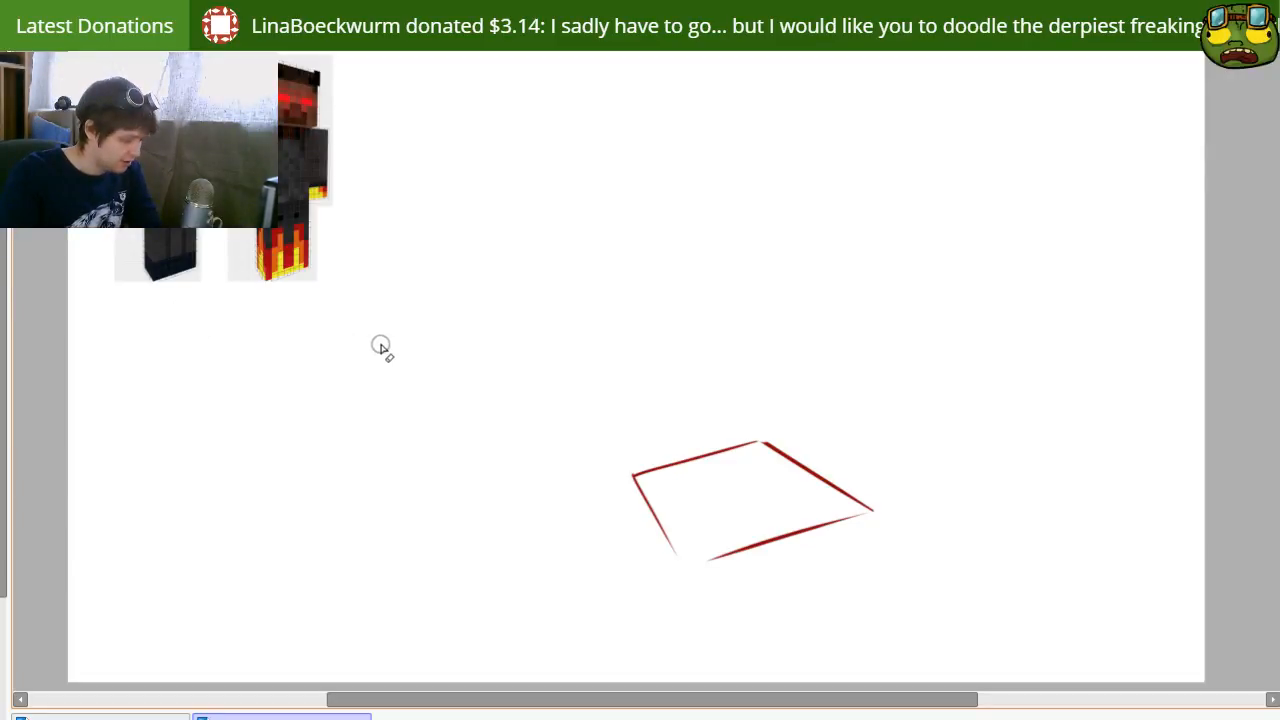
drag(489, 391, 609, 302)
key(ctrl+z)
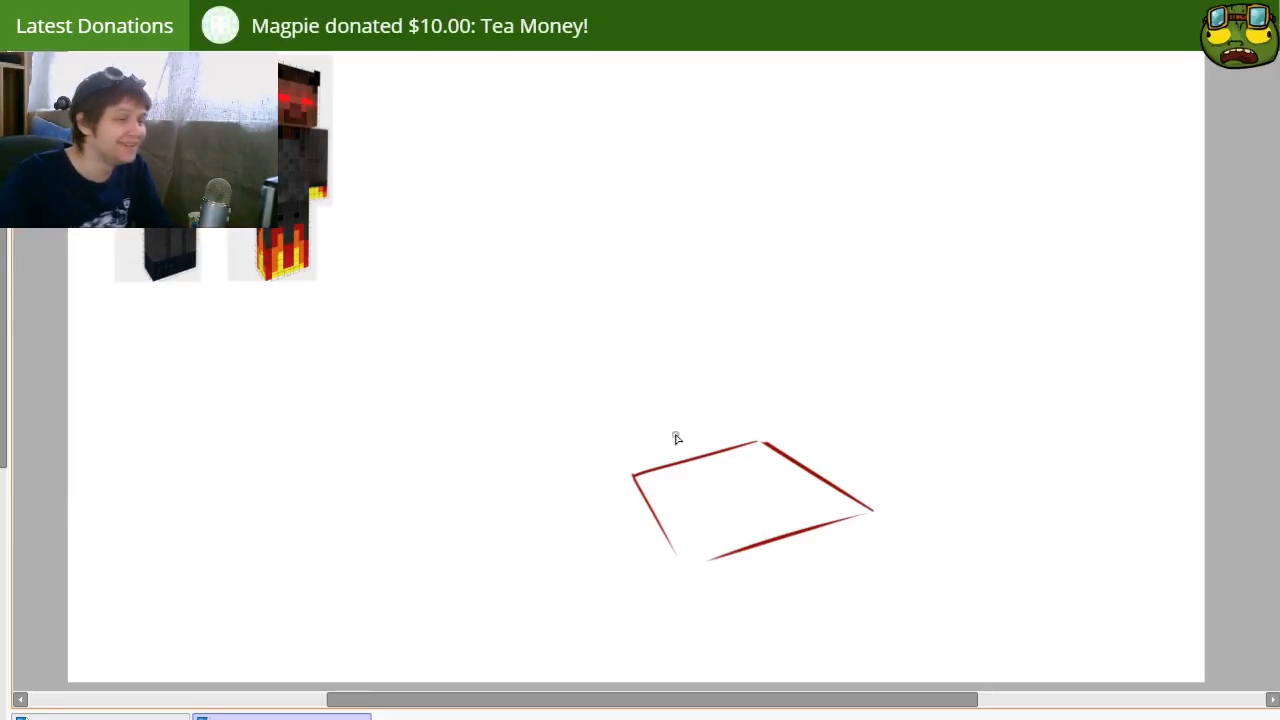
mouse_move(742, 522)
mouse_down()
mouse_move(762, 566)
mouse_move(758, 532)
mouse_up()
key(ctrl+z)
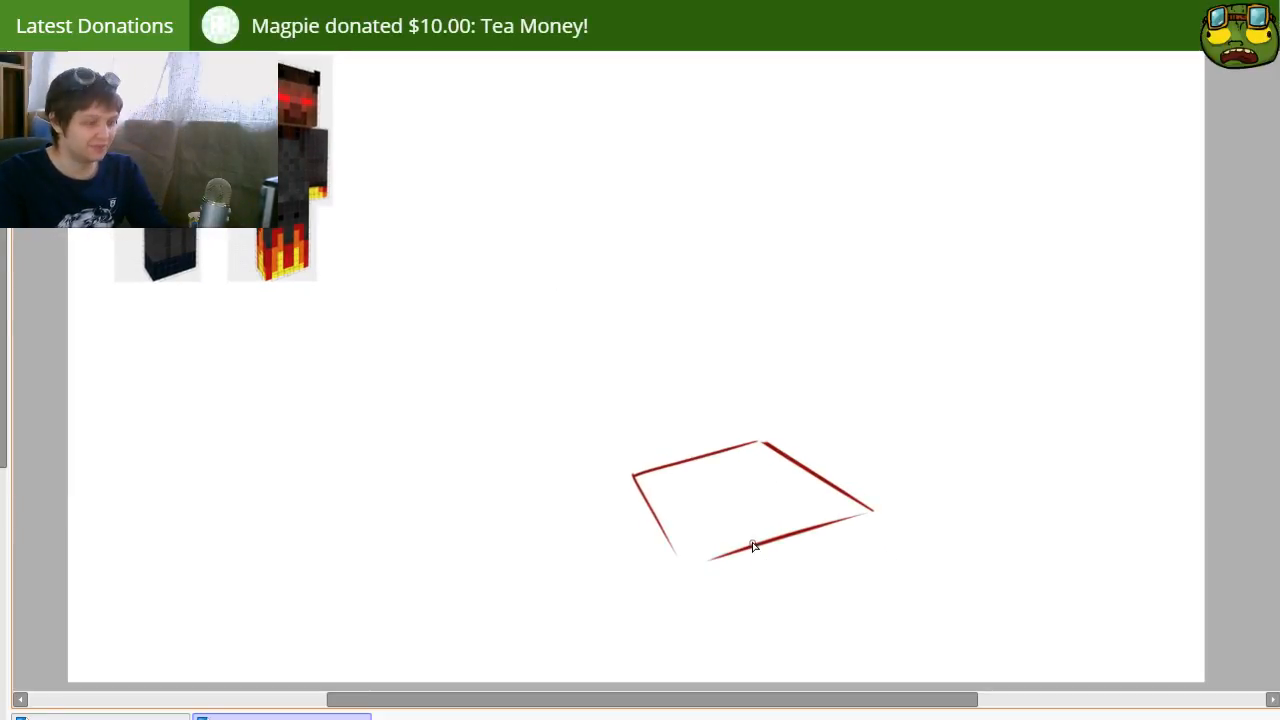
Step: Cut and paste the red four-sided outline and shift it slightly right and down on the canvas
key(ctrl+t)
mouse_move(668, 400)
mouse_down()
mouse_move(840, 597)
mouse_move(700, 422)
mouse_up()
key(ctrl+x)
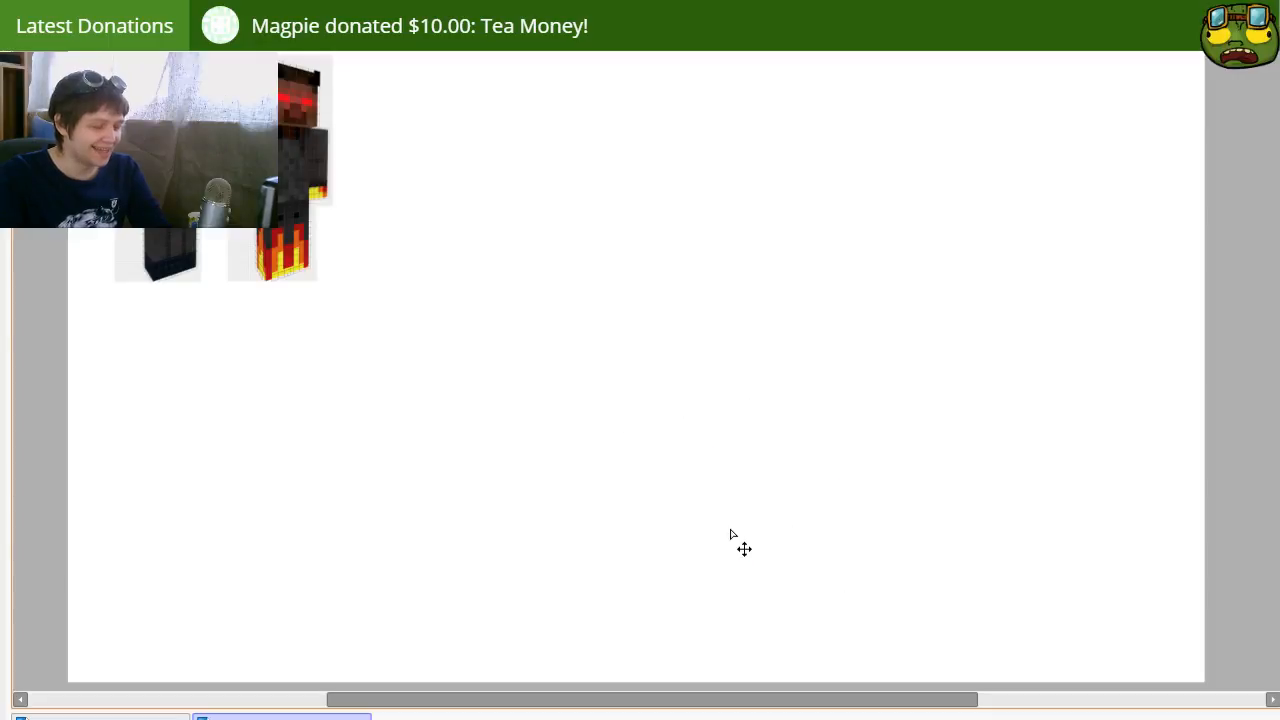
key(ctrl+v)
drag(847, 485, 839, 534)
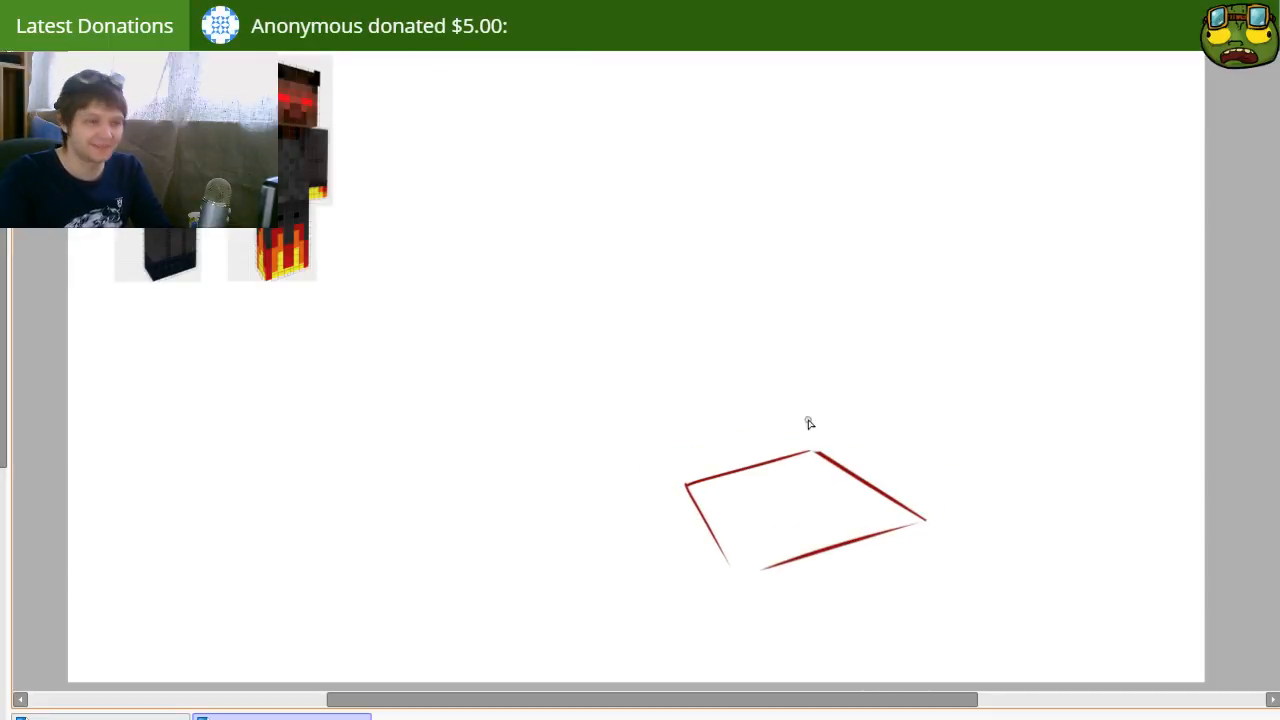
drag(814, 451, 801, 330)
key(ctrl+z)
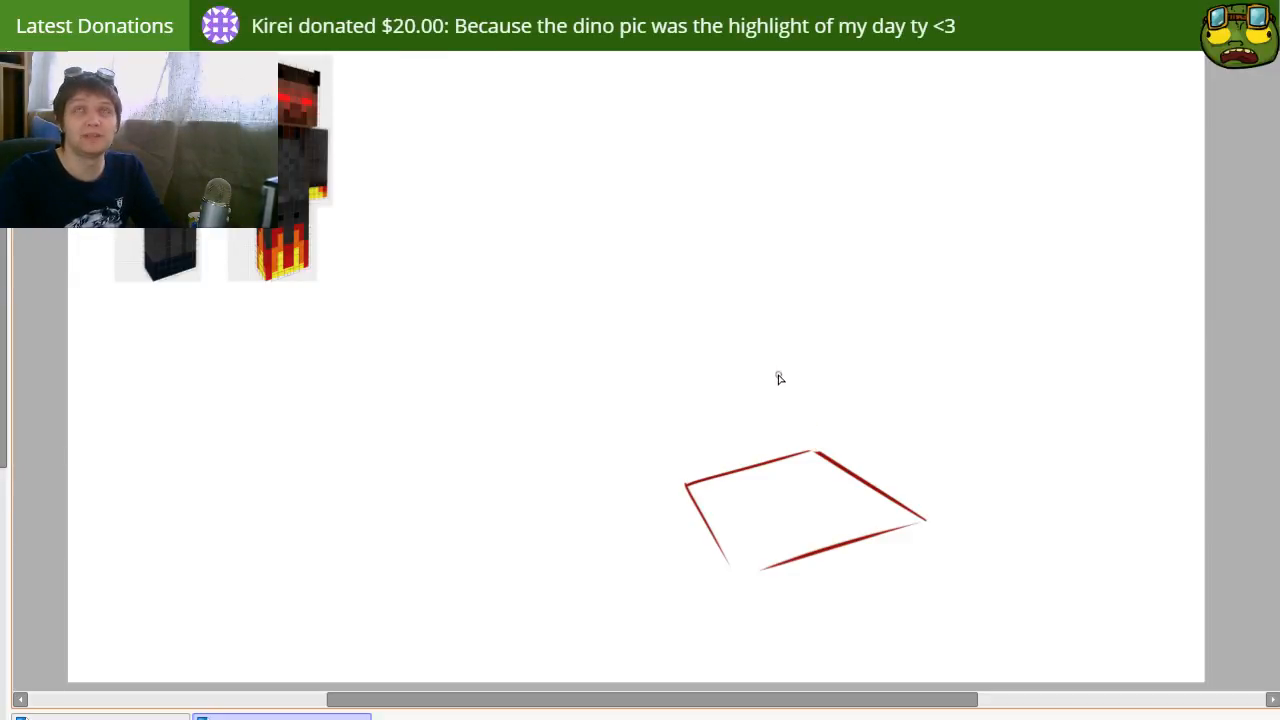
drag(790, 493, 775, 590)
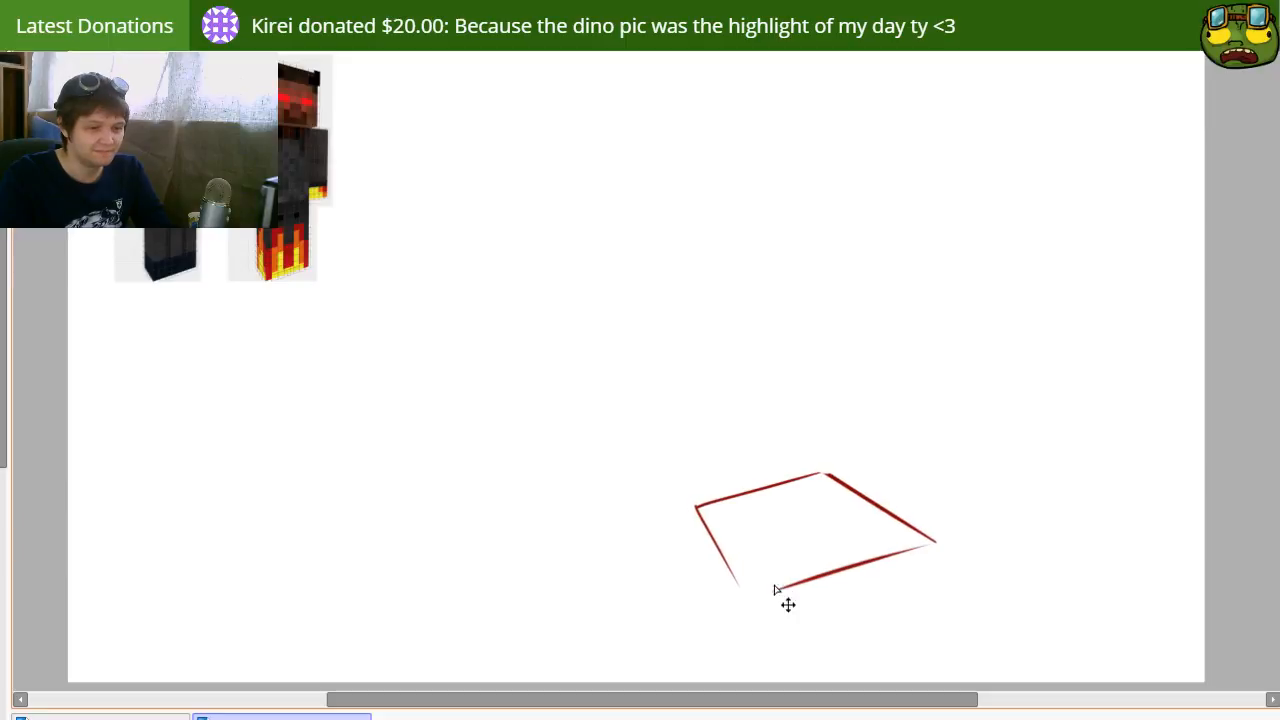
Step: Draw a steep side edge down from the outline's left corner and erase the part overshooting above the corner
drag(686, 491, 738, 631)
key(ctrl+z)
drag(674, 474, 740, 657)
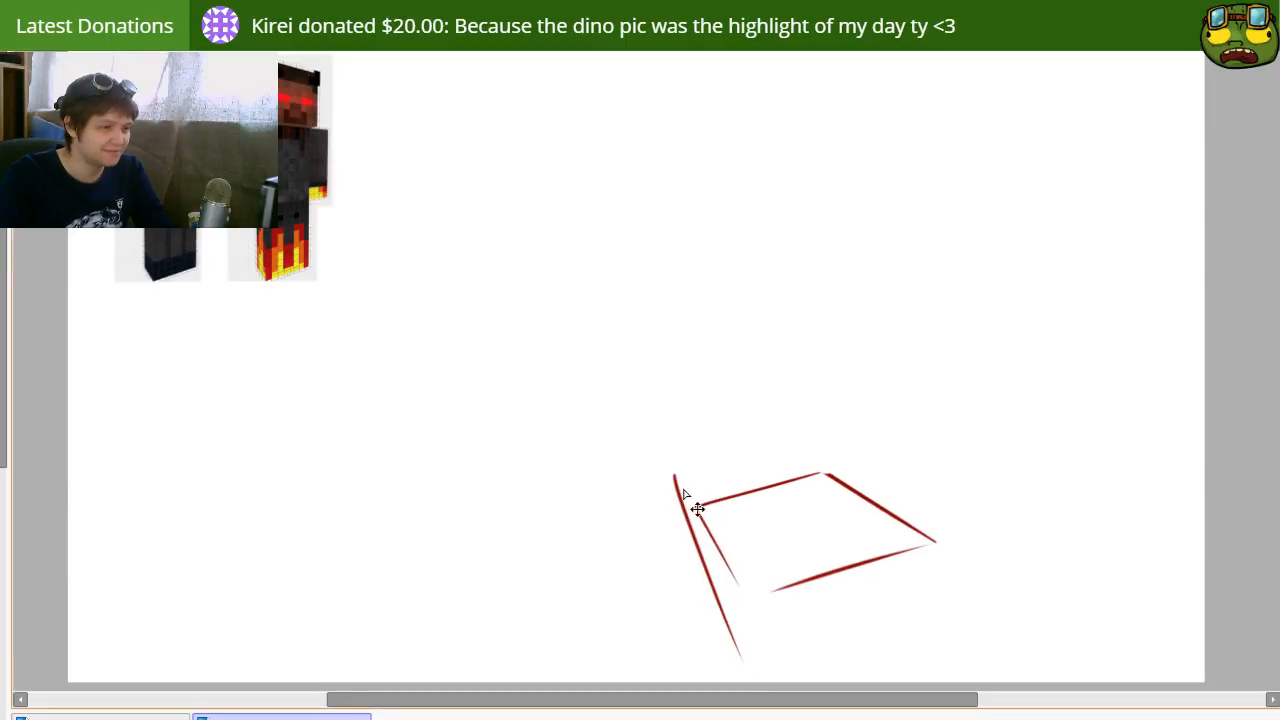
key(ctrl+z)
drag(675, 443, 715, 573)
key(ctrl+z)
drag(673, 442, 731, 625)
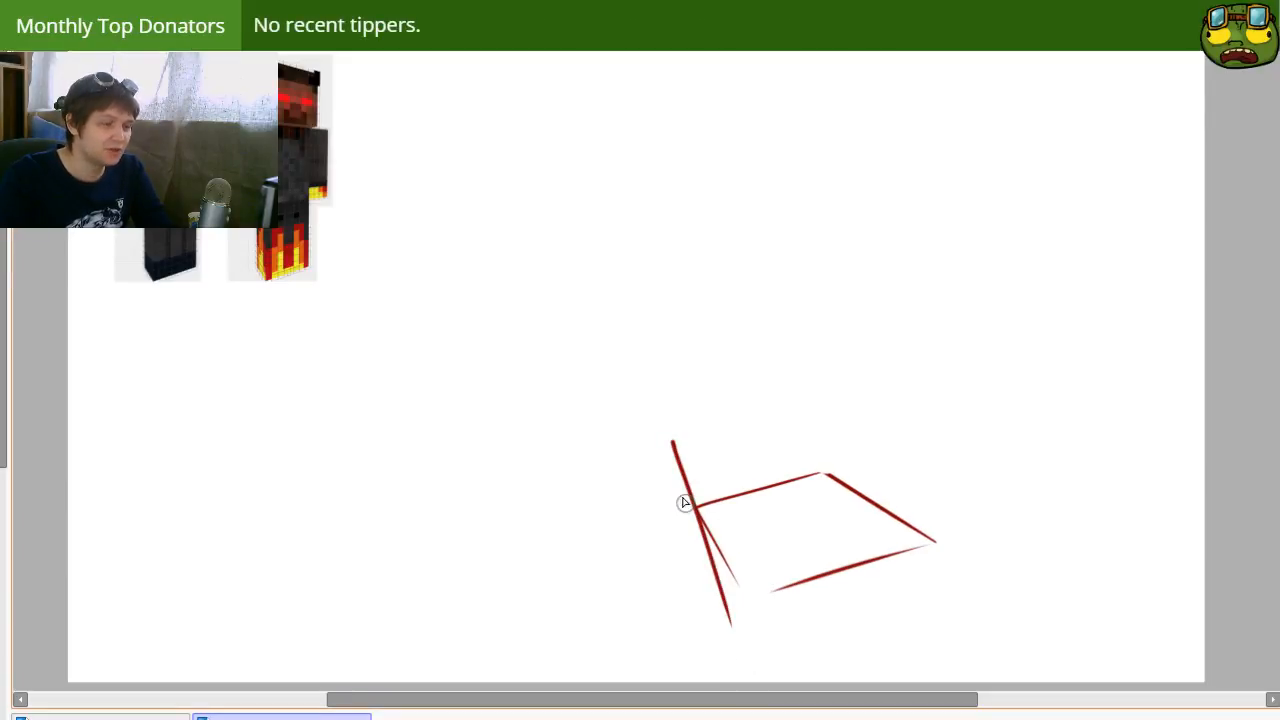
drag(675, 453, 691, 543)
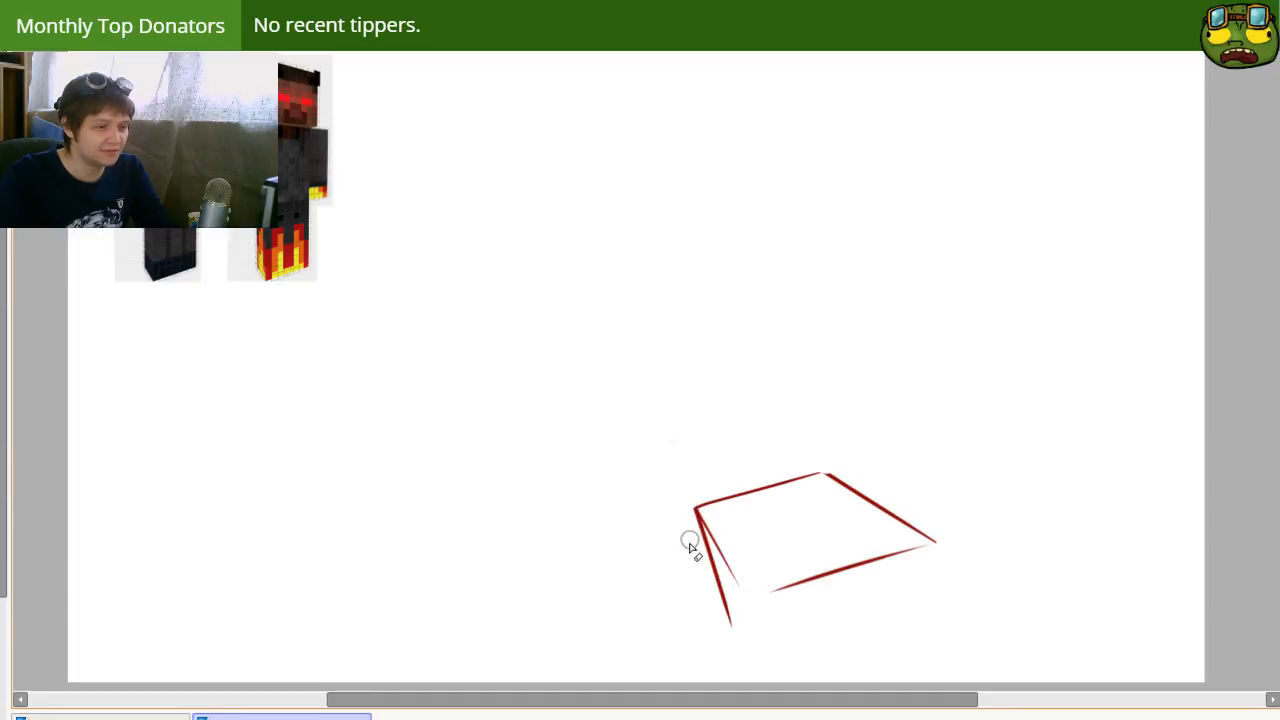
Step: Draw the box's lower-left edge slanting down to the canvas's bottom border and erase the excess at its upper end
mouse_move(733, 606)
mouse_down()
mouse_move(738, 637)
mouse_move(728, 626)
mouse_move(768, 669)
mouse_up()
key(ctrl+z)
key(n)
key(ctrl+z)
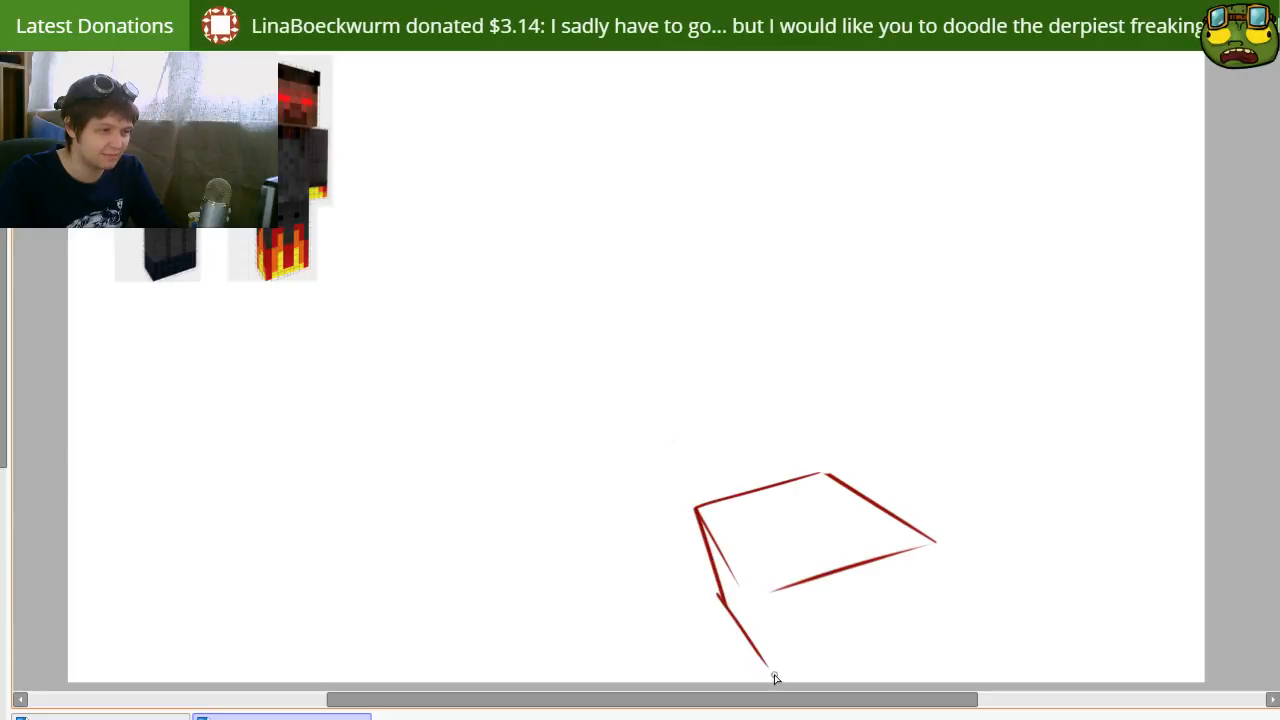
key(ctrl+z)
drag(724, 600, 771, 680)
key(ctrl+z)
drag(678, 531, 771, 682)
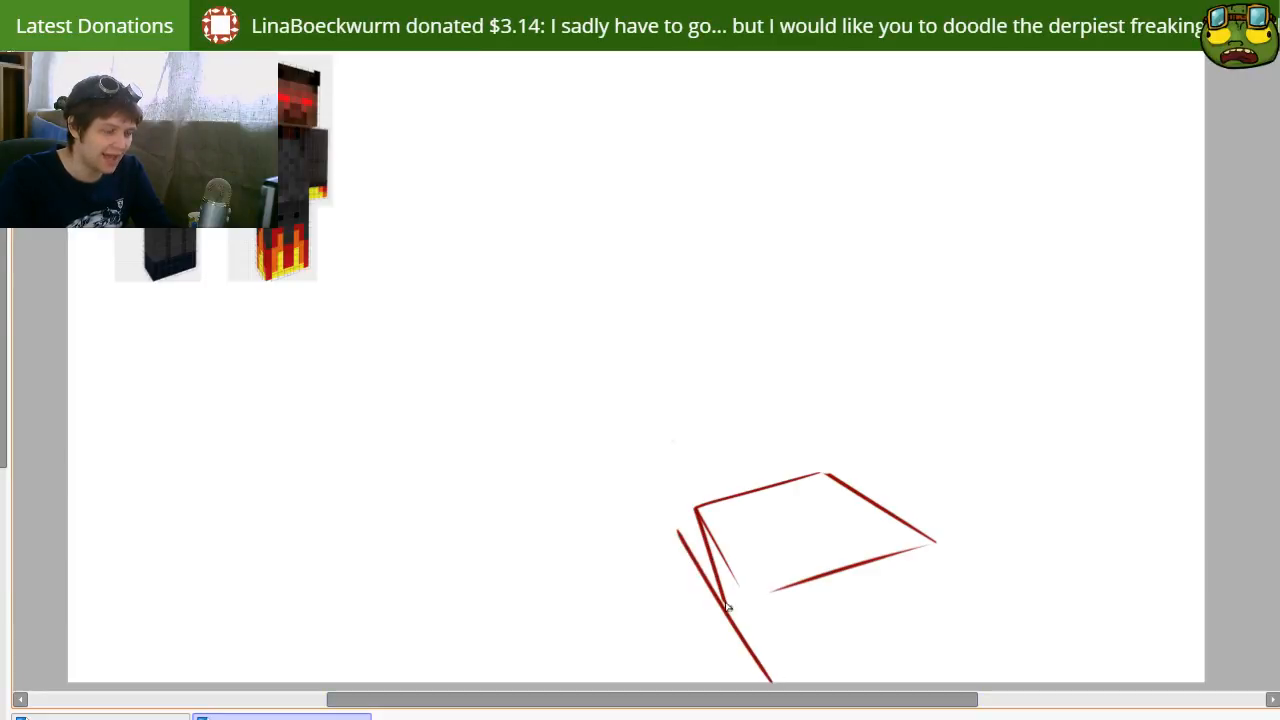
key(ctrl+z)
drag(680, 514, 785, 711)
key(e)
mouse_move(674, 520)
mouse_down()
mouse_move(723, 647)
mouse_move(682, 506)
mouse_move(712, 612)
mouse_up()
Step: Redraw the steep side edge through the outline's left corner and erase the overshoot above that corner
drag(680, 489, 735, 684)
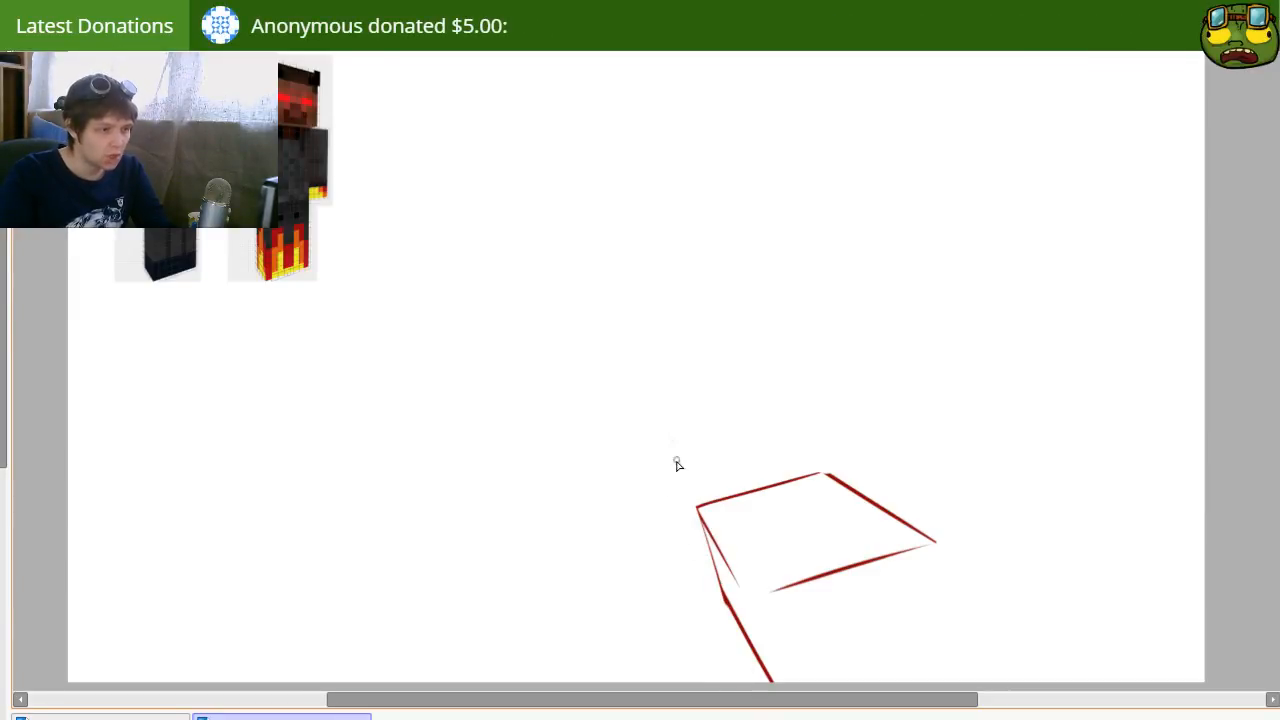
key(ctrl+z)
mouse_move(676, 463)
mouse_down()
mouse_move(753, 686)
mouse_move(734, 651)
mouse_up()
key(ctrl+z)
drag(686, 462, 752, 668)
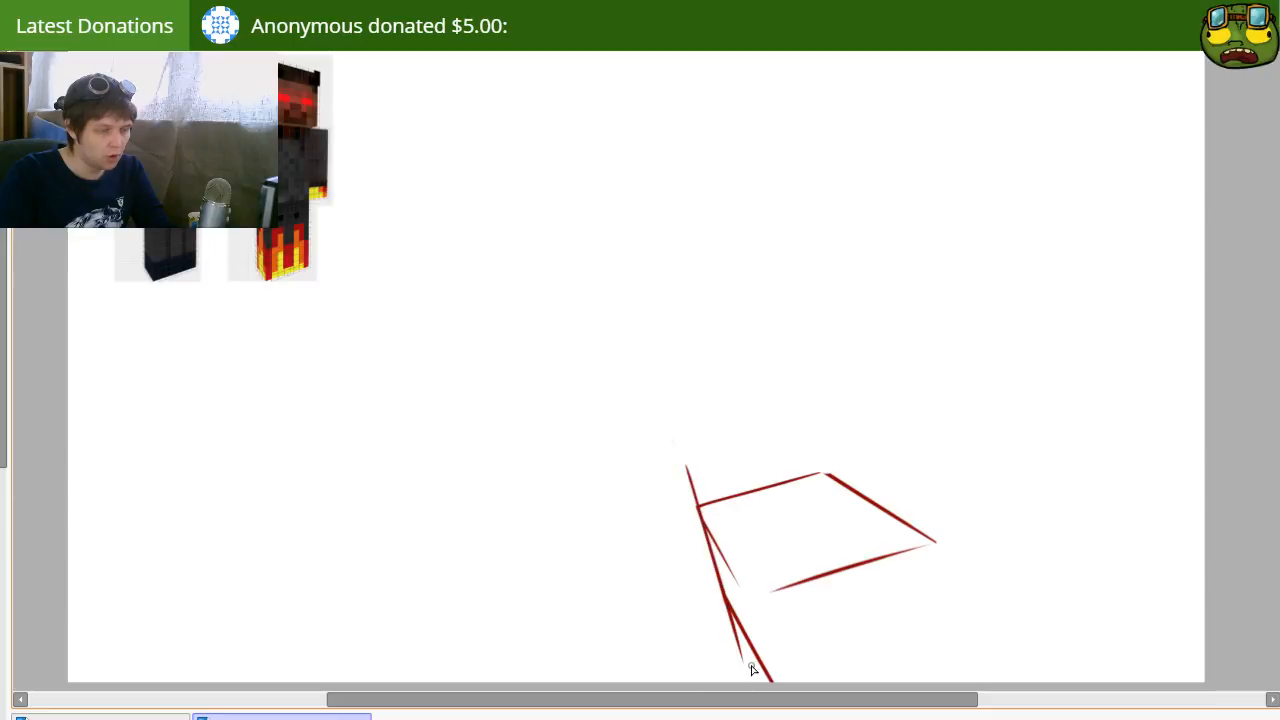
key(ctrl+z)
drag(686, 462, 750, 655)
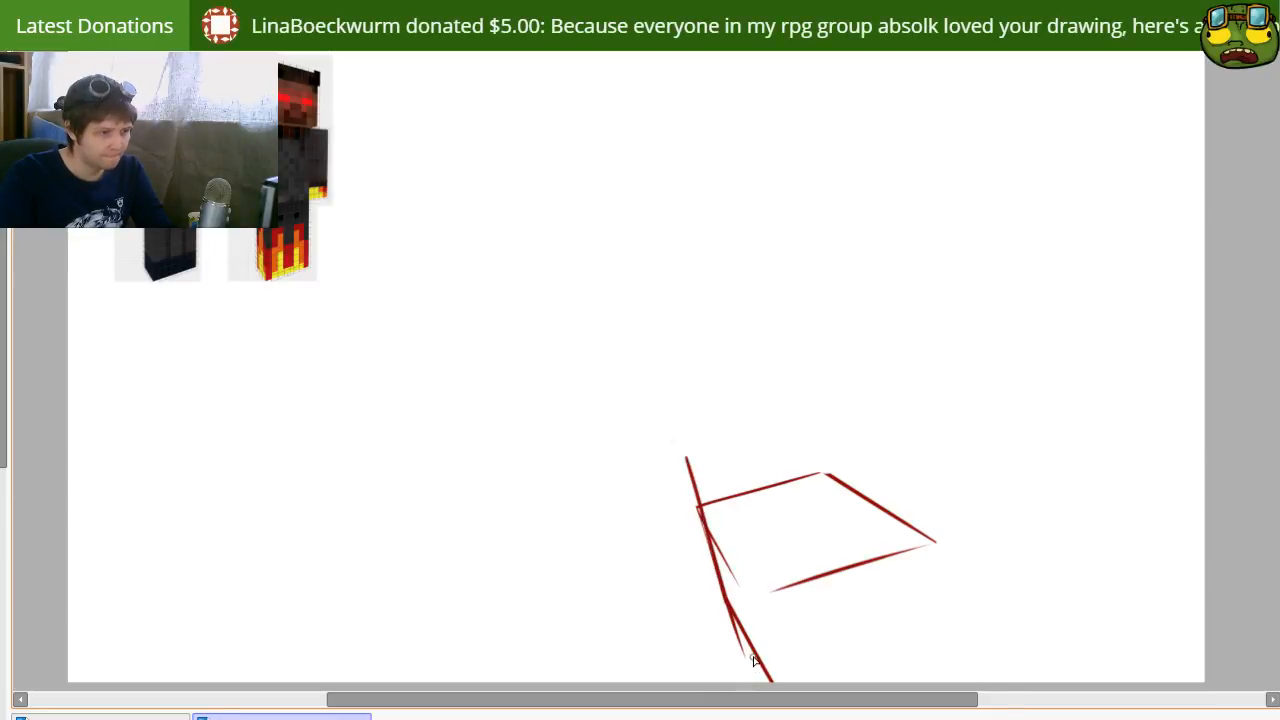
key(ctrl+z)
drag(688, 467, 742, 664)
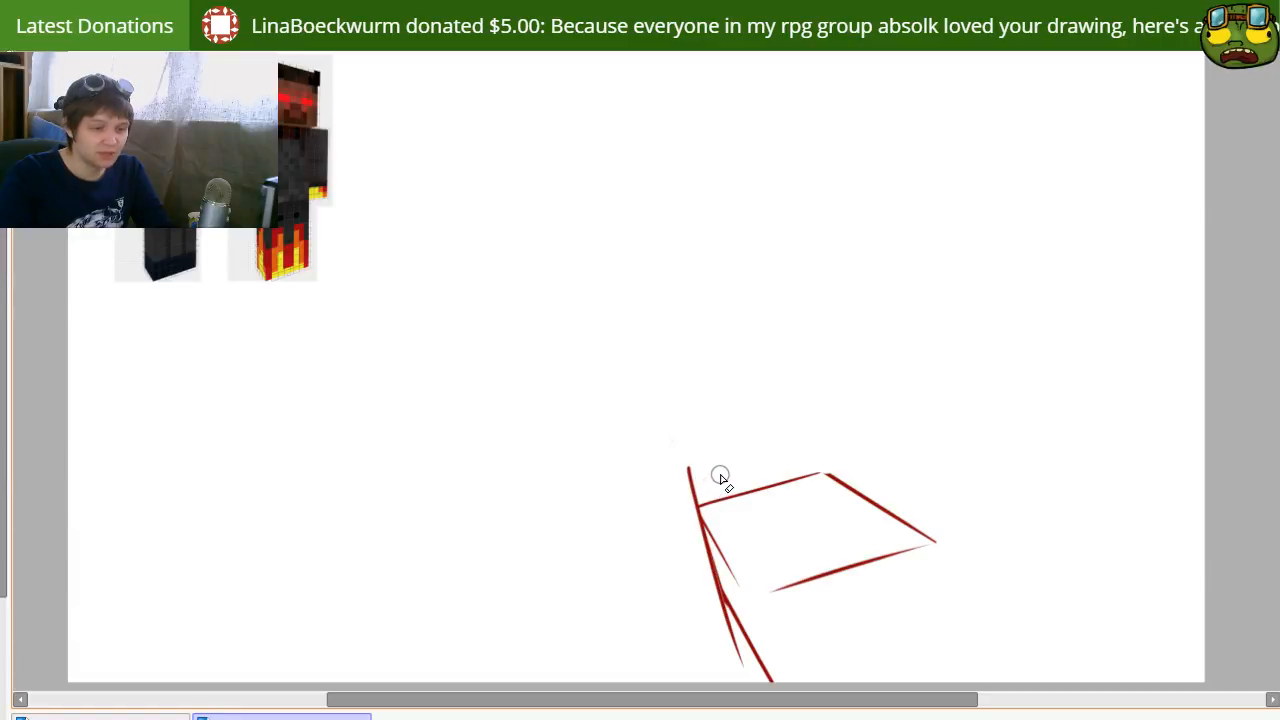
mouse_move(678, 488)
mouse_down()
mouse_move(713, 451)
mouse_move(684, 497)
mouse_up()
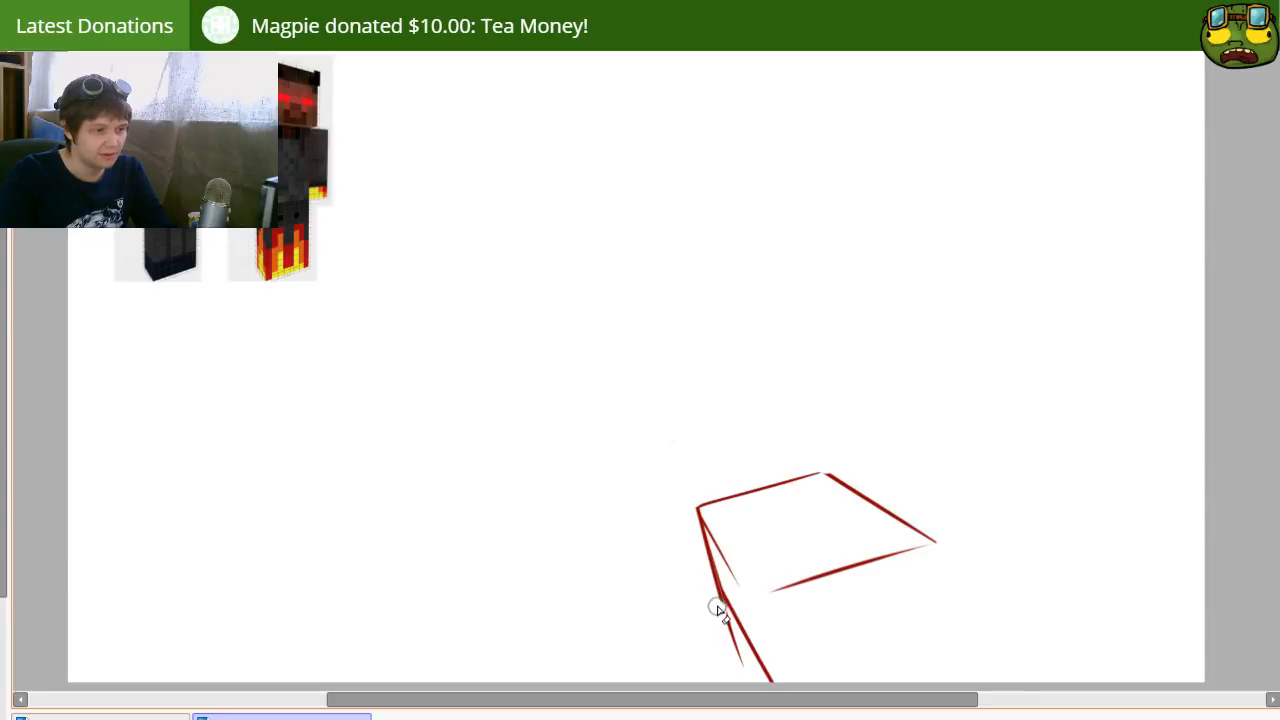
Step: Erase the side edge's excess around the lower bend and redraw the lower-left edge from the bend to the canvas's bottom border
drag(717, 608, 727, 621)
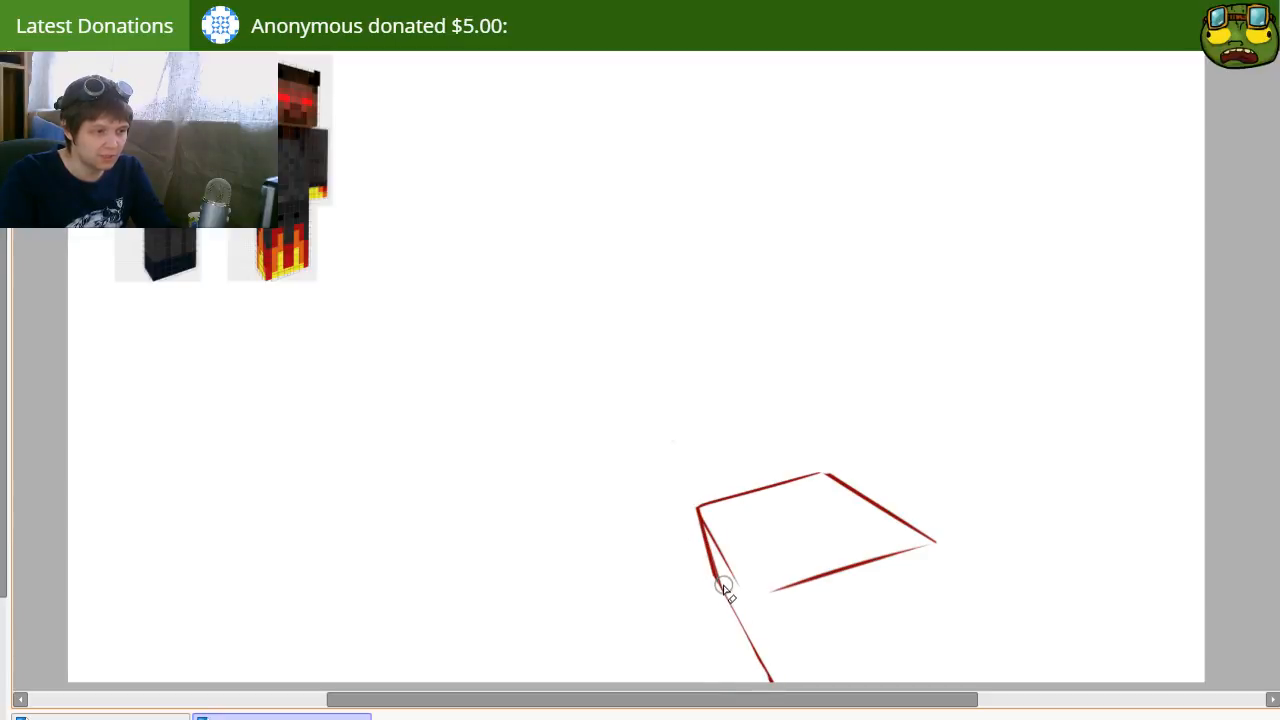
drag(728, 612, 706, 528)
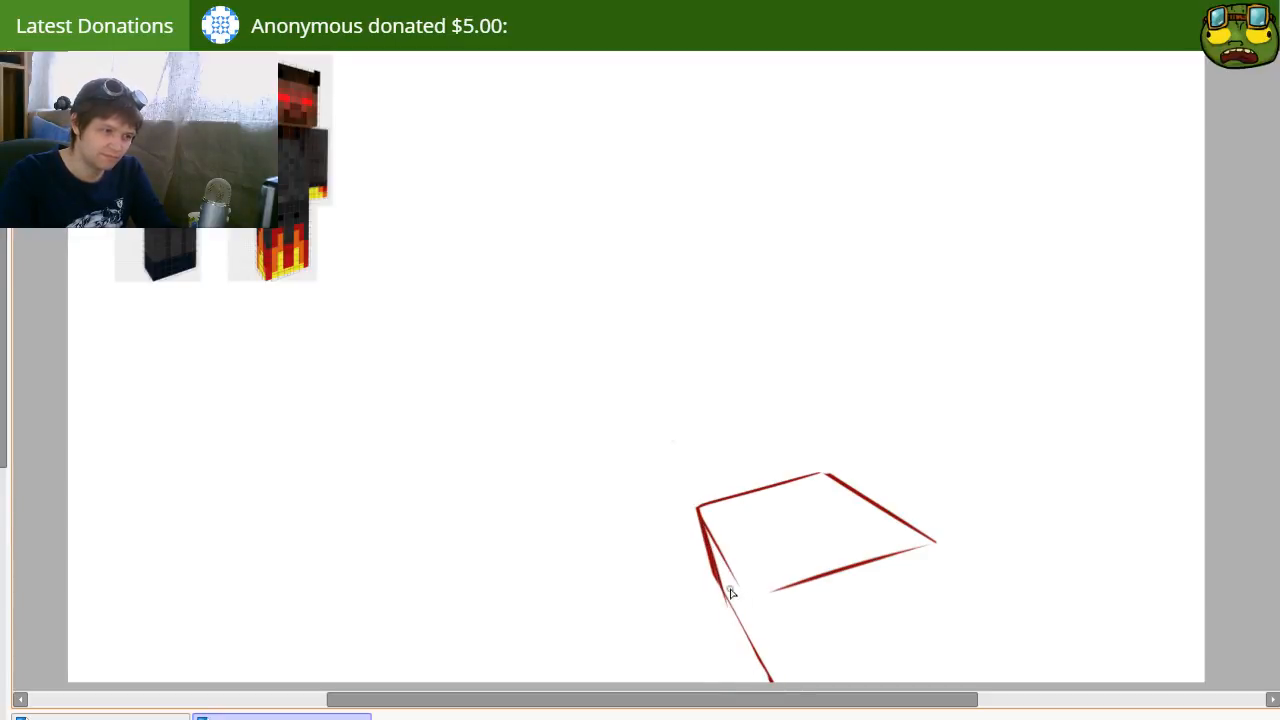
key(ctrl+z)
drag(722, 596, 784, 708)
key(ctrl+z)
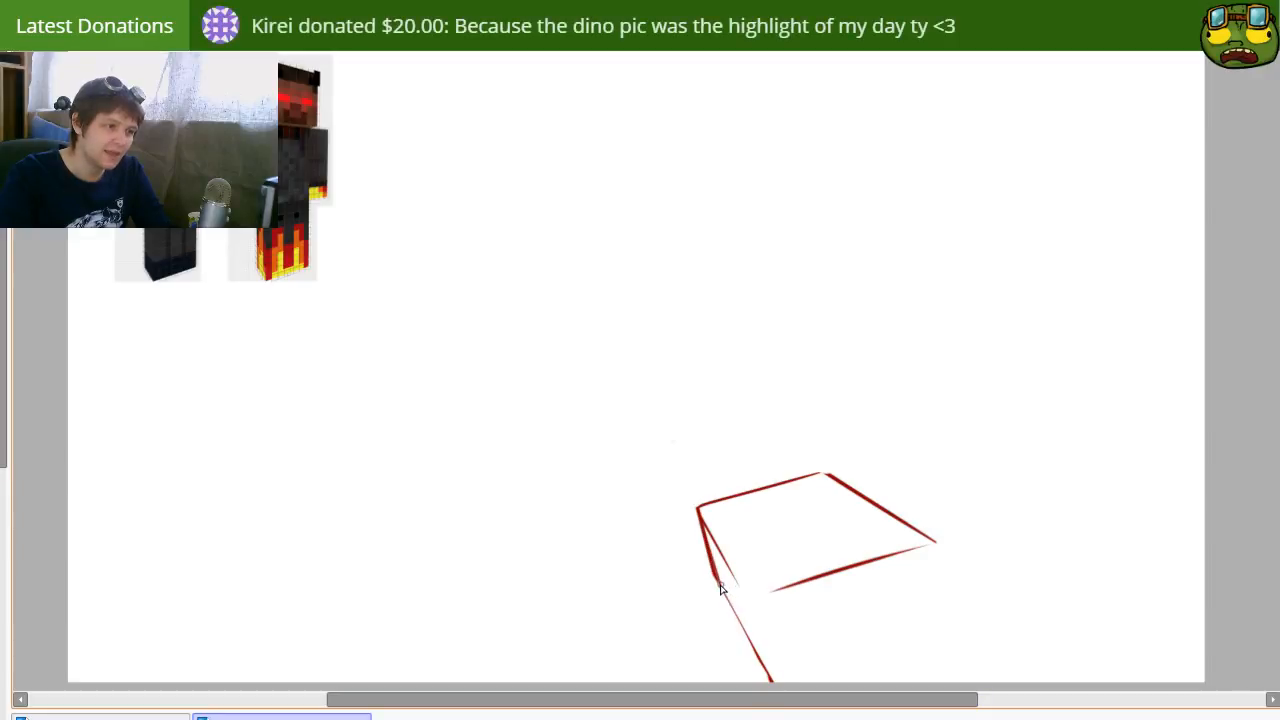
drag(714, 578, 790, 703)
key(ctrl+z)
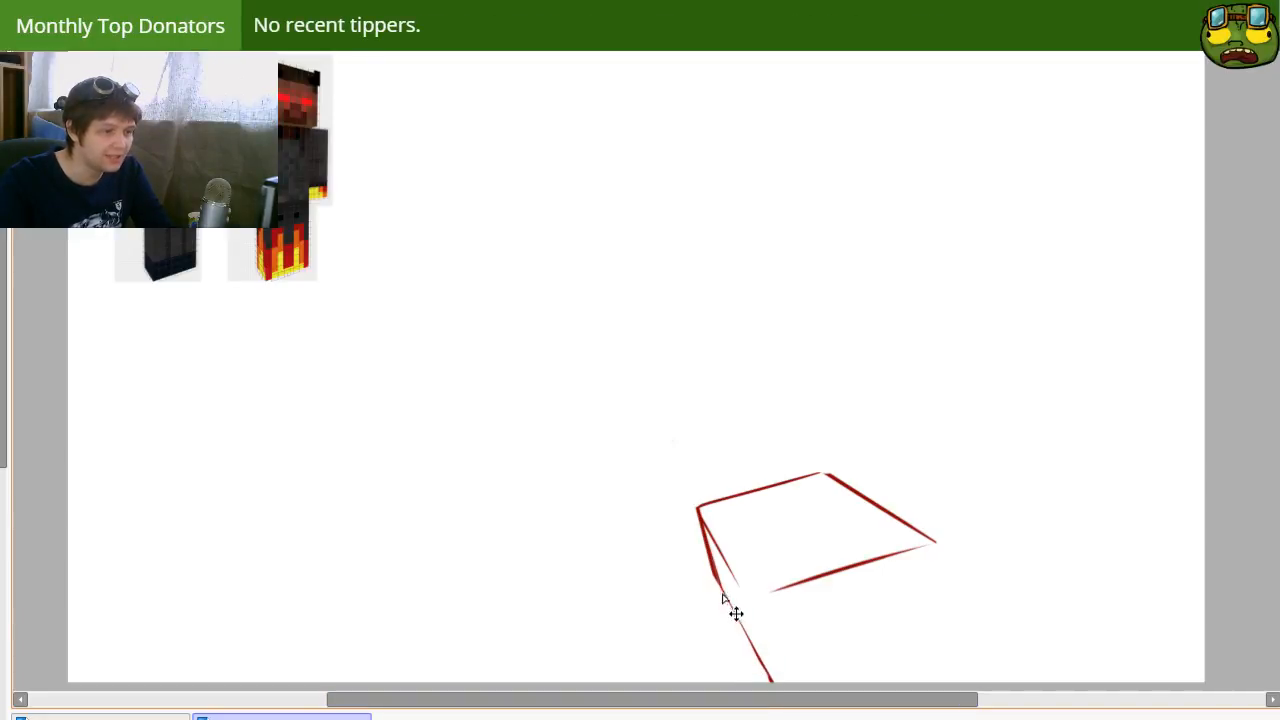
drag(714, 578, 772, 681)
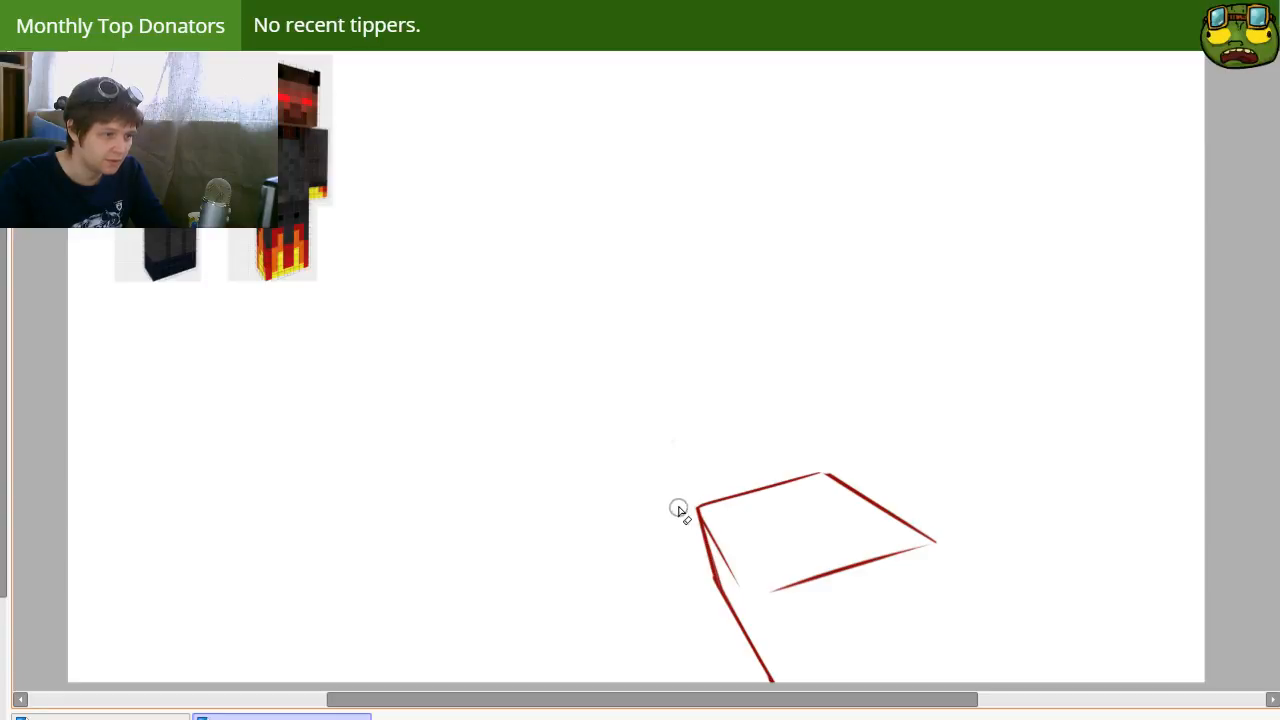
Step: Thin the left side edge by erasing along its outer side
drag(680, 505, 704, 590)
drag(703, 591, 678, 496)
mouse_move(677, 496)
mouse_down()
mouse_move(716, 612)
mouse_move(685, 511)
mouse_up()
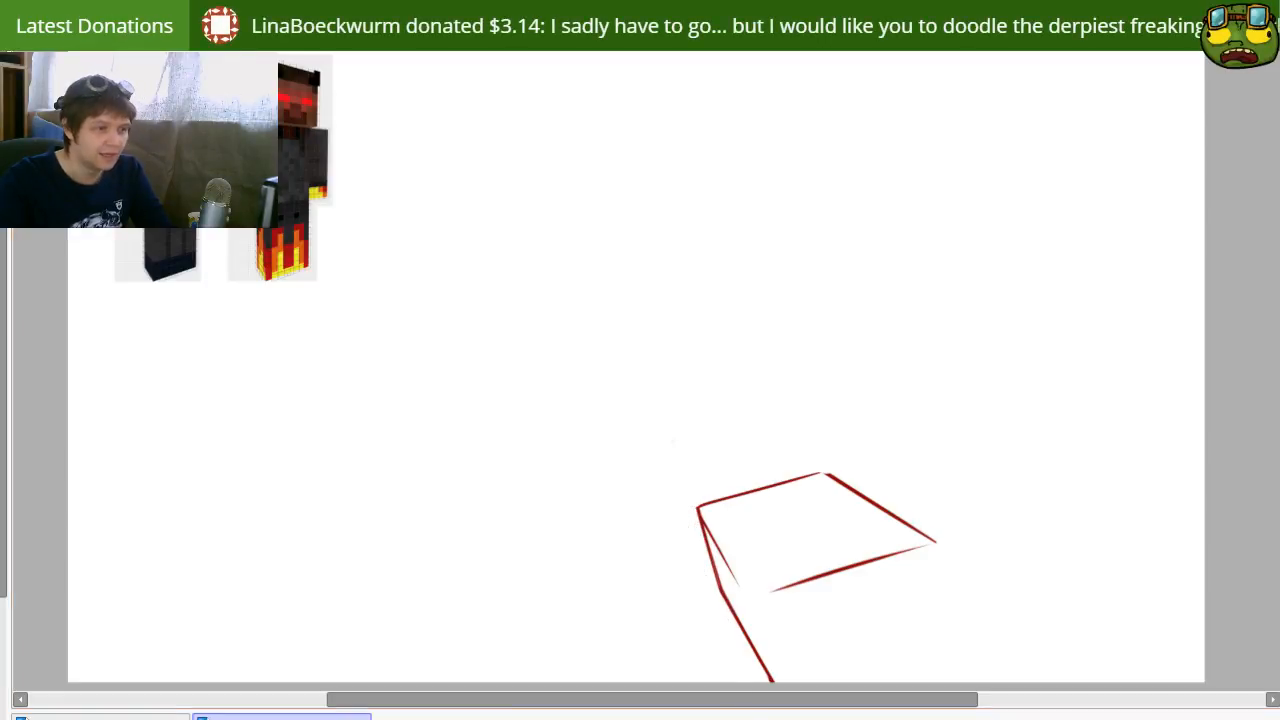
Step: Draw the box's bottom front edge, rising to the right from the end of the lower-left edge
mouse_move(831, 584)
mouse_down()
mouse_move(834, 529)
mouse_move(870, 447)
mouse_up()
drag(766, 520, 1005, 418)
key(ctrl+z)
drag(729, 509, 971, 434)
key(ctrl+z)
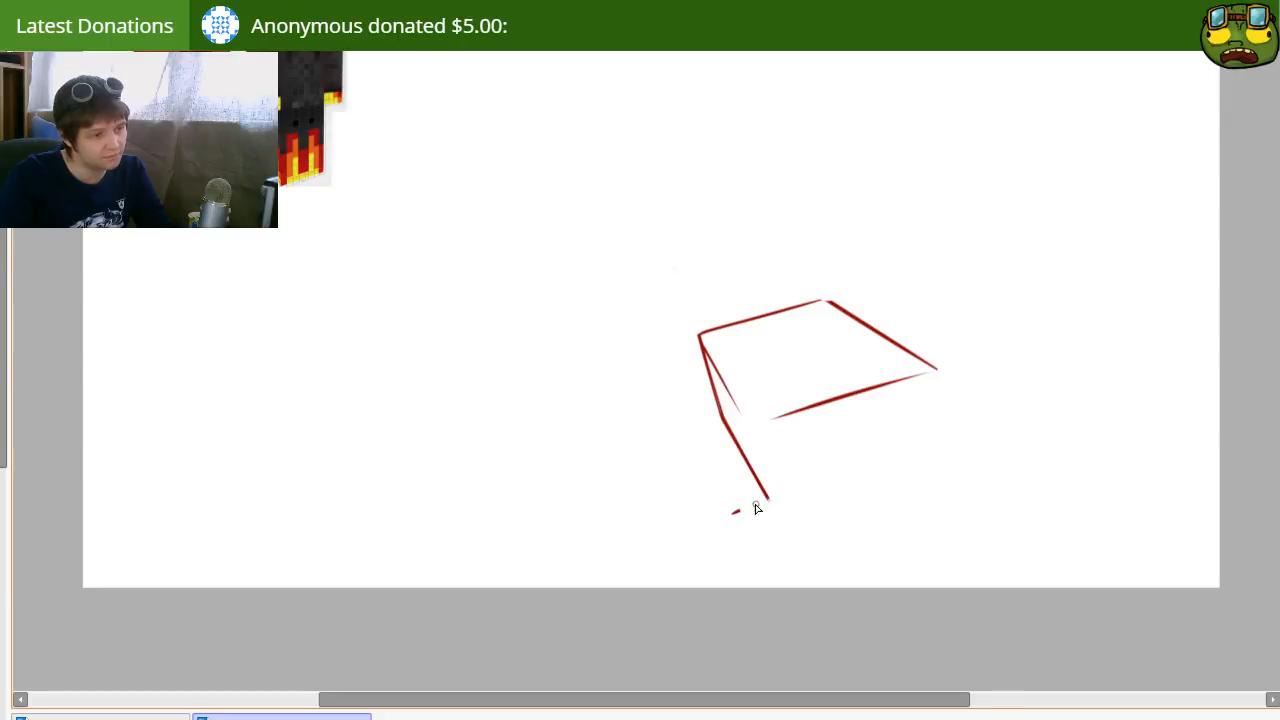
drag(734, 512, 919, 435)
Step: Draw the right side edge slanting down through the right corner and erase the overshooting ends of it and the bottom edge
drag(970, 306, 843, 588)
key(ctrl+z)
drag(993, 274, 838, 562)
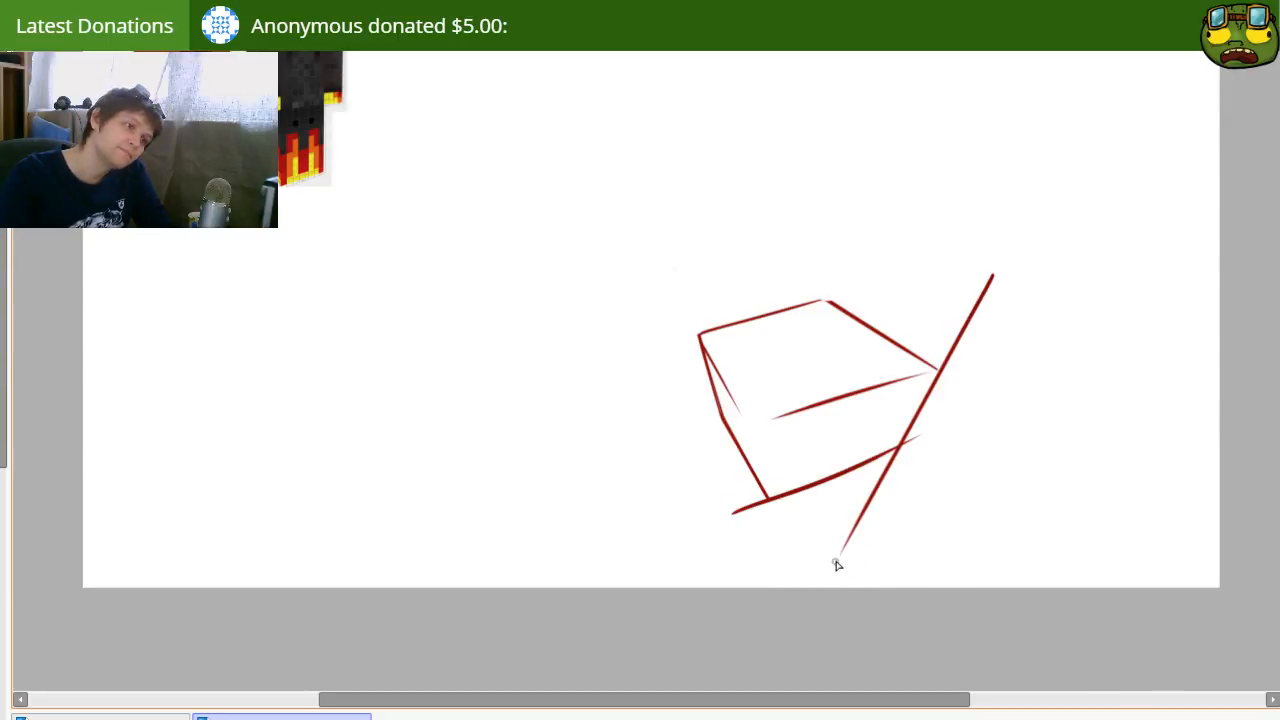
drag(948, 366, 995, 274)
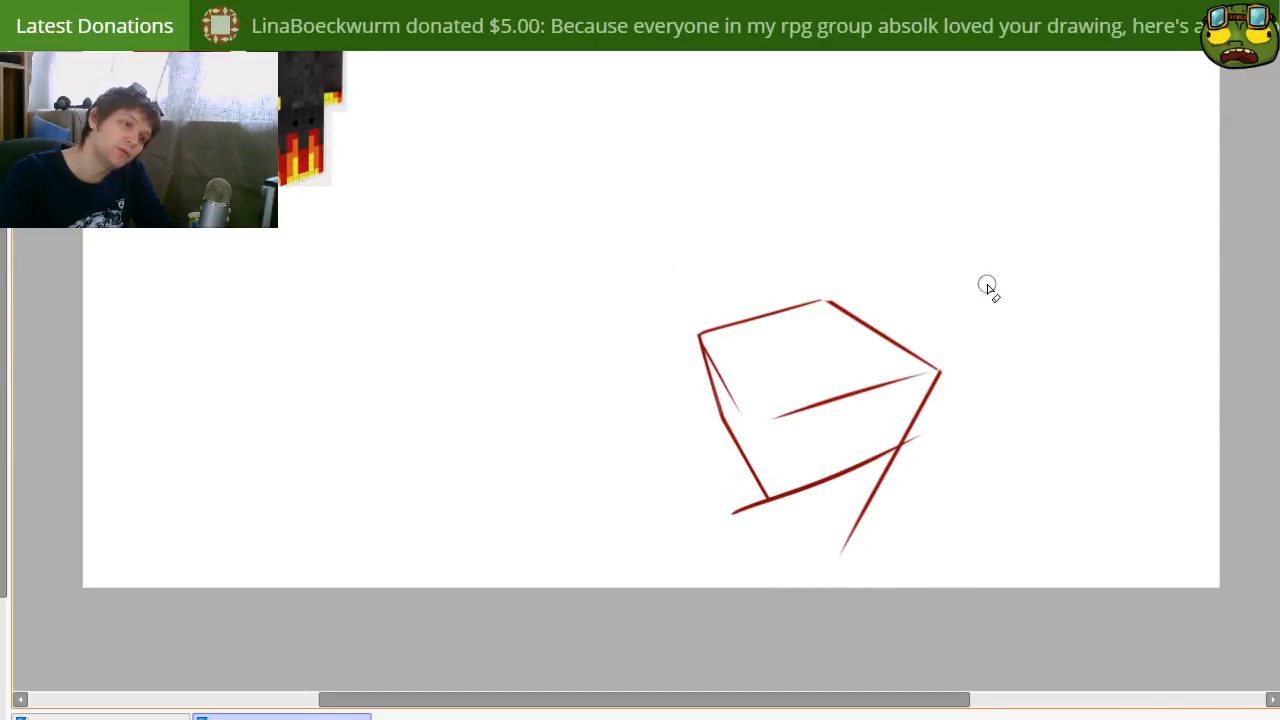
mouse_move(921, 455)
mouse_down()
mouse_move(901, 460)
mouse_move(838, 556)
mouse_up()
drag(735, 511, 760, 520)
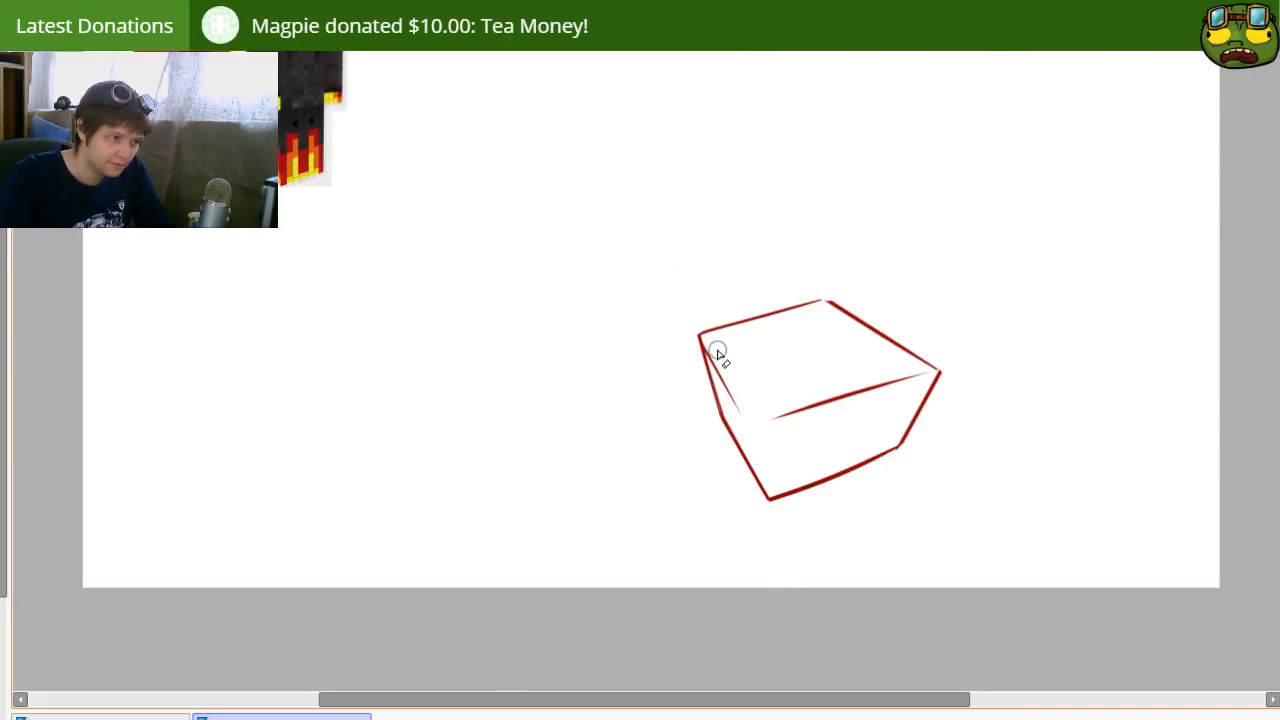
Step: Replace the short inner line at the left with a top-face edge from the left corner to the front corner, erasing the overshoot
drag(717, 349, 738, 403)
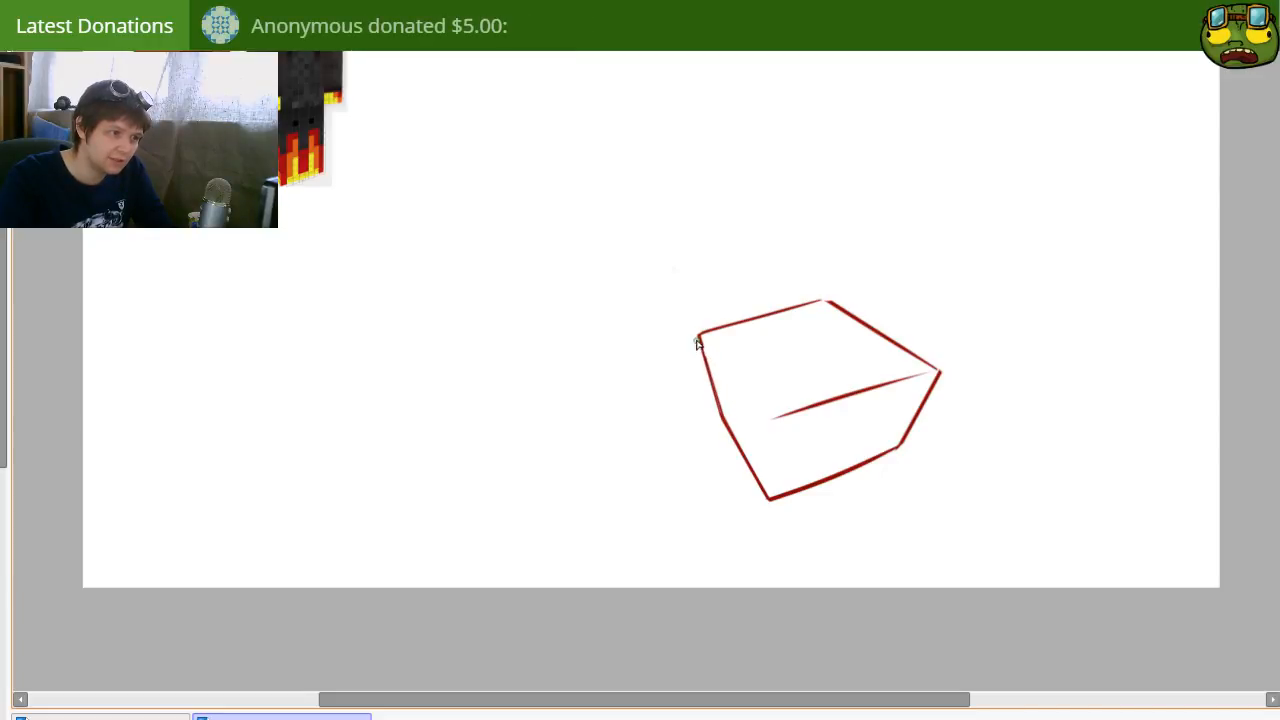
drag(700, 334, 771, 417)
key(ctrl+z)
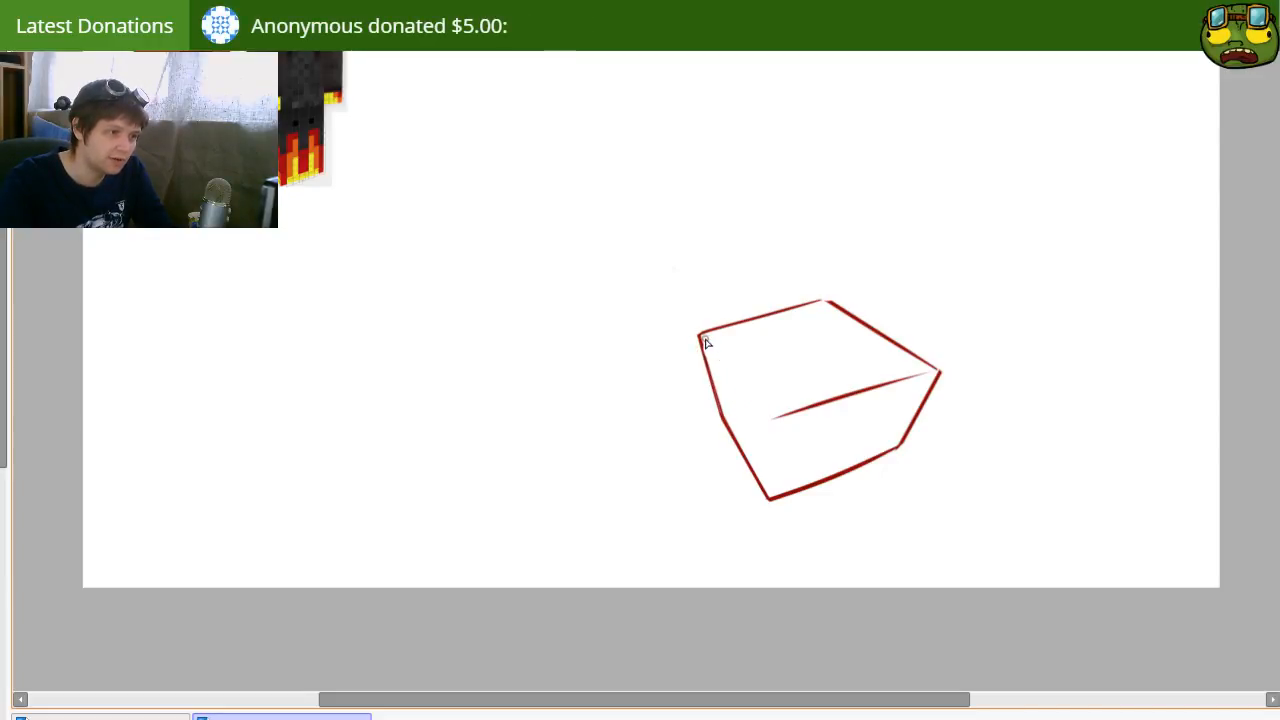
drag(701, 335, 748, 389)
key(ctrl+z)
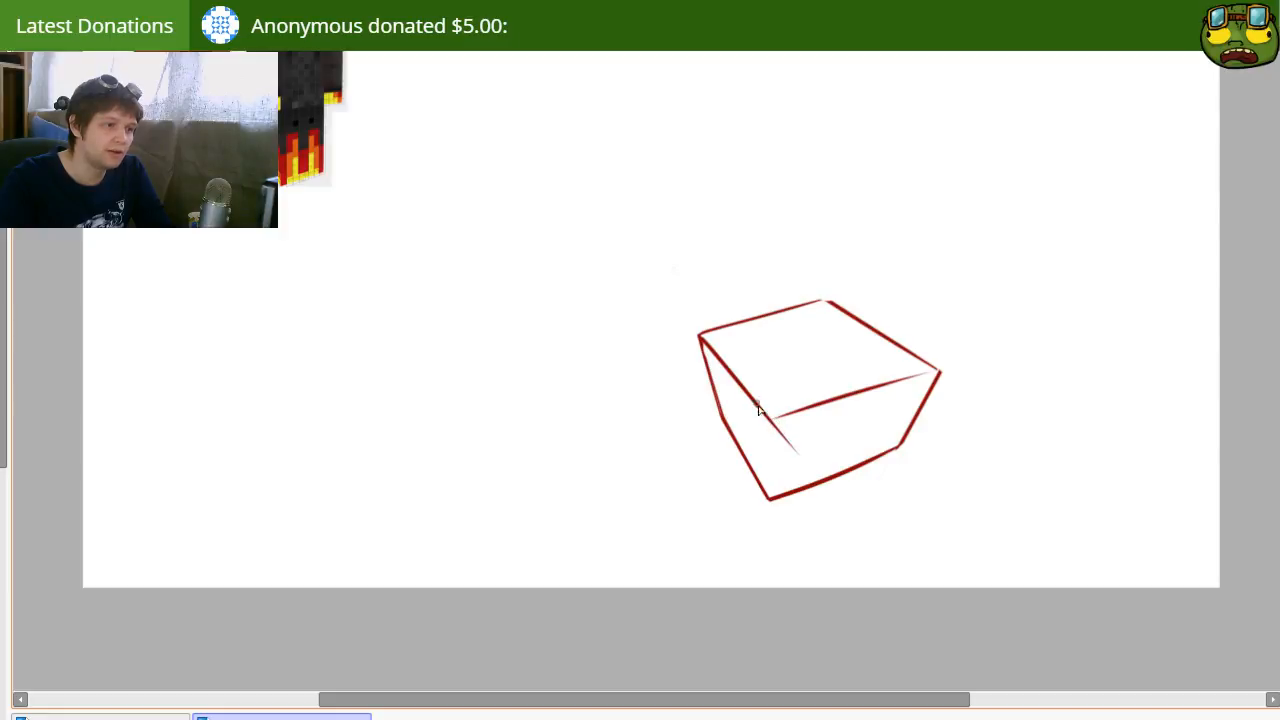
key(e)
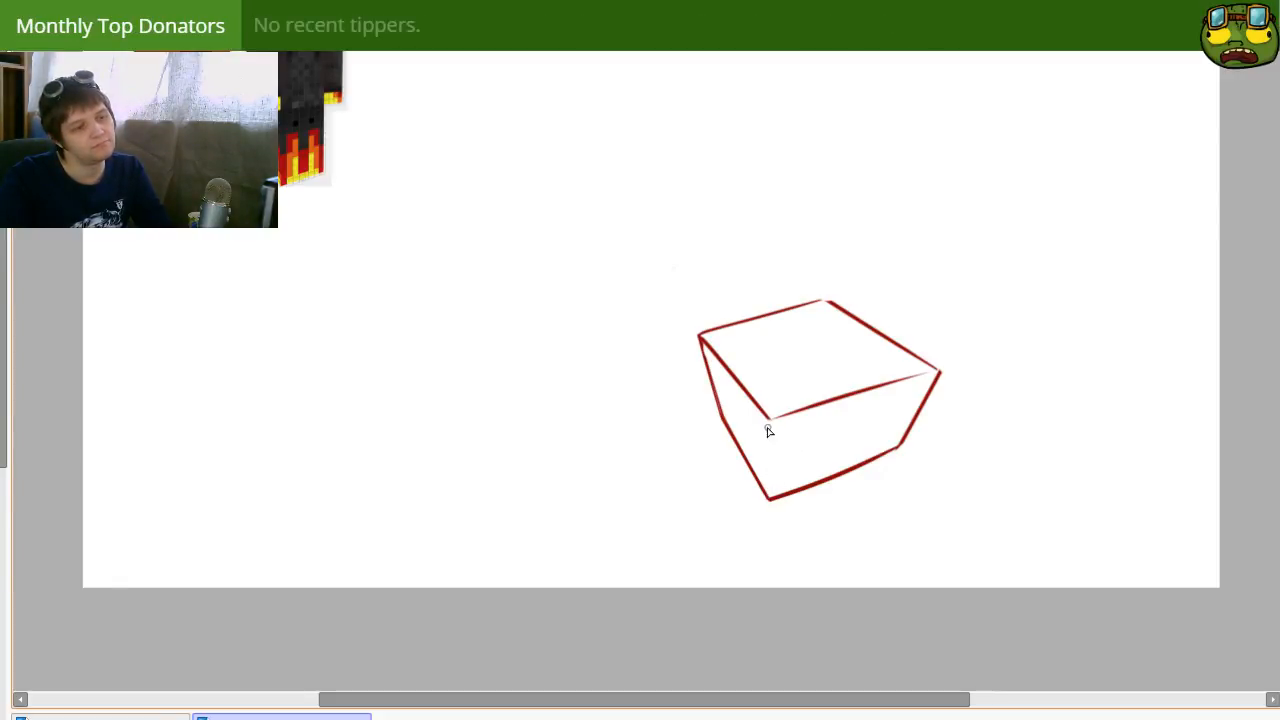
Step: Draw the box's front vertical edge from the top face's front corner down to the bottom corner
drag(772, 456, 772, 422)
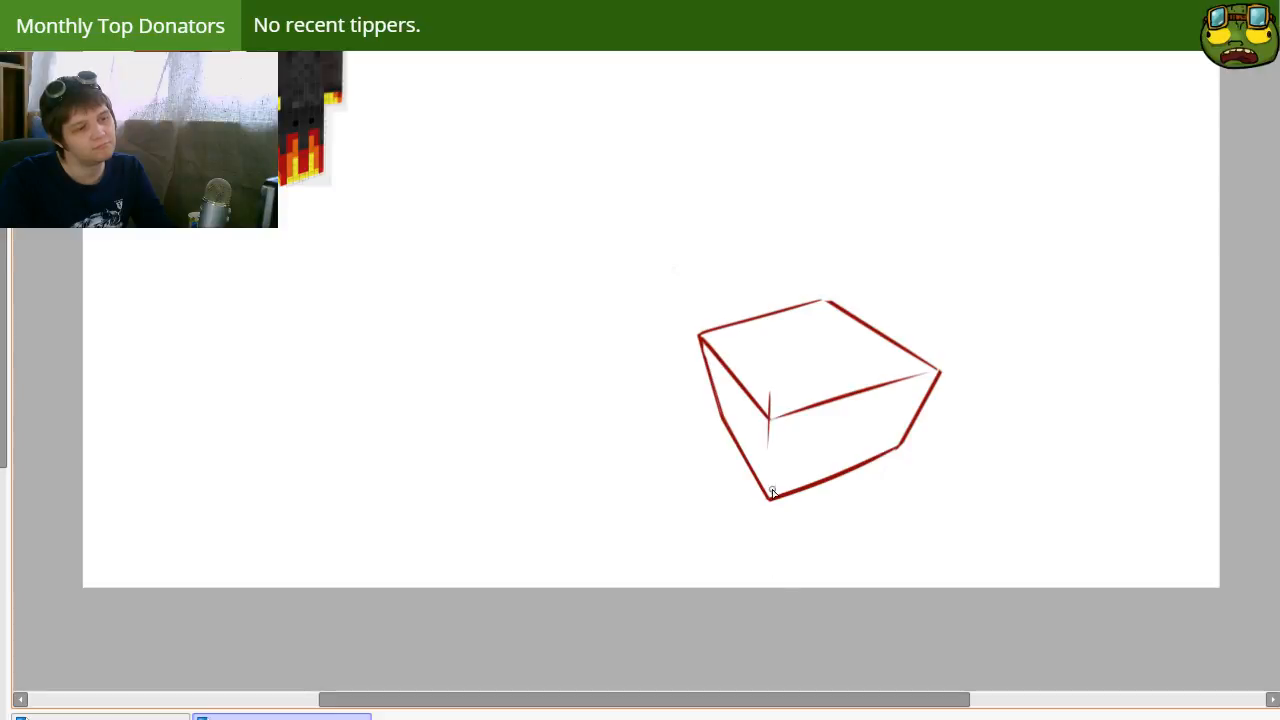
mouse_move(772, 515)
mouse_down()
mouse_move(774, 367)
mouse_move(777, 423)
mouse_move(768, 376)
mouse_up()
key(ctrl+z)
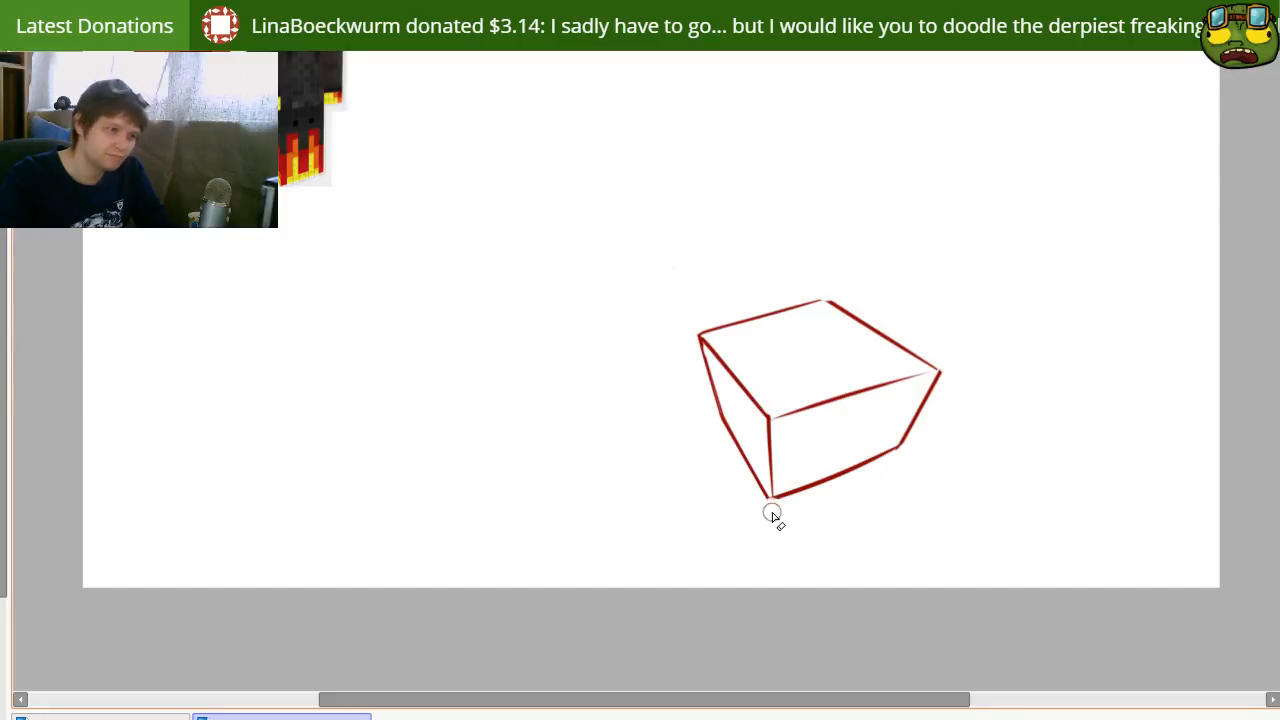
Step: Redraw the lower-left edge to meet the front vertical edge and erase its extension past the bottom corner
mouse_move(711, 426)
mouse_down()
mouse_move(769, 523)
mouse_move(717, 431)
mouse_move(766, 514)
mouse_move(711, 426)
mouse_move(698, 430)
mouse_move(840, 586)
mouse_up()
key(ctrl+z)
drag(716, 407, 829, 586)
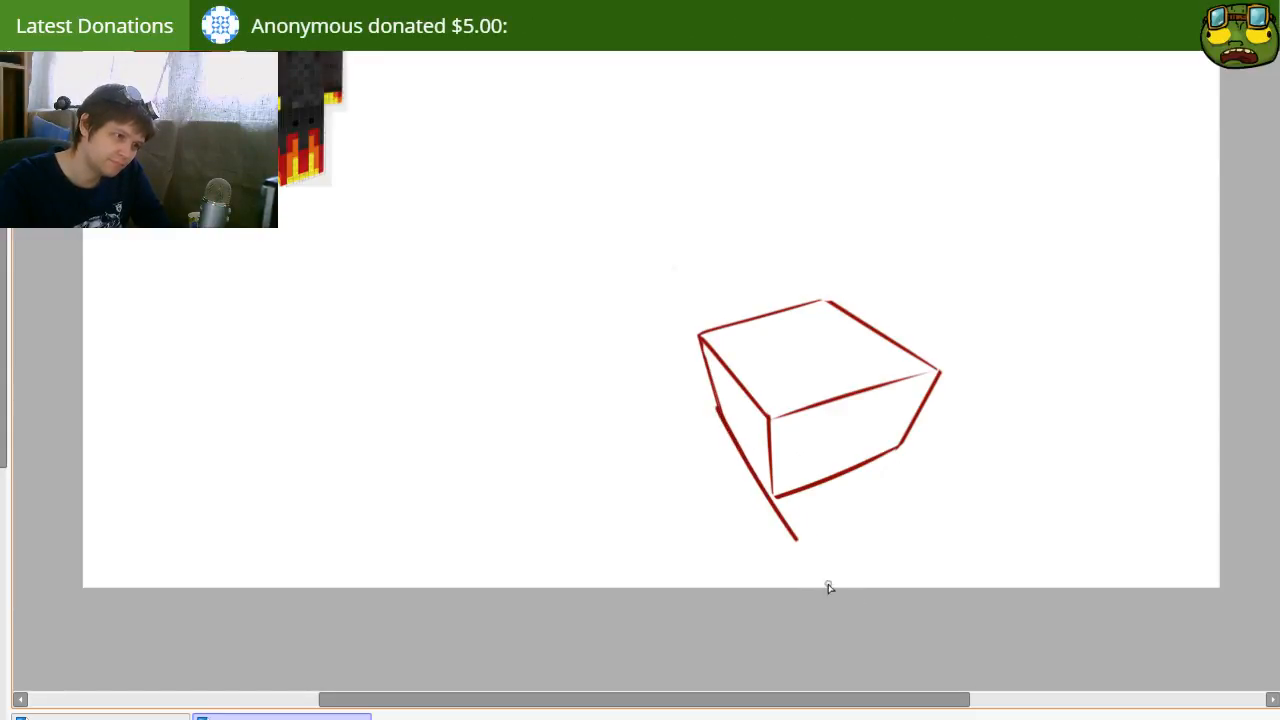
key(ctrl+z)
drag(719, 411, 854, 594)
key(ctrl+z)
mouse_move(733, 435)
mouse_down()
mouse_move(767, 514)
mouse_move(791, 531)
mouse_up()
key(e)
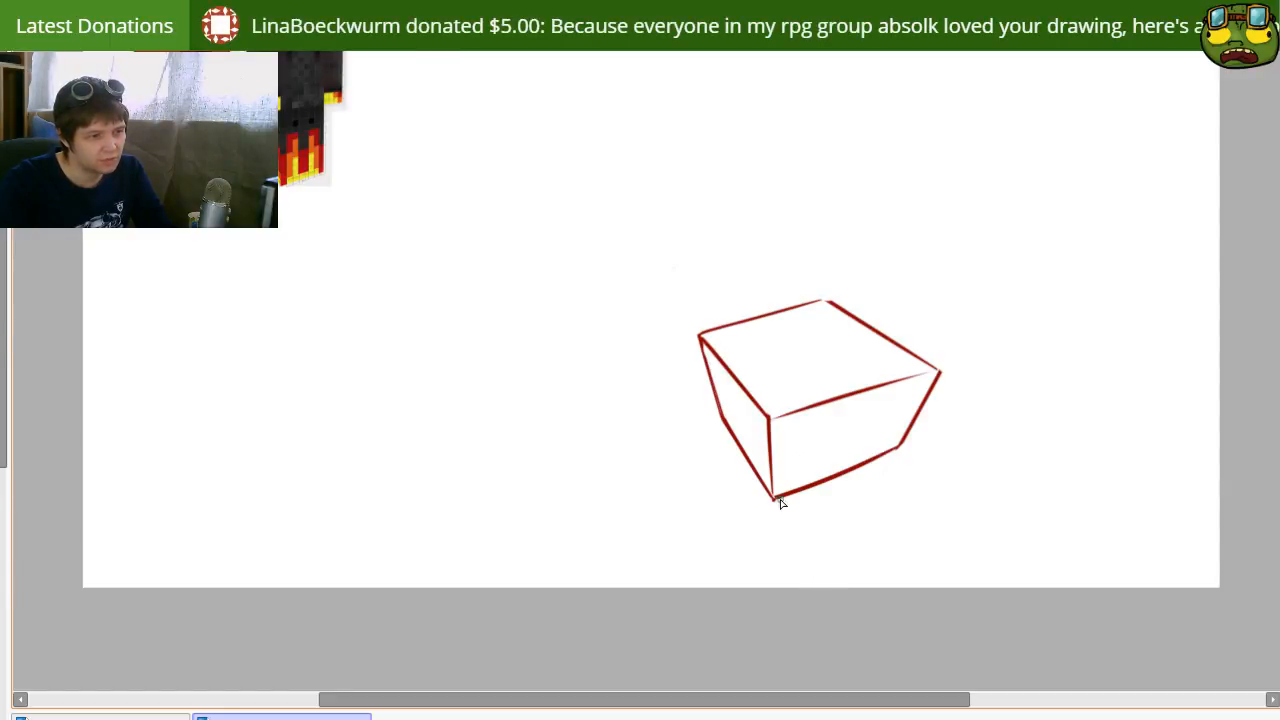
key(v)
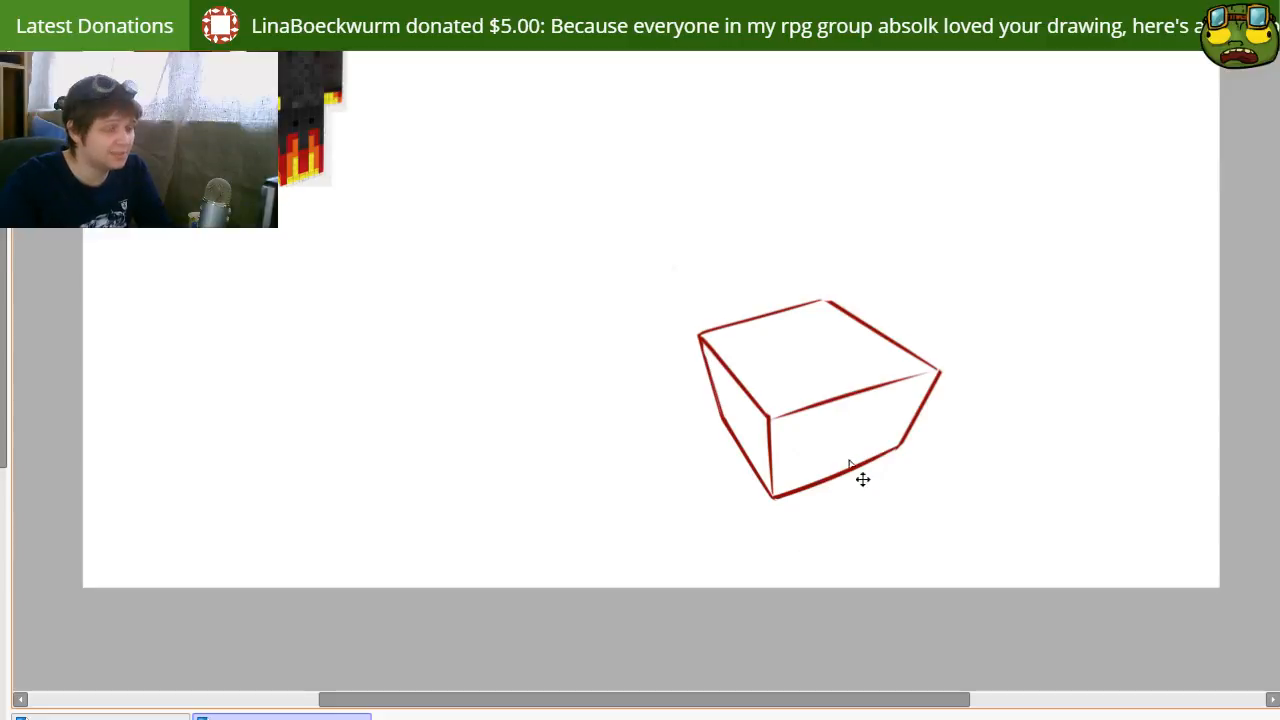
Step: Lasso the right half of the box and transform it narrower toward the front vertical edge, then clear the selection
mouse_move(864, 480)
mouse_down()
mouse_move(837, 557)
mouse_move(731, 513)
mouse_up()
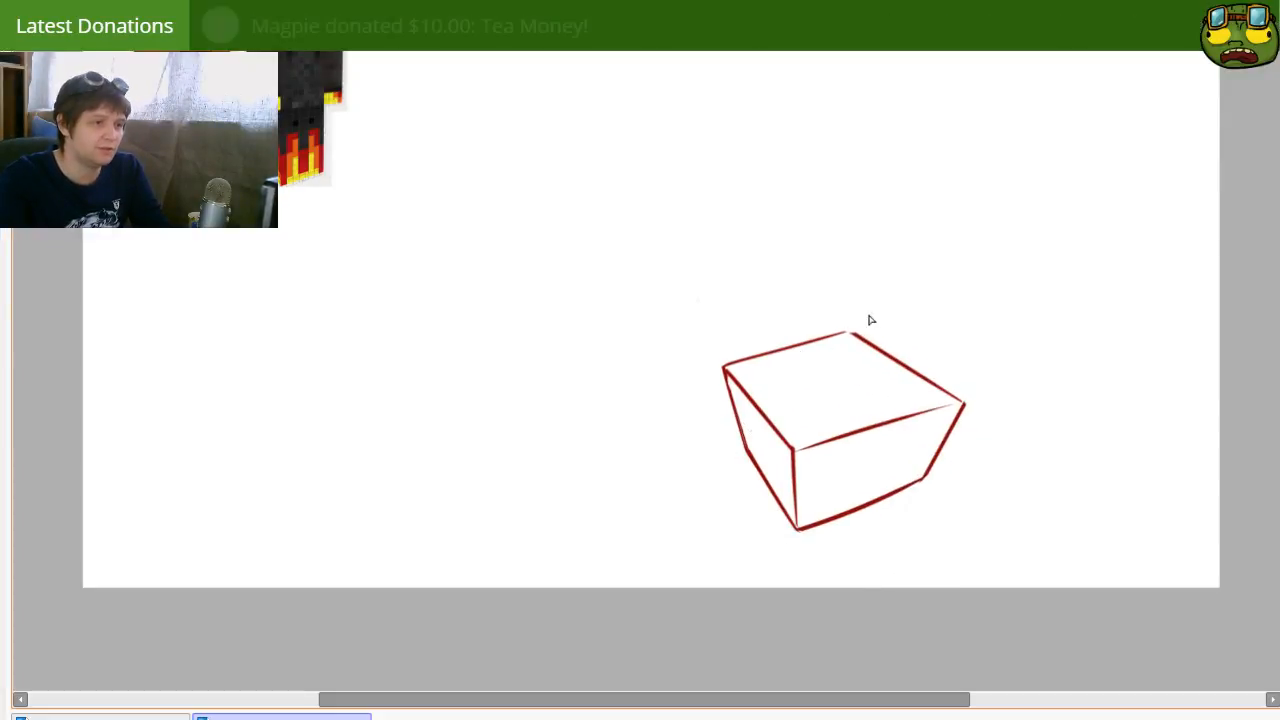
drag(870, 316, 850, 334)
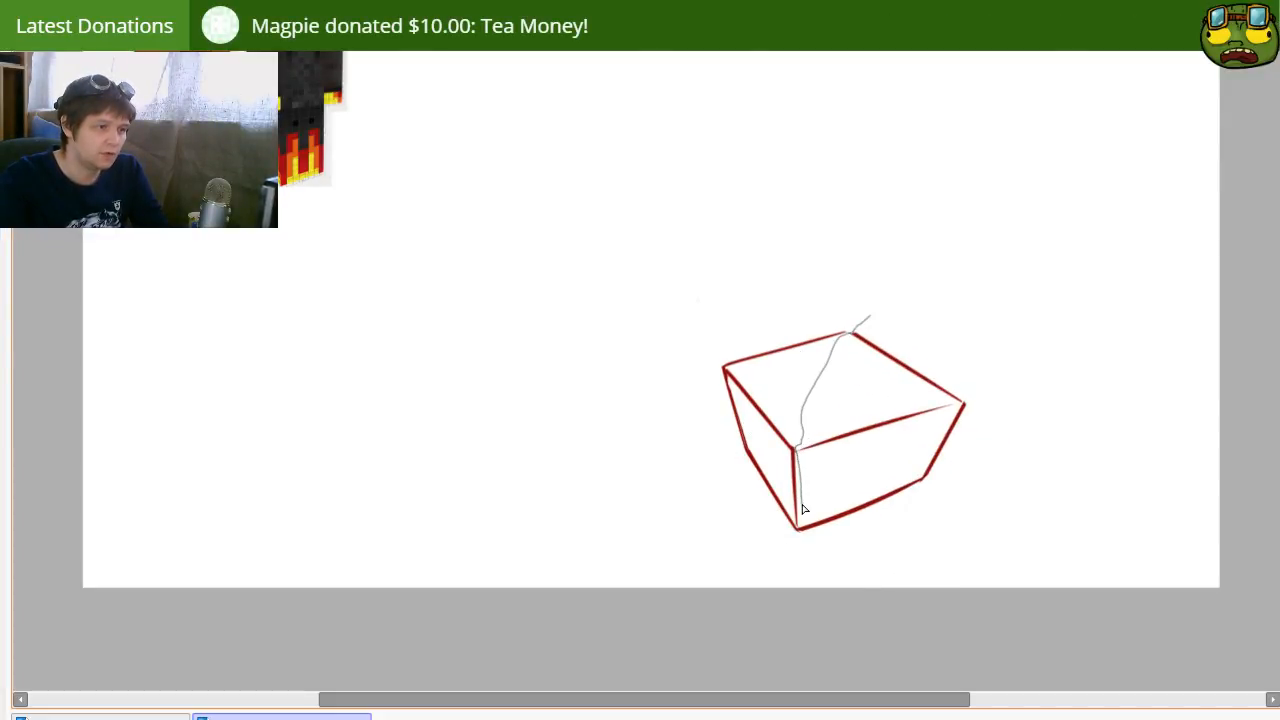
drag(815, 552, 977, 394)
key(ctrl+t)
drag(1000, 451, 971, 449)
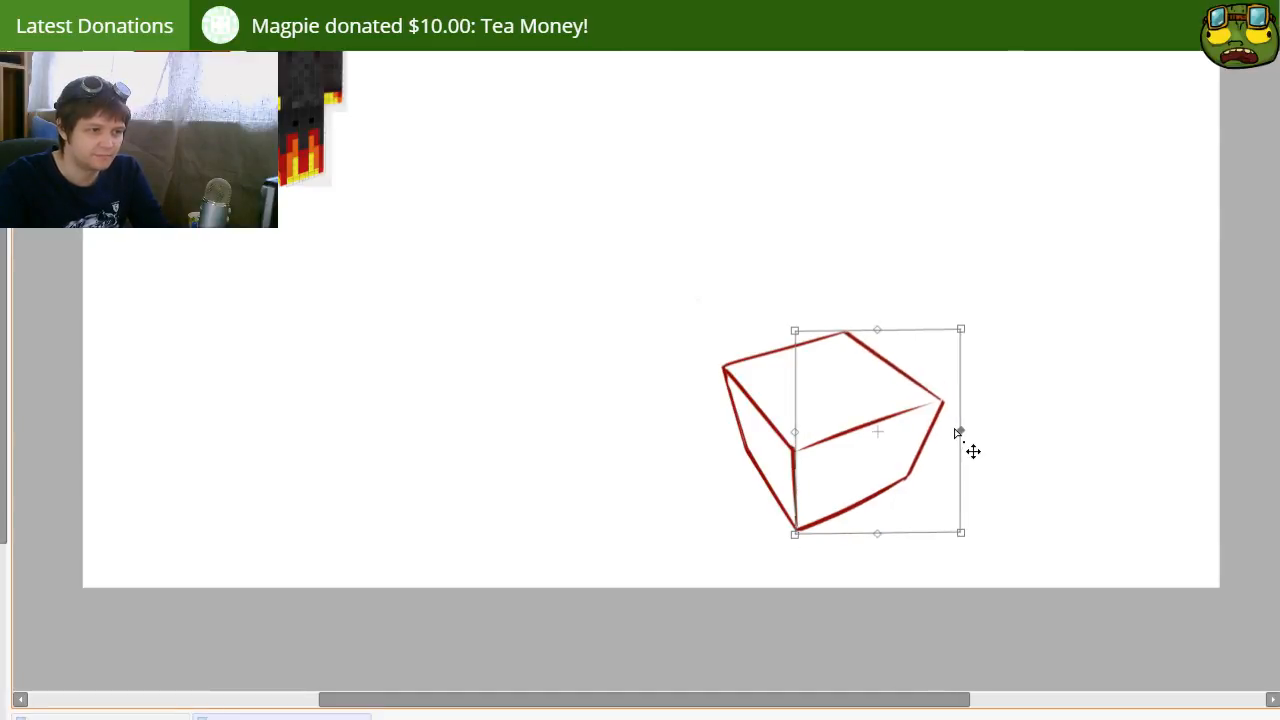
key(Return)
key(ctrl+d)
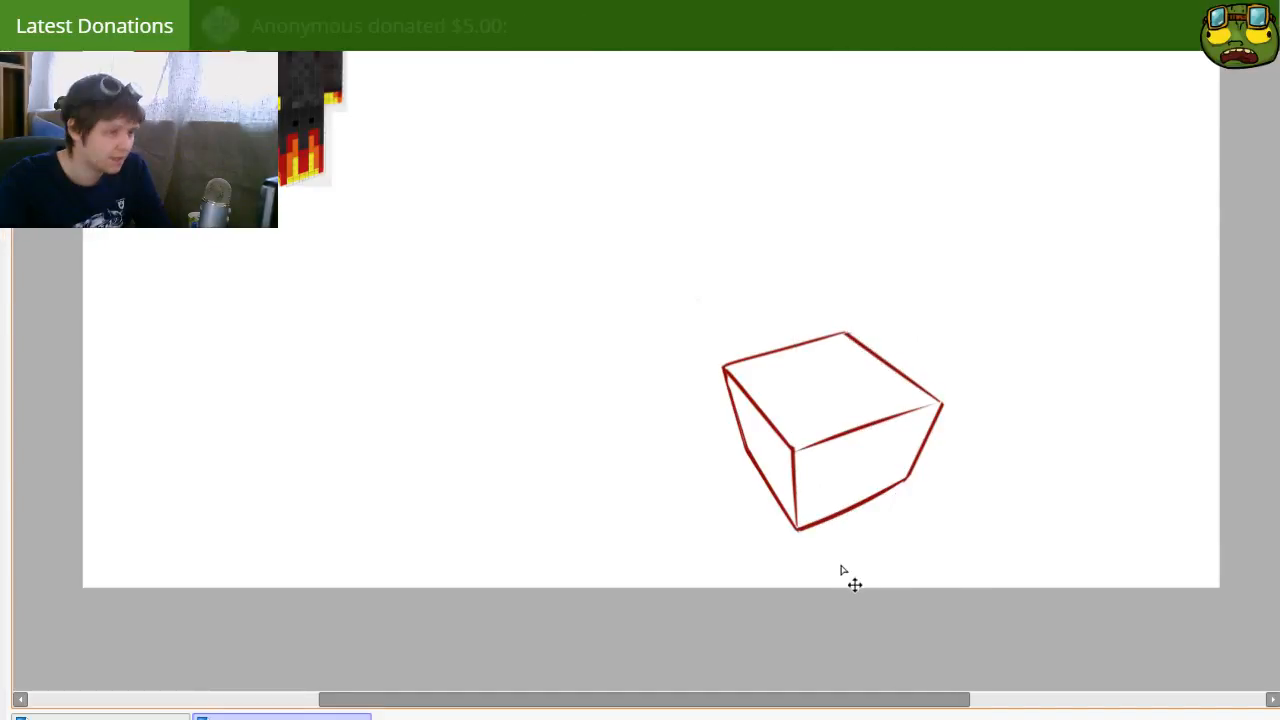
Step: Reposition the finished box in the lower part of the canvas, right of the centre
drag(875, 467, 908, 466)
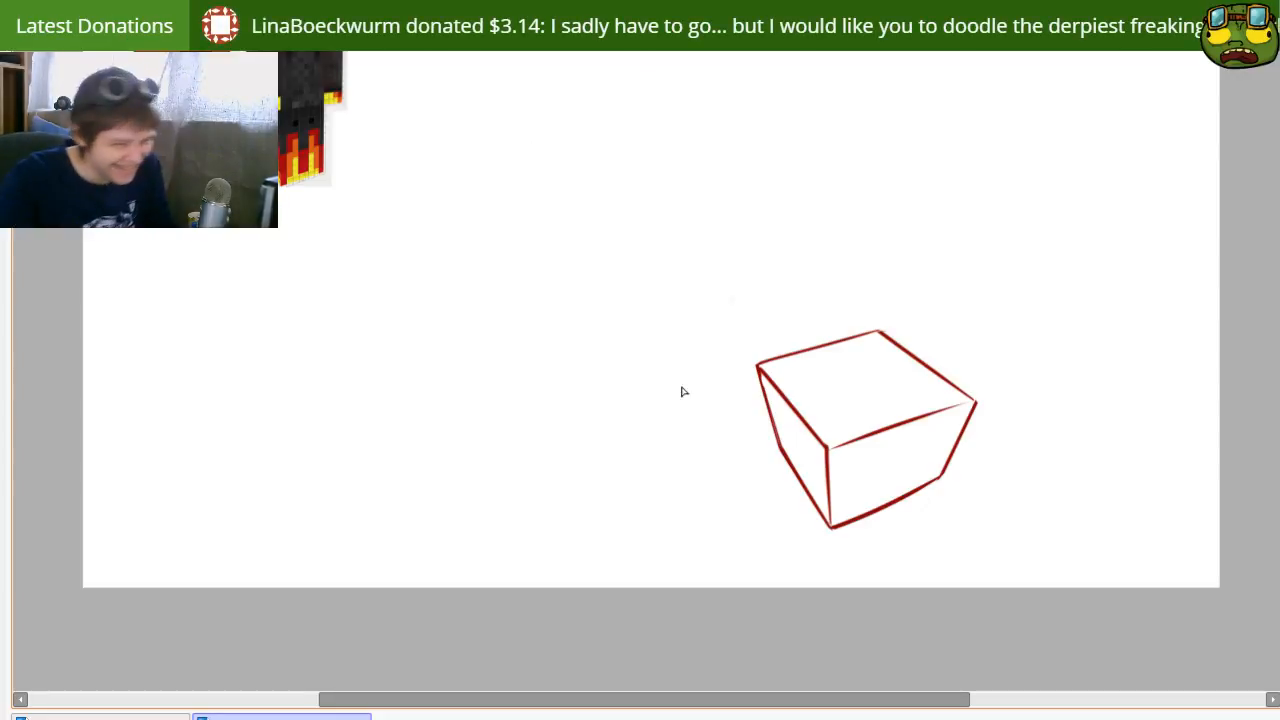
mouse_move(673, 380)
mouse_down()
mouse_move(705, 528)
mouse_move(733, 530)
mouse_up()
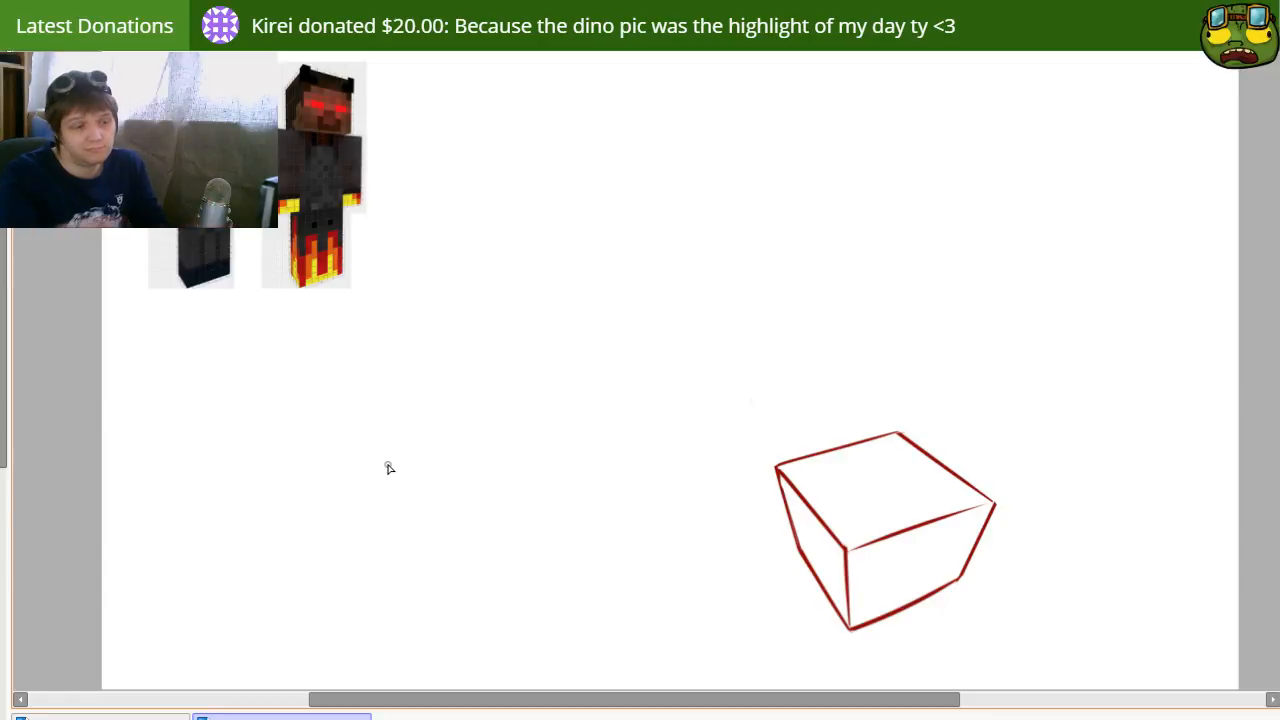
drag(820, 452, 768, 376)
mouse_move(766, 422)
mouse_down()
mouse_move(727, 389)
mouse_move(763, 401)
mouse_up()
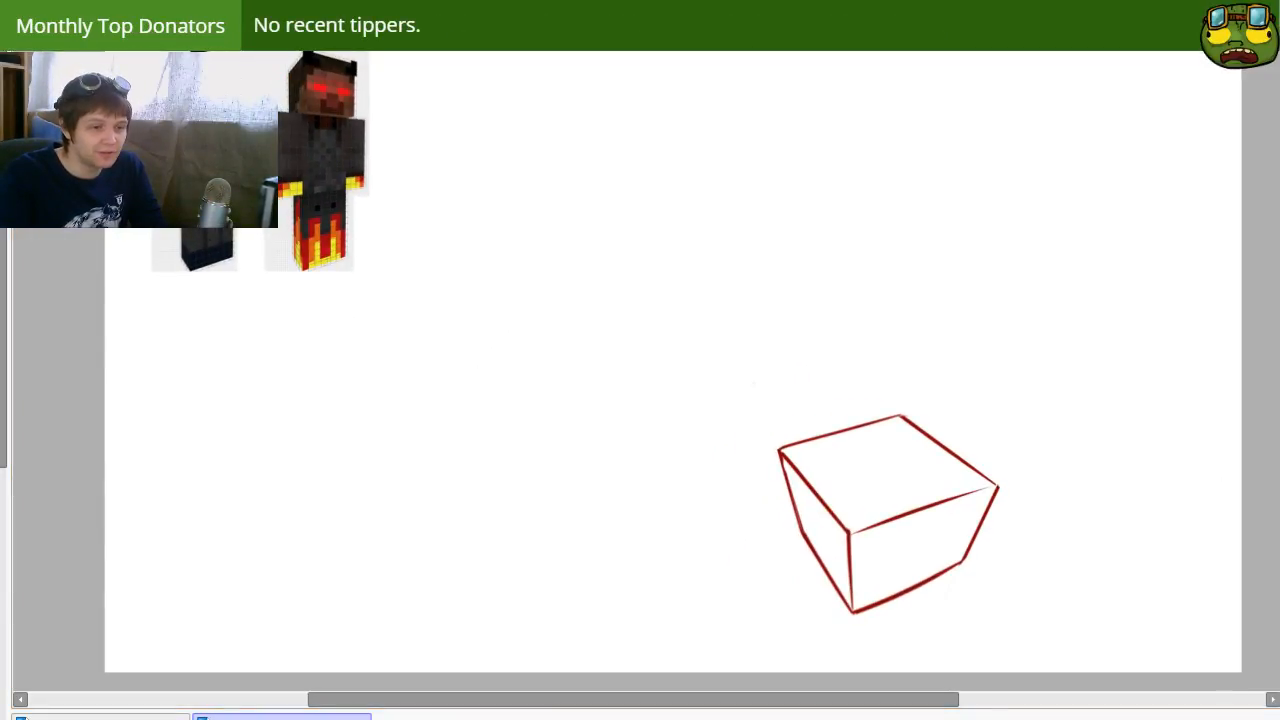
mouse_move(1067, 574)
mouse_down()
mouse_move(931, 583)
mouse_move(990, 584)
mouse_up()
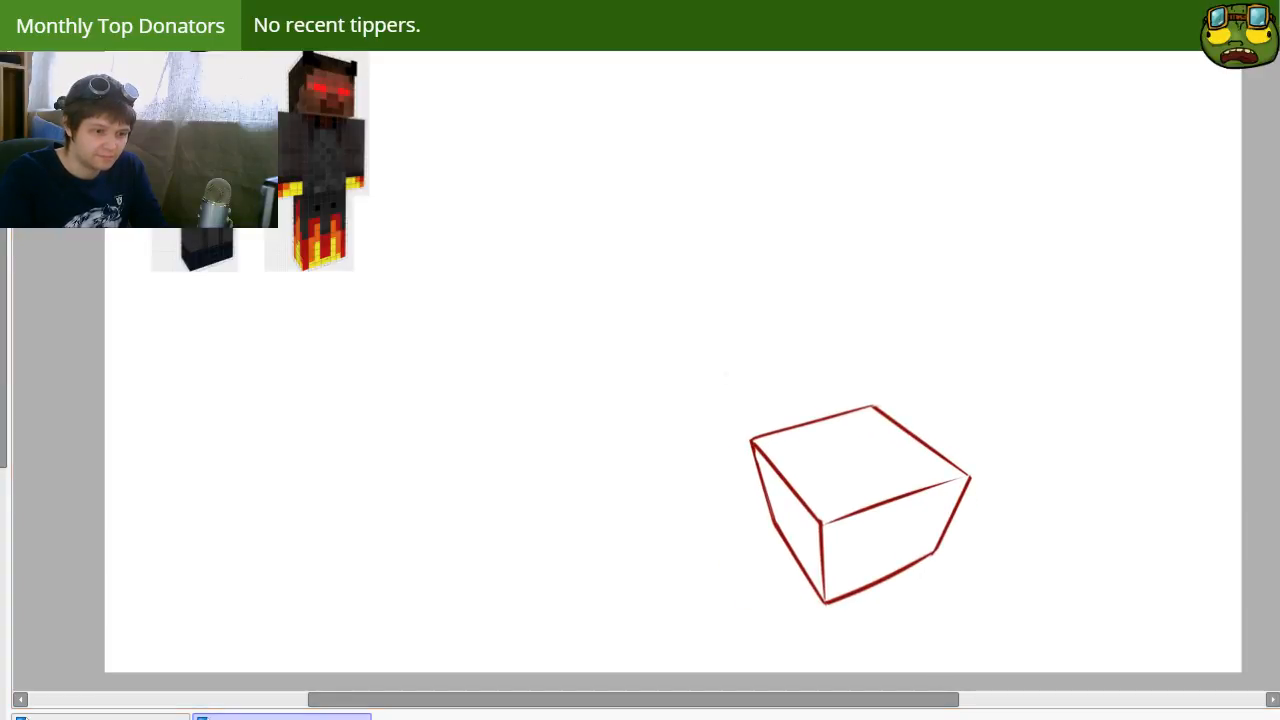
drag(943, 511, 968, 558)
mouse_move(1030, 584)
mouse_down()
mouse_move(989, 586)
mouse_move(1026, 566)
mouse_move(1029, 583)
mouse_move(1008, 571)
mouse_up()
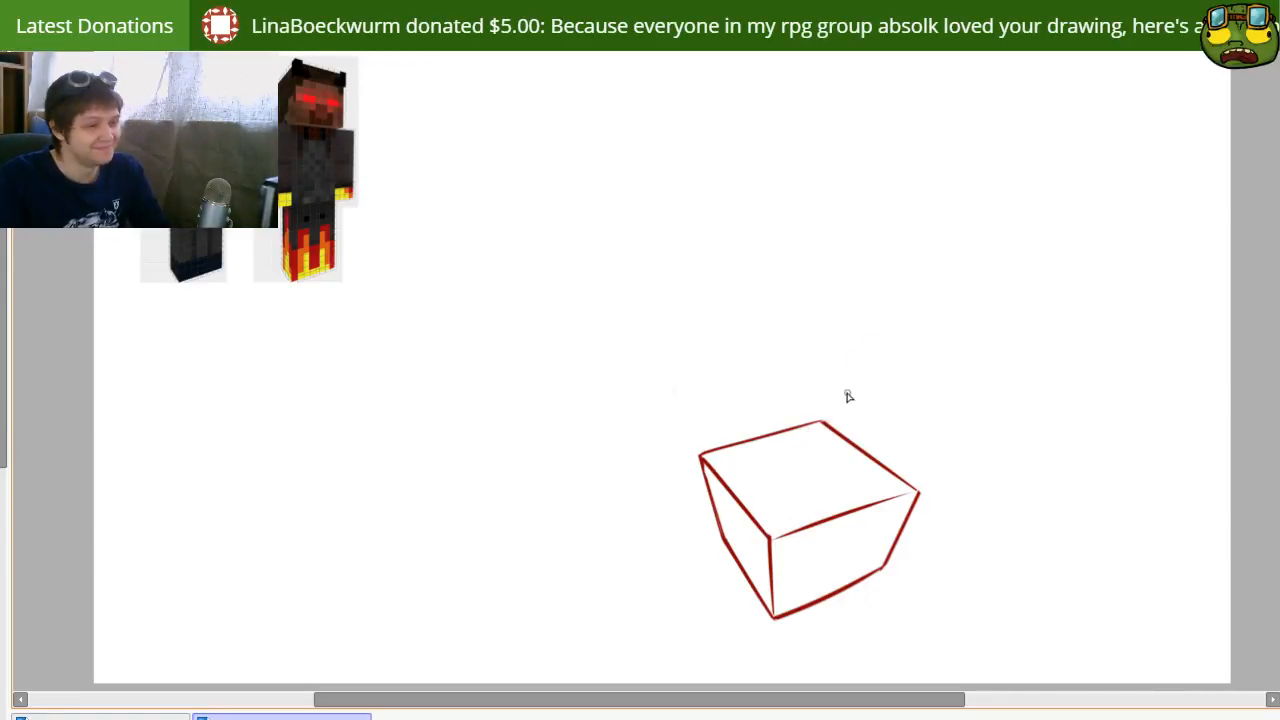
drag(847, 395, 891, 323)
key(ctrl+z)
drag(823, 421, 922, 241)
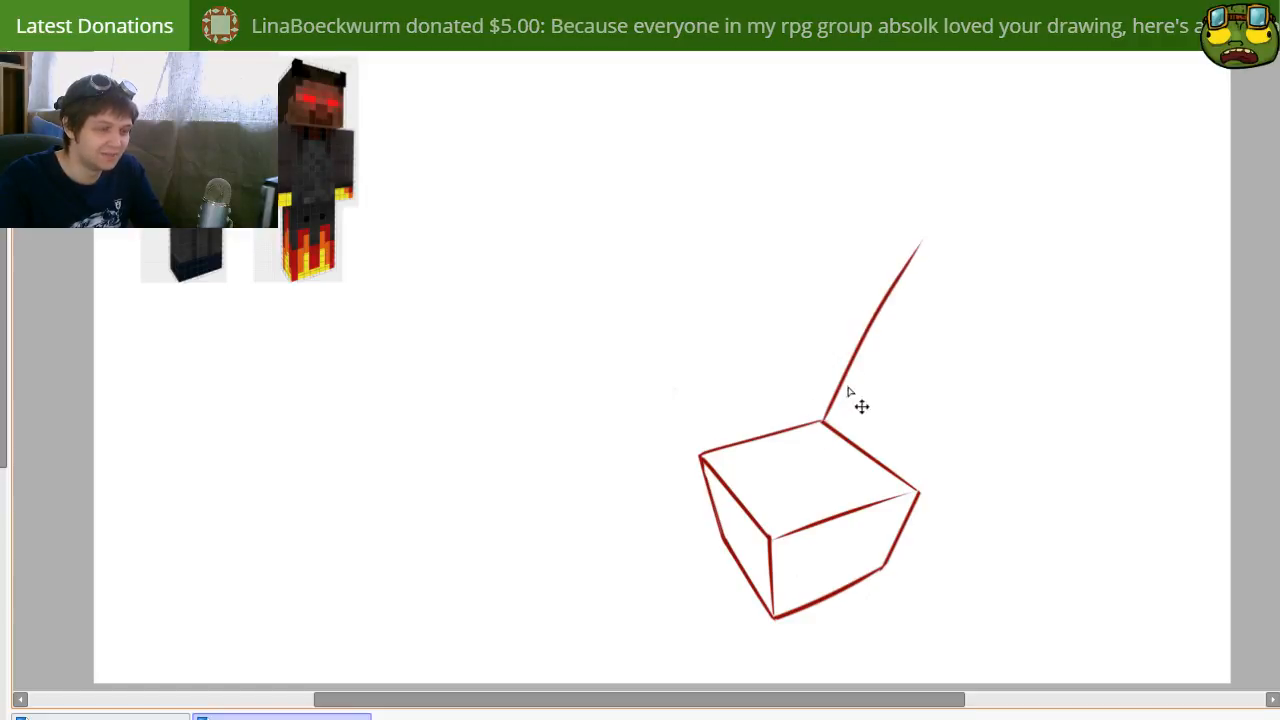
key(ctrl+z)
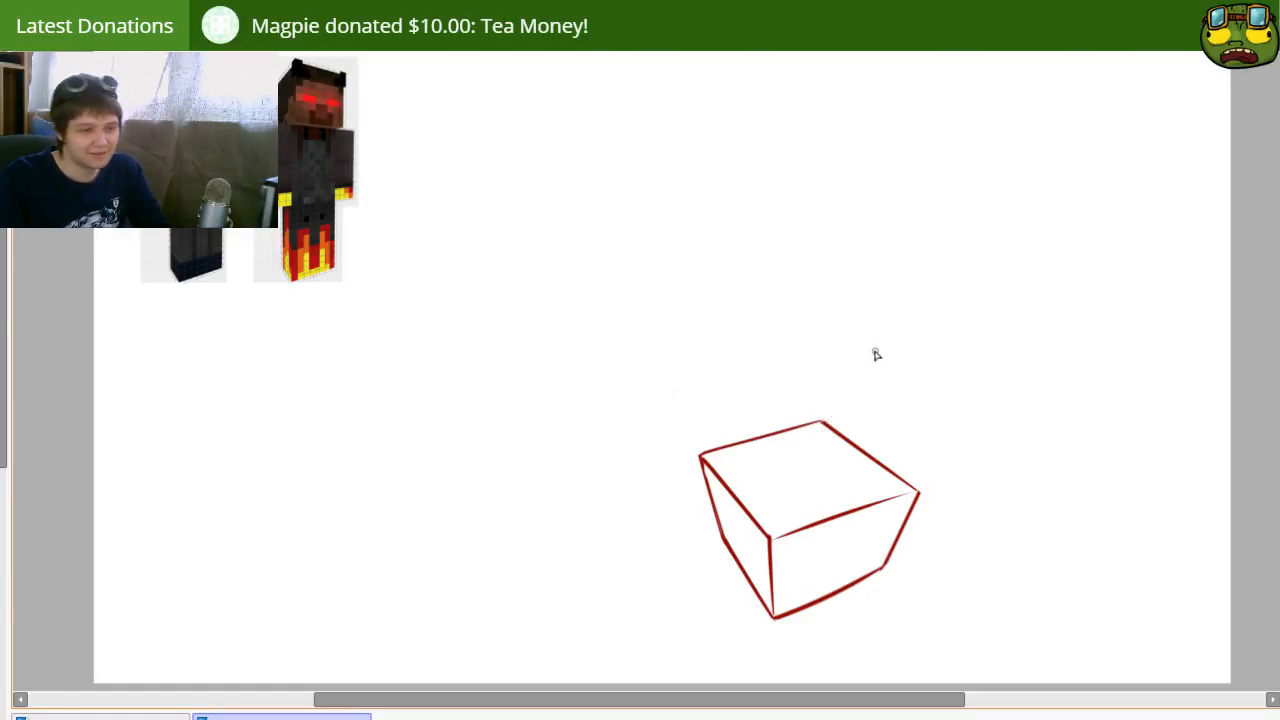
drag(850, 462, 920, 352)
key(ctrl+z)
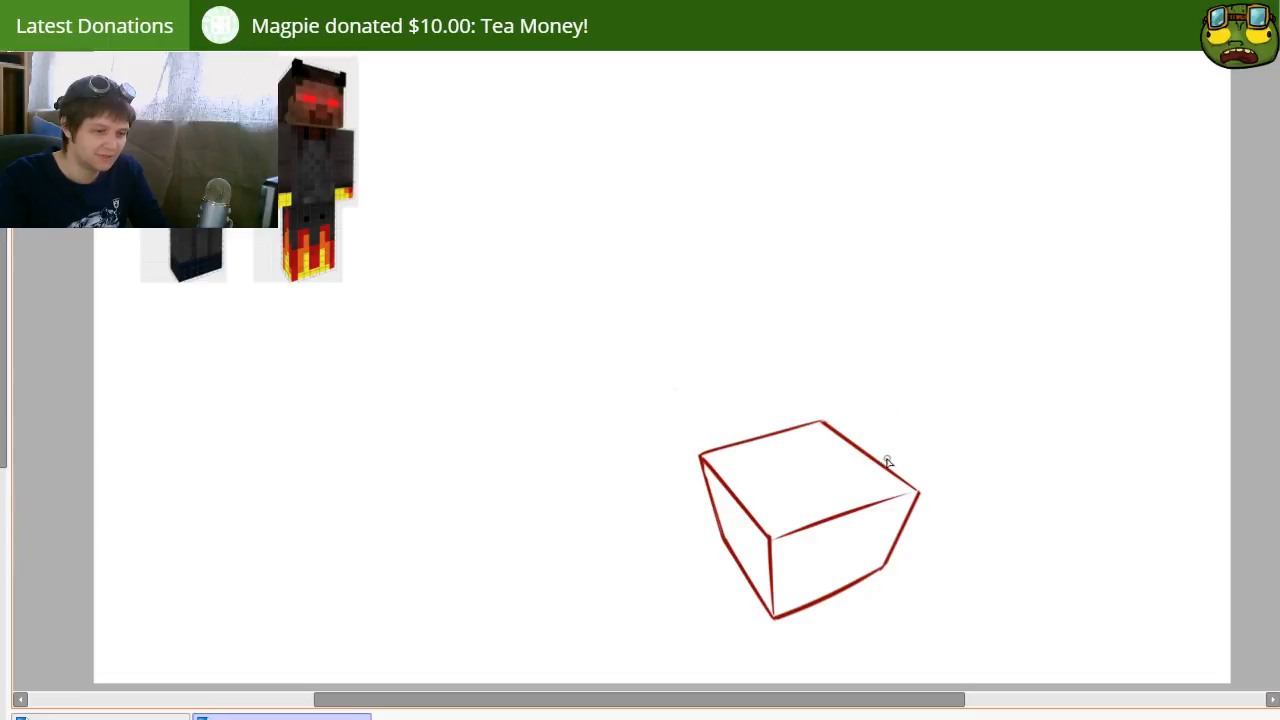
drag(851, 436, 914, 328)
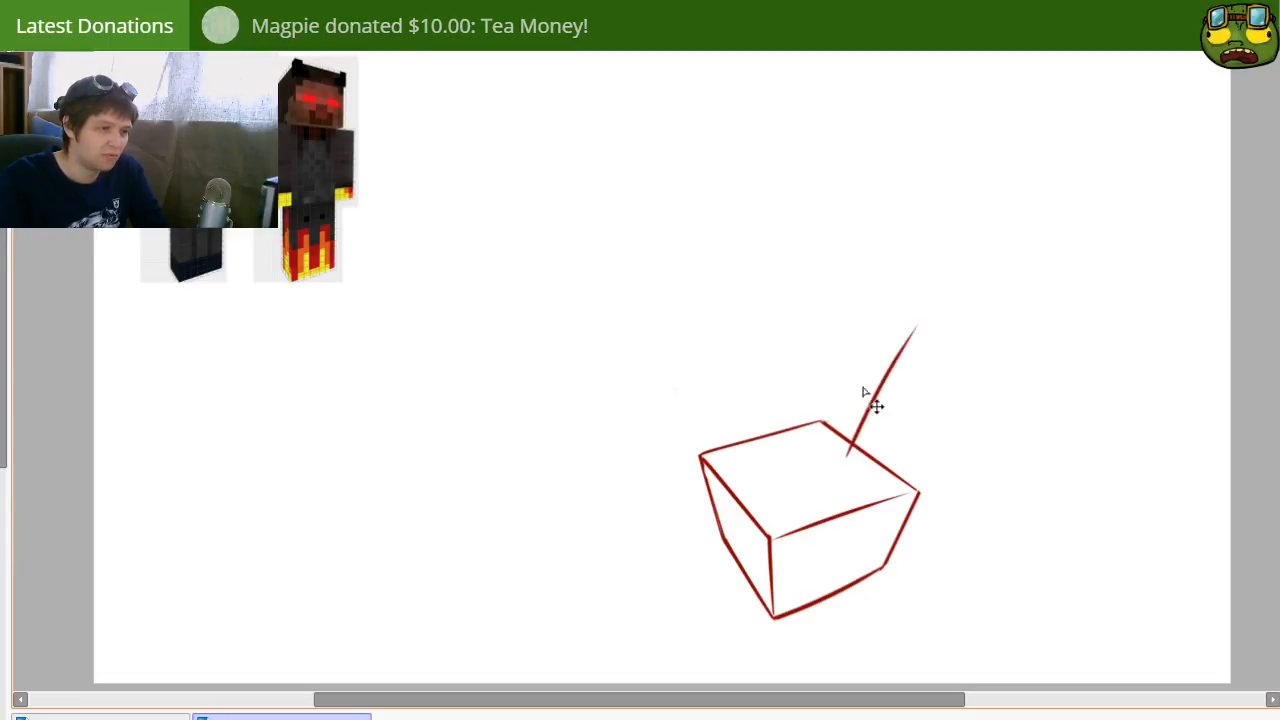
key(ctrl+z)
drag(826, 457, 874, 340)
key(ctrl+z)
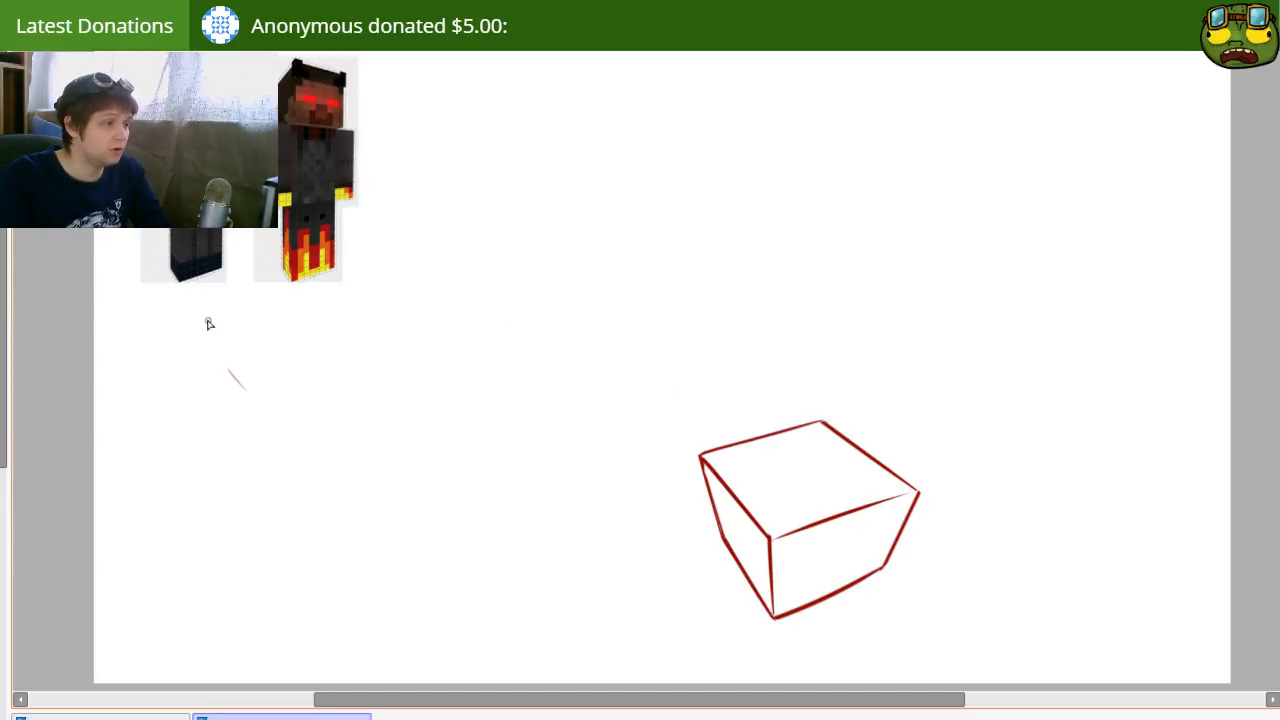
drag(200, 308, 279, 351)
mouse_move(328, 306)
mouse_down()
mouse_move(359, 338)
mouse_move(352, 311)
mouse_up()
key(e)
mouse_move(258, 391)
mouse_down()
mouse_move(311, 340)
mouse_move(333, 378)
mouse_up()
key(b)
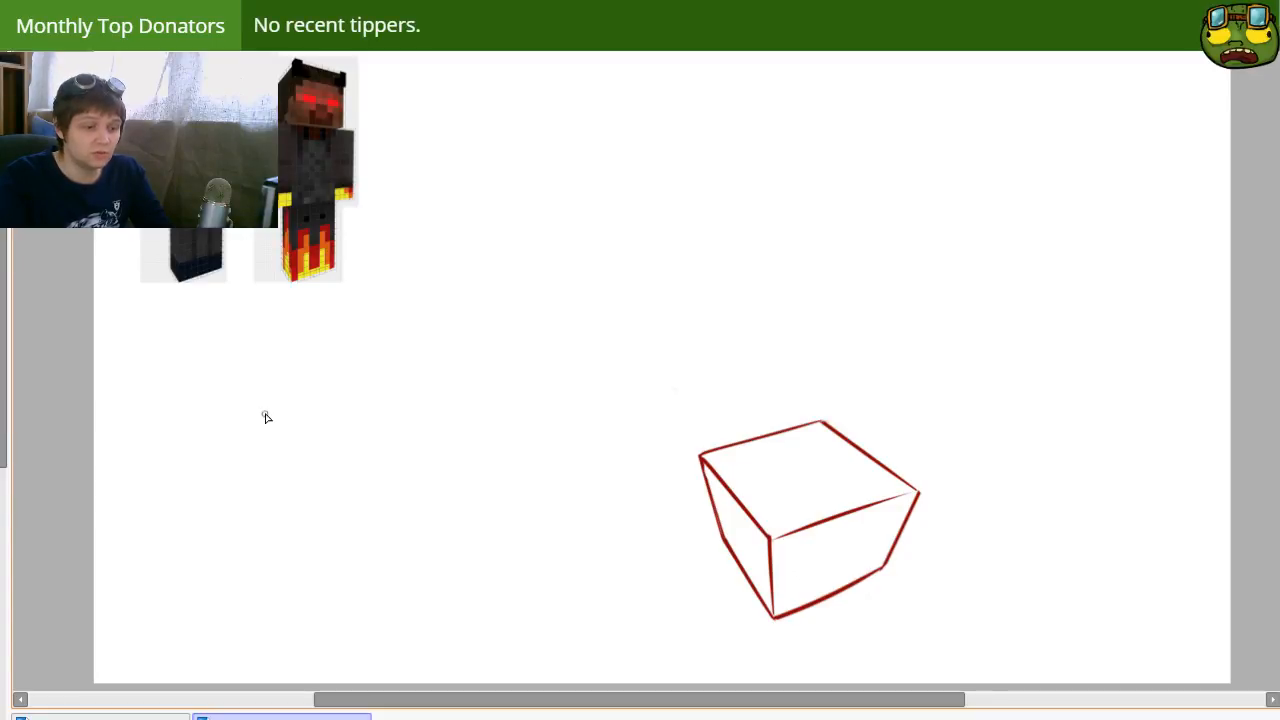
Step: Nudge the box down, sketch a circle above it, frame it with a four-sided head outline, and erase the guide circle
drag(805, 540, 829, 566)
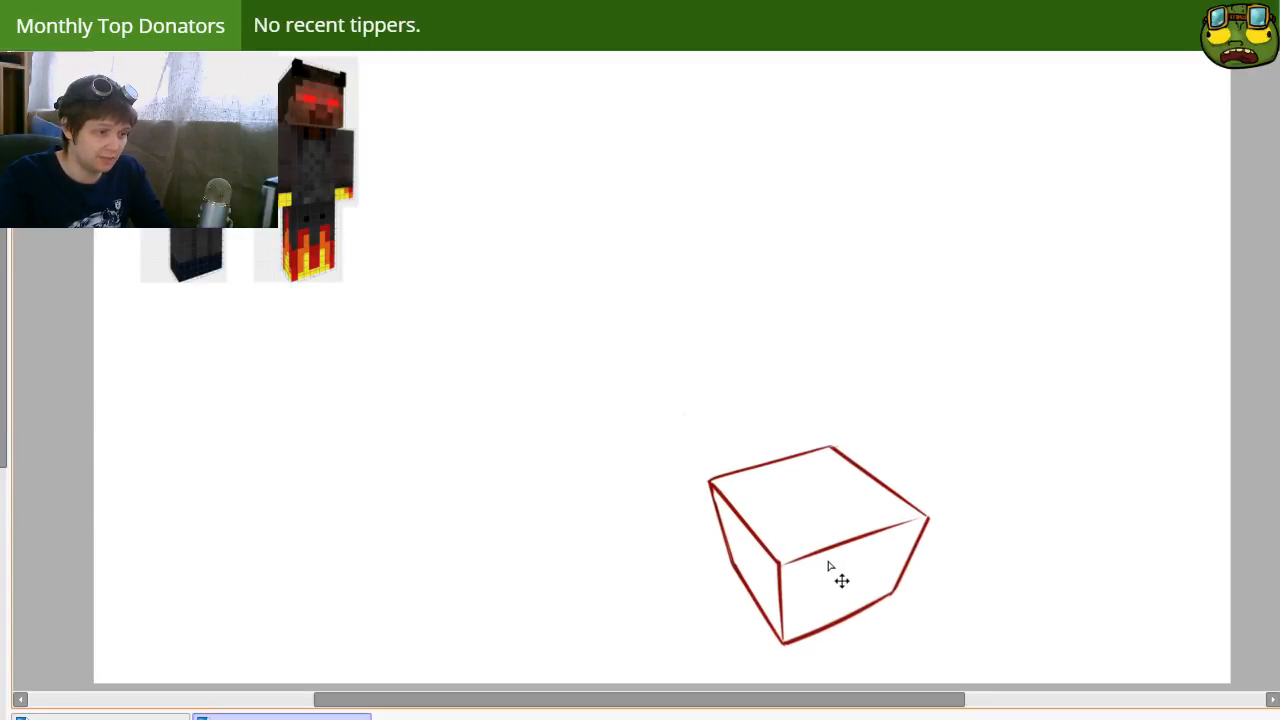
drag(622, 195, 640, 257)
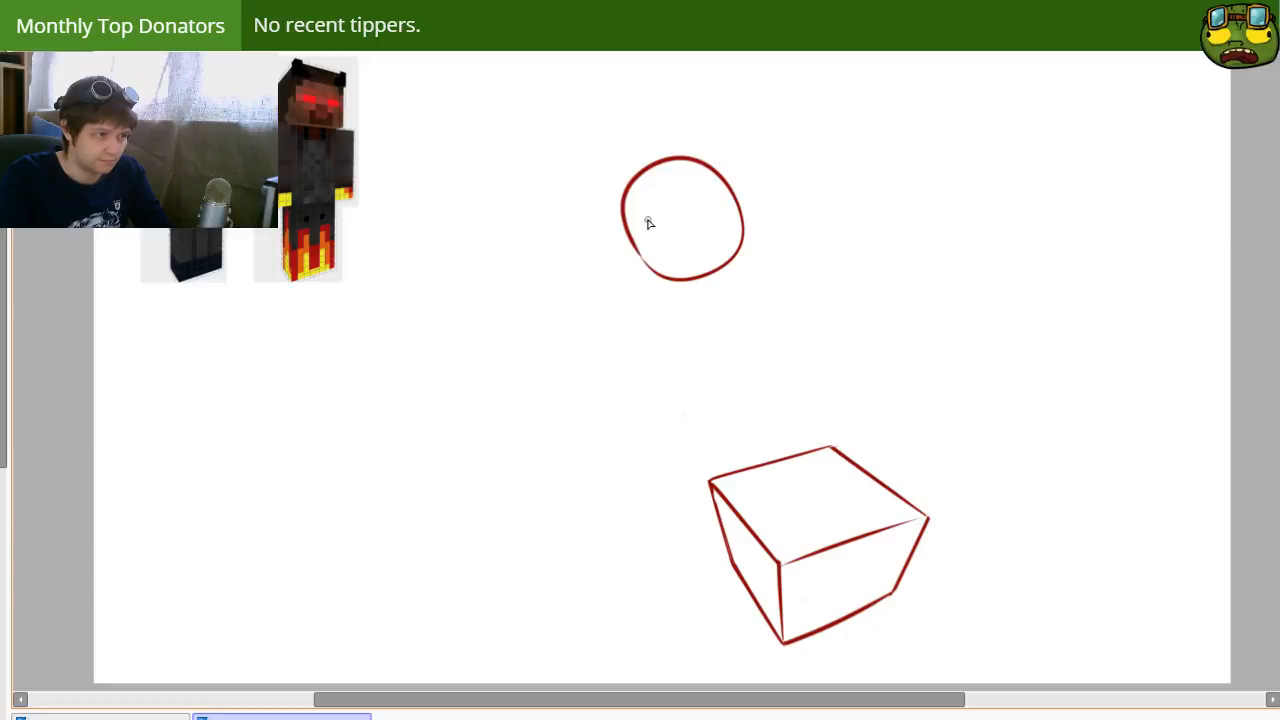
drag(614, 160, 634, 283)
drag(640, 284, 690, 286)
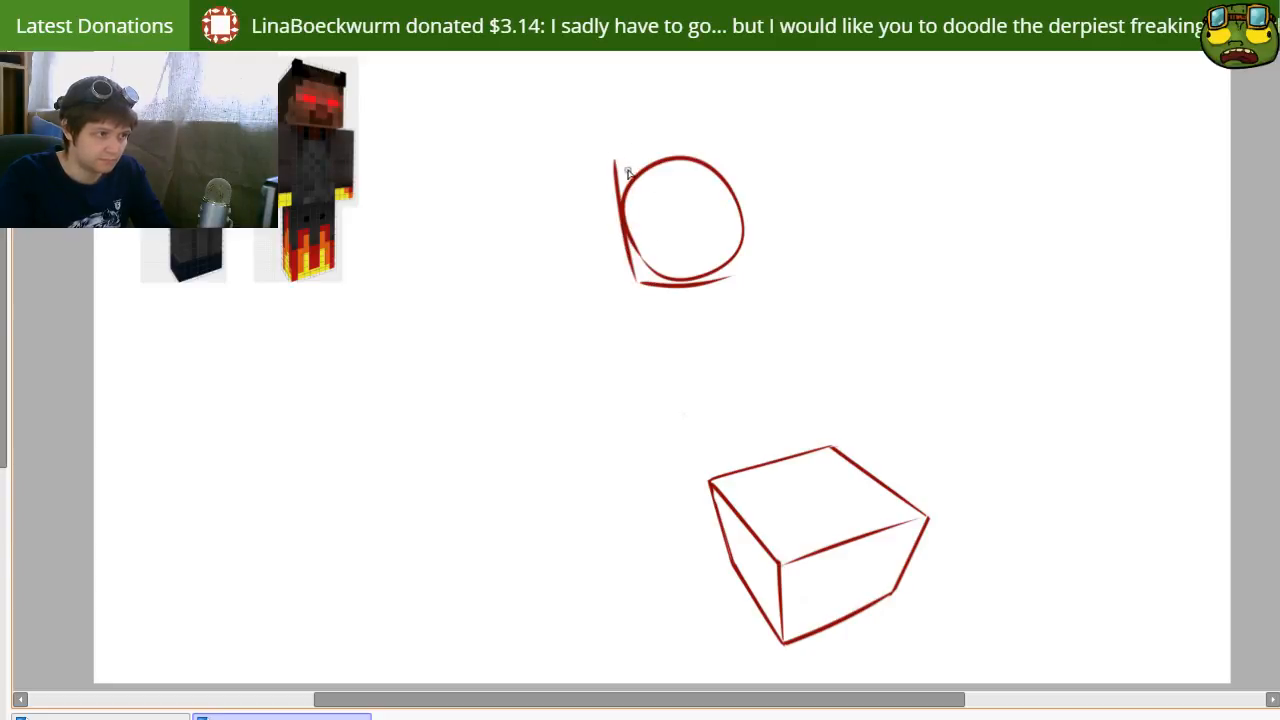
mouse_move(610, 160)
mouse_down()
mouse_move(738, 142)
mouse_move(755, 282)
mouse_up()
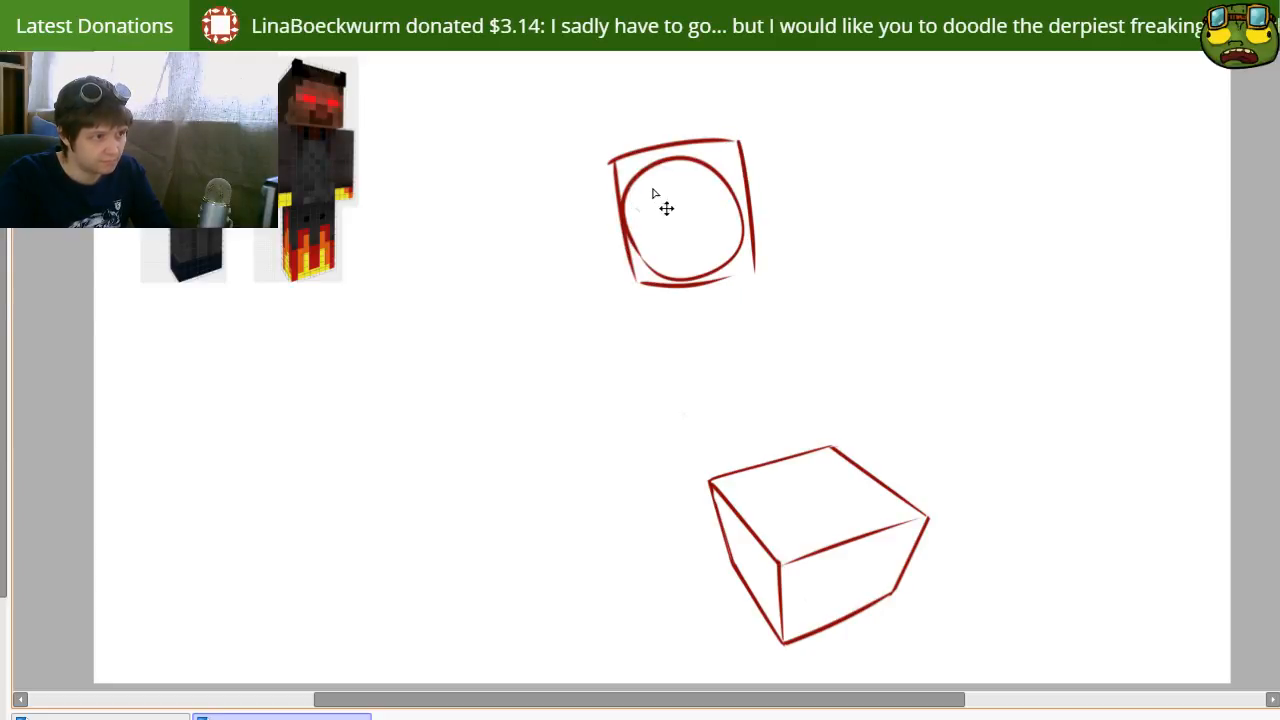
key(e)
mouse_move(649, 217)
mouse_down()
mouse_move(637, 183)
mouse_move(665, 268)
mouse_move(730, 254)
mouse_move(712, 184)
mouse_move(665, 182)
mouse_move(690, 178)
mouse_move(691, 163)
mouse_move(729, 219)
mouse_move(688, 263)
mouse_move(603, 233)
mouse_up()
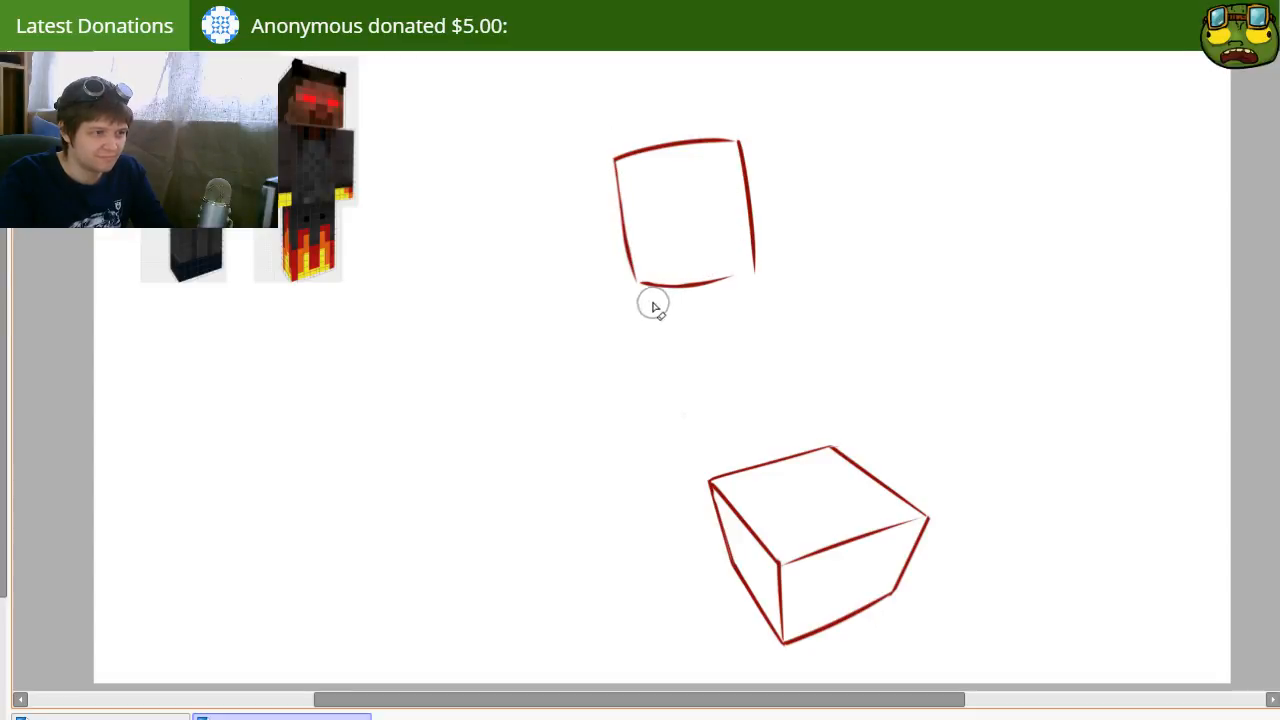
Step: Redraw the head outline's bottom edge as a straight line between the side edges, erasing the old line and the overshooting ends
key(e)
drag(624, 291, 787, 264)
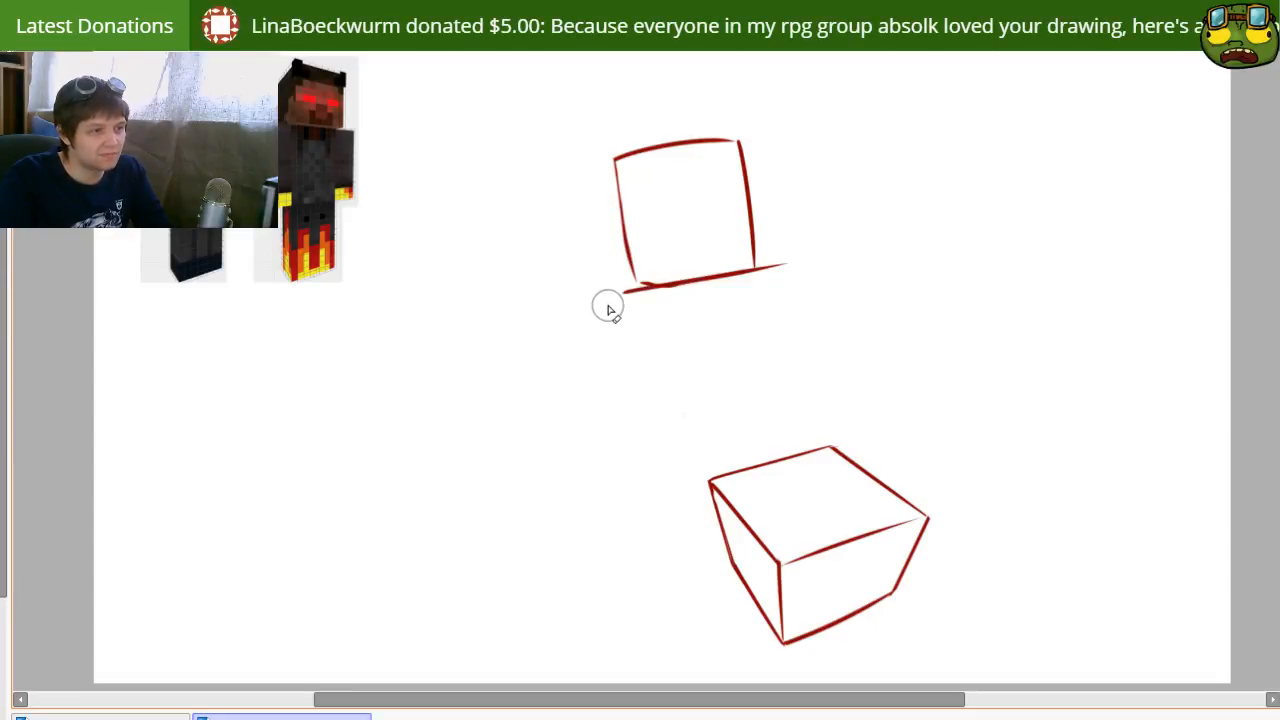
drag(646, 303, 720, 246)
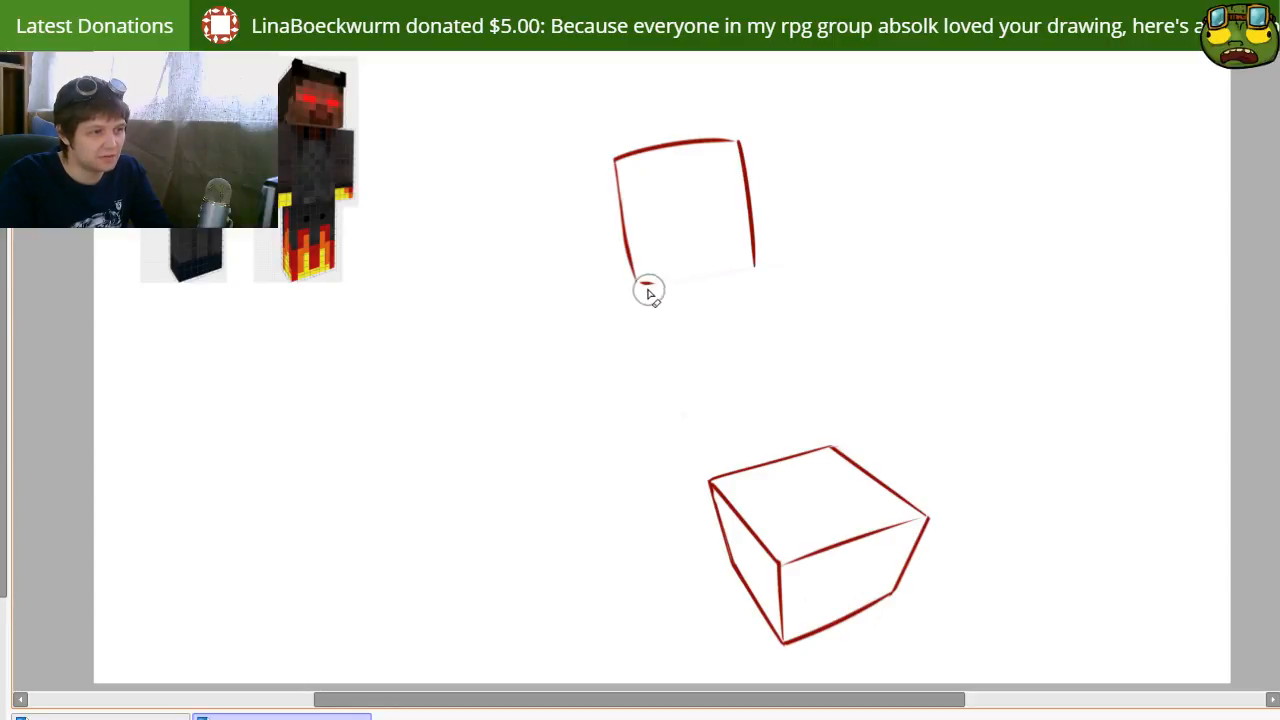
drag(628, 284, 890, 266)
key(ctrl+z)
drag(582, 293, 956, 246)
key(ctrl+z)
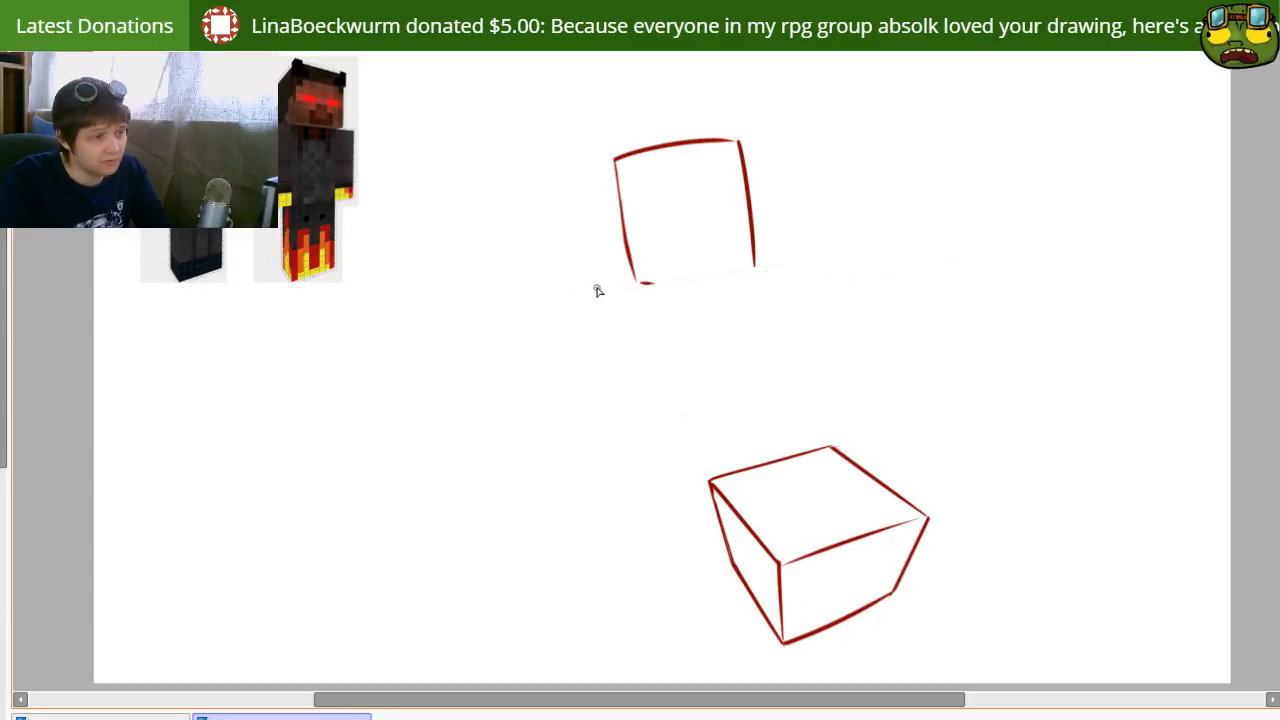
drag(586, 287, 940, 229)
key(e)
mouse_move(785, 262)
mouse_down()
mouse_move(772, 270)
mouse_move(977, 211)
mouse_up()
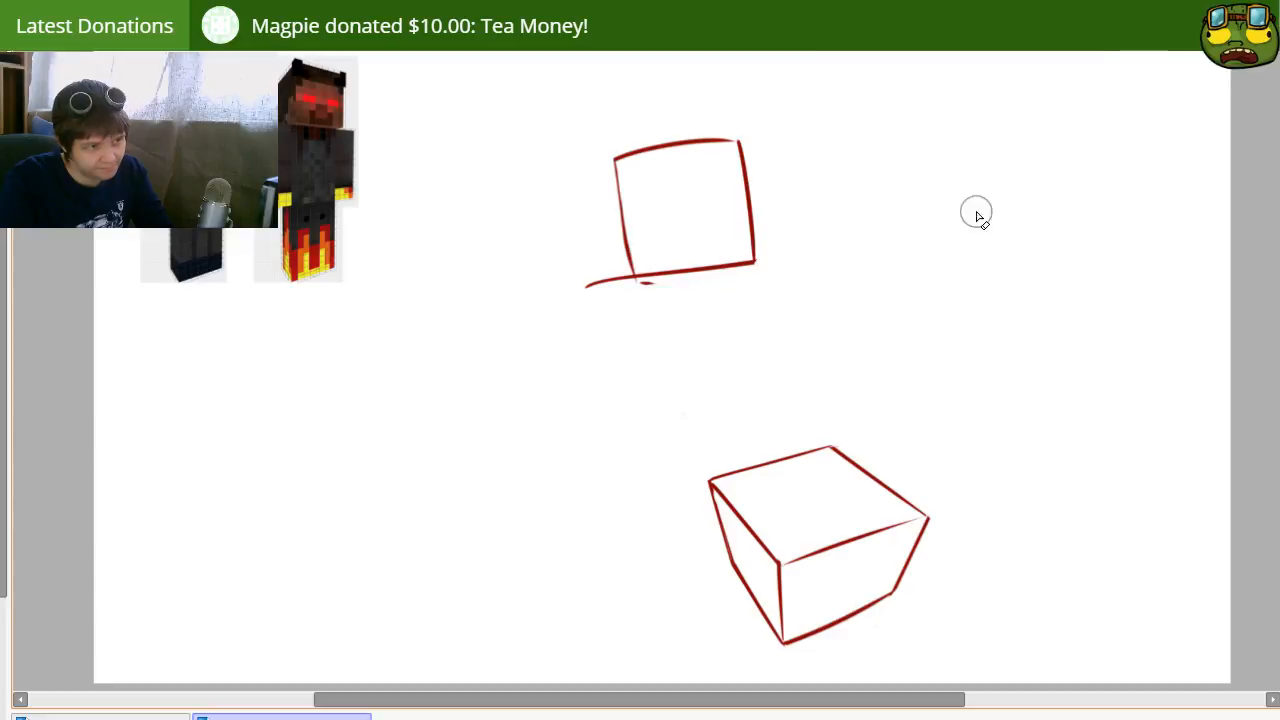
mouse_move(606, 271)
mouse_down()
mouse_move(592, 300)
mouse_move(653, 301)
mouse_up()
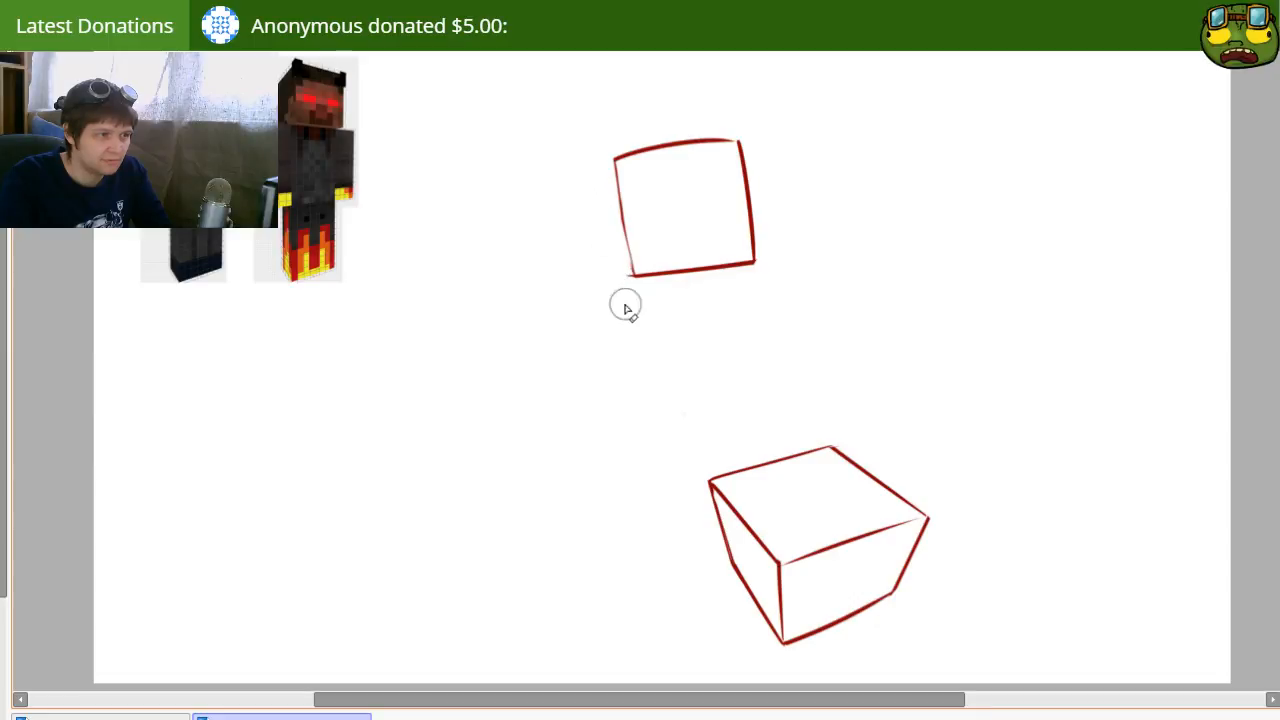
Step: Redraw the head outline's left and top edges as straight lines and erase the ends that overshoot the corners
drag(607, 130, 655, 372)
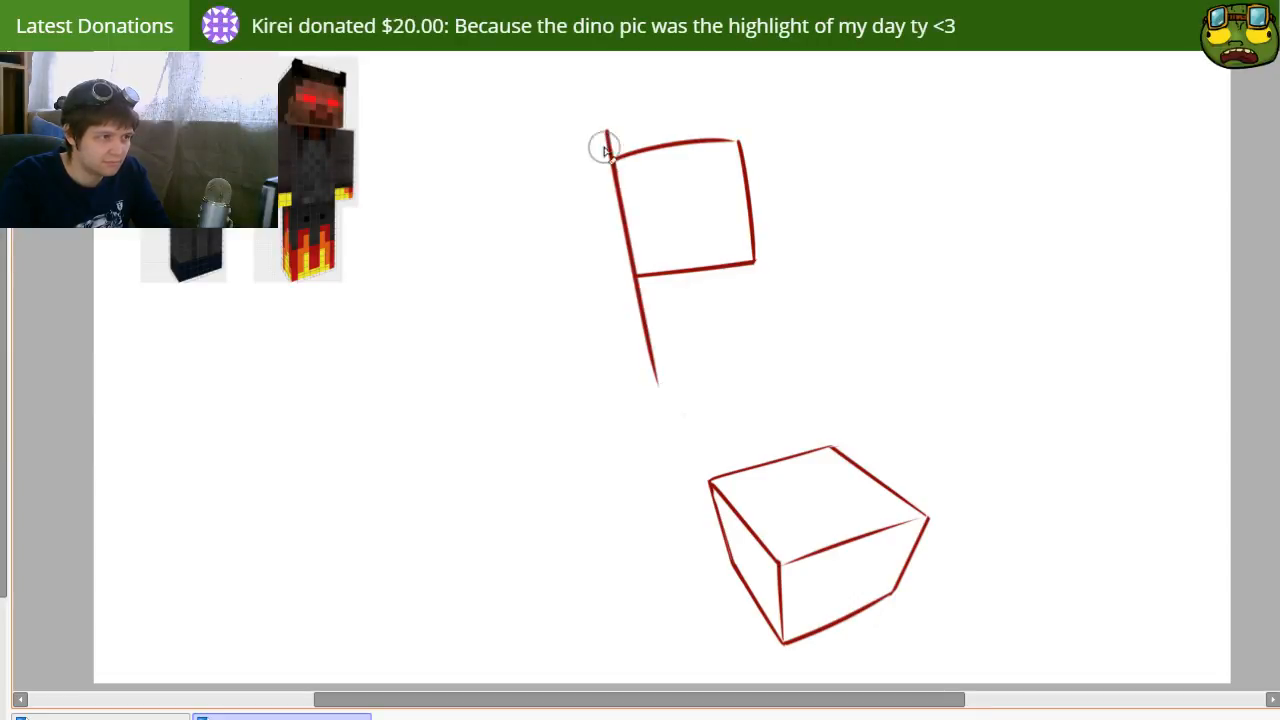
drag(600, 143, 606, 134)
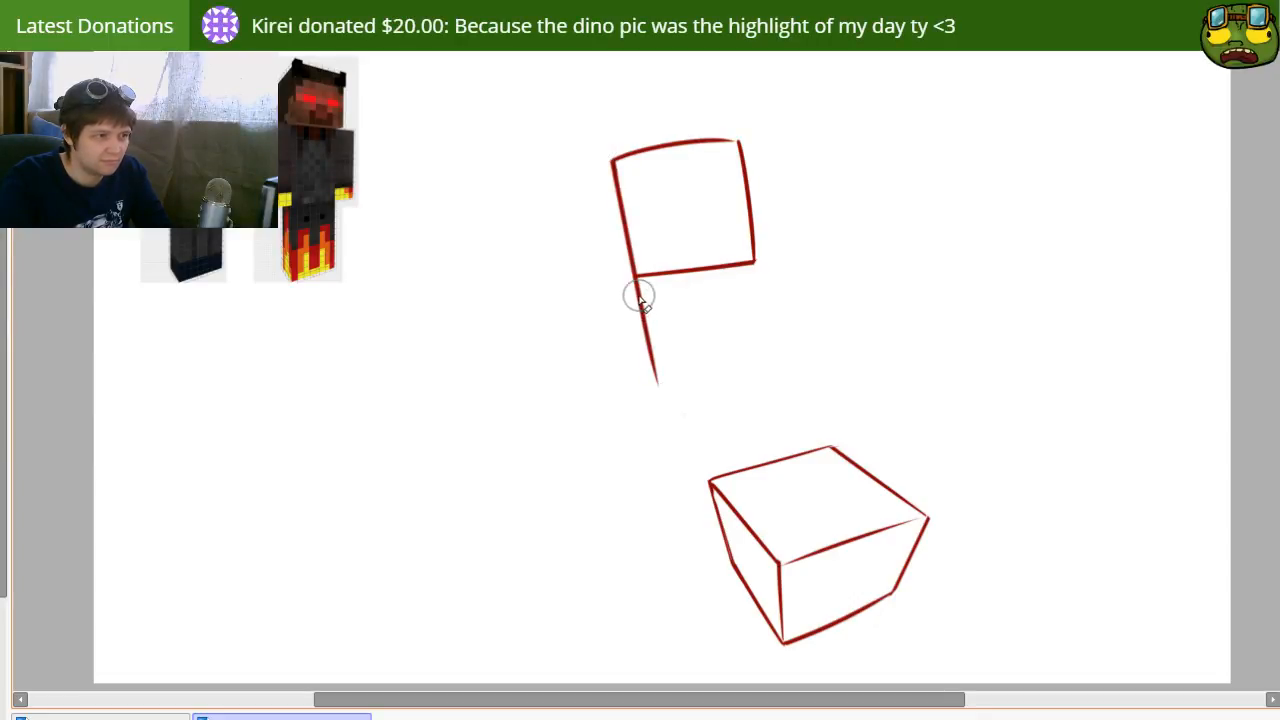
drag(634, 289, 663, 383)
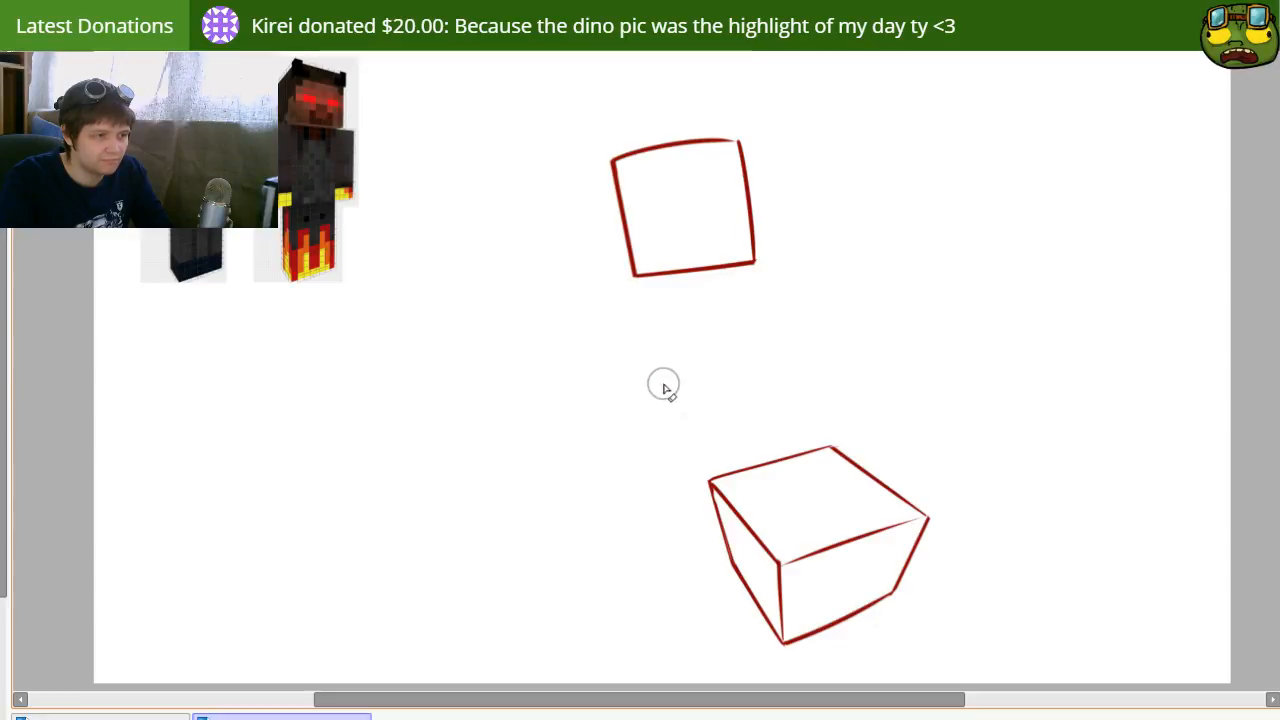
mouse_move(609, 143)
mouse_down()
mouse_move(806, 128)
mouse_move(761, 140)
mouse_move(803, 126)
mouse_up()
key(n)
key(e)
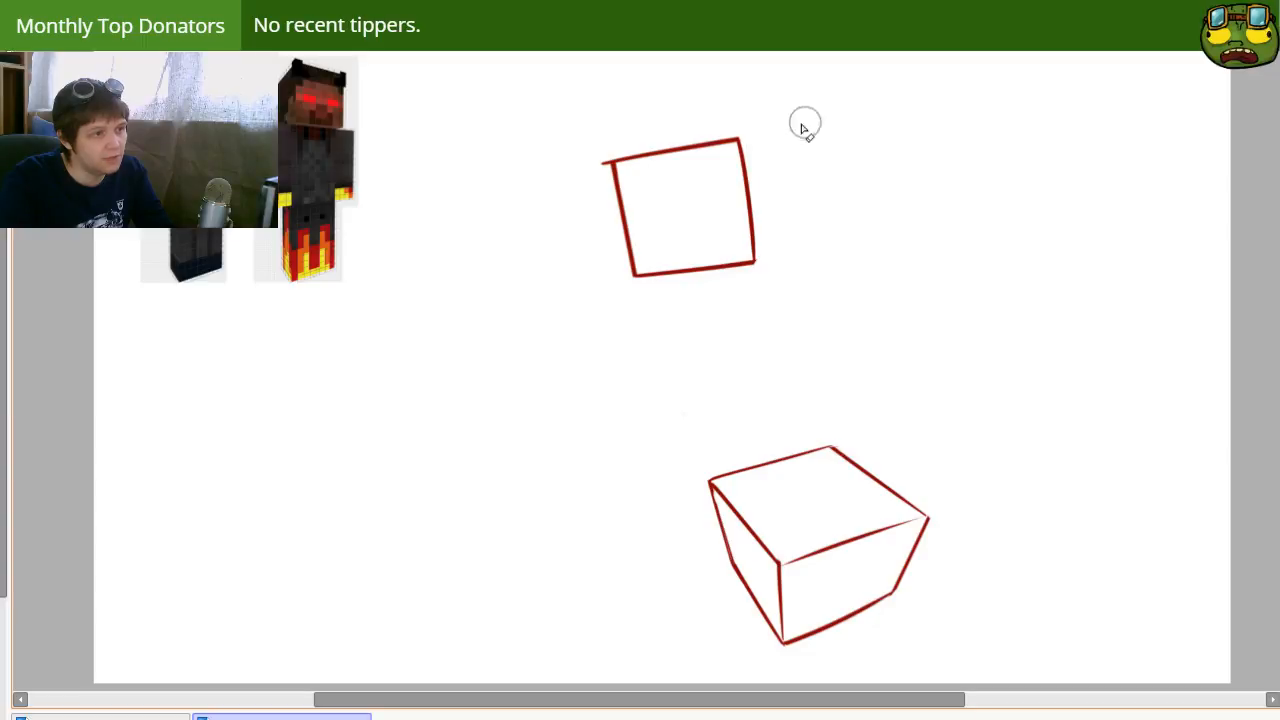
drag(577, 169, 596, 166)
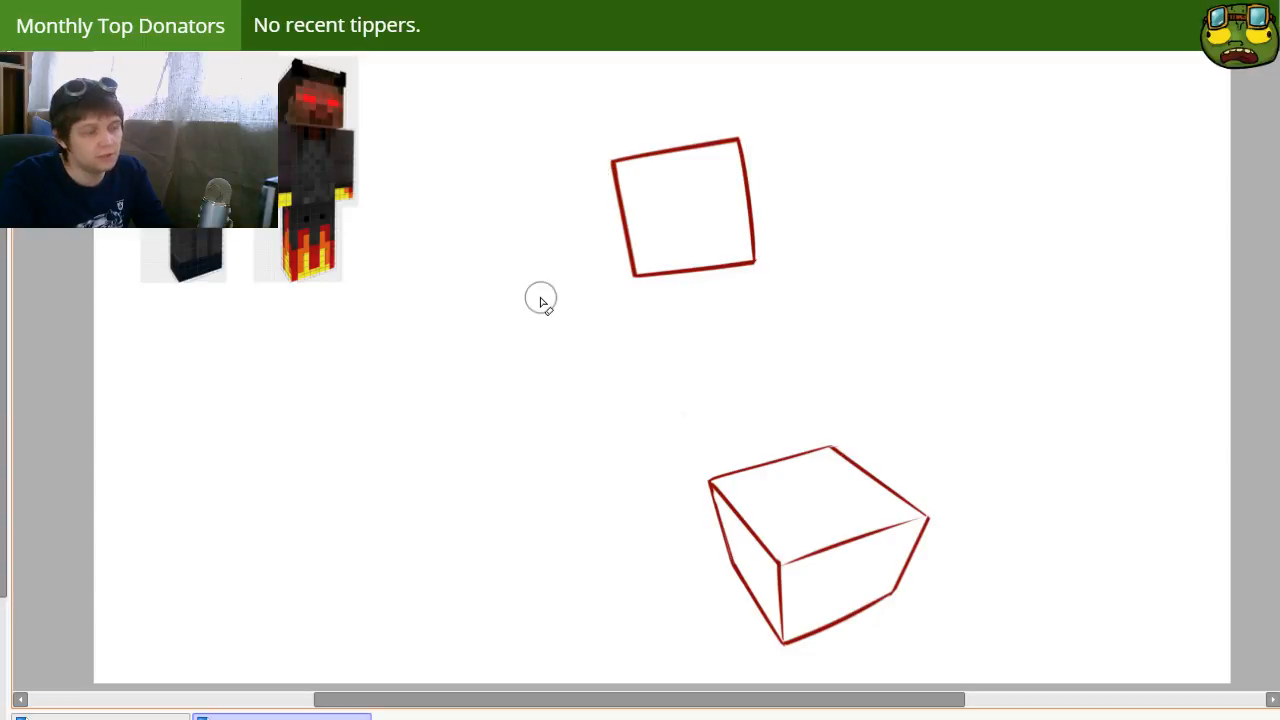
Step: Lasso the head outline, cut and paste it as a separate piece, and move it left above the box
mouse_move(715, 262)
mouse_down()
mouse_move(826, 374)
mouse_move(774, 357)
mouse_move(803, 251)
mouse_move(683, 305)
mouse_up()
drag(755, 257, 760, 235)
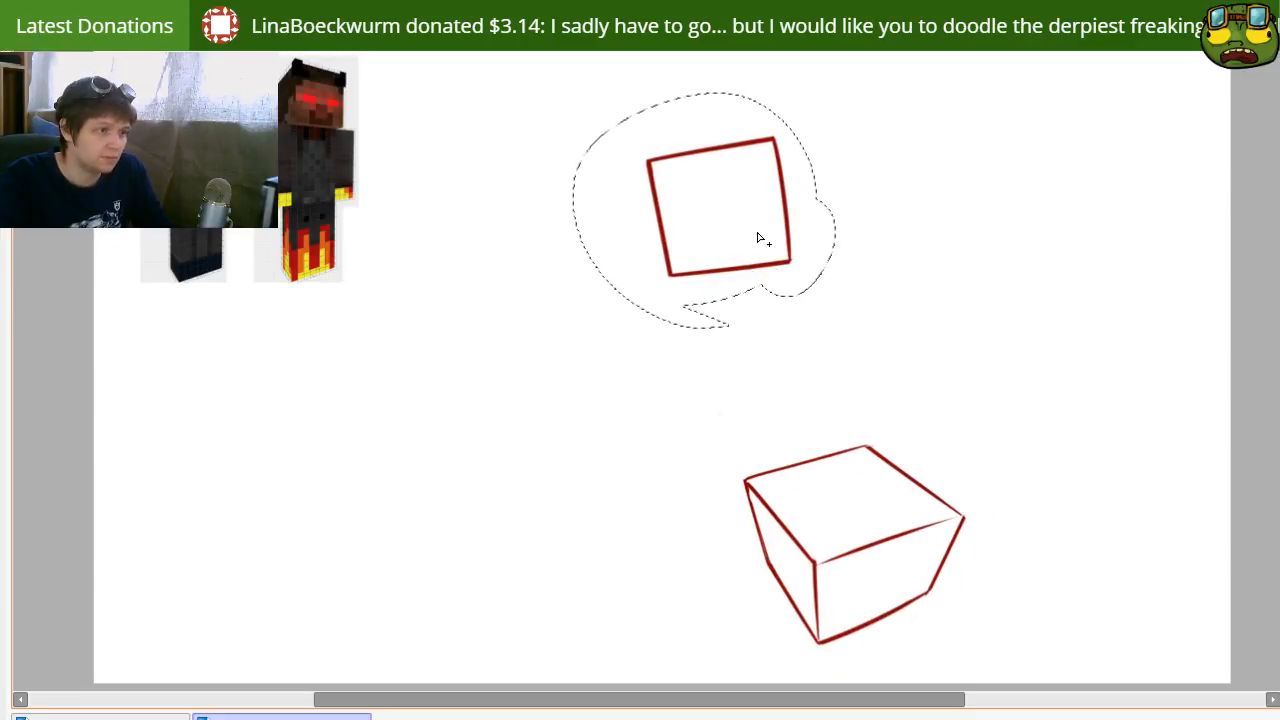
key(ctrl+x)
key(ctrl+v)
drag(833, 290, 776, 373)
drag(643, 147, 791, 426)
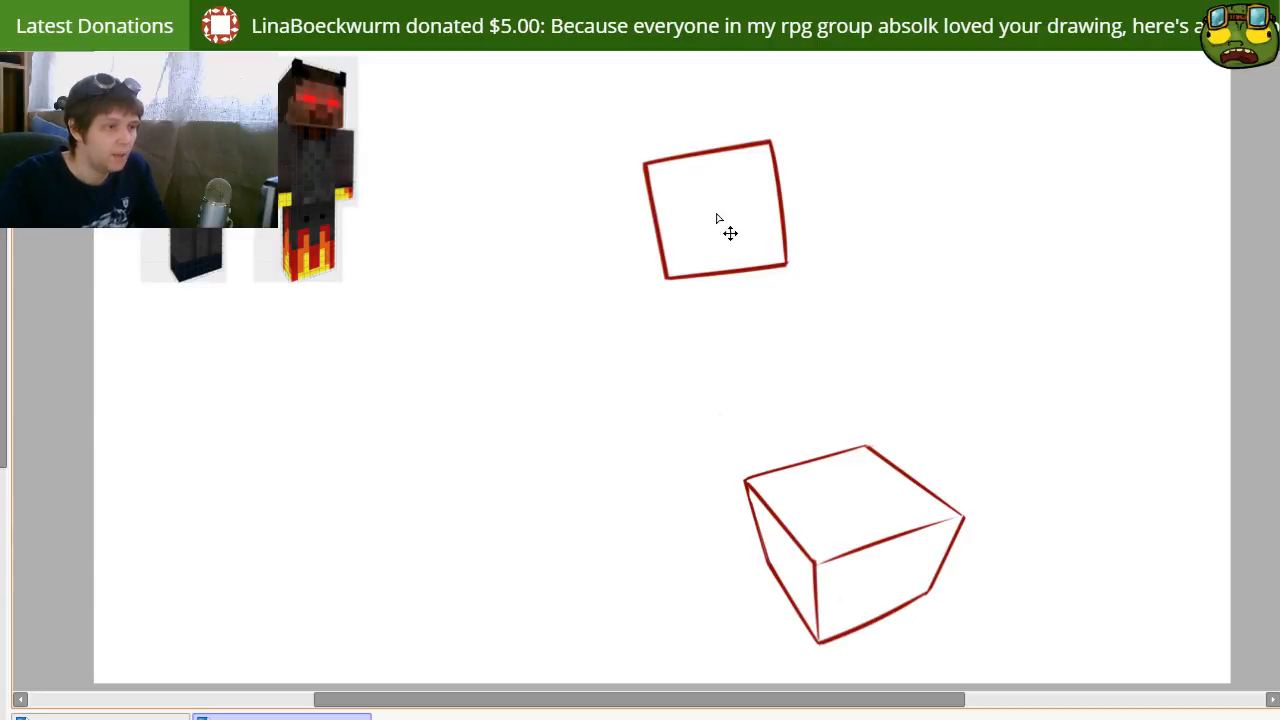
drag(728, 231, 685, 235)
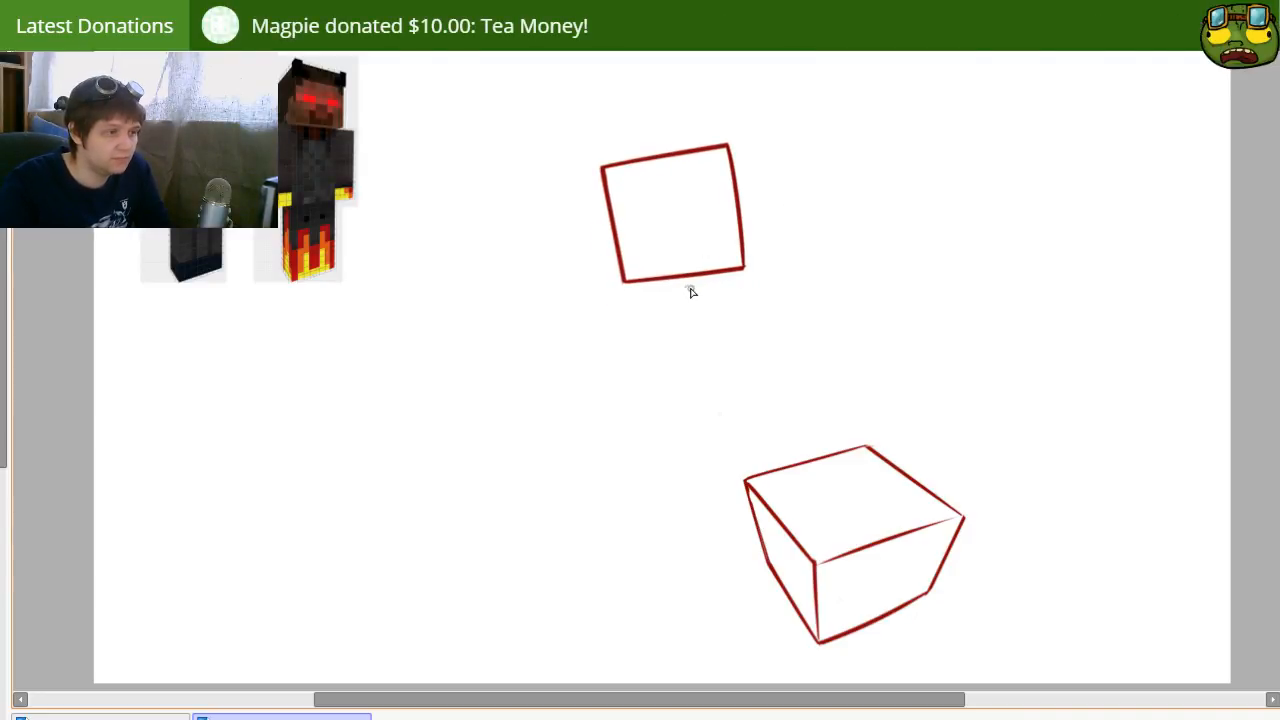
Step: Sketch a tilted four-sided torso outline directly below the head, slanting down toward the box
mouse_move(657, 298)
mouse_down()
mouse_move(742, 274)
mouse_move(786, 385)
mouse_move(754, 397)
mouse_up()
key(ctrl+z)
mouse_move(656, 300)
mouse_down()
mouse_move(692, 414)
mouse_move(776, 385)
mouse_up()
key(ctrl+z)
drag(699, 406, 788, 364)
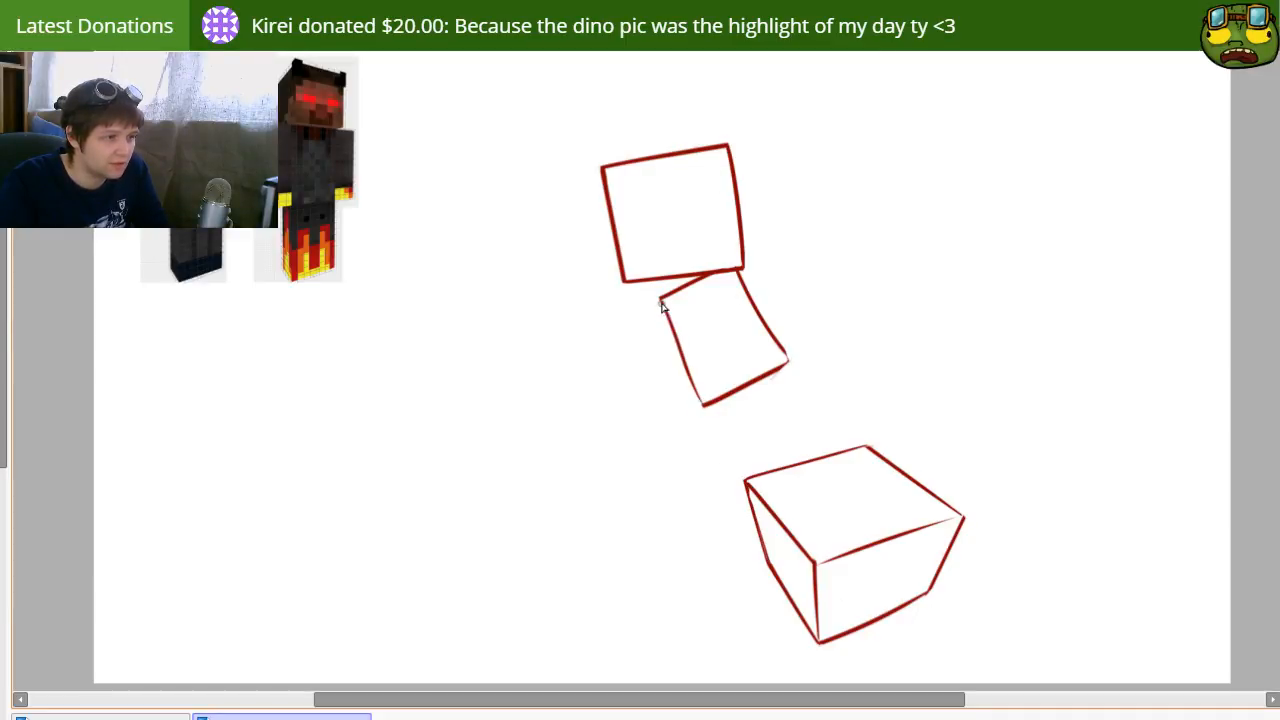
drag(662, 298, 712, 416)
Step: Move the head and torso up slightly and draw a curved line from the torso's bottom edge onto the box's top face
mouse_move(770, 363)
mouse_down()
mouse_move(736, 374)
mouse_move(755, 344)
mouse_move(751, 328)
mouse_move(731, 333)
mouse_move(779, 433)
mouse_up()
key(ctrl+z)
drag(747, 354, 817, 485)
key(ctrl+z)
Step: Replace the curved line with a straight-sided leg from the torso's lower-left half down to a curved end on the box's top face
key(ctrl+z)
drag(737, 355, 835, 496)
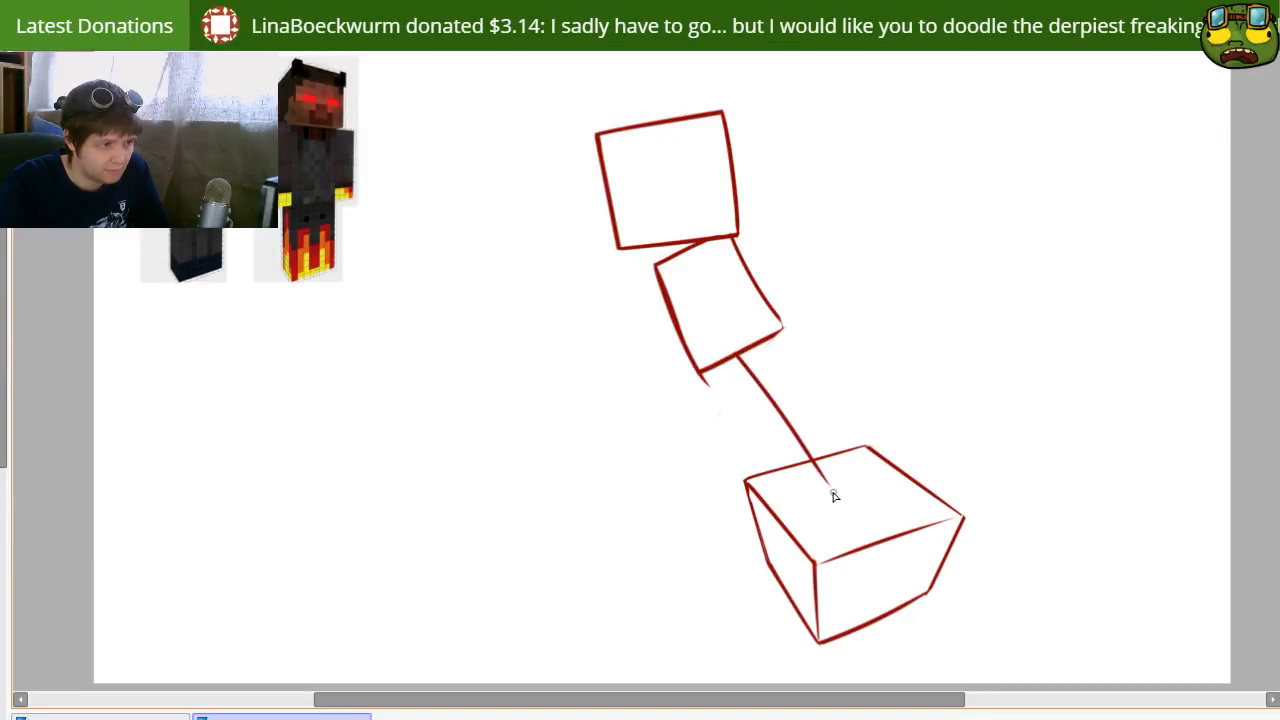
key(ctrl+z)
mouse_move(742, 355)
mouse_down()
mouse_move(819, 493)
mouse_move(778, 489)
mouse_up()
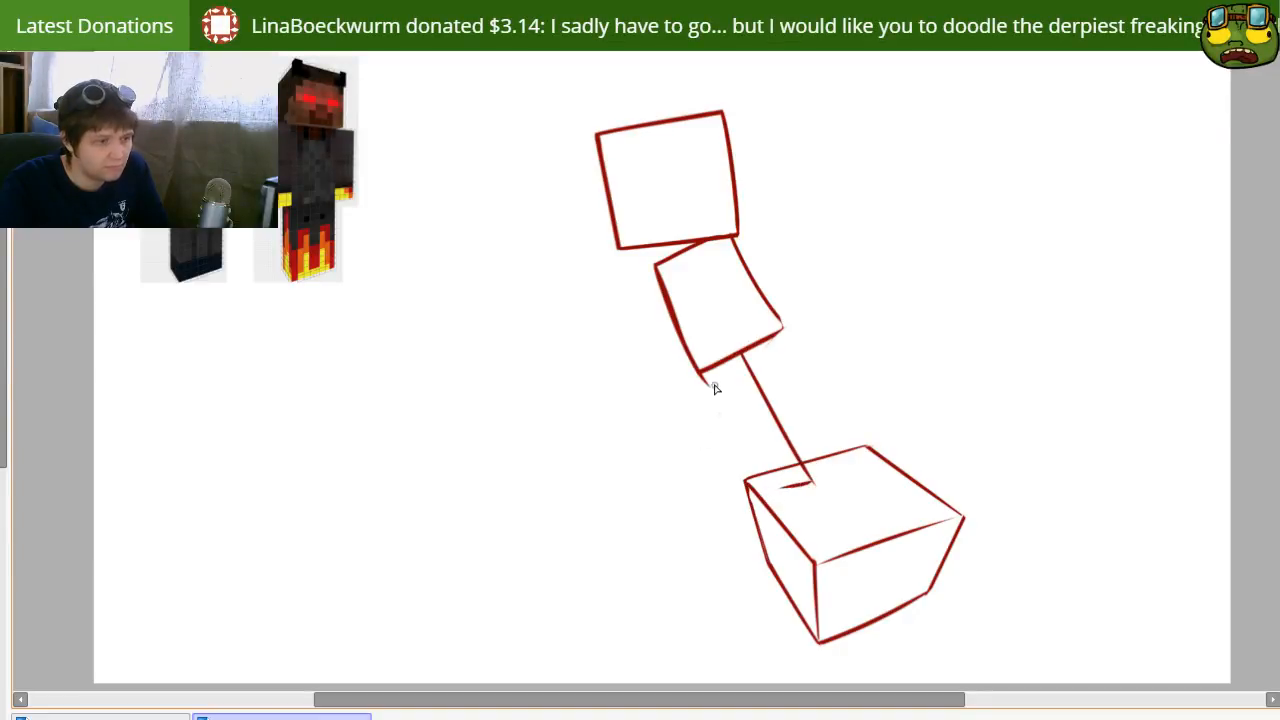
drag(704, 376, 754, 505)
key(ctrl+z)
drag(700, 368, 744, 484)
key(ctrl+z)
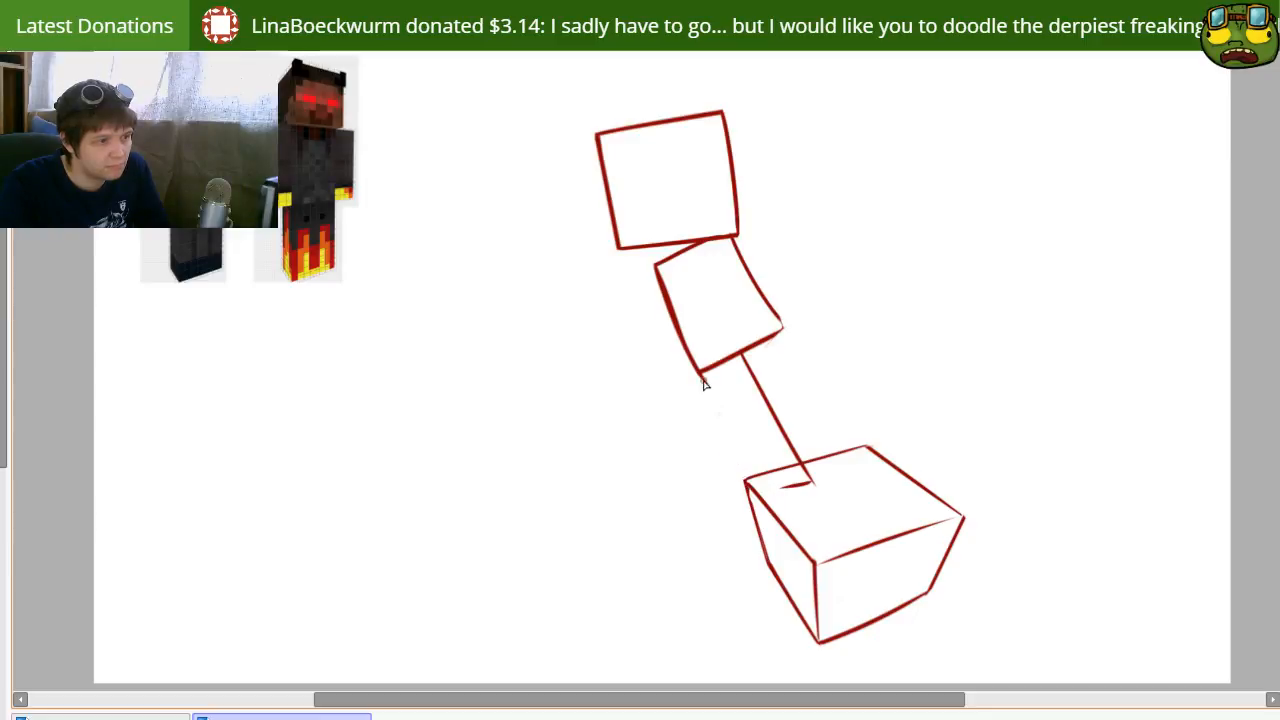
drag(702, 376, 757, 486)
key(ctrl+z)
mouse_move(701, 373)
mouse_down()
mouse_move(747, 482)
mouse_move(812, 479)
mouse_up()
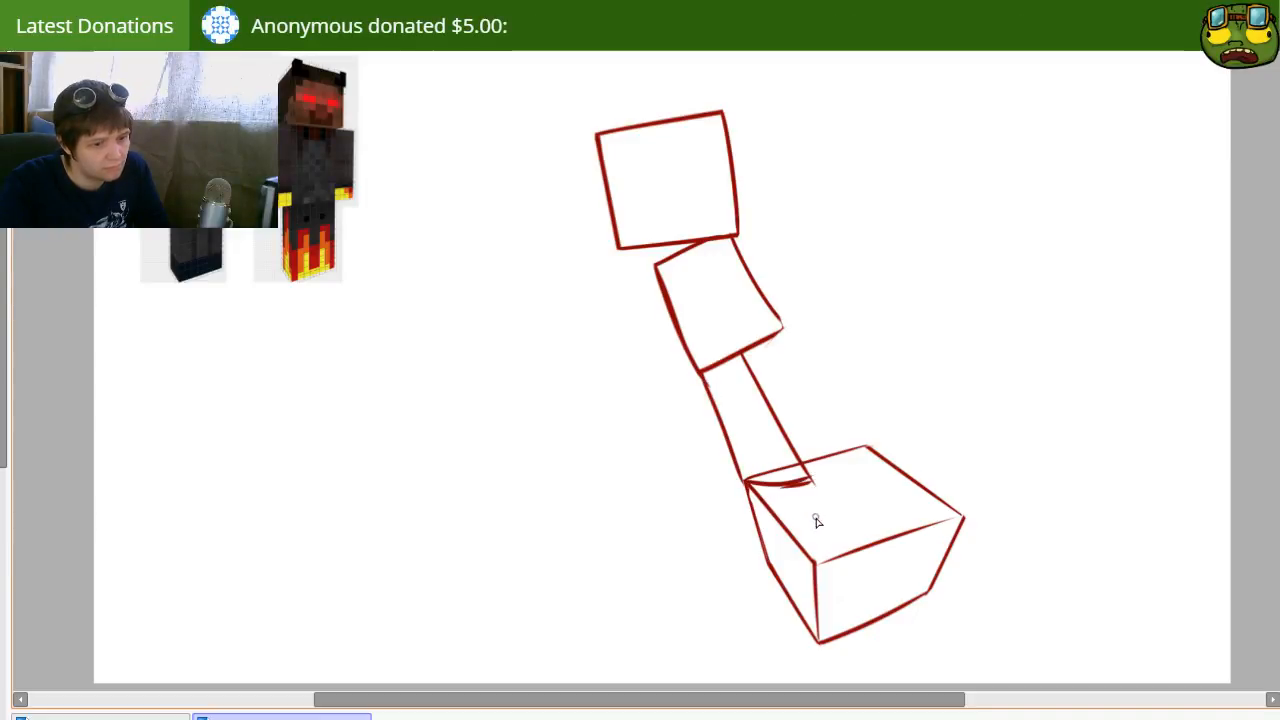
Step: Move the head, torso and leg slightly down and right, and redraw the leg's curved lower end as one clean stroke
drag(746, 387, 763, 404)
key(e)
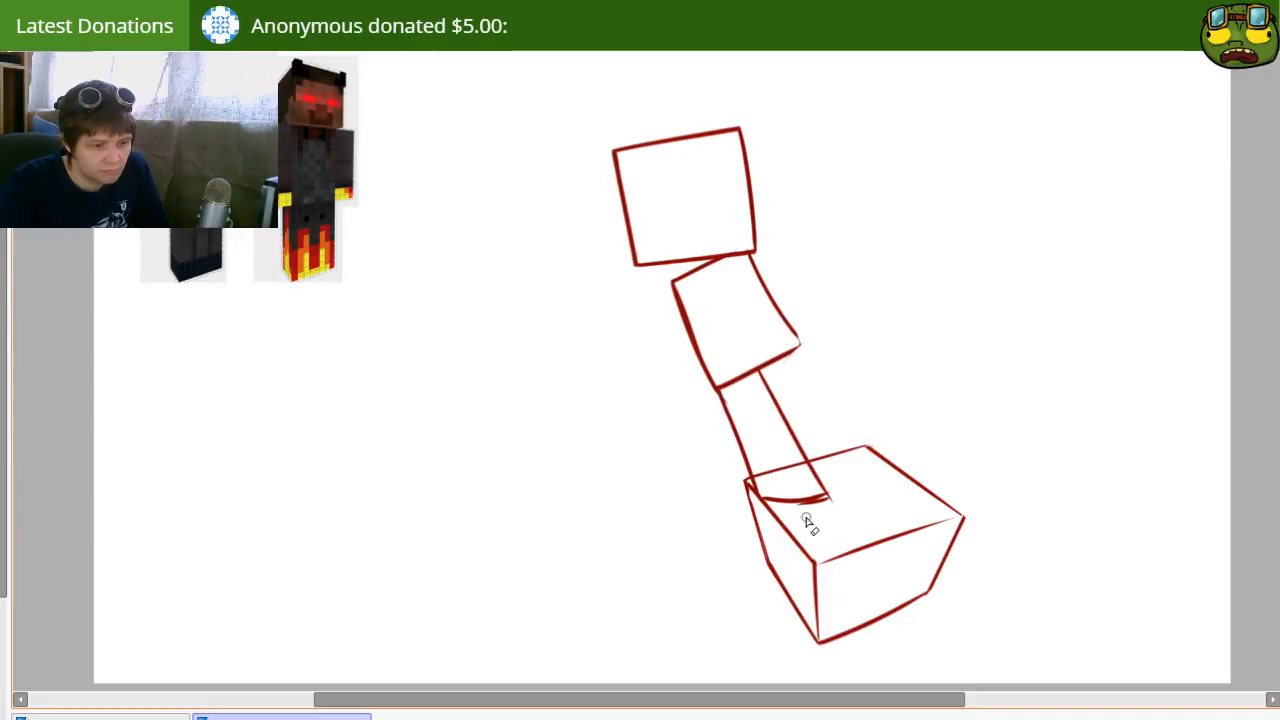
key(])
mouse_move(768, 502)
mouse_down()
mouse_move(837, 515)
mouse_move(807, 506)
mouse_move(834, 495)
mouse_up()
key(p)
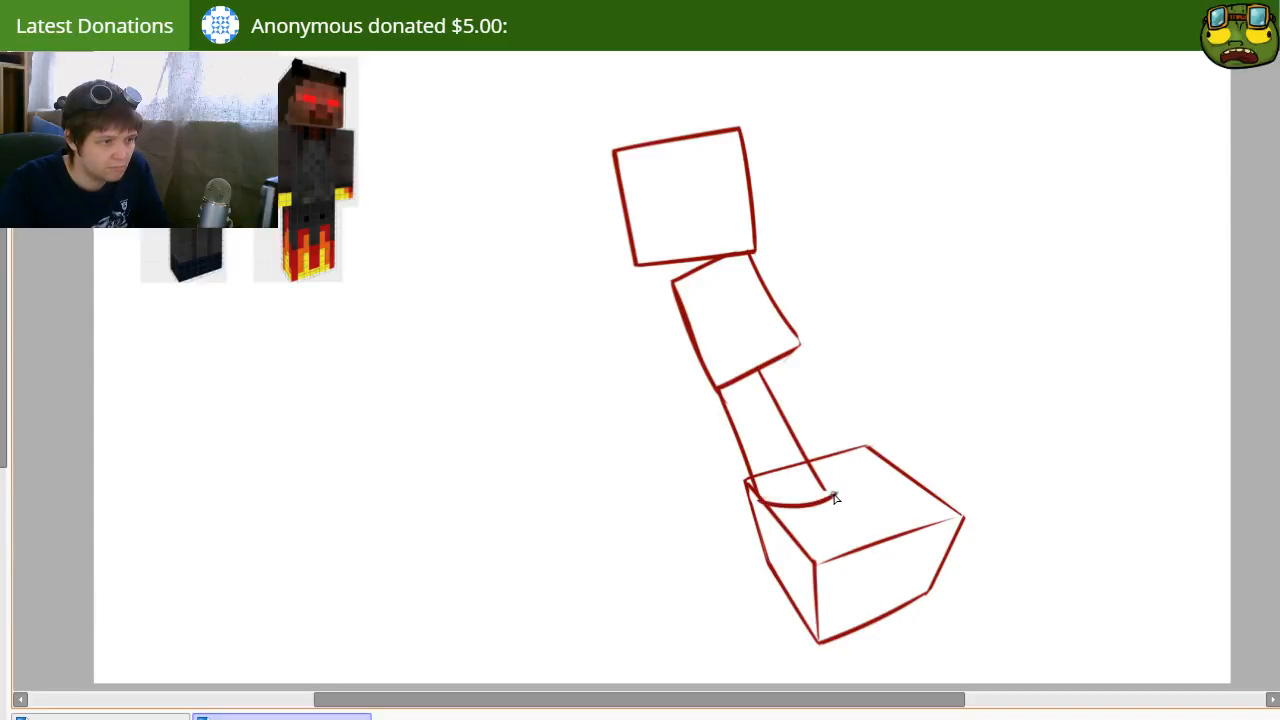
Step: Shift the whole figure a little to the right and erase the overshoot at the leg's lower-right corner
drag(758, 368, 830, 500)
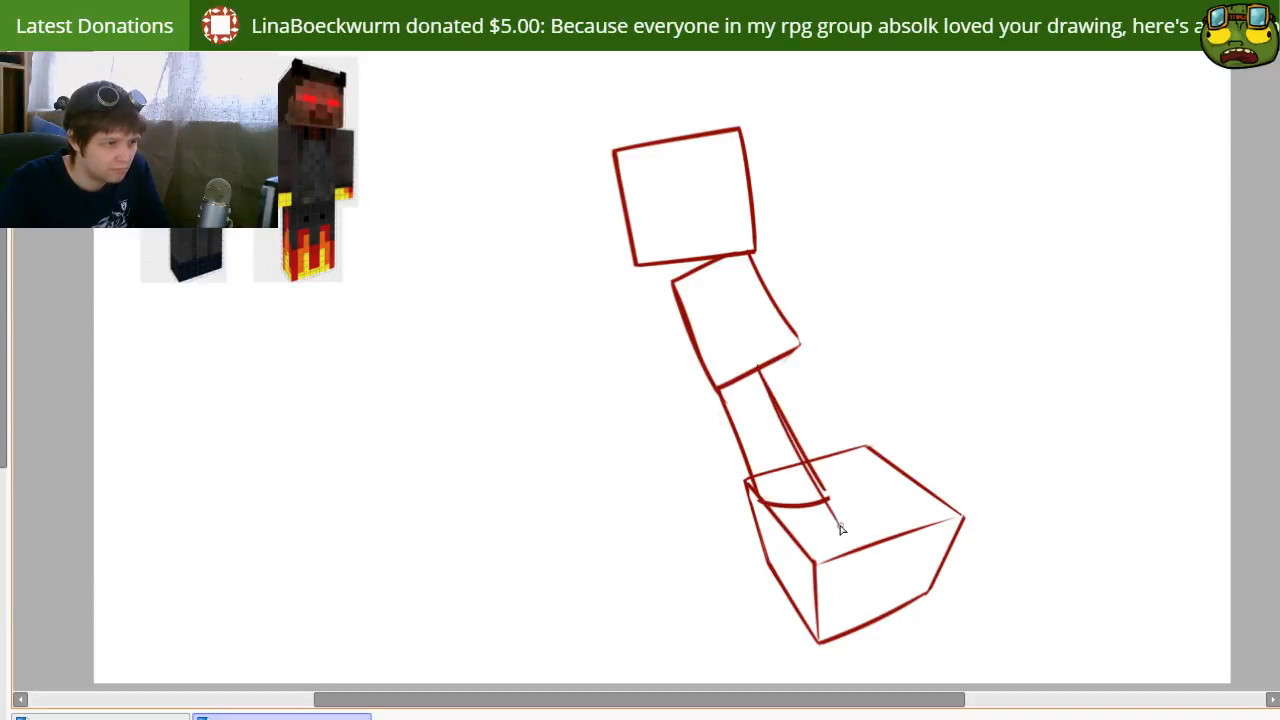
key(ctrl+z)
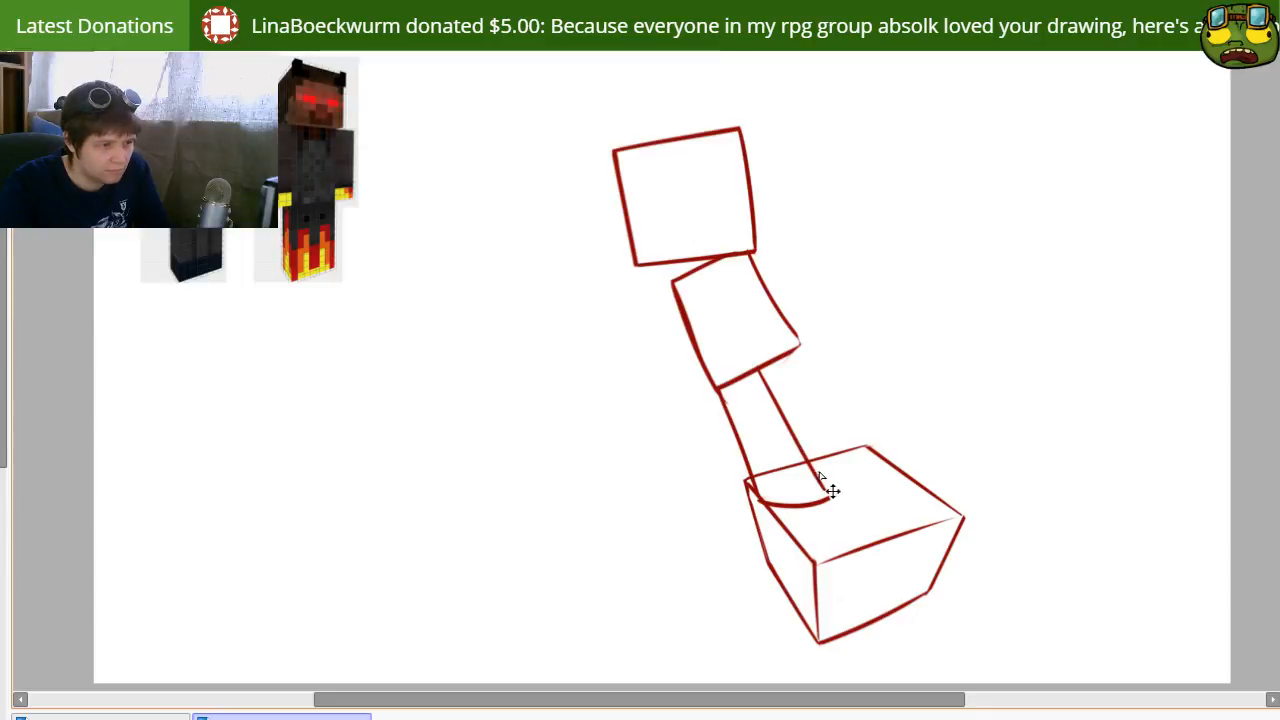
drag(778, 461, 787, 460)
key(e)
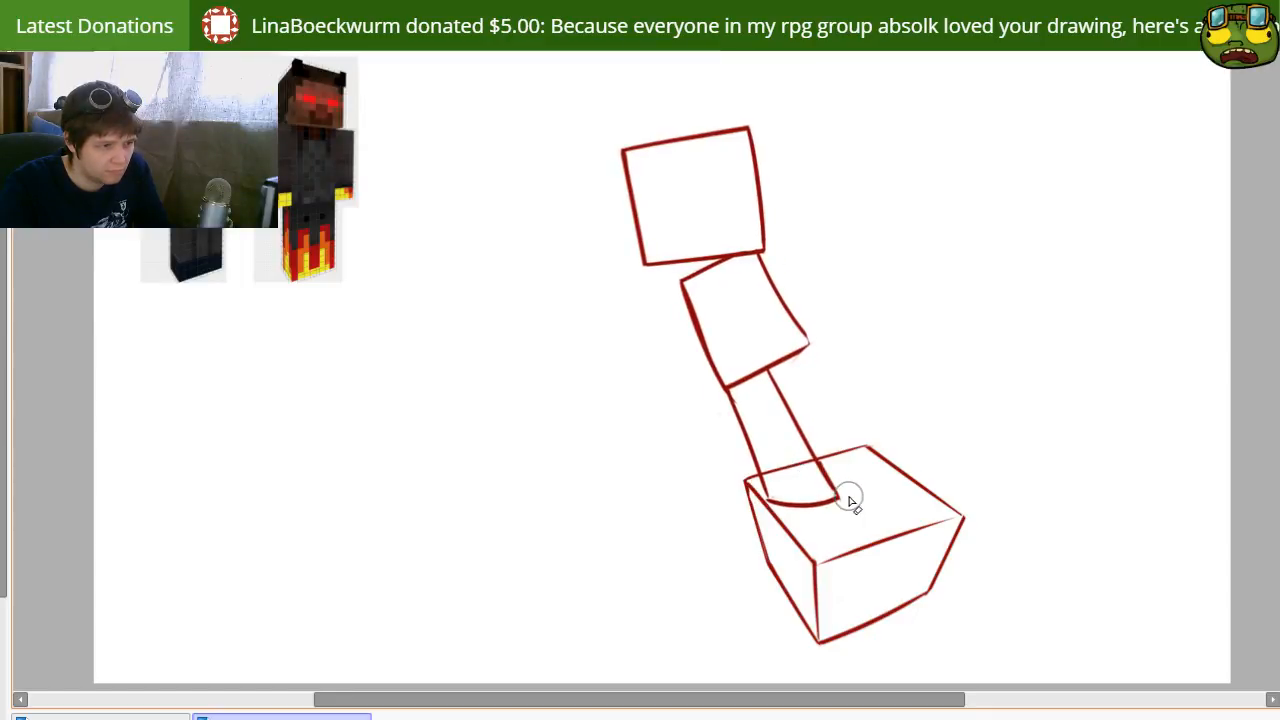
drag(848, 497, 851, 498)
Step: Rework the lower part of the leg's right edge into a clean straight line ending at the curved foot line
drag(823, 456, 848, 491)
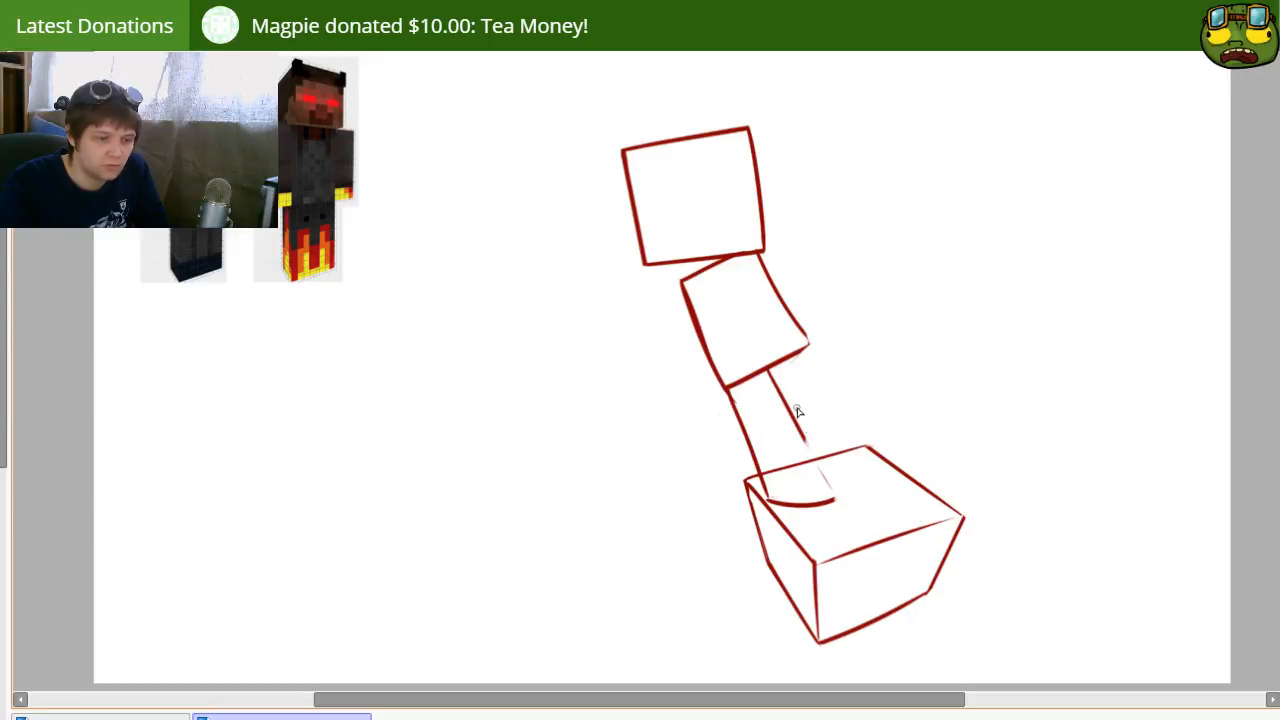
drag(770, 374, 859, 539)
key(ctrl+z)
mouse_move(770, 375)
mouse_down()
mouse_move(854, 539)
mouse_move(793, 427)
mouse_move(832, 500)
mouse_move(853, 503)
mouse_move(818, 515)
mouse_up()
key(ctrl+z)
key(ctrl+z)
key(e)
key(b)
Step: Draw thin inner lines running parallel to the left edges of the leg and the torso to suggest their side faces
drag(739, 390, 791, 502)
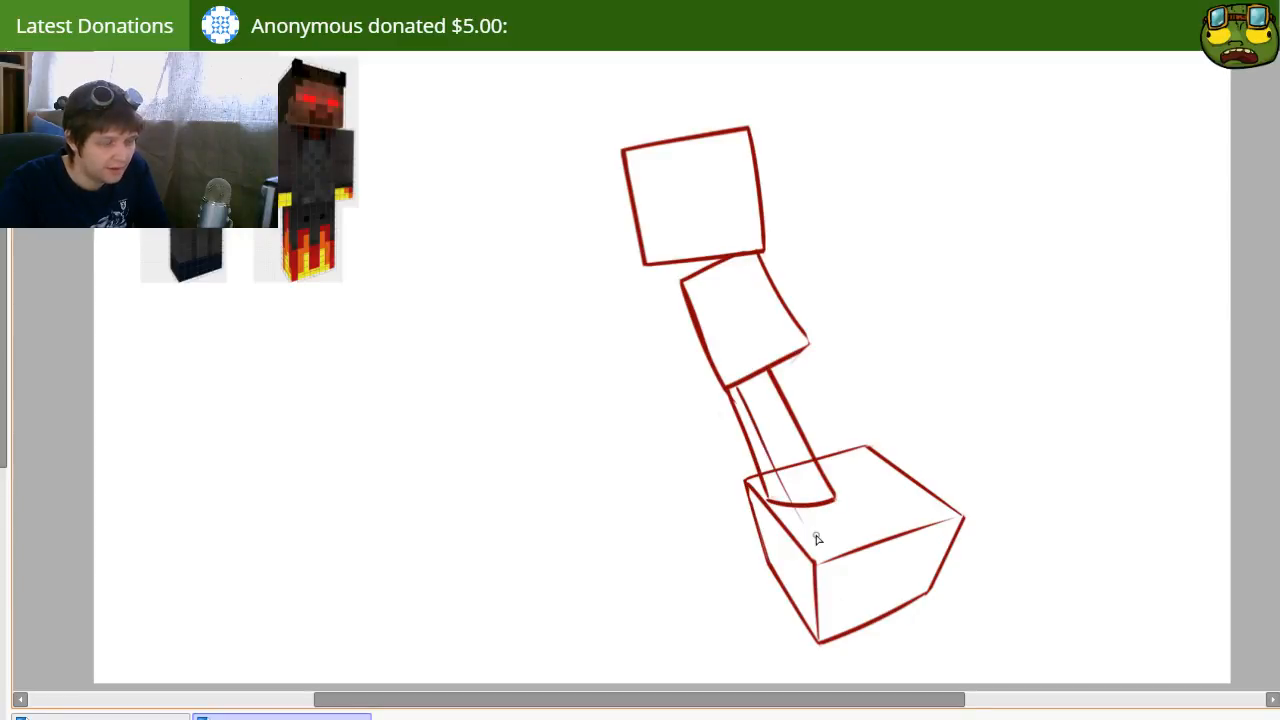
key(ctrl+z)
mouse_move(741, 395)
mouse_down()
mouse_move(780, 482)
mouse_move(752, 507)
mouse_move(780, 500)
mouse_up()
click(781, 485)
key(e)
key(b)
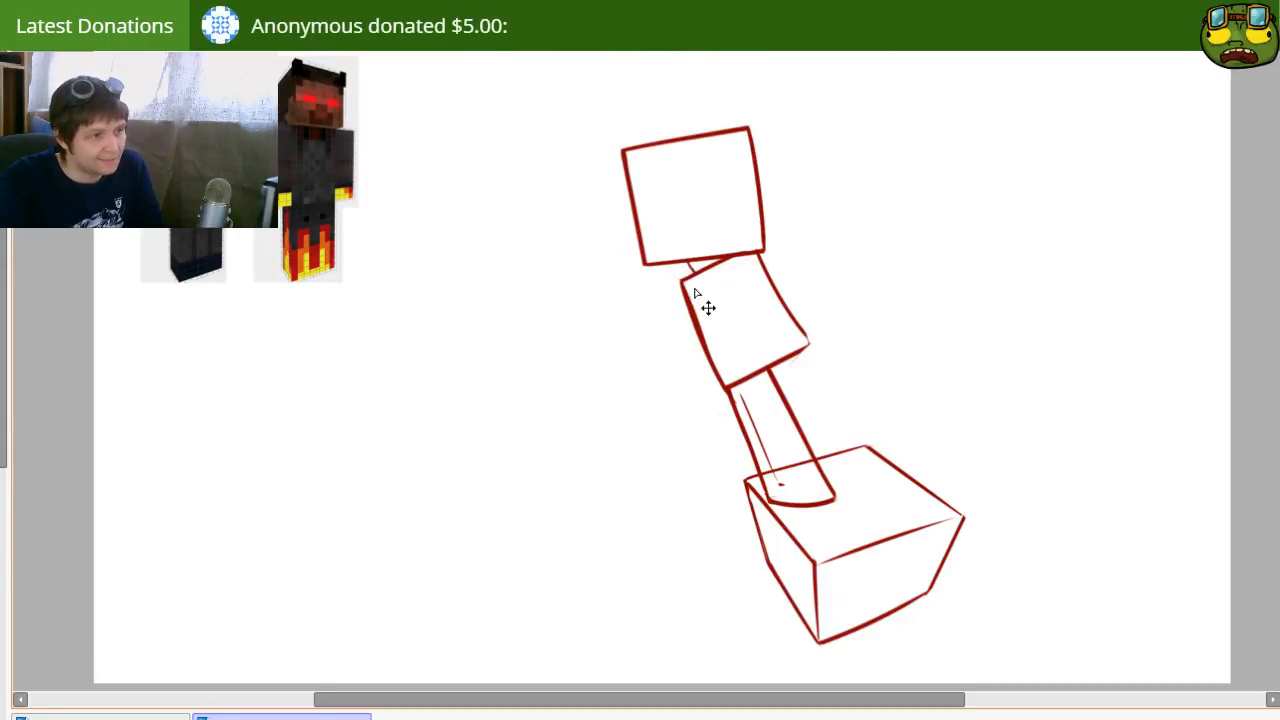
drag(688, 278, 724, 376)
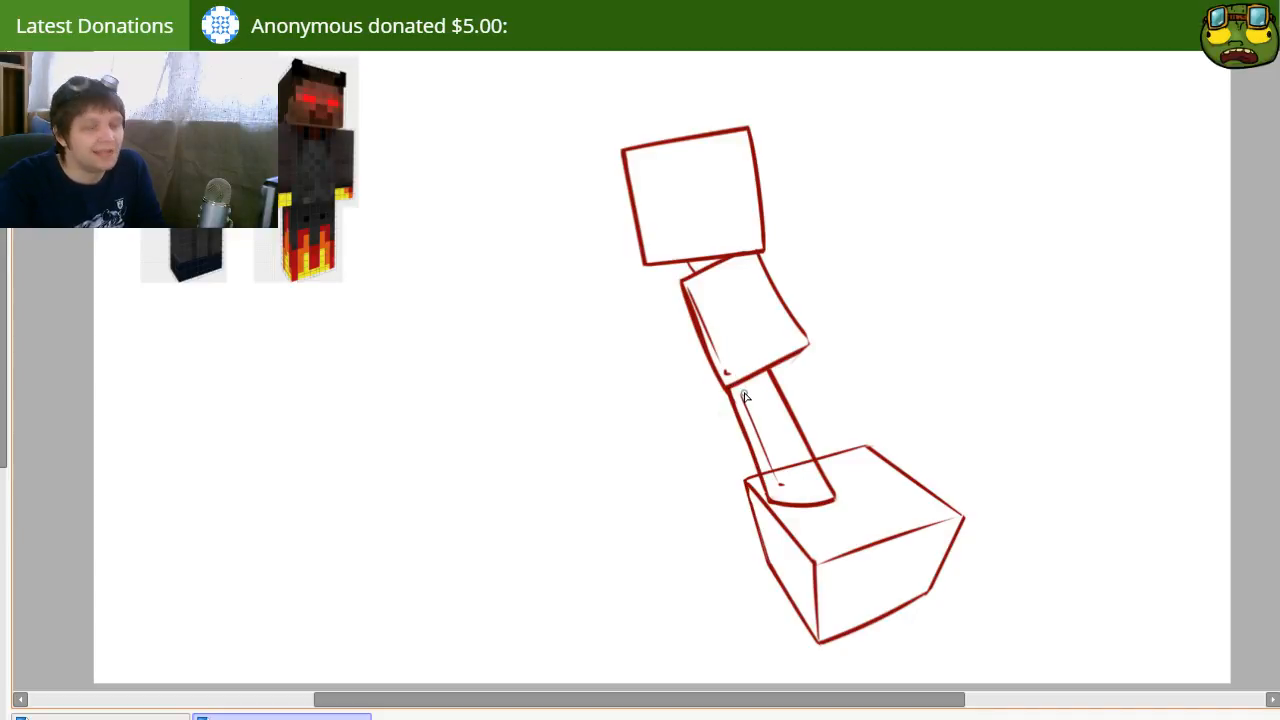
key(e)
key(bracketleft)
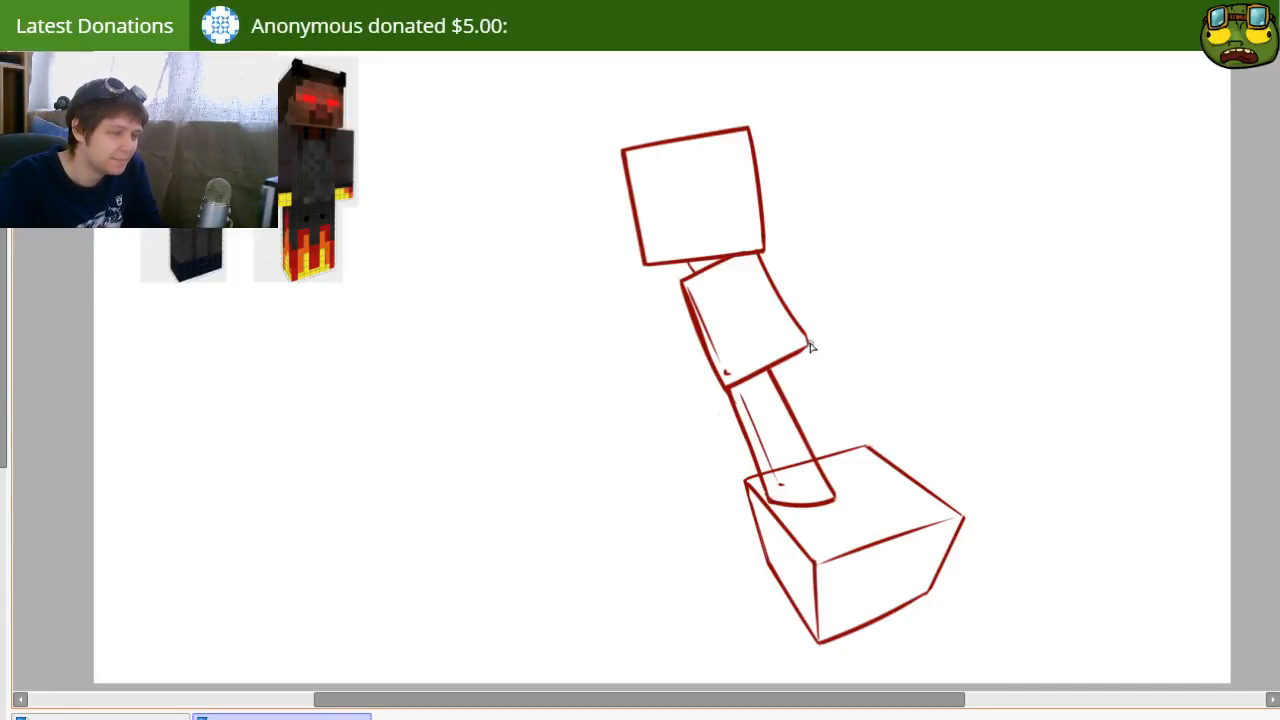
Step: Sketch a bent second leg behind the first, with its knee on the right and foot on the left, and erase stray ends
drag(808, 346, 797, 432)
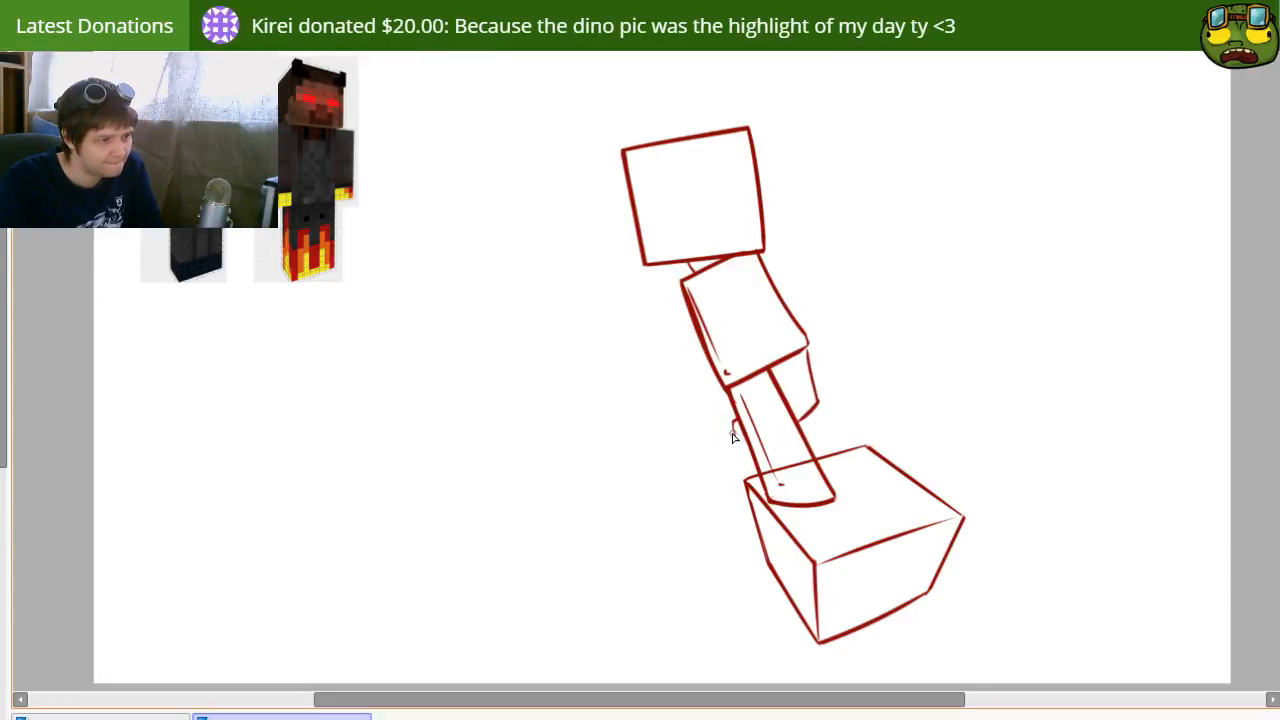
key(ctrl+z)
key(ctrl+z)
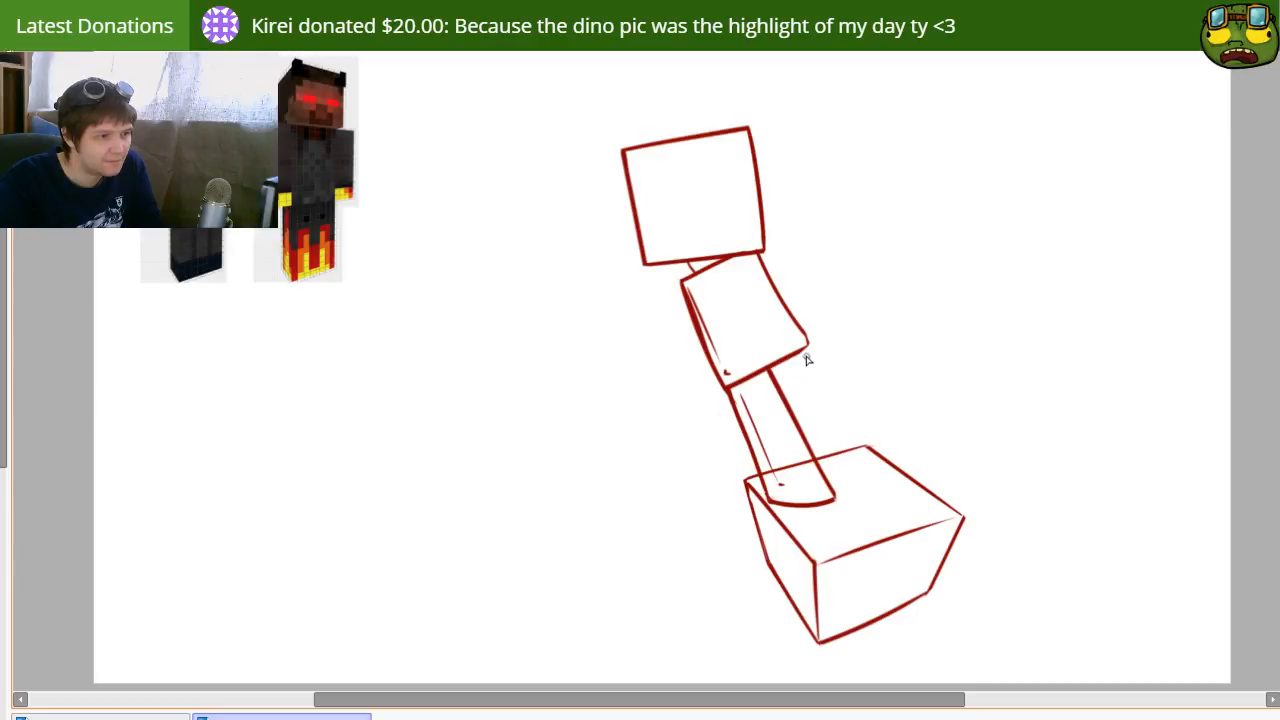
mouse_move(807, 346)
mouse_down()
mouse_move(820, 400)
mouse_move(796, 443)
mouse_up()
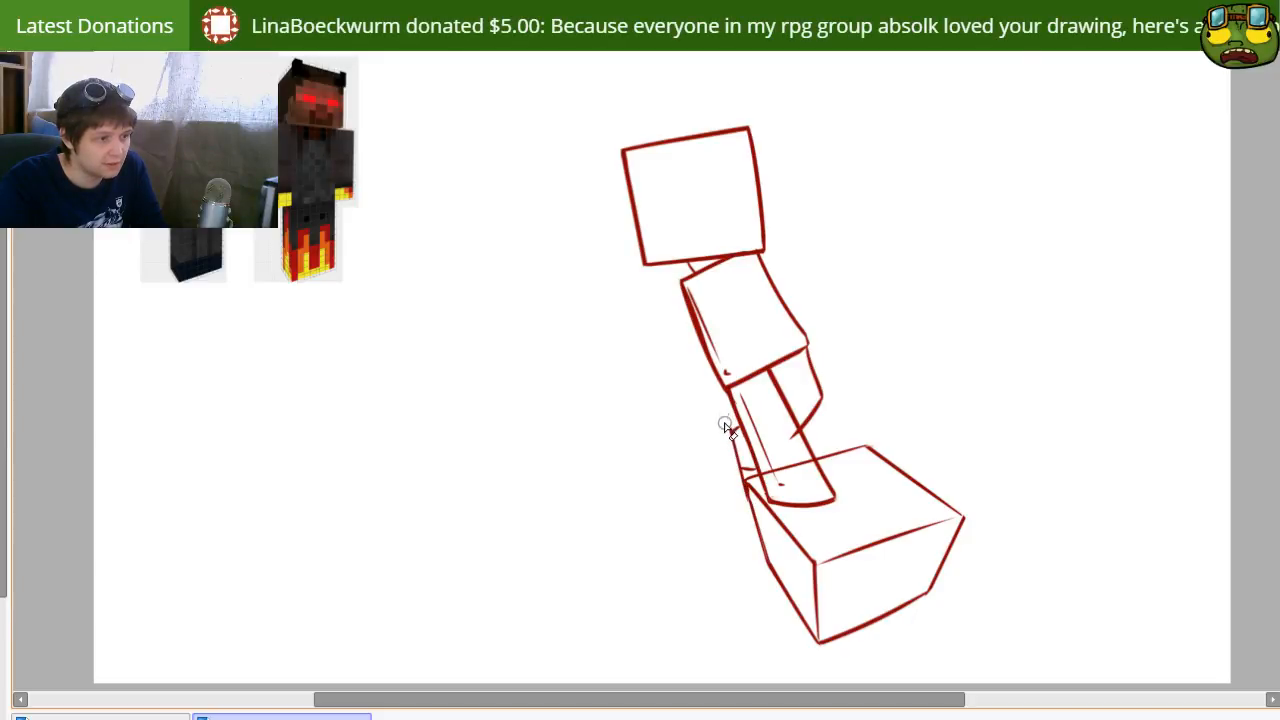
drag(733, 428, 743, 468)
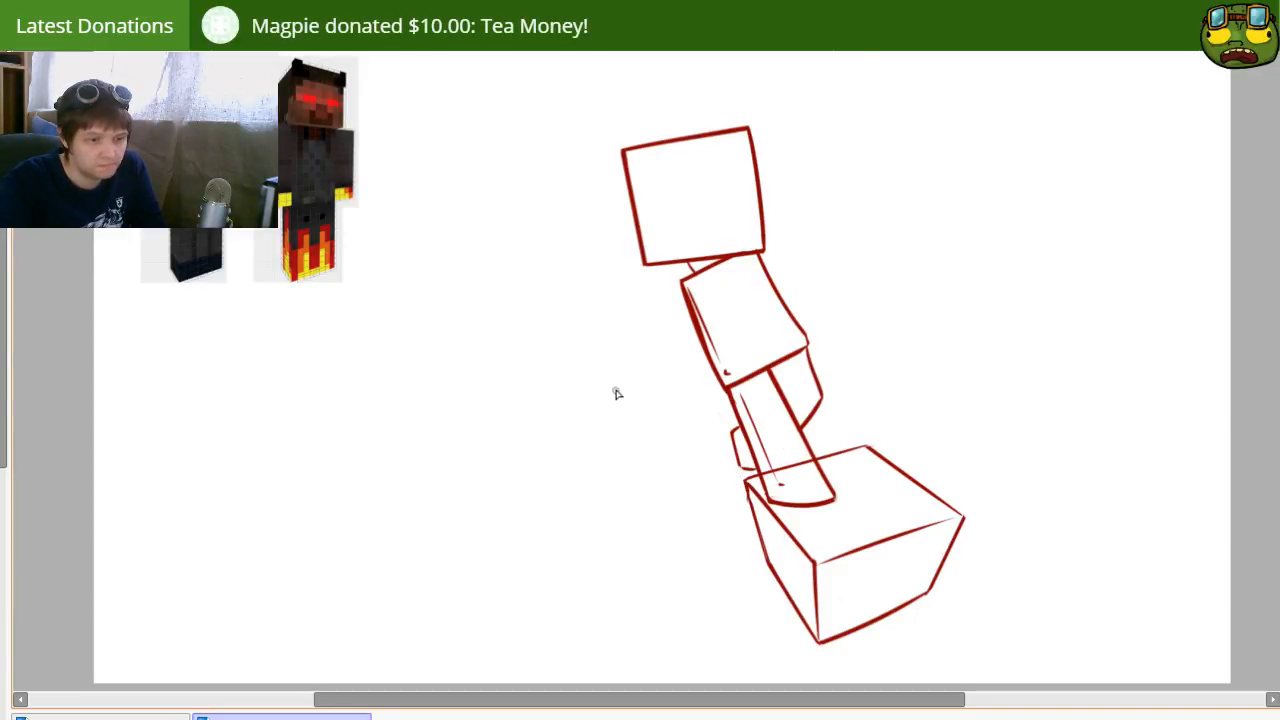
Step: Move the figure slightly up and left relative to the box and add a short inner line on the rear leg's thigh
mouse_move(631, 514)
mouse_down()
mouse_move(639, 586)
mouse_move(609, 514)
mouse_move(643, 537)
mouse_move(649, 506)
mouse_move(680, 520)
mouse_move(682, 484)
mouse_move(688, 497)
mouse_up()
drag(774, 344, 762, 327)
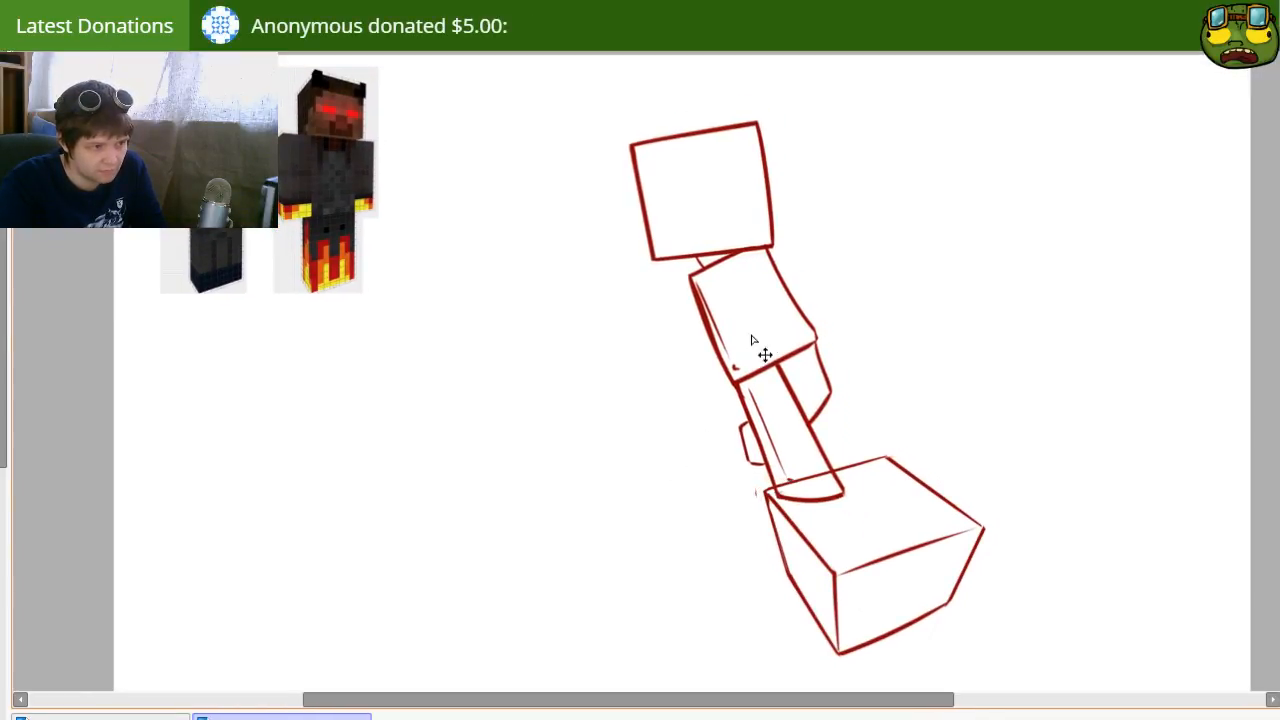
key(e)
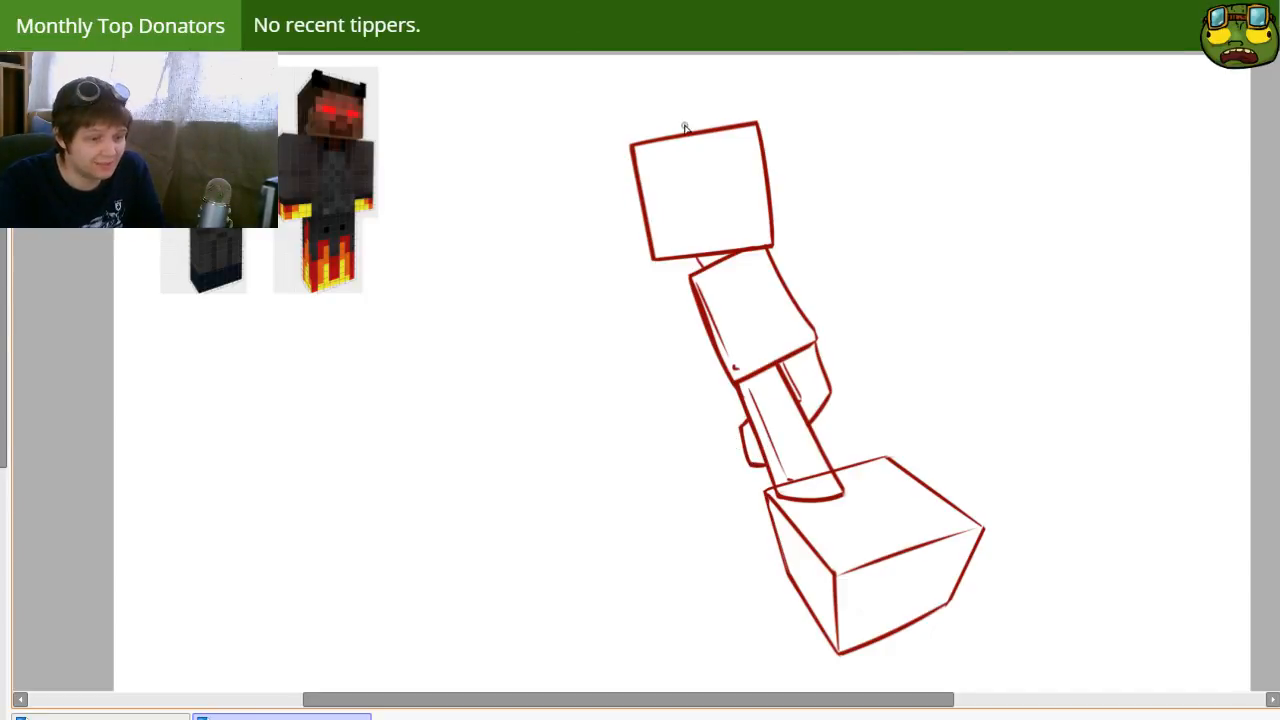
key(space)
mouse_move(772, 357)
mouse_down()
mouse_move(720, 371)
mouse_move(786, 406)
mouse_move(796, 430)
mouse_up()
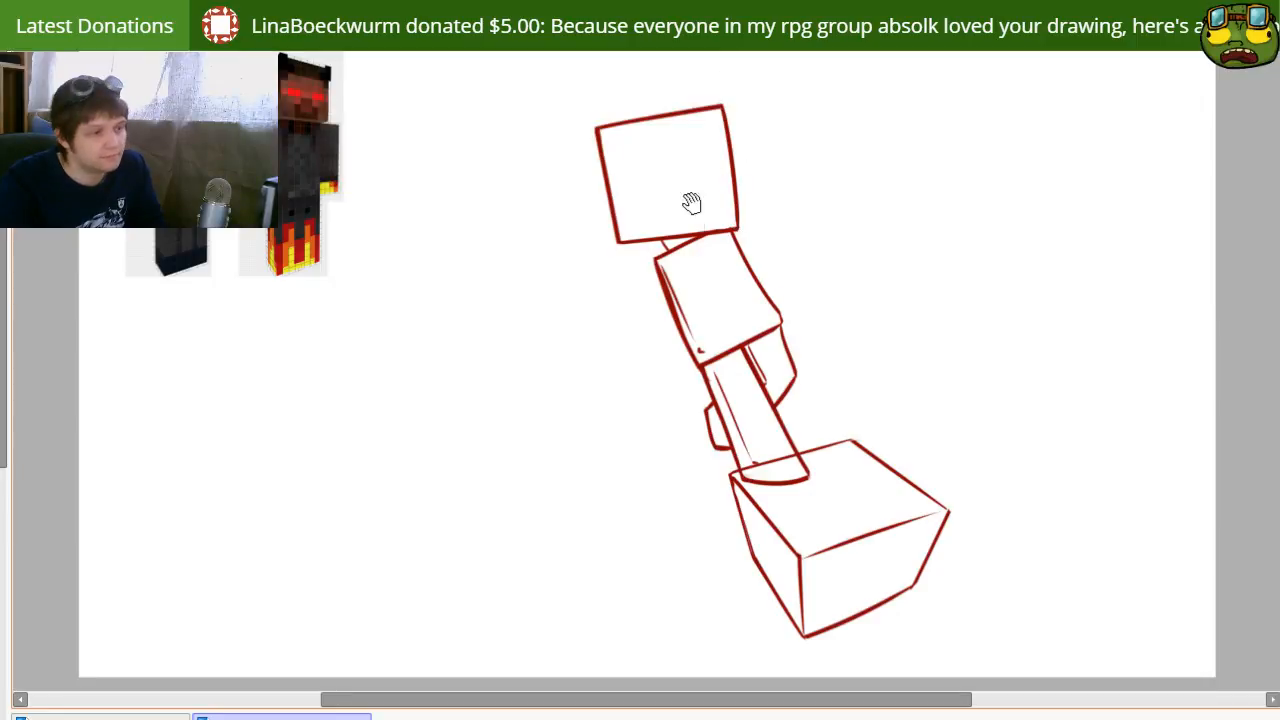
Step: Draw a curved neckline under the head with small collar flaps on both sides, erasing the torso's old top edge
mouse_move(689, 200)
mouse_down()
mouse_move(711, 286)
mouse_move(678, 393)
mouse_move(706, 366)
mouse_up()
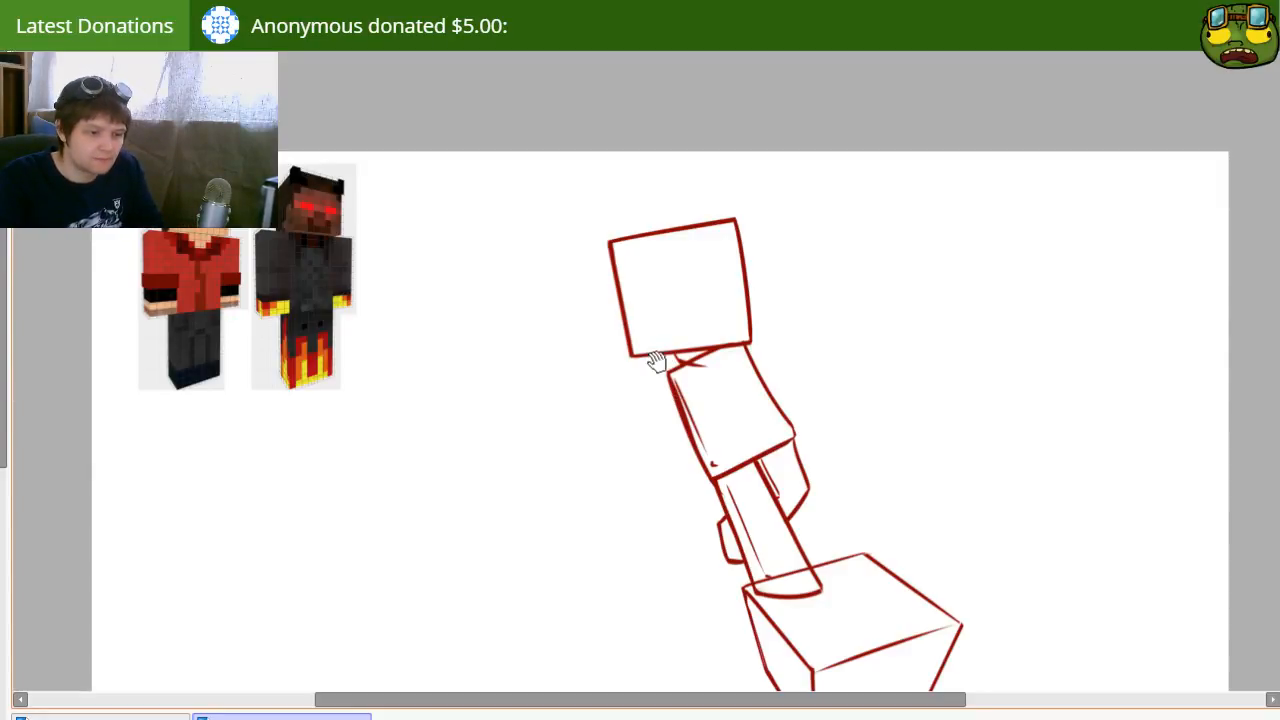
mouse_move(666, 414)
mouse_down()
mouse_move(661, 381)
mouse_move(631, 386)
mouse_move(660, 414)
mouse_up()
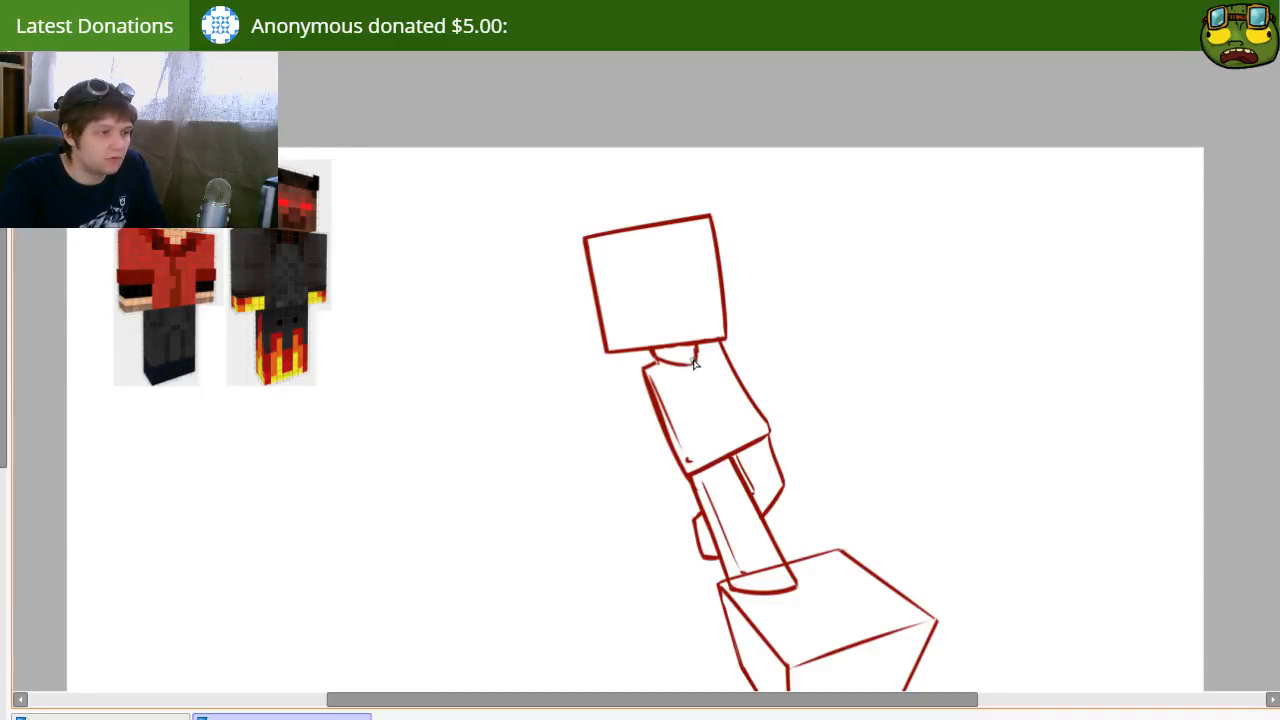
key(e)
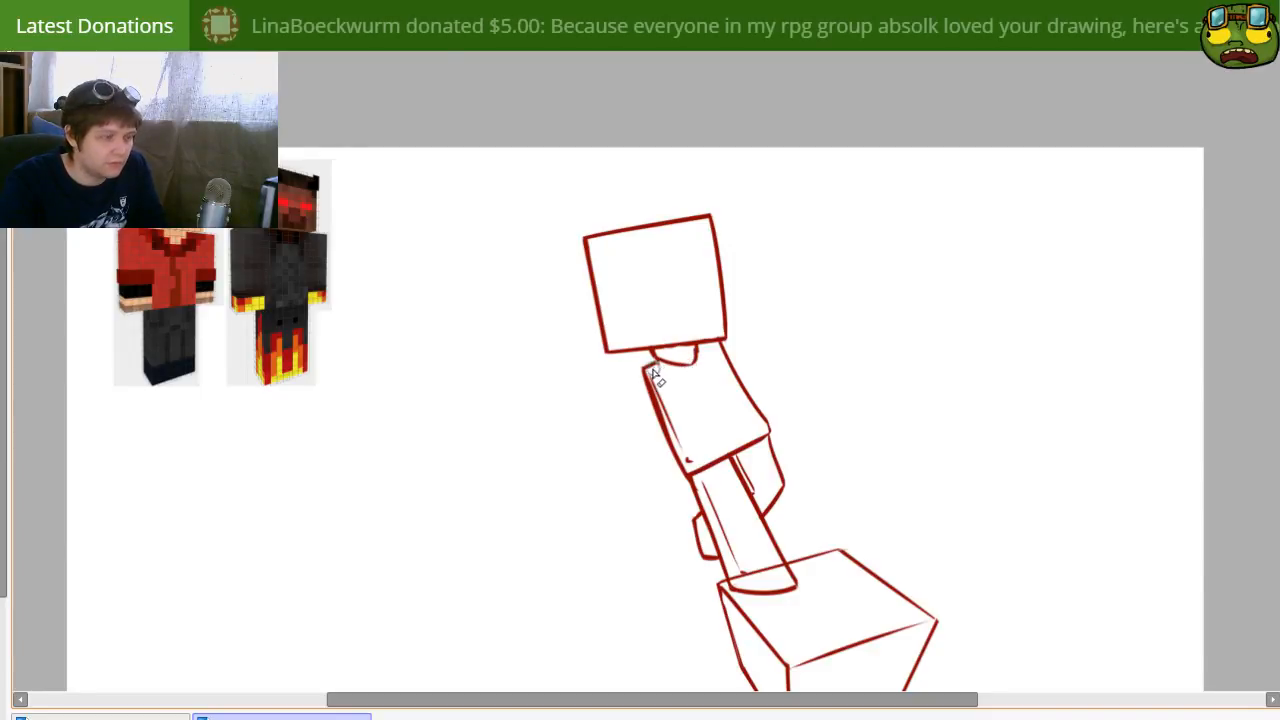
key(bracketleft)
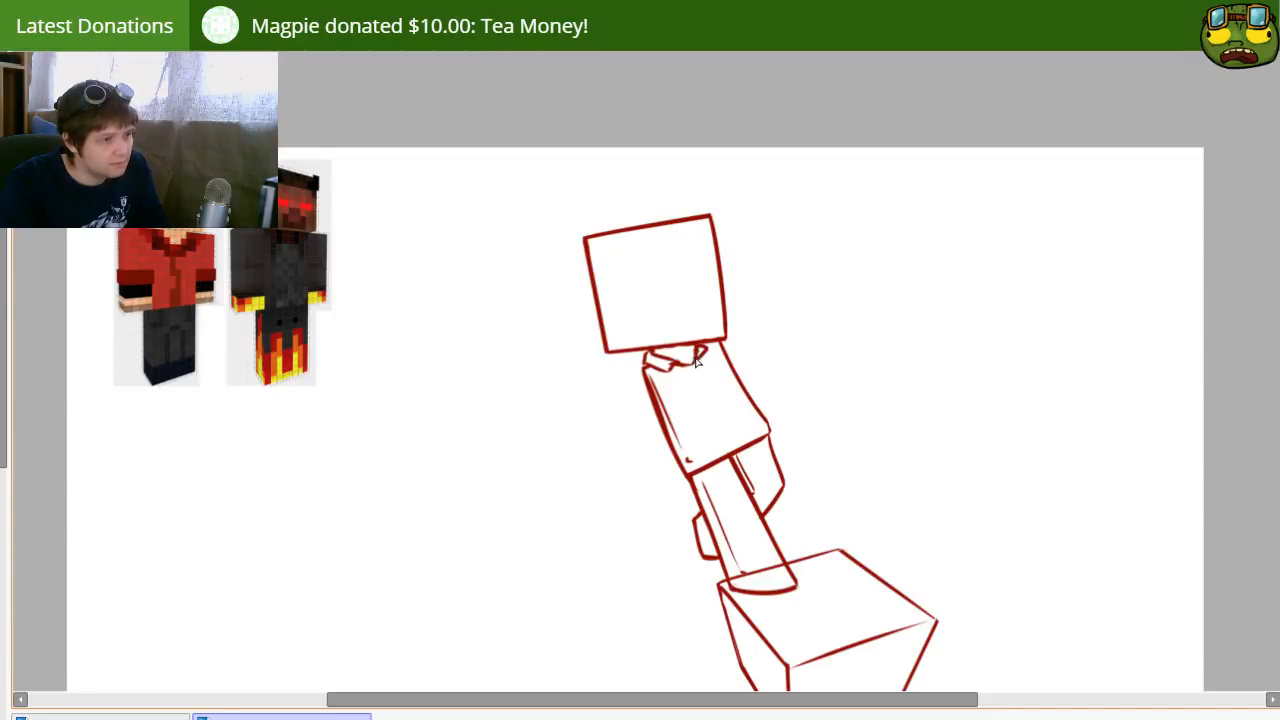
key(e)
key(bracketright)
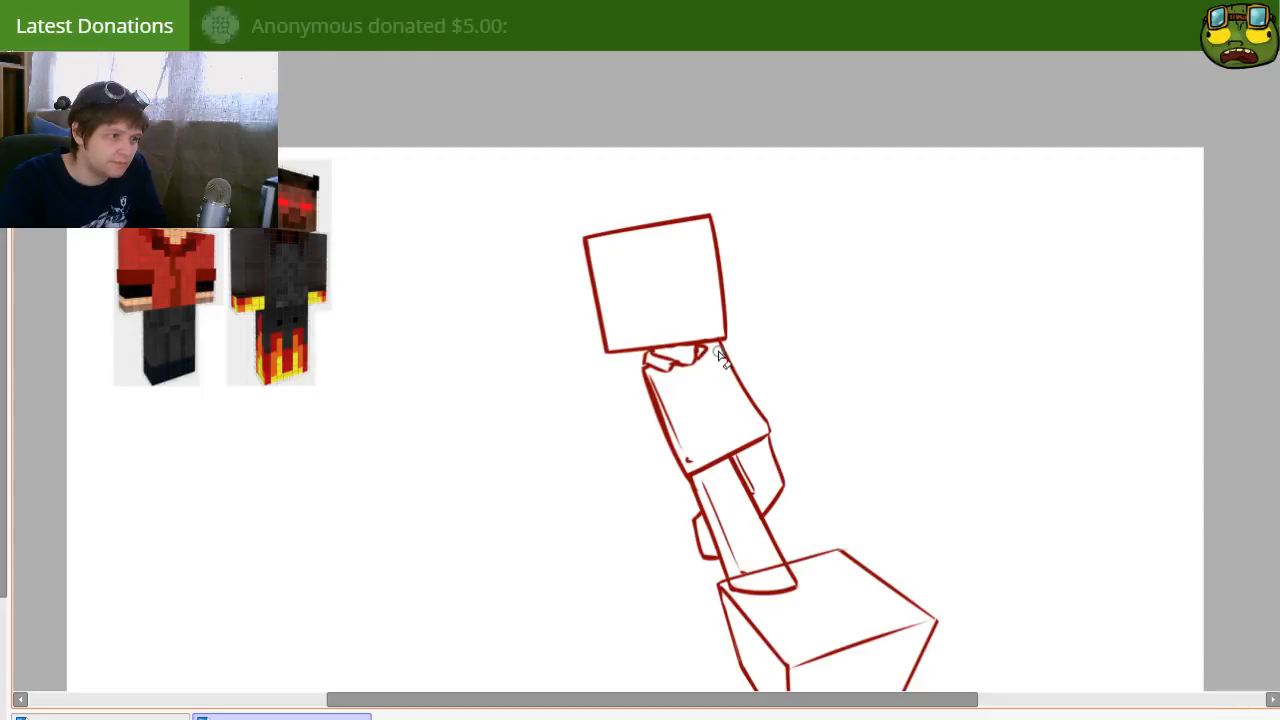
Step: Select the torso's right edge, shift it slightly inward to narrow the torso, and clear the selection
key(n)
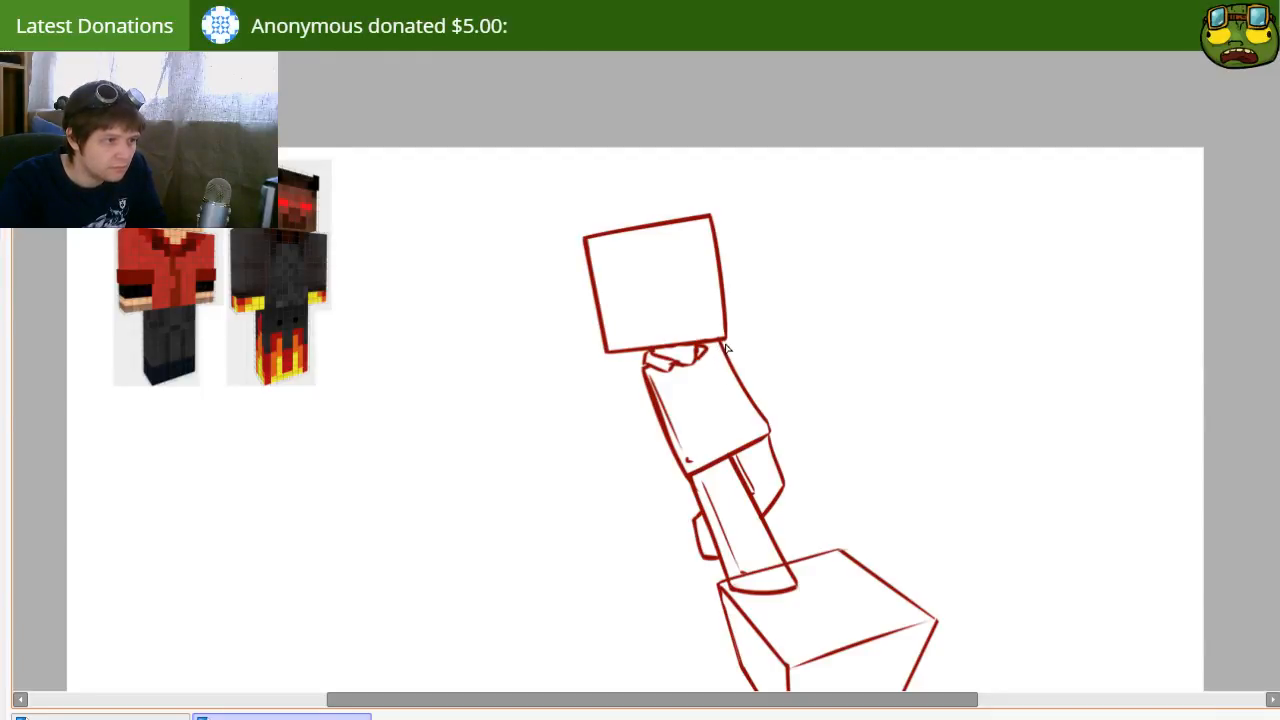
mouse_move(722, 345)
mouse_down()
mouse_move(732, 407)
mouse_move(777, 361)
mouse_move(724, 343)
mouse_up()
mouse_move(750, 396)
mouse_down()
mouse_move(738, 396)
mouse_move(770, 441)
mouse_up()
key(ctrl+d)
key(e)
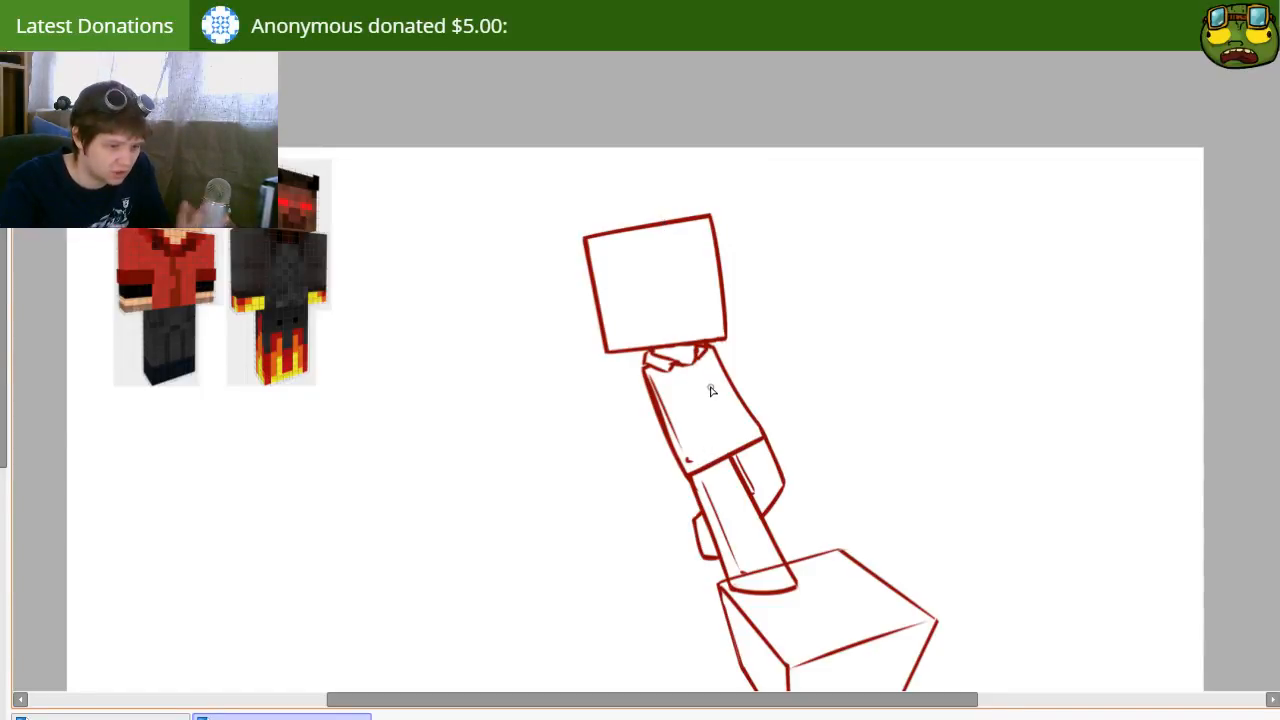
Step: Draw a front seam down the torso from the collar toward the hem, broken by a small hook mark near the middle
drag(720, 403, 716, 419)
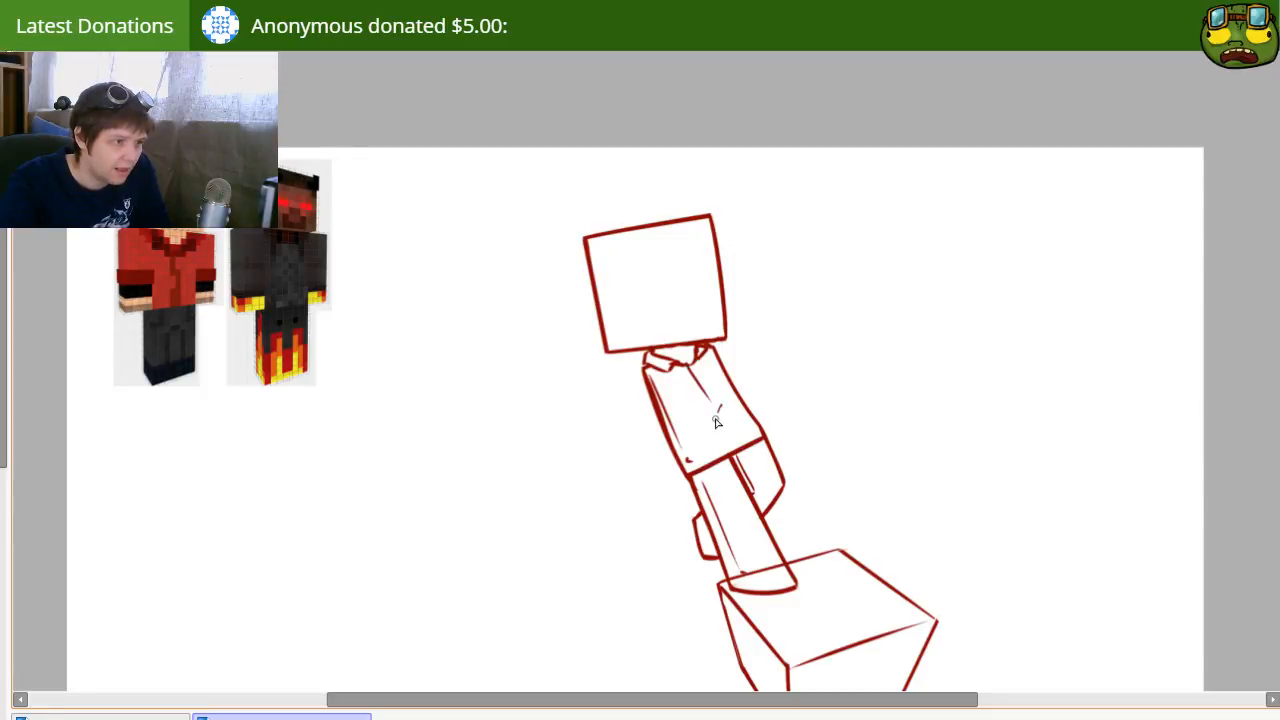
key(ctrl+z)
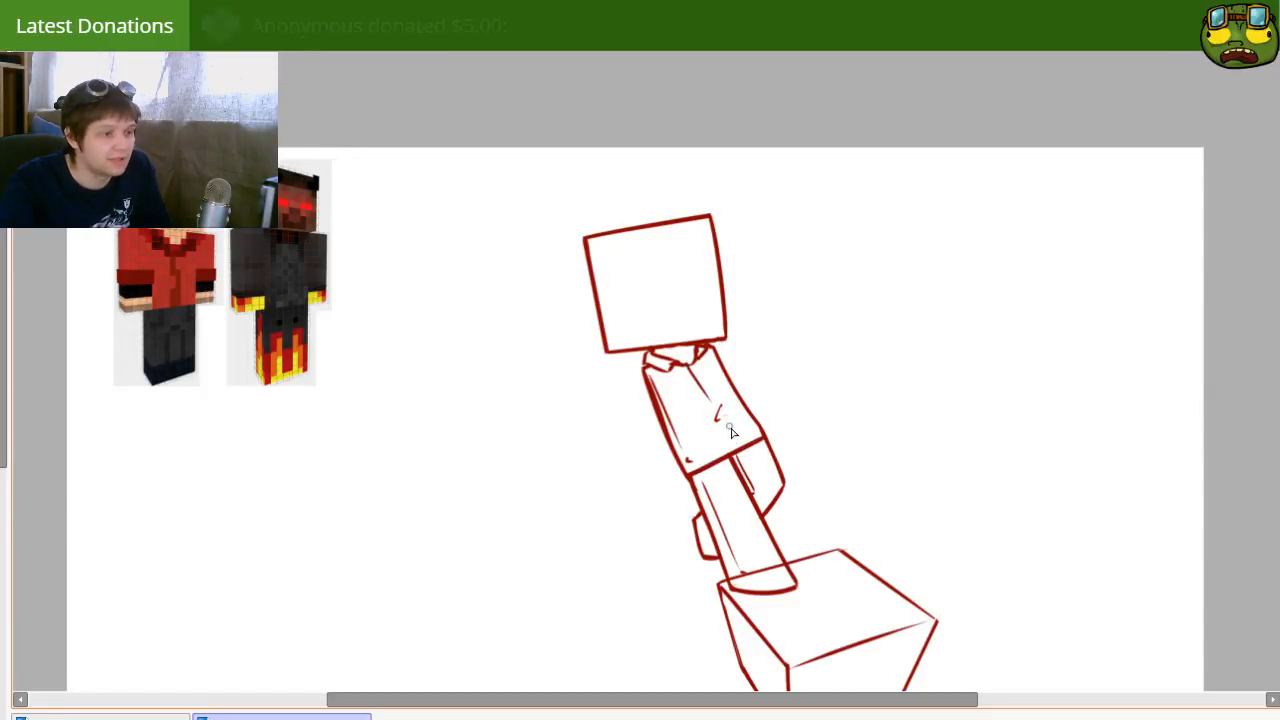
drag(723, 420, 737, 443)
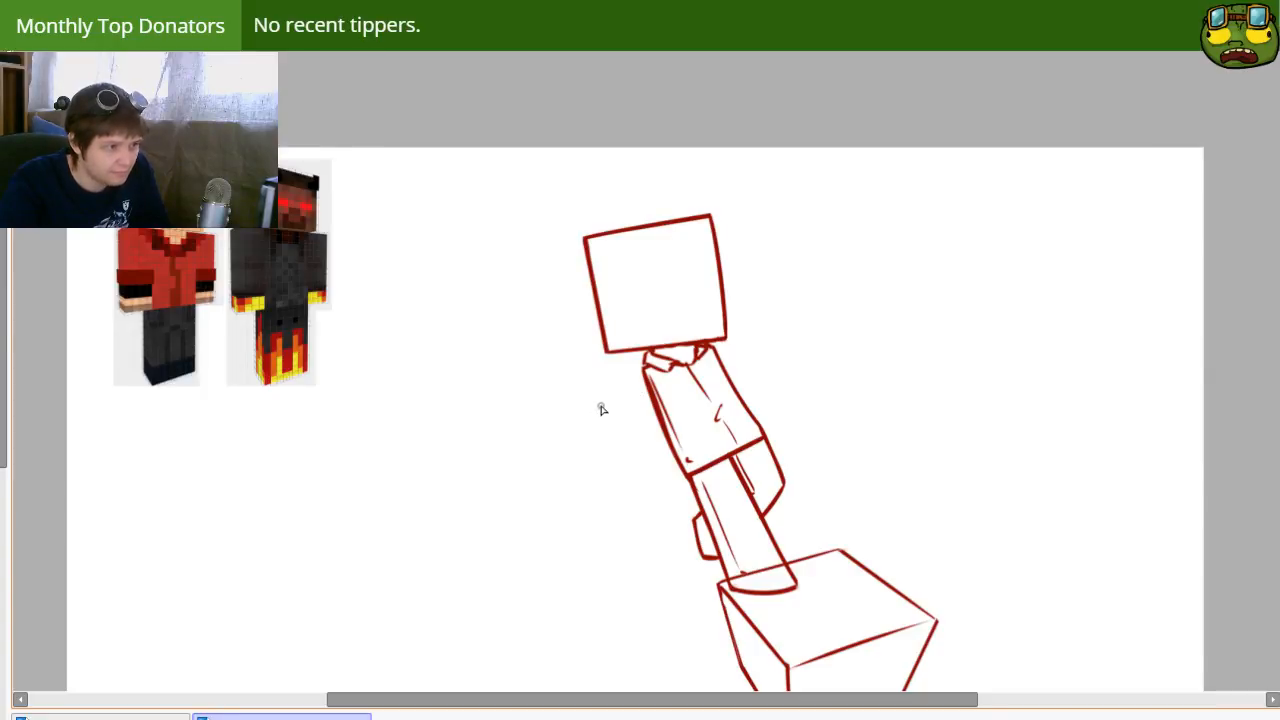
Step: Sketch a short raised arm with a flared cuff from the left shoulder and erase the torso line where it joins
mouse_move(644, 362)
mouse_down()
mouse_move(588, 424)
mouse_move(589, 406)
mouse_move(614, 406)
mouse_move(632, 440)
mouse_move(595, 413)
mouse_up()
key(ctrl+z)
key(ctrl+z)
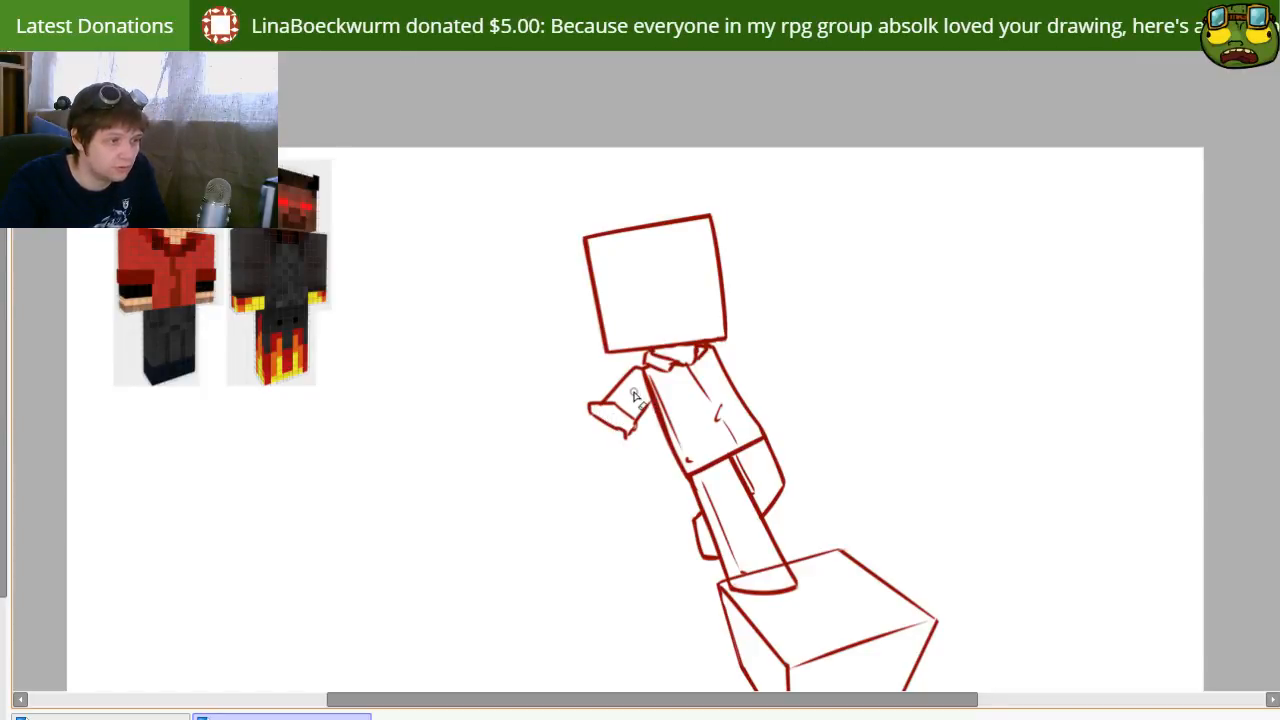
drag(641, 372, 653, 396)
key(ctrl+z)
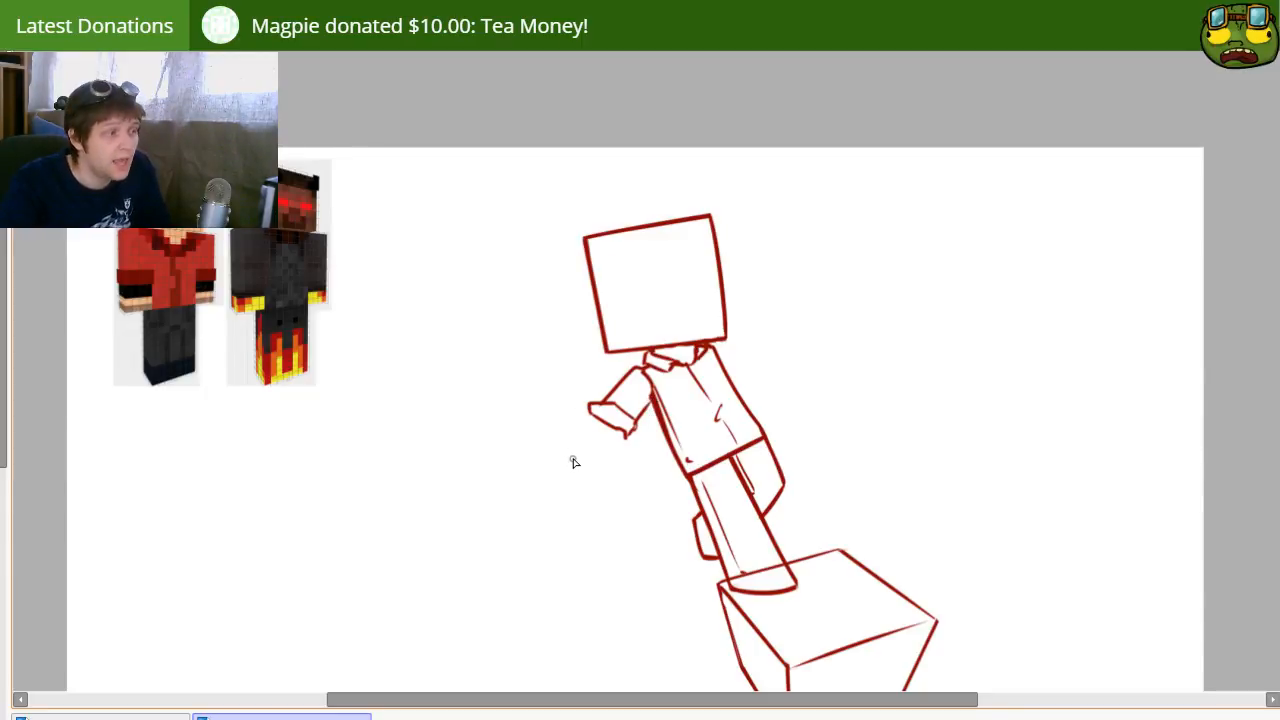
drag(576, 431, 650, 428)
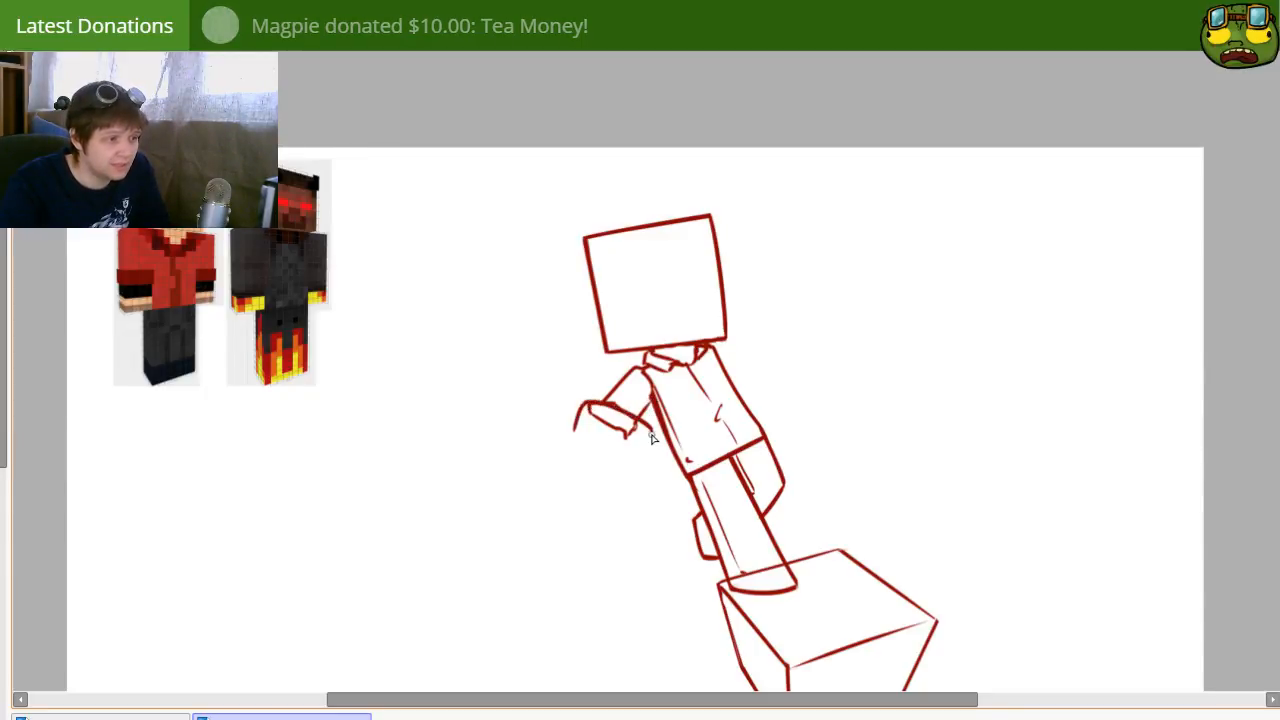
key(ctrl+z)
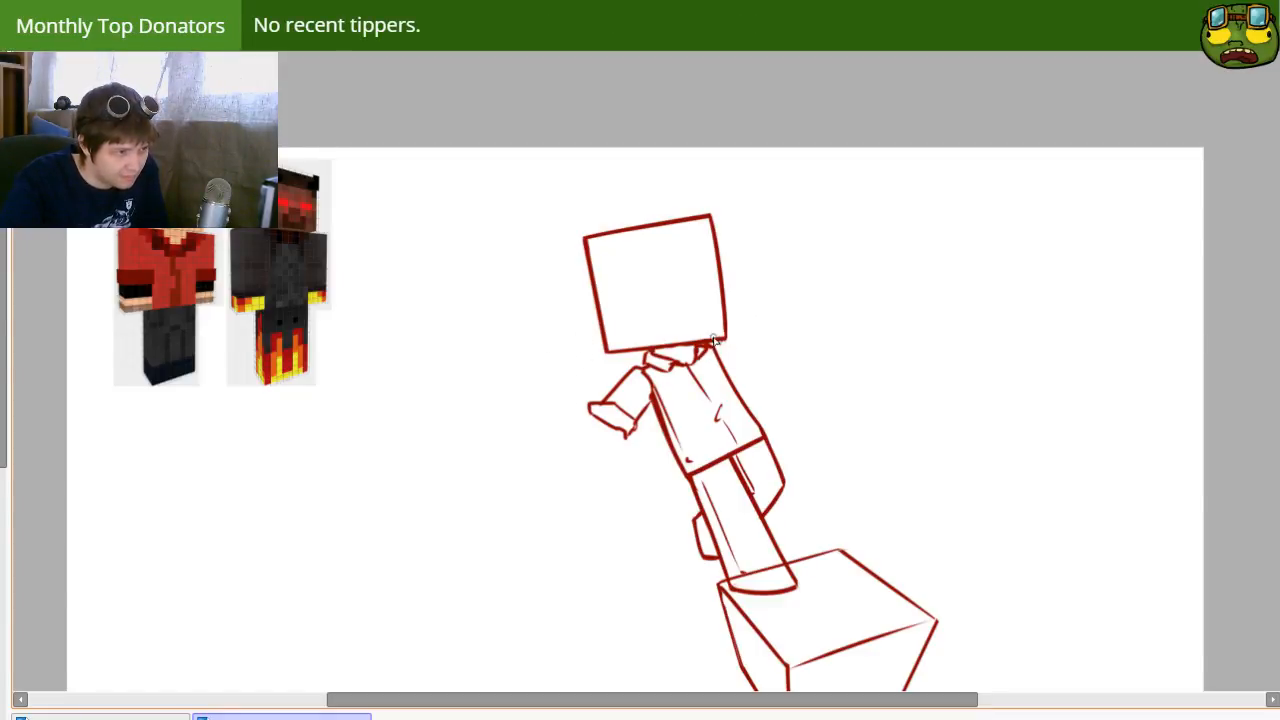
Step: Sketch the right arm reaching outward from the shoulder, with a rolled sleeve cuff, a blocky forearm and a band line across it
drag(726, 338, 773, 361)
key(ctrl+z)
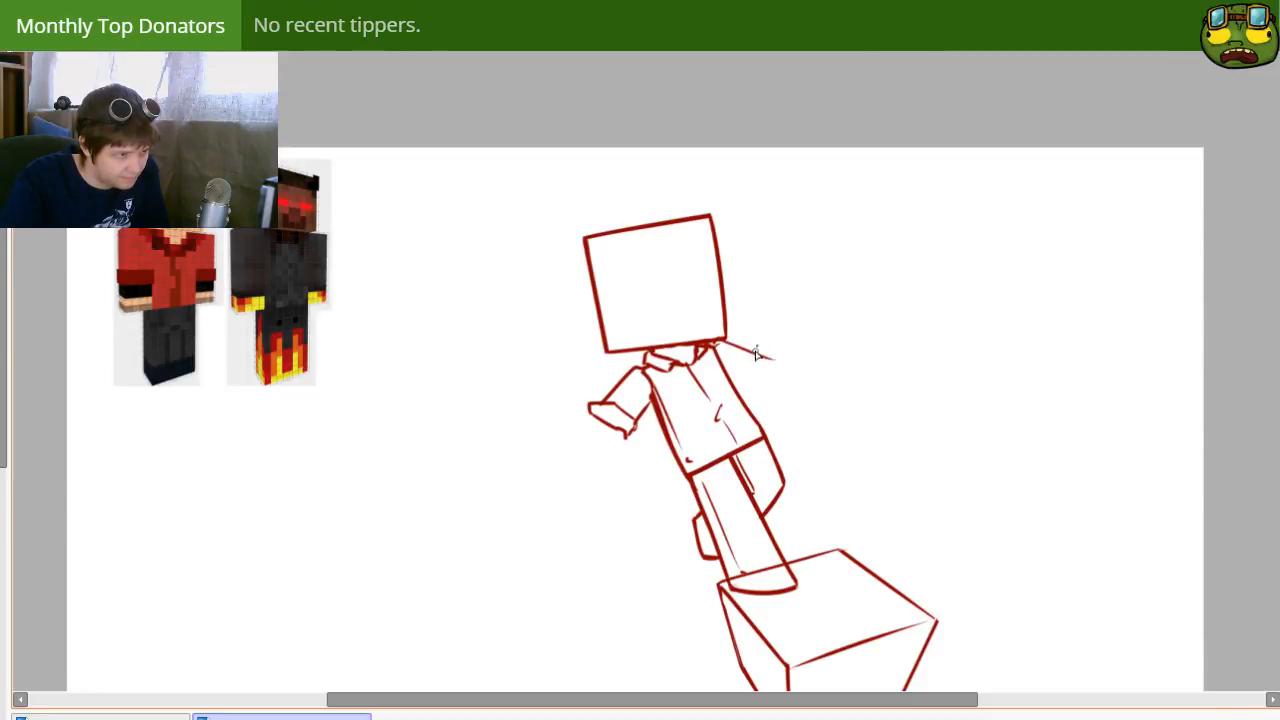
mouse_move(750, 352)
mouse_down()
mouse_move(760, 383)
mouse_move(755, 357)
mouse_move(736, 390)
mouse_move(765, 379)
mouse_move(754, 387)
mouse_move(836, 386)
mouse_up()
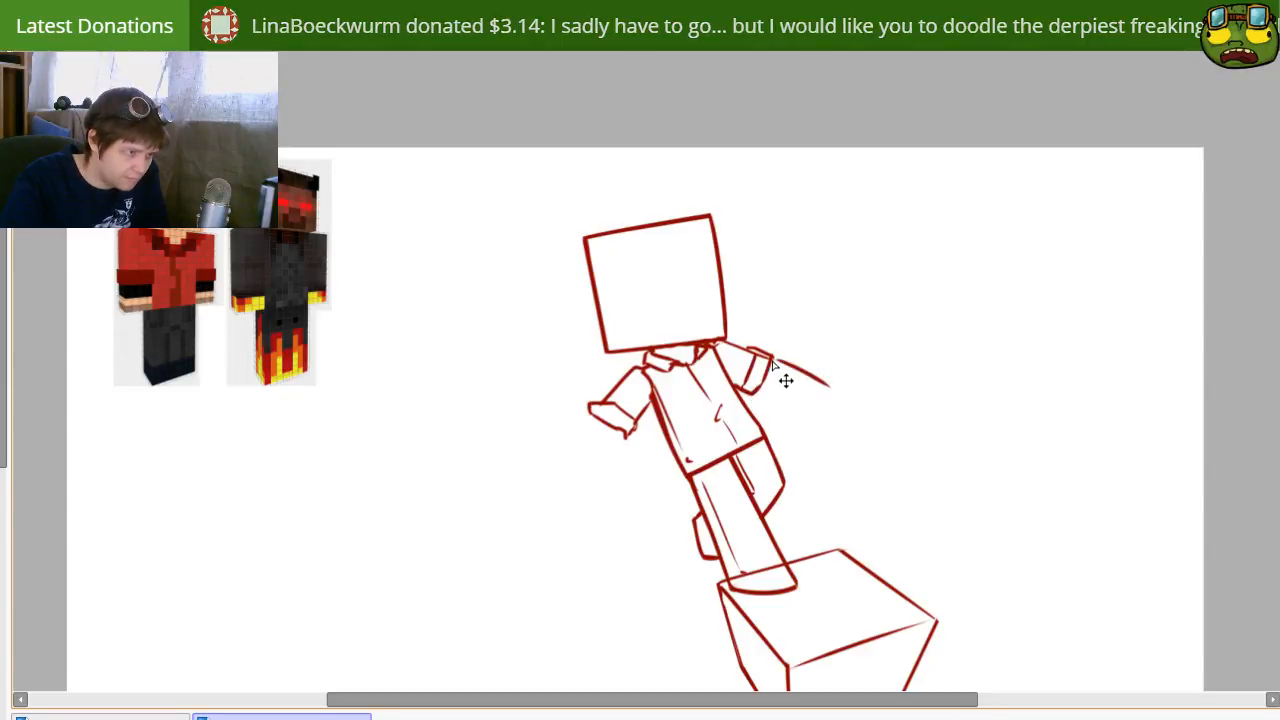
drag(758, 393, 815, 425)
key(ctrl+z)
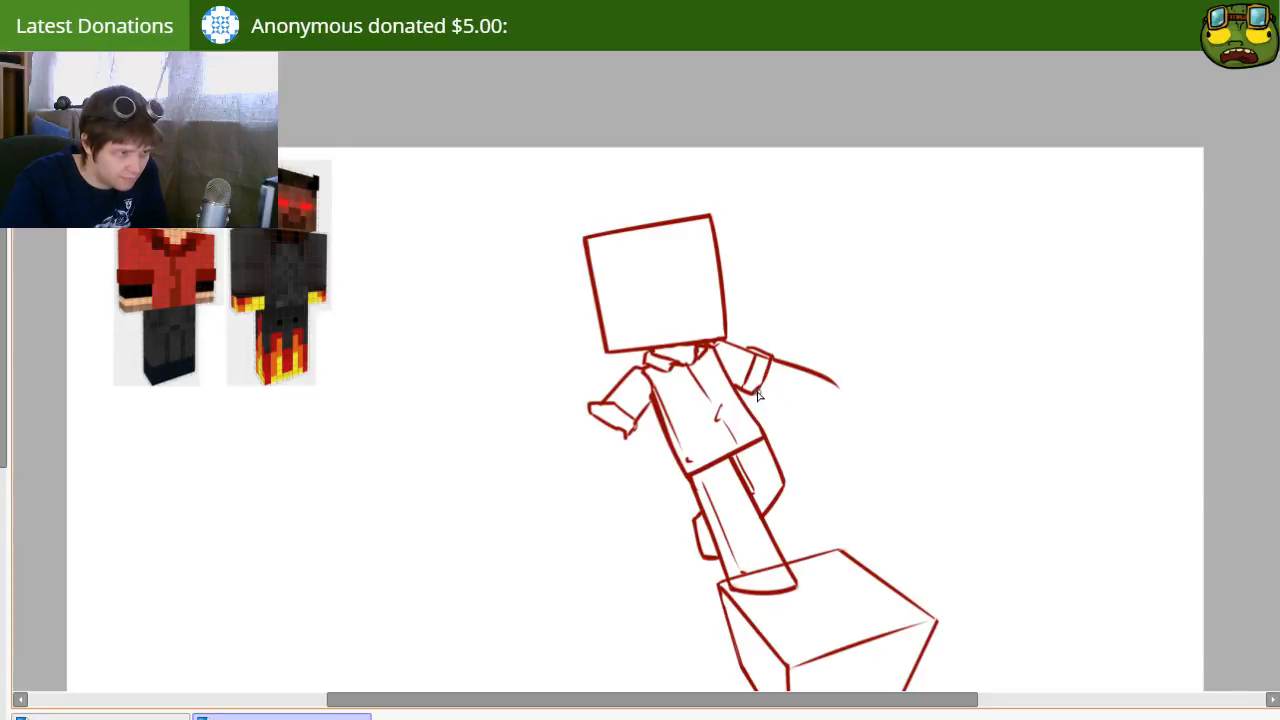
drag(757, 391, 815, 427)
drag(838, 384, 818, 427)
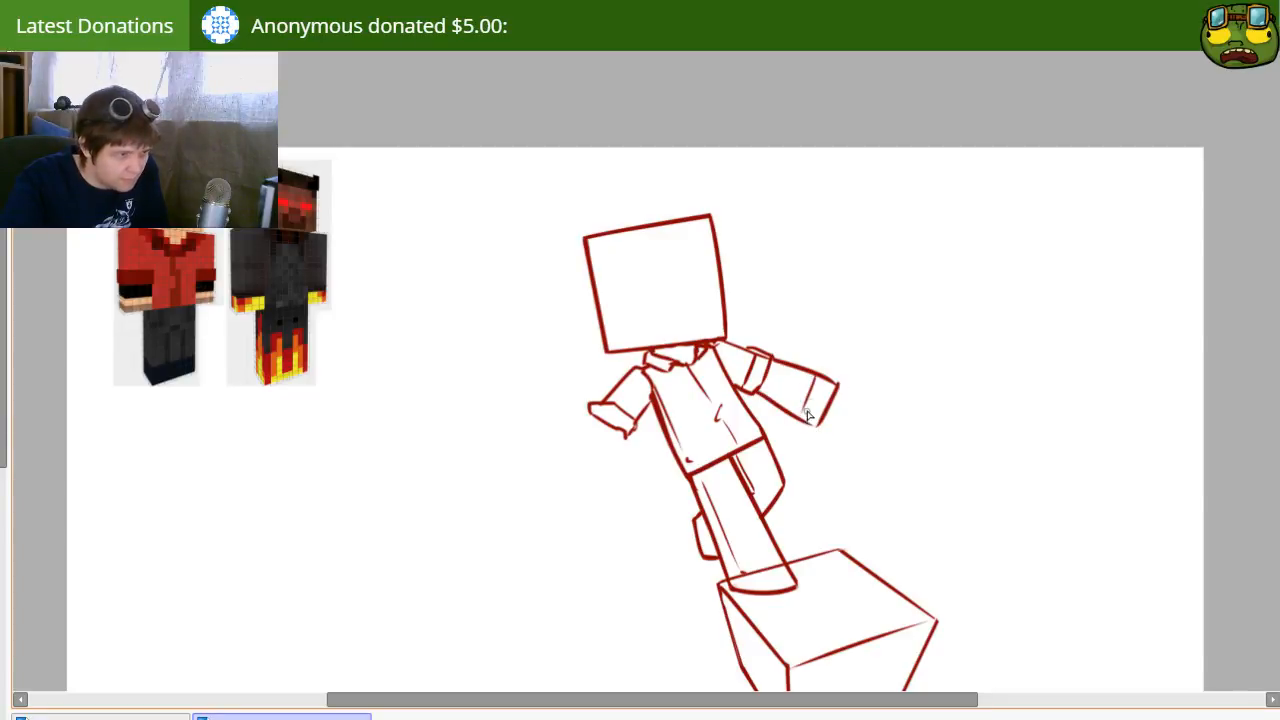
drag(803, 373, 782, 412)
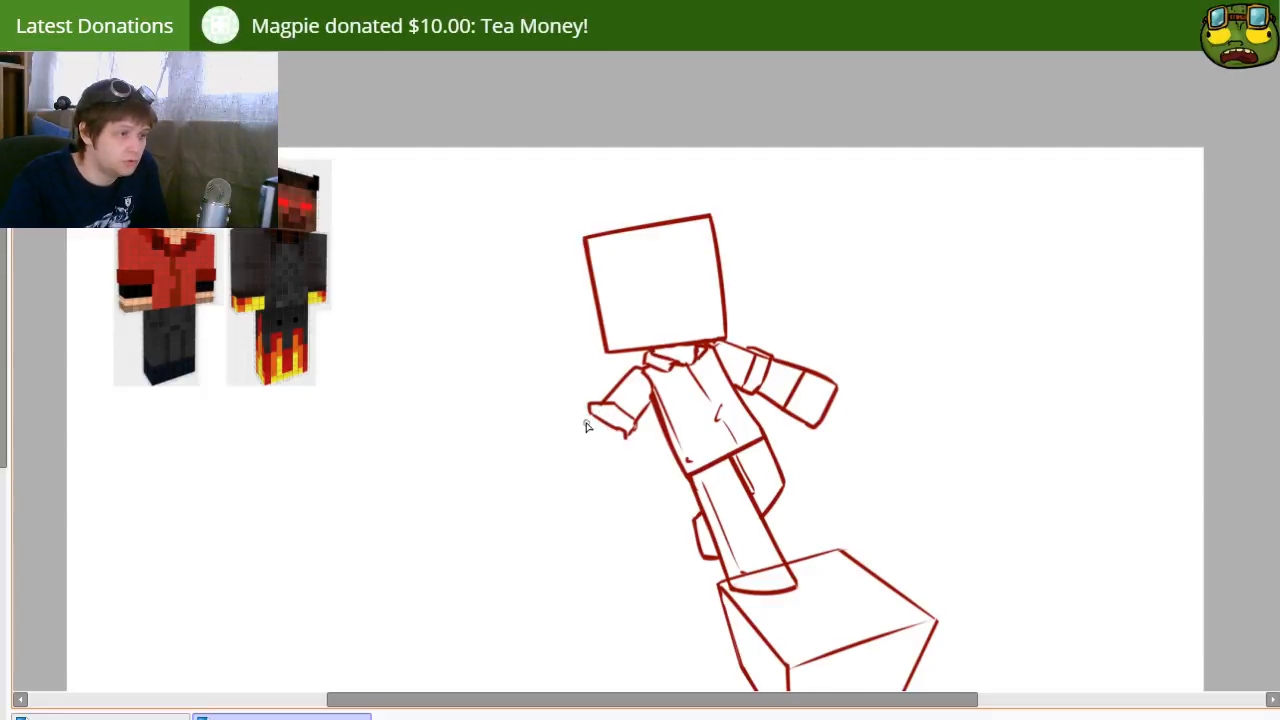
Step: Extend the left arm below its cuff with a blocky forearm, close off its end and add a band line across it
mouse_move(588, 412)
mouse_down()
mouse_move(541, 464)
mouse_move(567, 497)
mouse_move(608, 510)
mouse_up()
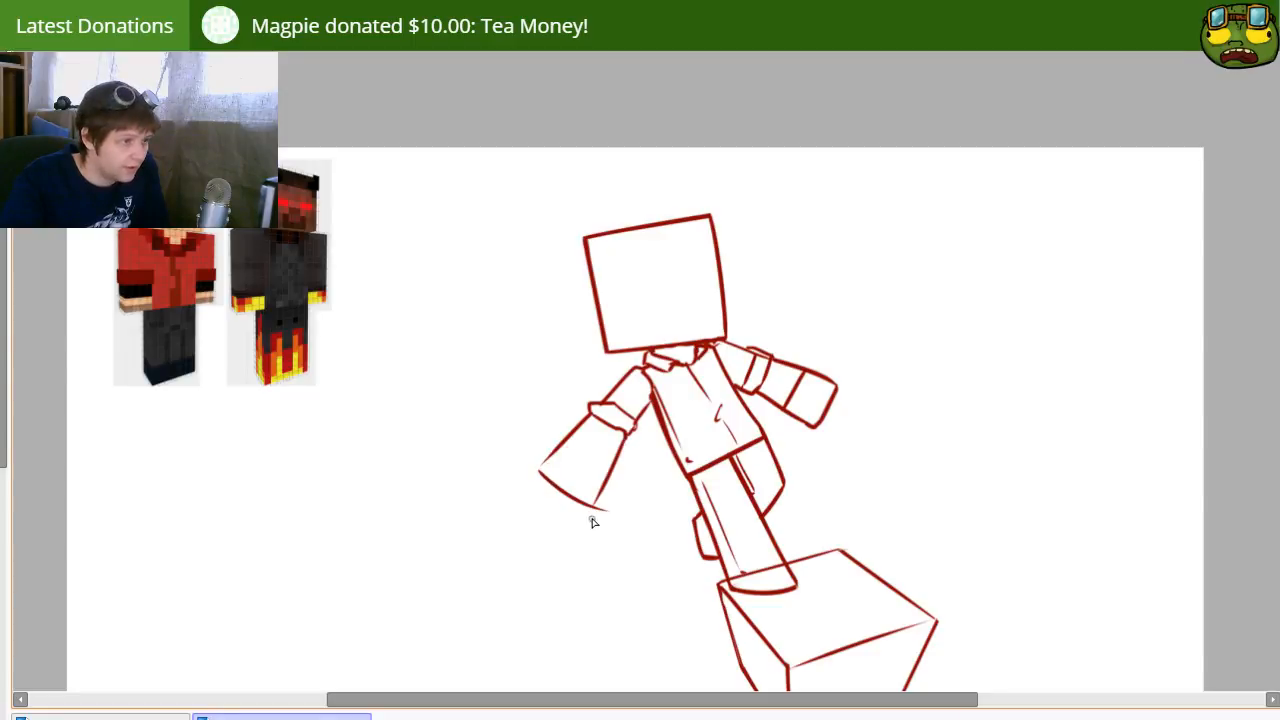
key(ctrl+z)
drag(625, 432, 573, 522)
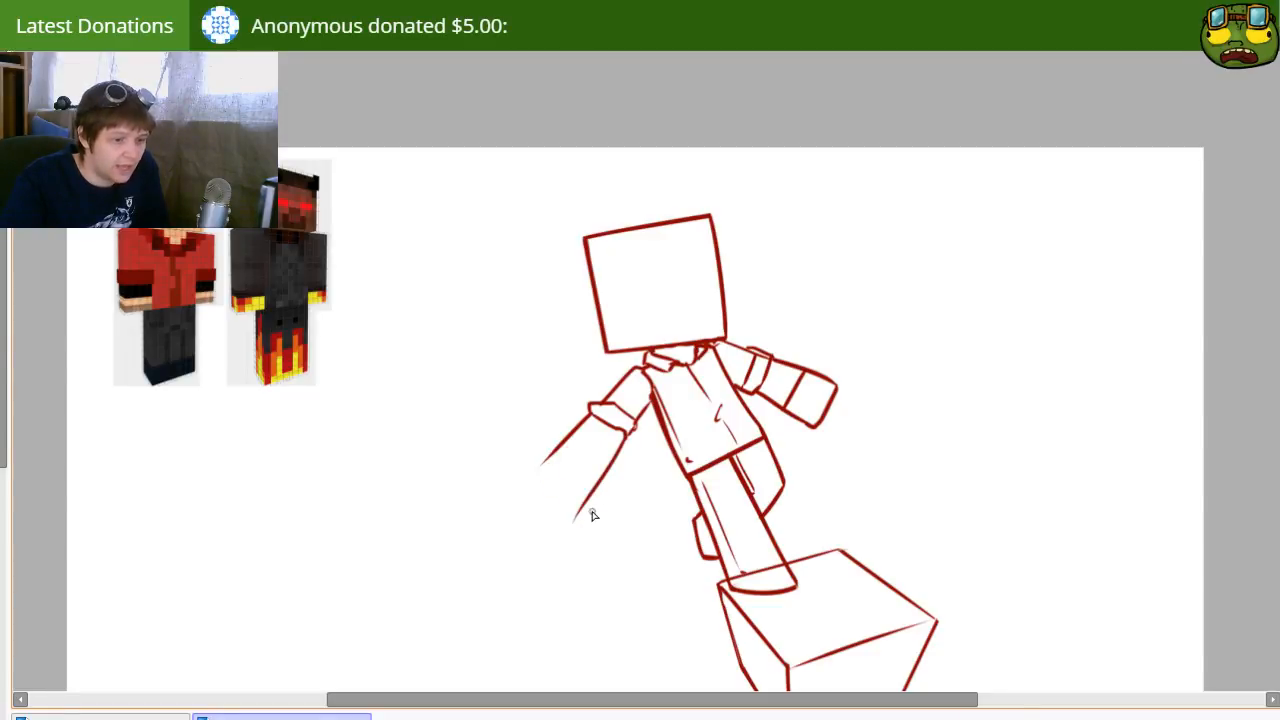
key(ctrl+z)
drag(630, 434, 568, 522)
key(ctrl+z)
drag(629, 437, 567, 507)
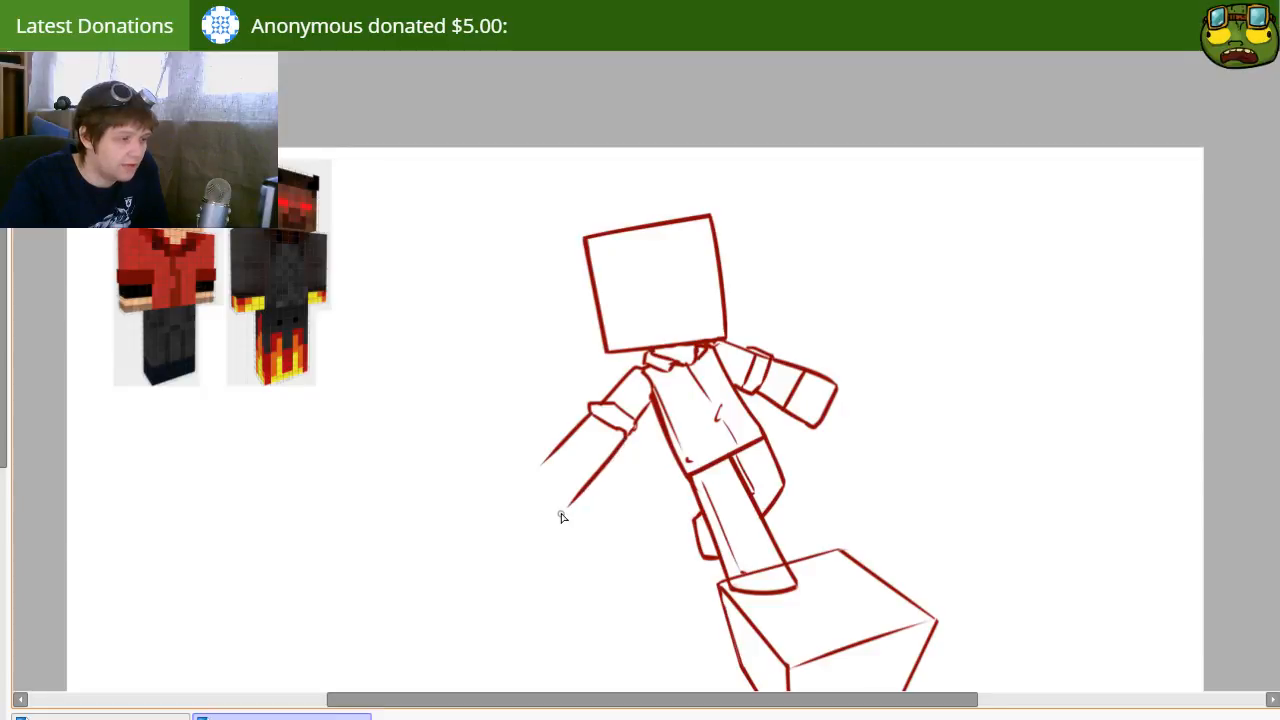
key(e)
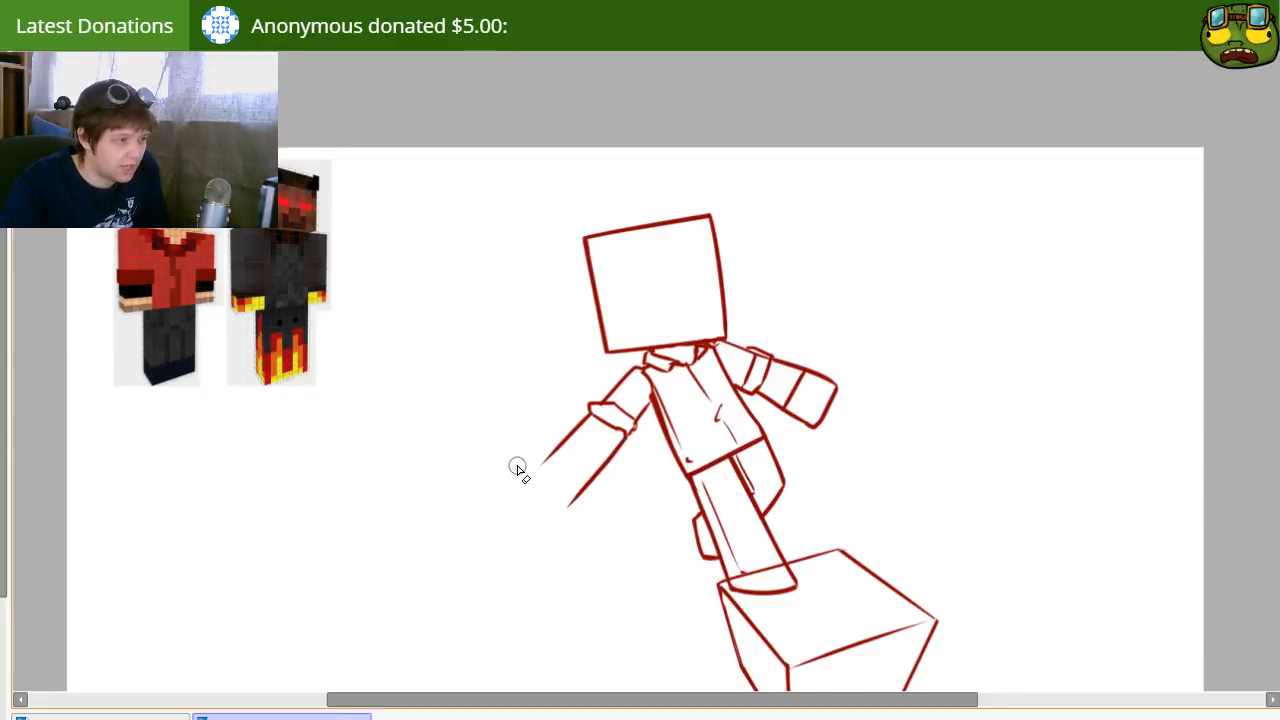
drag(538, 466, 585, 488)
key(n)
key(ctrl+z)
drag(568, 438, 604, 465)
key(ctrl+z)
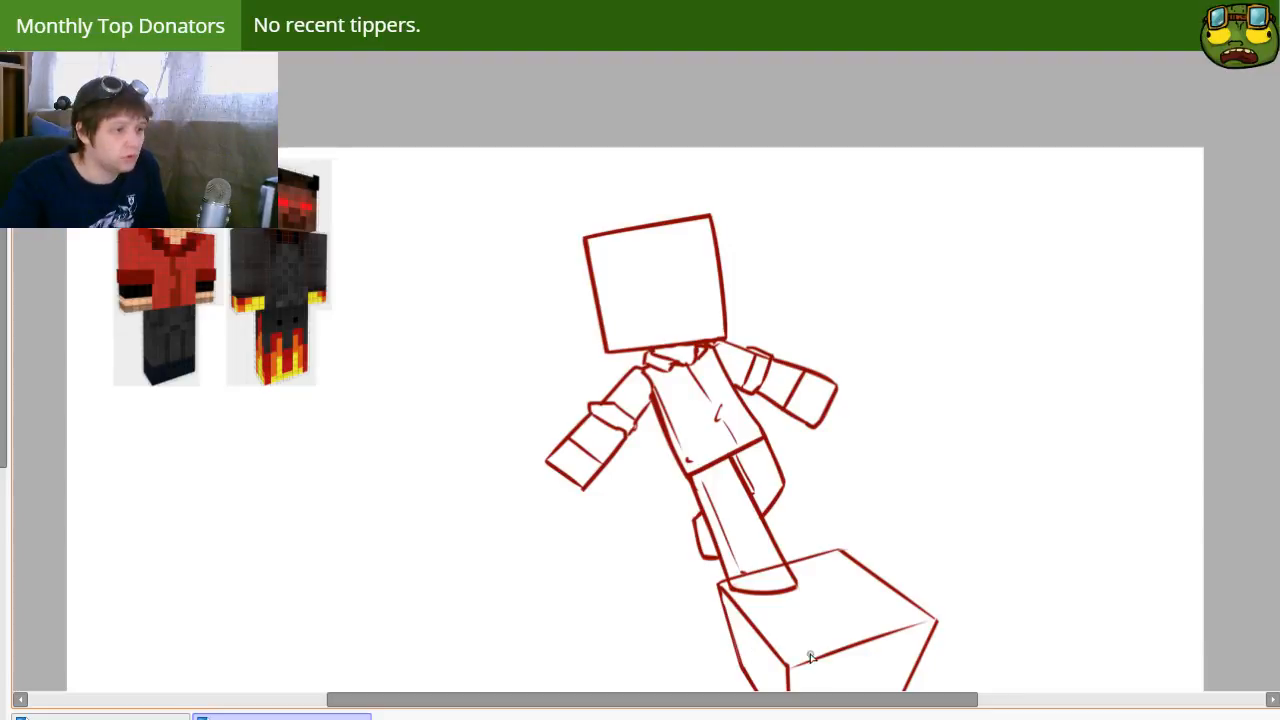
Step: Draw a curved line across the lower end of the standing leg to mark the top of the shoe
drag(731, 580, 774, 566)
key(ctrl+z)
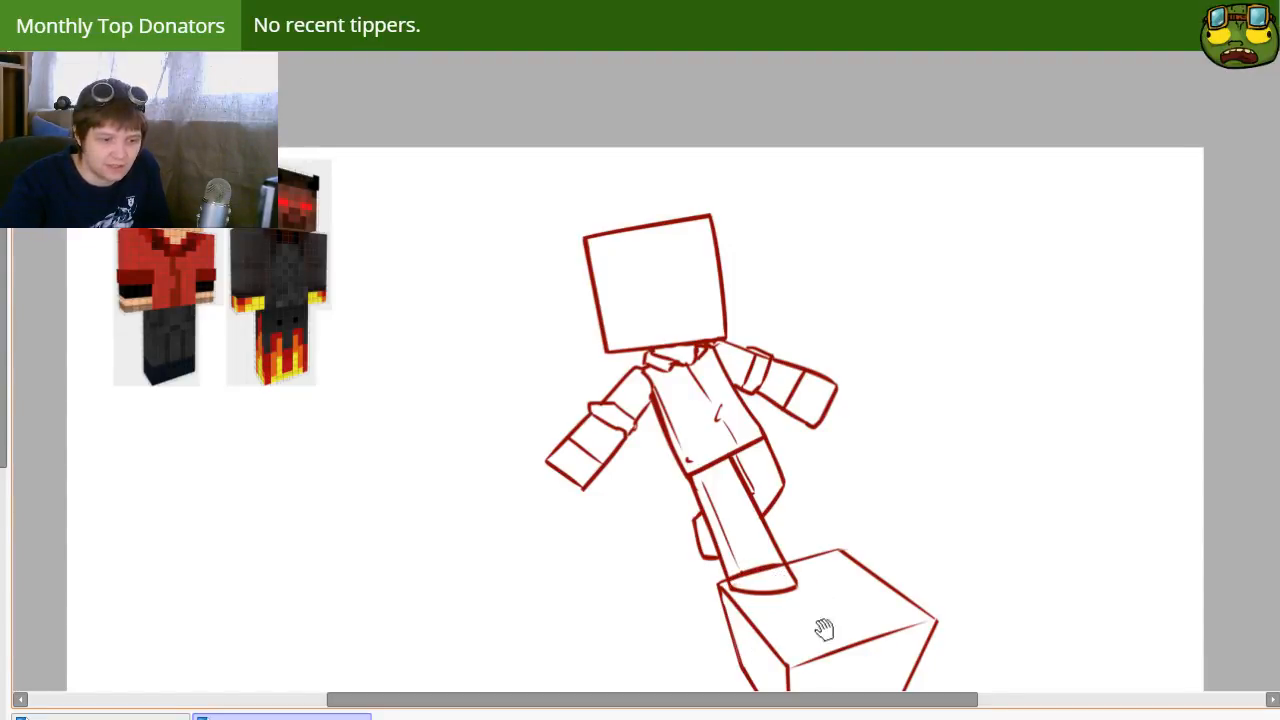
mouse_move(820, 629)
mouse_down()
mouse_move(834, 660)
mouse_move(774, 589)
mouse_up()
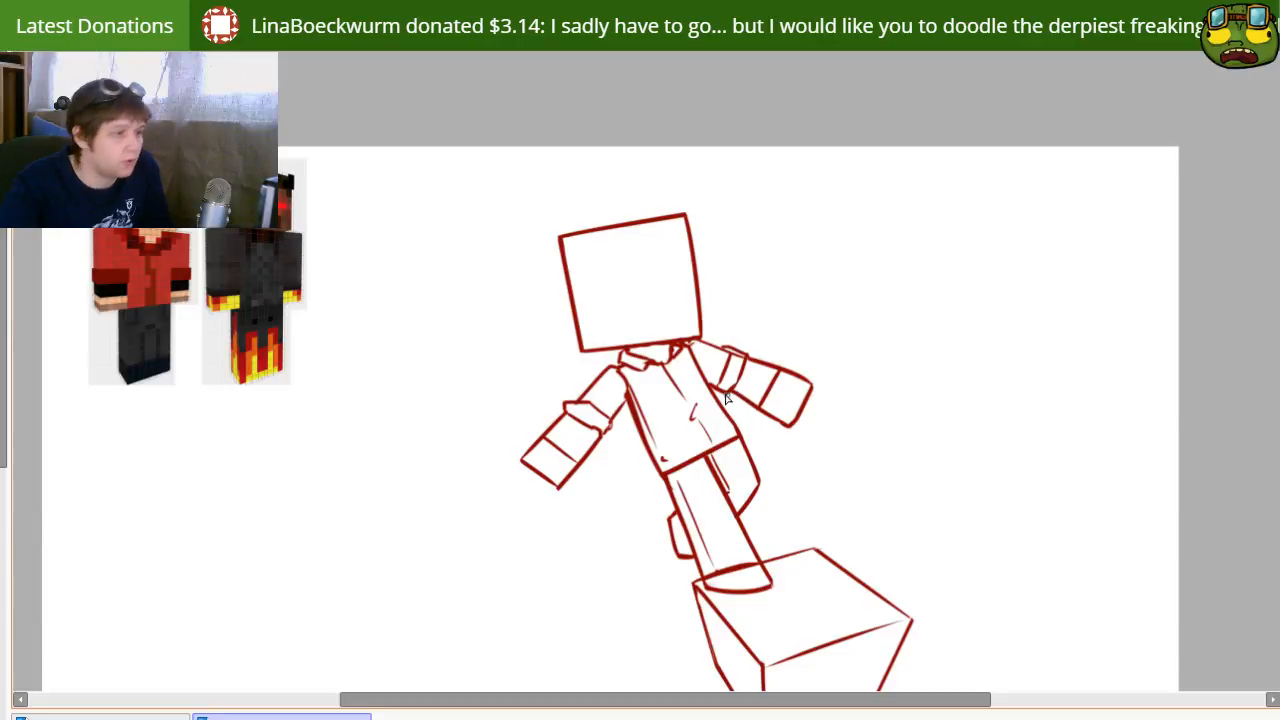
drag(574, 217, 674, 193)
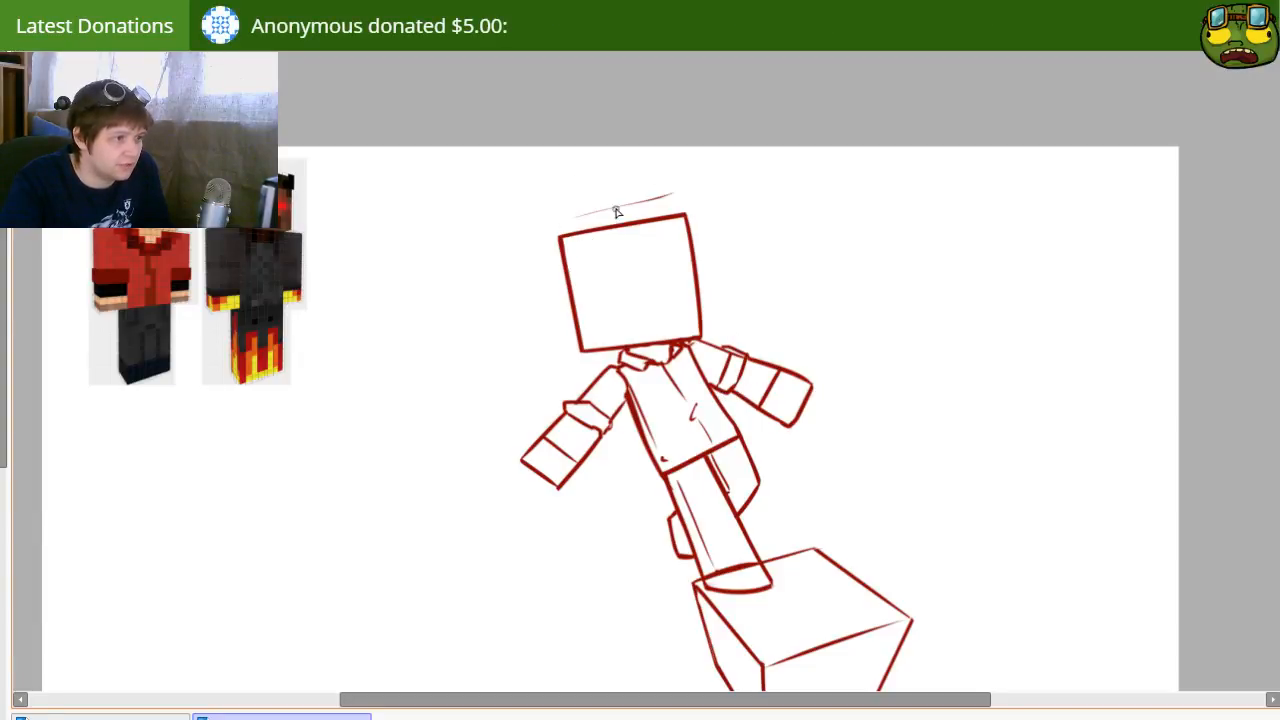
key(ctrl+z)
key(ctrl+z)
mouse_move(568, 222)
mouse_down()
mouse_move(692, 177)
mouse_move(694, 249)
mouse_up()
key(ctrl+z)
key(ctrl+z)
Step: Draw the hair outline over the head, with a raised tuft at the right corner and a jagged fringe sweeping down to the left
mouse_move(640, 214)
mouse_down()
mouse_move(717, 228)
mouse_move(707, 264)
mouse_move(600, 283)
mouse_up()
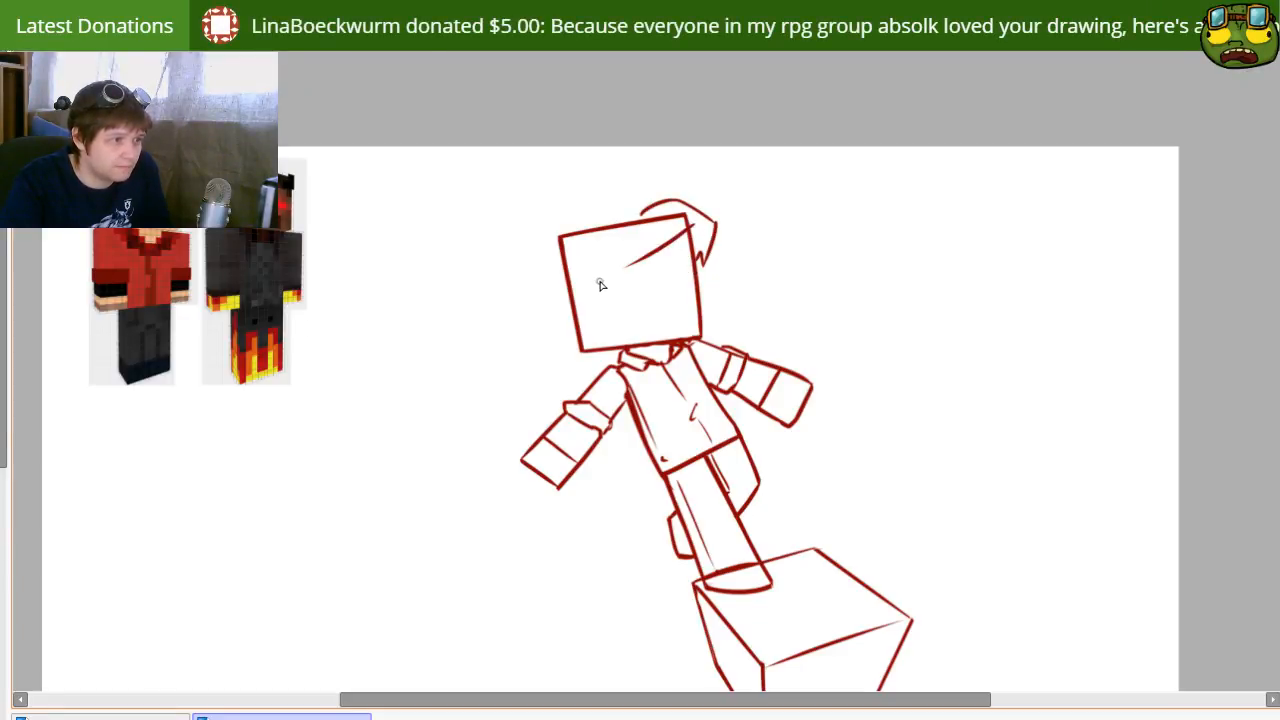
key(ctrl+z)
mouse_move(692, 219)
mouse_down()
mouse_move(618, 253)
mouse_move(574, 292)
mouse_up()
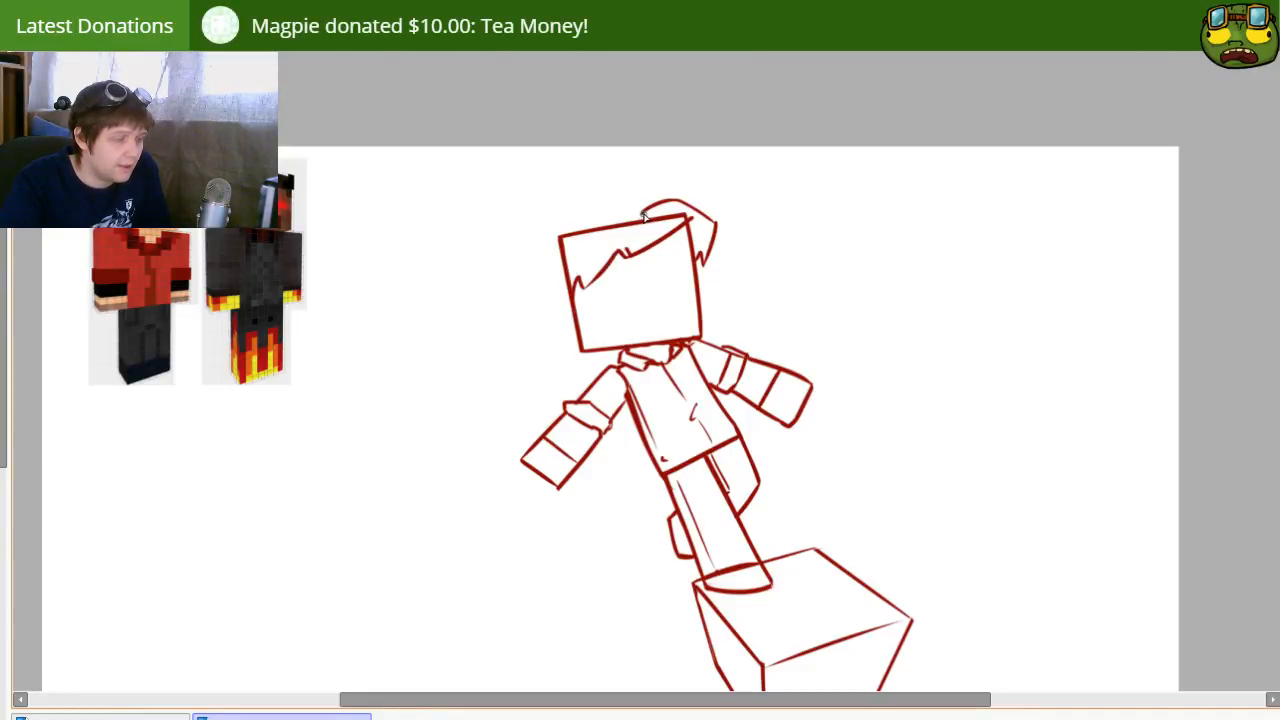
drag(556, 229, 670, 213)
drag(560, 227, 551, 247)
key(ctrl+z)
Step: Erase the head's square edges inside the hair and continue the hair outline down the left side of the face
key(e)
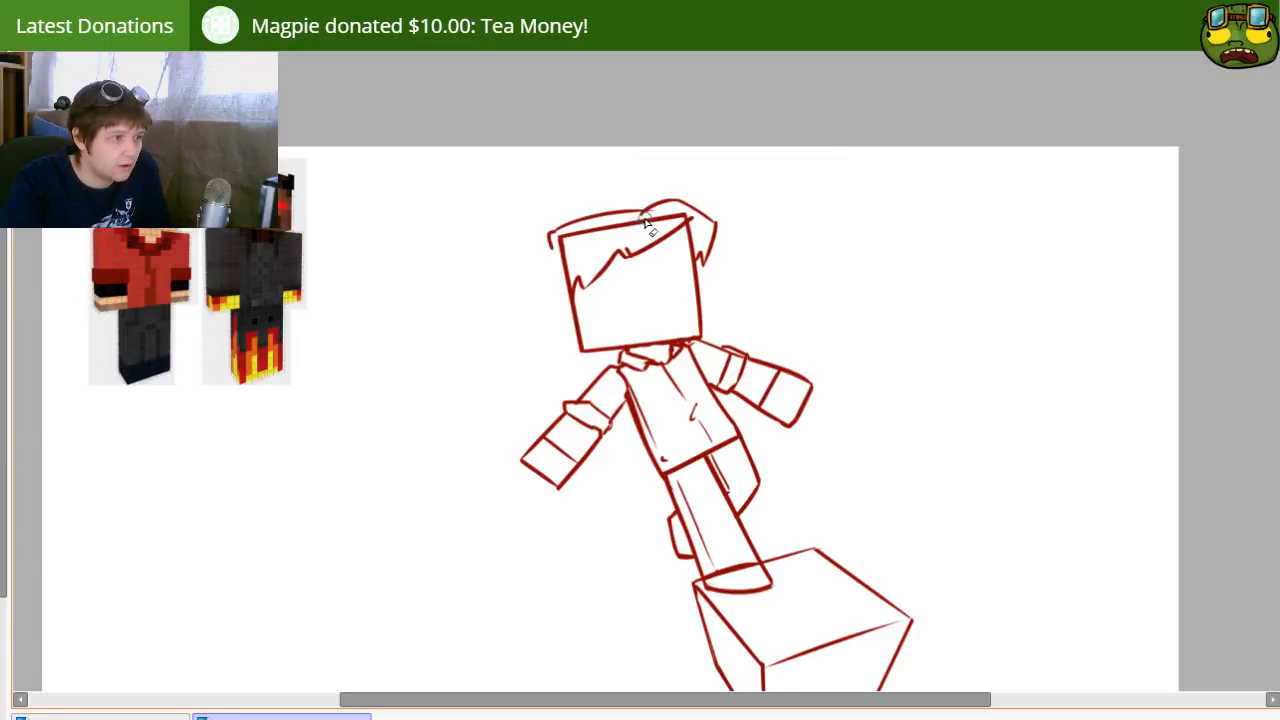
mouse_move(640, 216)
mouse_down()
mouse_move(682, 215)
mouse_move(663, 256)
mouse_move(602, 264)
mouse_move(616, 224)
mouse_move(562, 242)
mouse_move(566, 335)
mouse_up()
key(ctrl+z)
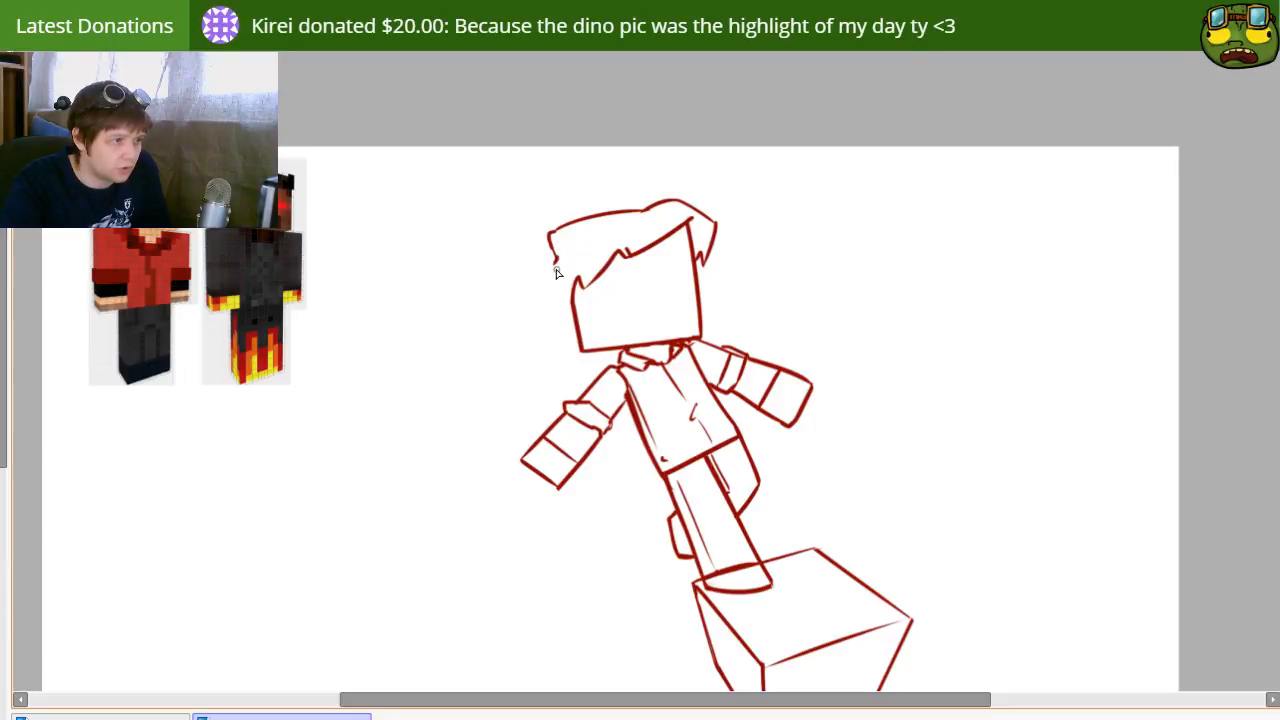
drag(556, 266, 566, 314)
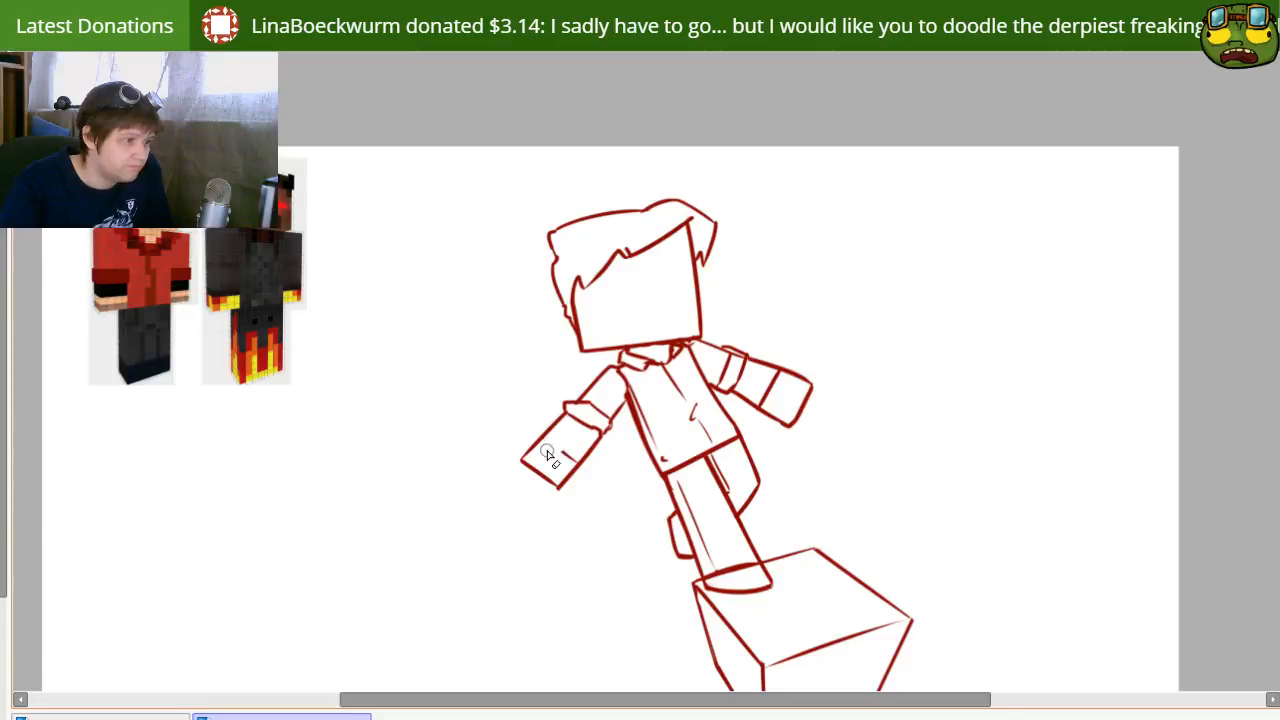
Step: Erase the band line on the left forearm, touch up the forearm's end and draw a new angled band closer to the sleeve cuff
drag(521, 462, 561, 488)
key(n)
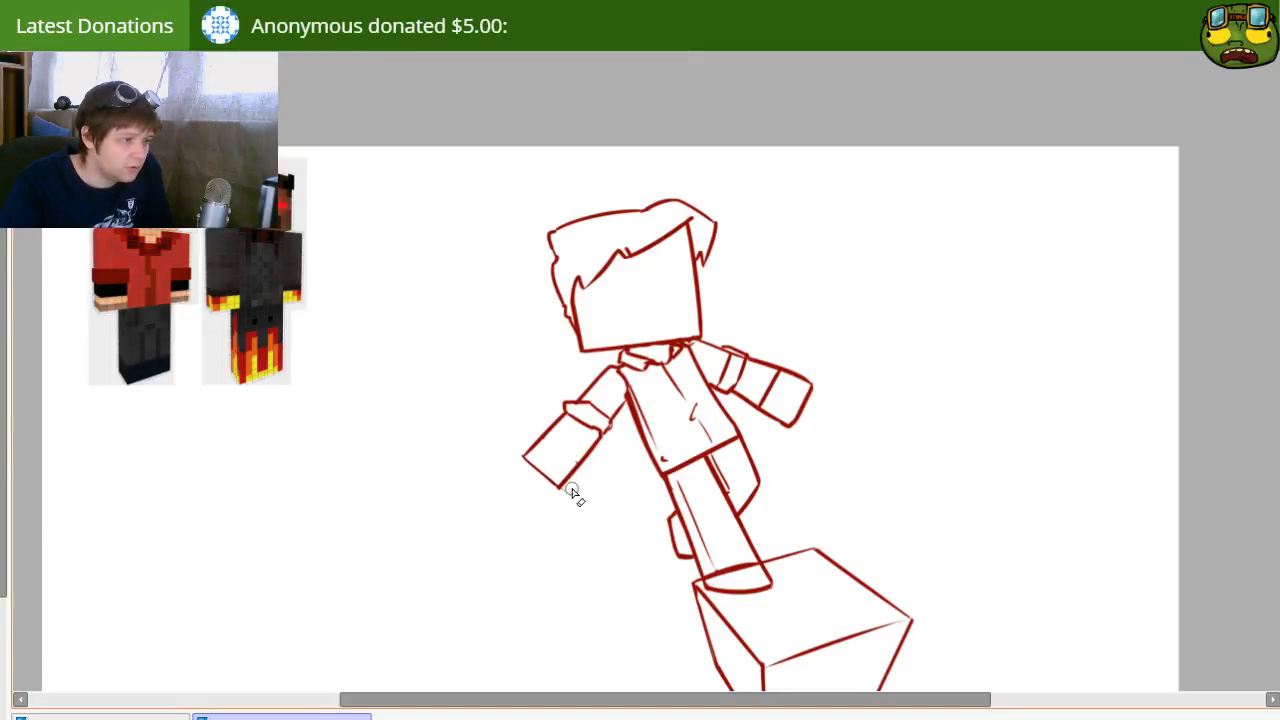
key(n)
mouse_move(552, 431)
mouse_down()
mouse_move(587, 467)
mouse_move(558, 440)
mouse_move(532, 457)
mouse_move(543, 444)
mouse_move(581, 460)
mouse_up()
key(ctrl+z)
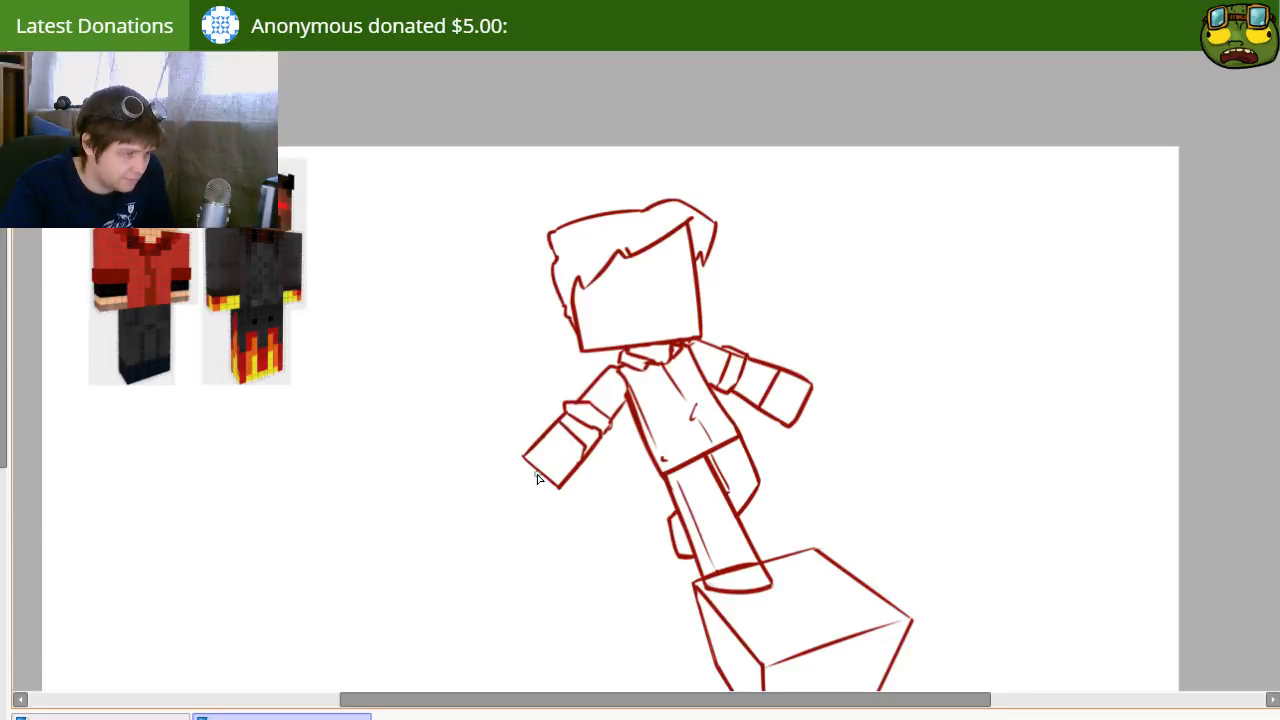
Step: Draw a double-lined arched bucket handle across the left hand, curving down on both sides
drag(530, 463, 592, 462)
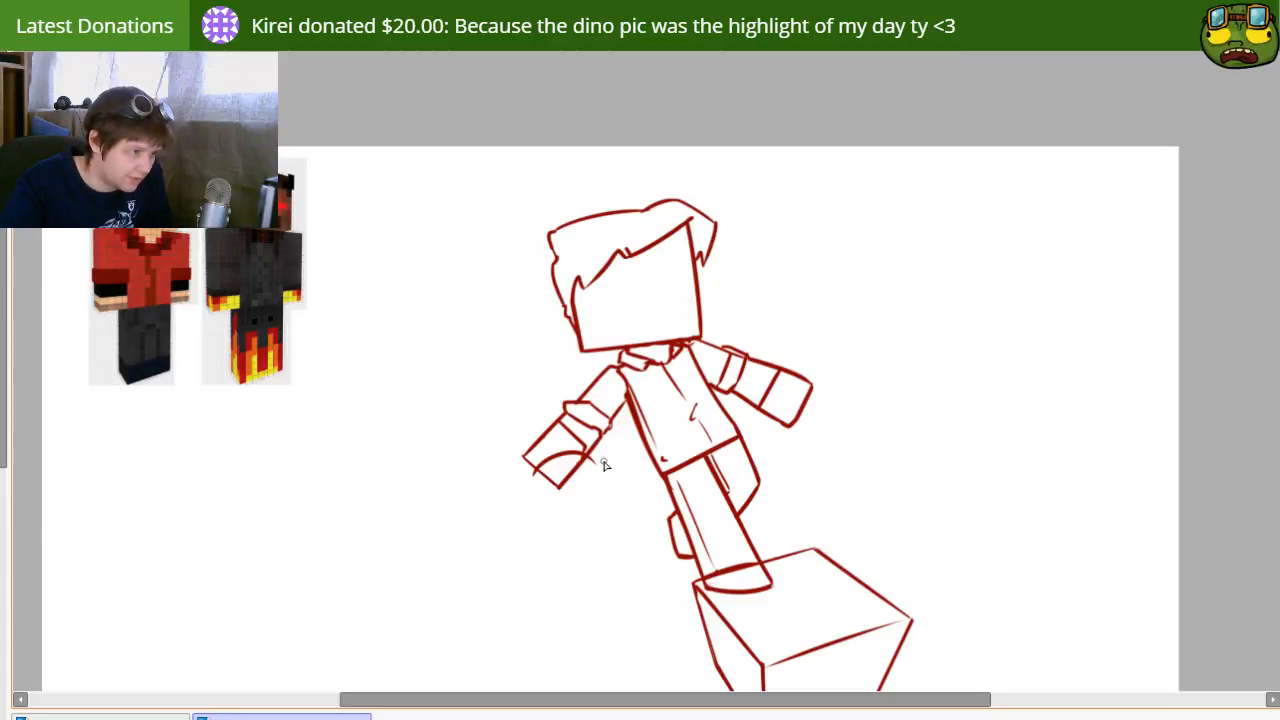
drag(528, 491, 528, 505)
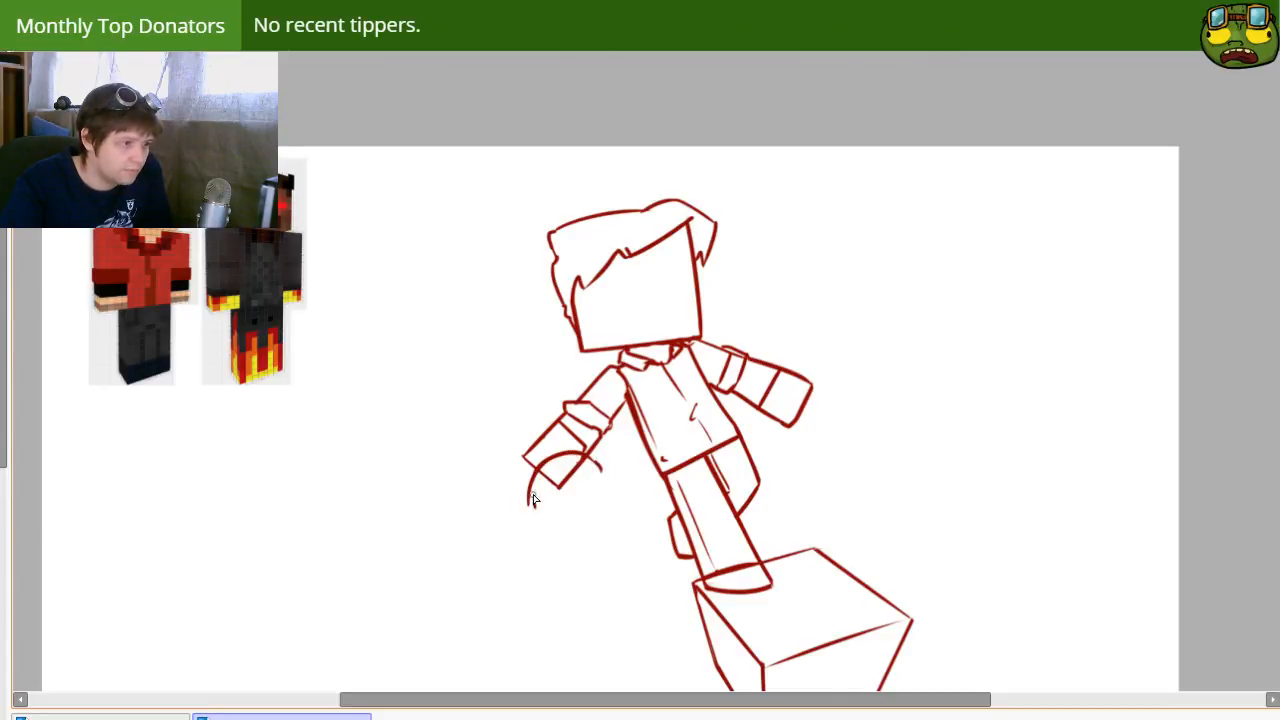
mouse_move(531, 500)
mouse_down()
mouse_move(603, 500)
mouse_move(547, 474)
mouse_move(594, 472)
mouse_up()
key(ctrl+z)
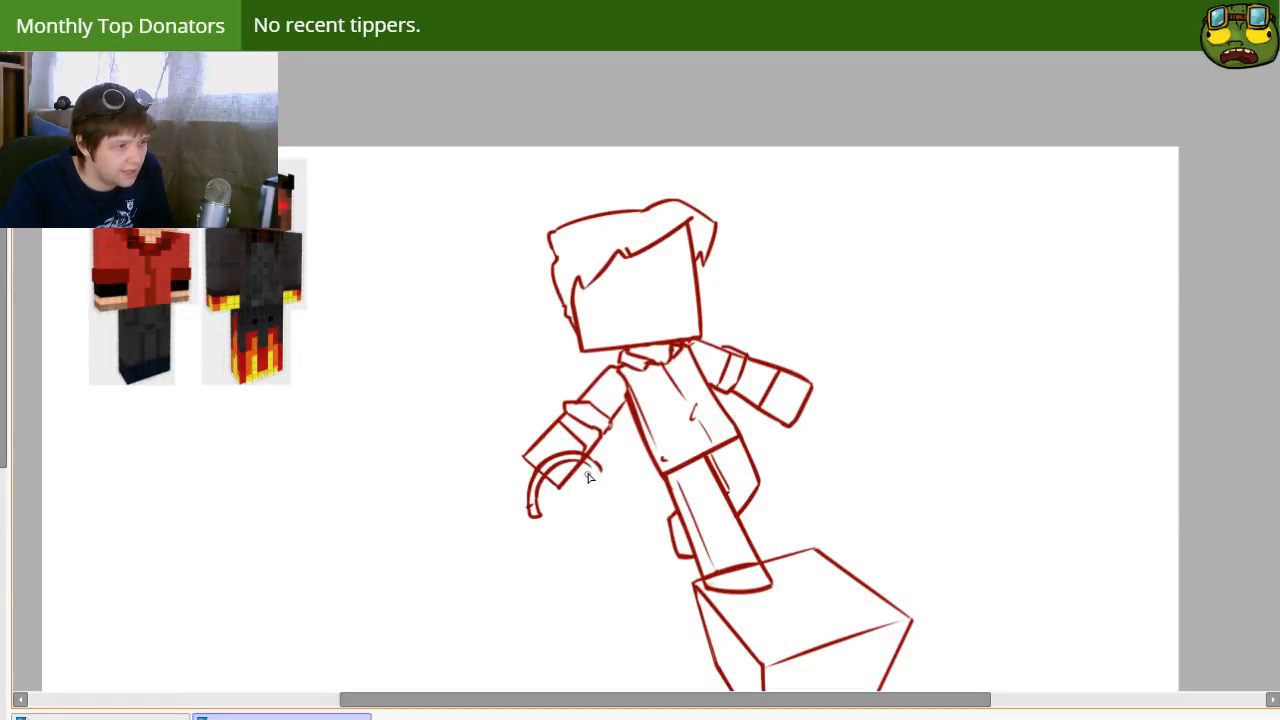
drag(588, 477, 600, 490)
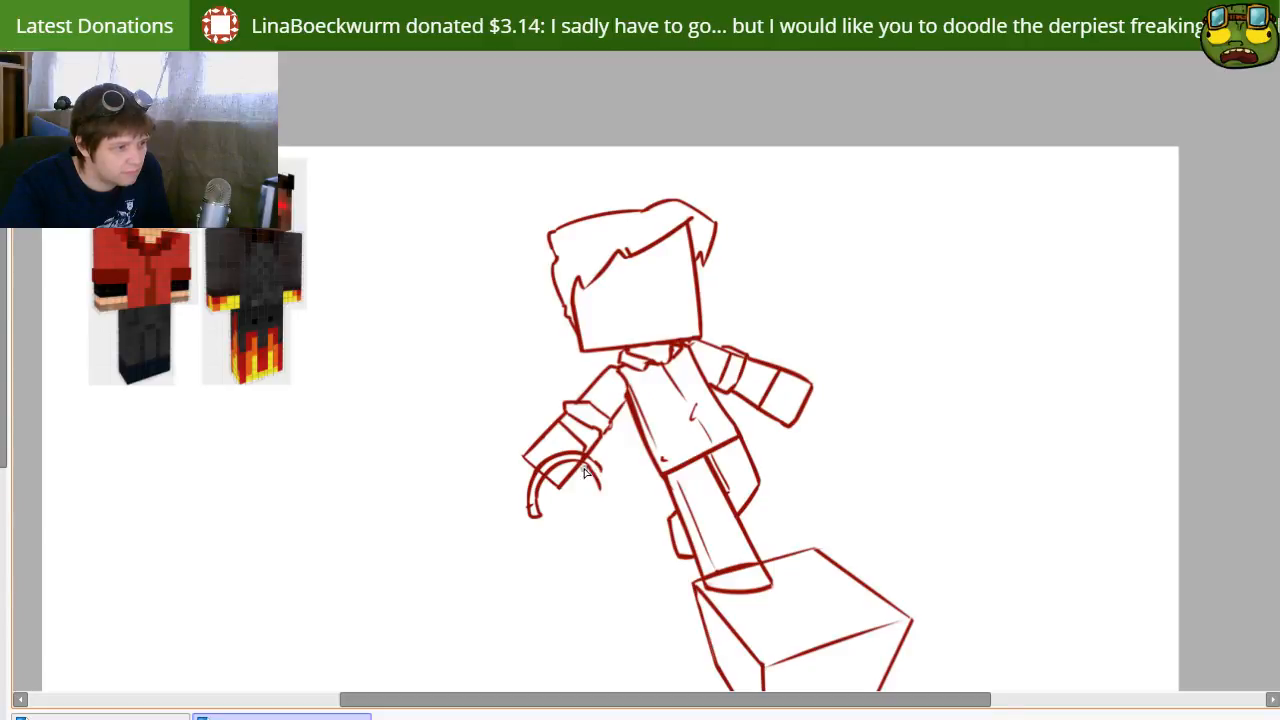
key(ctrl+z)
mouse_move(590, 462)
mouse_down()
mouse_move(591, 461)
mouse_move(608, 485)
mouse_move(587, 537)
mouse_move(531, 500)
mouse_move(584, 479)
mouse_move(532, 504)
mouse_move(604, 481)
mouse_up()
key(ctrl+z)
Step: Draw the bucket's curved rim below the handle and its tapered sides and rounded base
mouse_move(532, 516)
mouse_down()
mouse_move(586, 508)
mouse_move(606, 485)
mouse_move(637, 532)
mouse_up()
key(ctrl+z)
drag(607, 489, 616, 550)
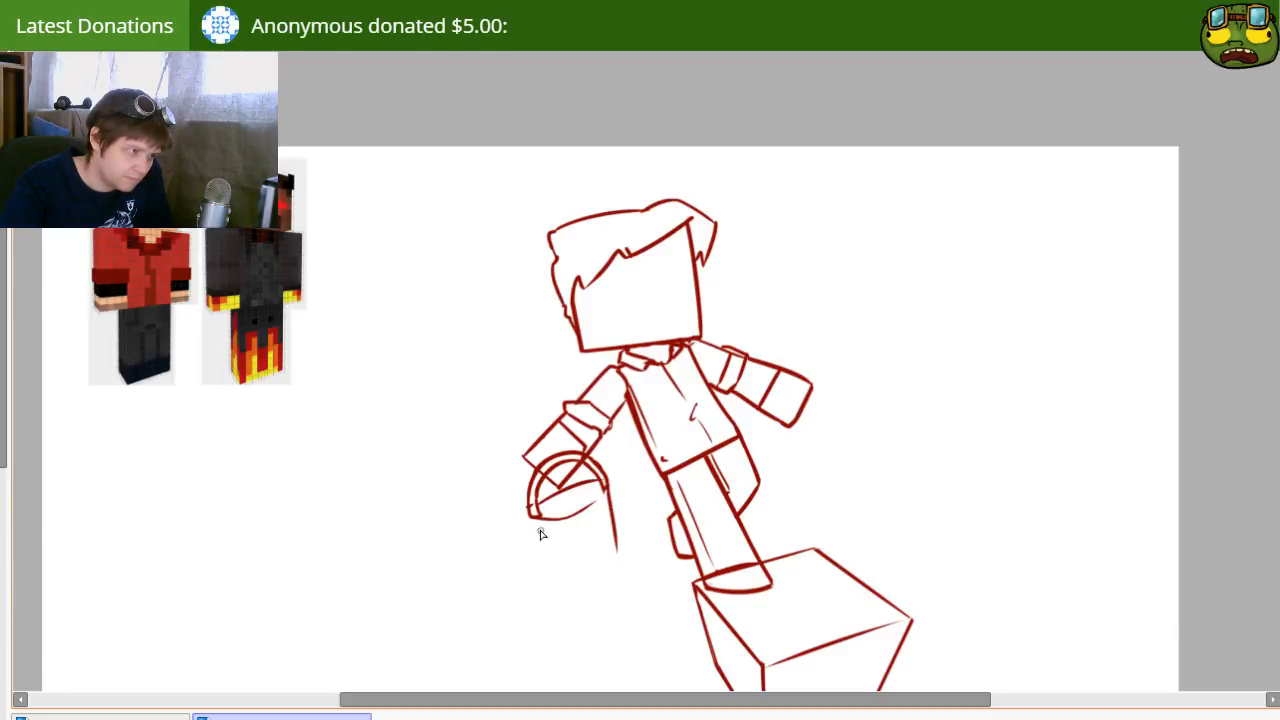
drag(532, 516, 570, 568)
key(ctrl+z)
mouse_move(532, 516)
mouse_down()
mouse_move(564, 566)
mouse_move(618, 537)
mouse_move(567, 568)
mouse_move(615, 549)
mouse_up()
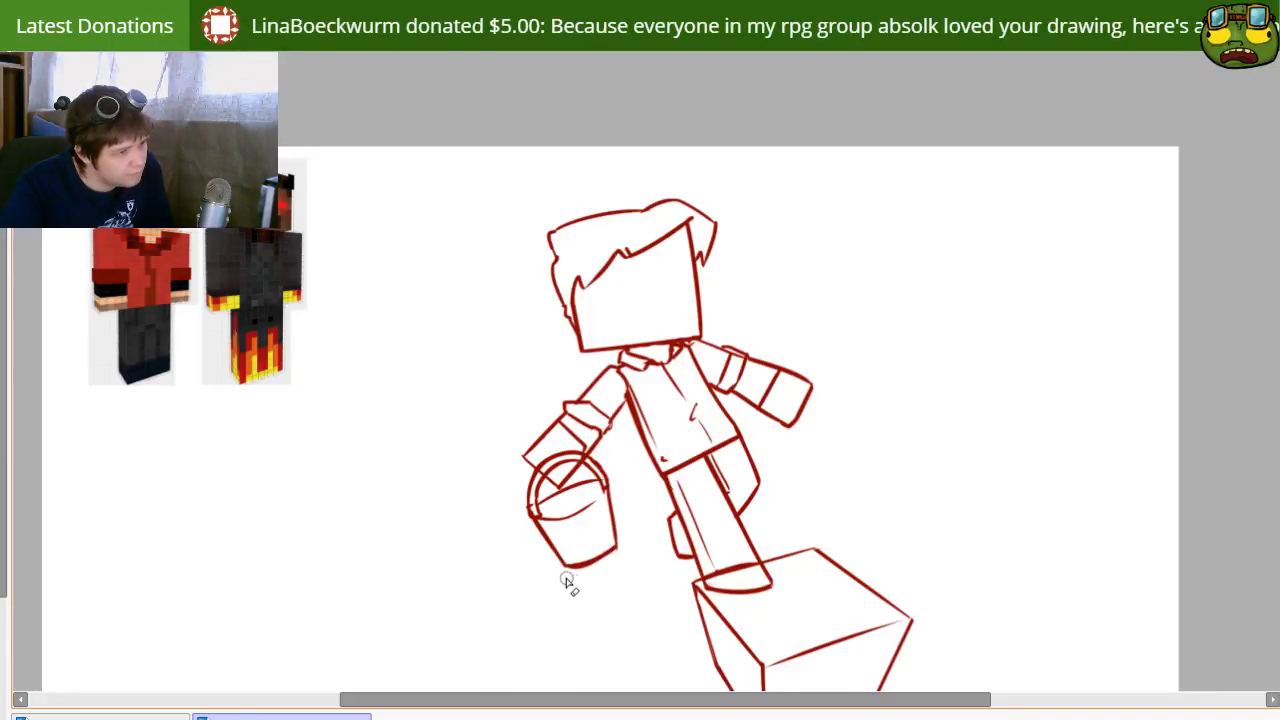
Step: Erase the handle lines overlapping the left hand with a smaller eraser and redraw the handle ends where they meet the bucket rim
key(e)
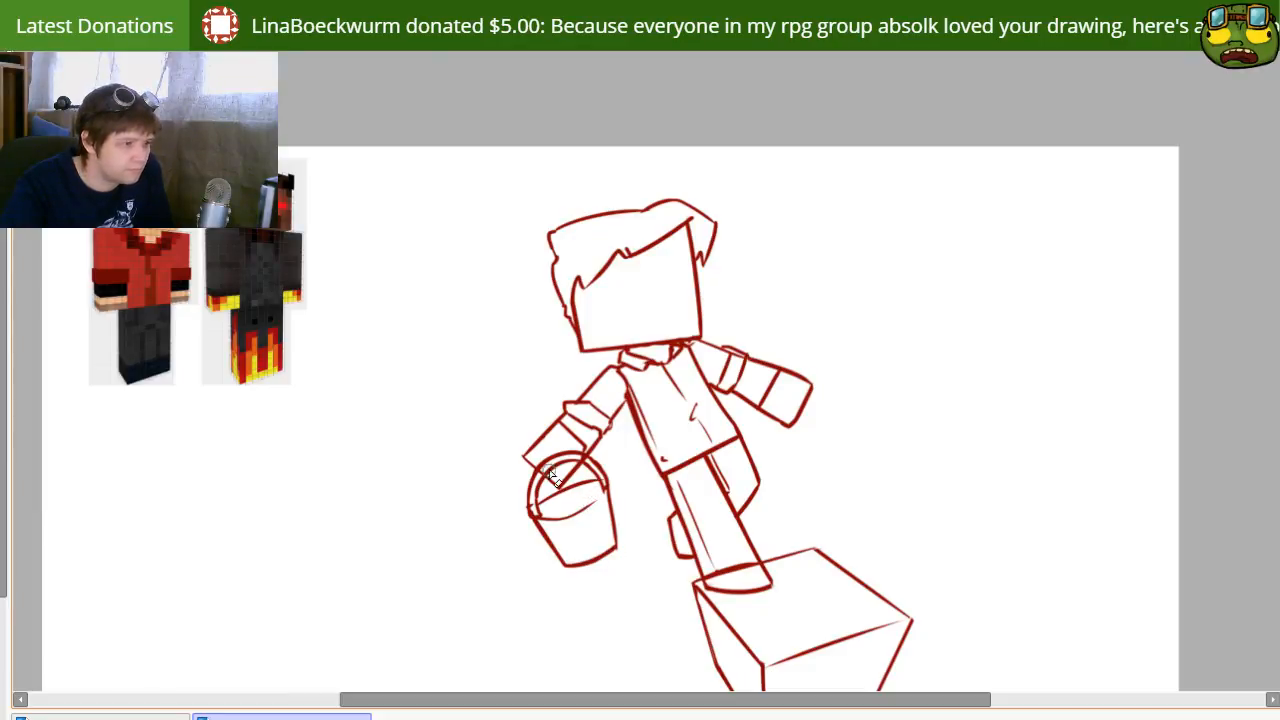
key(bracketleft)
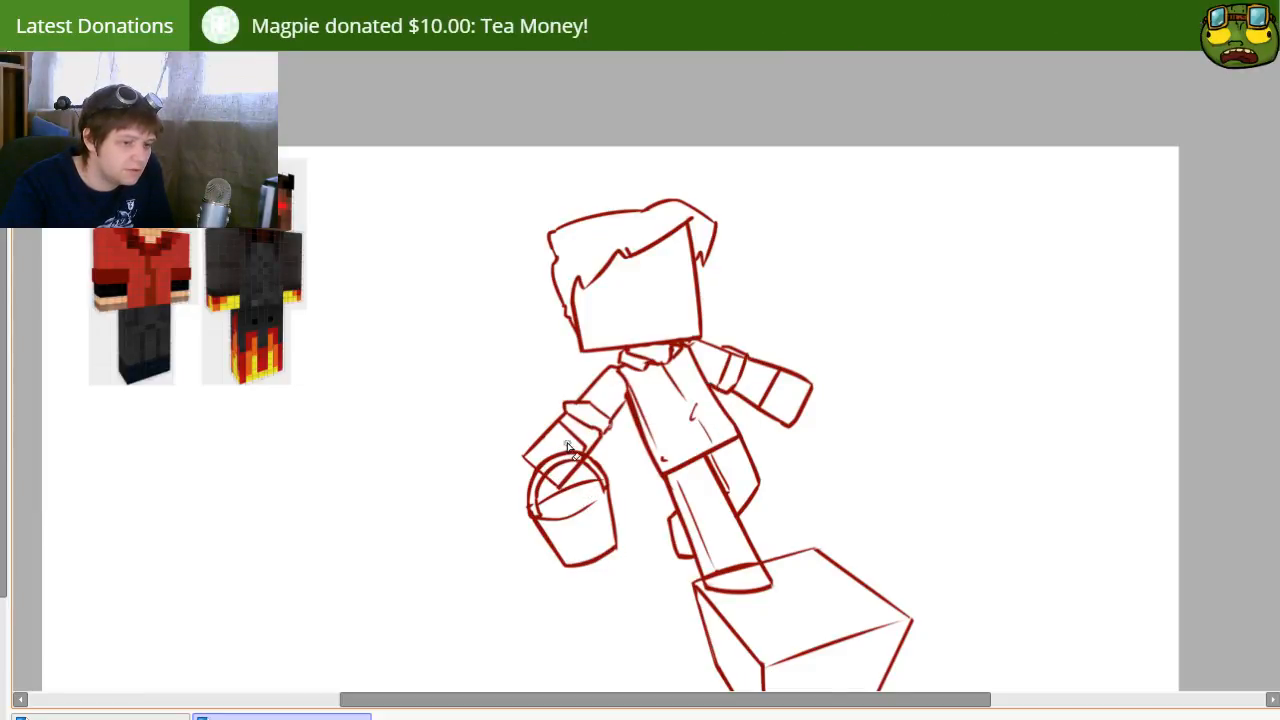
drag(567, 446, 566, 470)
key(n)
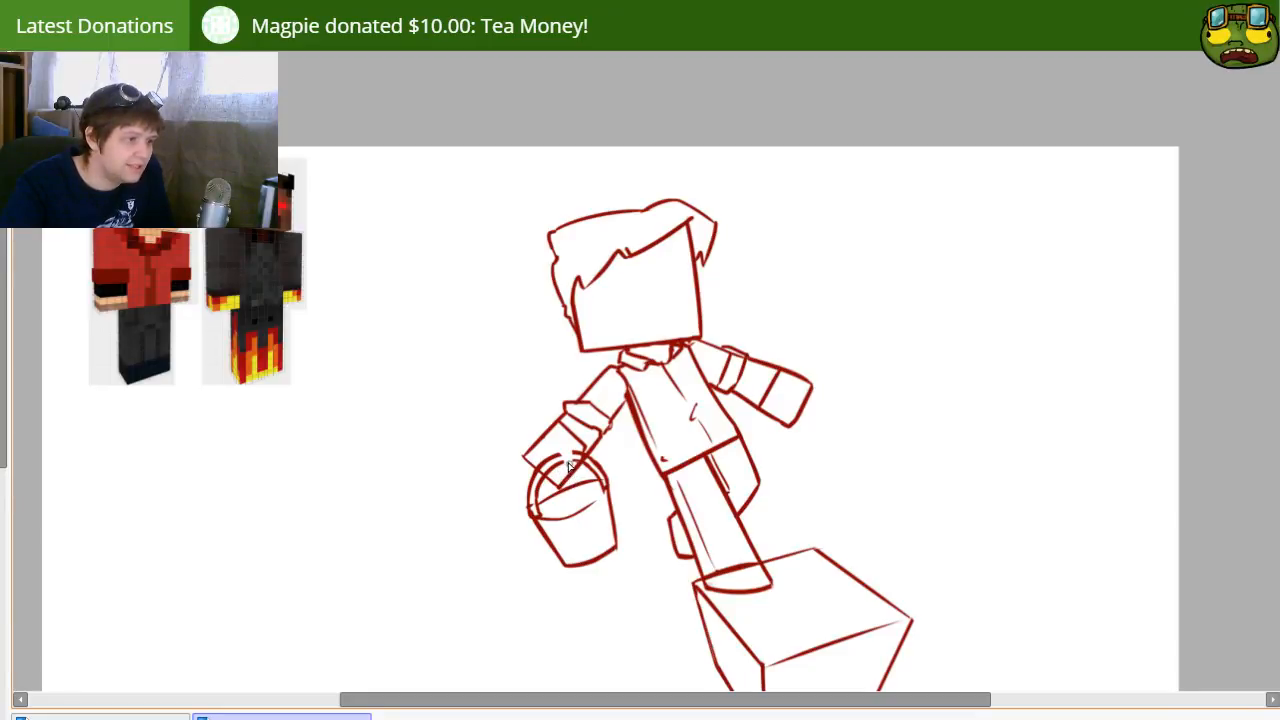
key(e)
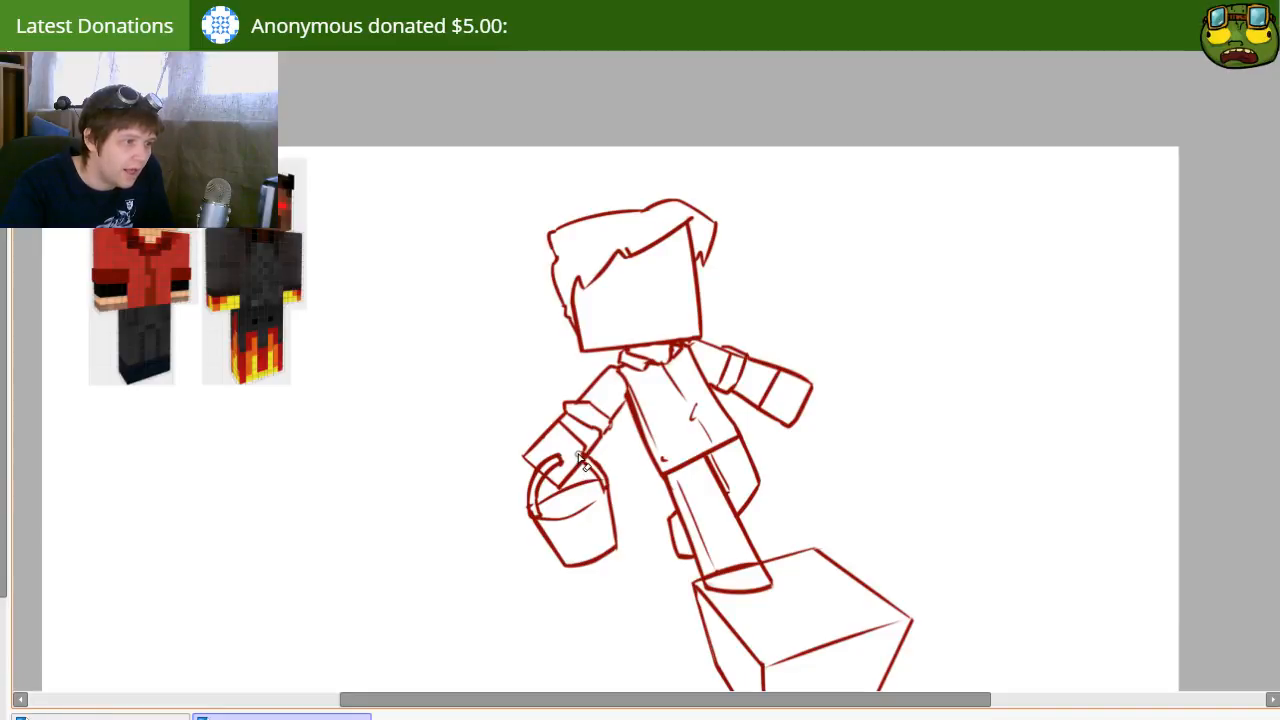
key(n)
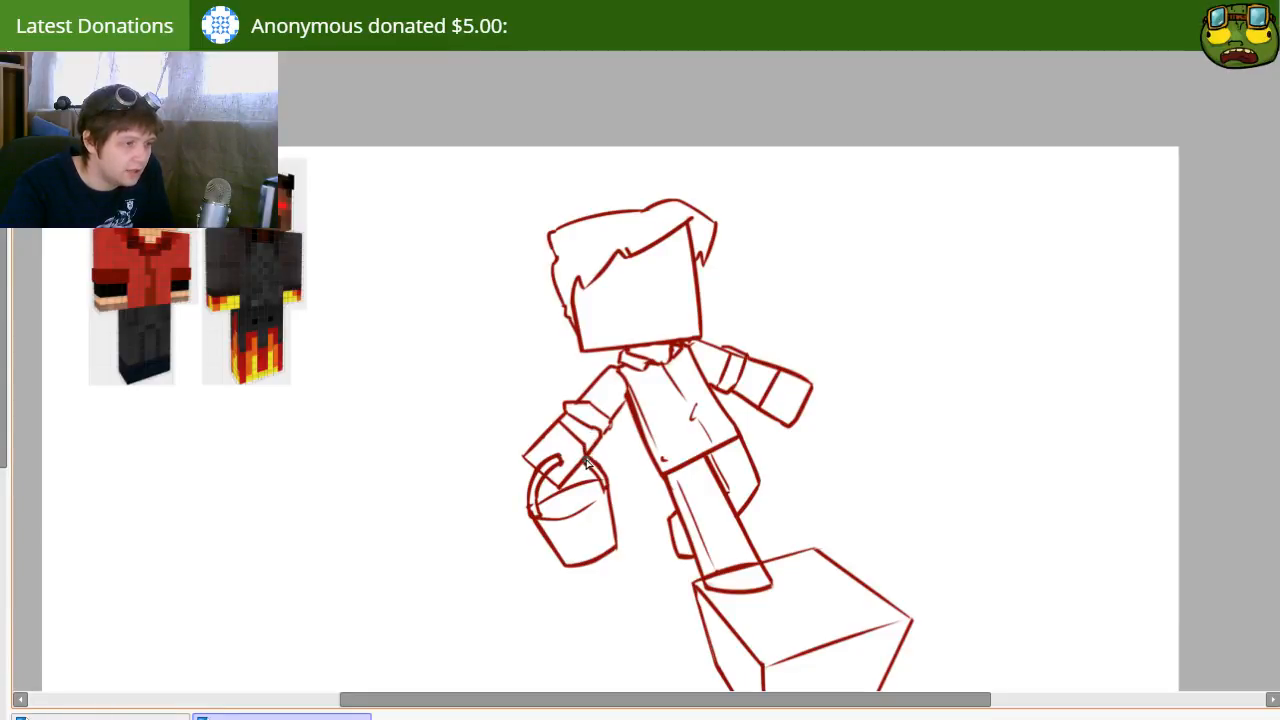
key(e)
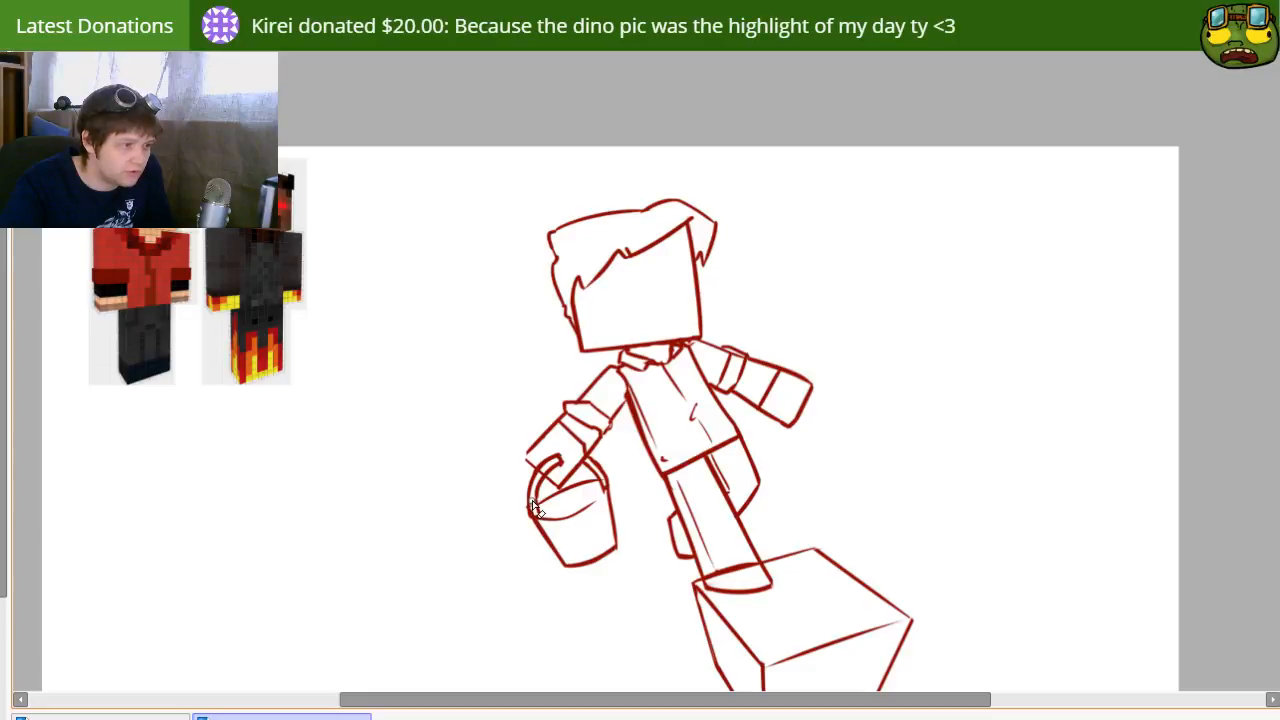
key(n)
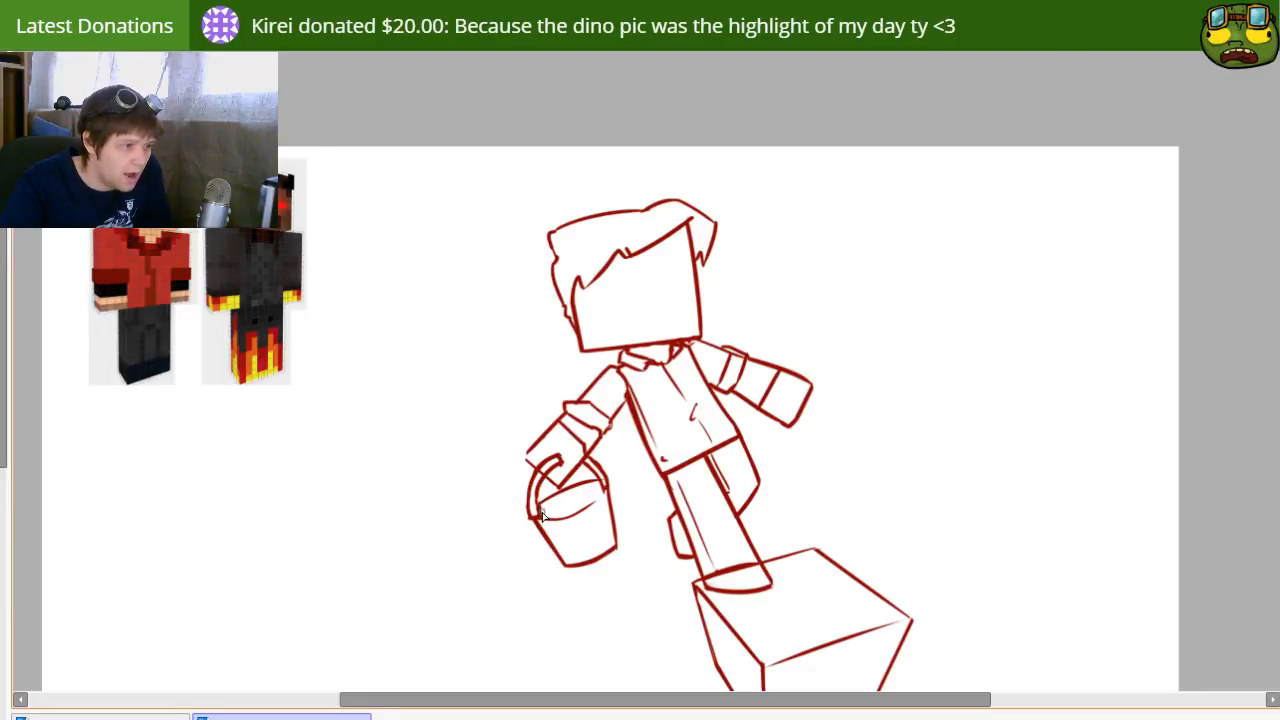
drag(540, 514, 551, 472)
key(e)
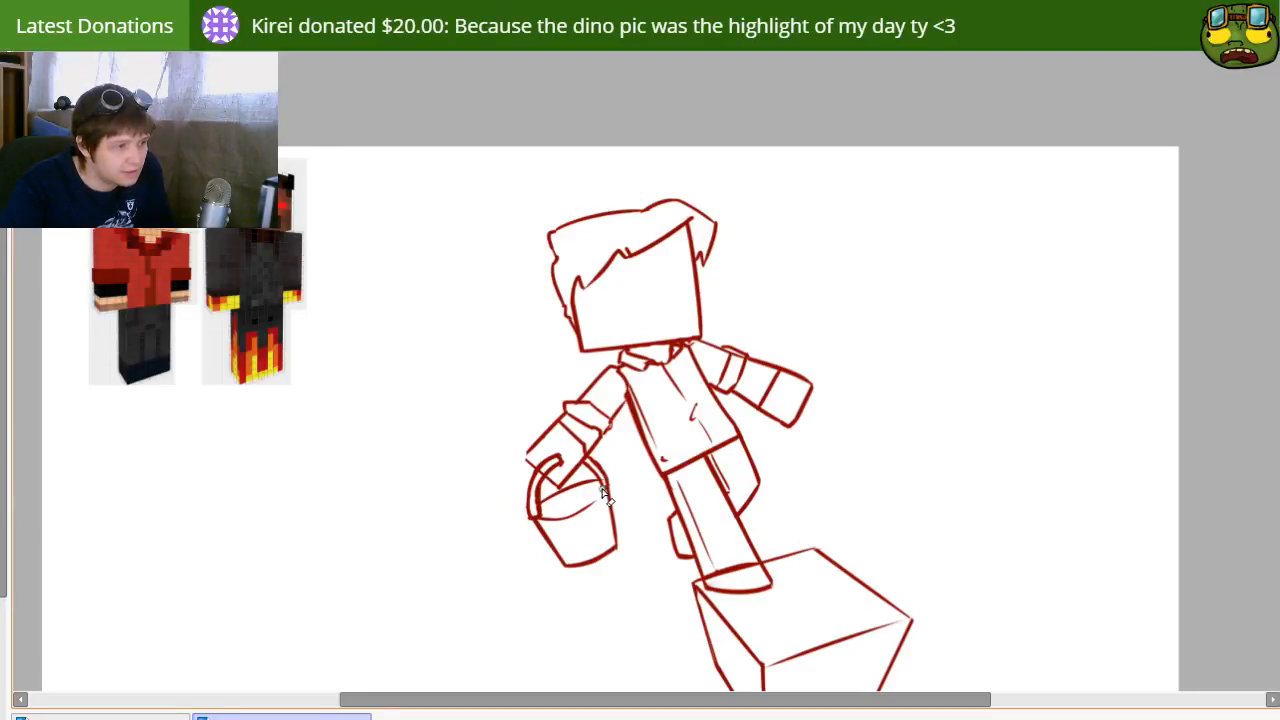
key(n)
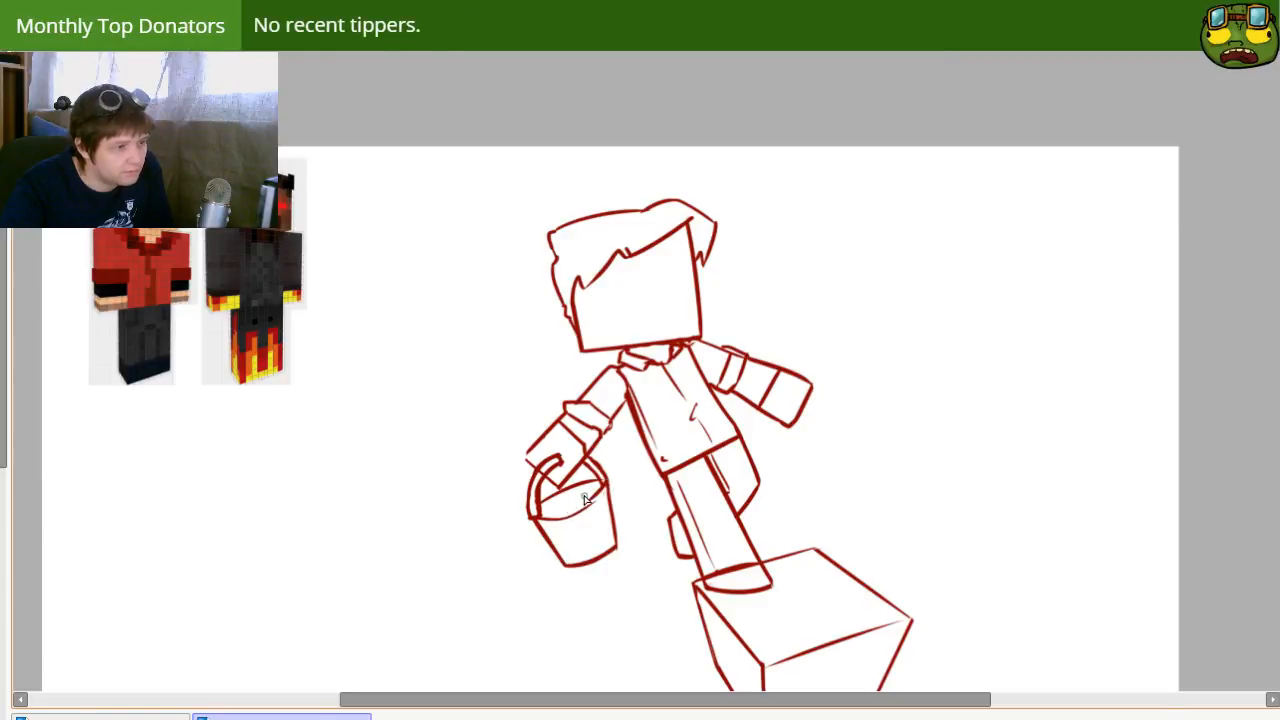
Step: Draw a jagged liquid spill over the bucket's front rim and a small square drop near its base
mouse_move(553, 541)
mouse_down()
mouse_move(534, 466)
mouse_move(591, 520)
mouse_move(562, 500)
mouse_up()
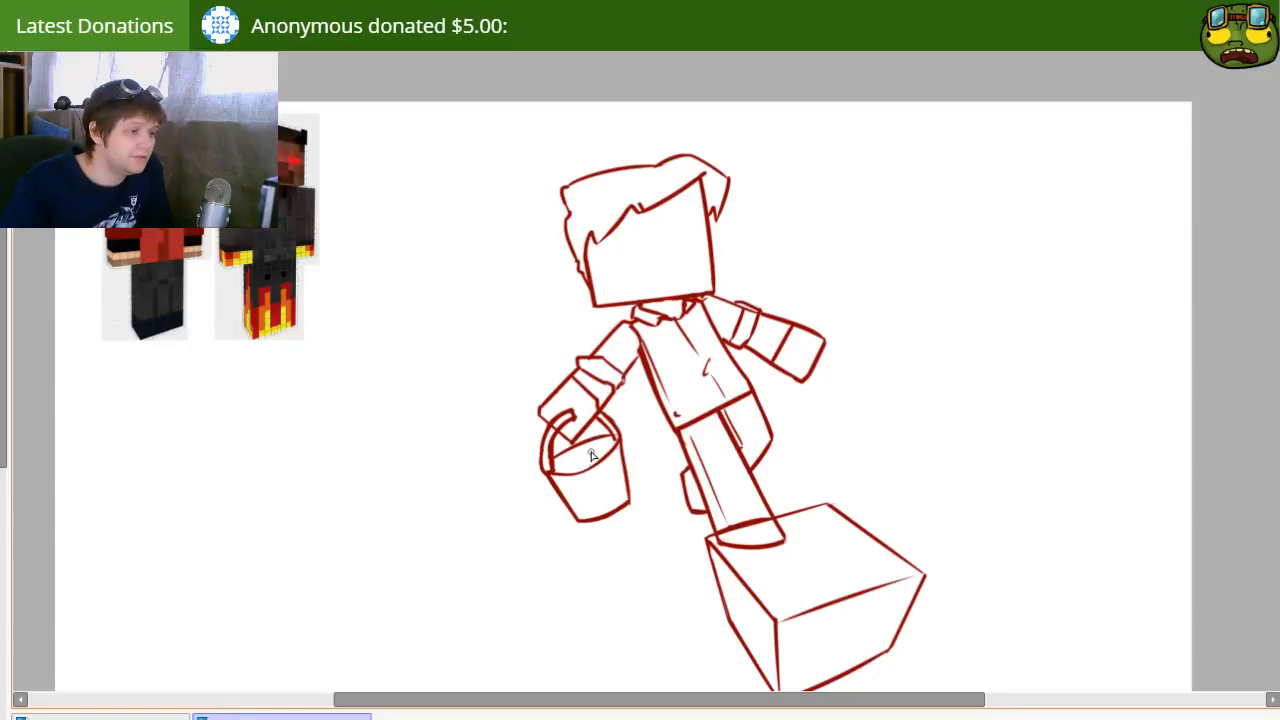
key(e)
key(bracketright)
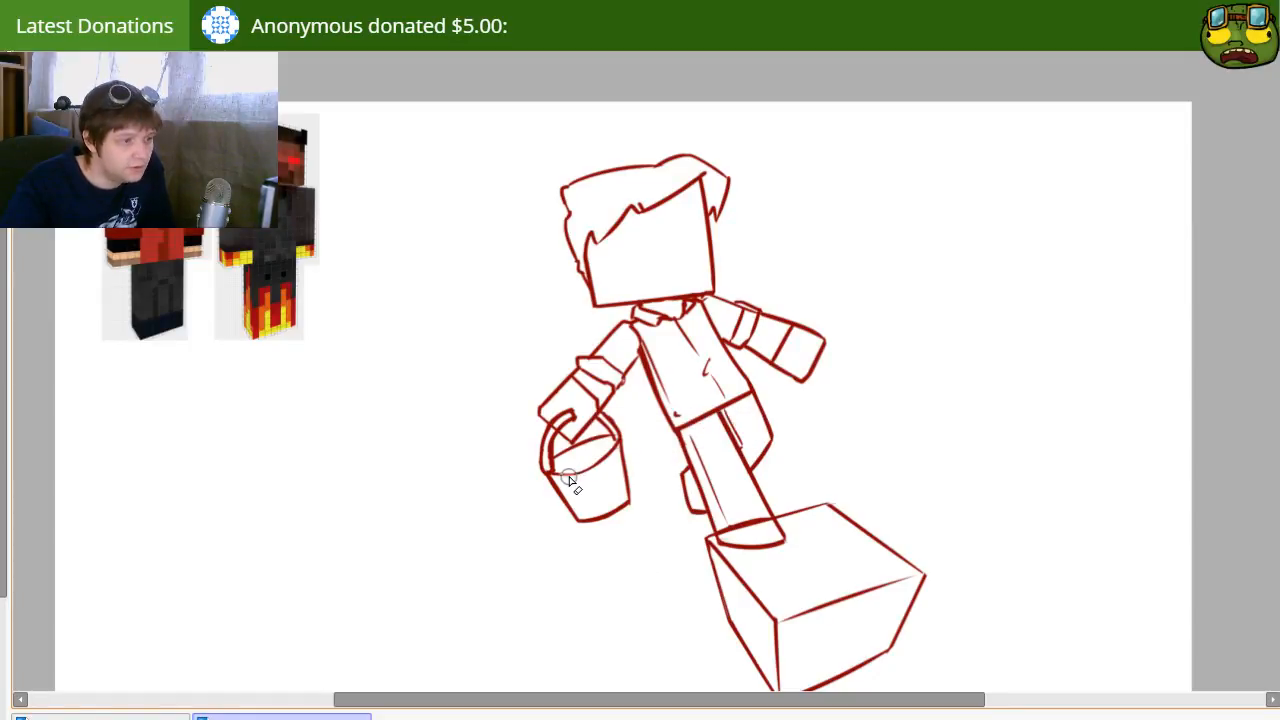
drag(566, 474, 600, 462)
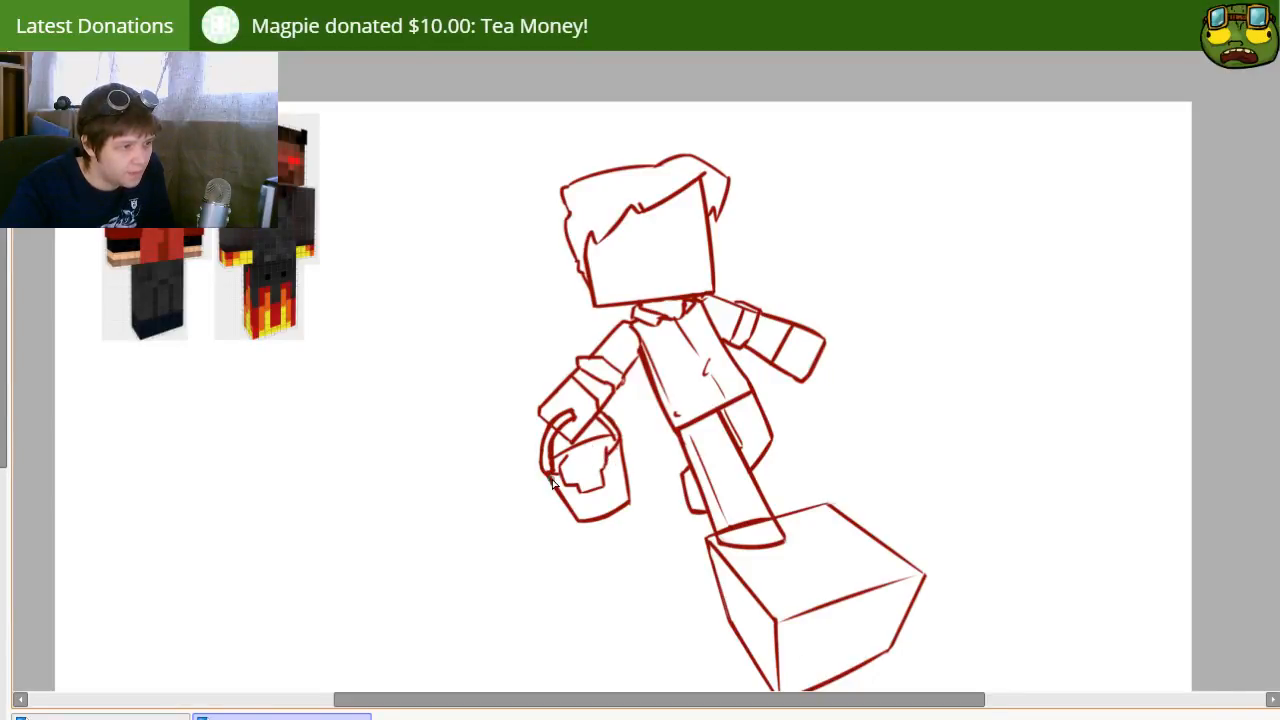
mouse_move(579, 504)
mouse_down()
mouse_move(593, 510)
mouse_move(582, 515)
mouse_up()
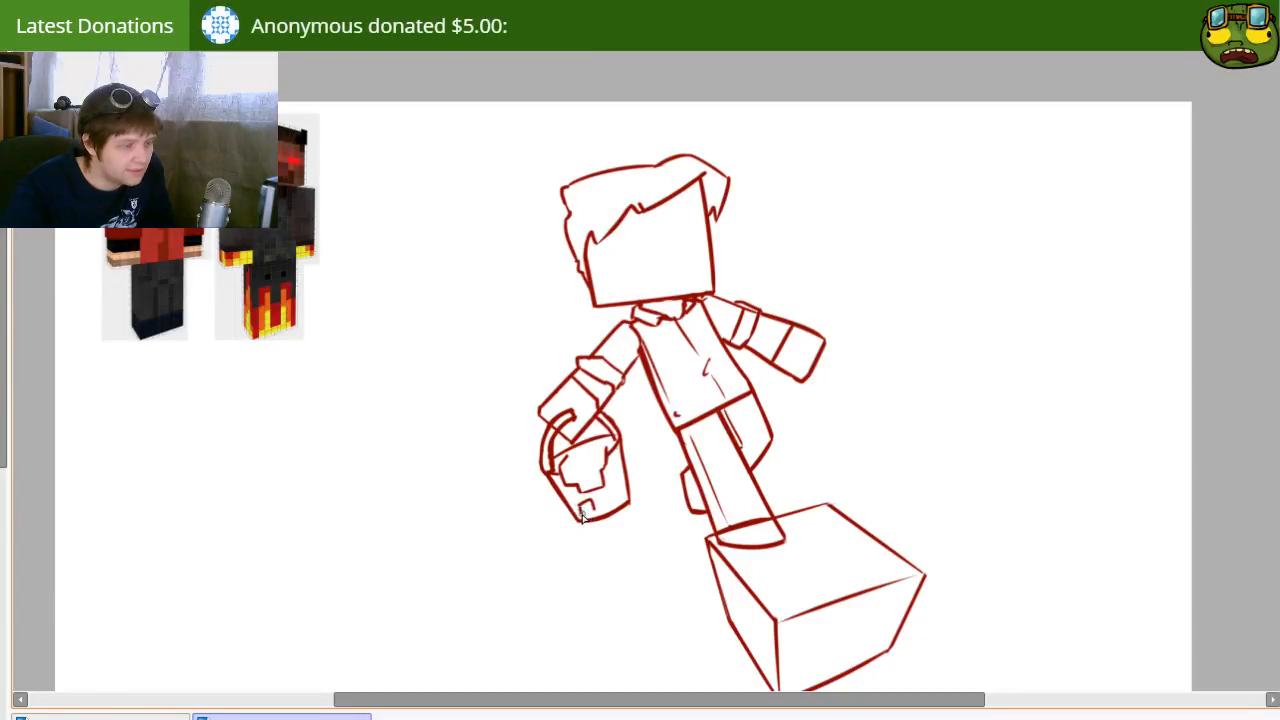
key(ctrl+z)
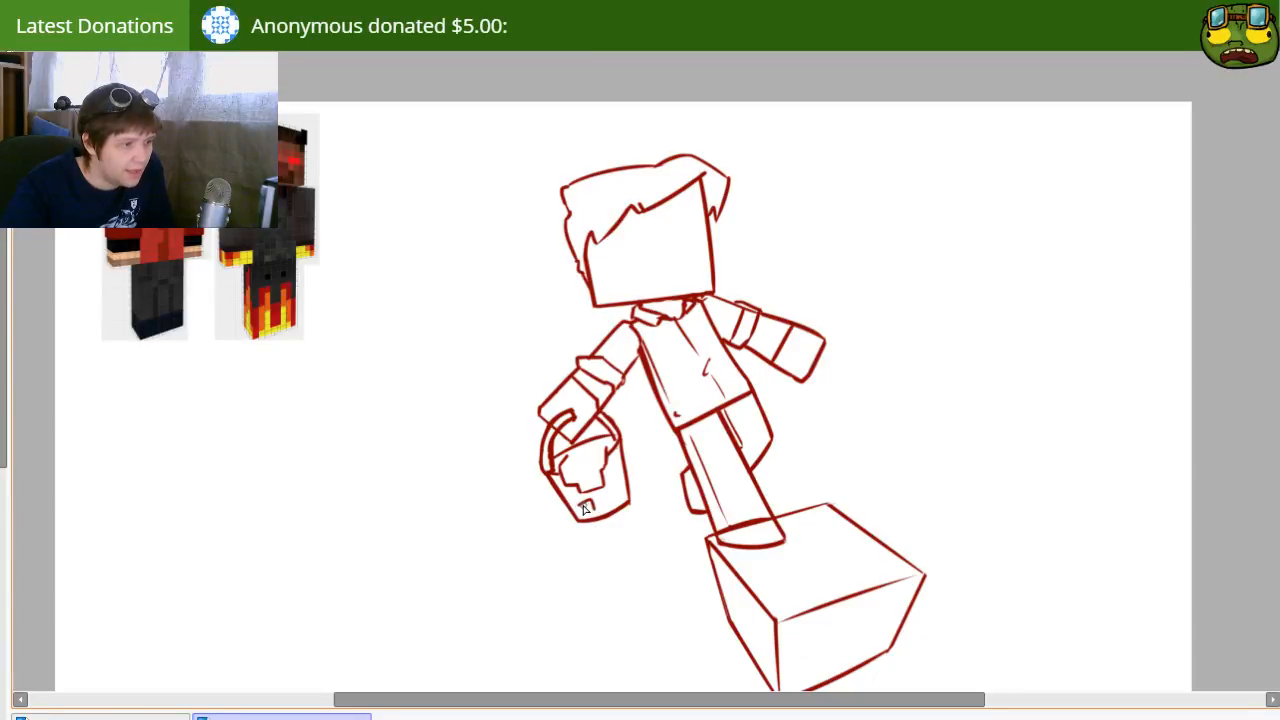
Step: Draw a small lobed splash blob just outside the bucket's lower edge, redoing its outline until the shape closes
mouse_move(530, 494)
mouse_down()
mouse_move(546, 505)
mouse_move(540, 518)
mouse_up()
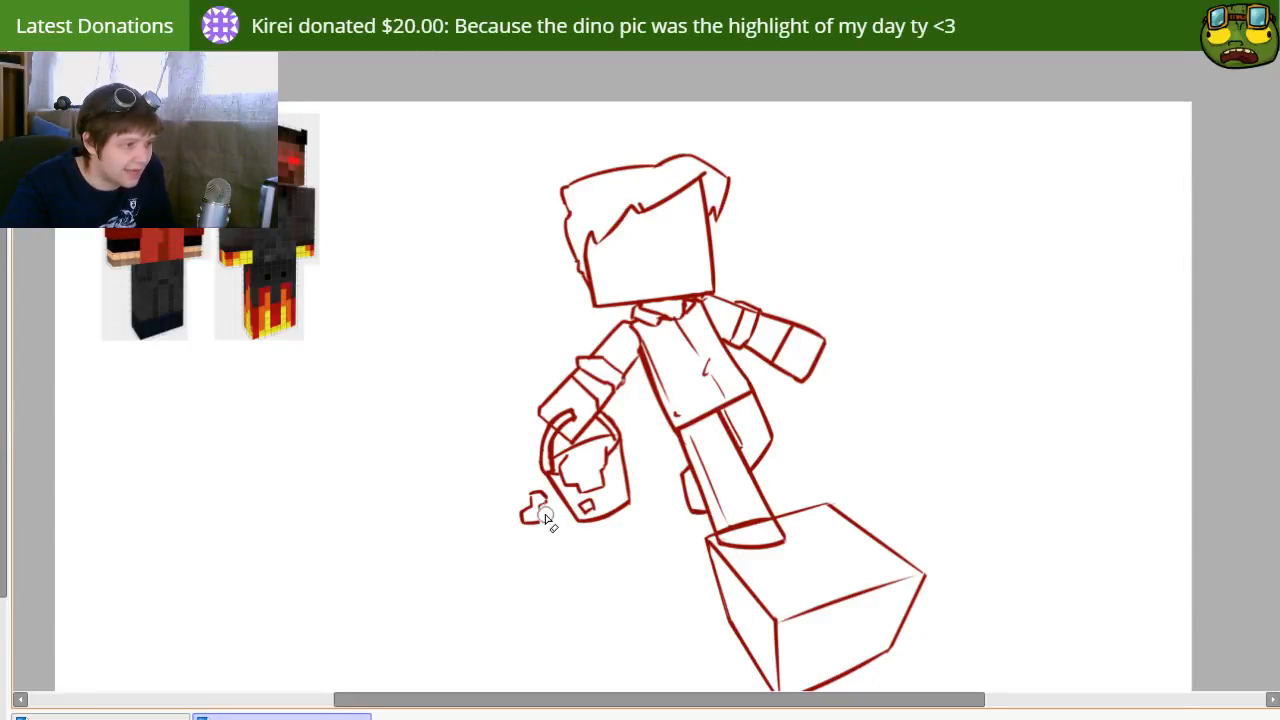
key(ctrl+z)
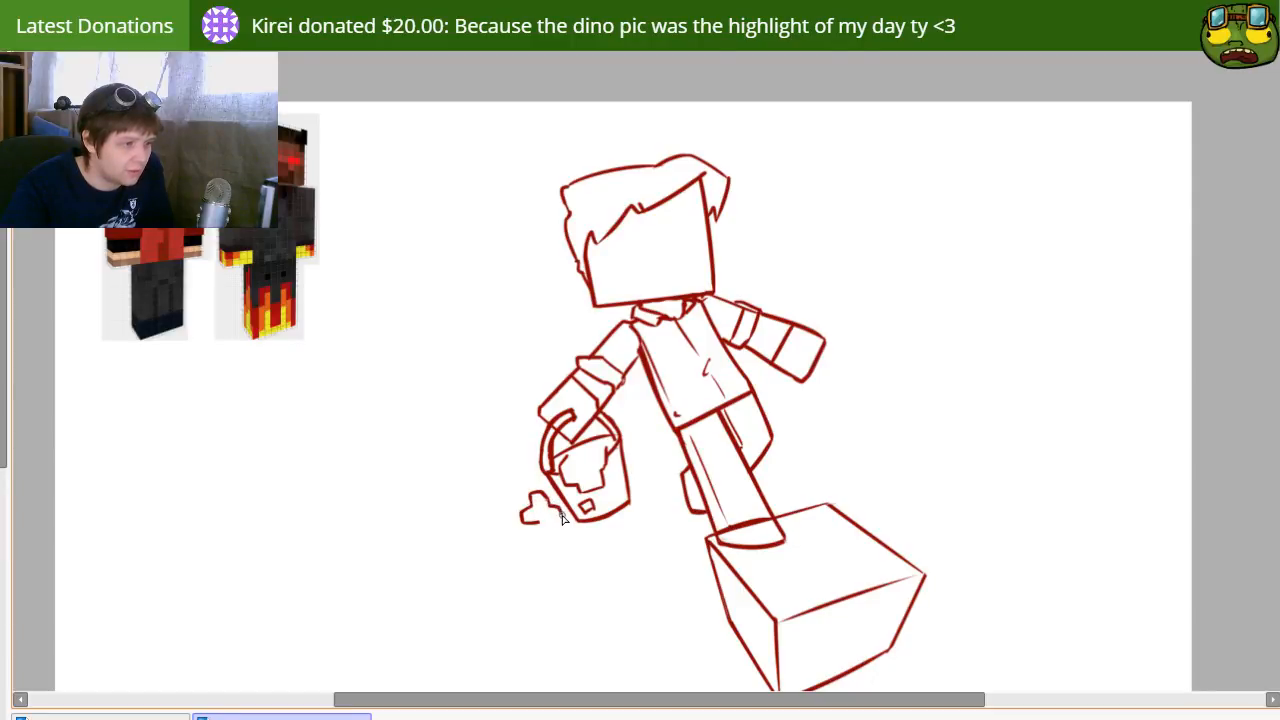
drag(539, 524, 557, 523)
key(e)
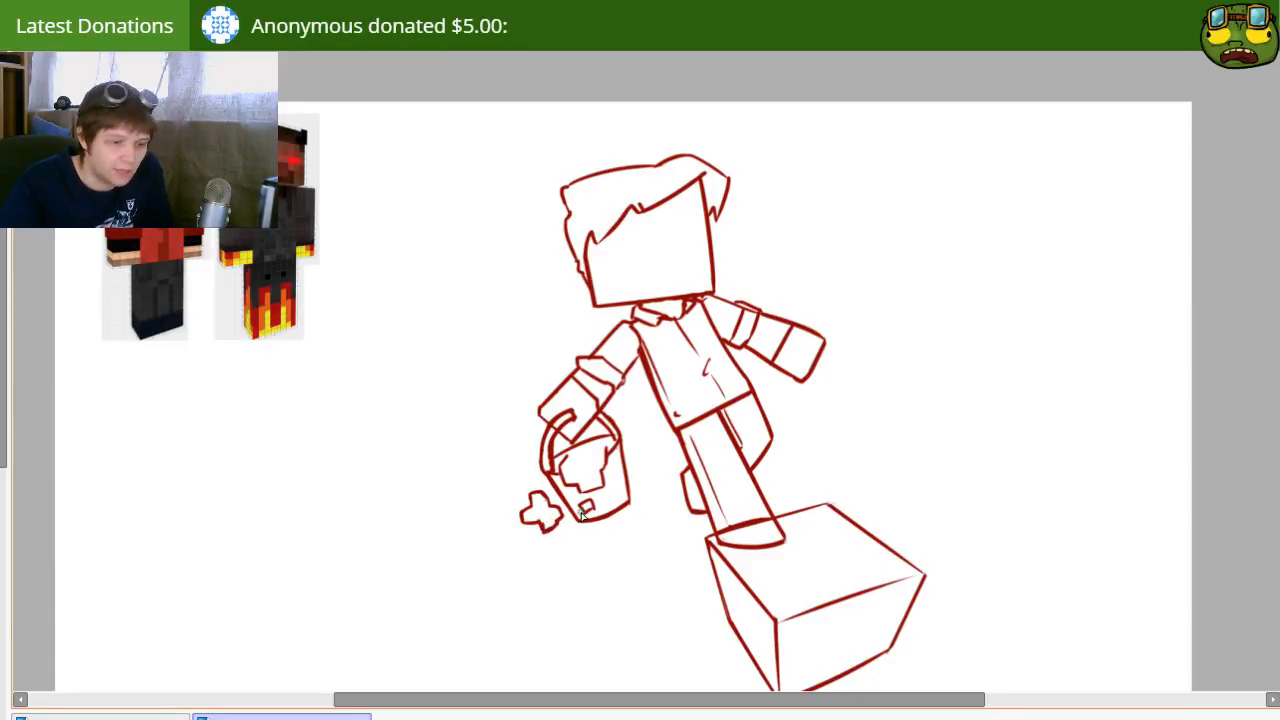
Step: Reduce the brush size and add a second line along the back of the bucket's rim
key(e)
key([)
key([)
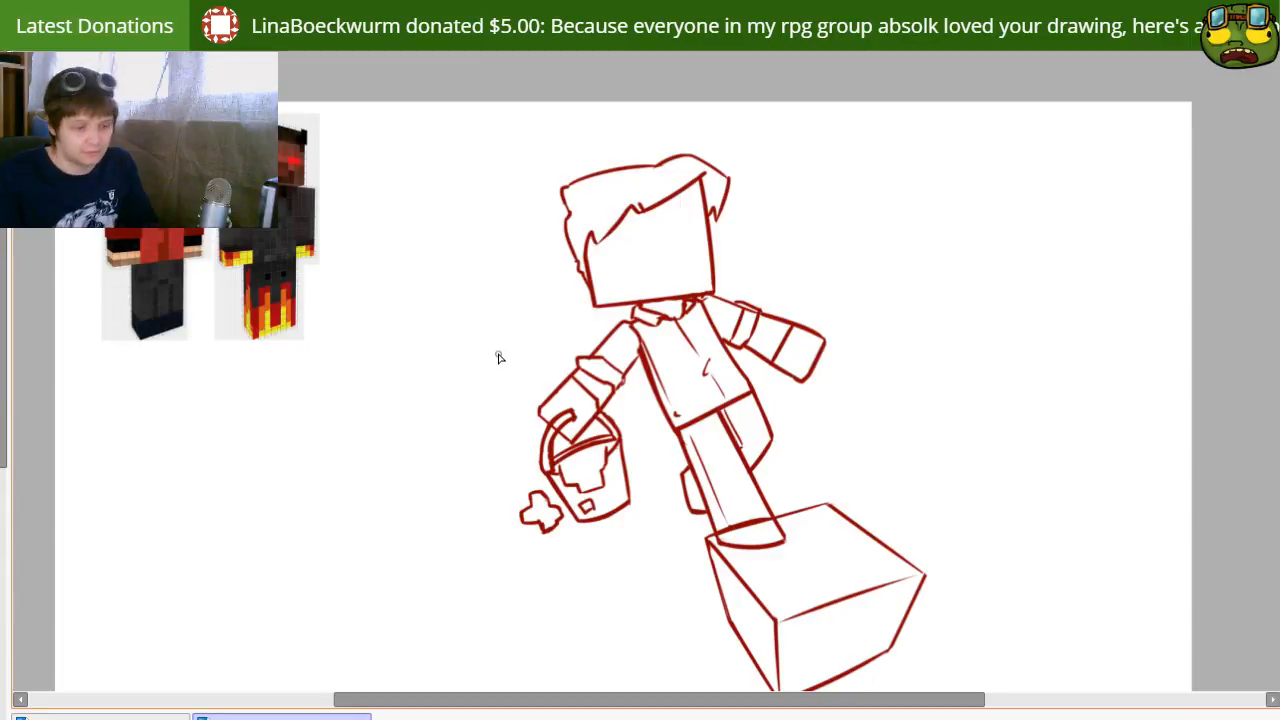
Step: Clean up the lines at the sleeve cuff of the outstretched empty arm with a smaller eraser
mouse_move(660, 575)
mouse_down()
mouse_move(638, 556)
mouse_move(666, 549)
mouse_move(637, 557)
mouse_move(629, 586)
mouse_up()
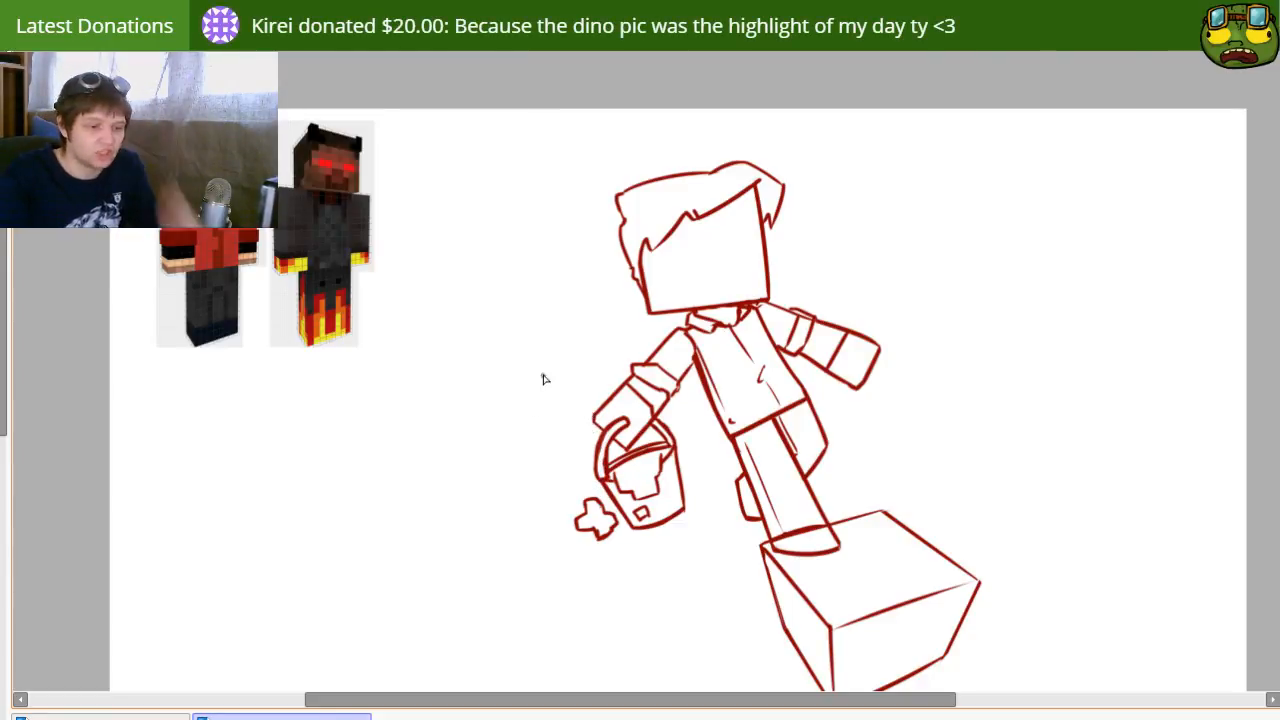
mouse_move(742, 514)
mouse_down()
mouse_move(692, 488)
mouse_move(702, 518)
mouse_move(720, 523)
mouse_up()
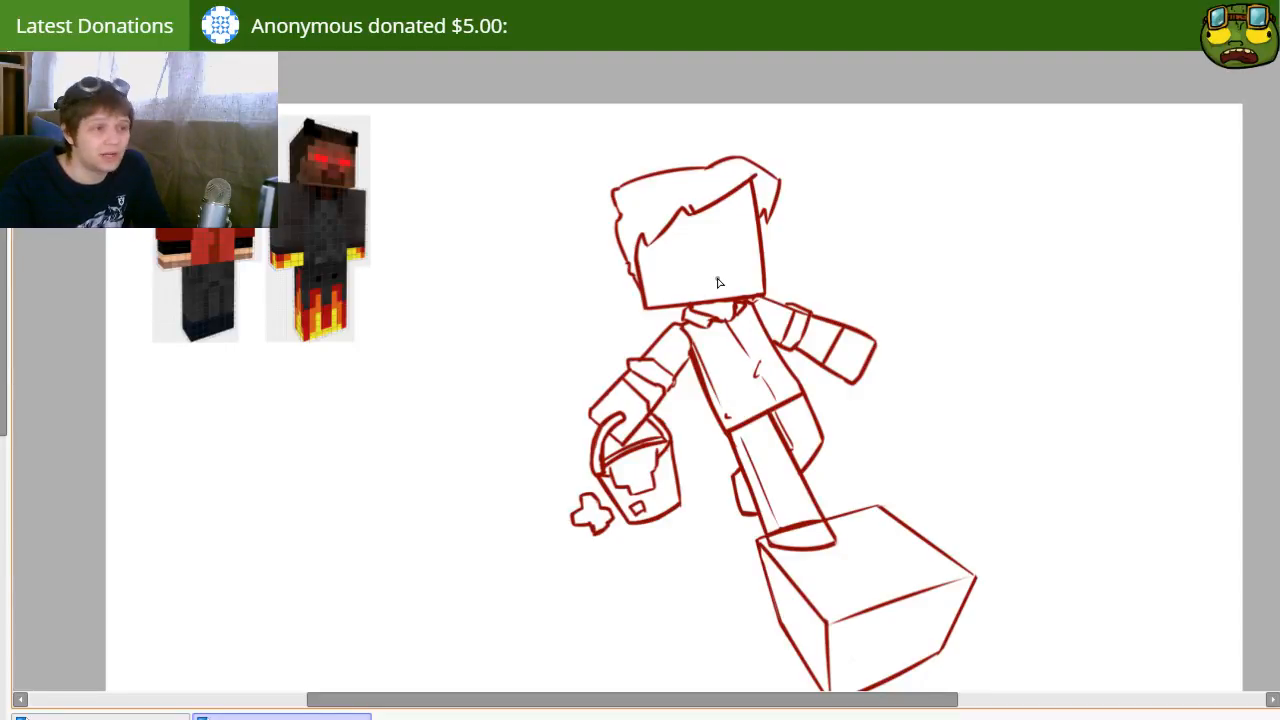
key(e)
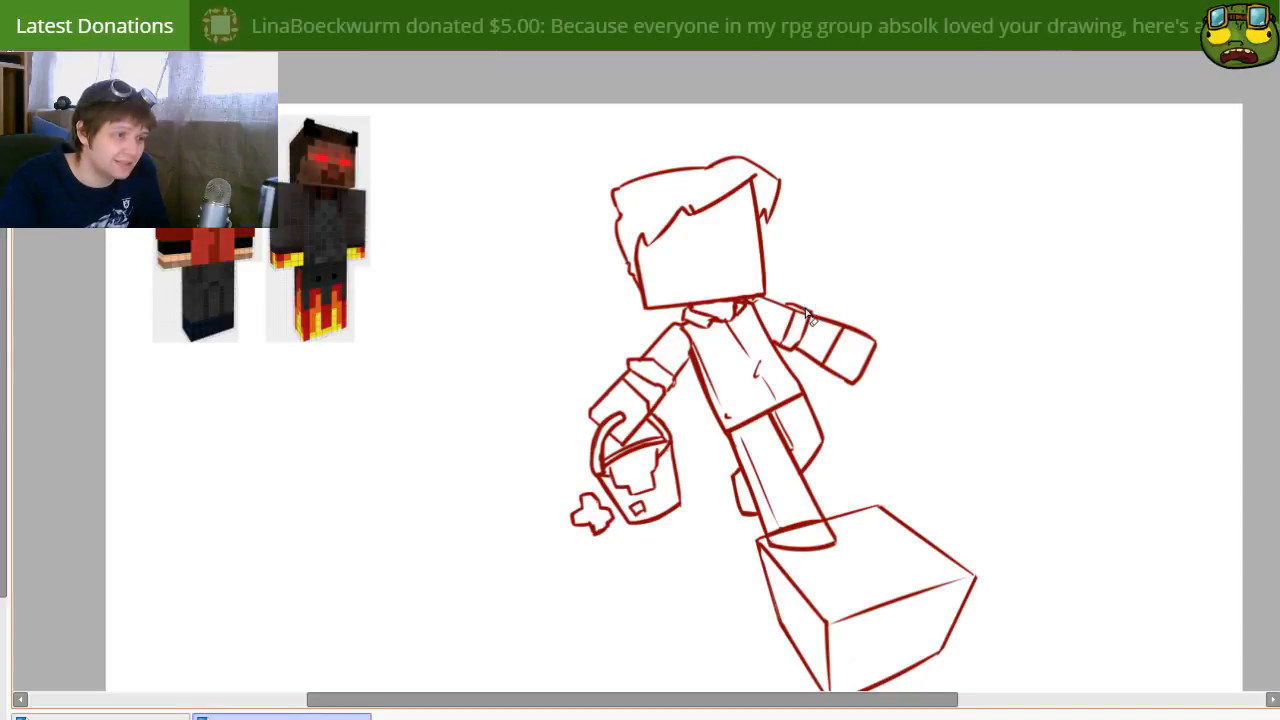
key(bracketleft)
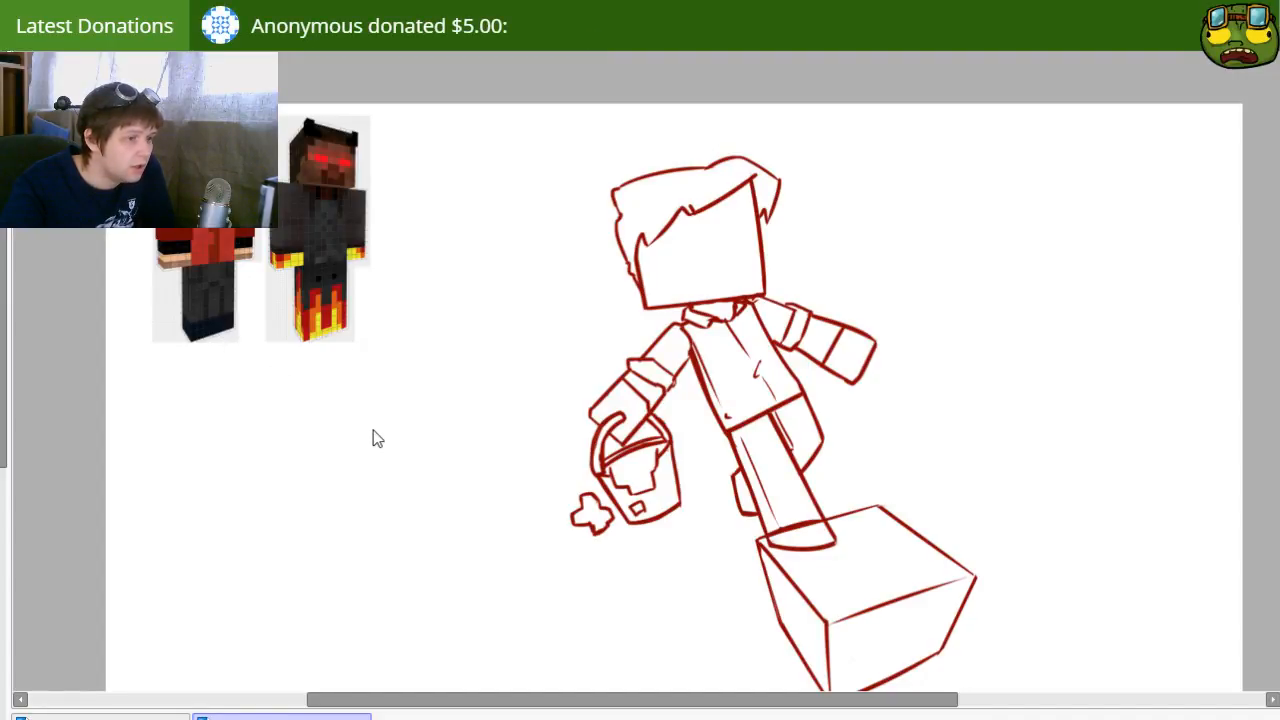
Step: Open two finished drawings of the blocky character trio for reference, examine them and close both
double_click(558, 192)
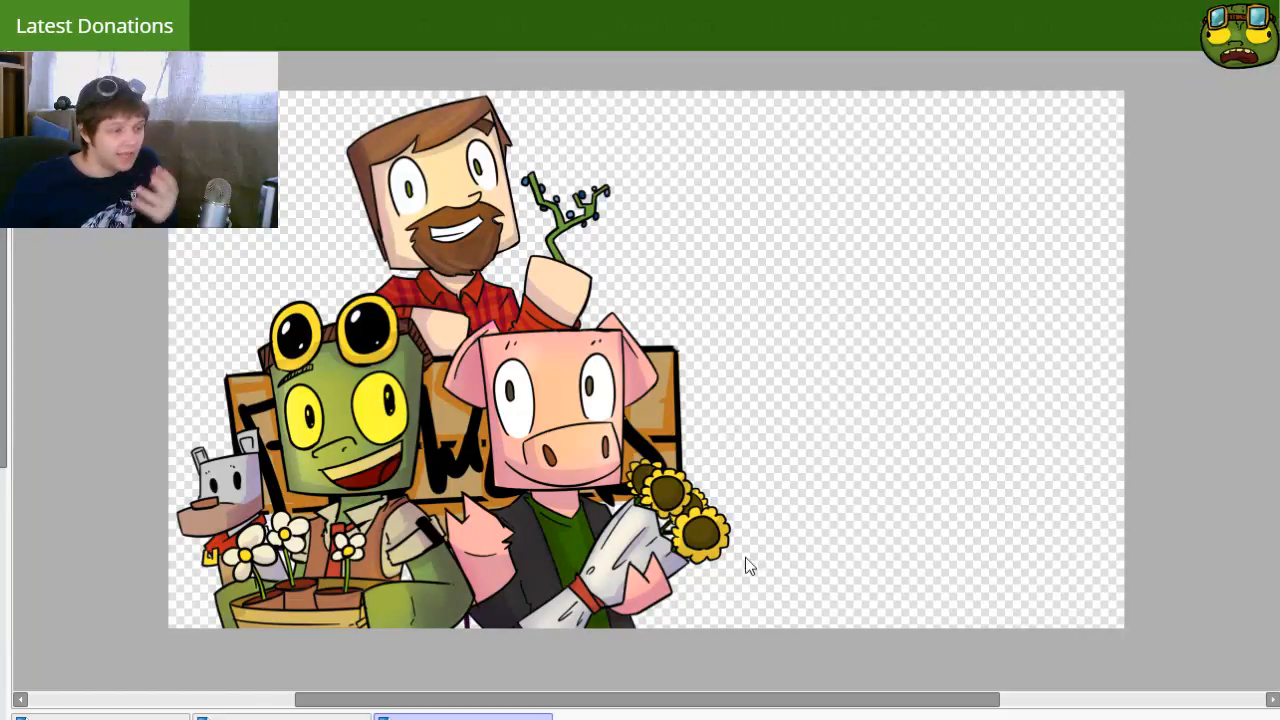
click(488, 713)
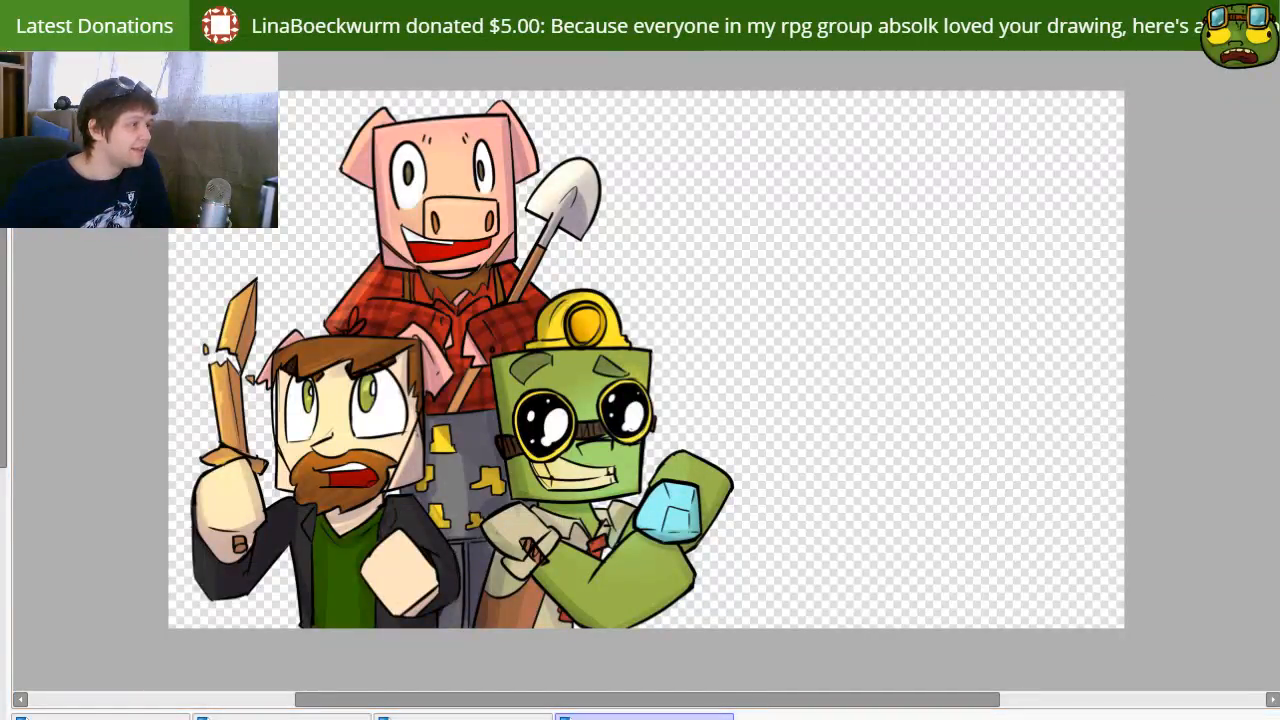
key(ctrl+w)
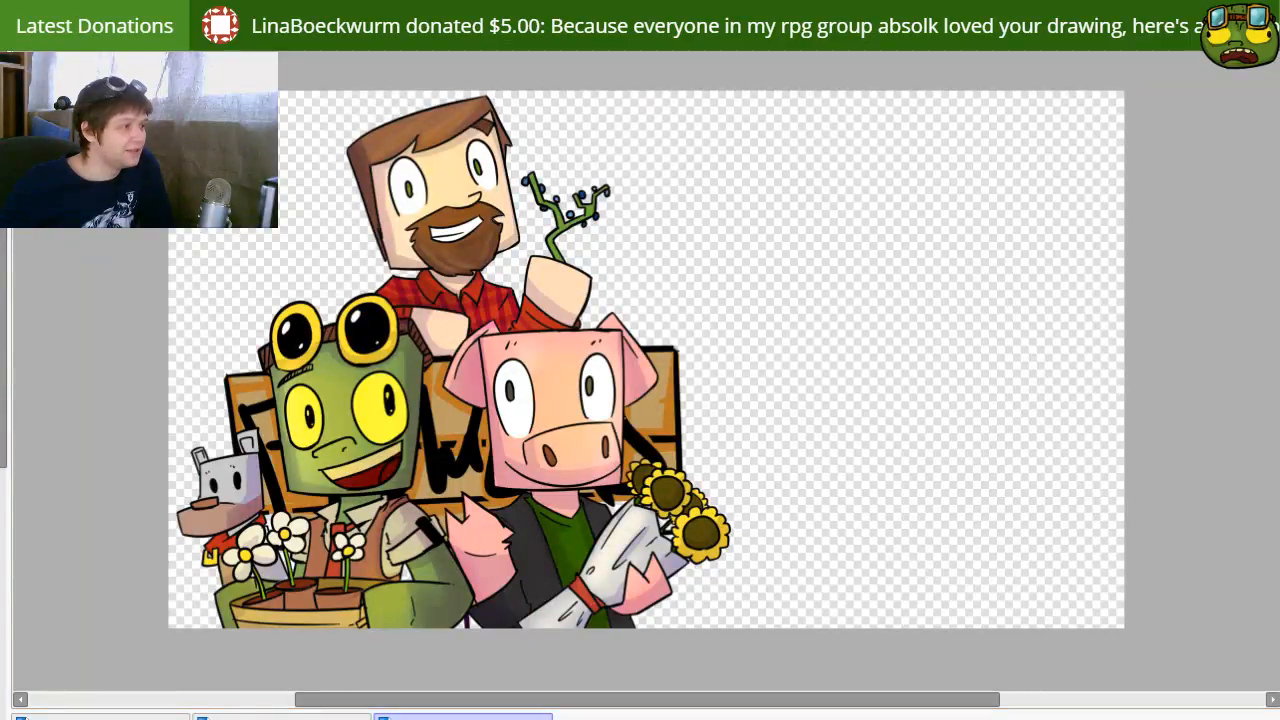
key(ctrl+w)
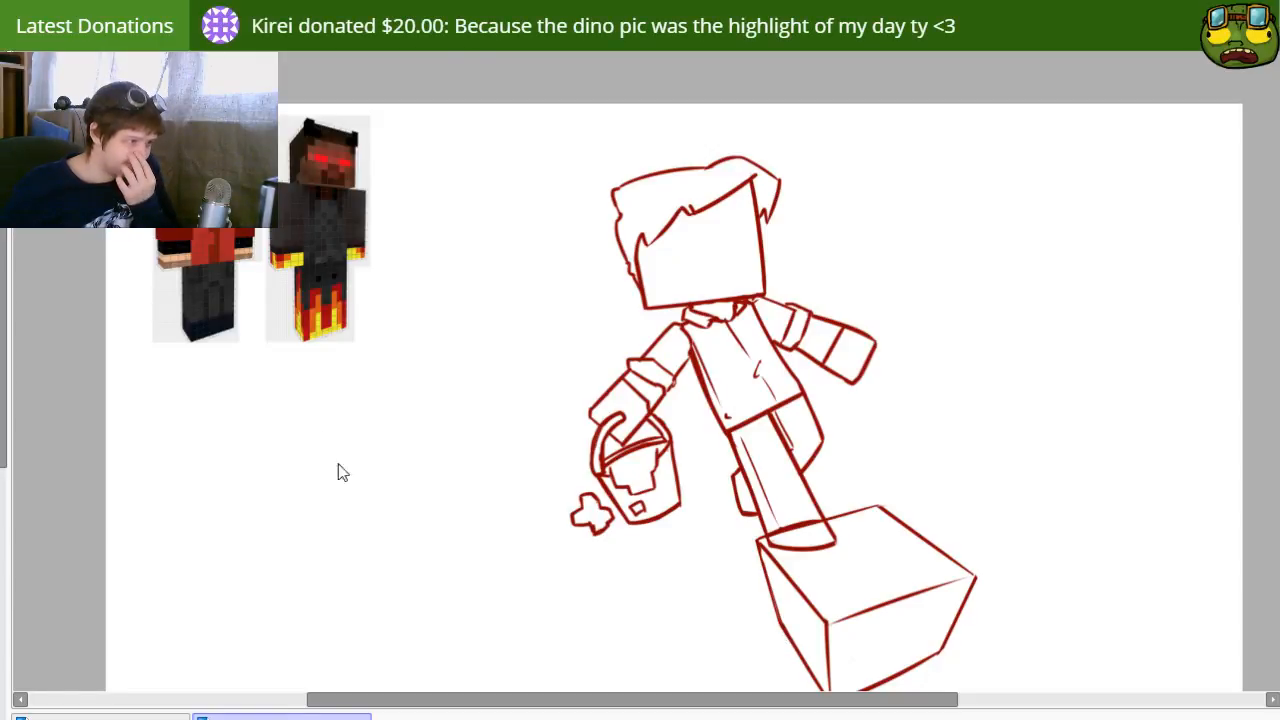
Step: Examine the characters in the Minecraft Hardcore Challenge pt.2 artwork and close the image
scroll(415, 470, up, 3)
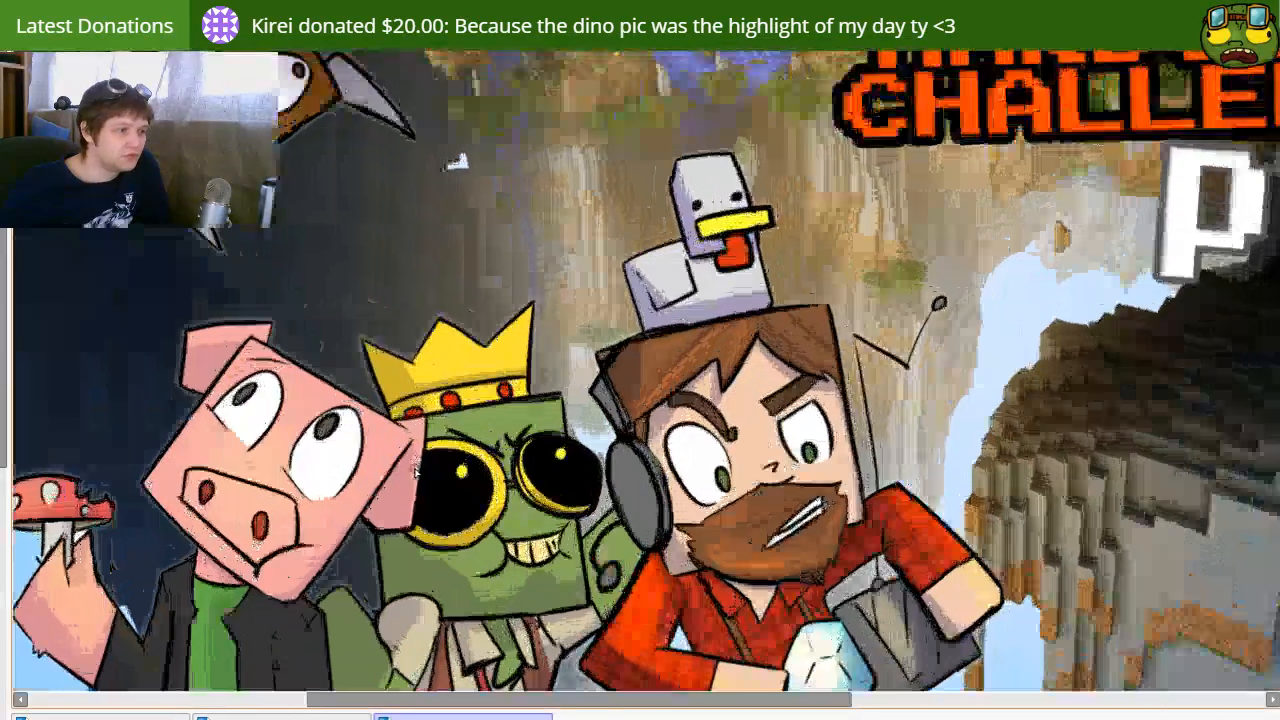
drag(415, 470, 548, 345)
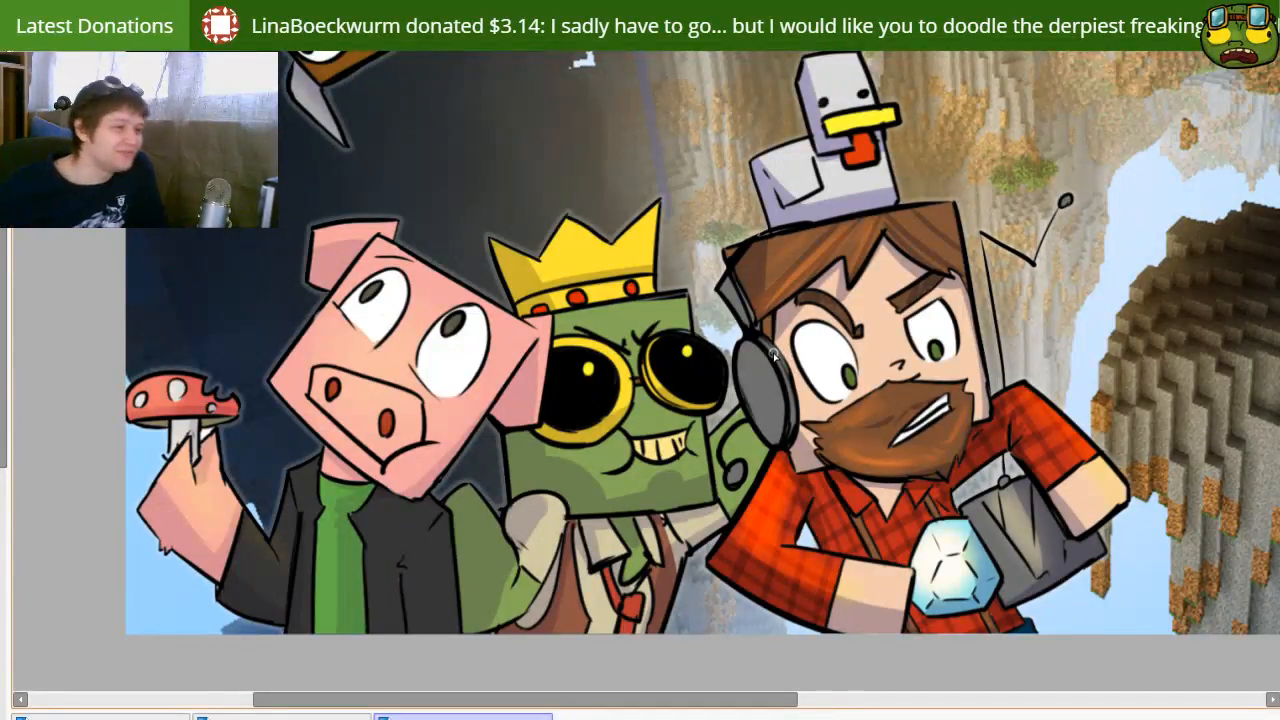
scroll(788, 350, down, 3)
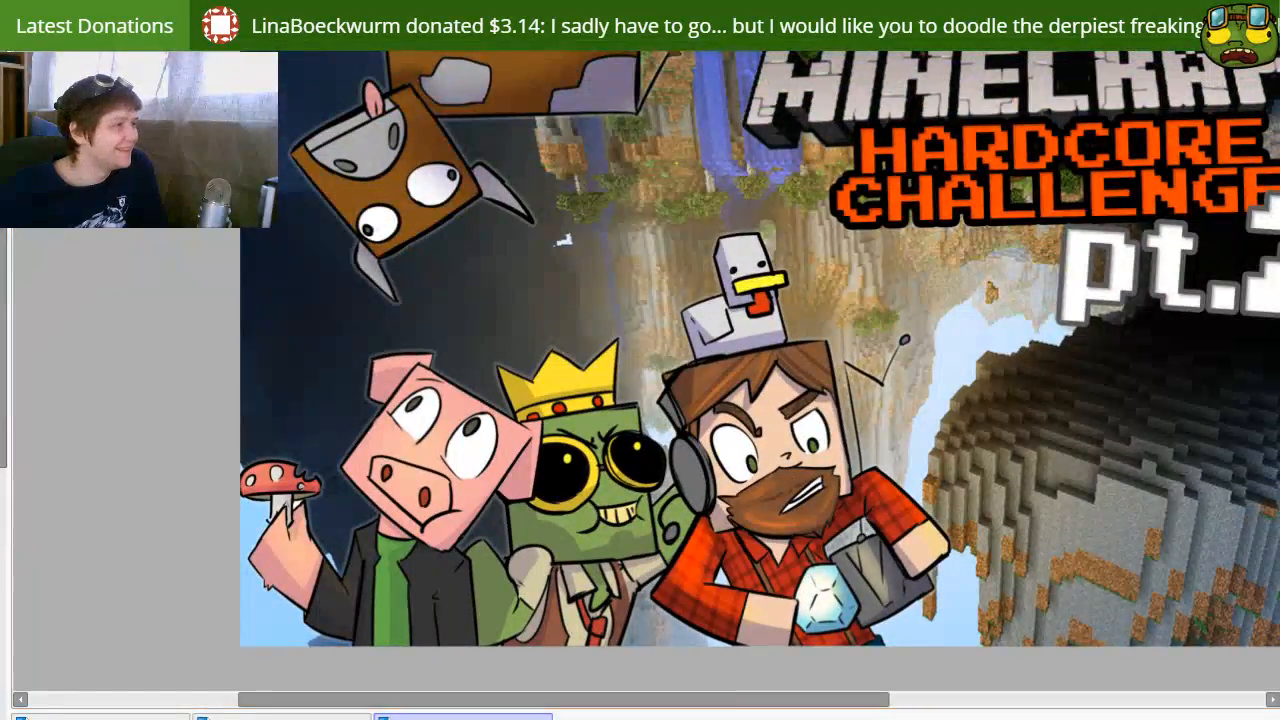
key(ctrl+w)
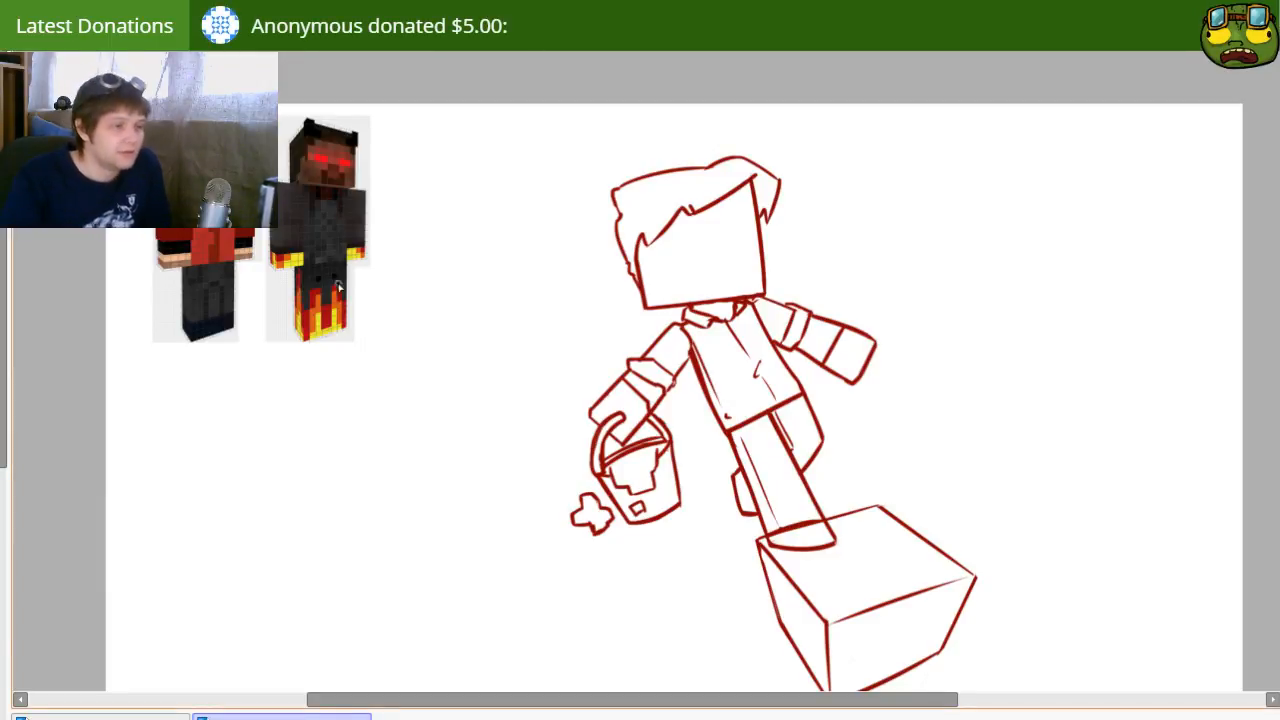
Step: Move the character and bucket sketch slightly down so the front foot sits further onto the box
mouse_move(657, 398)
mouse_down()
mouse_move(670, 412)
mouse_move(659, 405)
mouse_up()
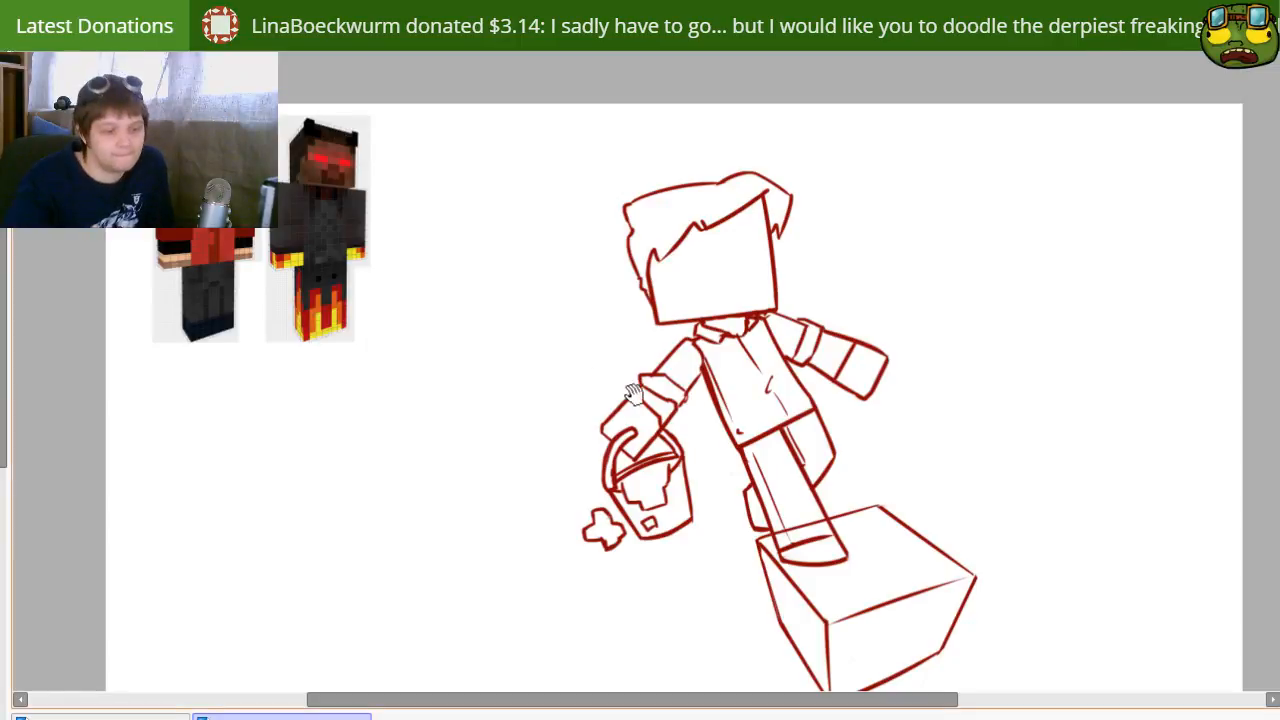
mouse_move(807, 514)
mouse_down()
mouse_move(689, 456)
mouse_move(736, 486)
mouse_up()
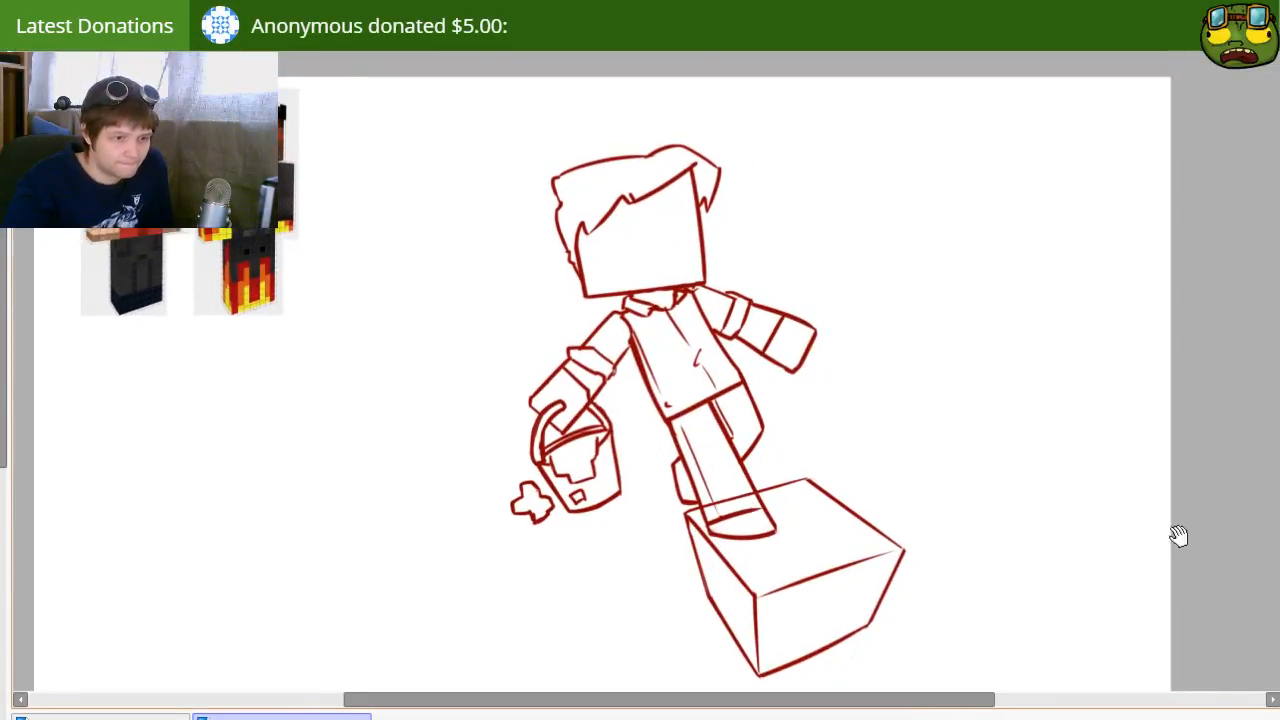
Step: Draw a guide circle over the character's head at head size and shift it into place with a transform
mouse_move(656, 291)
mouse_down()
mouse_move(670, 169)
mouse_move(604, 280)
mouse_move(624, 282)
mouse_up()
key(ctrl+z)
drag(637, 236, 640, 252)
key(ctrl+t)
drag(645, 320, 641, 299)
key(Return)
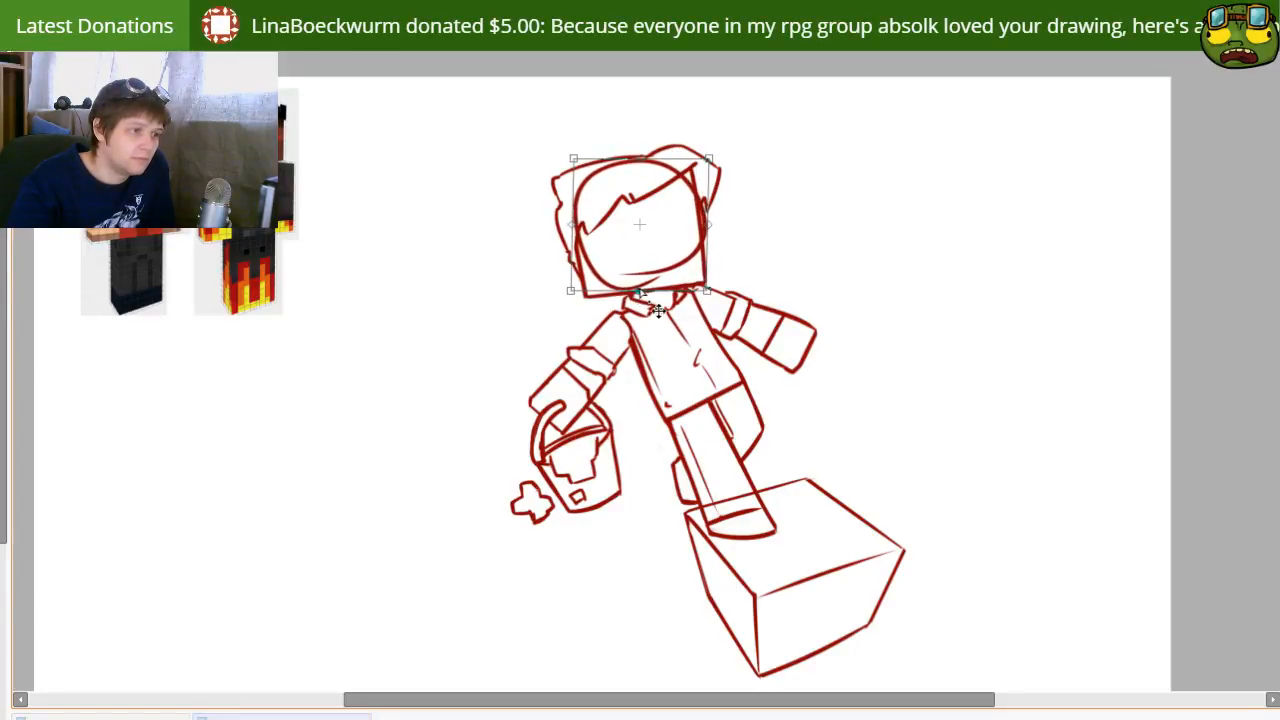
Step: Narrow and slightly rotate the guide circle to match the head, then move it to the empty area beside the character
mouse_move(705, 282)
mouse_down()
mouse_move(696, 292)
mouse_move(726, 275)
mouse_up()
key(ctrl+t)
drag(716, 216, 706, 231)
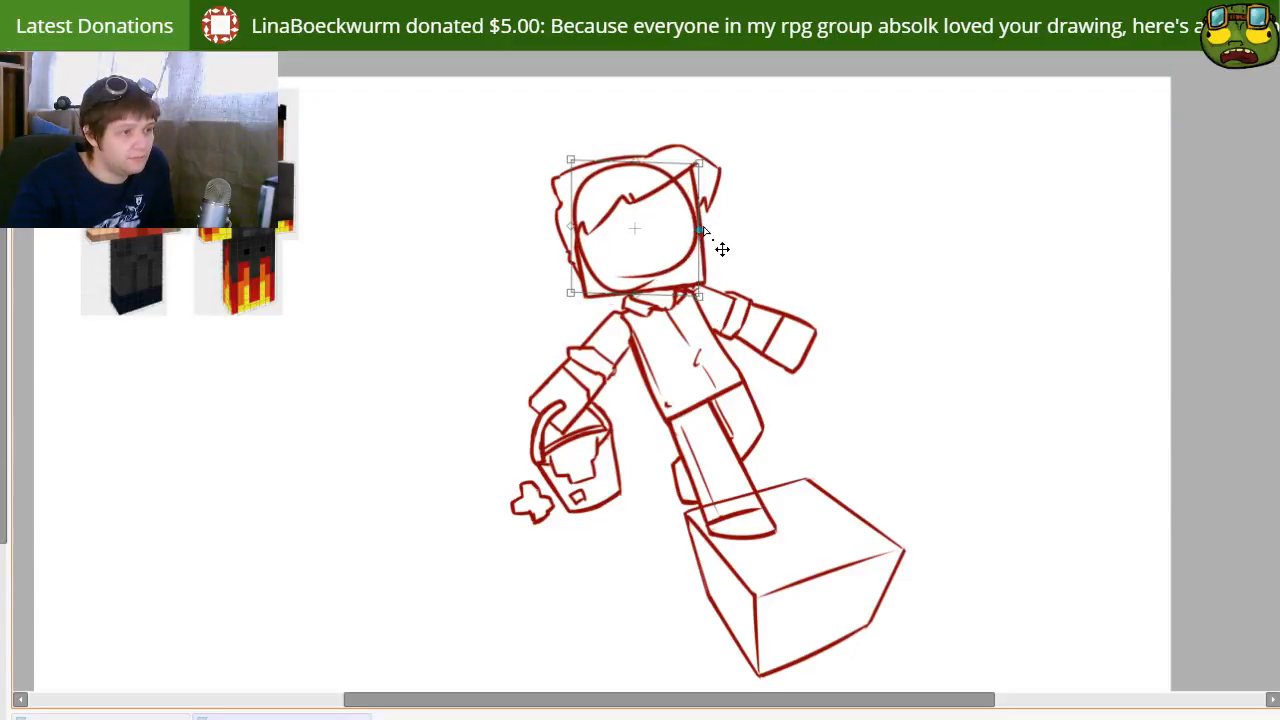
key(Return)
drag(687, 438, 928, 388)
drag(854, 331, 881, 235)
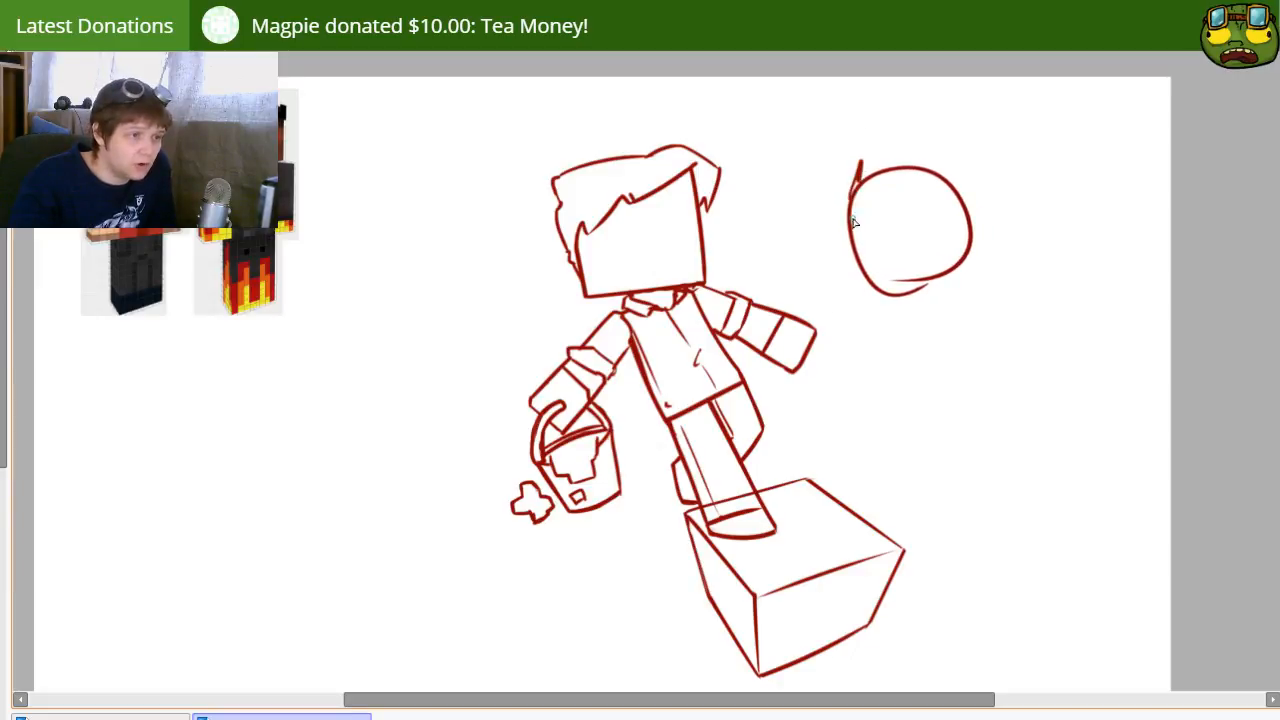
Step: Draw the left and bottom edges of a square head around the guide circle, undoing misplaced strokes
drag(863, 156, 836, 292)
key(ctrl+z)
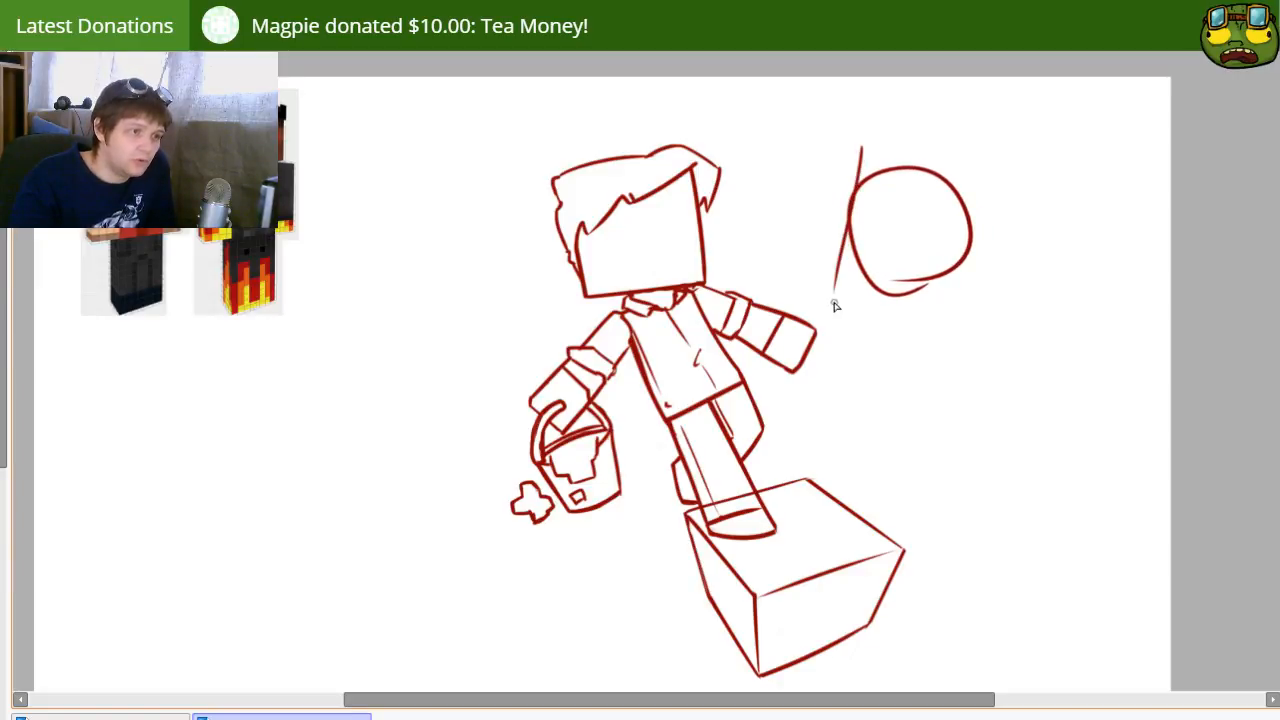
key(ctrl+z)
drag(863, 156, 842, 282)
key(ctrl+z)
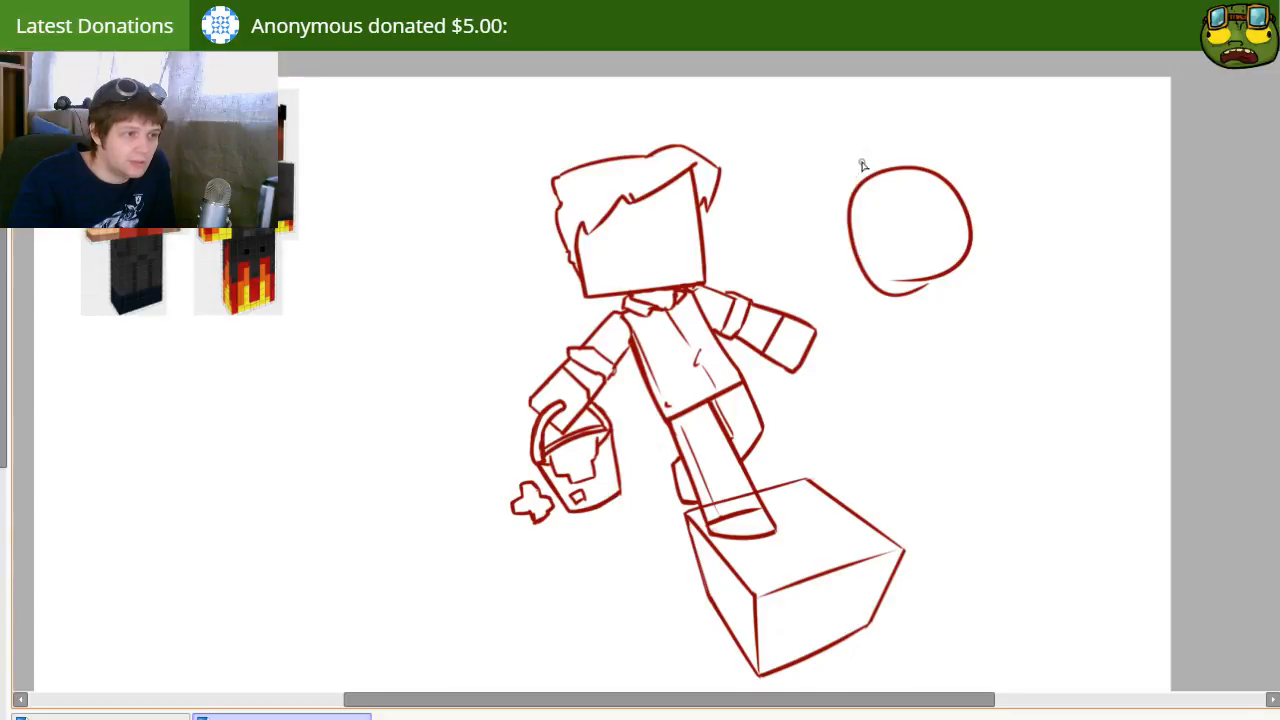
mouse_move(863, 150)
mouse_down()
mouse_move(845, 286)
mouse_move(972, 306)
mouse_up()
key(ctrl+z)
drag(838, 288, 988, 308)
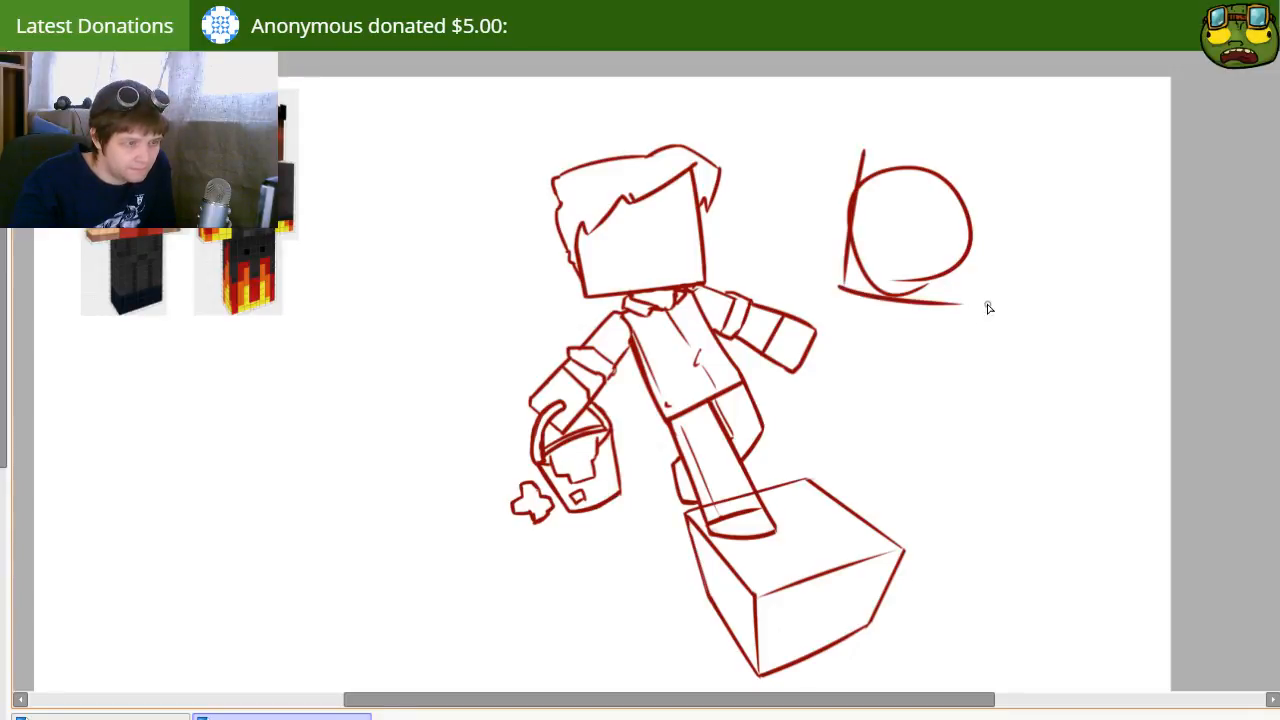
Step: Redraw the top and right edges until they close the square head around the guide circle
drag(864, 153, 1000, 201)
key(ctrl+z)
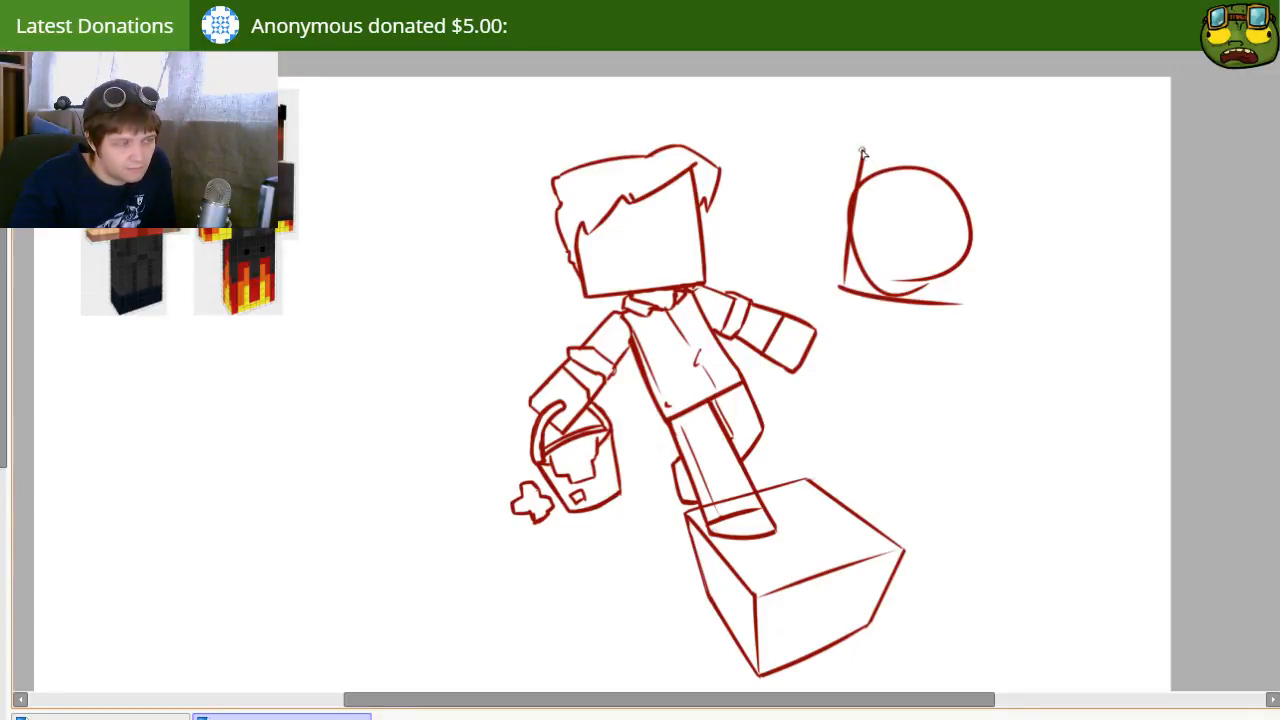
drag(863, 151, 986, 171)
key(ctrl+z)
mouse_move(863, 155)
mouse_down()
mouse_move(1009, 183)
mouse_move(988, 296)
mouse_up()
key(ctrl+z)
mouse_move(1006, 174)
mouse_down()
mouse_move(978, 302)
mouse_move(974, 262)
mouse_move(1034, 209)
mouse_move(1042, 239)
mouse_up()
key(ctrl+z)
Step: Transform the new square head, moving it closer to the first character and rotating it slightly
key(ctrl+t)
key(Escape)
drag(910, 341, 886, 340)
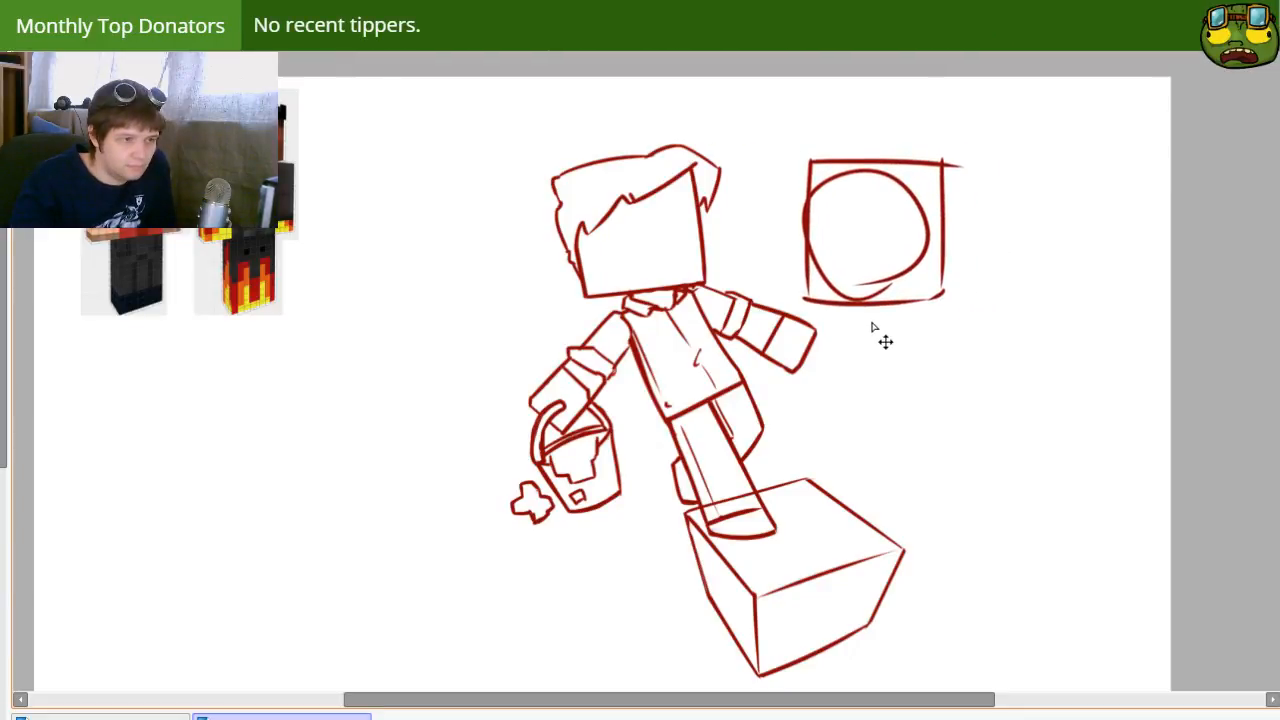
key(ctrl+t)
mouse_move(1073, 247)
mouse_down()
mouse_move(1074, 274)
mouse_move(1023, 246)
mouse_up()
key(Escape)
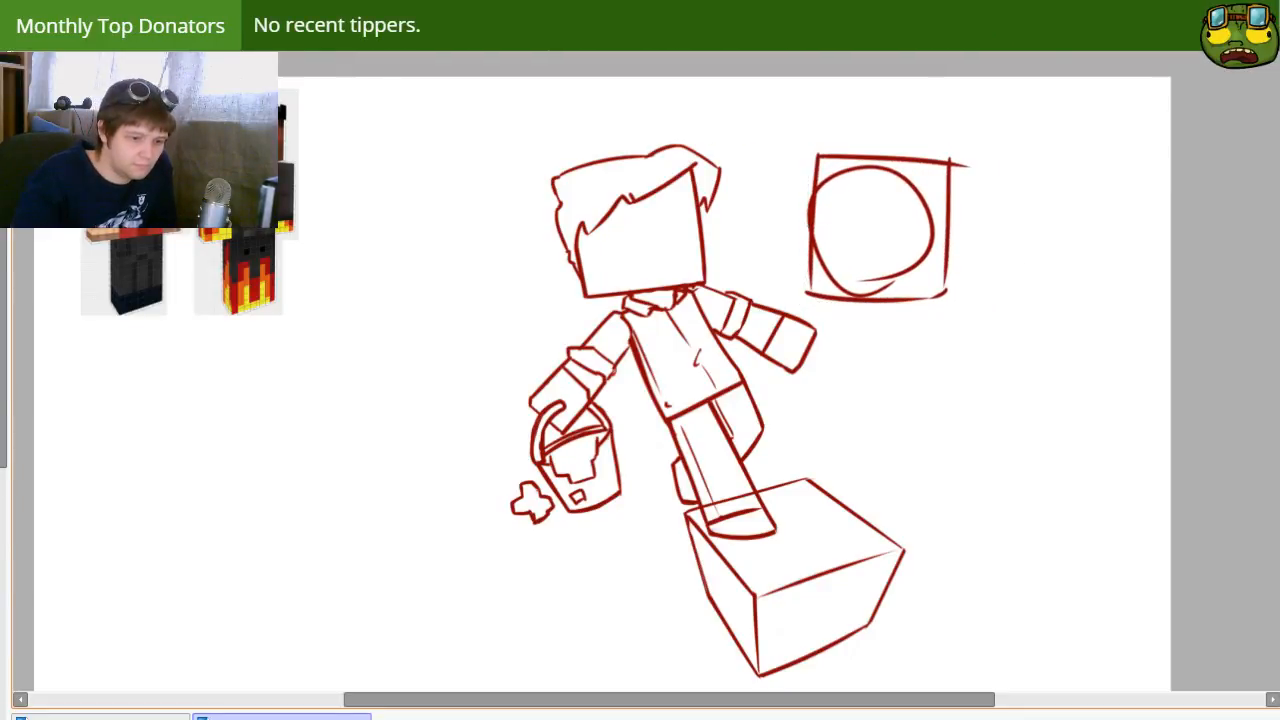
Step: Erase the guide circle and the overshooting corner lines, leaving a clean square head outline
key(e)
drag(958, 146, 959, 158)
drag(836, 190, 828, 183)
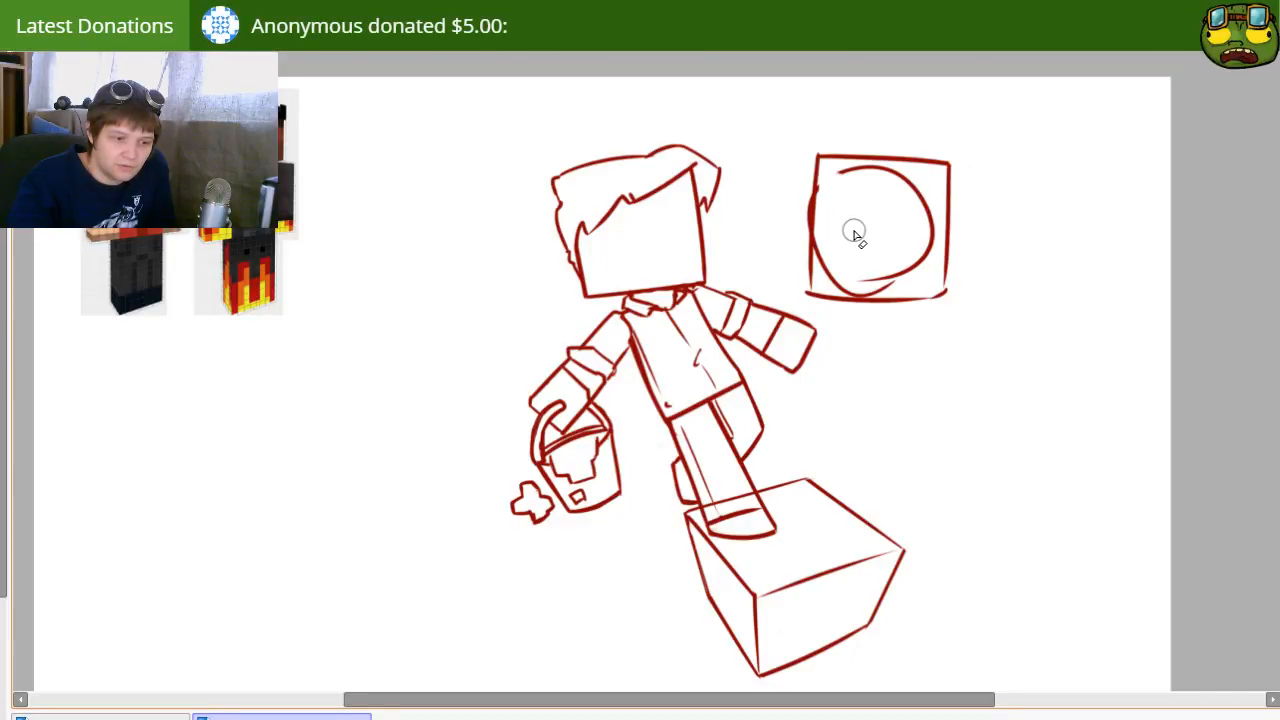
mouse_move(855, 235)
mouse_down()
mouse_move(877, 184)
mouse_move(843, 182)
mouse_move(898, 190)
mouse_move(838, 176)
mouse_move(870, 176)
mouse_move(922, 218)
mouse_move(904, 182)
mouse_move(924, 246)
mouse_move(892, 274)
mouse_move(843, 276)
mouse_move(829, 249)
mouse_up()
mouse_move(803, 153)
mouse_down()
mouse_move(793, 282)
mouse_move(814, 172)
mouse_move(799, 267)
mouse_move(801, 250)
mouse_move(808, 326)
mouse_up()
key(n)
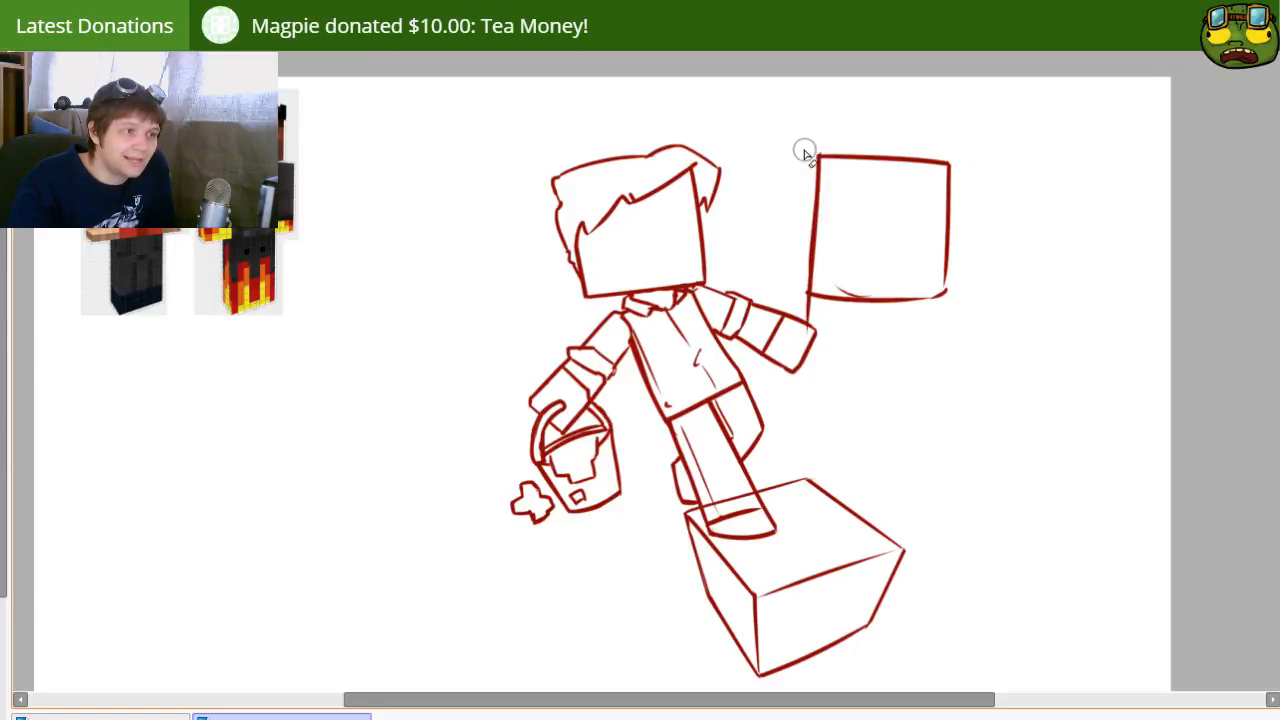
drag(790, 320, 802, 299)
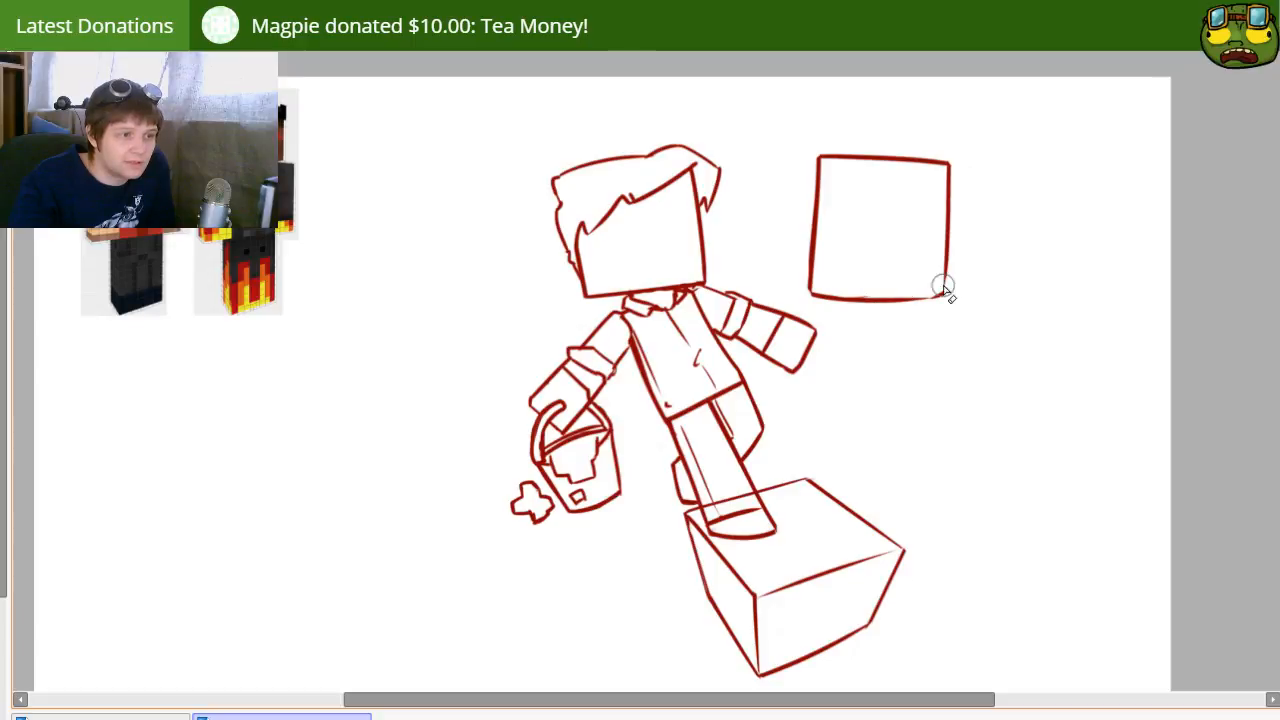
Step: Redraw the square head's right and bottom edges as straight strokes and erase the ends that overshoot the corners
drag(947, 129, 942, 360)
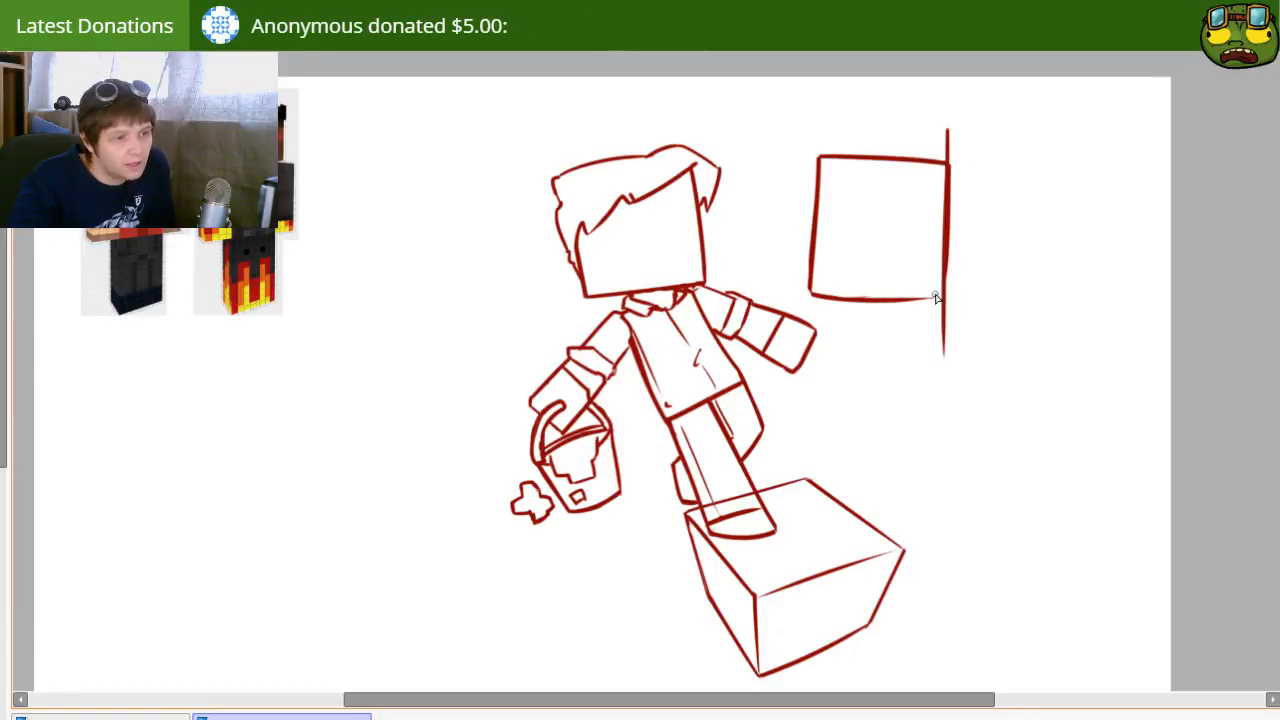
drag(801, 288, 1057, 301)
key(ctrl+z)
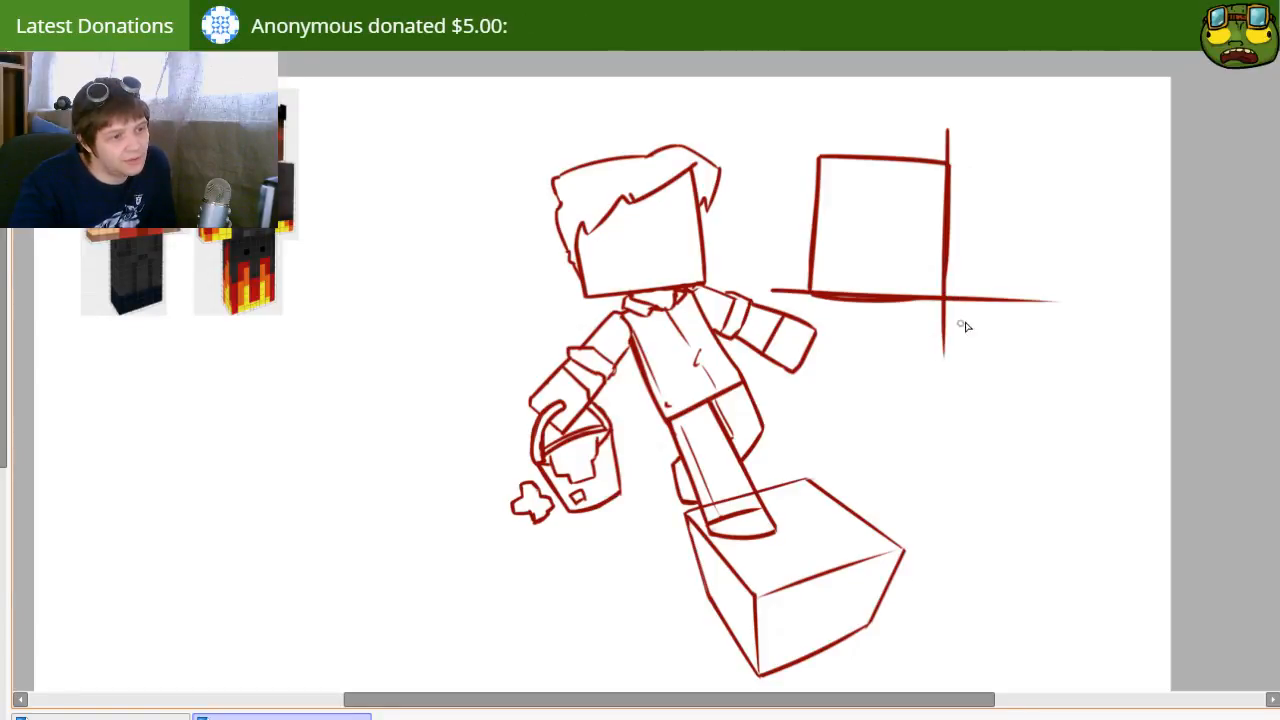
key(e)
mouse_move(946, 322)
mouse_down()
mouse_move(966, 302)
mouse_move(934, 357)
mouse_move(1050, 300)
mouse_up()
mouse_move(764, 291)
mouse_down()
mouse_move(971, 316)
mouse_move(811, 309)
mouse_up()
drag(949, 123, 953, 150)
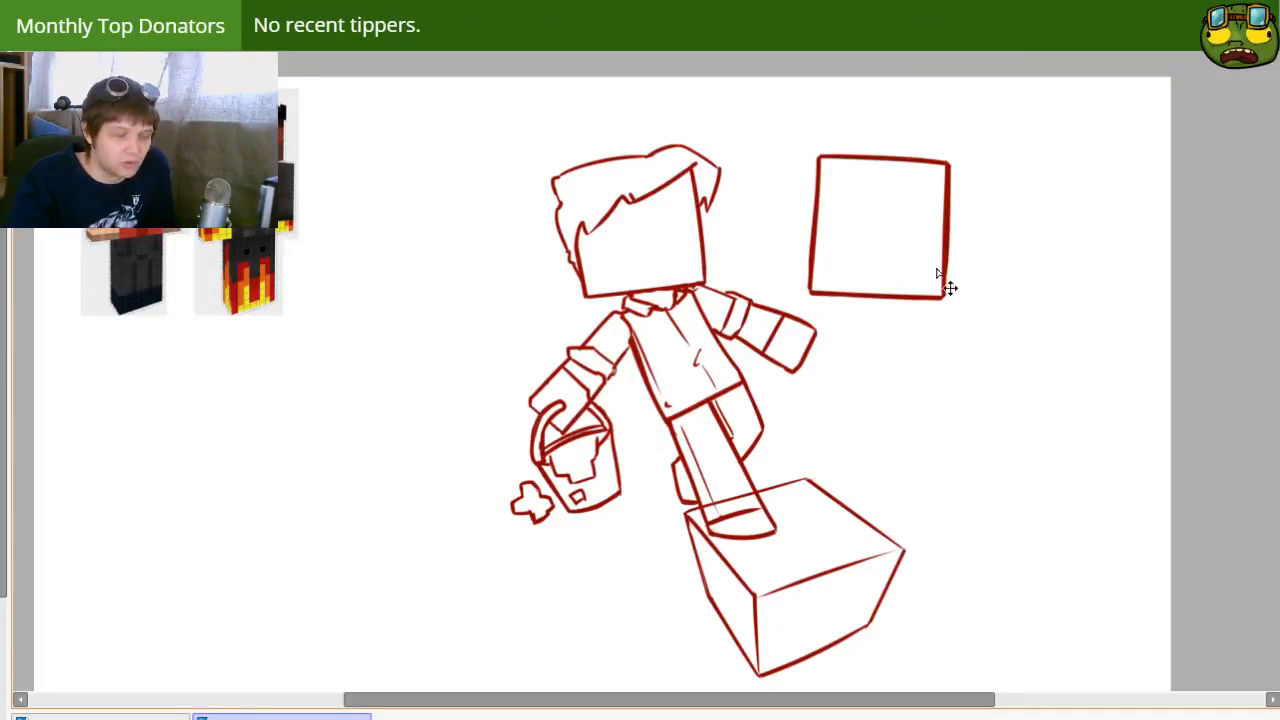
Step: Overlay the square head on the first character's head, scale it down to match, return it beside the character and tilt it slightly clockwise
drag(937, 269, 716, 267)
key(ctrl+t)
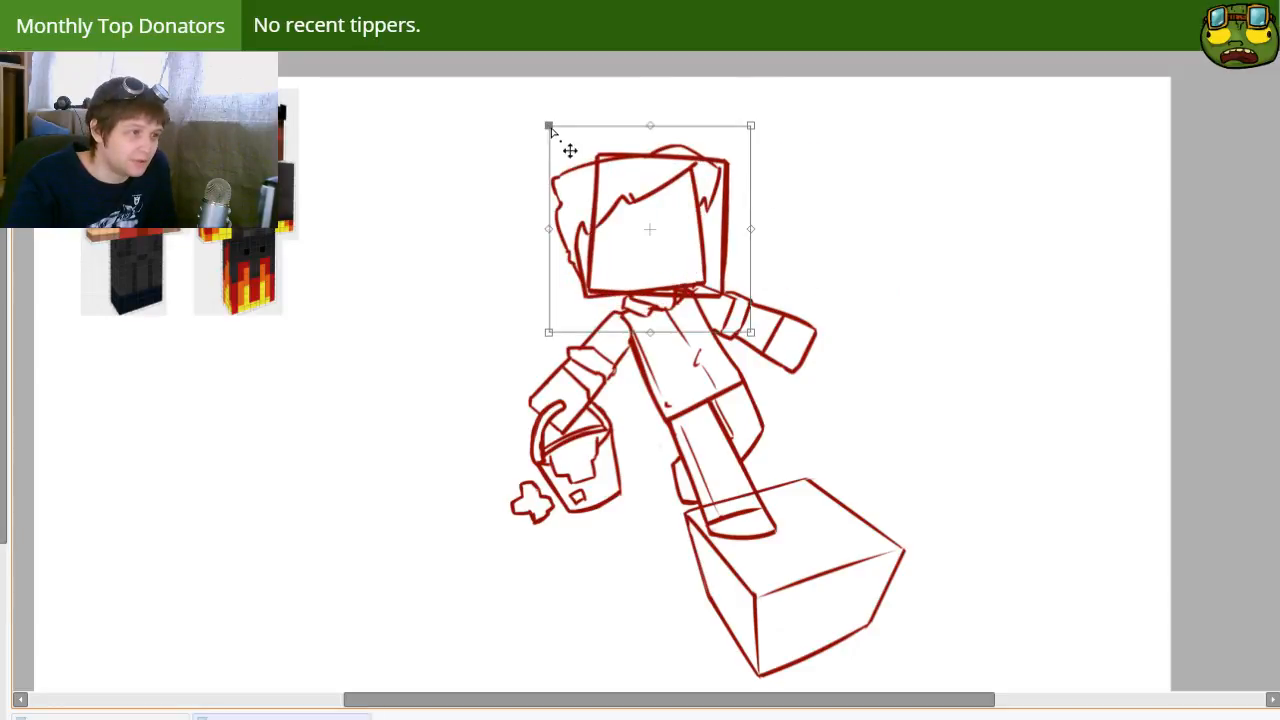
drag(550, 127, 535, 135)
drag(748, 125, 736, 134)
drag(695, 209, 680, 199)
drag(834, 151, 811, 129)
drag(668, 188, 881, 193)
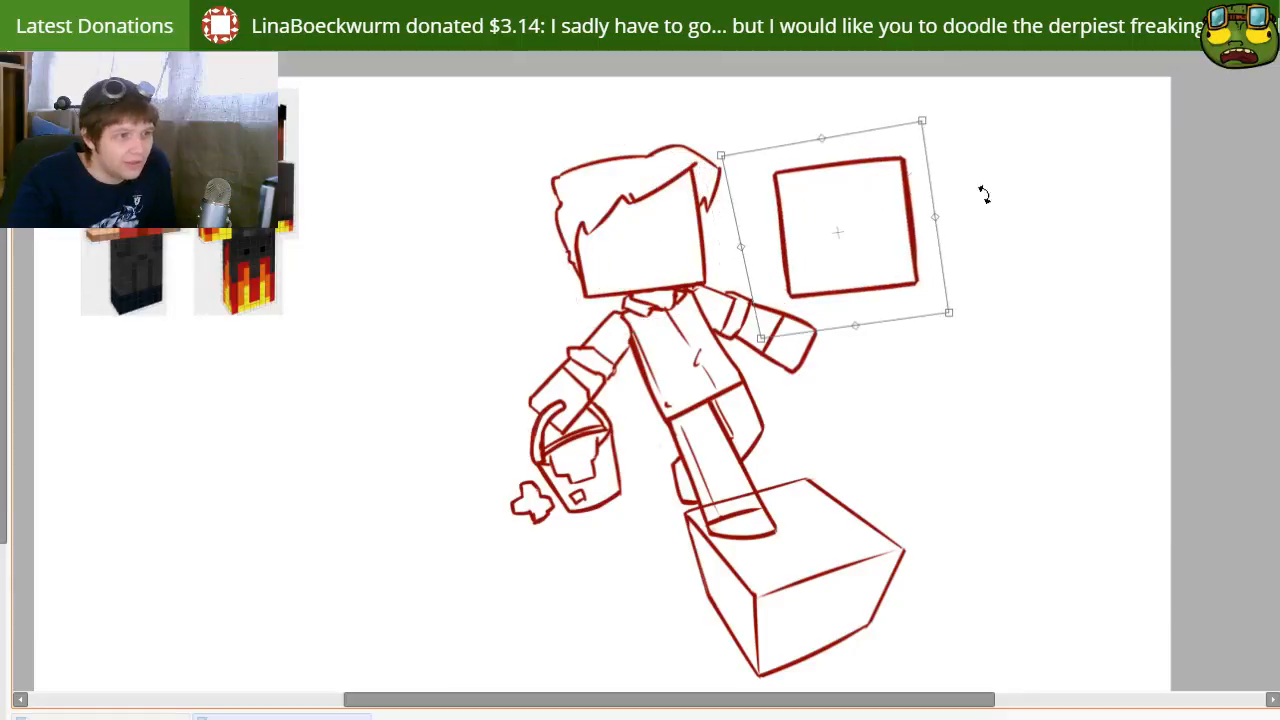
drag(984, 195, 1017, 254)
key(Return)
drag(876, 327, 945, 298)
Step: Draw a curved, pointed horn on the square head's upper-left corner, erasing the corner lines inside it
key(e)
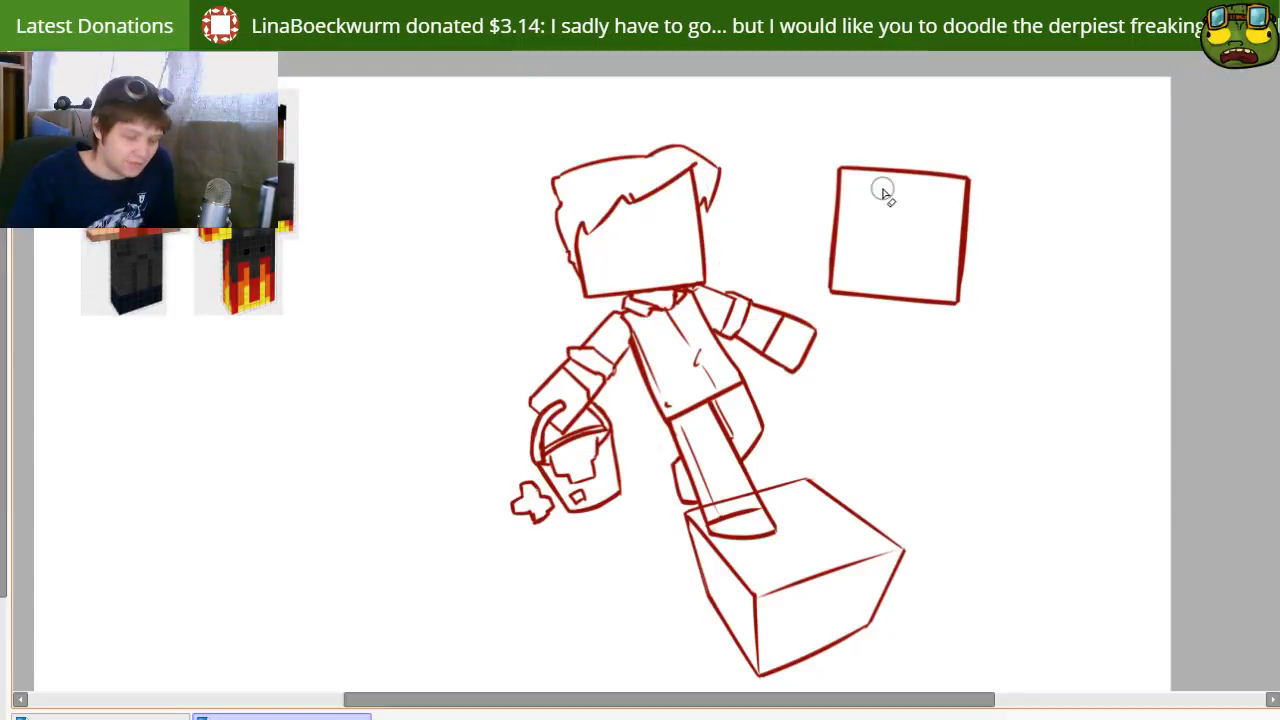
mouse_move(838, 203)
mouse_down()
mouse_move(823, 184)
mouse_move(848, 133)
mouse_up()
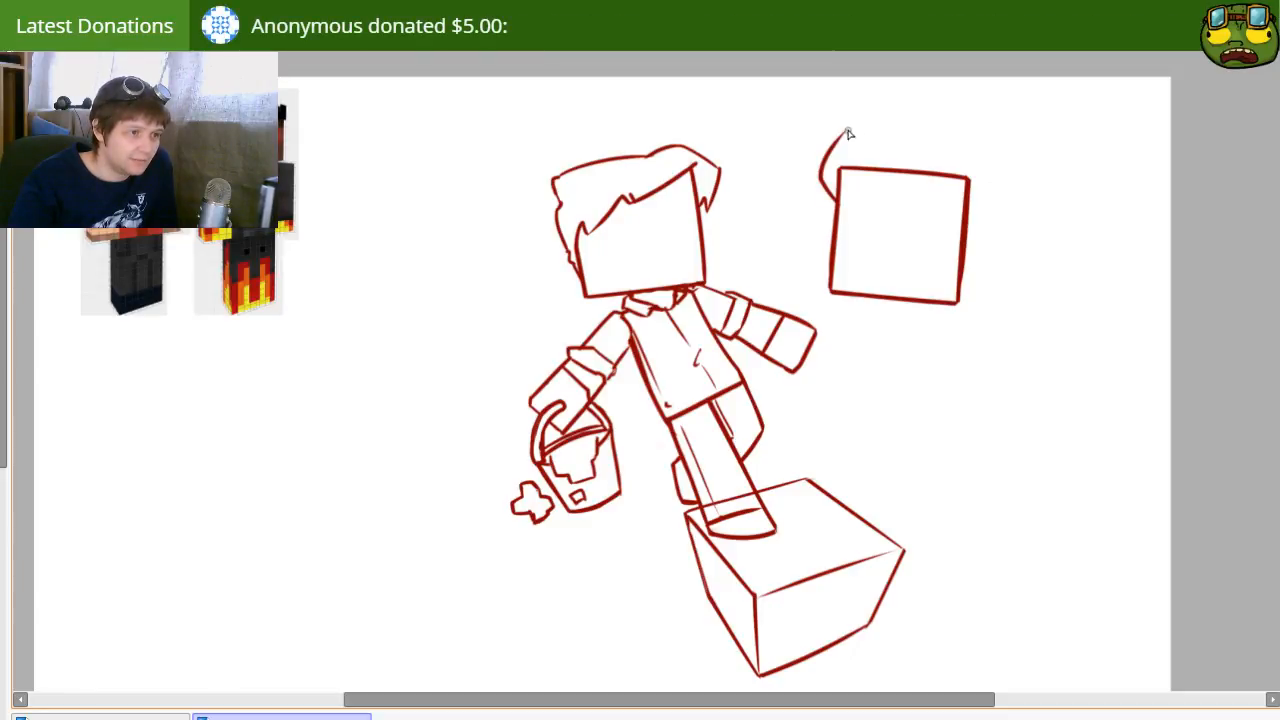
key(e)
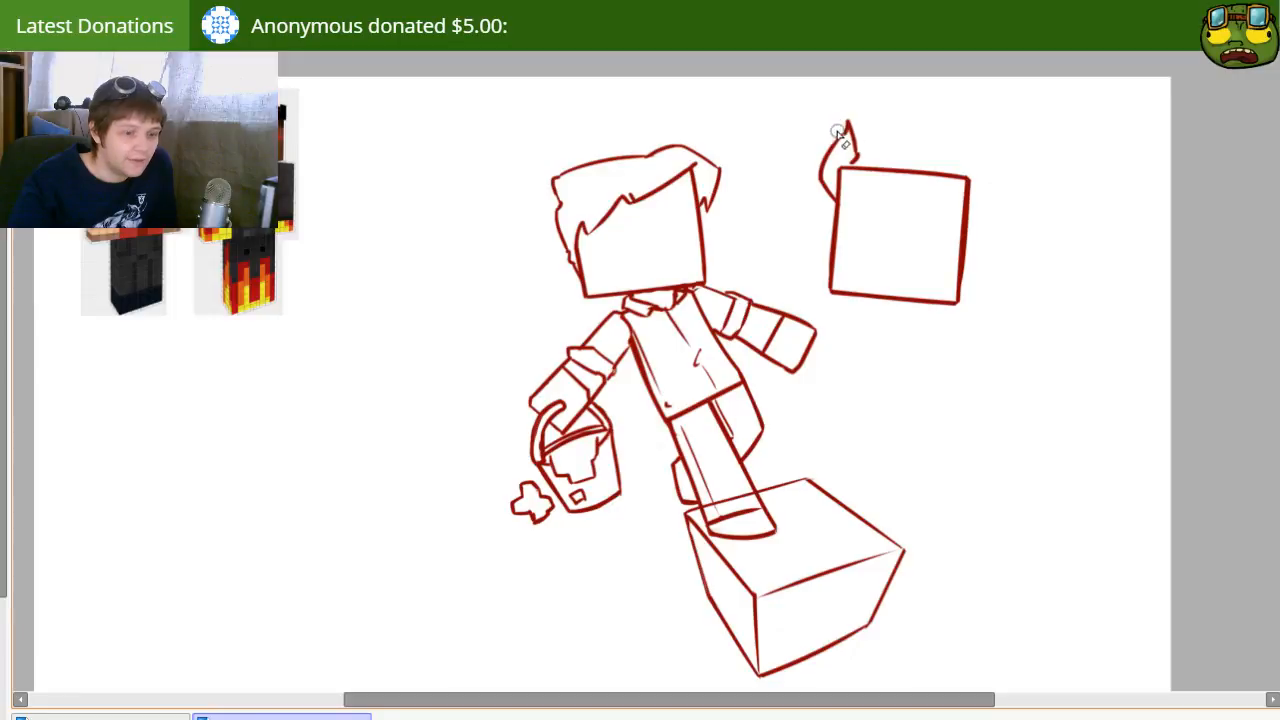
key(b)
key(ctrl+z)
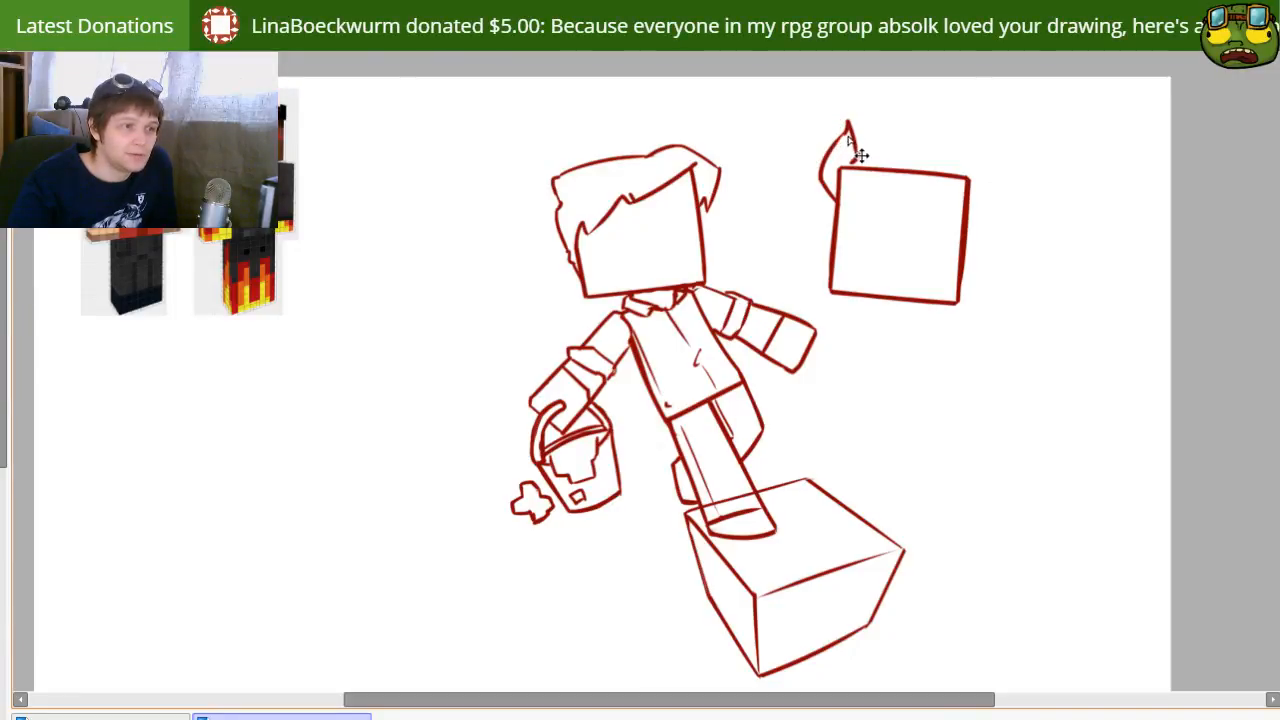
key(ctrl+z)
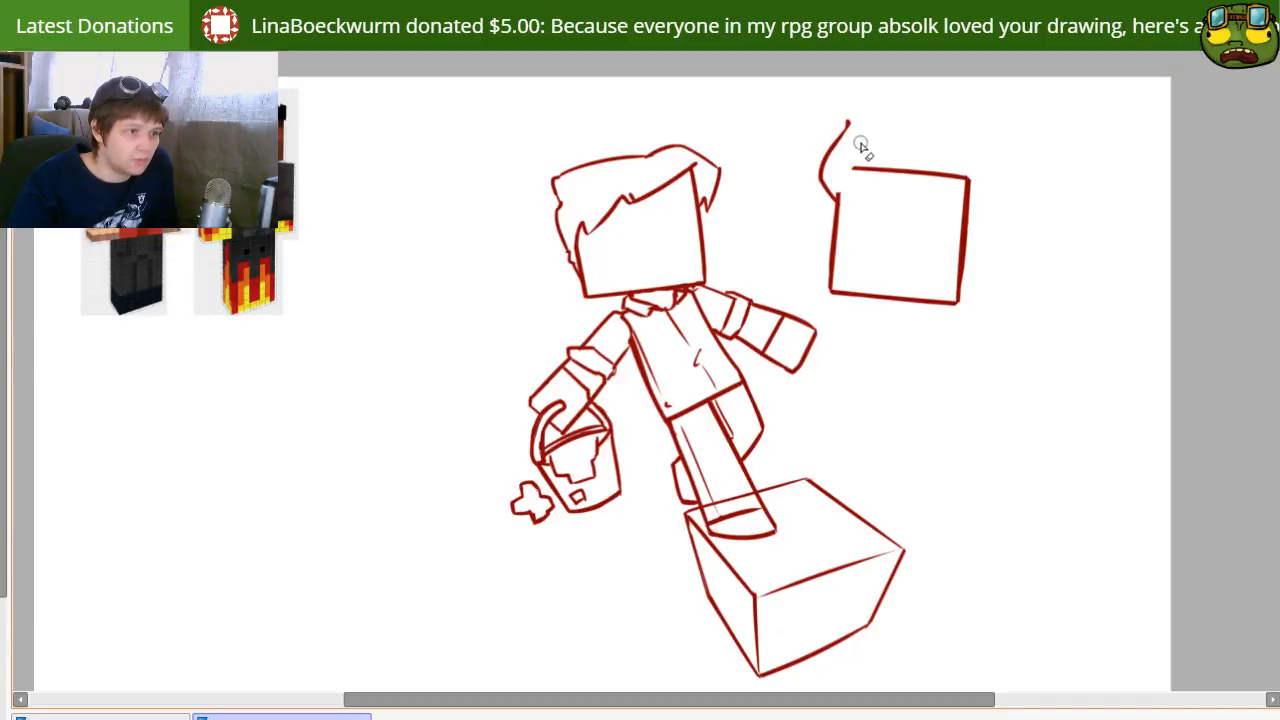
drag(849, 118, 858, 168)
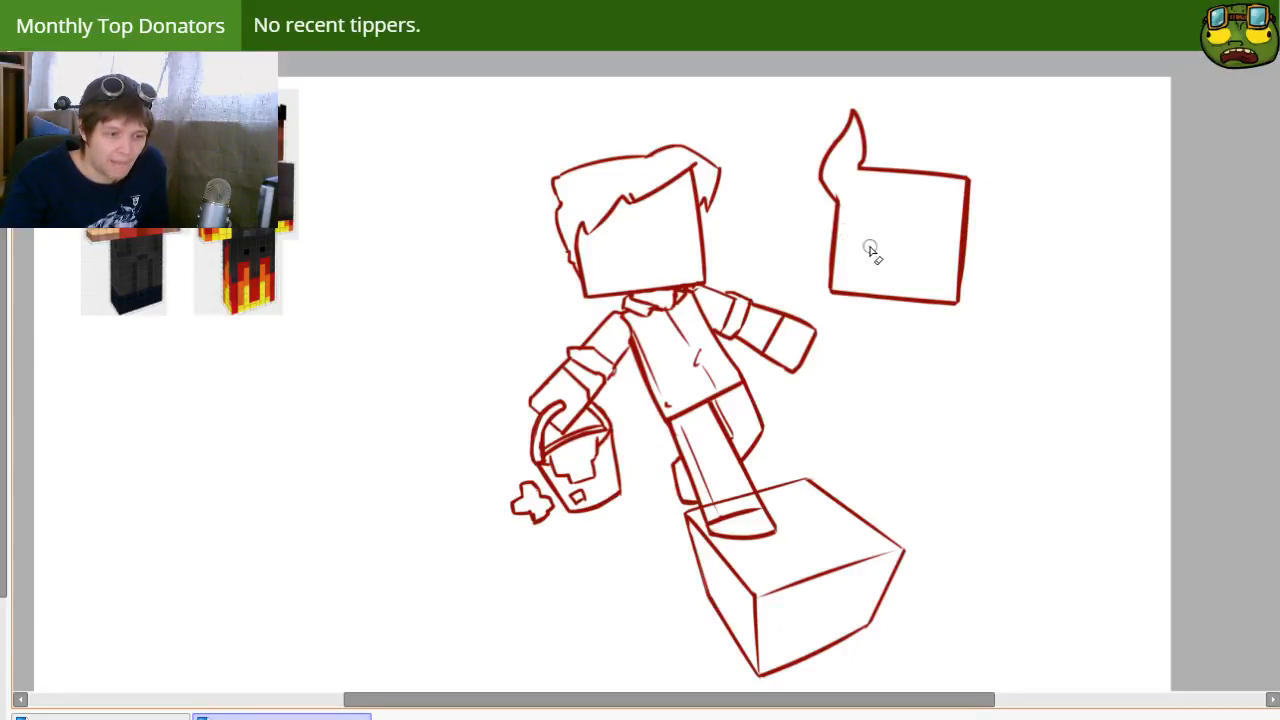
Step: Erase the head's upper-right corner and try a second horn outline there, undoing its strokes
mouse_move(946, 177)
mouse_down()
mouse_move(974, 188)
mouse_move(976, 96)
mouse_up()
key(n)
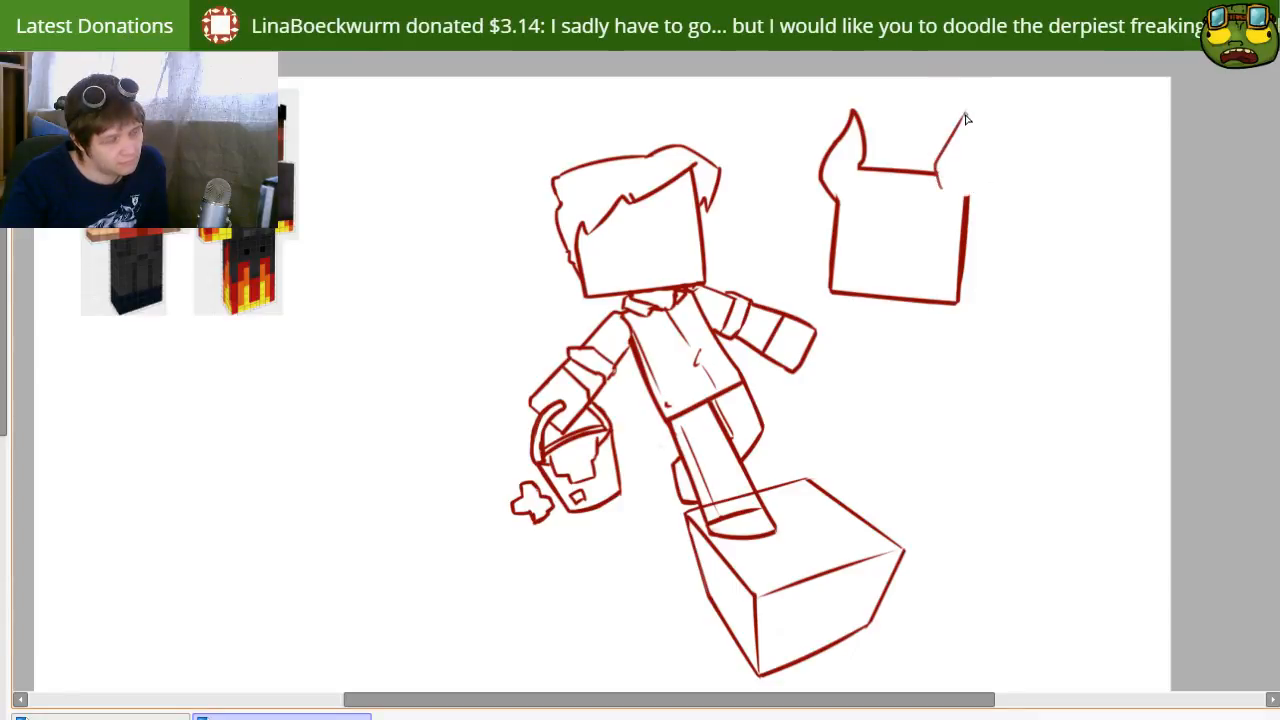
key(ctrl+z)
key(ctrl+z)
mouse_move(1001, 171)
mouse_down()
mouse_move(981, 205)
mouse_move(973, 92)
mouse_up()
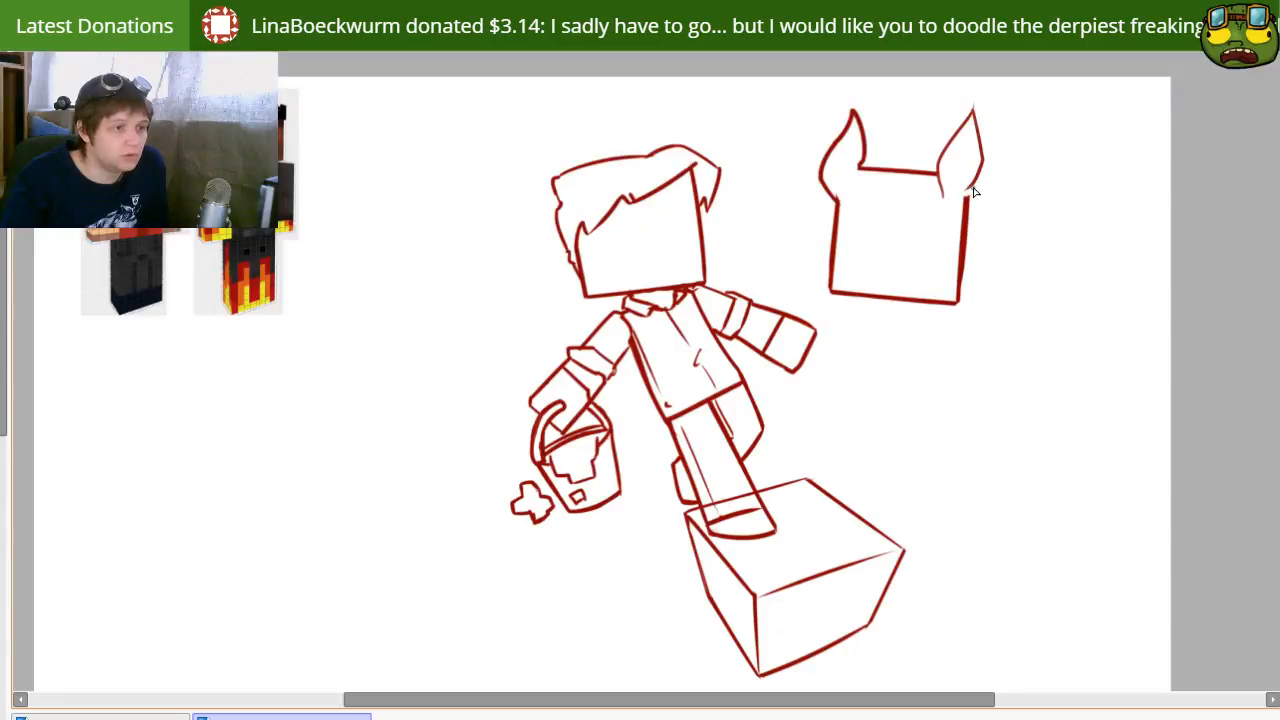
key(ctrl+z)
key(ctrl+z)
Step: Try several curves for the right horn's inner edge from the end of the head's top line, undoing each one
drag(938, 174, 971, 112)
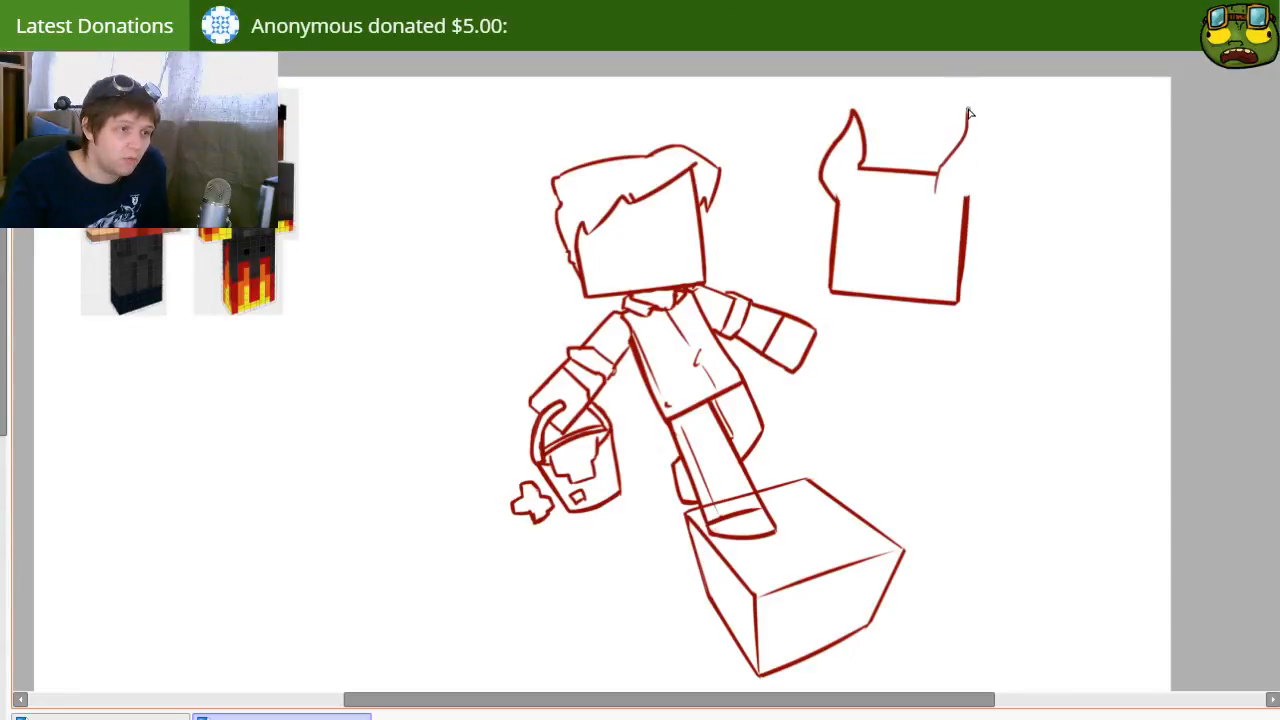
key(ctrl+z)
drag(937, 174, 954, 109)
key(ctrl+z)
key(ctrl+z)
drag(940, 175, 958, 126)
key(ctrl+z)
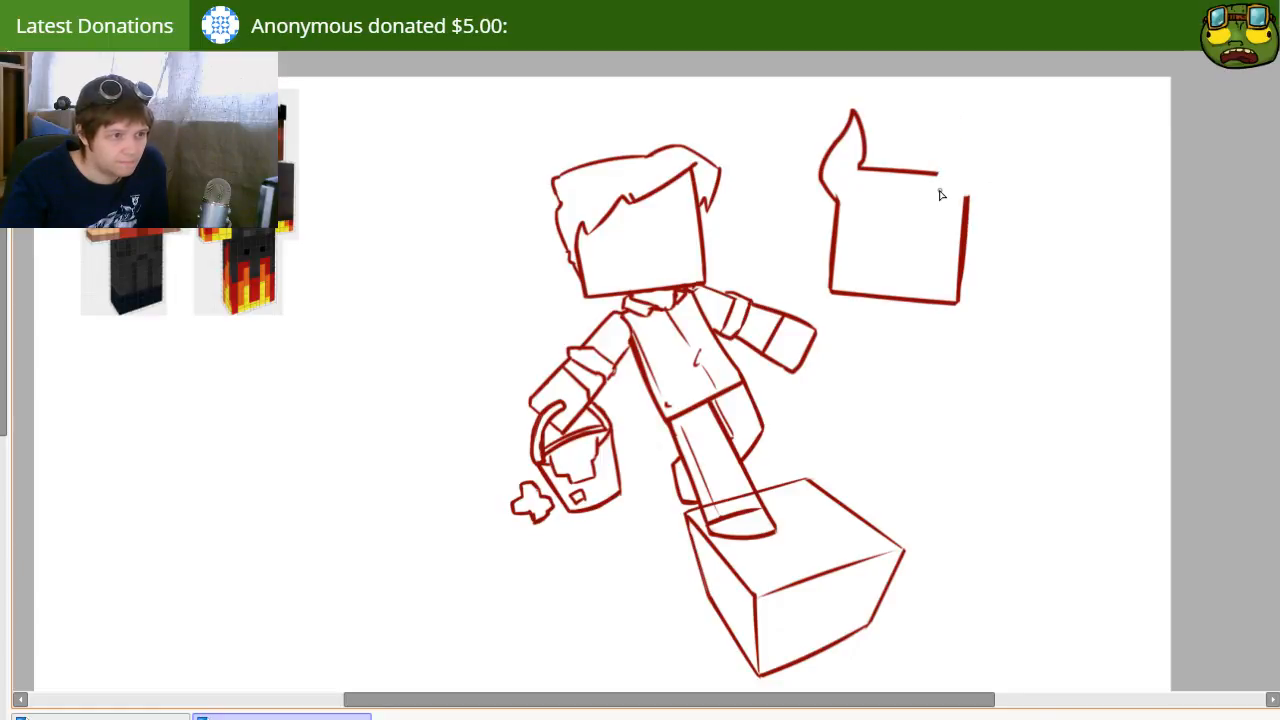
Step: Draw a pointed, leaf-shaped horn outline on the head's upper-right corner, undoing misplaced strokes at its tip
mouse_move(940, 192)
mouse_down()
mouse_move(977, 115)
mouse_move(991, 174)
mouse_move(963, 205)
mouse_up()
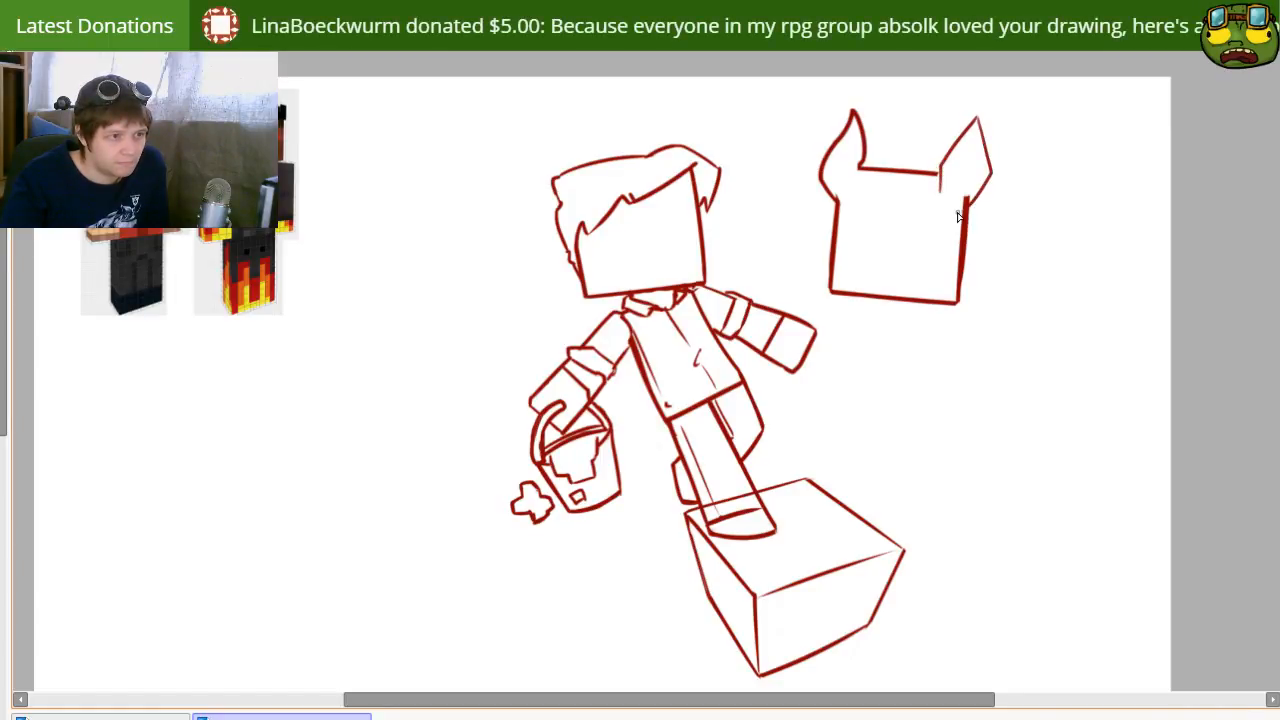
mouse_move(977, 116)
mouse_down()
mouse_move(941, 160)
mouse_move(977, 124)
mouse_up()
key(ctrl+z)
key(ctrl+z)
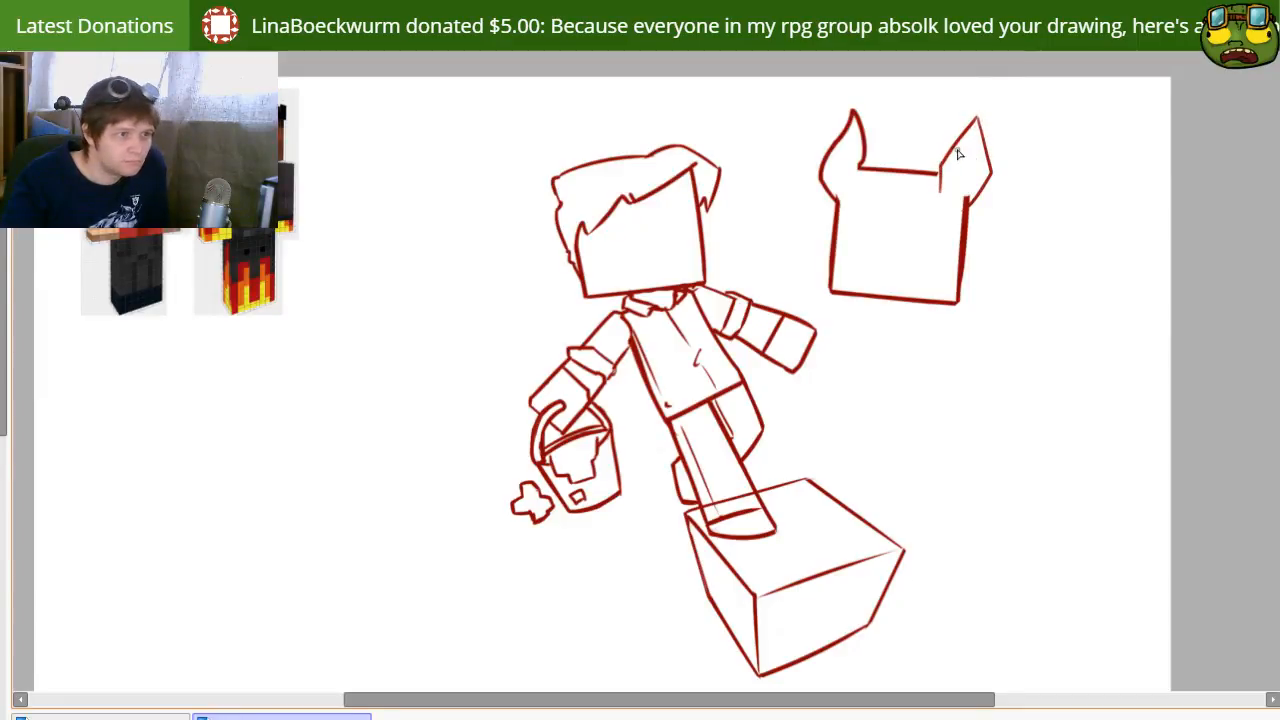
drag(939, 187, 978, 112)
Step: Add a curved base line beneath the right horn and erase the part that extends into the head
key(ctrl+z)
mouse_move(940, 190)
mouse_down()
mouse_move(976, 114)
mouse_move(986, 198)
mouse_move(999, 181)
mouse_move(958, 195)
mouse_up()
key(e)
key(n)
key(ctrl+z)
key(e)
key(n)
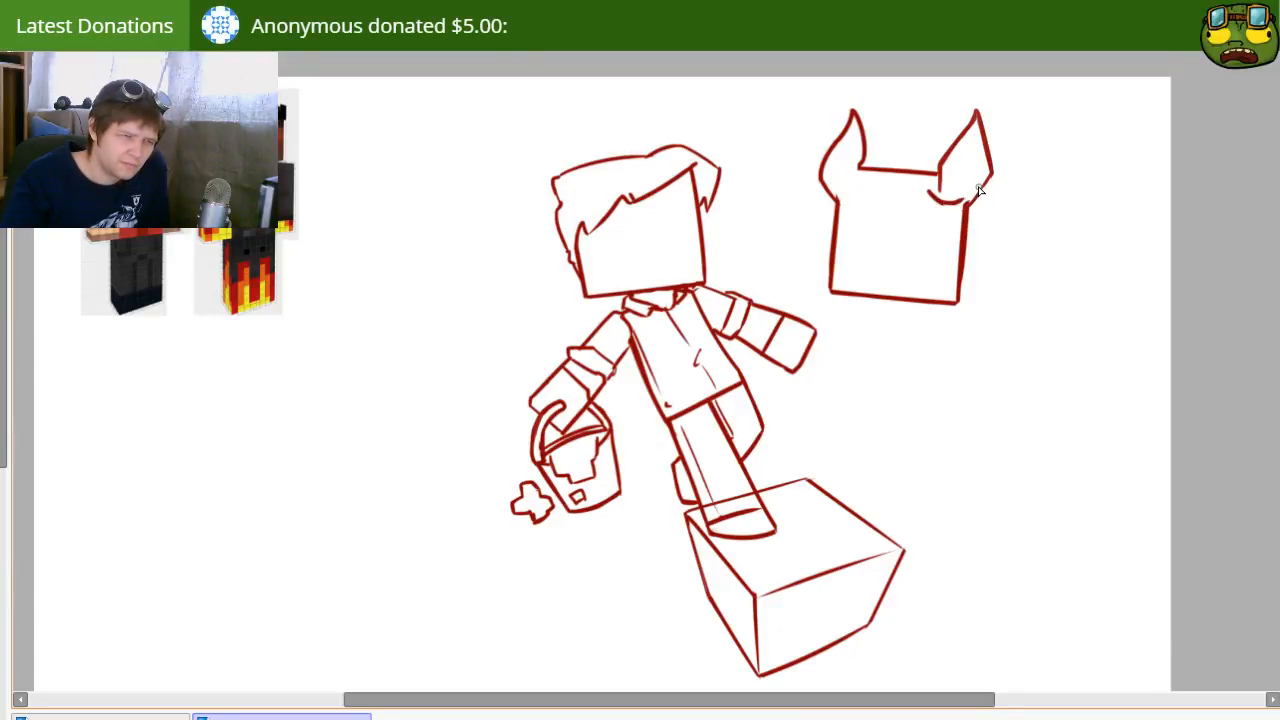
key(e)
drag(924, 192, 937, 186)
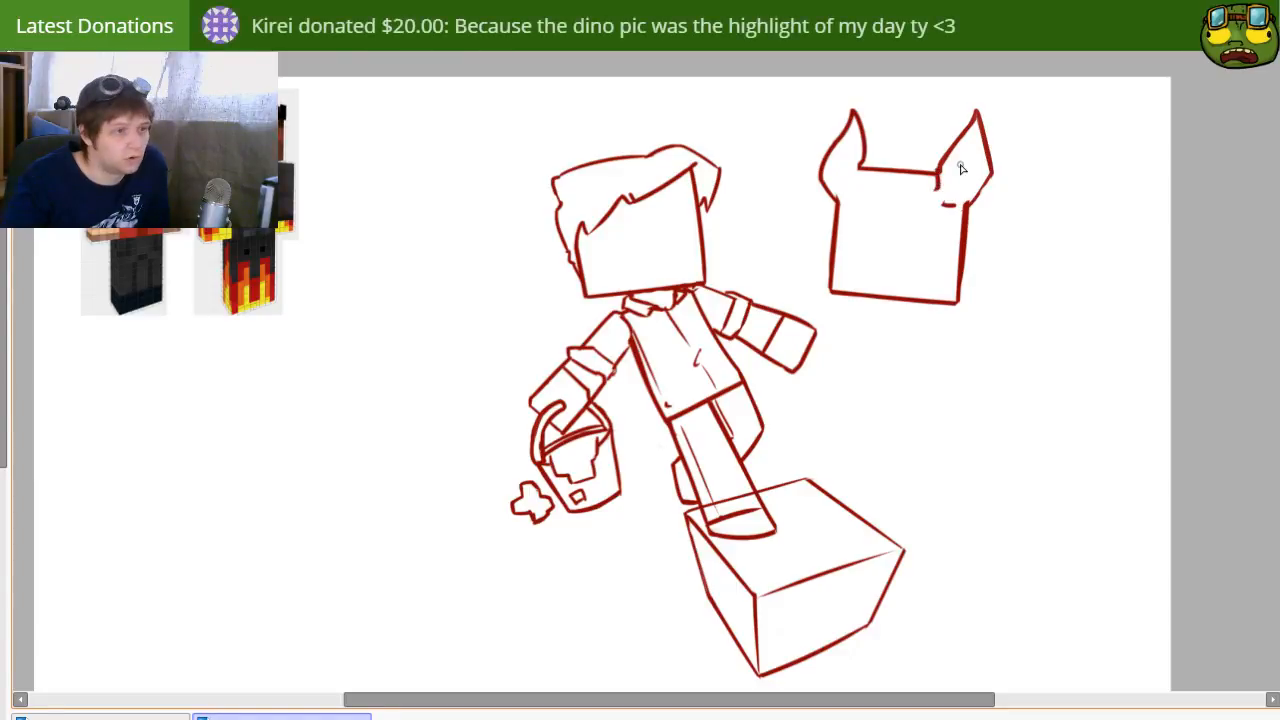
Step: Try an inner contour line inside the right horn and erase it again
key(e)
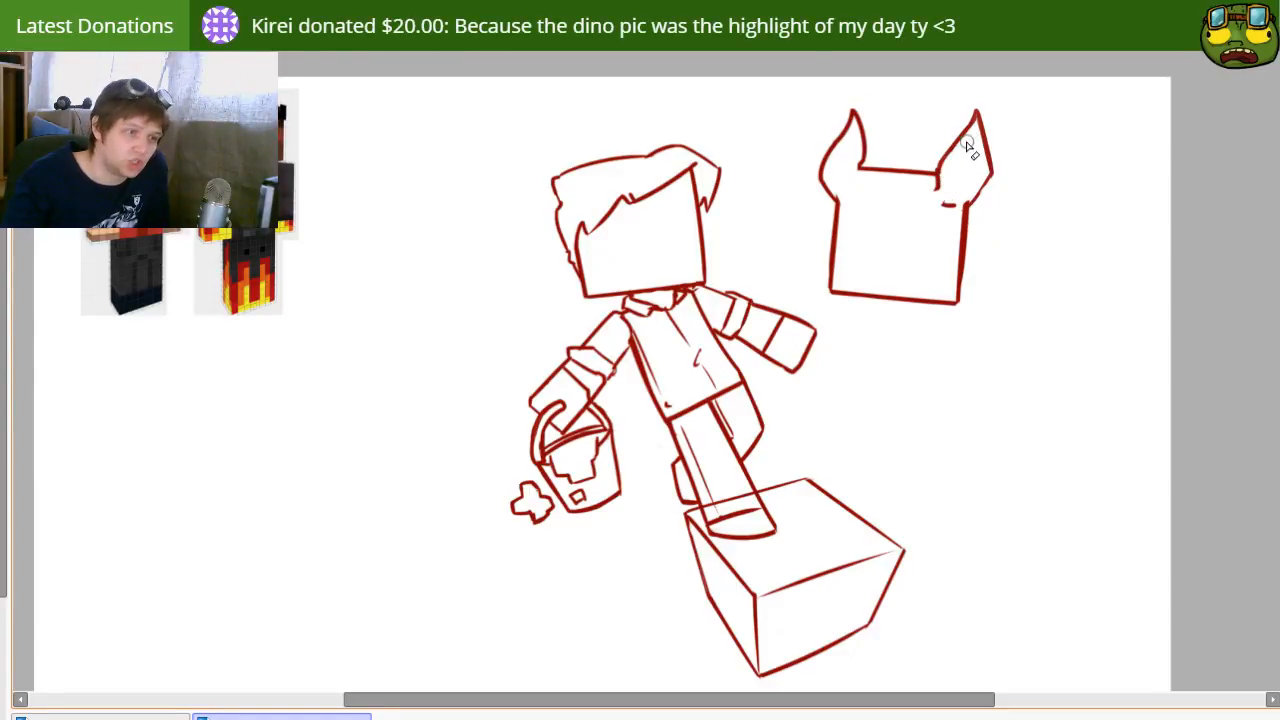
key(n)
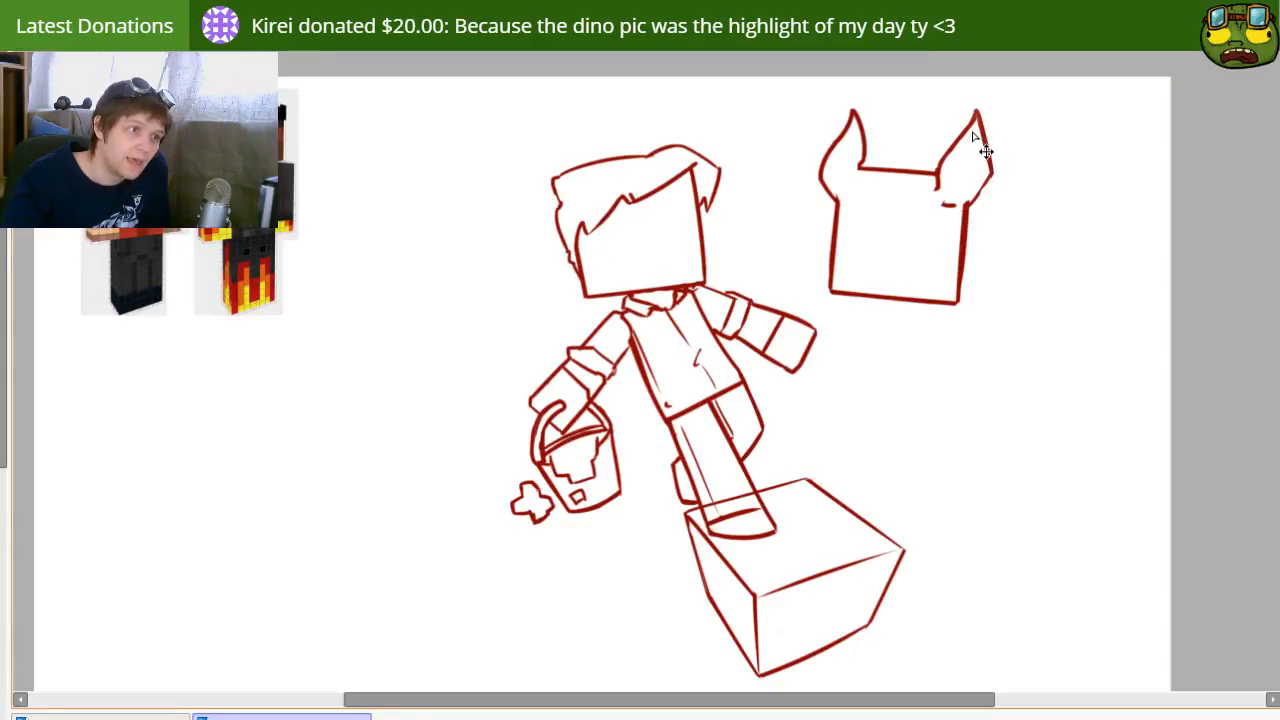
key(ctrl+z)
drag(974, 121, 947, 180)
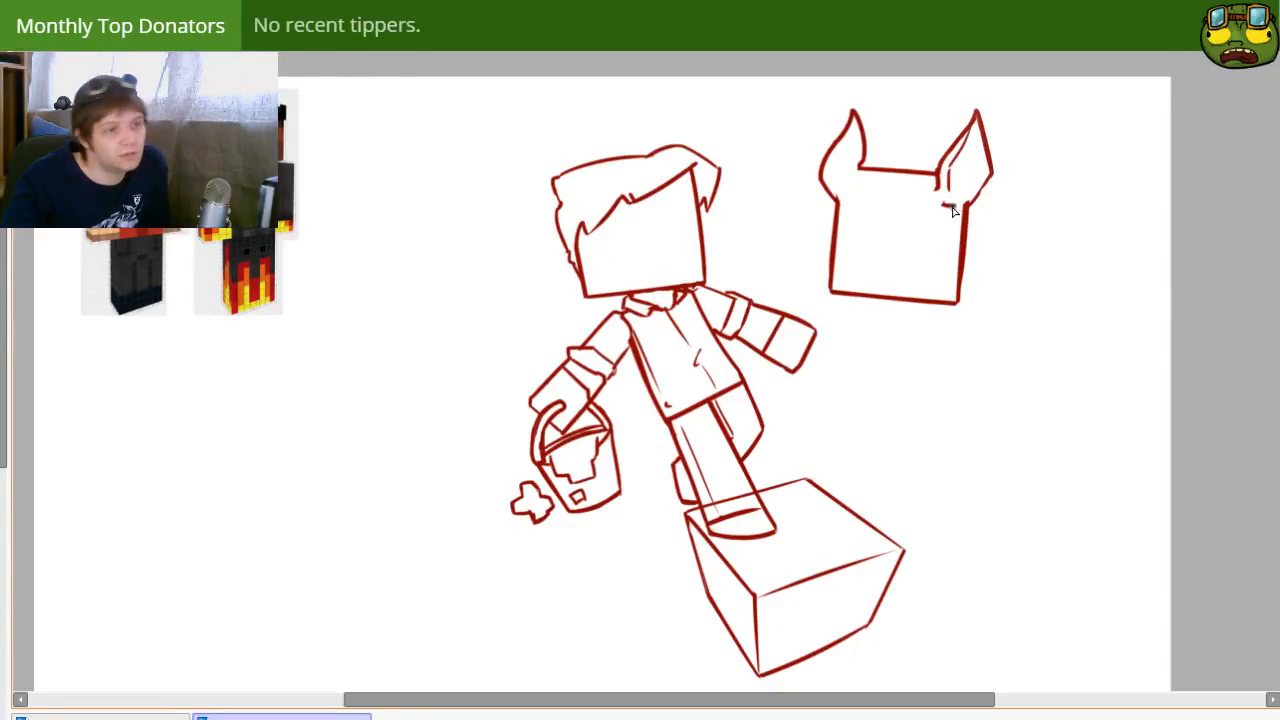
key(e)
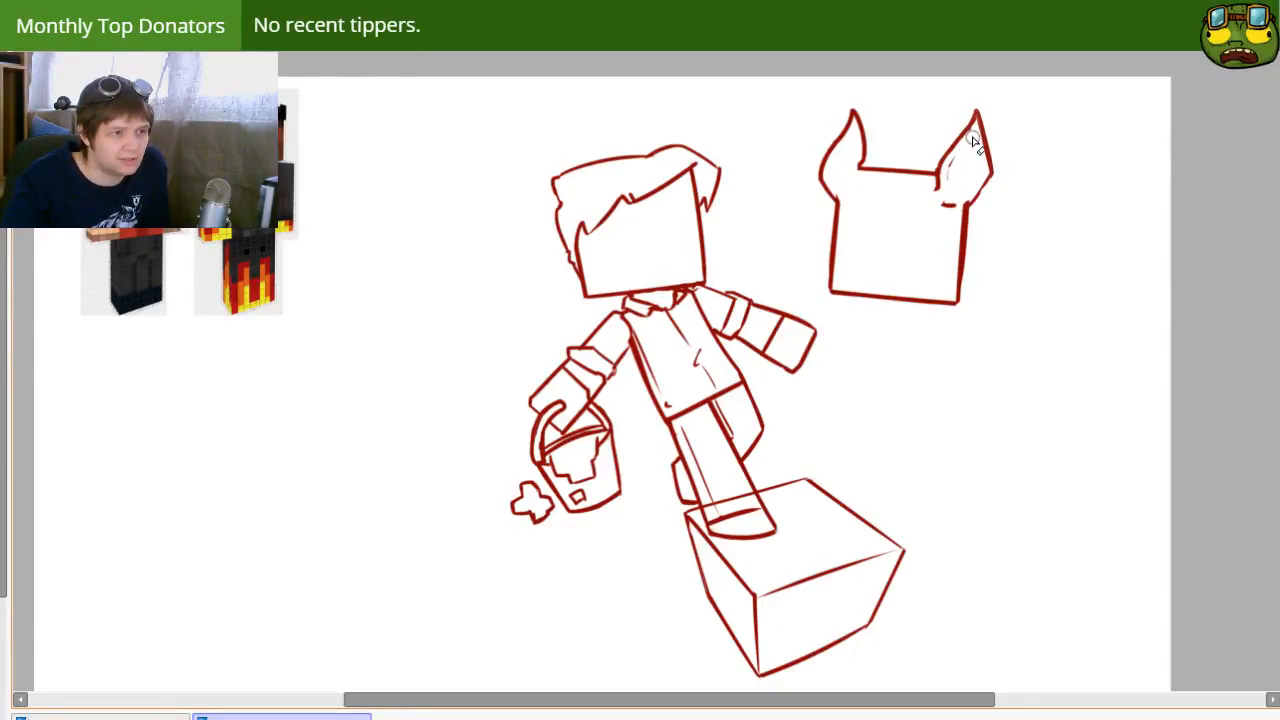
drag(972, 139, 953, 168)
key(p)
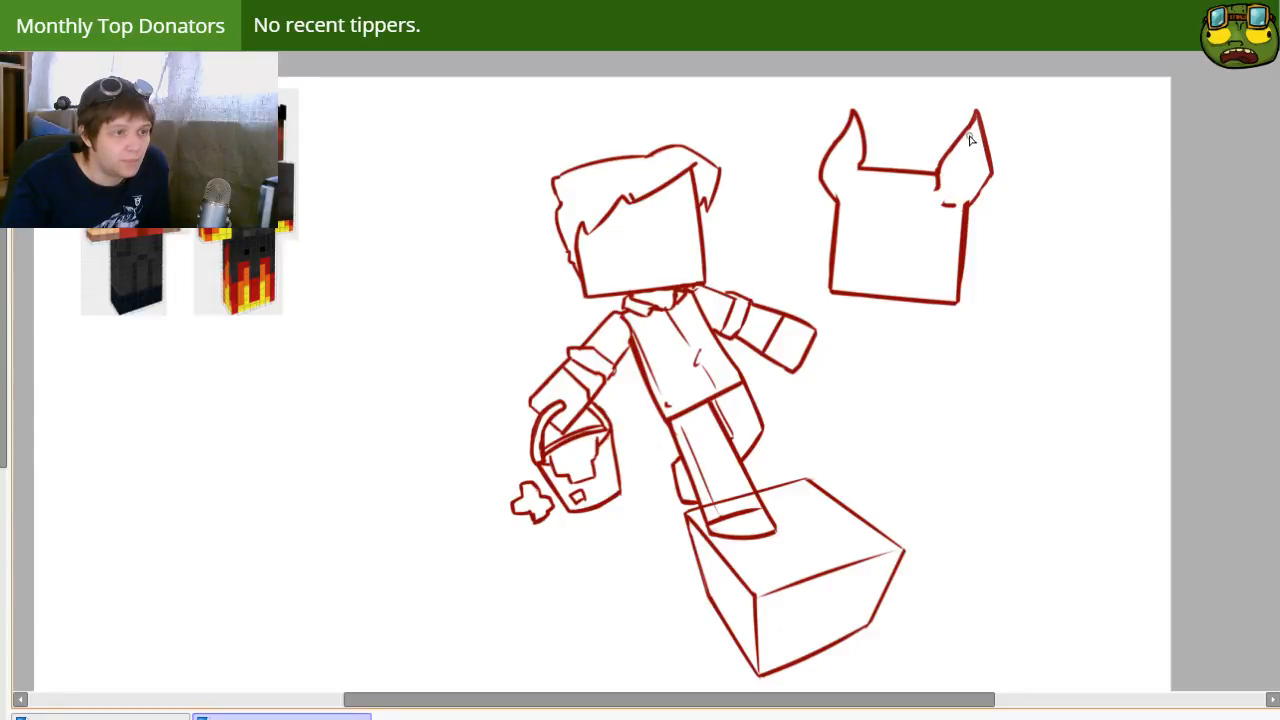
Step: Erase the leftover strokes at the right horn's base, then select the whole horn and delete it
key(e)
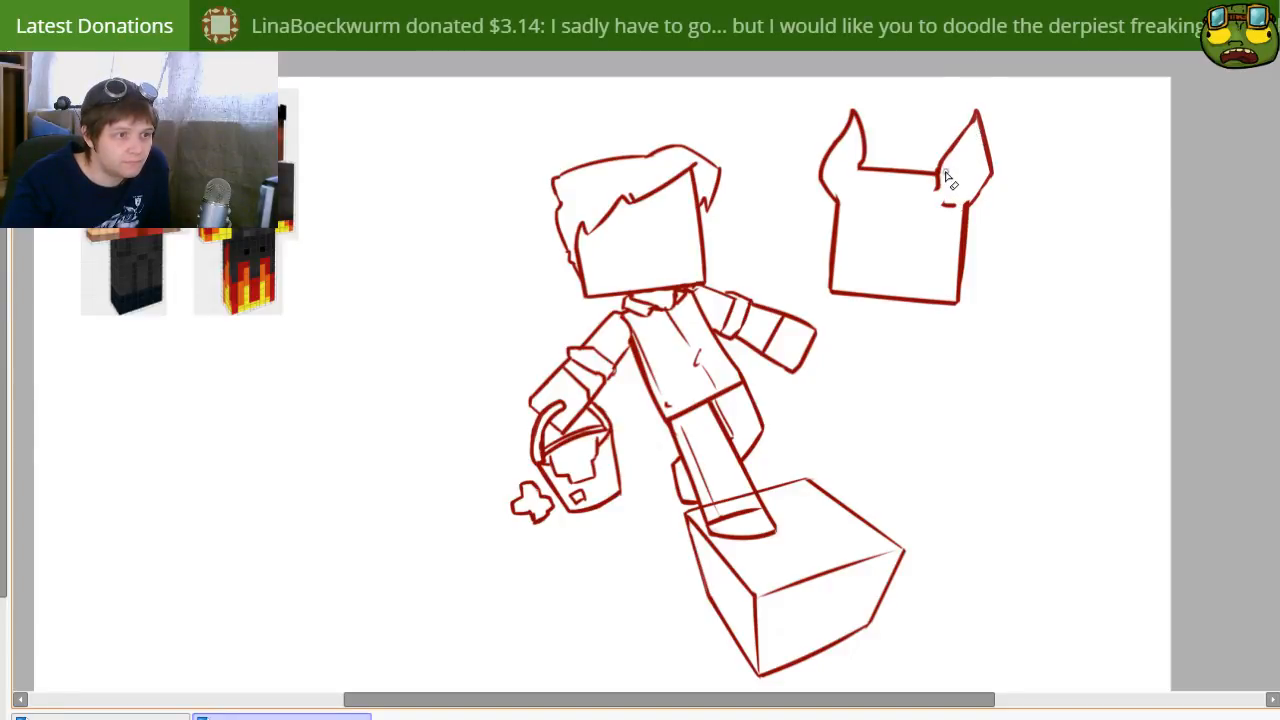
key(n)
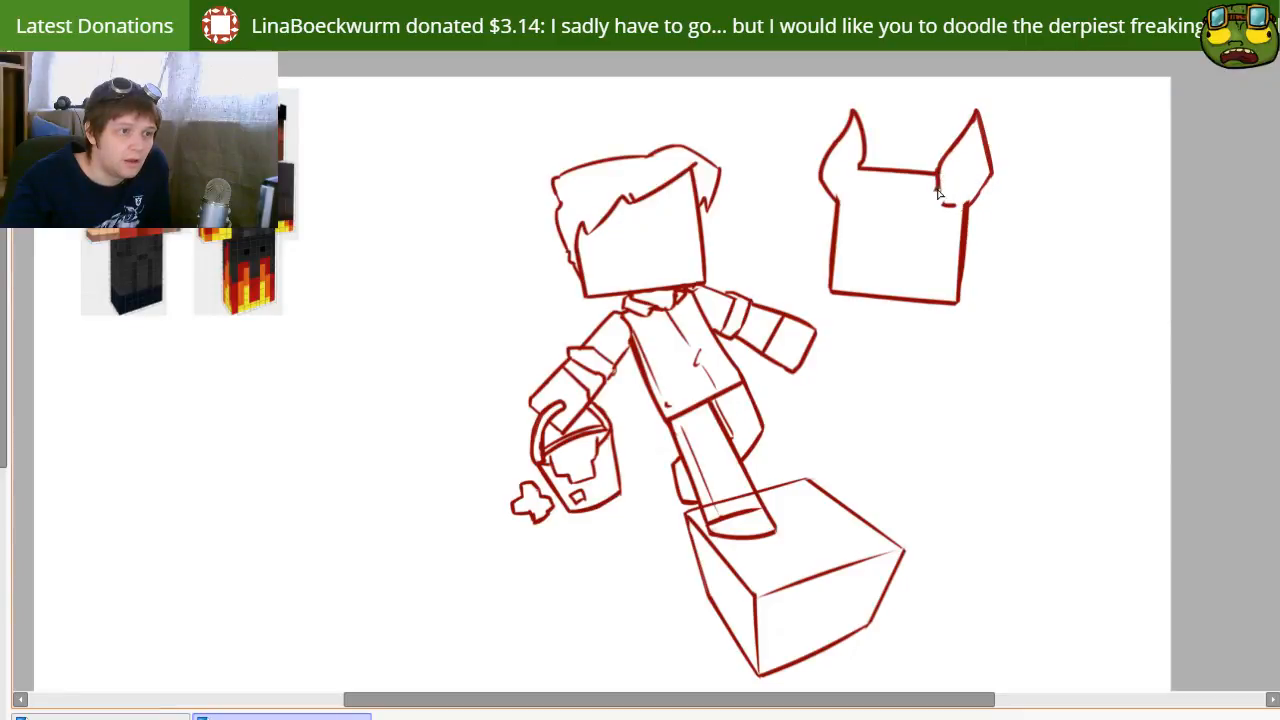
key(e)
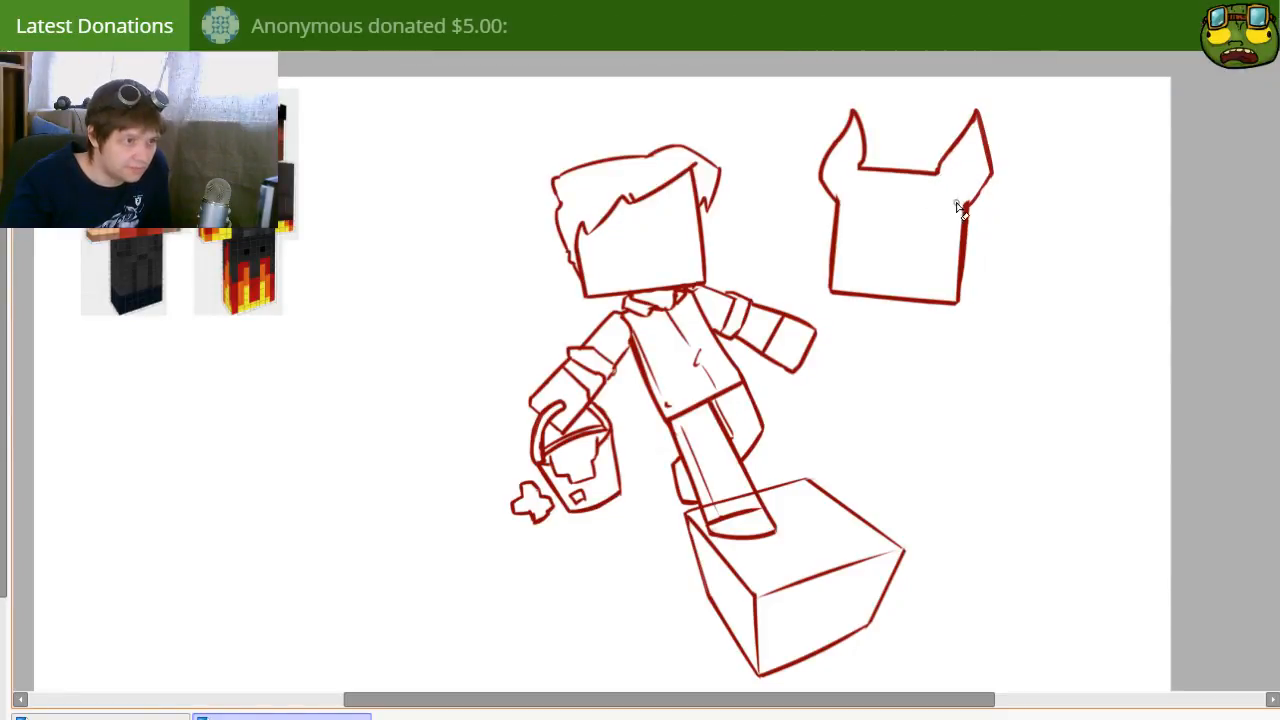
key(l)
mouse_move(955, 192)
mouse_down()
mouse_move(1003, 87)
mouse_move(1010, 224)
mouse_move(965, 195)
mouse_up()
key(Delete)
key(ctrl+d)
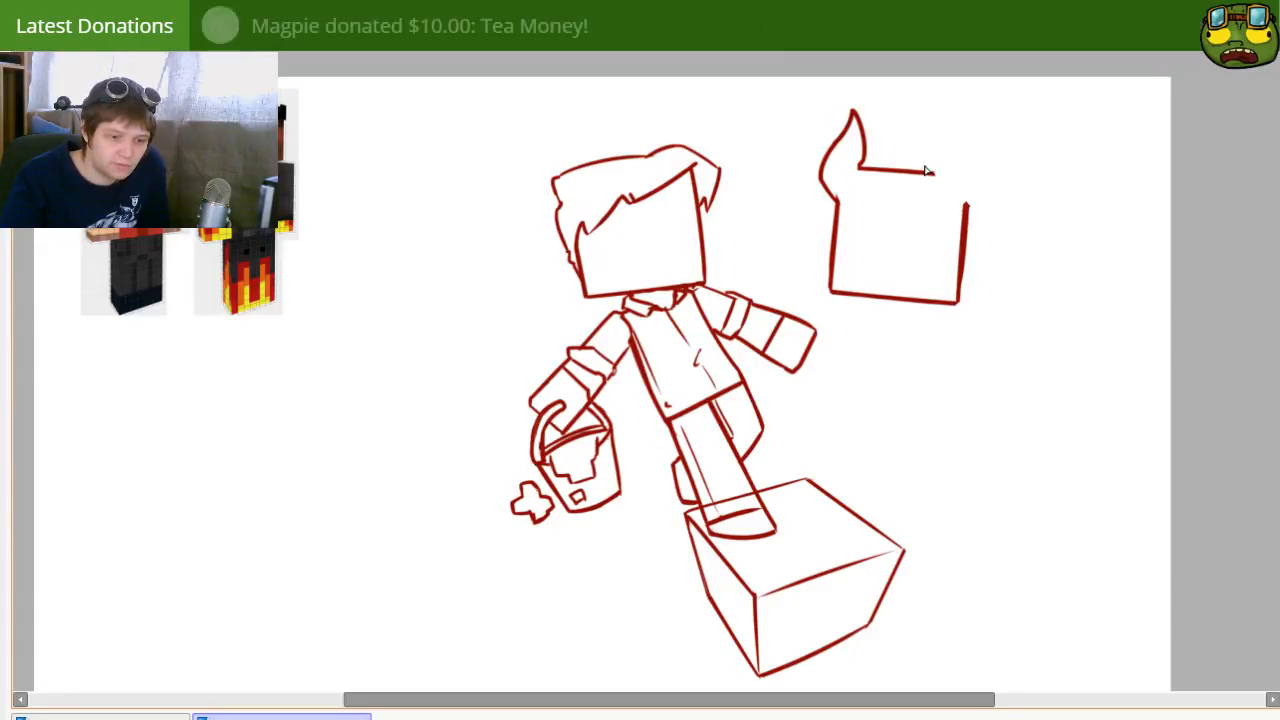
Step: Copy the left horn, place the duplicate on the head's upper-right corner and flip it horizontally
mouse_move(860, 167)
mouse_down()
mouse_move(827, 111)
mouse_move(811, 190)
mouse_move(848, 196)
mouse_up()
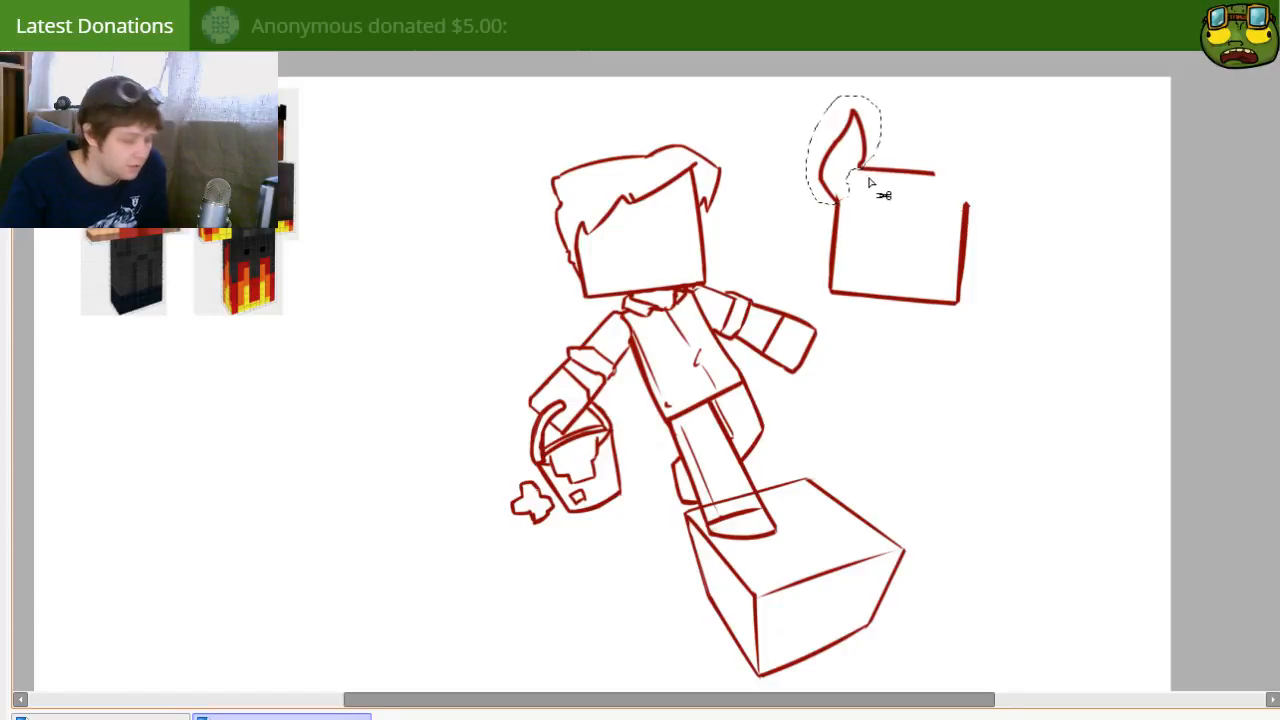
key(ctrl+c)
key(ctrl+v)
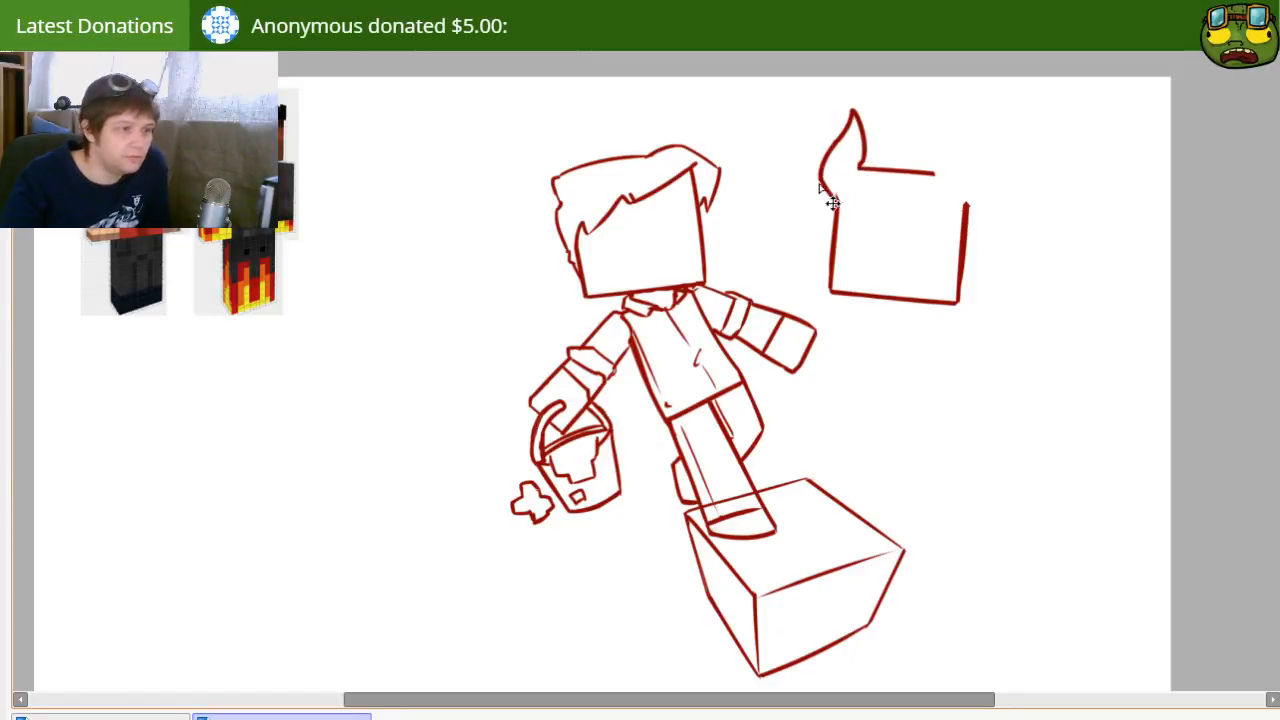
mouse_move(799, 168)
mouse_down()
mouse_move(942, 181)
mouse_move(917, 190)
mouse_up()
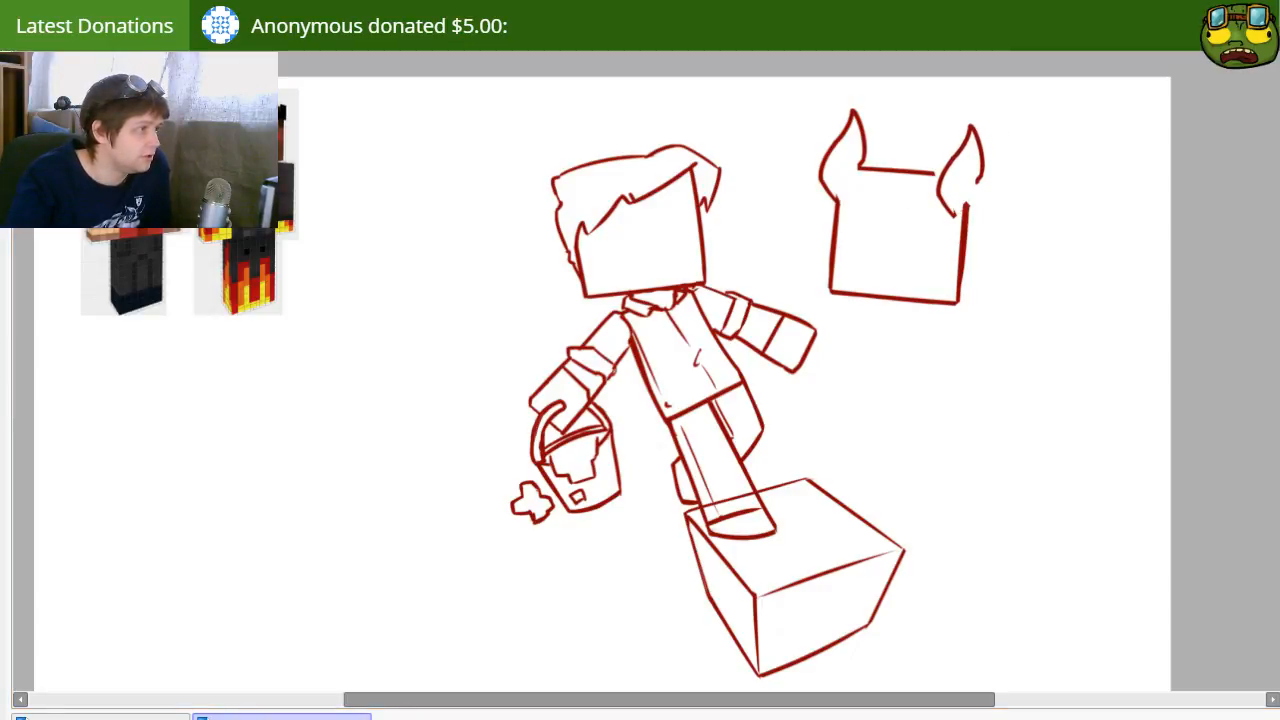
click(196, 424)
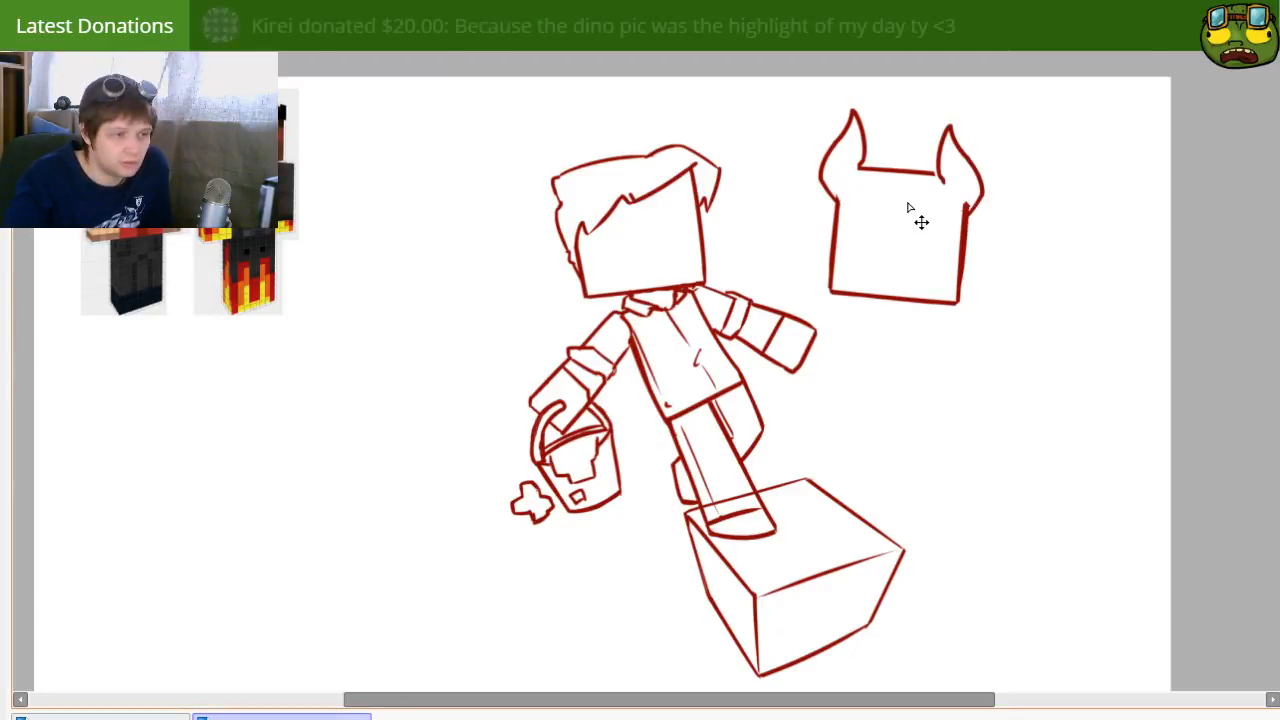
Step: Rotate the mirrored horn slightly clockwise, fit it to the head's right edge and extend the head's top edge to meet it
drag(903, 193, 906, 183)
drag(1046, 134, 1066, 157)
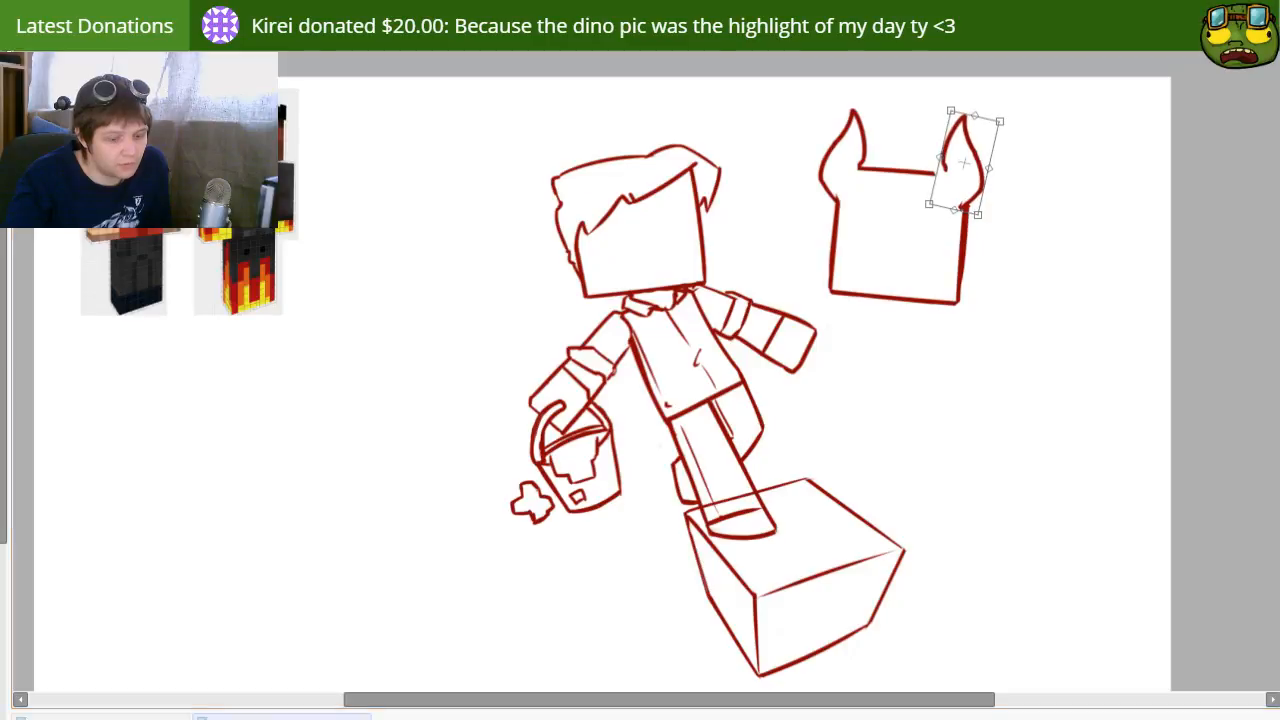
key(Return)
drag(971, 202, 994, 185)
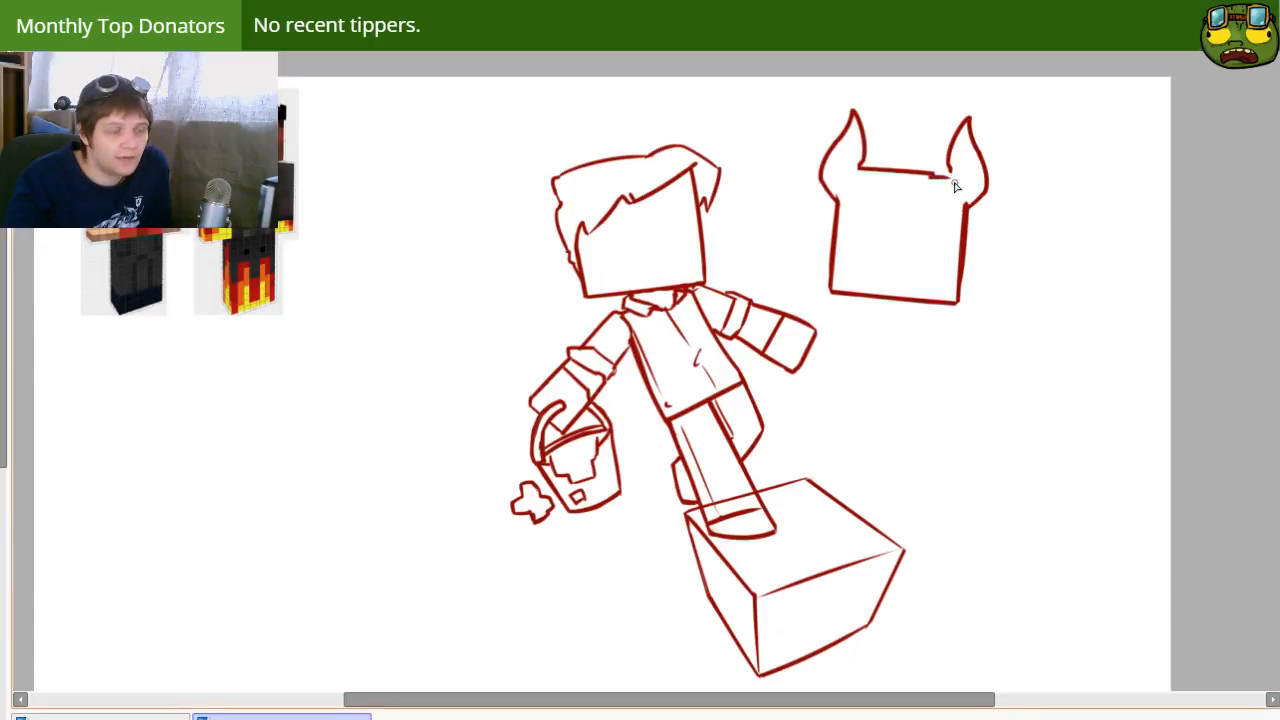
drag(930, 174, 952, 172)
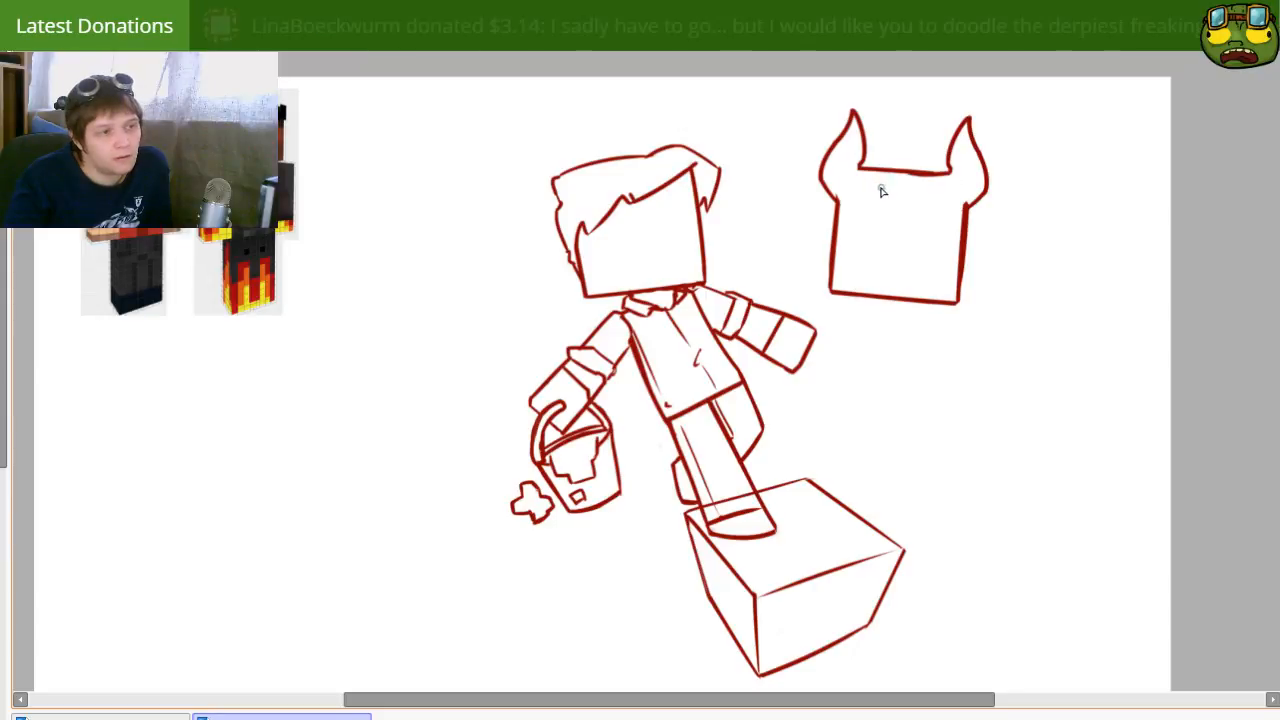
Step: Replace the horned head's straight top edge with jagged hair tufts and add small fur tufts around the bases of both horns
key(e)
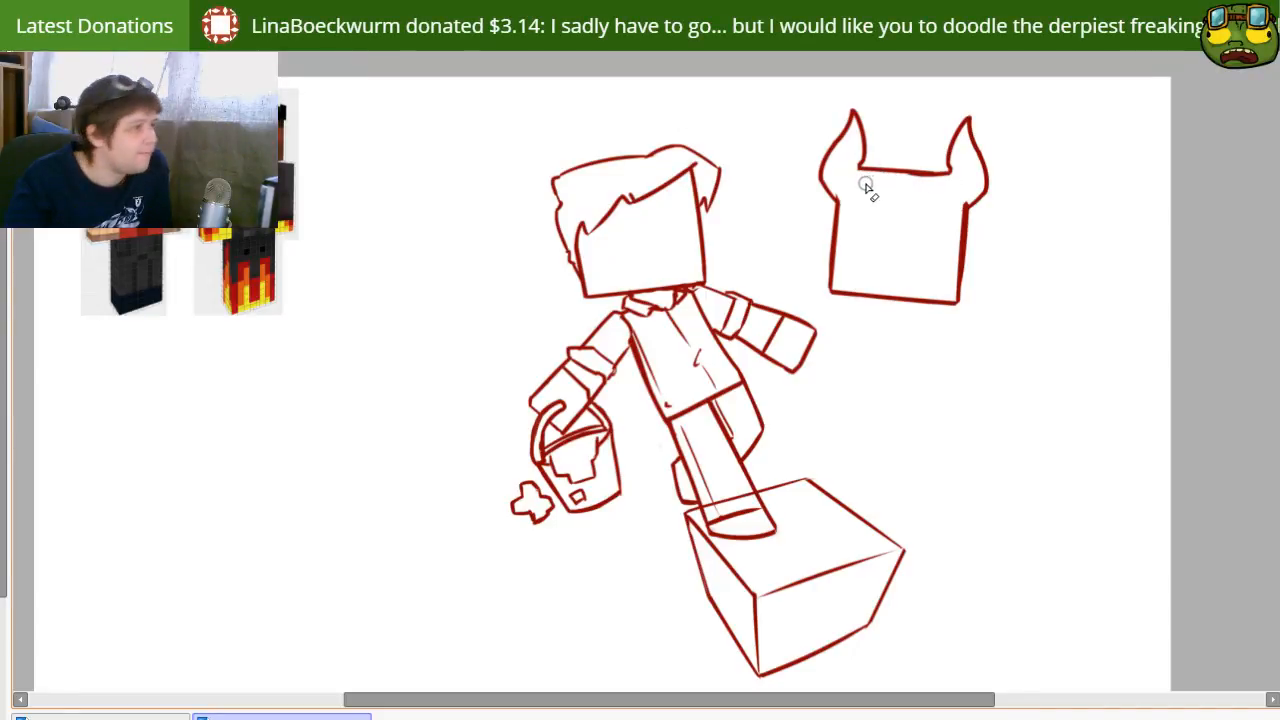
mouse_move(860, 187)
mouse_down()
mouse_move(914, 171)
mouse_move(903, 174)
mouse_move(941, 180)
mouse_up()
key(n)
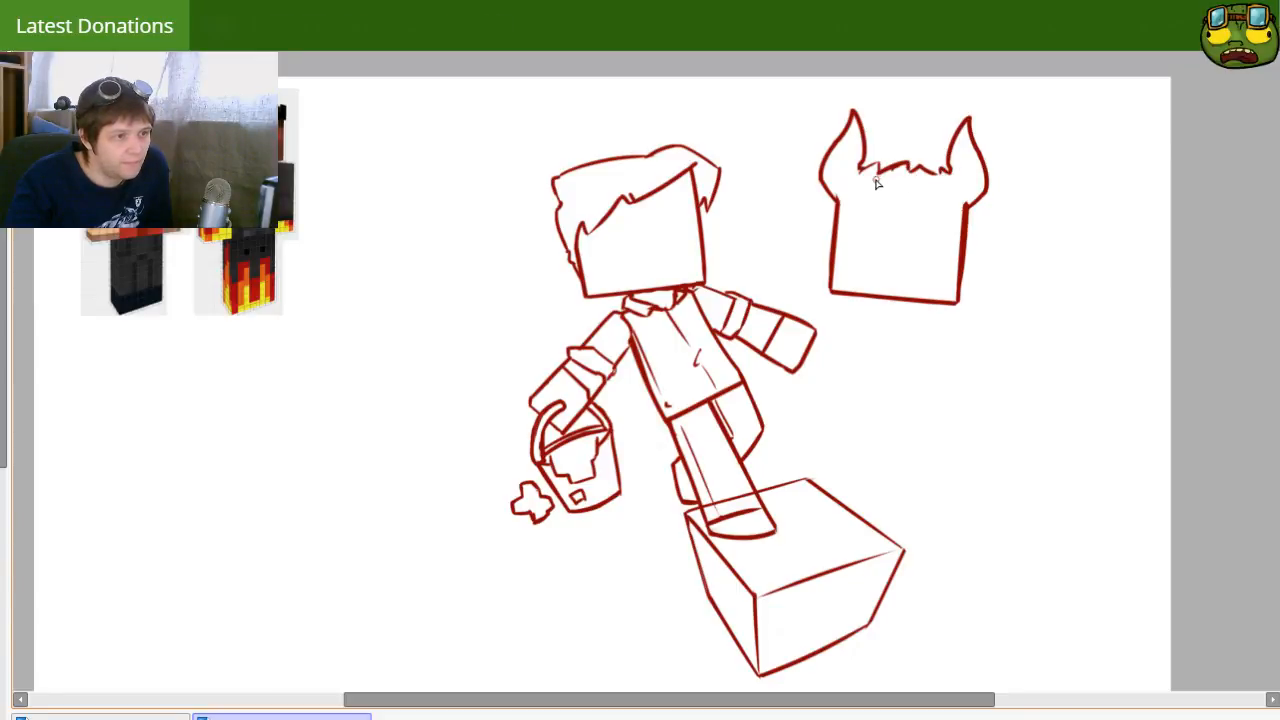
key(e)
key(n)
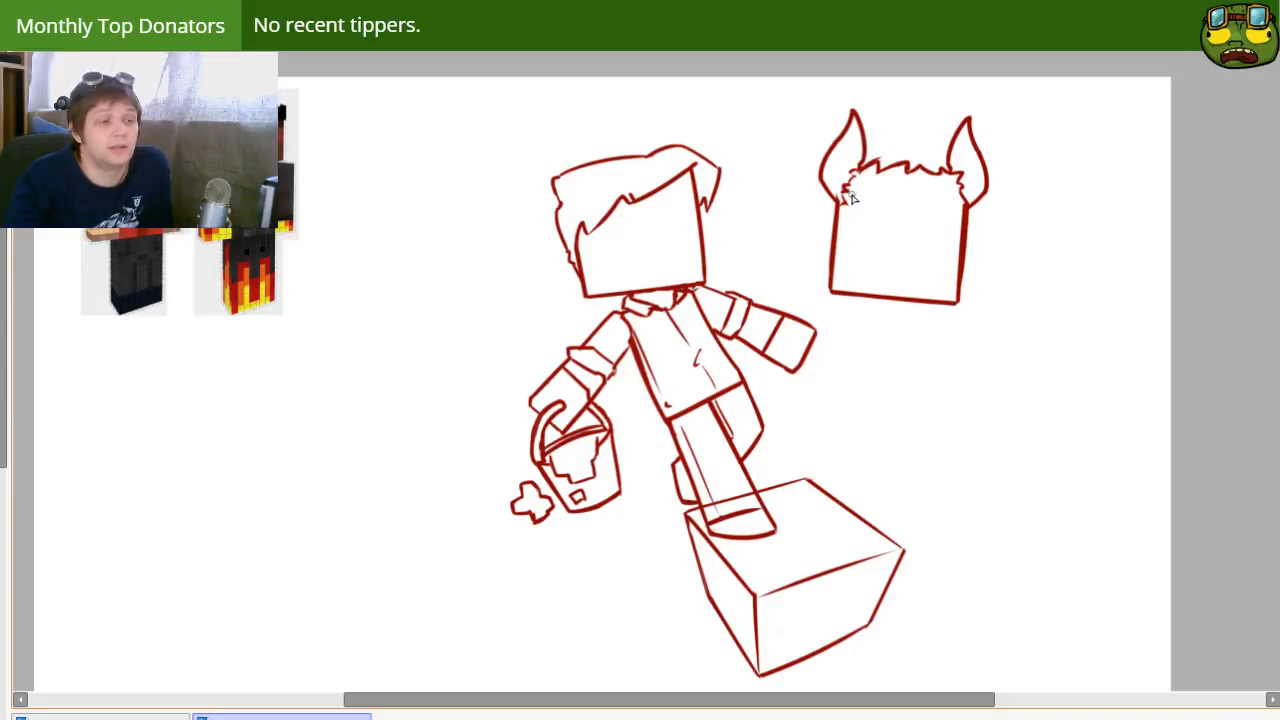
Step: Draw a jagged fringe across the forehead with tufts below the left horn, and replace the head's spiky top edge with a plain line
drag(828, 210, 825, 222)
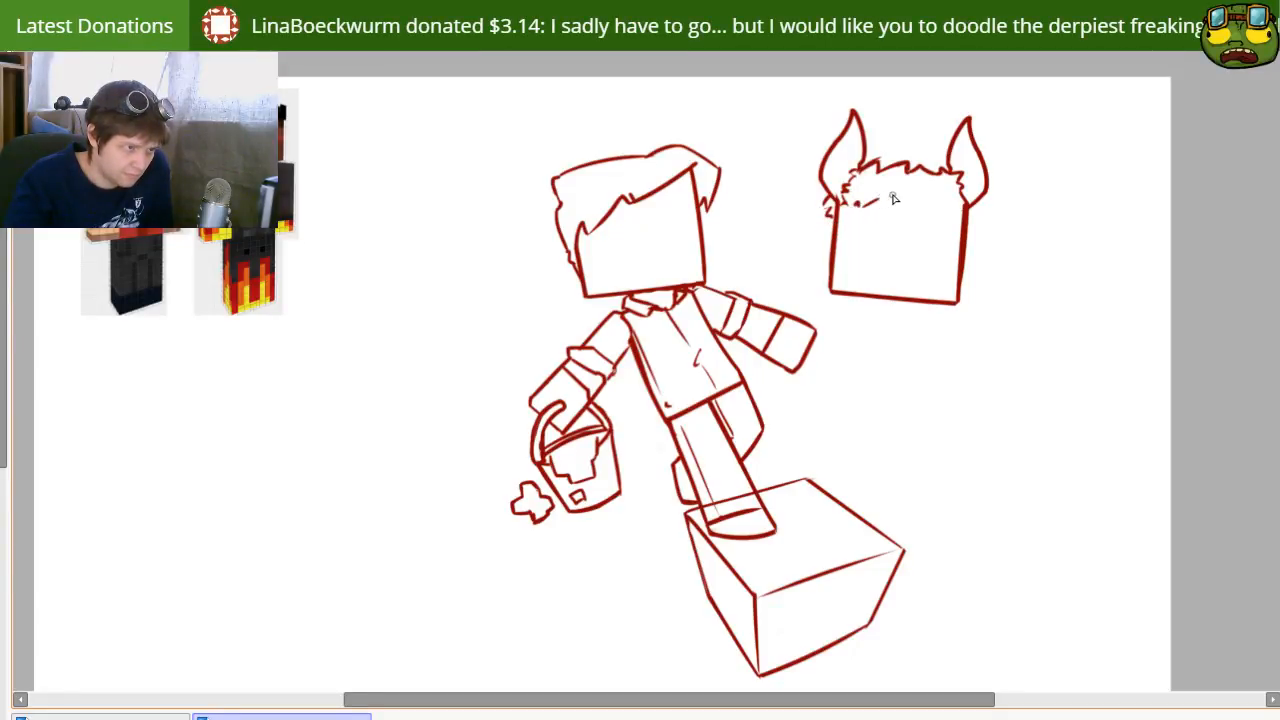
drag(896, 208, 842, 219)
key(e)
mouse_move(888, 168)
mouse_down()
mouse_move(933, 183)
mouse_move(938, 171)
mouse_move(985, 193)
mouse_up()
key(n)
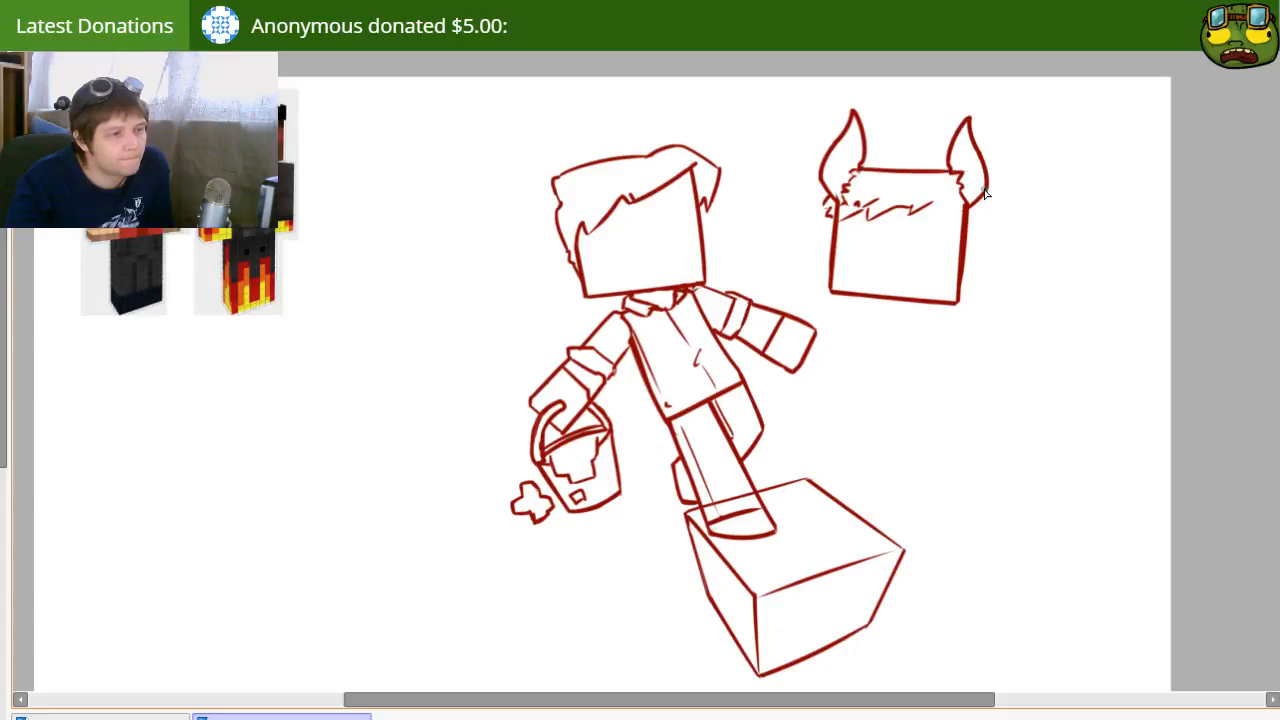
Step: Undo the plain top line and redraw it as a slightly curved edge running between the two horns
key(ctrl+z)
drag(858, 170, 946, 171)
key(ctrl+z)
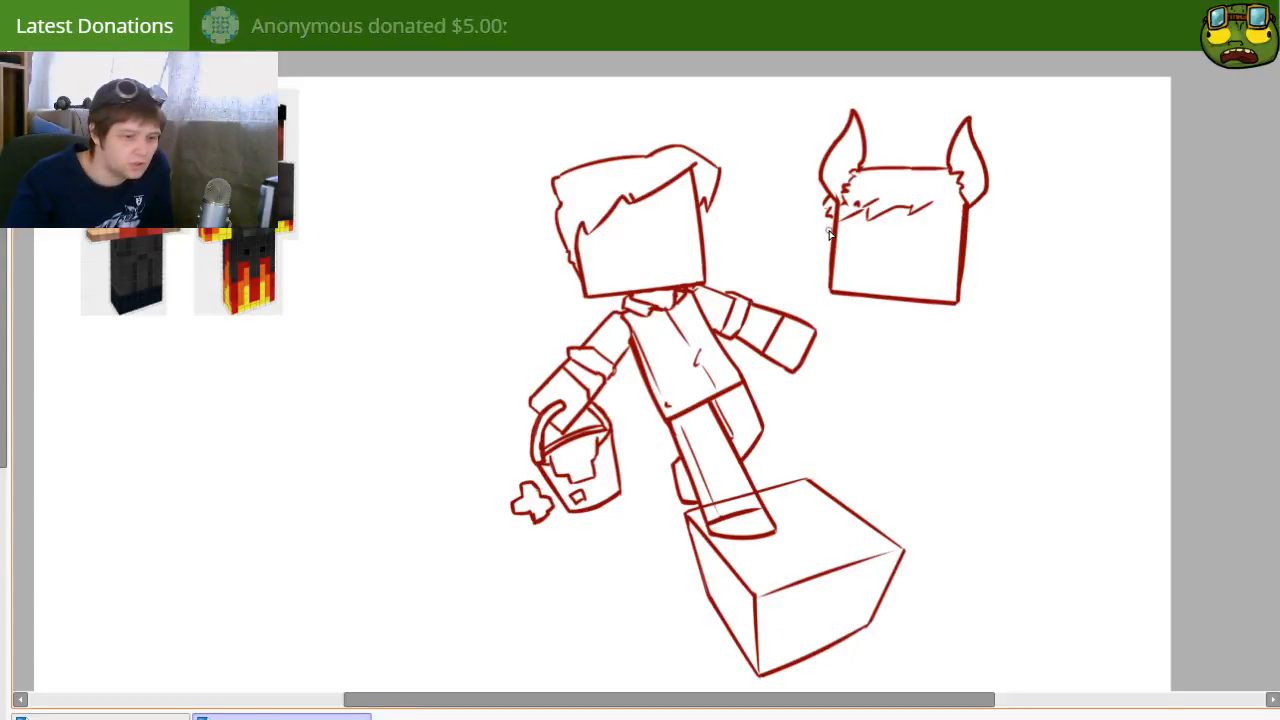
key(ctrl+z)
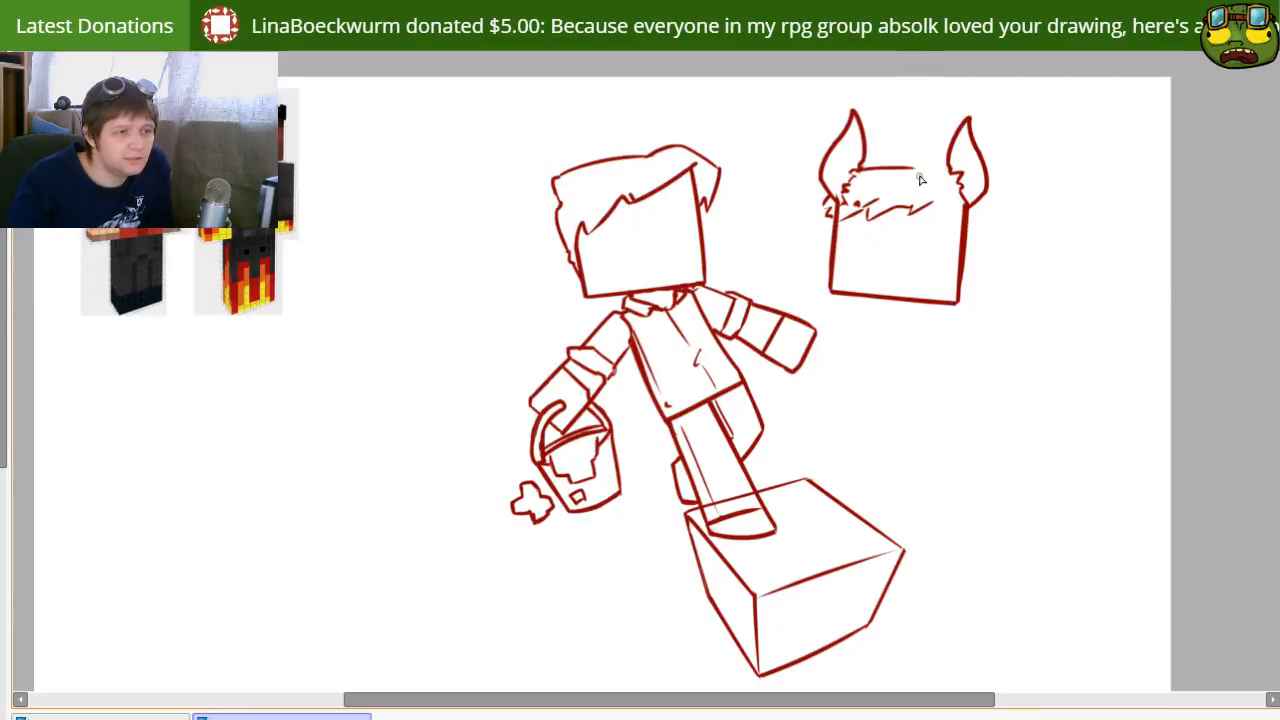
drag(910, 168, 953, 174)
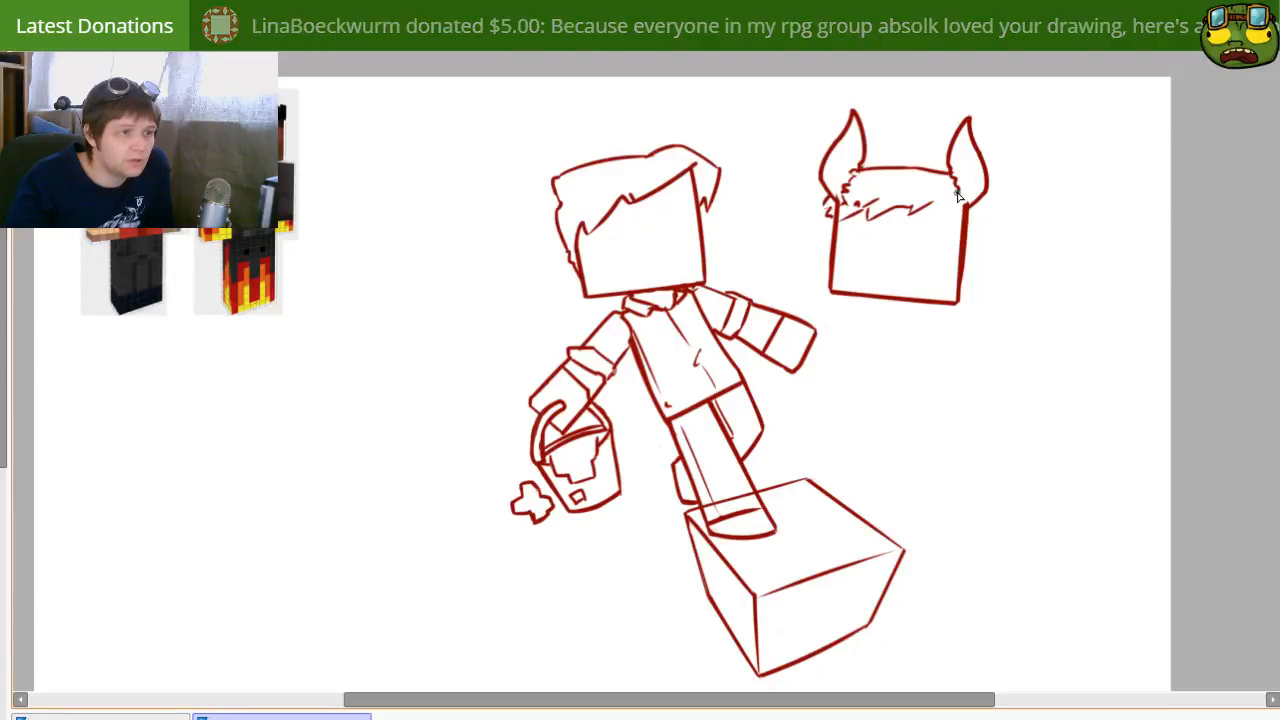
Step: Extend the fringe with pointed locks to the head's right edge, undoing the strokes that do not fit
drag(935, 202, 958, 234)
key(ctrl+z)
mouse_move(930, 187)
mouse_down()
mouse_move(959, 243)
mouse_move(961, 208)
mouse_move(950, 226)
mouse_move(966, 207)
mouse_move(955, 238)
mouse_up()
key(ctrl+z)
key(ctrl+z)
key(ctrl+z)
key(ctrl+z)
Step: Erase the overlapping lines where the fringe meets the head's left edge and redraw the small tufts below the left horn
key(e)
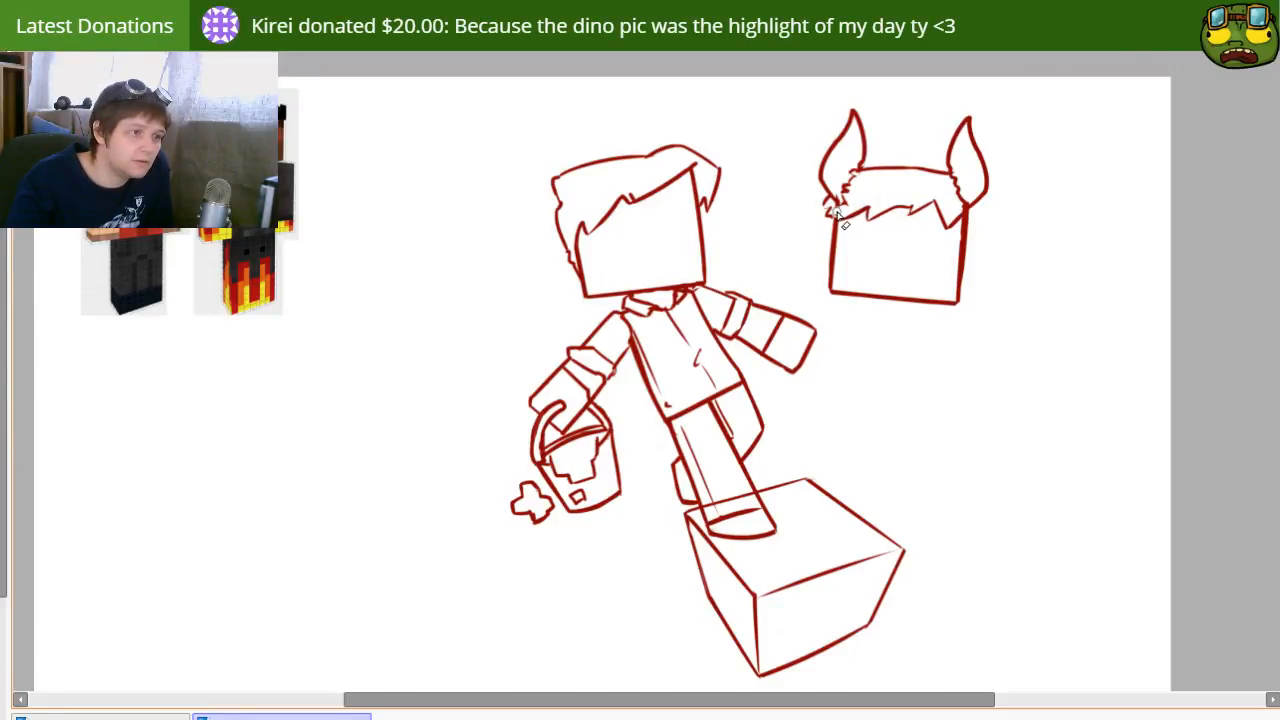
drag(836, 209, 849, 220)
key(n)
key(e)
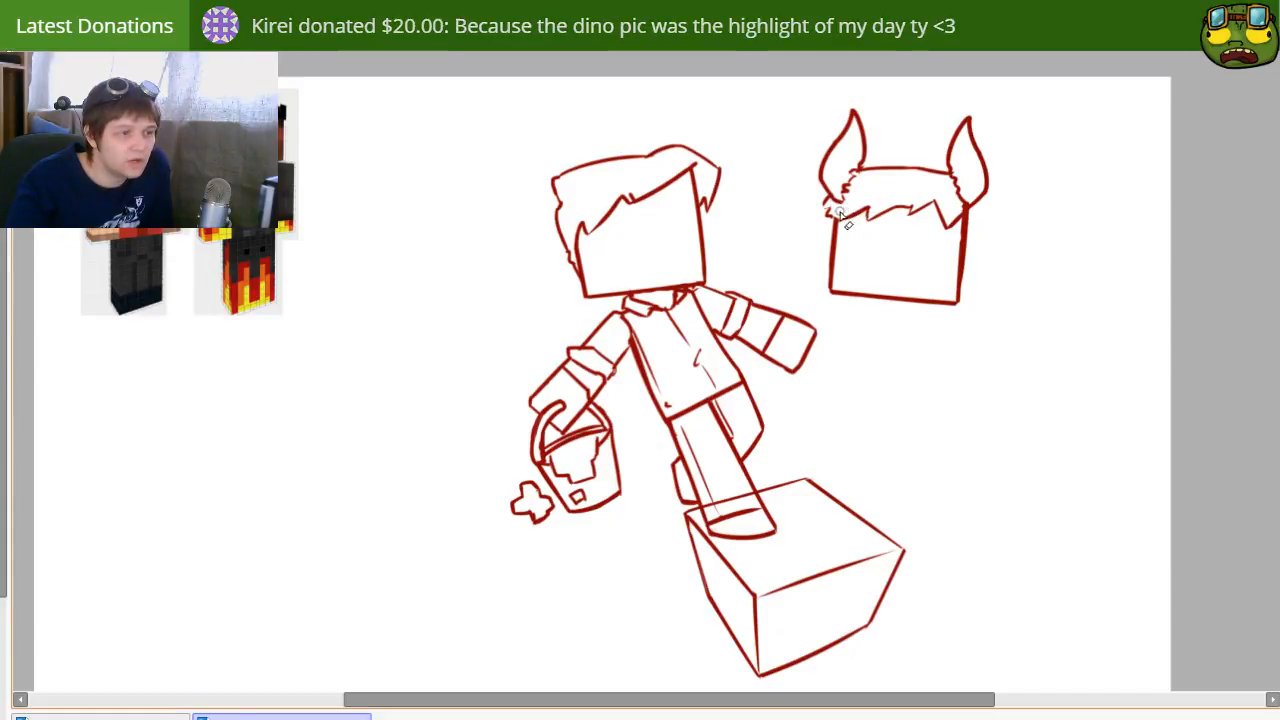
key(n)
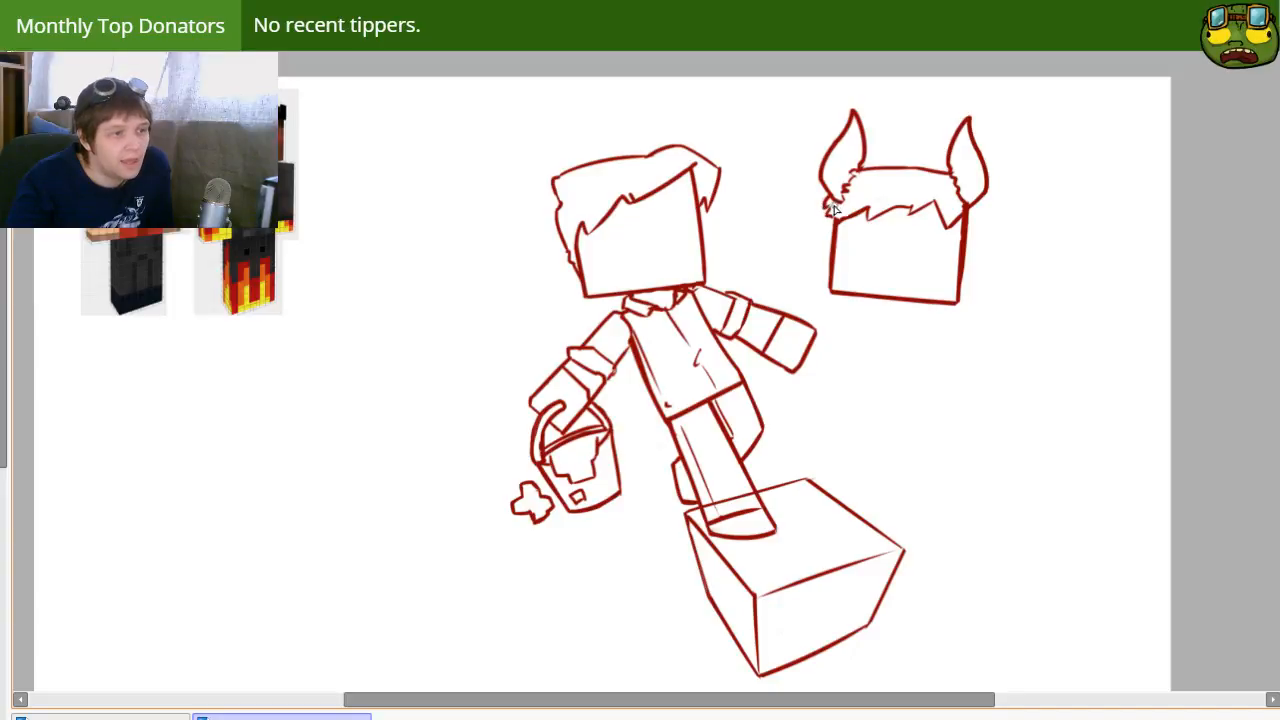
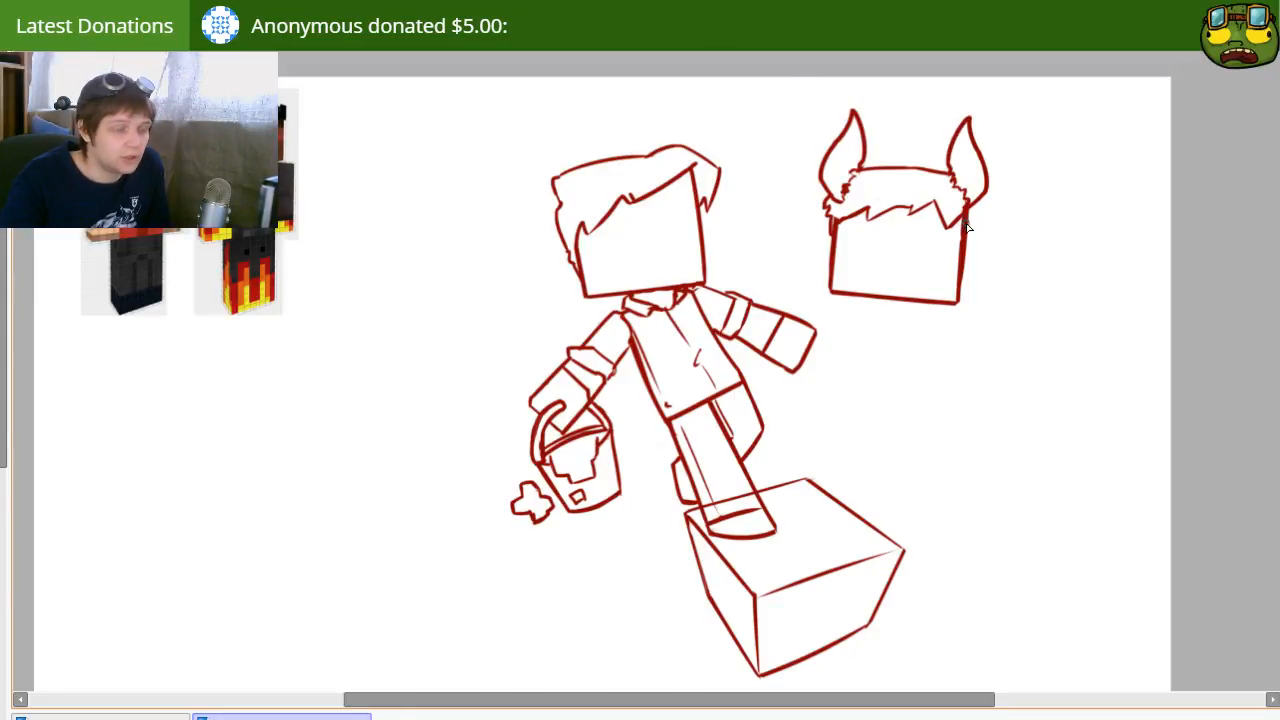
Step: Erase the overlapping stroke on the horned head's right edge and trim it to one clean slanted line
key(e)
drag(972, 222, 962, 303)
key(ctrl+z)
drag(972, 222, 954, 335)
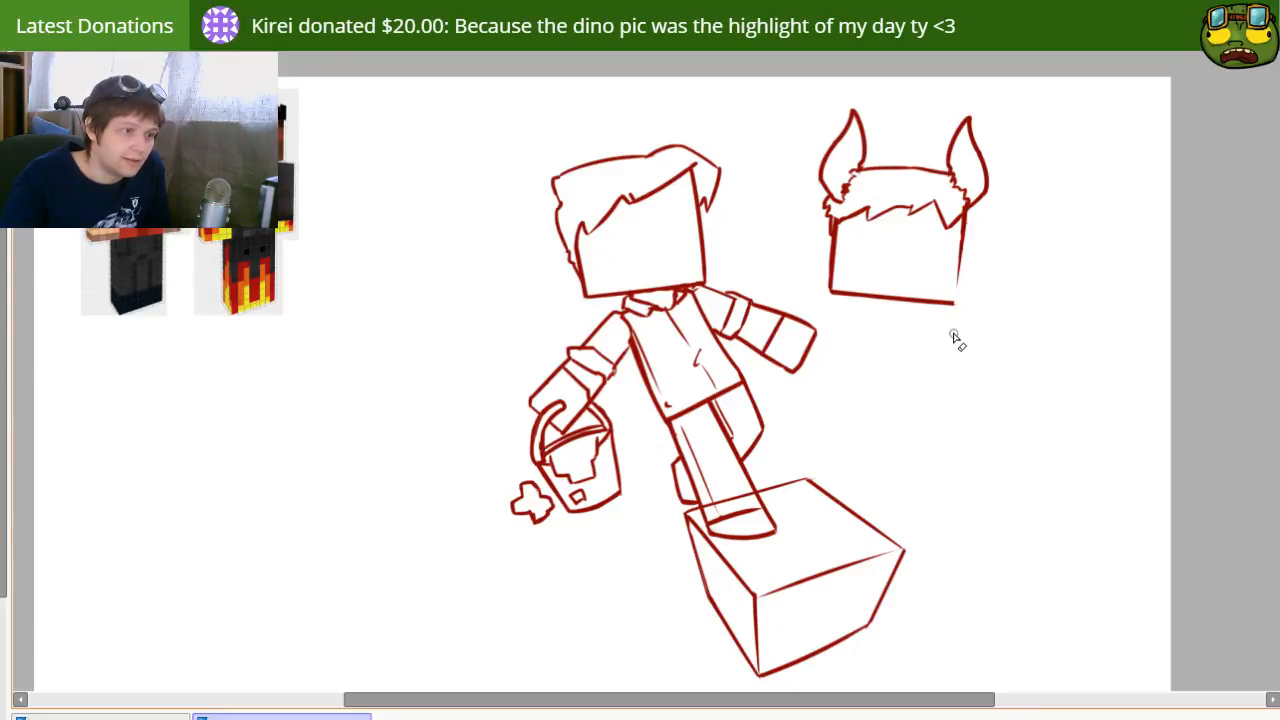
drag(968, 212, 955, 303)
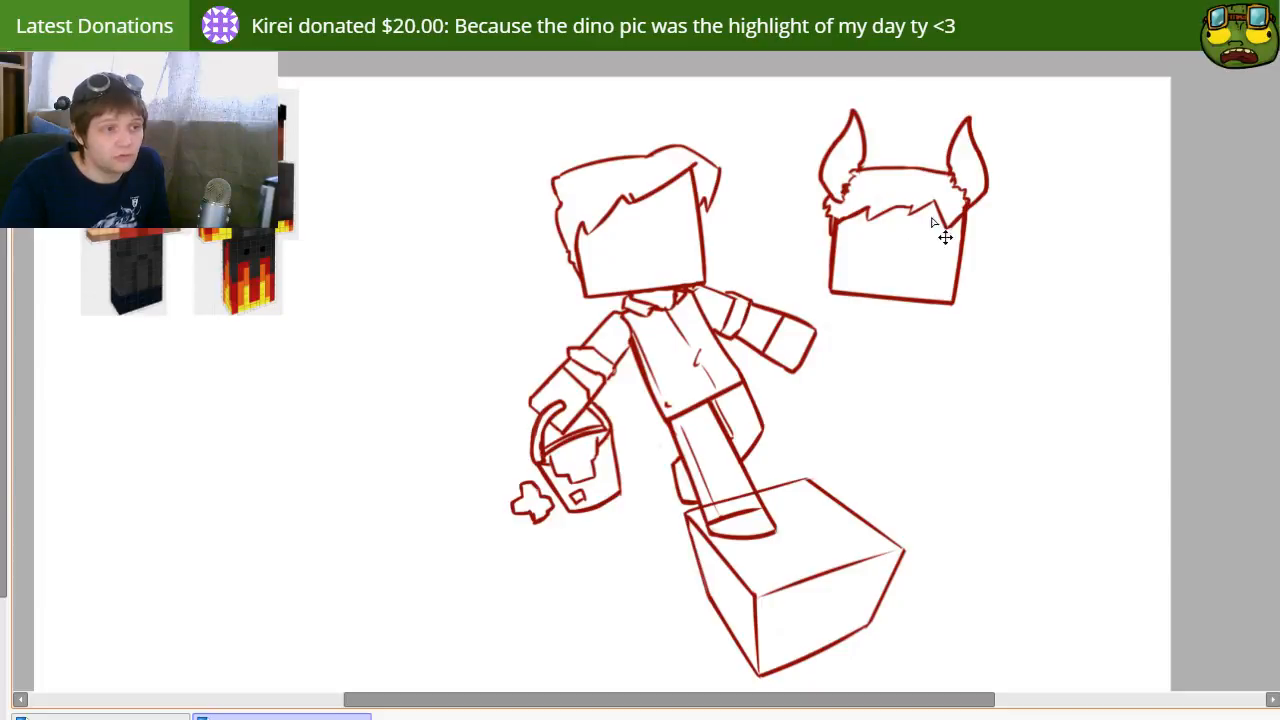
Step: Reposition the horned head, rotate it slightly counterclockwise and make it a little narrower
drag(943, 234, 884, 246)
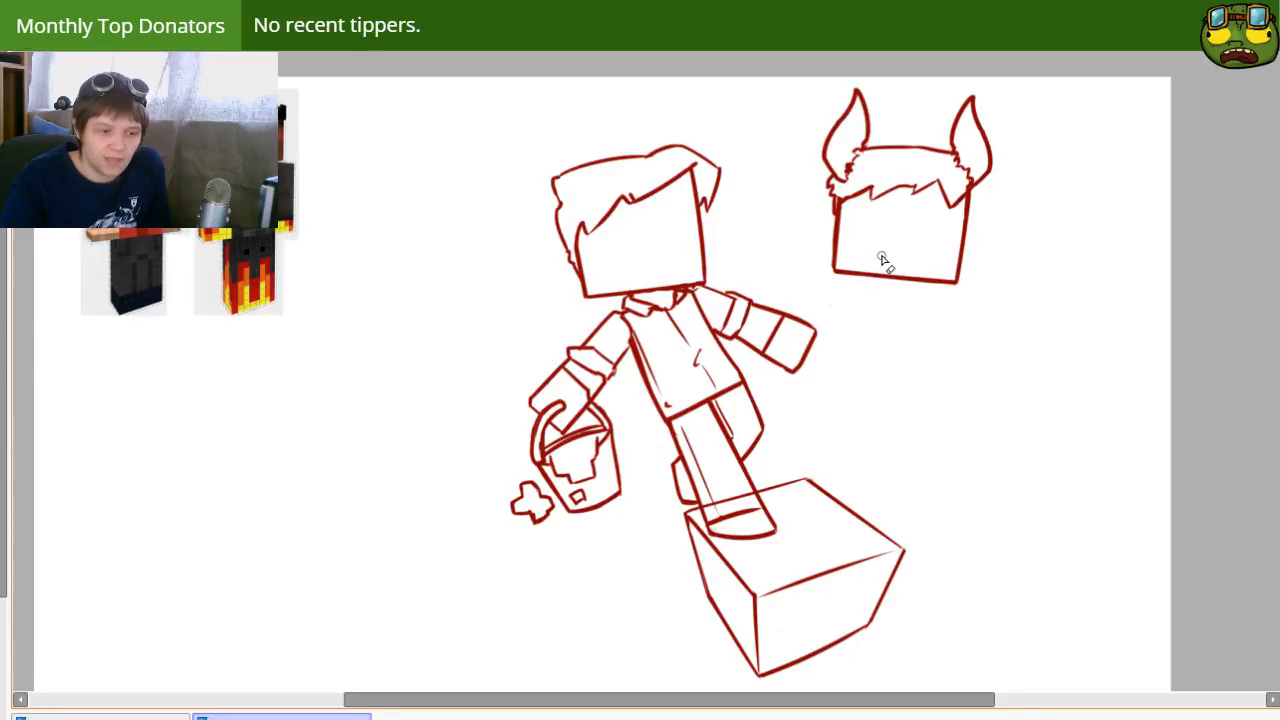
mouse_move(908, 259)
mouse_down()
mouse_move(911, 286)
mouse_move(917, 266)
mouse_up()
key(ctrl+t)
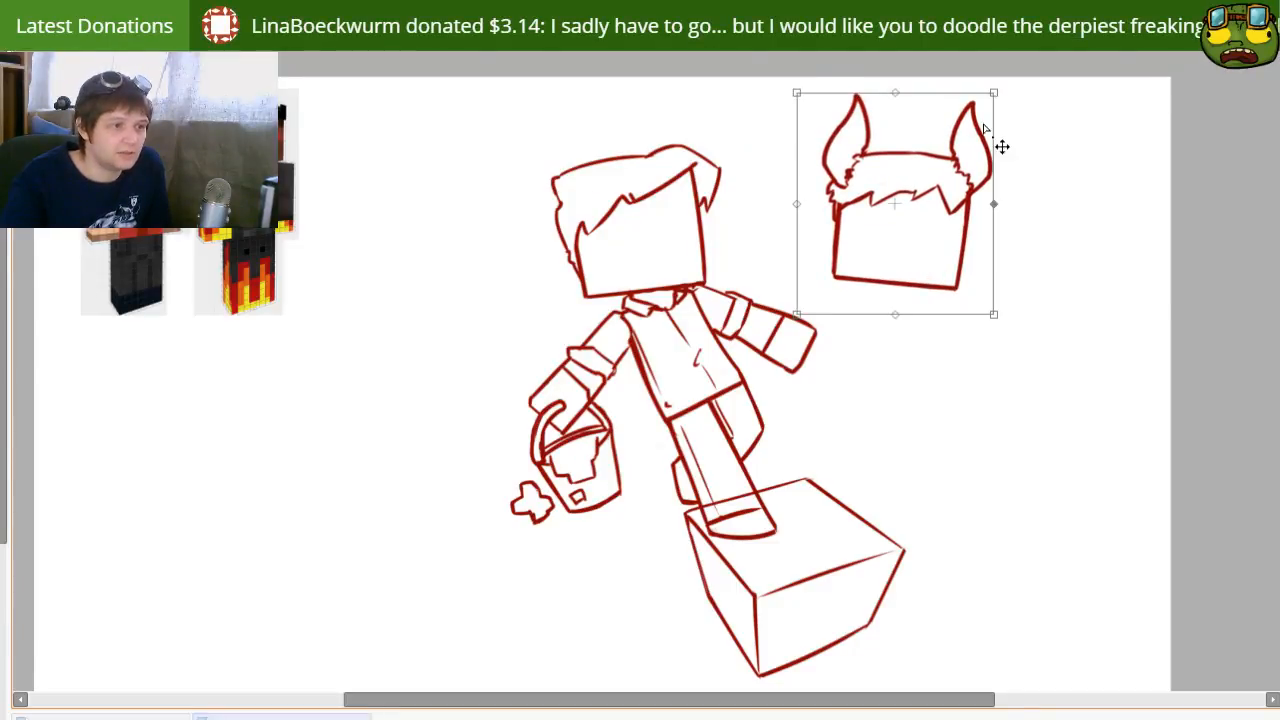
drag(937, 72, 925, 73)
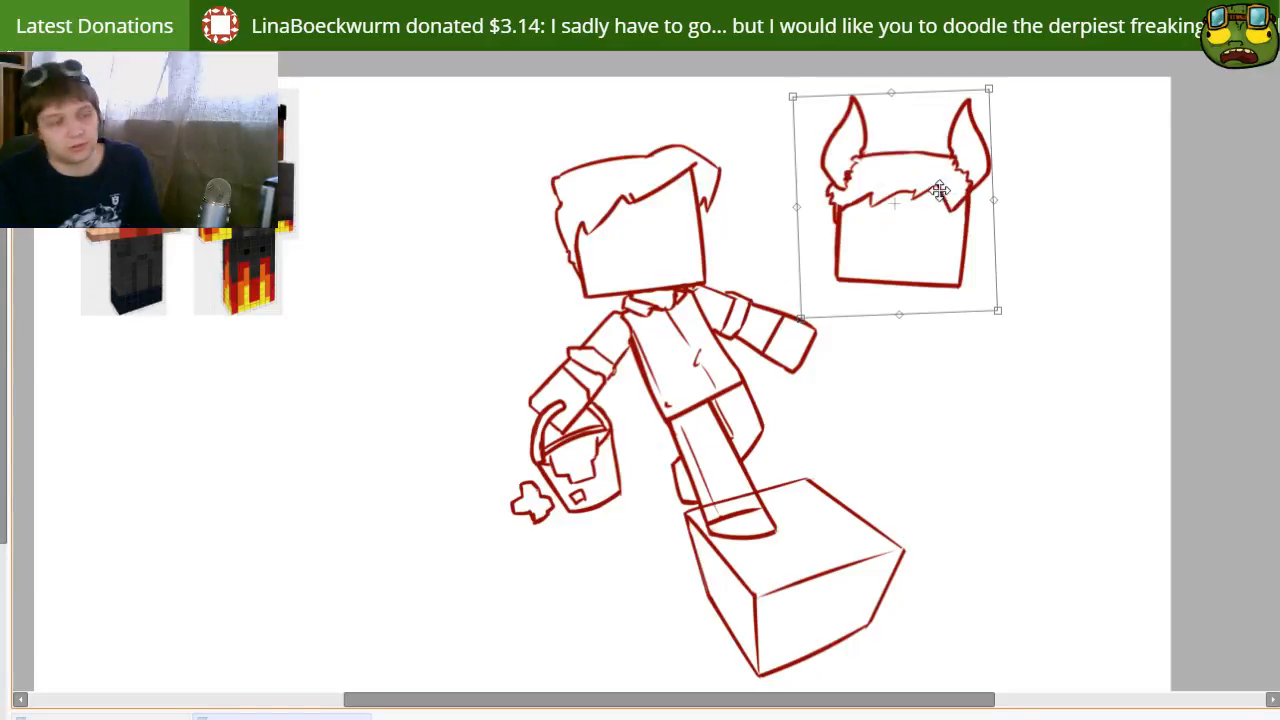
key(Return)
key(ctrl+t)
mouse_move(996, 203)
mouse_down()
mouse_move(977, 203)
mouse_move(940, 240)
mouse_up()
key(Return)
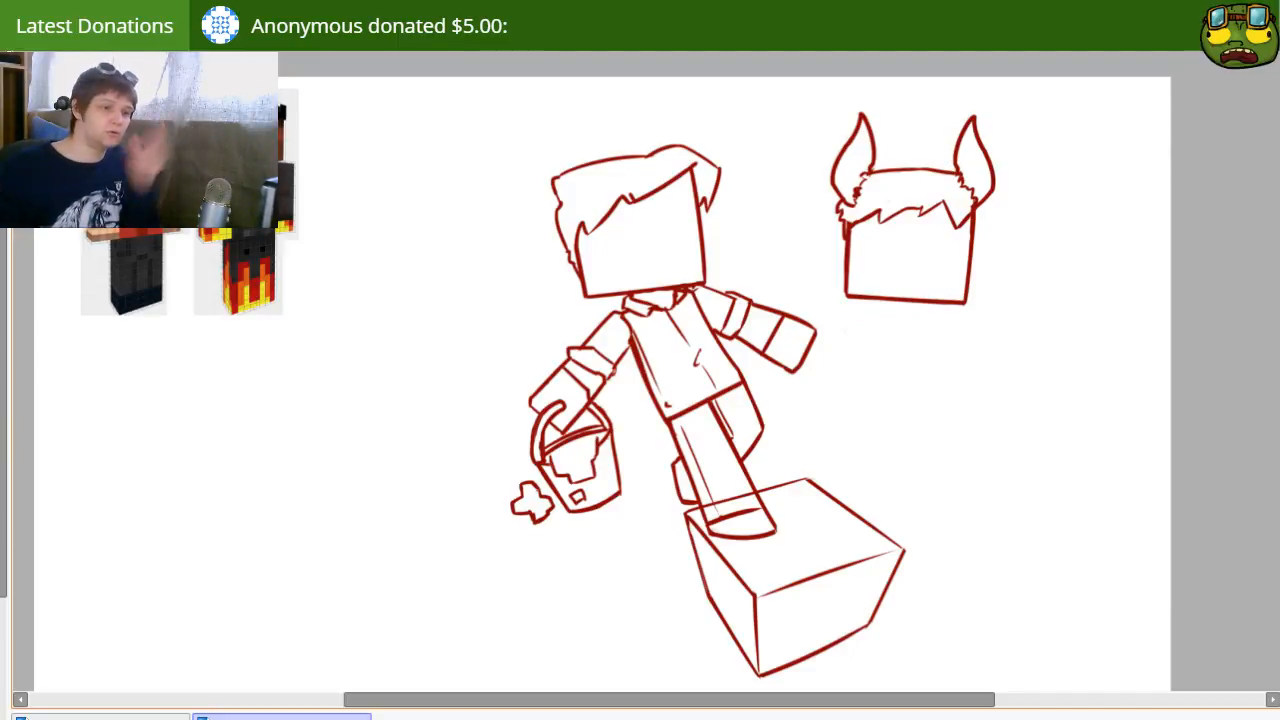
Step: Move the horned head slightly up and to the right and tilt it a little clockwise
mouse_move(936, 256)
mouse_down()
mouse_move(943, 221)
mouse_move(989, 293)
mouse_move(972, 273)
mouse_move(989, 277)
mouse_up()
key(ctrl+t)
mouse_move(1072, 235)
mouse_down()
mouse_move(1074, 257)
mouse_move(1074, 240)
mouse_up()
key(Return)
key(ctrl+t)
key(Return)
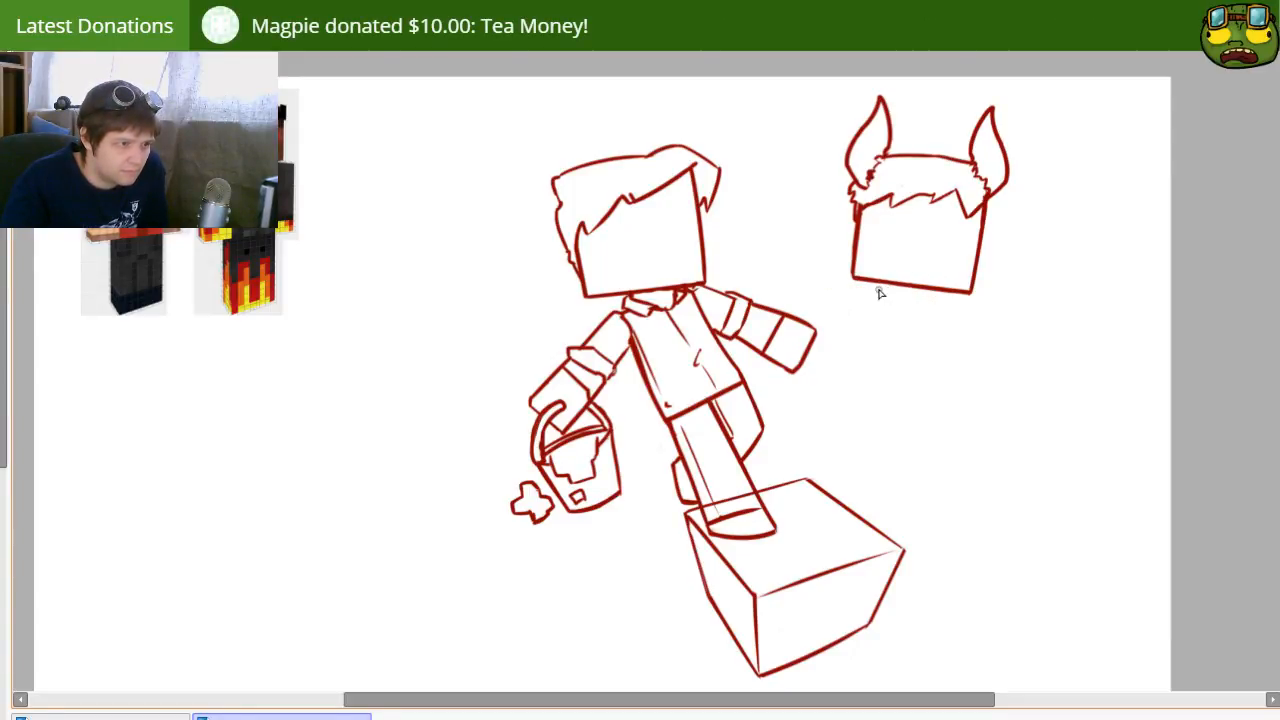
Step: Sketch a small rounded neck opening beneath the horned head's chin
key(ctrl+z)
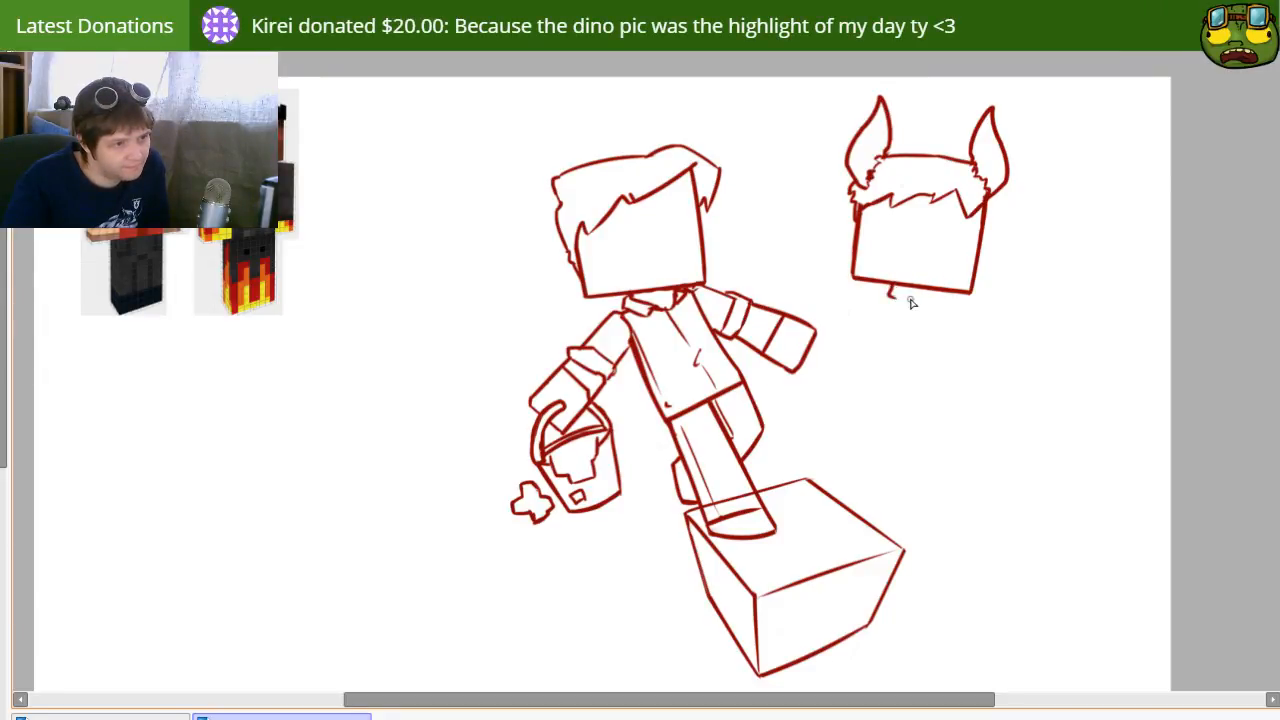
key(ctrl+z)
drag(889, 284, 918, 306)
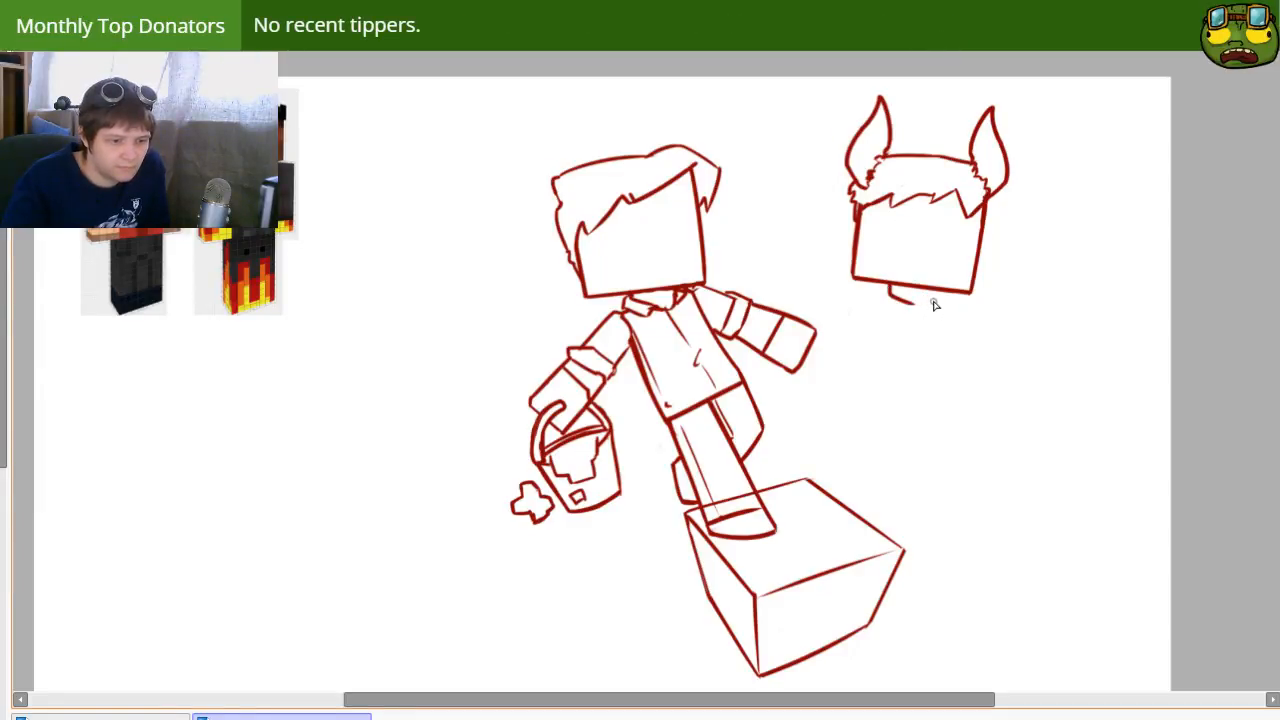
drag(930, 290, 912, 304)
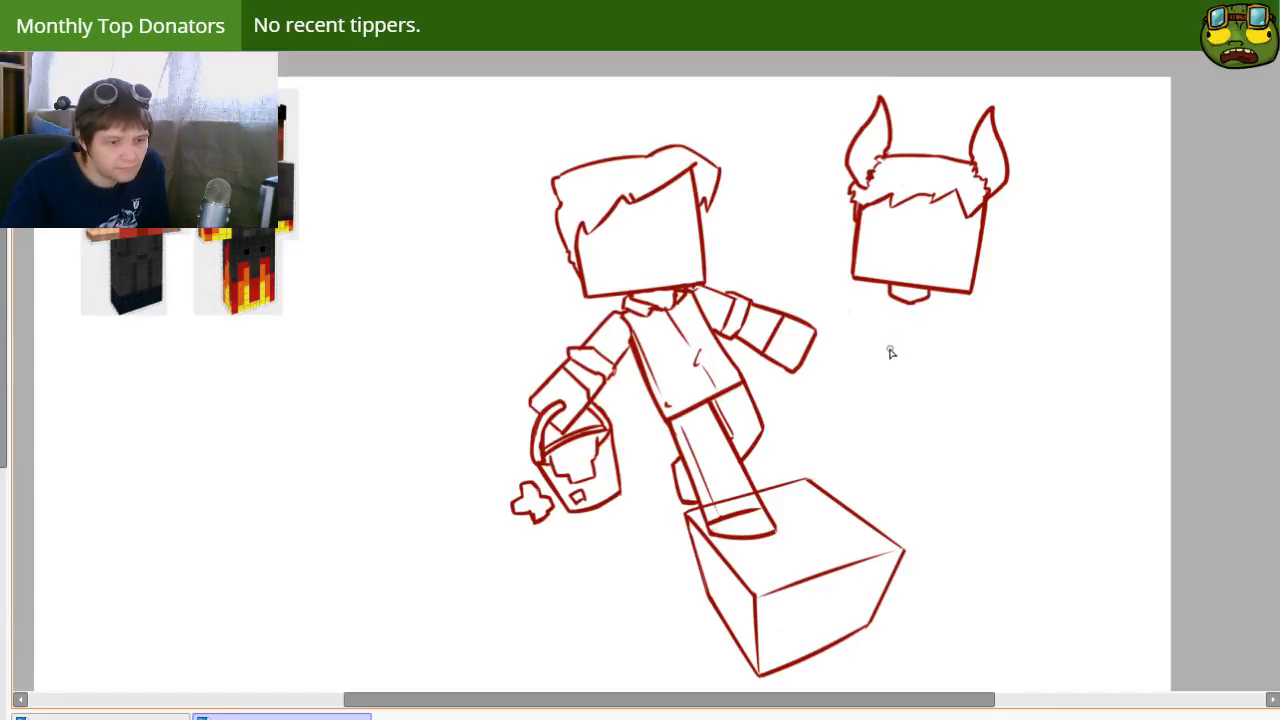
mouse_move(846, 403)
mouse_down()
mouse_move(861, 380)
mouse_move(846, 394)
mouse_up()
mouse_move(923, 283)
mouse_down()
mouse_move(873, 297)
mouse_move(895, 288)
mouse_up()
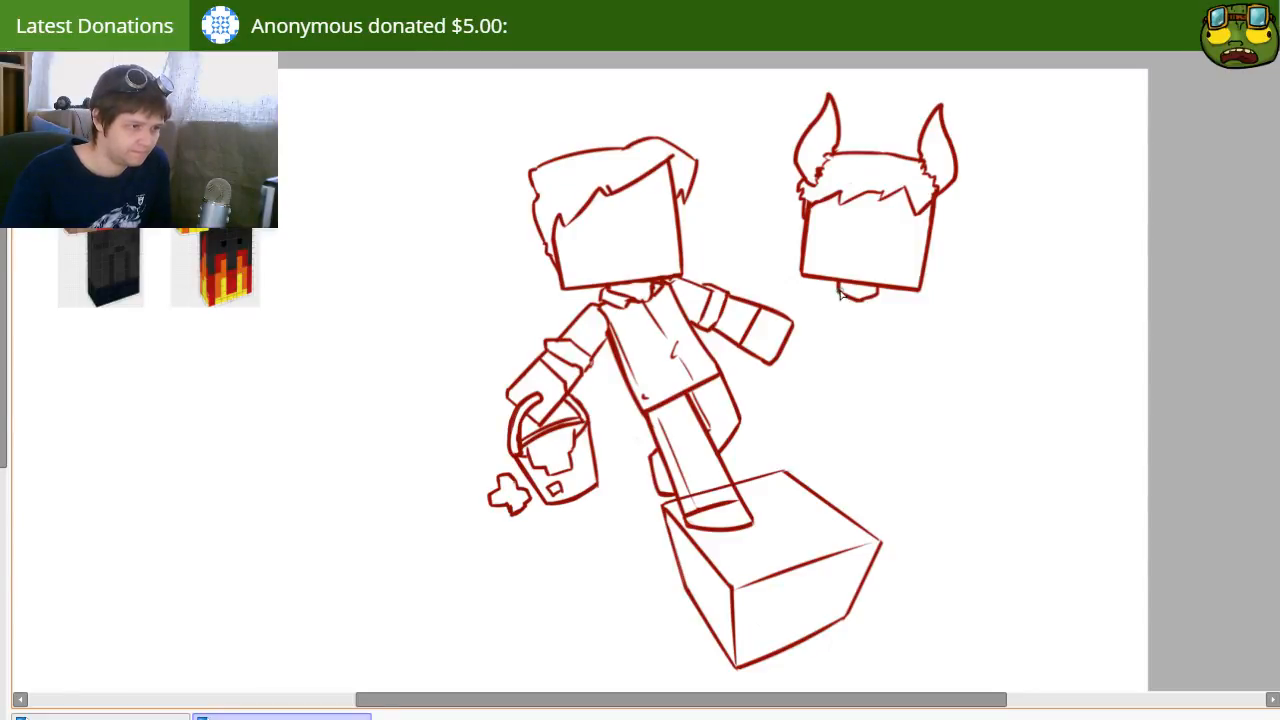
Step: Replace the rounded neck with short straight neck sides, a base line and collar strokes beneath the horned head
key(ctrl+z)
mouse_move(840, 293)
mouse_down()
mouse_move(804, 285)
mouse_move(813, 311)
mouse_move(888, 293)
mouse_move(932, 316)
mouse_move(801, 283)
mouse_move(899, 312)
mouse_move(819, 290)
mouse_move(892, 298)
mouse_move(838, 294)
mouse_up()
key(ctrl+z)
key(e)
key(])
key(n)
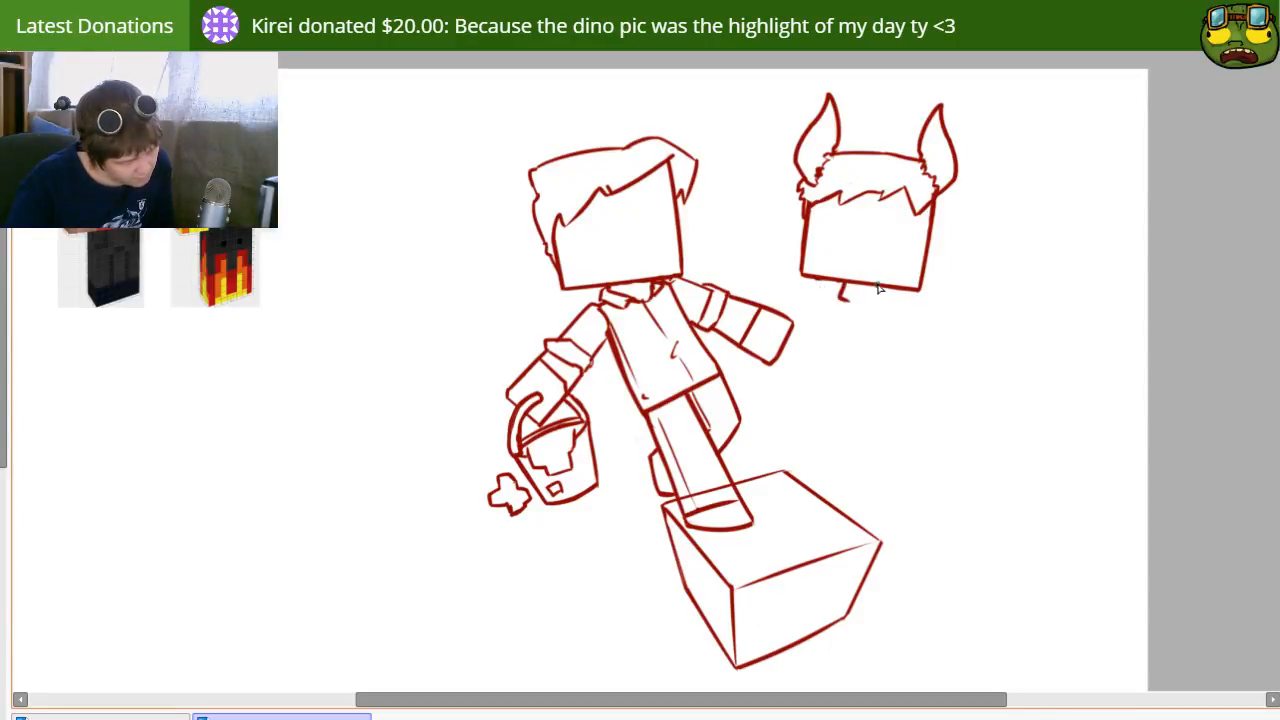
mouse_move(832, 295)
mouse_down()
mouse_move(873, 314)
mouse_move(873, 302)
mouse_up()
key(ctrl+z)
key(ctrl+z)
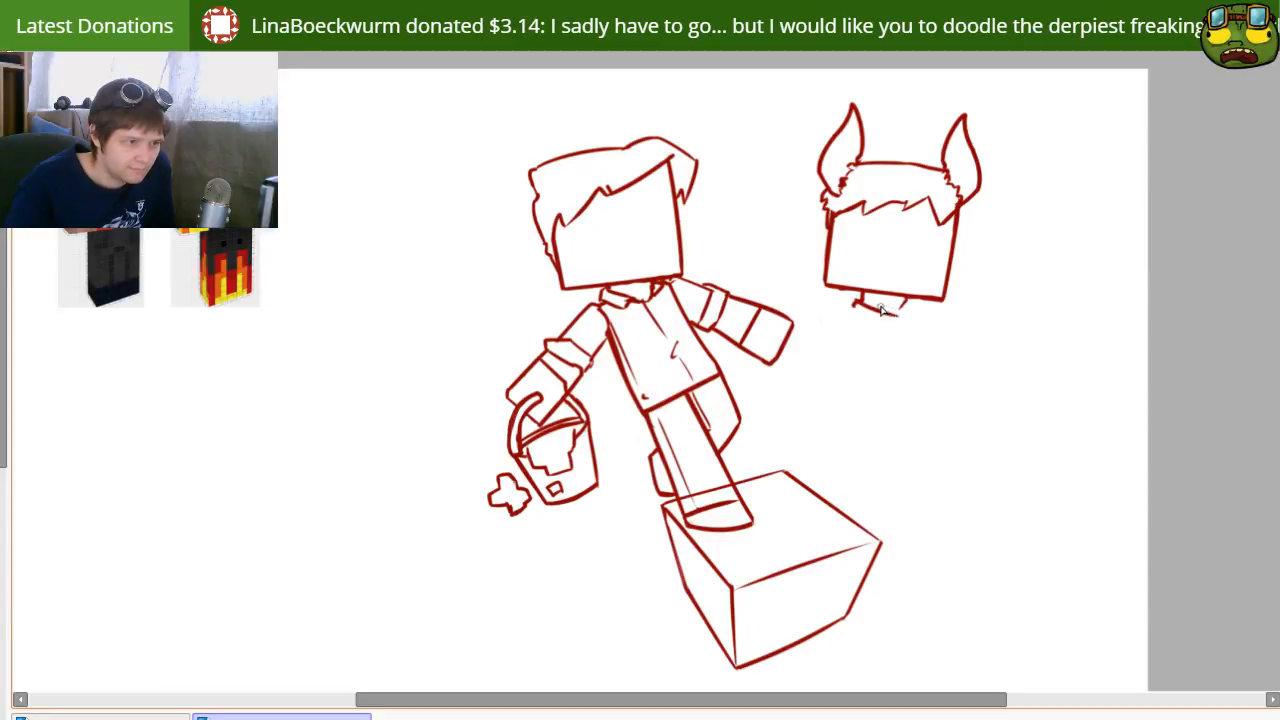
drag(862, 304, 906, 314)
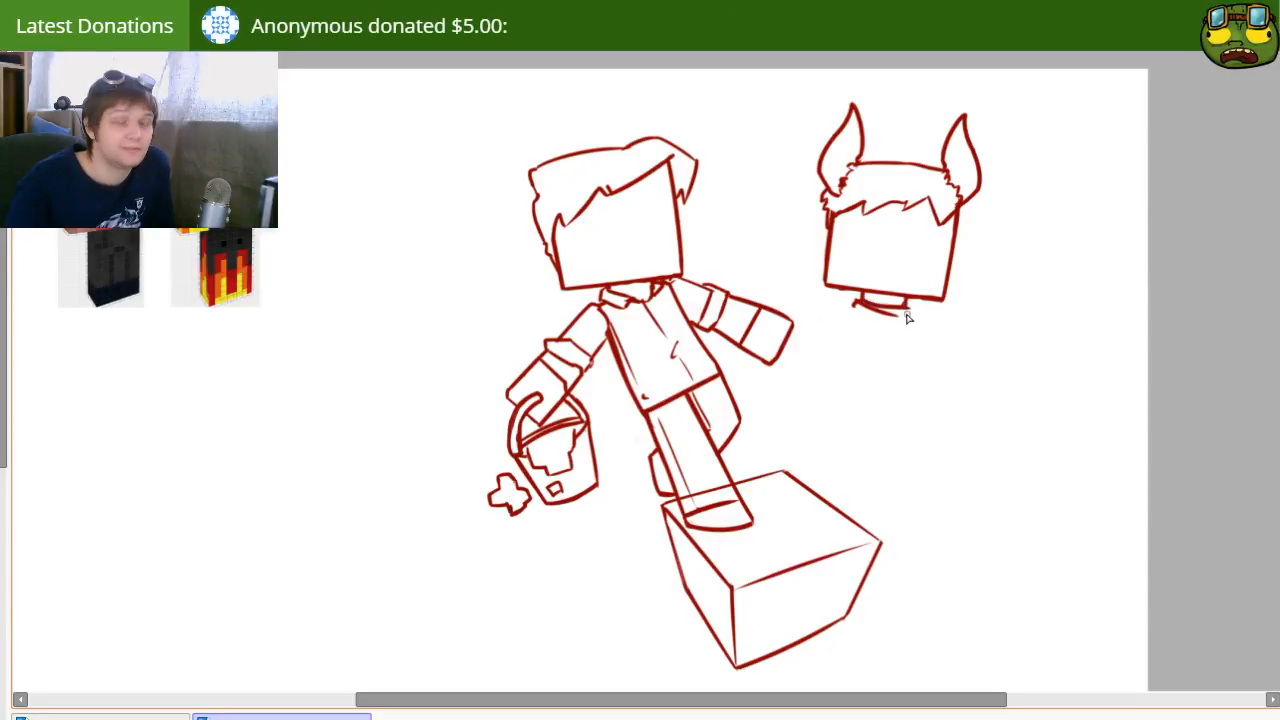
drag(908, 320, 916, 310)
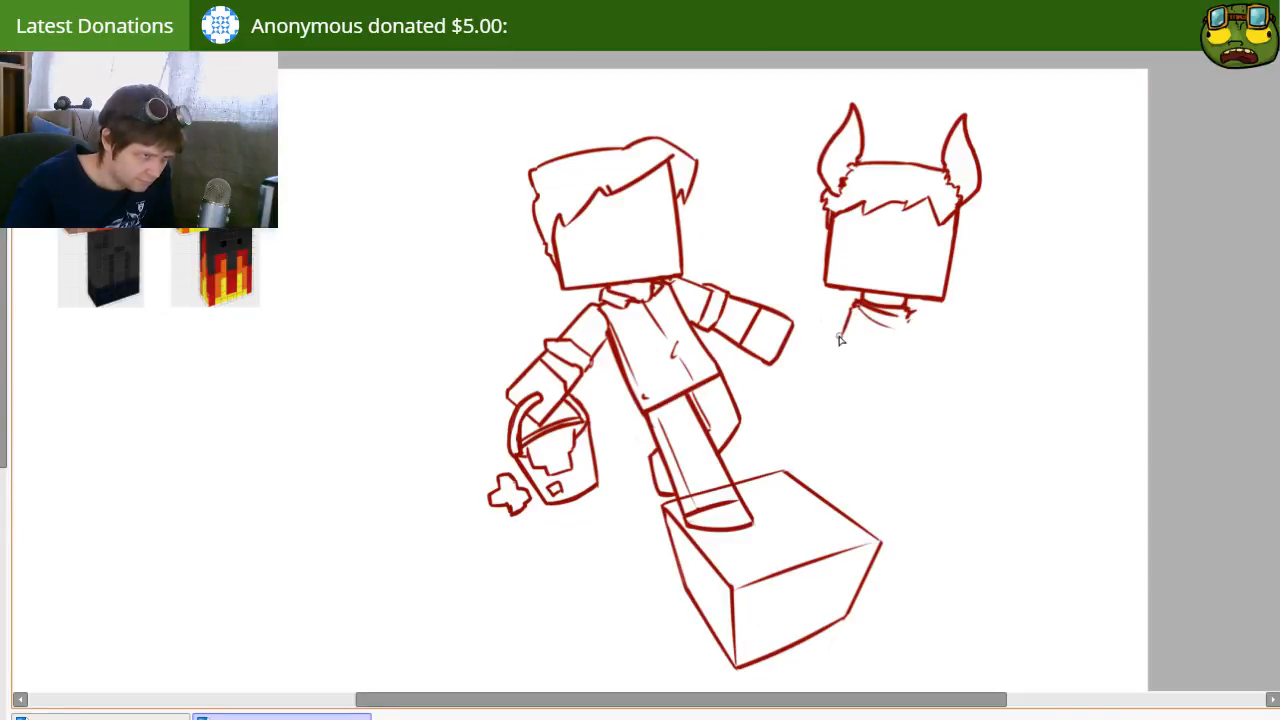
Step: Undo the sloping line beside the collar, draw curved shoulder lines on both sides and shift the horned figure slightly
key(ctrl+z)
key(ctrl+z)
drag(856, 302, 827, 304)
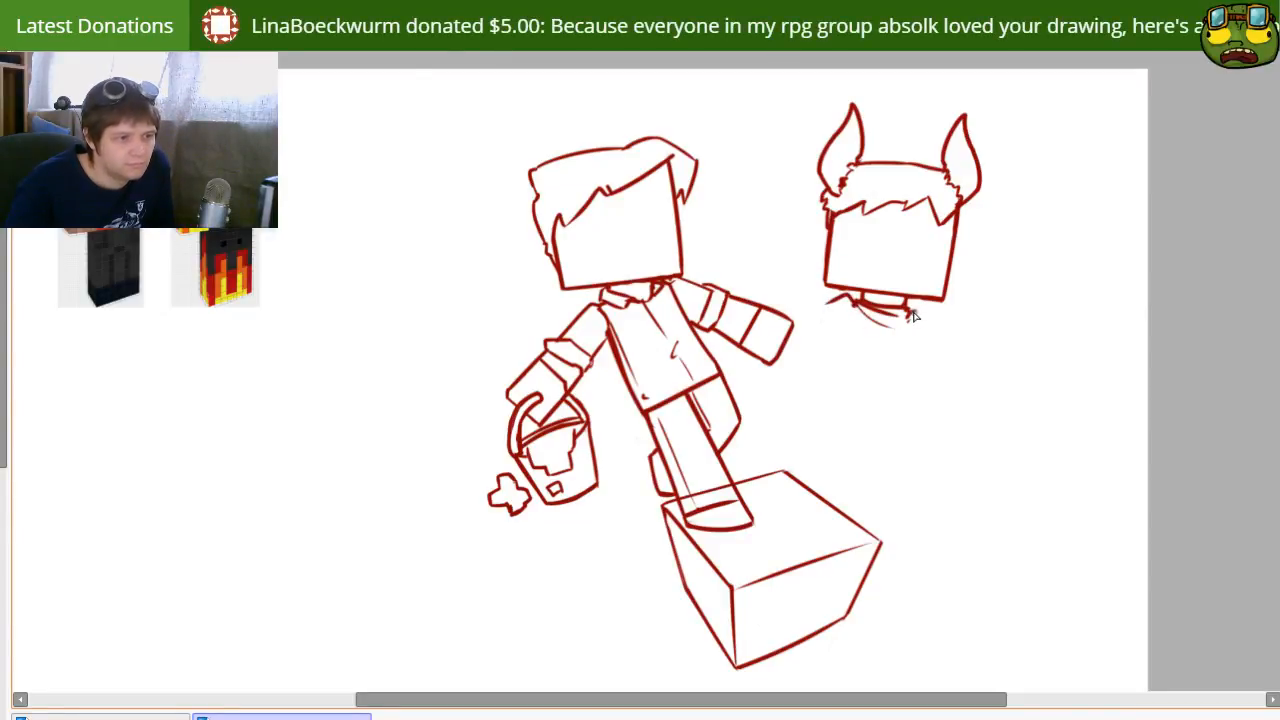
drag(908, 318, 952, 329)
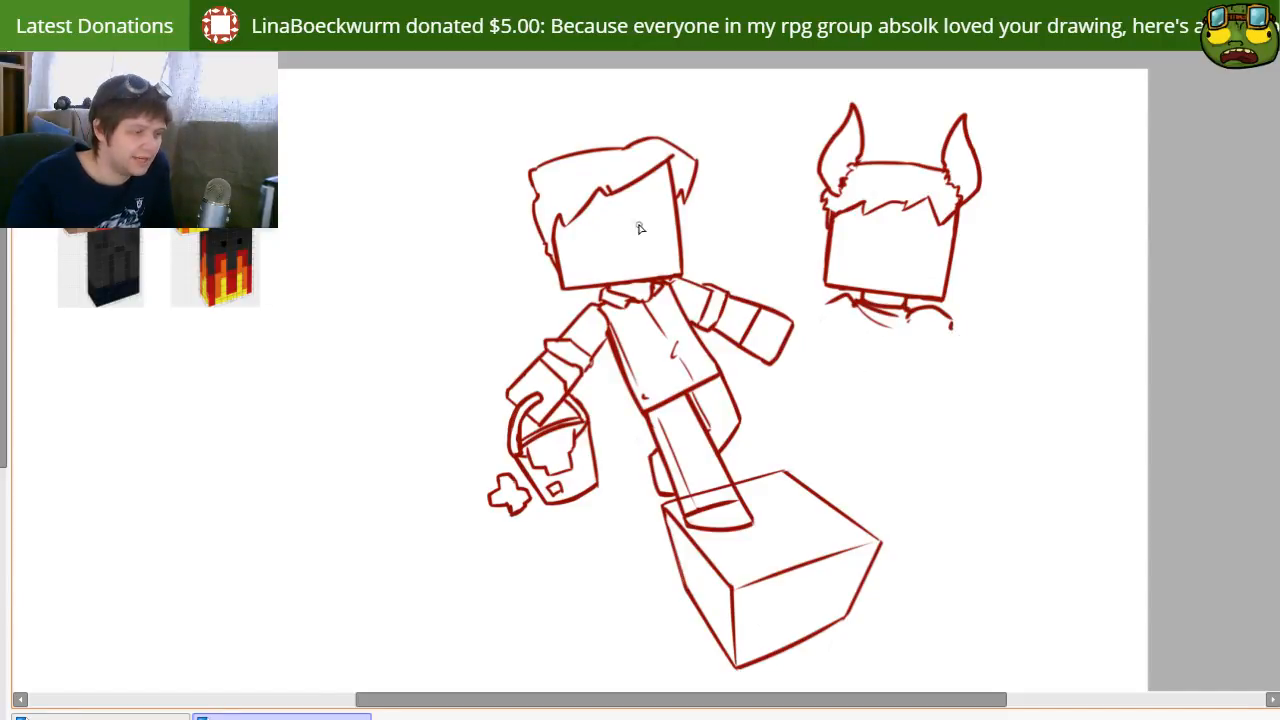
mouse_move(849, 251)
mouse_down()
mouse_move(834, 251)
mouse_move(822, 224)
mouse_move(863, 234)
mouse_move(832, 221)
mouse_up()
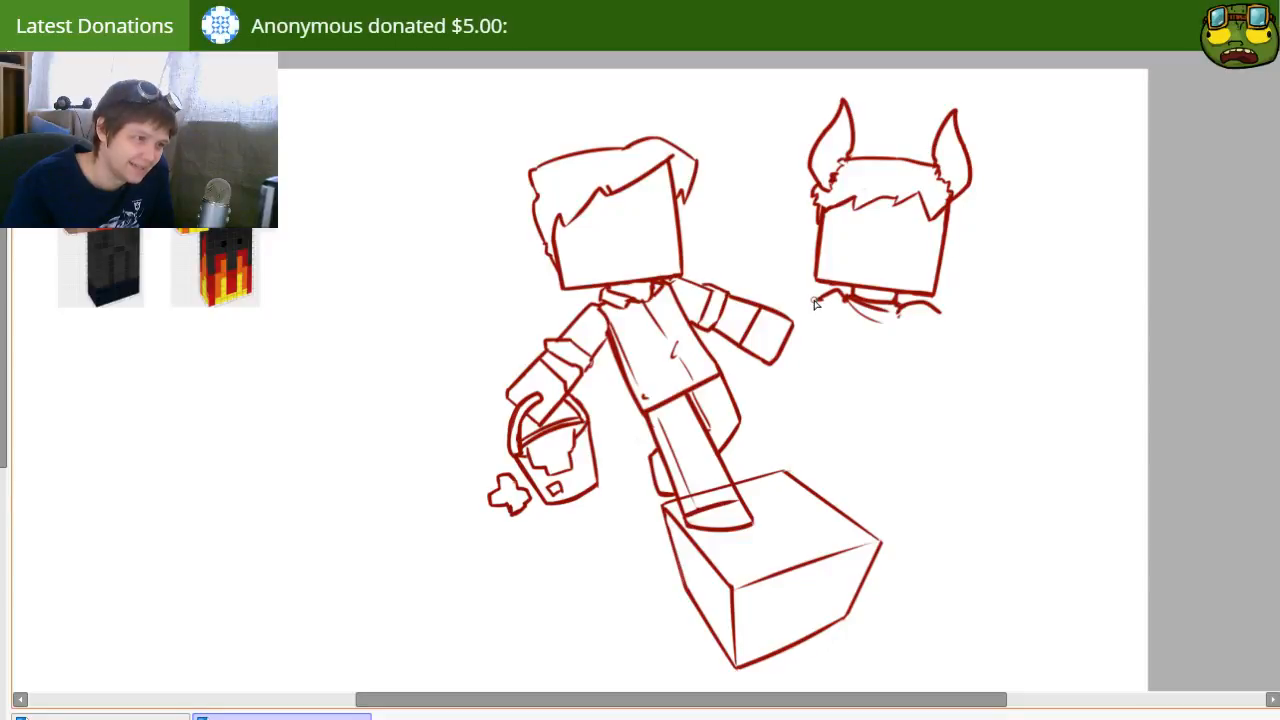
drag(790, 367, 849, 363)
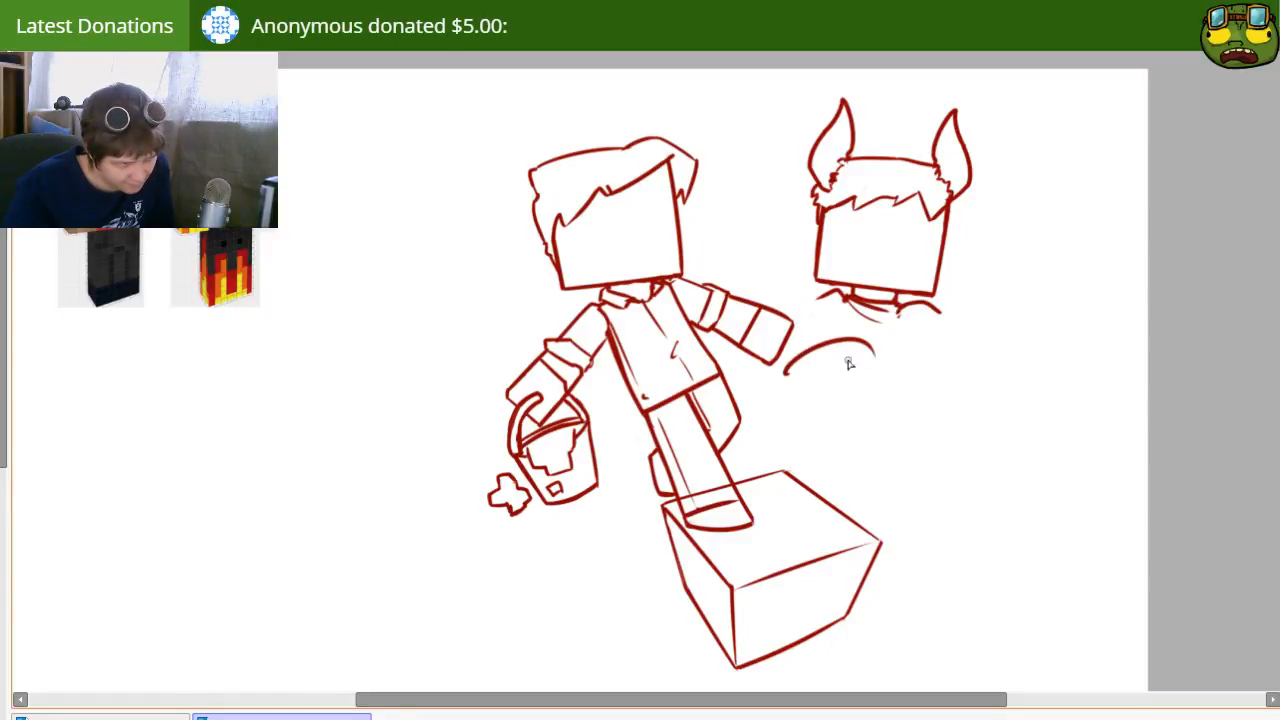
key(ctrl+z)
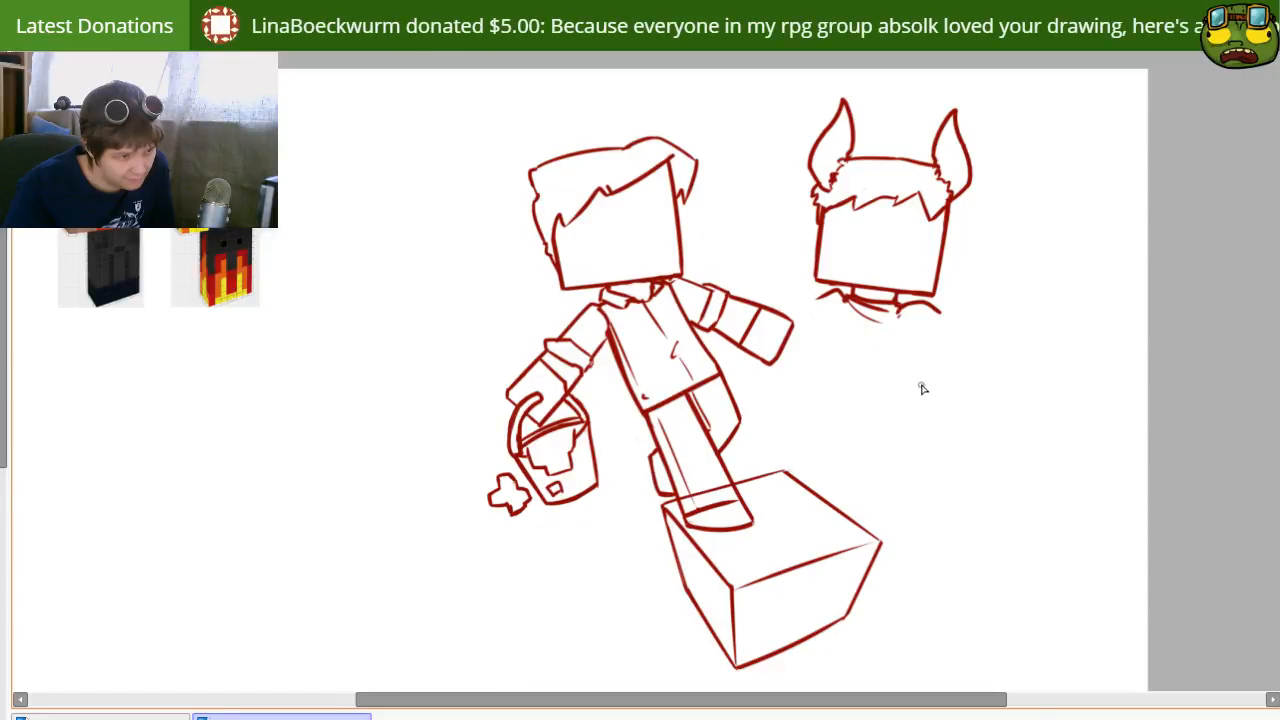
drag(886, 425, 1000, 397)
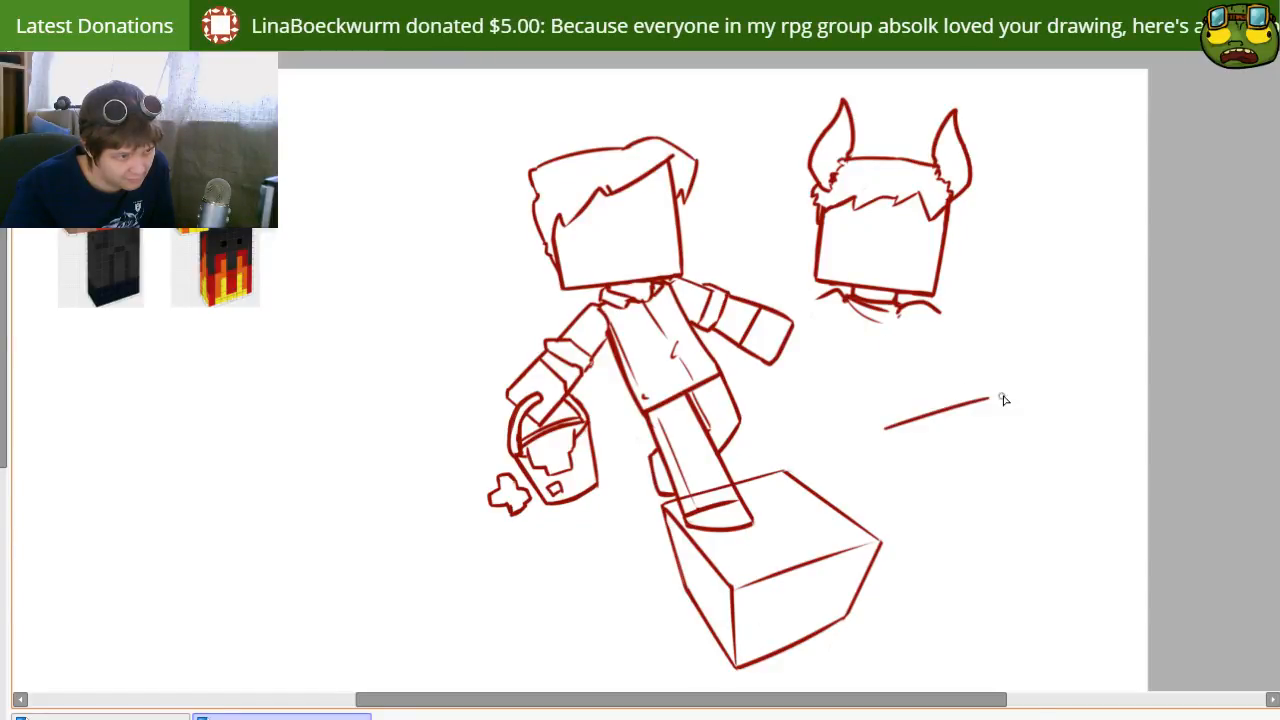
key(ctrl+z)
mouse_move(914, 423)
mouse_down()
mouse_move(971, 408)
mouse_move(915, 443)
mouse_move(919, 421)
mouse_move(969, 404)
mouse_move(914, 431)
mouse_move(978, 417)
mouse_move(998, 392)
mouse_move(891, 430)
mouse_move(968, 405)
mouse_up()
key(ctrl+z)
Step: Draw a thin tilted ellipse as a bucket rim in the empty area below the horned head, redoing strokes that do not fit
key(ctrl+z)
key(e)
key(n)
key(e)
key(n)
key(ctrl+z)
drag(895, 431, 964, 407)
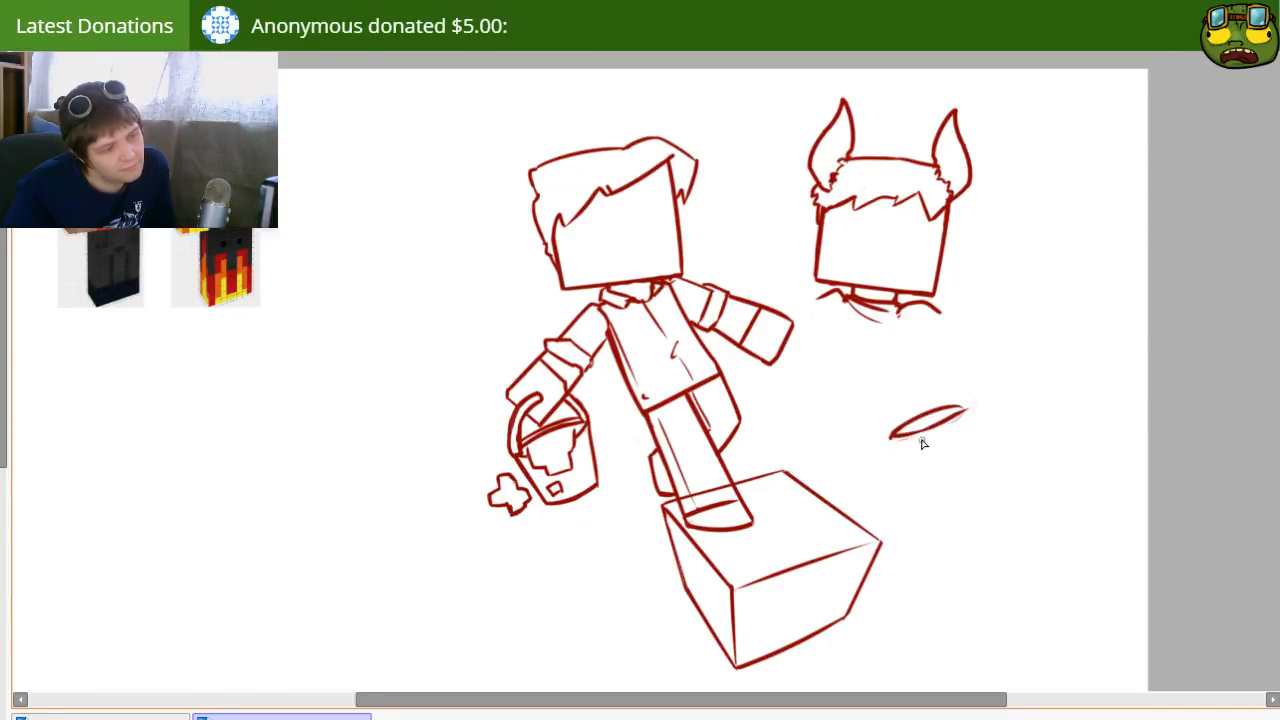
key(ctrl+z)
drag(893, 432, 967, 406)
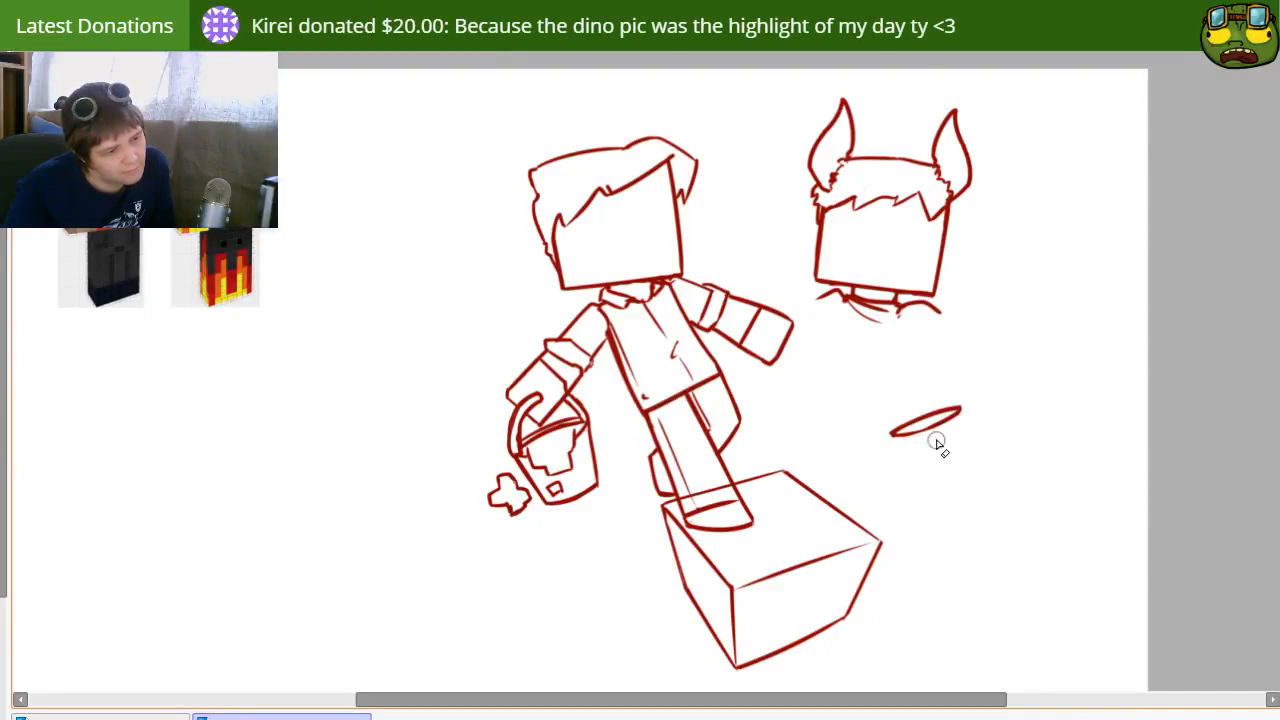
mouse_move(892, 434)
mouse_down()
mouse_move(925, 491)
mouse_move(922, 493)
mouse_up()
key(ctrl+z)
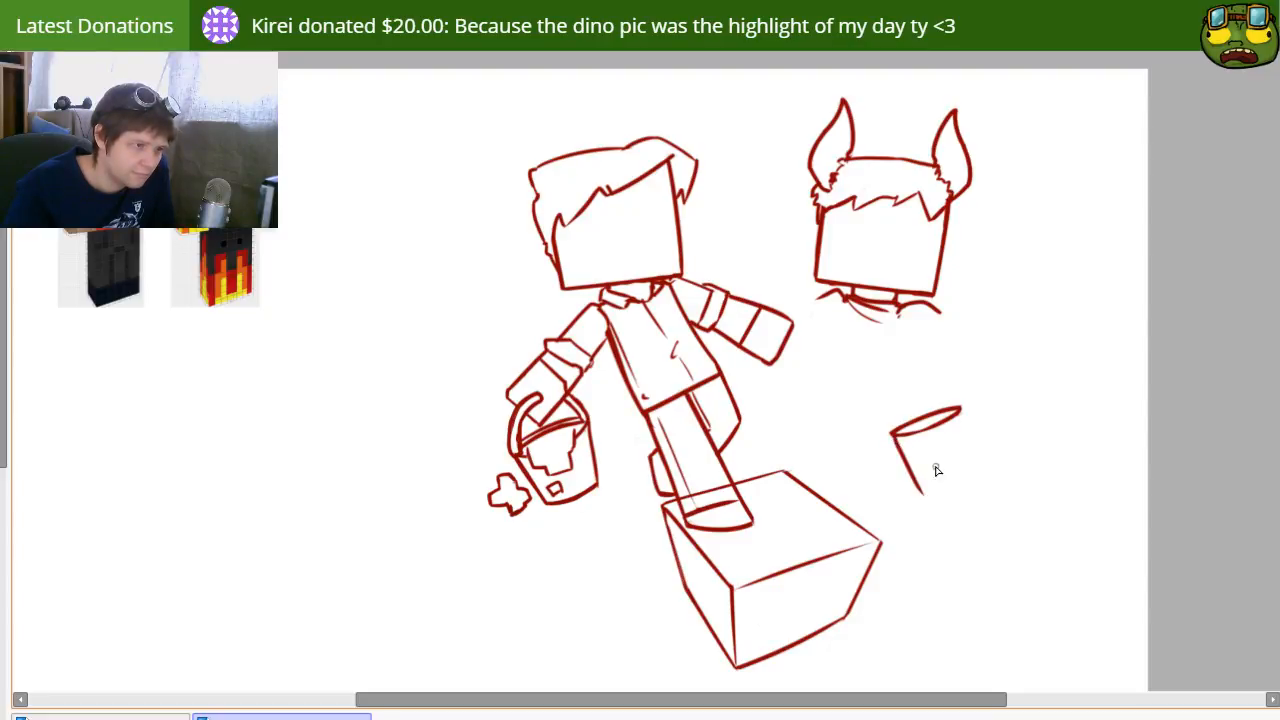
key(ctrl+z)
drag(962, 408, 985, 488)
key(ctrl+z)
key(ctrl+z)
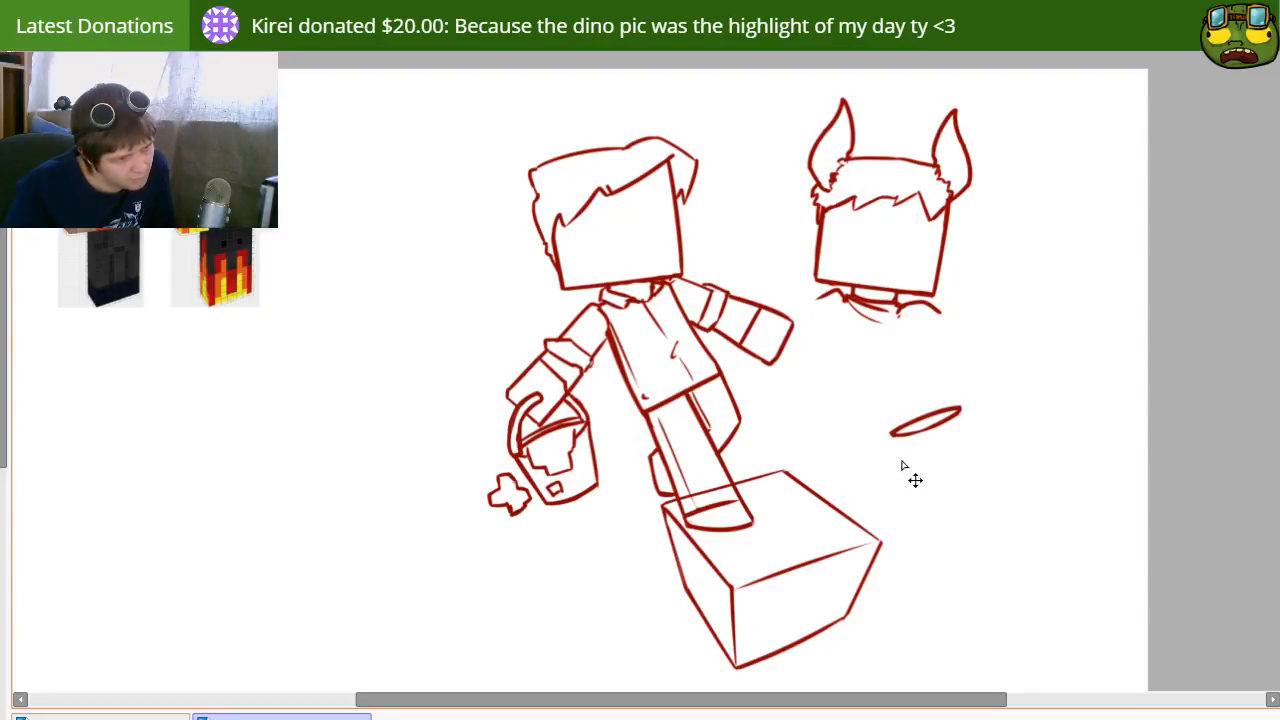
drag(893, 436, 943, 490)
key(ctrl+z)
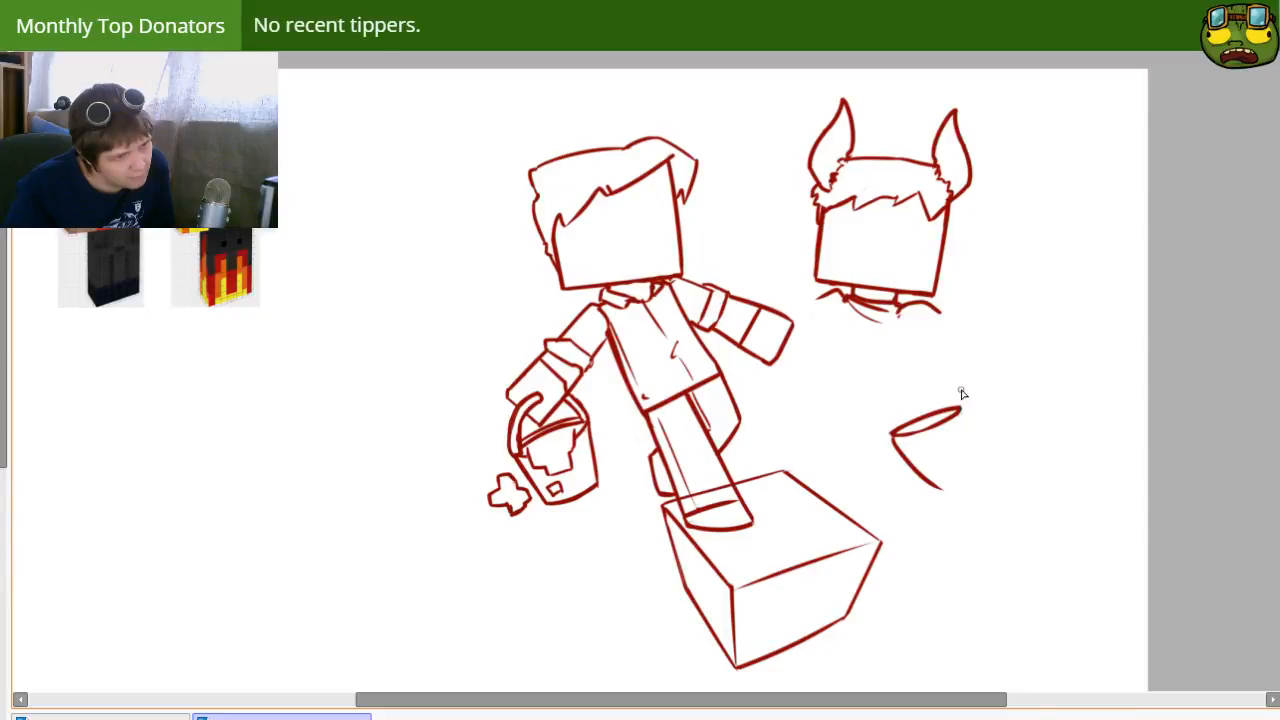
drag(961, 389, 974, 496)
key(ctrl+z)
key(ctrl+z)
Step: Draw two tapering bucket sides down from the ends of the rim and erase the parts extending above it
drag(958, 368, 974, 506)
drag(893, 435, 942, 503)
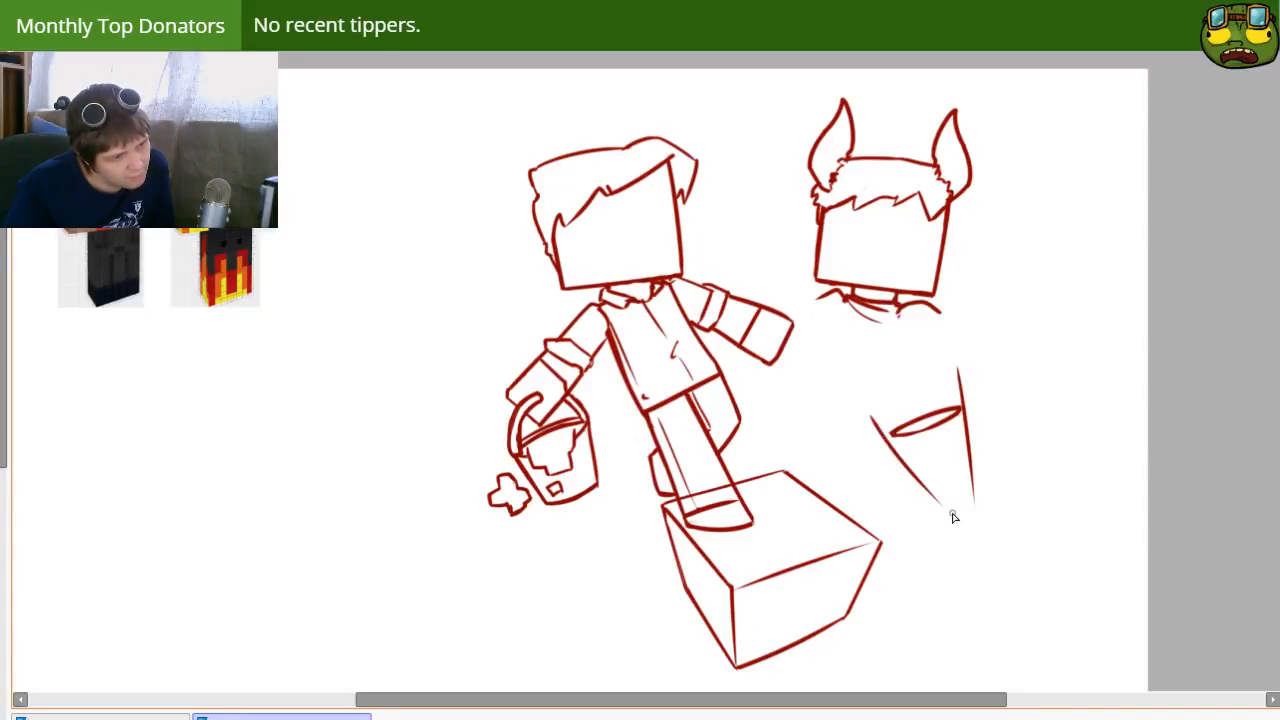
key(ctrl+z)
drag(891, 433, 944, 513)
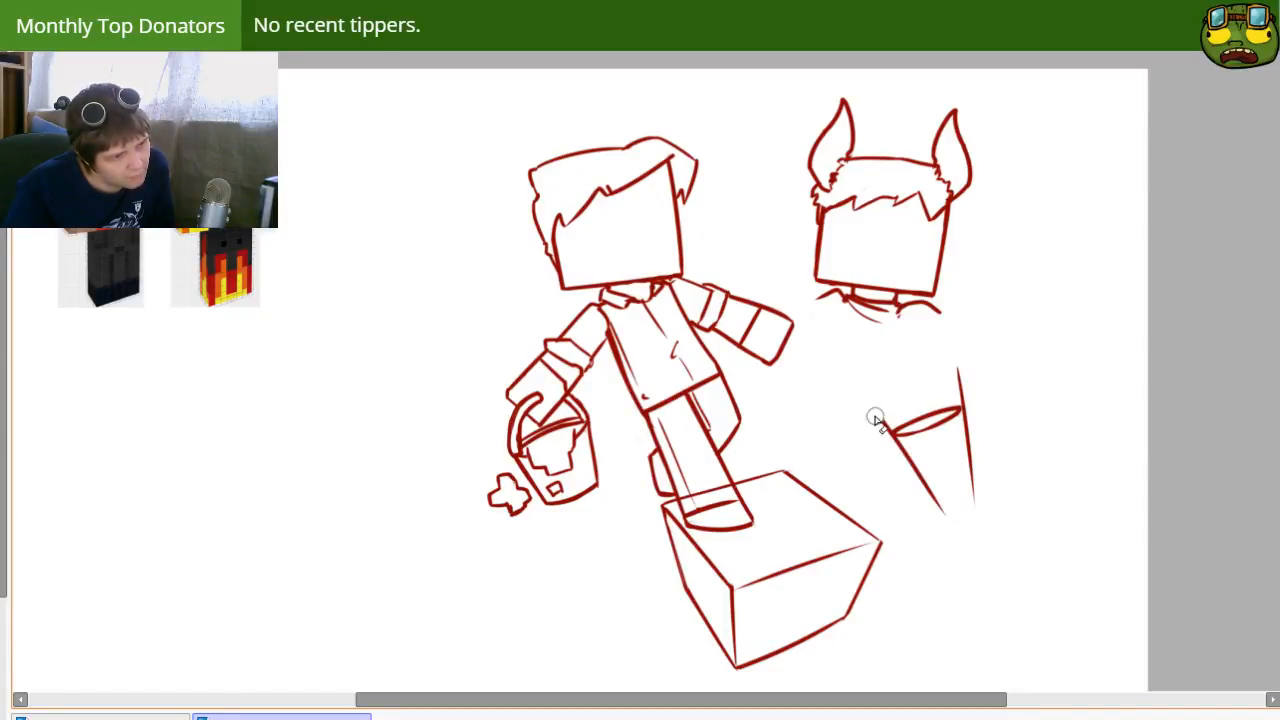
drag(880, 429, 883, 434)
drag(957, 368, 964, 397)
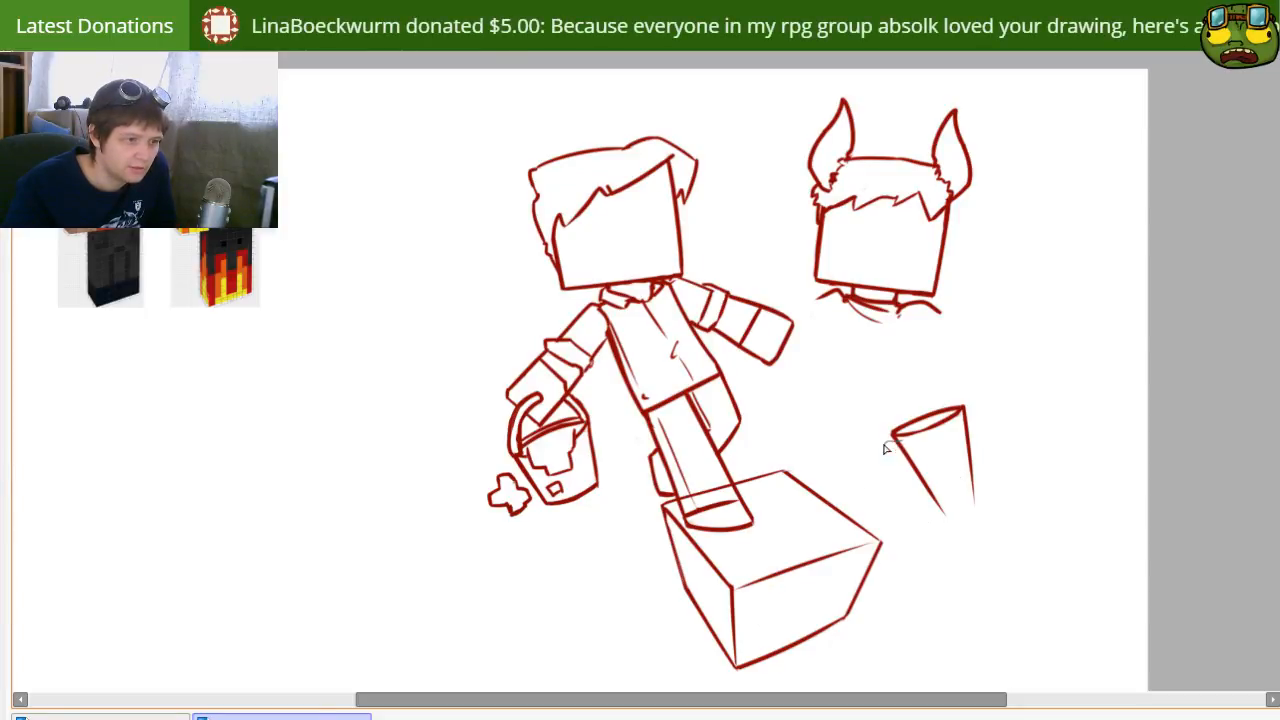
Step: Shorten the bucket's sides by removing their lower ends and close the bucket with a curved bottom edge
mouse_move(885, 442)
mouse_down()
mouse_move(966, 520)
mouse_move(951, 534)
mouse_move(928, 497)
mouse_move(972, 477)
mouse_move(930, 489)
mouse_move(973, 473)
mouse_up()
key(Delete)
key(n)
key(ctrl+d)
key(ctrl+z)
key(ctrl+z)
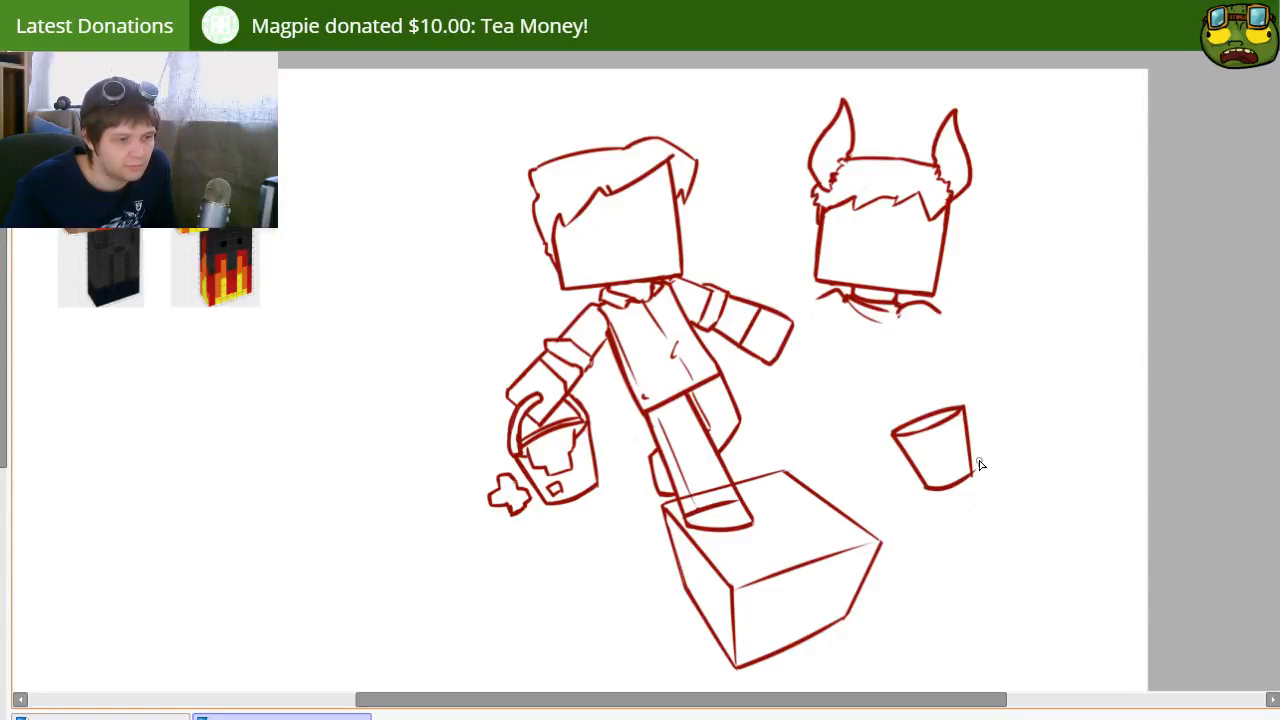
key(e)
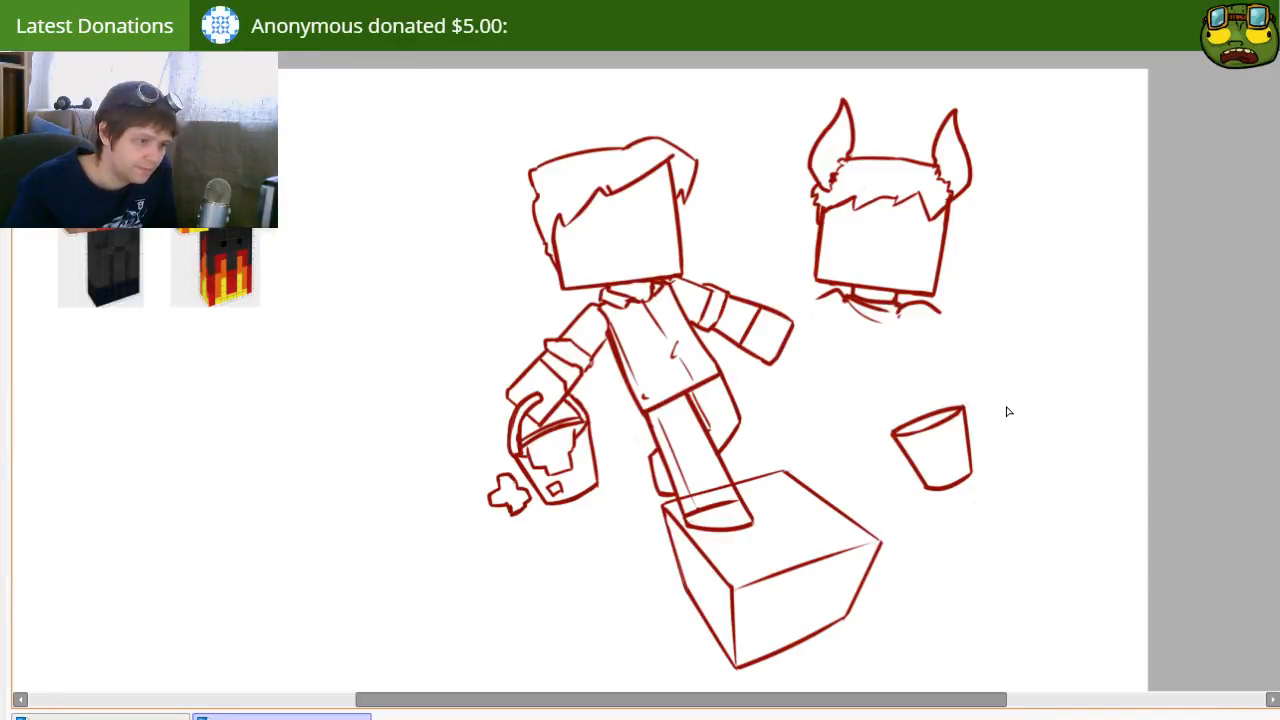
Step: Select the new bucket, rotate it clockwise so it leans the other way, move it slightly right and deselect it
drag(920, 408, 960, 357)
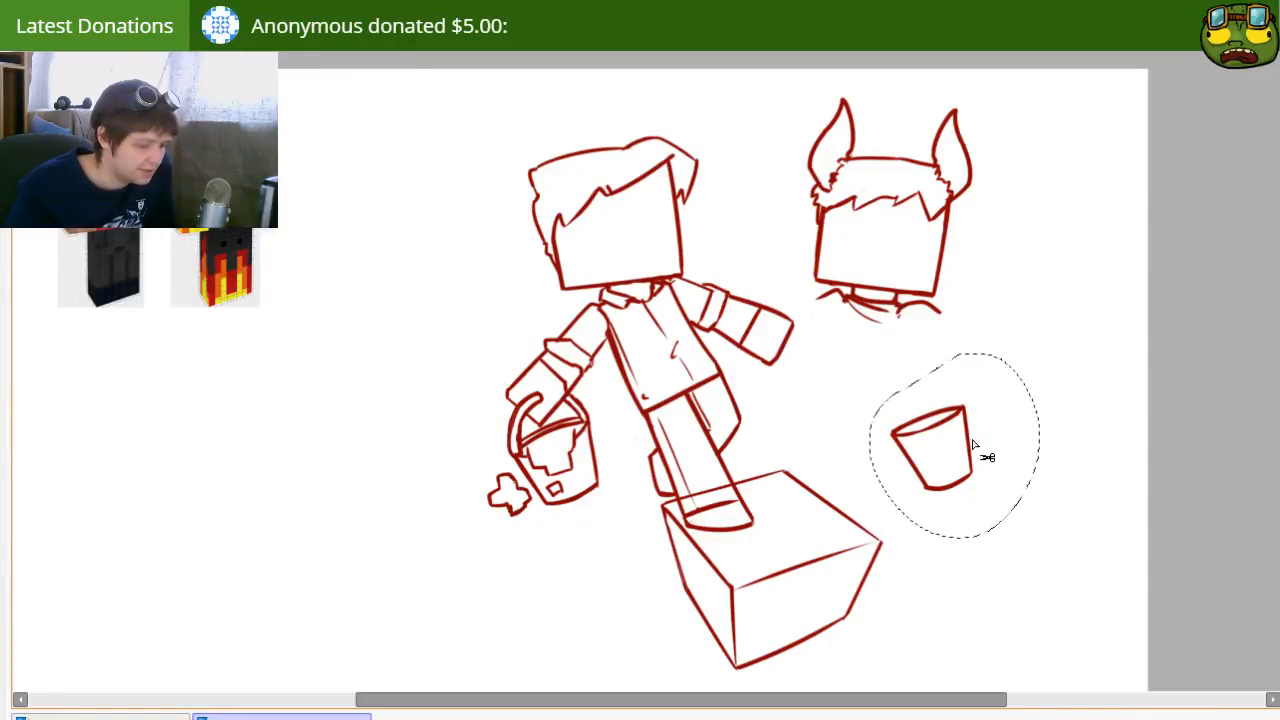
key(ctrl+t)
drag(1070, 376, 1129, 480)
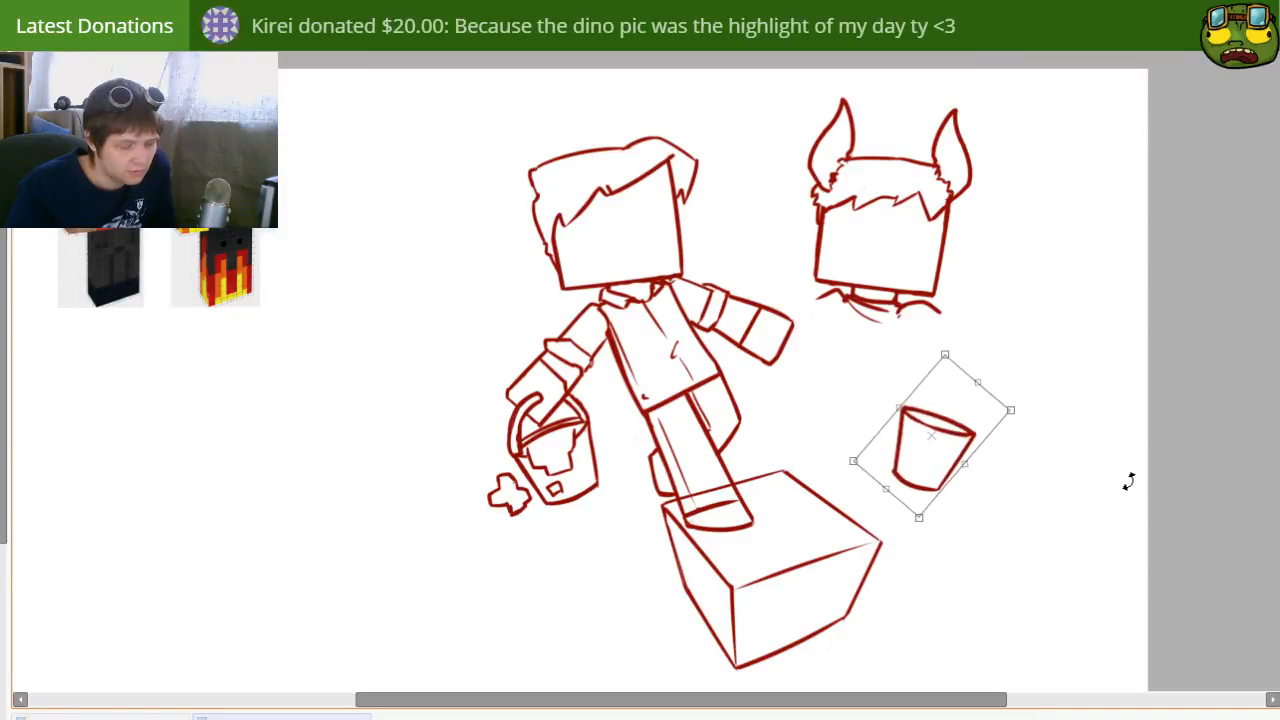
key(Return)
drag(929, 486, 997, 502)
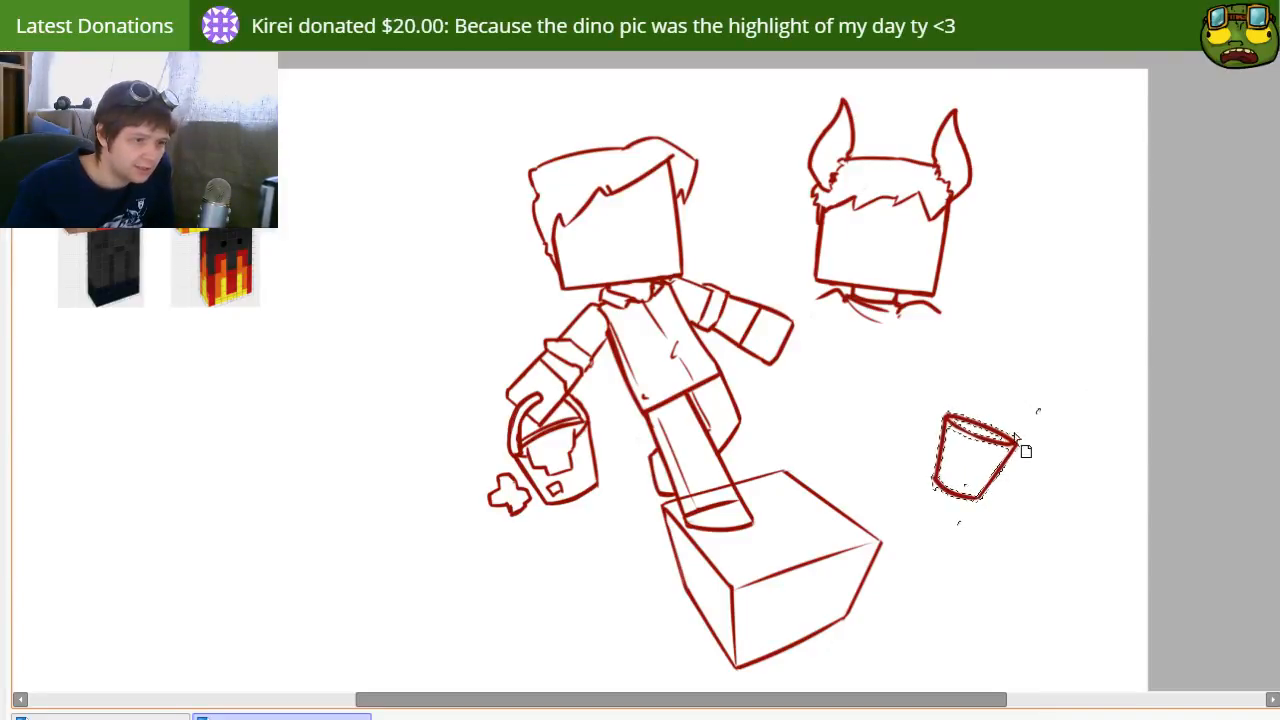
key(ctrl+d)
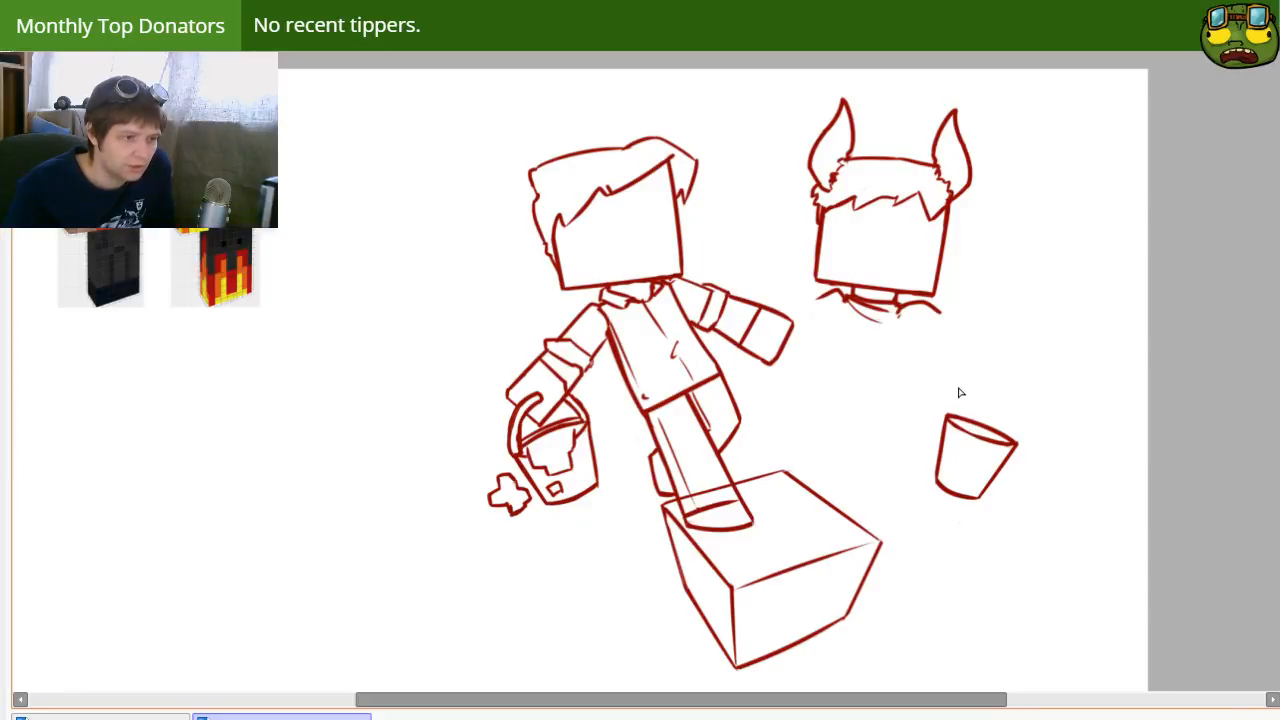
Step: Rotate the selected bucket upright, move it left so it sits beneath the horned head, and deselect it
drag(960, 389, 966, 388)
mouse_move(1008, 469)
mouse_down()
mouse_move(973, 445)
mouse_move(1053, 390)
mouse_up()
key(ctrl+t)
key(Return)
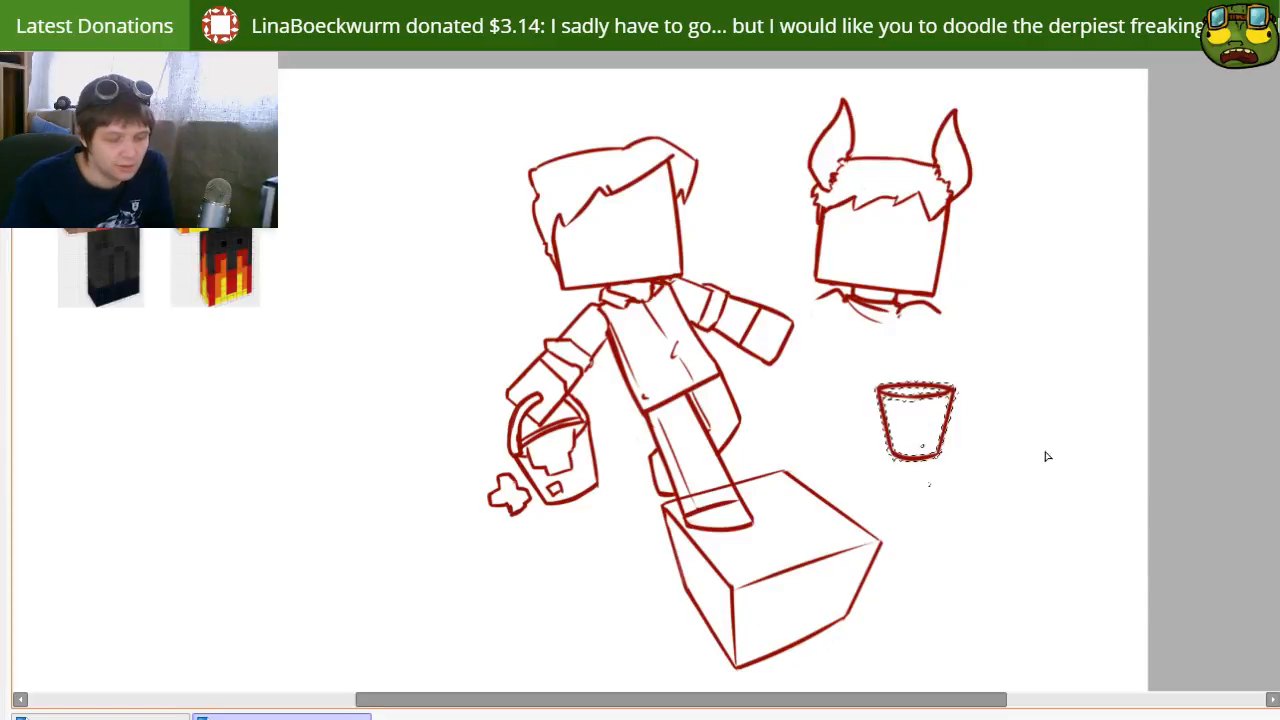
drag(1014, 494, 951, 451)
key(ctrl+d)
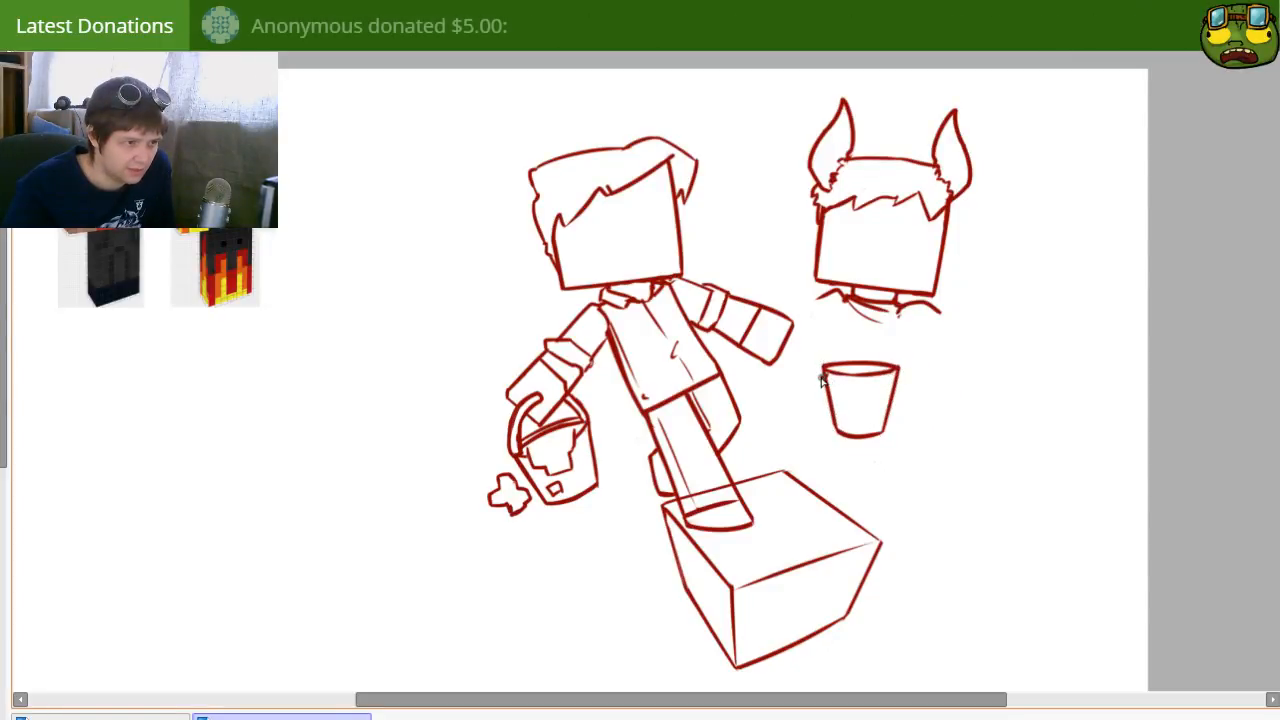
Step: Draw a curved handle from the rim's left end across the bucket's front, undoing strokes that do not fit
drag(828, 339, 899, 370)
key(ctrl+z)
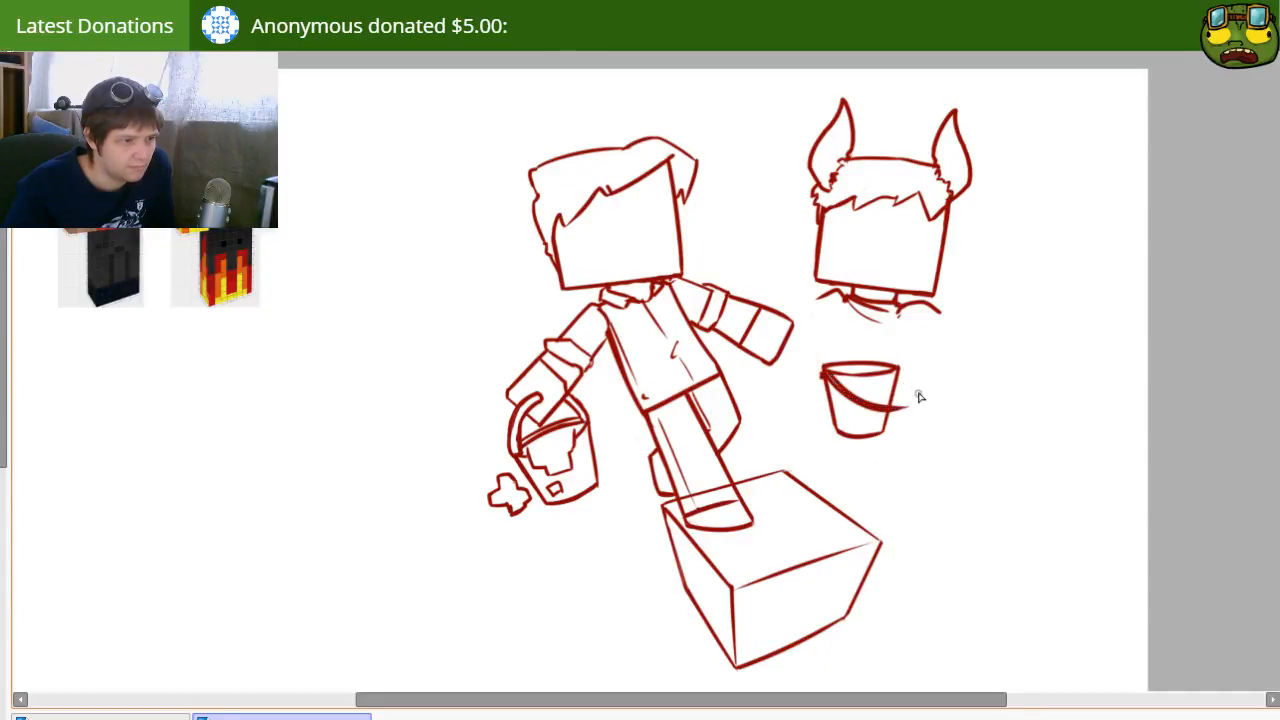
key(ctrl+z)
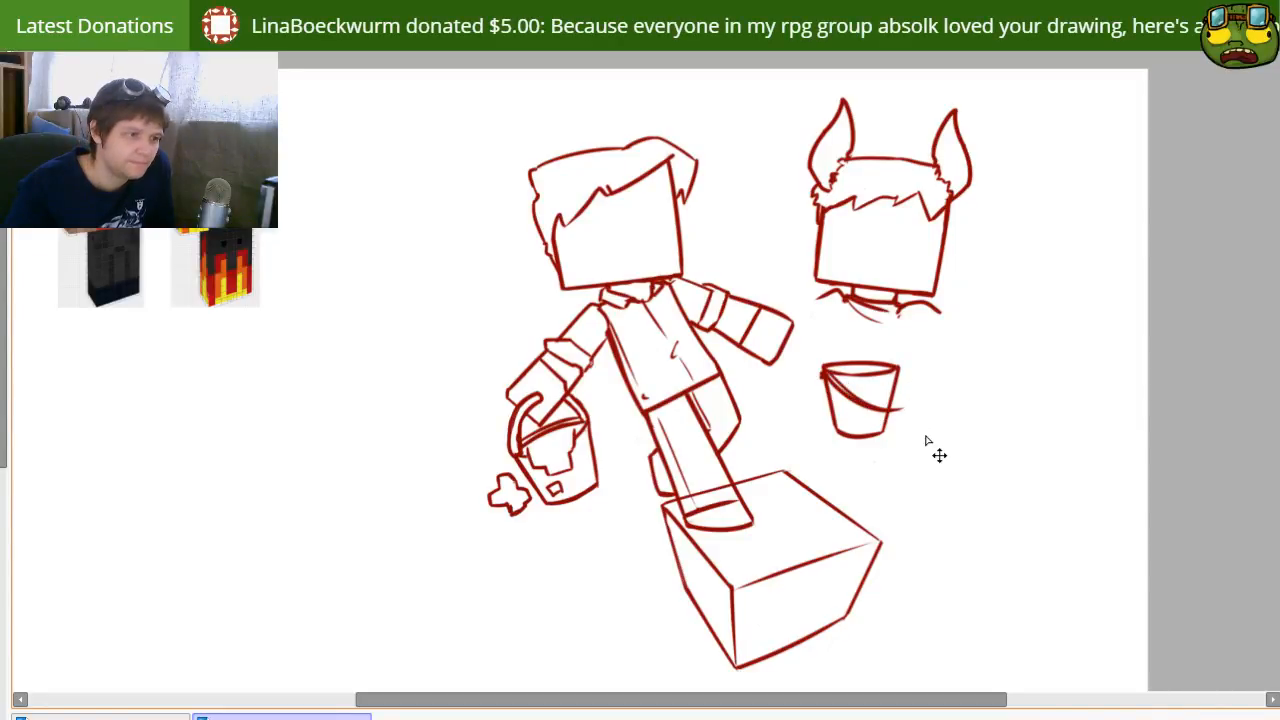
Step: Select the bucket with its handle, rotate it counterclockwise, move it slightly right and down, and deselect it
key(l)
drag(840, 352, 920, 391)
key(ctrl+t)
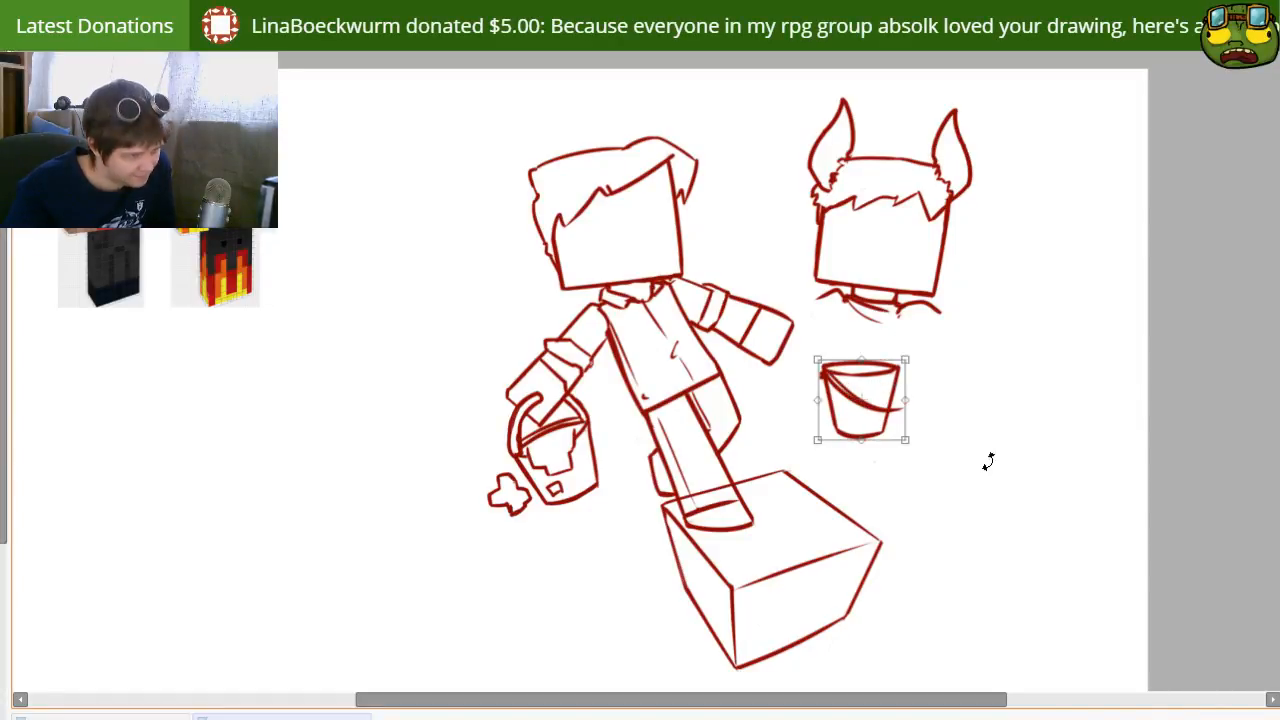
drag(987, 460, 984, 399)
drag(871, 408, 921, 432)
key(Return)
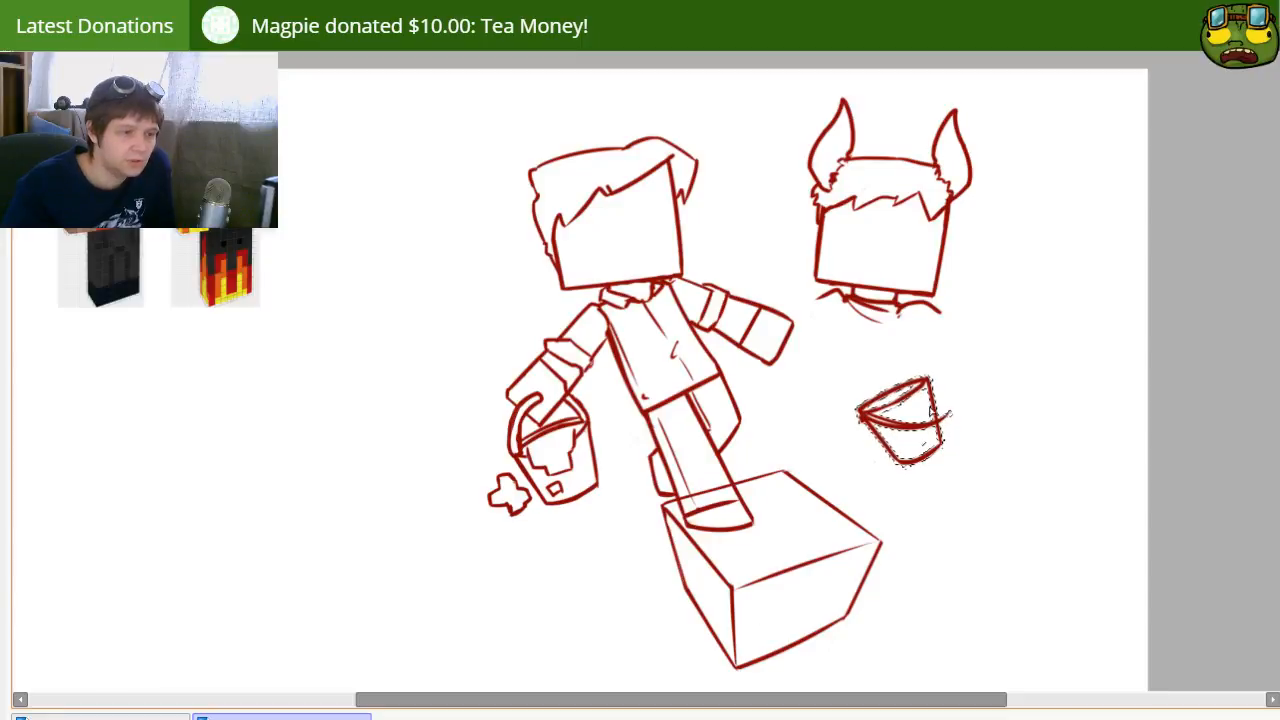
key(ctrl+d)
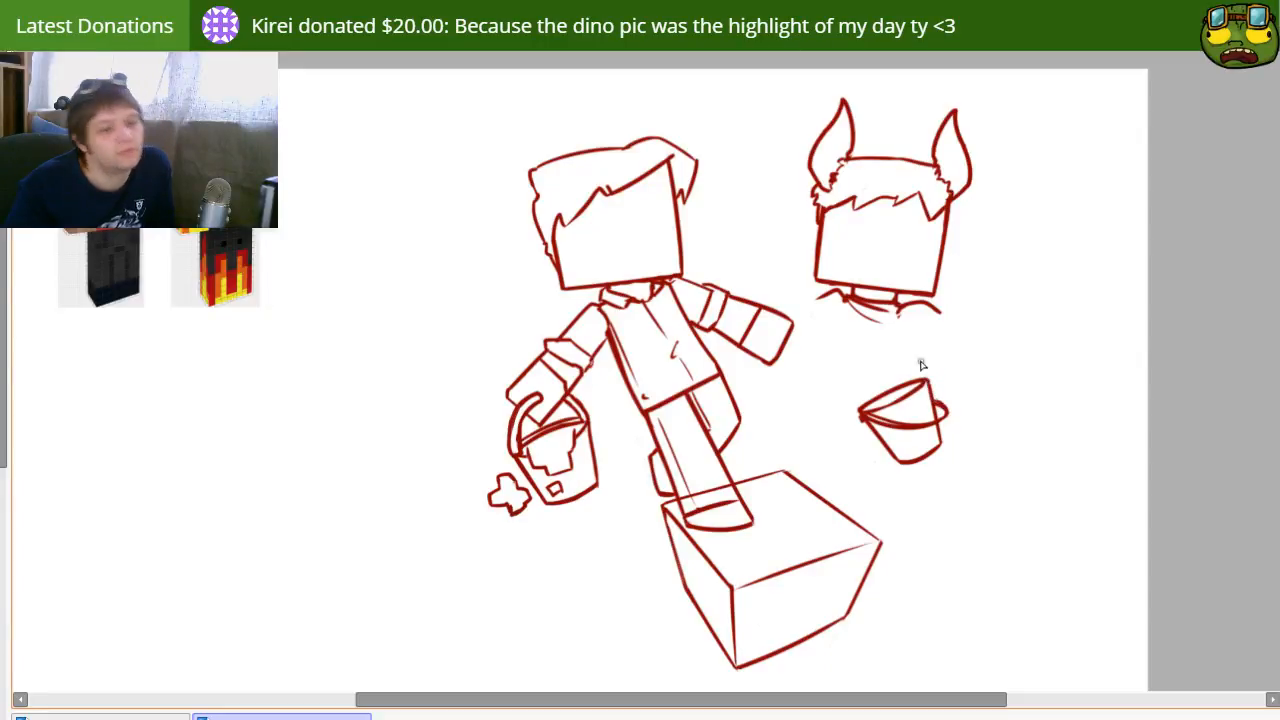
Step: Sketch a hand outline above the tilted bucket's rim, with liquid inside the bucket and two drops beside it
mouse_move(876, 390)
mouse_down()
mouse_move(854, 346)
mouse_move(899, 394)
mouse_move(879, 396)
mouse_up()
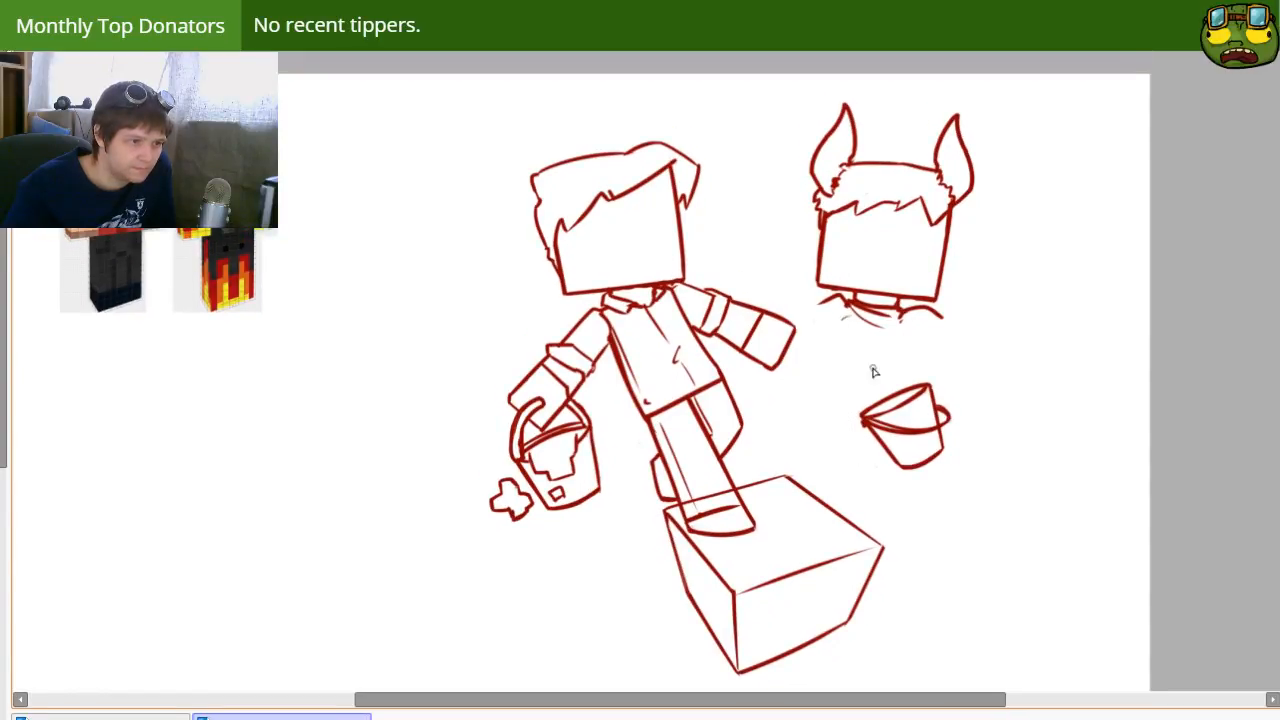
mouse_move(903, 366)
mouse_down()
mouse_move(936, 352)
mouse_move(953, 395)
mouse_up()
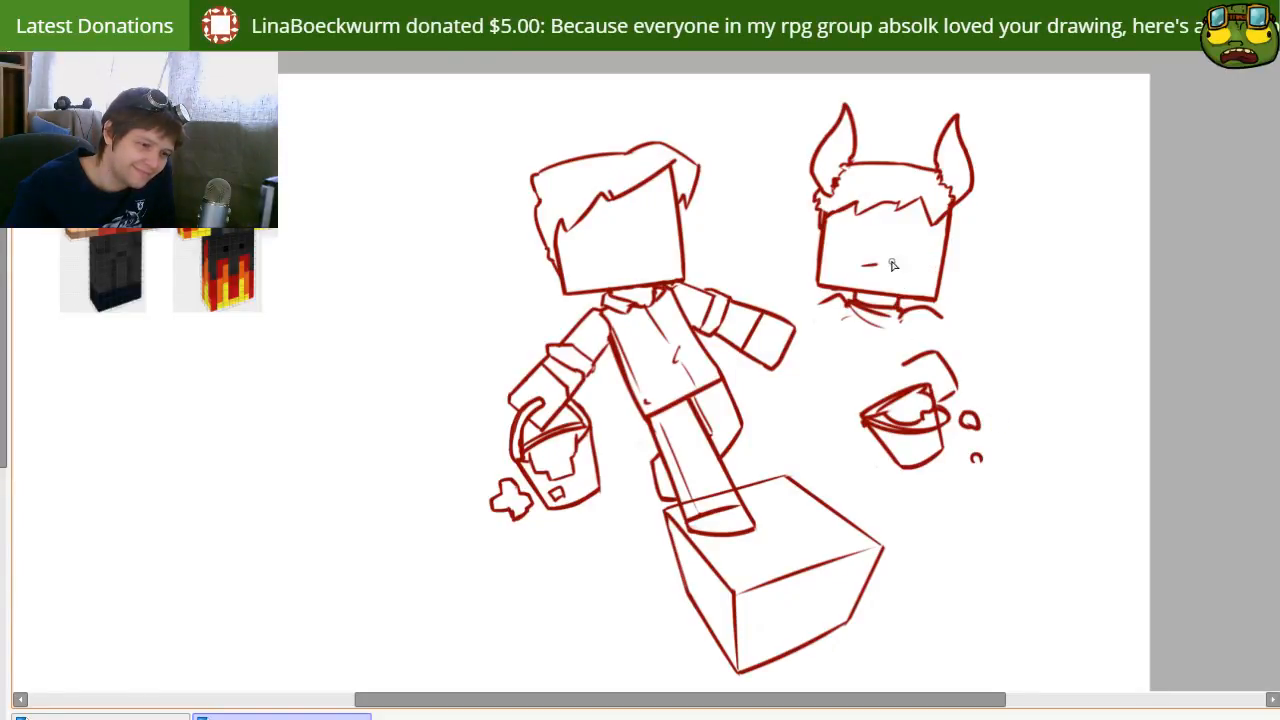
Step: Draw a wide slanted grin with a teeth line on the horned character's face
mouse_move(893, 264)
mouse_down()
mouse_move(930, 249)
mouse_move(936, 264)
mouse_up()
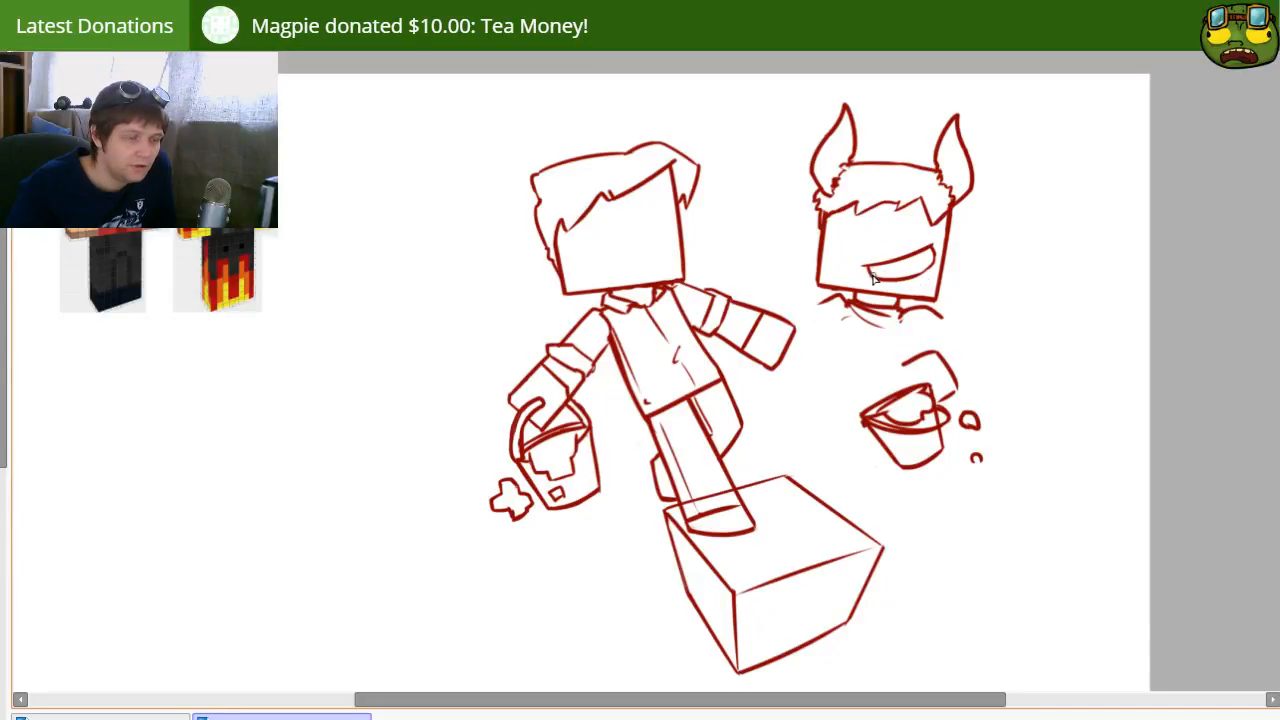
drag(872, 277, 916, 266)
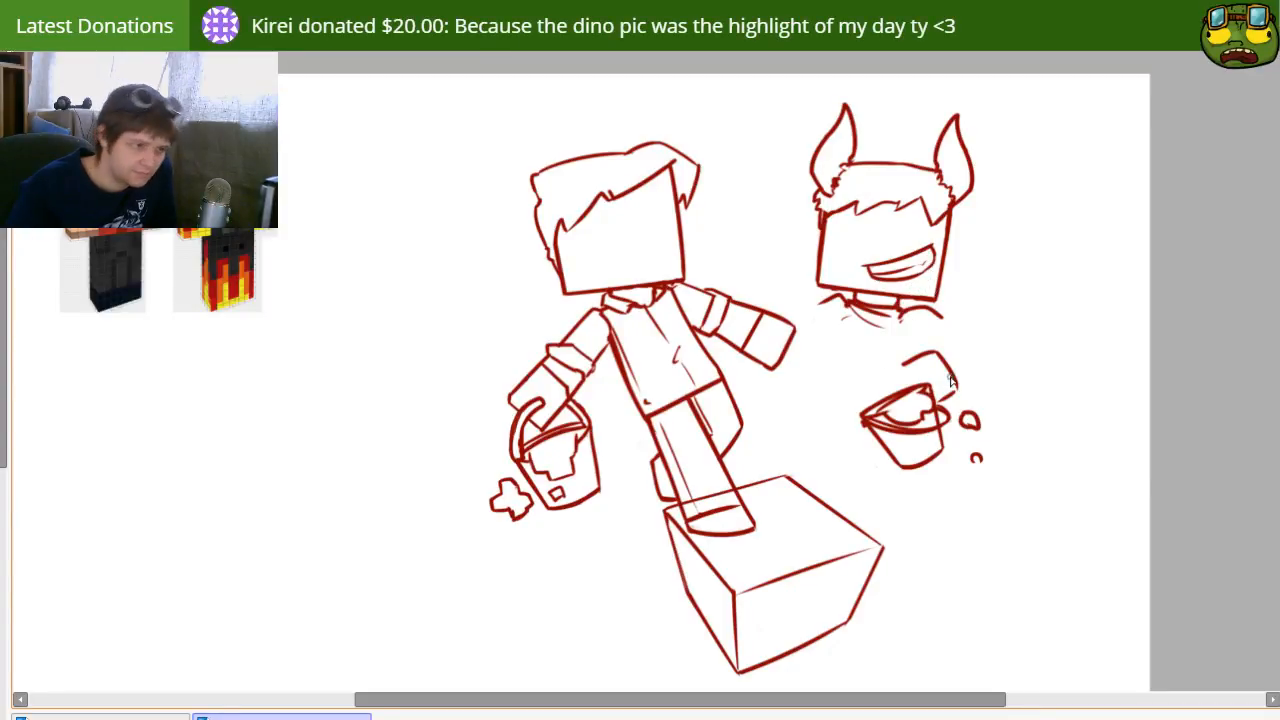
Step: Erase the hand outline above the horned character's bucket
key(e)
mouse_move(904, 366)
mouse_down()
mouse_move(937, 346)
mouse_move(960, 397)
mouse_move(946, 381)
mouse_up()
key(n)
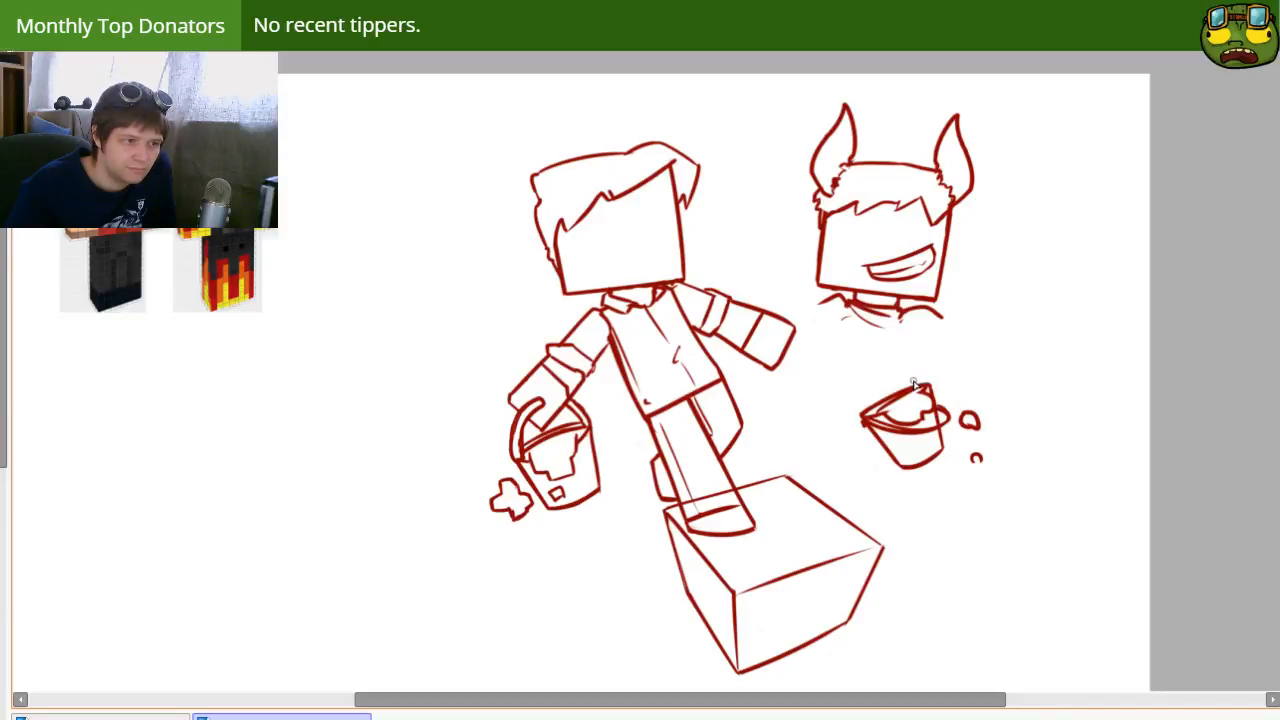
key(ctrl+z)
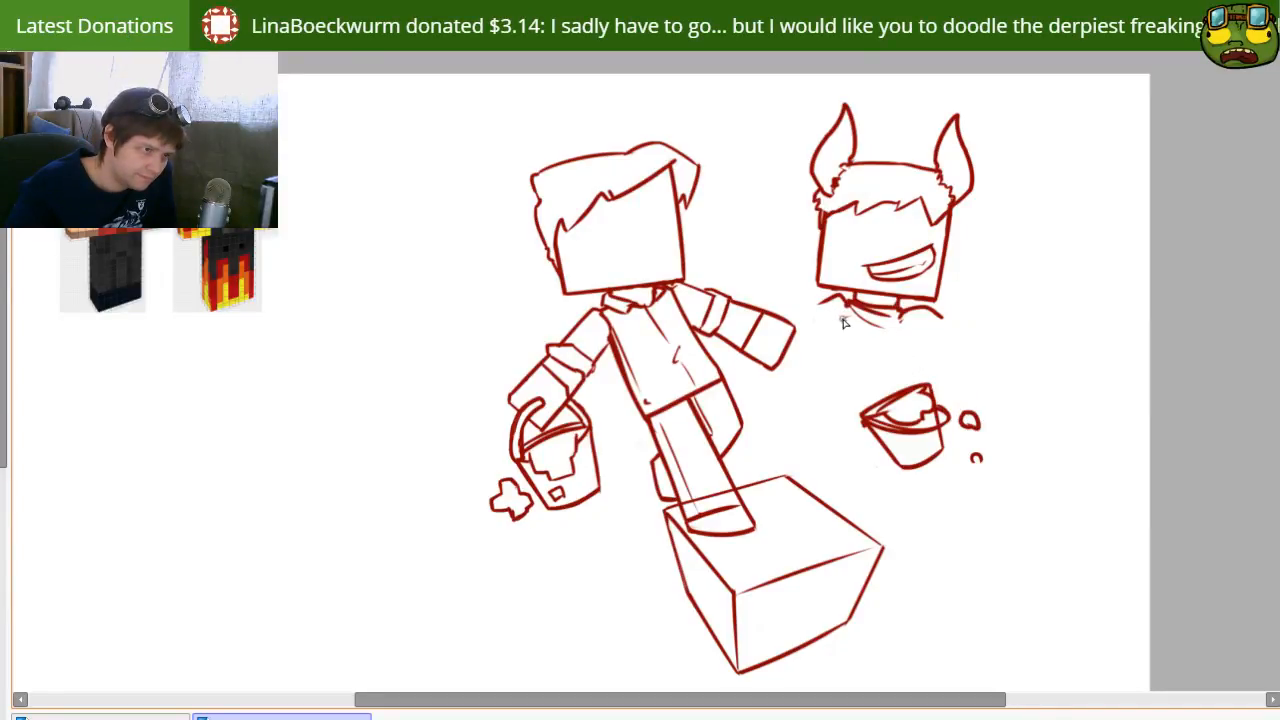
Step: Try arm lines below the horned character's left shoulder, undo them, and erase the grin from its face
drag(847, 310, 861, 361)
key(ctrl+z)
drag(841, 306, 856, 364)
key(ctrl+z)
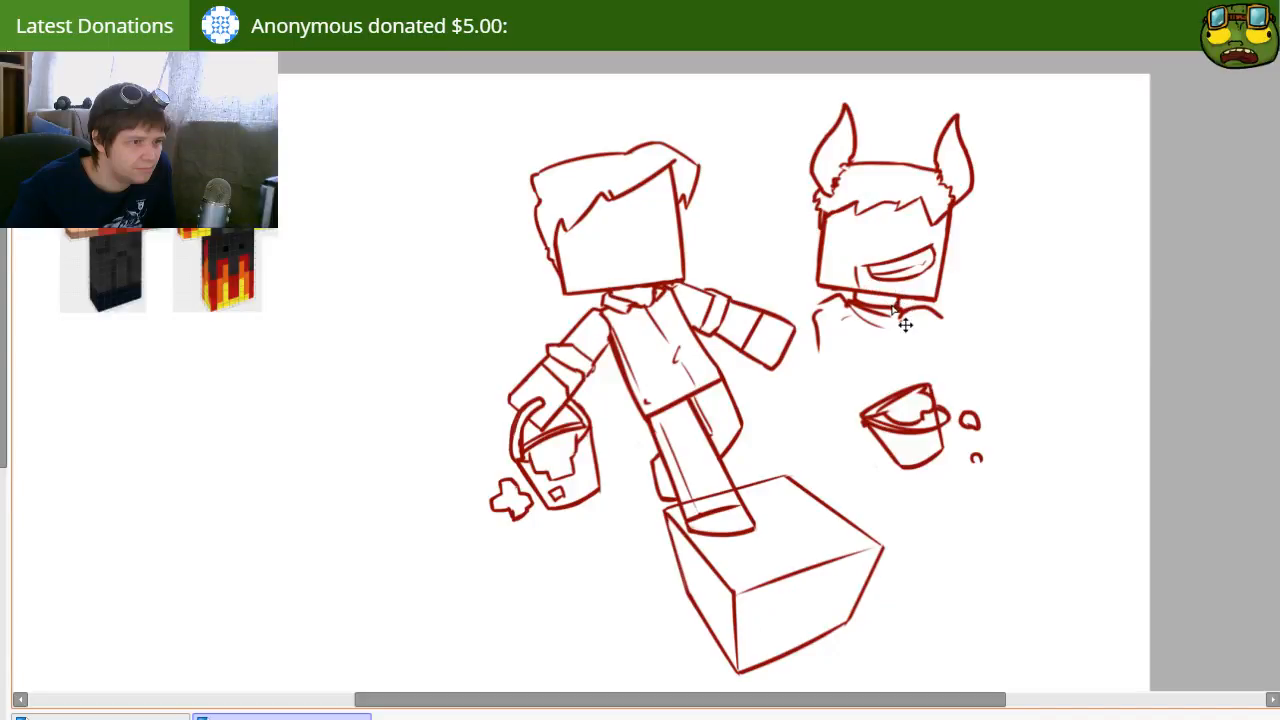
key(ctrl+z)
key(ctrl+z)
key(ctrl+z)
key(e)
mouse_move(875, 268)
mouse_down()
mouse_move(920, 271)
mouse_move(911, 277)
mouse_up()
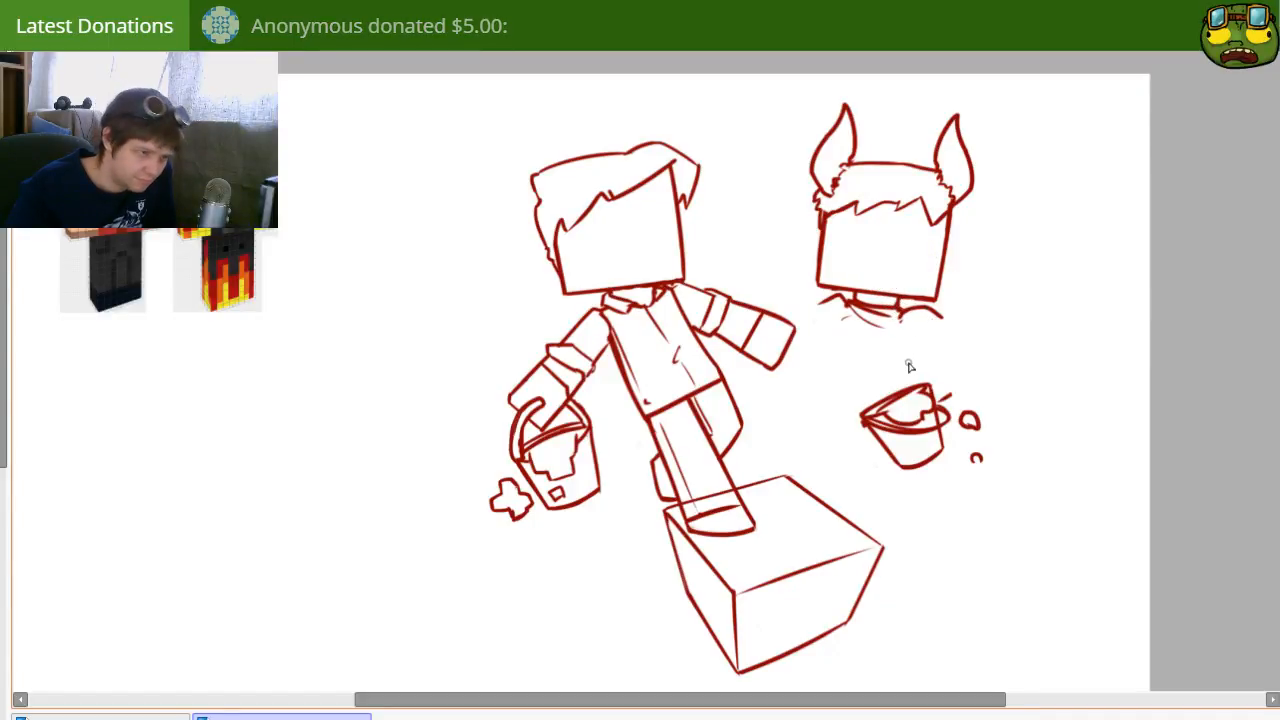
Step: Sketch a hand above the bucket and draw the right arm's outer line from shoulder to elbow, redoing strokes that do not fit
drag(903, 374, 959, 379)
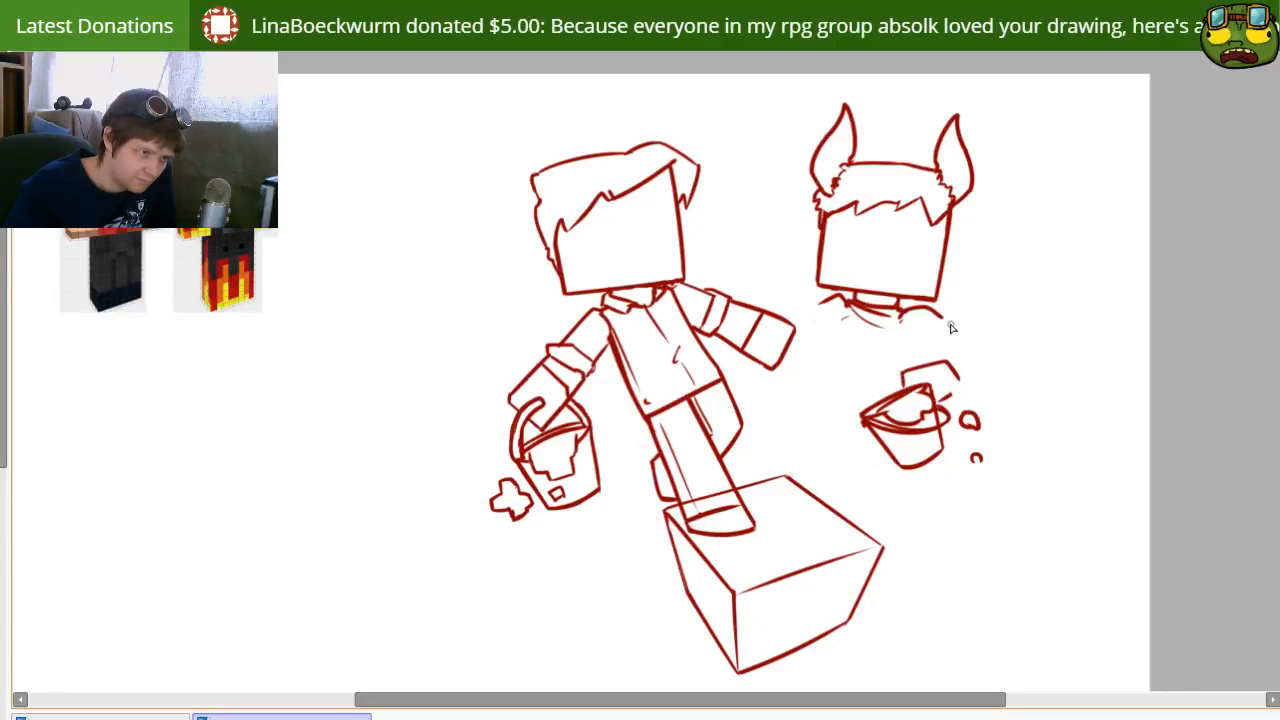
mouse_move(951, 328)
mouse_down()
mouse_move(986, 374)
mouse_move(965, 408)
mouse_move(989, 382)
mouse_move(965, 311)
mouse_move(977, 365)
mouse_up()
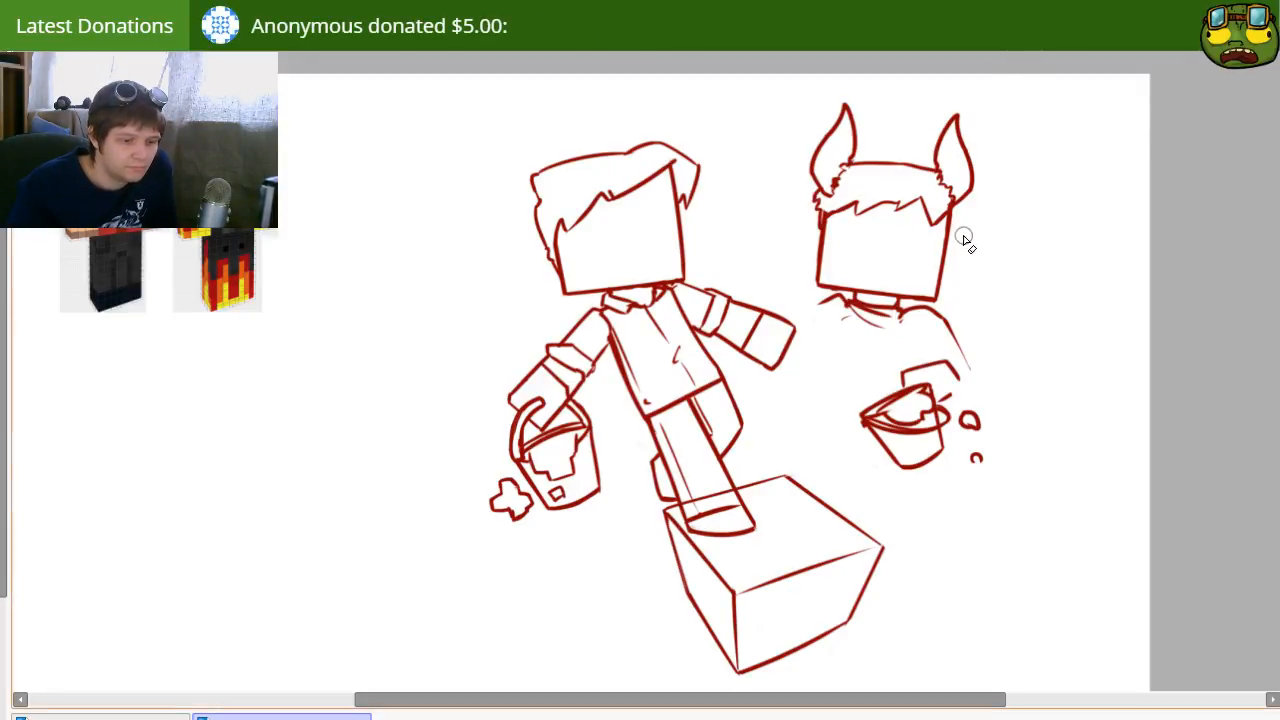
mouse_move(1048, 438)
mouse_down()
mouse_move(954, 381)
mouse_move(1046, 414)
mouse_up()
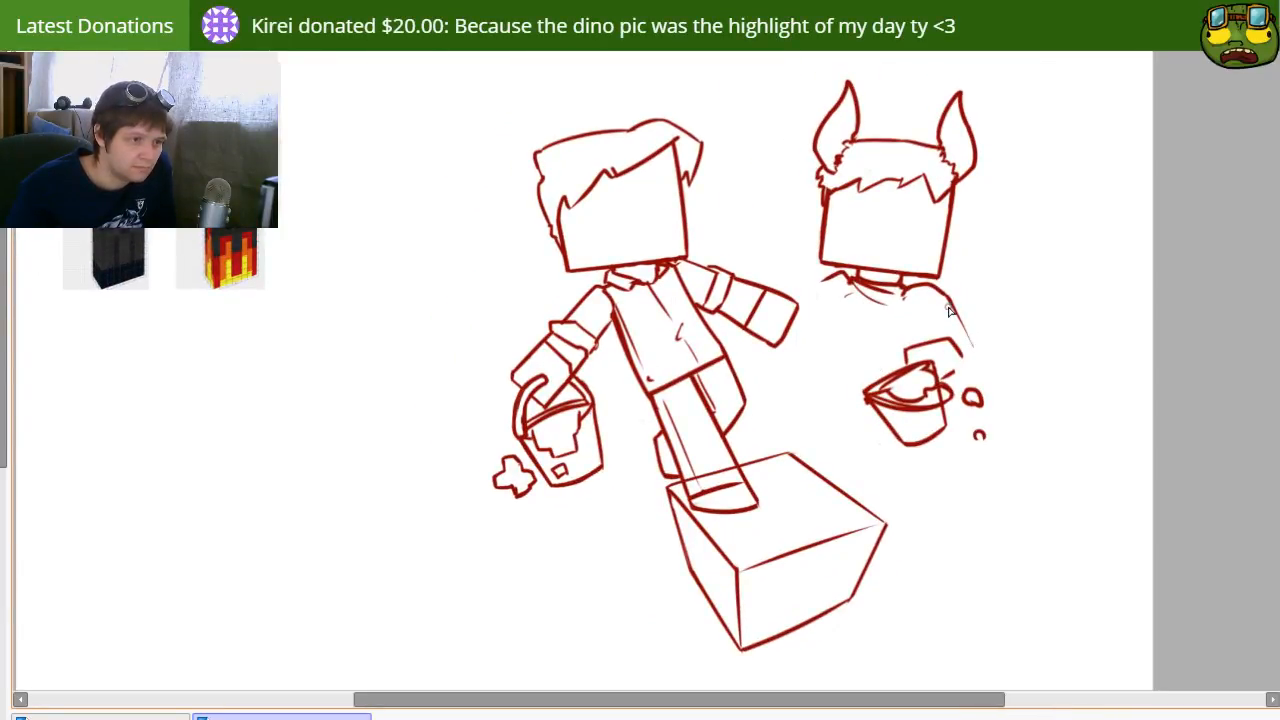
drag(942, 287, 985, 393)
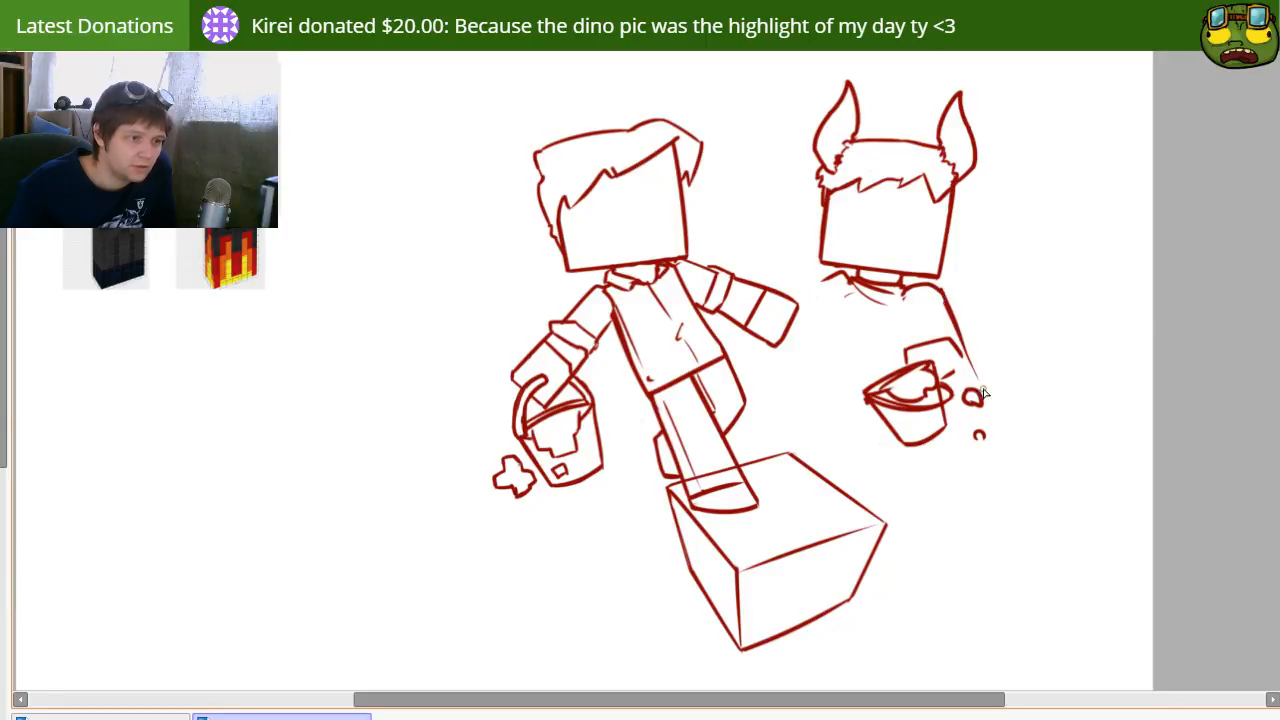
key(ctrl+z)
drag(940, 288, 988, 391)
key(ctrl+z)
key(e)
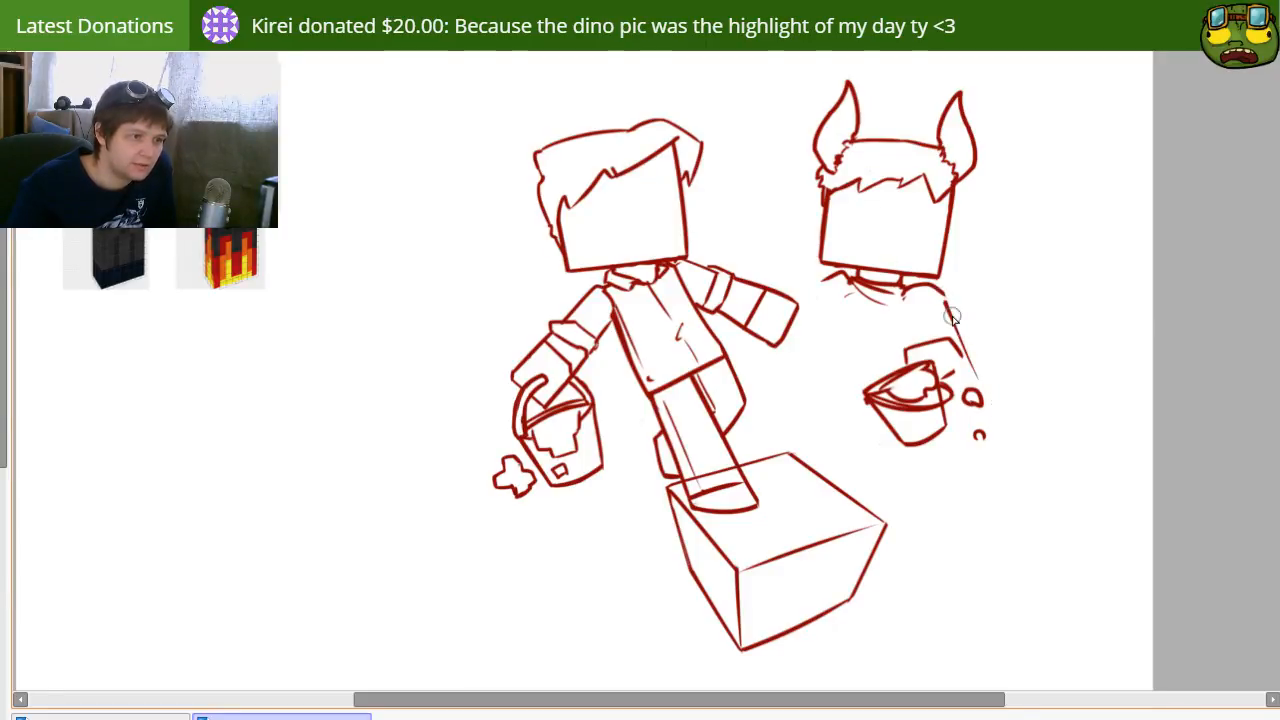
drag(951, 315, 990, 394)
key(b)
drag(942, 289, 990, 375)
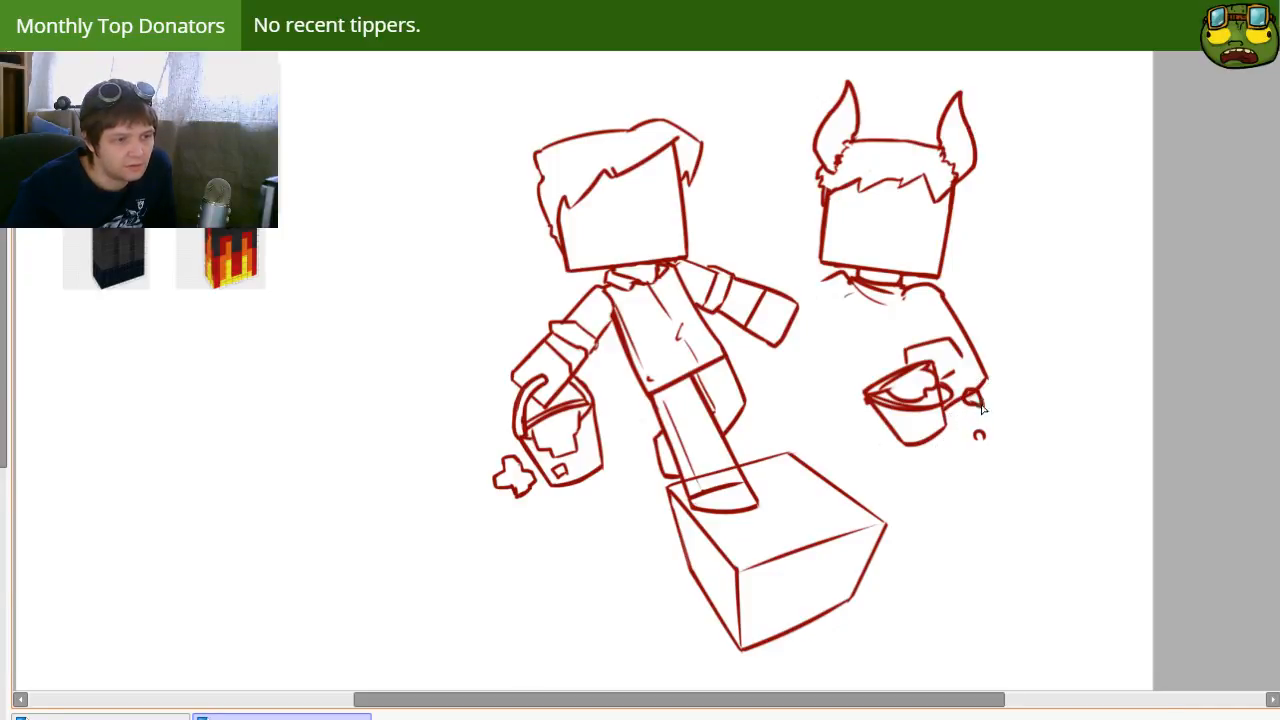
Step: Curve the right forearm back to the bucket, clear the old hand and larger drop, and redraw the hand above the rim
mouse_move(981, 406)
mouse_down()
mouse_move(986, 354)
mouse_move(982, 370)
mouse_move(973, 355)
mouse_move(953, 408)
mouse_move(963, 367)
mouse_move(952, 341)
mouse_move(903, 354)
mouse_up()
key(e)
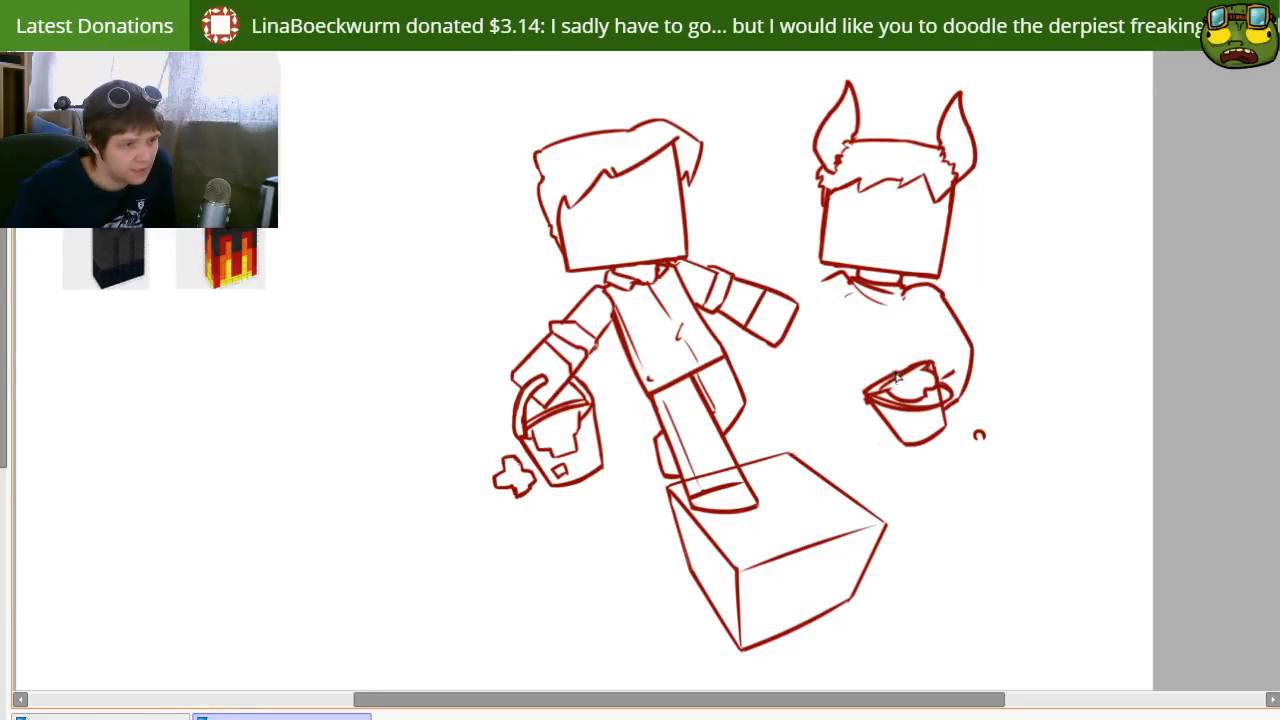
mouse_move(890, 372)
mouse_down()
mouse_move(901, 334)
mouse_move(955, 366)
mouse_up()
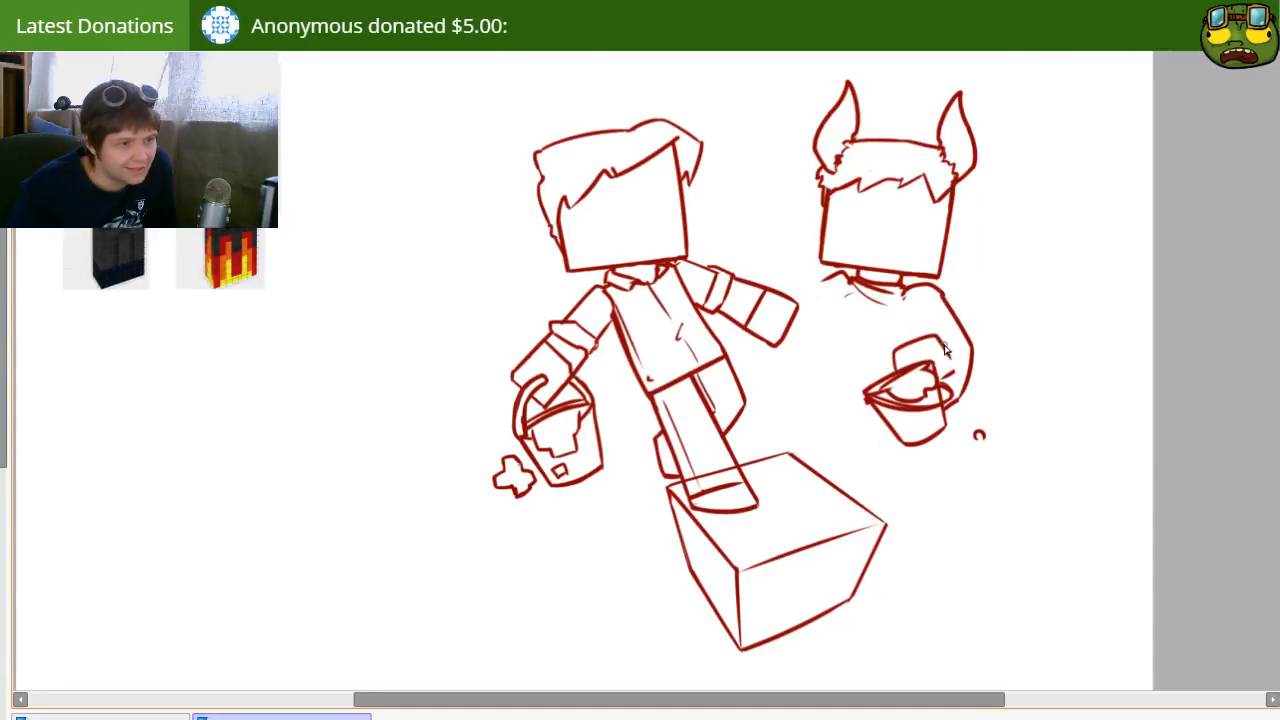
Step: Add sleeve lines to the right arm and new drops beneath it, moving the lowest drop slightly down and right
mouse_move(955, 342)
mouse_down()
mouse_move(945, 322)
mouse_move(926, 337)
mouse_up()
key(ctrl+z)
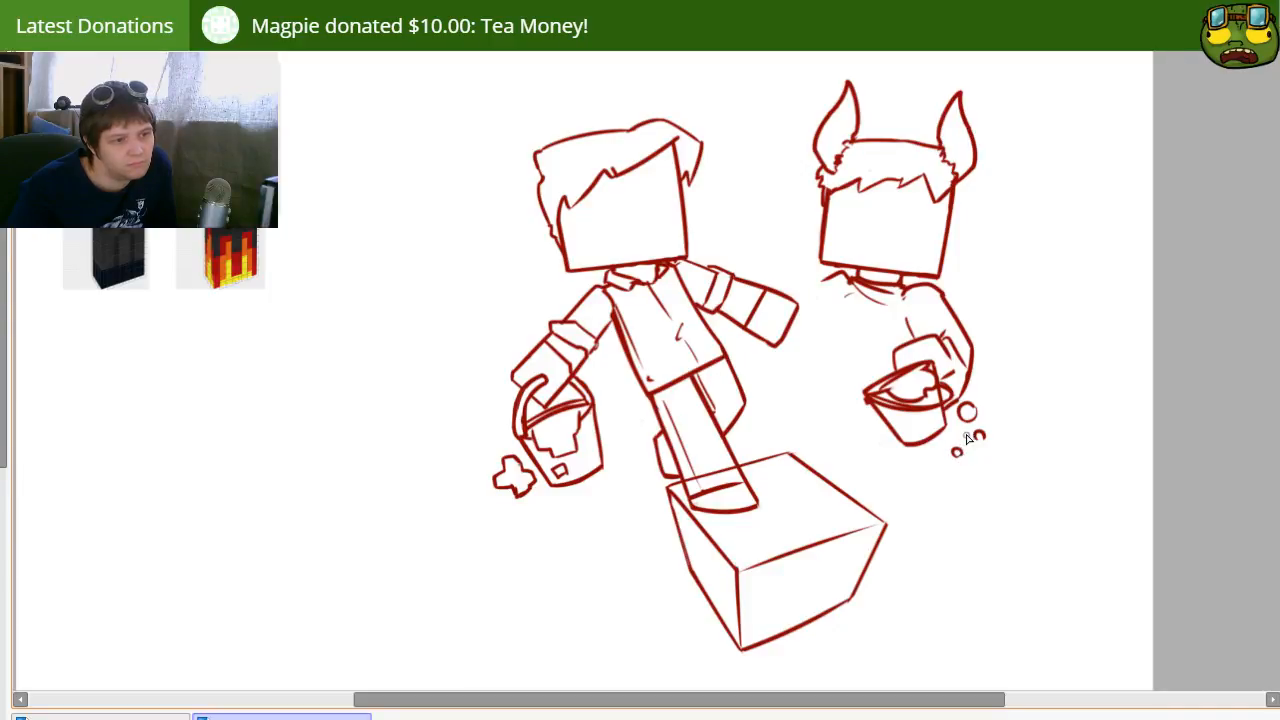
key(ctrl+z)
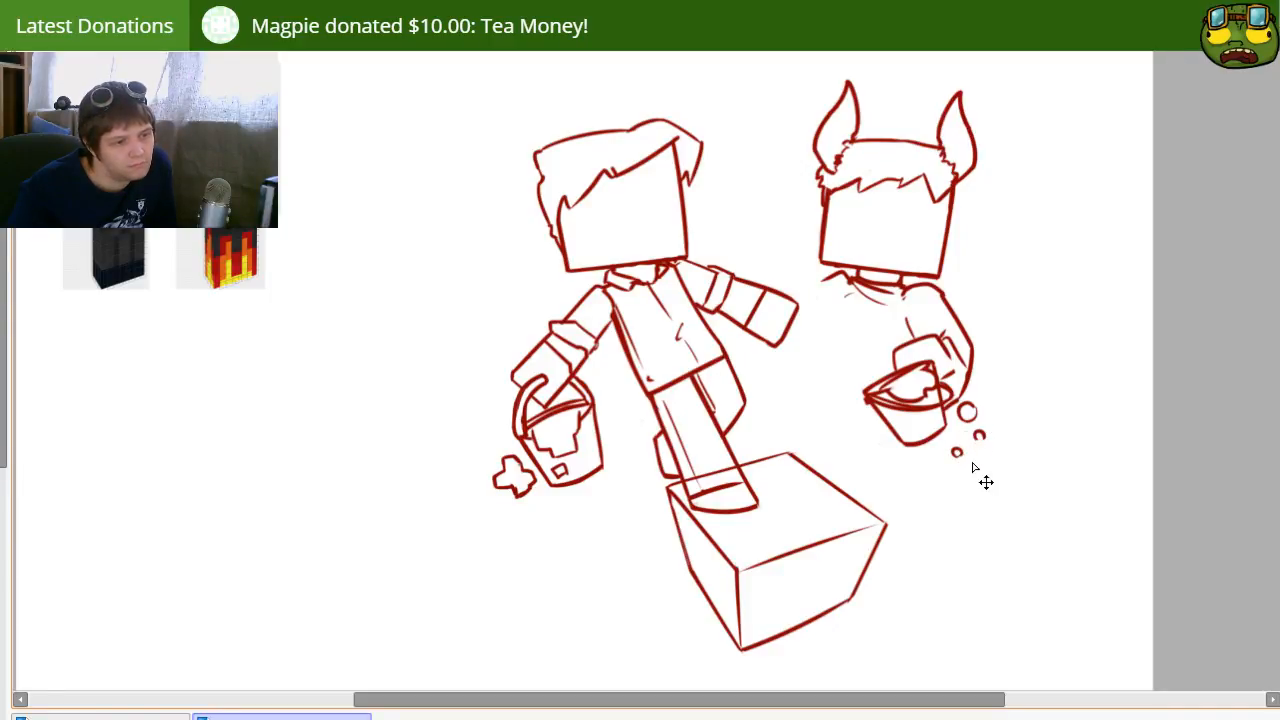
drag(946, 438, 978, 473)
key(ctrl+d)
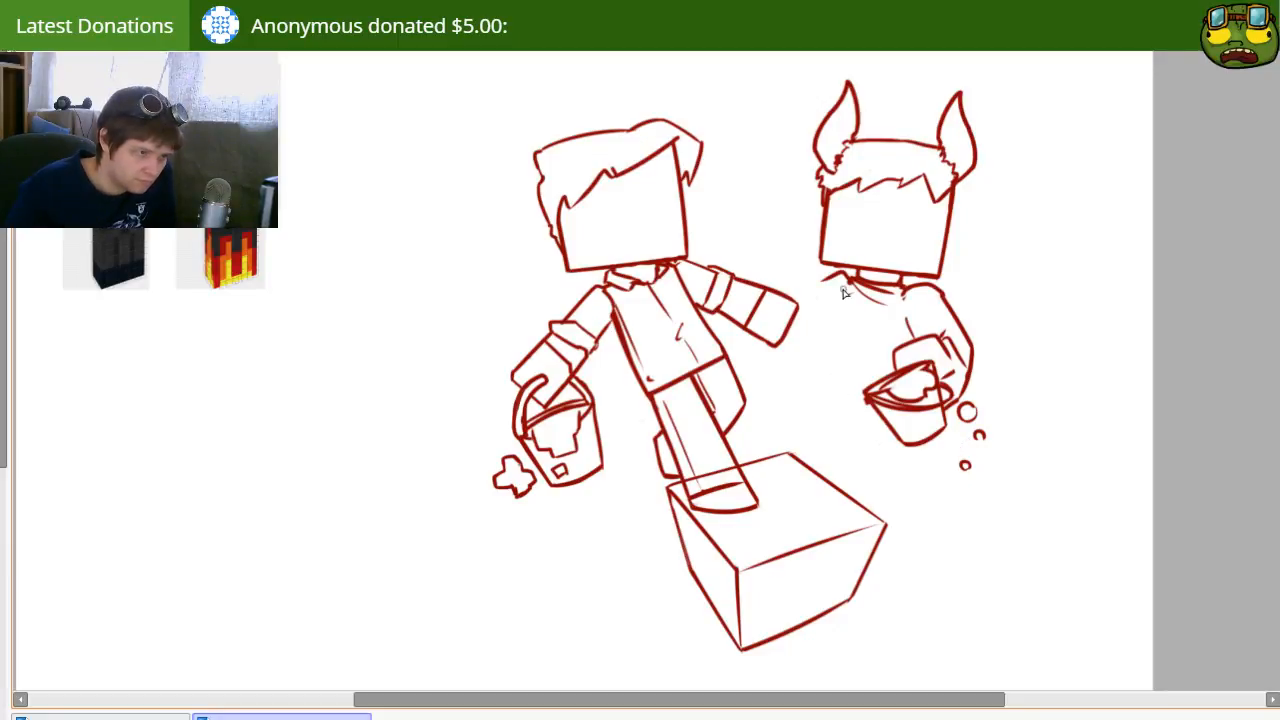
Step: Draw the horned character's left arm from the shoulder through a bent elbow to the bucket, undoing strokes that do not fit
key(ctrl+z)
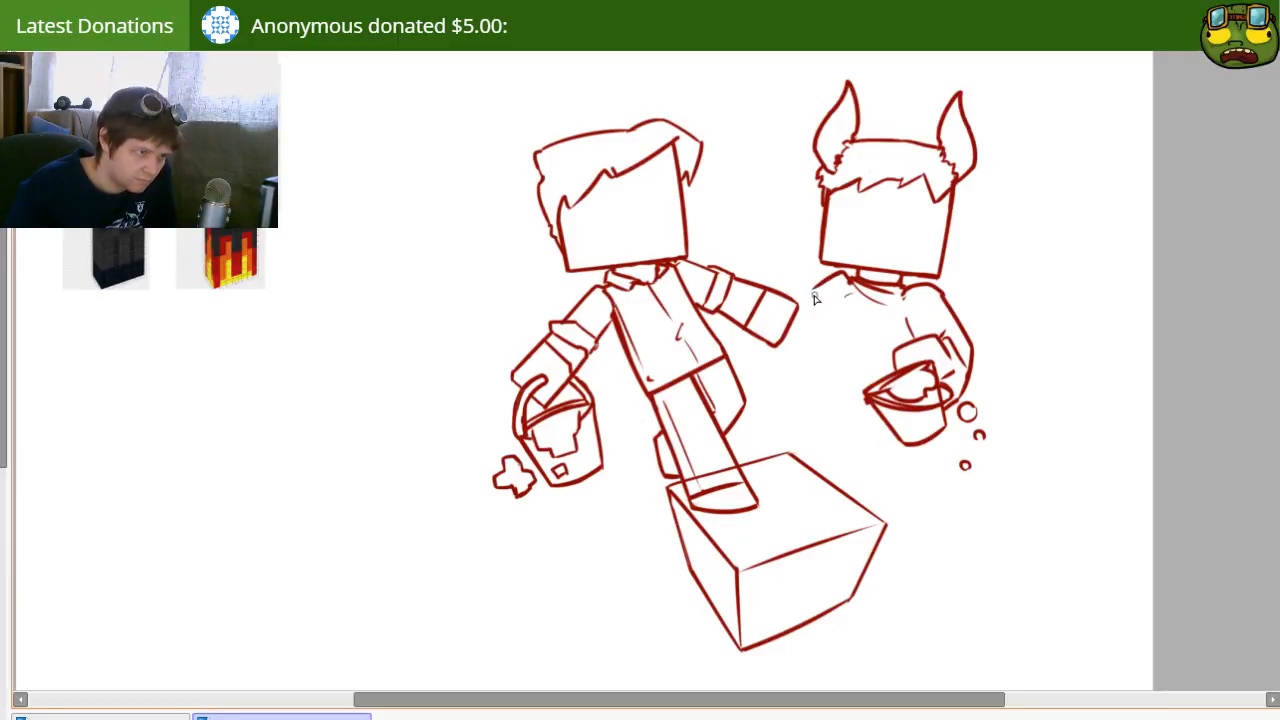
drag(816, 300, 834, 386)
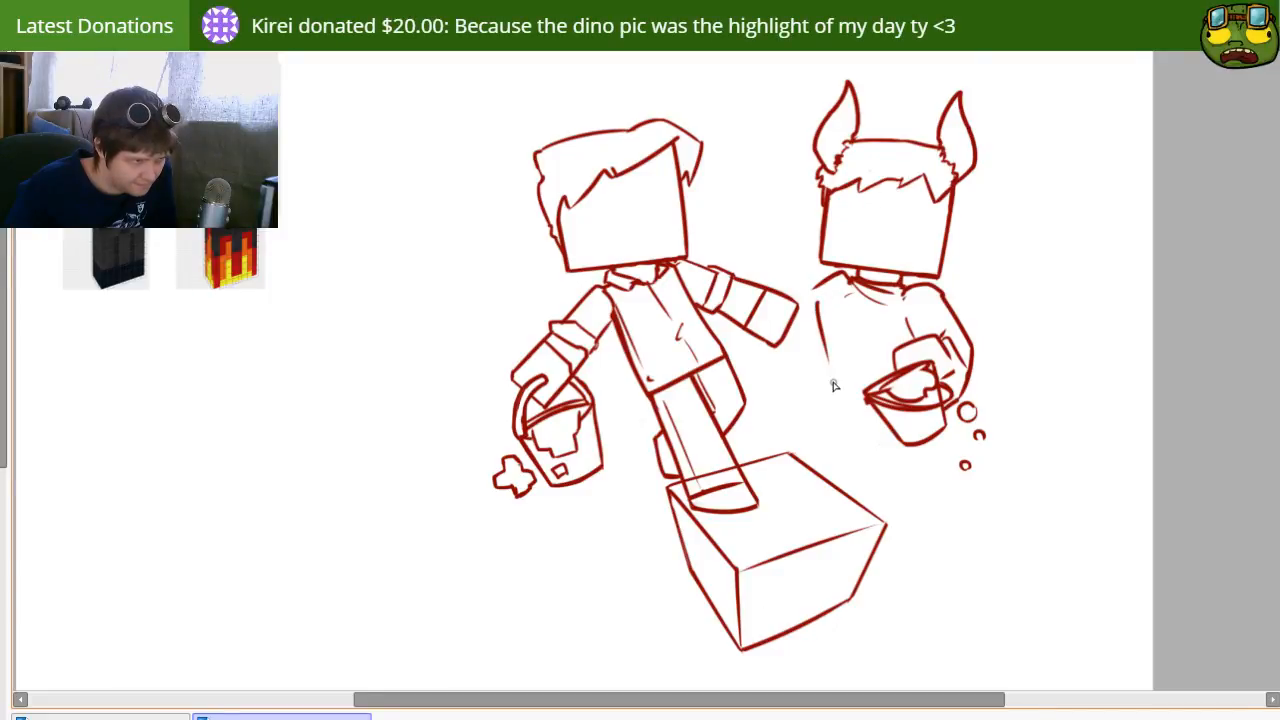
key(ctrl+z)
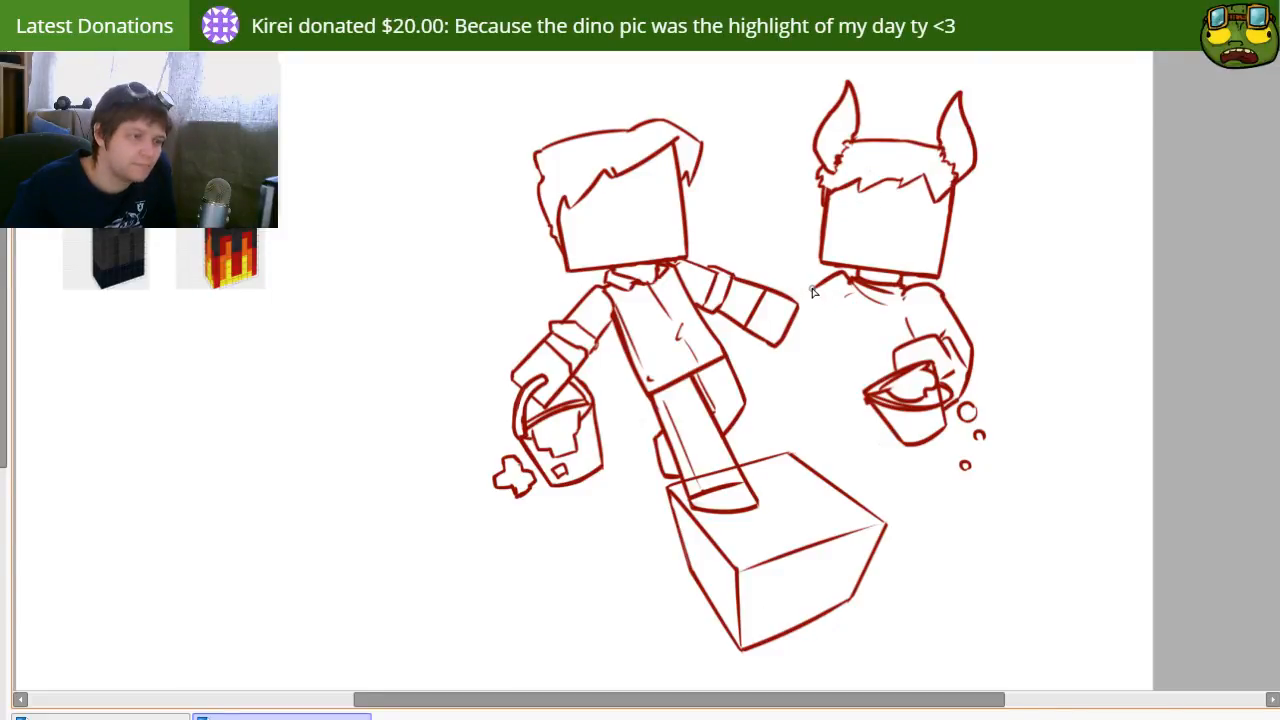
mouse_move(809, 286)
mouse_down()
mouse_move(807, 353)
mouse_move(860, 328)
mouse_move(844, 385)
mouse_move(817, 372)
mouse_move(857, 412)
mouse_up()
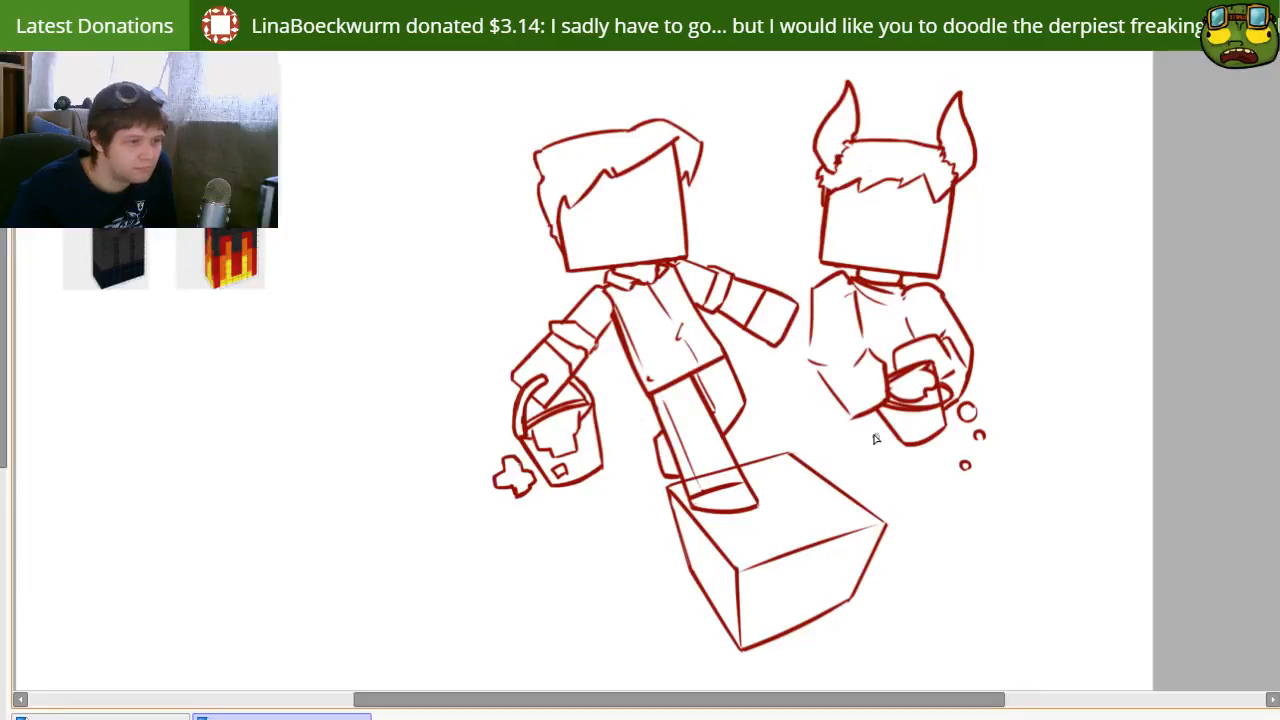
Step: Erase the left upper arm's shoulder and outer line, and connect its inner line to the forearm
key(e)
mouse_move(812, 303)
mouse_down()
mouse_move(815, 370)
mouse_move(817, 294)
mouse_move(839, 279)
mouse_move(818, 339)
mouse_up()
key(n)
key(ctrl+z)
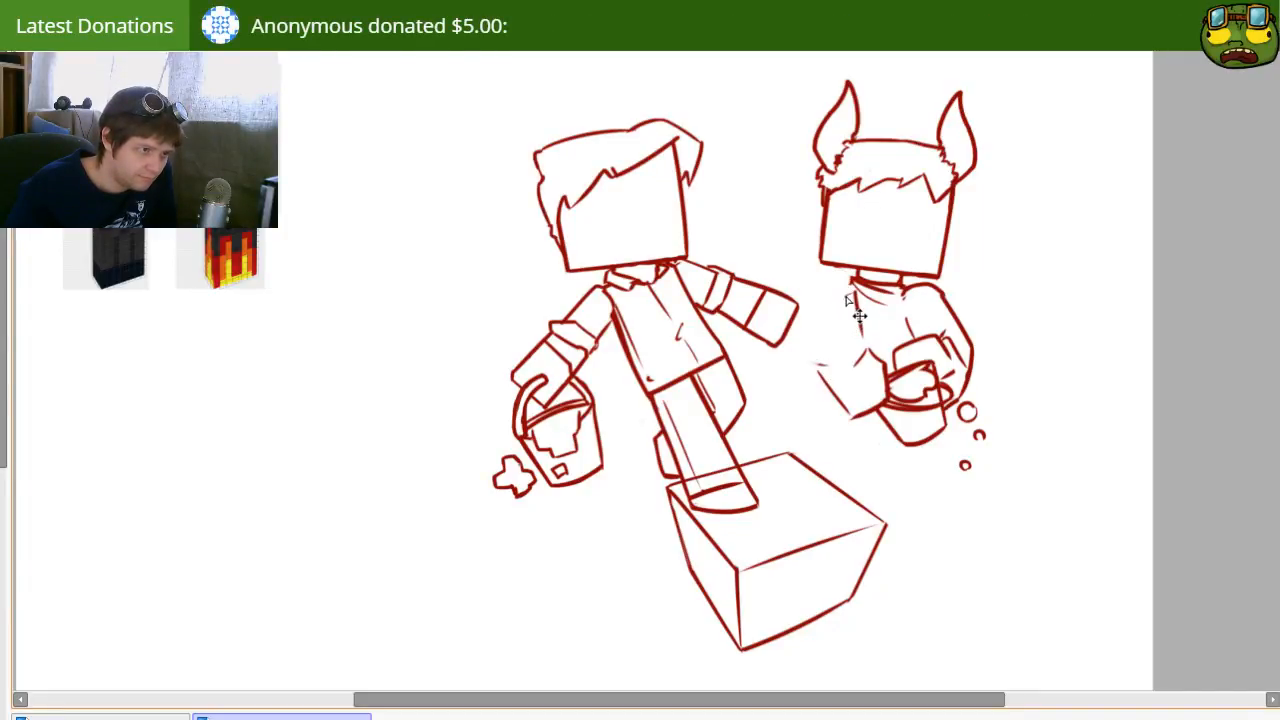
drag(818, 286, 838, 279)
key(e)
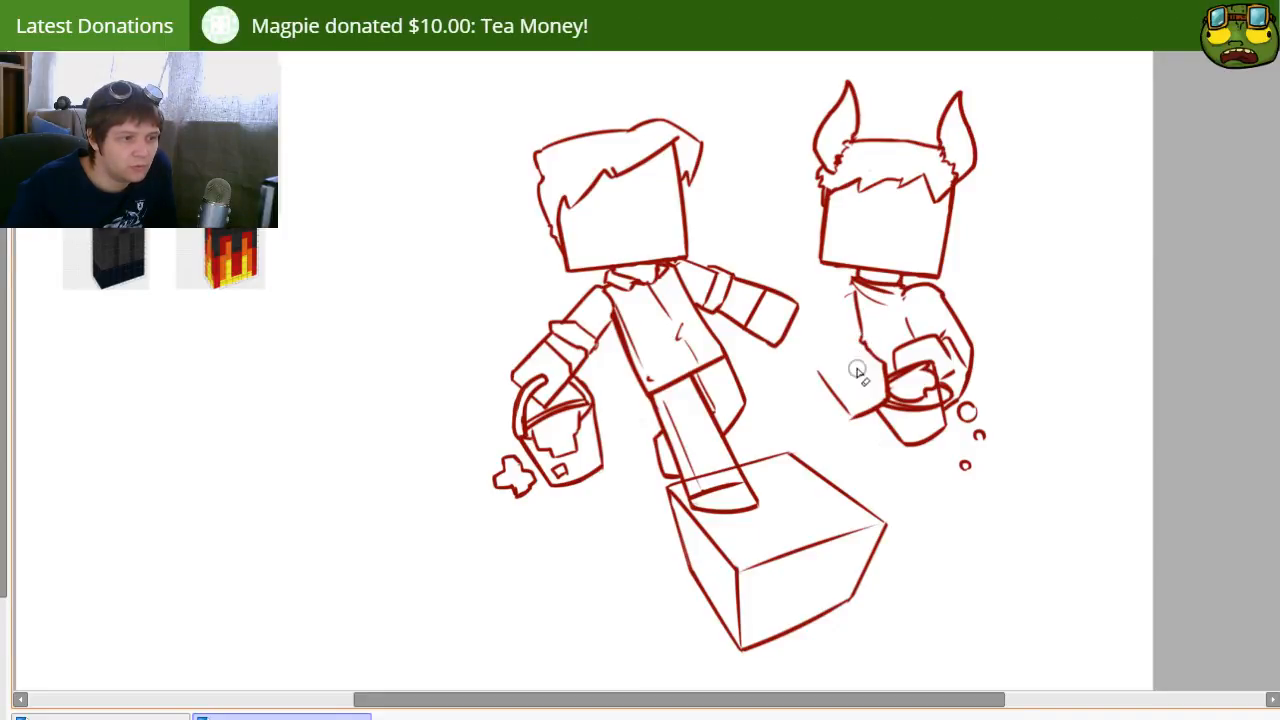
Step: Redraw the left arm's outer line with a rounded shoulder and bent elbow, and add a cuff line across the forearm
drag(819, 373, 856, 418)
key(n)
mouse_move(812, 356)
mouse_down()
mouse_move(839, 283)
mouse_move(812, 358)
mouse_up()
key(ctrl+z)
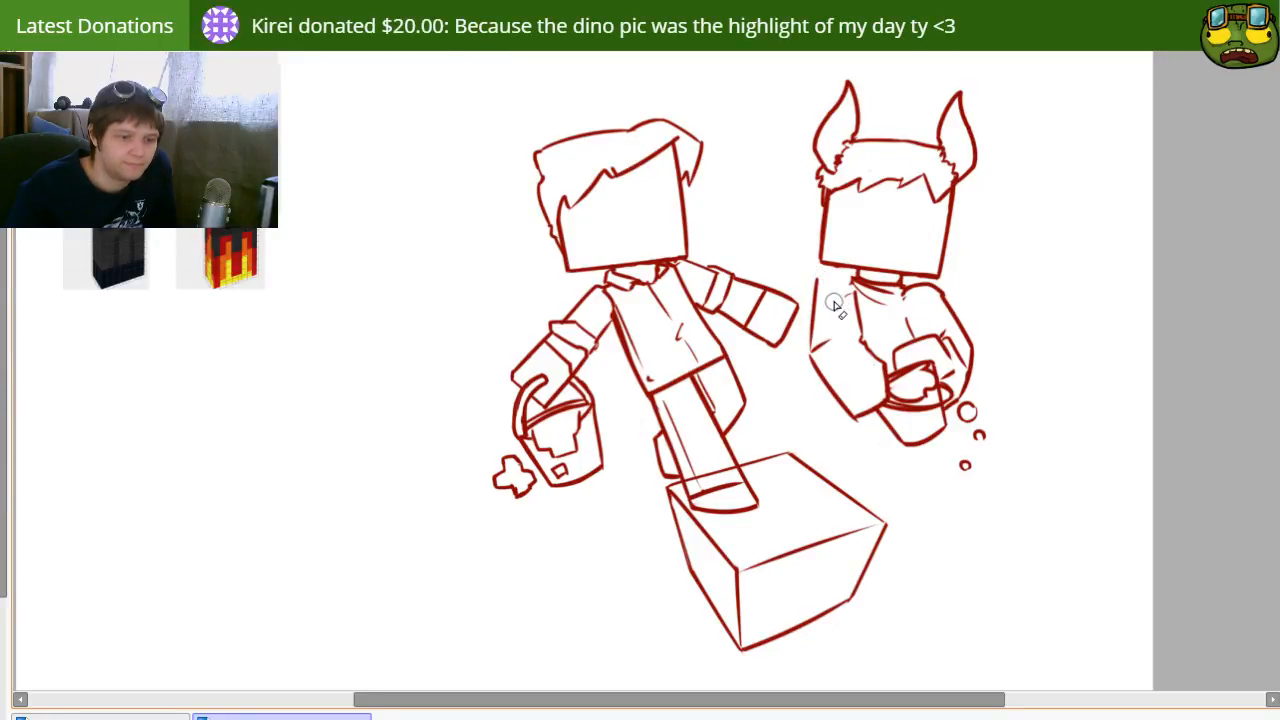
drag(856, 279, 817, 289)
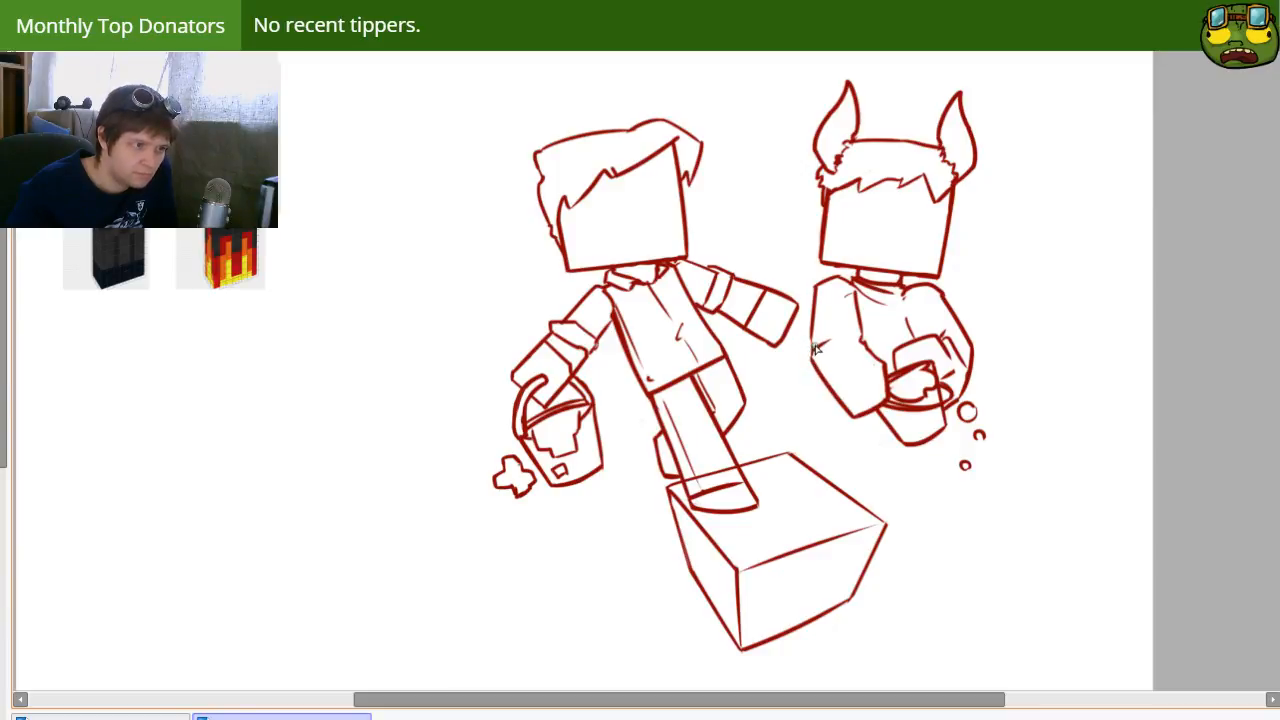
drag(788, 346, 780, 390)
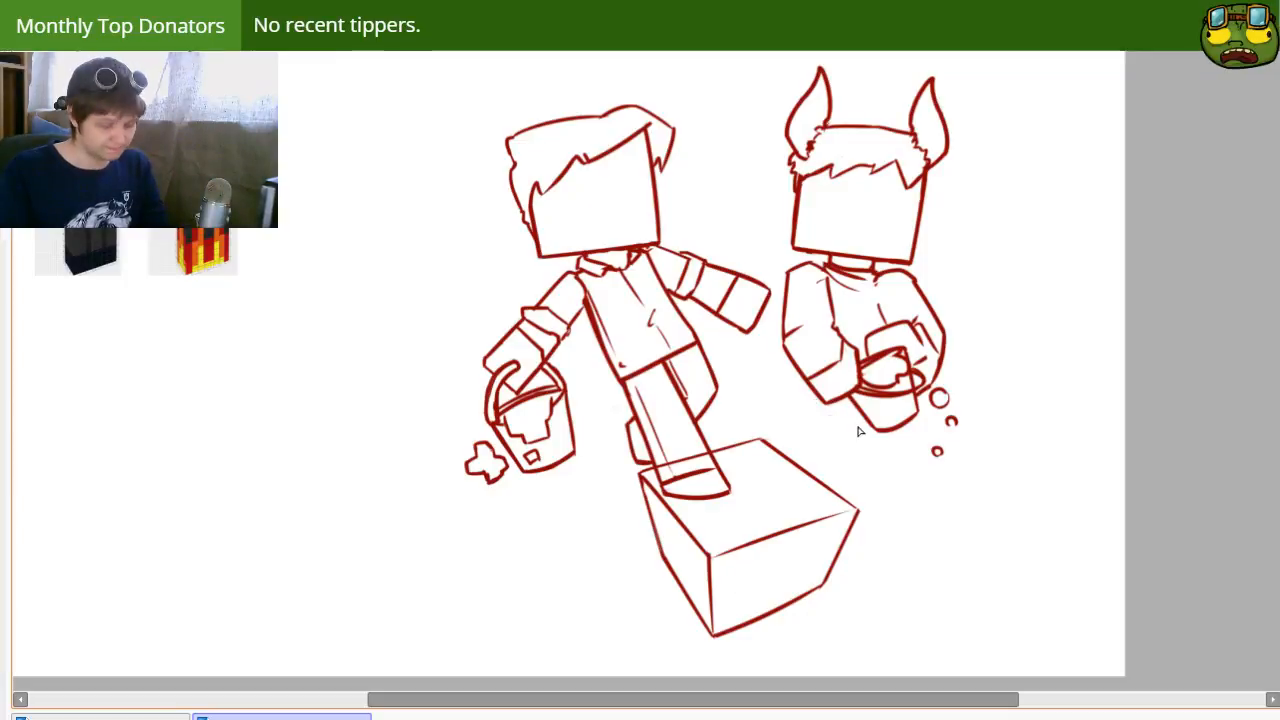
Step: Draw short fold lines on the horned character's torso above the raised hand, erasing and redrawing them until they fit
mouse_move(883, 295)
mouse_down()
mouse_move(871, 304)
mouse_move(899, 305)
mouse_up()
key(ctrl+d)
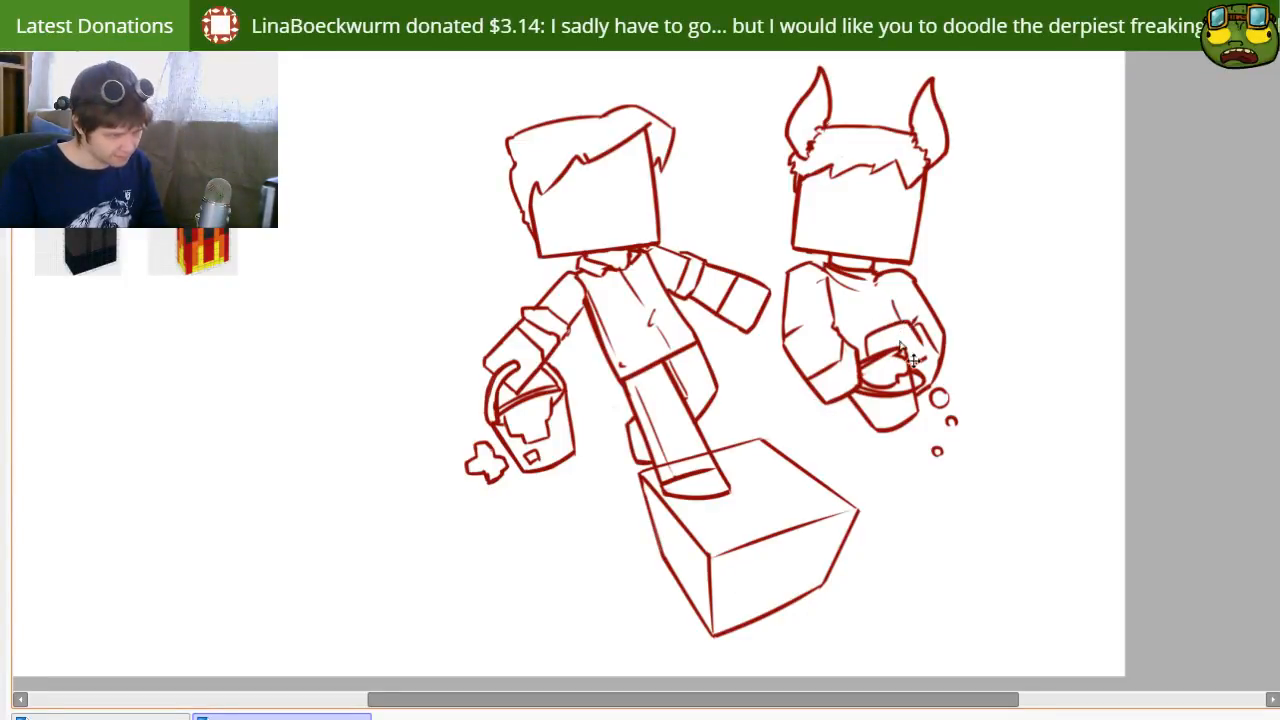
key(n)
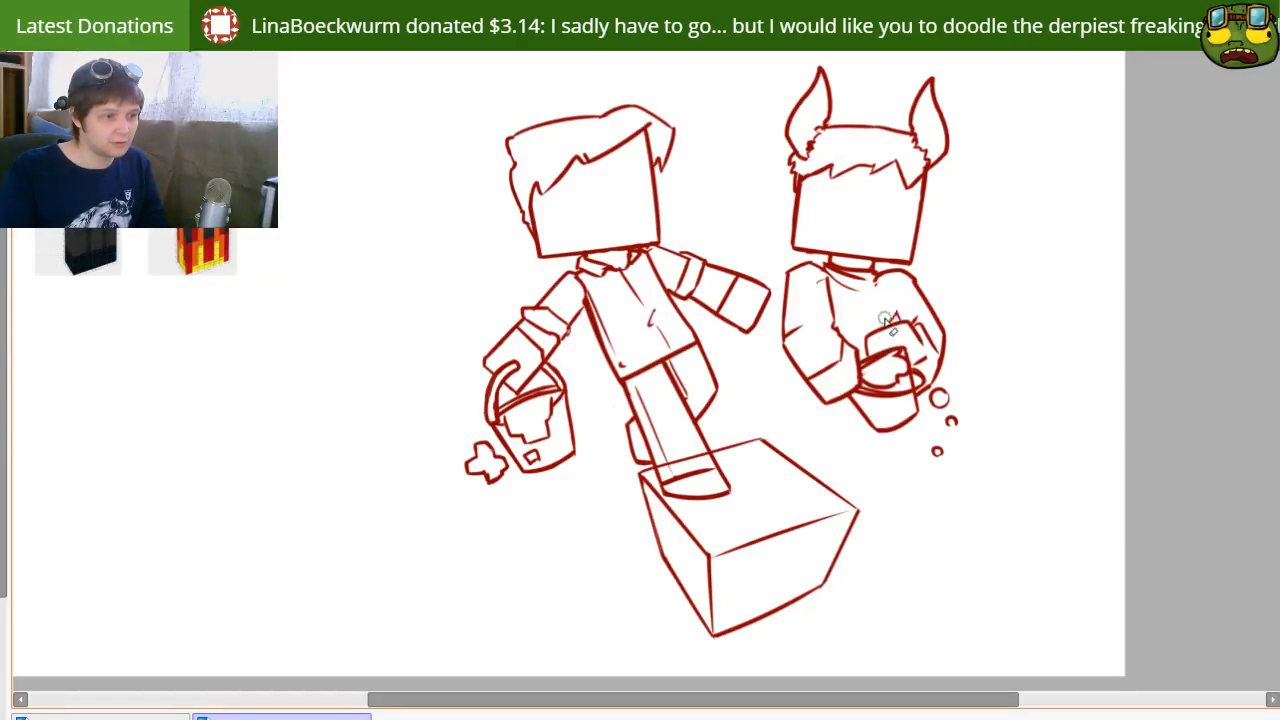
key(n)
mouse_move(884, 318)
mouse_down()
mouse_move(898, 312)
mouse_move(886, 323)
mouse_up()
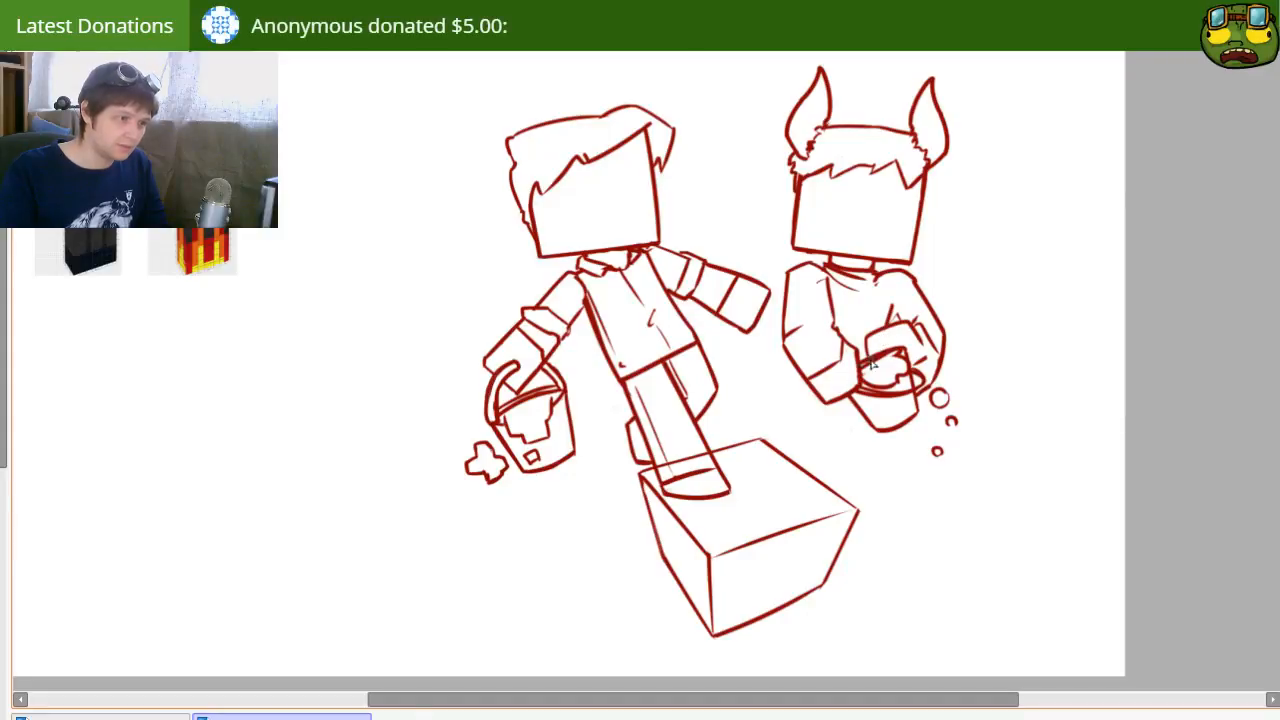
key(e)
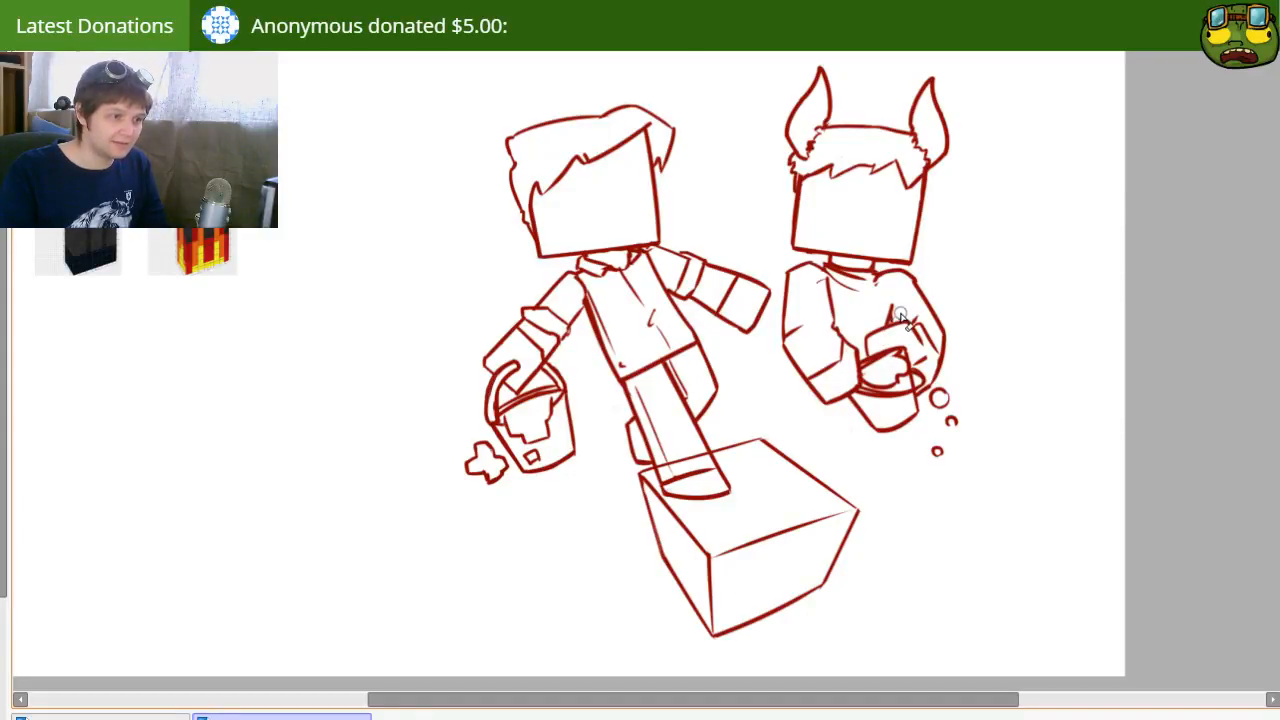
key(n)
drag(896, 302, 887, 326)
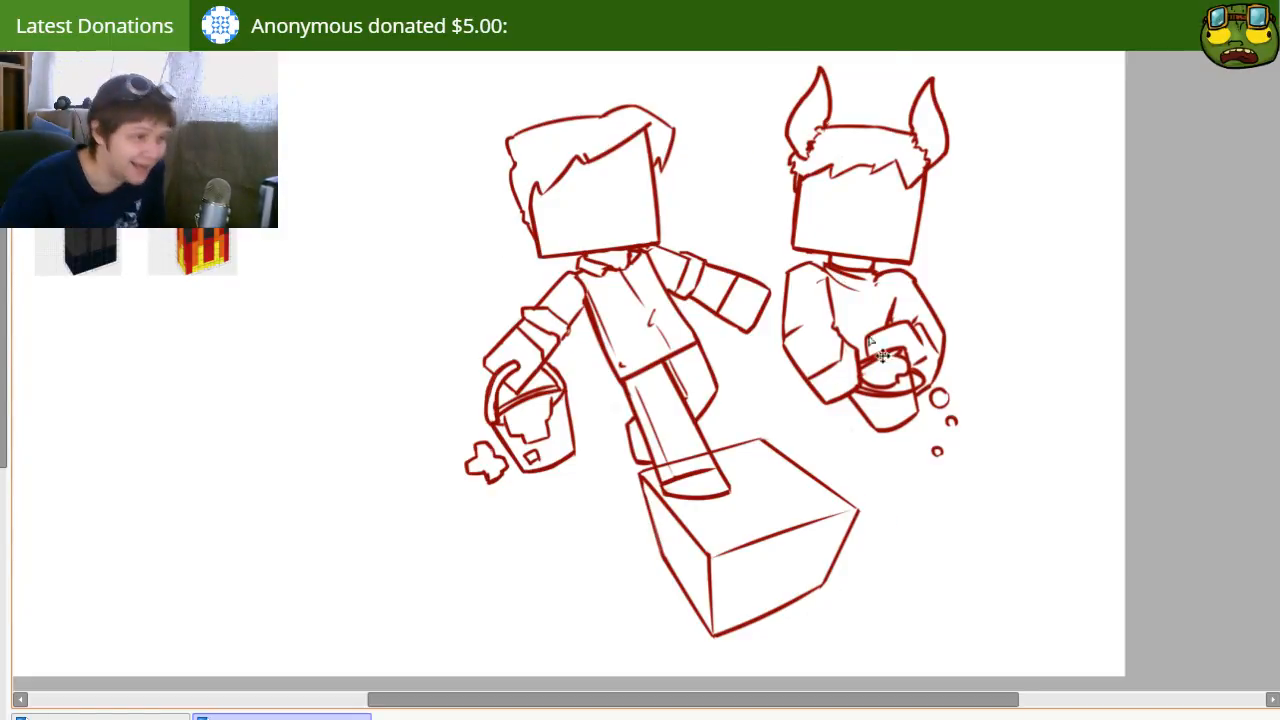
Step: Shift the horned character slightly up and left, and add a jagged sideburn over the right edge of the face
drag(862, 333, 855, 327)
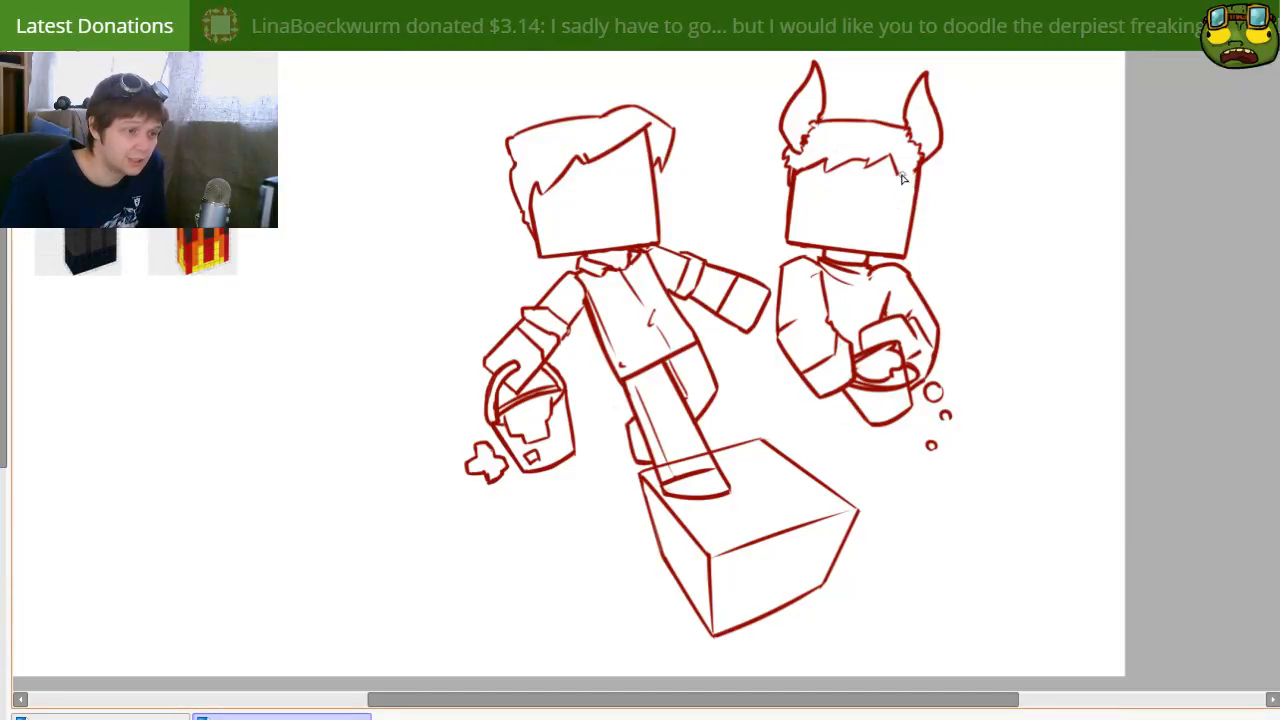
drag(906, 181, 909, 218)
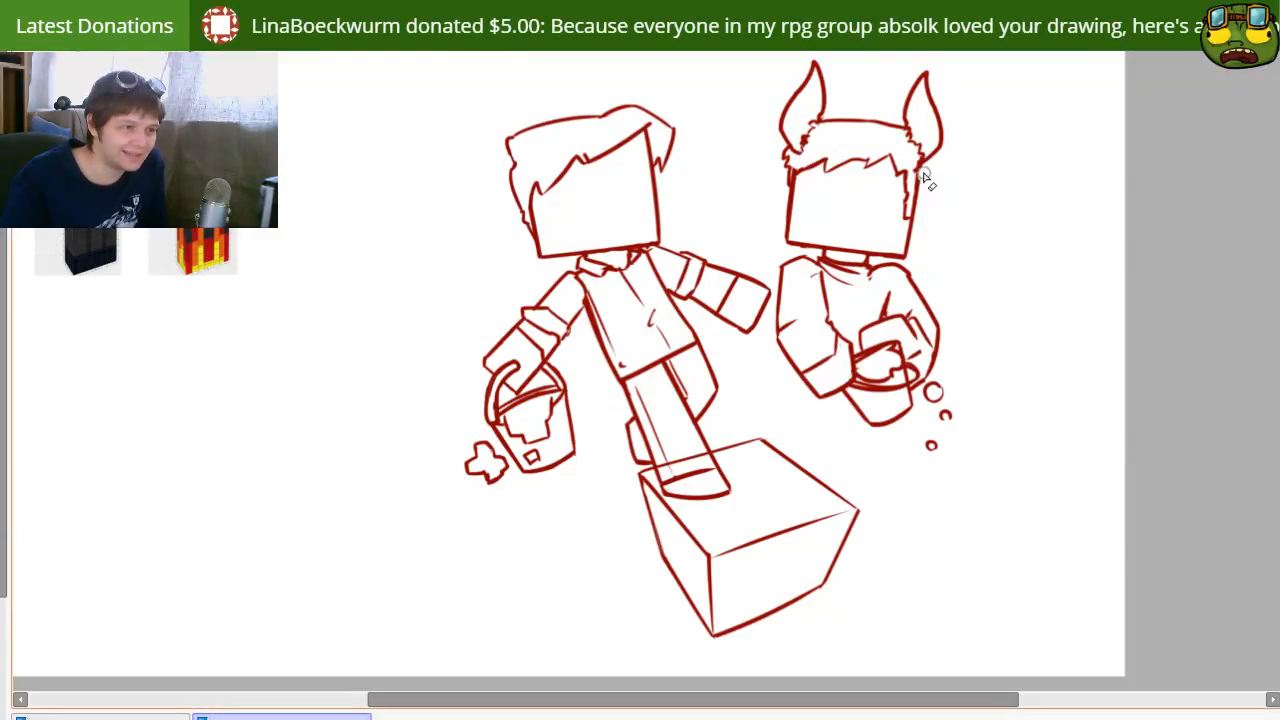
drag(918, 211, 913, 229)
key(n)
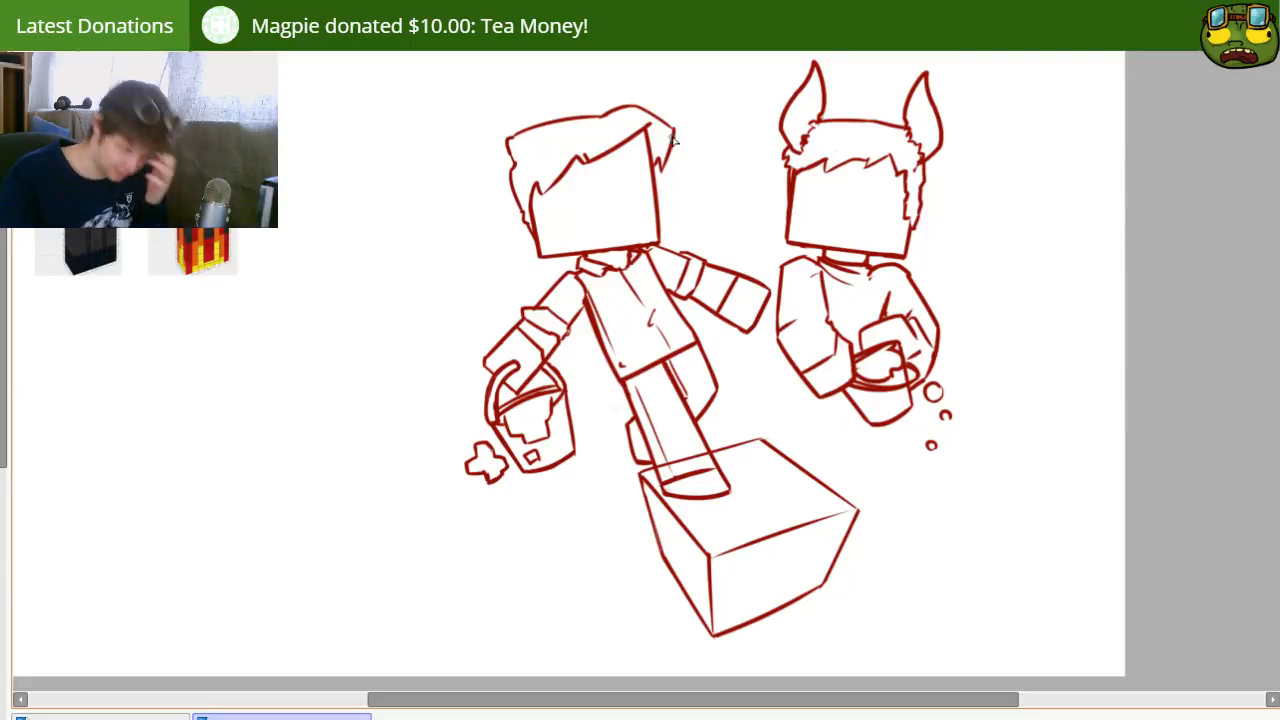
mouse_move(777, 349)
mouse_down()
mouse_move(766, 286)
mouse_move(757, 343)
mouse_move(700, 403)
mouse_move(763, 363)
mouse_move(725, 378)
mouse_move(765, 290)
mouse_move(797, 374)
mouse_move(757, 354)
mouse_move(820, 362)
mouse_move(708, 308)
mouse_move(710, 385)
mouse_up()
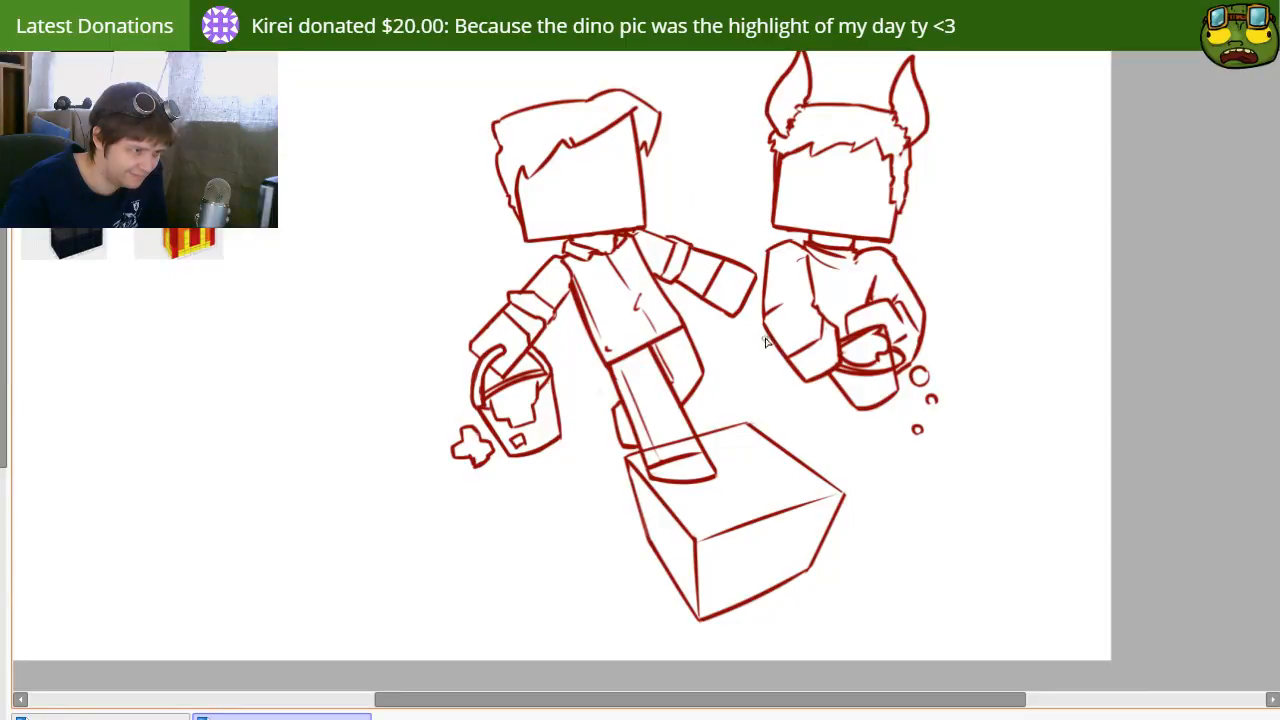
drag(769, 346, 743, 366)
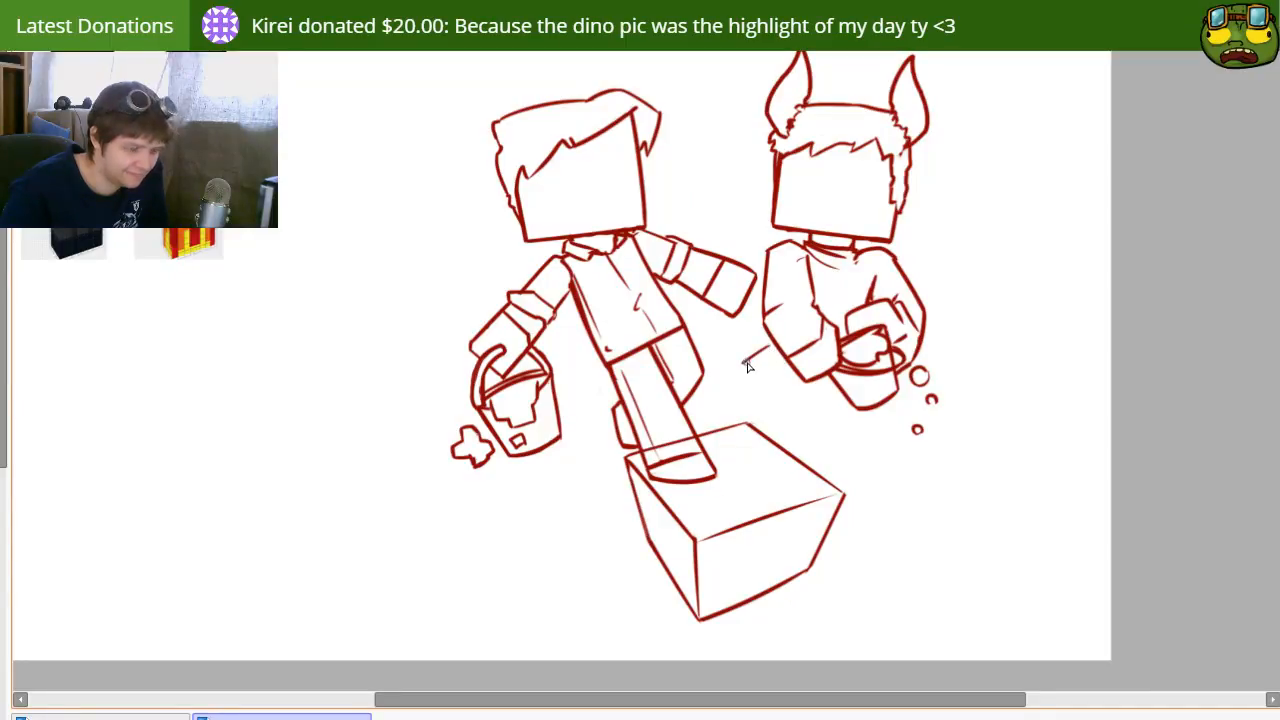
key(ctrl+z)
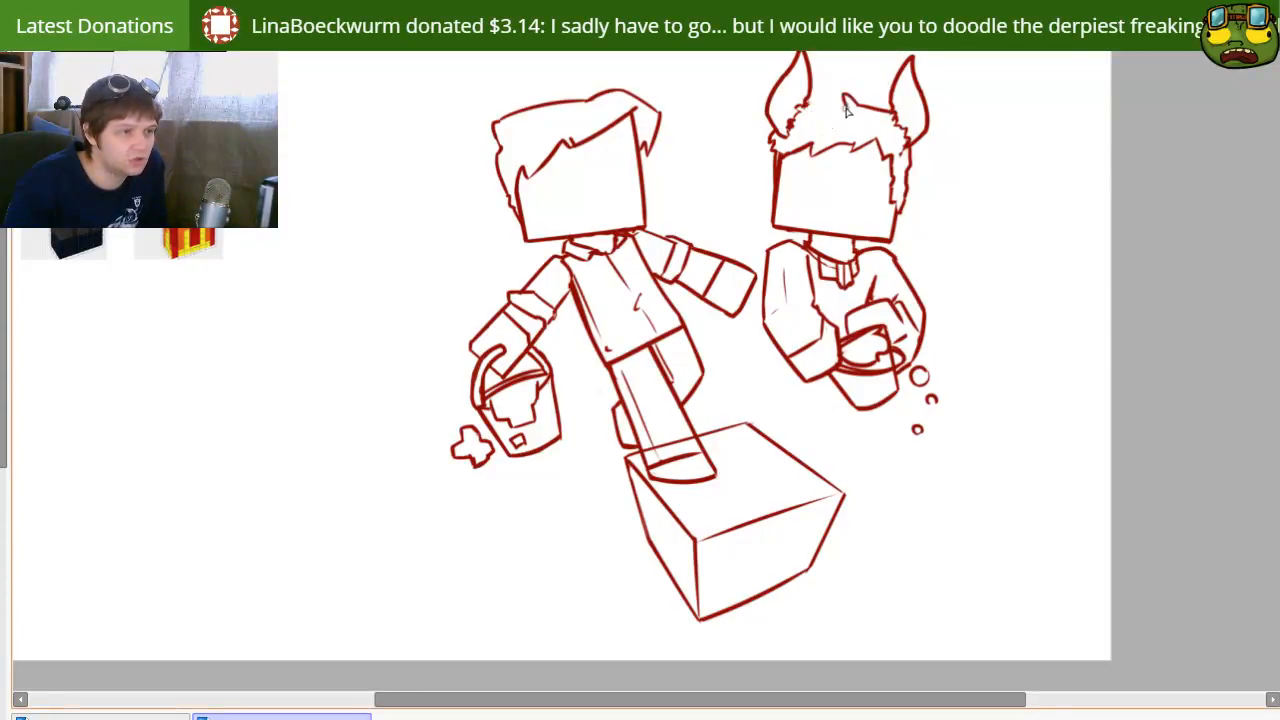
Step: Redraw the top of the horned character's hair as a raised, tufted outline, and add thin inner lines to the horns
mouse_move(857, 105)
mouse_down()
mouse_move(806, 105)
mouse_move(828, 122)
mouse_move(807, 105)
mouse_move(830, 110)
mouse_up()
key(e)
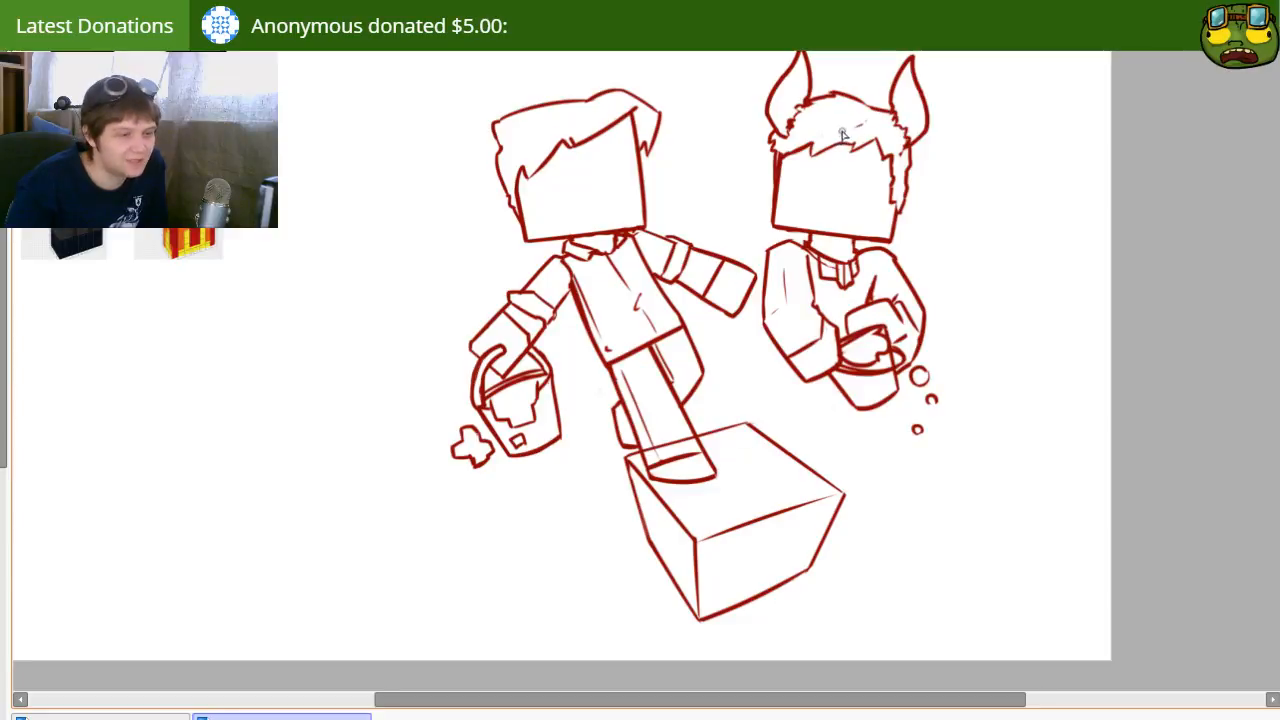
mouse_move(840, 409)
mouse_down()
mouse_move(826, 400)
mouse_move(824, 459)
mouse_up()
mouse_move(815, 272)
mouse_down()
mouse_move(797, 276)
mouse_move(821, 261)
mouse_up()
drag(737, 299, 760, 342)
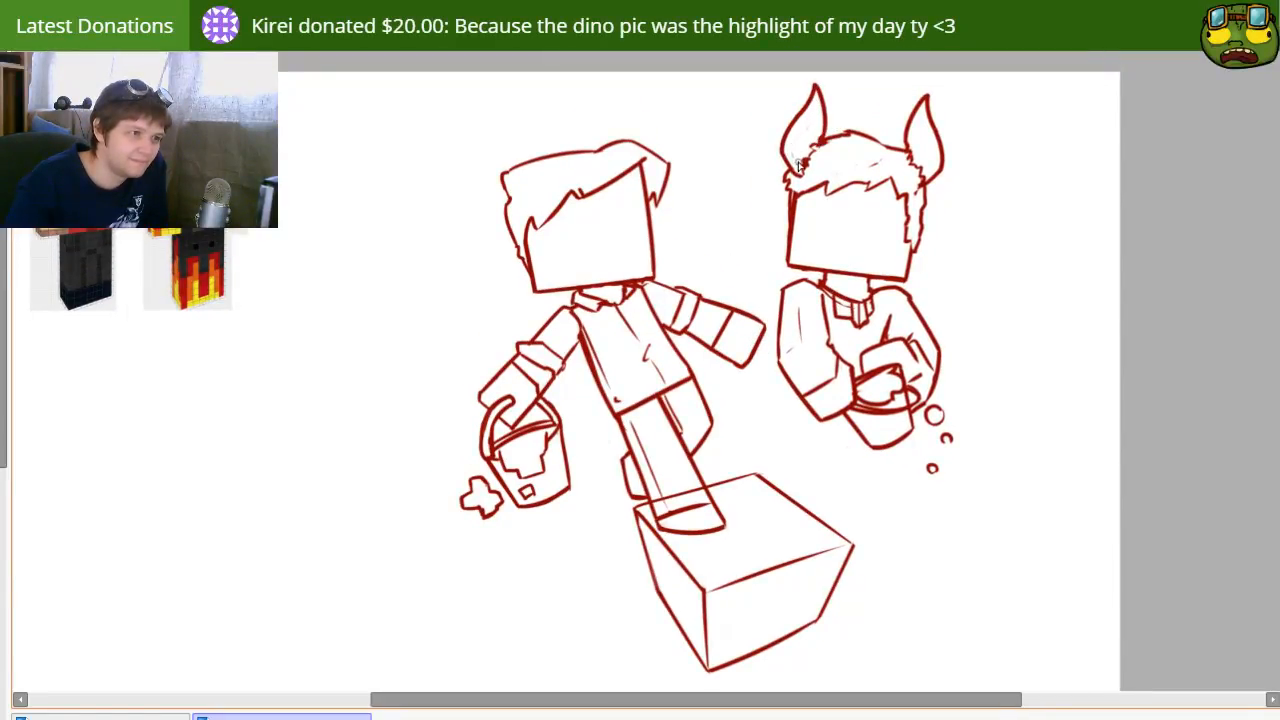
drag(930, 184, 922, 176)
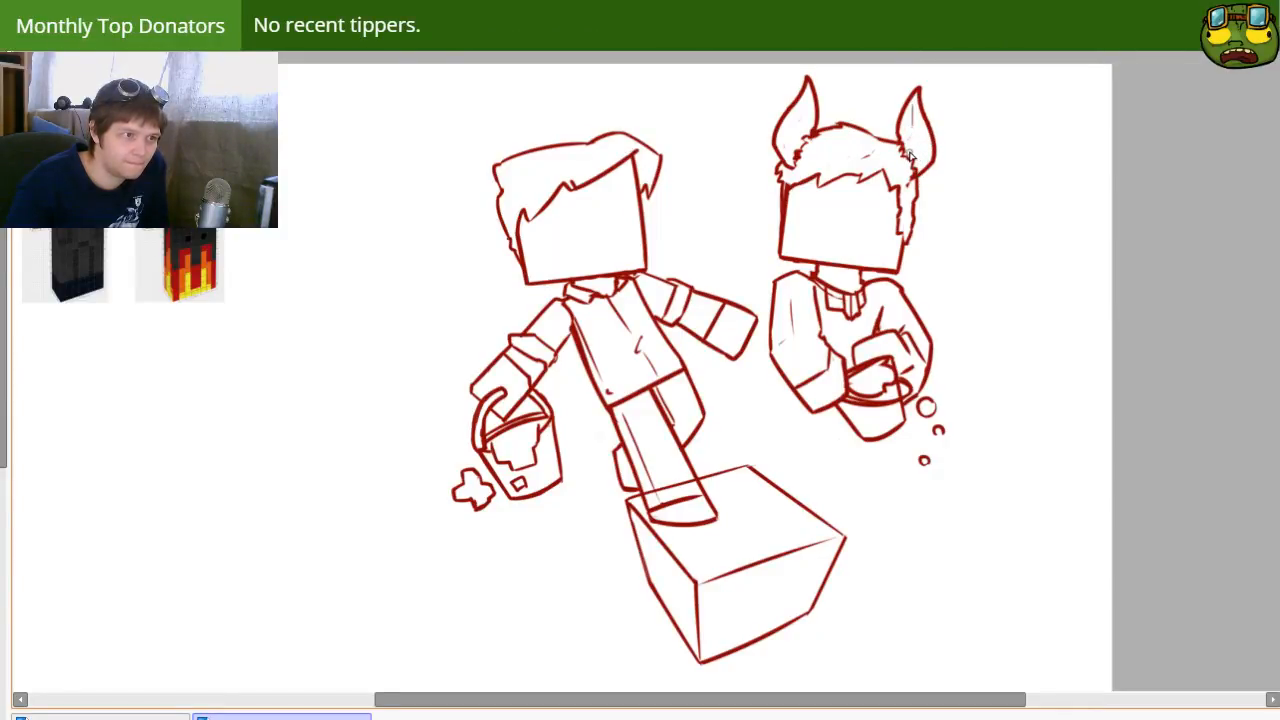
Step: Draw a wide toothy grin on the horned character's face and surround it with a jagged beard outline
mouse_move(758, 383)
mouse_down()
mouse_move(771, 266)
mouse_move(777, 314)
mouse_up()
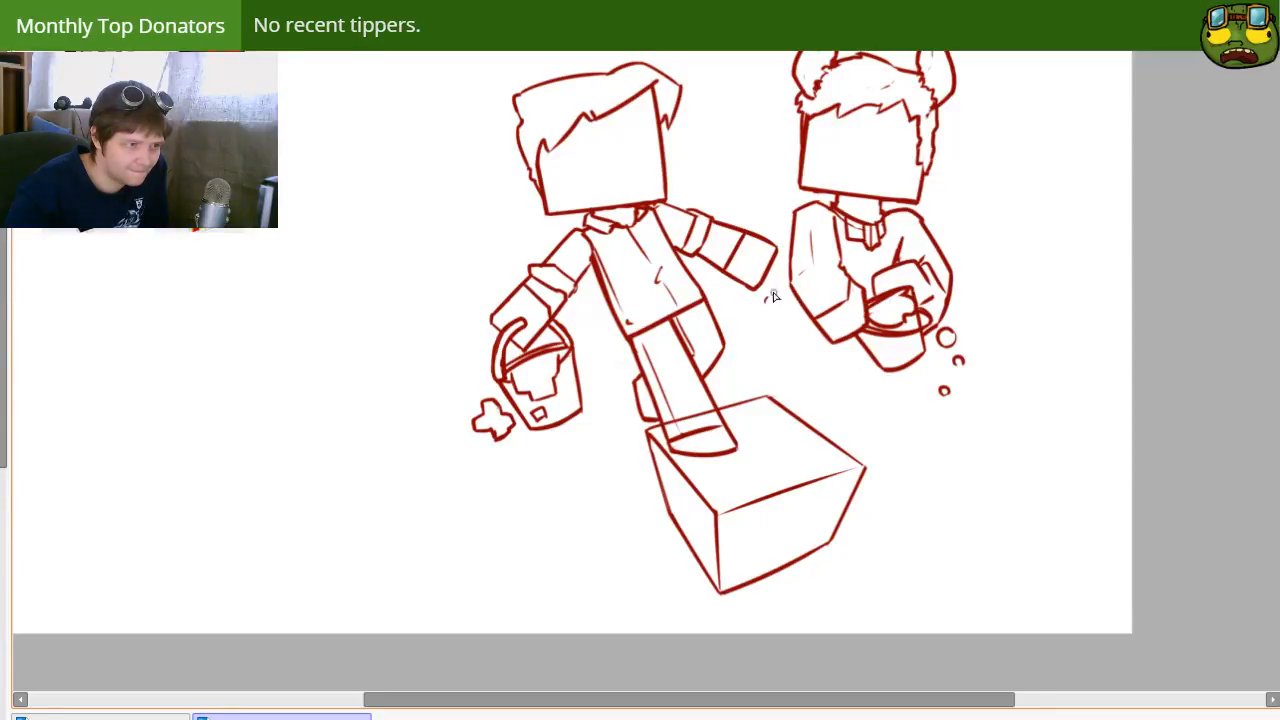
mouse_move(840, 174)
mouse_down()
mouse_move(879, 164)
mouse_move(905, 182)
mouse_up()
key(ctrl+z)
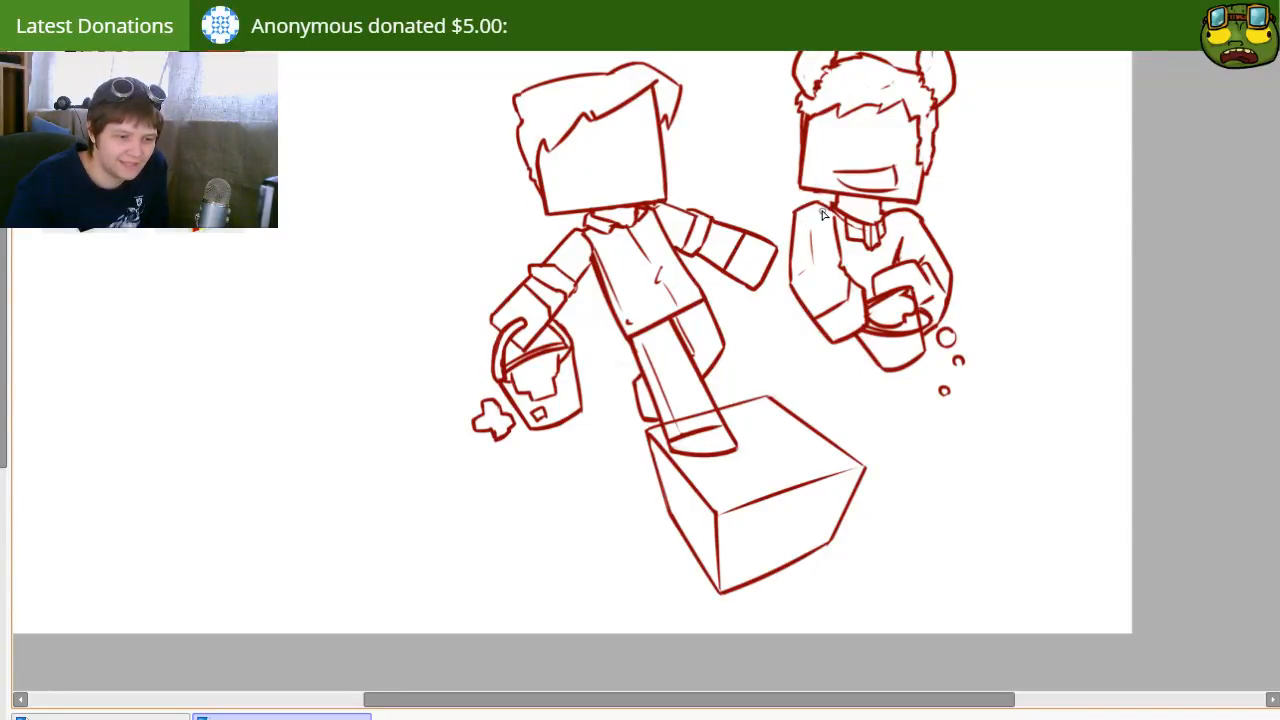
key(ctrl+z)
drag(837, 174, 896, 184)
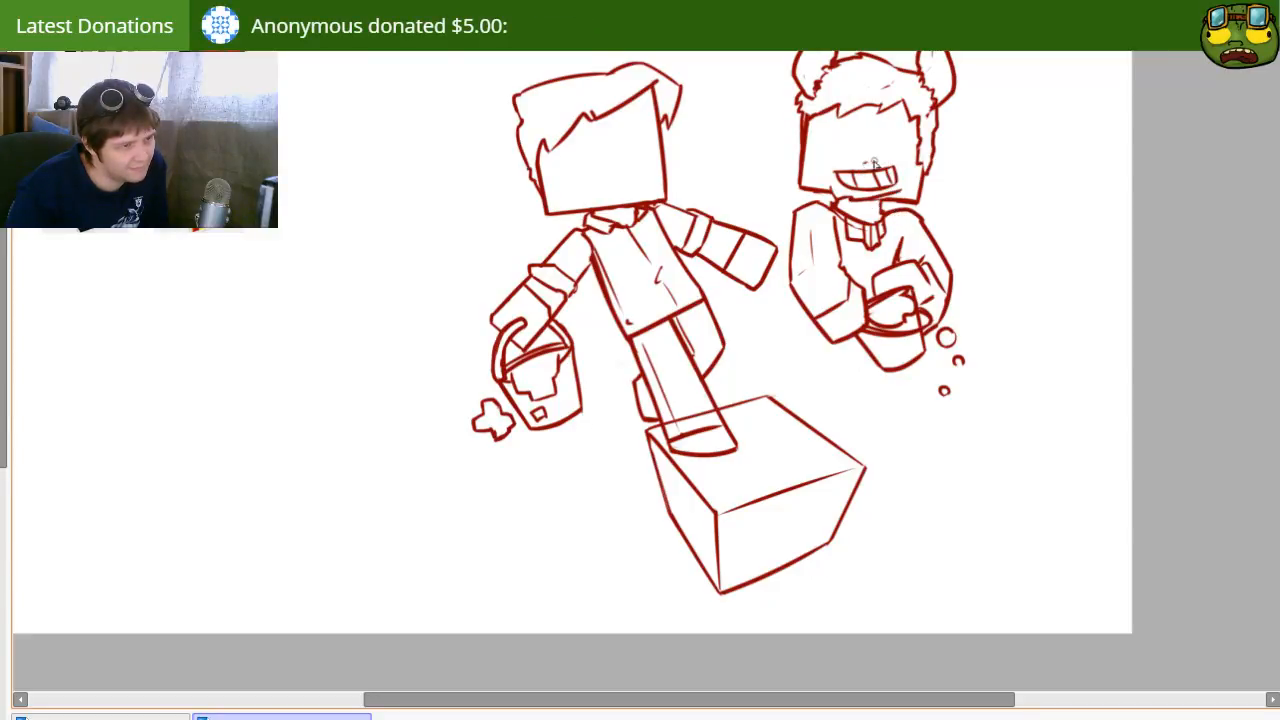
drag(898, 162, 909, 174)
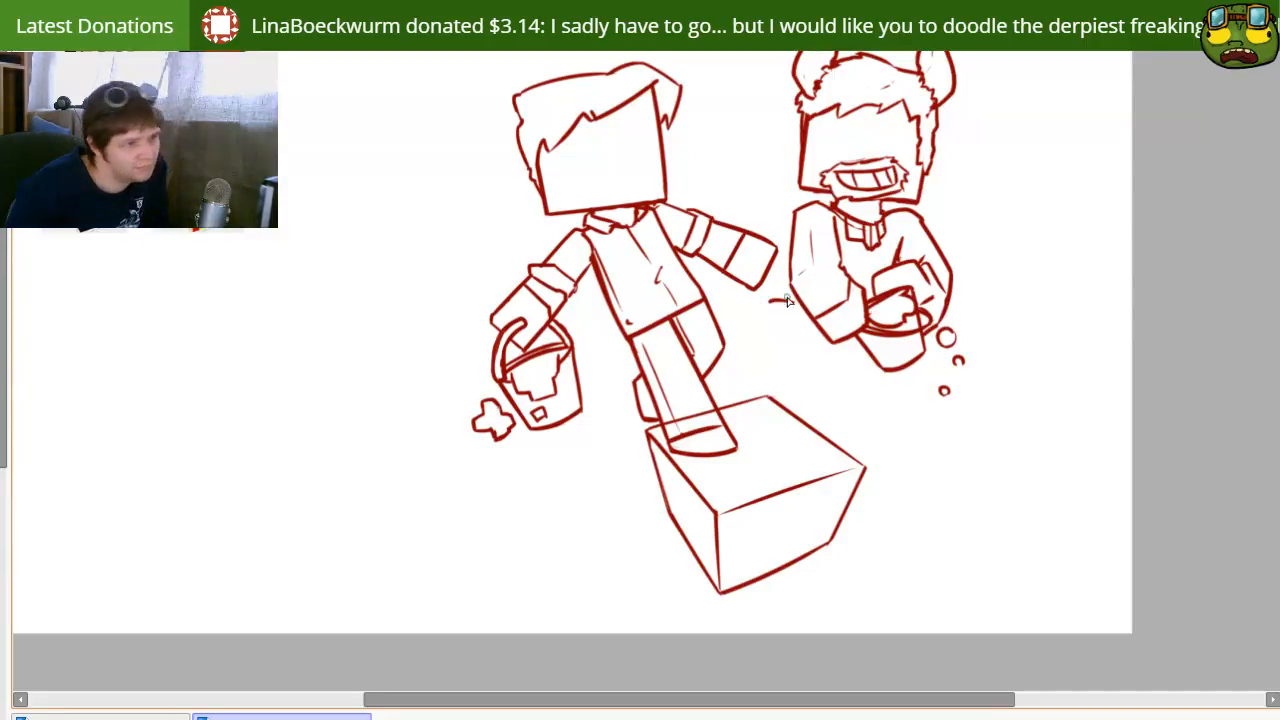
drag(762, 304, 788, 292)
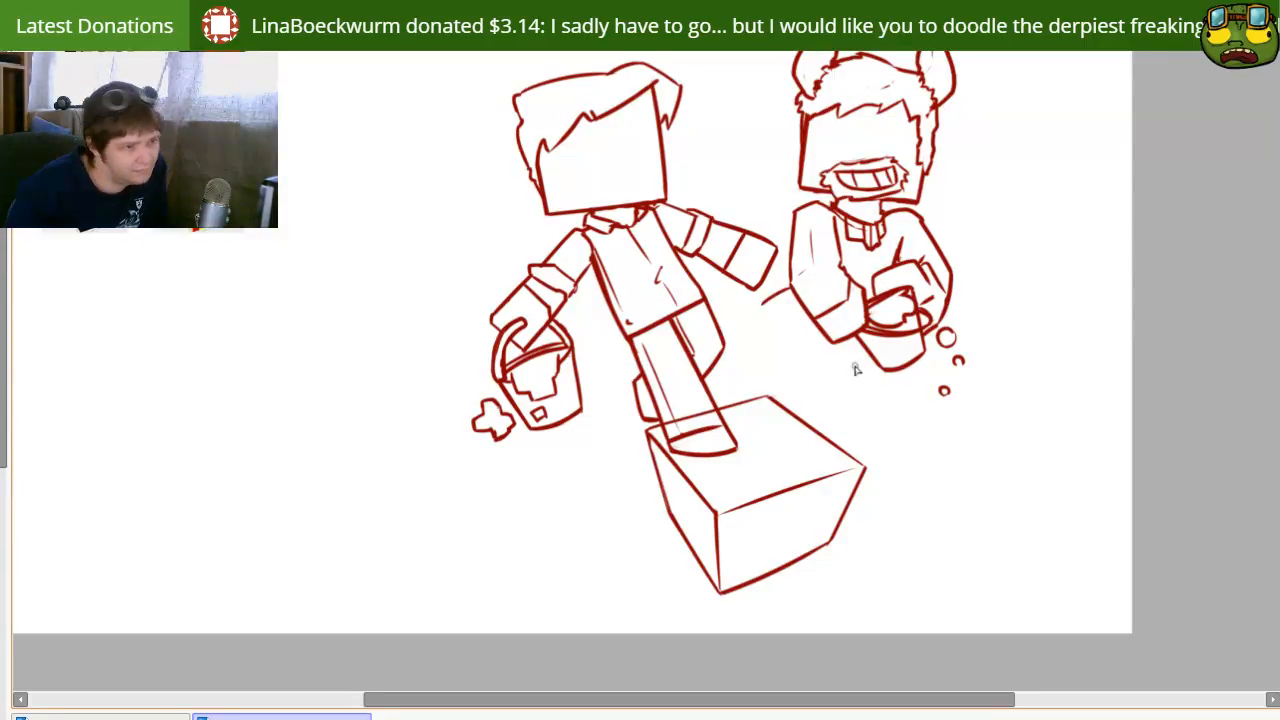
drag(863, 350, 828, 433)
key(ctrl+z)
key(ctrl+z)
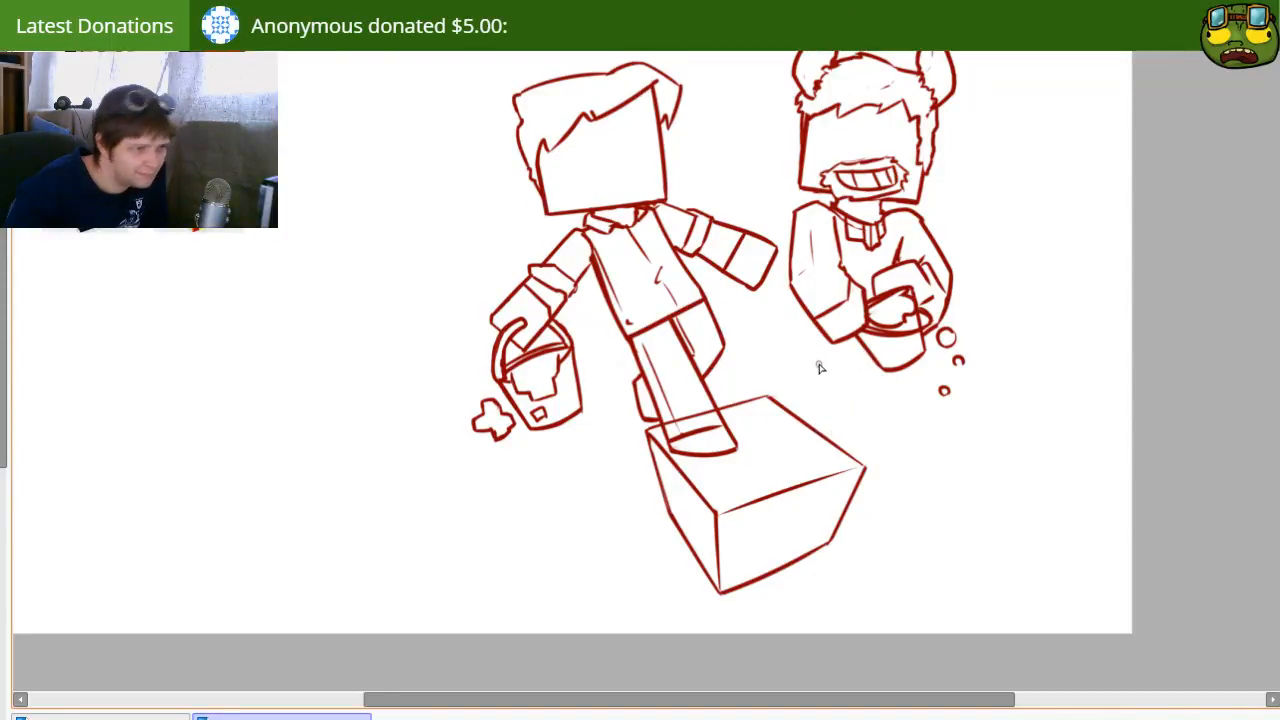
mouse_move(923, 306)
ctrl+mouse_down()
mouse_move(941, 314)
mouse_move(918, 306)
ctrl+mouse_up()
key(space)
drag(709, 336, 690, 381)
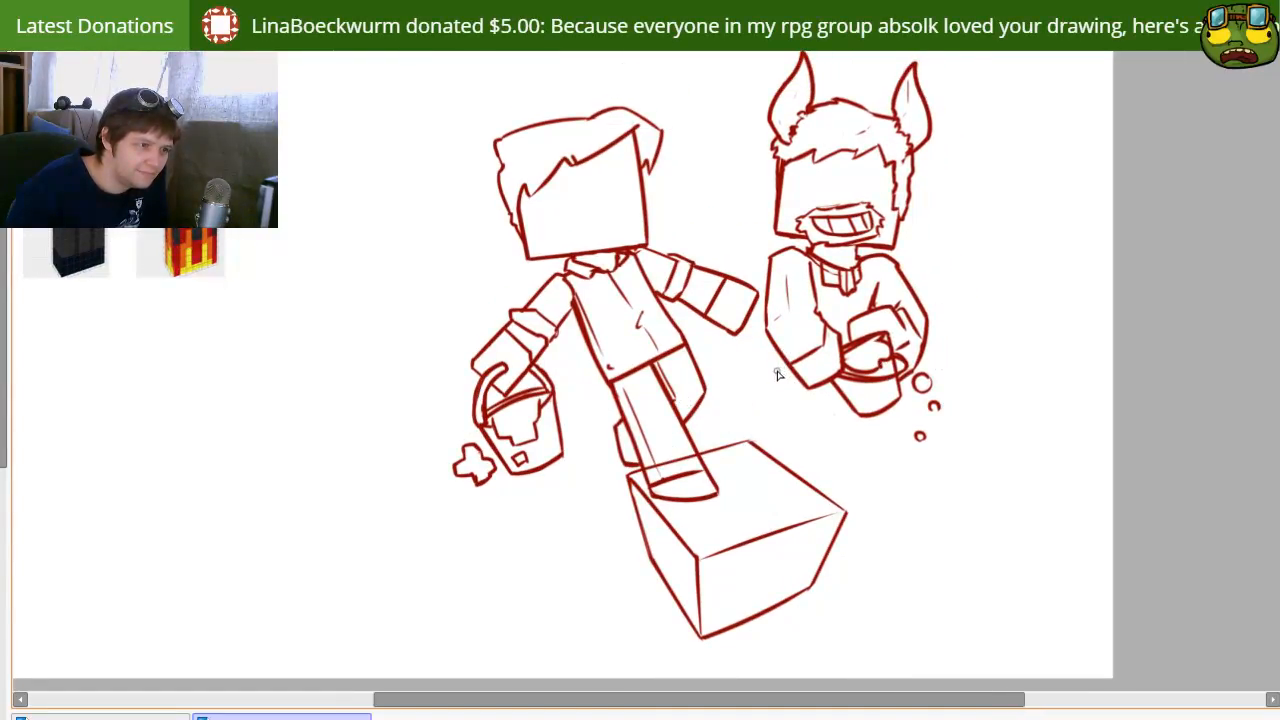
drag(847, 402, 809, 490)
key(ctrl+z)
drag(848, 402, 780, 505)
key(ctrl+z)
mouse_move(840, 396)
mouse_down()
mouse_move(782, 516)
mouse_move(823, 446)
mouse_move(806, 500)
mouse_up()
key(ctrl+z)
key(ctrl+z)
drag(846, 396, 788, 492)
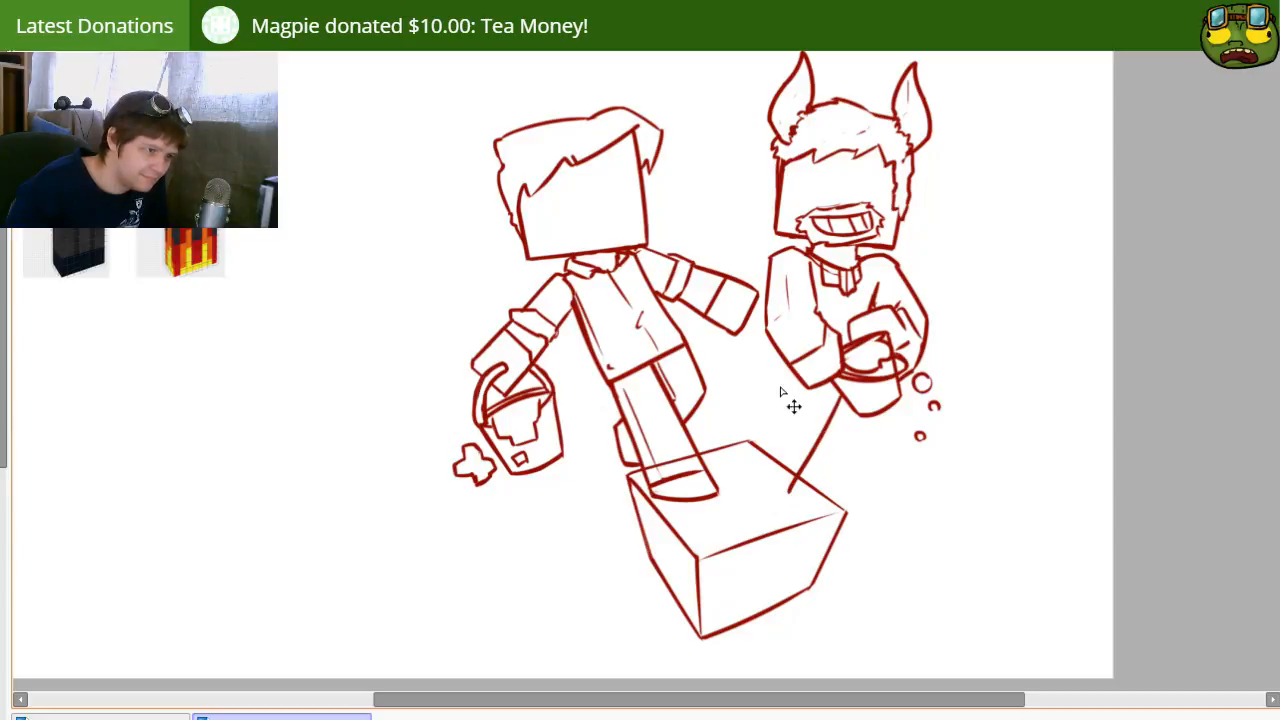
key(ctrl+z)
Step: Draw the outer line of the horned character's standing leg from the forearm down onto the box, undoing strokes that do not fit
key(ctrl+z)
mouse_move(790, 366)
mouse_down()
mouse_move(718, 476)
mouse_move(746, 457)
mouse_move(740, 488)
mouse_move(766, 388)
mouse_move(735, 470)
mouse_up()
key(ctrl+z)
key(ctrl+z)
drag(780, 358, 716, 498)
key(ctrl+z)
mouse_move(778, 354)
mouse_down()
mouse_move(732, 467)
mouse_move(754, 401)
mouse_move(731, 450)
mouse_up()
key(ctrl+z)
key(ctrl+z)
drag(778, 350, 722, 482)
key(ctrl+z)
drag(780, 355, 730, 490)
key(ctrl+z)
drag(783, 362, 733, 512)
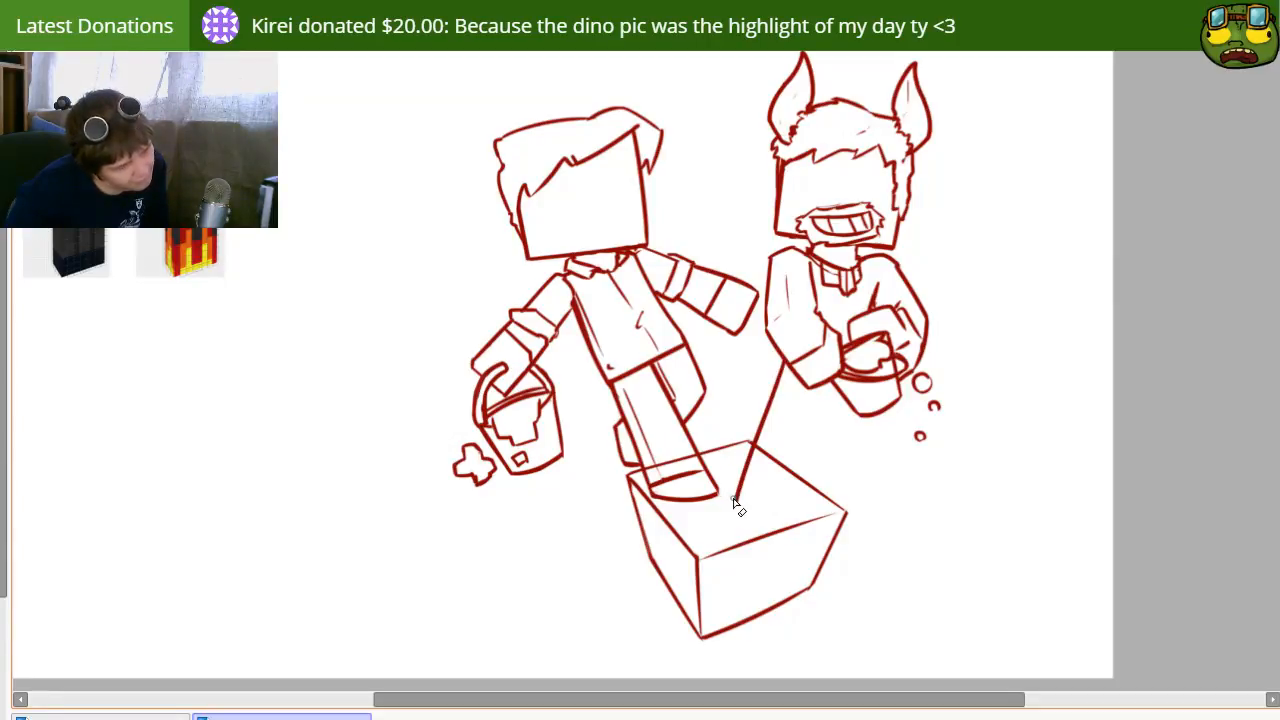
Step: Close the standing leg with a curved foot line and an inner line up to the forearm, and trim its upper end
drag(738, 503, 785, 507)
key(ctrl+z)
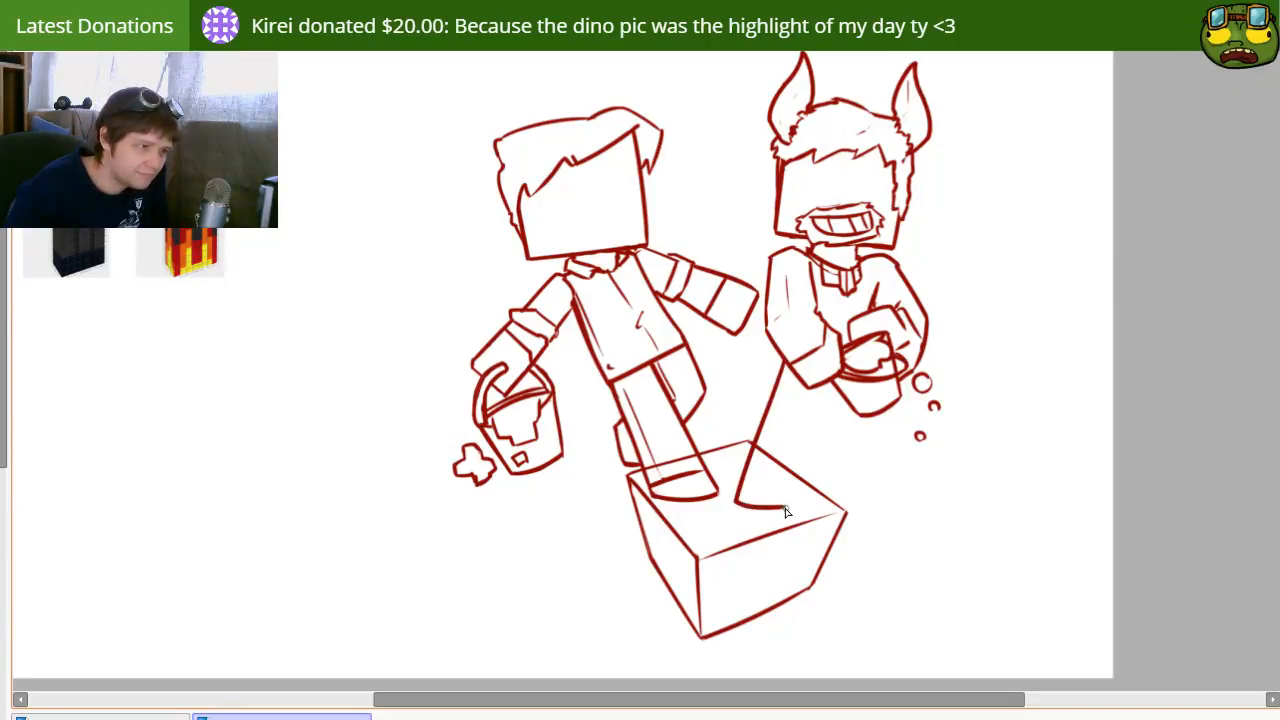
mouse_move(826, 390)
mouse_down()
mouse_move(800, 514)
mouse_move(786, 512)
mouse_up()
key(ctrl+z)
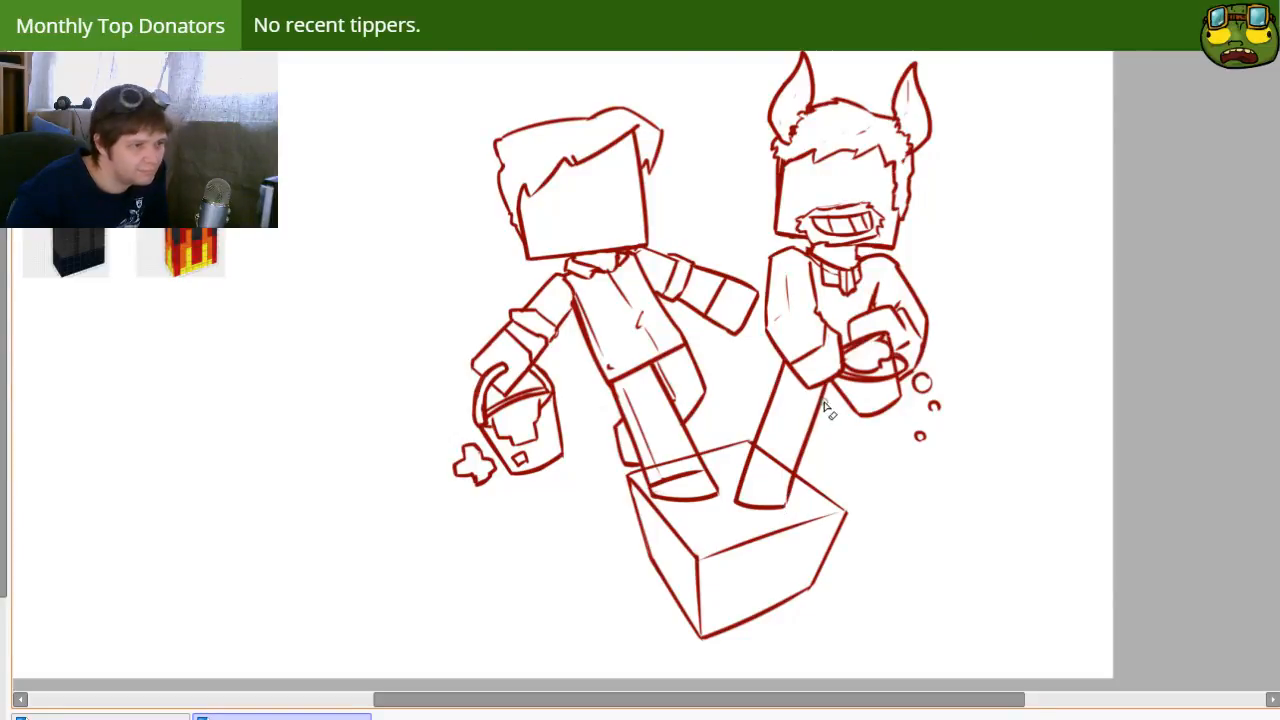
drag(822, 388, 823, 396)
key(n)
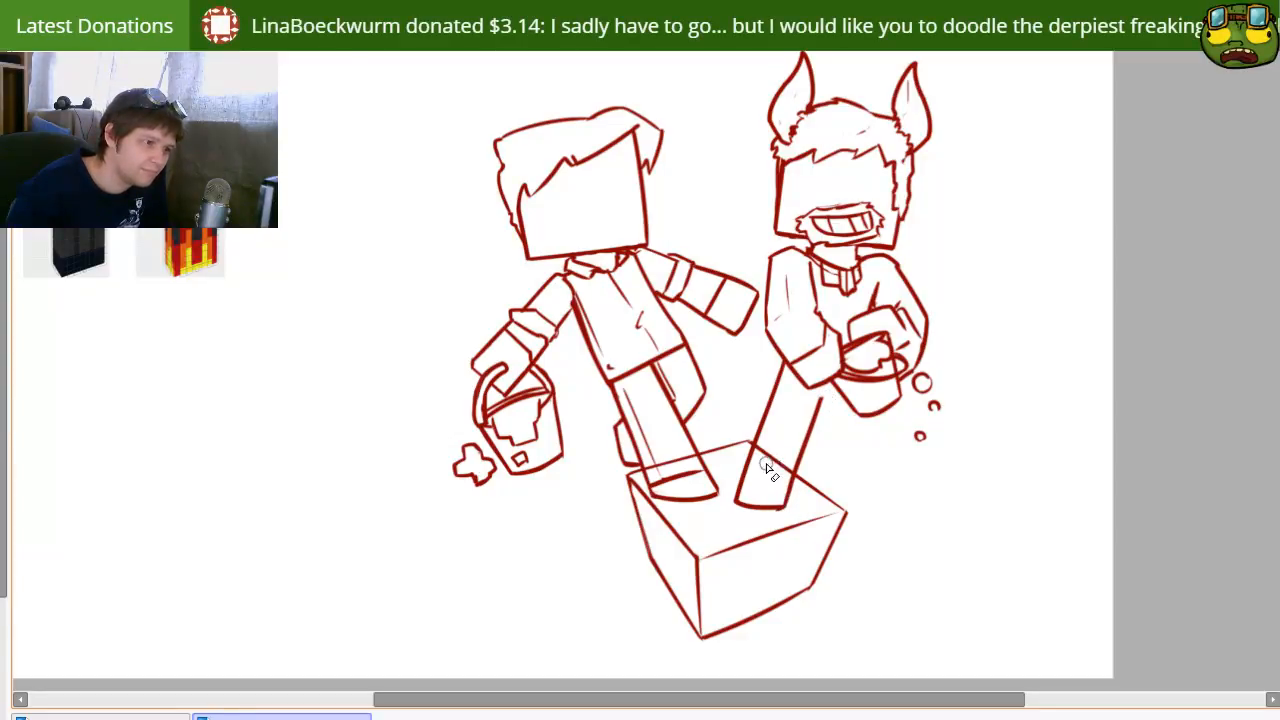
Step: Add a jagged flame pattern across the standing leg and small splash marks around its foot on the box
mouse_move(752, 462)
mouse_down()
mouse_move(794, 412)
mouse_move(790, 459)
mouse_up()
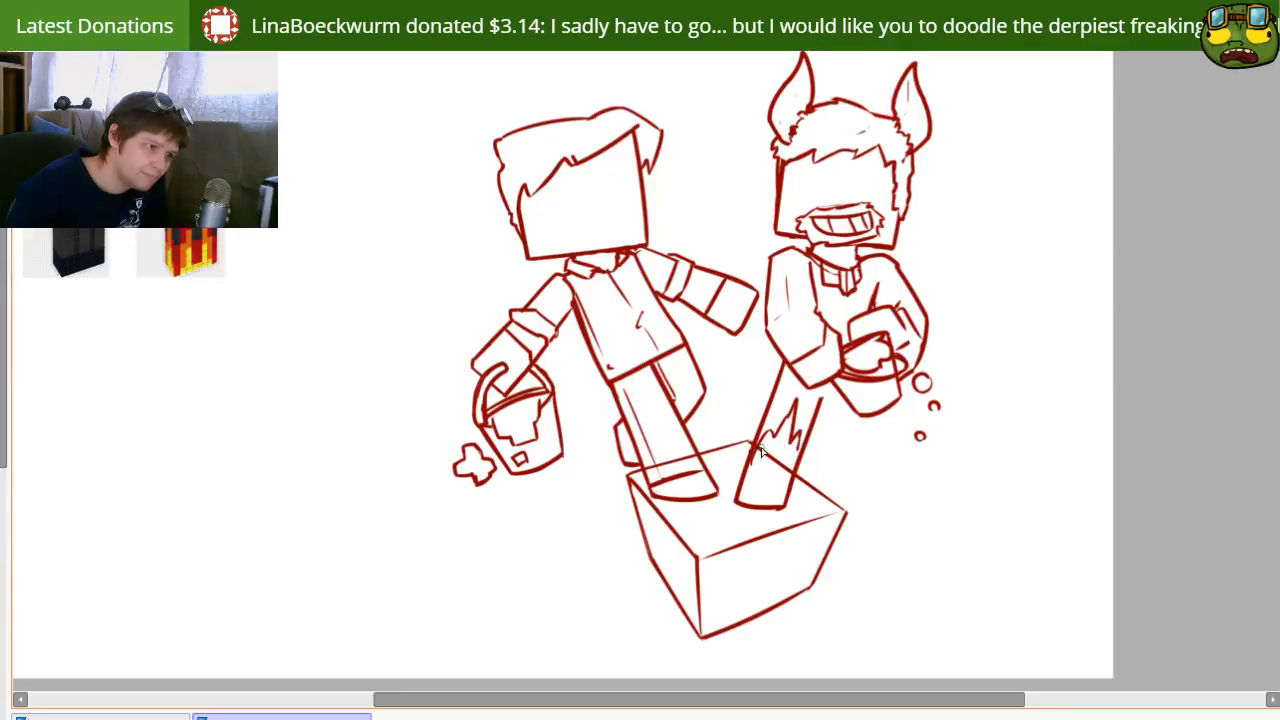
drag(788, 511, 800, 510)
mouse_move(740, 482)
mouse_down()
mouse_move(729, 514)
mouse_move(757, 520)
mouse_up()
drag(762, 519, 779, 518)
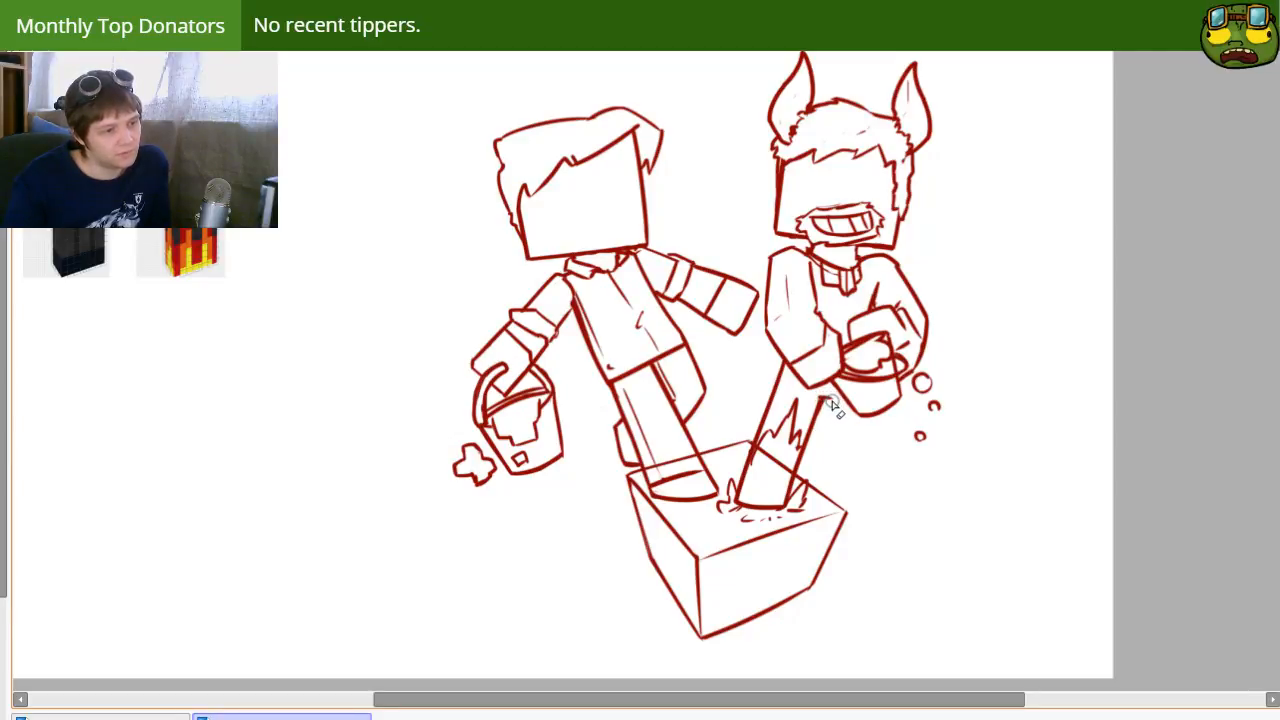
Step: Draw the horned character's second leg bent behind the first, from below the bucket down to a foot at the box's edge
drag(823, 397, 838, 441)
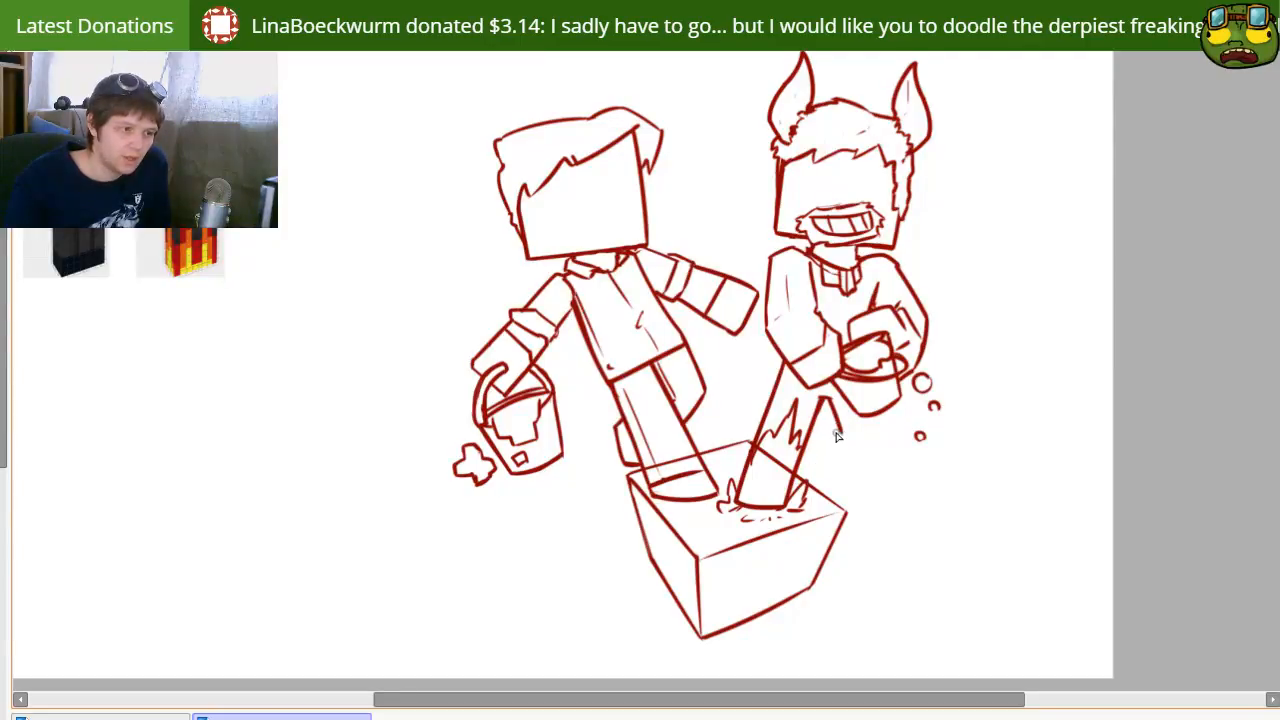
drag(840, 428, 792, 466)
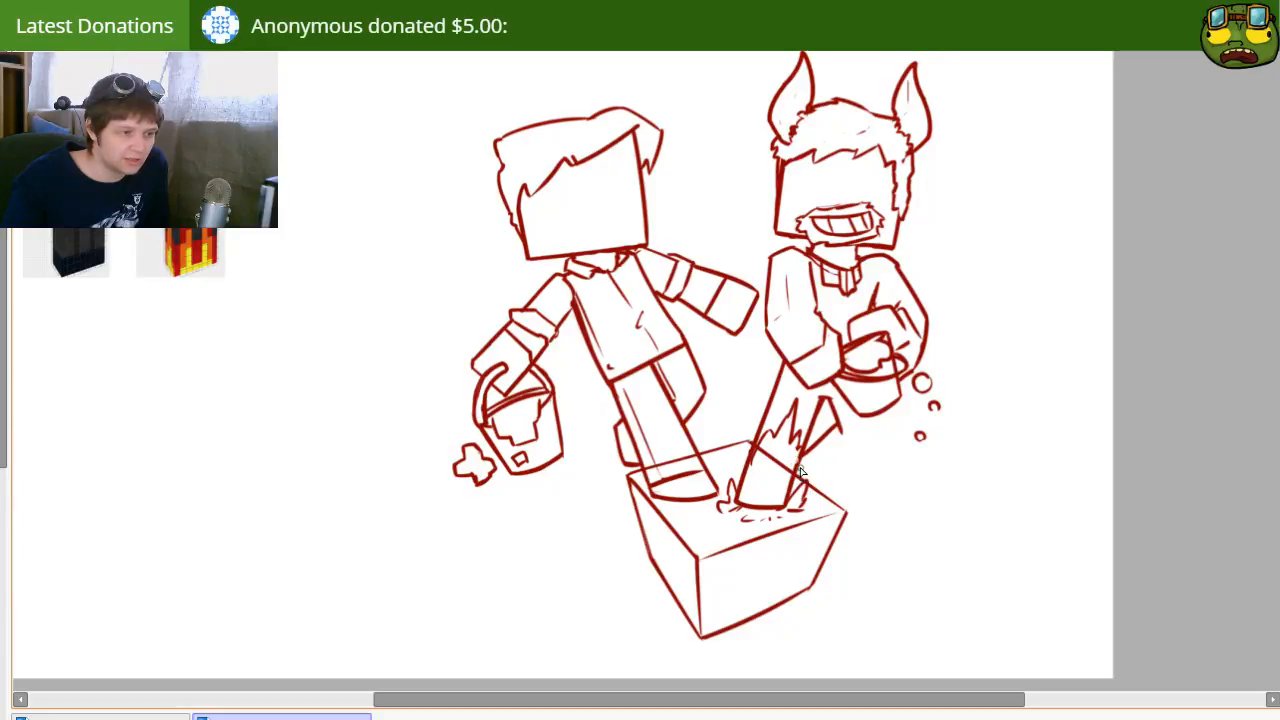
drag(800, 470, 846, 482)
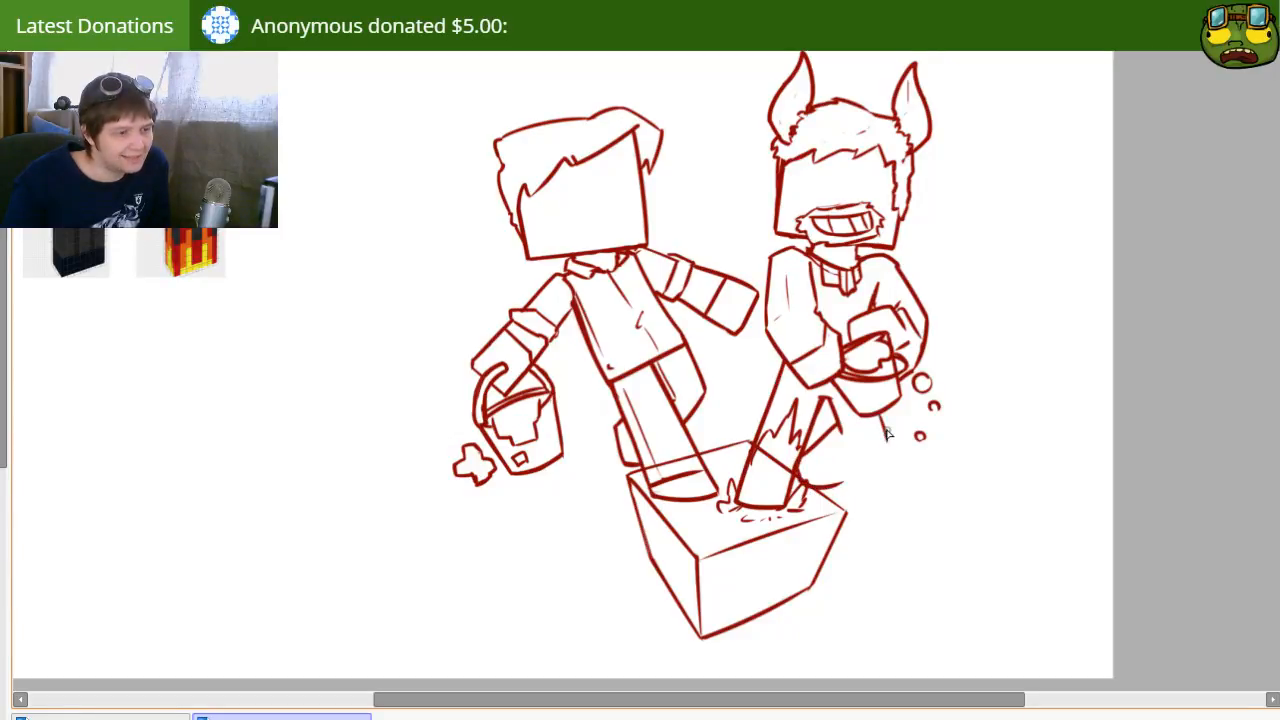
drag(884, 442, 840, 498)
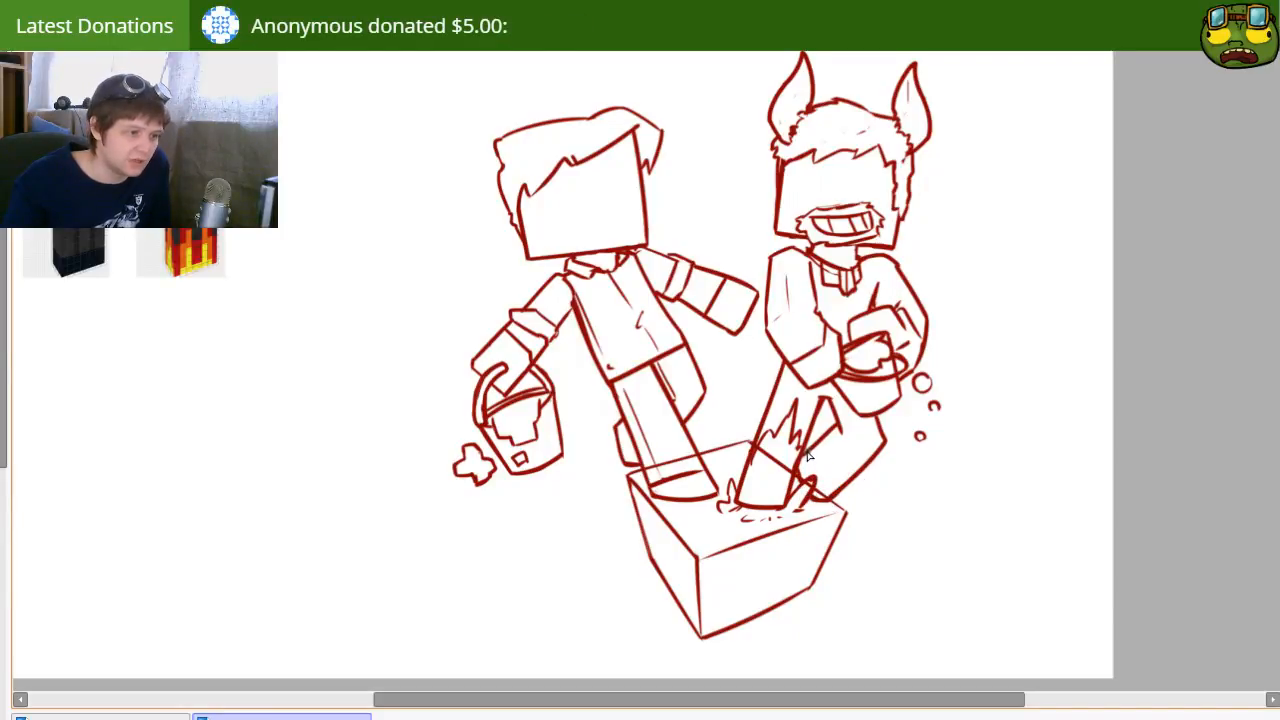
Step: Add a jagged flame pattern across the second leg and erase the stray marks around it
drag(820, 464, 851, 464)
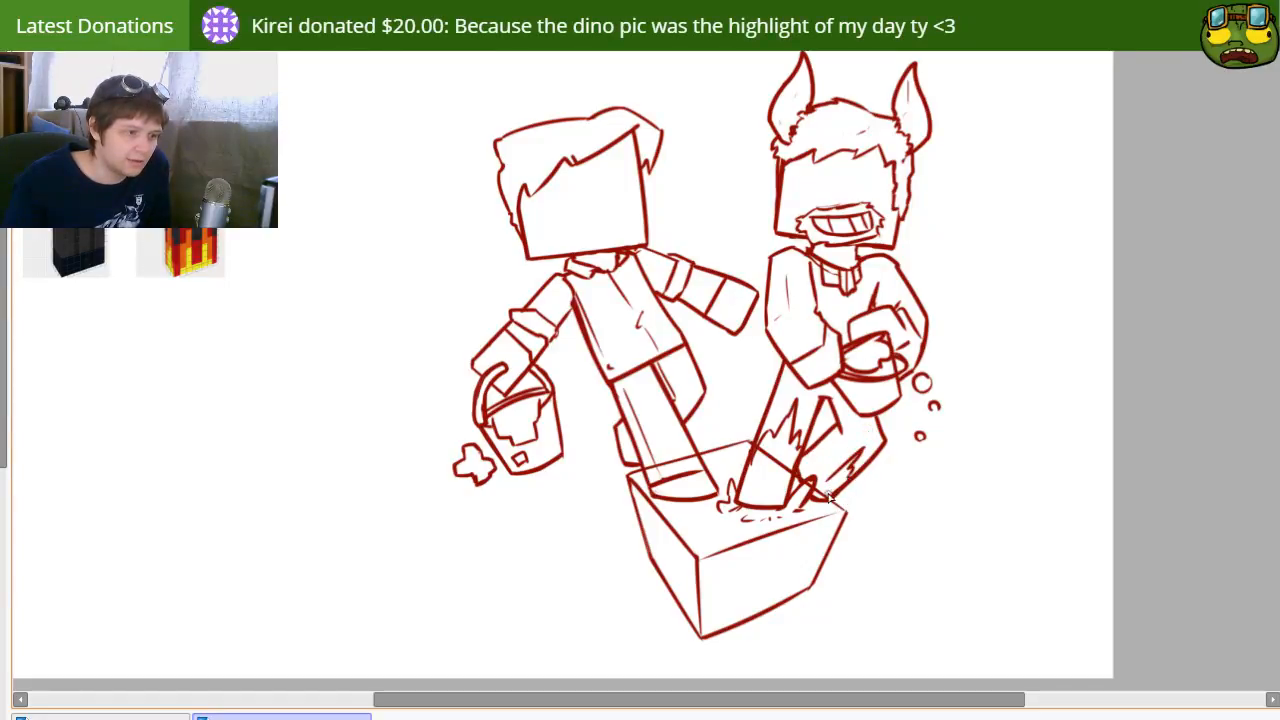
drag(838, 474, 818, 468)
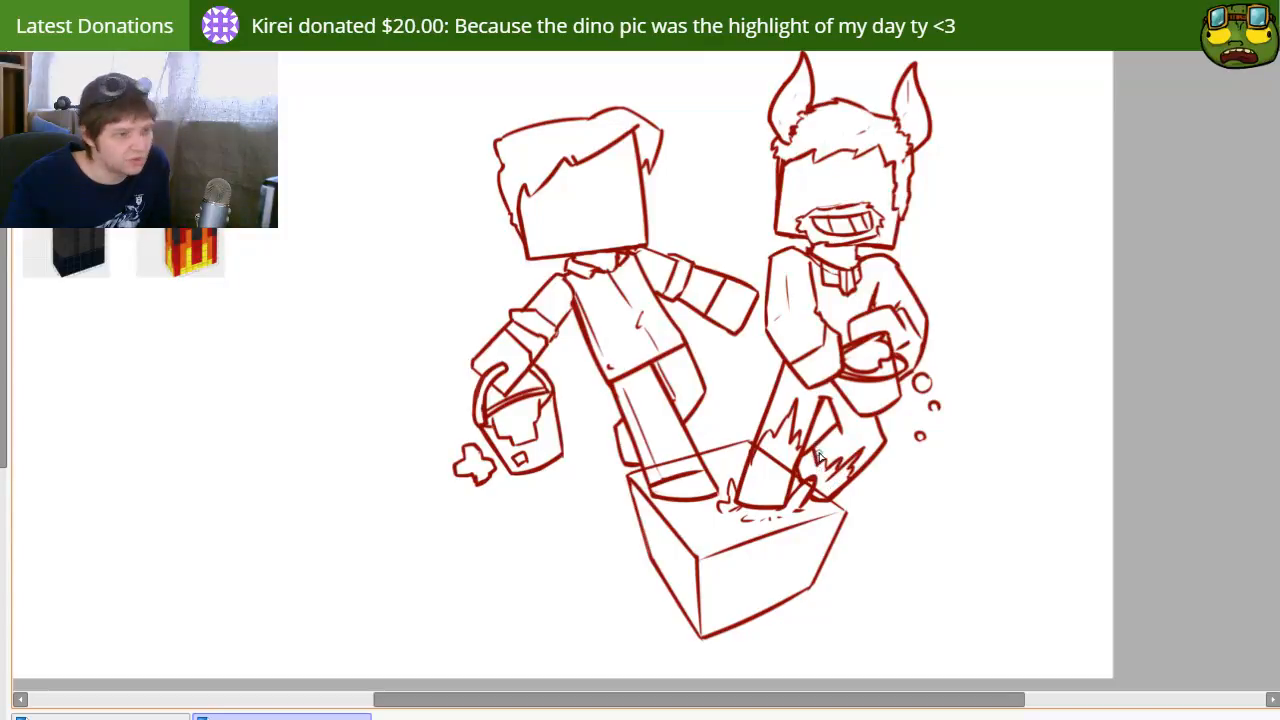
key(e)
drag(848, 495, 826, 481)
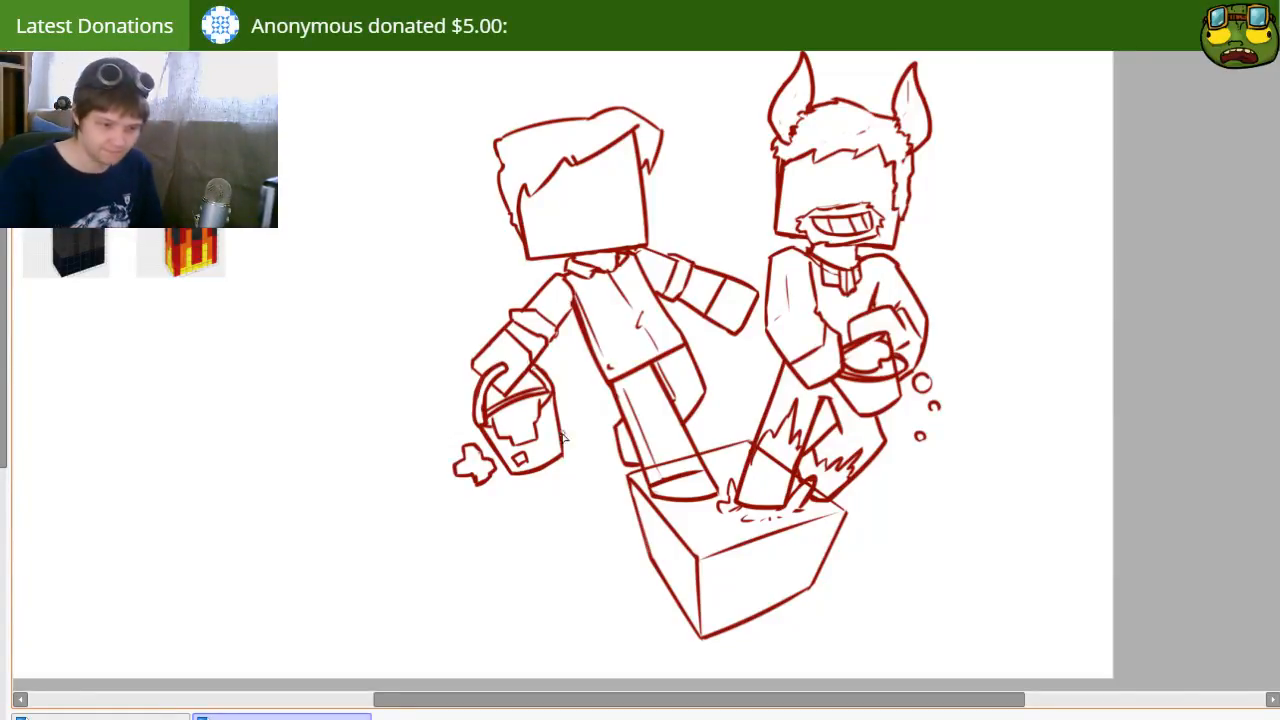
mouse_move(845, 480)
mouse_down()
mouse_move(820, 546)
mouse_move(863, 506)
mouse_move(910, 535)
mouse_move(880, 520)
mouse_move(883, 534)
mouse_move(805, 522)
mouse_up()
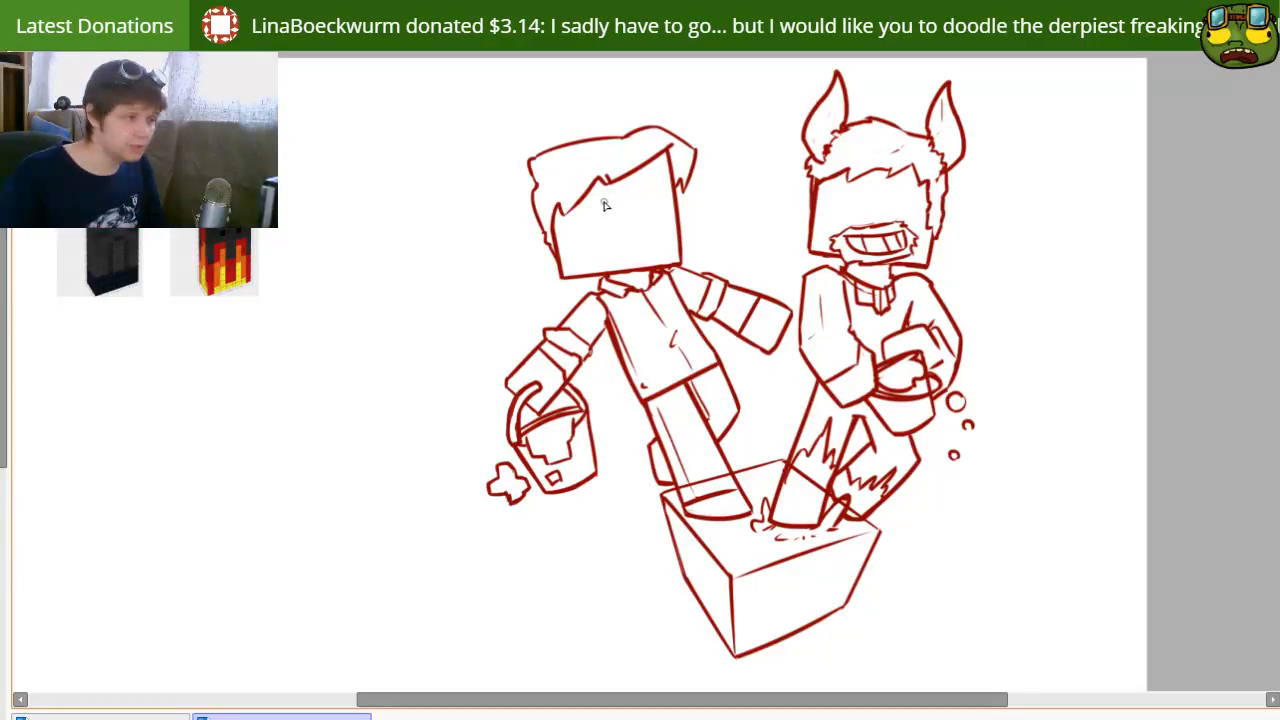
mouse_move(764, 342)
mouse_down()
mouse_move(762, 275)
mouse_move(781, 400)
mouse_move(797, 401)
mouse_move(753, 388)
mouse_move(835, 568)
mouse_up()
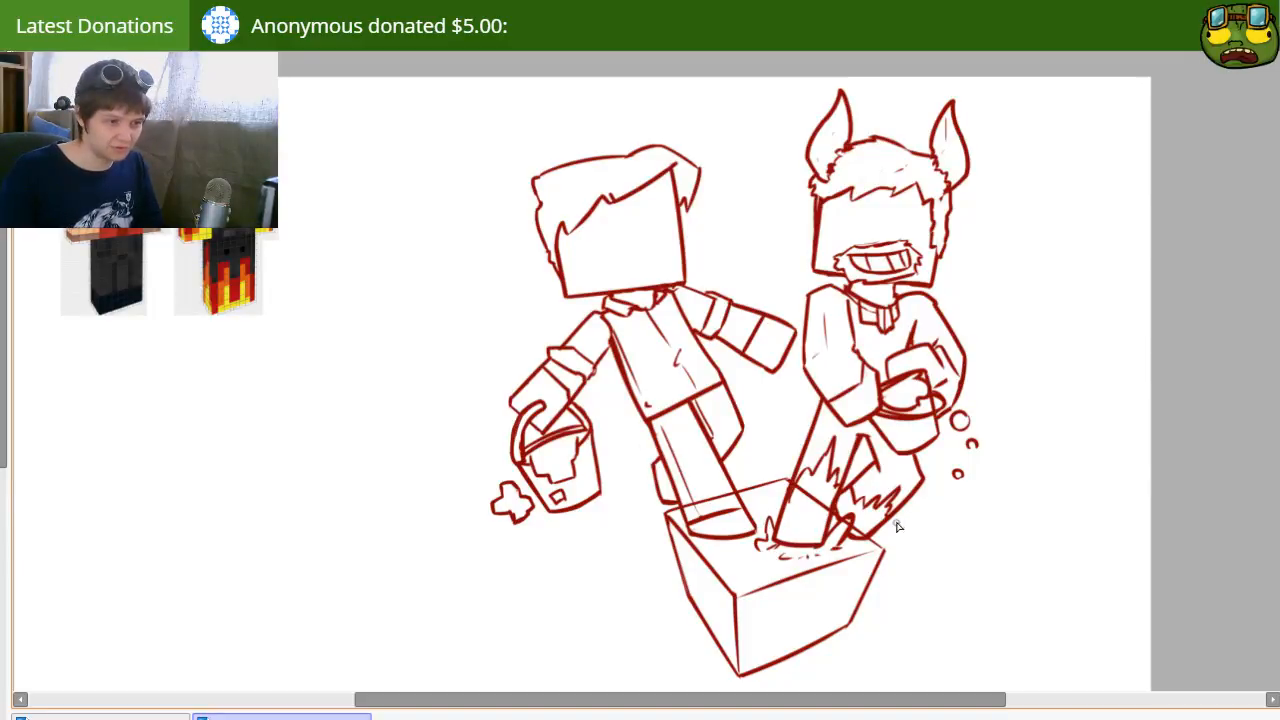
mouse_move(869, 410)
mouse_down()
mouse_move(862, 449)
mouse_move(865, 416)
mouse_up()
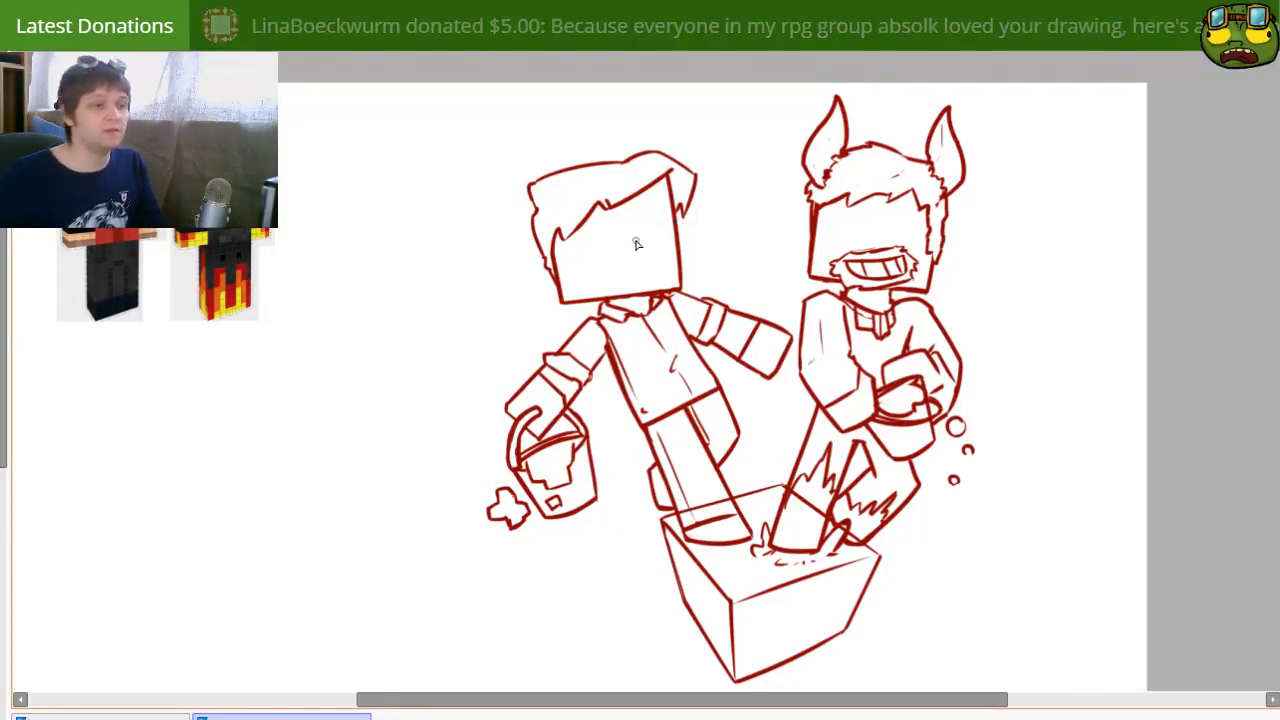
Step: Draw a large round eye overlapping the fringe on the hornless character's face, with a narrow pupil against its inner edge
scroll(636, 243, up, 3)
mouse_move(634, 240)
mouse_down()
mouse_move(457, 506)
mouse_move(525, 321)
mouse_up()
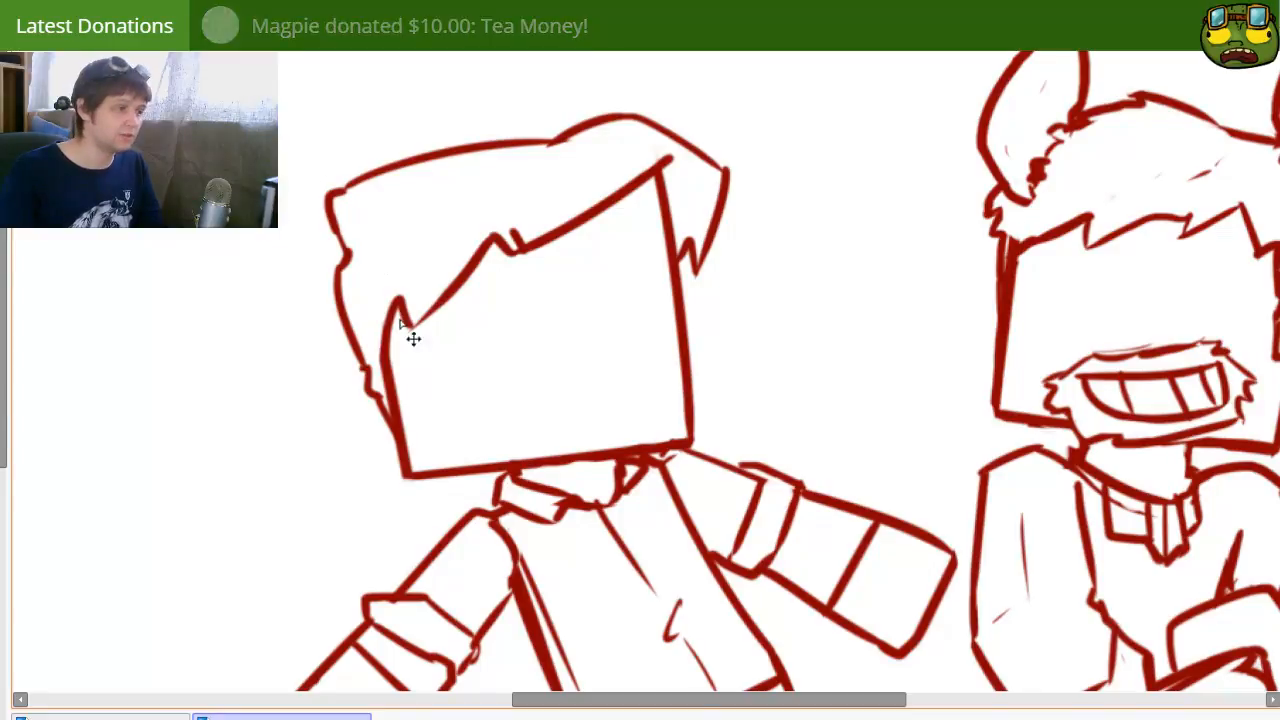
drag(437, 378, 468, 370)
key(ctrl+z)
mouse_move(465, 248)
mouse_down()
mouse_move(504, 250)
mouse_move(491, 380)
mouse_move(425, 330)
mouse_up()
key(ctrl+z)
mouse_move(528, 310)
mouse_down()
mouse_move(535, 336)
mouse_move(539, 321)
mouse_up()
key(ctrl+z)
Step: Draw a narrower oval second eye with a slim pupil near the face's edge, and redraw the first eye's pupil to match
key(ctrl+z)
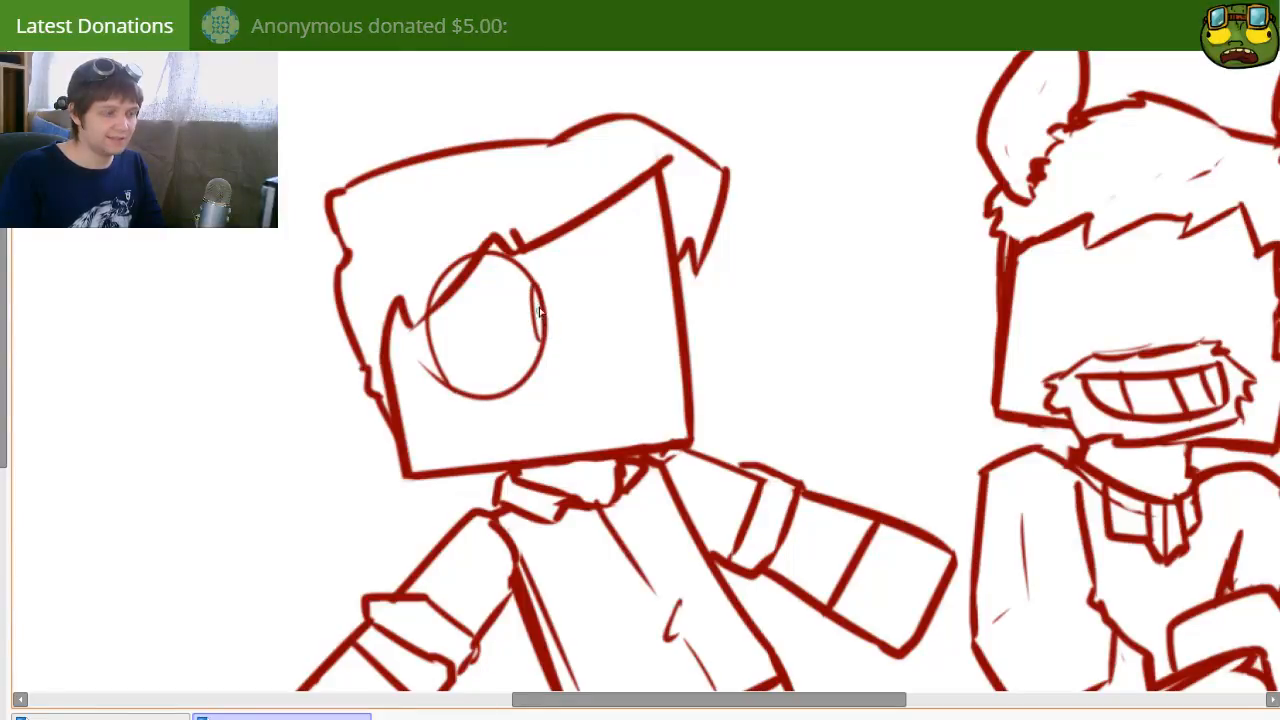
mouse_move(506, 380)
mouse_down()
mouse_move(491, 378)
mouse_move(502, 375)
mouse_up()
mouse_move(656, 343)
mouse_down()
mouse_move(611, 334)
mouse_move(655, 348)
mouse_up()
key(ctrl+z)
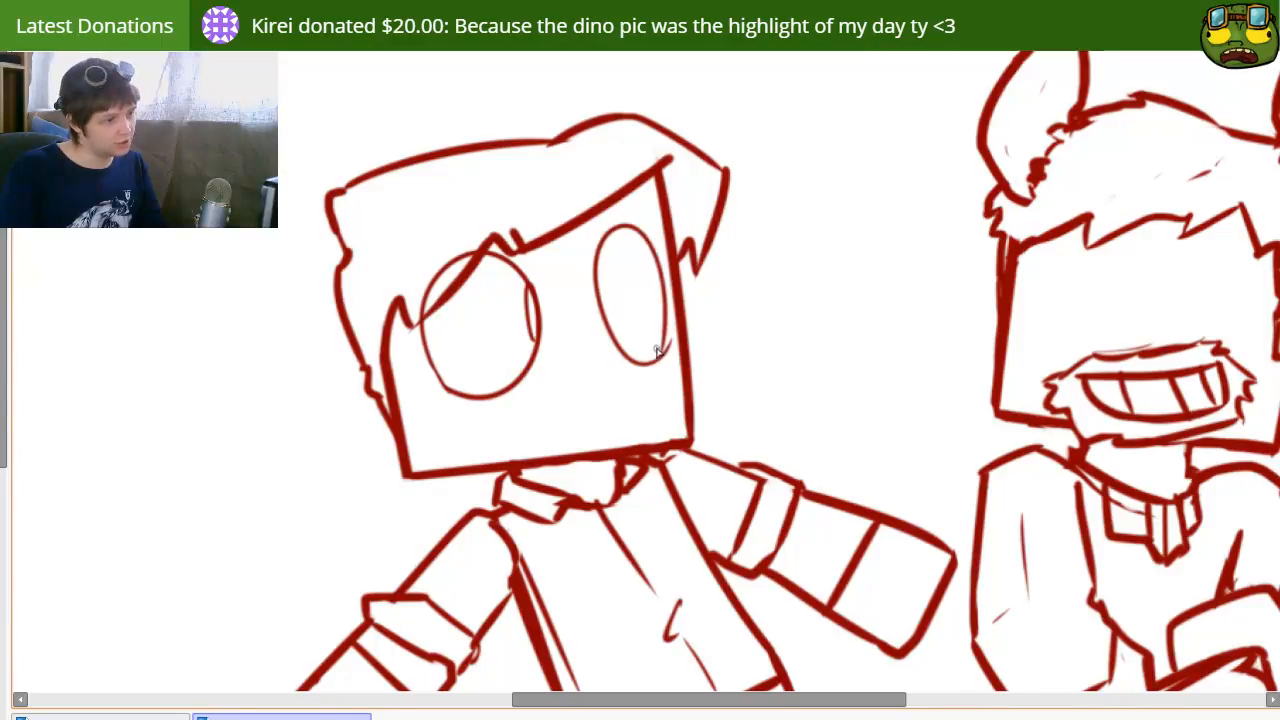
mouse_move(660, 273)
mouse_down()
mouse_move(662, 318)
mouse_move(660, 279)
mouse_up()
key(ctrl+z)
key(e)
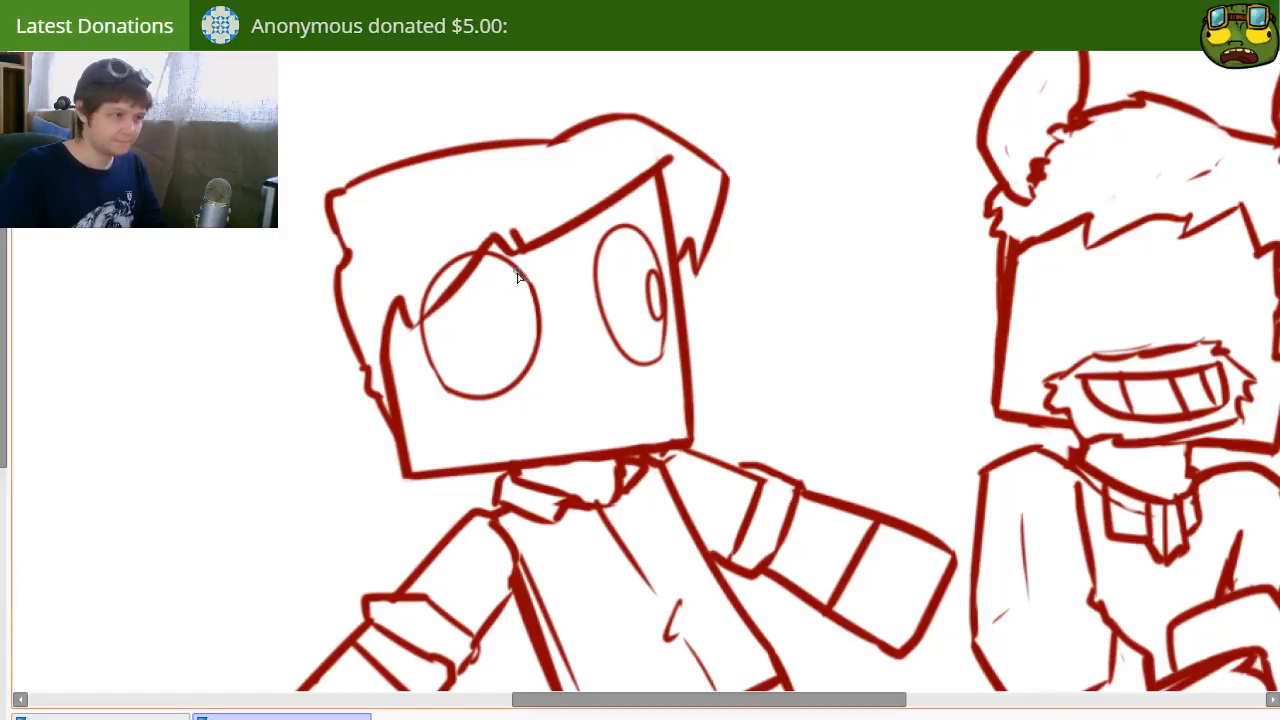
drag(543, 346, 537, 341)
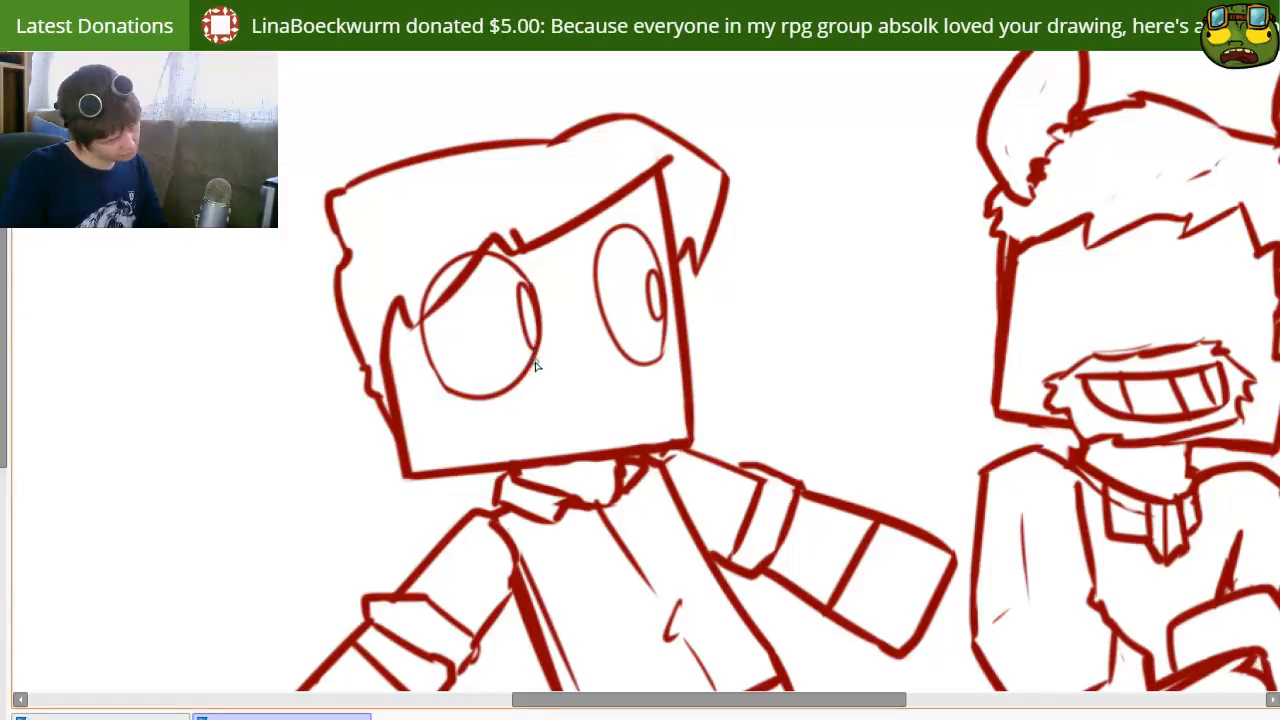
Step: Draw an open, worried mouth at the hornless character's chin, with an upper teeth line, a flat lower edge and a curved tongue
drag(587, 436, 606, 397)
key(ctrl+z)
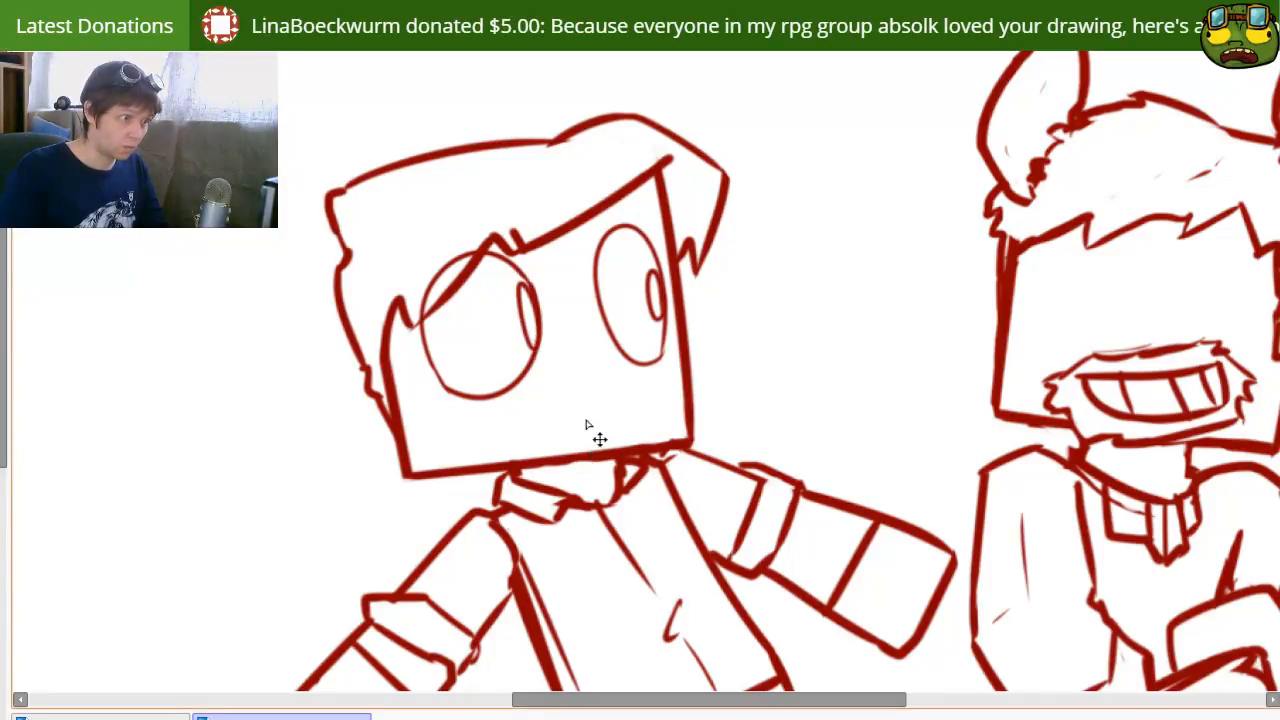
drag(548, 450, 630, 408)
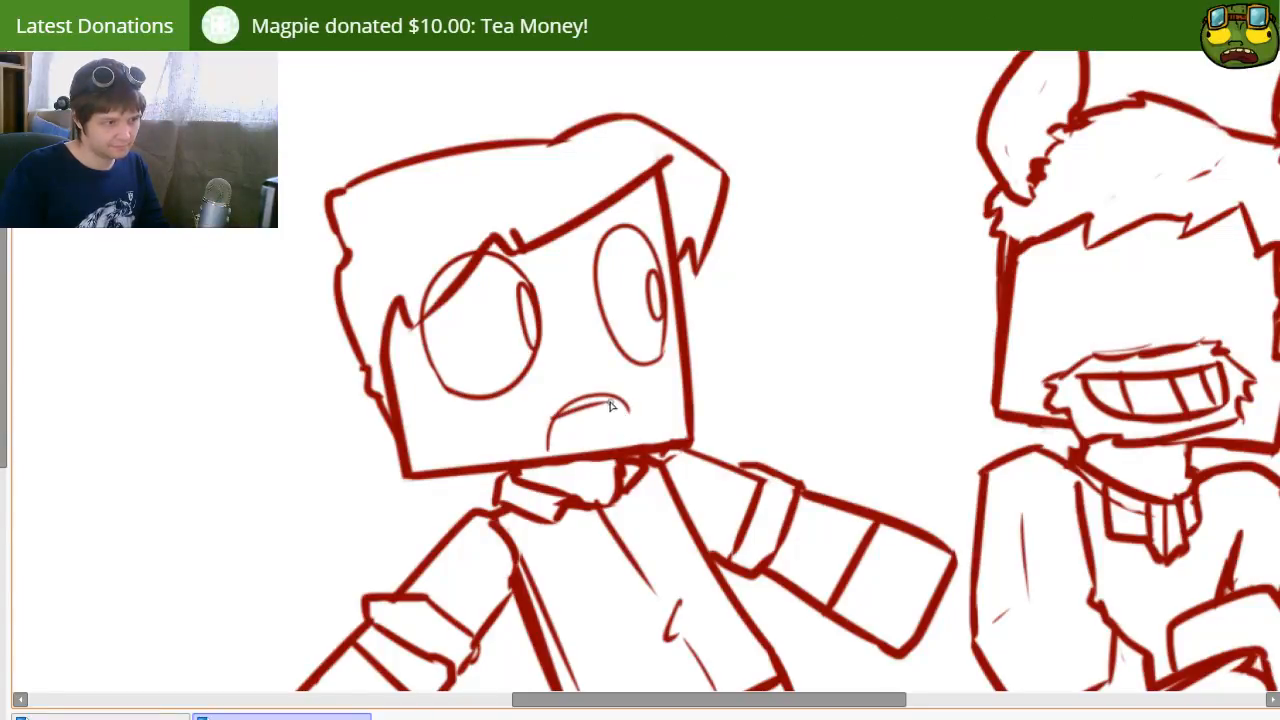
drag(548, 451, 659, 410)
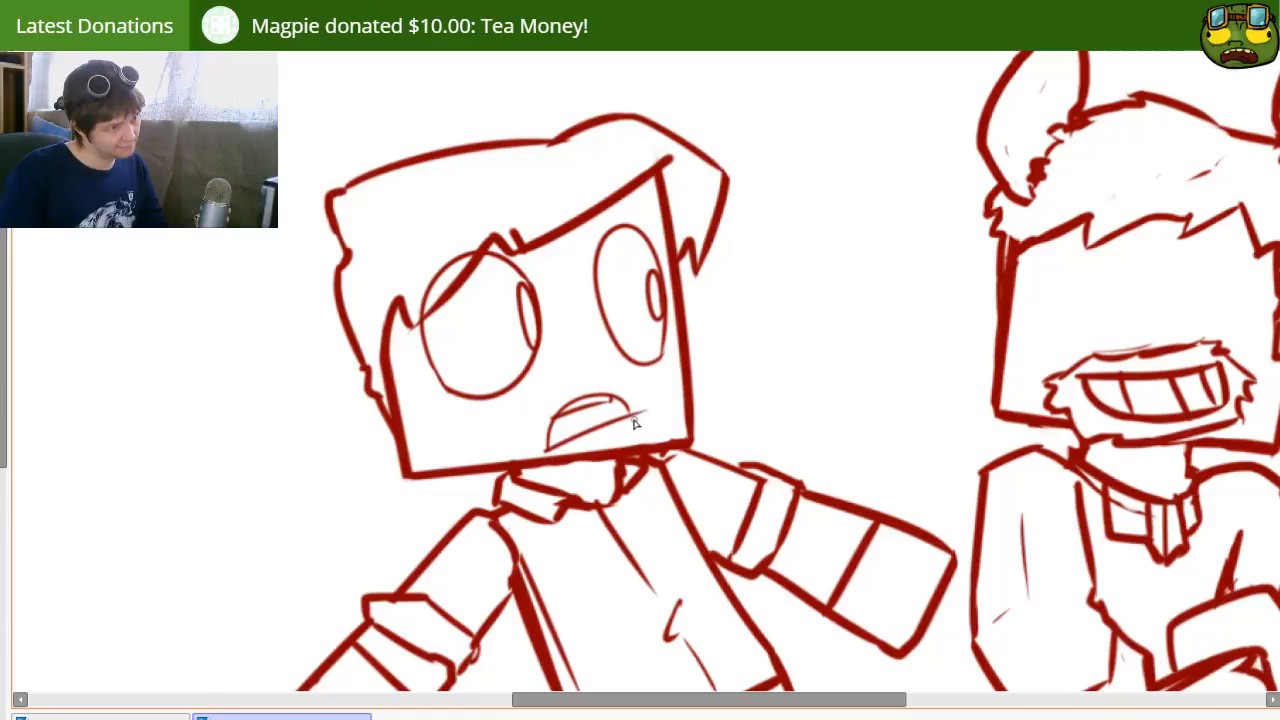
key(ctrl+z)
mouse_move(550, 449)
mouse_down()
mouse_move(652, 446)
mouse_move(638, 440)
mouse_up()
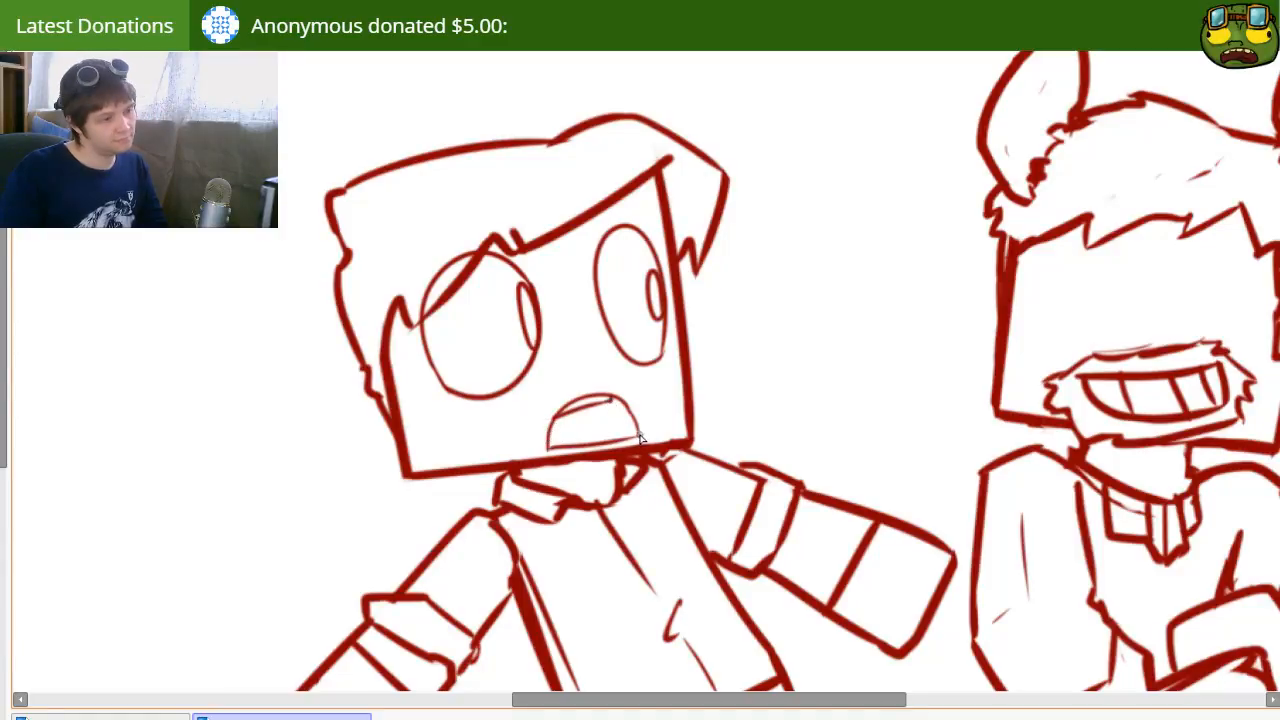
key(ctrl+z)
drag(550, 453, 635, 433)
key(ctrl+z)
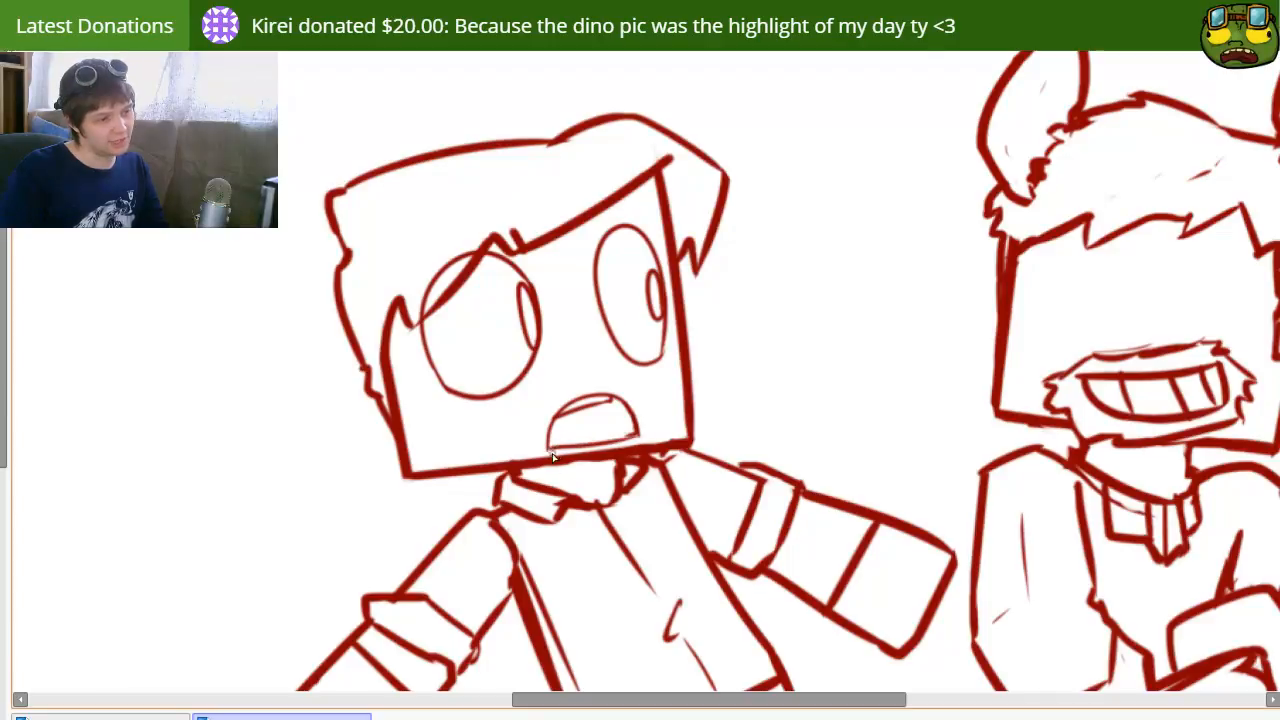
drag(545, 448, 648, 430)
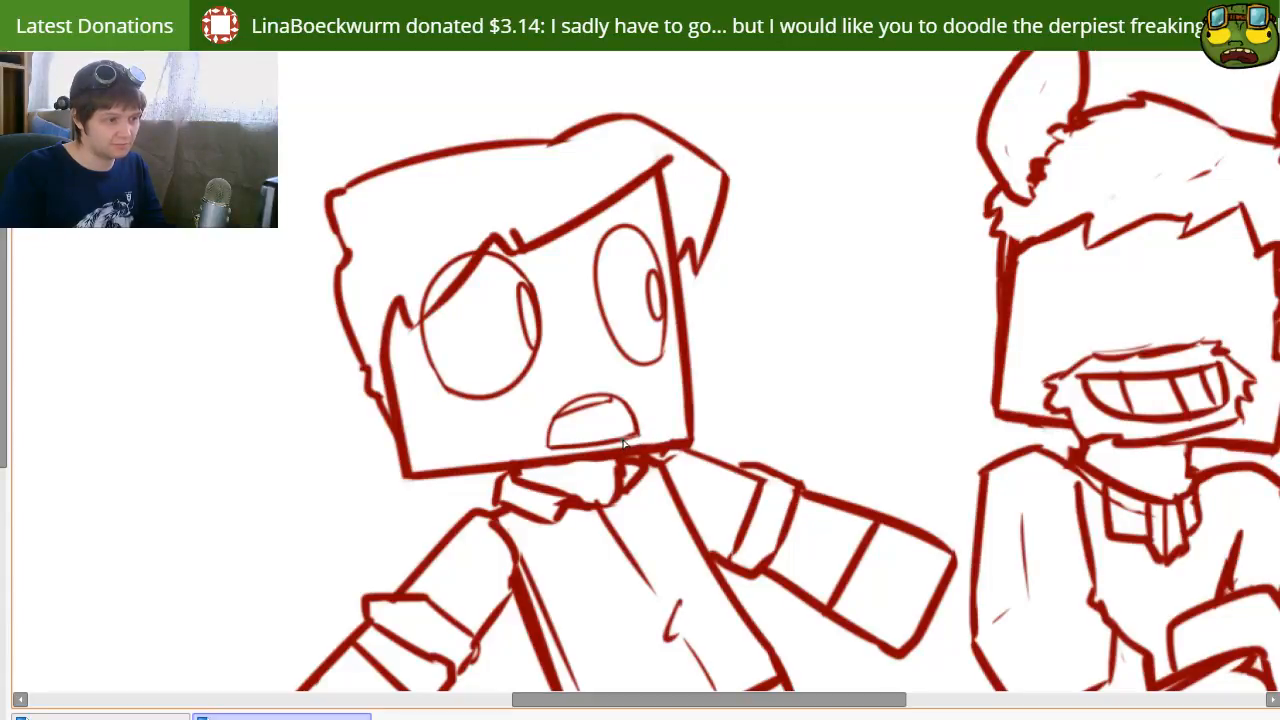
drag(548, 442, 598, 440)
key(ctrl+z)
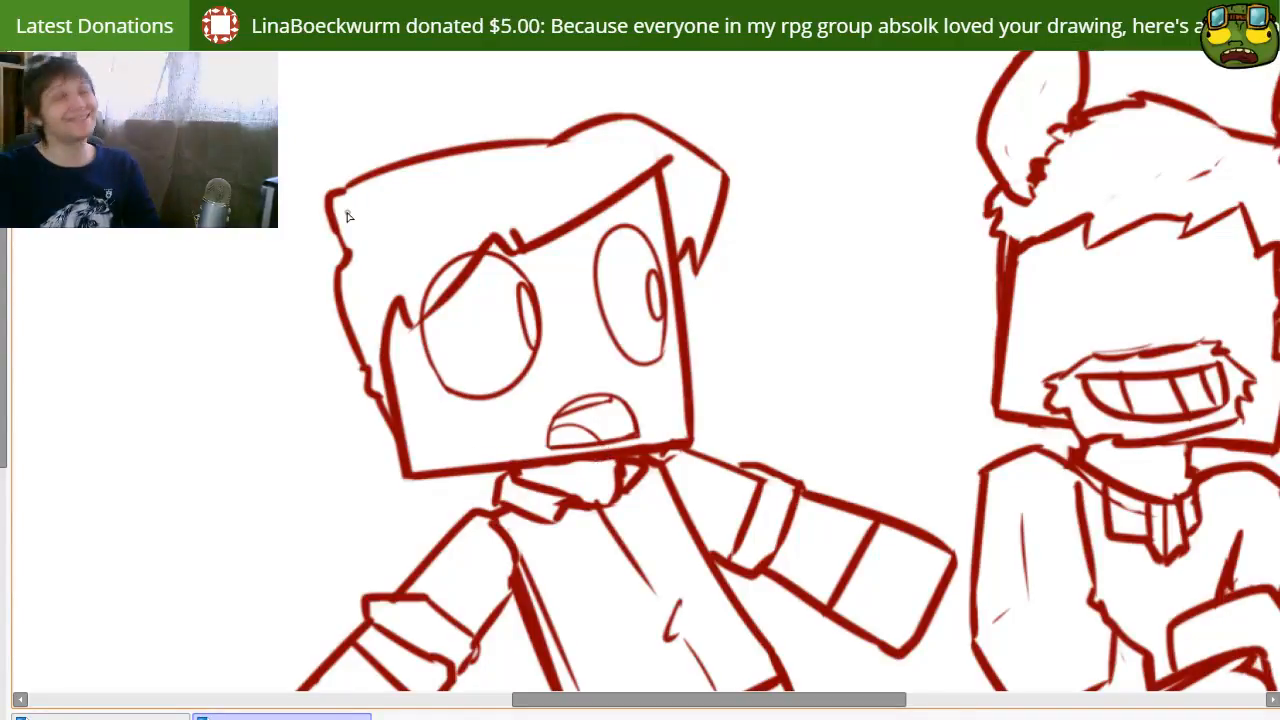
Step: Erase the part of the round eye that overlaps the fringe and add a small angular eyebrow above the second eye
key(e)
drag(421, 316, 462, 259)
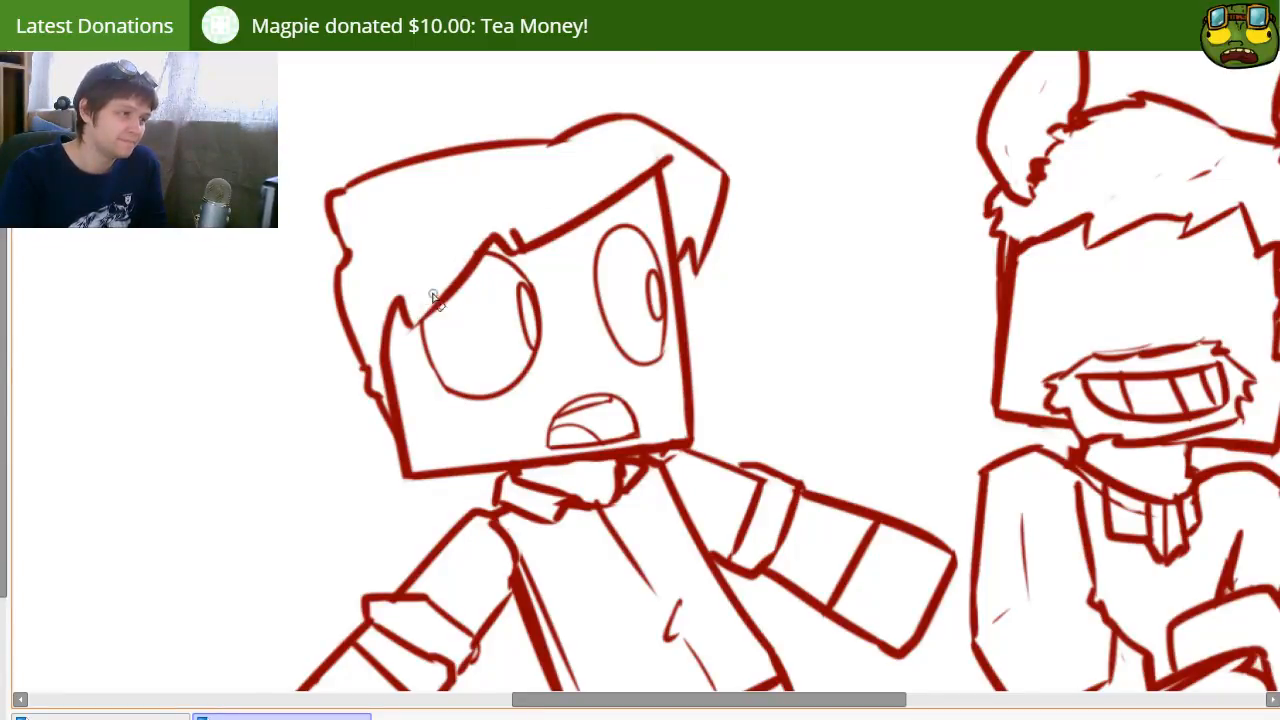
key(b)
mouse_move(620, 181)
mouse_down()
mouse_move(612, 208)
mouse_move(660, 214)
mouse_up()
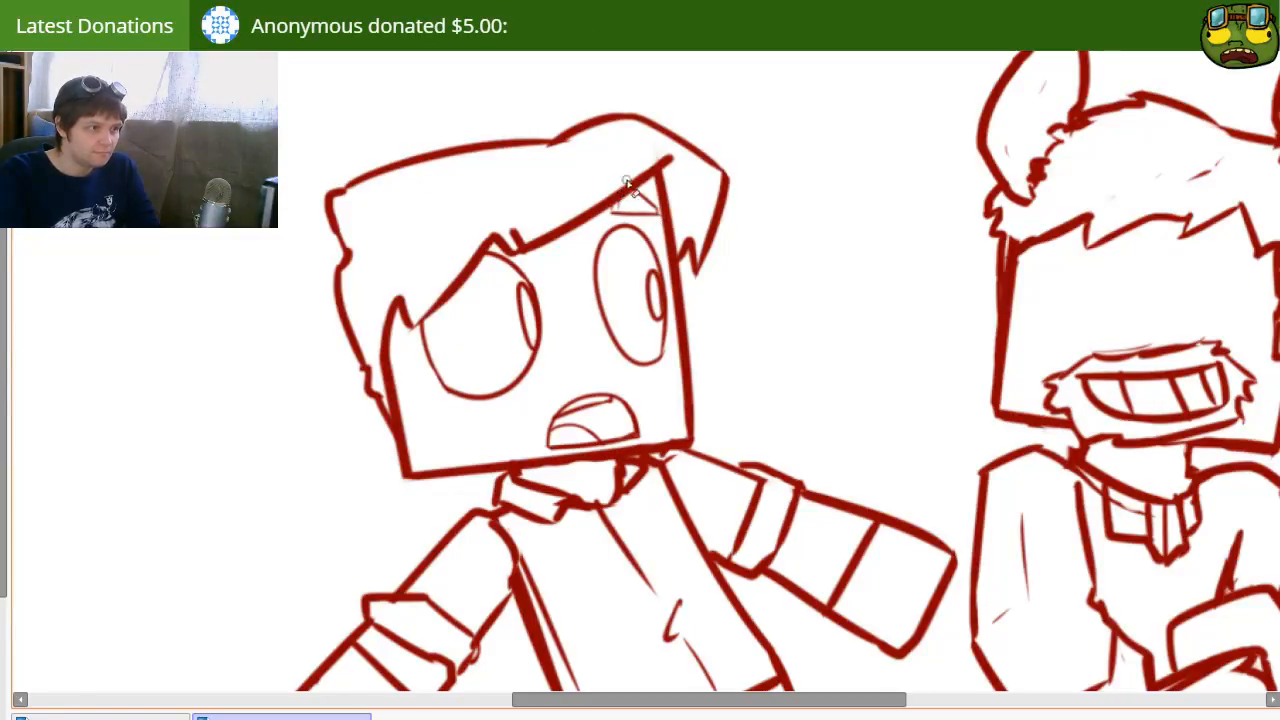
Step: Draw a flat-bottomed, half-round eye with an oval pupil on the horned character's face, looking toward the other character
drag(590, 410, 498, 172)
mouse_move(680, 212)
mouse_down()
mouse_move(480, 383)
mouse_move(409, 496)
mouse_up()
drag(651, 389, 680, 272)
mouse_move(709, 315)
mouse_down()
mouse_move(789, 307)
mouse_move(792, 318)
mouse_move(713, 296)
mouse_move(730, 239)
mouse_move(770, 302)
mouse_up()
key(ctrl+z)
drag(745, 212, 799, 244)
key(ctrl+z)
mouse_move(731, 293)
mouse_down()
mouse_move(735, 273)
mouse_move(719, 292)
mouse_up()
key(ctrl+z)
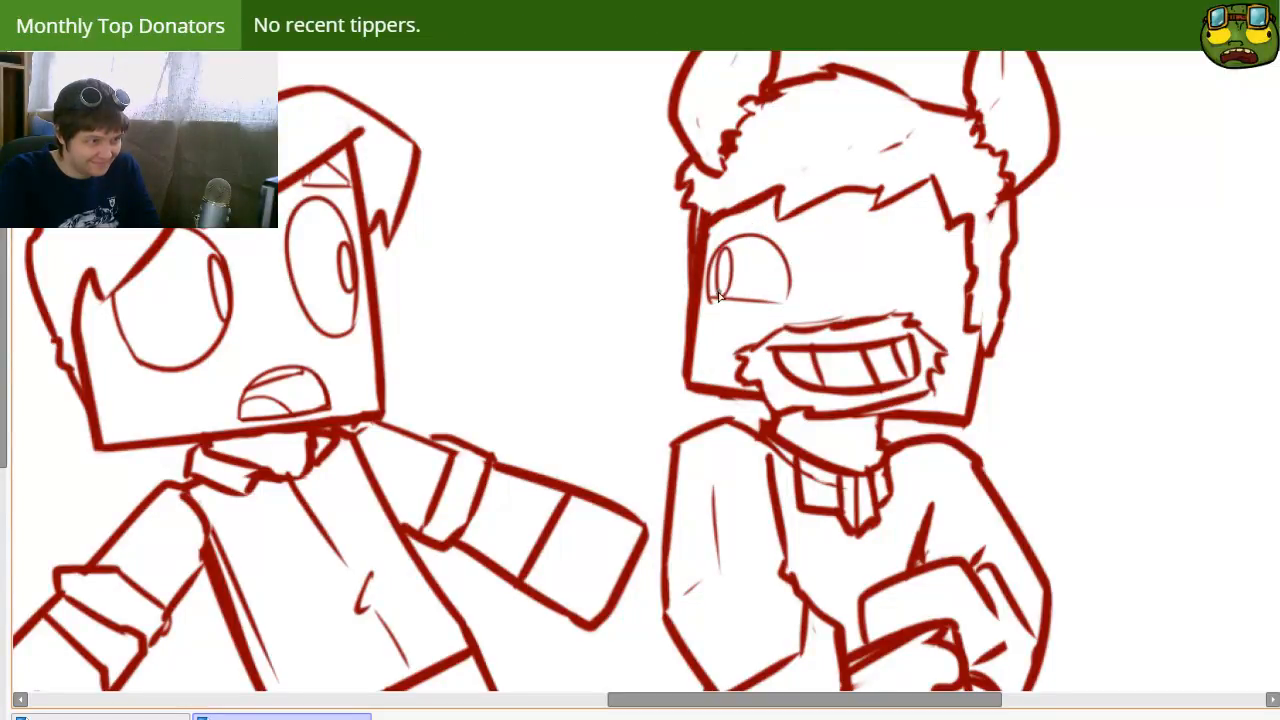
Step: Add a thin line just beneath the horned character's eye
drag(934, 336, 886, 320)
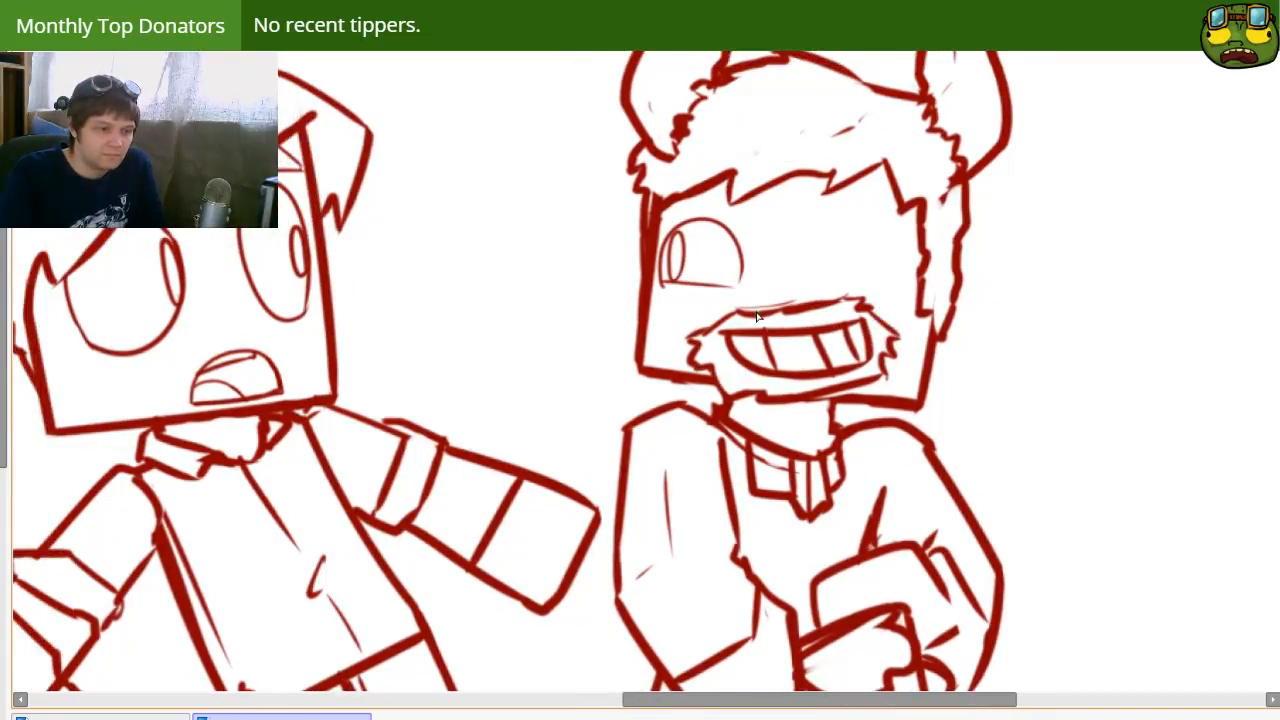
key(n)
drag(654, 287, 735, 297)
key(ctrl+z)
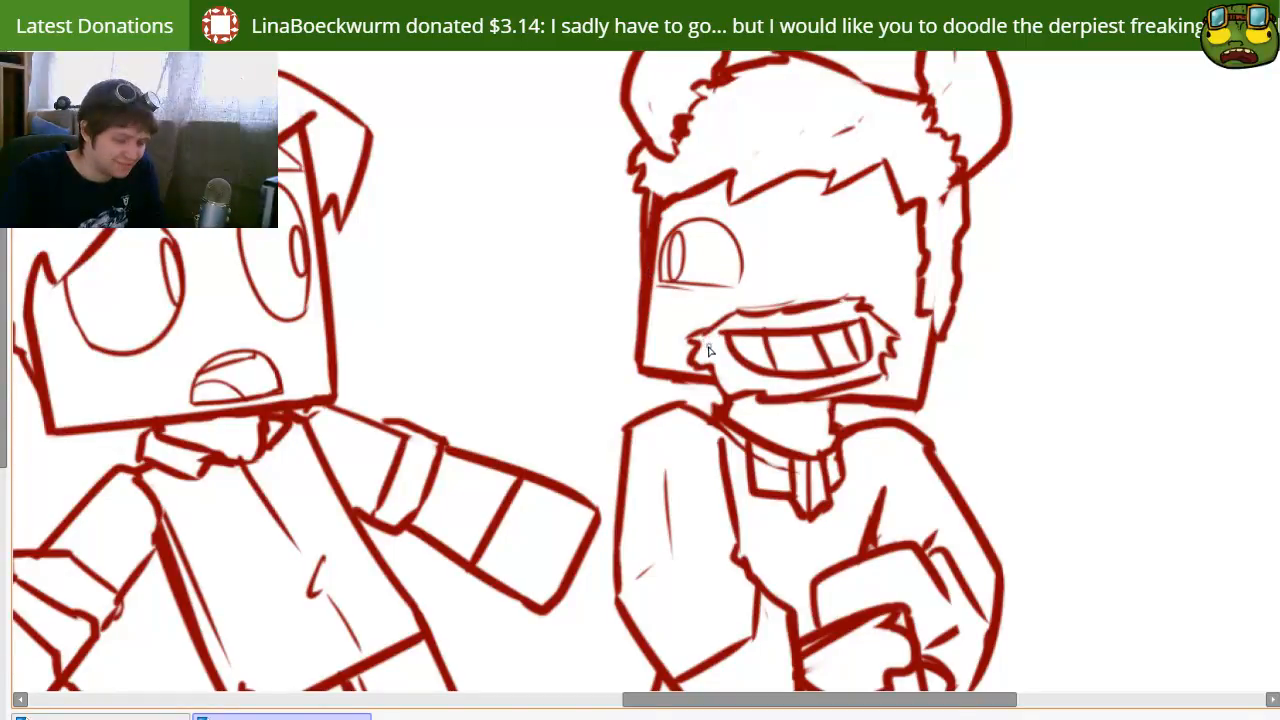
Step: Duplicate the horned character's eye with a lasso selection and place the copy on the other side of the face above the moustache
drag(650, 210, 629, 294)
key(ctrl+c)
key(ctrl+v)
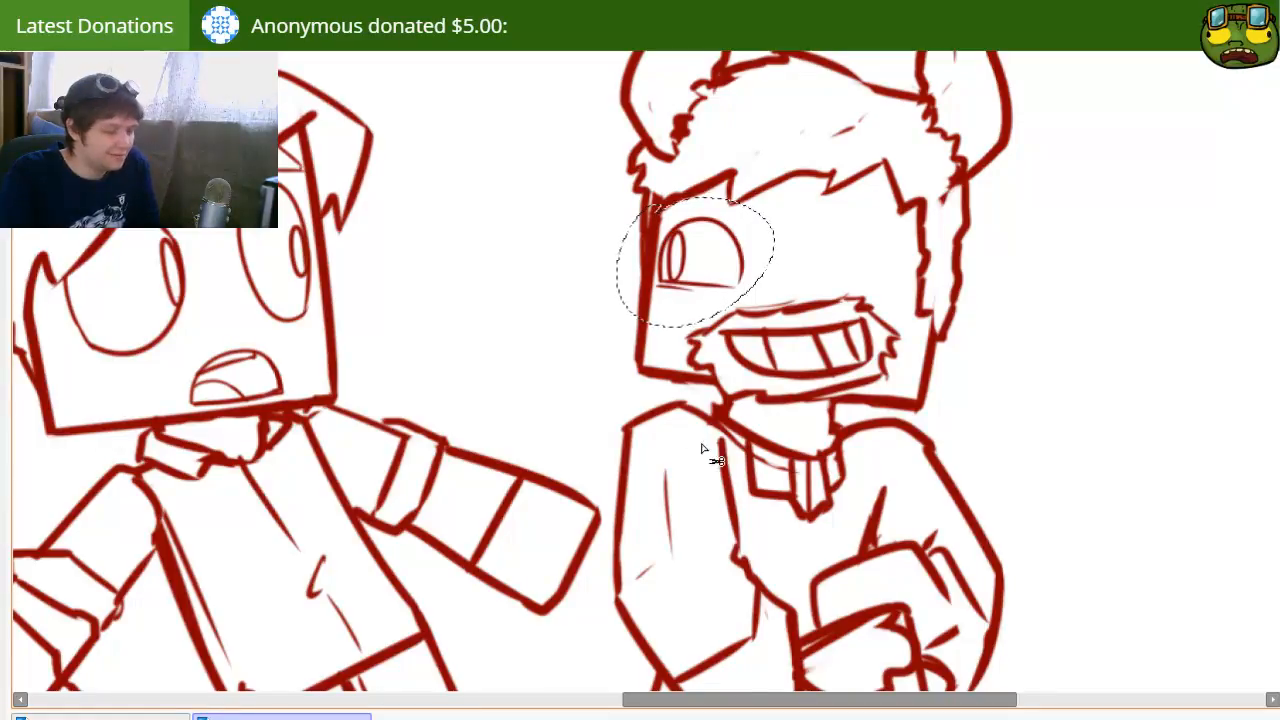
key(ctrl+d)
drag(753, 297, 908, 301)
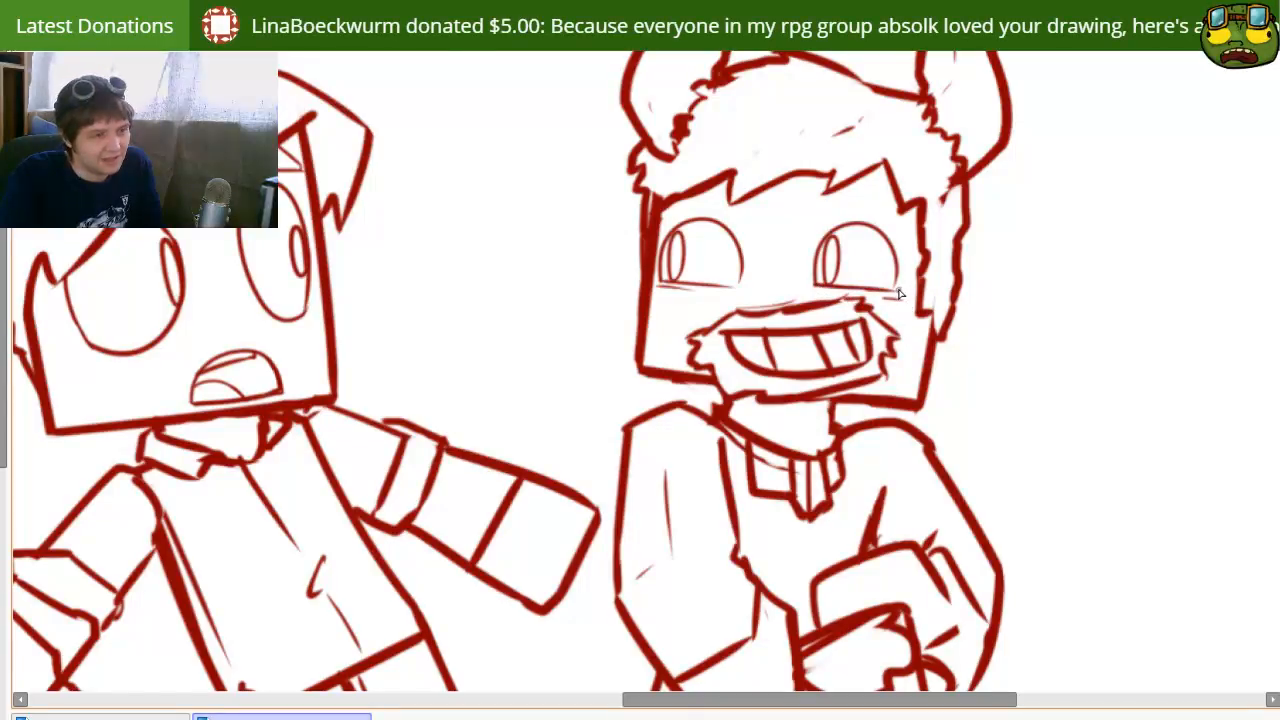
mouse_move(868, 259)
mouse_down()
mouse_move(881, 279)
mouse_move(878, 265)
mouse_up()
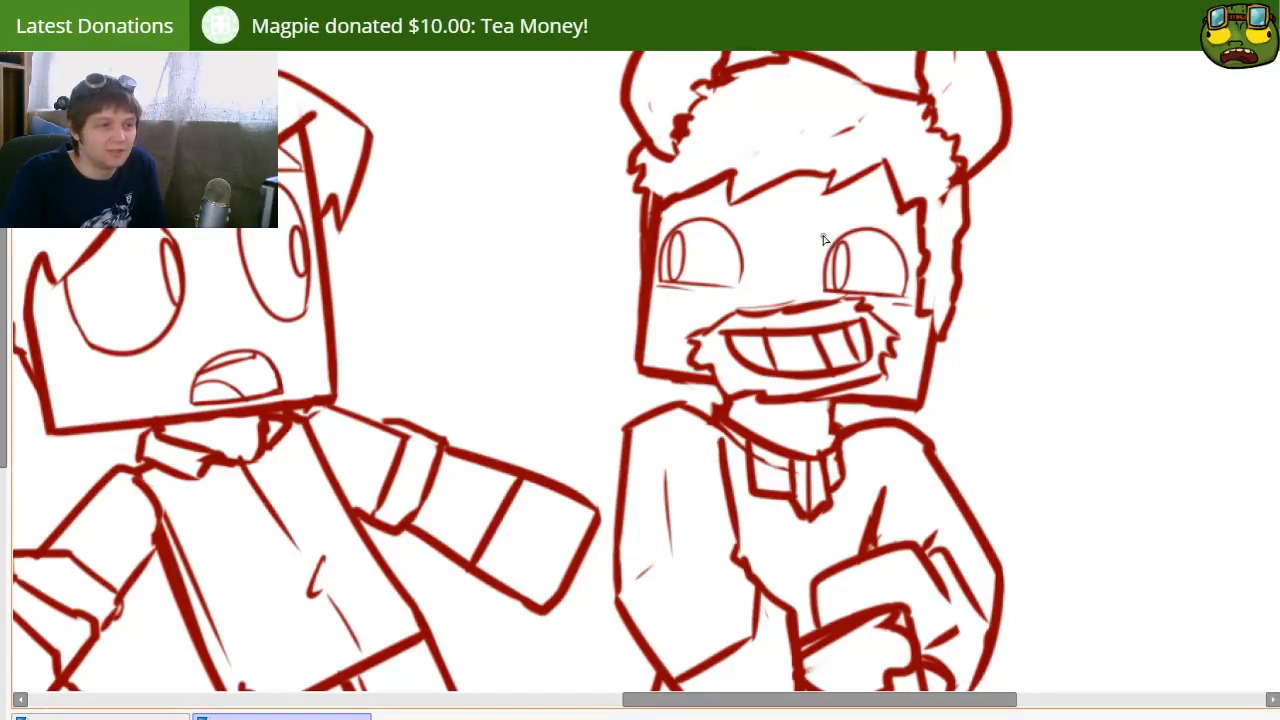
Step: Adjust the spacing of the horned character's eyes by nudging the copied eye slightly inward and up
mouse_move(724, 187)
mouse_down()
mouse_move(761, 247)
mouse_move(720, 175)
mouse_up()
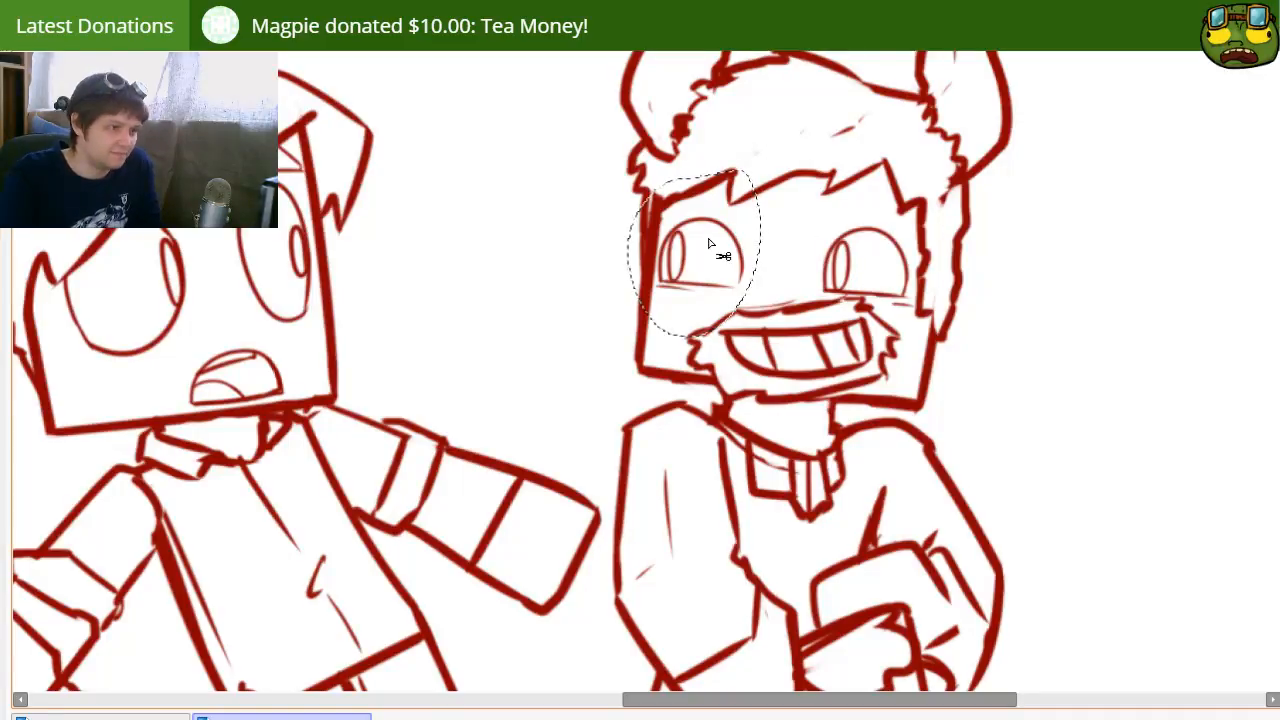
drag(709, 241, 726, 241)
key(ctrl+d)
mouse_move(894, 272)
mouse_down()
mouse_move(886, 264)
mouse_move(883, 278)
mouse_up()
key(ctrl+z)
mouse_move(722, 196)
mouse_down()
mouse_move(943, 194)
mouse_move(706, 188)
mouse_up()
drag(881, 279, 870, 271)
key(ctrl+d)
scroll(730, 484, down, 6)
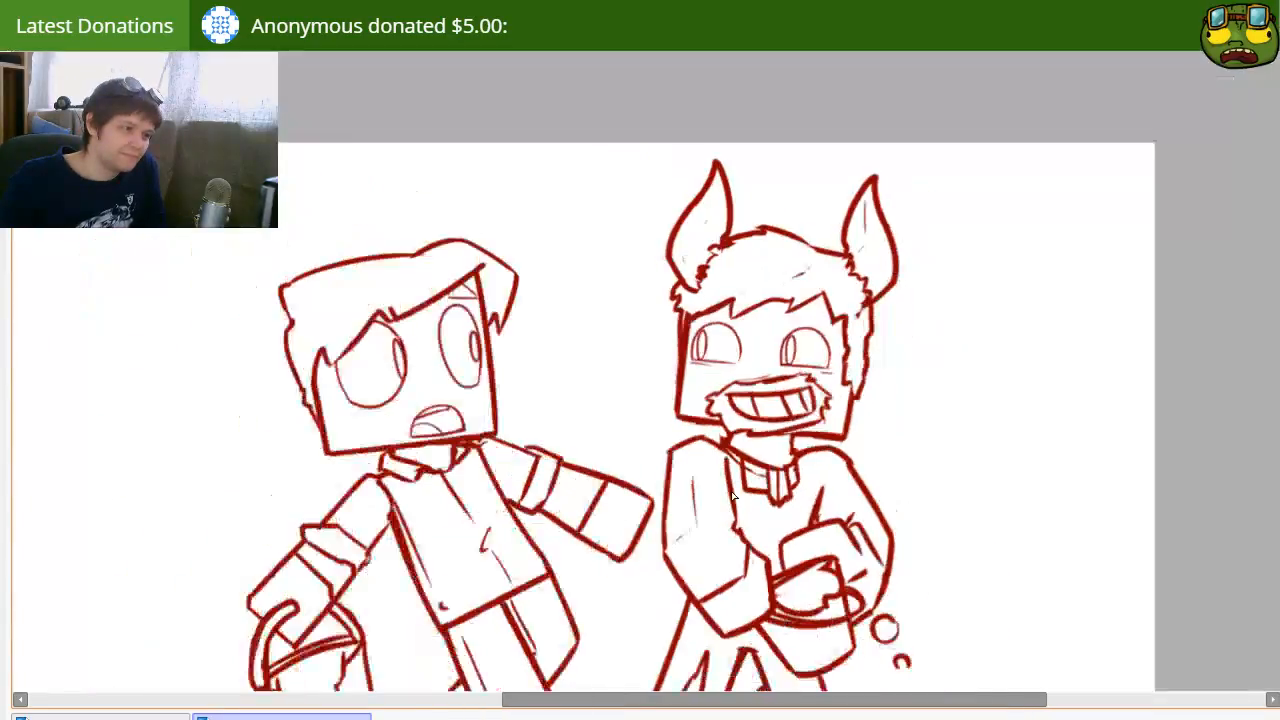
drag(728, 494, 726, 370)
drag(748, 474, 699, 454)
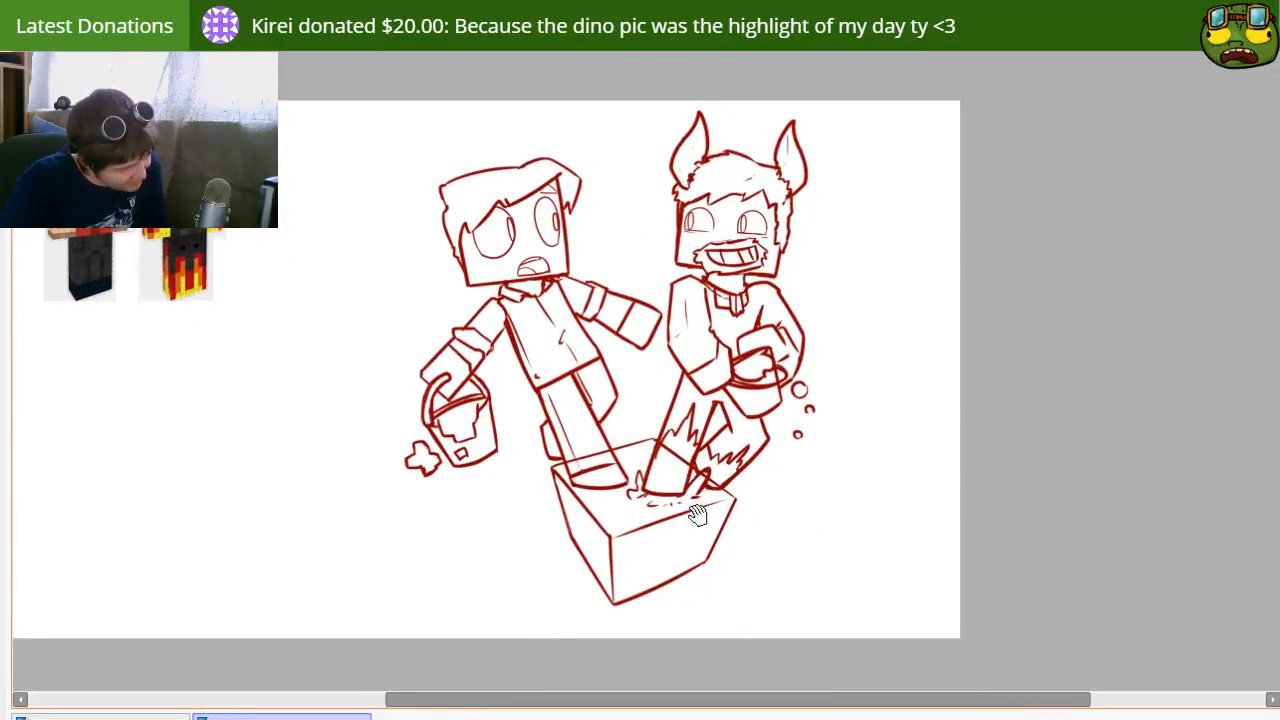
drag(637, 492, 667, 529)
drag(734, 570, 716, 547)
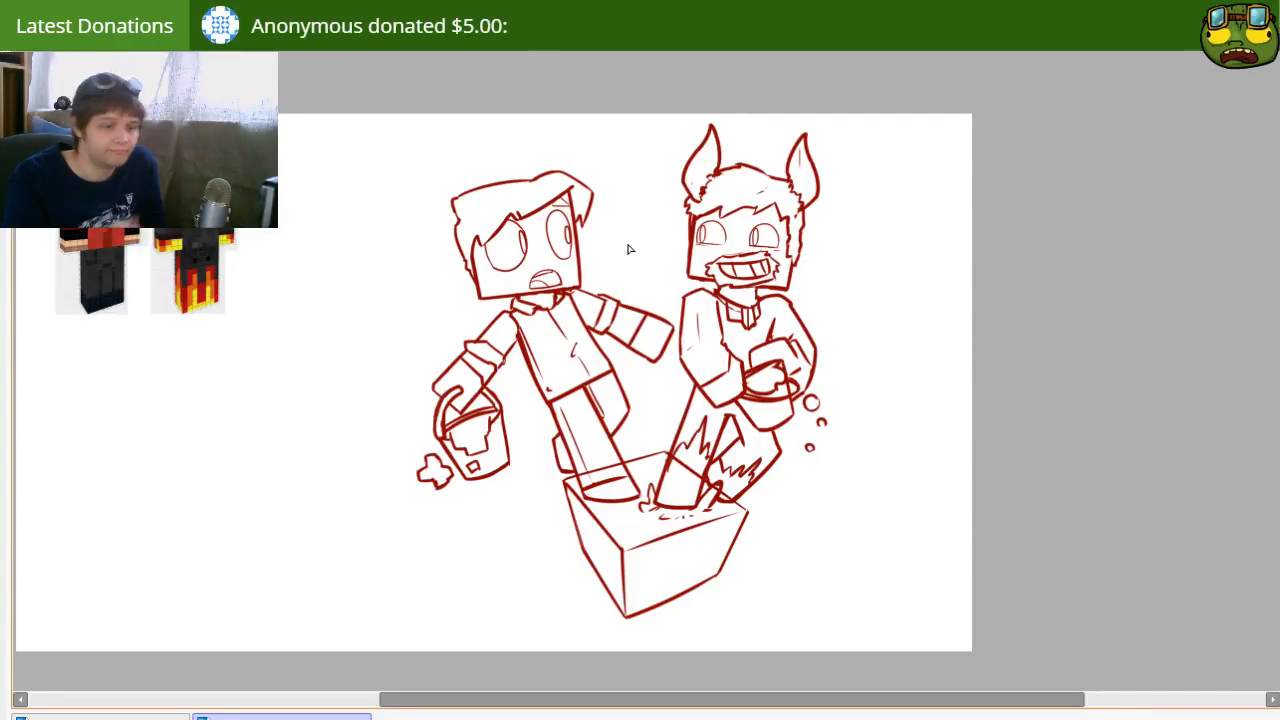
drag(1041, 564, 1064, 545)
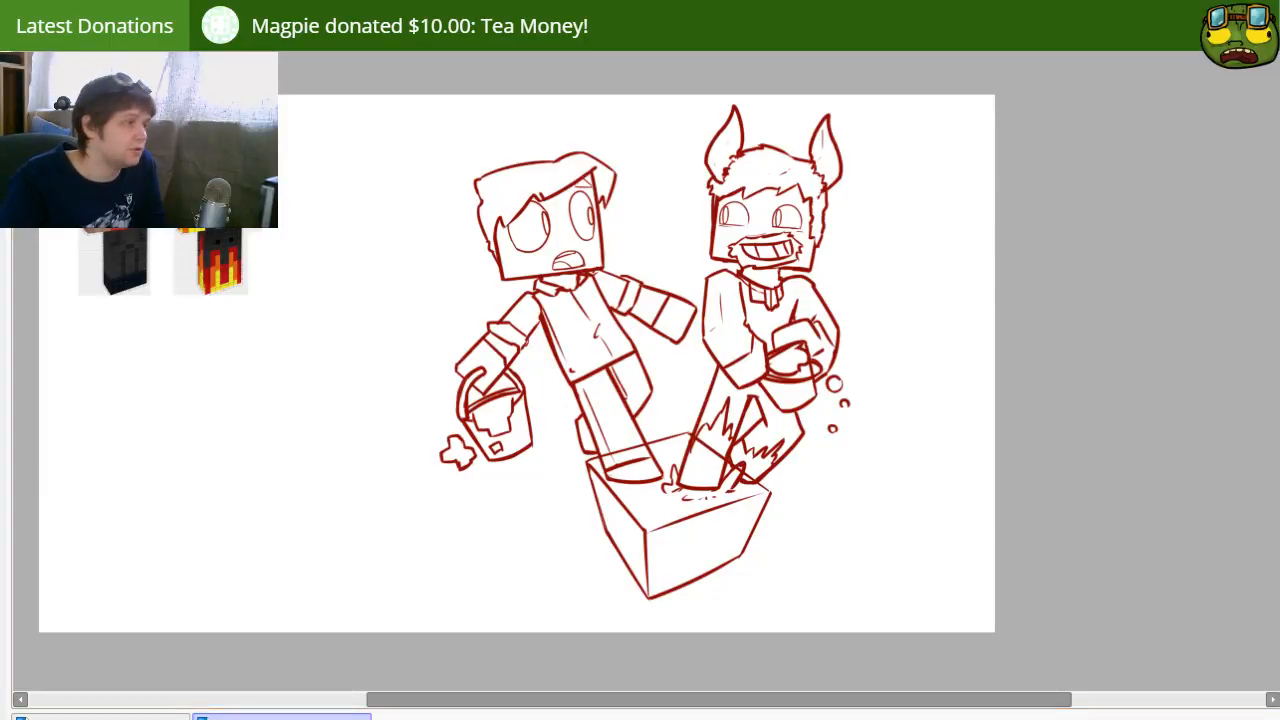
Step: Recolor the red sketch lines of both characters and the box to black with an enlarged brush
key(bracketright)
key(bracketright)
key(bracketright)
key(bracketright)
key(bracketright)
key(bracketright)
mouse_move(463, 208)
mouse_down()
mouse_move(513, 155)
mouse_move(428, 275)
mouse_move(612, 145)
mouse_move(623, 228)
mouse_move(575, 322)
mouse_move(506, 268)
mouse_move(478, 538)
mouse_move(528, 456)
mouse_move(556, 446)
mouse_move(651, 588)
mouse_move(621, 340)
mouse_move(679, 520)
mouse_move(692, 226)
mouse_move(775, 519)
mouse_move(756, 198)
mouse_move(803, 473)
mouse_move(863, 246)
mouse_move(844, 430)
mouse_move(877, 457)
mouse_up()
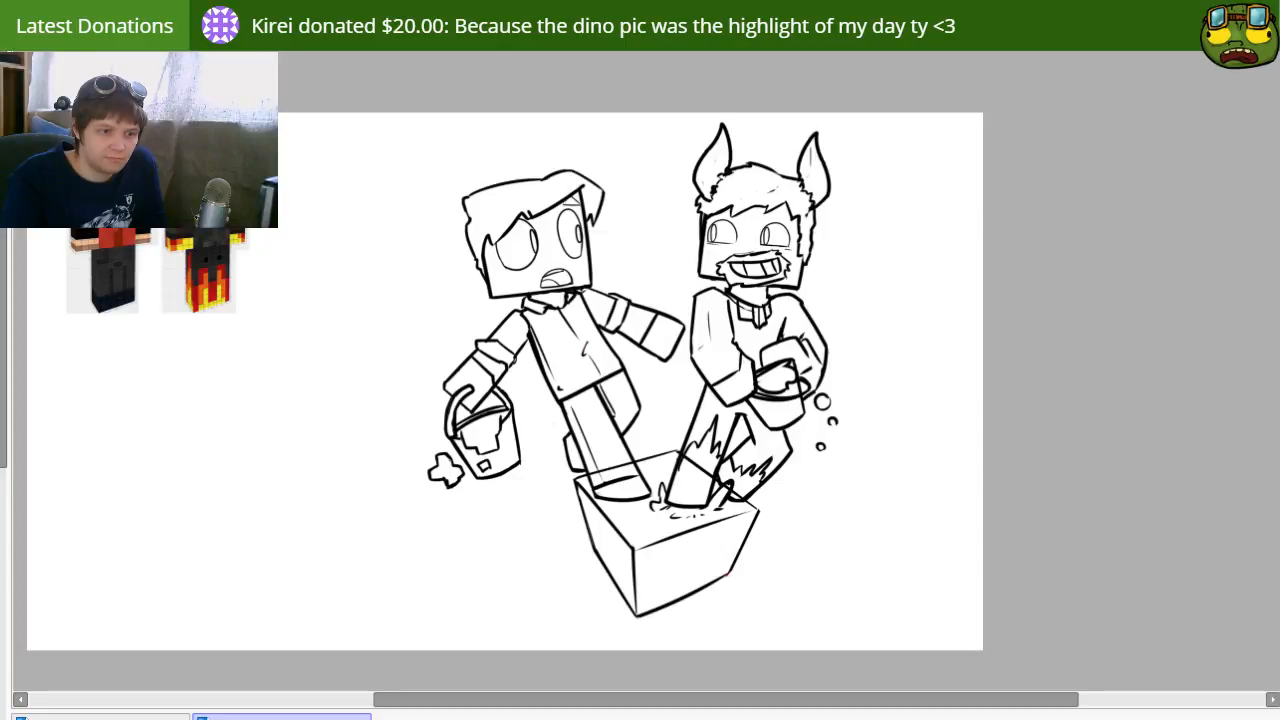
Step: Erase the box's edge lines where they cross the legs and feet of both characters
drag(863, 535, 969, 540)
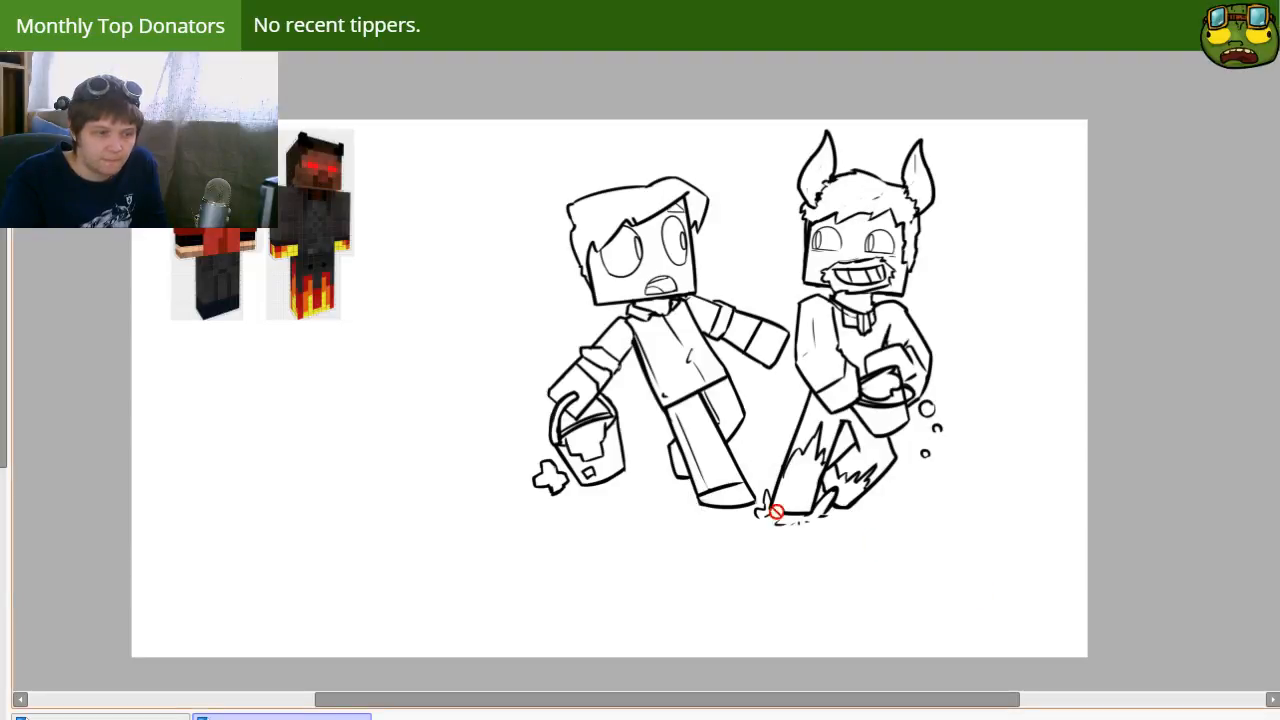
click(1279, 602)
key(e)
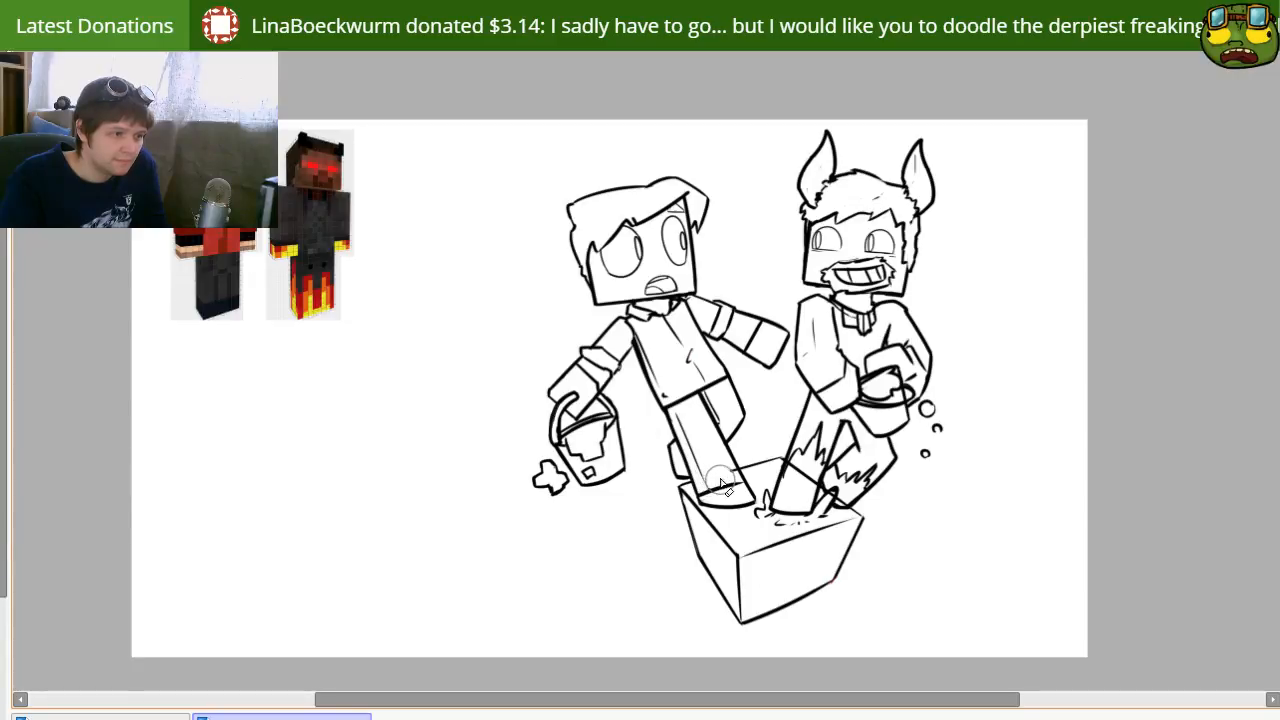
drag(806, 484, 804, 470)
key([)
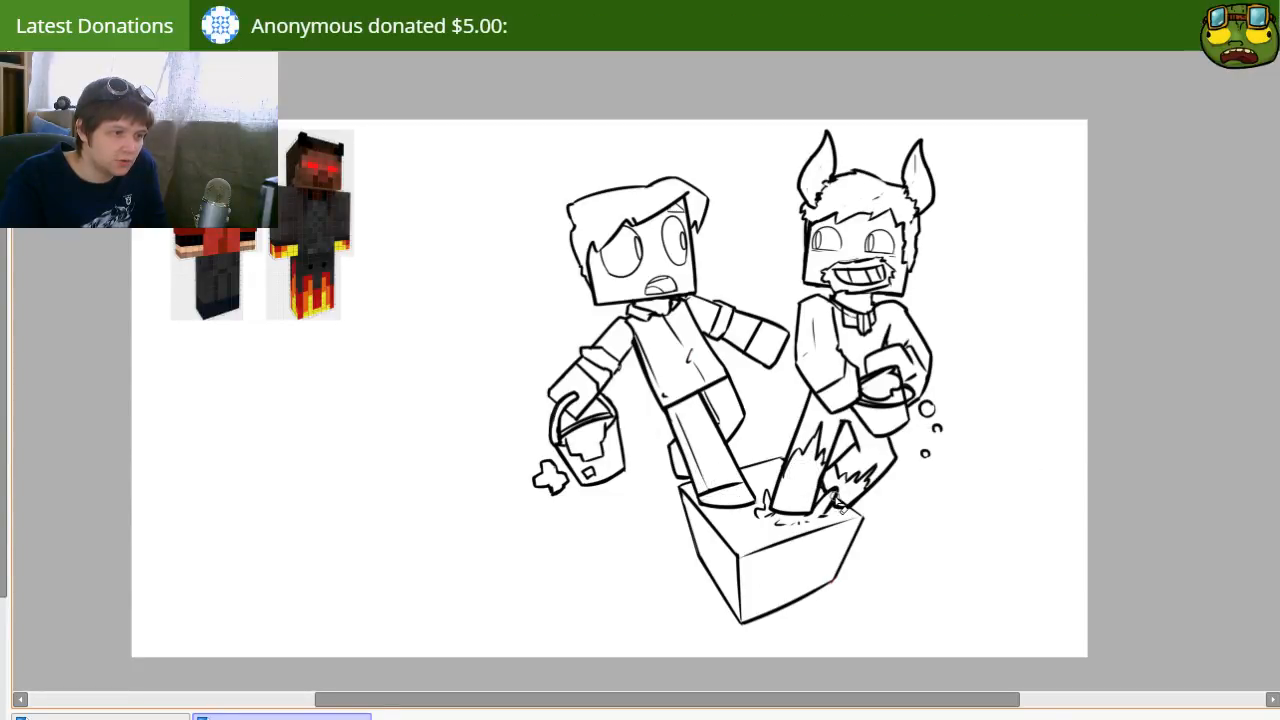
mouse_move(901, 423)
mouse_down()
mouse_move(869, 409)
mouse_move(853, 465)
mouse_up()
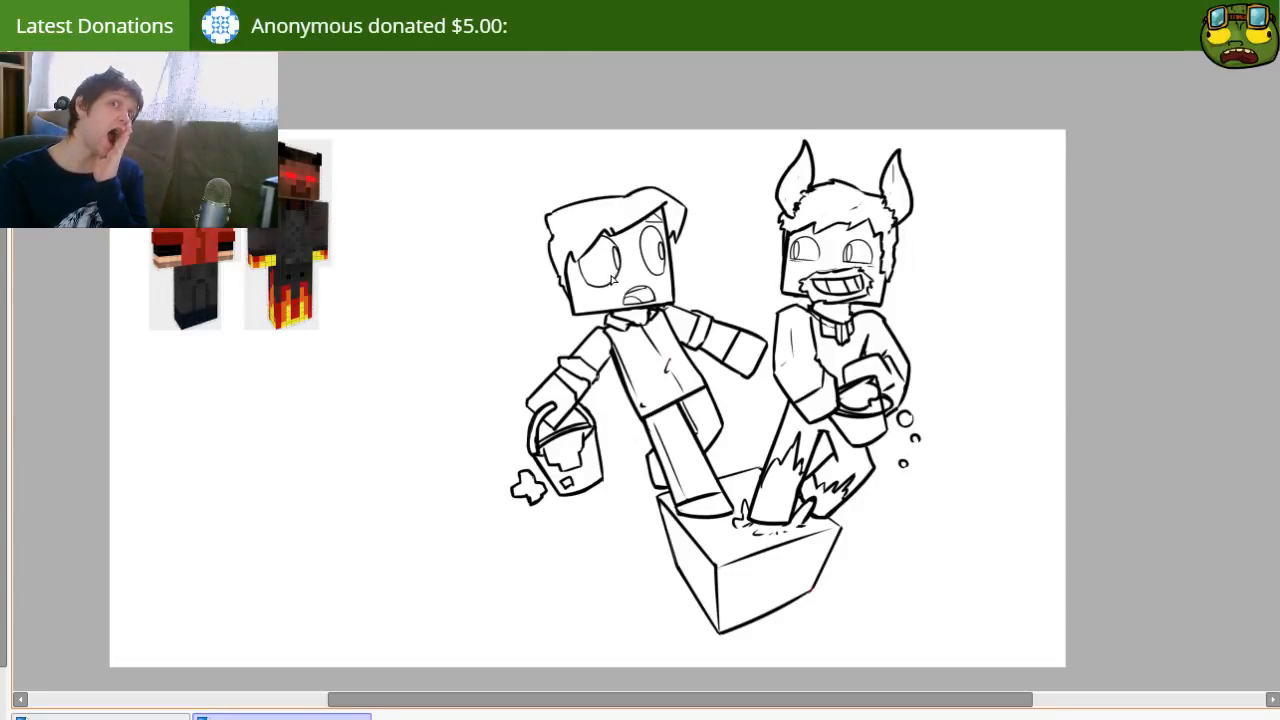
Step: Color the hornless character's shirt and upper sleeves red and the rolled cuffs dark red
click(642, 363)
key(ctrl+z)
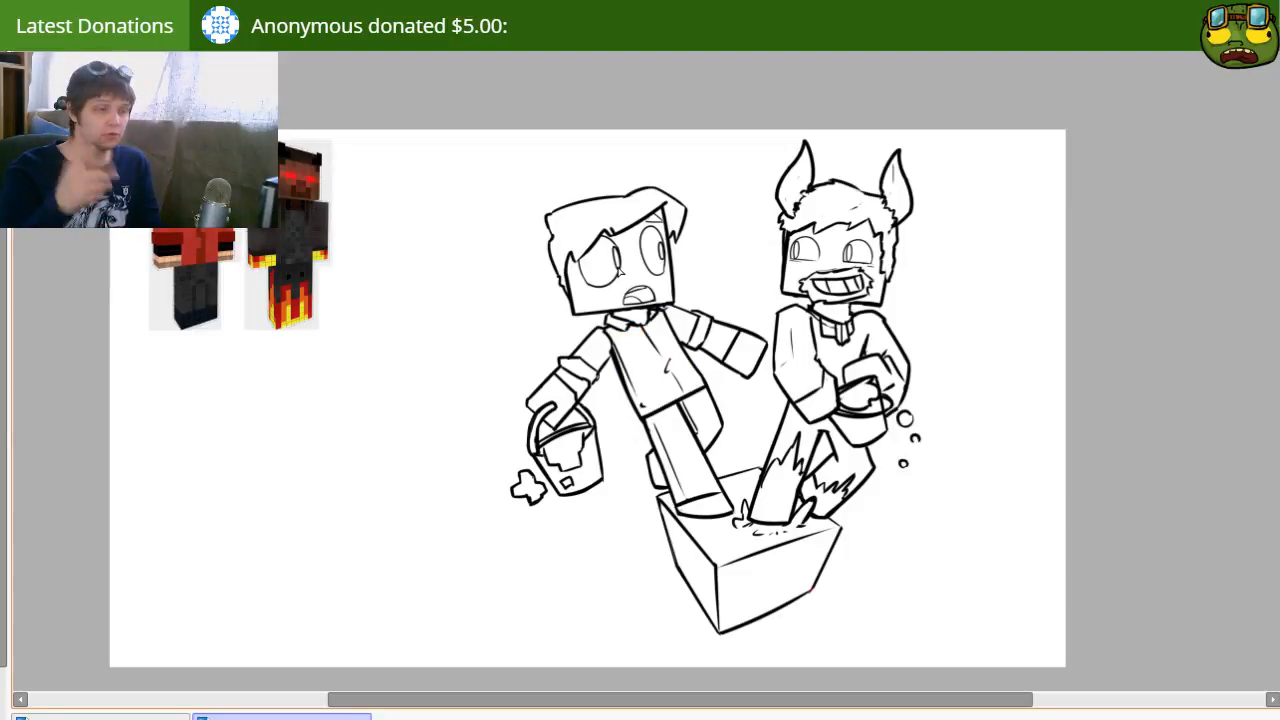
scroll(620, 272, up, 3)
mouse_move(703, 403)
mouse_down()
mouse_move(671, 279)
mouse_move(716, 257)
mouse_up()
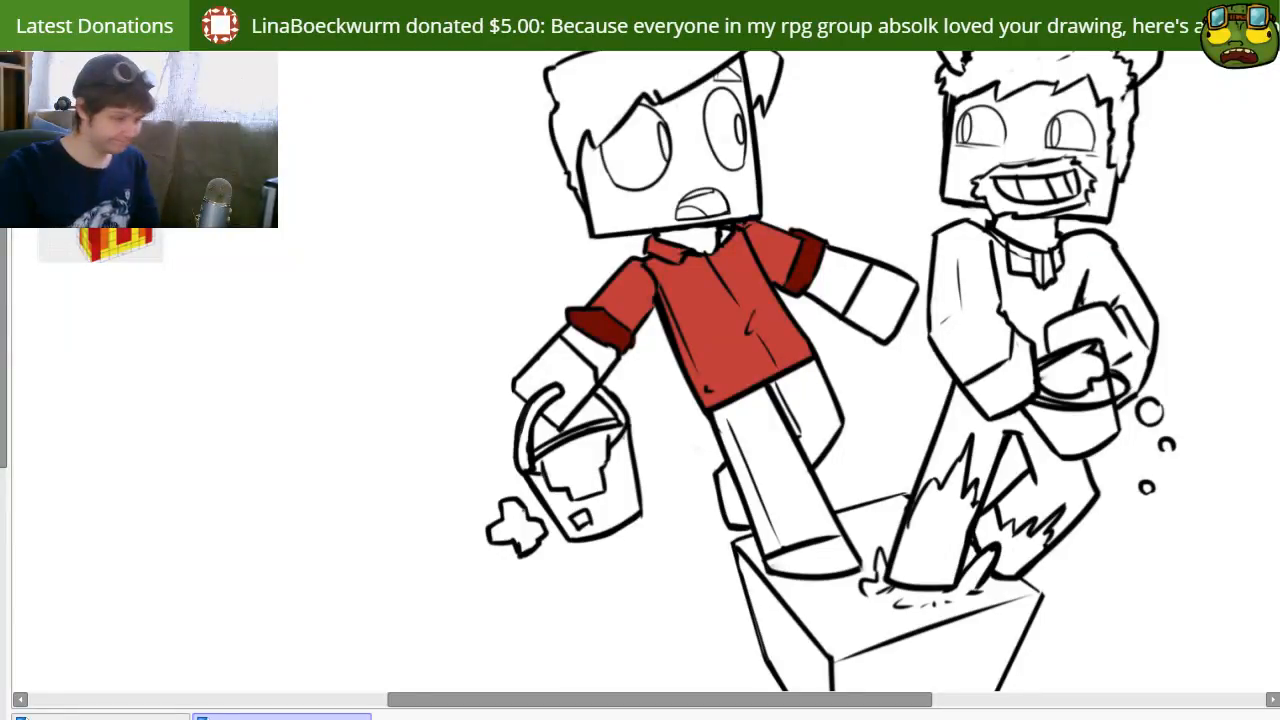
Step: Fill the hornless character's face and neck with the peach skin tone sampled from the reference skin
mouse_move(600, 482)
mouse_down()
mouse_move(526, 457)
mouse_move(544, 495)
mouse_up()
drag(573, 540, 557, 538)
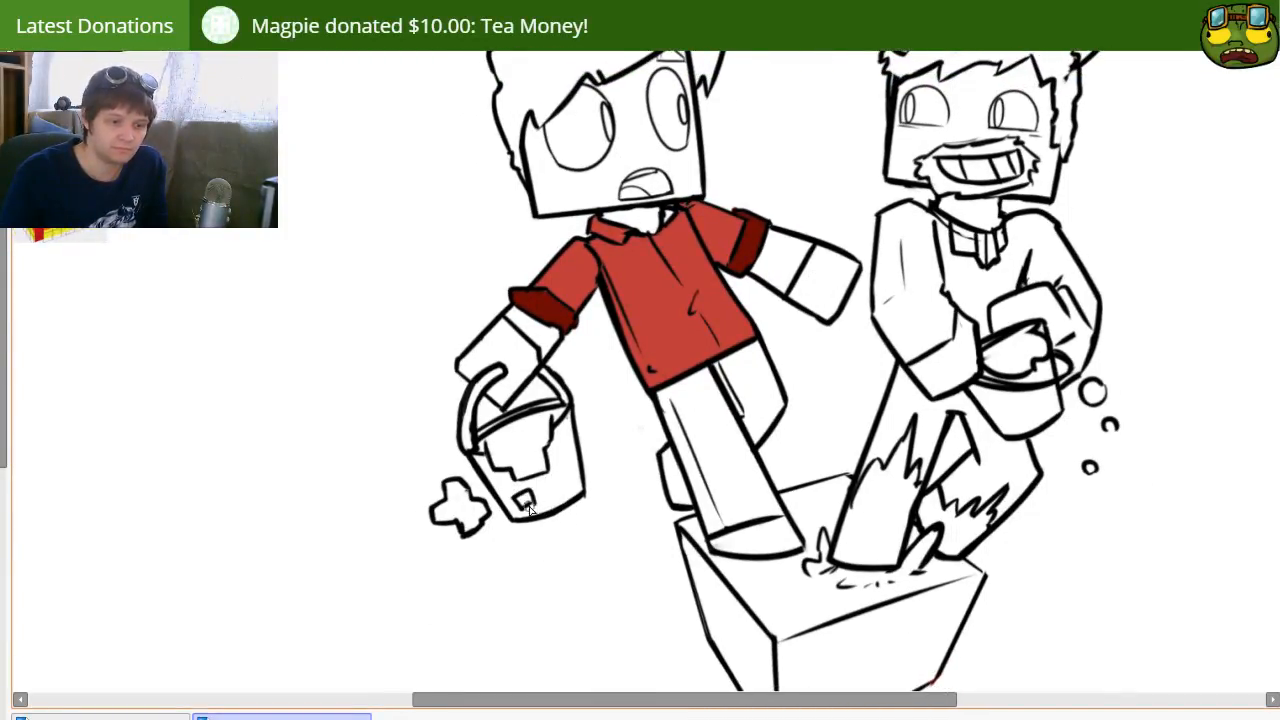
drag(498, 446, 530, 480)
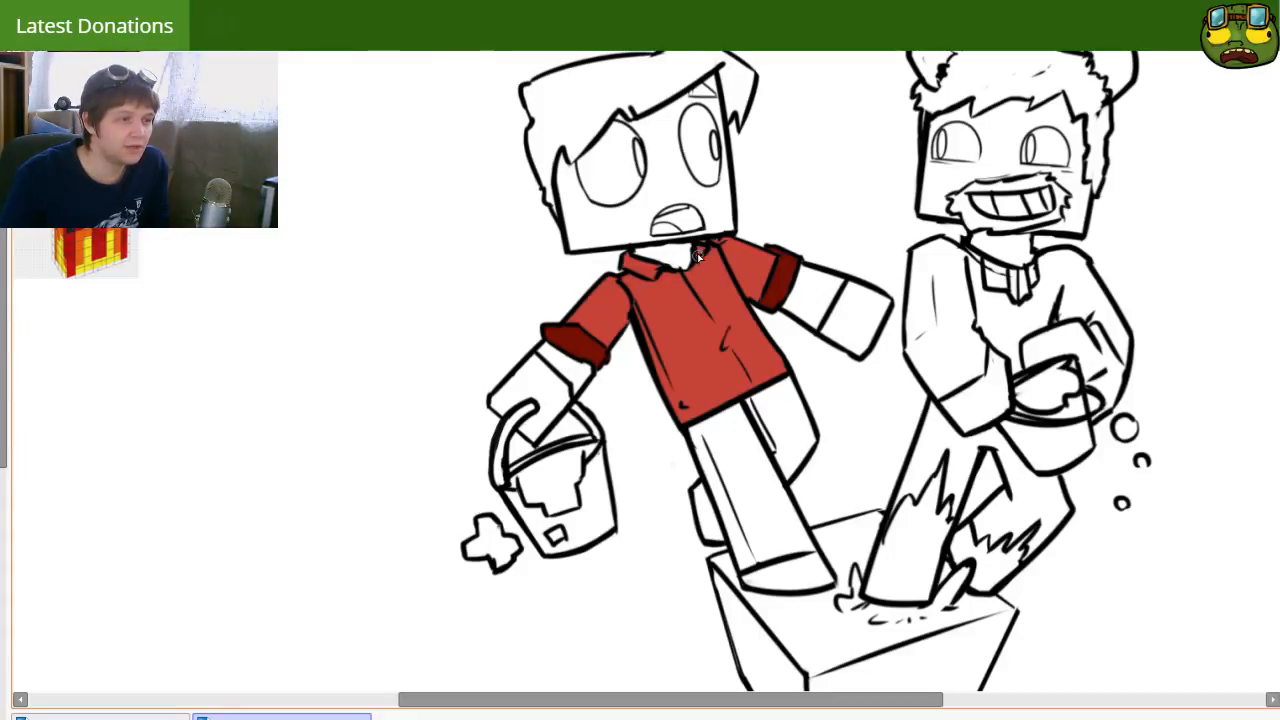
drag(200, 203, 498, 312)
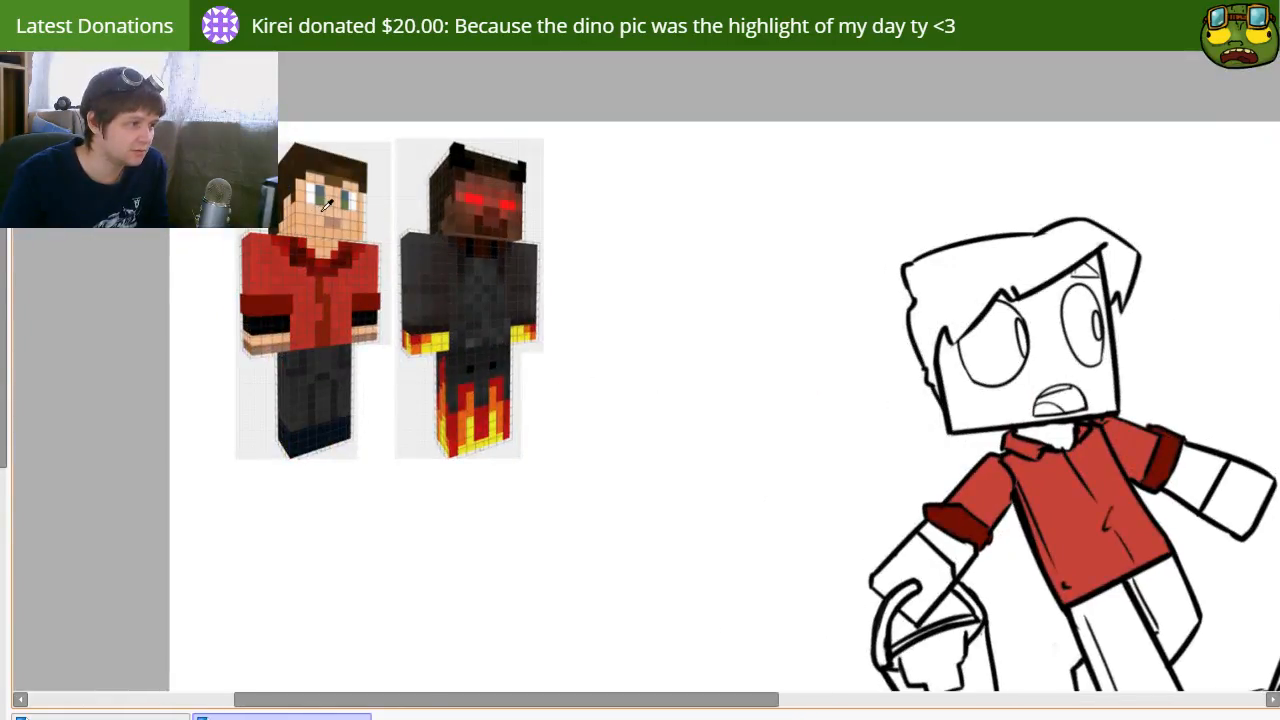
drag(833, 417, 580, 314)
click(838, 263)
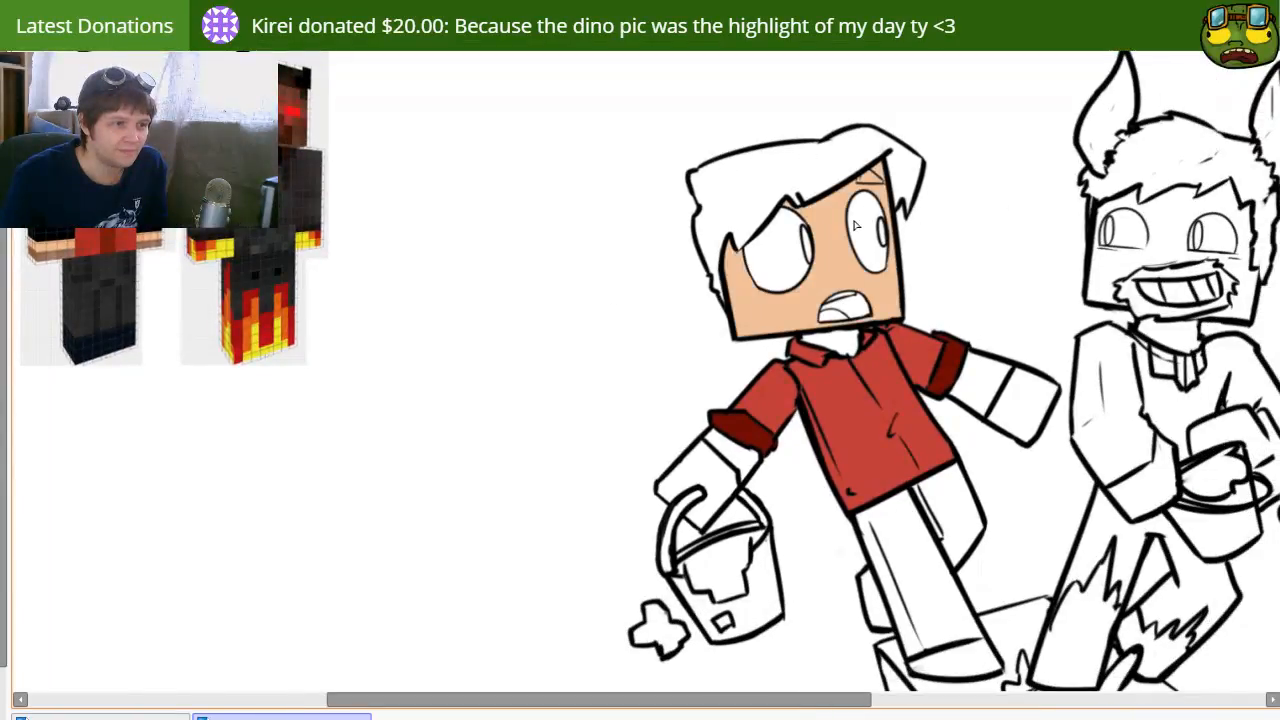
click(826, 358)
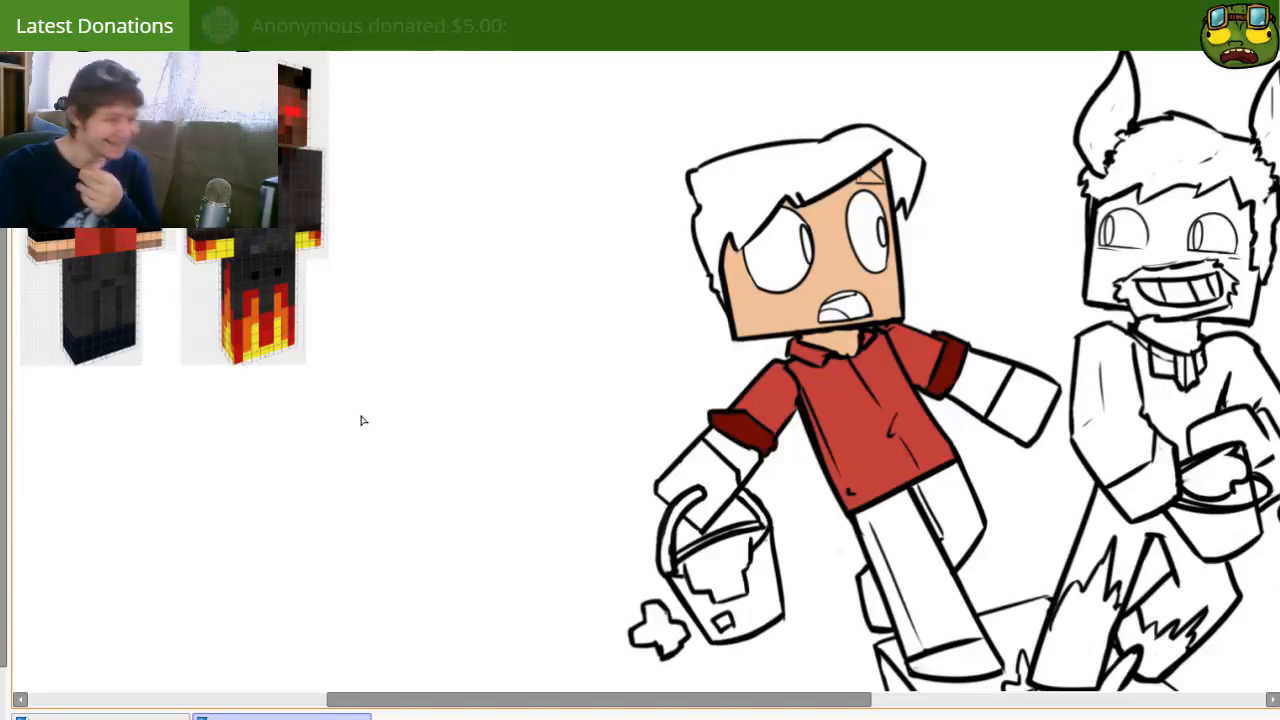
Step: Fill both of the hornless character's hands with the same peach skin tone
drag(551, 425, 423, 341)
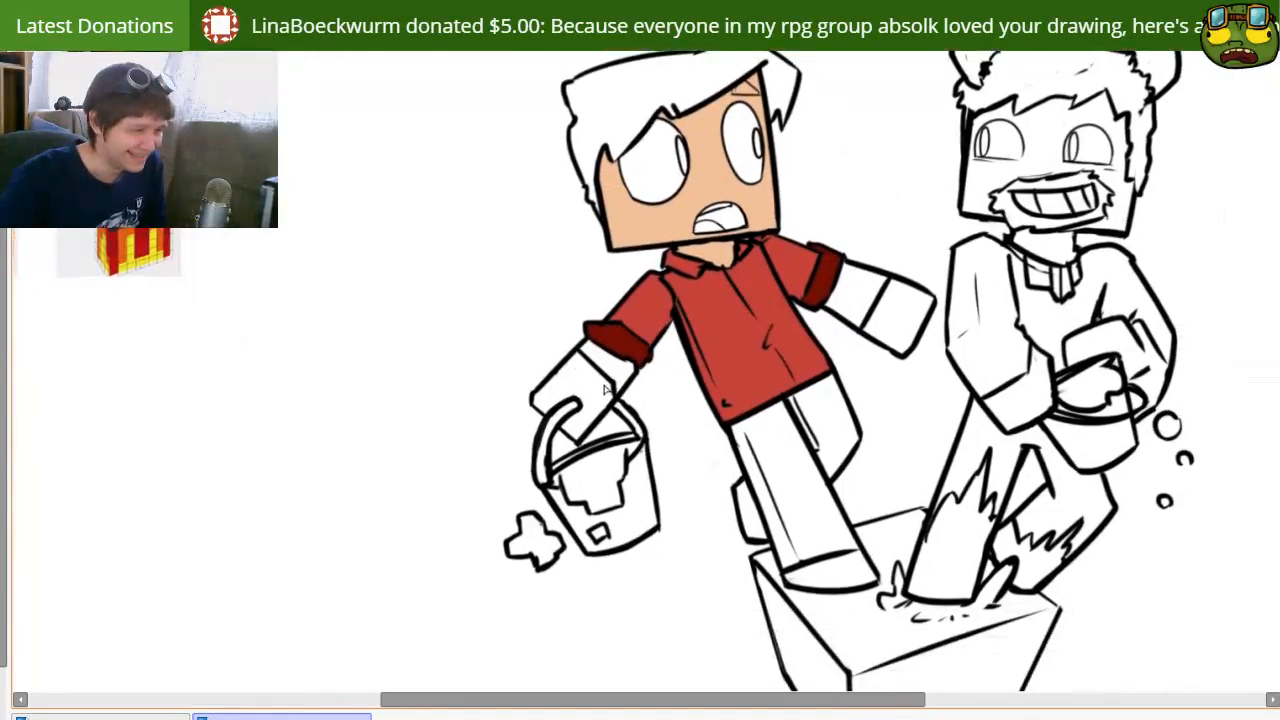
click(605, 397)
click(889, 315)
click(533, 435)
key(ctrl+z)
Step: Color the hornless character's forearm bands between the rolled cuffs and the hands dark brown
drag(262, 251, 550, 438)
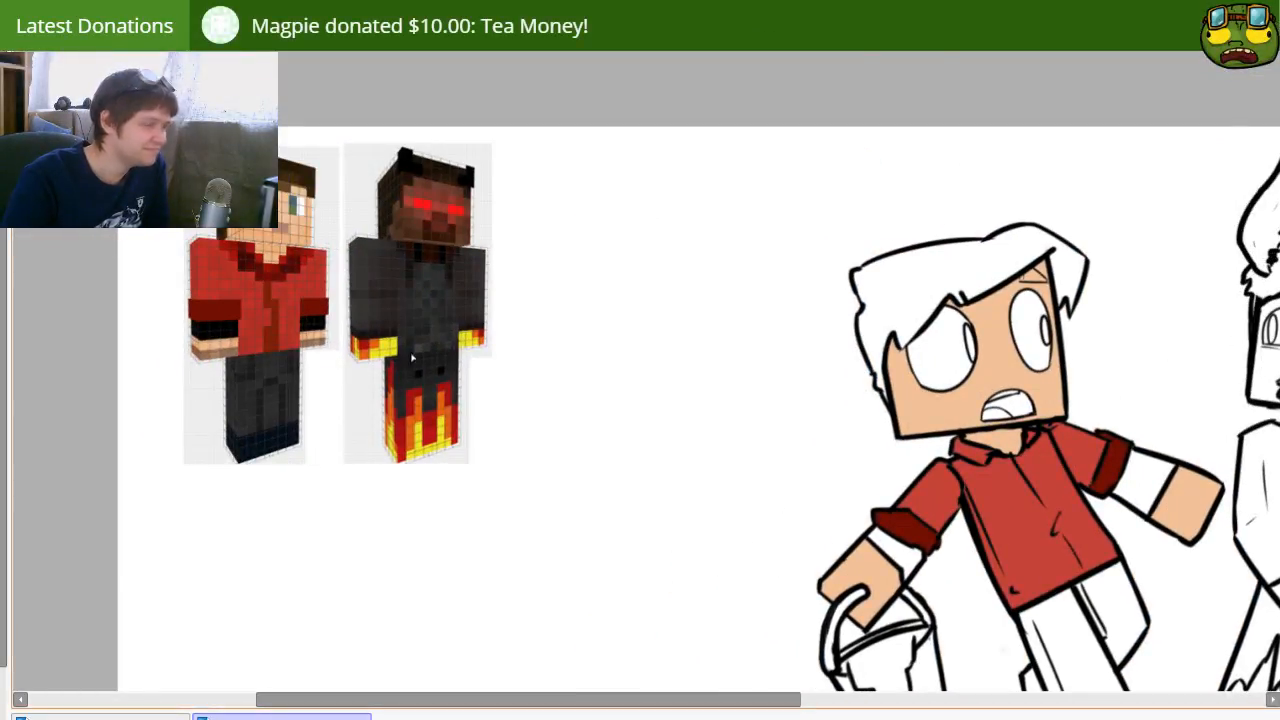
click(905, 562)
key(ctrl+z)
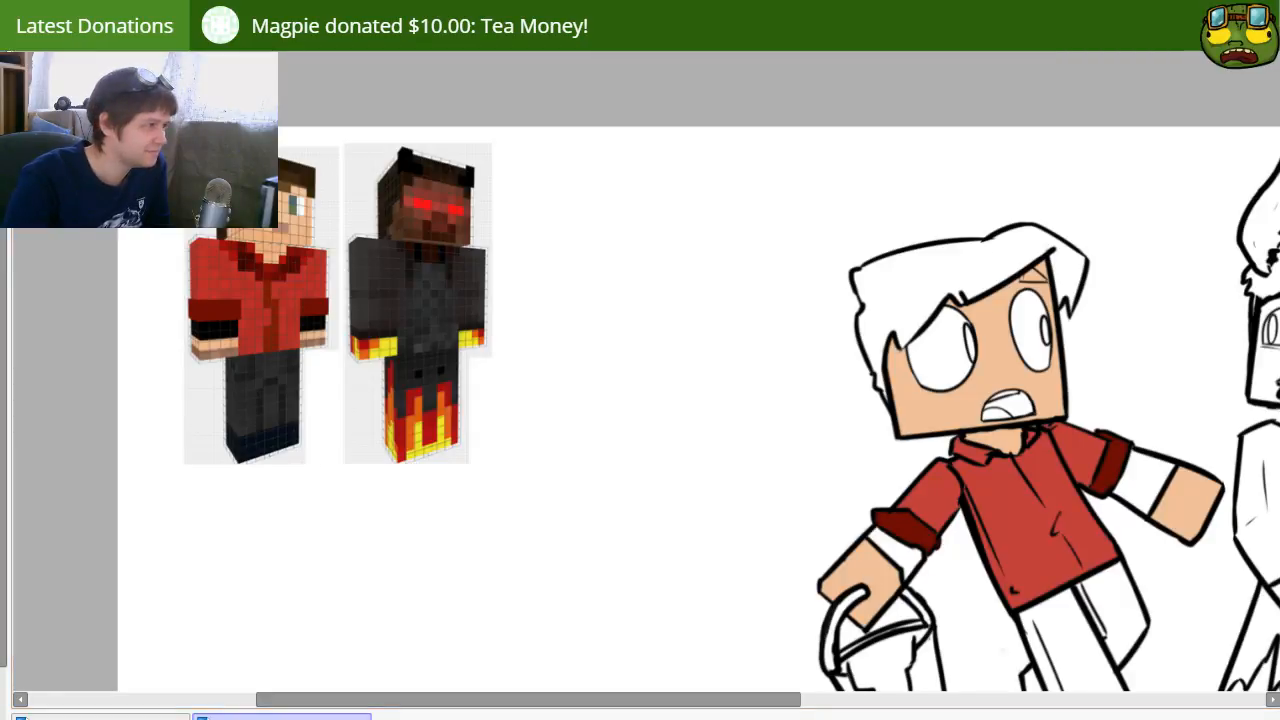
click(904, 556)
drag(946, 548, 794, 483)
click(970, 418)
Step: Color the hornless character's hair and eyebrow medium brown
drag(970, 418, 830, 353)
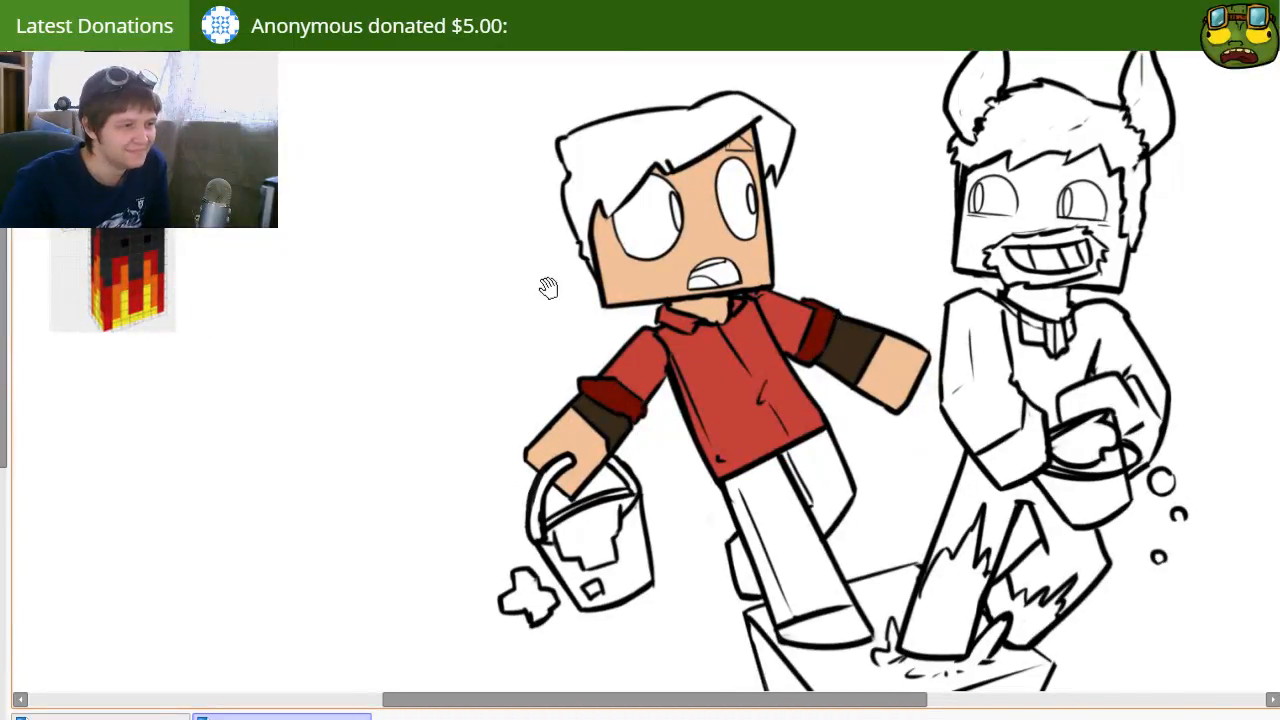
drag(549, 286, 729, 353)
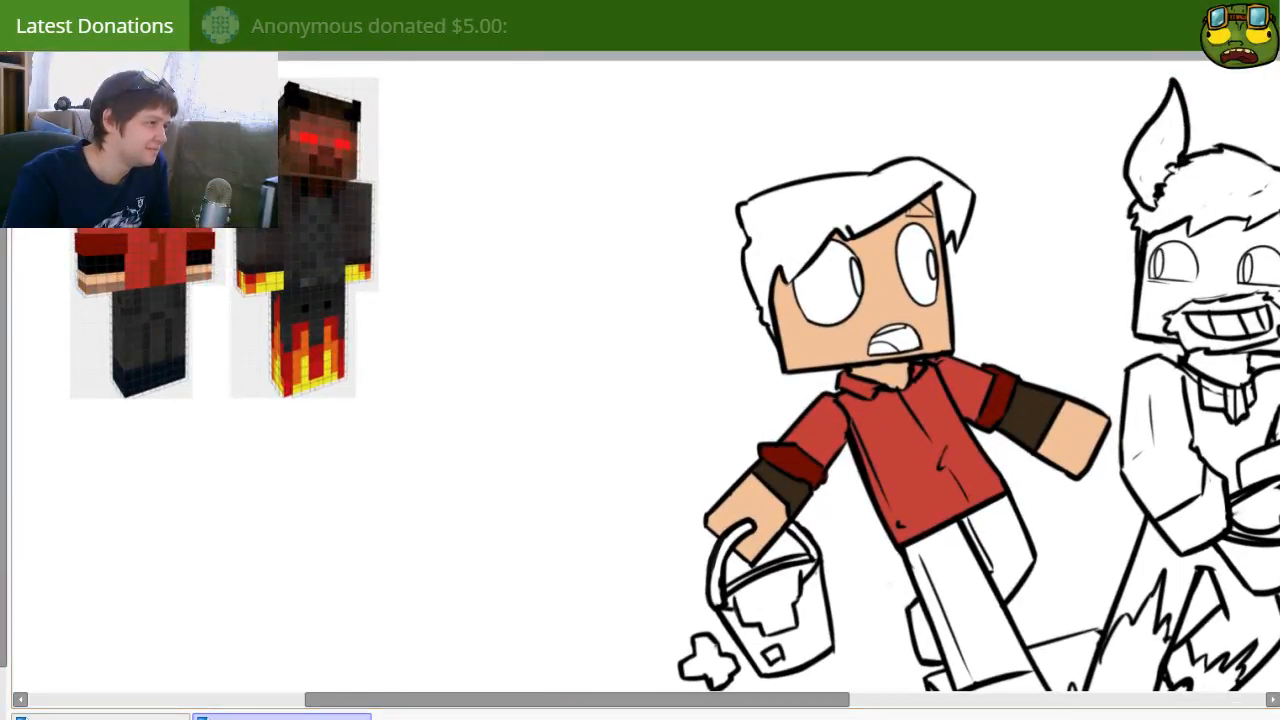
click(798, 241)
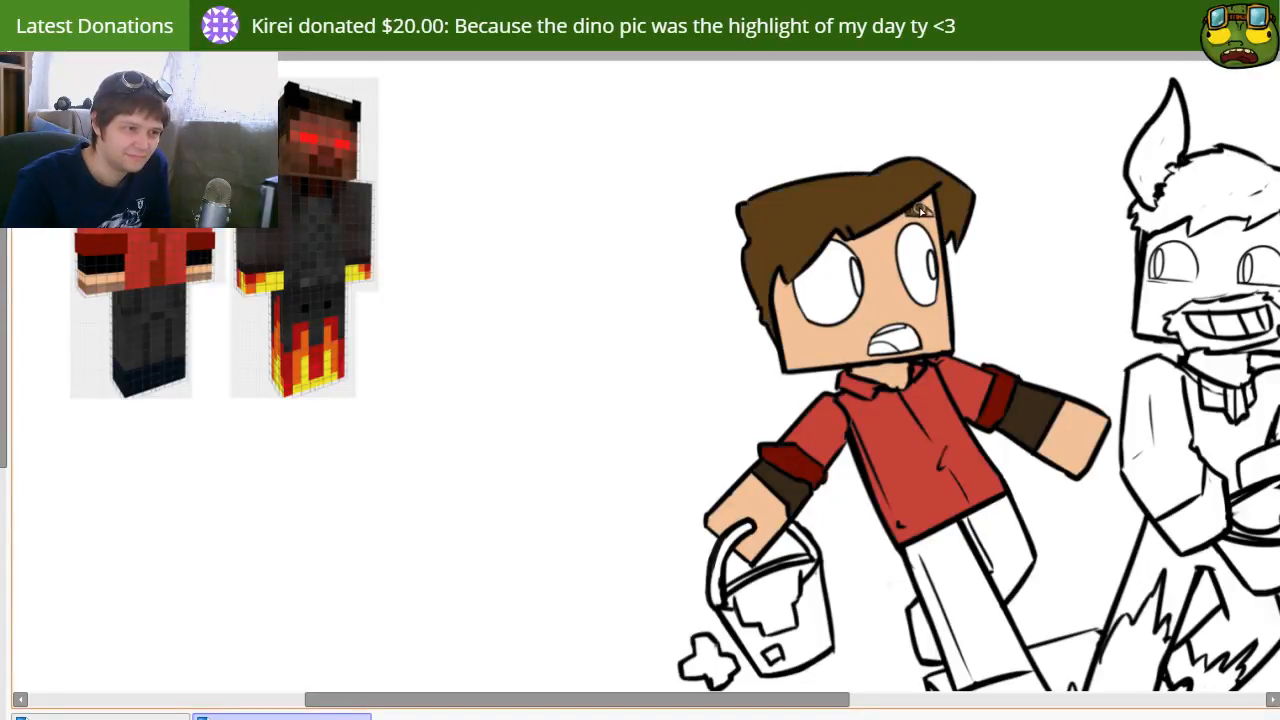
drag(843, 396, 776, 404)
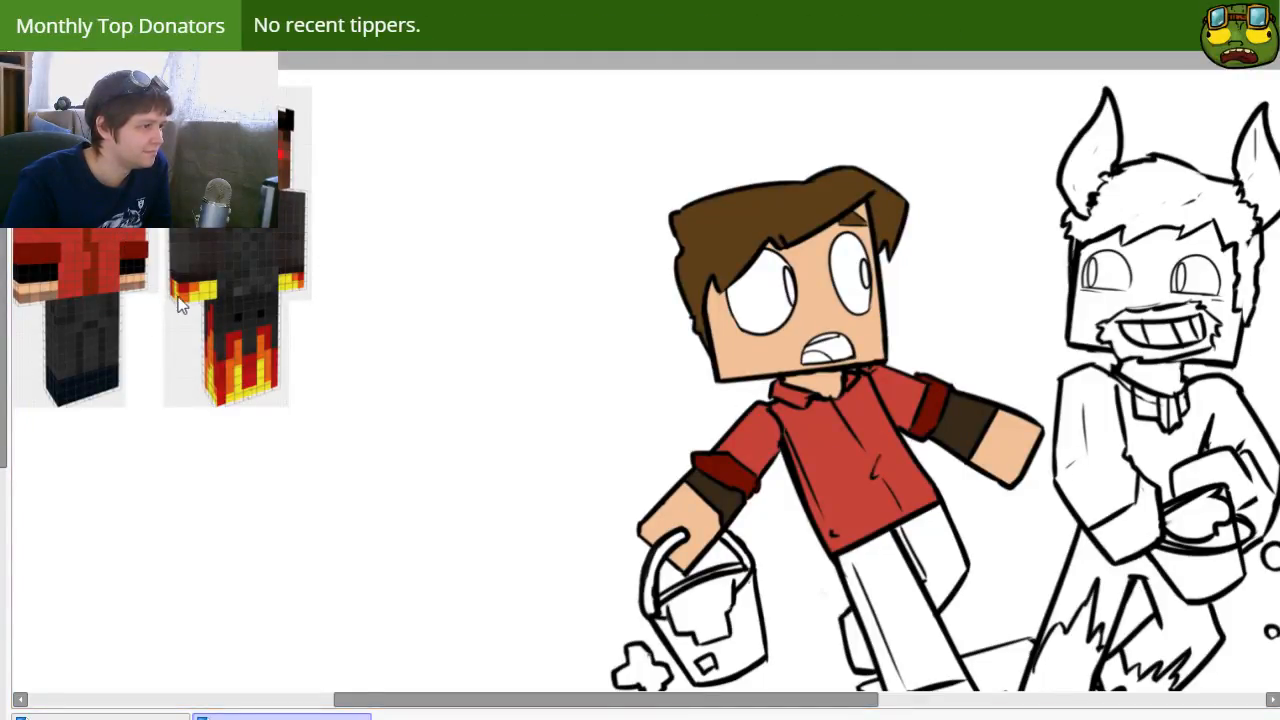
Step: Fill the inside of the hornless character's open mouth dark red with a lighter red tongue, leaving the teeth white
drag(837, 438, 677, 384)
drag(678, 460, 545, 455)
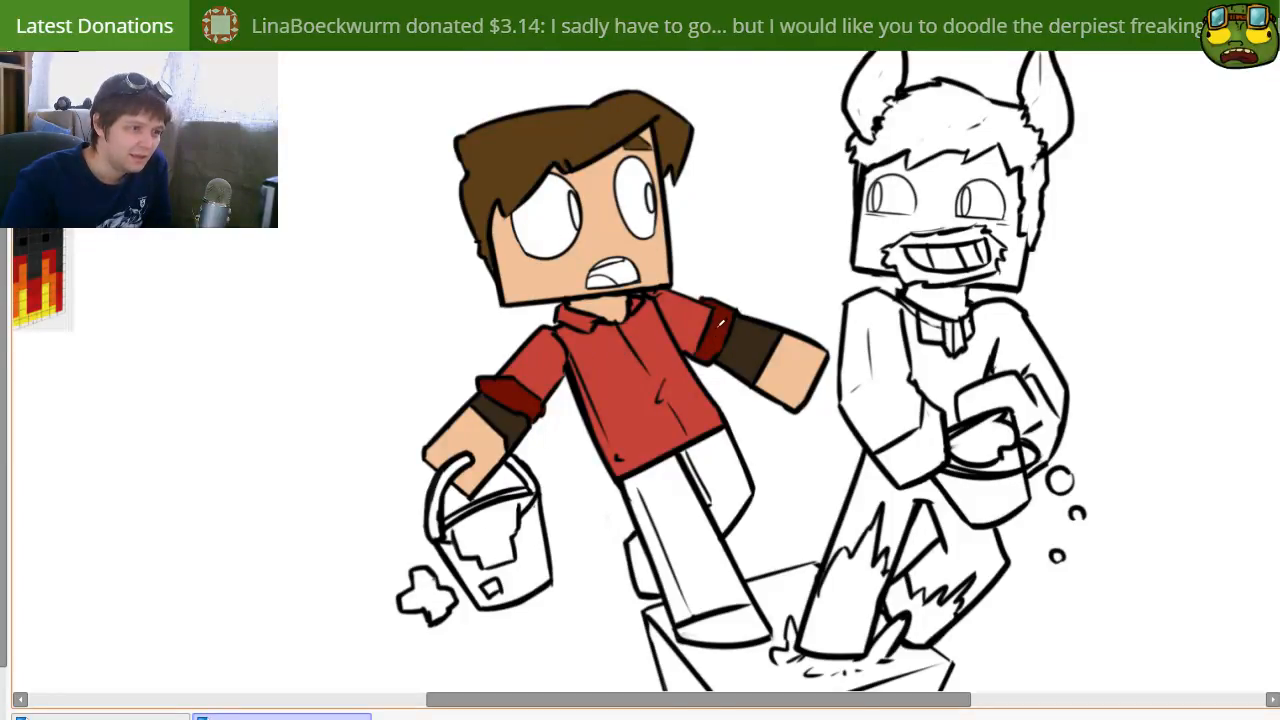
click(617, 271)
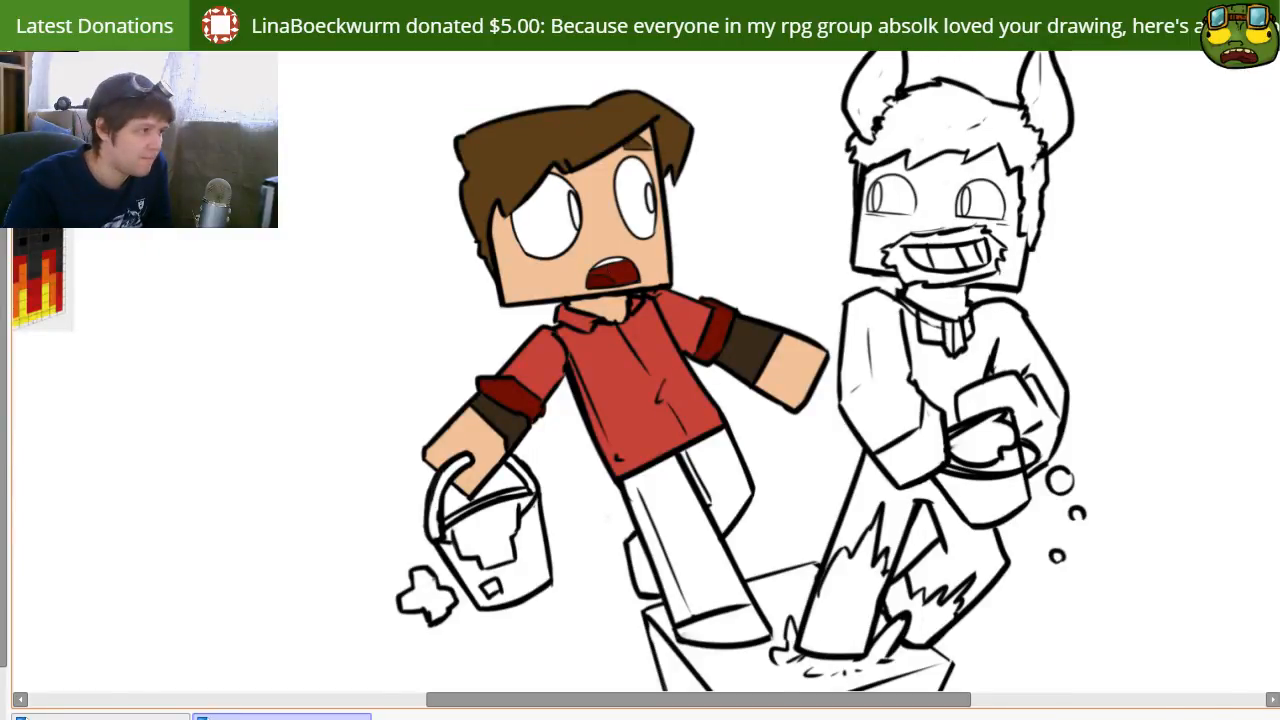
Step: Fill the hornless character's trouser legs, including both feet, with dark grey
drag(590, 150, 995, 178)
drag(749, 397, 383, 281)
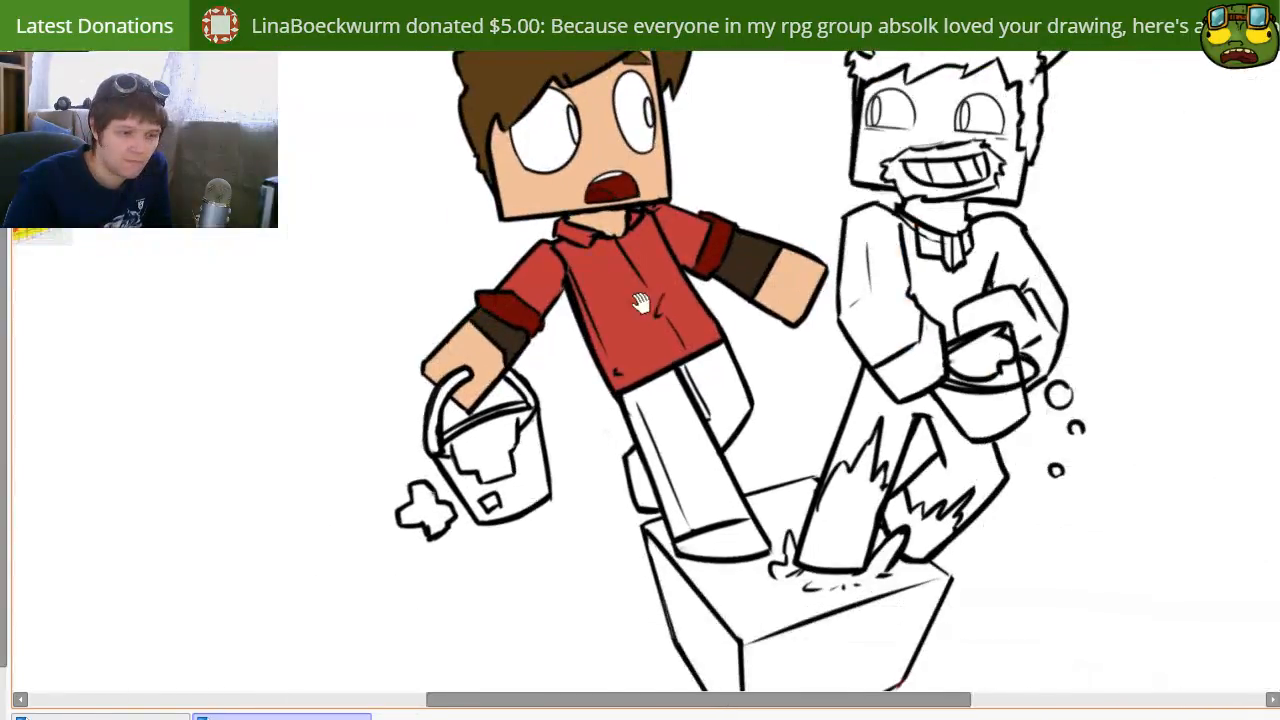
drag(643, 303, 519, 349)
click(577, 452)
click(625, 457)
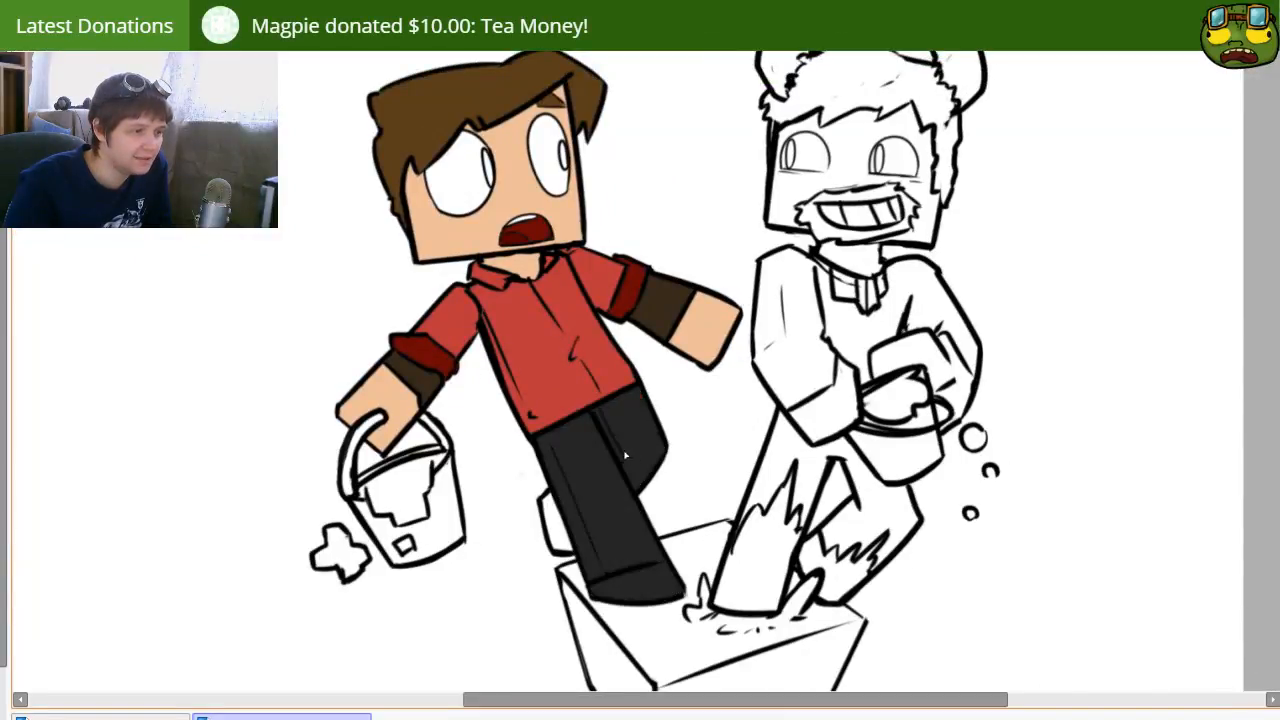
click(556, 525)
Step: Paint both of the hornless character's shoes dark navy with an enlarged brush
drag(219, 409, 571, 451)
drag(688, 482, 551, 380)
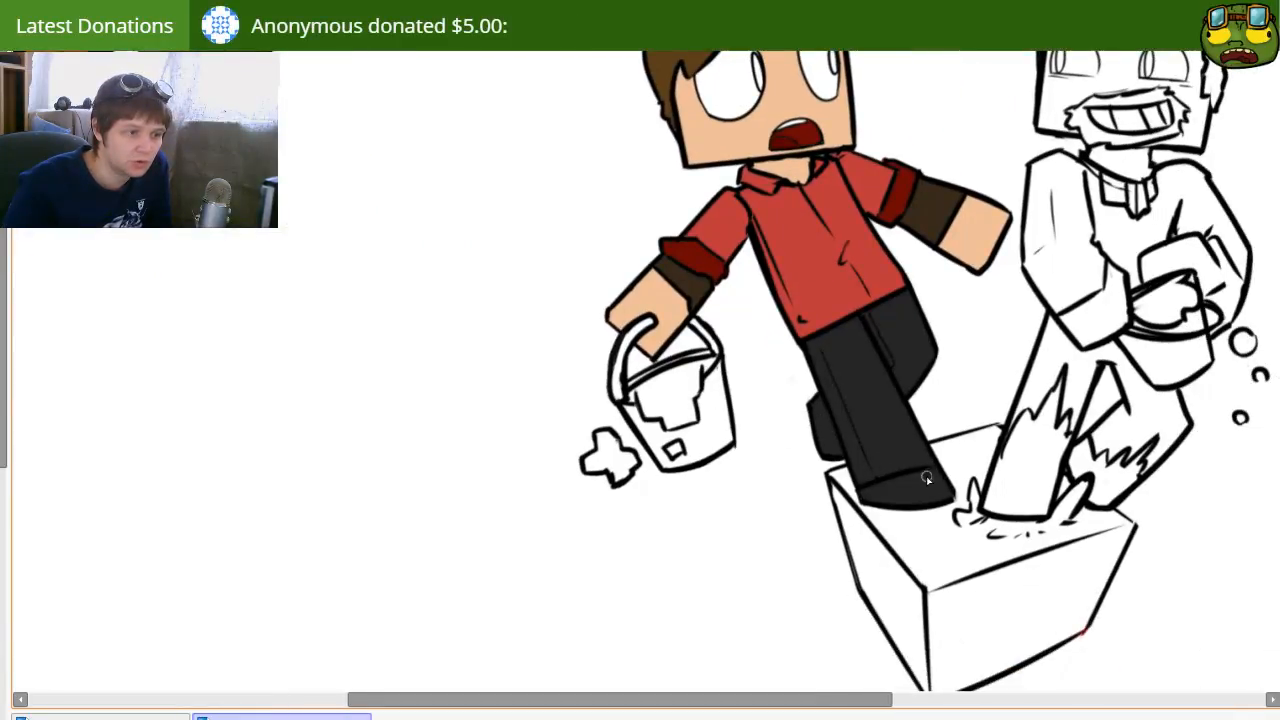
key(g)
click(912, 497)
key(ctrl+z)
key(n)
key(bracketright)
key(bracketright)
key(bracketright)
drag(868, 494, 877, 490)
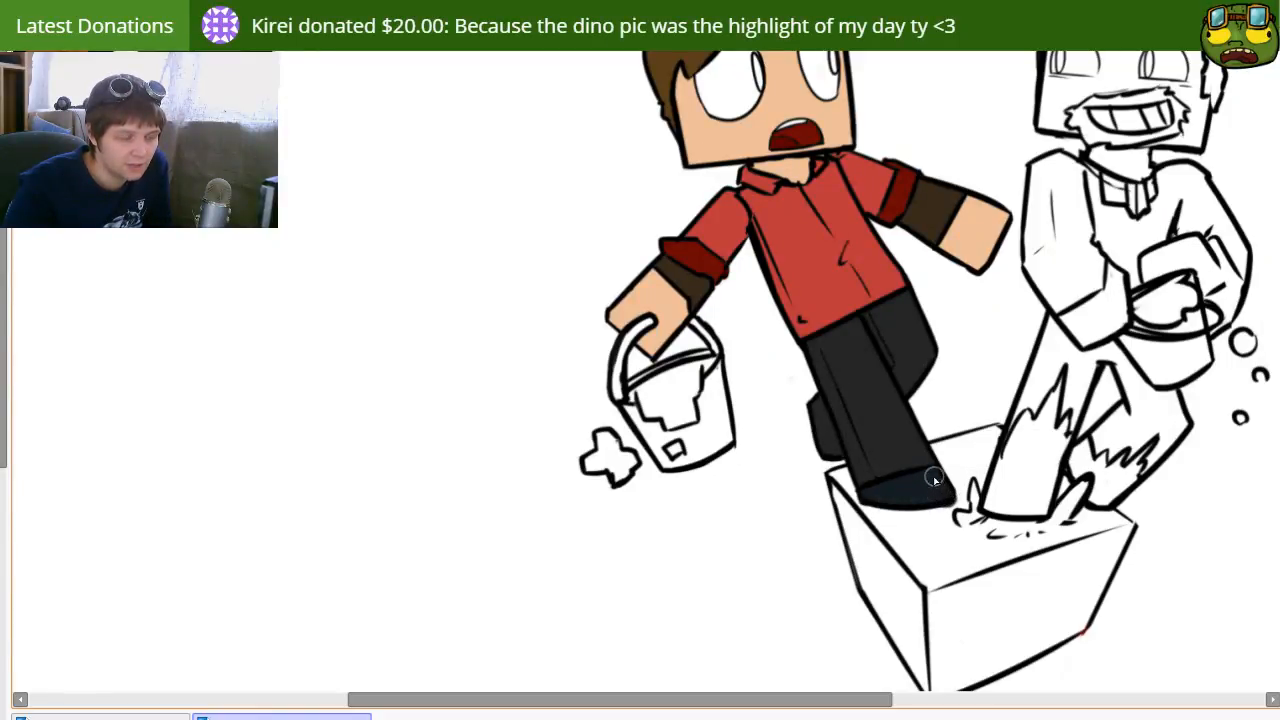
drag(820, 416, 833, 449)
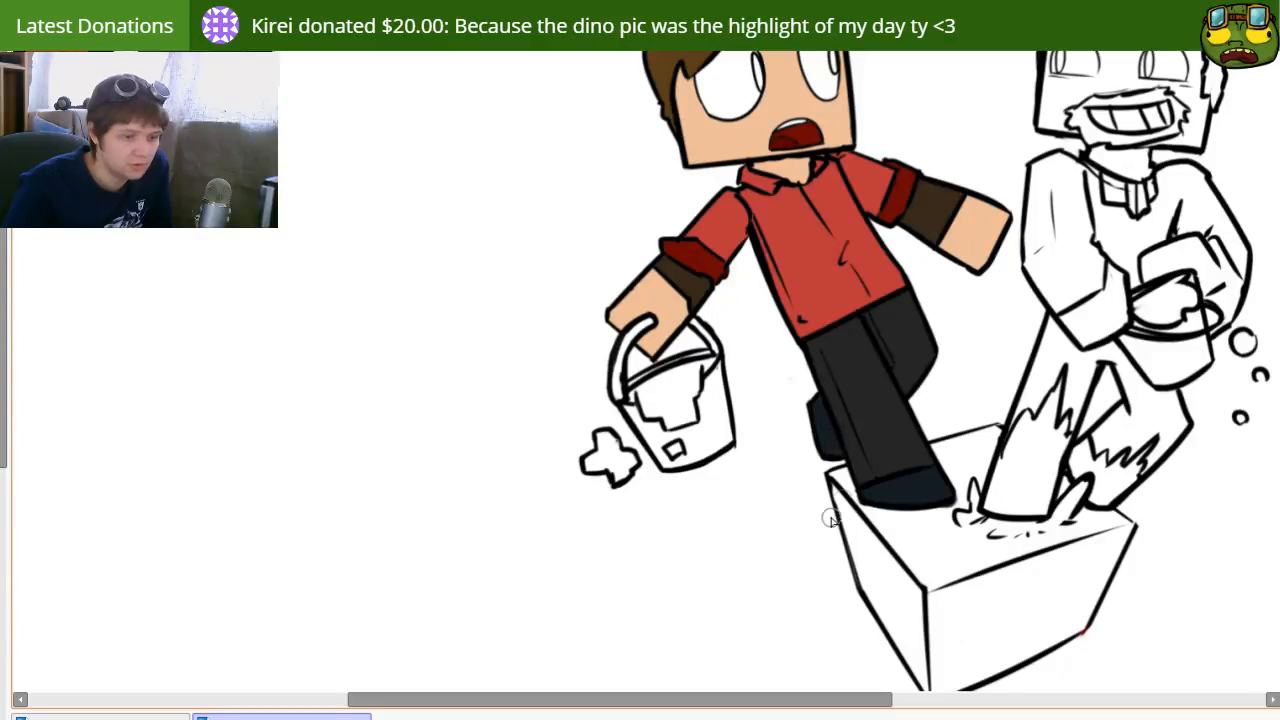
Step: Color the irises of the hornless character's eyes muted green to match the reference skin
drag(957, 455, 806, 444)
mouse_move(784, 378)
mouse_down()
mouse_move(709, 474)
mouse_move(670, 471)
mouse_move(694, 409)
mouse_move(683, 388)
mouse_up()
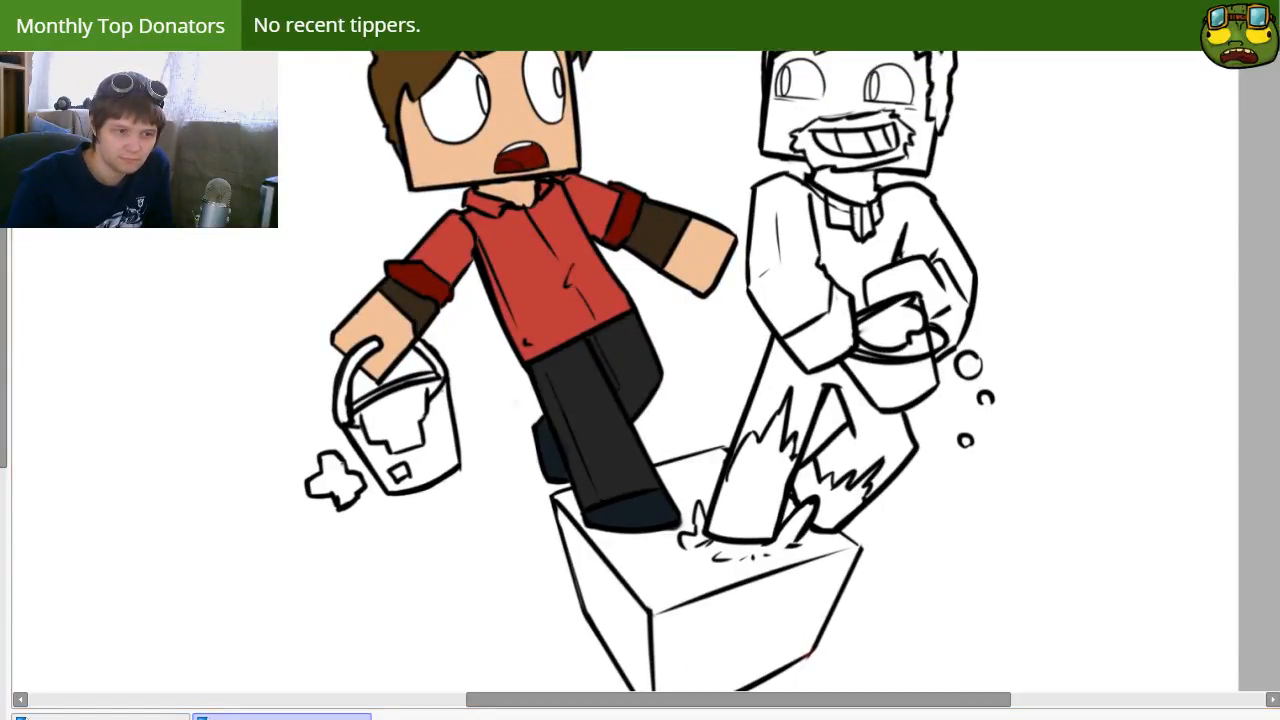
drag(604, 351, 702, 406)
drag(304, 371, 338, 482)
drag(264, 334, 488, 416)
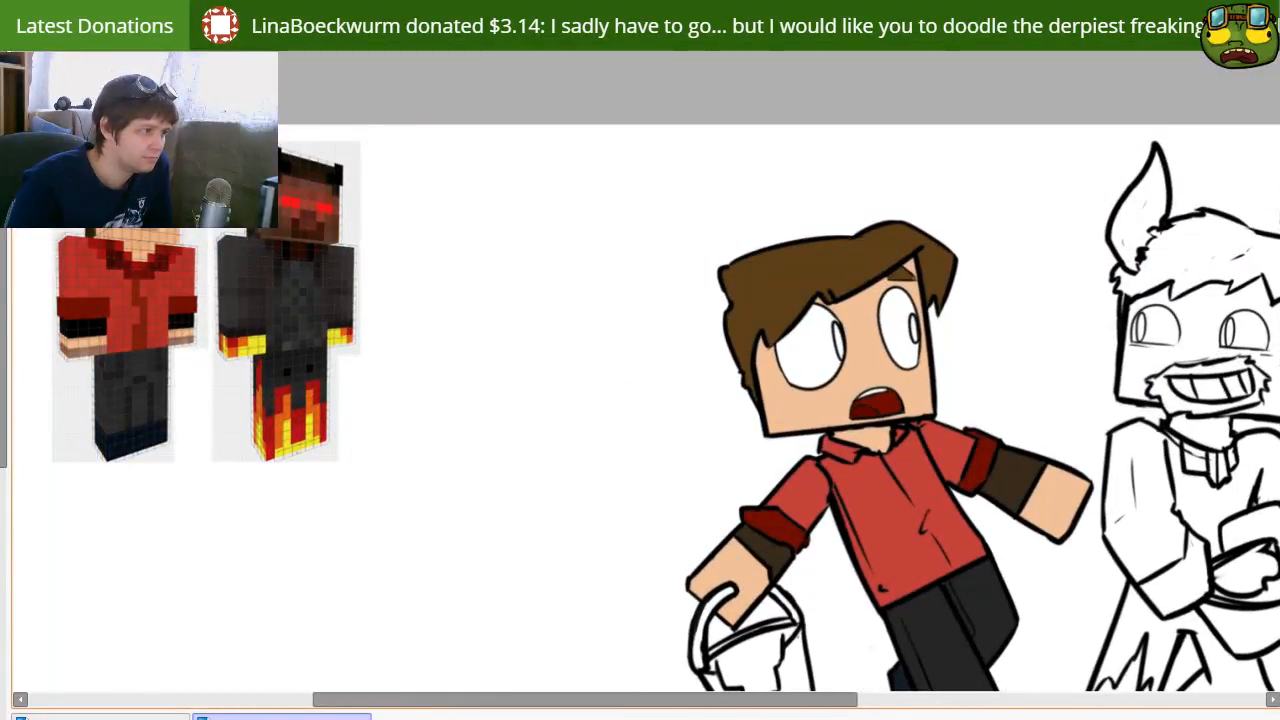
drag(890, 352, 705, 262)
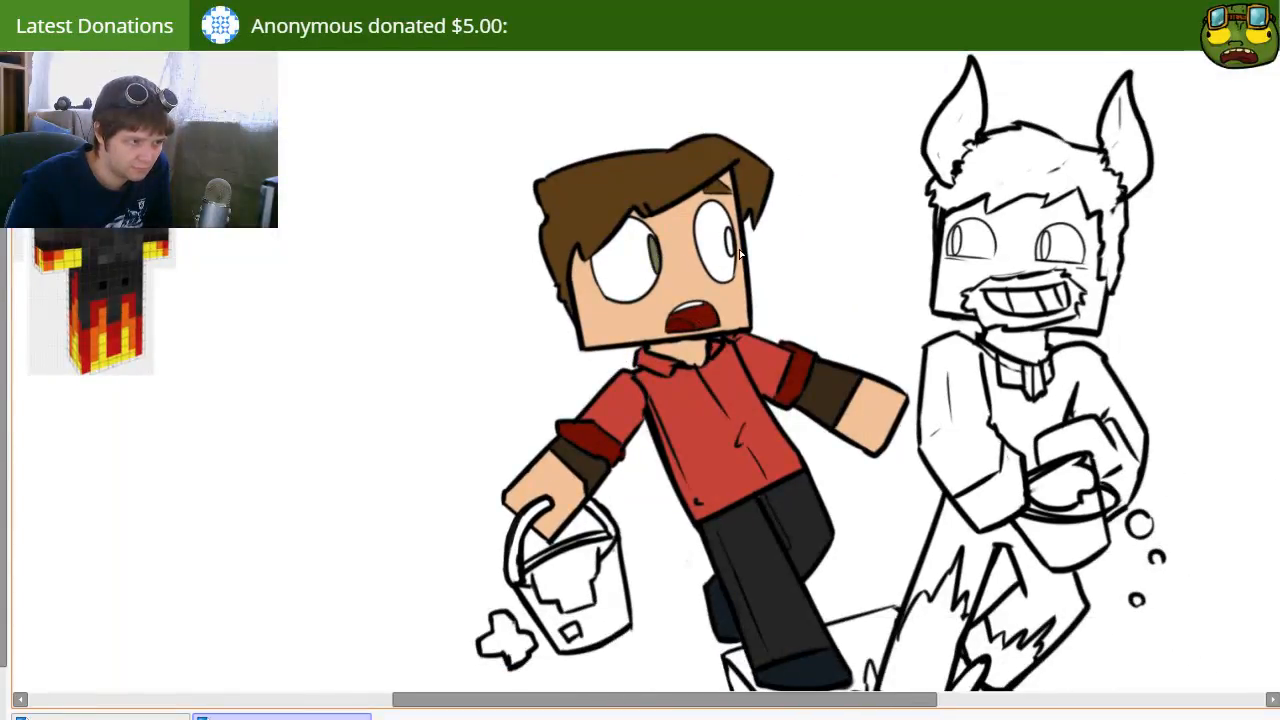
drag(720, 384, 563, 291)
drag(643, 295, 571, 281)
Step: Color the horned character's face greyish brown, covering the eye areas as well
drag(450, 263, 730, 408)
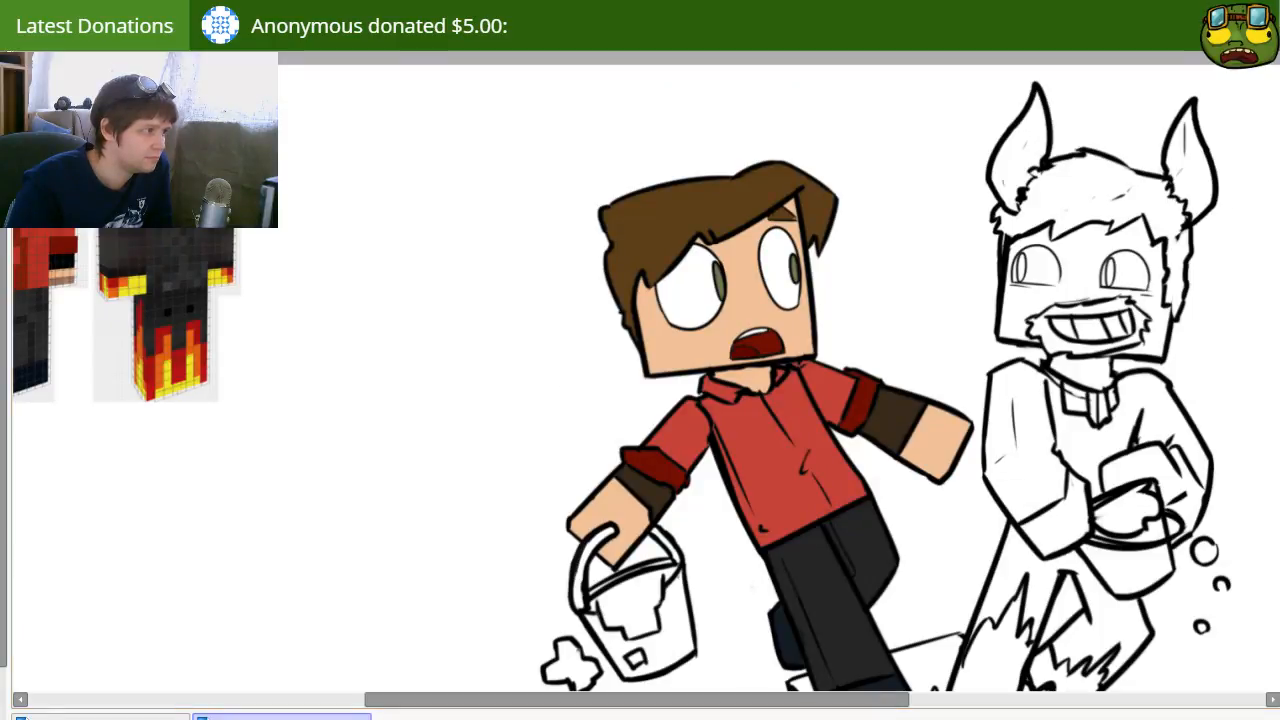
drag(987, 346, 747, 315)
click(838, 230)
drag(769, 251, 783, 253)
drag(880, 248, 886, 225)
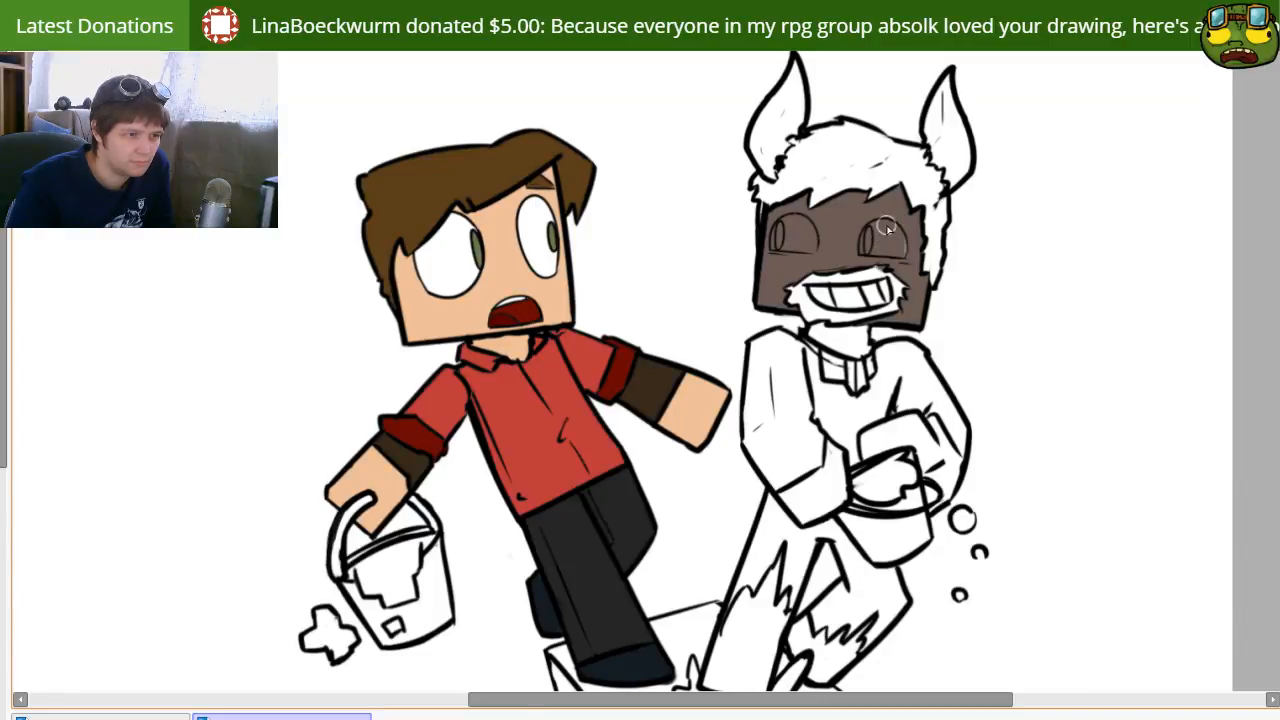
Step: Fill the horned character's beard and moustache with dark reddish brown, leaving the teeth white
drag(768, 257, 1162, 297)
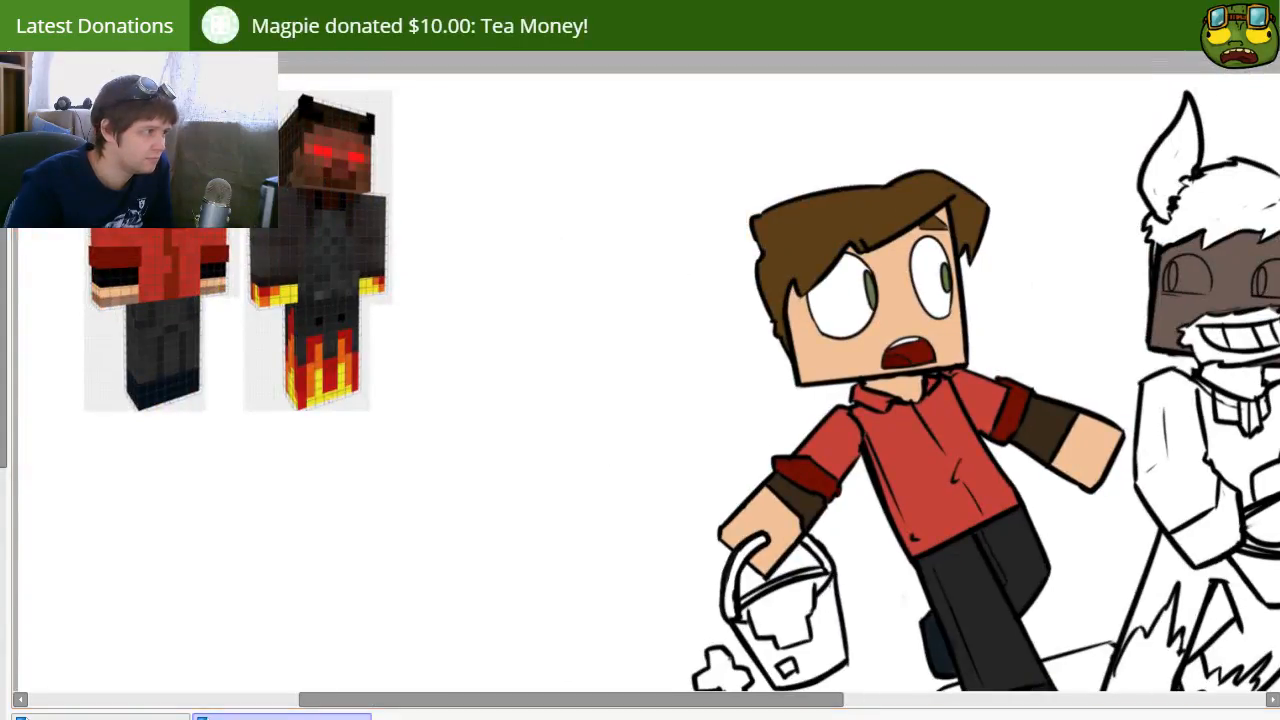
drag(709, 423, 155, 353)
click(645, 288)
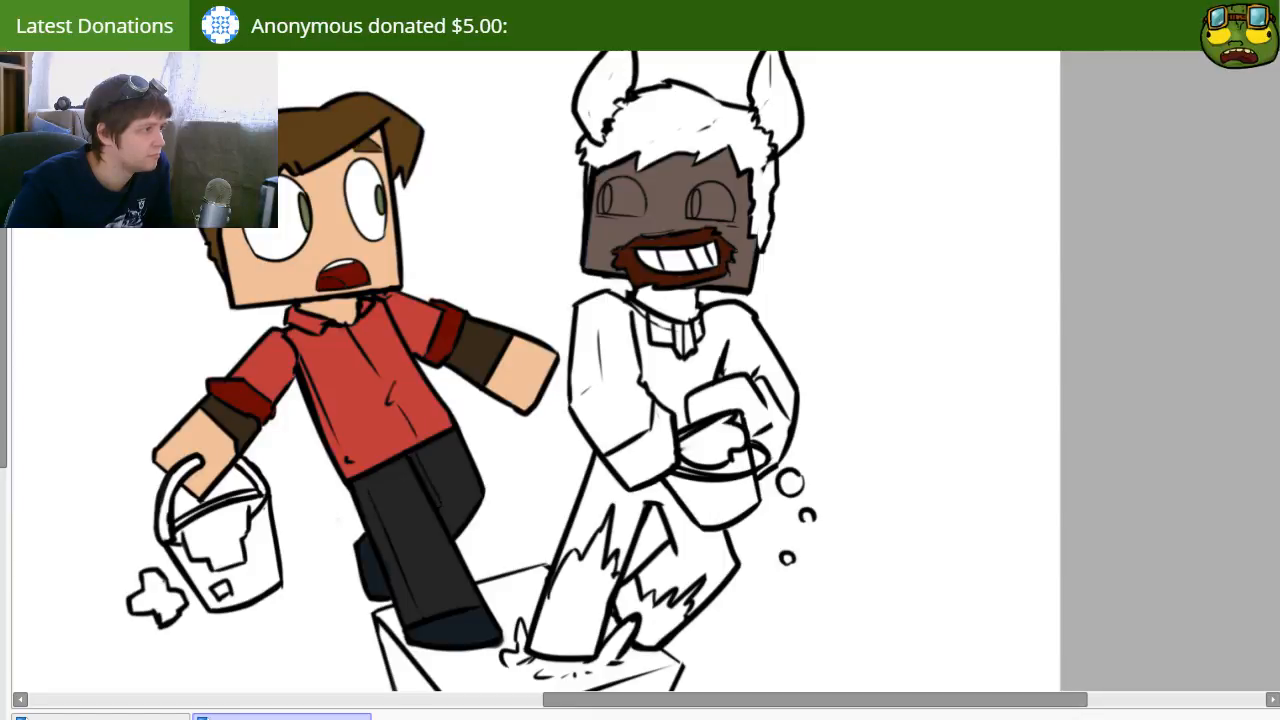
Step: Paint both of the horned character's eyes bright red, adjusting the brush size to stay inside the outlines
ctrl+shift+click(700, 209)
mouse_move(596, 206)
mouse_down()
mouse_move(638, 202)
mouse_move(614, 197)
mouse_up()
key(bracketleft)
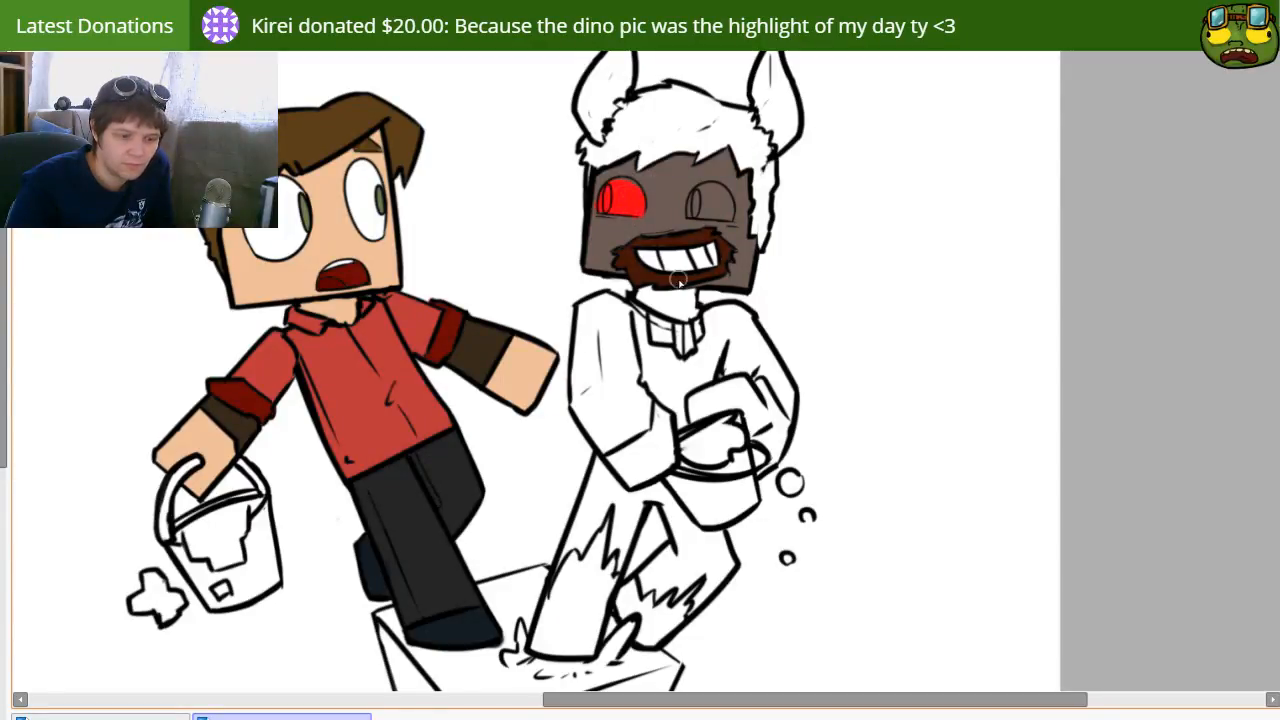
drag(622, 203, 627, 190)
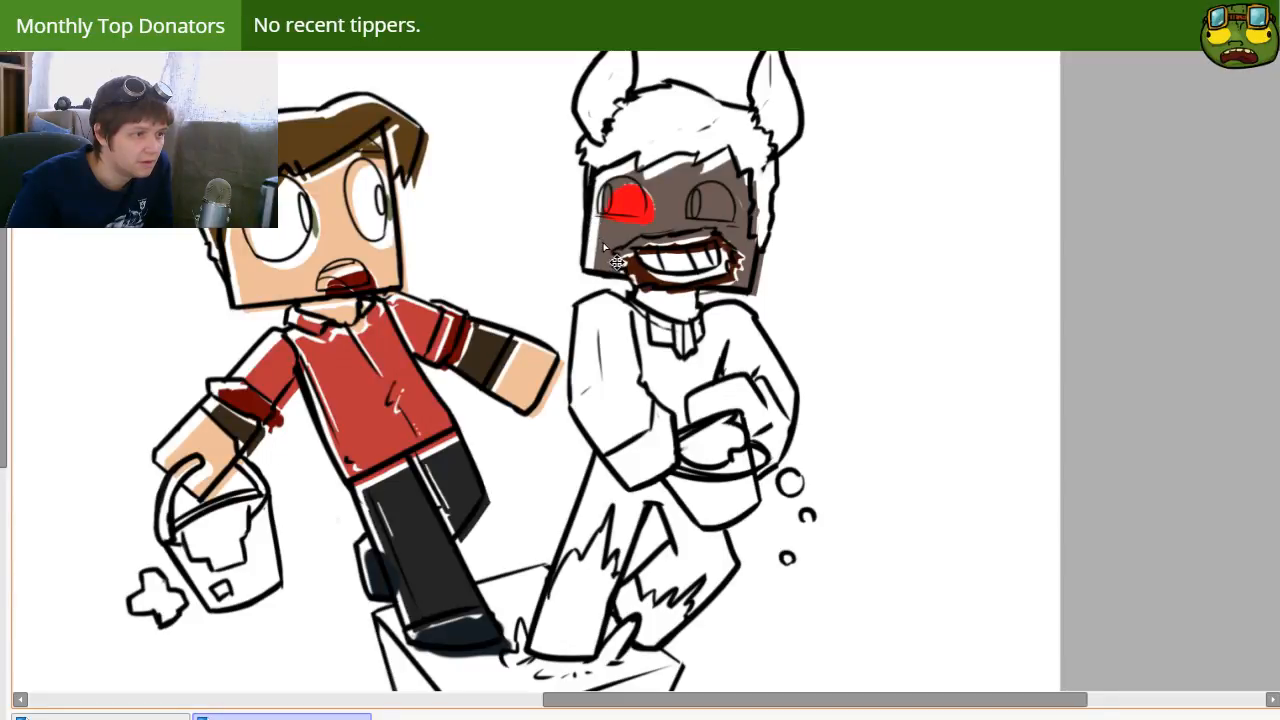
key(bracketleft)
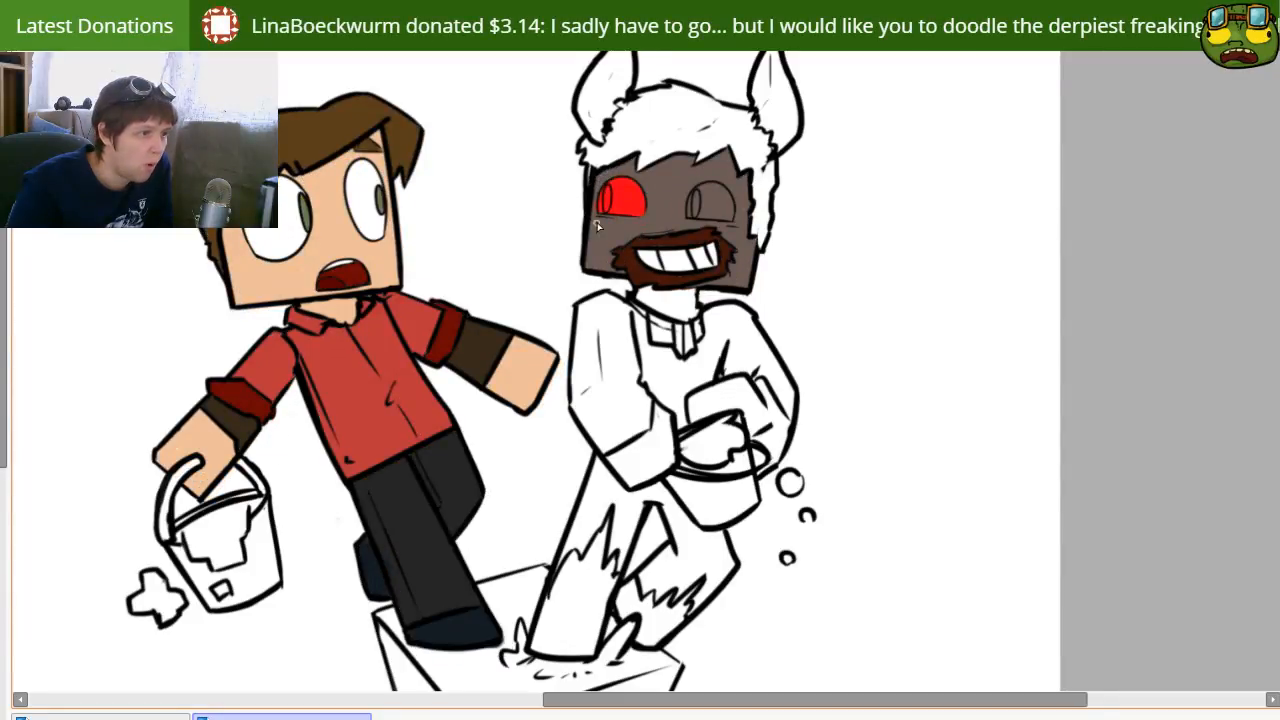
key(bracketright)
drag(695, 210, 694, 213)
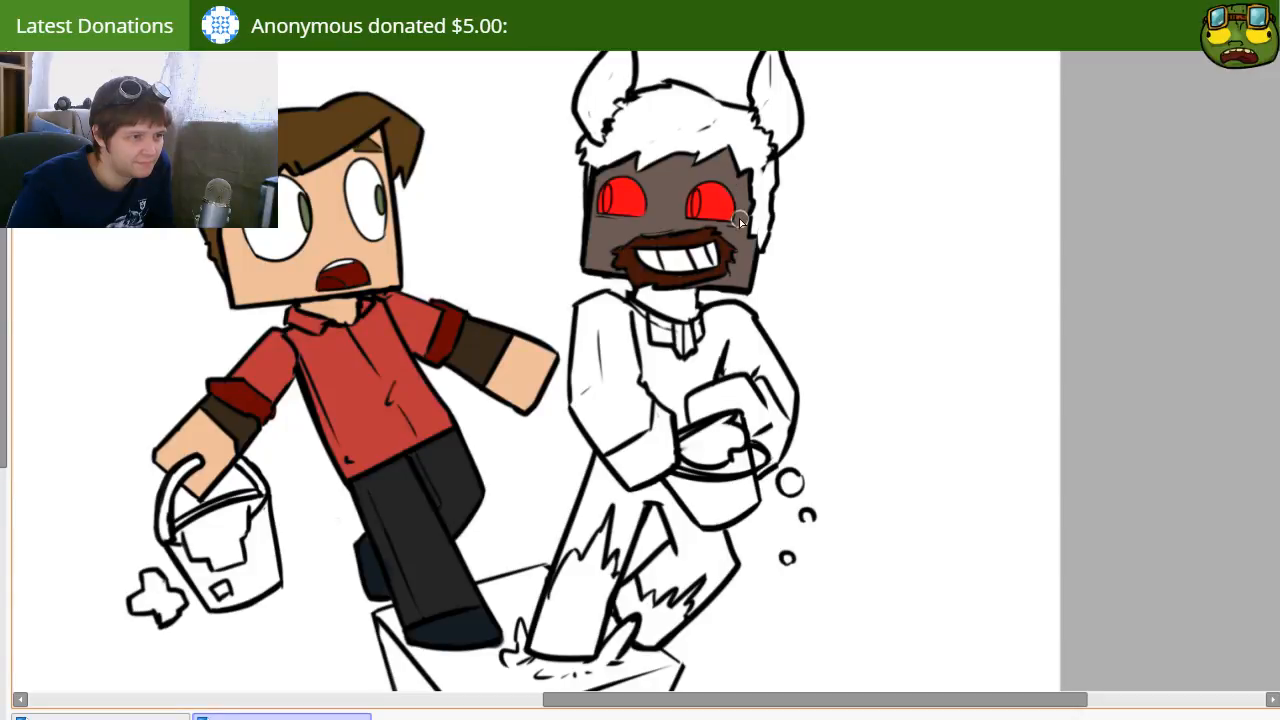
Step: Color the horned character's neck dark brown to match the shaded skin of the reference
mouse_move(649, 288)
mouse_down()
mouse_move(587, 246)
mouse_move(669, 269)
mouse_up()
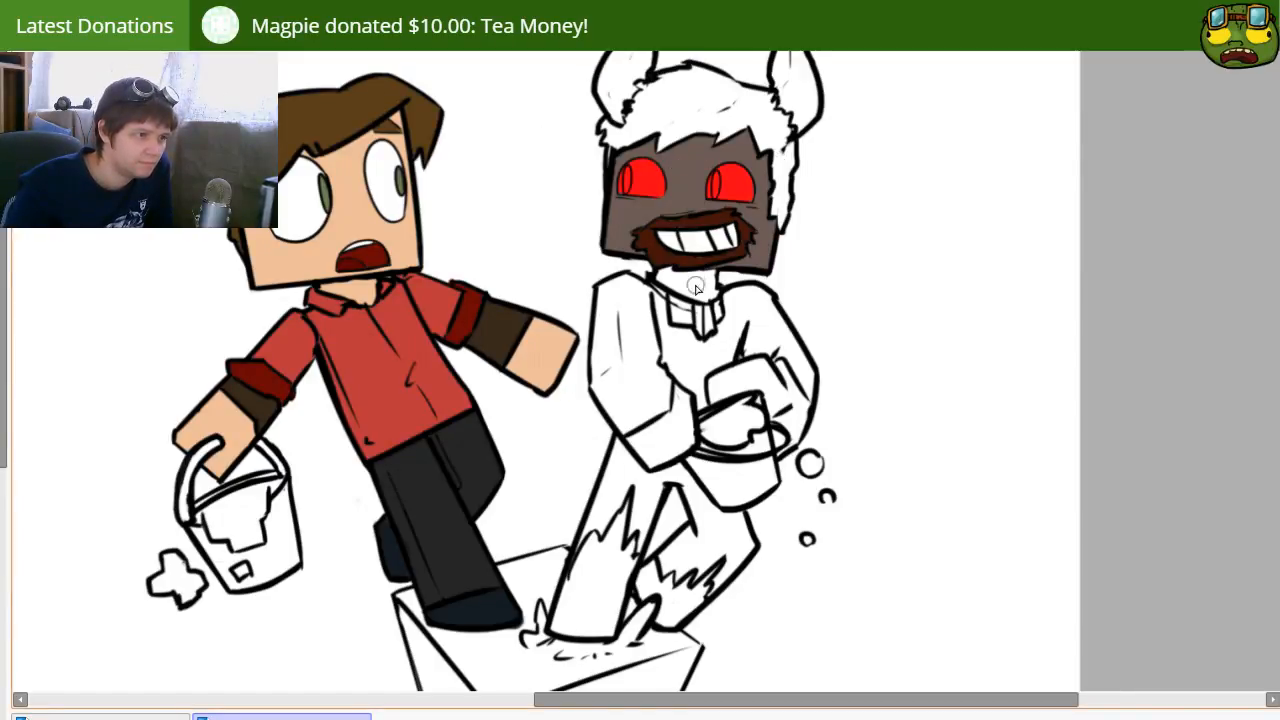
drag(437, 337, 1121, 446)
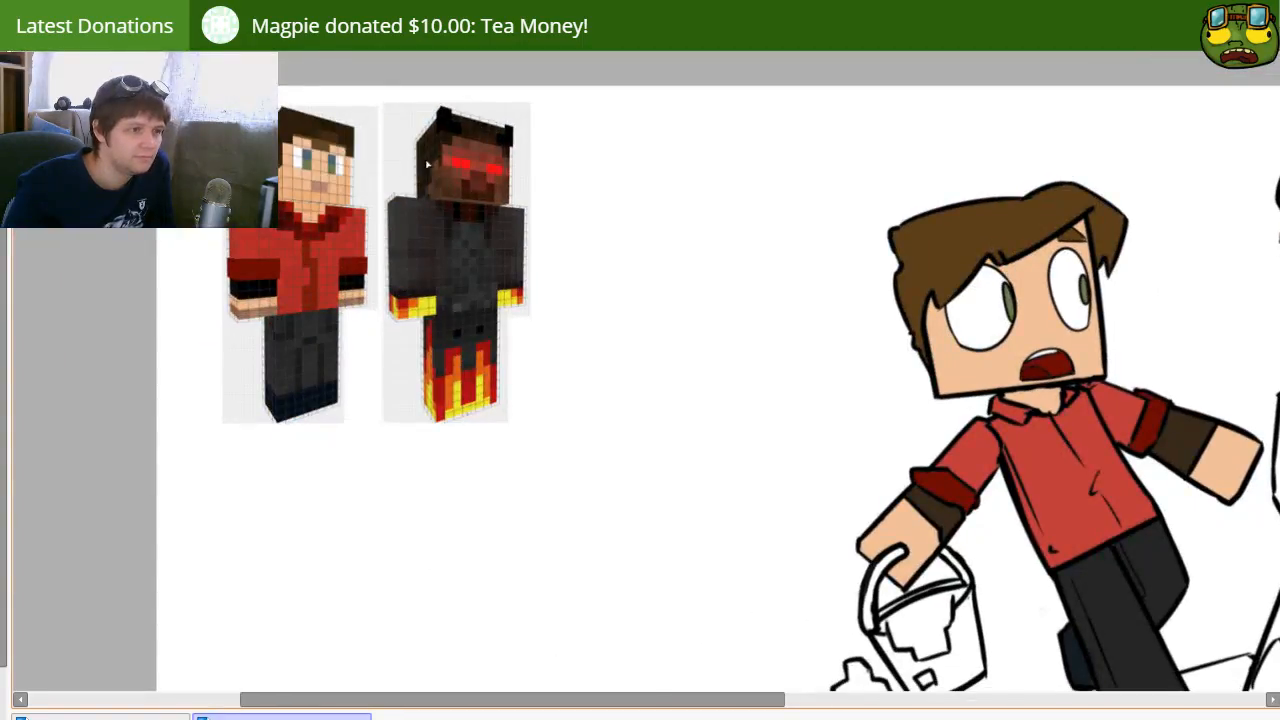
drag(714, 226, 538, 198)
drag(771, 277, 377, 166)
Step: Fill the horned character's shirt and sleeves with dark grey, leaving the collar detail and the near hand white
drag(728, 271, 1243, 327)
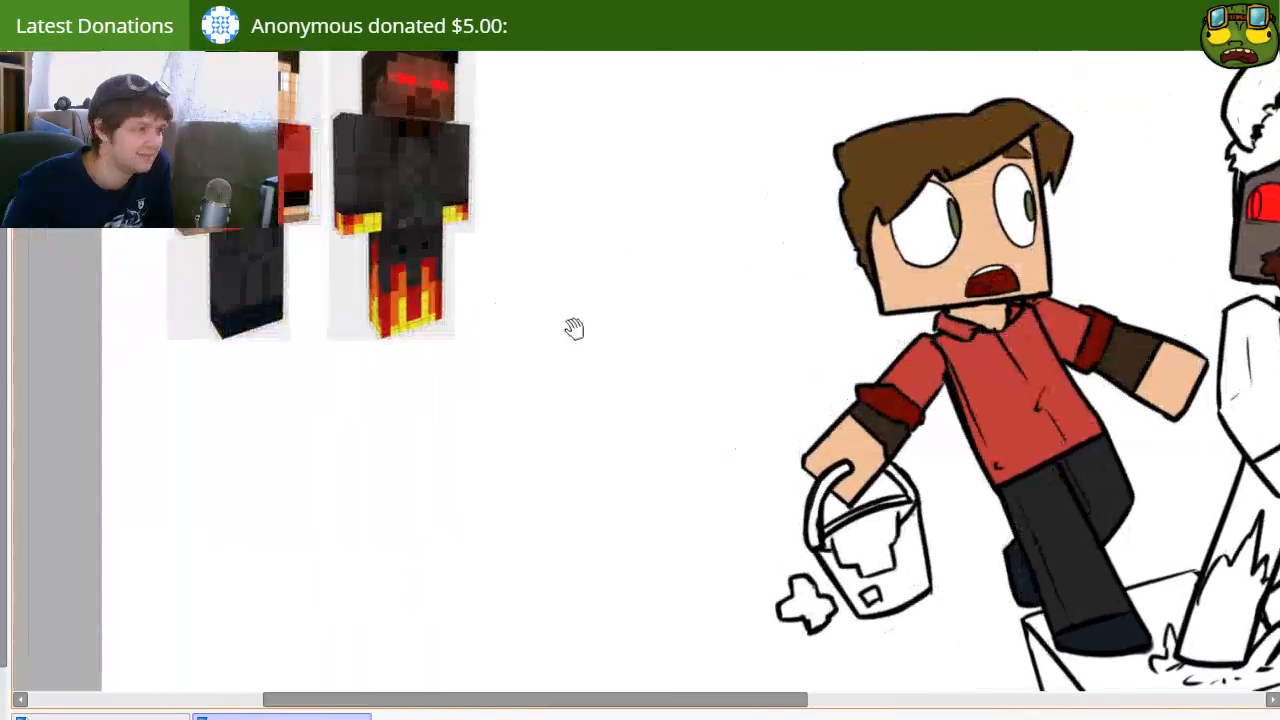
drag(574, 328, 641, 354)
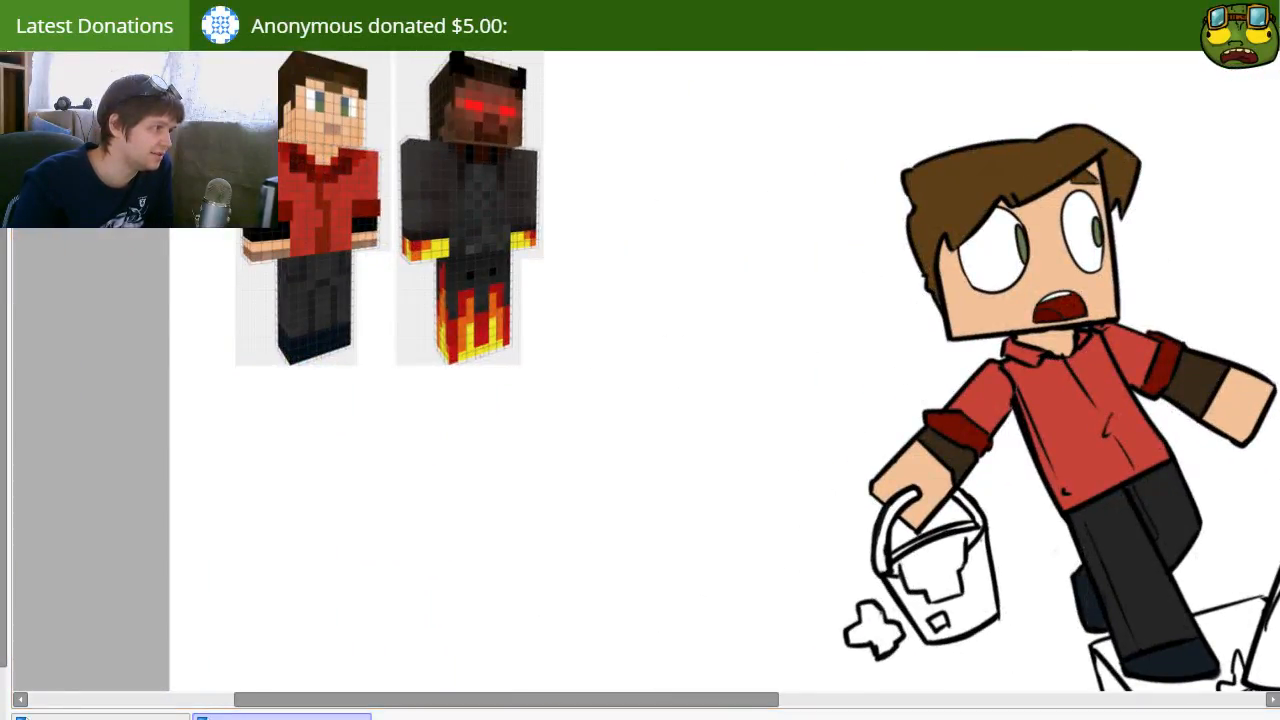
drag(1235, 465, 806, 423)
click(906, 402)
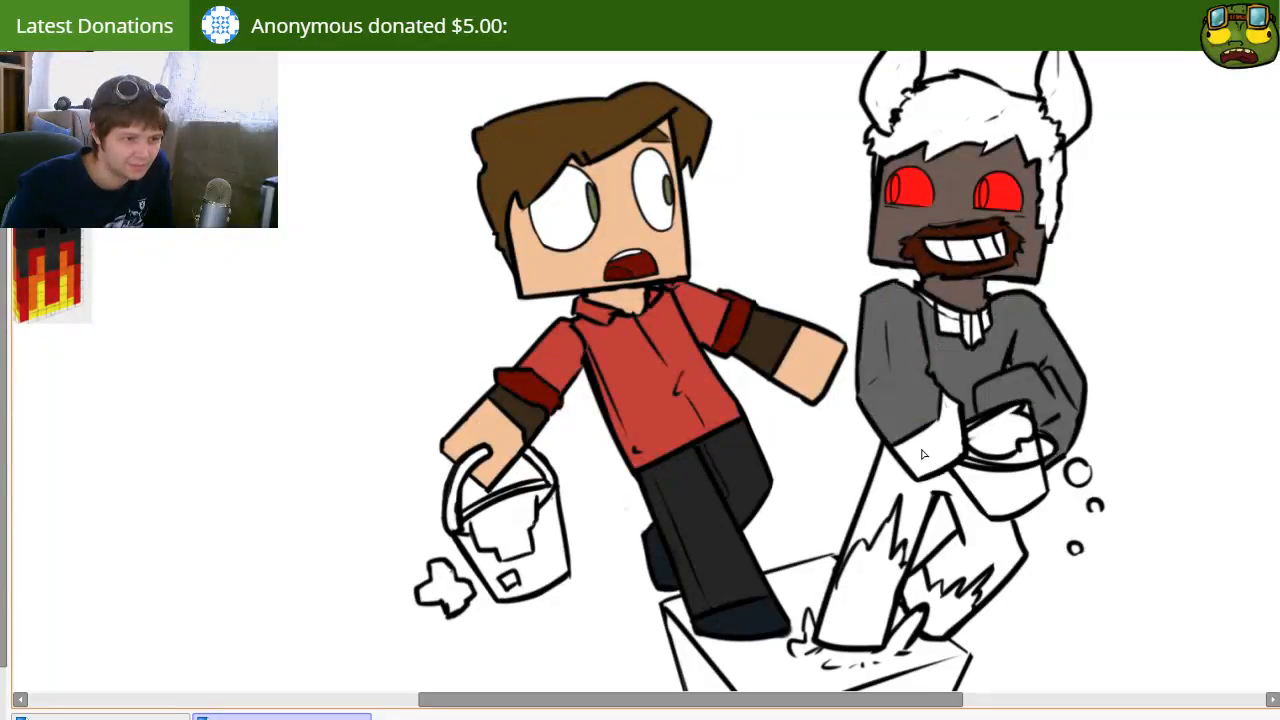
Step: Undo the shirt fill, block off the far hand with dark grey, and refill the shirt and sleeves, leaving both hands white
key(ctrl+z)
drag(1050, 372, 1057, 433)
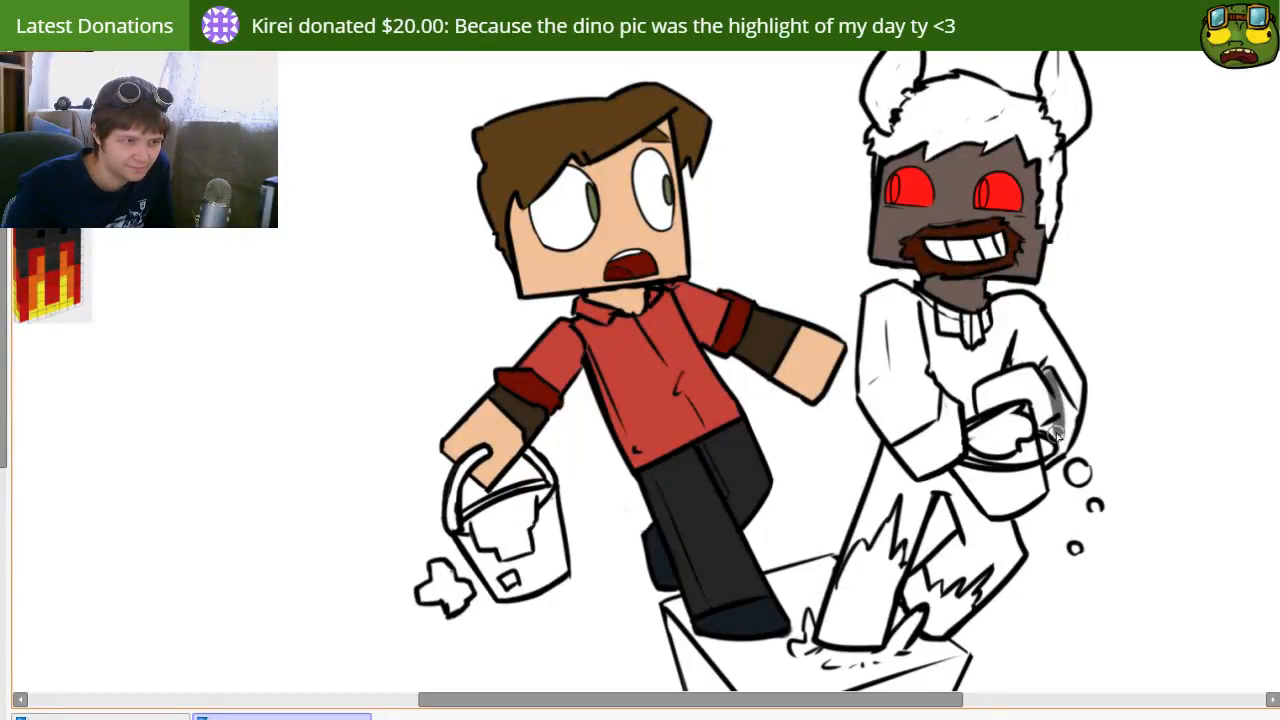
click(1058, 422)
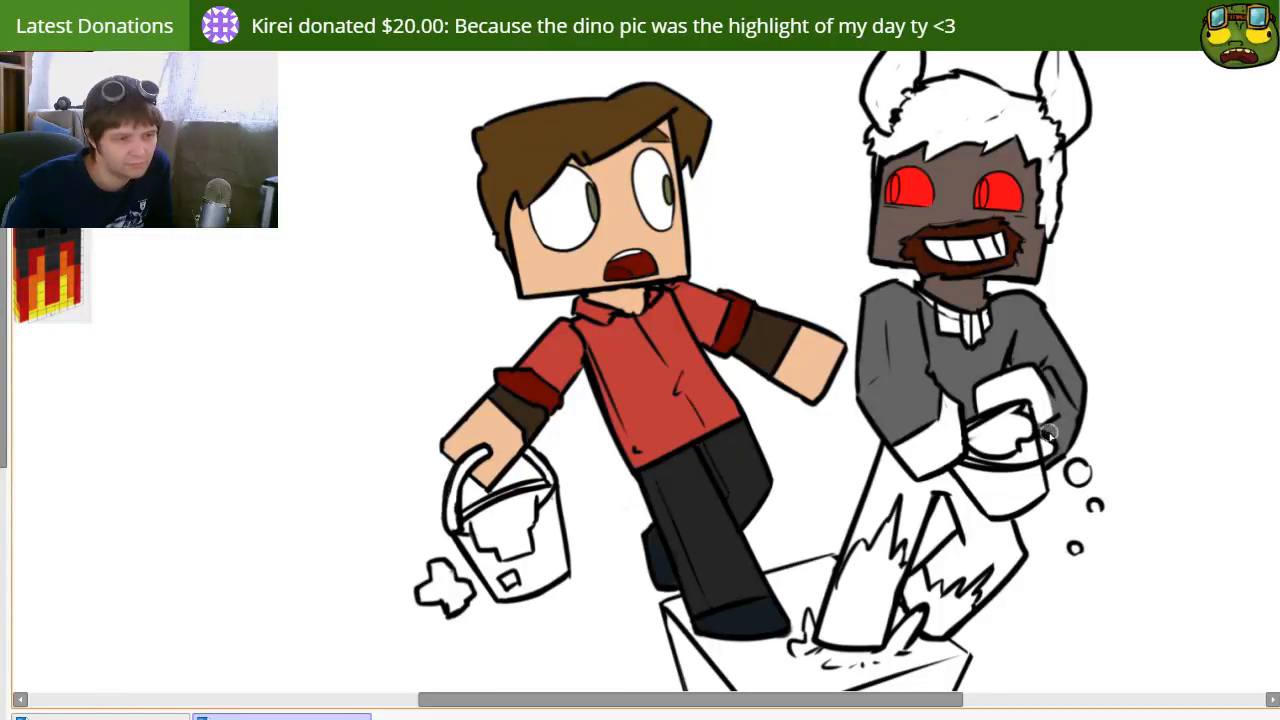
Step: Fill the horned character's trousers with the shirt's dark grey down to the jagged flame edges, leaving the lower legs white
drag(953, 518, 753, 445)
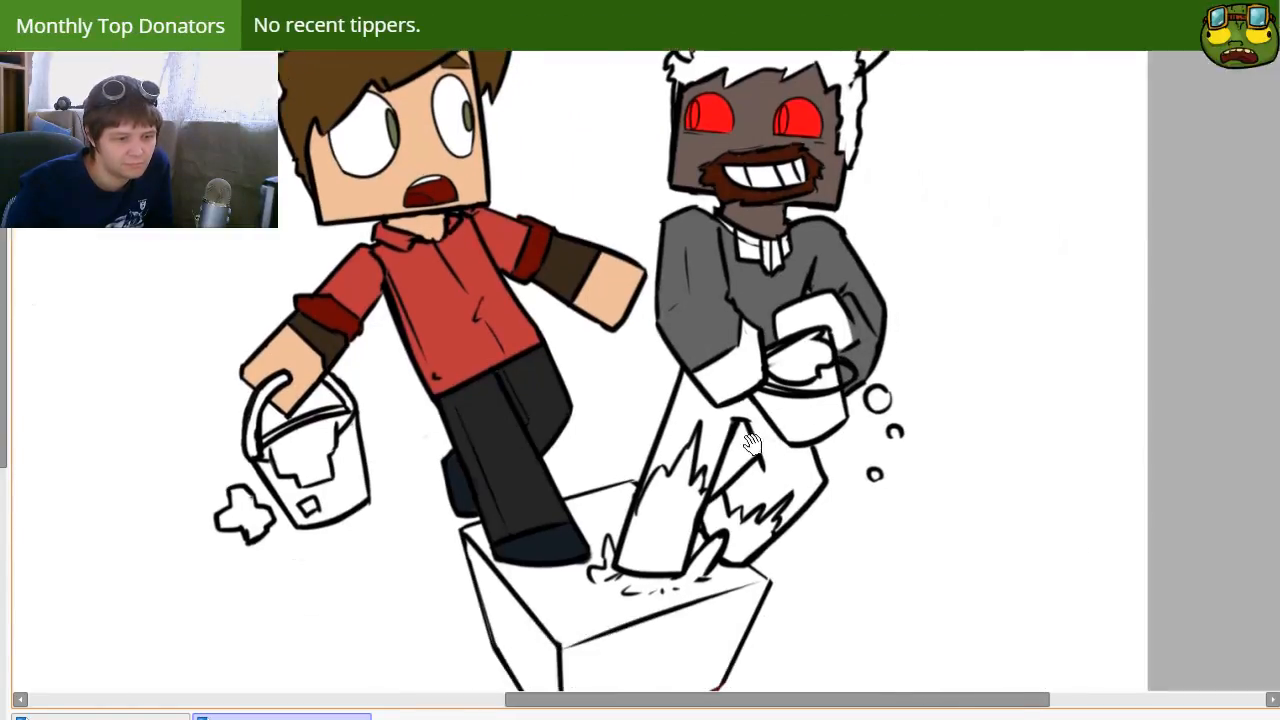
drag(799, 407, 783, 512)
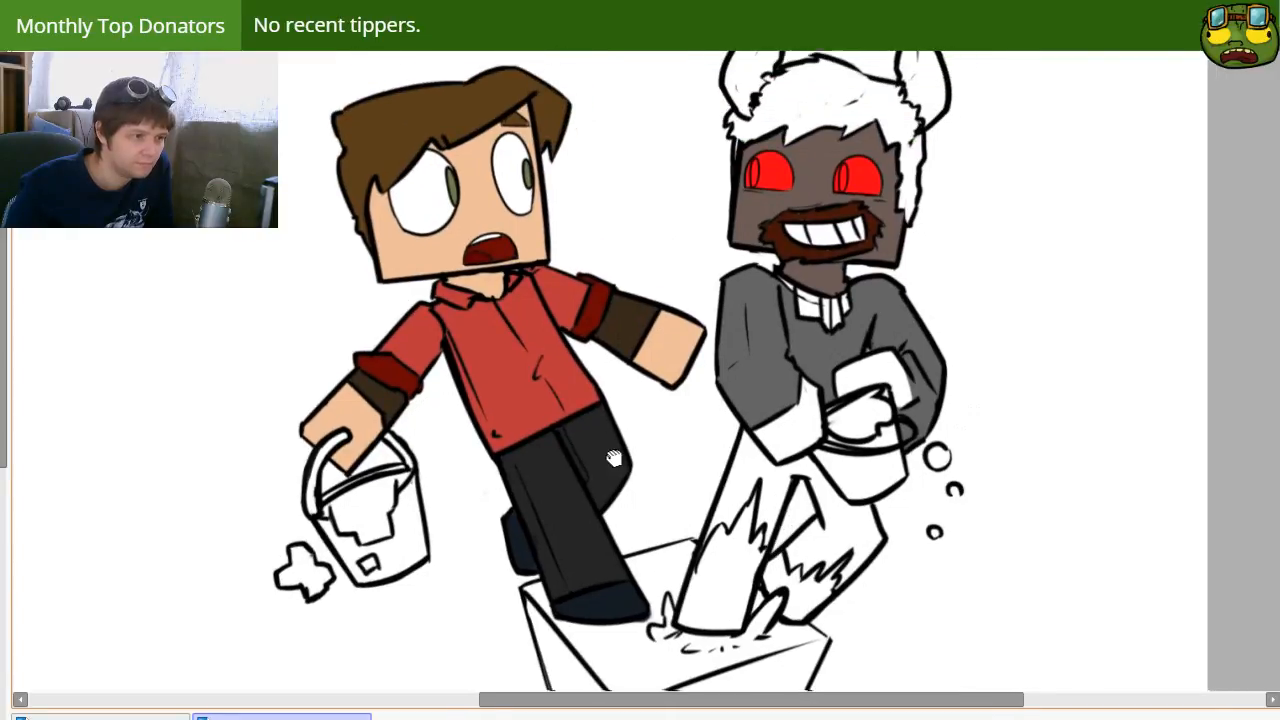
drag(688, 468, 722, 458)
click(778, 486)
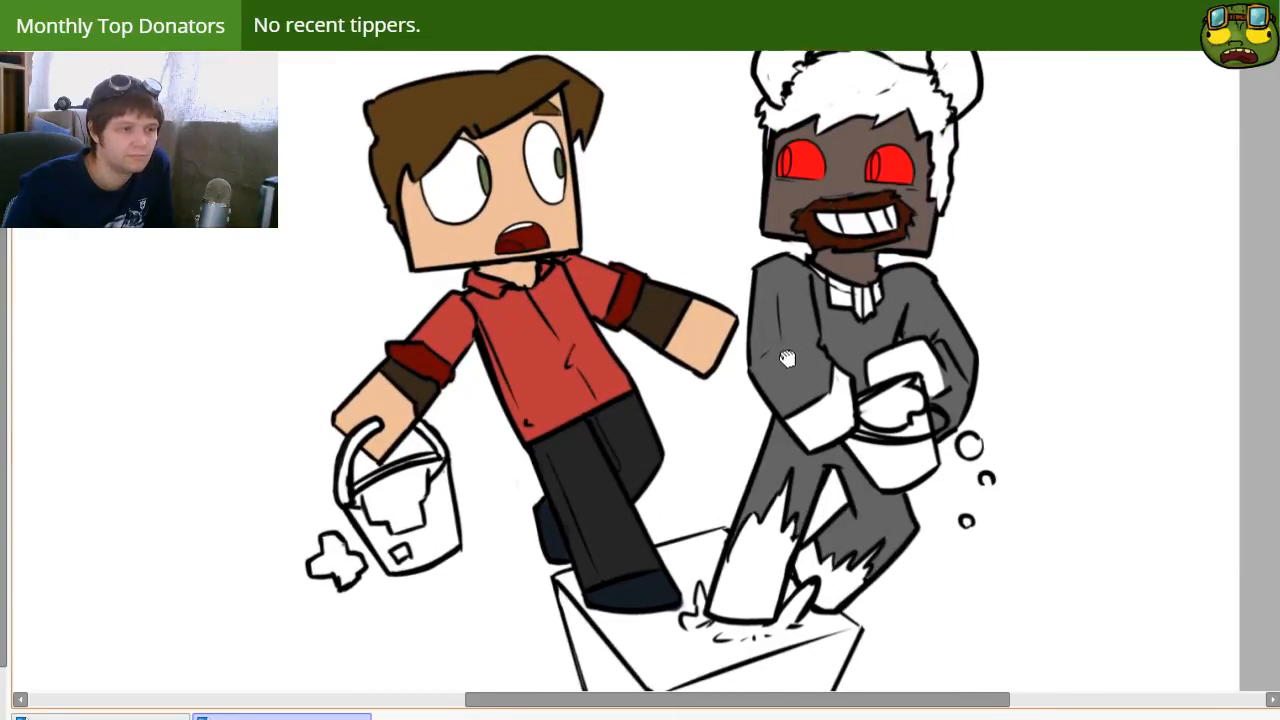
Step: Fill the horned character's hair with the beard's dark reddish brown, painting over the outline gap beside the near horn to keep the horns white
drag(788, 358, 748, 408)
drag(425, 382, 709, 386)
drag(506, 331, 717, 431)
drag(825, 570, 475, 410)
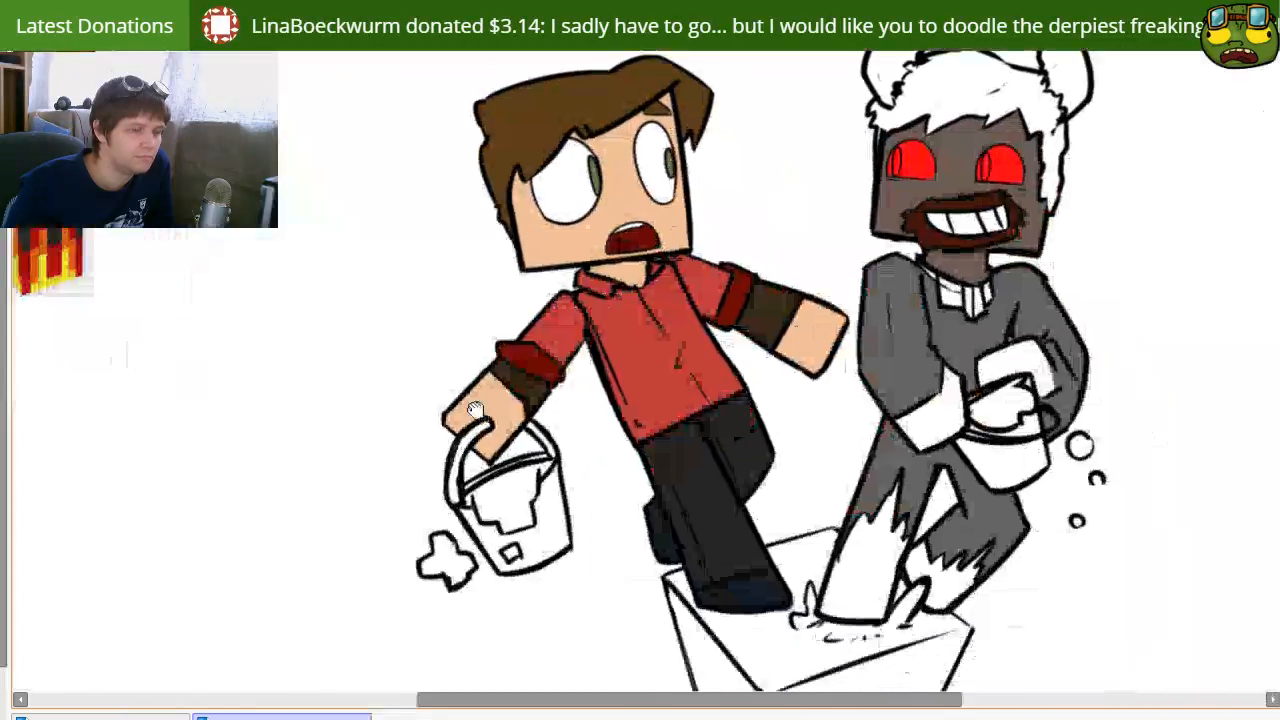
drag(664, 453, 594, 523)
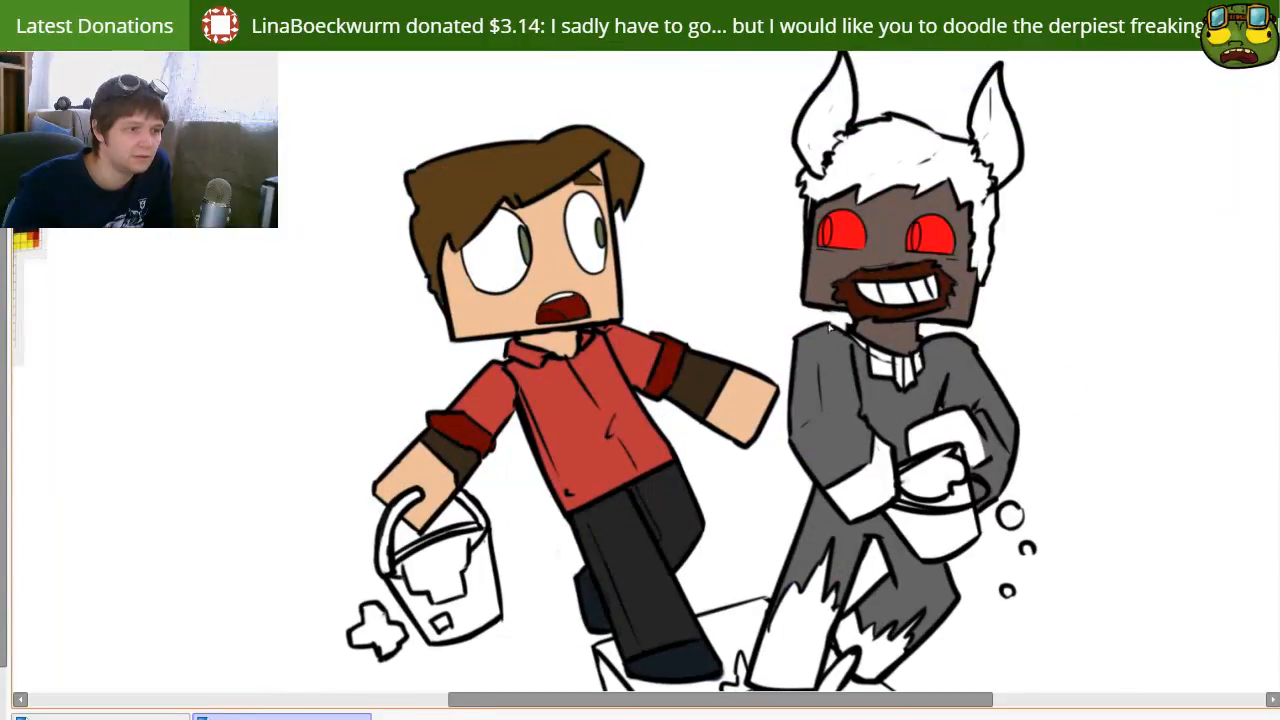
click(885, 184)
key(ctrl+z)
key(n)
mouse_move(836, 162)
mouse_down()
mouse_move(827, 172)
mouse_move(847, 138)
mouse_up()
key(g)
click(850, 182)
key(ctrl+z)
key(n)
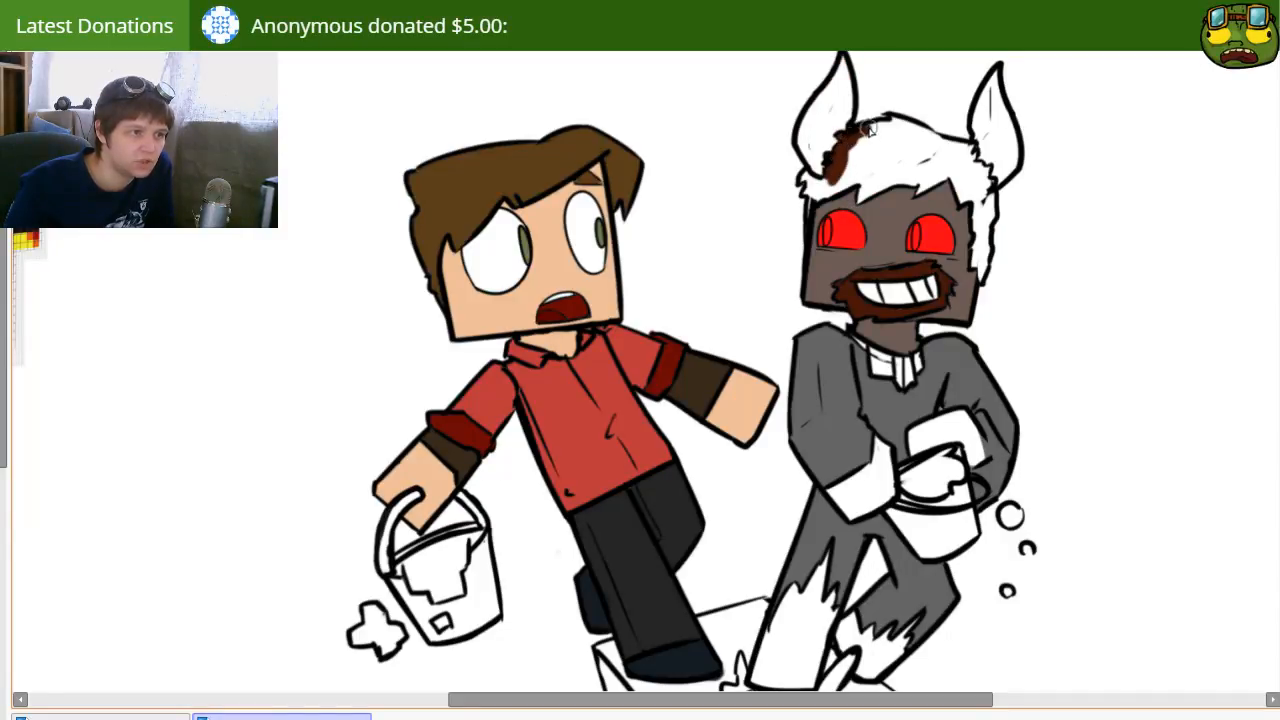
key(g)
click(870, 168)
key(n)
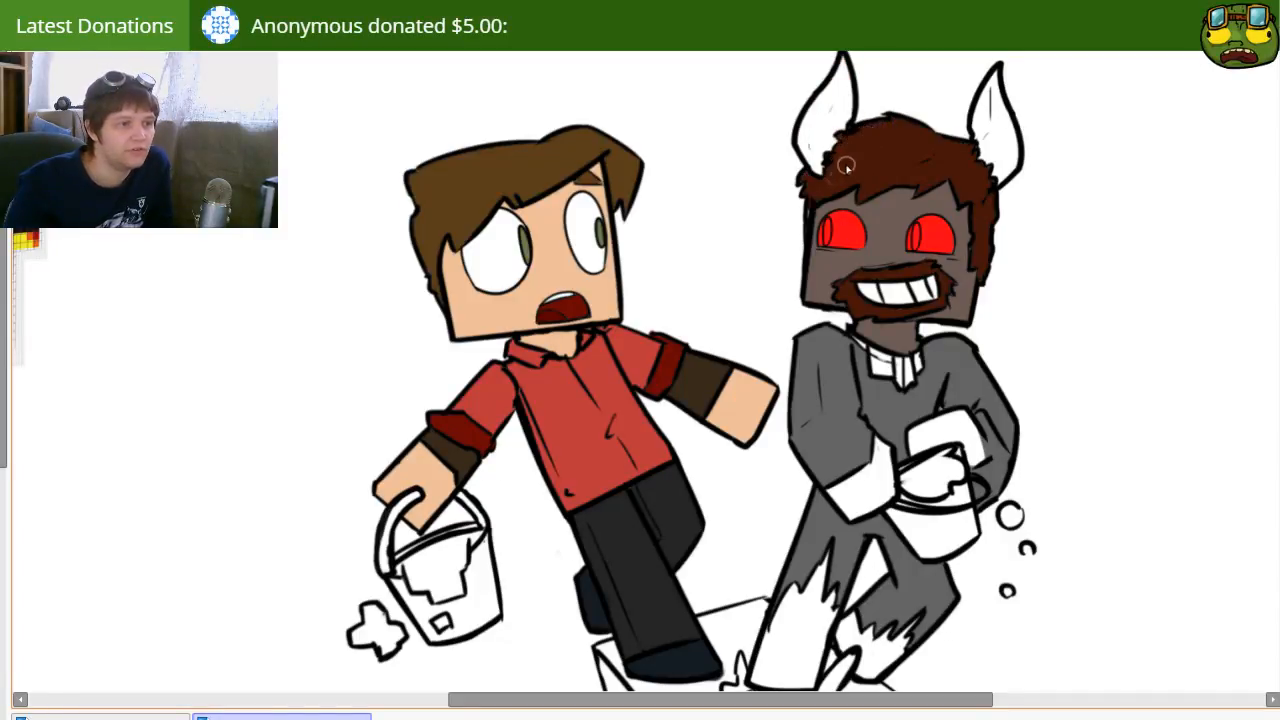
Step: Fill both of the horned character's horns with dark brown
drag(570, 247, 749, 270)
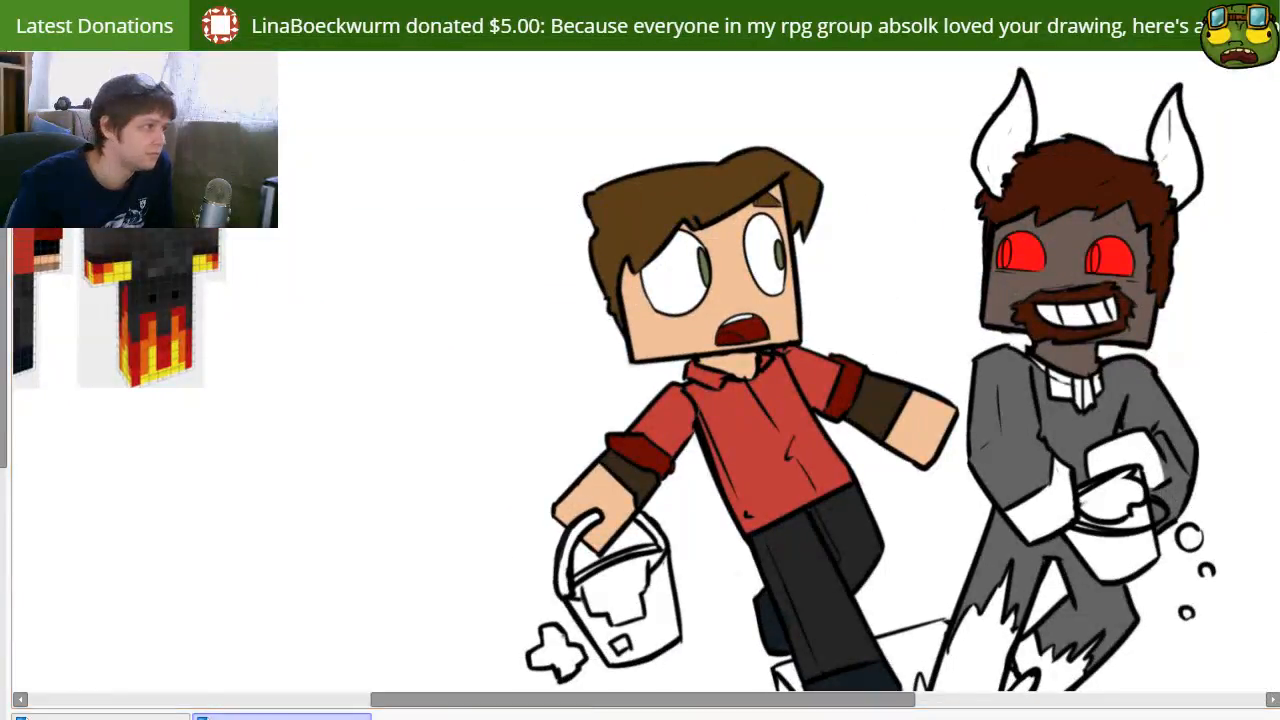
drag(917, 338, 800, 358)
click(896, 174)
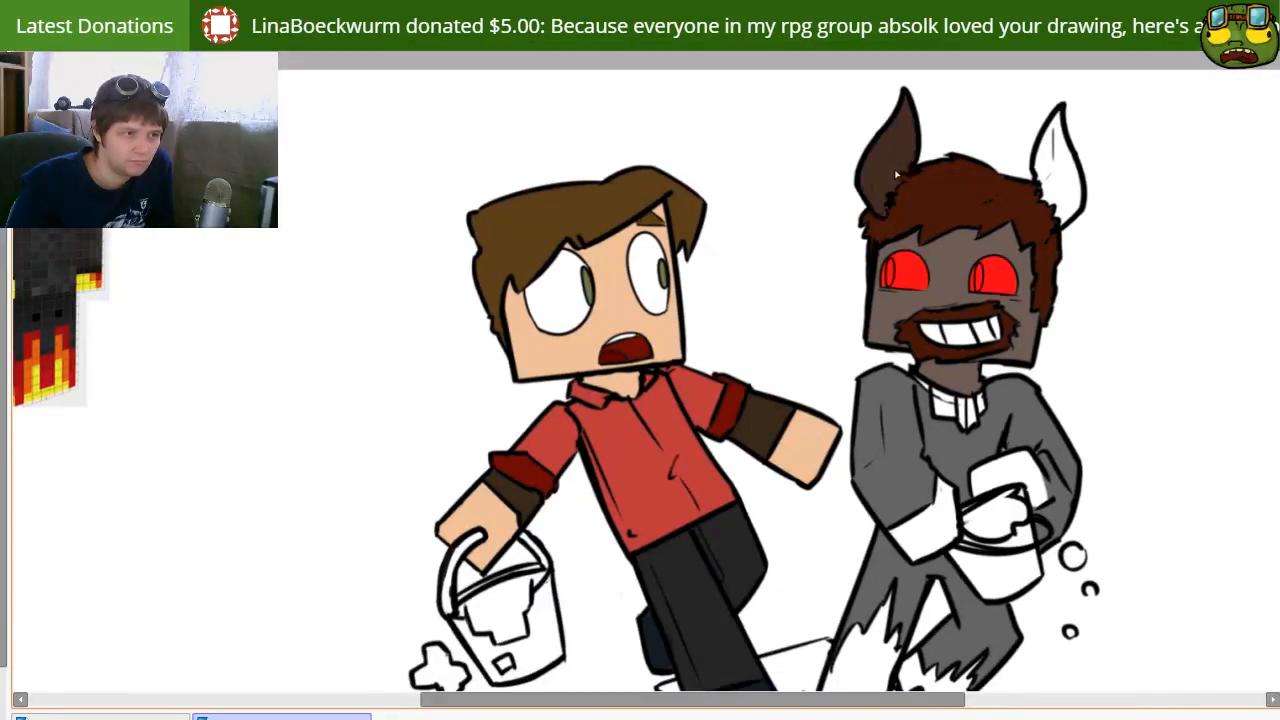
click(1066, 188)
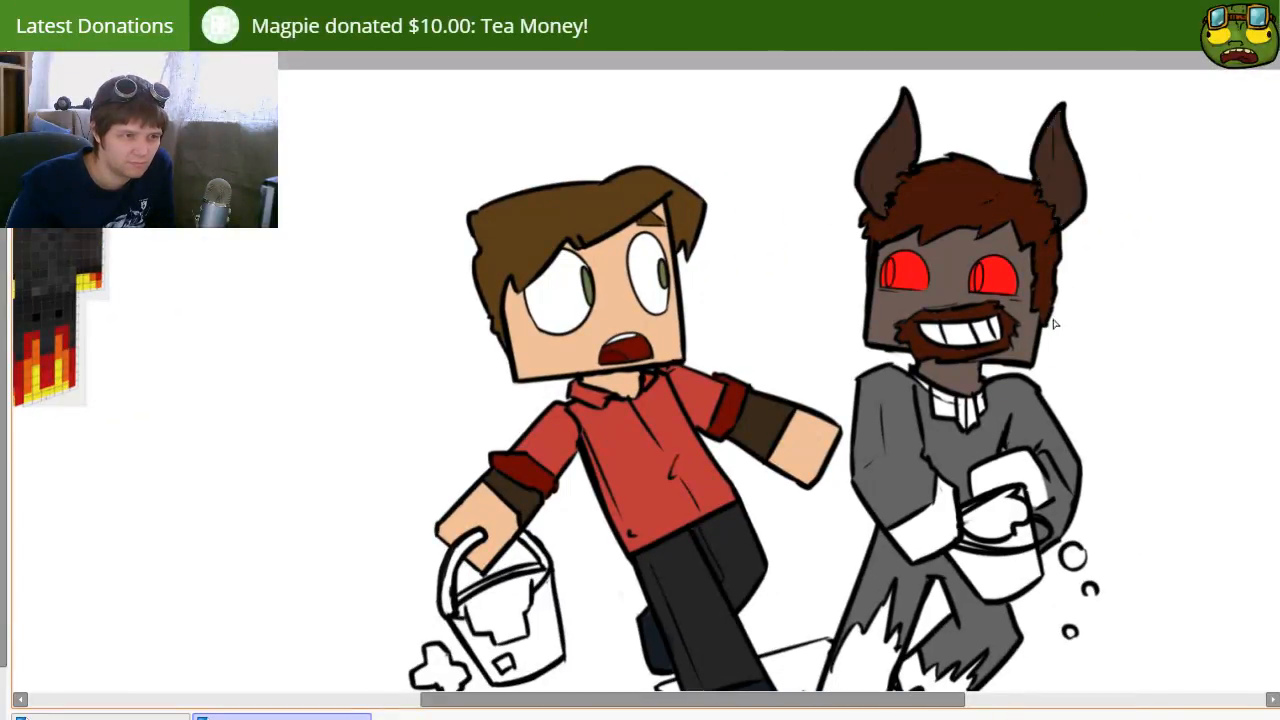
Step: Fill the flame-edged lower parts of both of the horned character's legs with orange, based on the reference skin
drag(777, 456, 726, 414)
drag(675, 388, 991, 383)
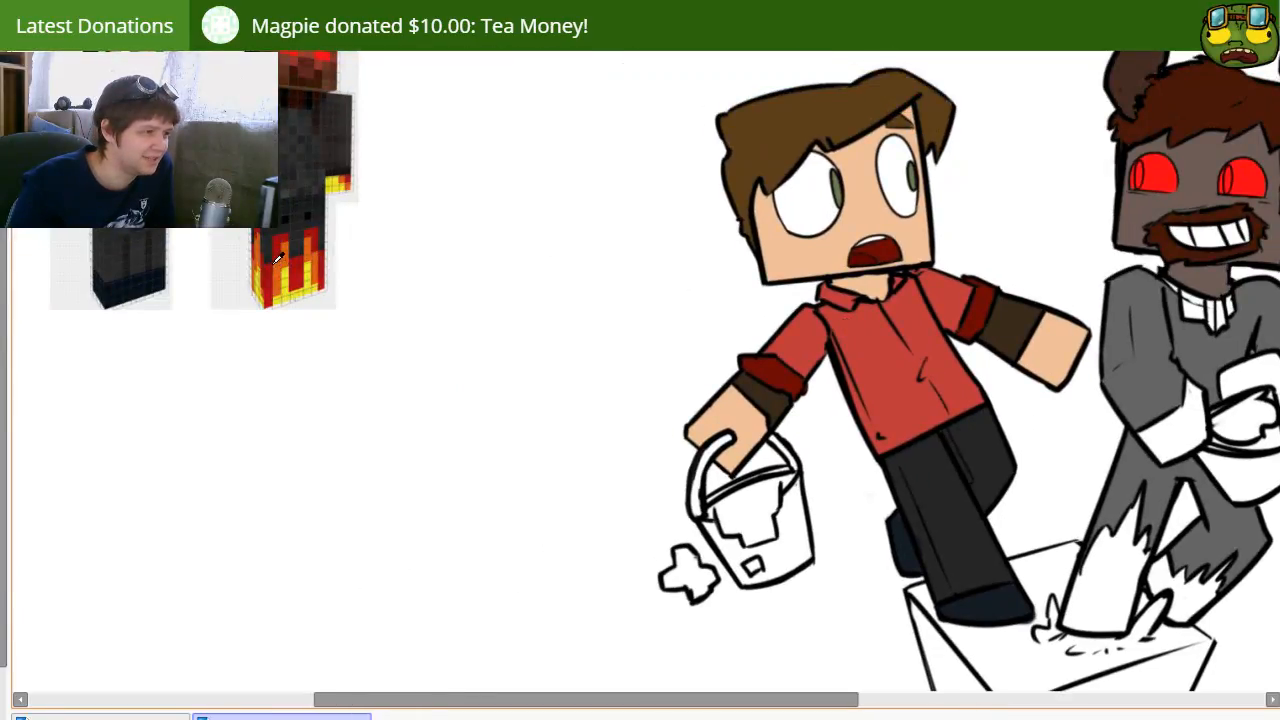
drag(987, 322, 634, 200)
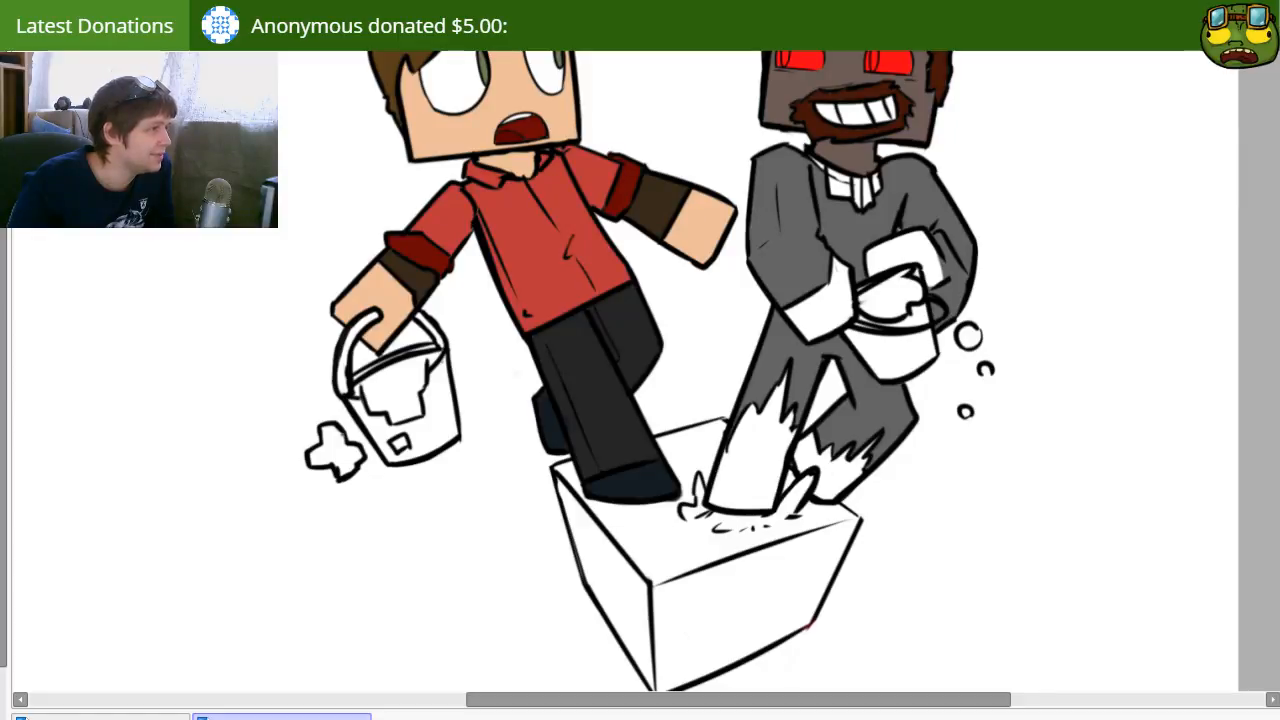
click(759, 481)
click(832, 488)
Step: Paint the splash around the horned character's front foot on top of the box in the same orange
click(790, 508)
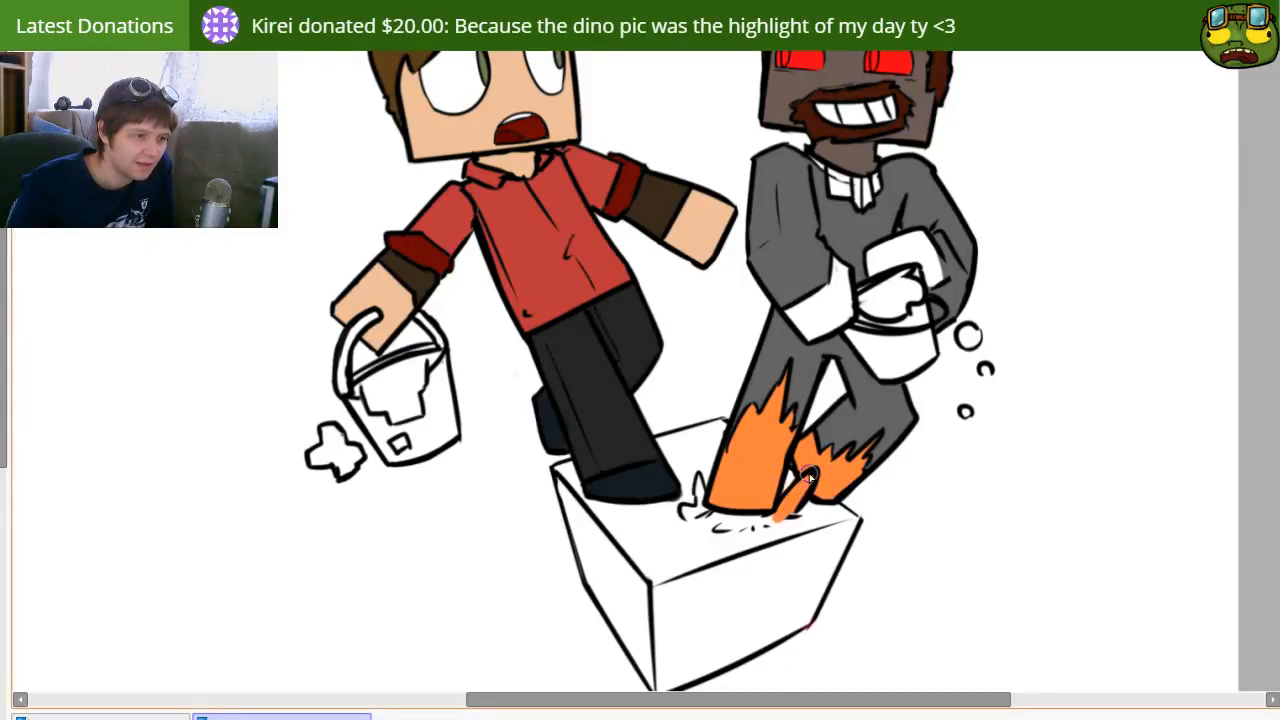
click(752, 516)
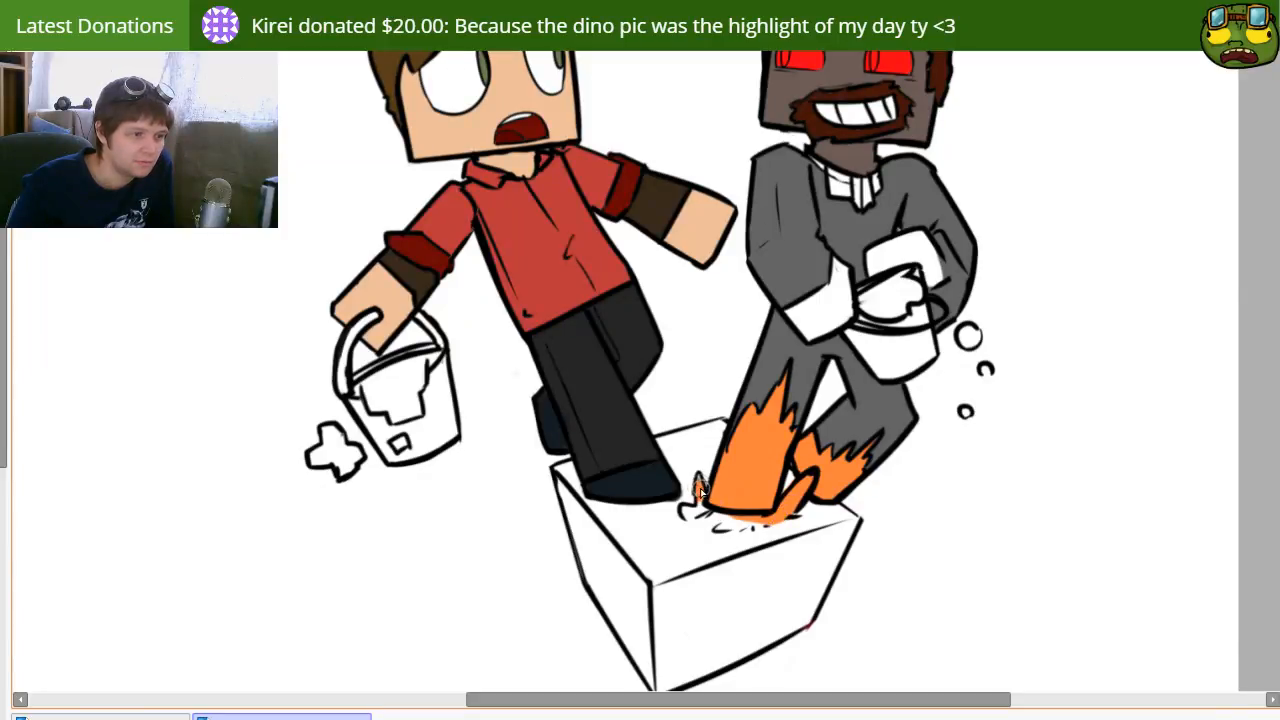
click(700, 505)
mouse_move(702, 518)
mouse_down()
mouse_move(766, 526)
mouse_move(725, 528)
mouse_move(747, 519)
mouse_up()
Step: Fill both of the horned character's hands with the orange used for the legs
drag(765, 261, 745, 406)
click(812, 442)
click(882, 404)
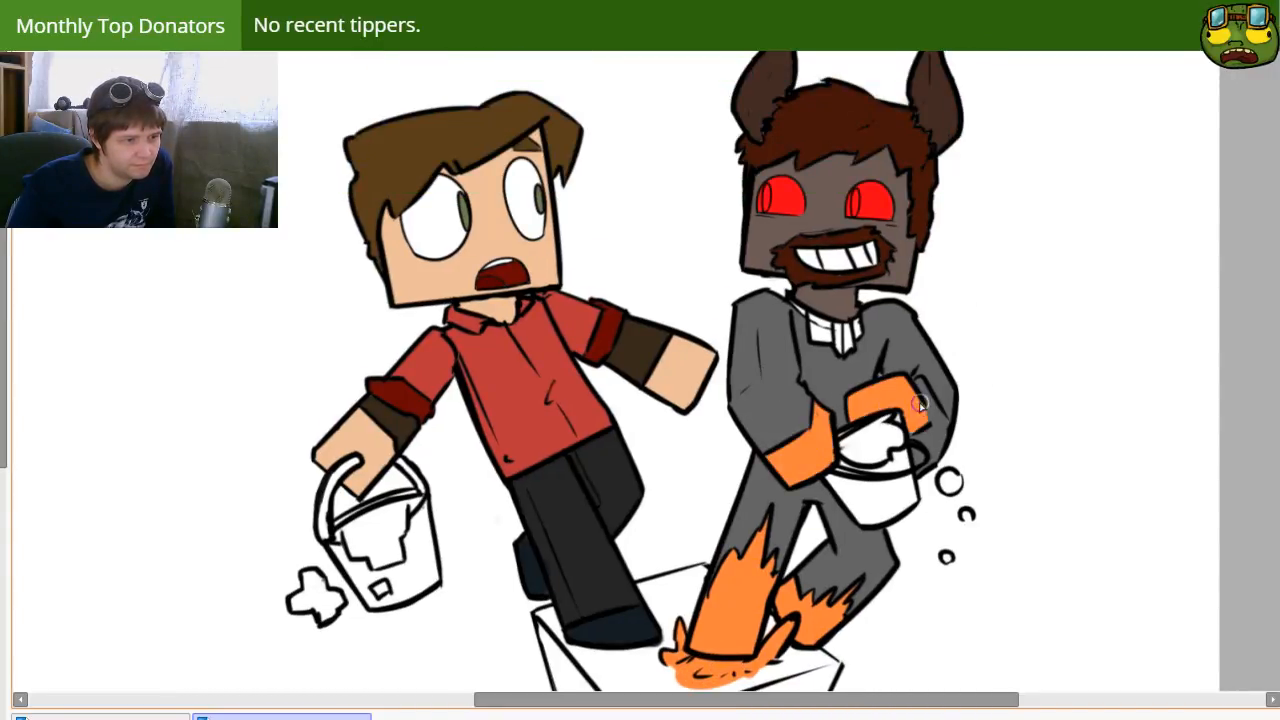
Step: Color the horned character's bucket light grey, and its water and the falling droplets teal blue
drag(613, 507, 447, 512)
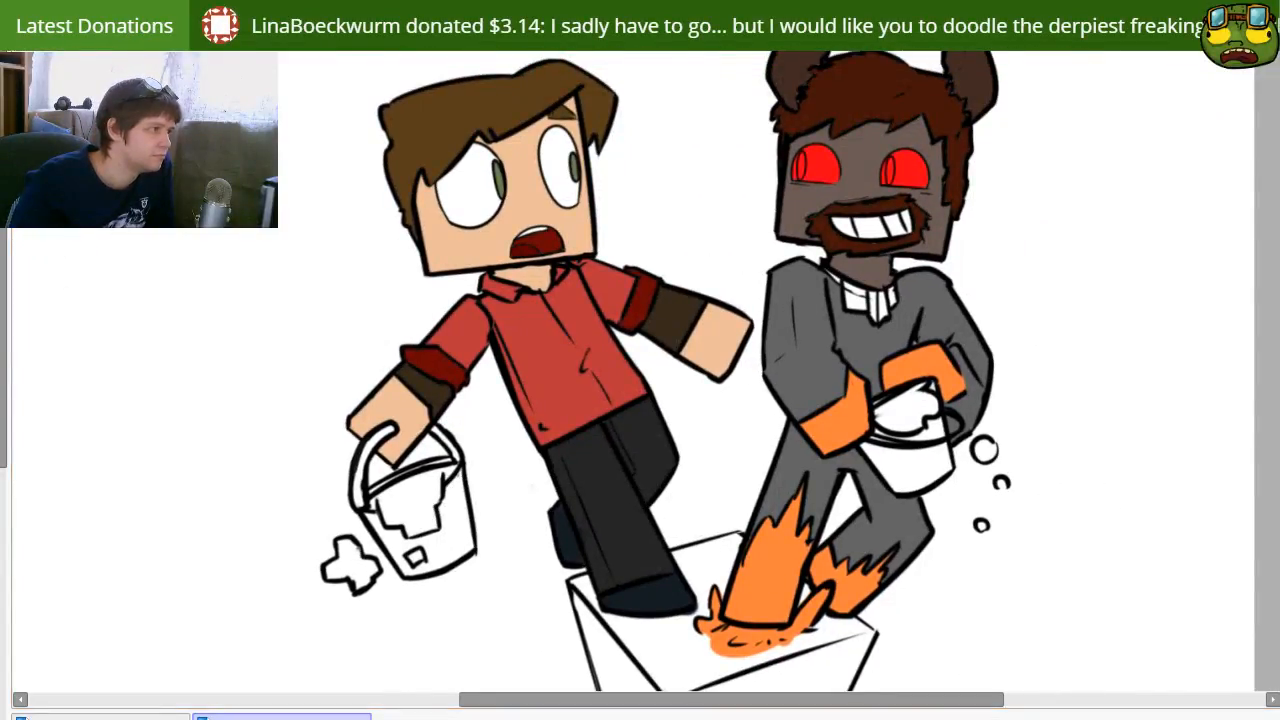
click(899, 476)
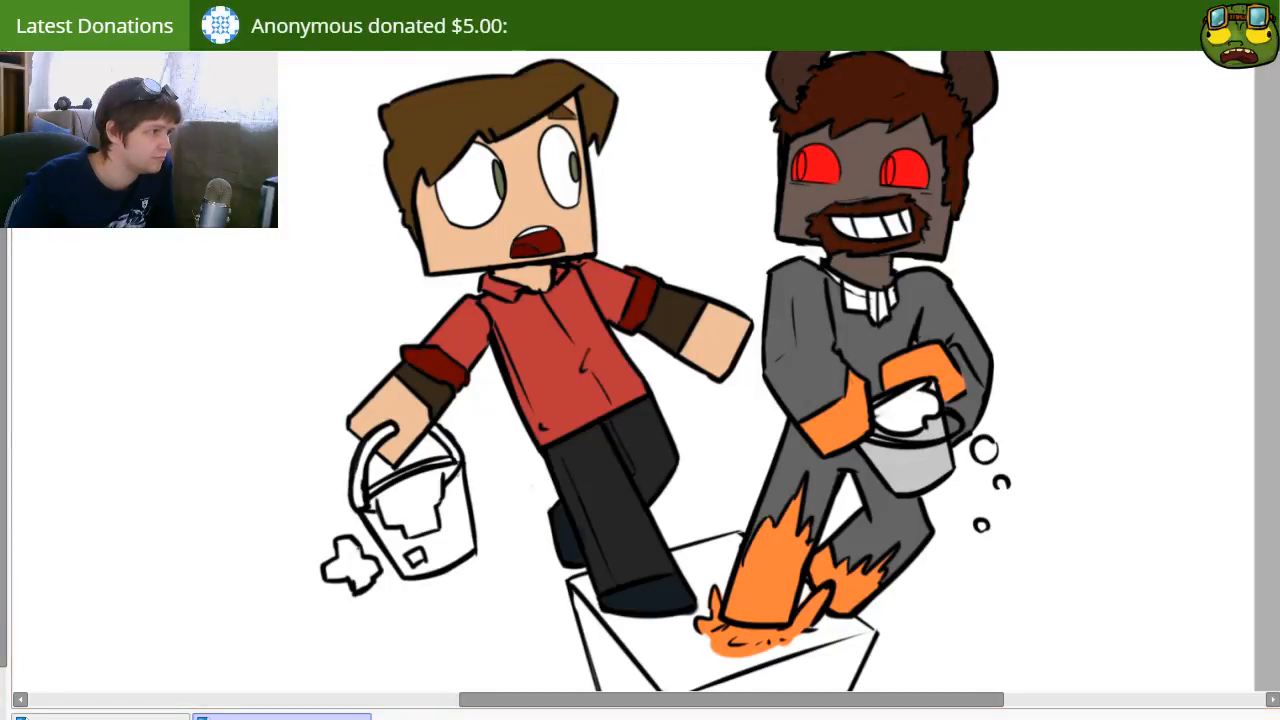
click(883, 420)
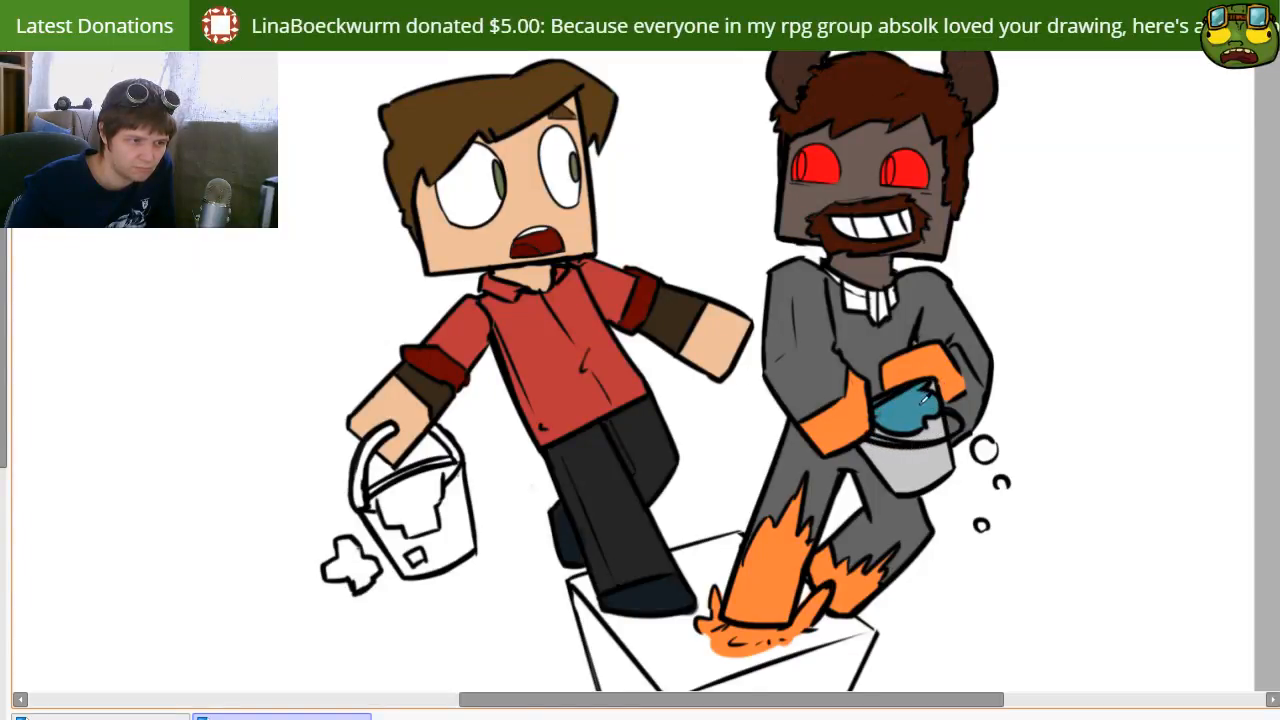
click(983, 452)
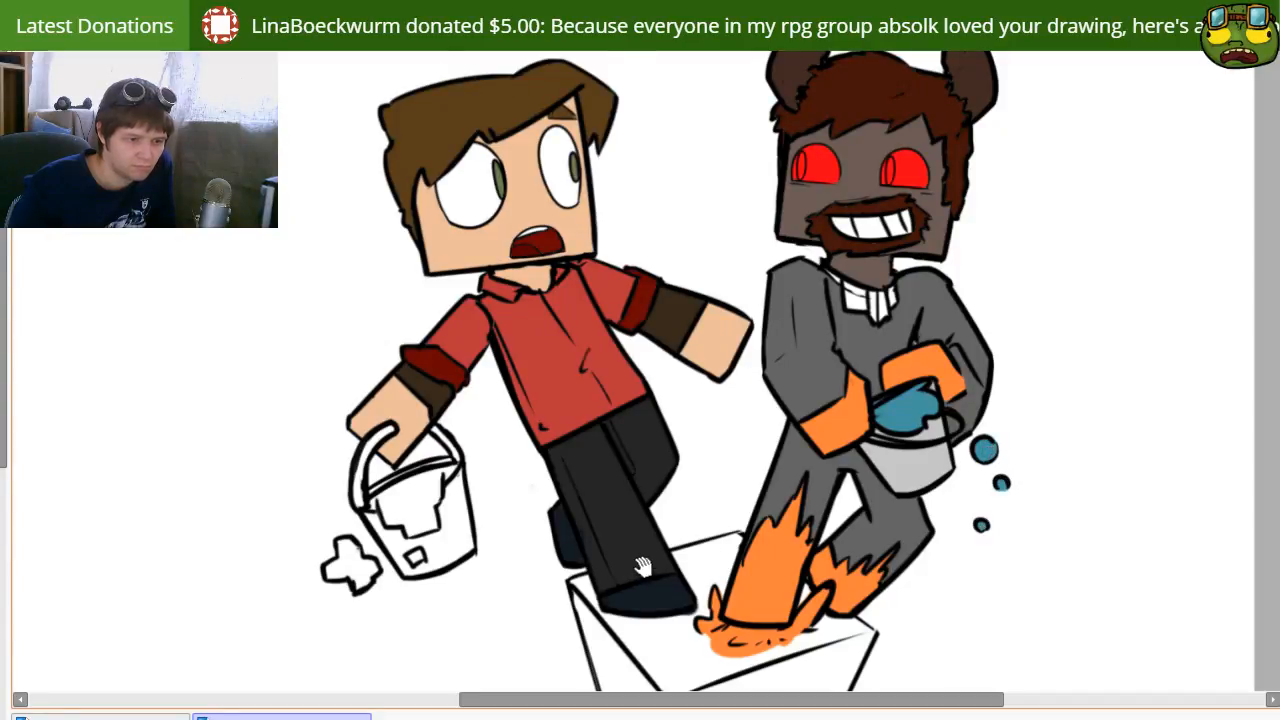
Step: Color the red-shirted character's bucket and handle light grey, and the lava, the spot on the bucket and the splash beside it bright orange
drag(773, 545, 626, 417)
mouse_move(618, 303)
mouse_down()
mouse_move(677, 506)
mouse_move(676, 476)
mouse_up()
drag(490, 364, 586, 290)
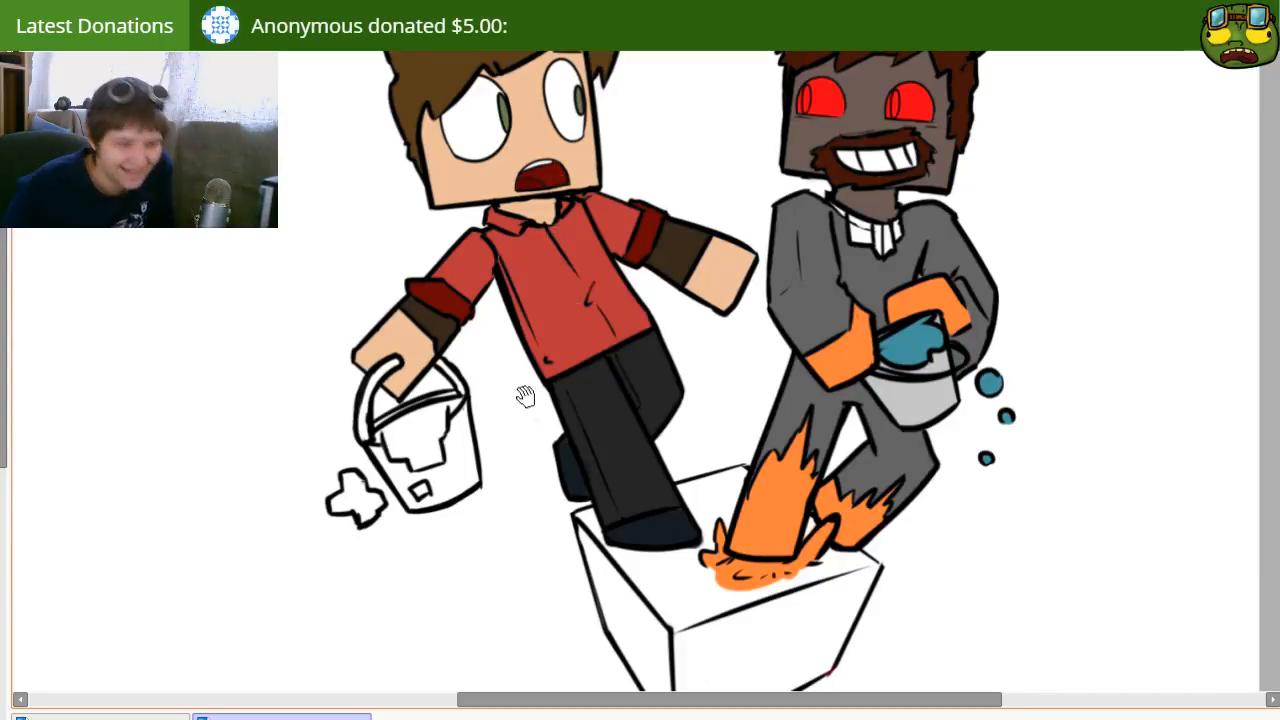
drag(758, 433, 700, 415)
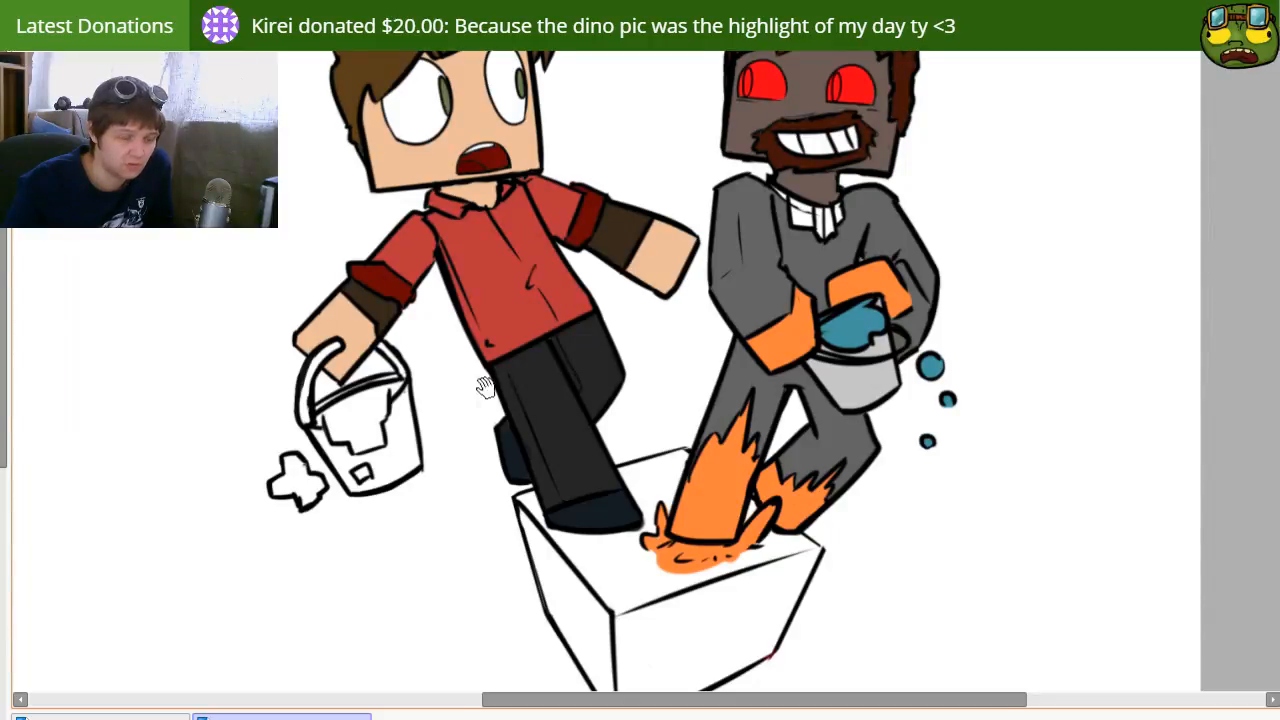
drag(486, 388, 607, 393)
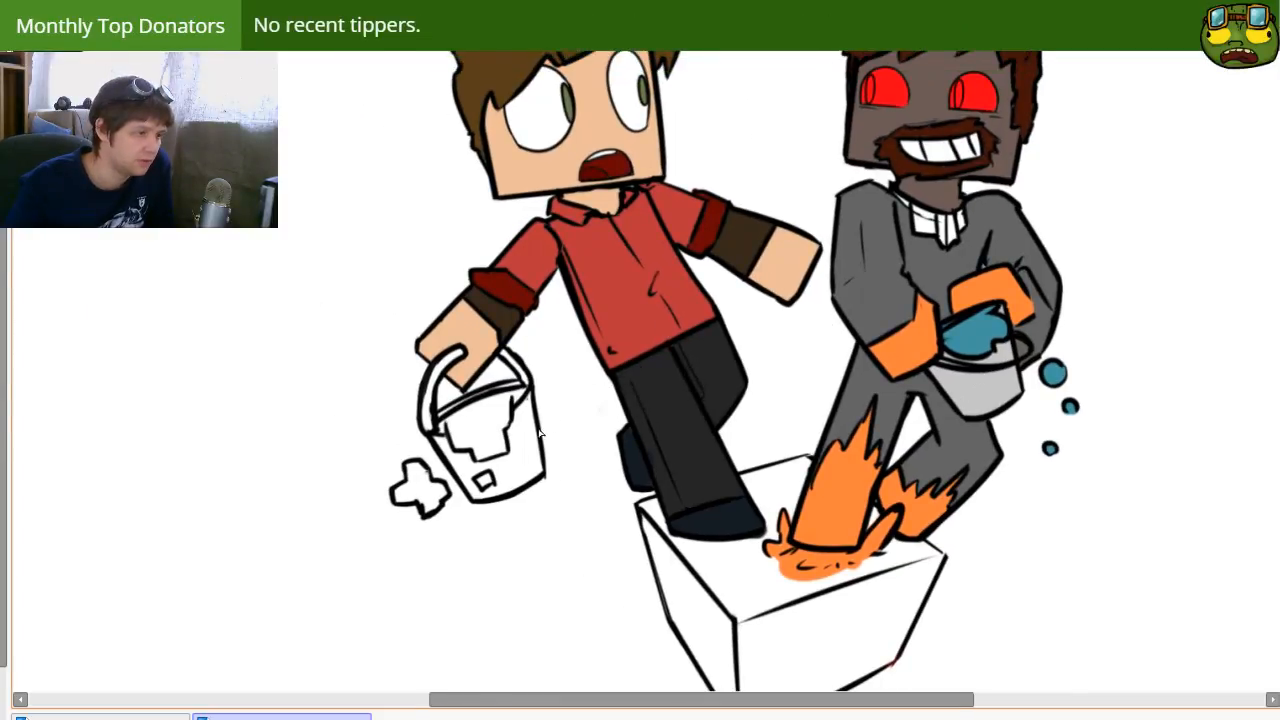
click(466, 452)
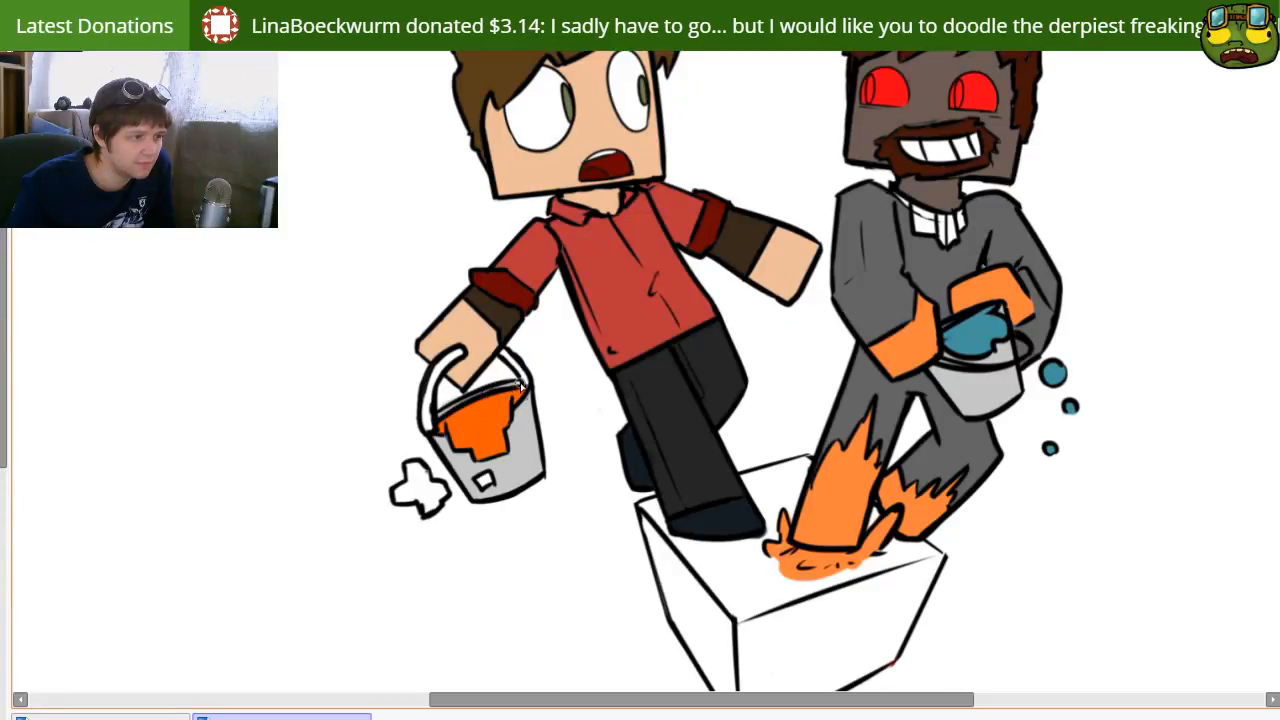
drag(458, 352, 427, 428)
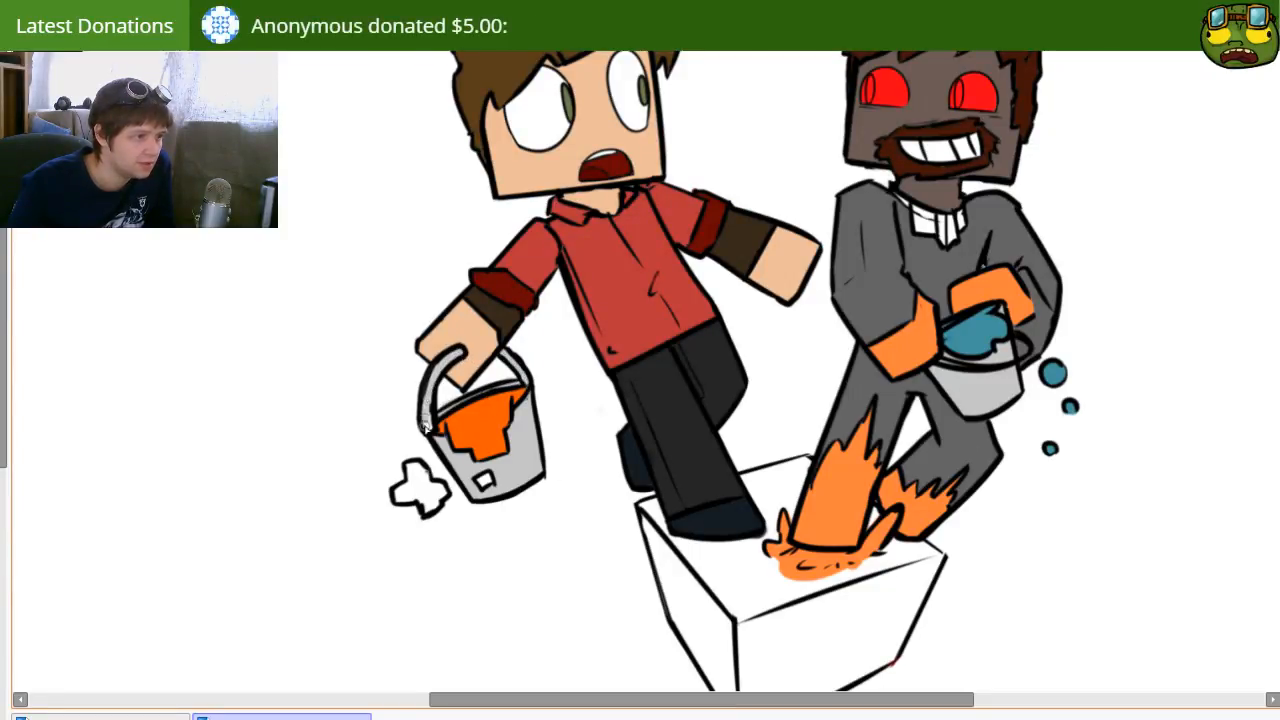
click(483, 487)
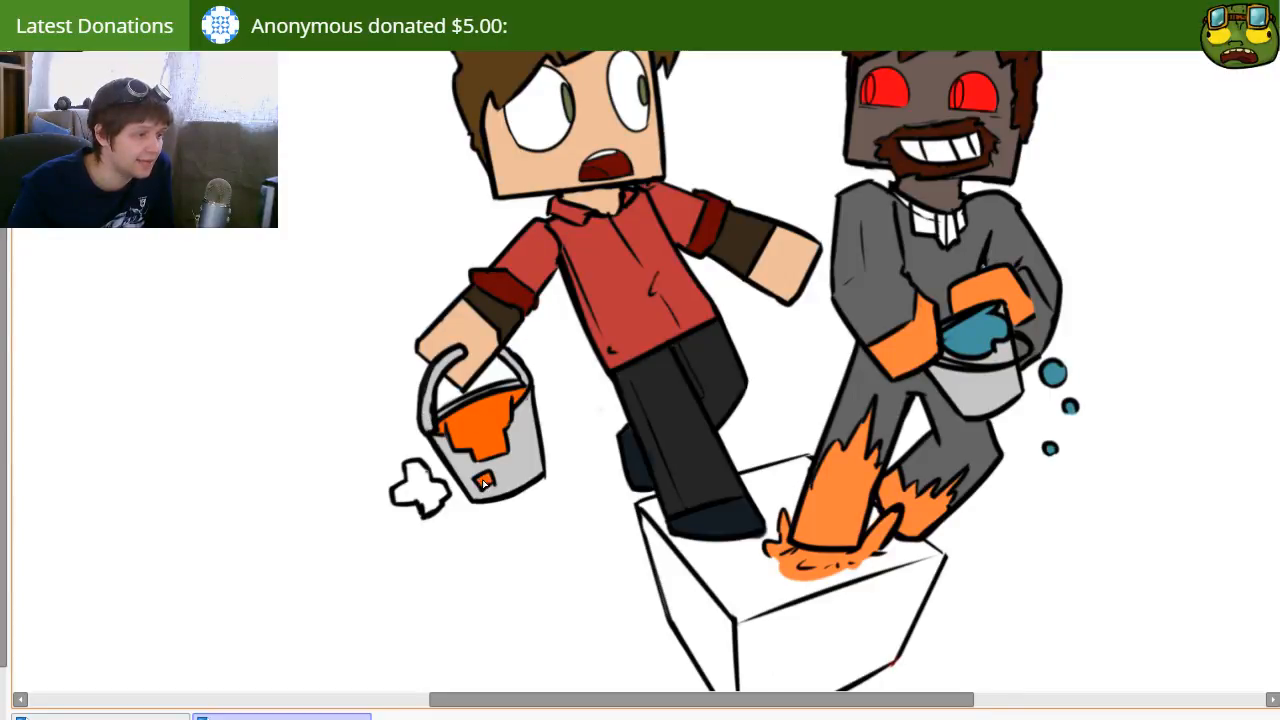
click(437, 495)
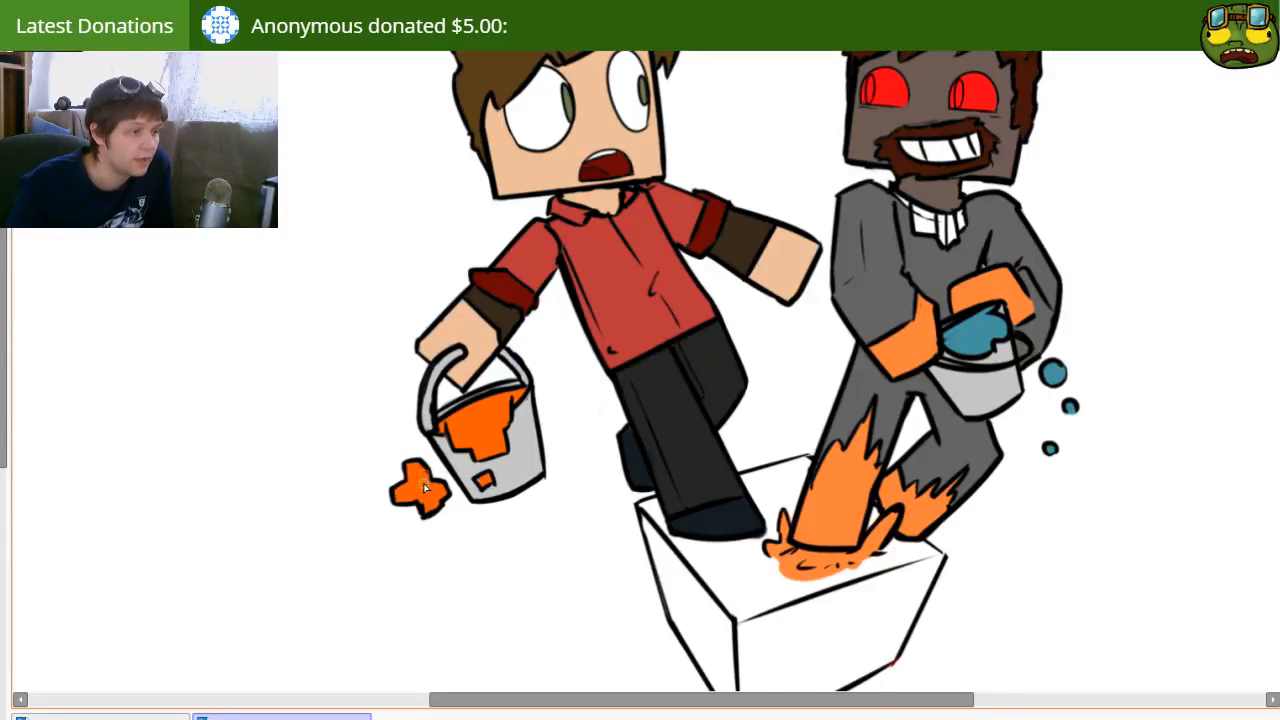
Step: Paint the horned character's collar detail with the hair's dark reddish brown, using a larger brush
drag(524, 395, 508, 500)
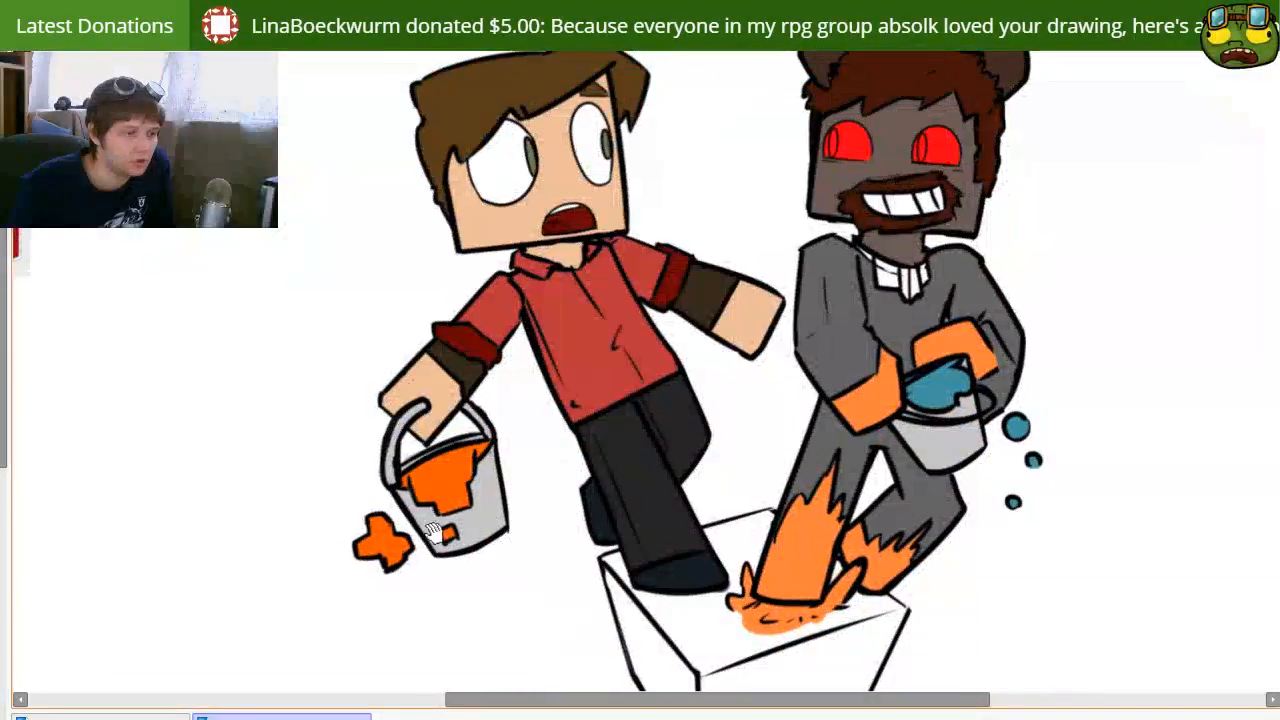
drag(567, 379, 542, 378)
mouse_move(348, 280)
mouse_down()
mouse_move(663, 340)
mouse_move(462, 319)
mouse_up()
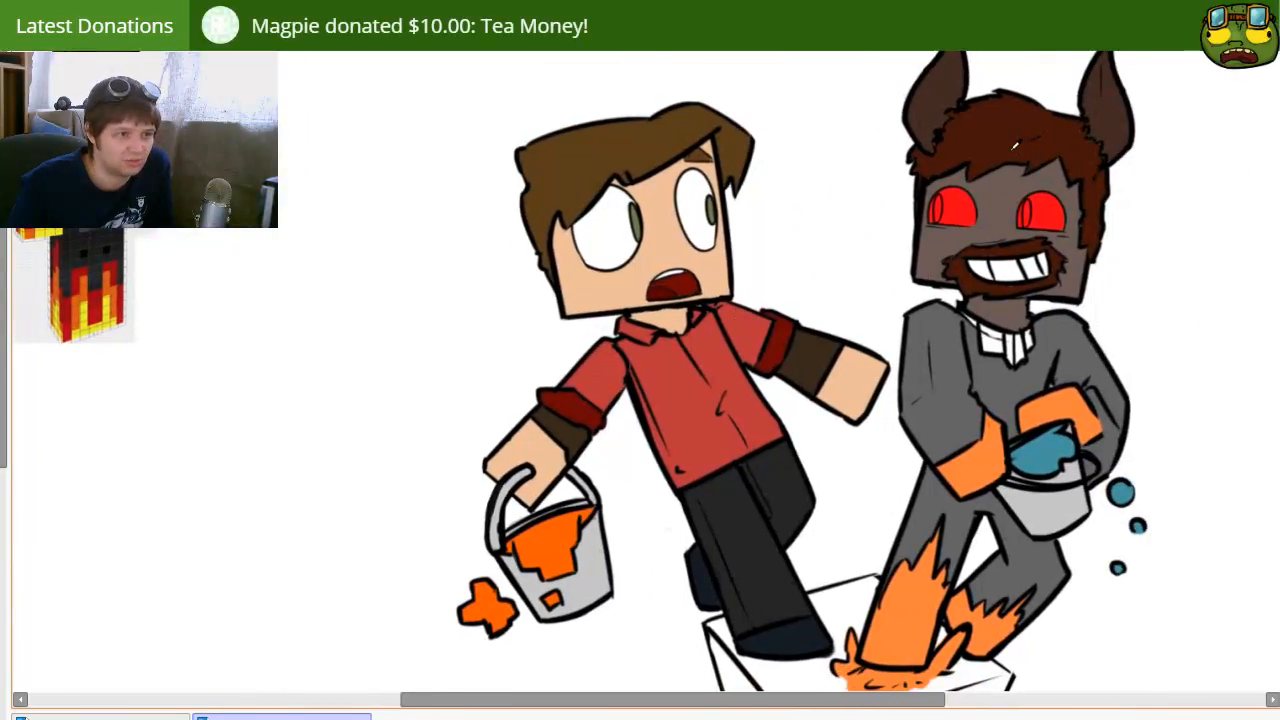
key(])
mouse_move(983, 328)
mouse_down()
mouse_move(967, 321)
mouse_move(995, 343)
mouse_move(1024, 338)
mouse_up()
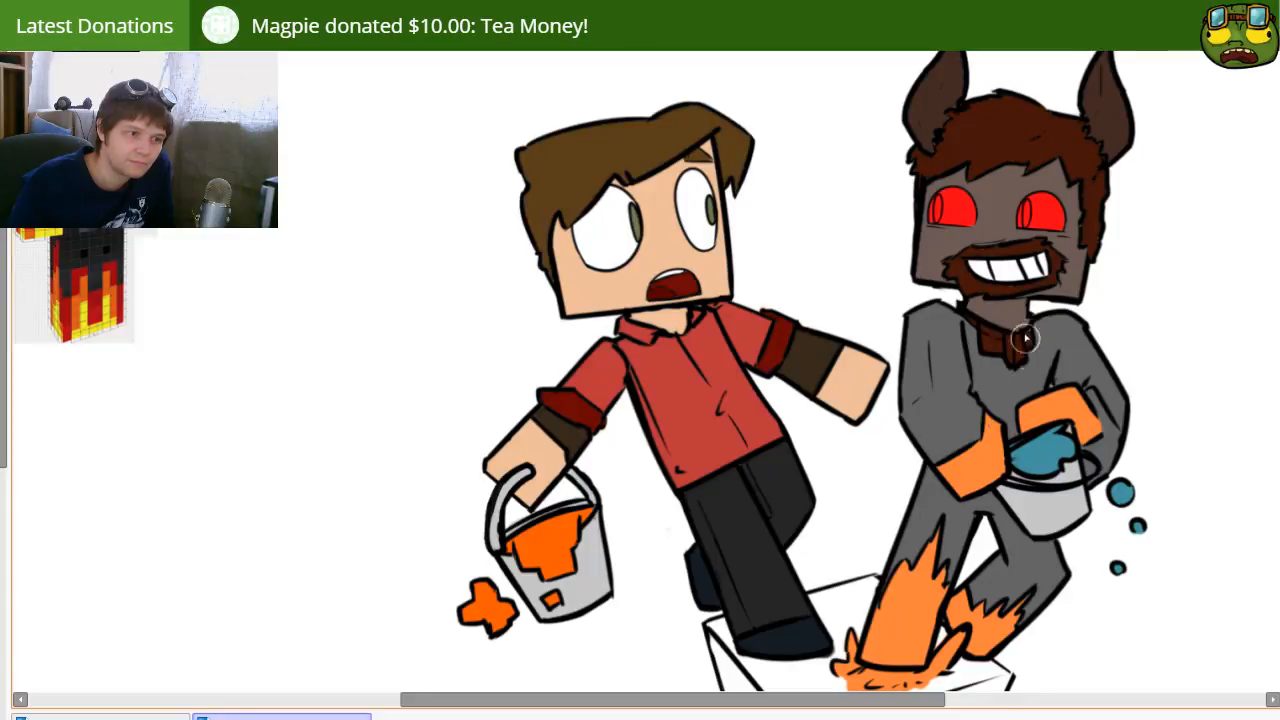
drag(917, 413, 865, 294)
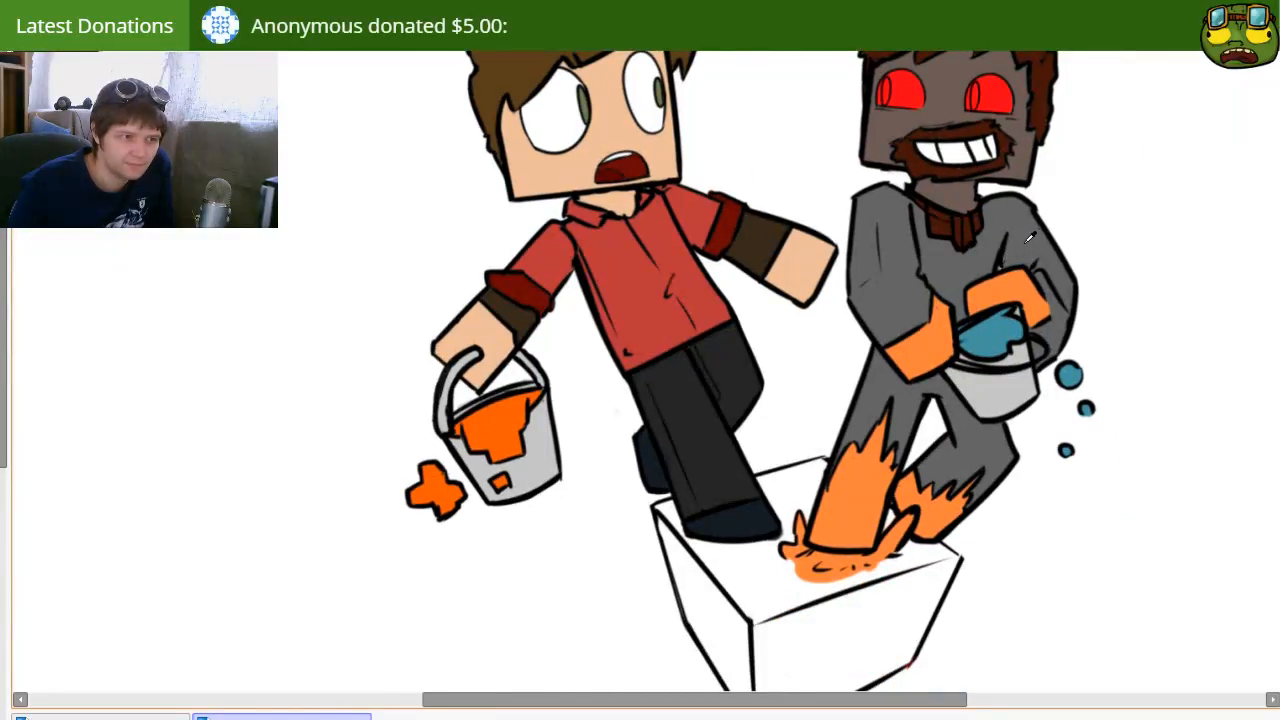
mouse_move(886, 410)
mouse_down()
mouse_move(880, 368)
mouse_move(889, 432)
mouse_up()
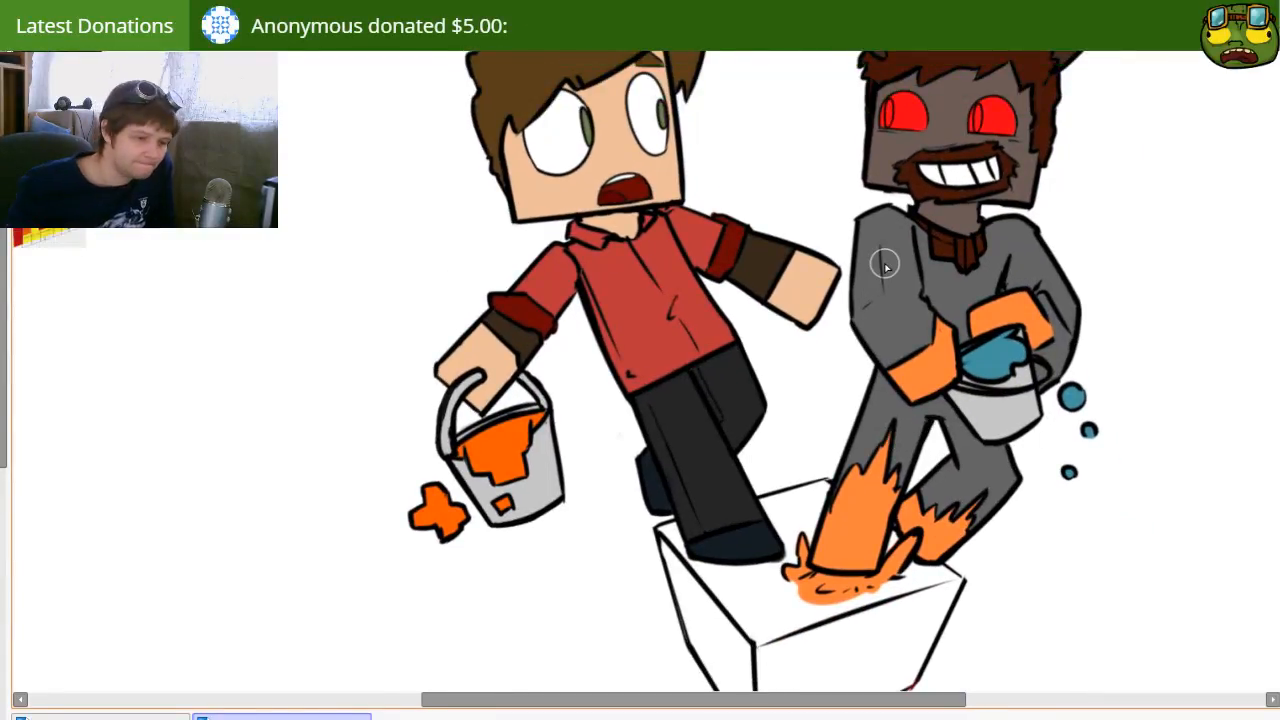
scroll(883, 264, down, 5)
scroll(852, 292, up, 2)
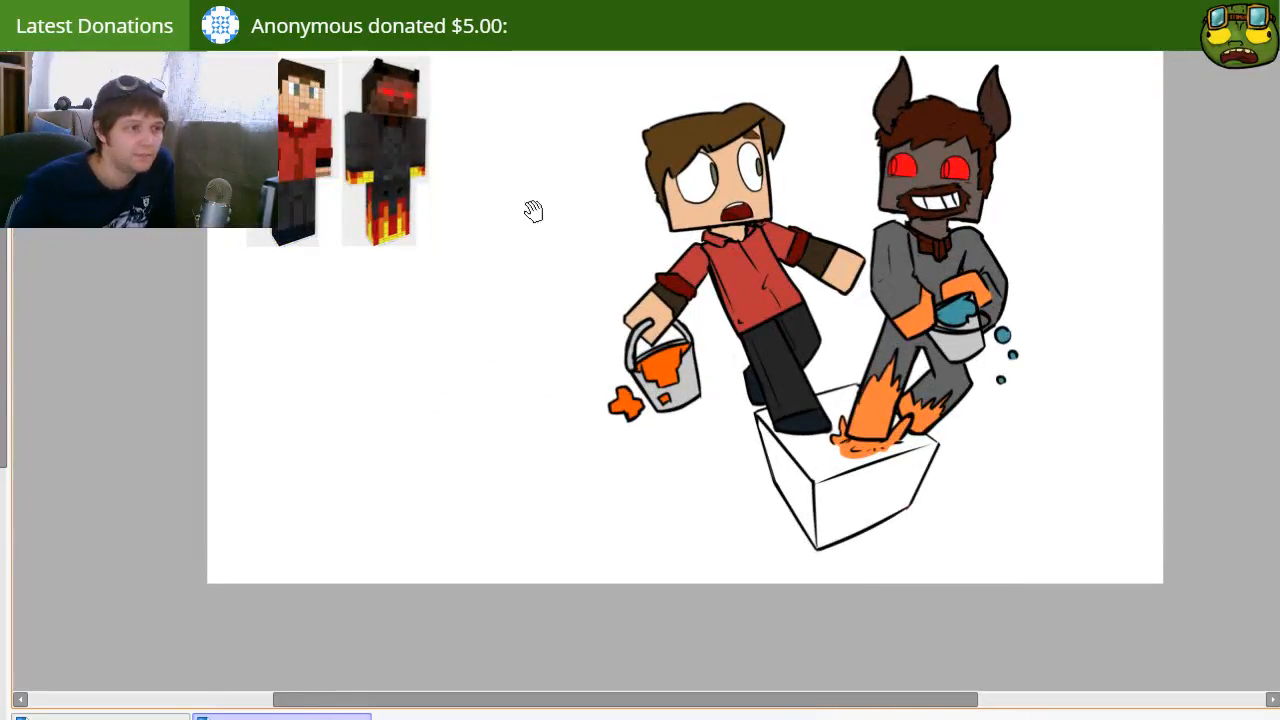
drag(510, 188, 396, 201)
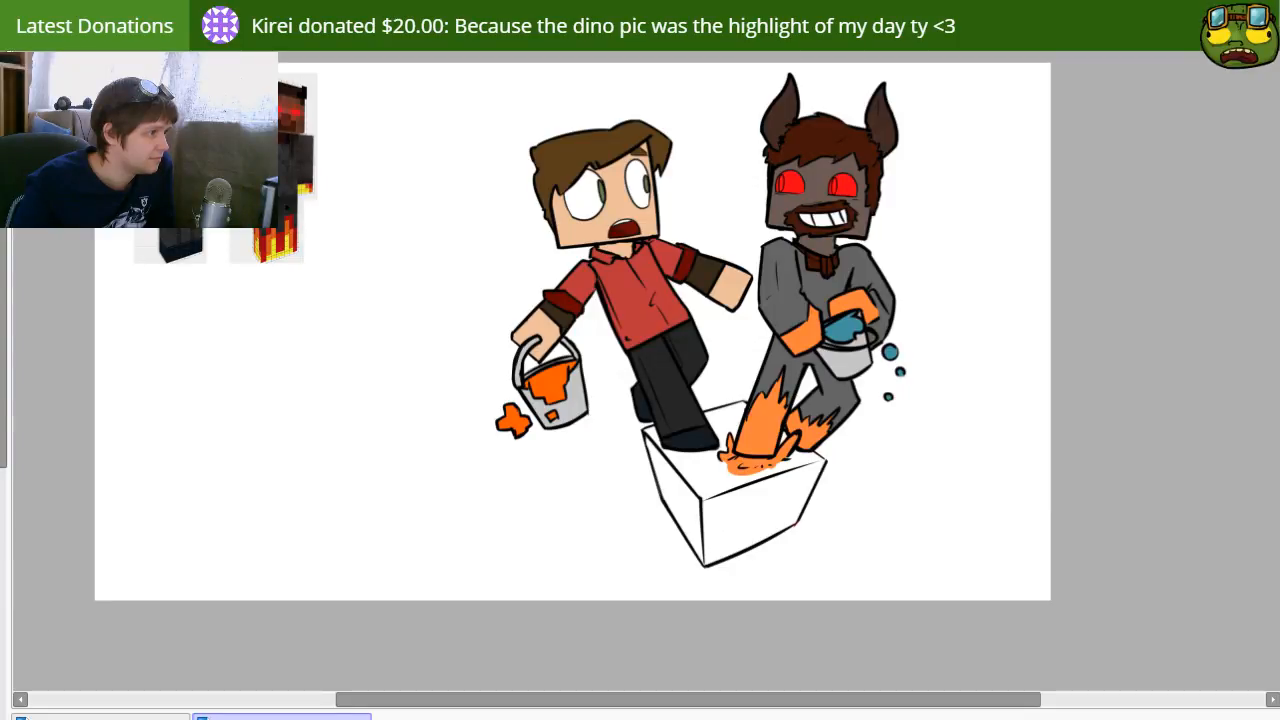
Step: Fill the top and both side faces of the box beneath the characters with light green
drag(566, 416, 508, 379)
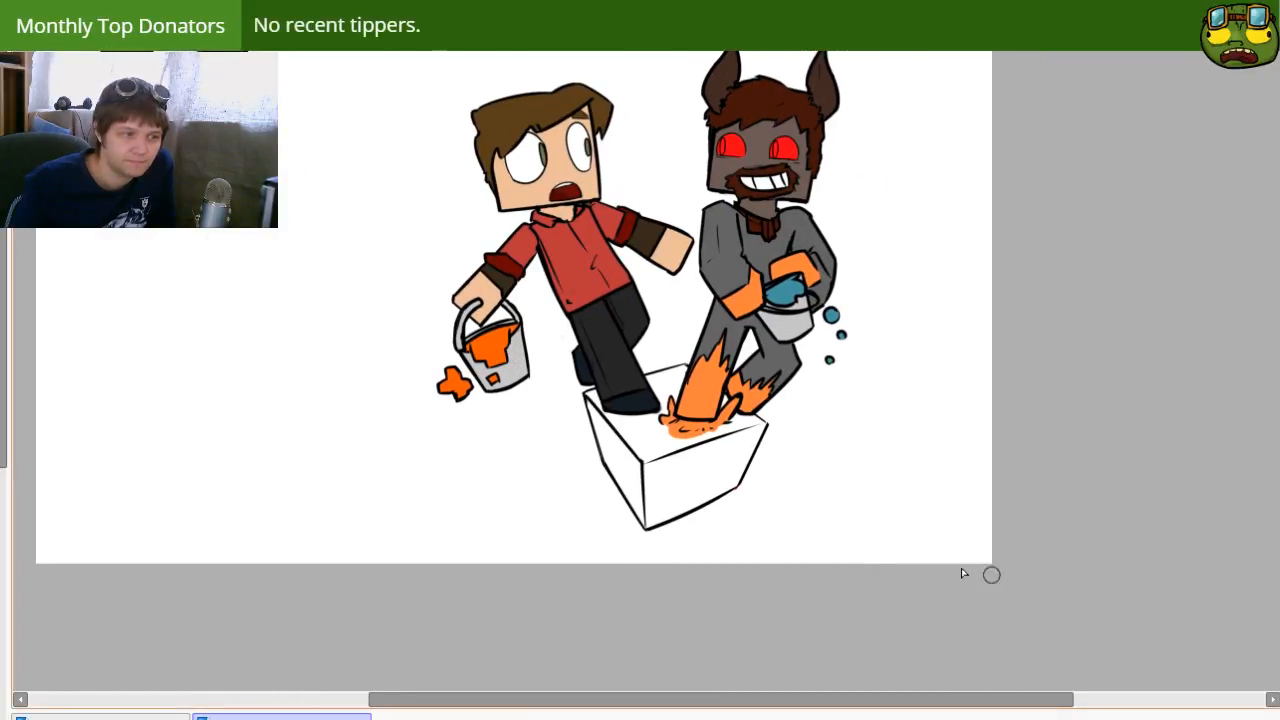
click(673, 539)
key(ctrl+z)
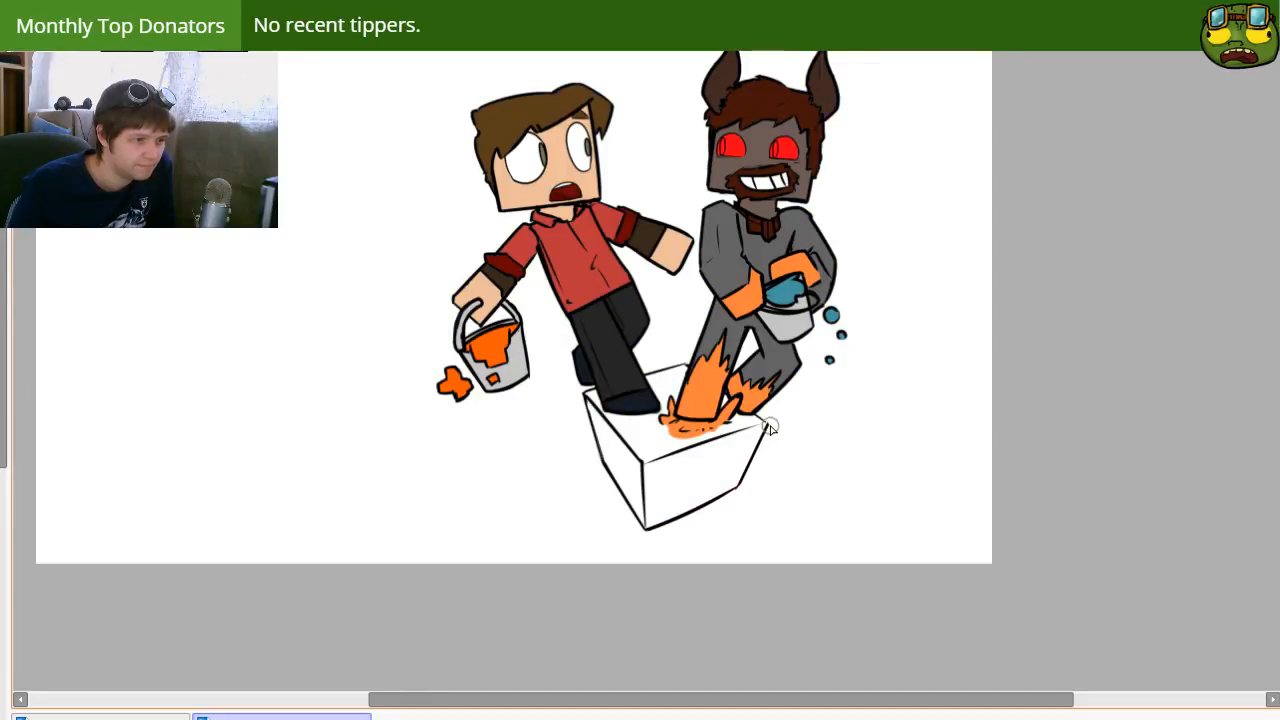
click(730, 453)
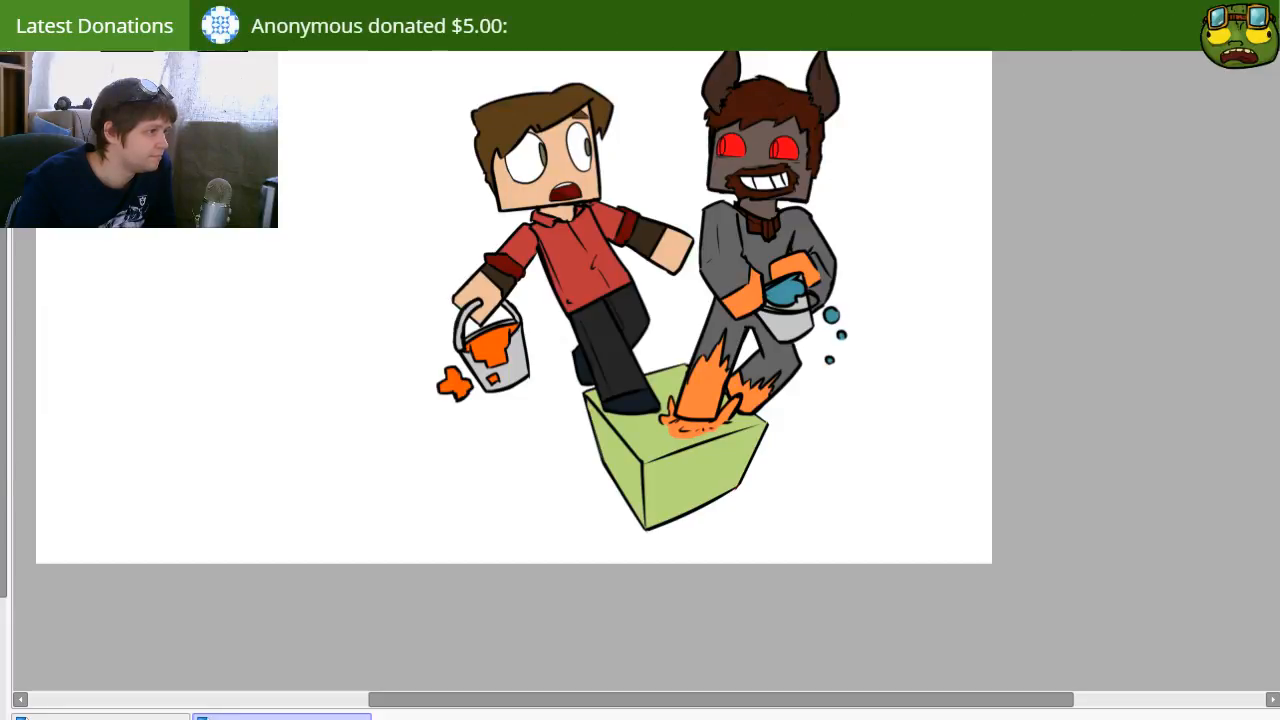
Step: Draw a jagged reddish-brown line across the upper part of both side faces of the green box as the grass edge
key(n)
drag(515, 402, 518, 407)
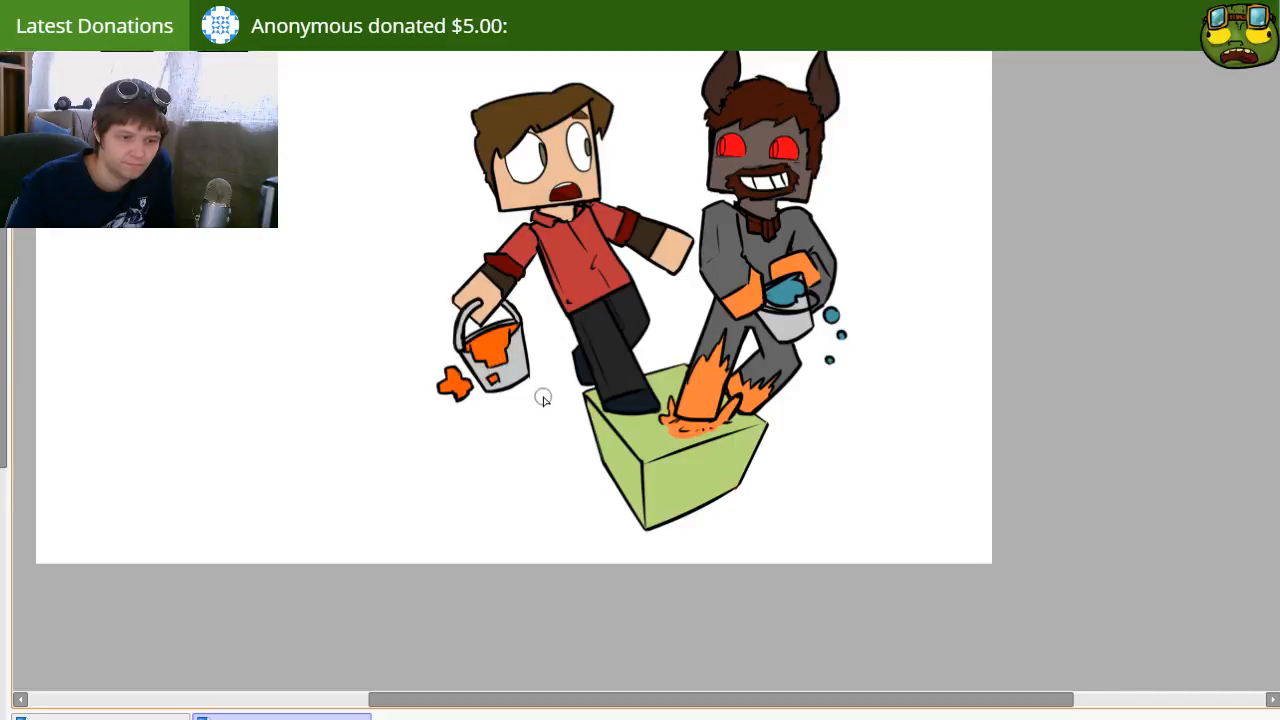
drag(583, 402, 567, 402)
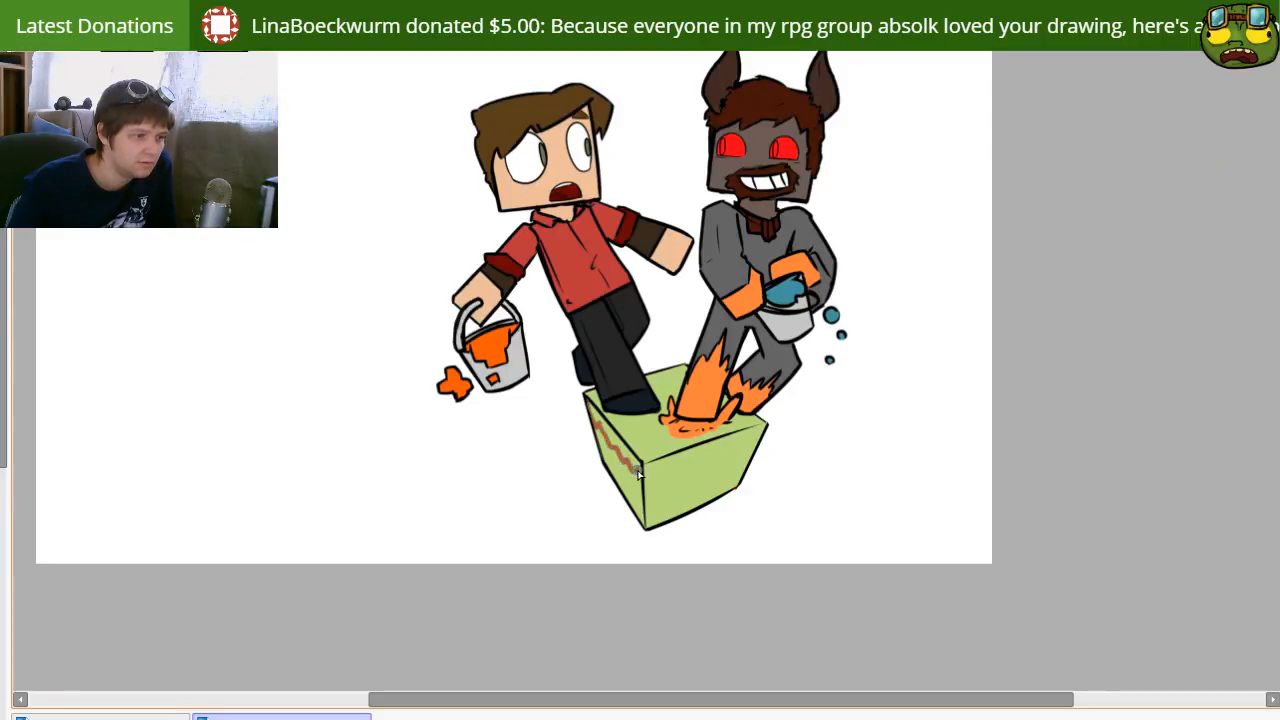
drag(683, 471, 775, 433)
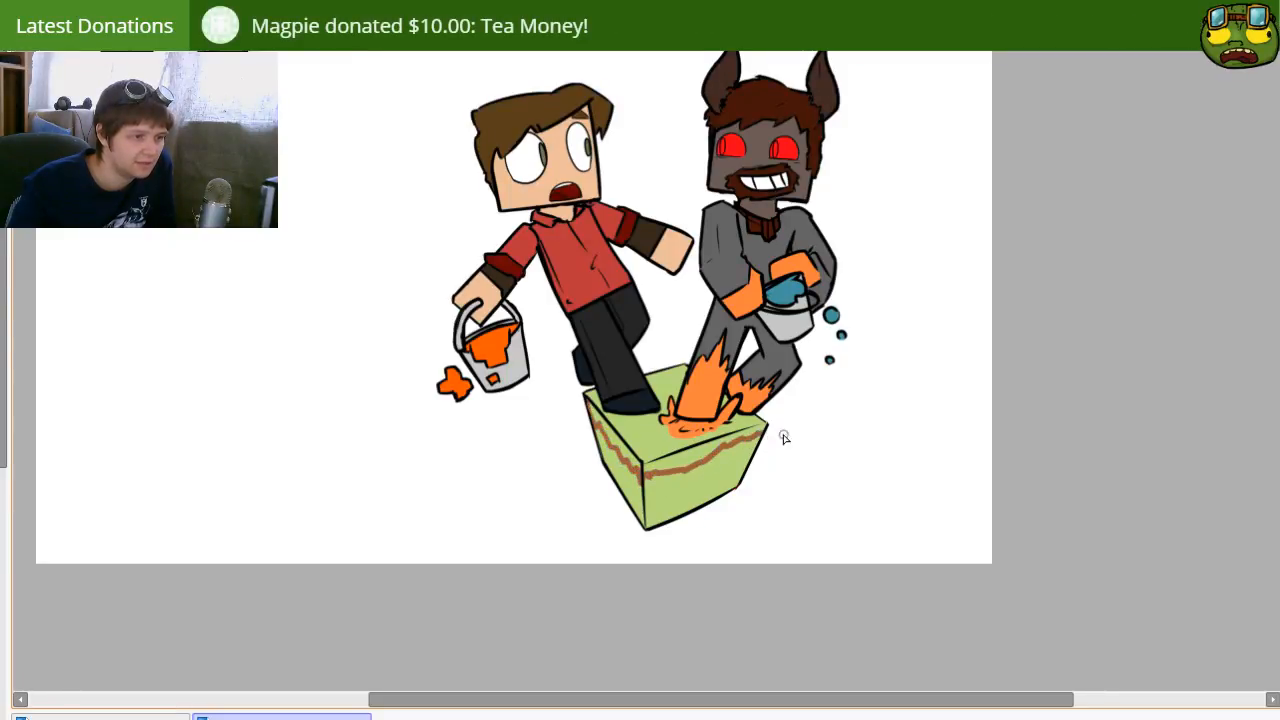
drag(659, 480, 725, 464)
key(b)
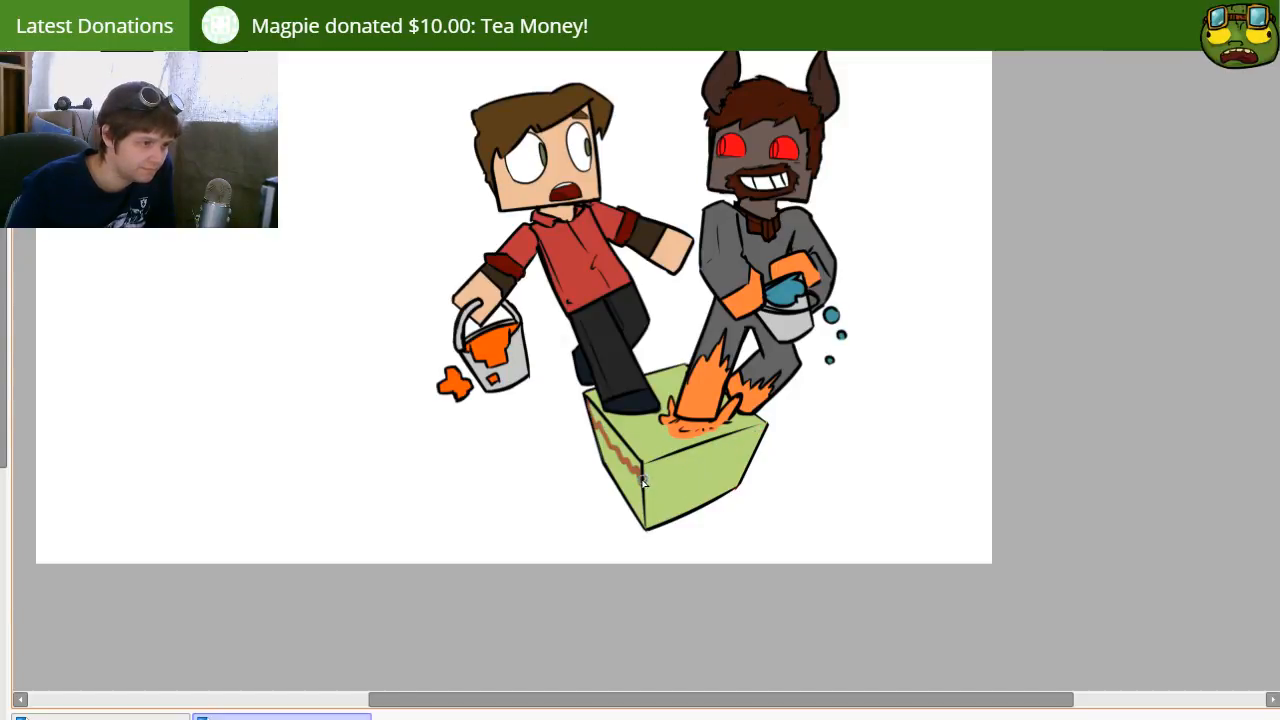
drag(680, 467, 758, 444)
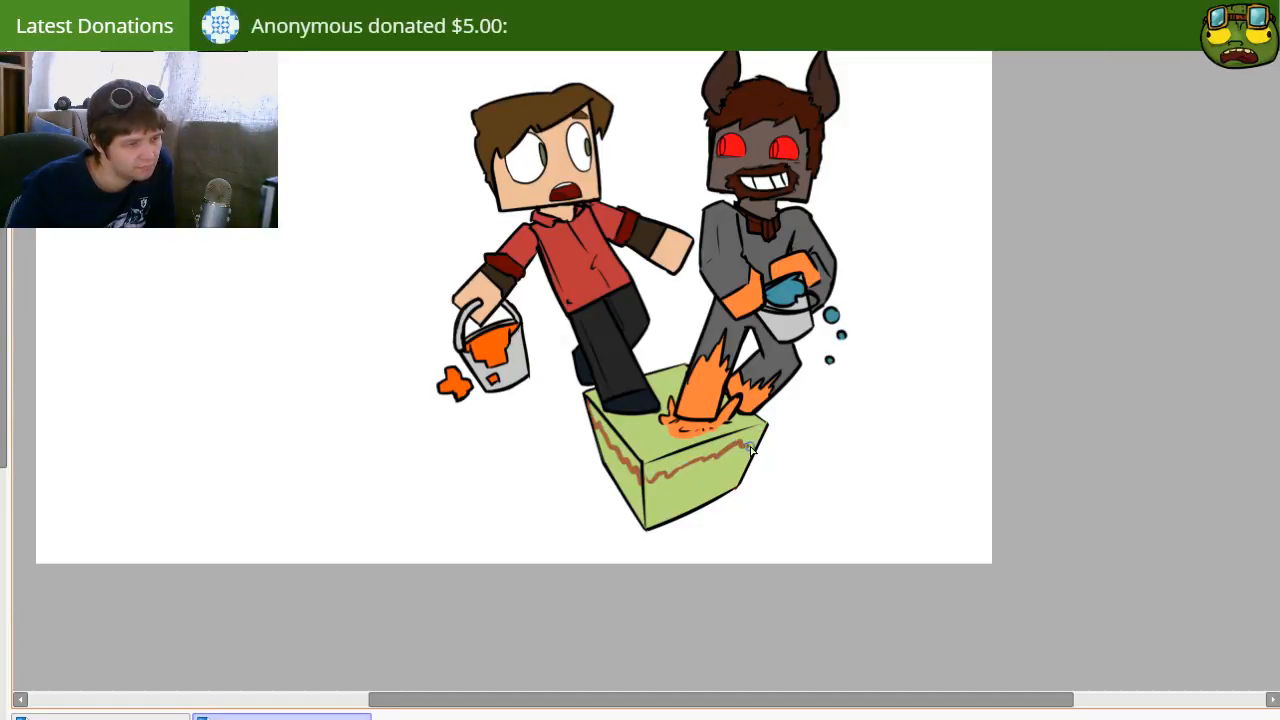
Step: Paint both side faces of the box reddish brown below the jagged line, leaving a ragged green grass rim
key(g)
click(676, 501)
key(ctrl+z)
key(b)
drag(651, 488, 659, 495)
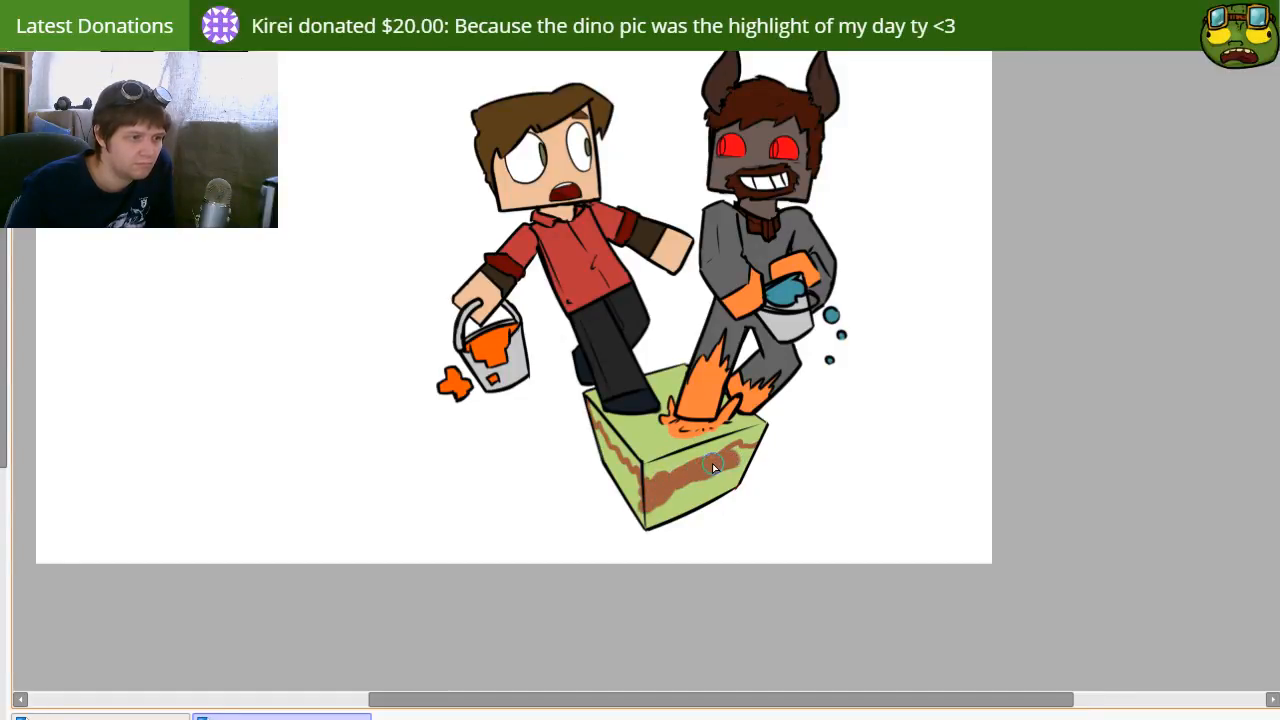
mouse_move(739, 448)
mouse_down()
mouse_move(706, 512)
mouse_move(734, 472)
mouse_move(648, 517)
mouse_move(672, 506)
mouse_move(681, 518)
mouse_move(571, 475)
mouse_move(594, 468)
mouse_move(630, 501)
mouse_move(593, 438)
mouse_up()
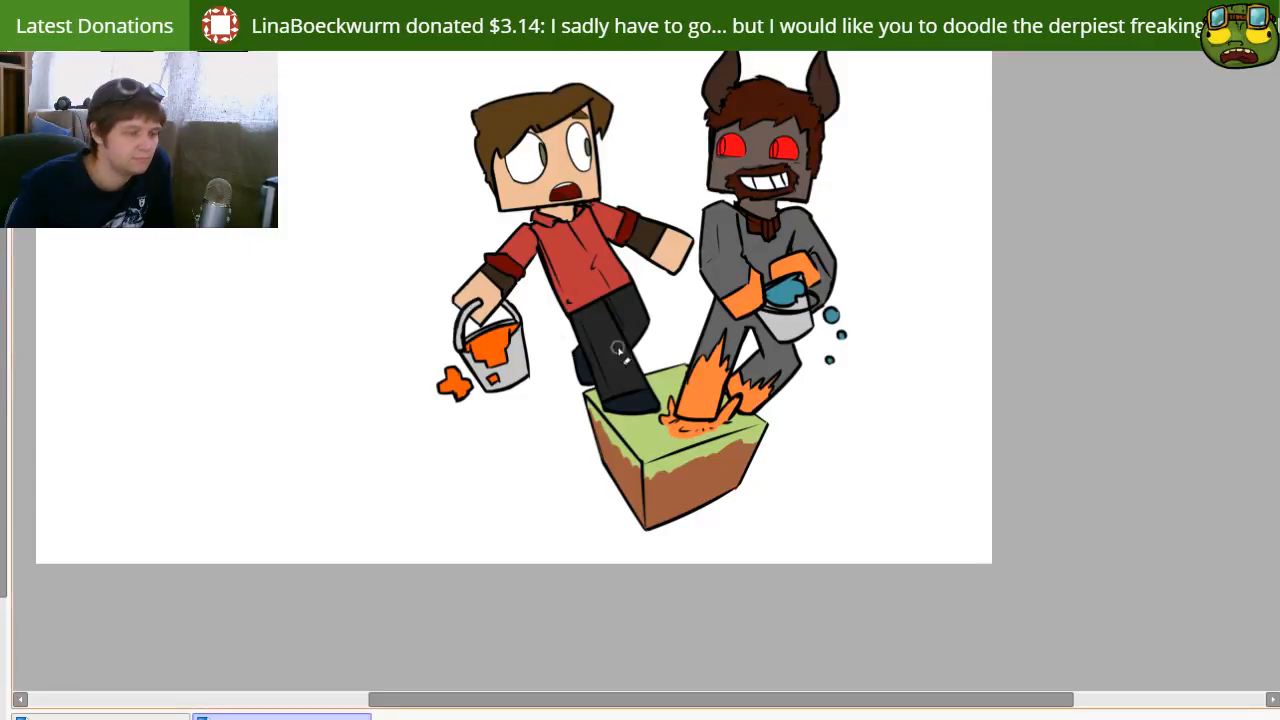
key(ctrl+z)
key(ctrl+y)
mouse_move(769, 438)
mouse_down()
mouse_move(737, 514)
mouse_move(678, 532)
mouse_up()
key(ctrl+z)
drag(556, 428, 588, 480)
mouse_move(573, 406)
mouse_down()
mouse_move(595, 476)
mouse_move(644, 564)
mouse_move(627, 578)
mouse_move(652, 560)
mouse_move(644, 540)
mouse_move(743, 492)
mouse_up()
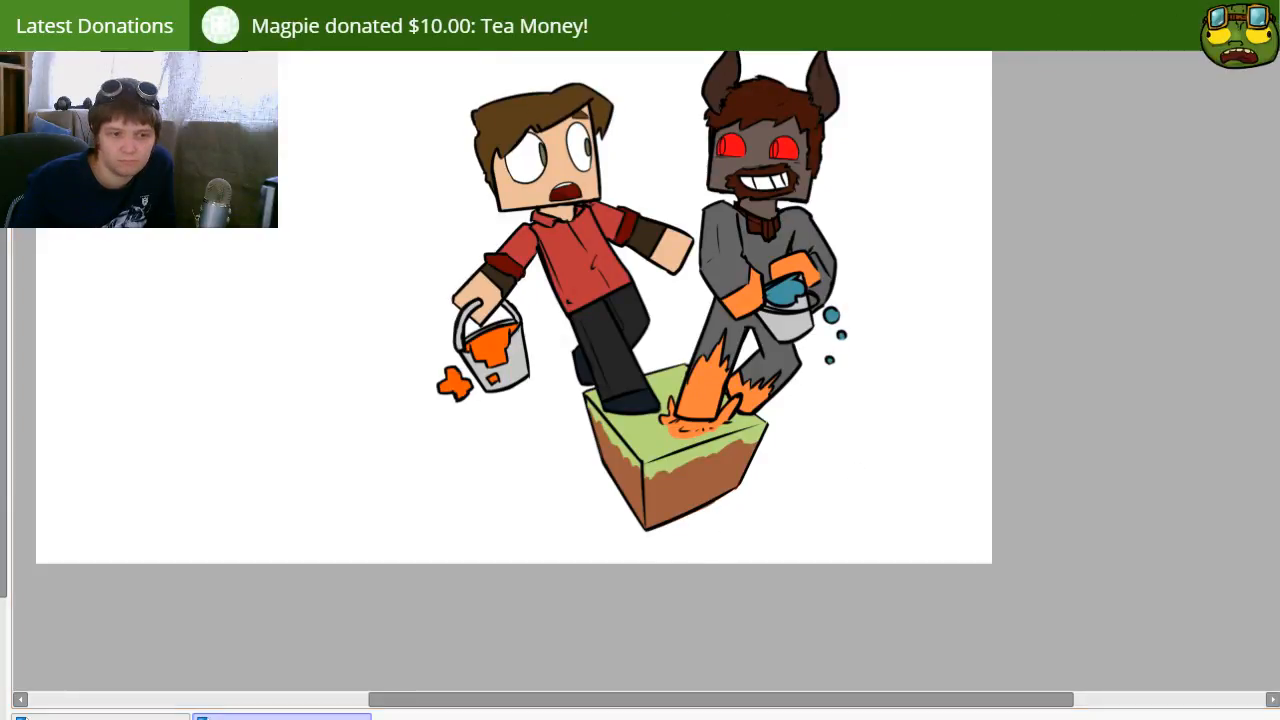
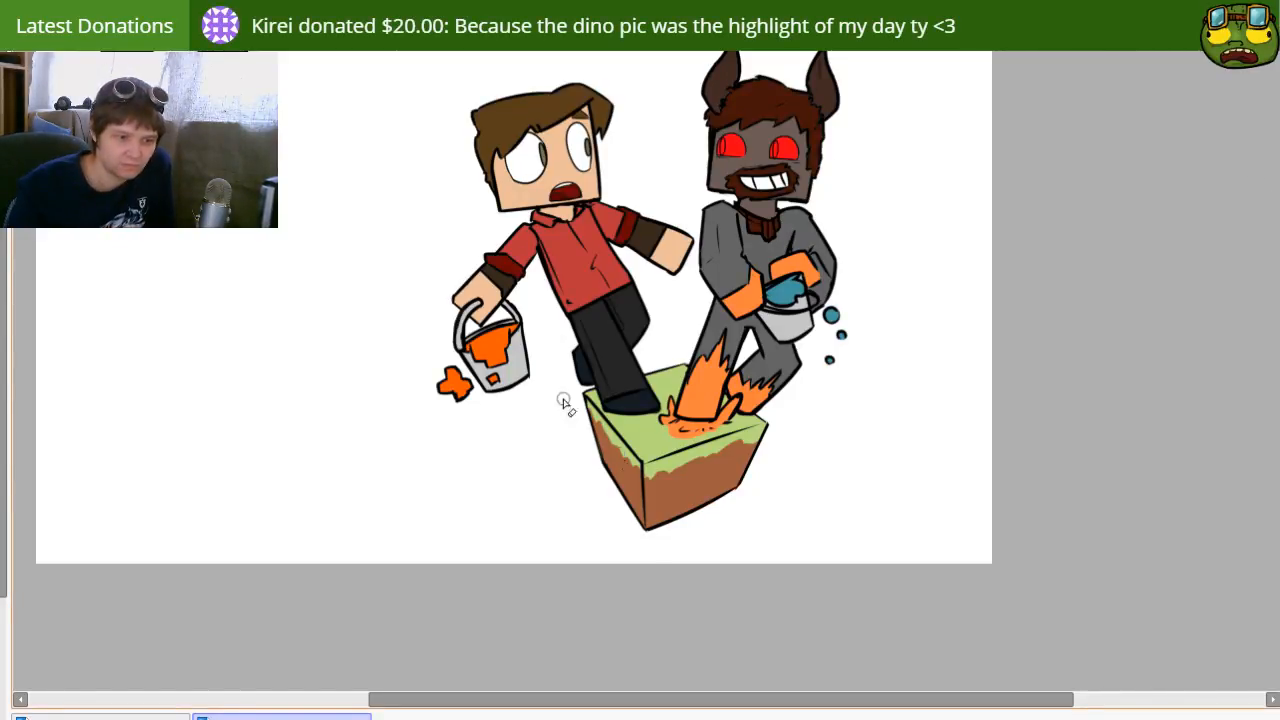
Step: Try bright red shading on the lower part of the block's dirt faces and test different blending modes for it
mouse_move(760, 400)
mouse_down()
mouse_move(778, 380)
mouse_move(750, 382)
mouse_up()
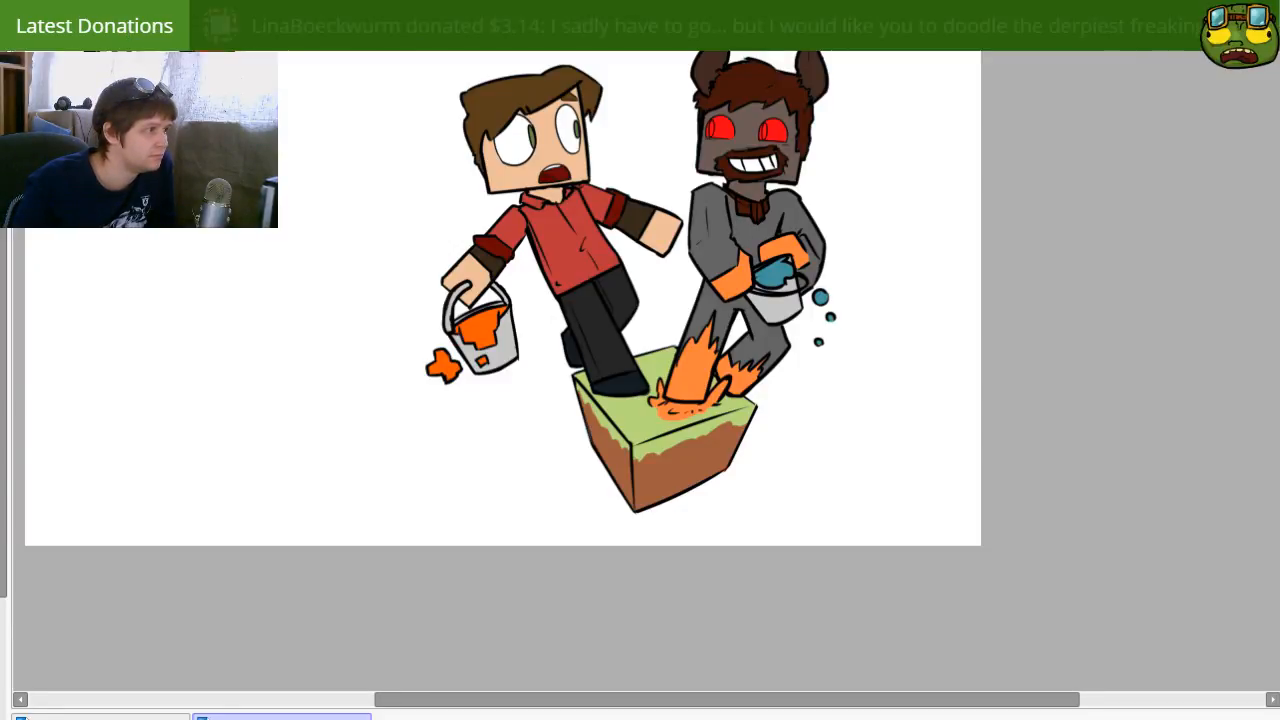
mouse_move(593, 460)
mouse_down()
mouse_move(642, 531)
mouse_move(659, 500)
mouse_move(791, 449)
mouse_move(680, 496)
mouse_move(684, 472)
mouse_move(721, 458)
mouse_move(639, 494)
mouse_move(600, 455)
mouse_up()
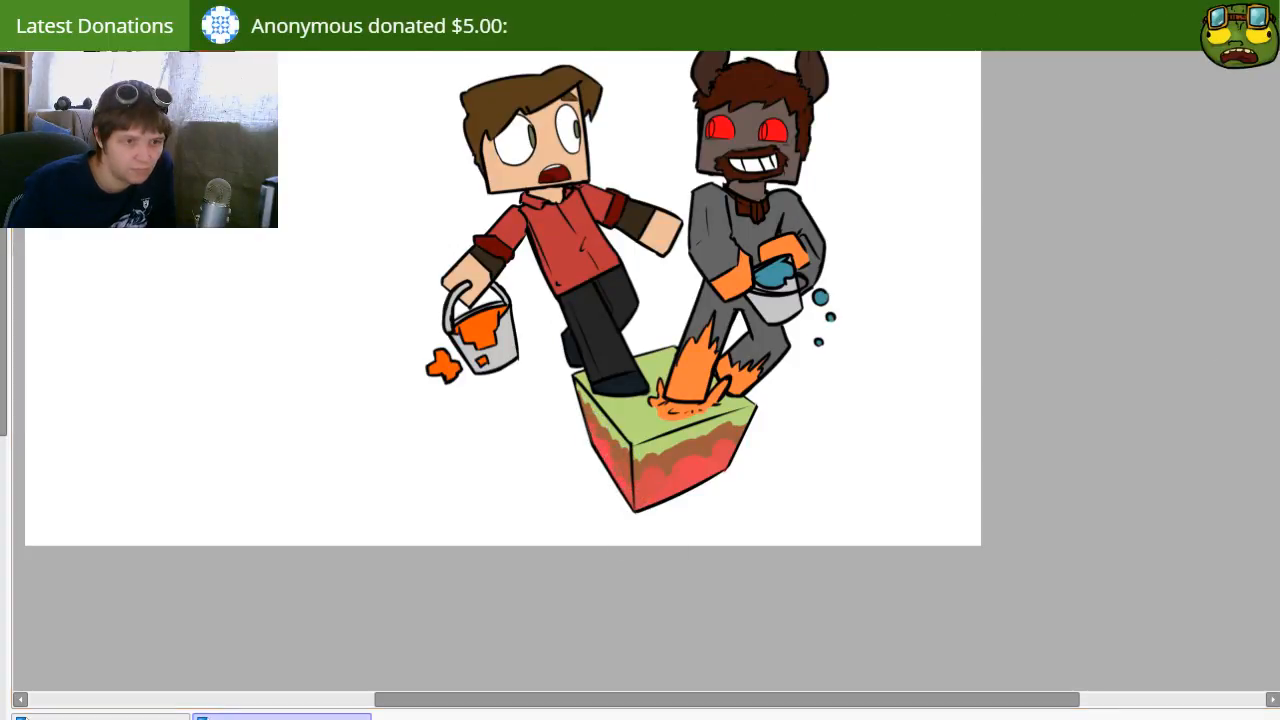
key(Down)
key(Down)
key(Down)
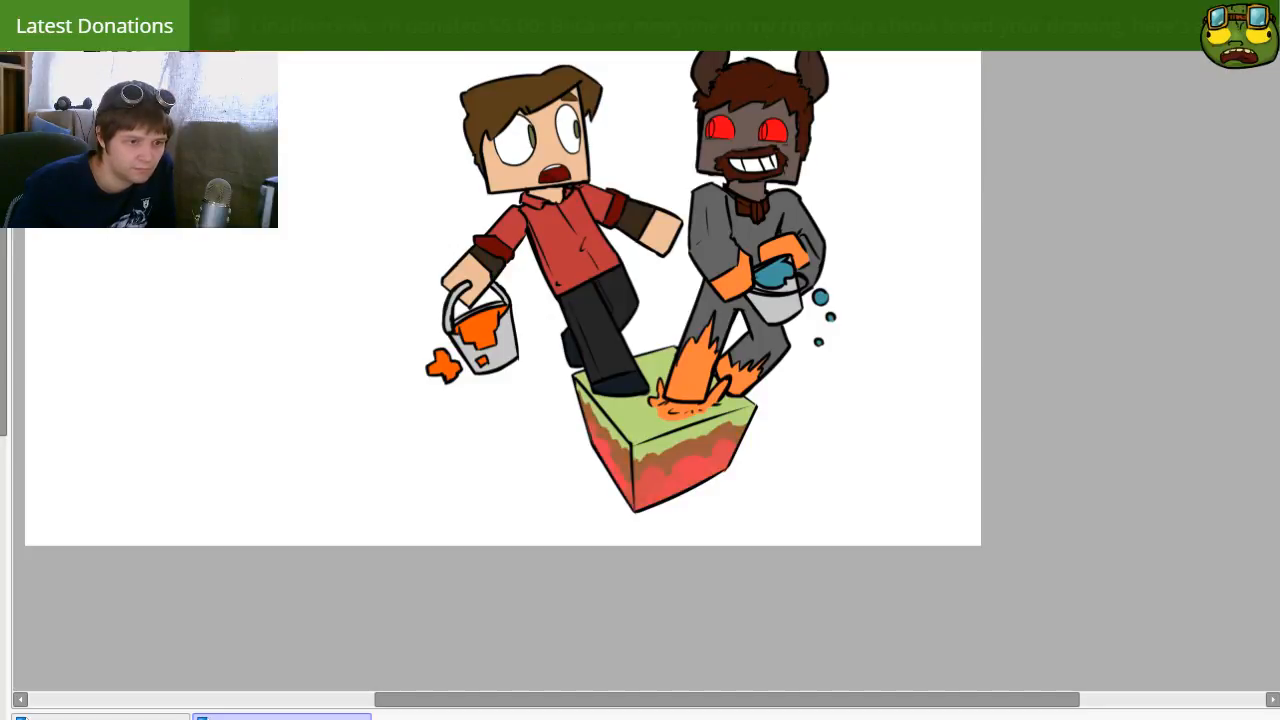
key(Down)
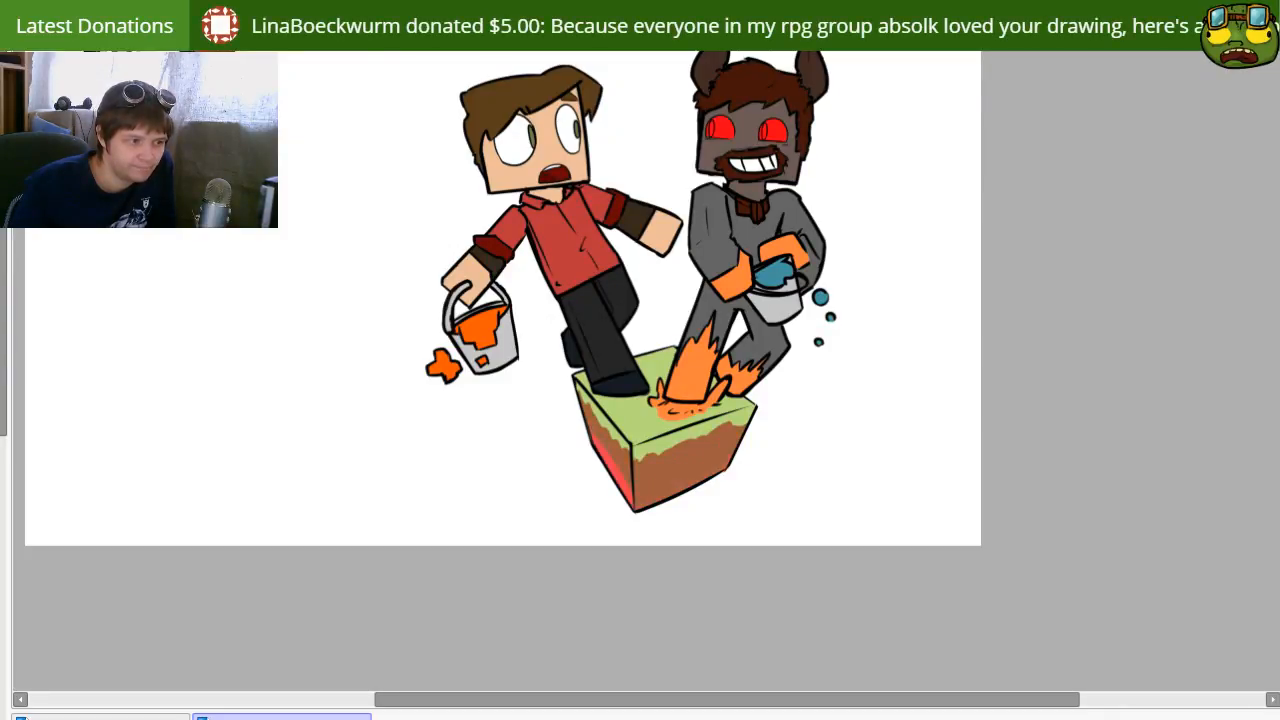
key(Down)
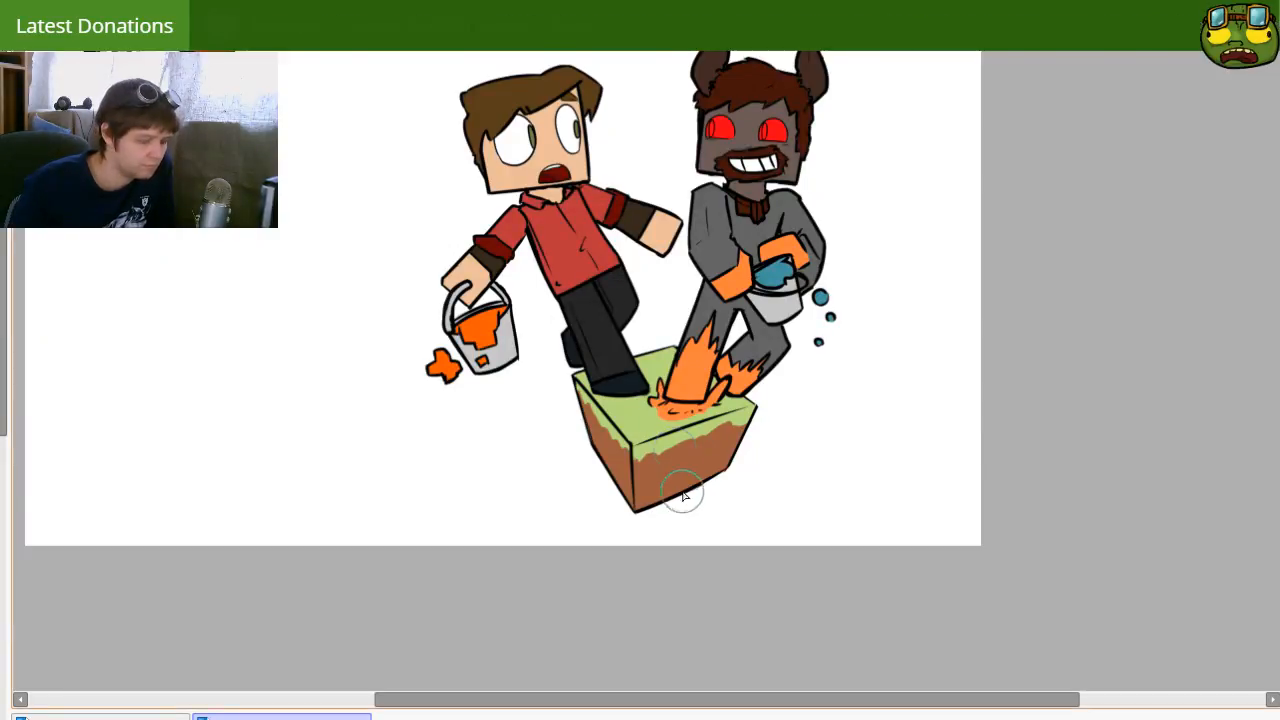
Step: Shade both dirt faces of the block with a darker reddish tone and soften it into a gradual transition
mouse_move(641, 519)
mouse_down()
mouse_move(672, 495)
mouse_move(664, 510)
mouse_move(708, 494)
mouse_move(754, 444)
mouse_move(685, 503)
mouse_move(591, 460)
mouse_move(570, 418)
mouse_move(627, 505)
mouse_up()
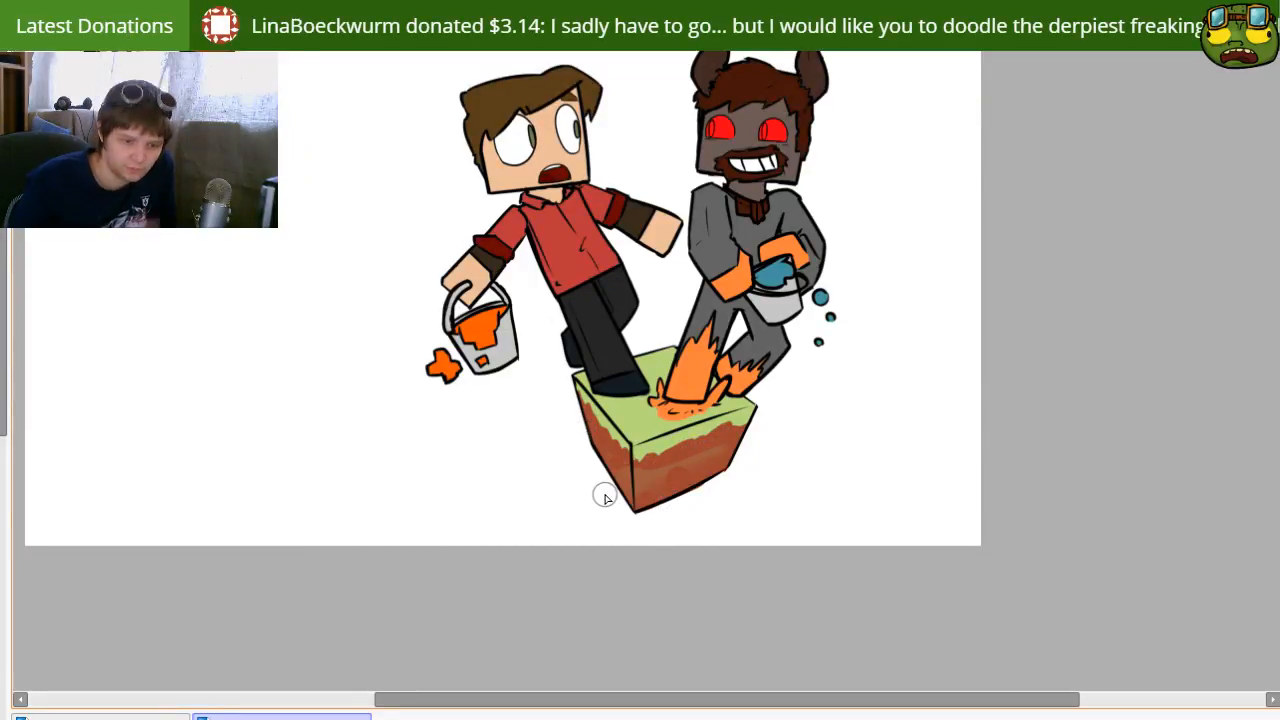
key(e)
drag(608, 414, 601, 410)
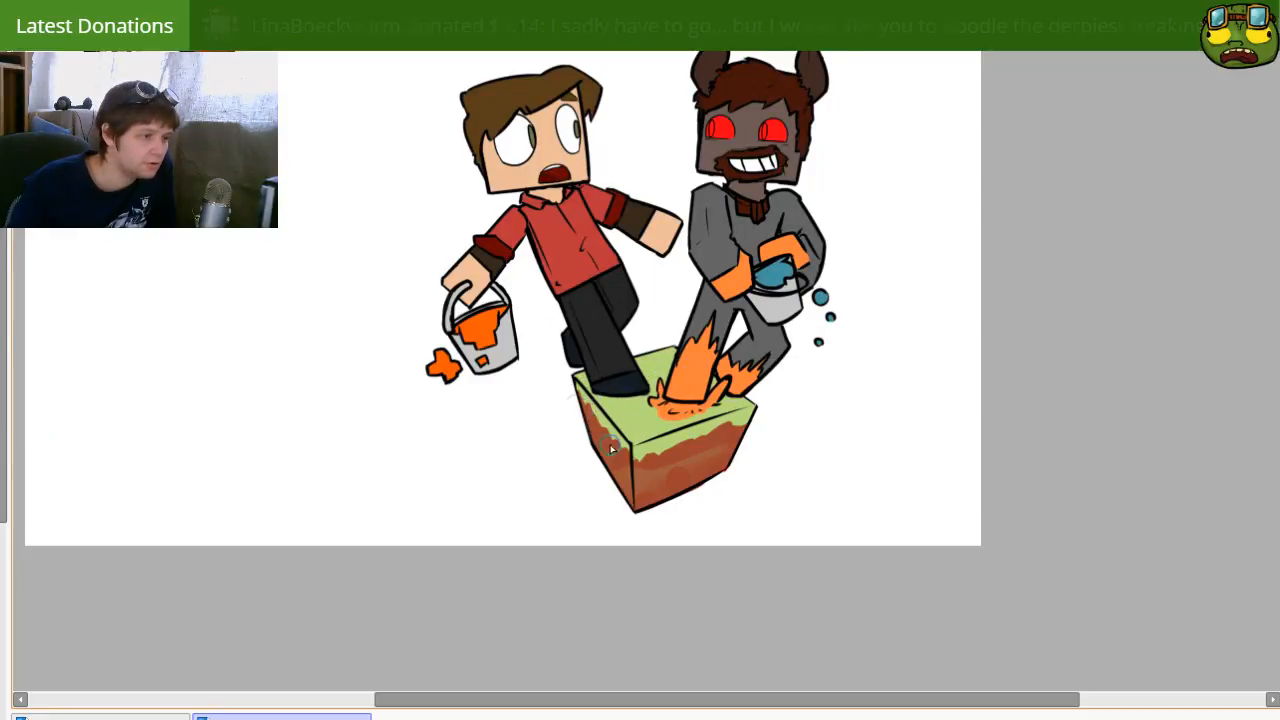
mouse_move(681, 472)
mouse_down()
mouse_move(734, 446)
mouse_move(733, 485)
mouse_move(698, 492)
mouse_move(661, 537)
mouse_move(669, 470)
mouse_move(632, 466)
mouse_up()
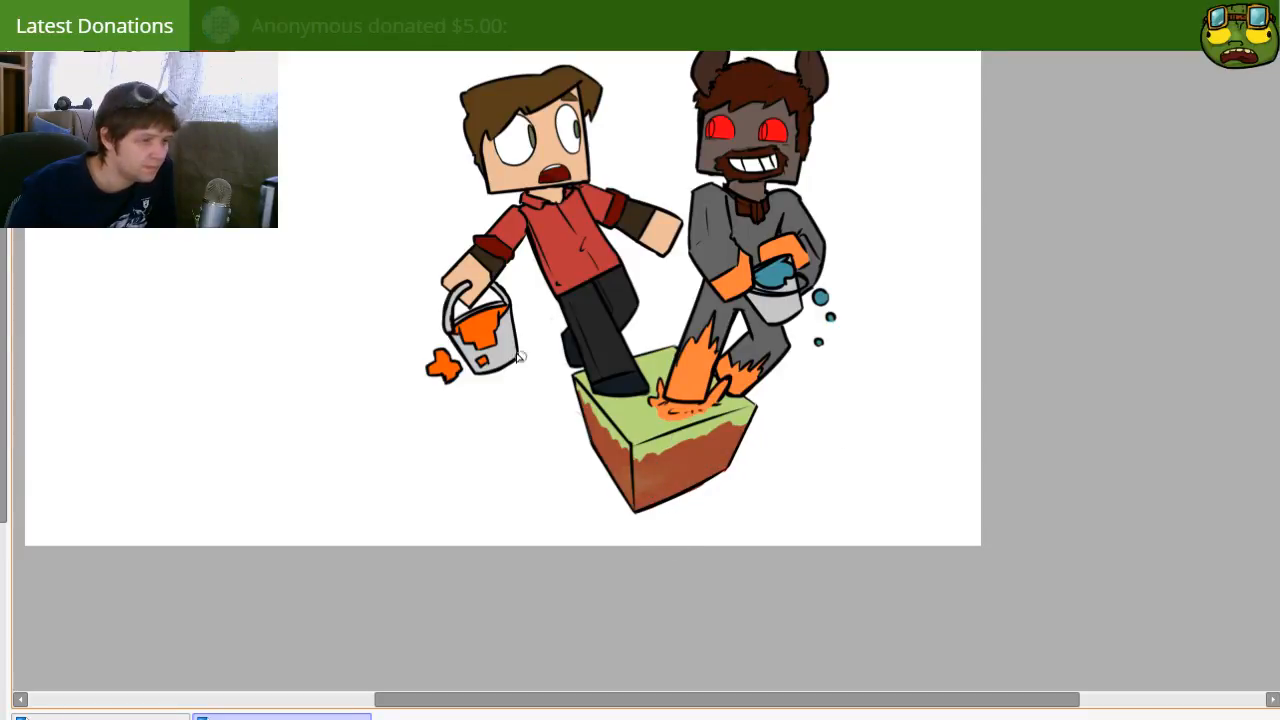
key(e)
mouse_move(612, 446)
mouse_down()
mouse_move(638, 498)
mouse_move(655, 467)
mouse_move(659, 501)
mouse_up()
key(b)
key(e)
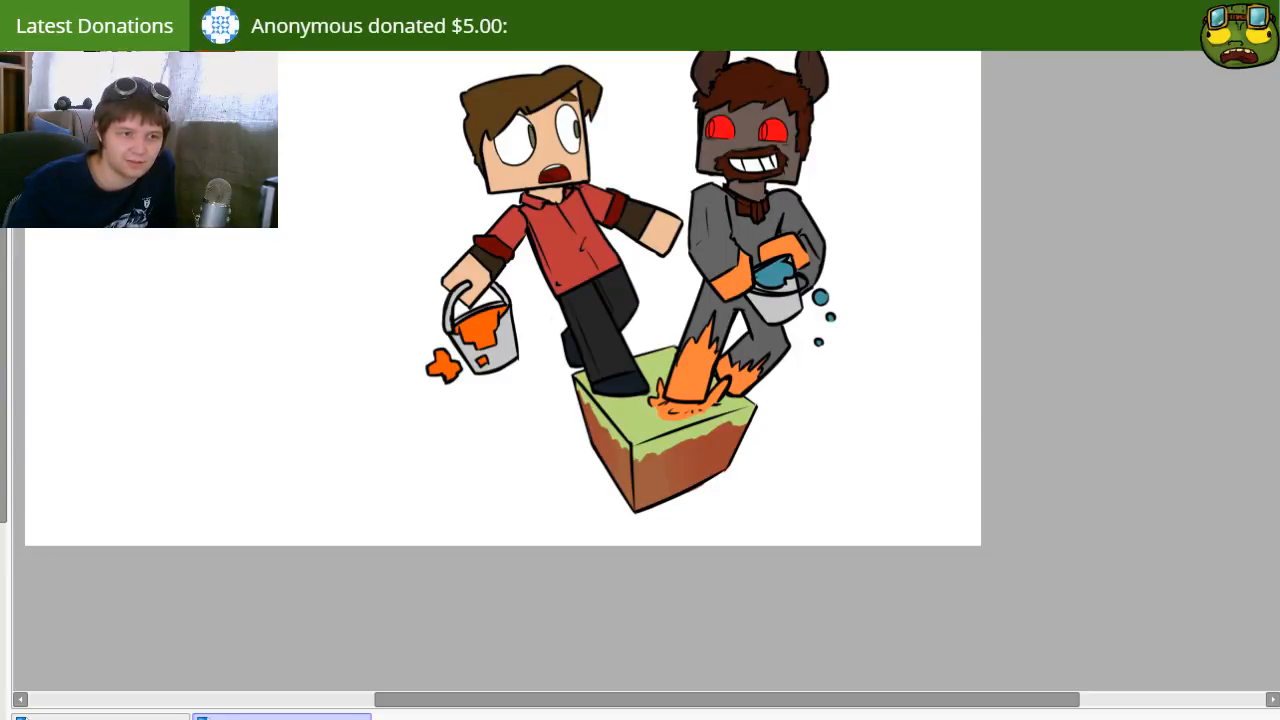
Step: Paint blue shading along the back edge and the outer corners of the block's grass top
drag(749, 458, 715, 408)
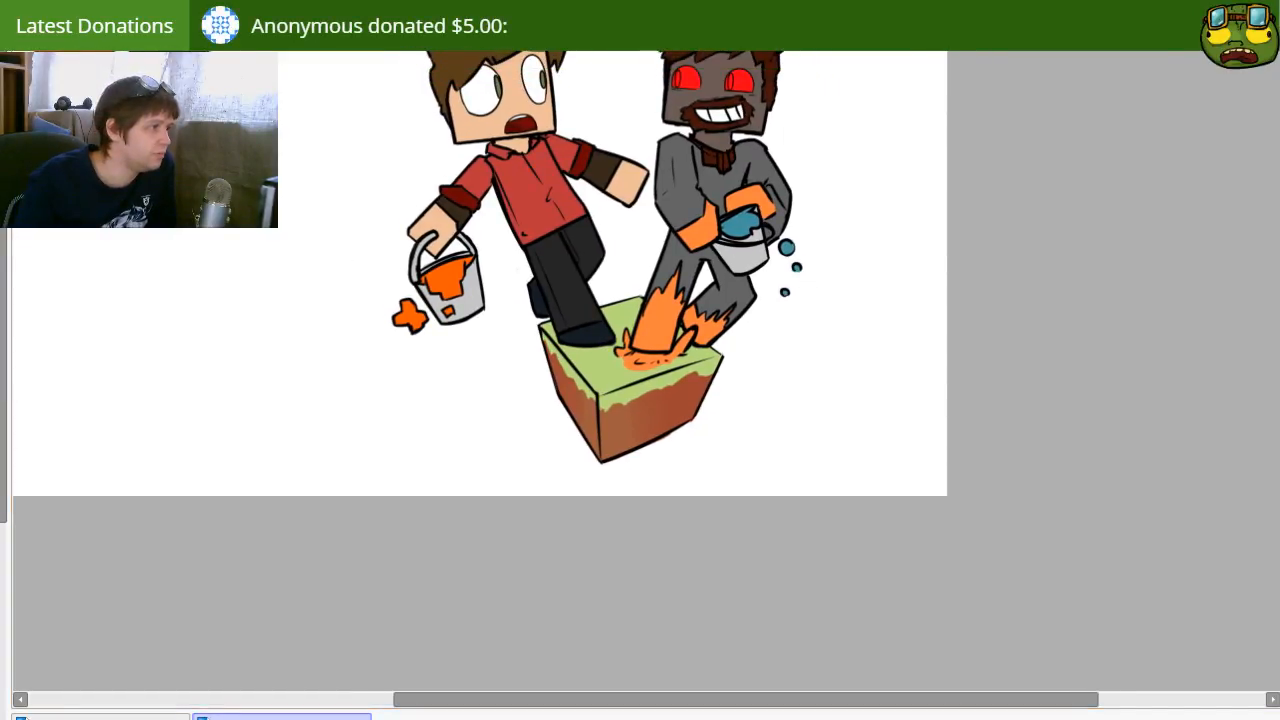
drag(551, 429, 444, 477)
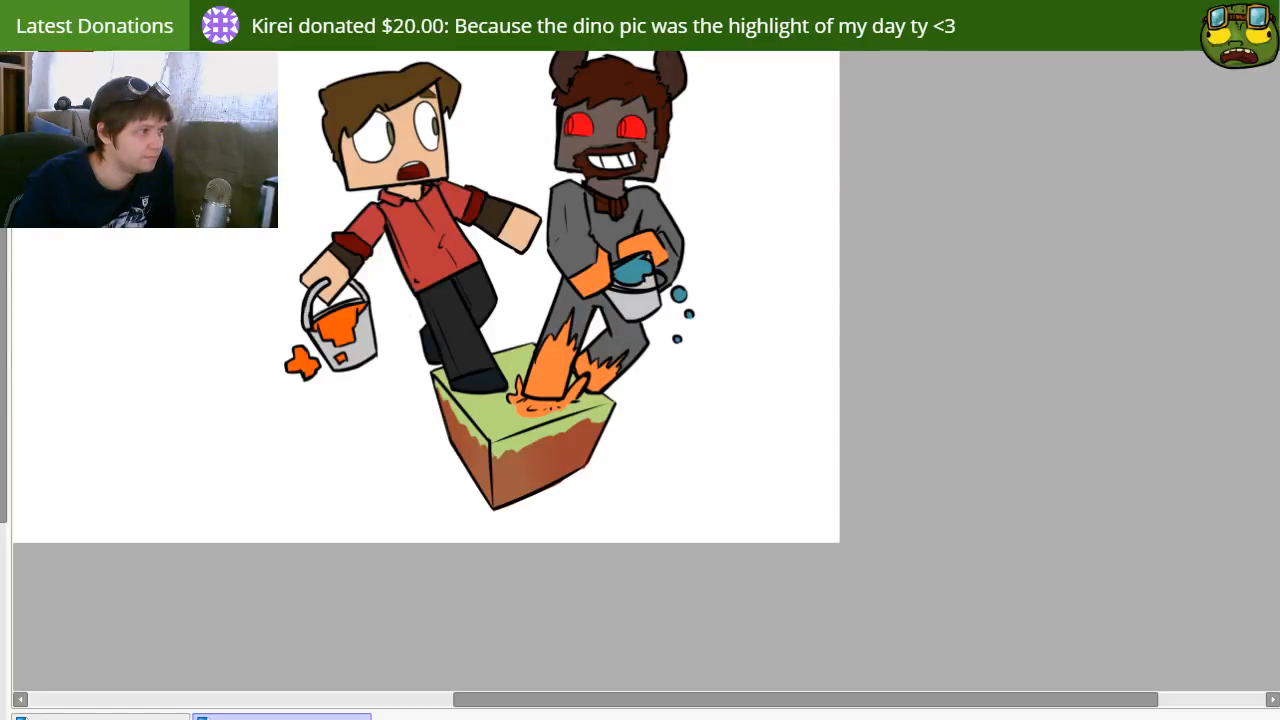
key(b)
key([)
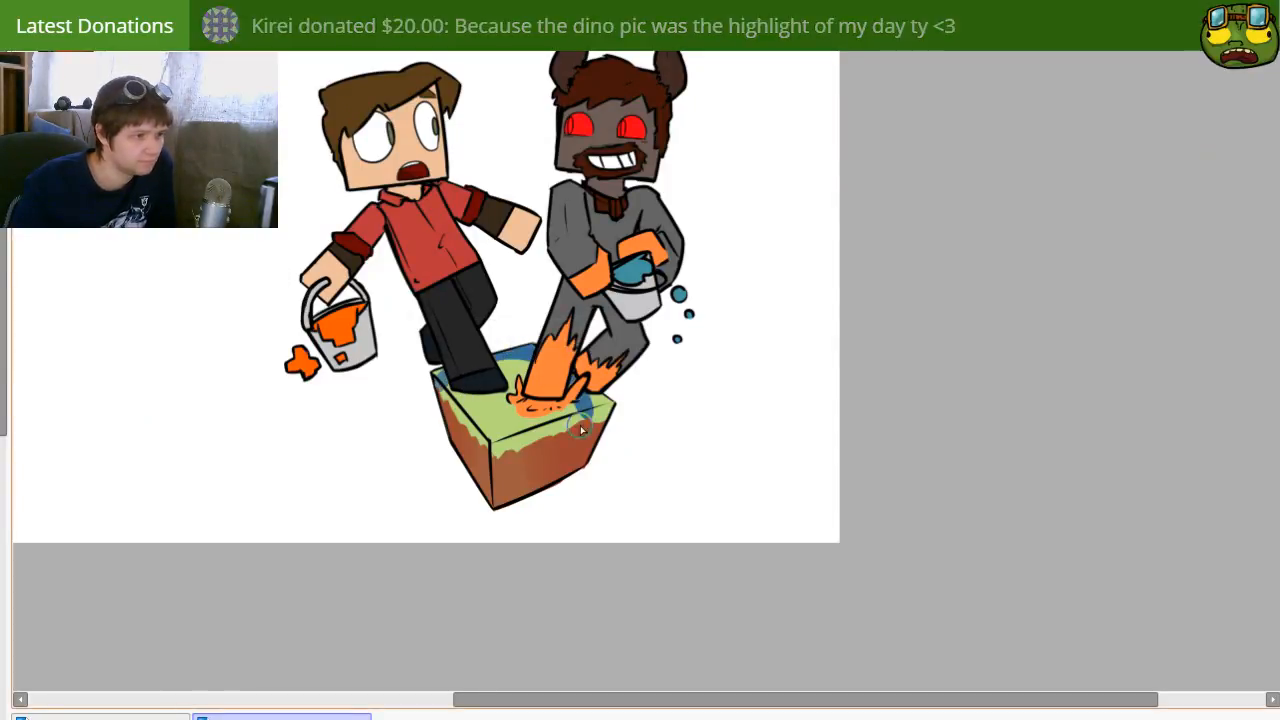
drag(441, 388, 536, 350)
drag(614, 412, 588, 390)
drag(446, 406, 434, 375)
mouse_move(625, 404)
mouse_down()
mouse_move(603, 422)
mouse_move(612, 398)
mouse_up()
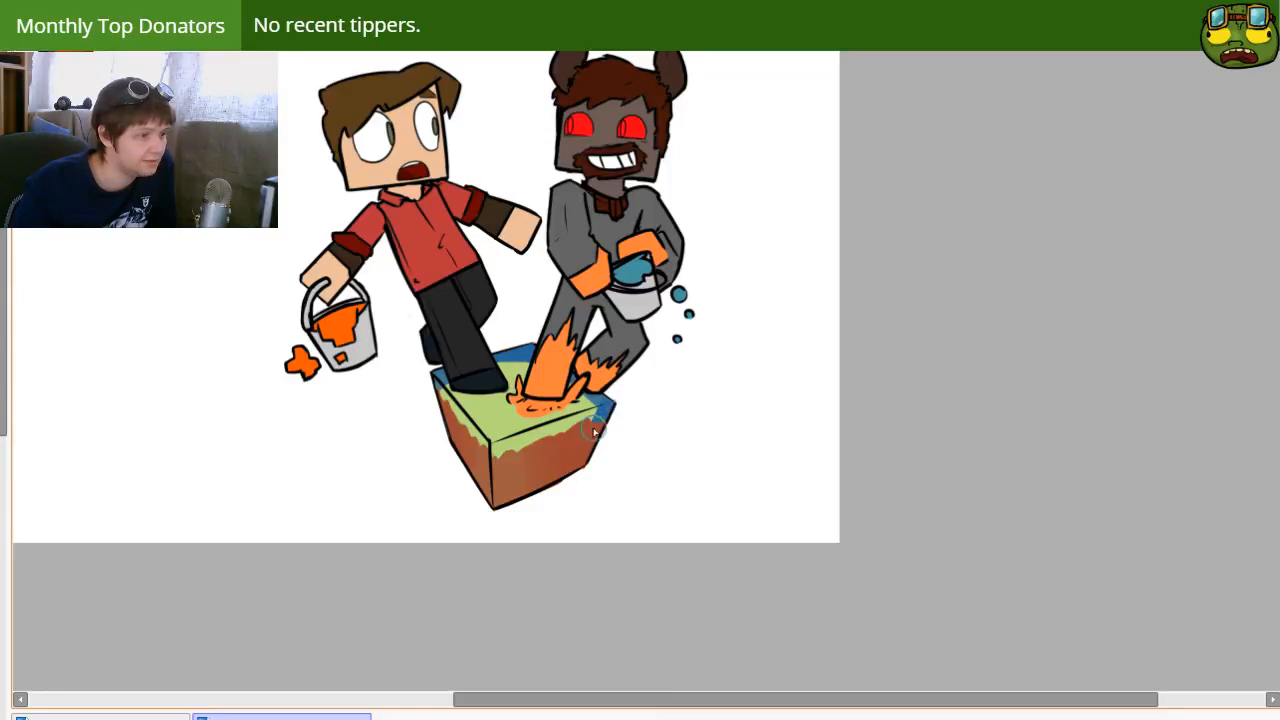
mouse_move(444, 384)
mouse_down()
mouse_move(434, 391)
mouse_move(444, 381)
mouse_up()
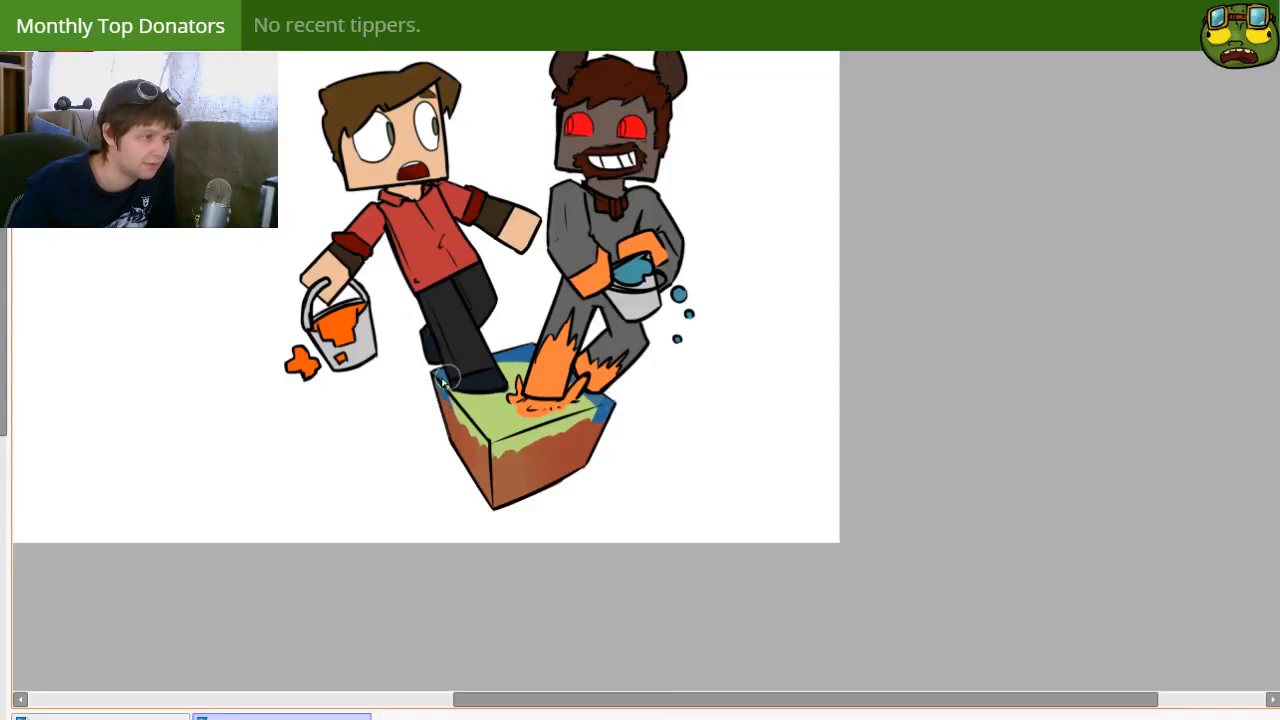
Step: Soften the blue shading into the grass and undo the blue paint spilled outside the block
key(e)
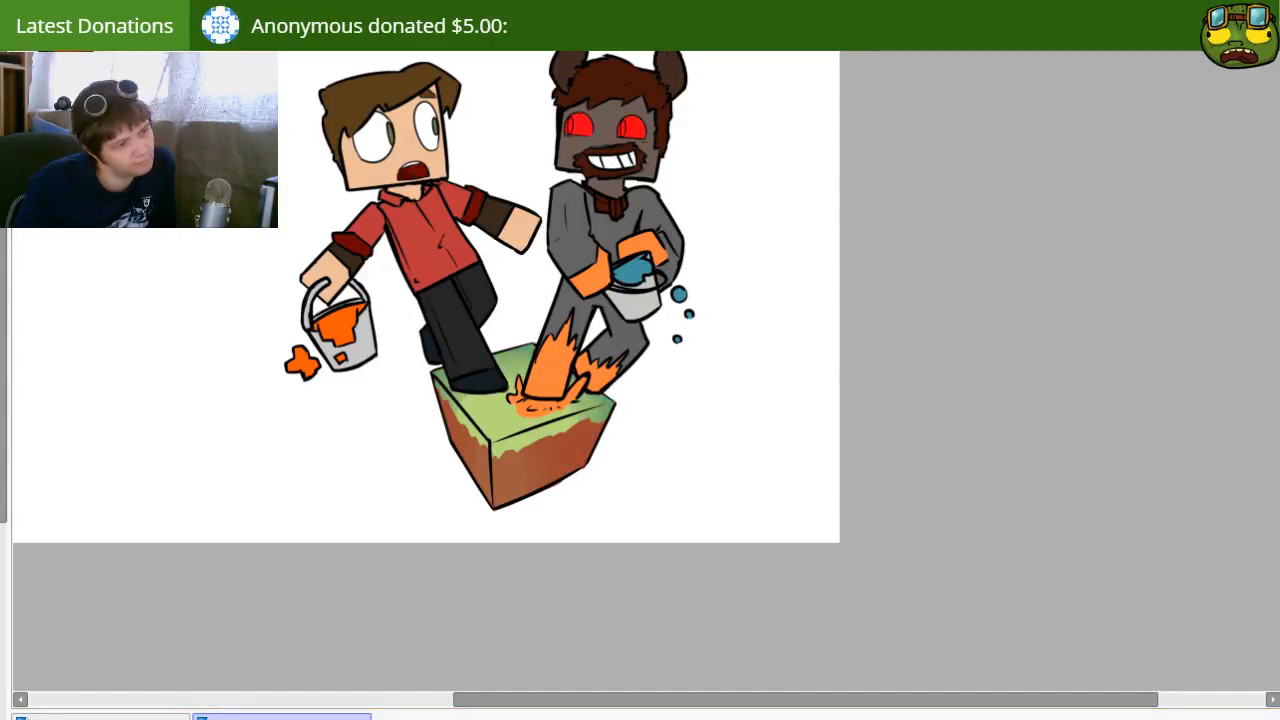
mouse_move(637, 450)
mouse_down()
mouse_move(689, 498)
mouse_move(689, 484)
mouse_up()
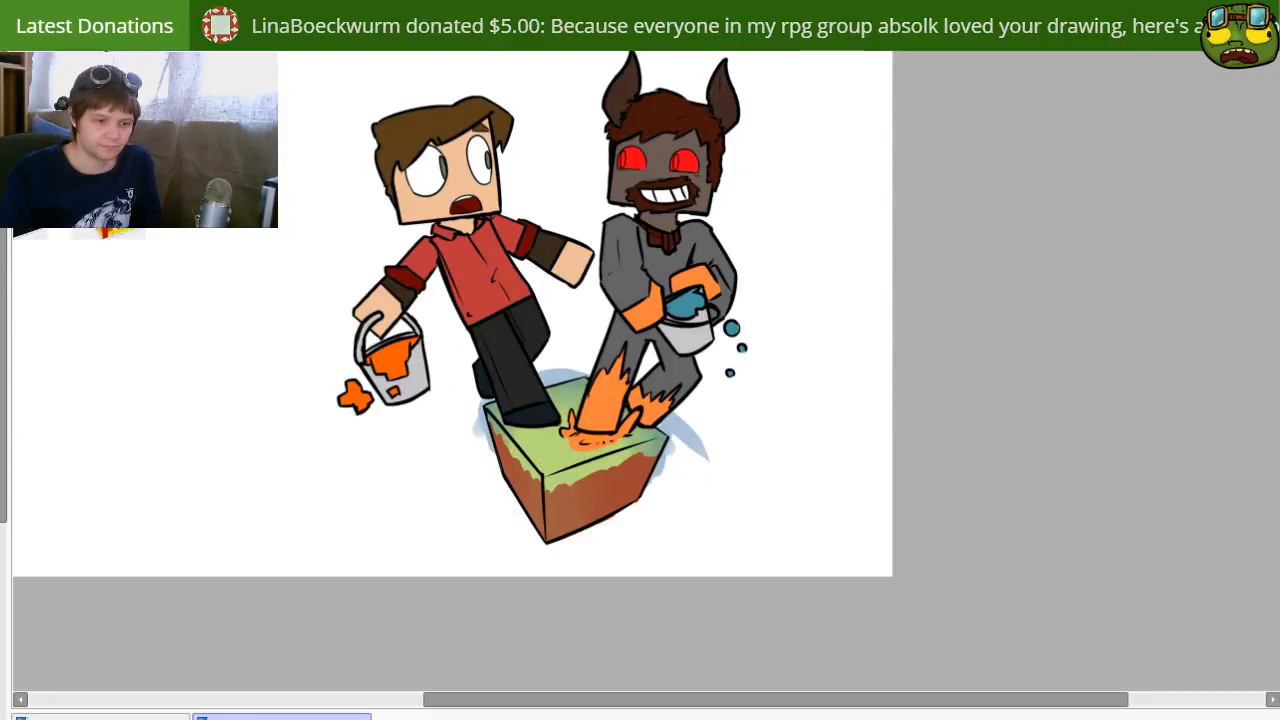
key(ctrl+z)
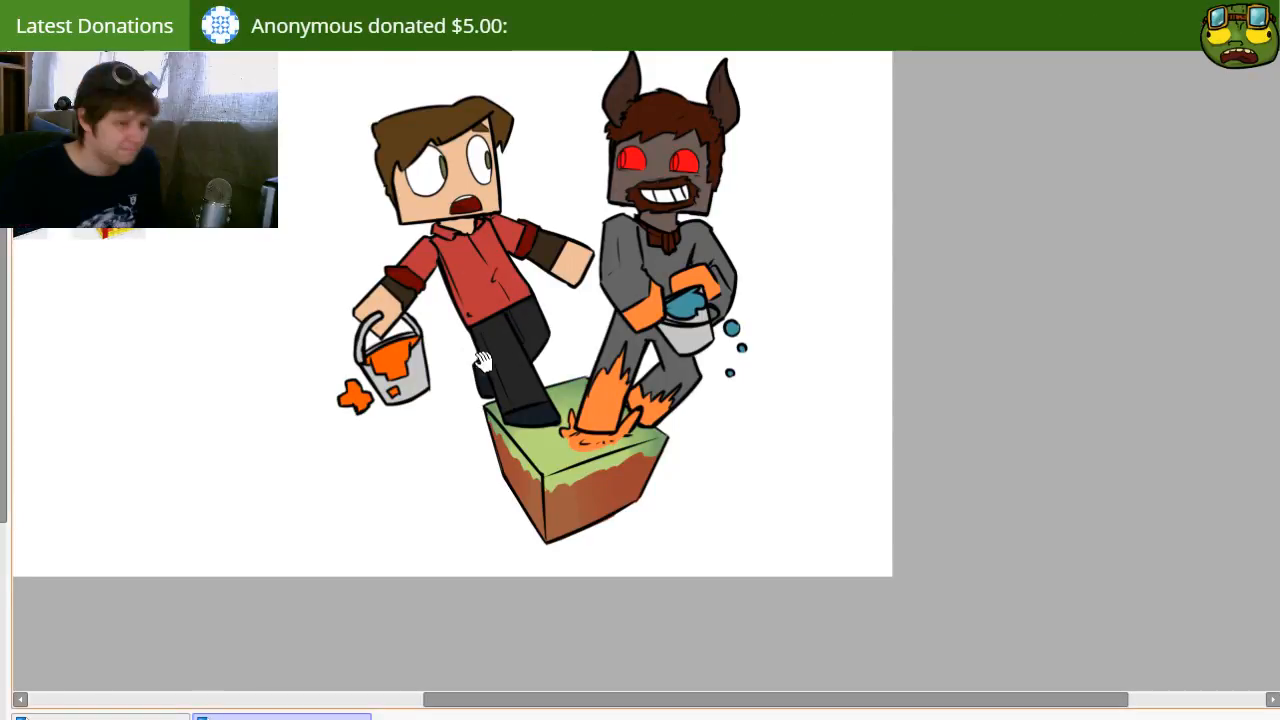
Step: Shade the block's side faces with a larger brush, undoing and repainting the broad strokes
drag(434, 389, 500, 411)
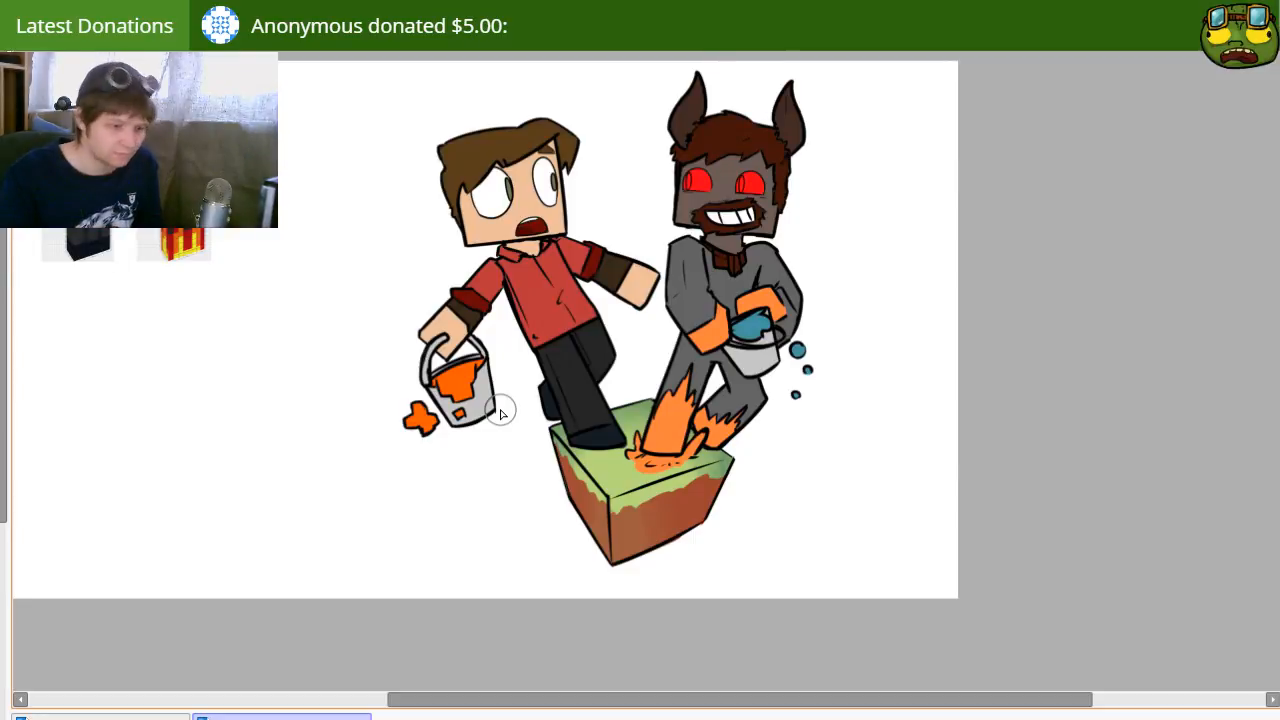
drag(746, 507, 698, 456)
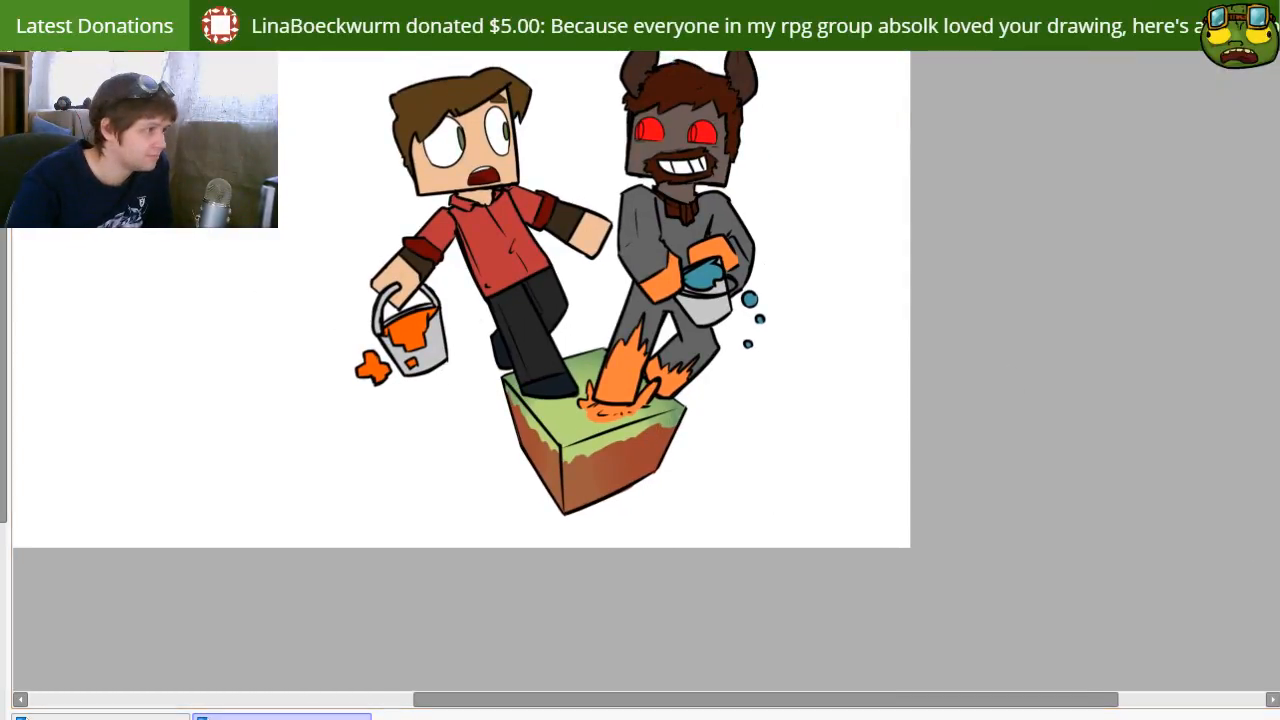
key(b)
key(bracketright)
drag(490, 382, 532, 483)
key(ctrl+z)
mouse_move(502, 404)
mouse_down()
mouse_move(559, 565)
mouse_move(505, 413)
mouse_move(580, 573)
mouse_move(553, 479)
mouse_move(588, 516)
mouse_move(728, 402)
mouse_move(549, 549)
mouse_up()
key(ctrl+z)
drag(729, 390, 528, 543)
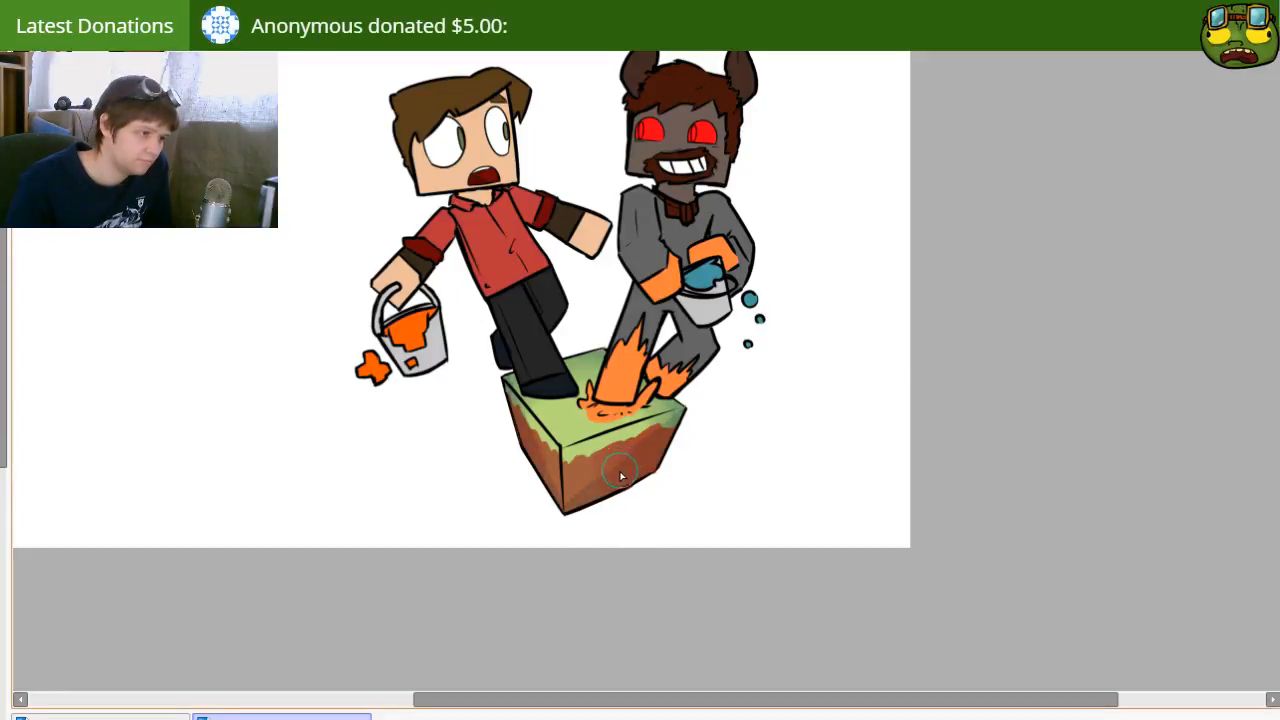
drag(500, 457, 558, 499)
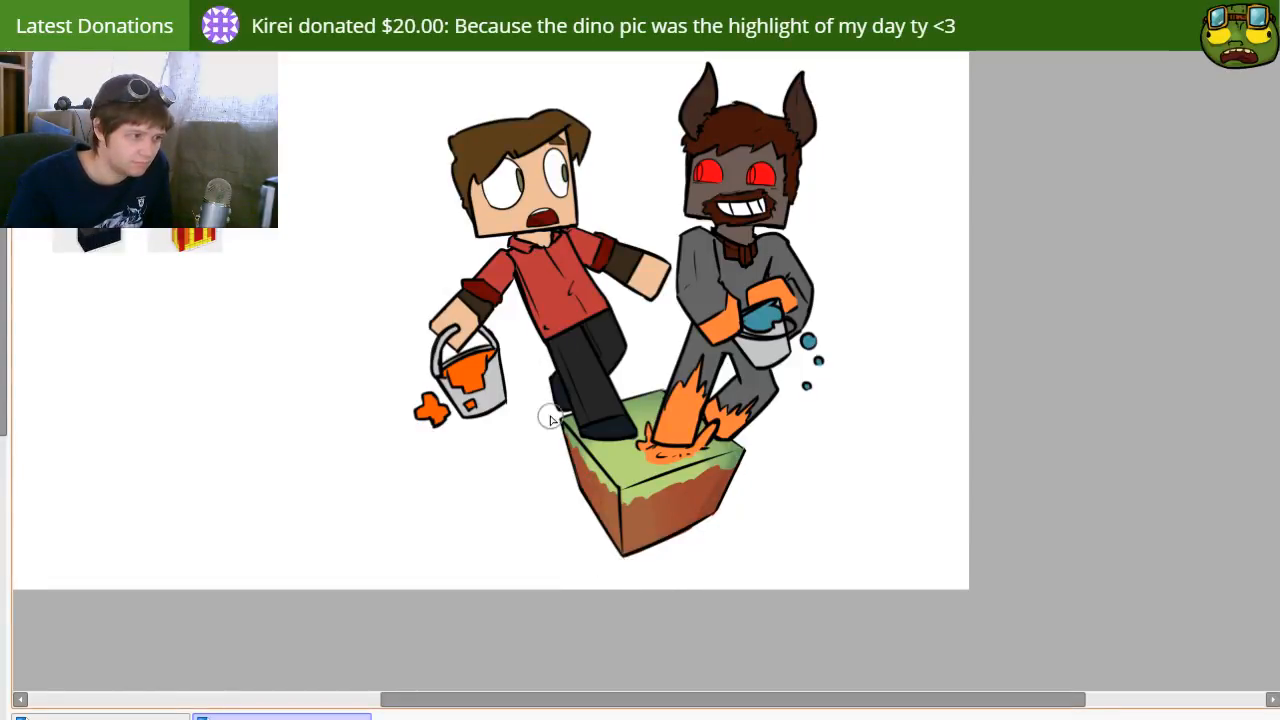
Step: Reduce the brush size to 8 and try thin shading strokes along the ragged grass rim, undoing stray ones
key(bracketleft)
key(bracketleft)
key(bracketleft)
key(bracketleft)
key(bracketleft)
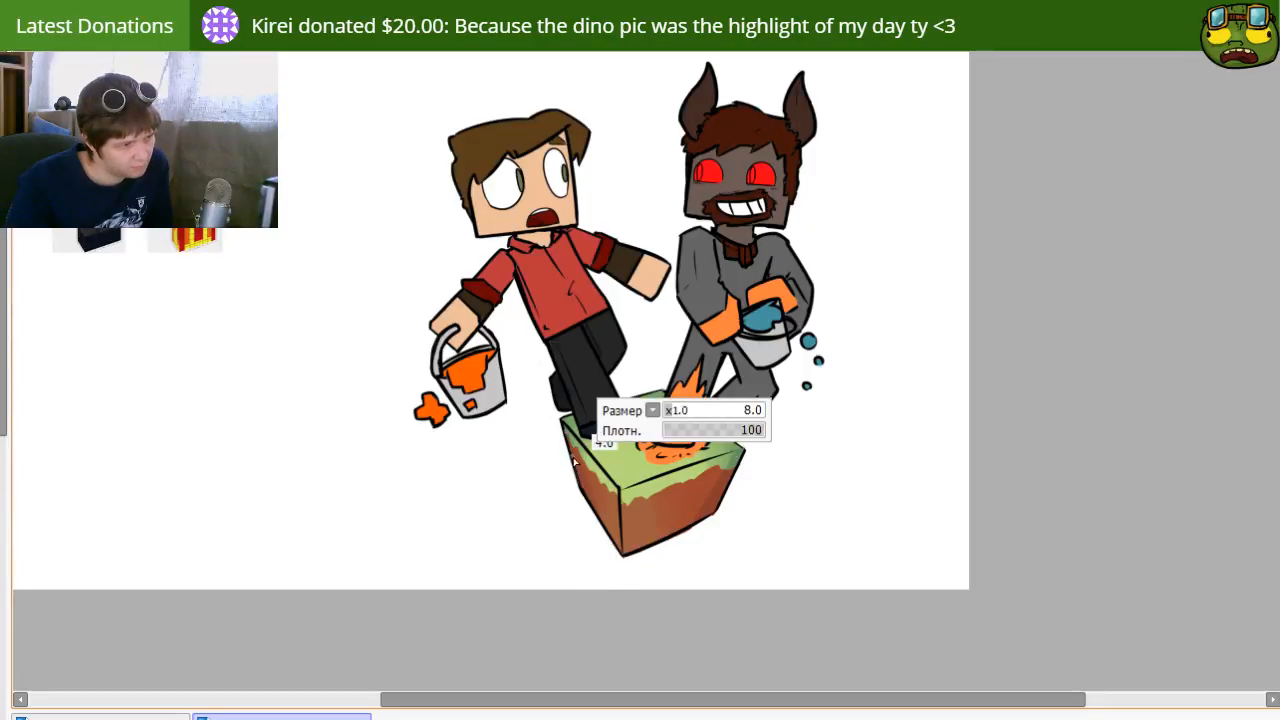
drag(627, 503, 731, 459)
key(ctrl+z)
drag(630, 499, 747, 459)
key(ctrl+z)
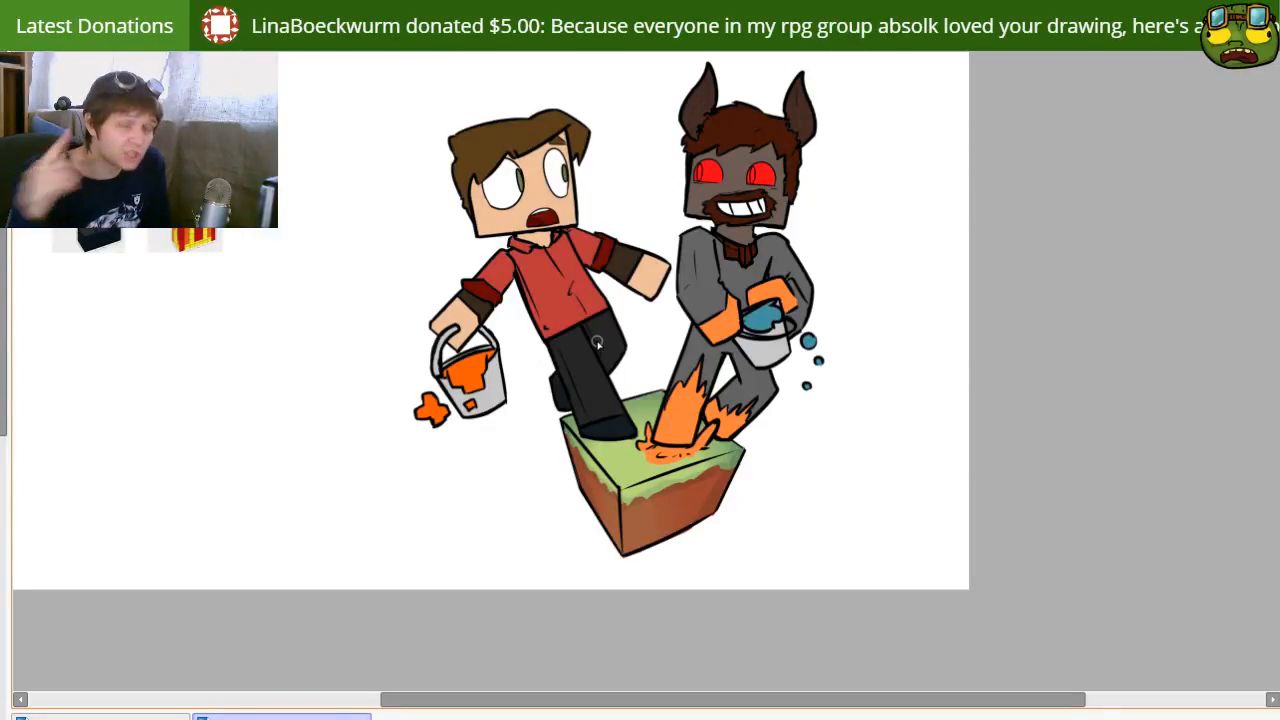
Step: Enlarge the brush to size 81 and paint a soft light highlight across the block's grass top and upper sides
scroll(592, 345, up, 1)
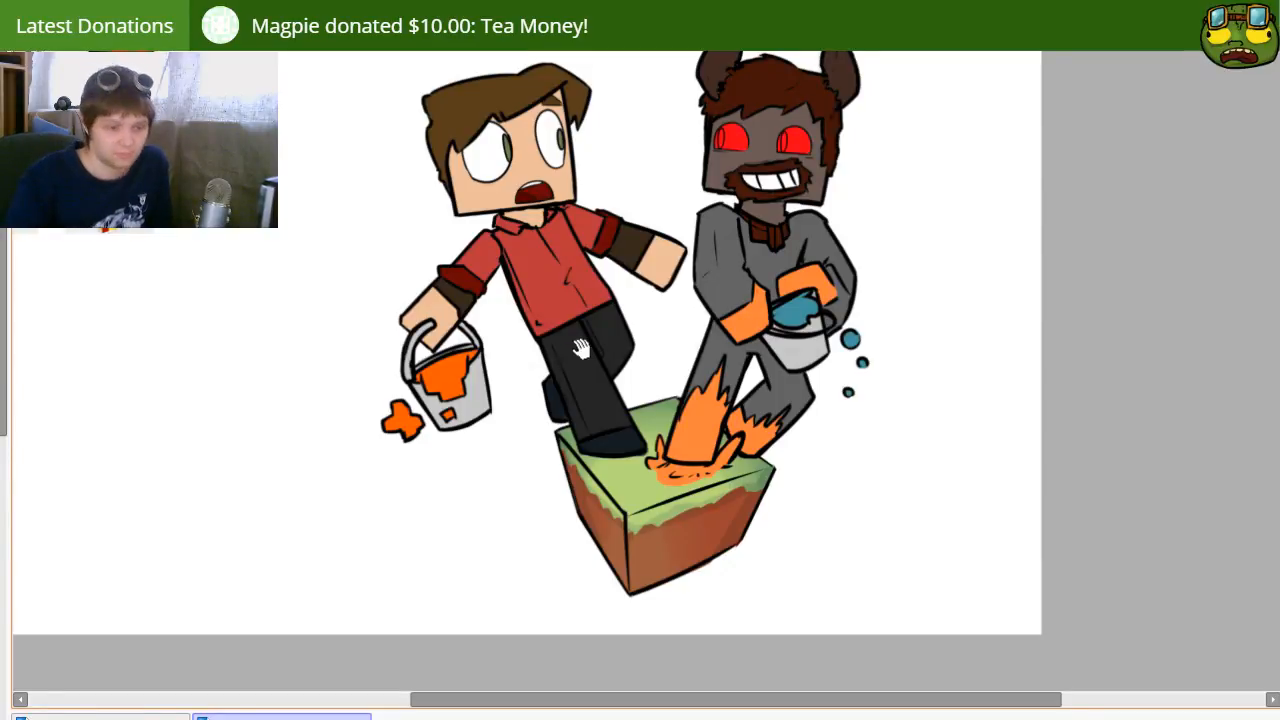
drag(677, 309, 686, 380)
drag(801, 540, 775, 516)
drag(1040, 540, 1070, 566)
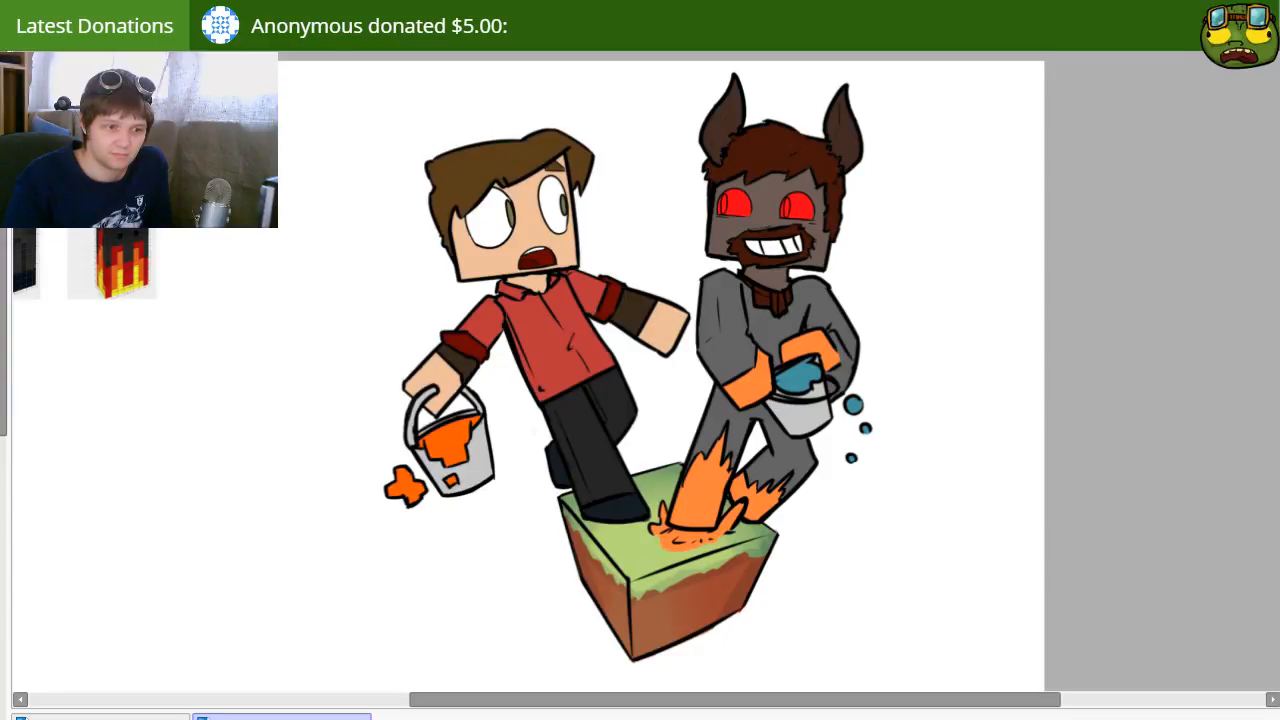
drag(743, 510, 782, 497)
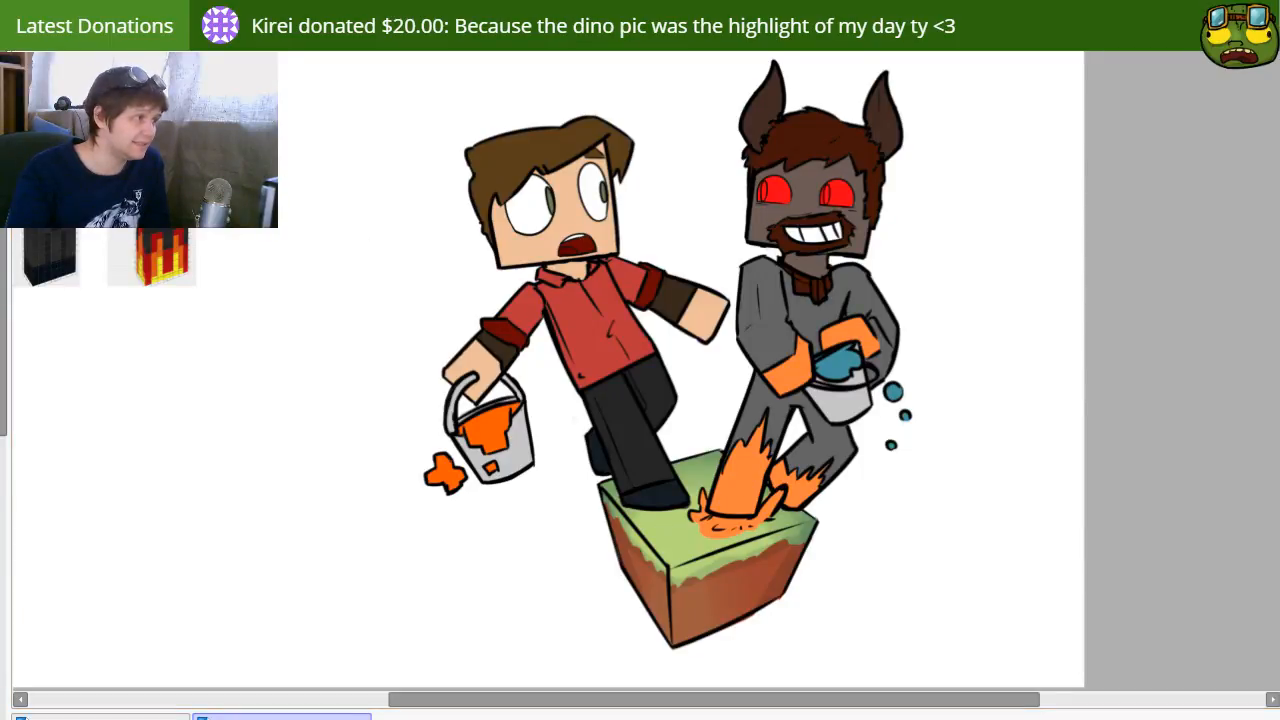
key(])
key(])
key(])
key(])
key(])
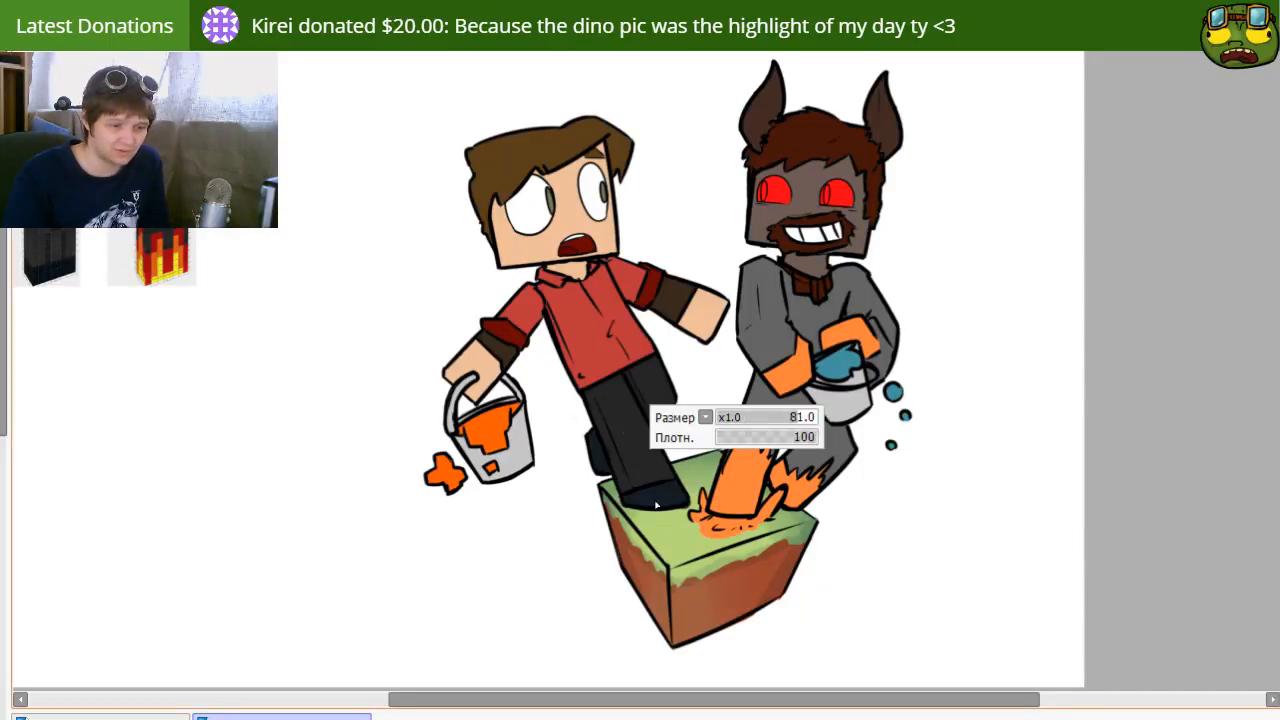
mouse_move(648, 520)
mouse_down()
mouse_move(708, 531)
mouse_move(691, 498)
mouse_move(660, 504)
mouse_move(702, 534)
mouse_move(640, 509)
mouse_move(718, 520)
mouse_move(714, 550)
mouse_move(663, 549)
mouse_move(633, 525)
mouse_move(695, 564)
mouse_move(662, 552)
mouse_move(781, 518)
mouse_up()
Step: Dot small light pebbles onto the block's dirt face and soften the edge of the highlight
click(748, 584)
click(726, 605)
click(693, 598)
click(759, 593)
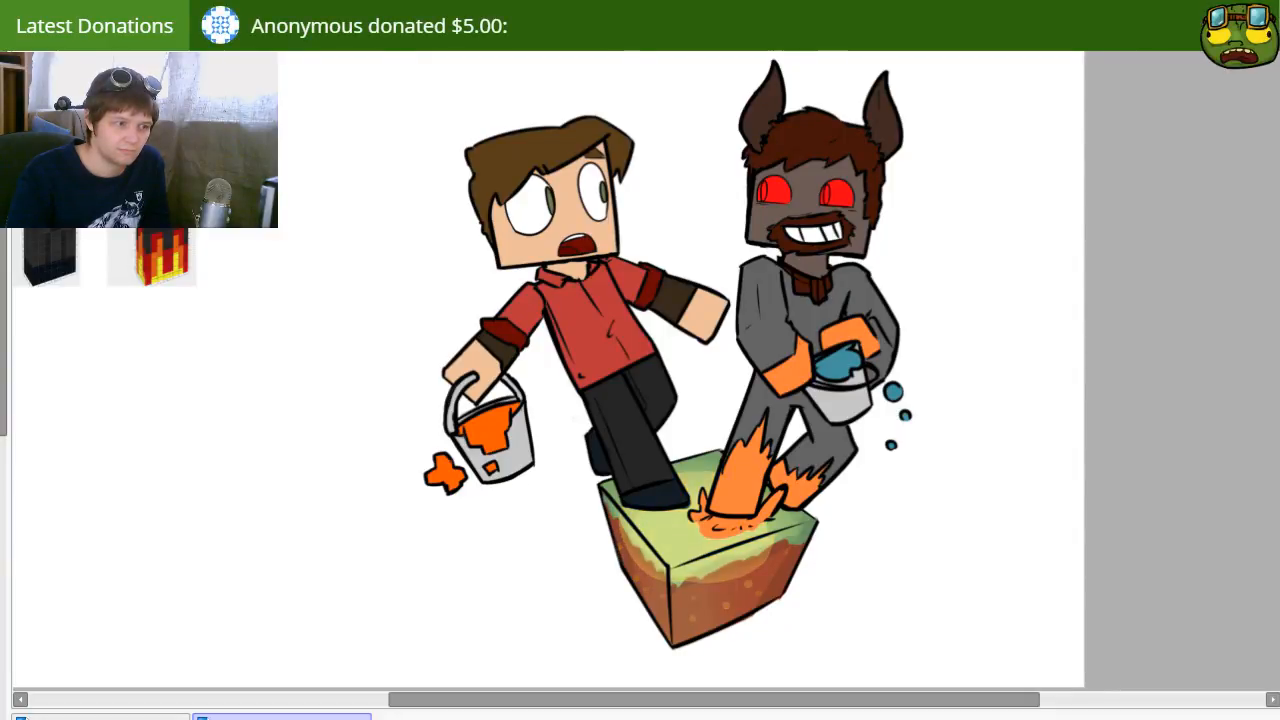
key(e)
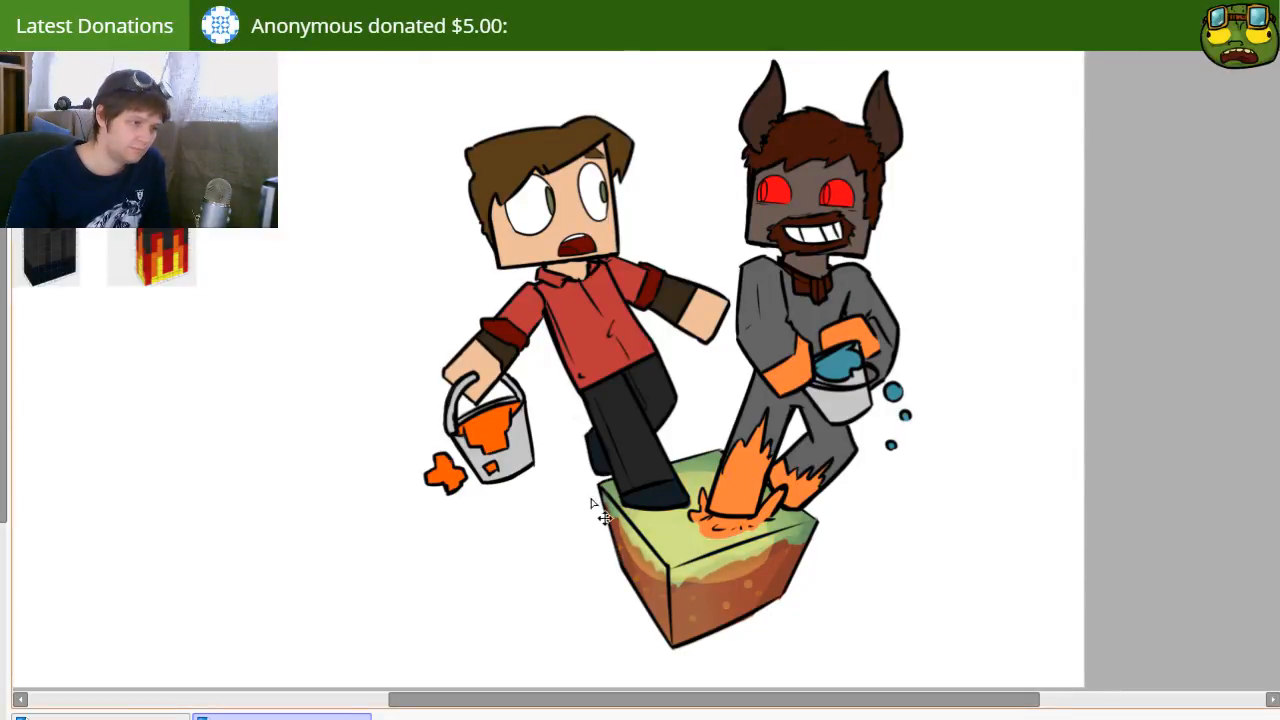
mouse_move(741, 543)
mouse_down()
mouse_move(701, 563)
mouse_move(622, 552)
mouse_move(681, 555)
mouse_up()
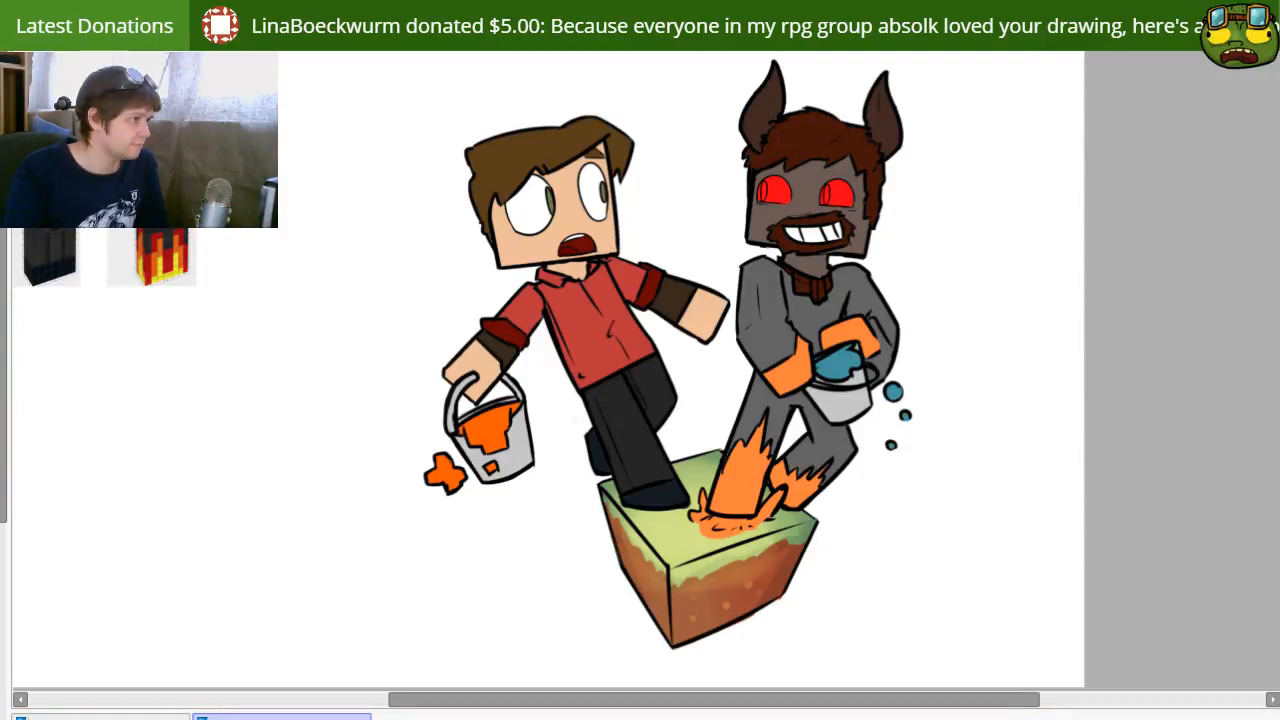
Step: Cover the whole block with saturated green and blend it over the shading as a subtle green tint
drag(579, 462, 617, 476)
mouse_move(568, 541)
mouse_down()
mouse_move(690, 495)
mouse_move(896, 548)
mouse_up()
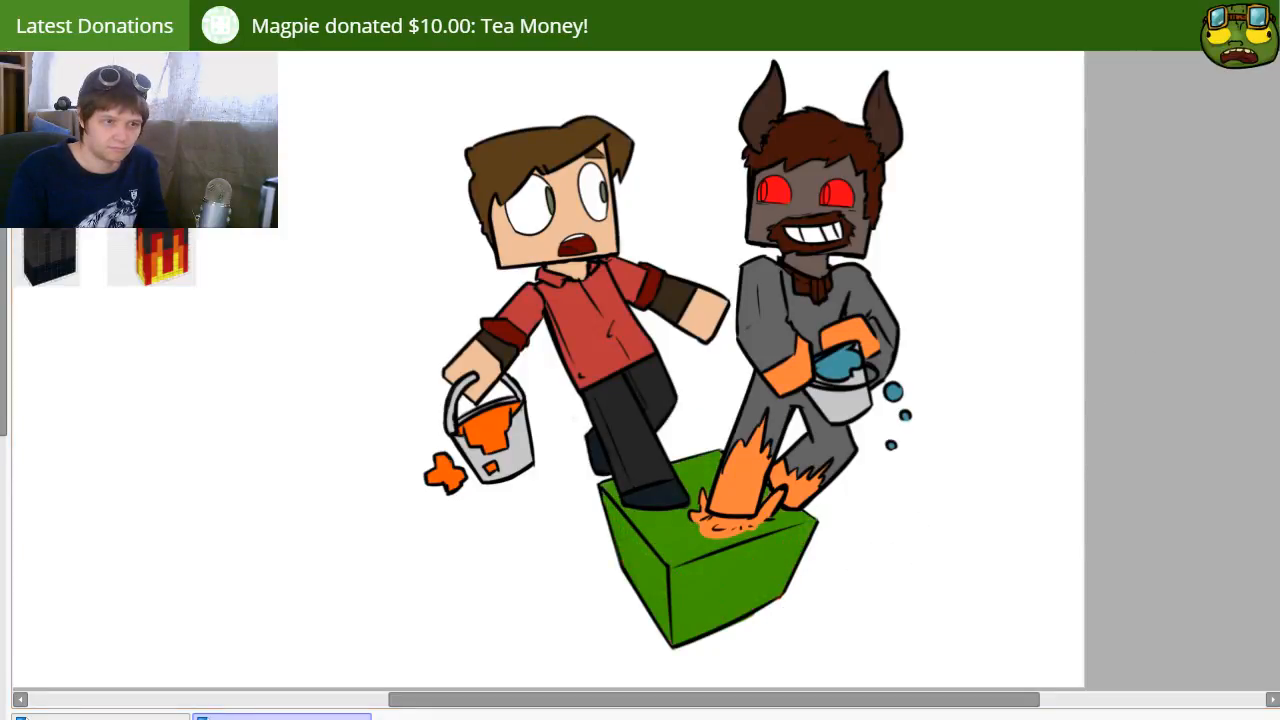
key(ctrl+z)
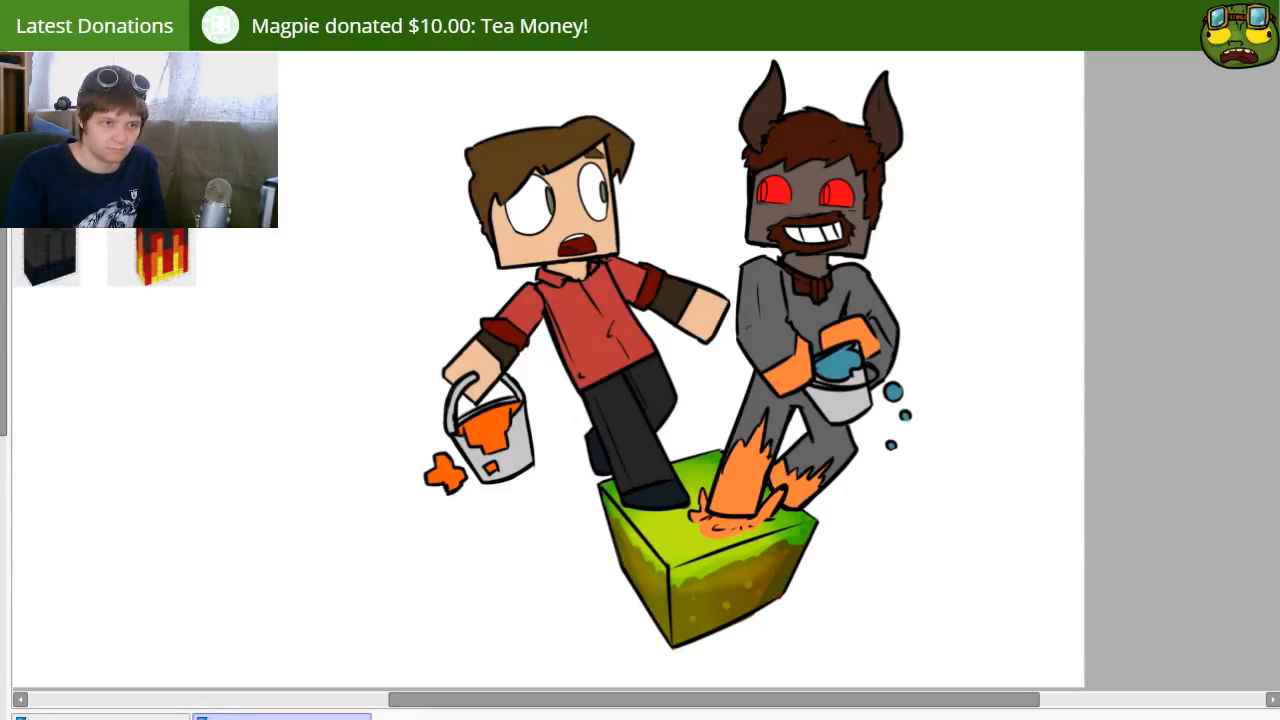
key(ctrl+z)
drag(906, 491, 896, 483)
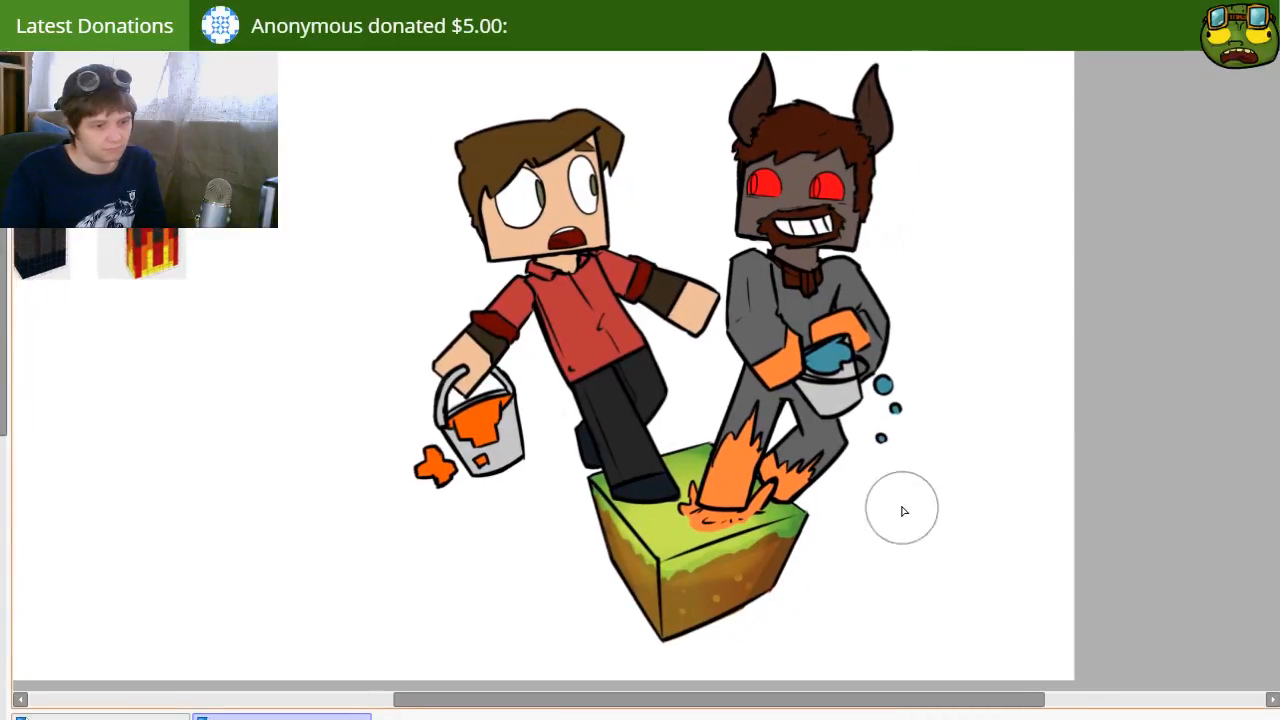
scroll(889, 410, down, 2)
scroll(889, 422, up, 1)
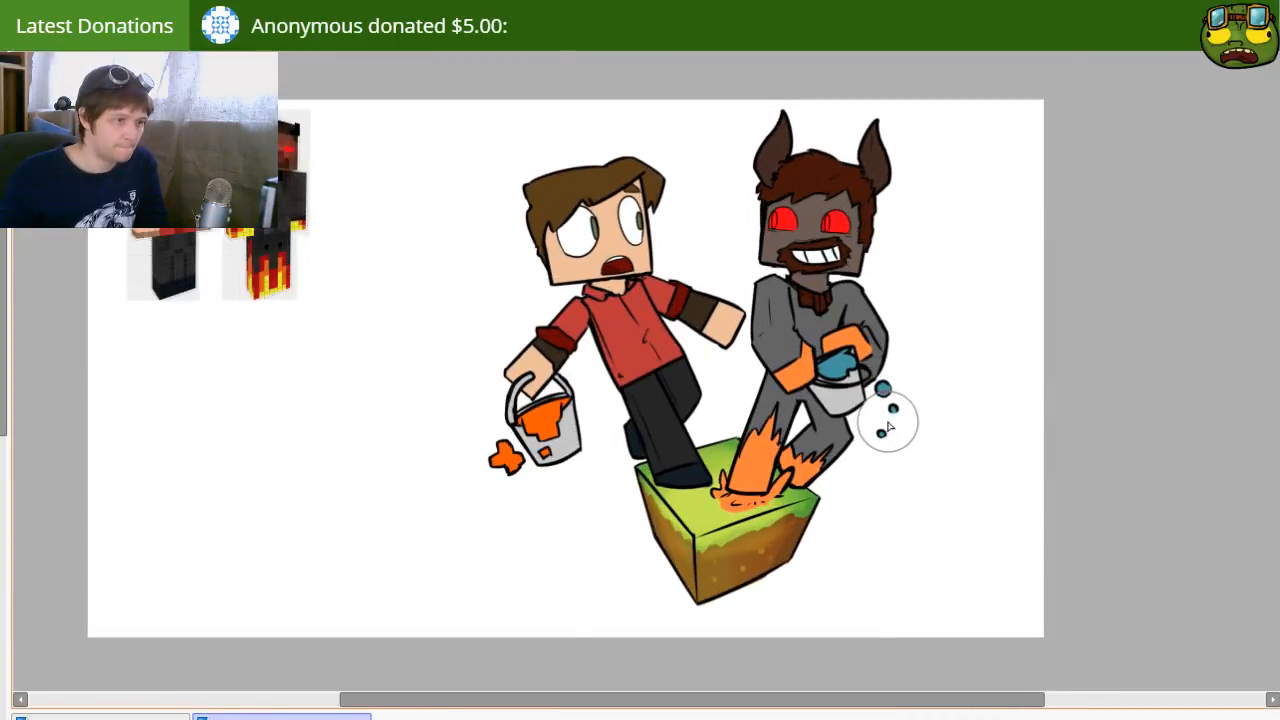
drag(836, 385, 720, 391)
drag(589, 409, 632, 472)
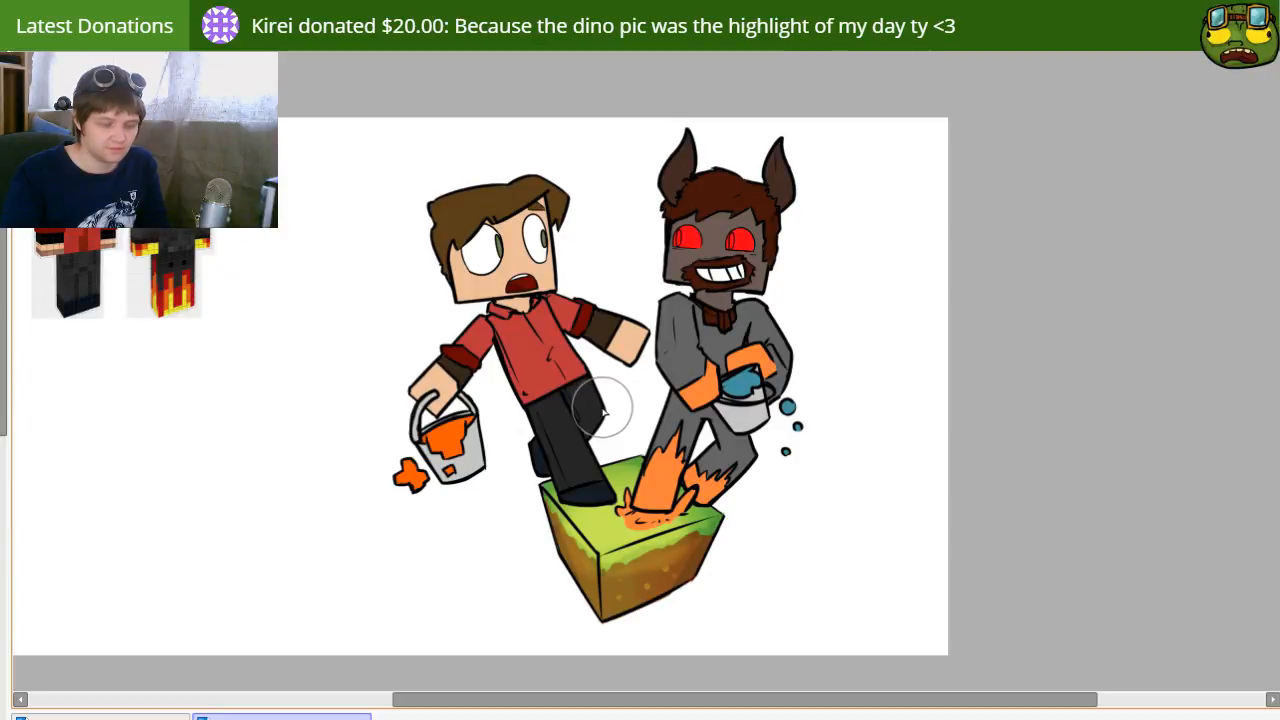
Step: Erase the green tint from the block's dirt faces, keeping it on the grass
mouse_move(674, 464)
mouse_down()
mouse_move(663, 508)
mouse_move(675, 492)
mouse_move(744, 514)
mouse_up()
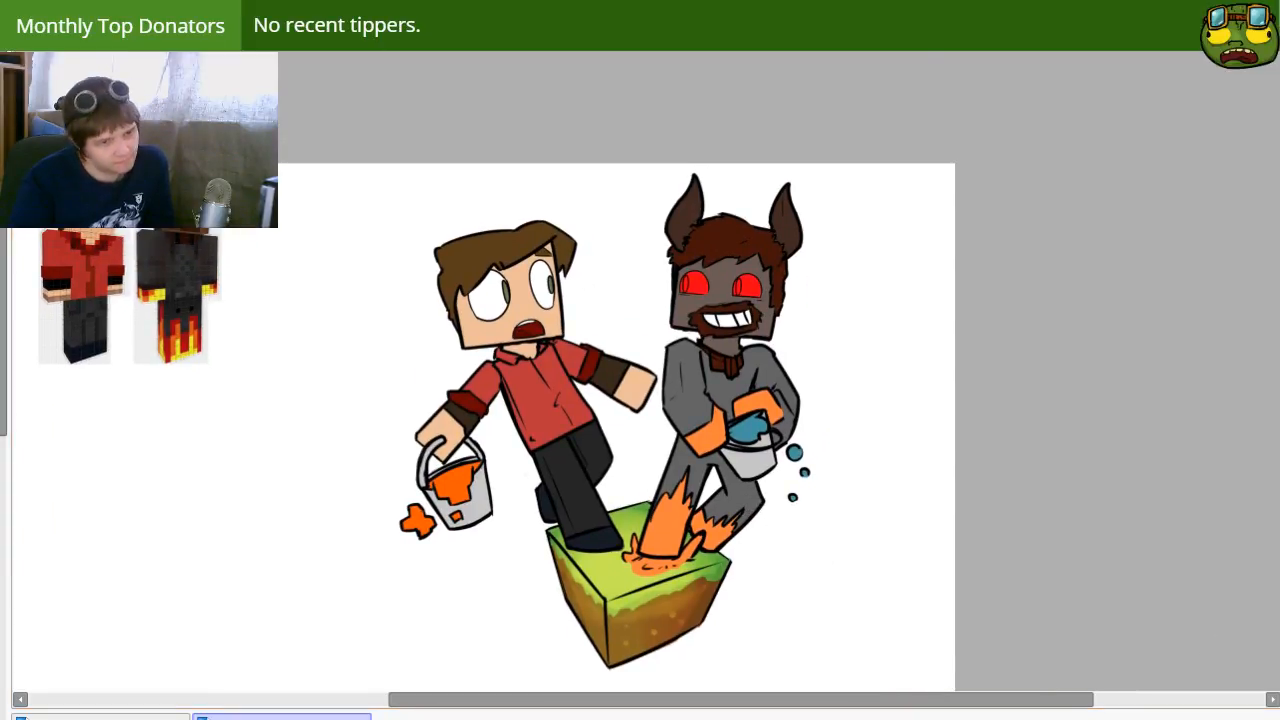
key(e)
mouse_move(620, 632)
mouse_down()
mouse_move(702, 610)
mouse_move(679, 635)
mouse_move(676, 605)
mouse_move(637, 616)
mouse_move(557, 594)
mouse_move(591, 636)
mouse_move(565, 590)
mouse_move(582, 598)
mouse_move(604, 661)
mouse_up()
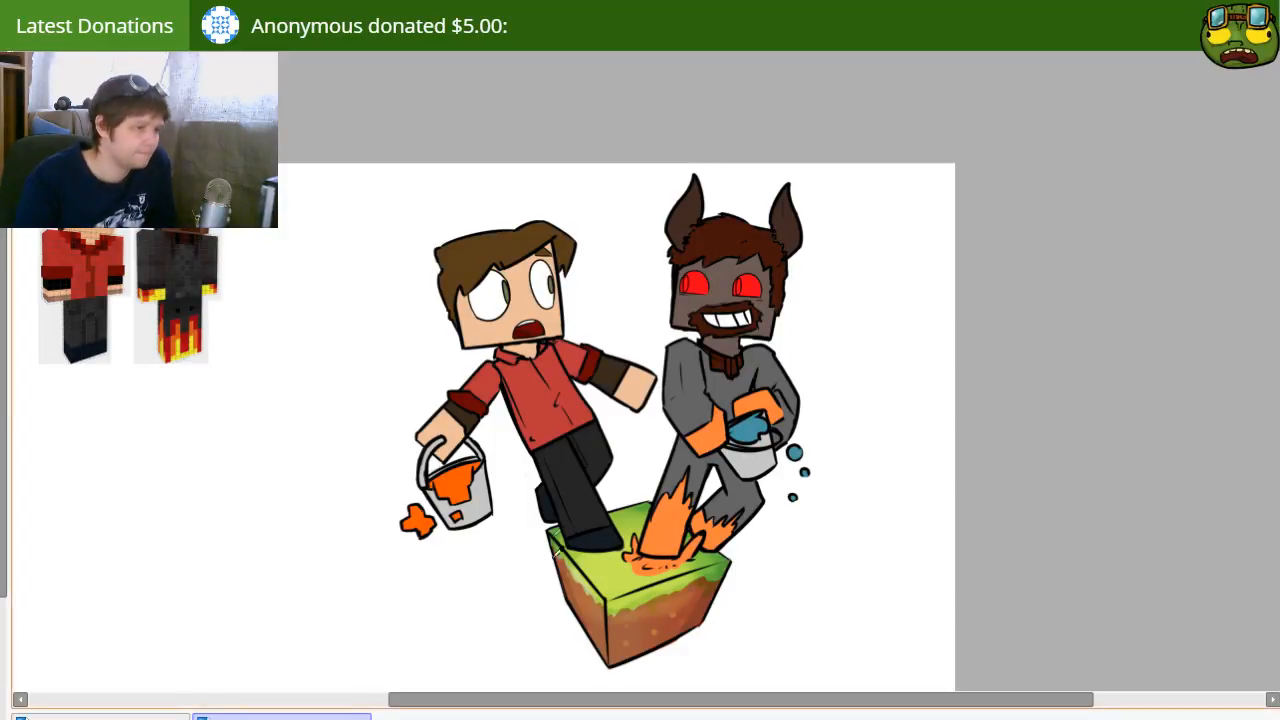
Step: Recolor the block's black outlines with green along the grass and dark brown along the dirt, using a smaller brush
mouse_move(572, 552)
mouse_down()
mouse_move(540, 539)
mouse_move(622, 627)
mouse_move(561, 551)
mouse_move(627, 627)
mouse_move(657, 600)
mouse_move(636, 598)
mouse_move(700, 573)
mouse_up()
key(b)
key(bracketleft)
key(bracketleft)
key(bracketleft)
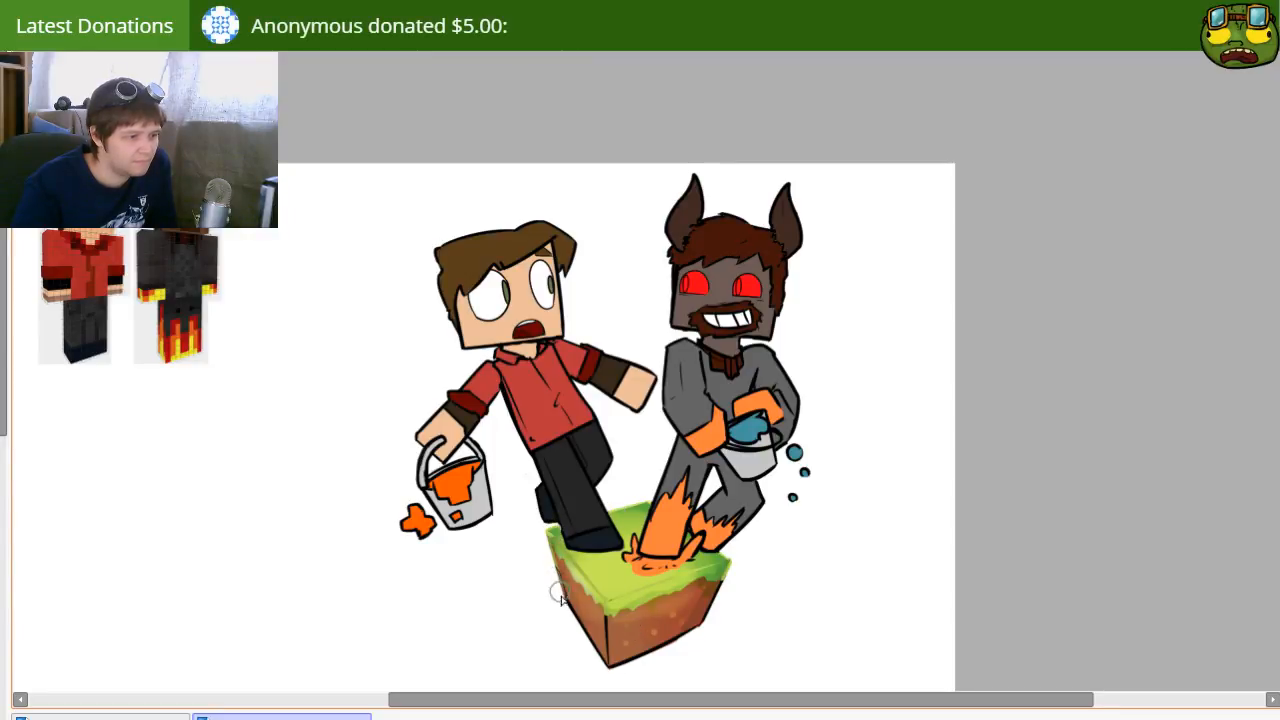
mouse_move(577, 609)
mouse_down()
mouse_move(609, 660)
mouse_move(606, 626)
mouse_move(610, 666)
mouse_move(708, 623)
mouse_move(681, 628)
mouse_move(706, 606)
mouse_up()
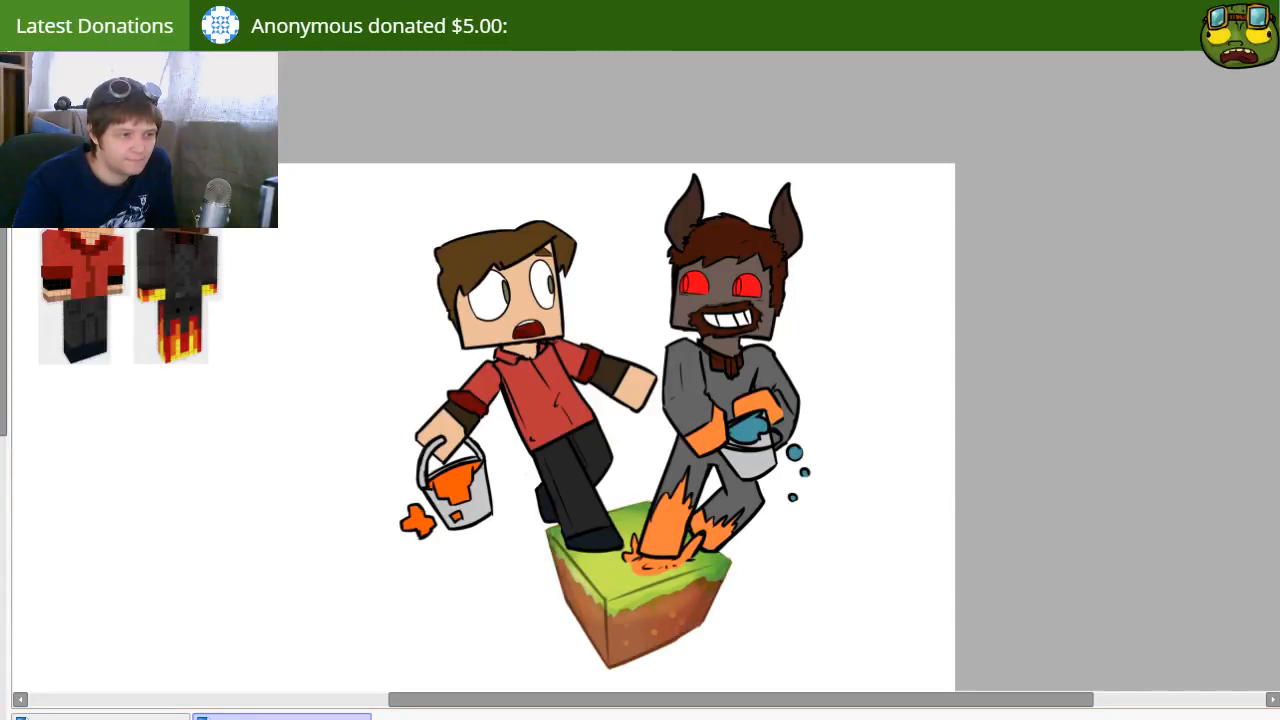
drag(656, 641, 677, 614)
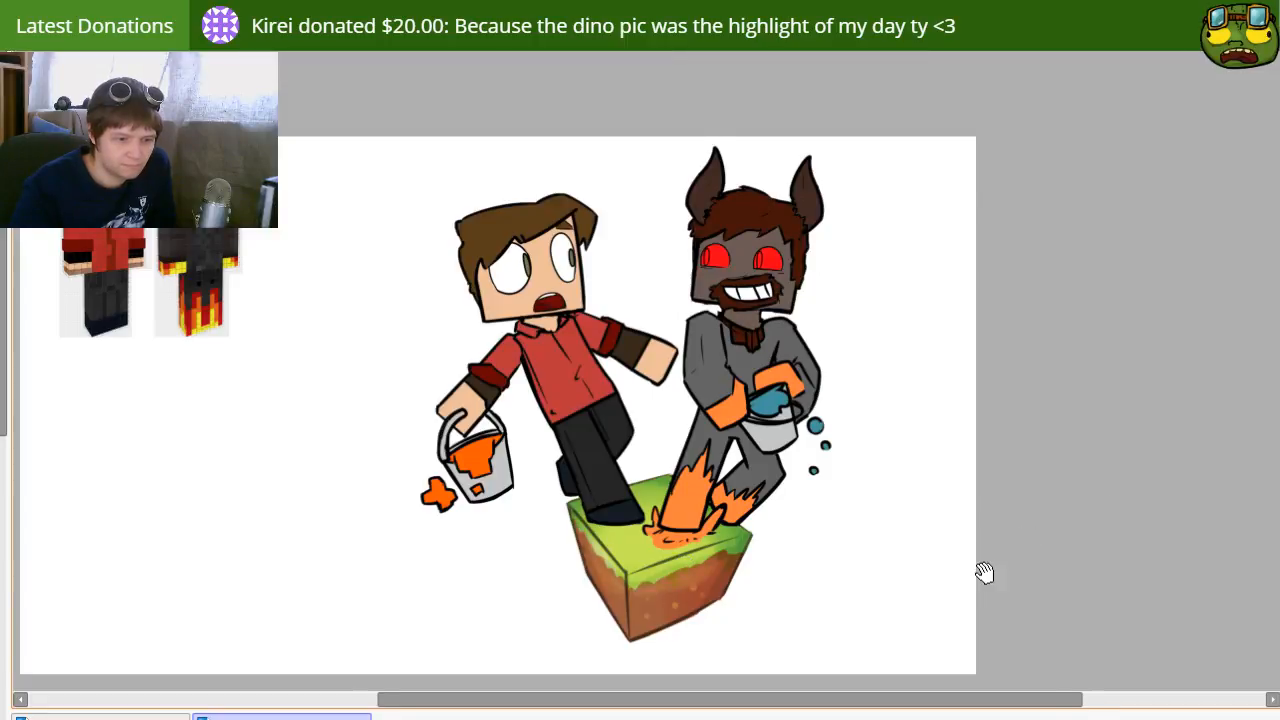
drag(960, 564, 971, 549)
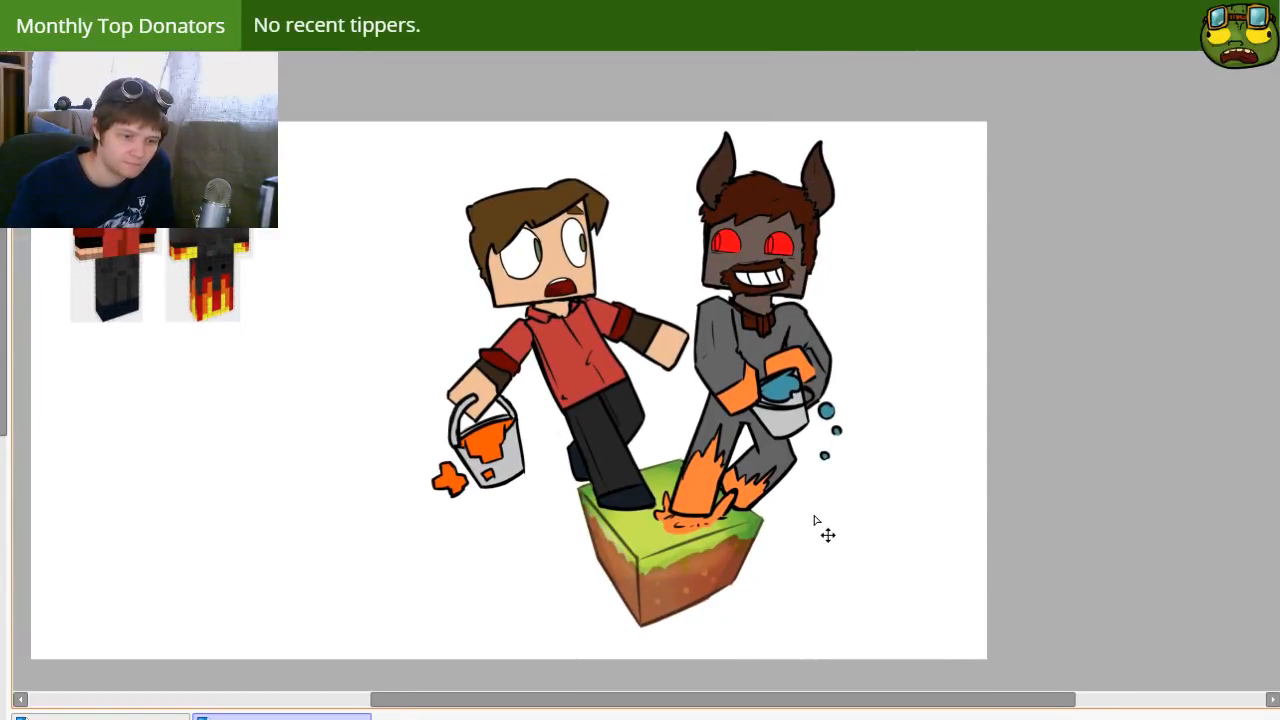
drag(845, 527, 726, 563)
mouse_move(580, 609)
mouse_down()
mouse_move(657, 560)
mouse_move(645, 576)
mouse_up()
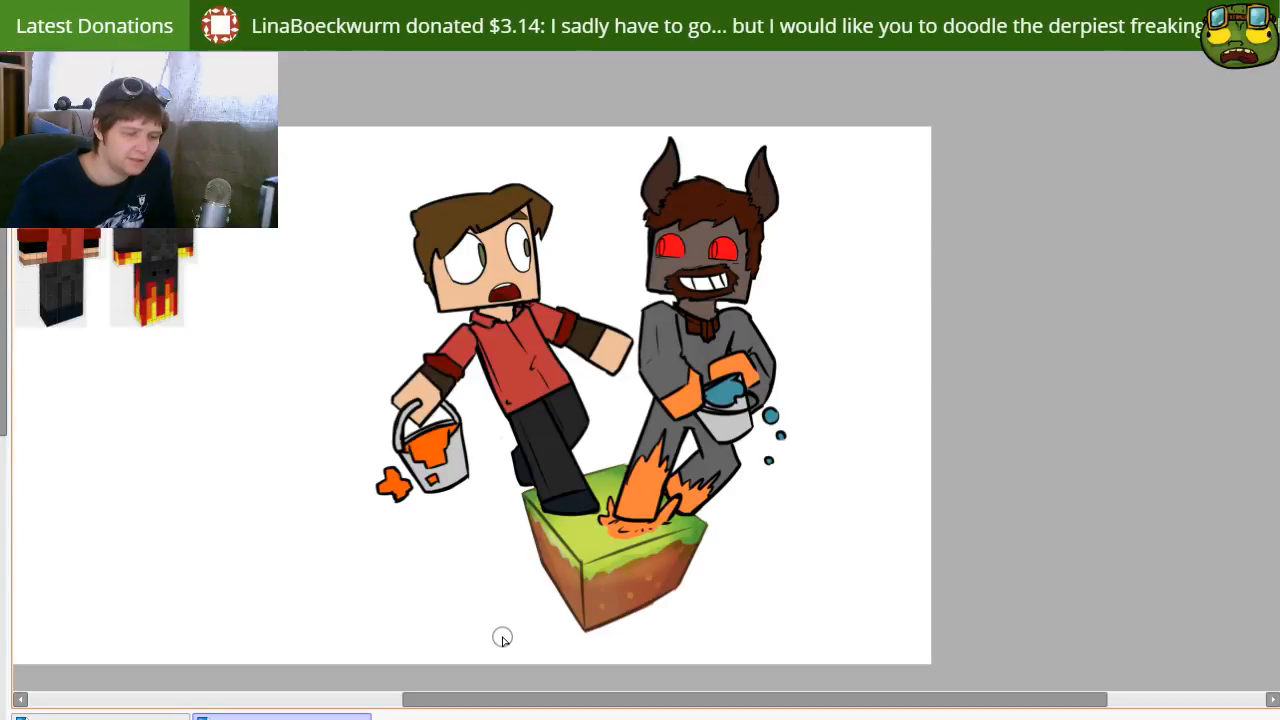
drag(608, 507, 620, 470)
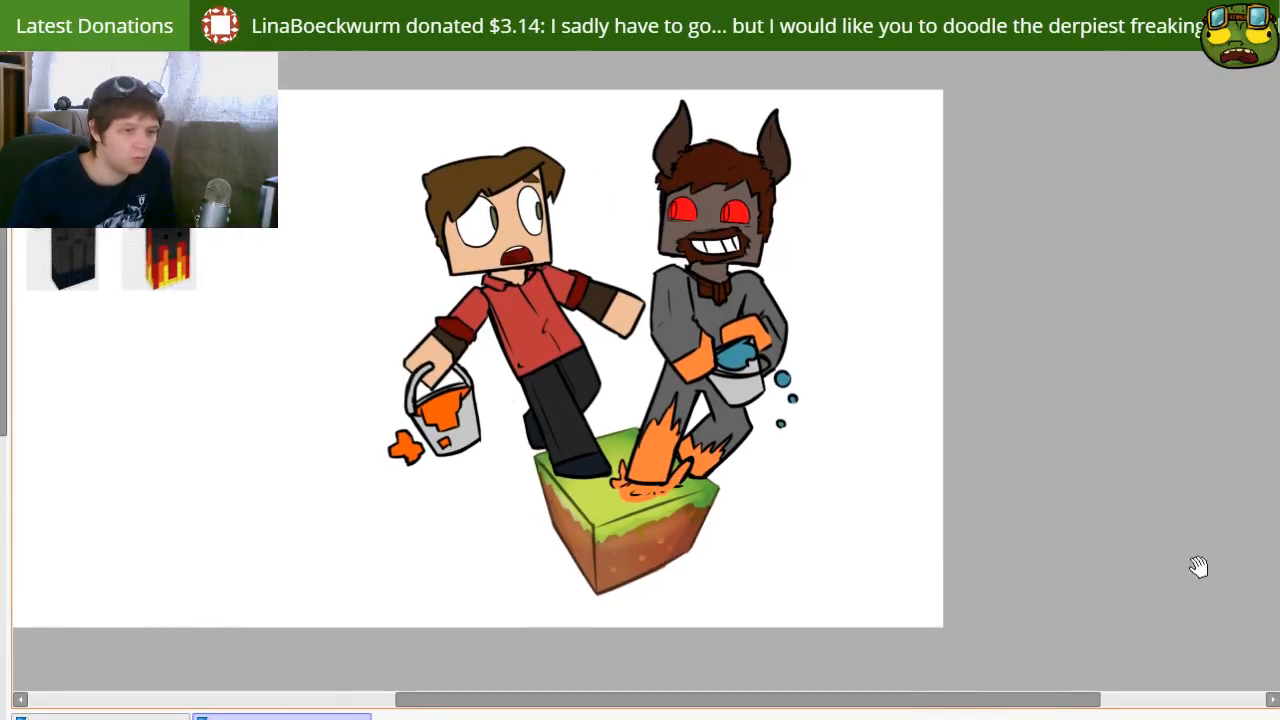
drag(814, 546, 849, 566)
drag(836, 517, 774, 571)
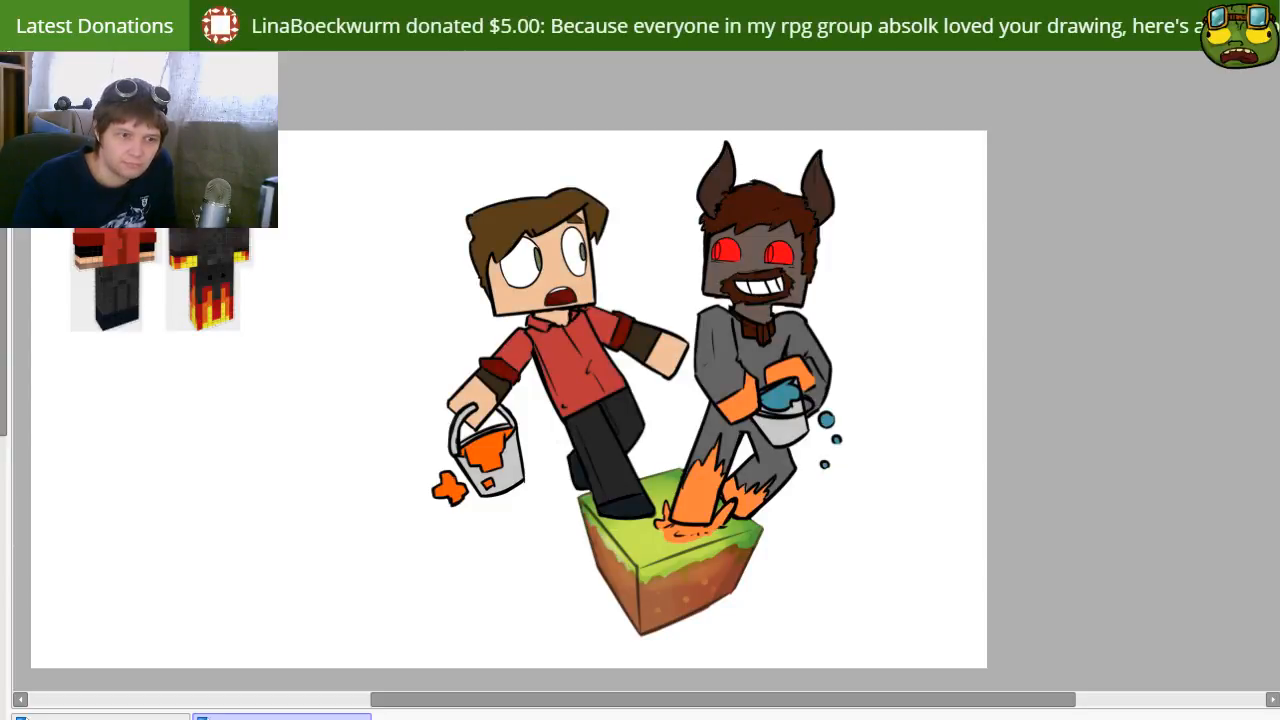
drag(953, 391, 894, 397)
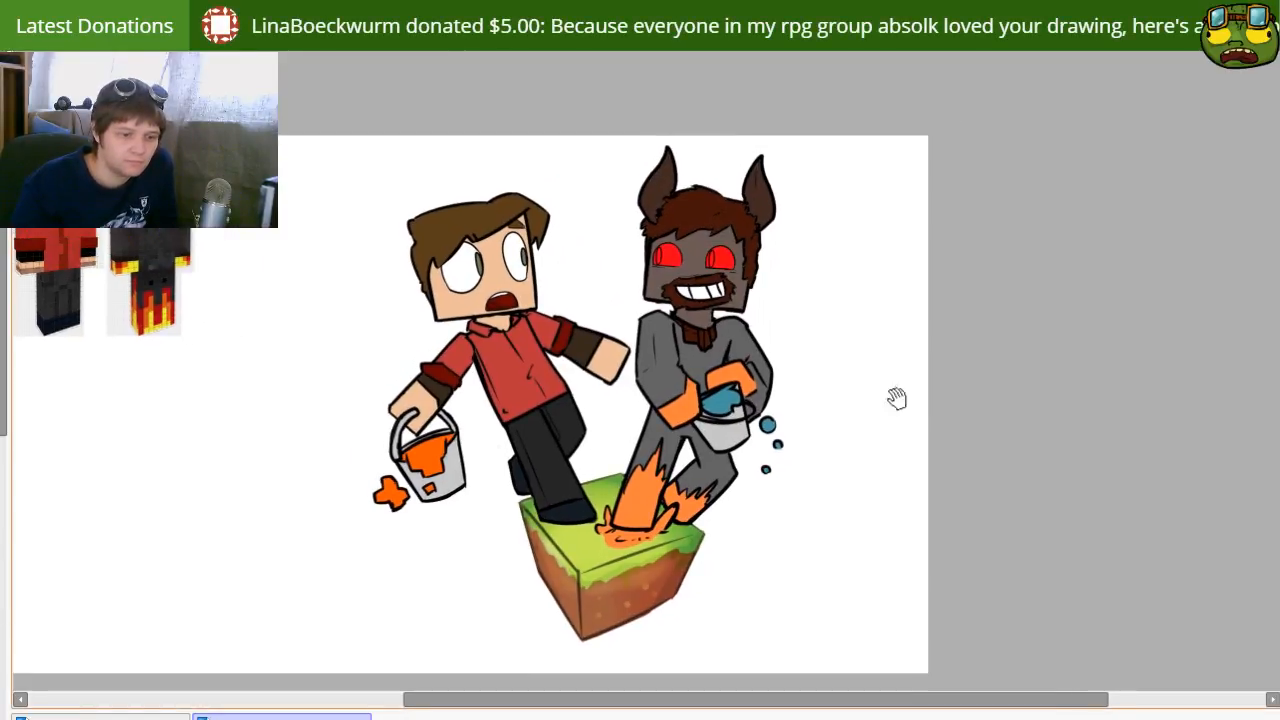
Step: Paint purple shading along the shadowed edges of the worried character's red shirt and both arms
drag(531, 458, 559, 478)
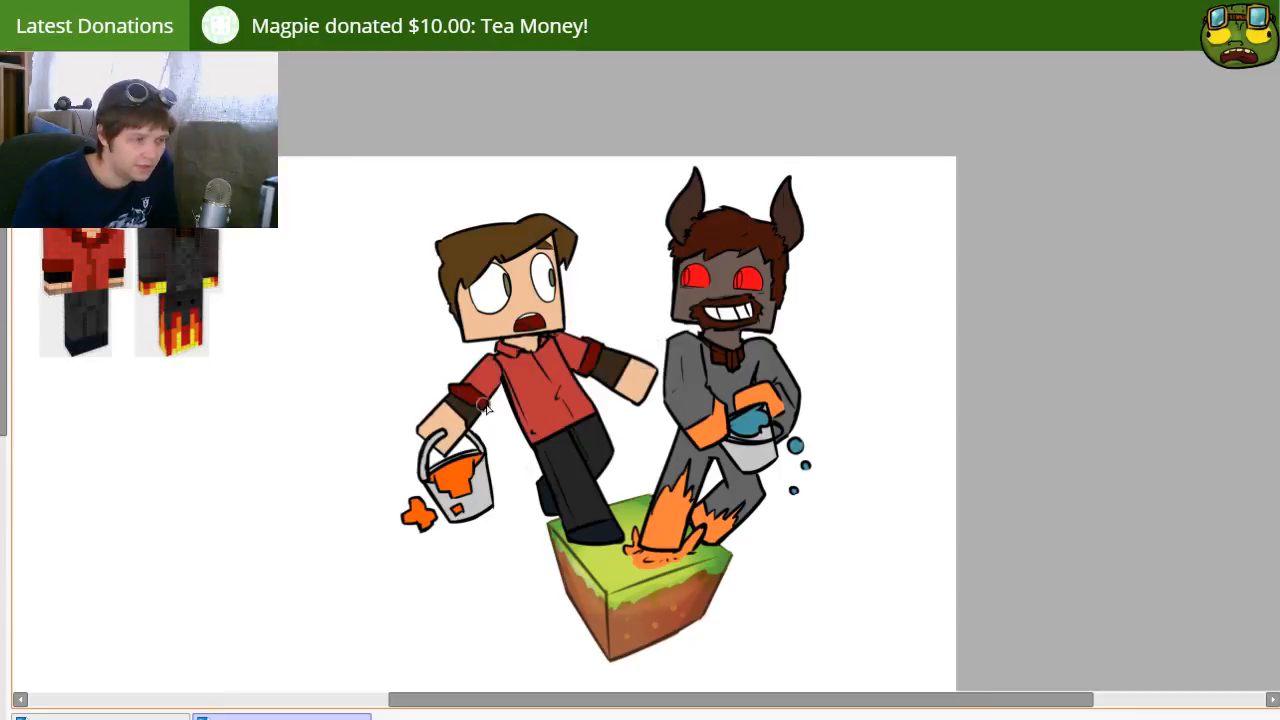
mouse_move(497, 382)
mouse_down()
mouse_move(439, 469)
mouse_move(481, 419)
mouse_move(447, 459)
mouse_move(459, 429)
mouse_move(437, 455)
mouse_up()
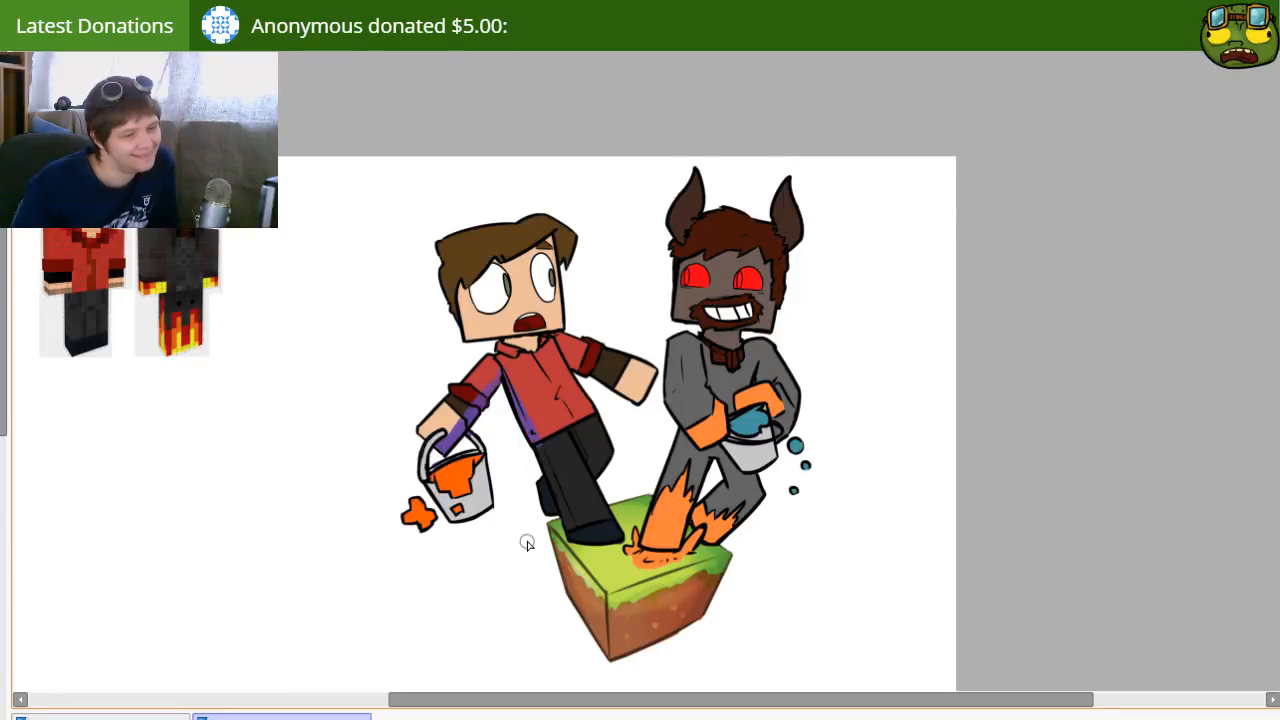
drag(598, 423, 547, 441)
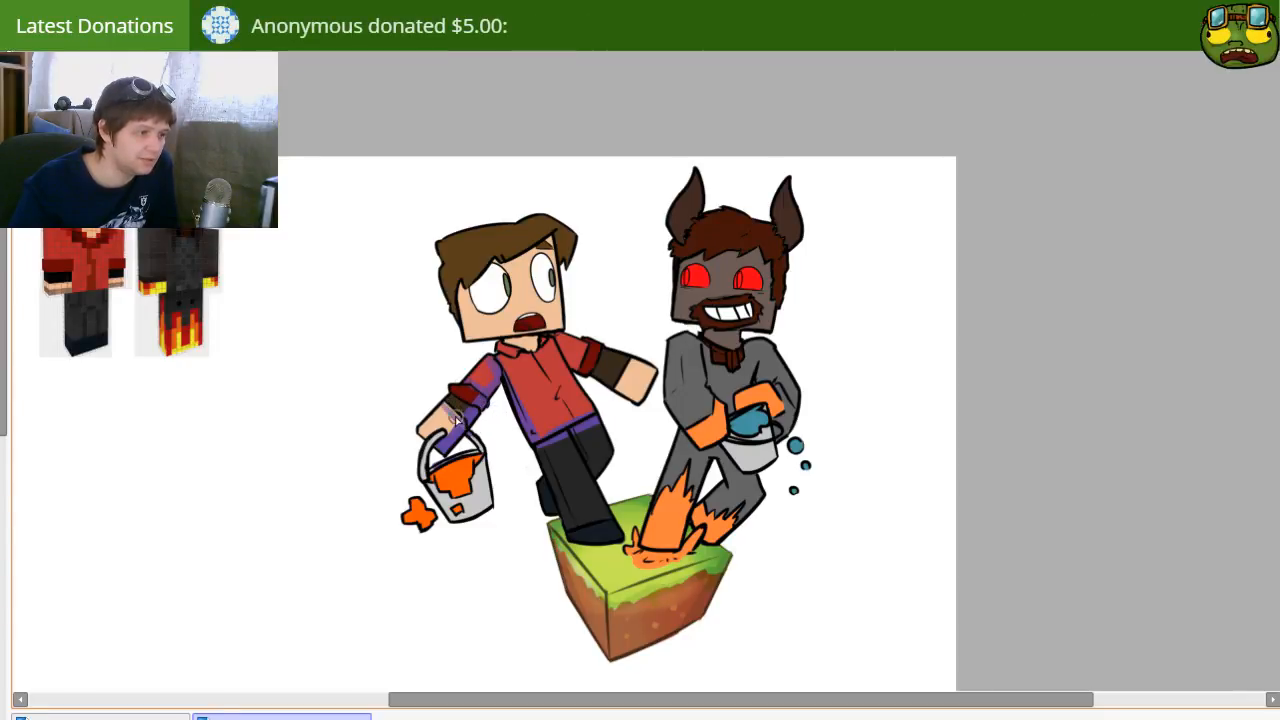
mouse_move(622, 390)
mouse_down()
mouse_move(642, 352)
mouse_move(613, 386)
mouse_up()
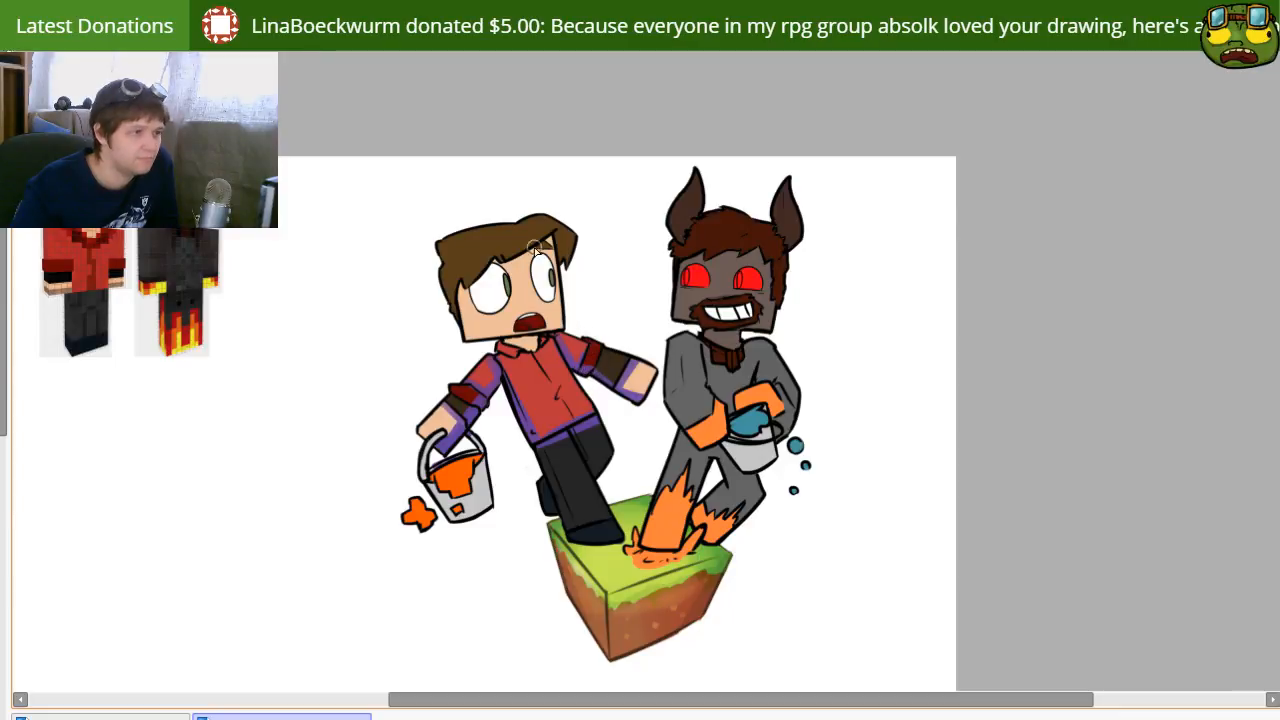
Step: Extend the purple shading down the worried character's legs and shoes and blend it as a soft shadow
drag(551, 450, 587, 535)
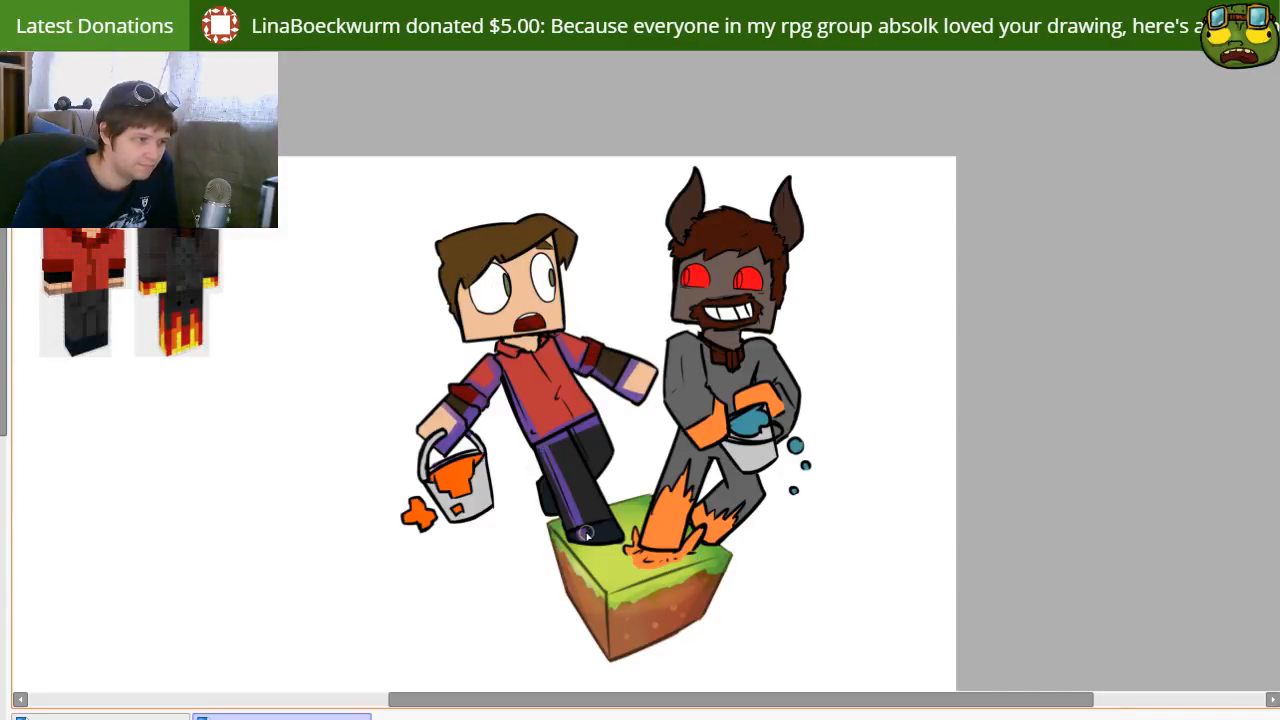
drag(557, 493, 571, 535)
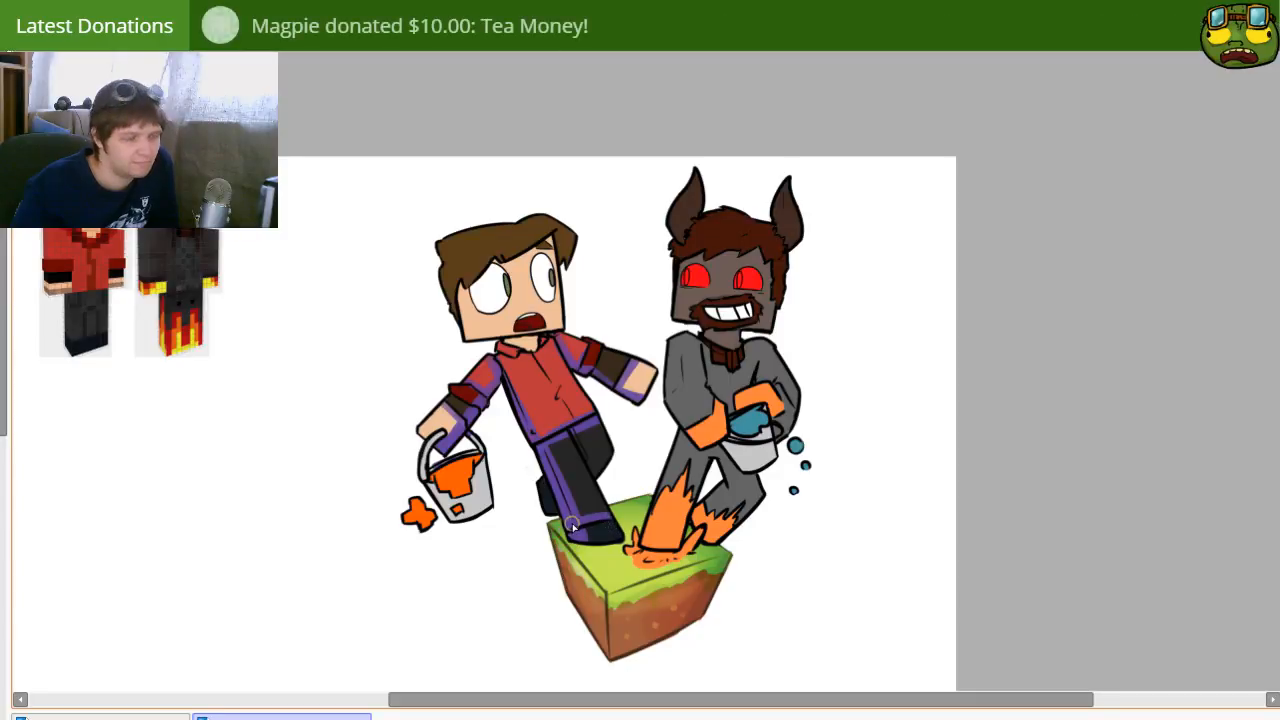
drag(540, 478, 551, 512)
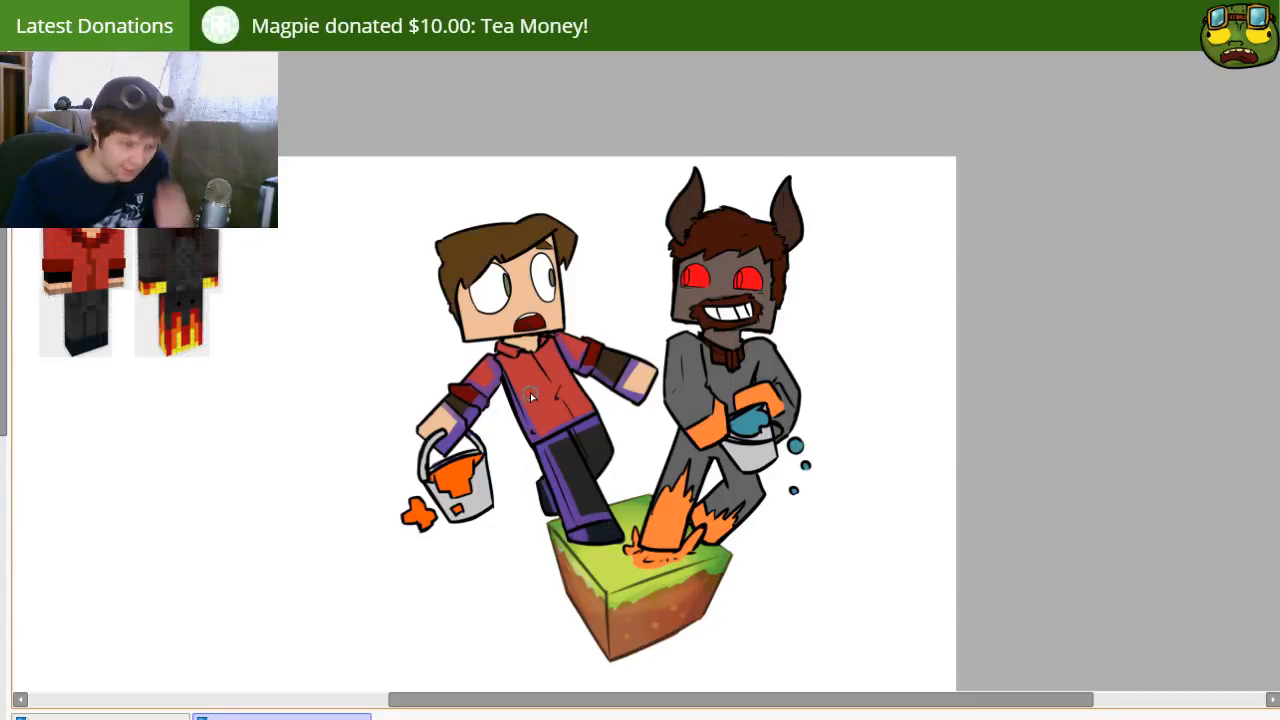
key(space)
mouse_move(577, 480)
mouse_down()
mouse_move(510, 481)
mouse_move(578, 528)
mouse_move(519, 449)
mouse_move(570, 449)
mouse_move(536, 477)
mouse_up()
drag(542, 417, 550, 468)
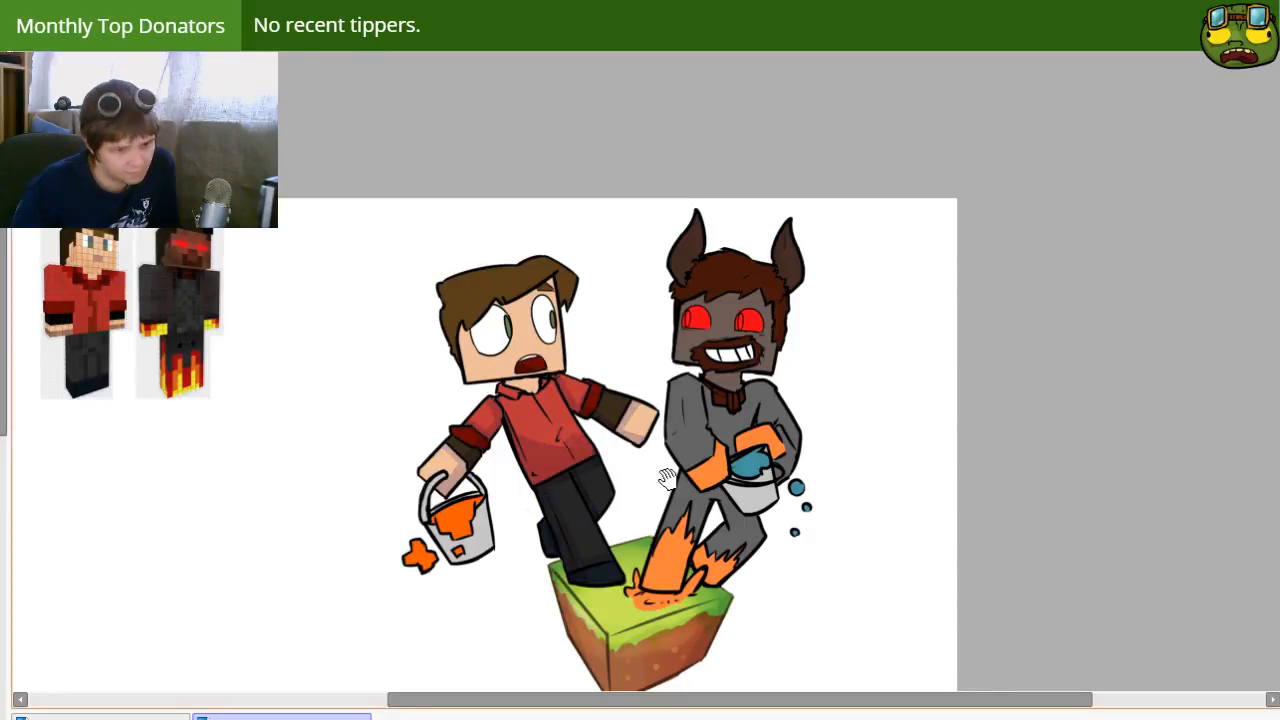
drag(506, 442, 580, 440)
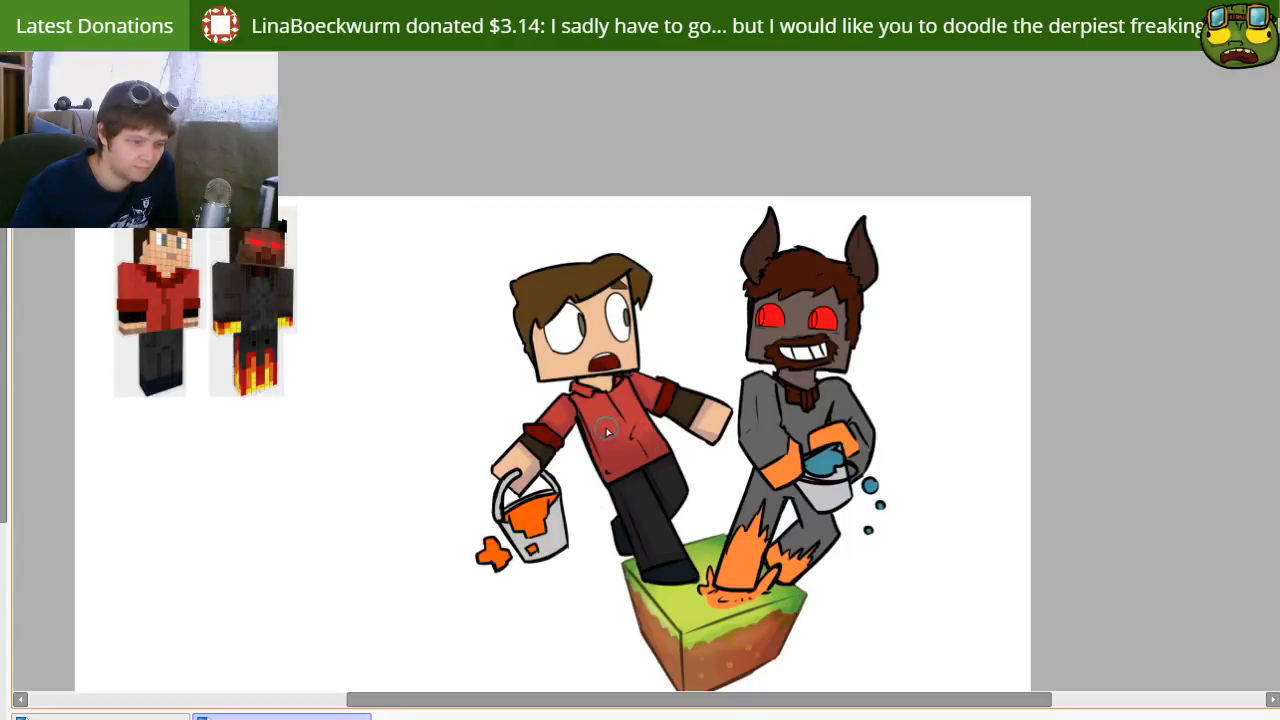
Step: Select the worried character's face, undo the full purple fill and shade only the face's outer side
click(551, 370)
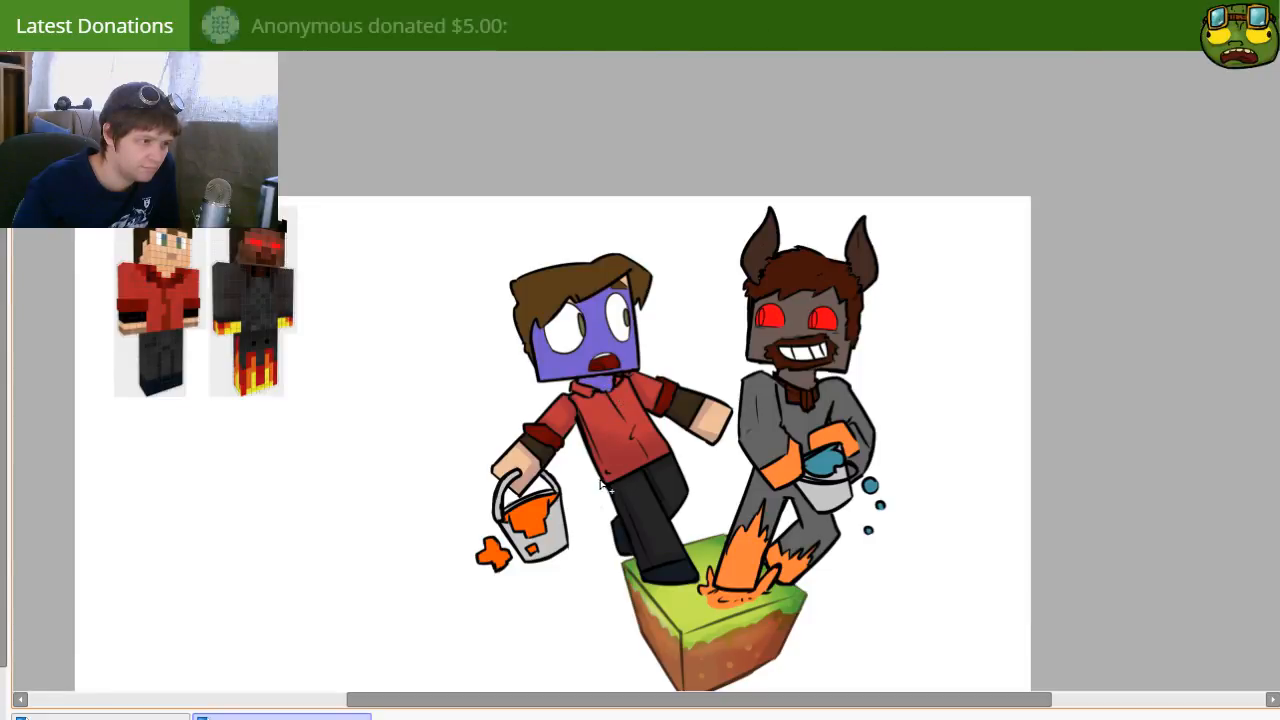
key(ctrl+z)
drag(533, 322, 548, 384)
key([)
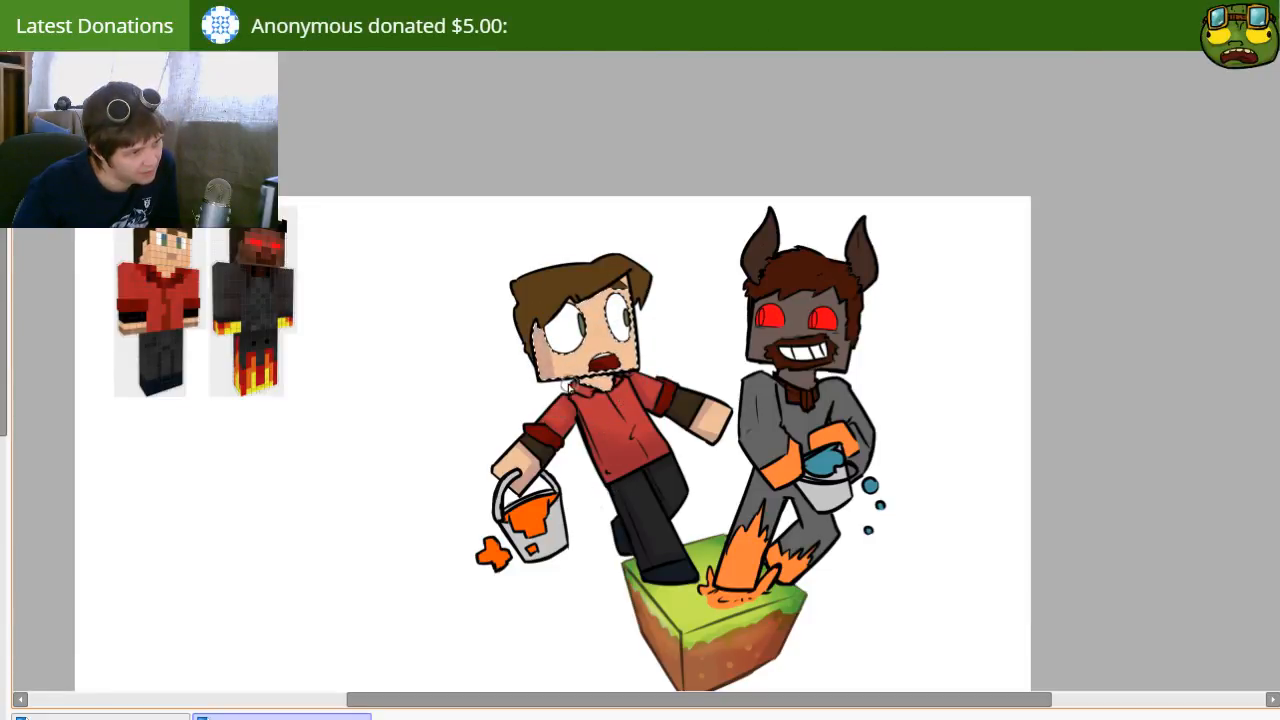
key(ctrl+d)
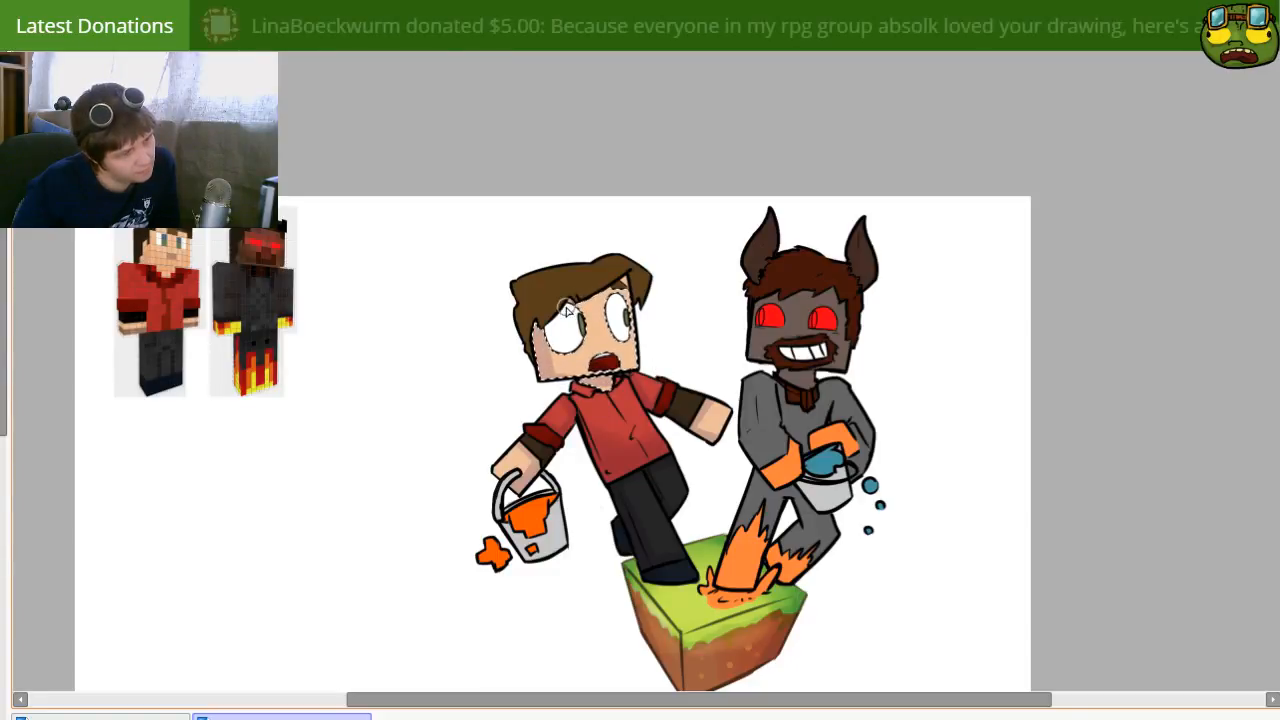
Step: Select the worried character's hair, undo its solid blue fill and darken the lower hair with soft shading
key(alt+BackSpace)
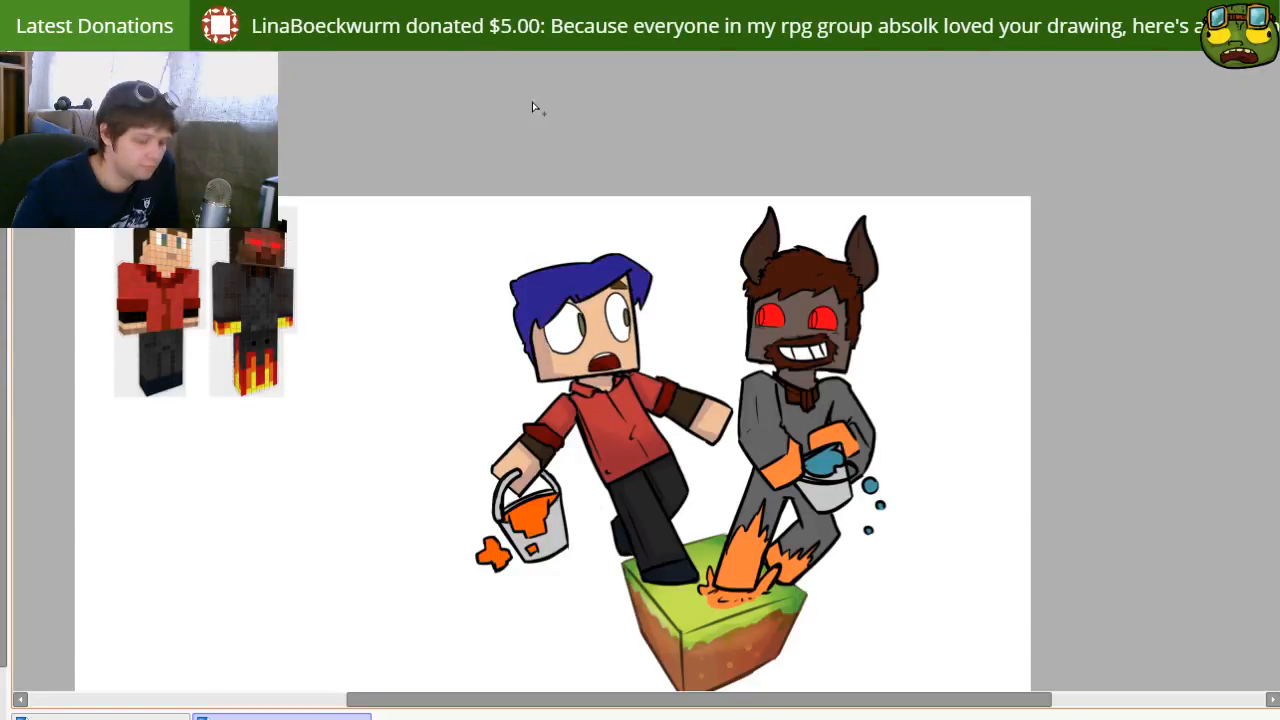
key(ctrl+z)
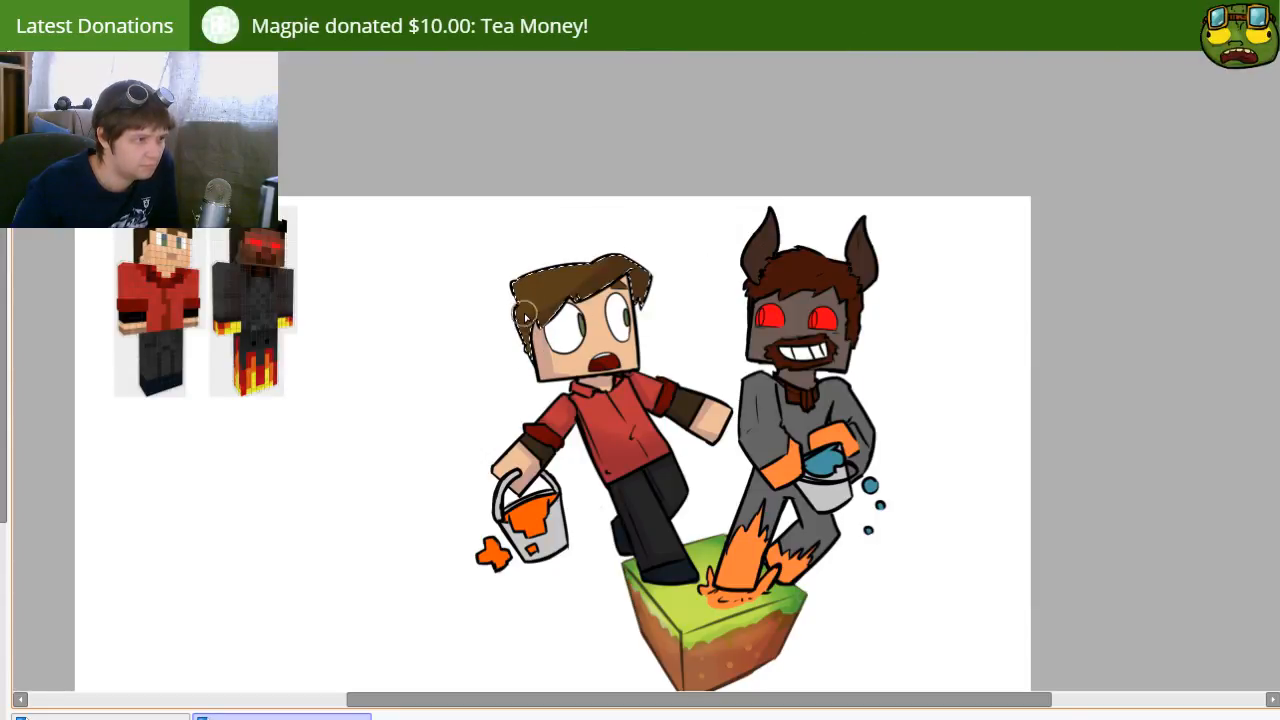
key(ctrl+d)
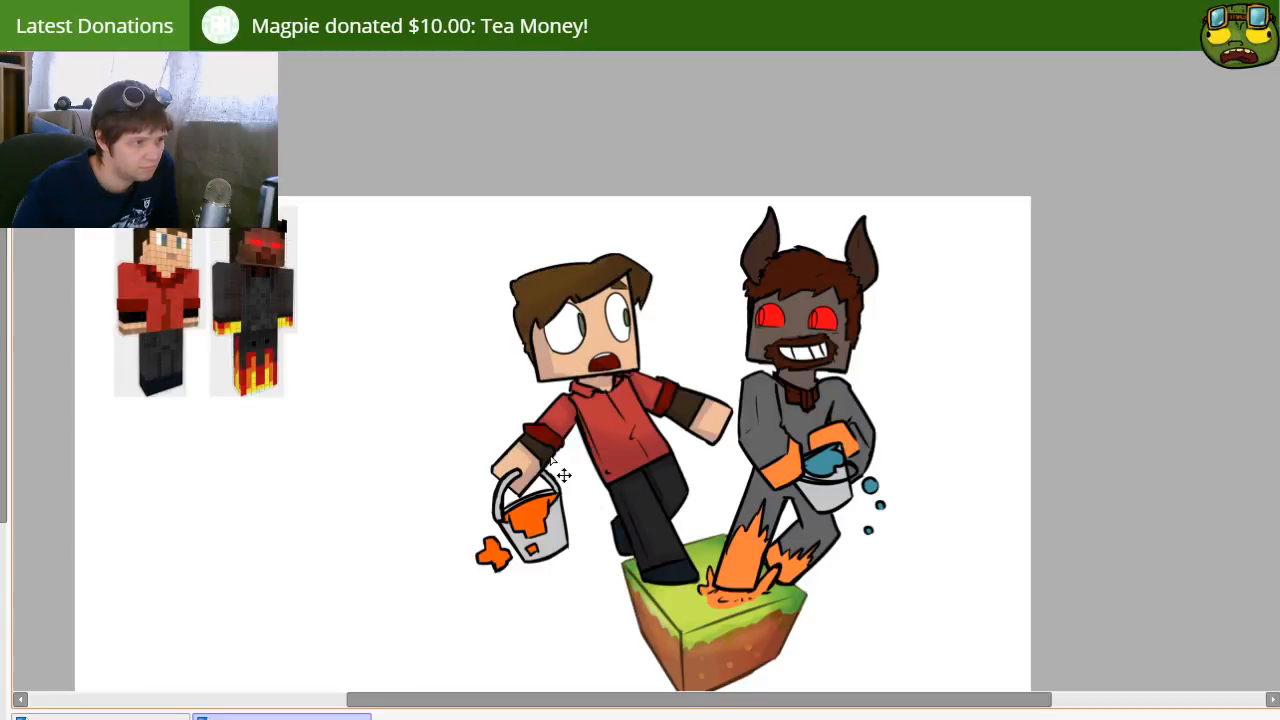
Step: Add small shading touches around the worried character's eyes and neck
click(615, 342)
key(b)
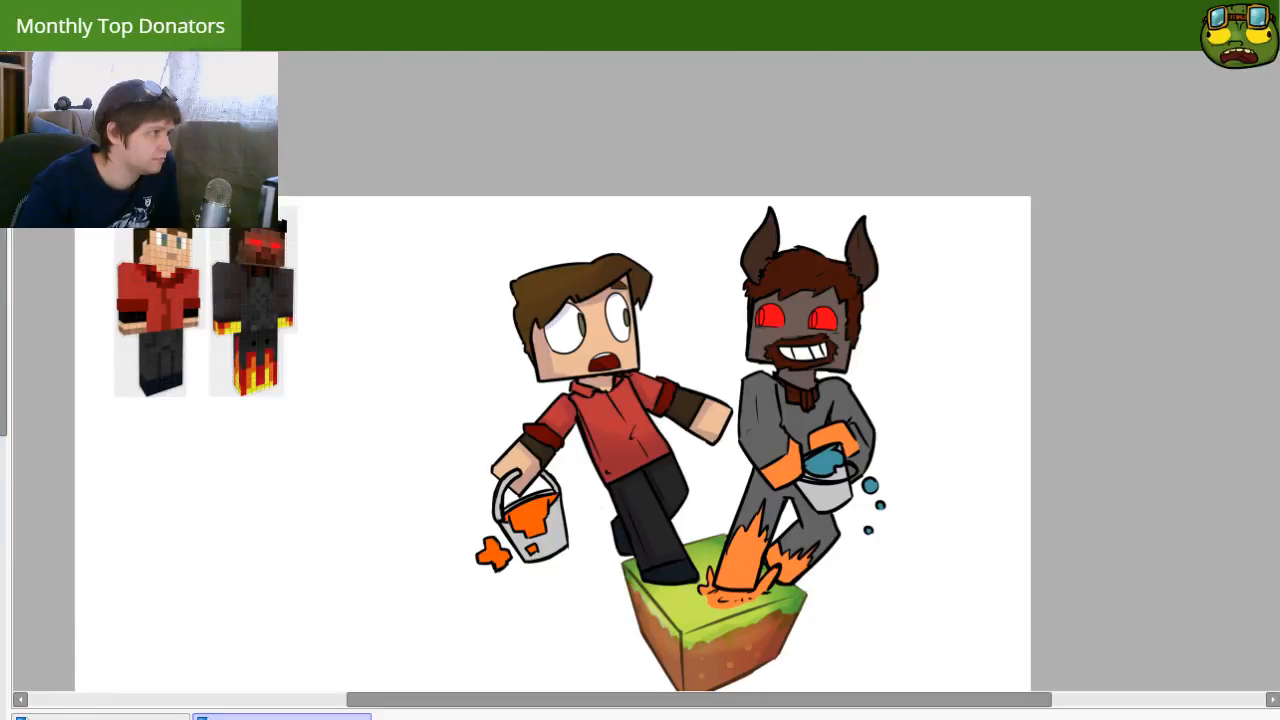
drag(647, 393, 636, 375)
drag(538, 336, 547, 338)
mouse_move(621, 410)
mouse_down()
mouse_move(592, 381)
mouse_move(615, 390)
mouse_up()
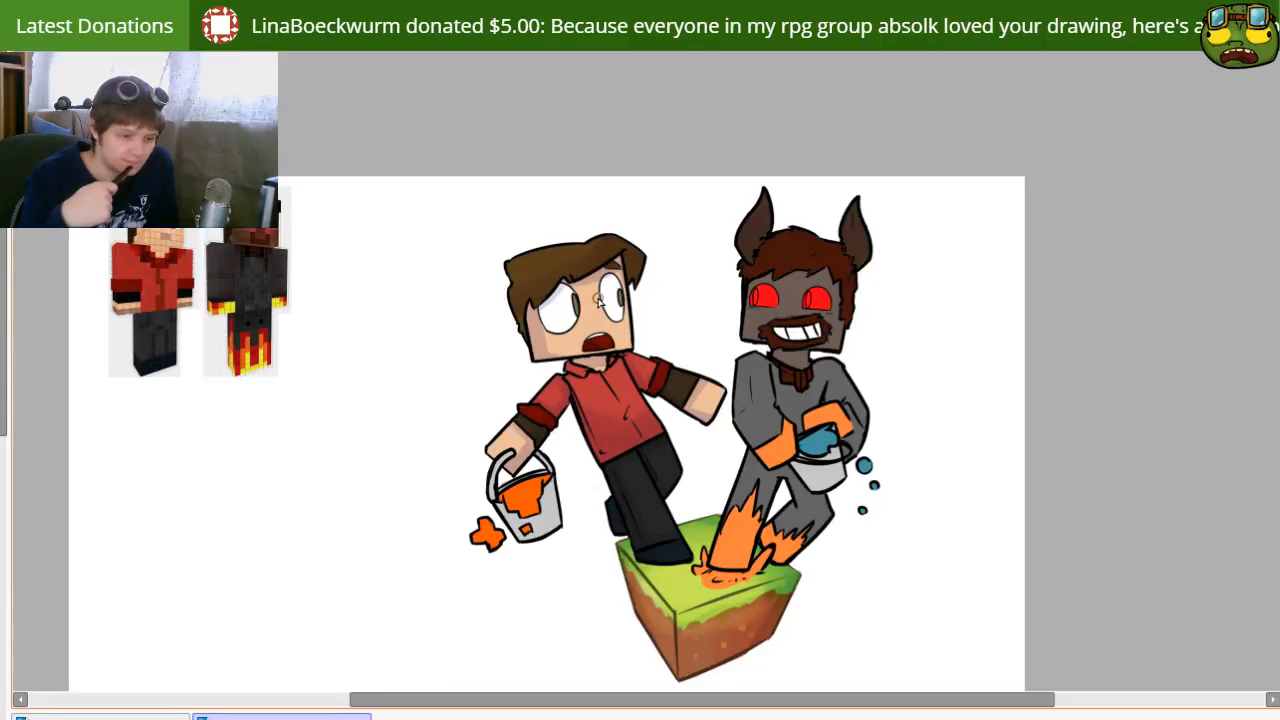
Step: Try broad yellow highlight strokes across the worried character's hair and fringe, undoing them
key(])
drag(509, 272, 538, 259)
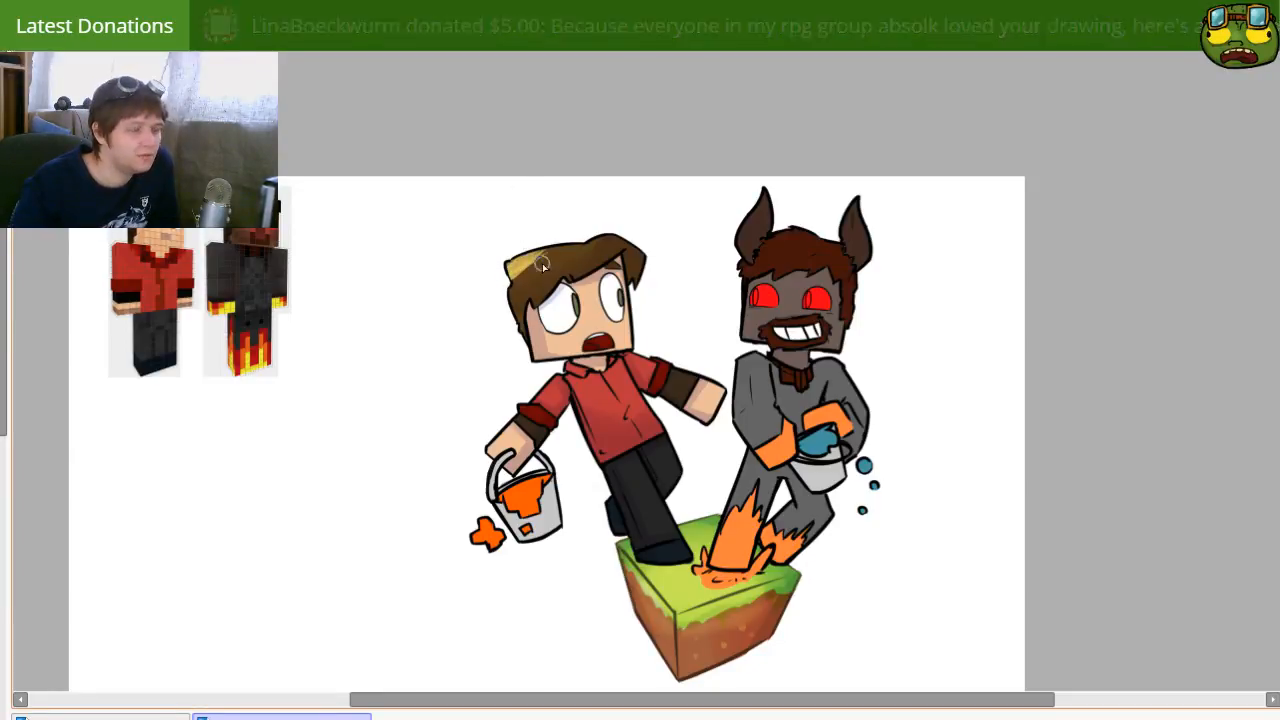
key(ctrl+z)
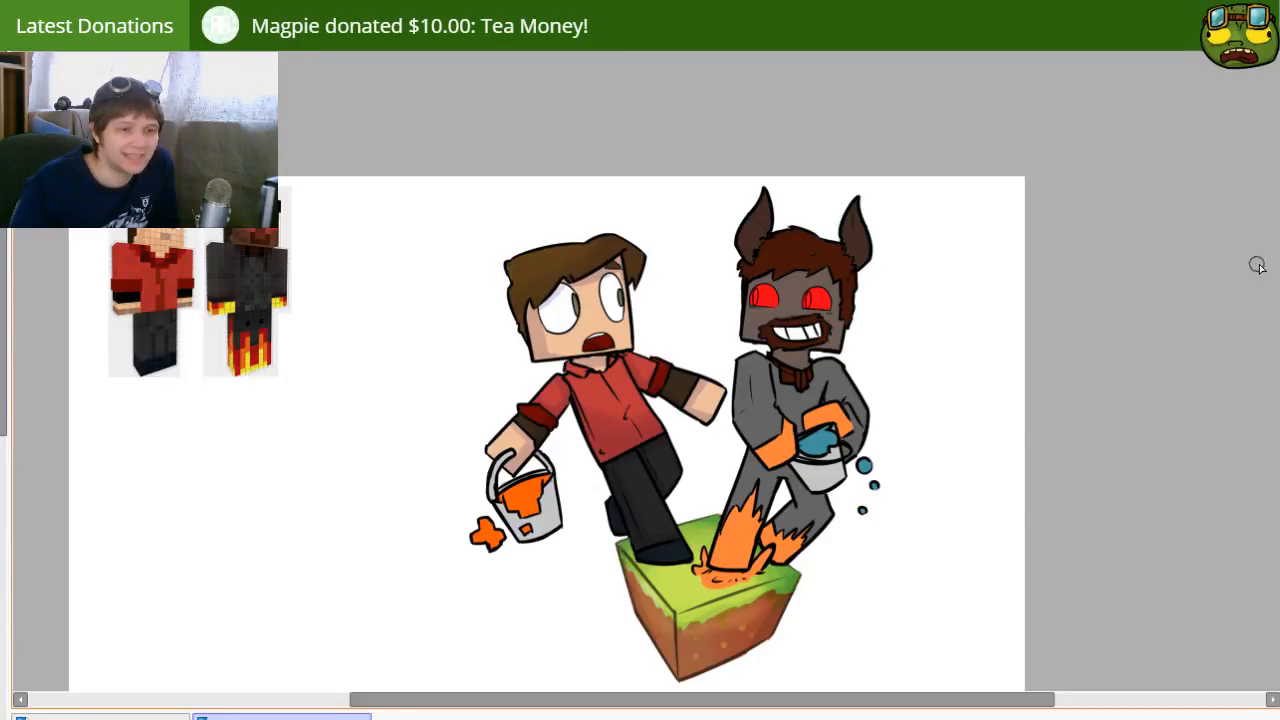
drag(641, 250, 603, 256)
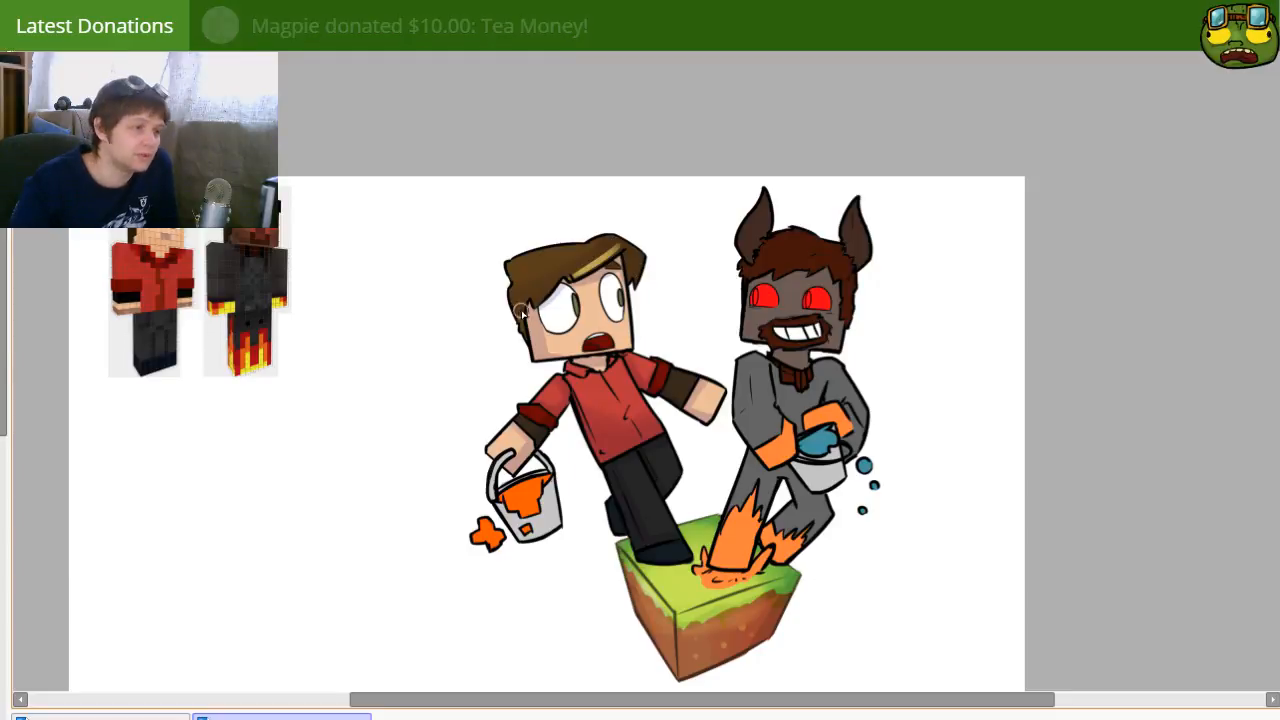
key(bracketleft)
key(ctrl+z)
Step: Reduce the brush size and paint thin light strands over the worried character's hair, redoing stray strokes
key(bracketleft)
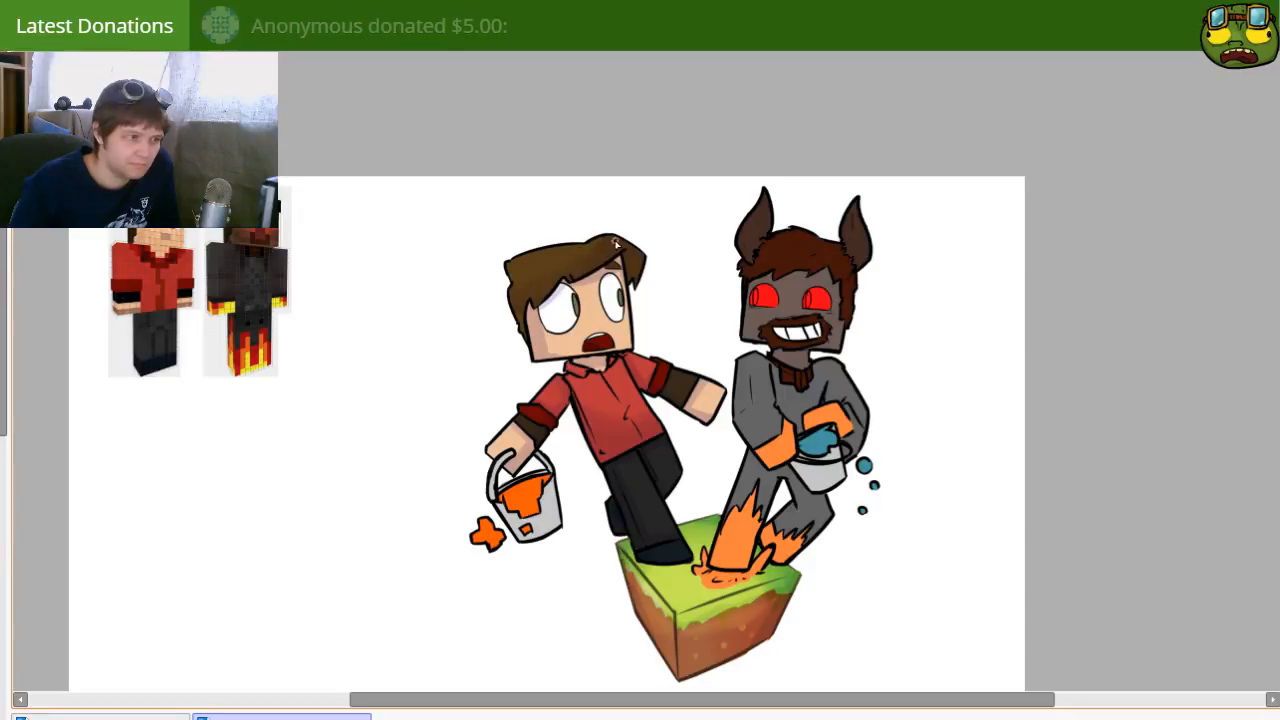
drag(624, 250, 579, 277)
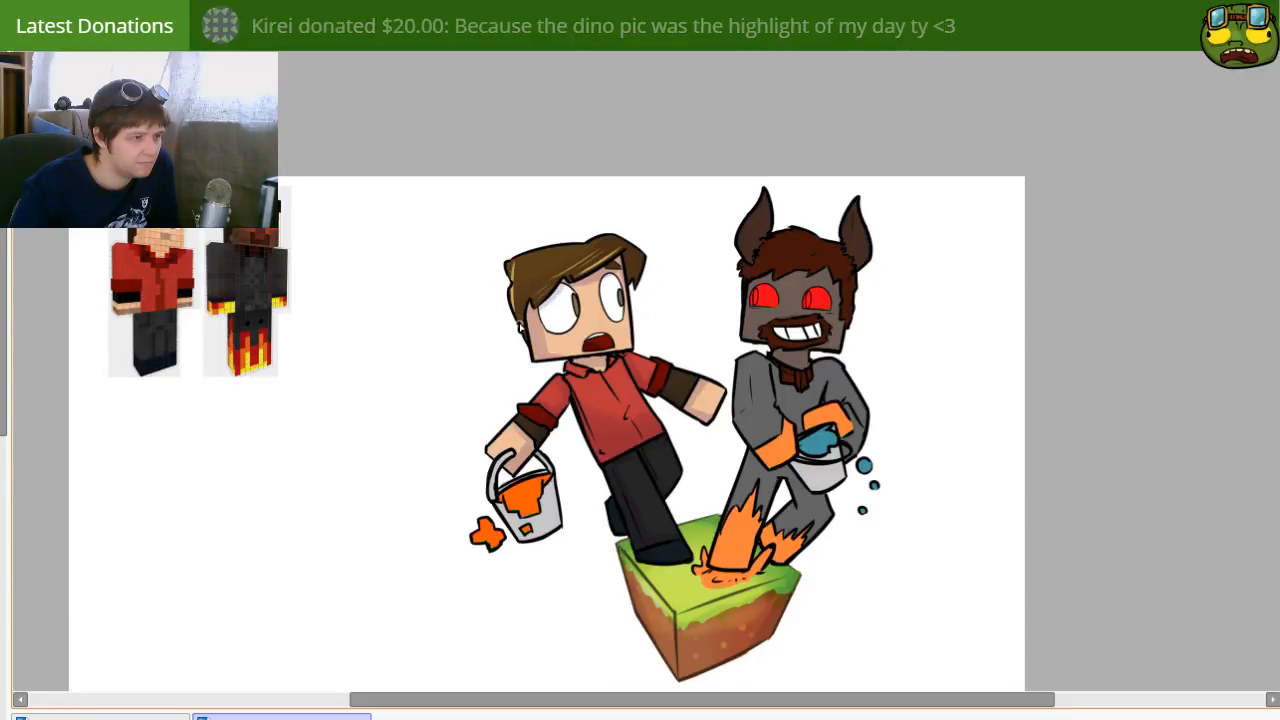
key(ctrl+z)
drag(571, 253, 524, 287)
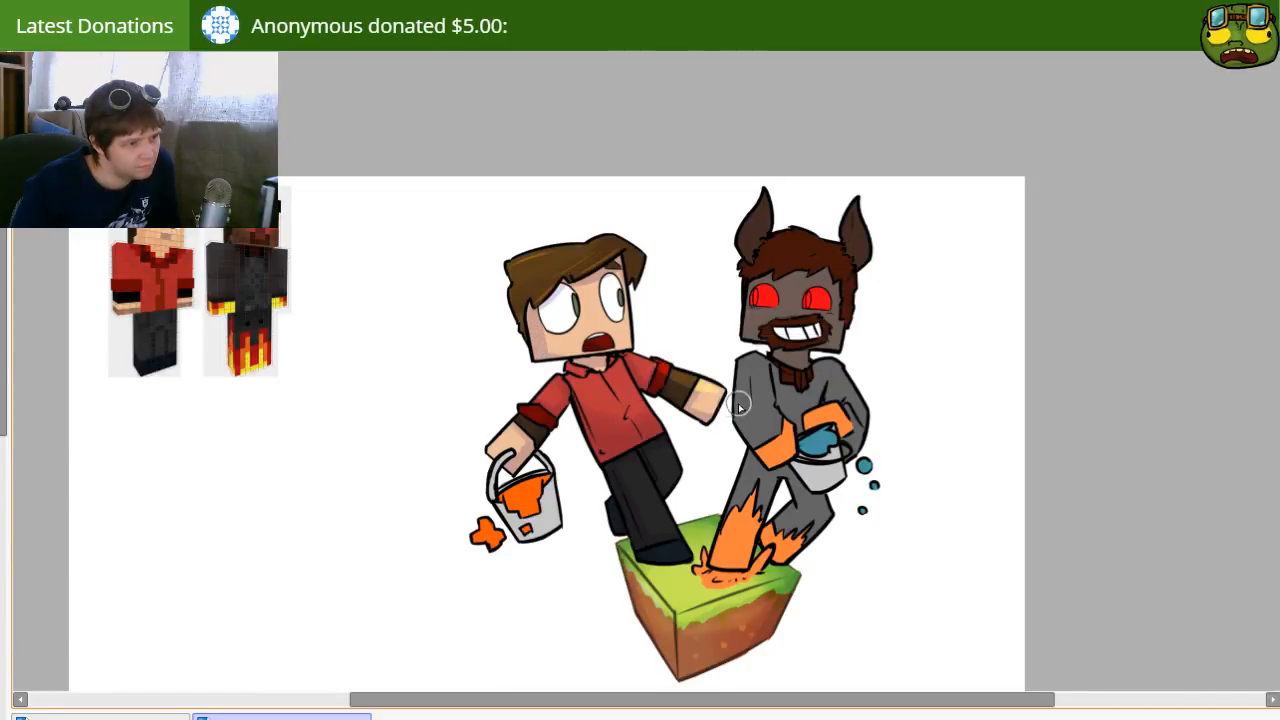
Step: Paint a warm yellow highlight along the worried character's outstretched arm and hand, and trim its edges with the eraser
drag(666, 372, 724, 400)
key(ctrl+z)
drag(628, 355, 738, 391)
key(e)
key(bracketleft)
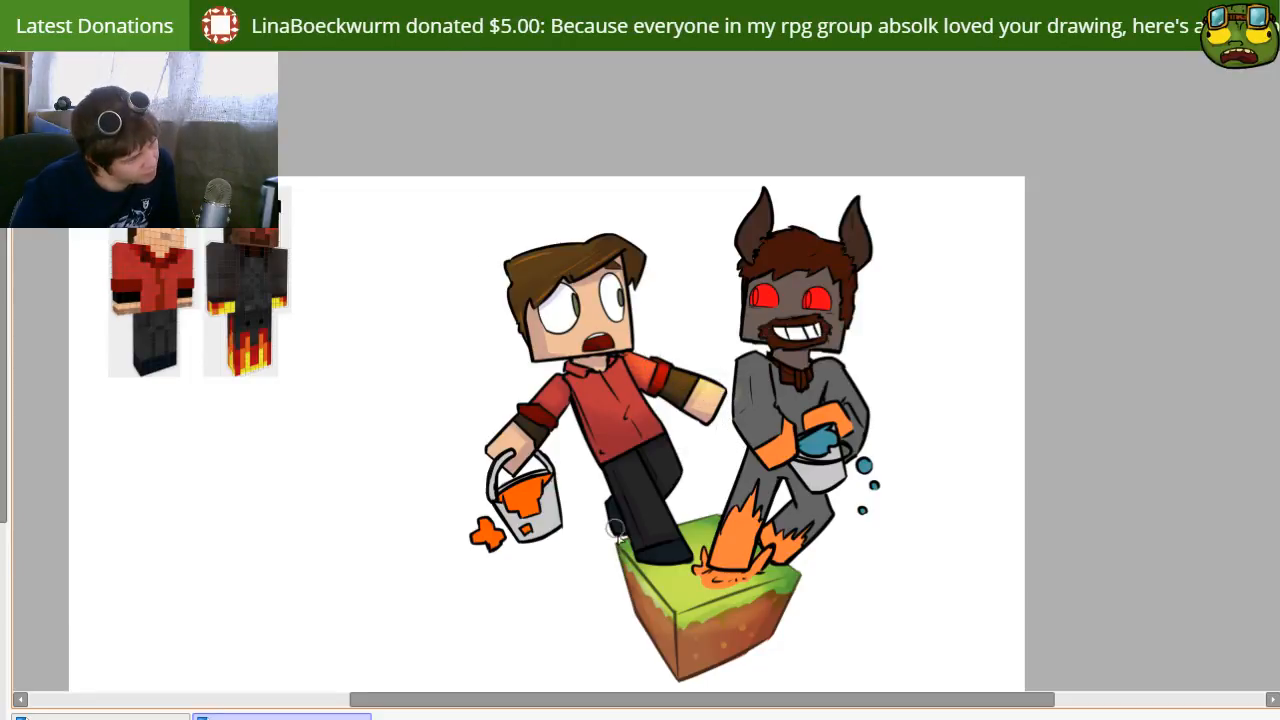
key(b)
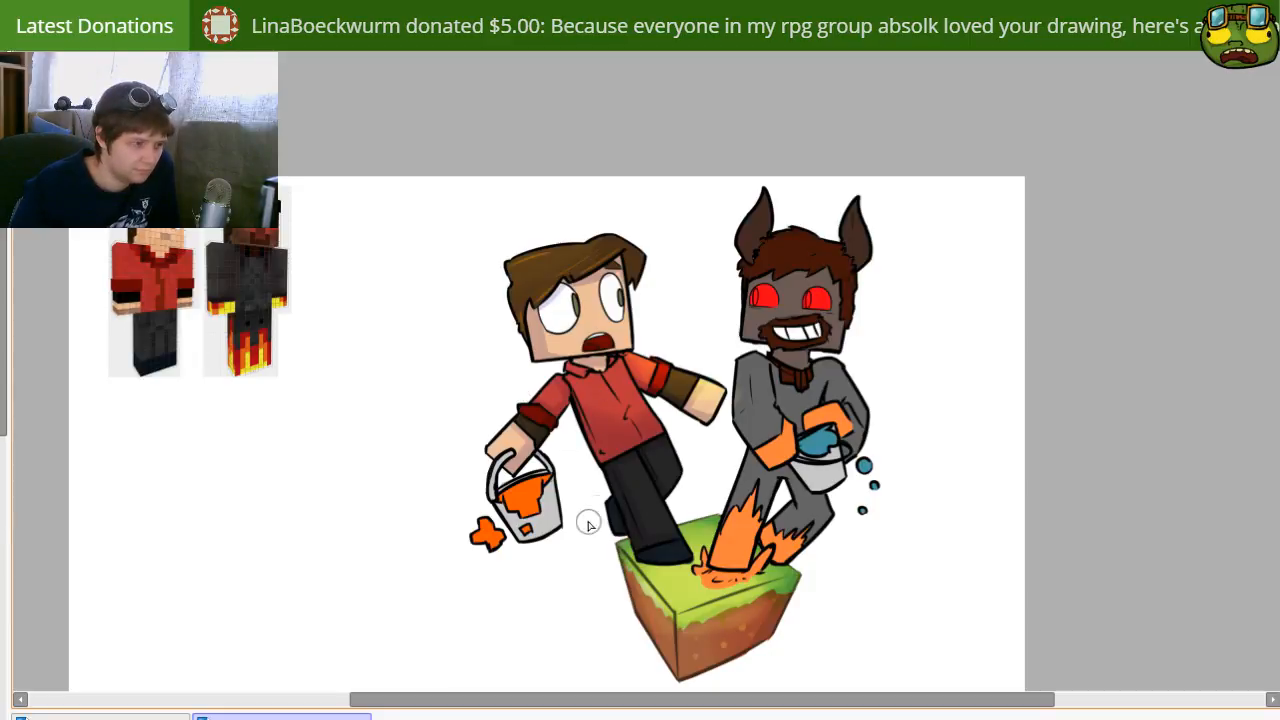
Step: Paint an orange lava glow on the worried character's bucket hand and a pale warm tint over the bucket, undoing stray strokes
mouse_move(516, 462)
mouse_down()
mouse_move(505, 452)
mouse_move(519, 464)
mouse_move(536, 442)
mouse_up()
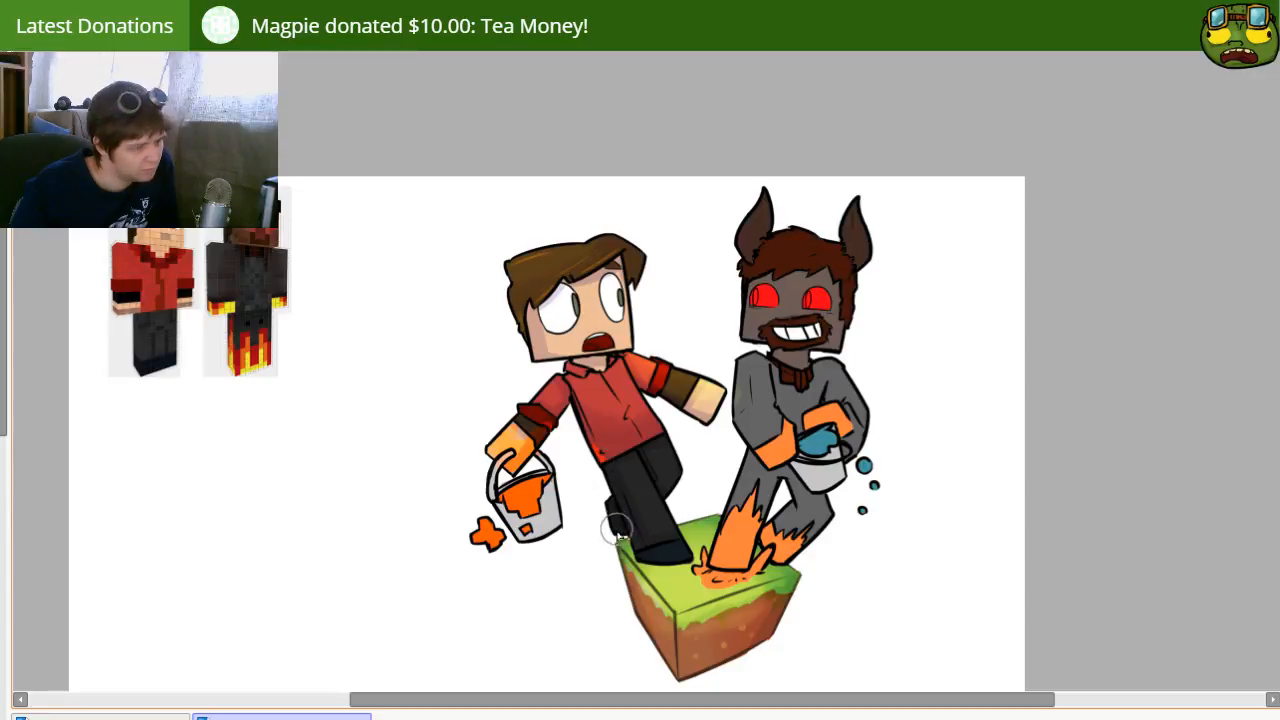
key(b)
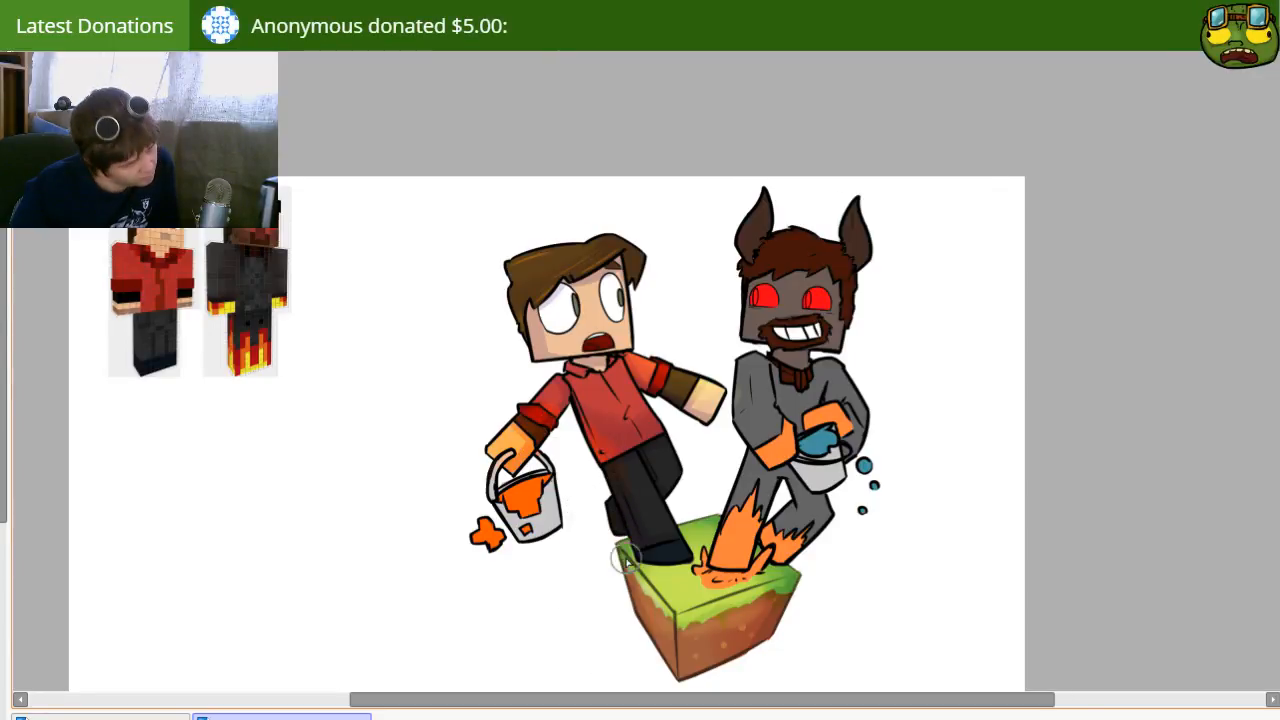
mouse_move(543, 490)
mouse_down()
mouse_move(526, 565)
mouse_move(529, 528)
mouse_up()
key([)
key([)
key([)
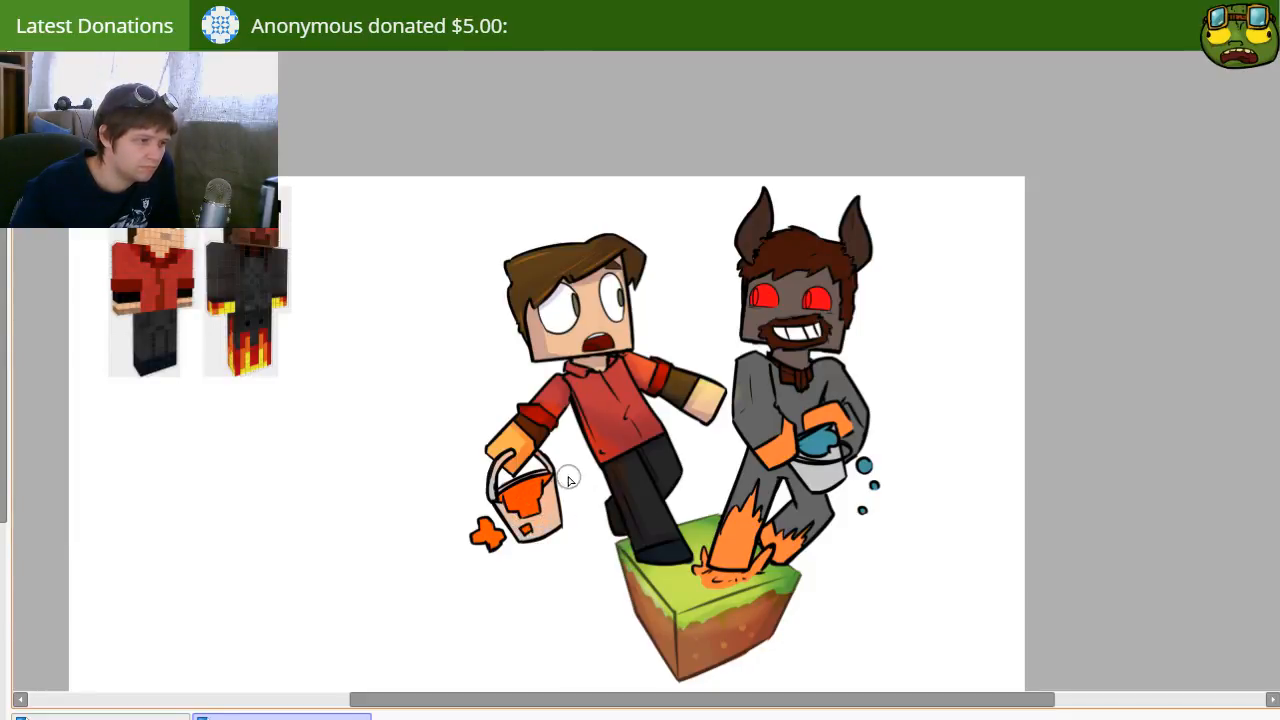
key(ctrl+z)
key(e)
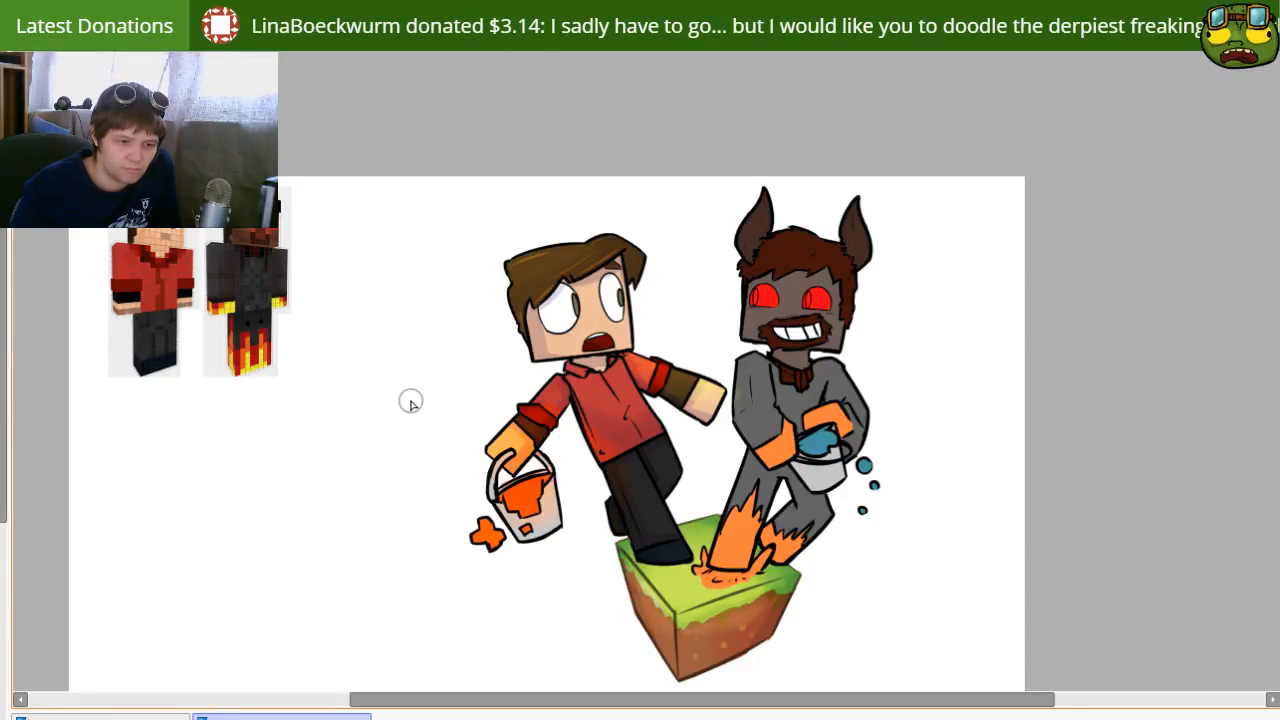
Step: Paint dark blue shadows down one side of the horned character's horn, head, arm, bucket and legs, redoing the leg stroke
drag(581, 437, 600, 476)
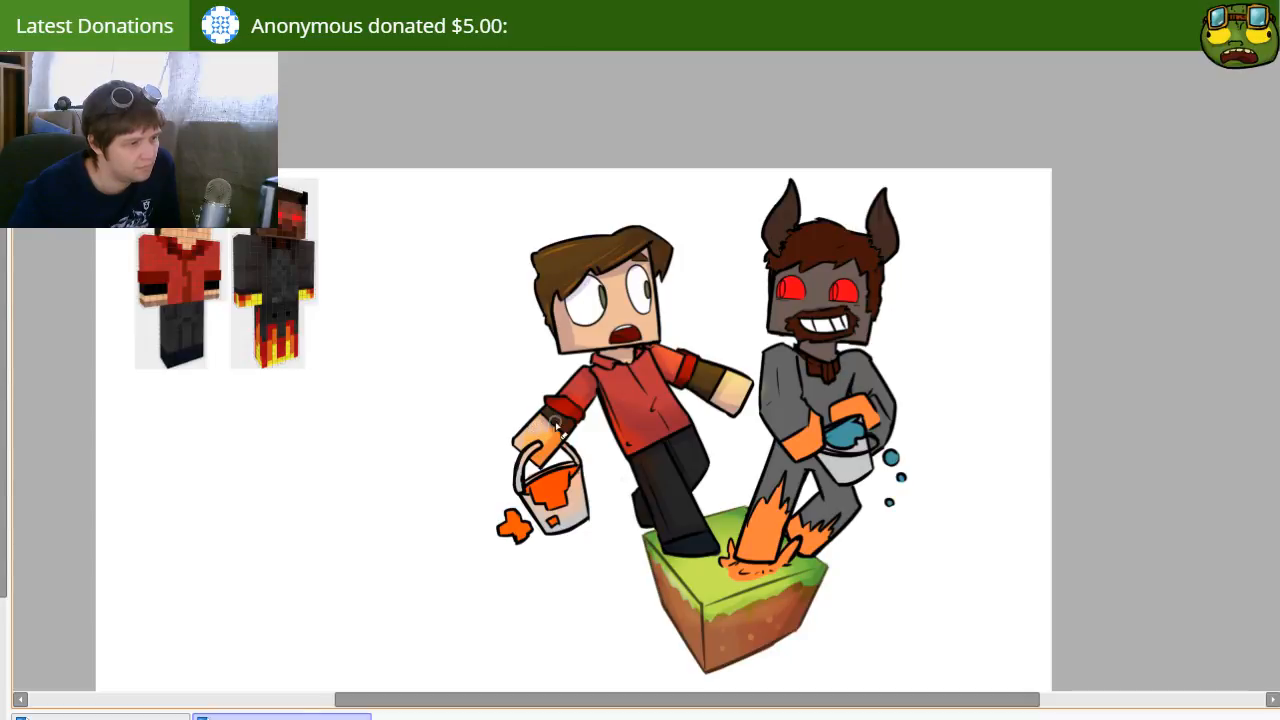
key(b)
key(bracketleft)
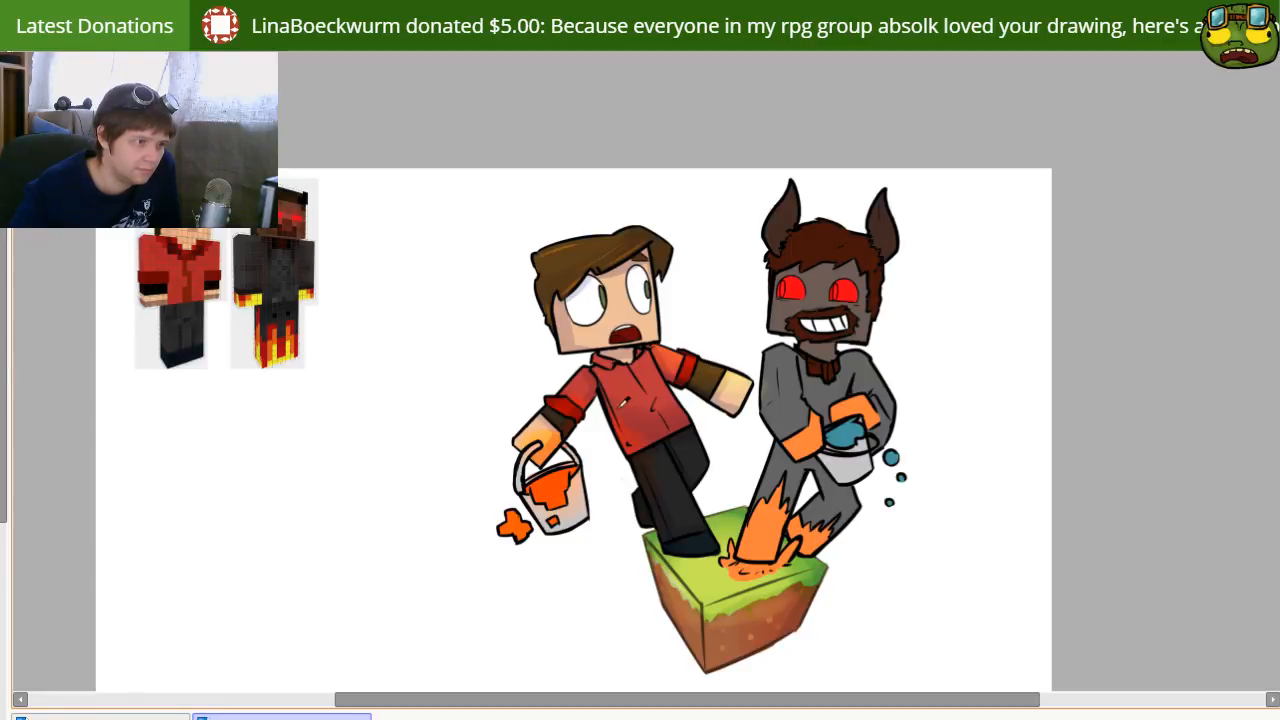
mouse_move(660, 470)
mouse_down()
mouse_move(612, 452)
mouse_move(606, 434)
mouse_up()
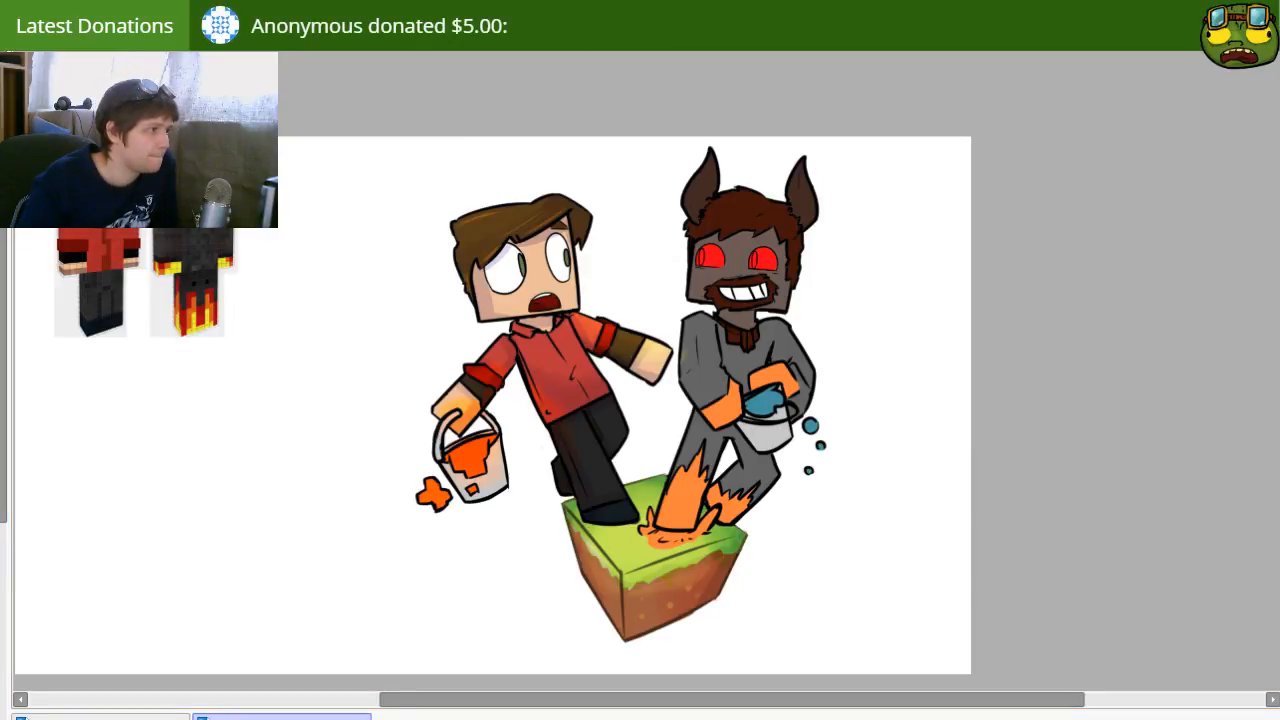
mouse_move(803, 162)
mouse_down()
mouse_move(806, 242)
mouse_move(810, 213)
mouse_move(779, 312)
mouse_move(822, 408)
mouse_move(810, 421)
mouse_move(806, 402)
mouse_move(805, 464)
mouse_move(833, 426)
mouse_move(756, 410)
mouse_move(774, 400)
mouse_move(747, 405)
mouse_move(785, 398)
mouse_up()
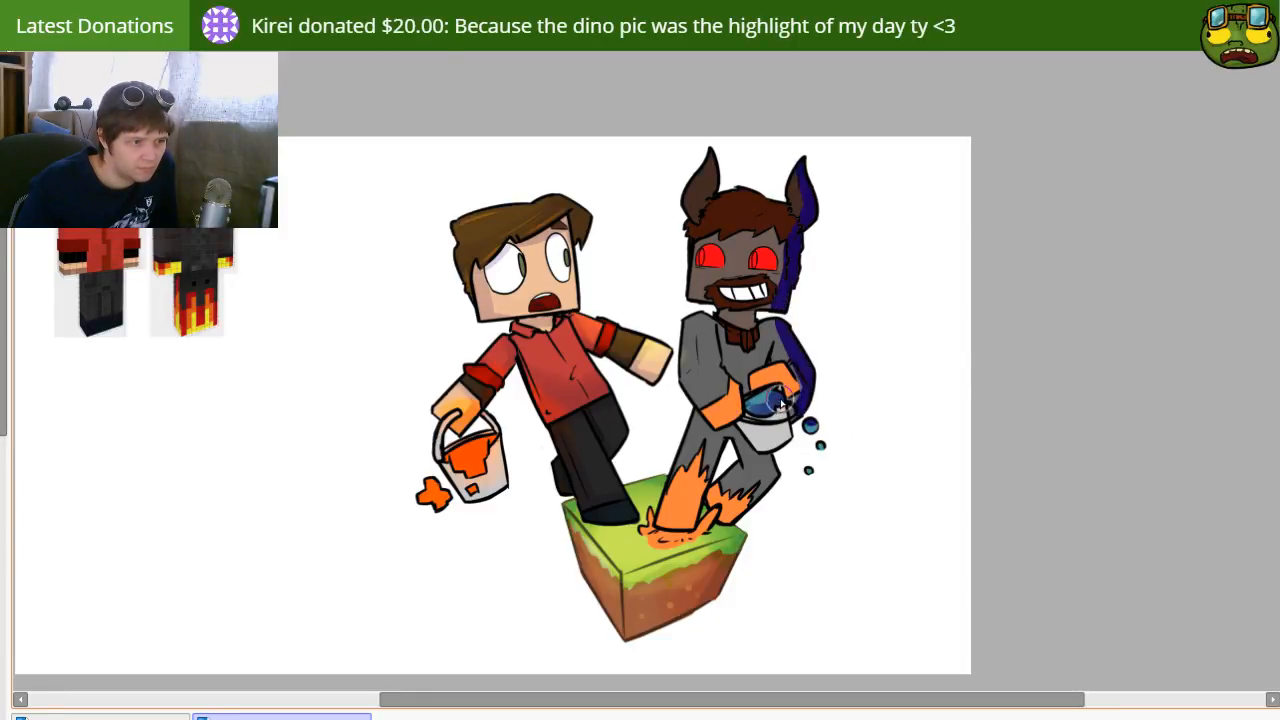
mouse_move(725, 520)
mouse_down()
mouse_move(786, 476)
mouse_move(775, 483)
mouse_move(771, 453)
mouse_move(752, 456)
mouse_move(733, 428)
mouse_move(759, 459)
mouse_move(801, 454)
mouse_move(745, 436)
mouse_move(752, 447)
mouse_move(784, 450)
mouse_move(772, 416)
mouse_move(772, 450)
mouse_move(710, 433)
mouse_move(614, 443)
mouse_move(674, 479)
mouse_move(715, 441)
mouse_move(688, 522)
mouse_up()
key(ctrl+z)
drag(722, 440, 695, 538)
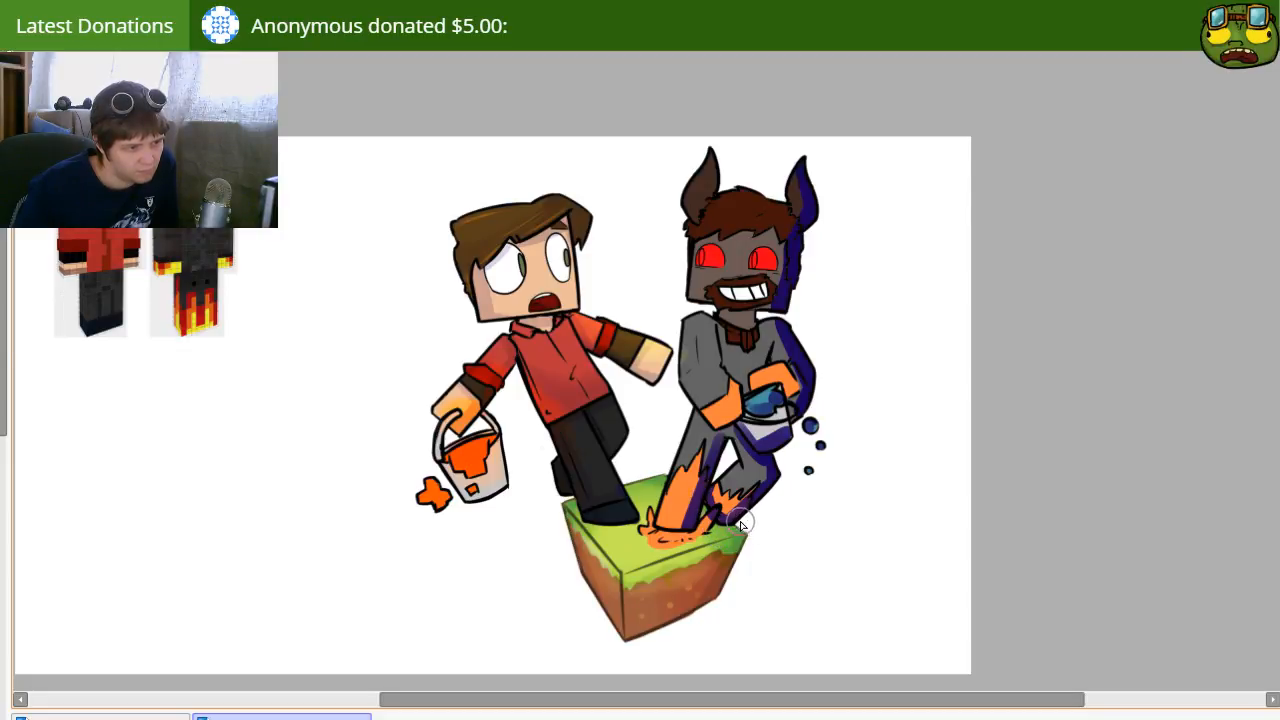
Step: Add dark blue shading to the horned character's inner arm, neck, horns and hair
key(n)
drag(714, 327, 738, 391)
drag(724, 339, 747, 391)
drag(723, 340, 742, 385)
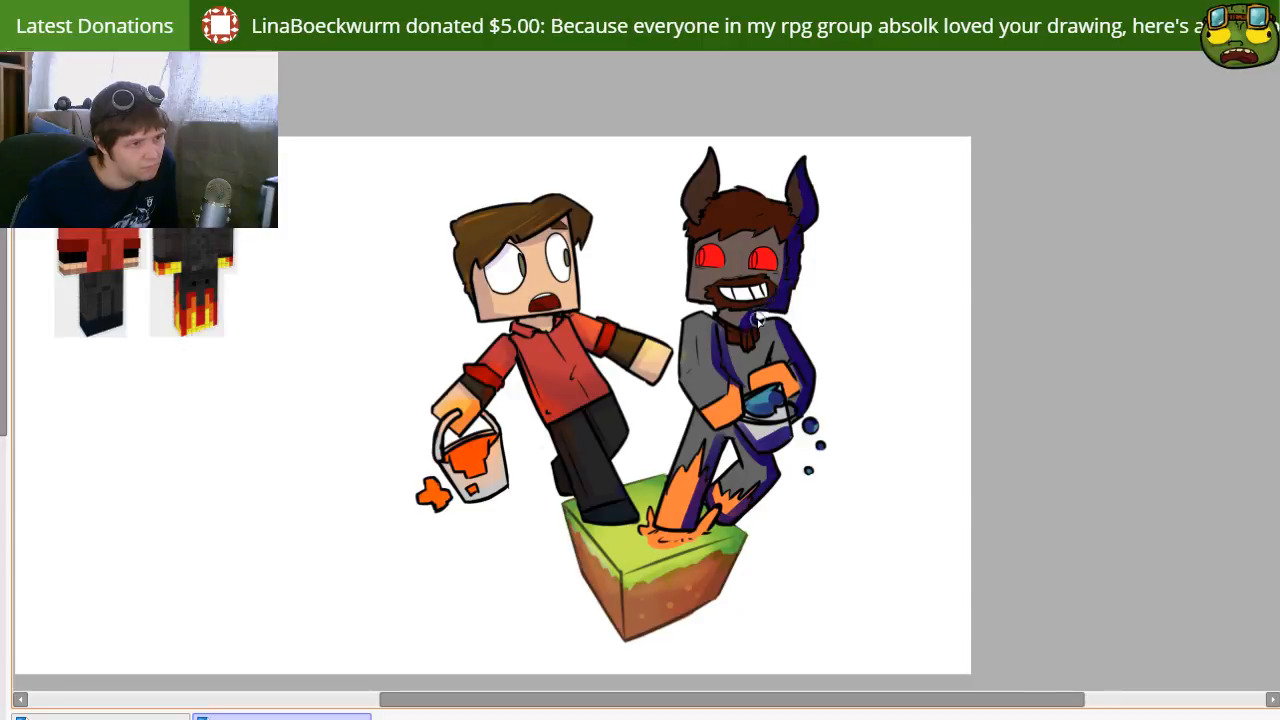
mouse_move(712, 148)
mouse_down()
mouse_move(698, 206)
mouse_move(712, 175)
mouse_move(705, 205)
mouse_move(782, 205)
mouse_up()
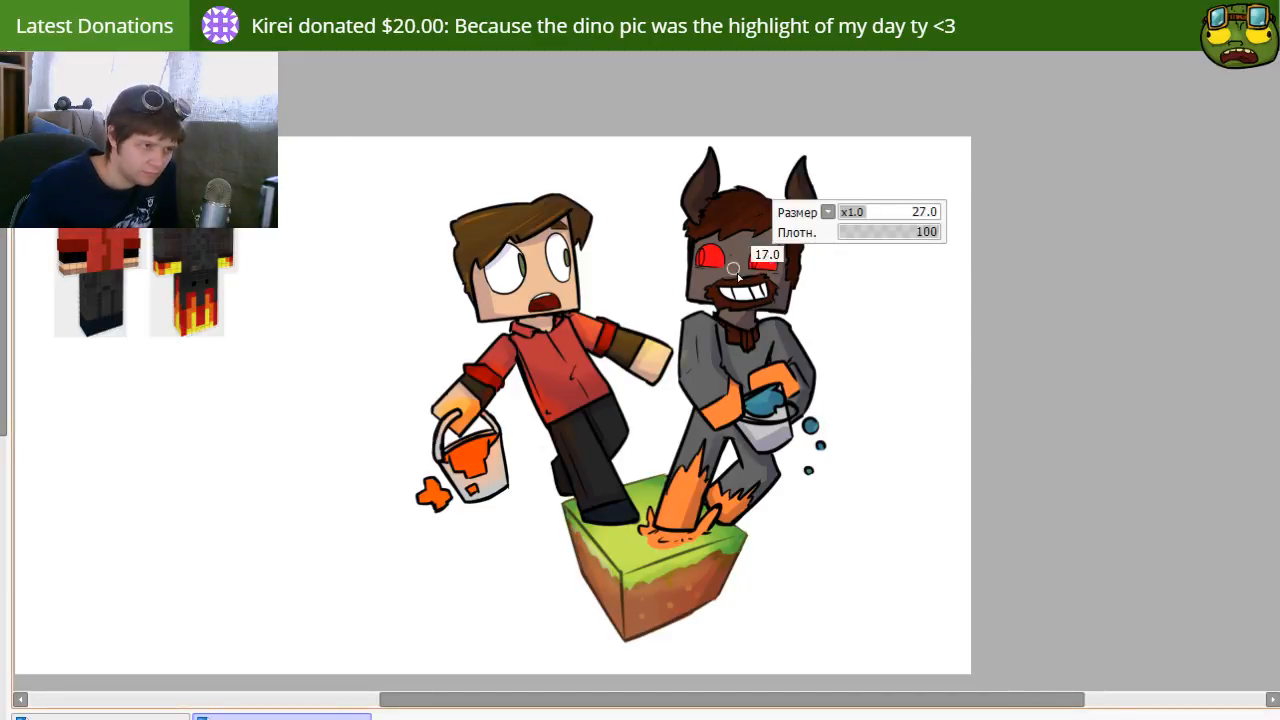
Step: Paint orange-red glow strokes over the horned character's clothes and legs and change the layer's blending to tint them
mouse_move(698, 318)
mouse_down()
mouse_move(701, 383)
mouse_move(692, 321)
mouse_move(686, 398)
mouse_move(692, 348)
mouse_move(714, 400)
mouse_move(696, 383)
mouse_move(732, 410)
mouse_move(691, 420)
mouse_move(674, 510)
mouse_move(741, 436)
mouse_move(722, 513)
mouse_up()
mouse_move(724, 353)
mouse_down()
mouse_move(756, 371)
mouse_move(769, 336)
mouse_move(747, 345)
mouse_up()
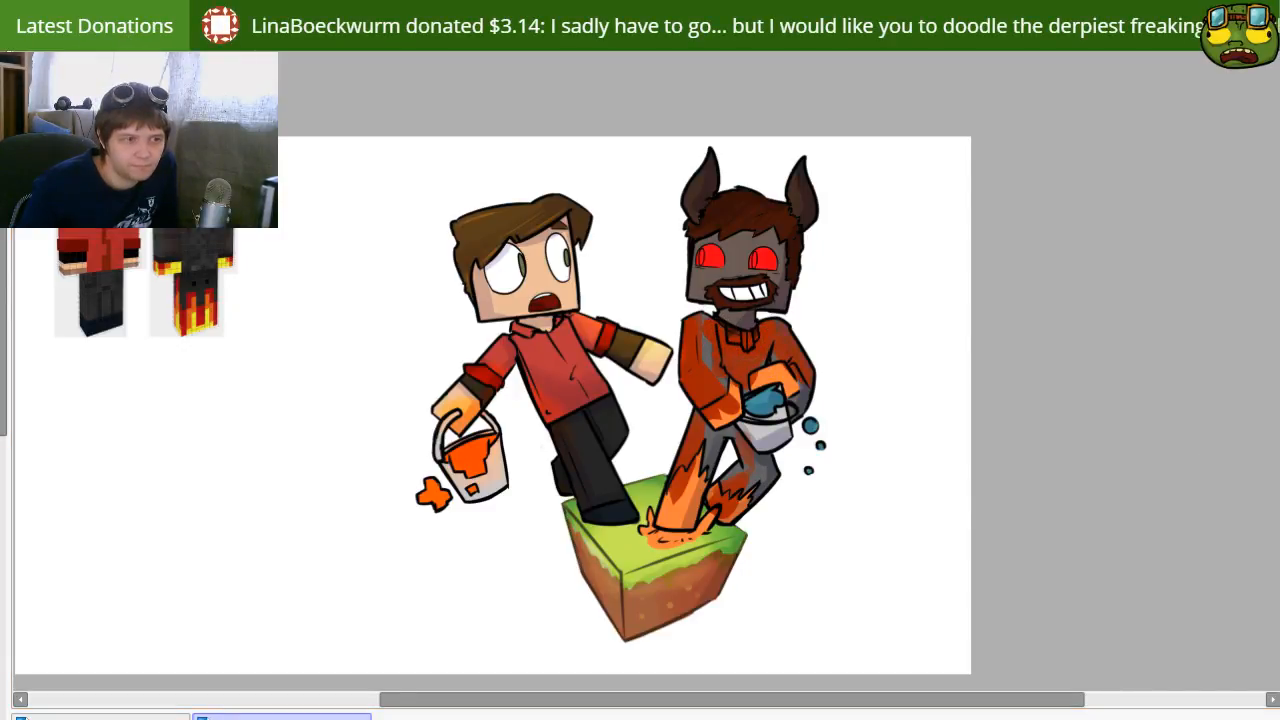
key(Down)
key(Down)
key(Down)
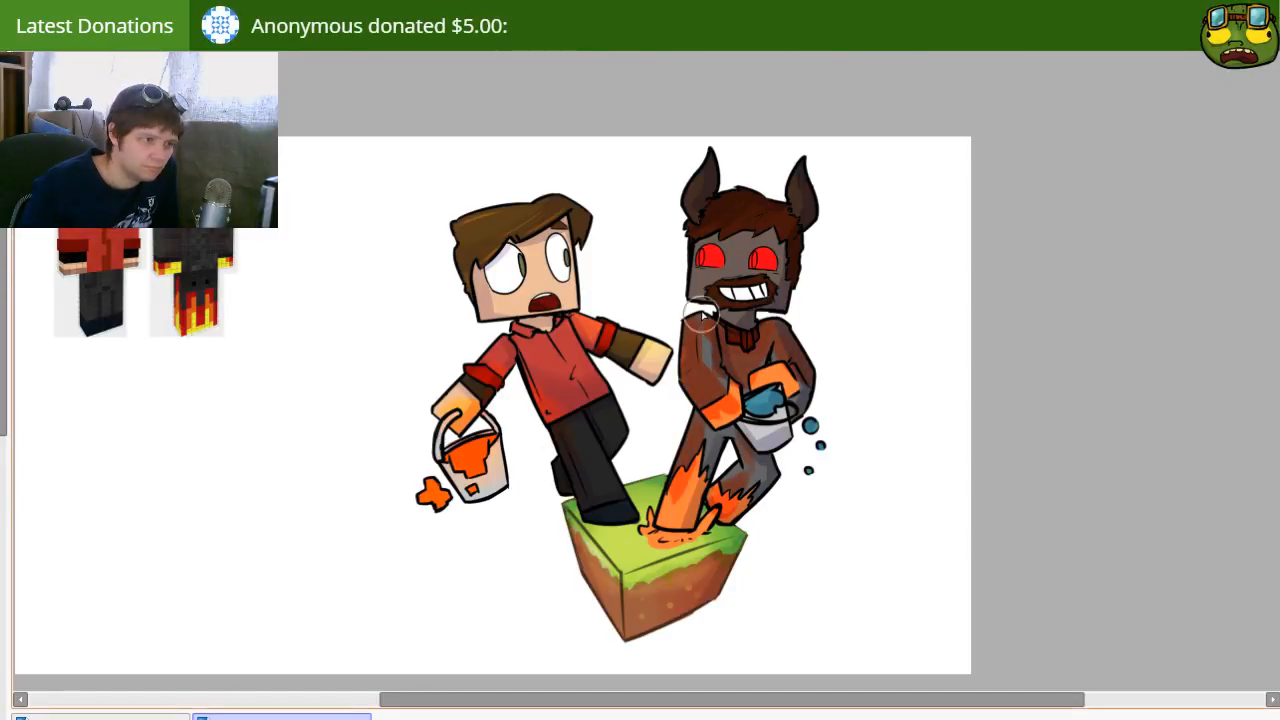
Step: Extend the red glow tint over the rest of the horned character's clothes, gloves, flaming legs and lava splash
mouse_move(690, 367)
mouse_down()
mouse_move(705, 400)
mouse_move(760, 350)
mouse_move(760, 420)
mouse_move(833, 386)
mouse_move(735, 469)
mouse_move(697, 471)
mouse_move(690, 525)
mouse_move(752, 490)
mouse_up()
mouse_move(788, 402)
mouse_down()
mouse_move(758, 405)
mouse_move(767, 396)
mouse_up()
key(b)
key(bracketleft)
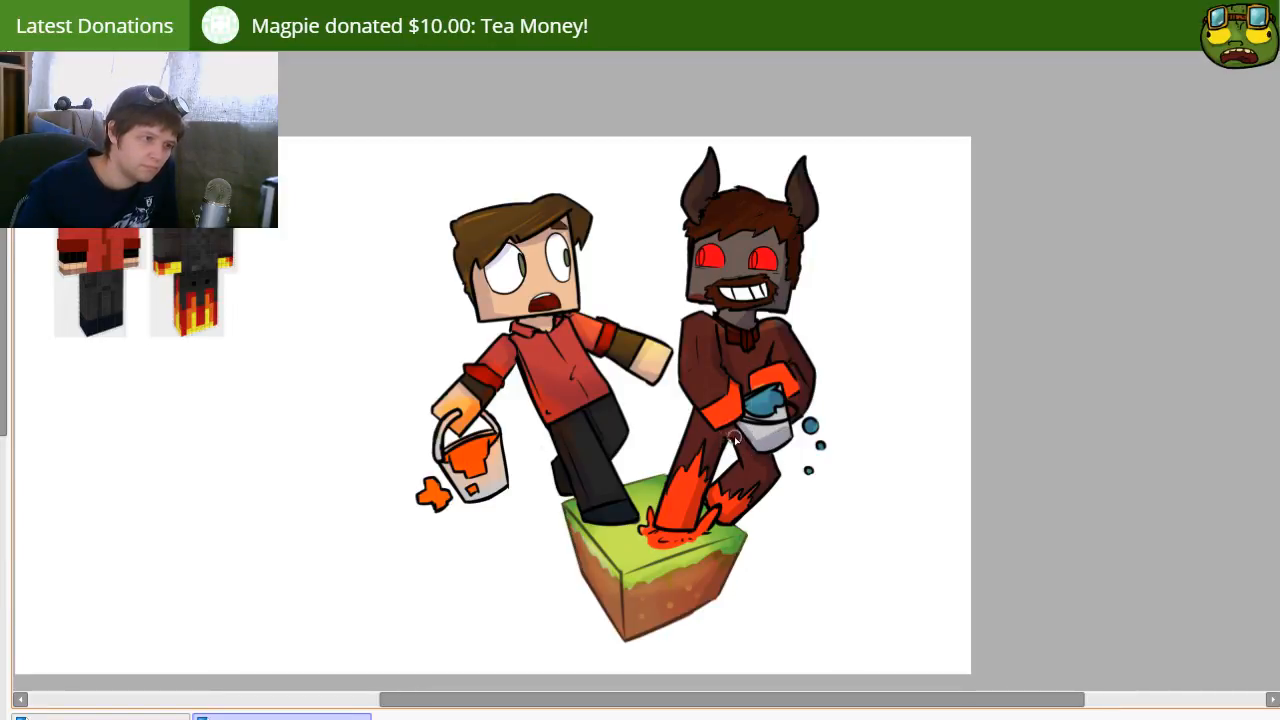
key(])
key(])
key(])
key(])
drag(722, 453, 664, 461)
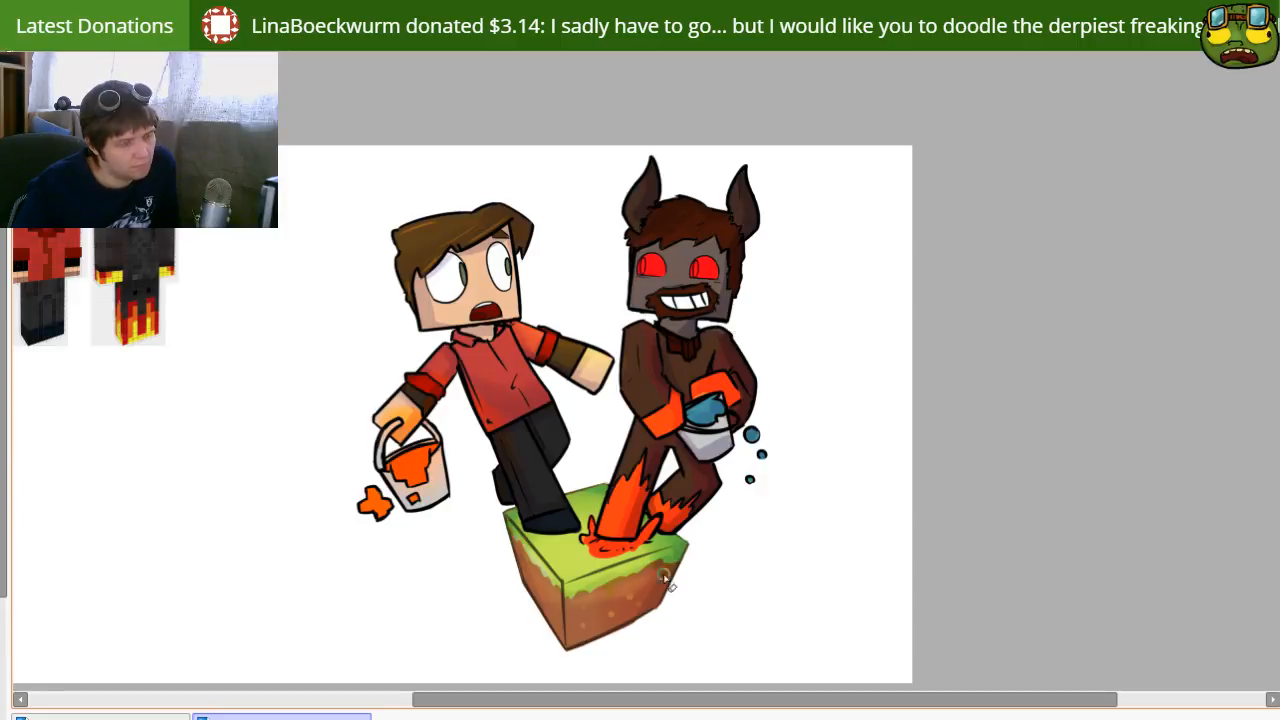
drag(547, 443, 794, 594)
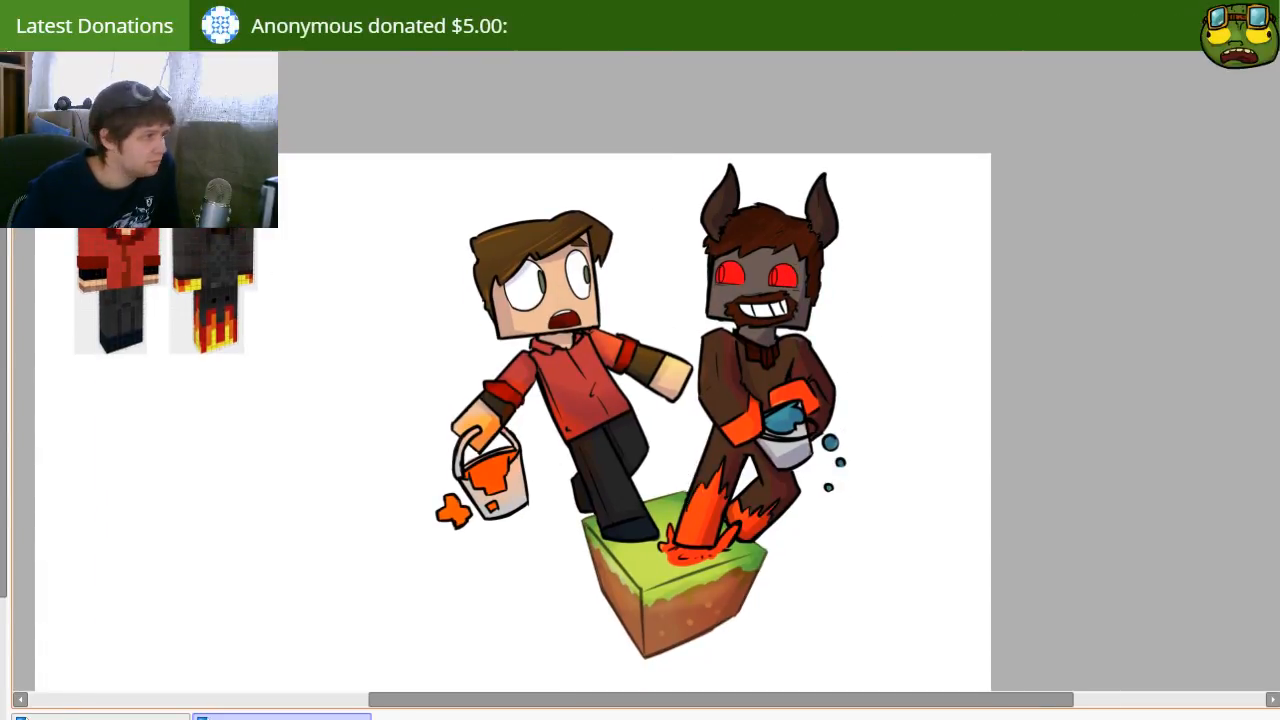
Step: Reduce the brush size and dab small yellow spots on the horned character's orange gloves
key(b)
key(bracketright)
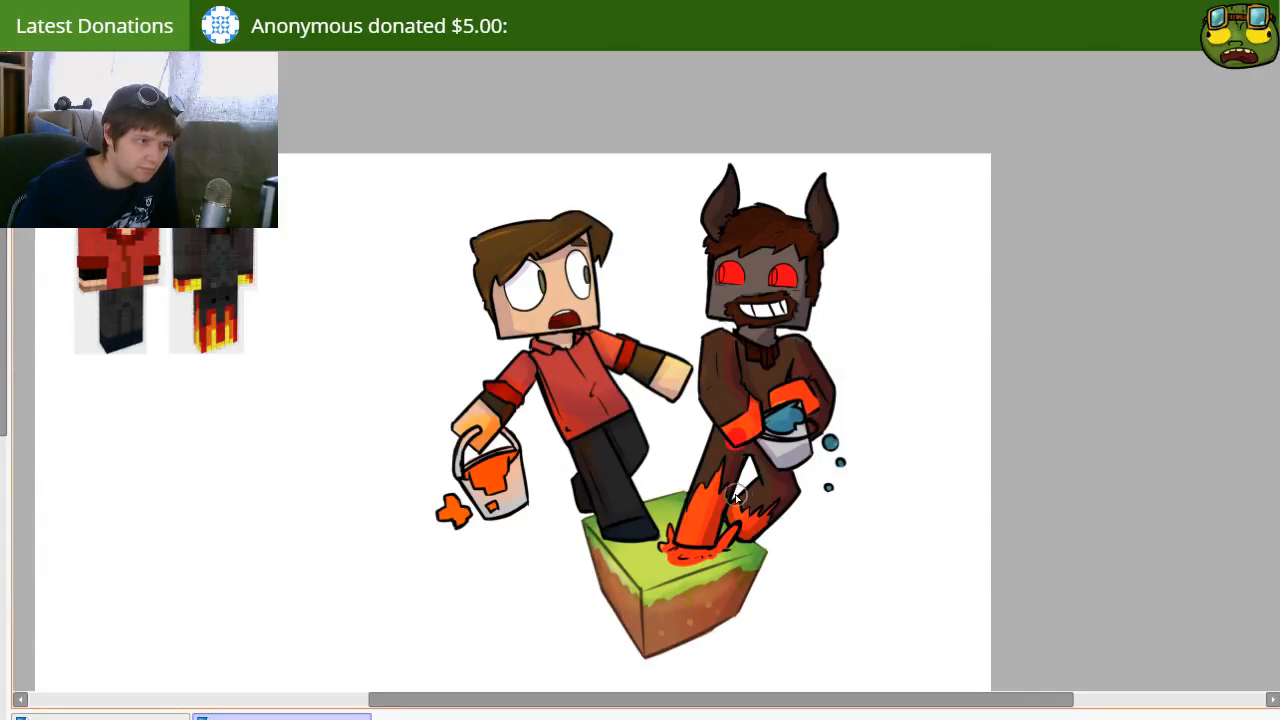
key(bracketright)
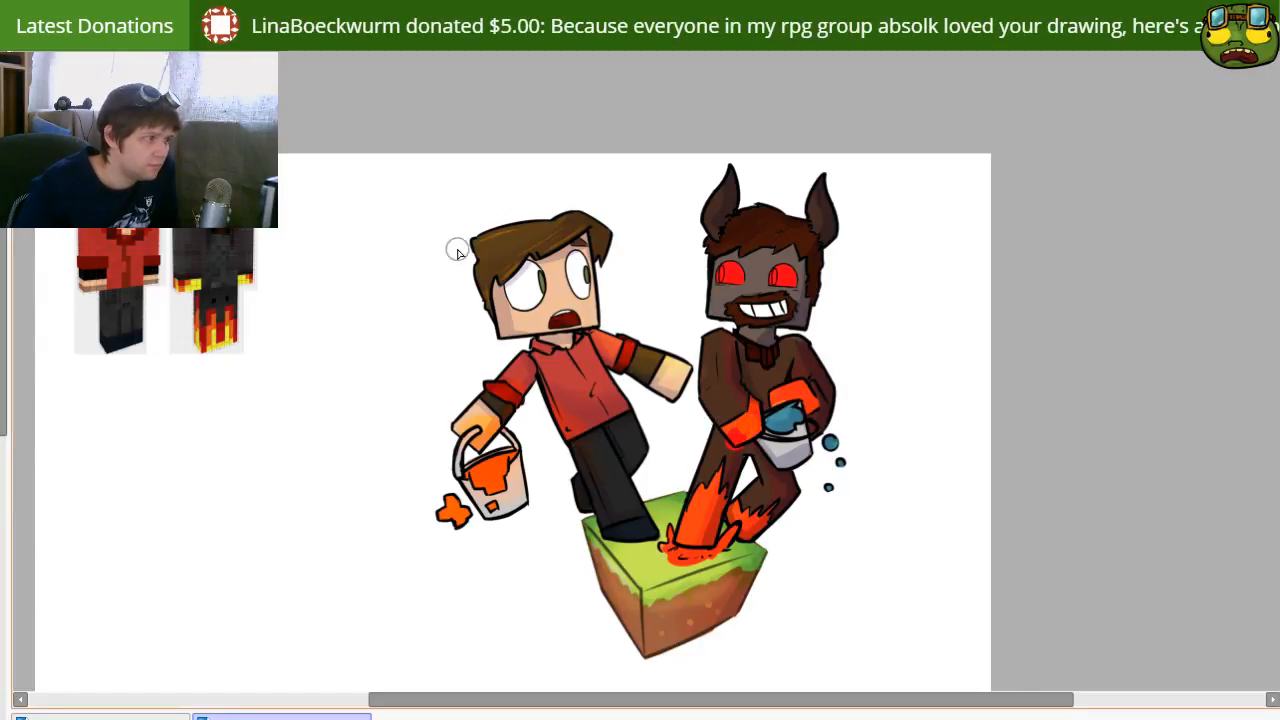
key(bracketleft)
key(bracketleft)
key(bracketleft)
key(bracketleft)
click(737, 437)
click(756, 408)
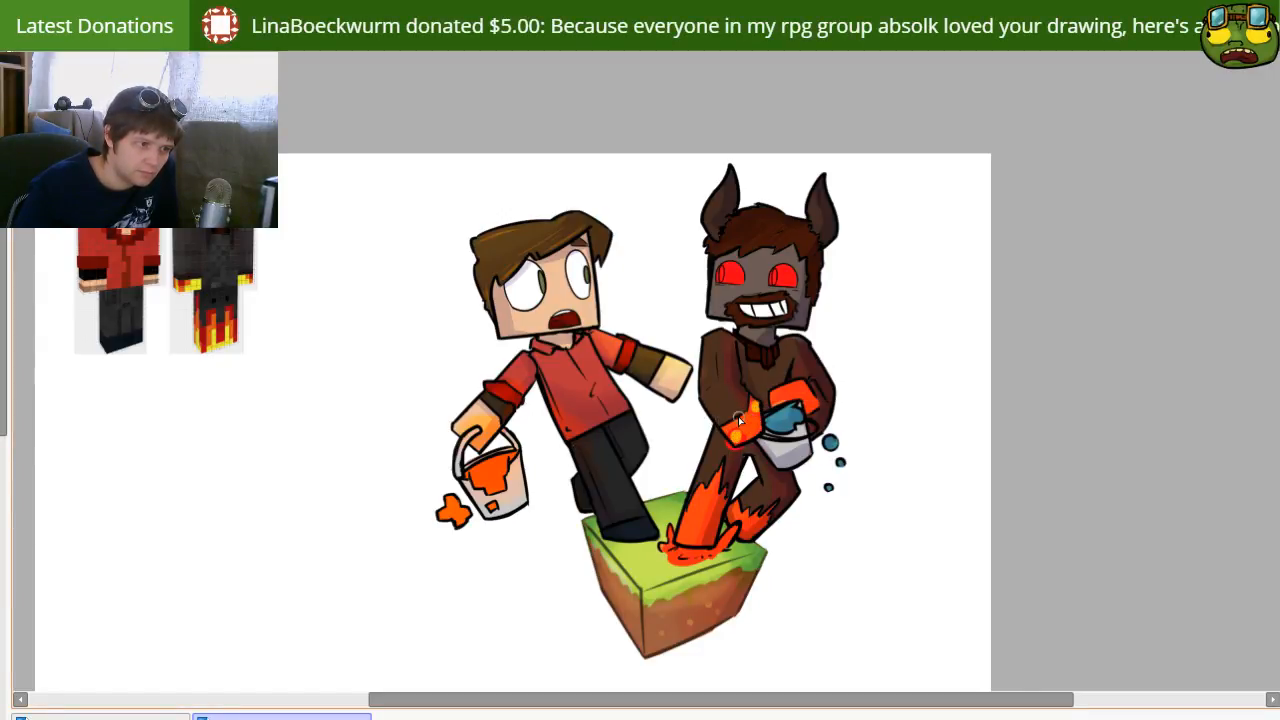
click(744, 422)
click(753, 430)
click(786, 391)
click(799, 393)
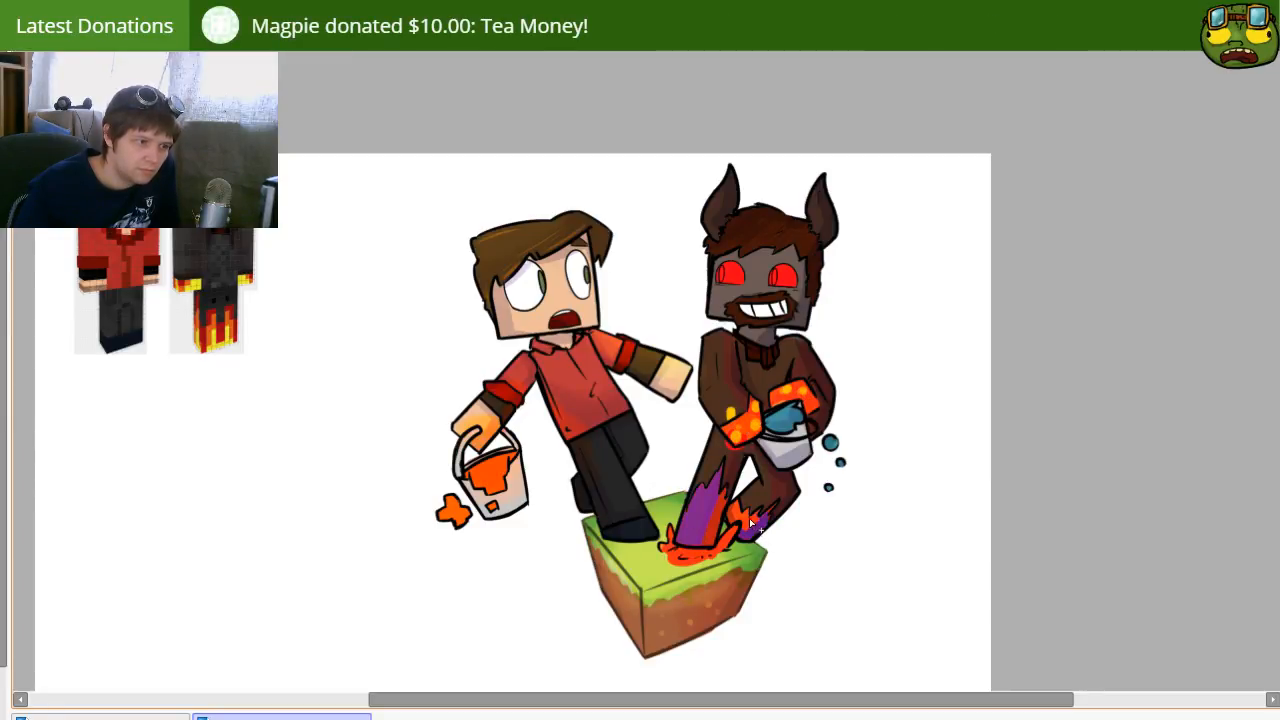
Step: Paint yellow-orange flame color over the horned character's burning lower legs
key(b)
key(bracketleft)
key(bracketleft)
key(bracketleft)
mouse_move(685, 500)
mouse_down()
mouse_move(687, 568)
mouse_move(714, 512)
mouse_move(697, 581)
mouse_move(714, 516)
mouse_move(672, 601)
mouse_move(690, 512)
mouse_move(669, 595)
mouse_move(761, 509)
mouse_move(701, 562)
mouse_move(731, 564)
mouse_move(655, 516)
mouse_move(698, 502)
mouse_move(700, 485)
mouse_move(696, 535)
mouse_move(725, 480)
mouse_move(723, 542)
mouse_move(720, 524)
mouse_move(697, 549)
mouse_move(744, 527)
mouse_move(770, 502)
mouse_up()
key(v)
key(b)
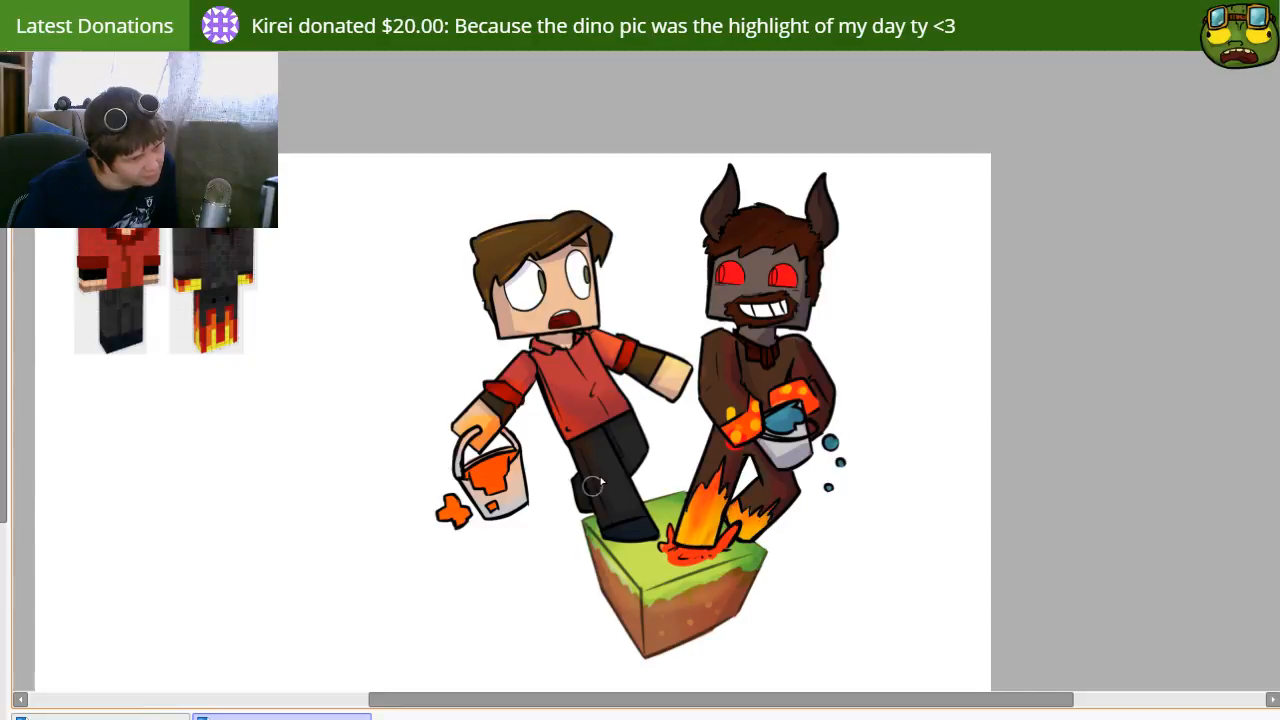
Step: Blend the yellow spots on the horned character's gloves into a soft orange glow and compare with and without the highlights
mouse_move(735, 422)
mouse_down()
mouse_move(731, 412)
mouse_move(732, 429)
mouse_up()
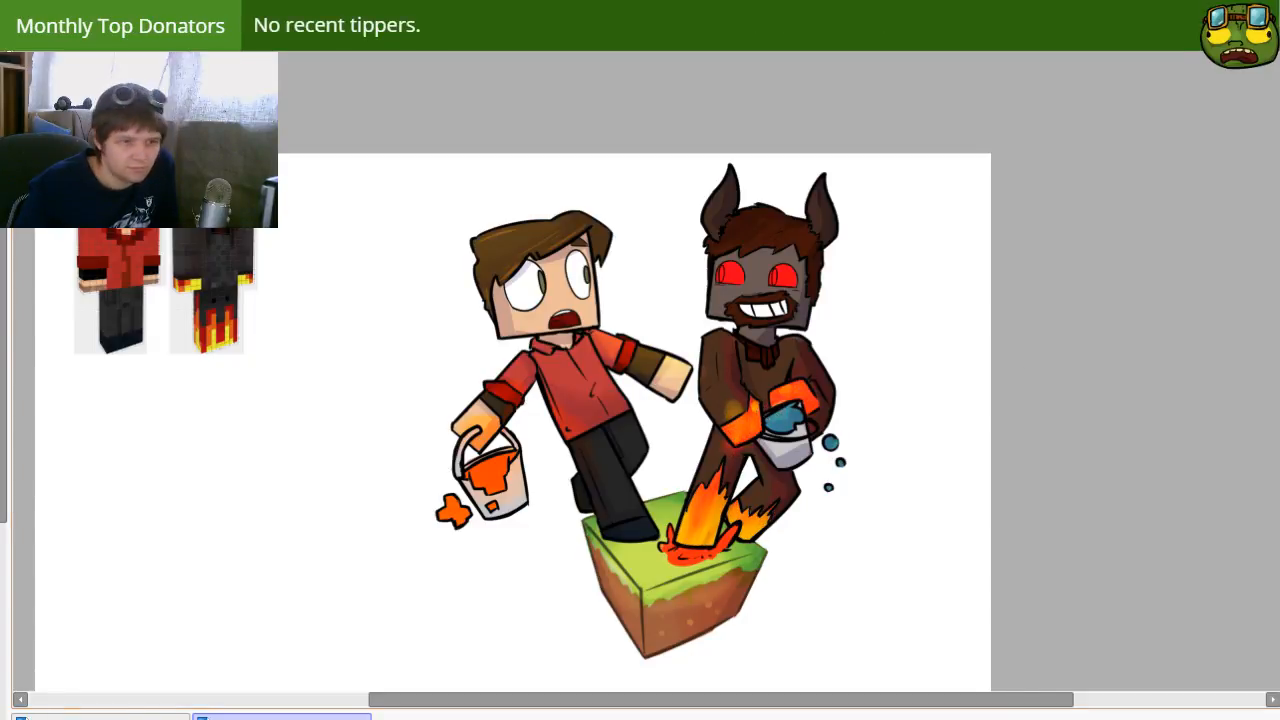
key(ctrl+z)
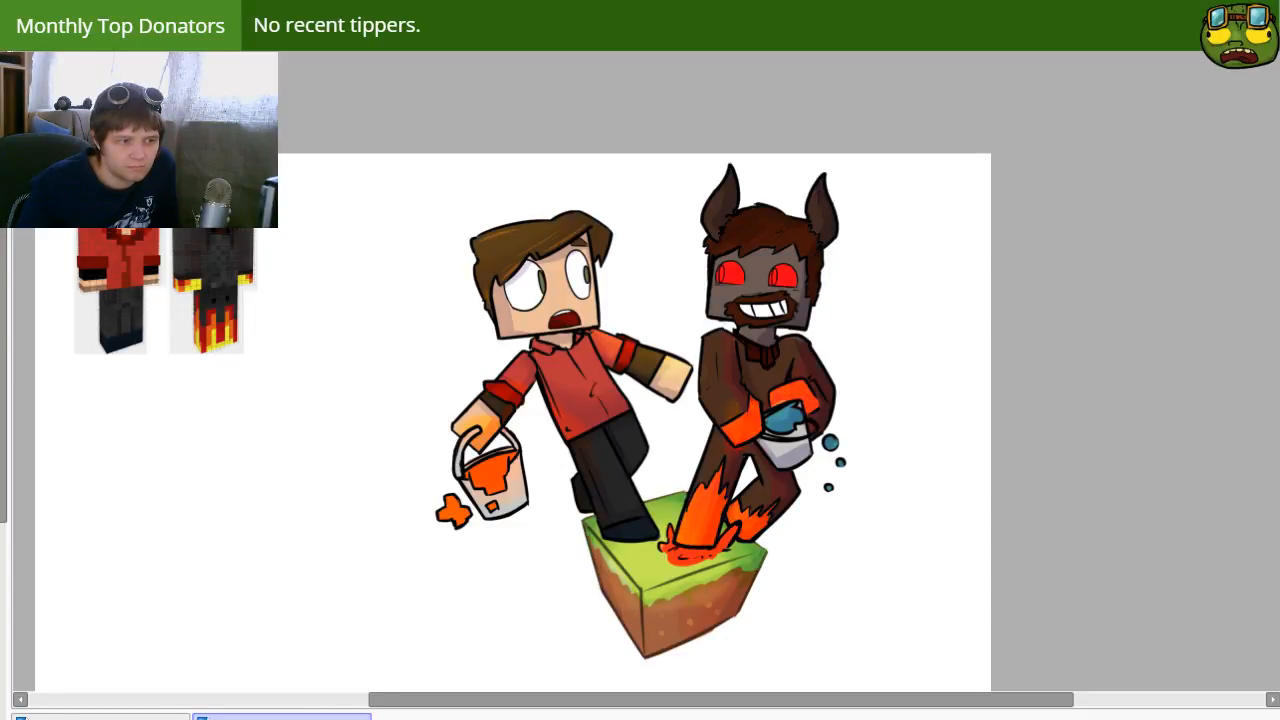
key(ctrl+y)
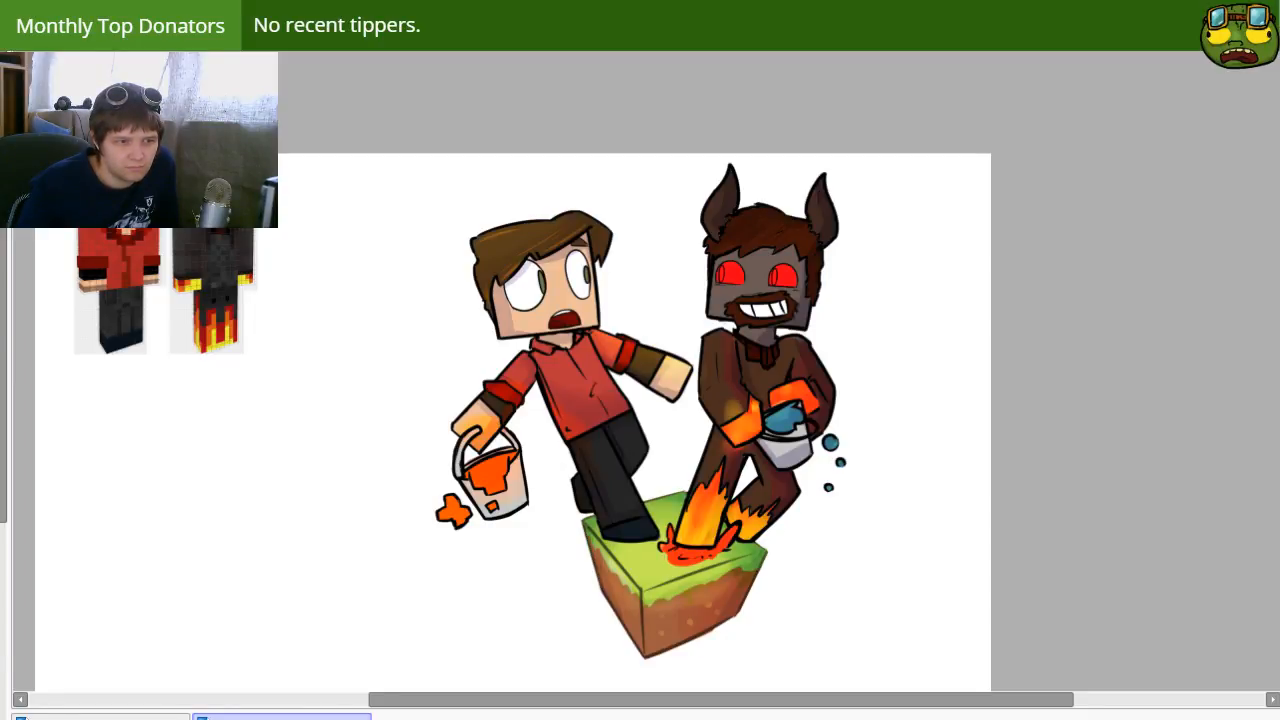
key(ctrl+z)
key(ctrl+y)
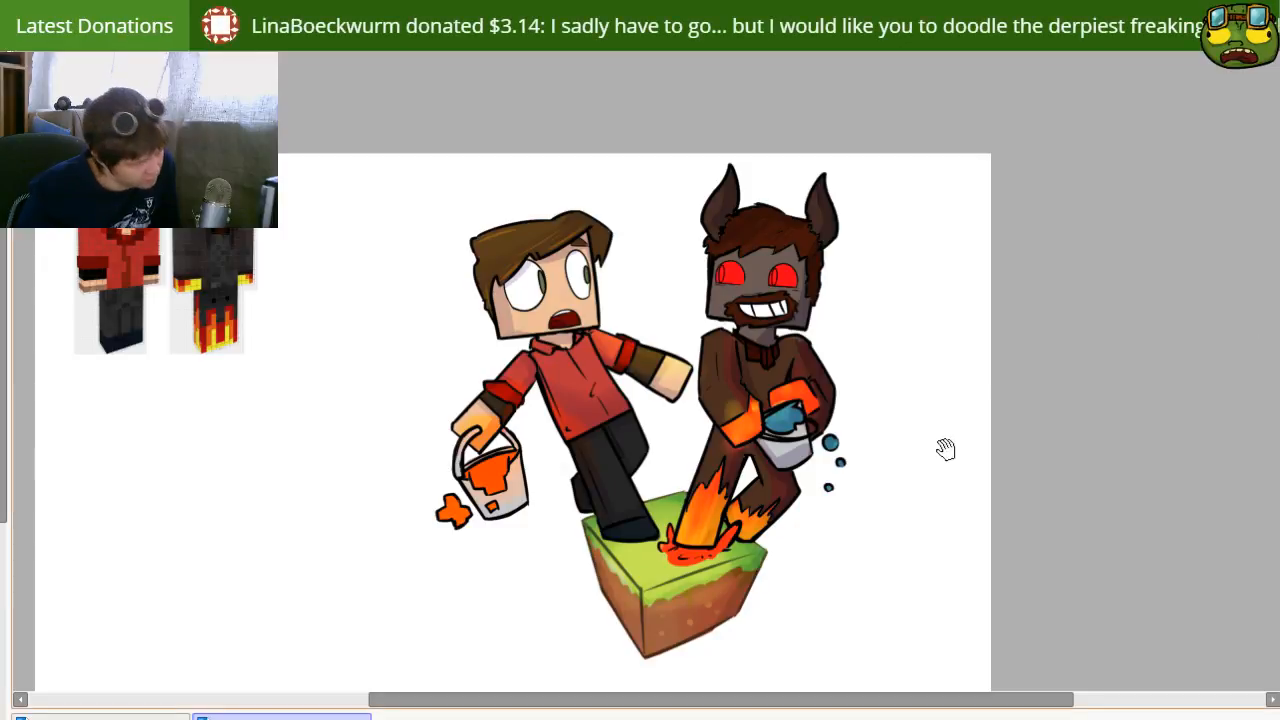
drag(945, 449, 939, 427)
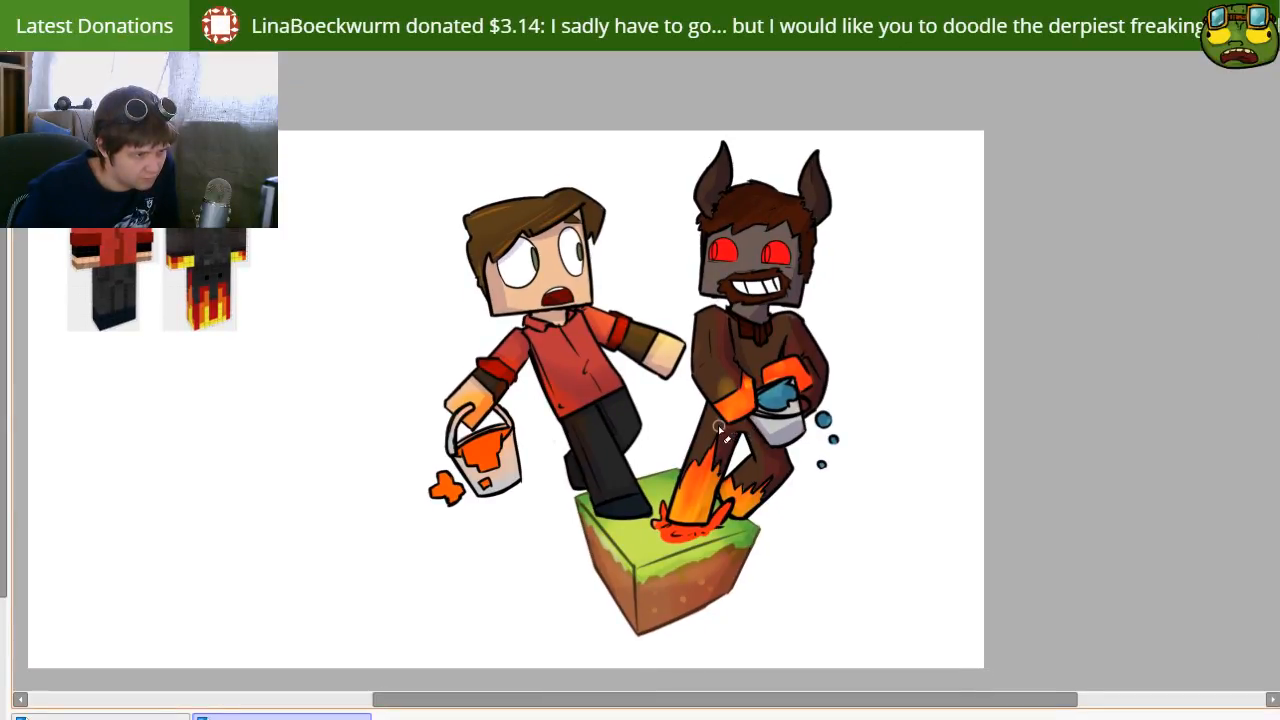
drag(884, 459, 751, 520)
drag(614, 583, 678, 506)
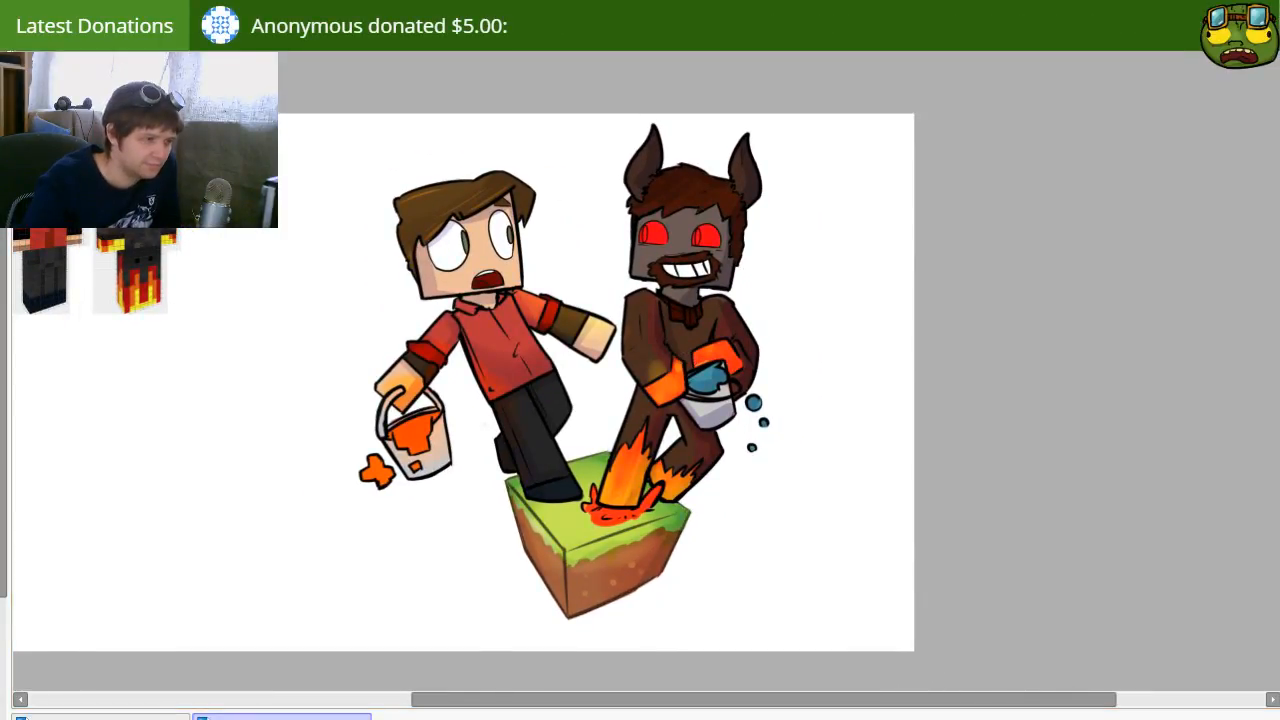
drag(452, 484, 394, 500)
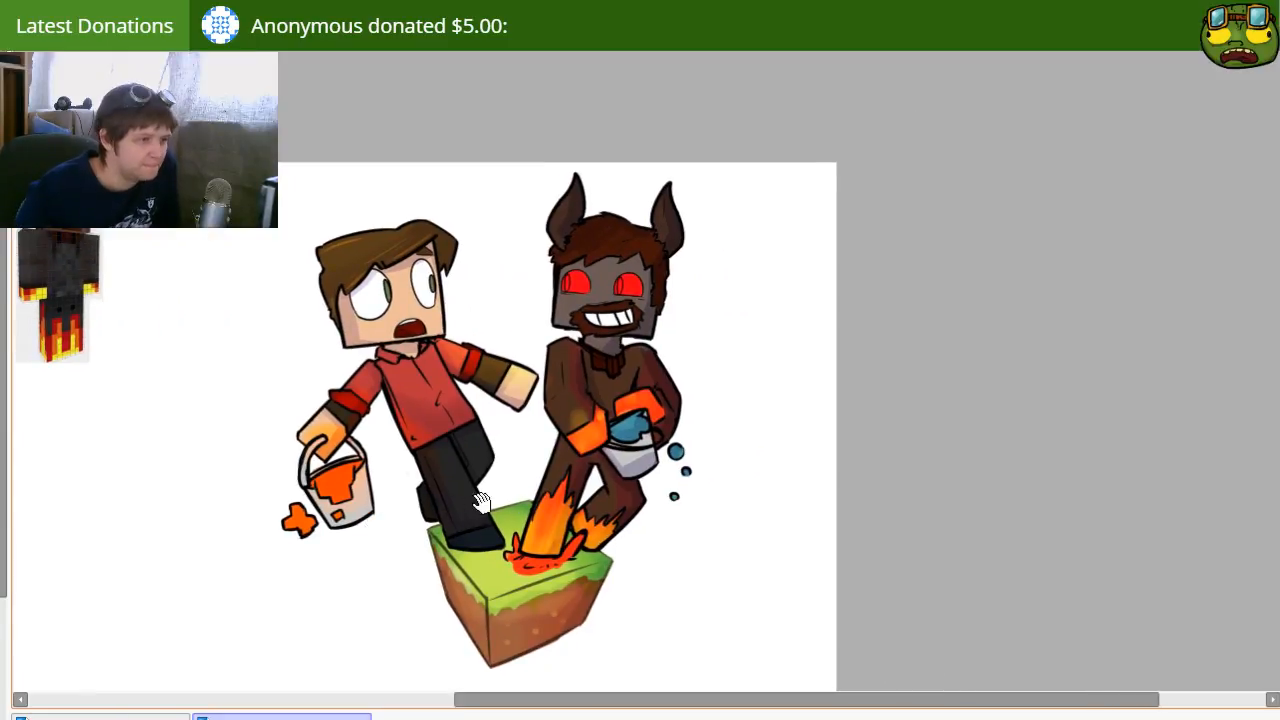
drag(482, 503, 540, 488)
drag(559, 430, 587, 414)
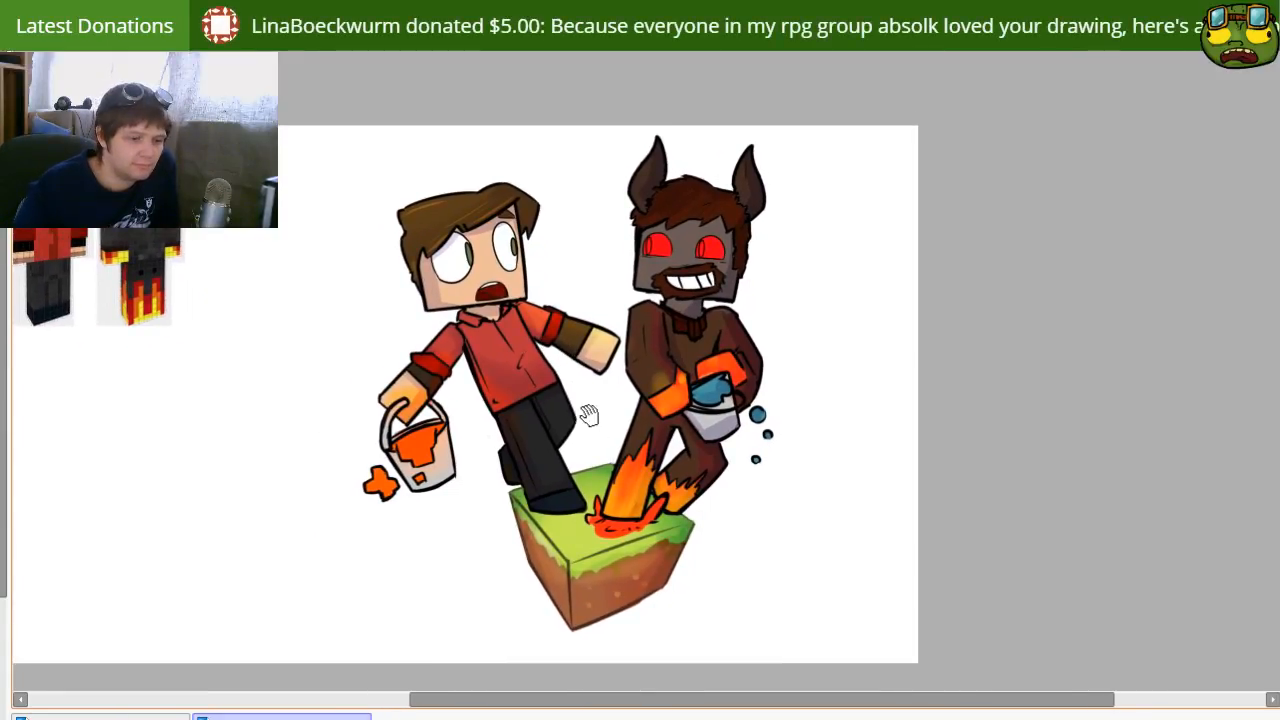
drag(650, 474, 580, 461)
drag(448, 354, 546, 401)
drag(613, 429, 574, 409)
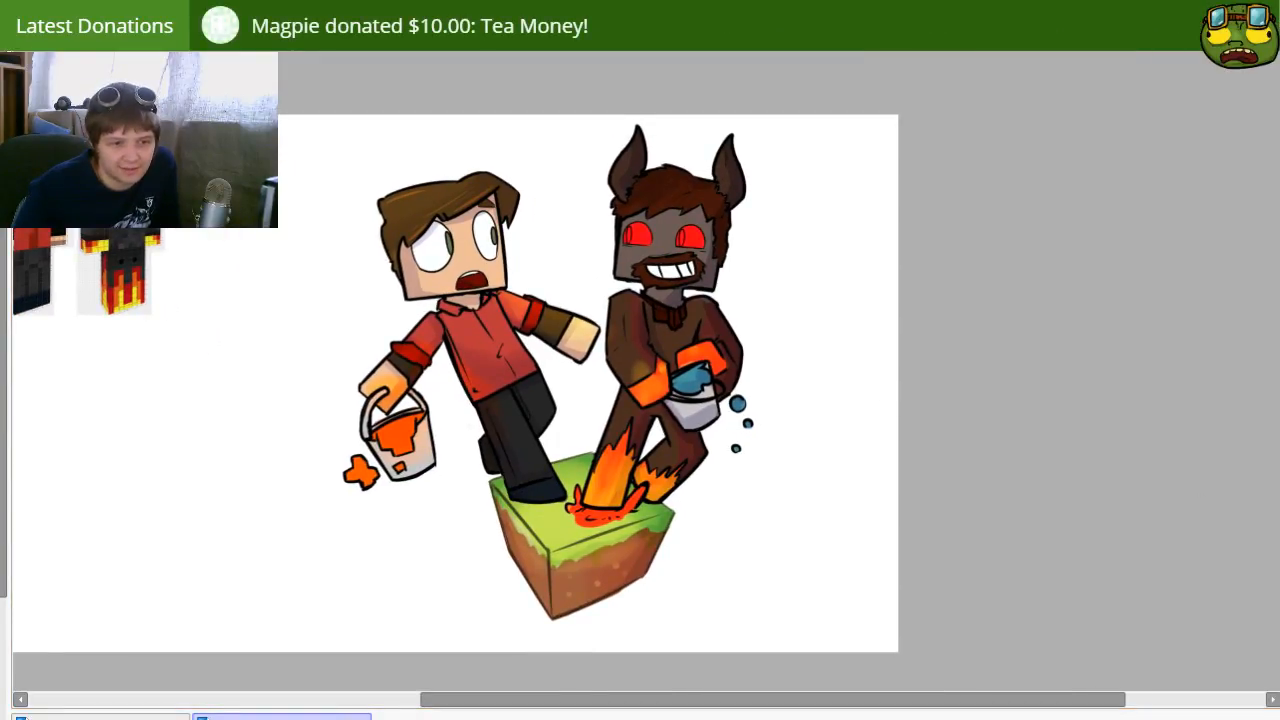
Step: Paint a bright red glow over the horned character's eyes and spread it softly onto the surrounding face
key(b)
mouse_move(694, 234)
mouse_down()
mouse_move(644, 244)
mouse_move(630, 232)
mouse_up()
key(])
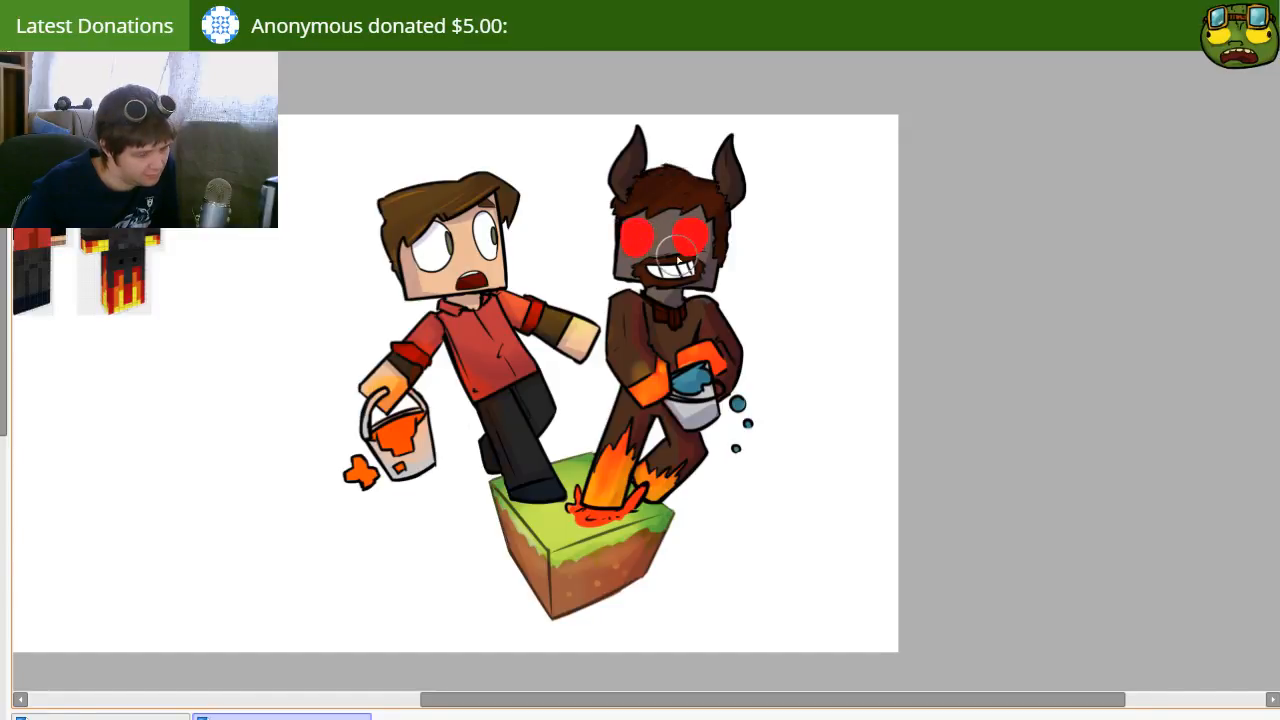
key(bracketleft)
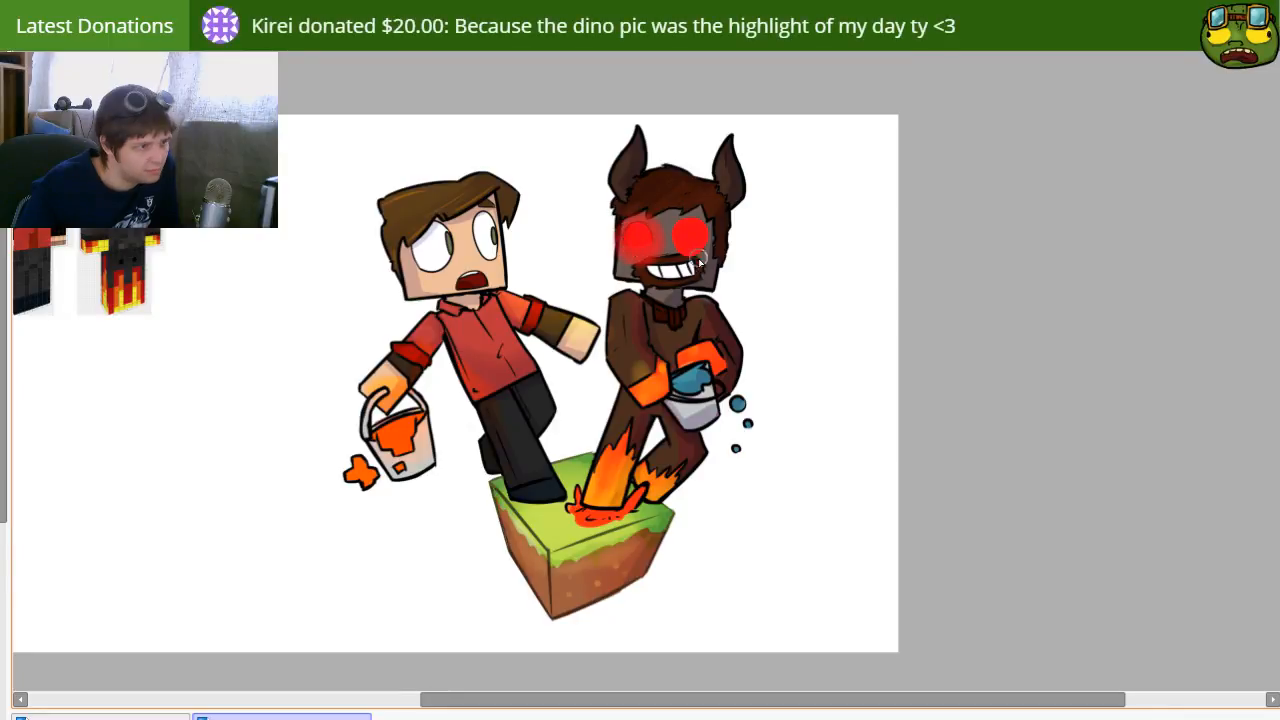
drag(697, 243, 692, 248)
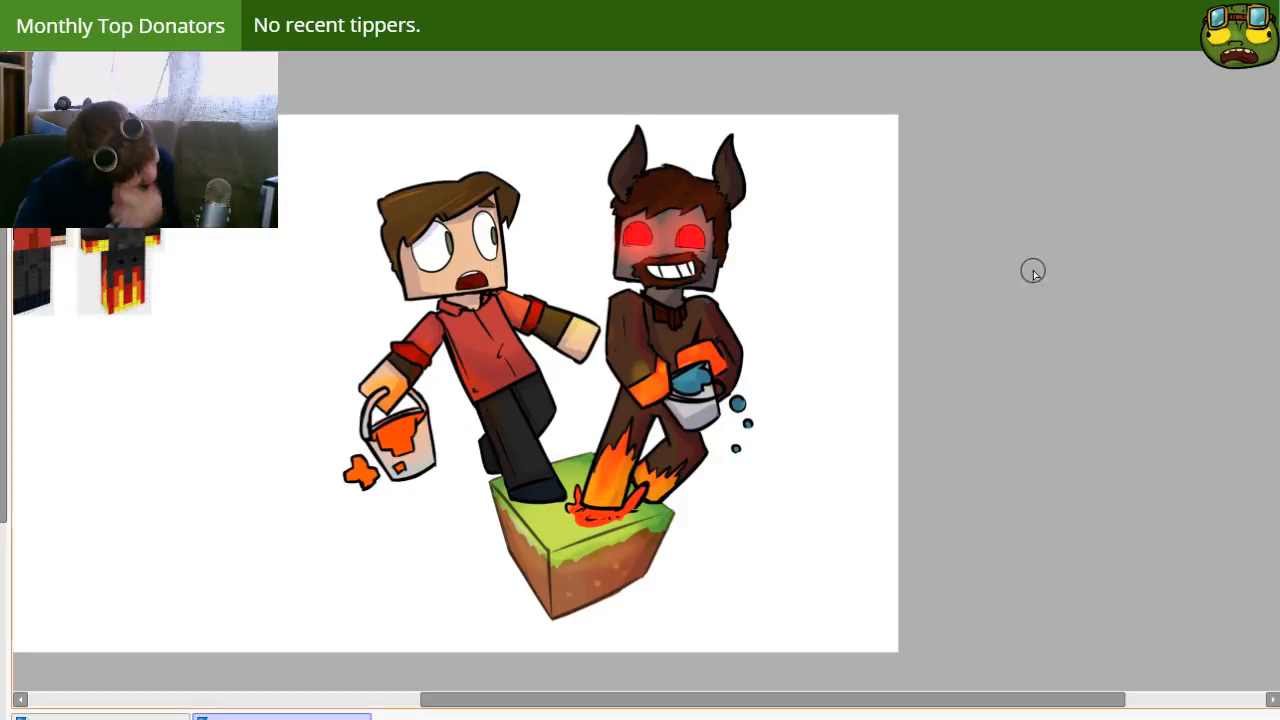
drag(708, 521, 817, 467)
drag(928, 477, 916, 503)
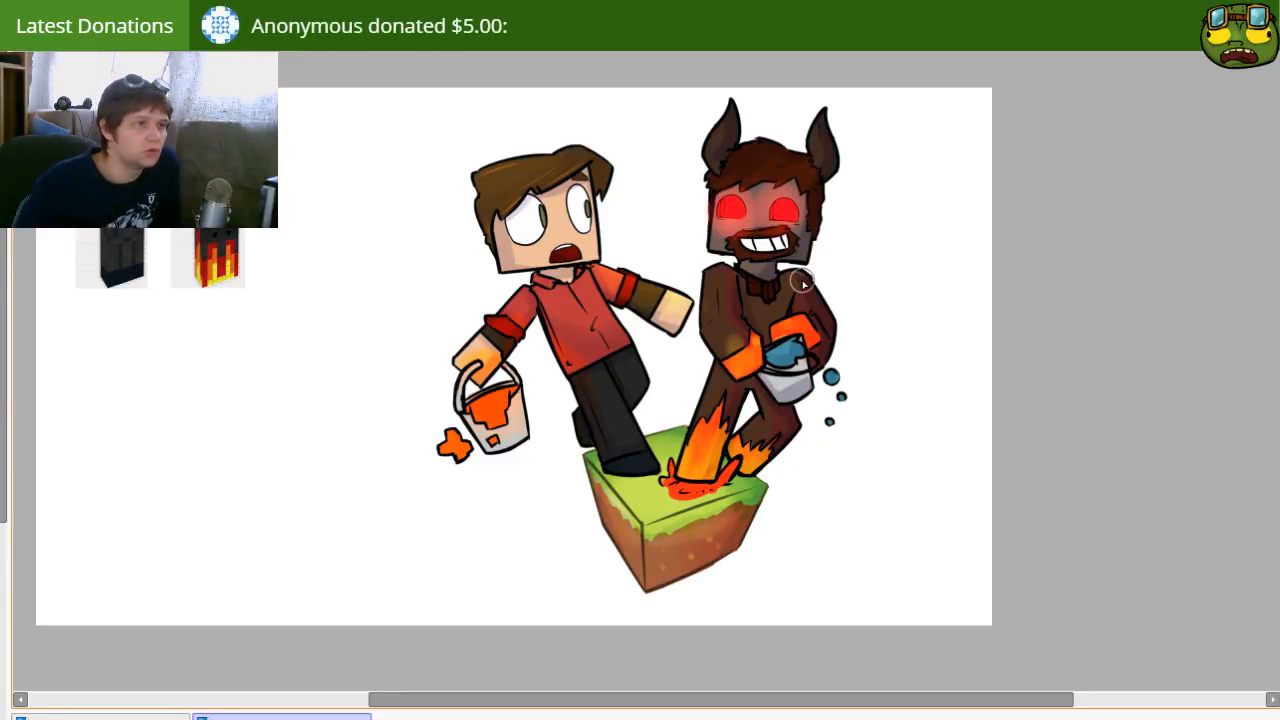
drag(722, 404, 646, 492)
drag(750, 485, 798, 462)
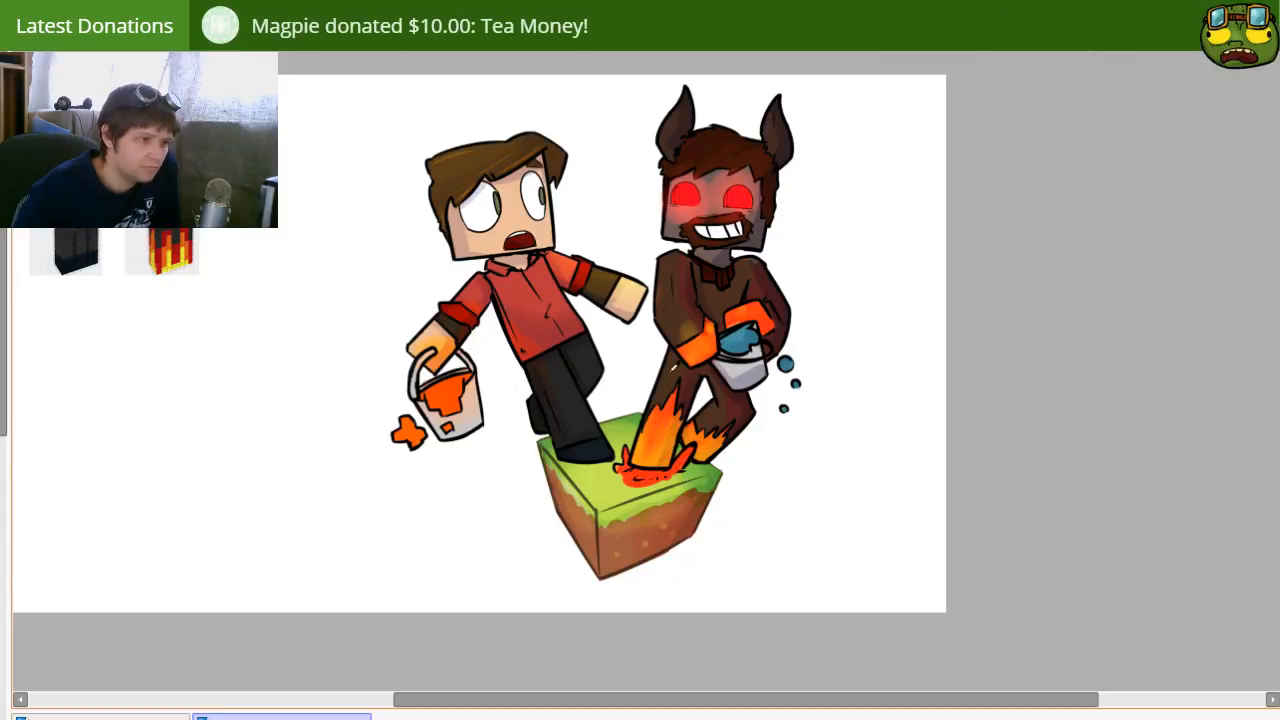
Step: Enlarge the brush and paint a soft yellow-red glow around the lava puddle at the horned character's feet
alt+click(688, 198)
key(])
mouse_move(648, 462)
mouse_down()
mouse_move(636, 486)
mouse_move(694, 463)
mouse_up()
drag(630, 488, 610, 477)
drag(810, 462, 780, 449)
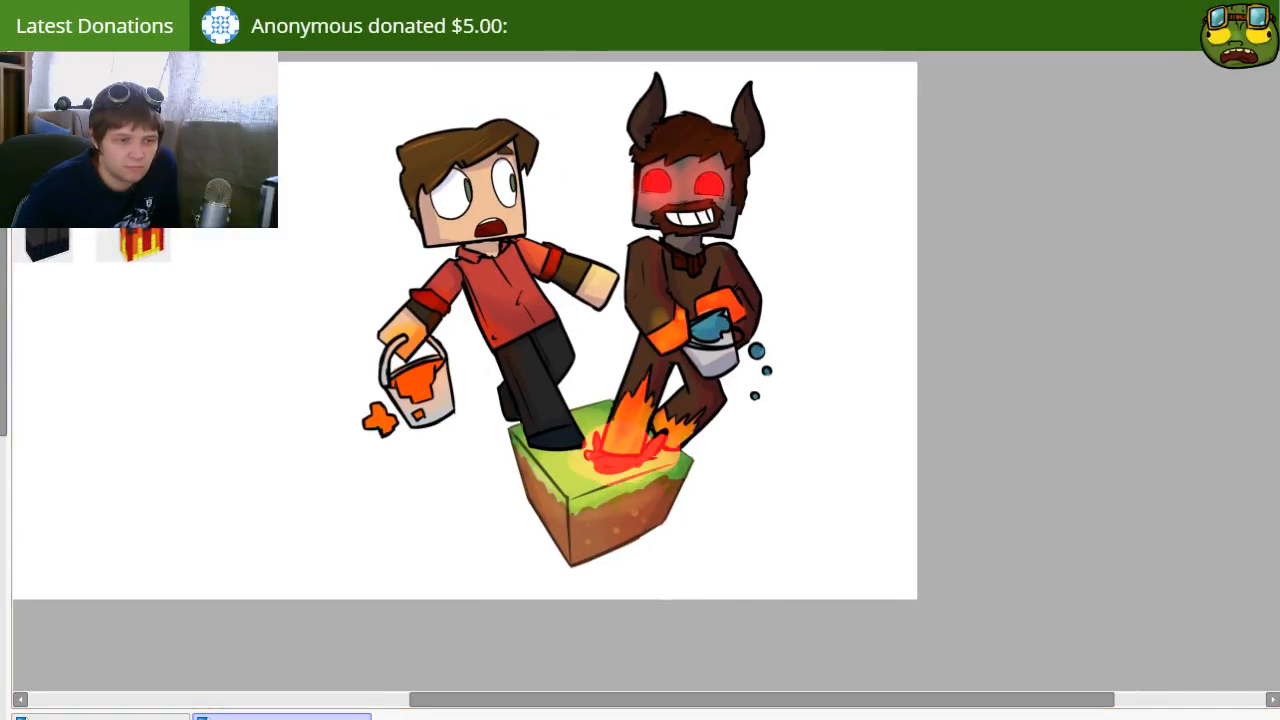
Step: Erase the excess glow around the lava puddle with a smaller eraser, leaving a red tint on the worried character's shoe
key(e)
key(bracketleft)
key(bracketleft)
key(bracketleft)
mouse_move(577, 458)
mouse_down()
mouse_move(642, 483)
mouse_move(683, 455)
mouse_move(652, 430)
mouse_move(575, 470)
mouse_up()
drag(493, 397, 648, 426)
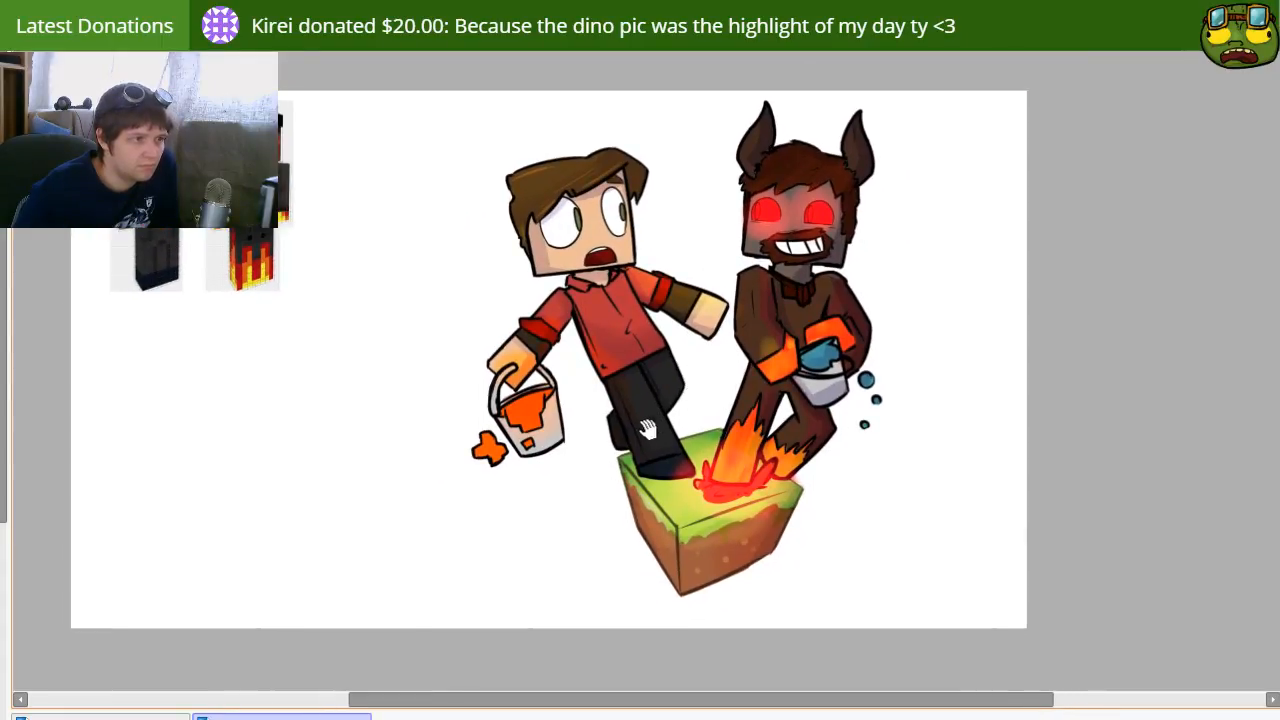
drag(658, 477, 618, 459)
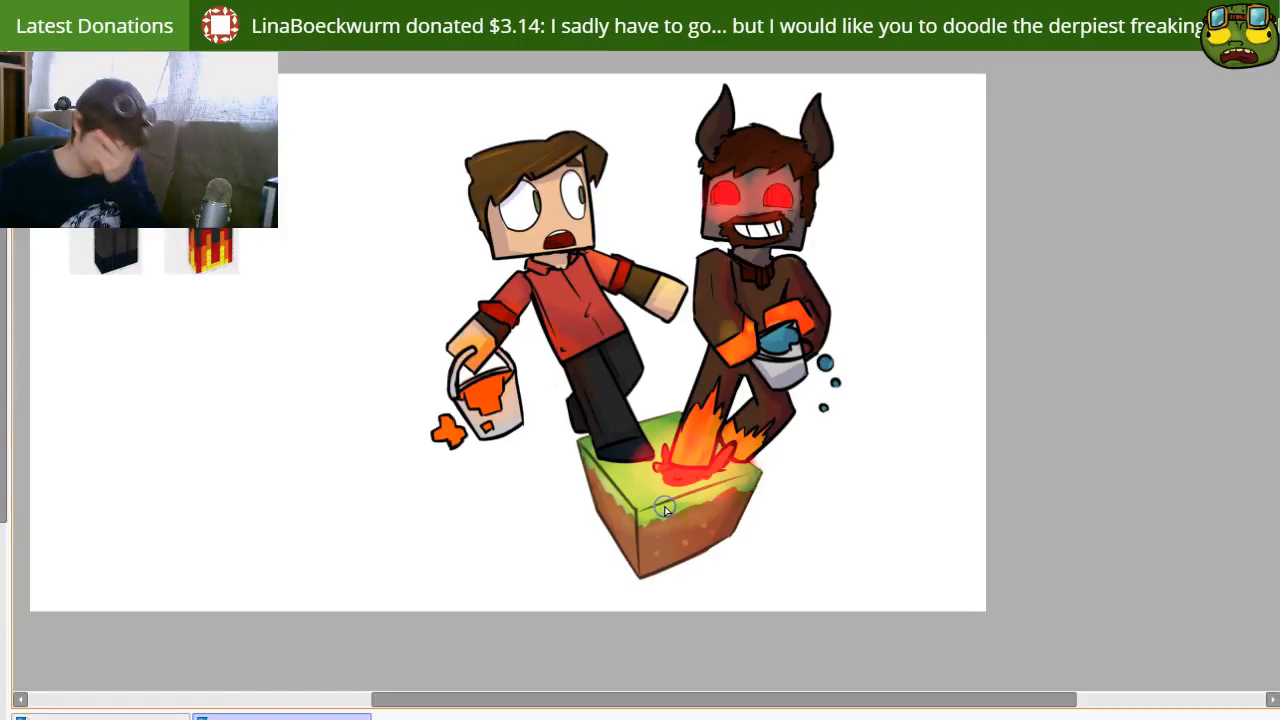
Step: Paint small yellow-orange highlights on the lava in the worried character's bucket and on its splash
drag(471, 372, 505, 372)
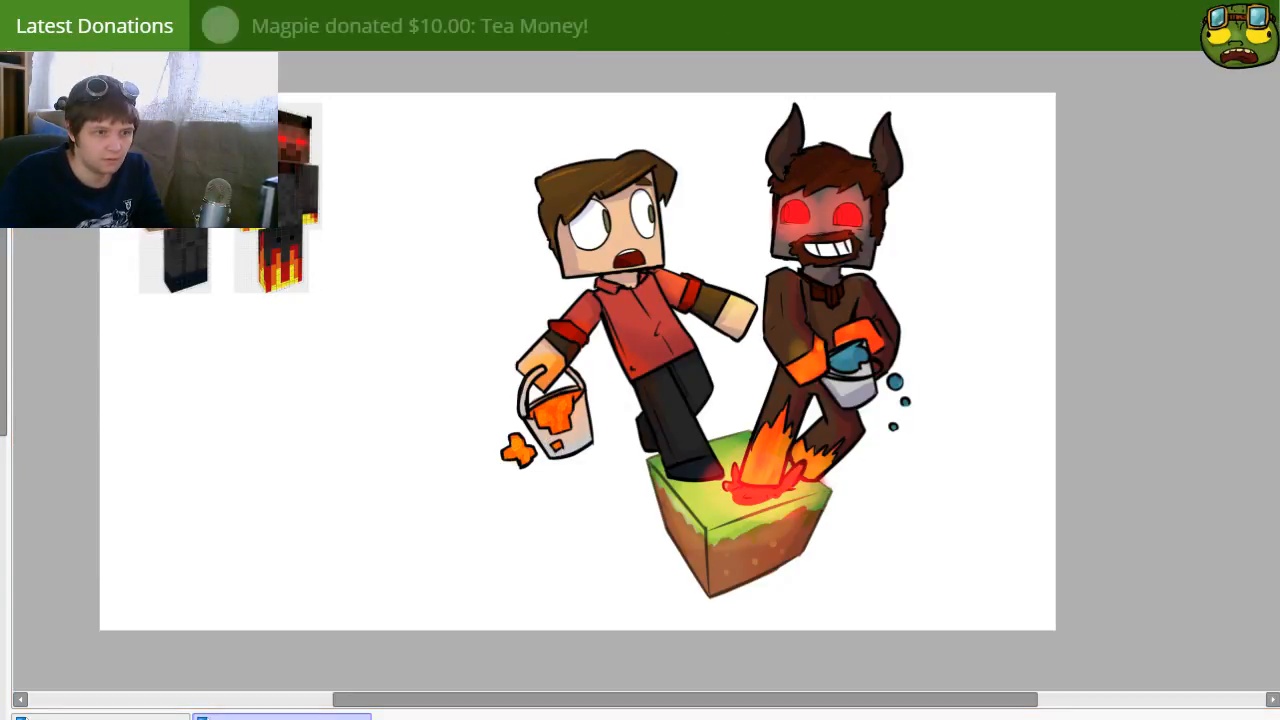
key(ctrl+z)
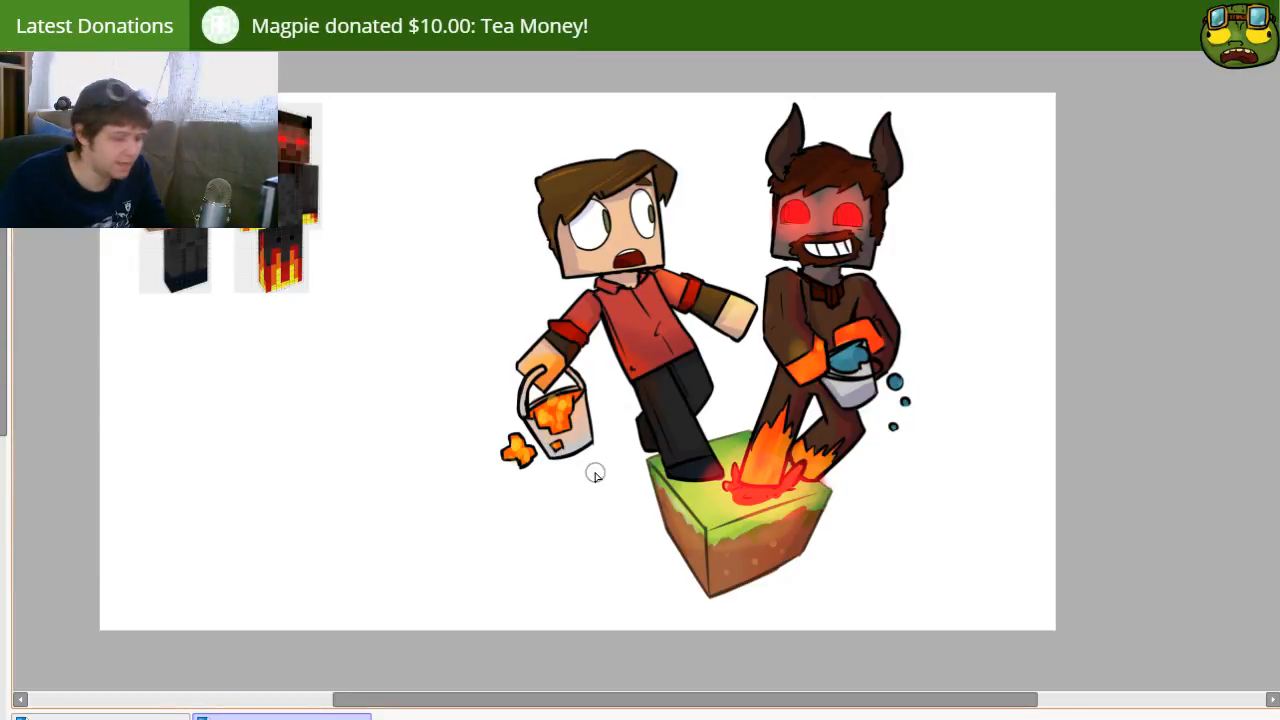
key(e)
key([)
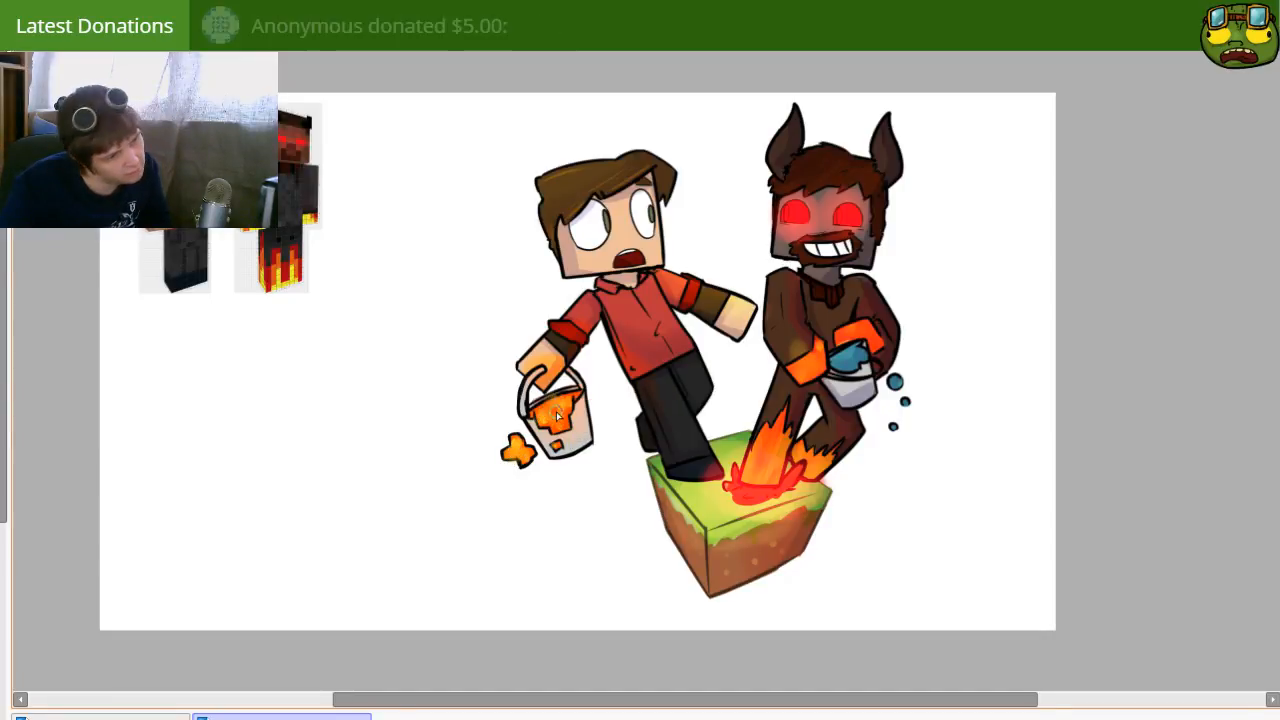
key(b)
key([)
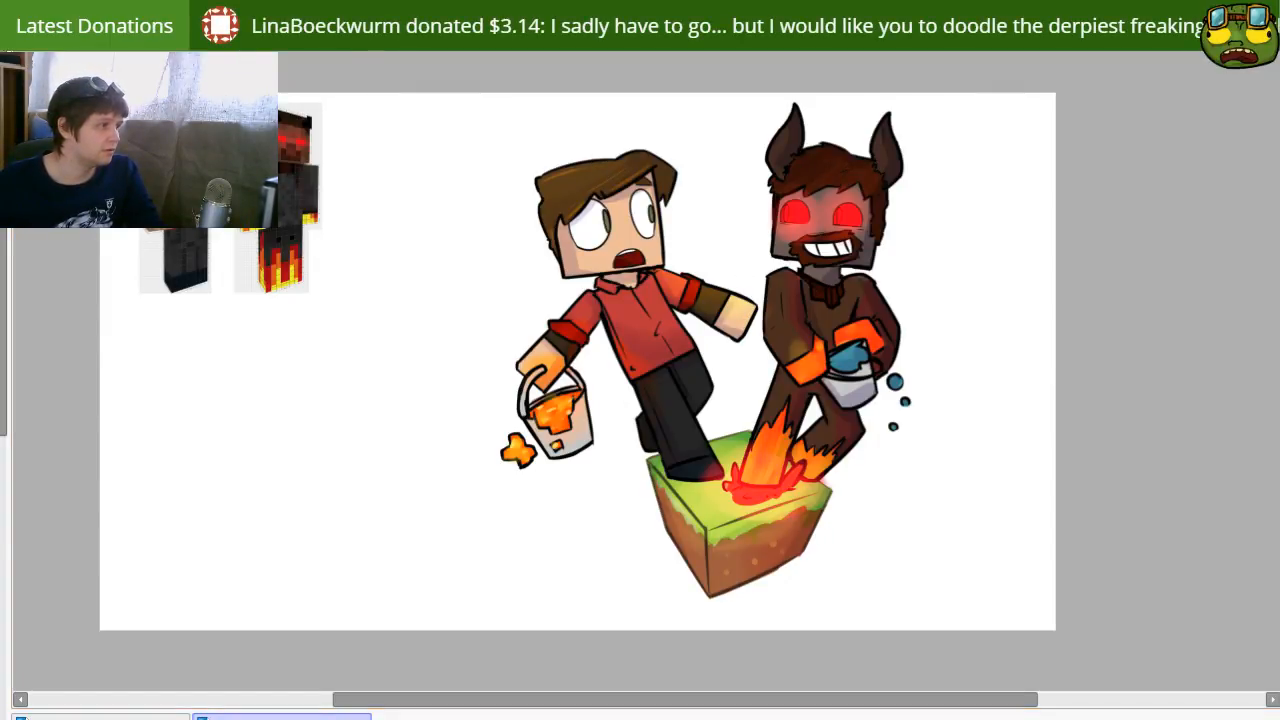
Step: Crop the canvas tightly around the two characters and the grass block, and clear the selection
drag(490, 93, 926, 607)
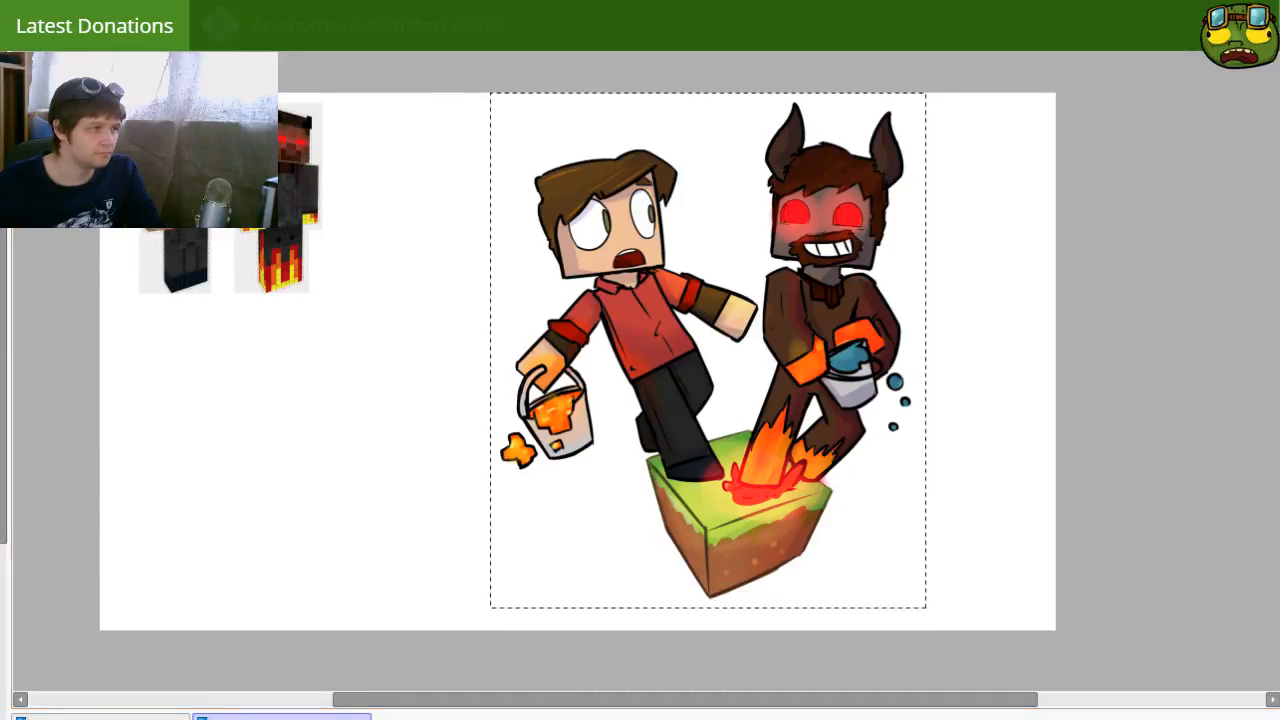
key(ctrl+shift+x)
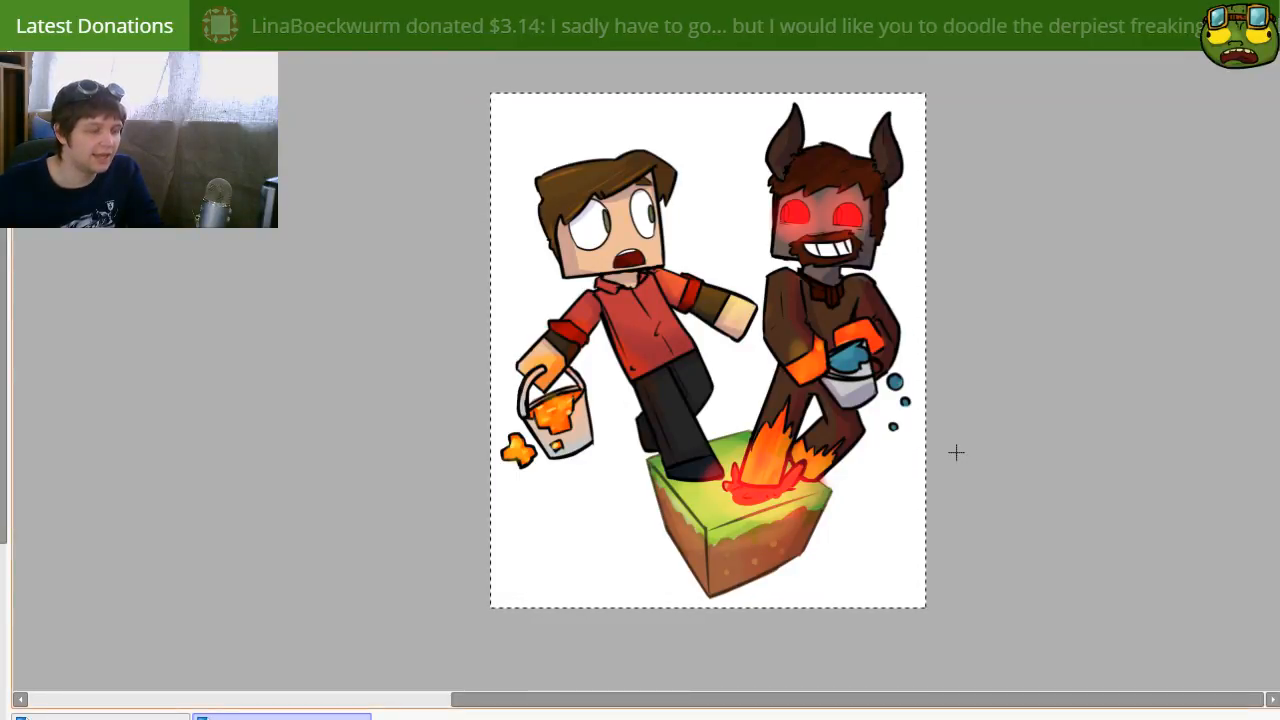
key(ctrl+d)
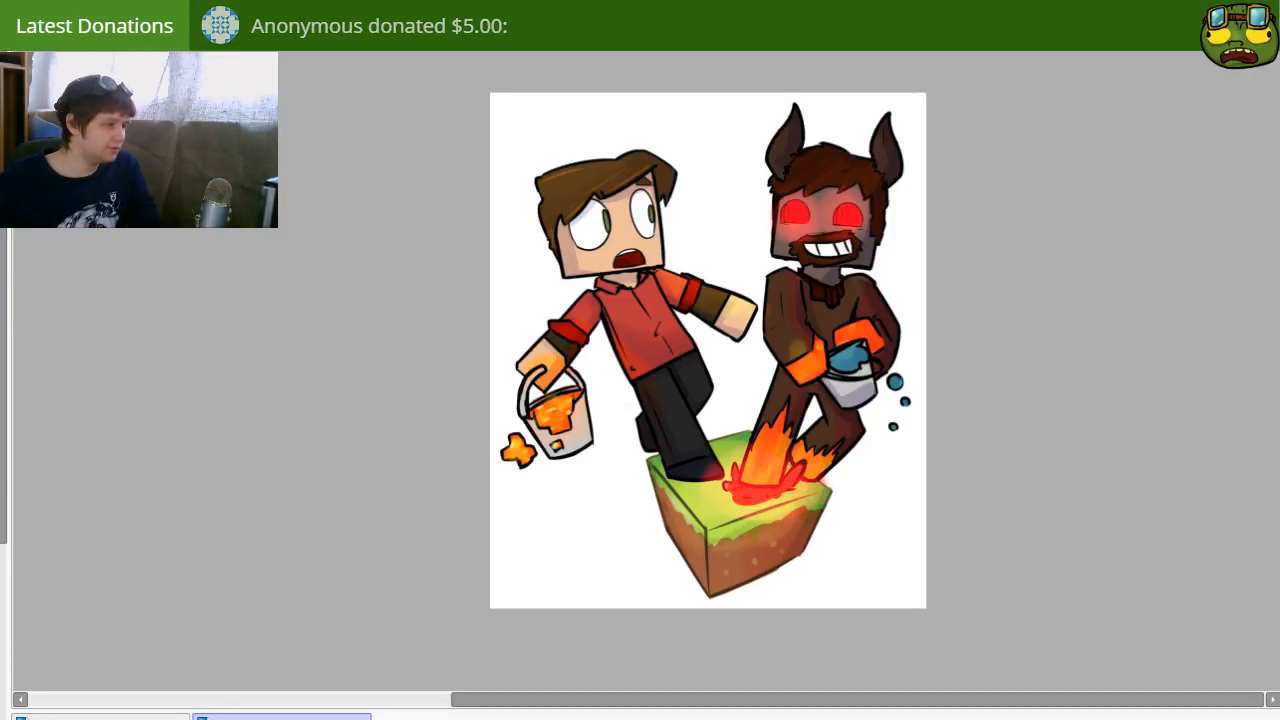
Step: Switch to the blank canvas and handwrite "Be Right" in thick black strokes
click(101, 717)
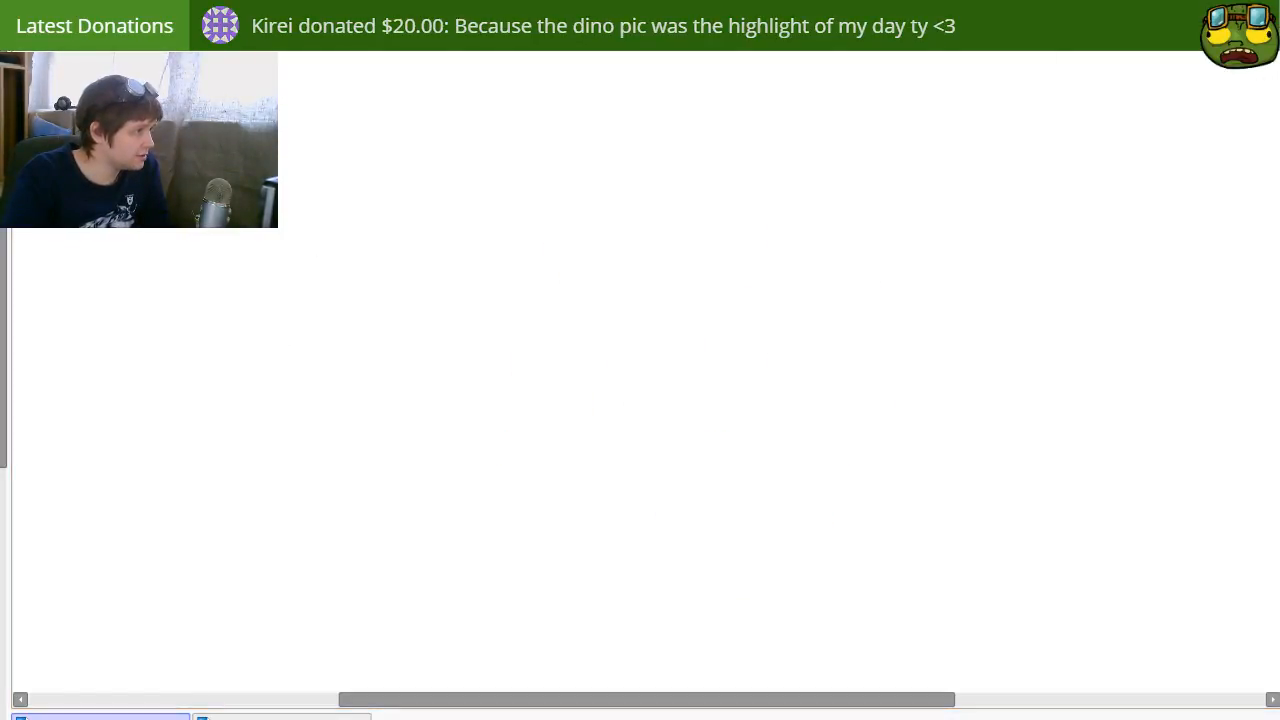
key(ctrl)
drag(477, 146, 520, 335)
mouse_move(472, 165)
mouse_down()
mouse_move(548, 213)
mouse_move(476, 307)
mouse_up()
drag(573, 269, 660, 287)
mouse_move(634, 228)
mouse_down()
mouse_move(668, 243)
mouse_move(648, 246)
mouse_up()
key(ctrl+z)
key(ctrl+z)
drag(648, 115, 690, 340)
drag(650, 150, 723, 314)
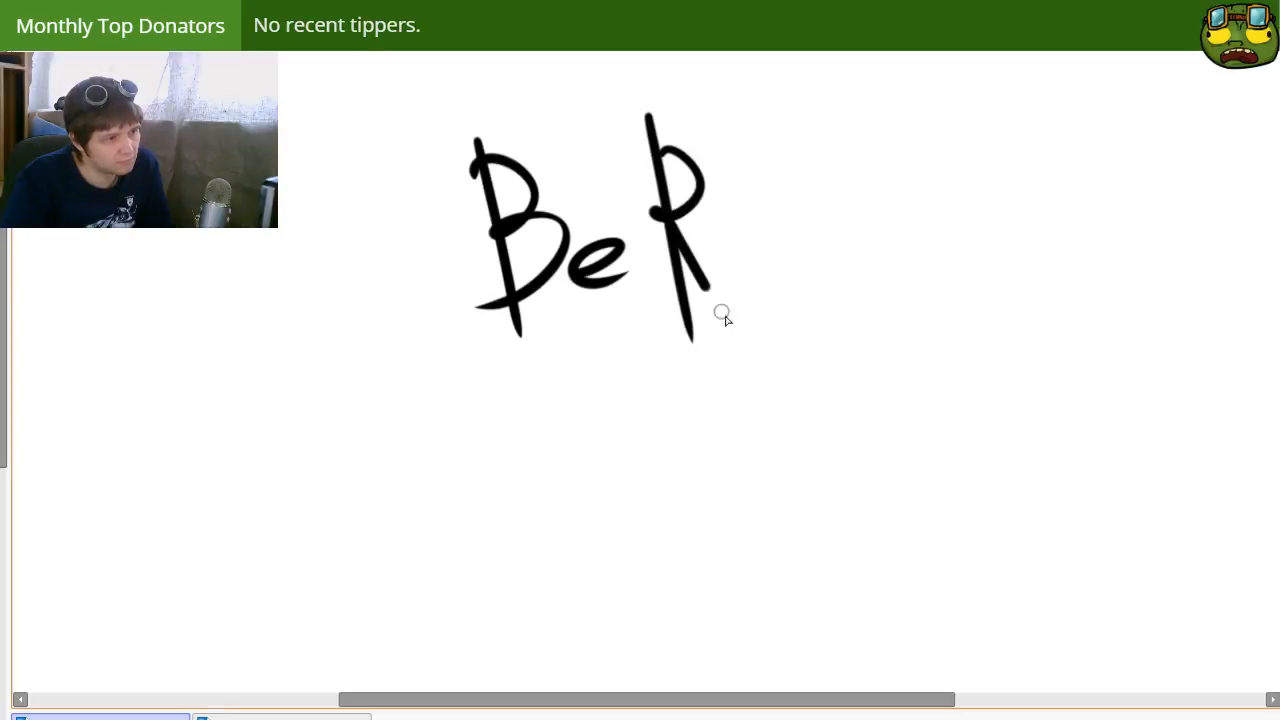
drag(740, 248, 745, 300)
mouse_move(785, 245)
mouse_down()
mouse_move(740, 354)
mouse_move(733, 305)
mouse_up()
drag(772, 158, 822, 275)
drag(835, 140, 850, 275)
drag(800, 196, 872, 190)
Step: Handwrite "Back" in thick black strokes beneath "Be Right"
drag(528, 356, 552, 476)
mouse_move(525, 362)
mouse_down()
mouse_move(614, 443)
mouse_move(558, 472)
mouse_up()
mouse_move(628, 478)
mouse_down()
mouse_move(649, 423)
mouse_move(668, 465)
mouse_up()
mouse_move(640, 442)
mouse_down()
mouse_move(677, 439)
mouse_move(744, 450)
mouse_up()
drag(742, 370, 765, 462)
drag(745, 405, 842, 435)
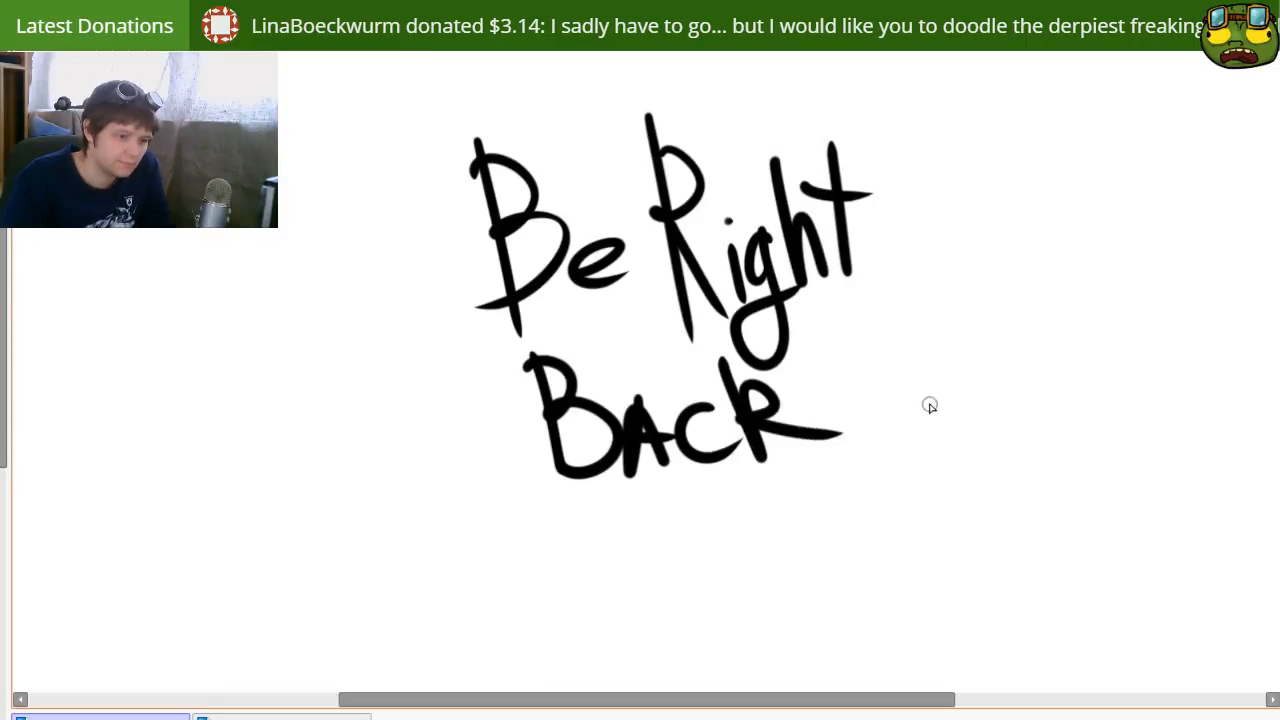
Step: Doodle an oval head with two bulging eyes and an open, toothy mouth beside the word "Back"
mouse_move(938, 407)
mouse_down()
mouse_move(829, 417)
mouse_move(1054, 374)
mouse_move(1010, 394)
mouse_move(877, 406)
mouse_move(889, 398)
mouse_up()
key(v)
key(b)
mouse_move(725, 455)
mouse_down()
mouse_move(735, 465)
mouse_move(745, 407)
mouse_move(740, 420)
mouse_up()
mouse_move(1005, 335)
mouse_down()
mouse_move(950, 400)
mouse_move(992, 372)
mouse_up()
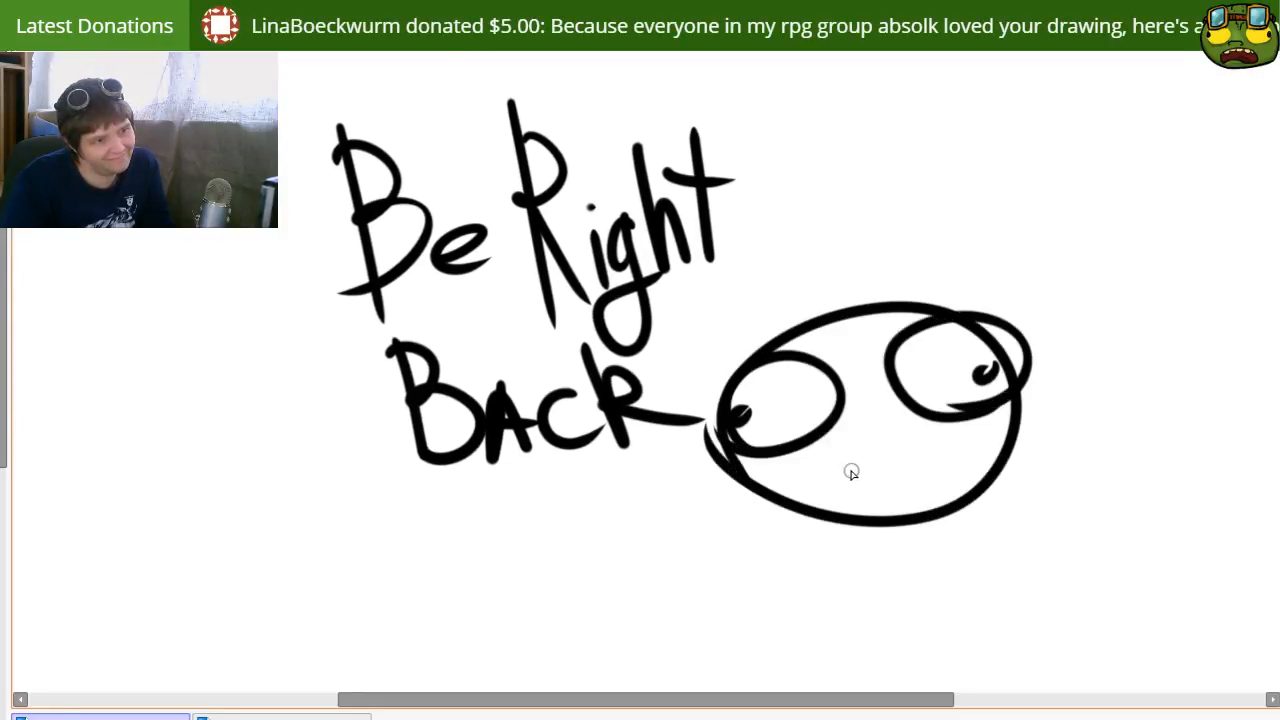
drag(815, 505, 990, 495)
drag(823, 480, 942, 422)
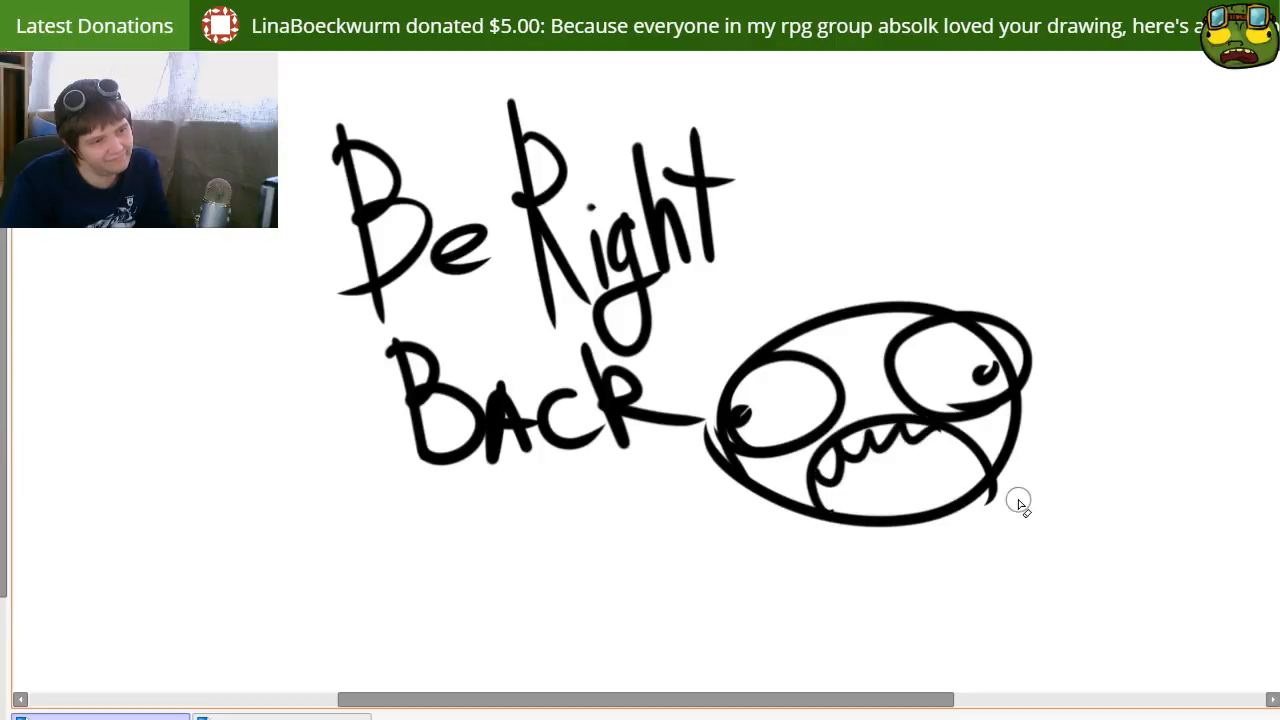
Step: Add goggles on top of the doodled head, clean up its outline and draw short motion marks on both sides
mouse_move(845, 345)
mouse_down()
mouse_move(760, 342)
mouse_move(850, 300)
mouse_up()
mouse_move(925, 285)
mouse_down()
mouse_move(863, 297)
mouse_move(800, 335)
mouse_move(930, 290)
mouse_move(865, 325)
mouse_up()
mouse_move(706, 449)
mouse_down()
mouse_move(726, 474)
mouse_move(680, 431)
mouse_move(680, 386)
mouse_move(689, 443)
mouse_up()
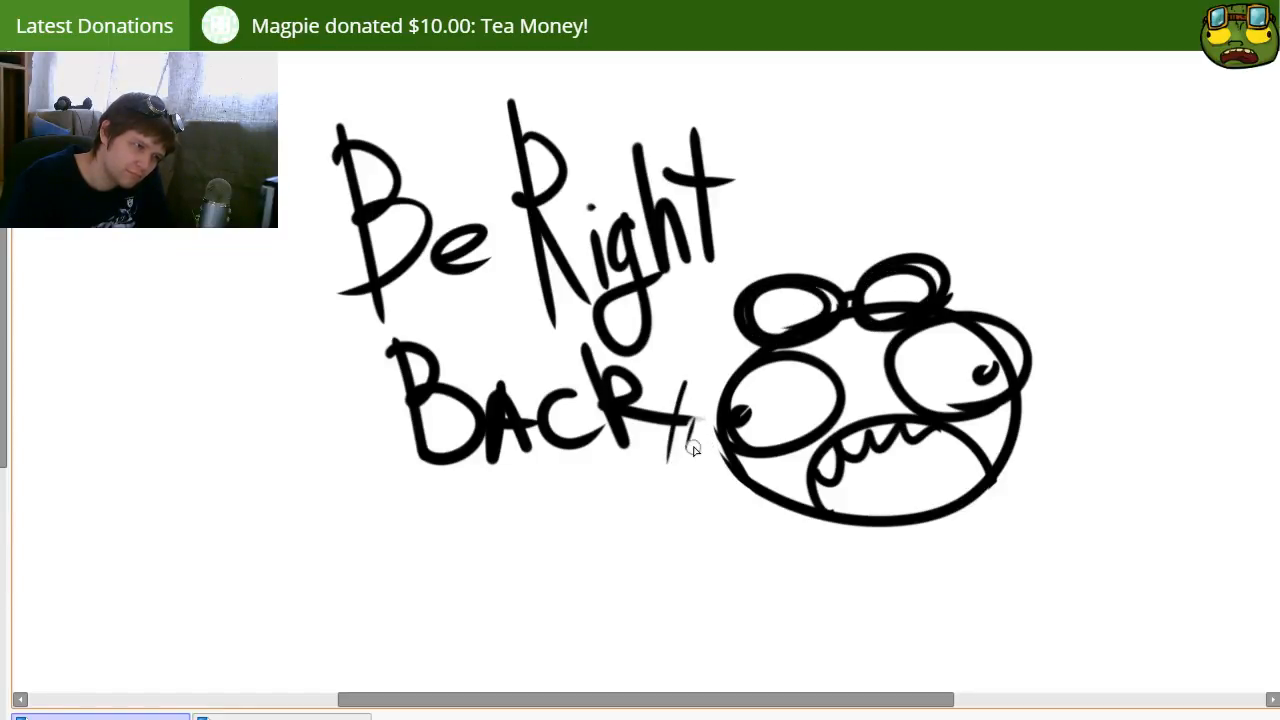
mouse_move(1033, 457)
mouse_down()
mouse_move(1048, 419)
mouse_move(1071, 456)
mouse_up()
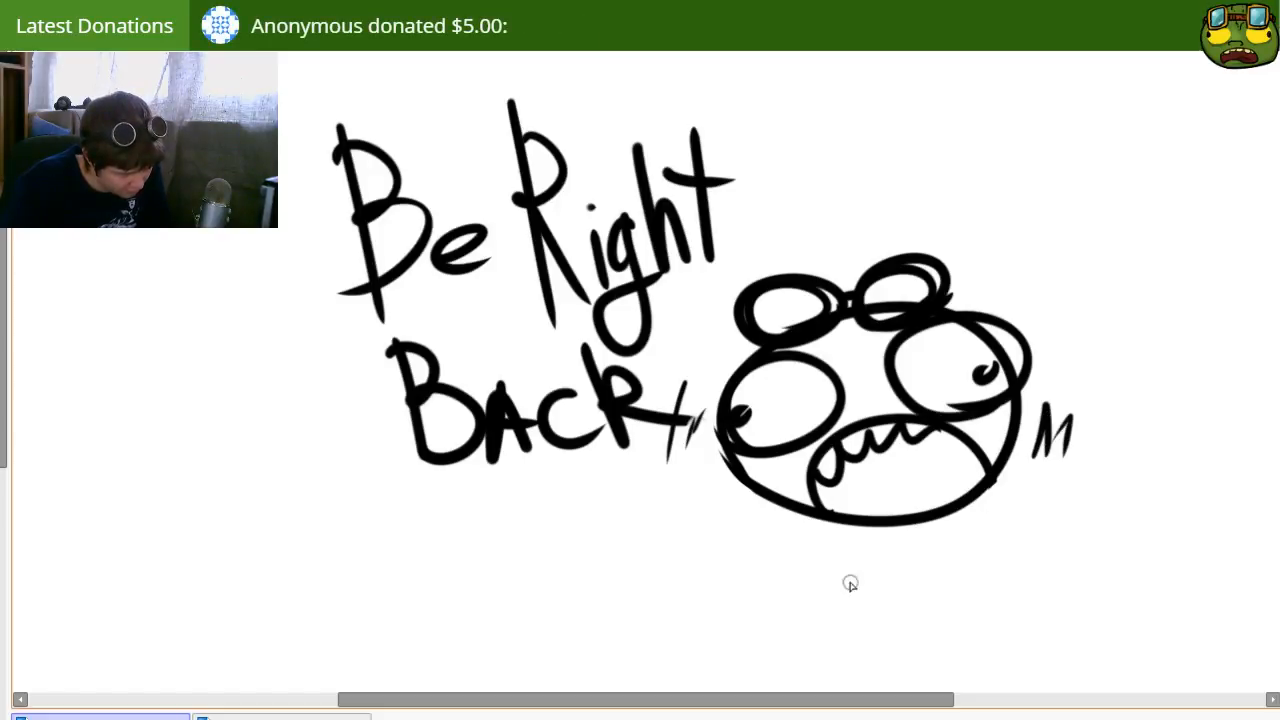
Step: Draw two simple hands beneath the doodled head and redraw the pupil of its right eye
mouse_move(714, 586)
mouse_down()
mouse_move(769, 553)
mouse_move(773, 614)
mouse_move(716, 572)
mouse_up()
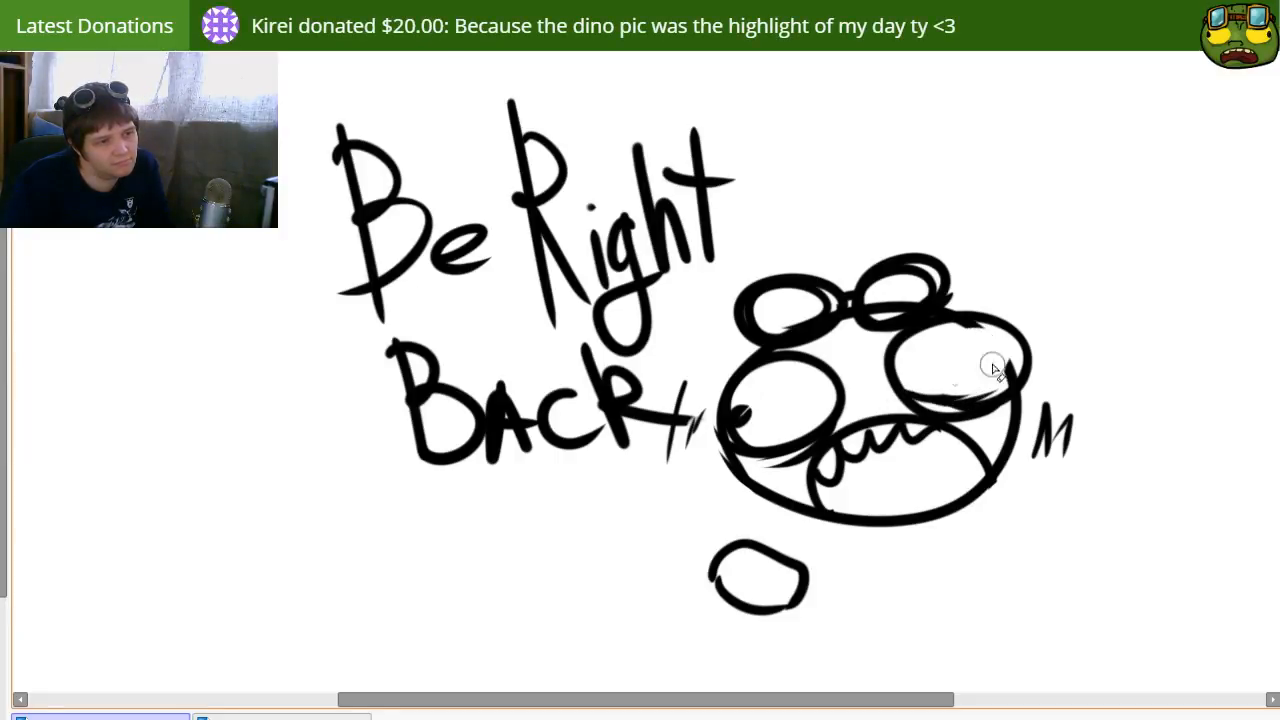
drag(988, 360, 1005, 358)
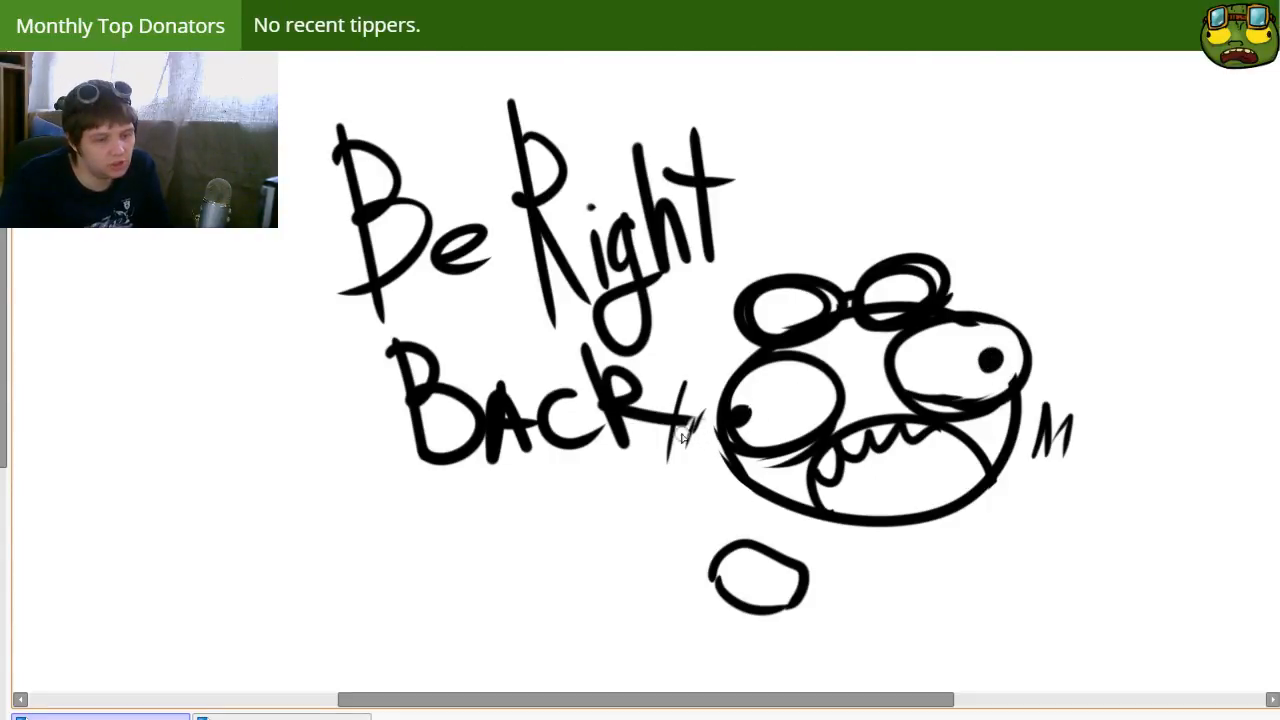
drag(1017, 512, 980, 550)
mouse_move(985, 557)
mouse_down()
mouse_move(1045, 542)
mouse_move(1013, 574)
mouse_move(980, 576)
mouse_move(1040, 577)
mouse_up()
key(ctrl+z)
key(ctrl+z)
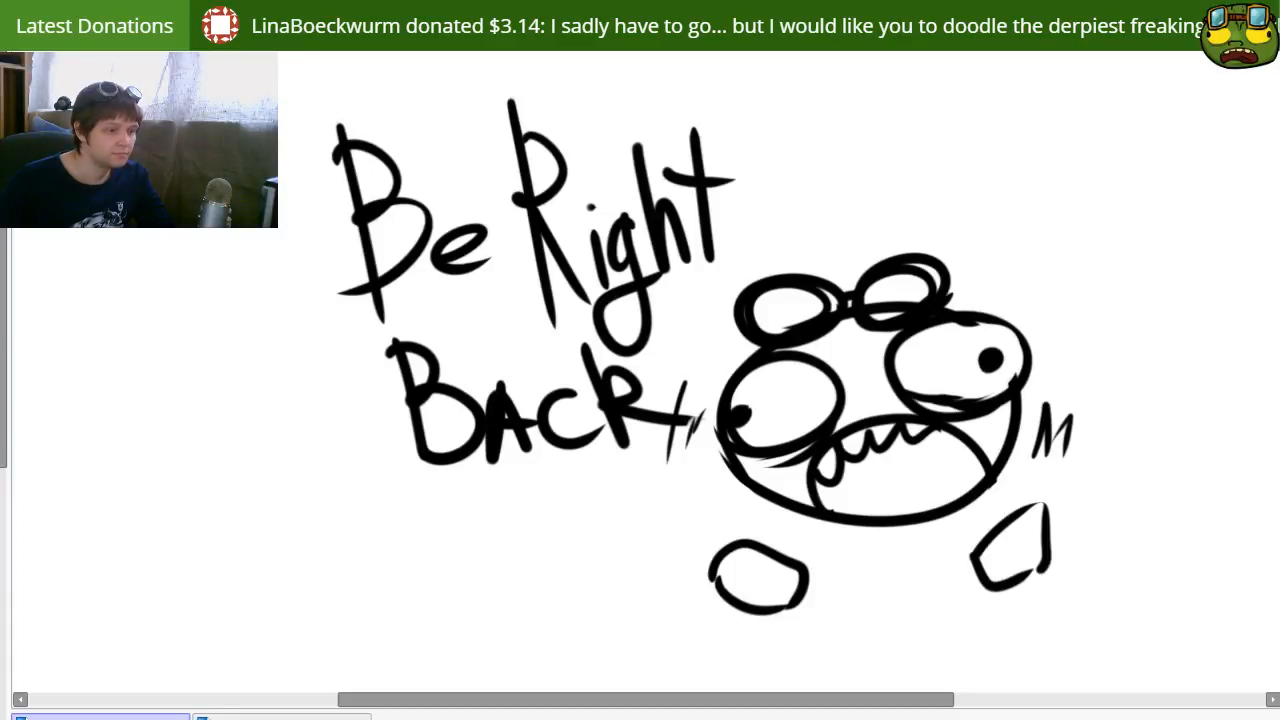
Step: Clear the "Be Right Back" doodle, then return to the two-character drawing and close it
key(Delete)
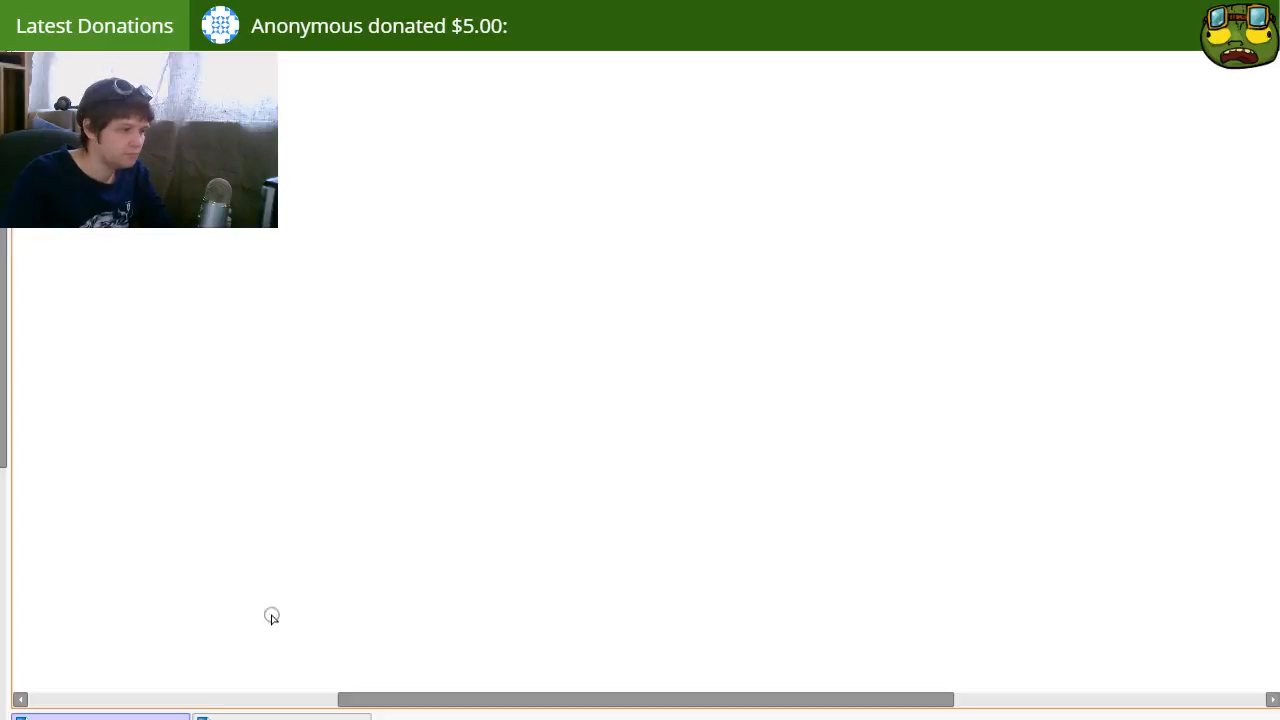
click(280, 716)
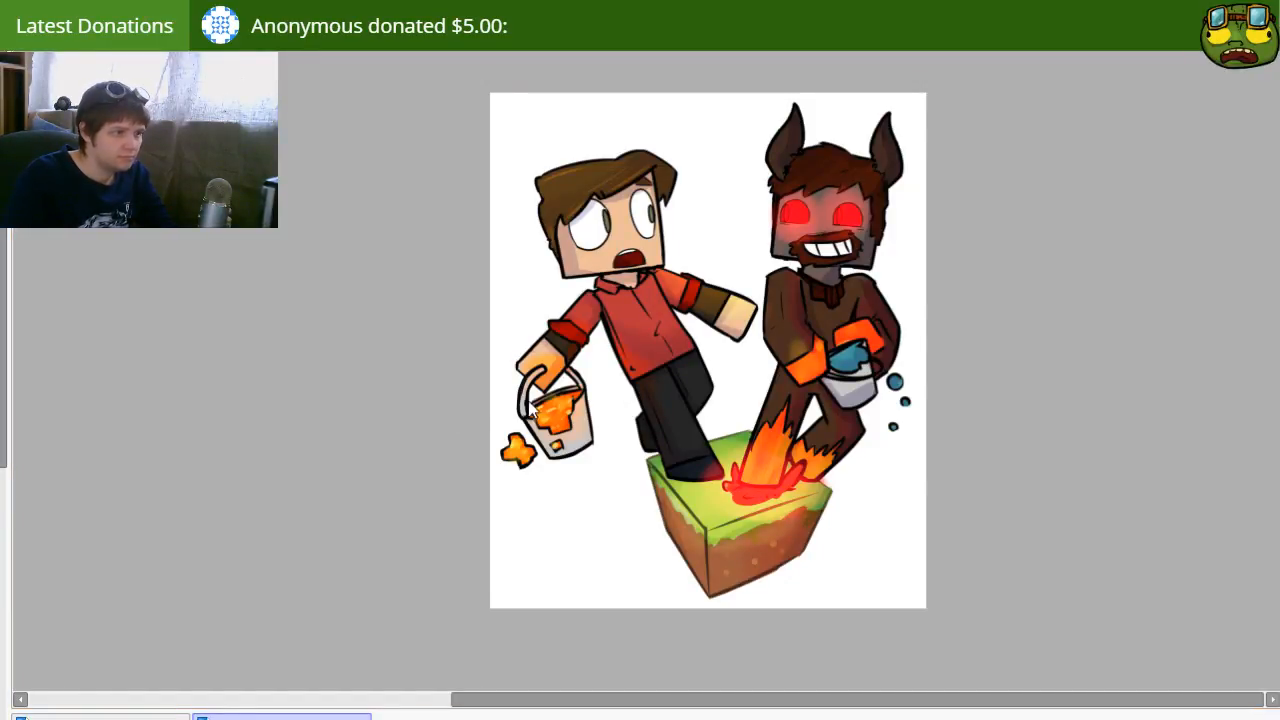
key(ctrl+w)
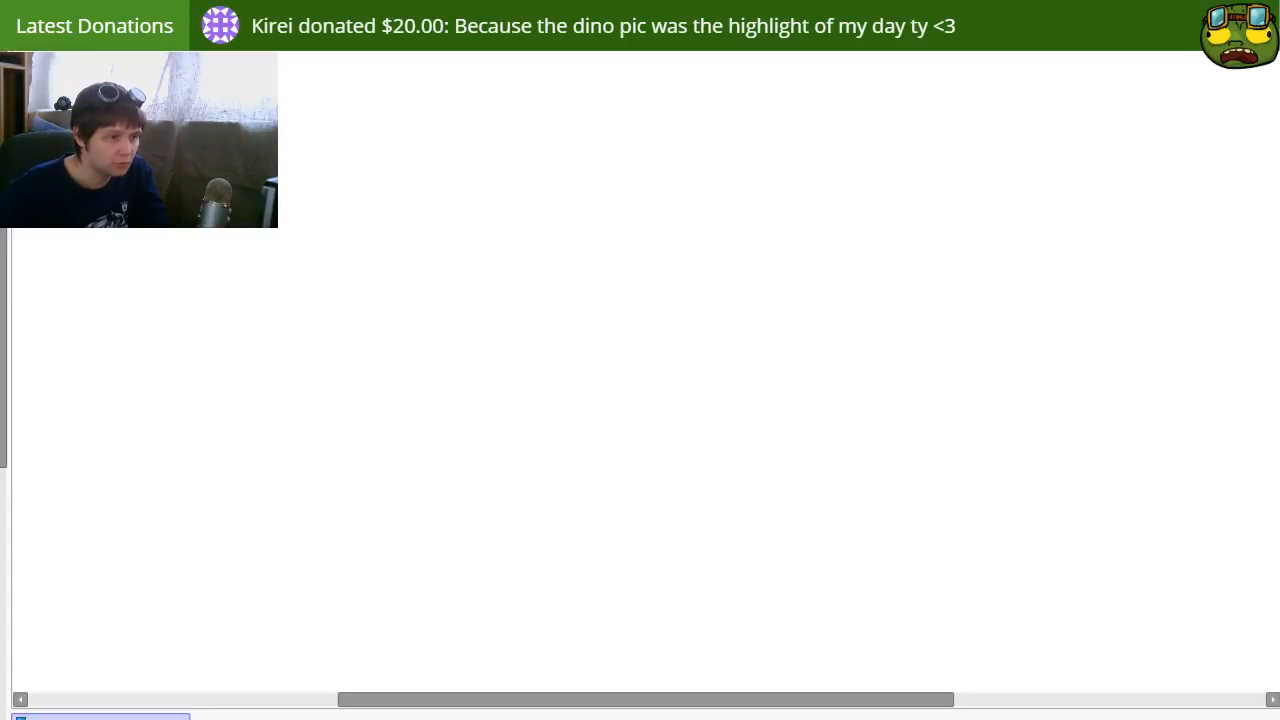
Step: Paste the photo of the dog with tennis balls onto the blank canvas
click(758, 530)
key(ctrl+v)
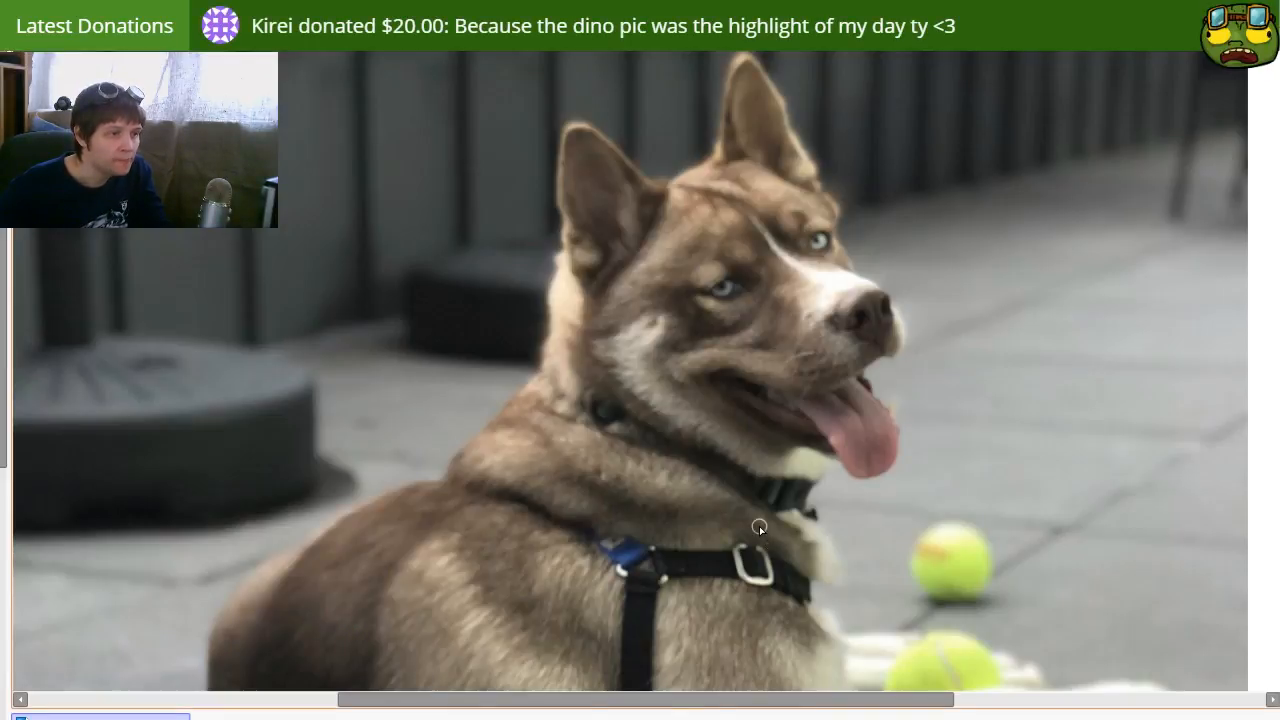
scroll(779, 382, down, 4)
scroll(779, 381, up, 1)
mouse_move(779, 381)
mouse_down()
mouse_move(600, 296)
mouse_move(763, 388)
mouse_move(816, 370)
mouse_move(786, 365)
mouse_up()
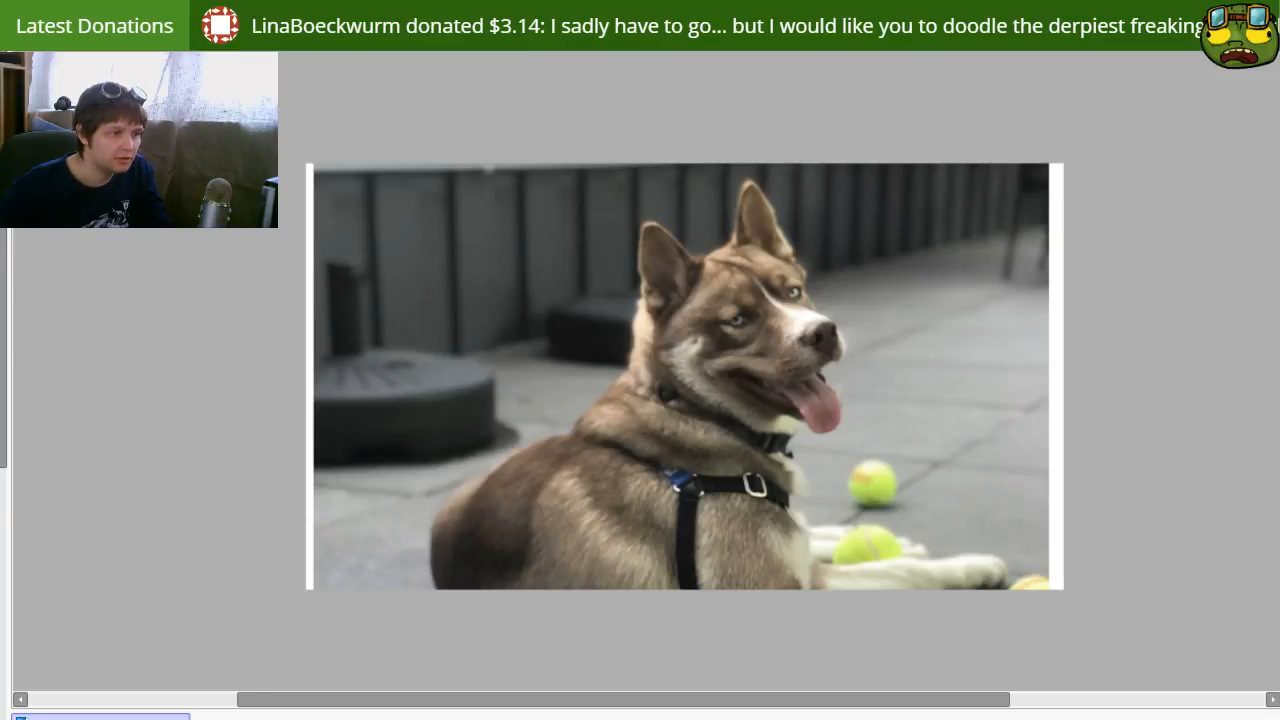
Step: Paste the bearded map-reading character, scale it down to fit the canvas height and place it along the canvas's left edge
key(ctrl+v)
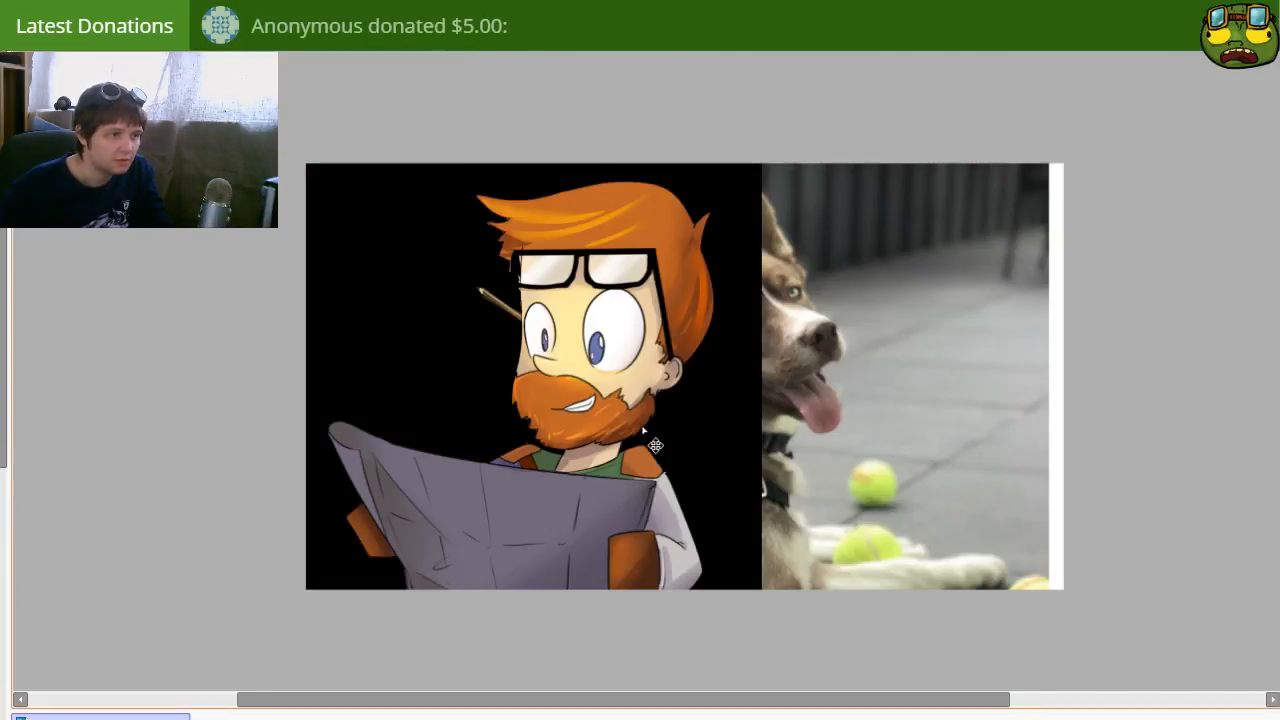
drag(549, 366, 734, 366)
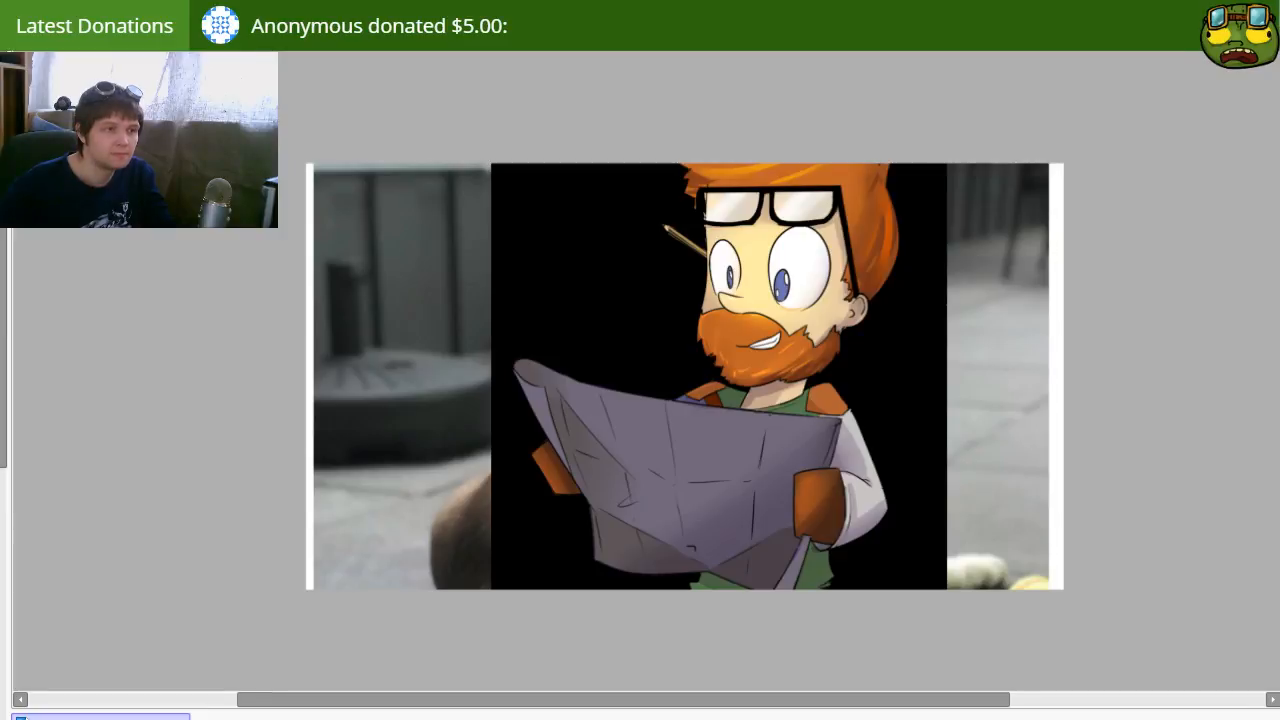
drag(976, 433, 943, 453)
key(ctrl+t)
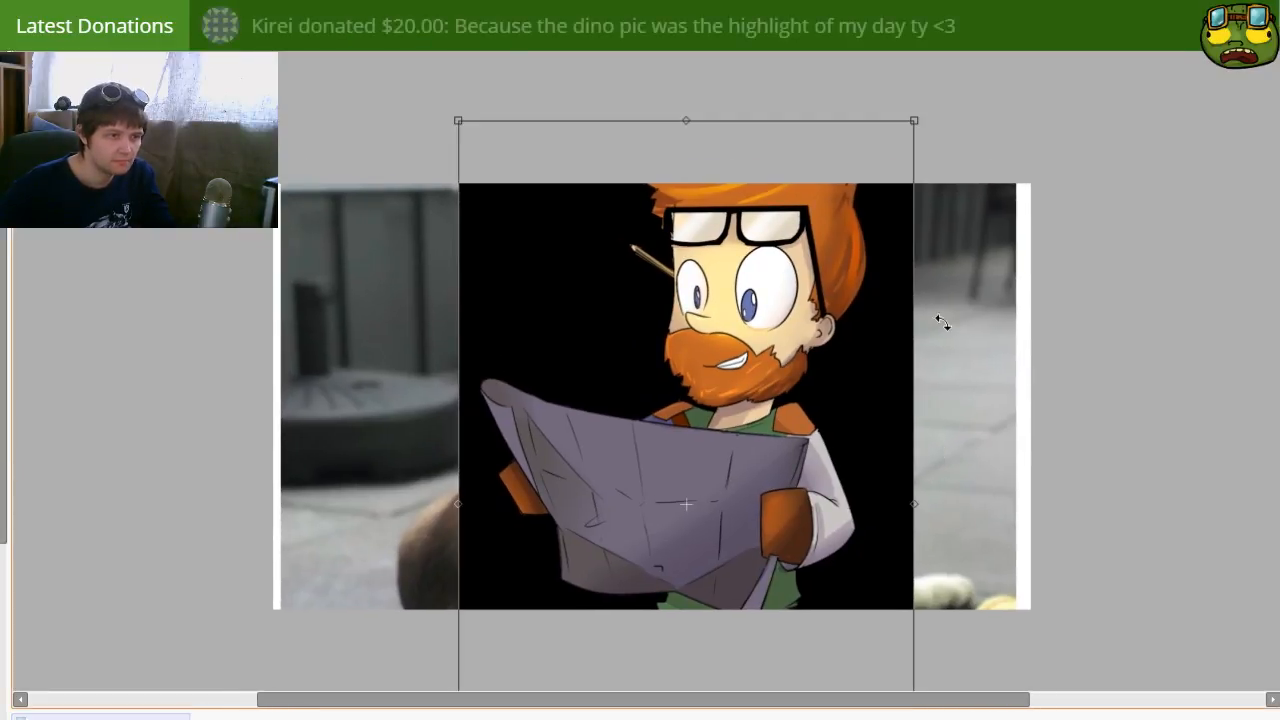
drag(915, 125, 790, 322)
drag(648, 351, 368, 250)
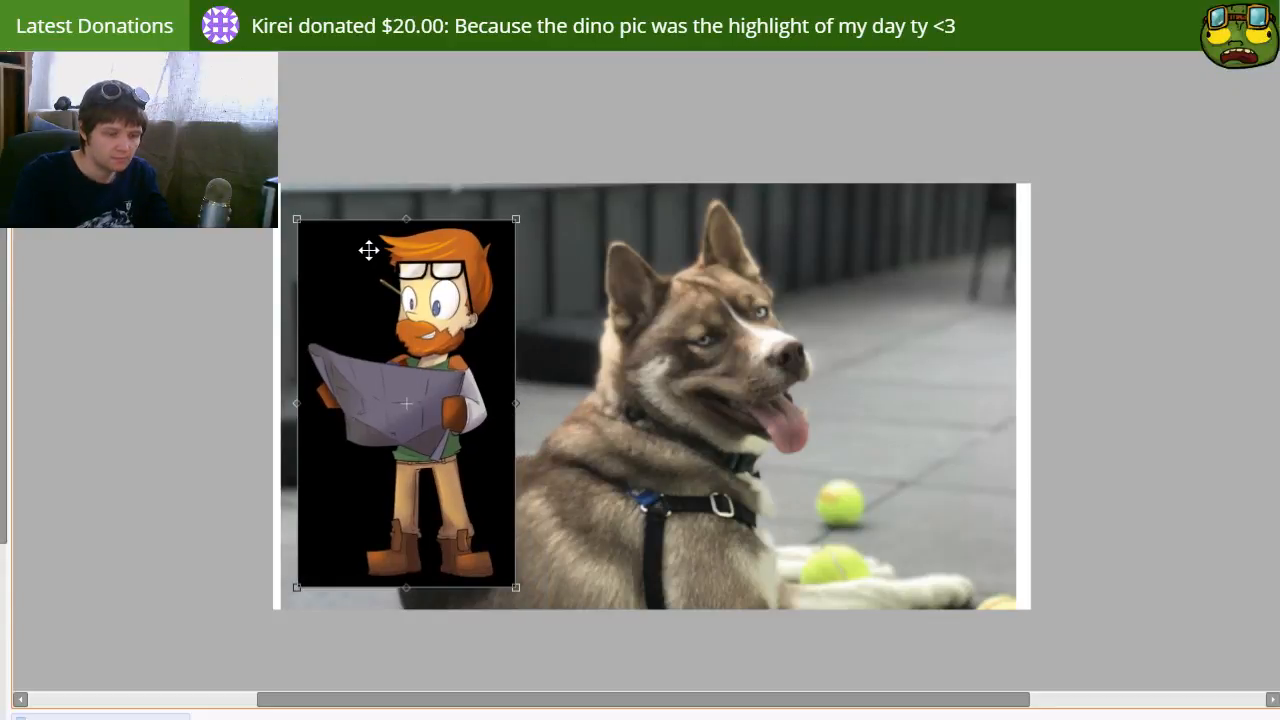
key(Return)
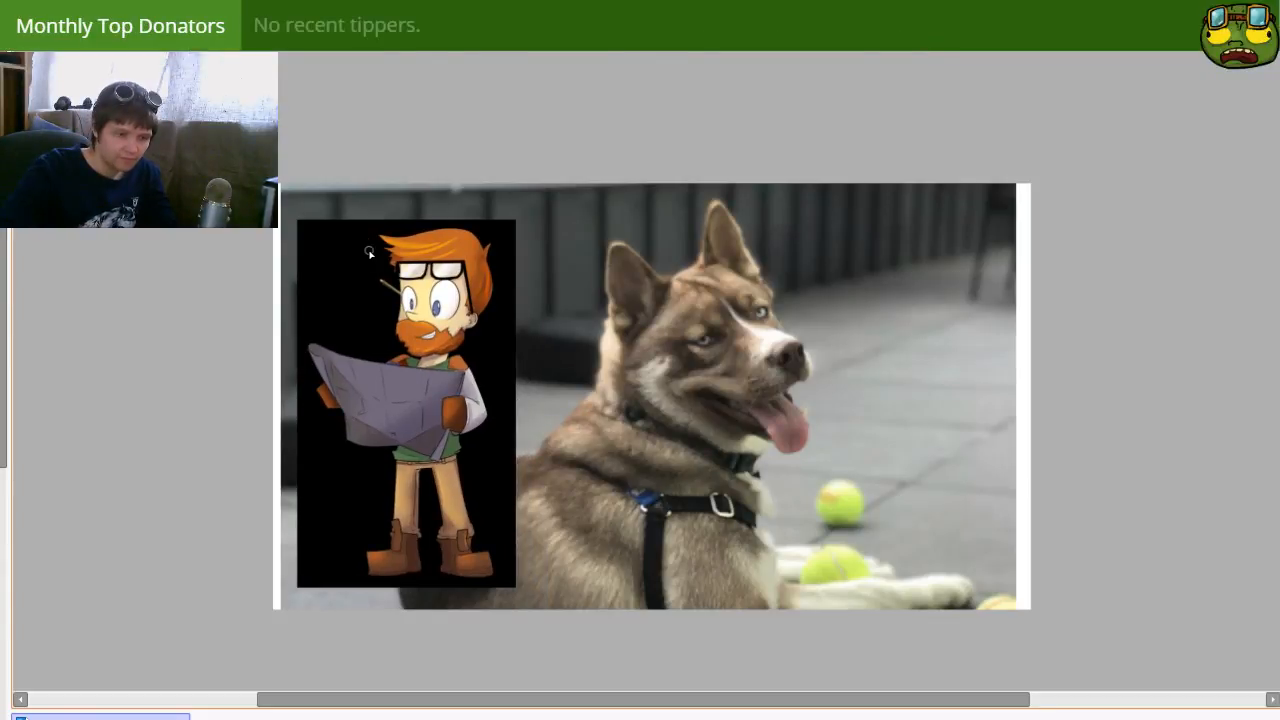
Step: Scale the dog photo down to under half its size and move it against the bearded character's reference
drag(706, 567, 711, 532)
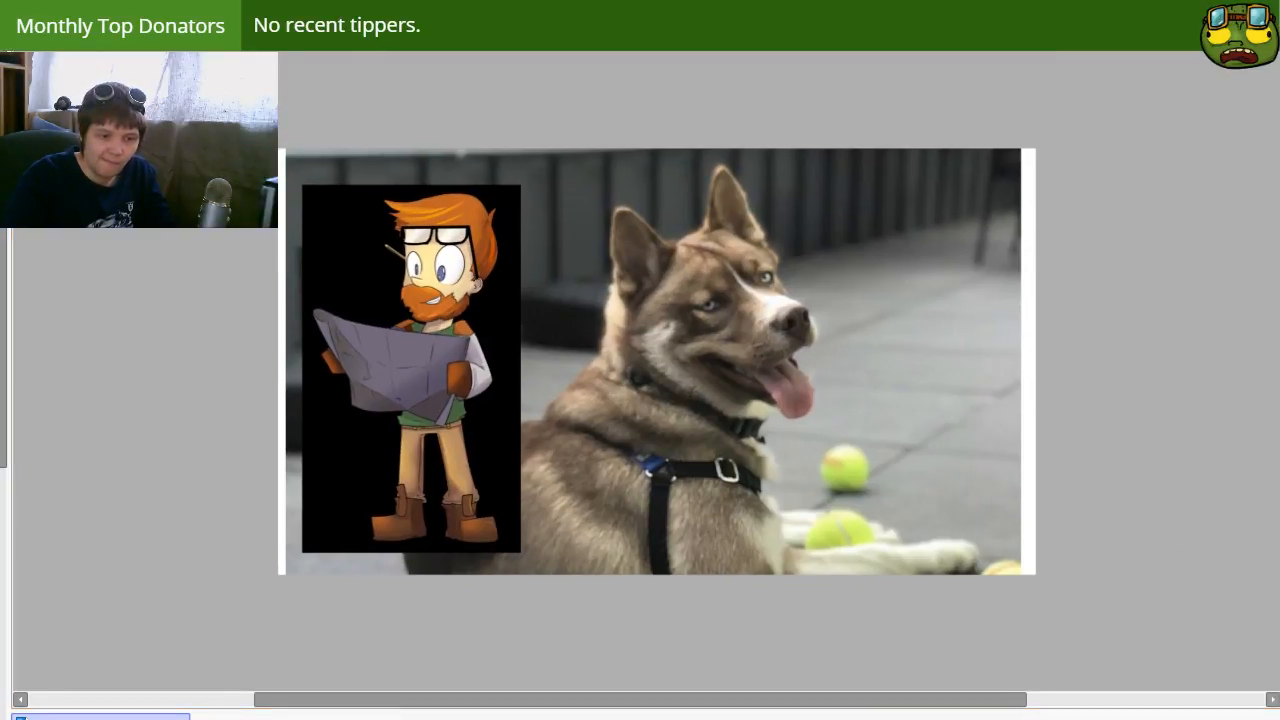
click(980, 640)
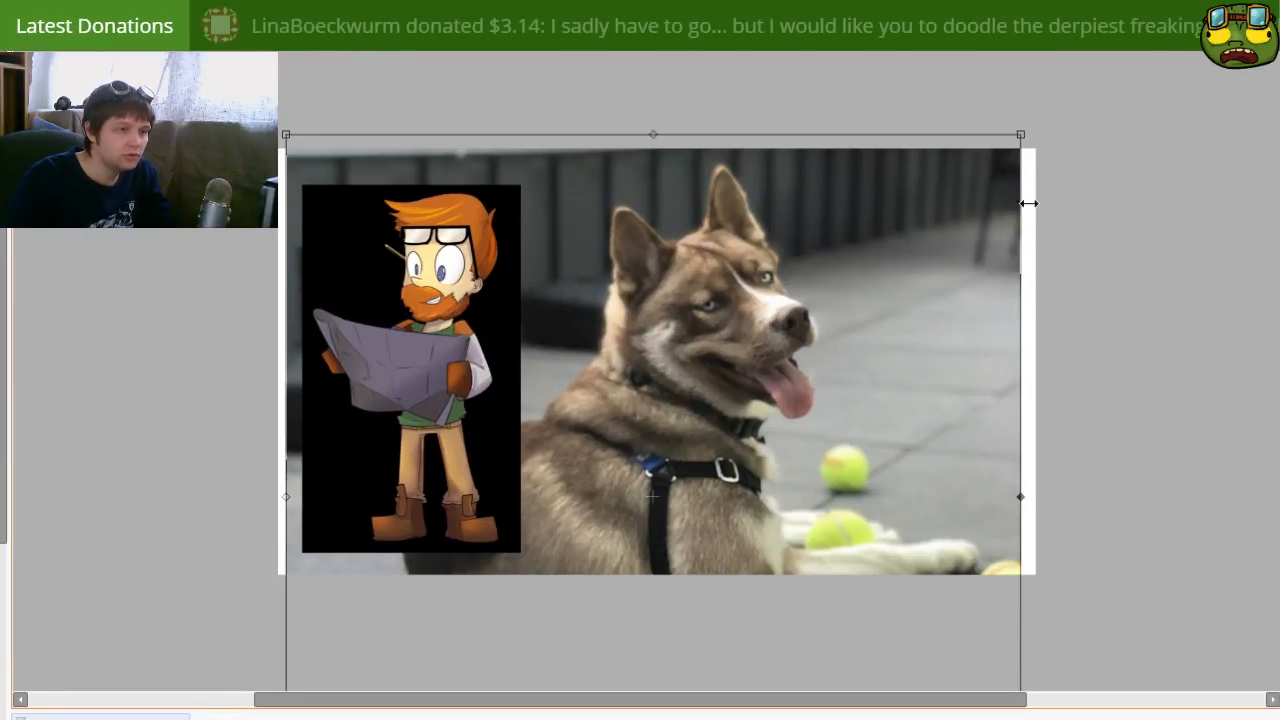
drag(1025, 120, 757, 343)
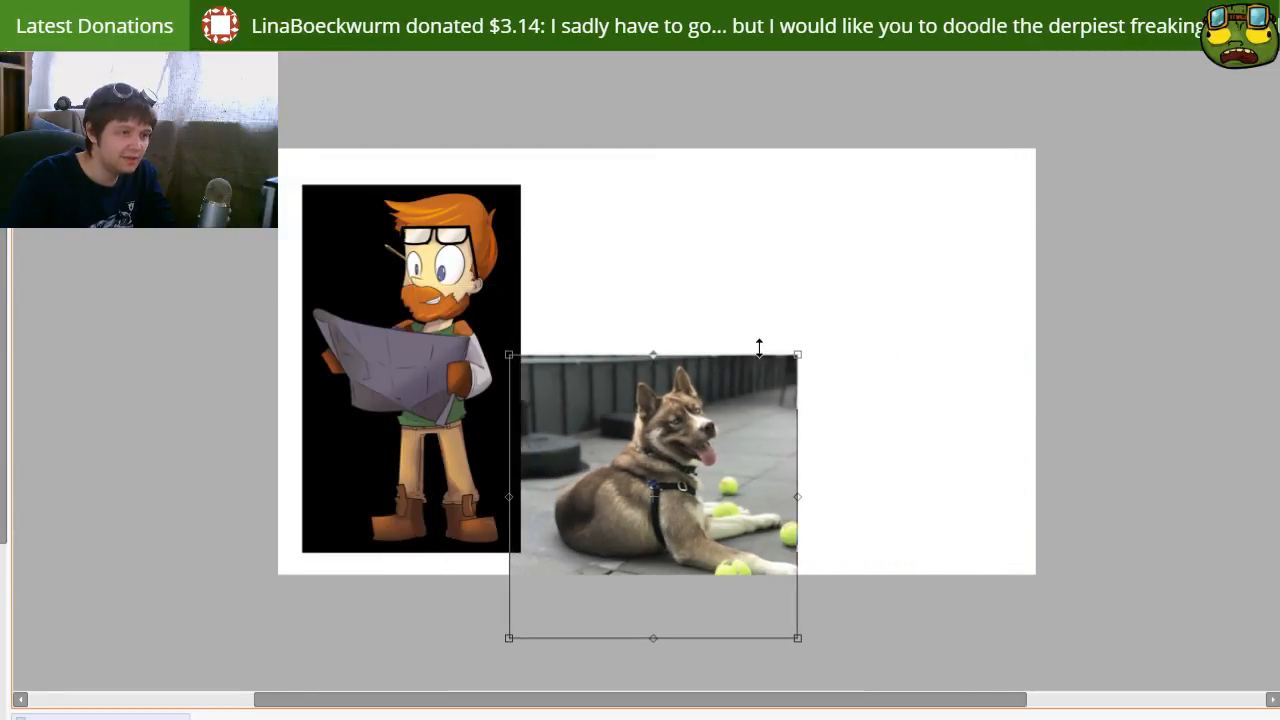
key(Return)
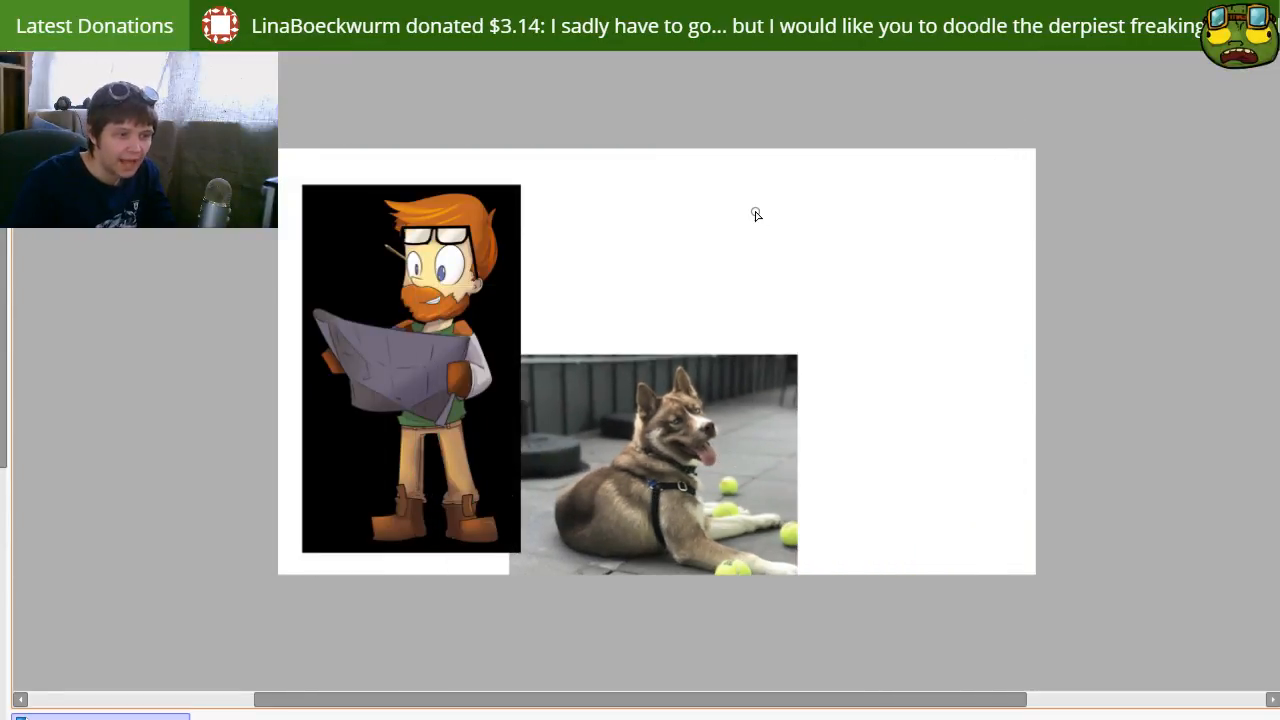
drag(755, 512, 714, 514)
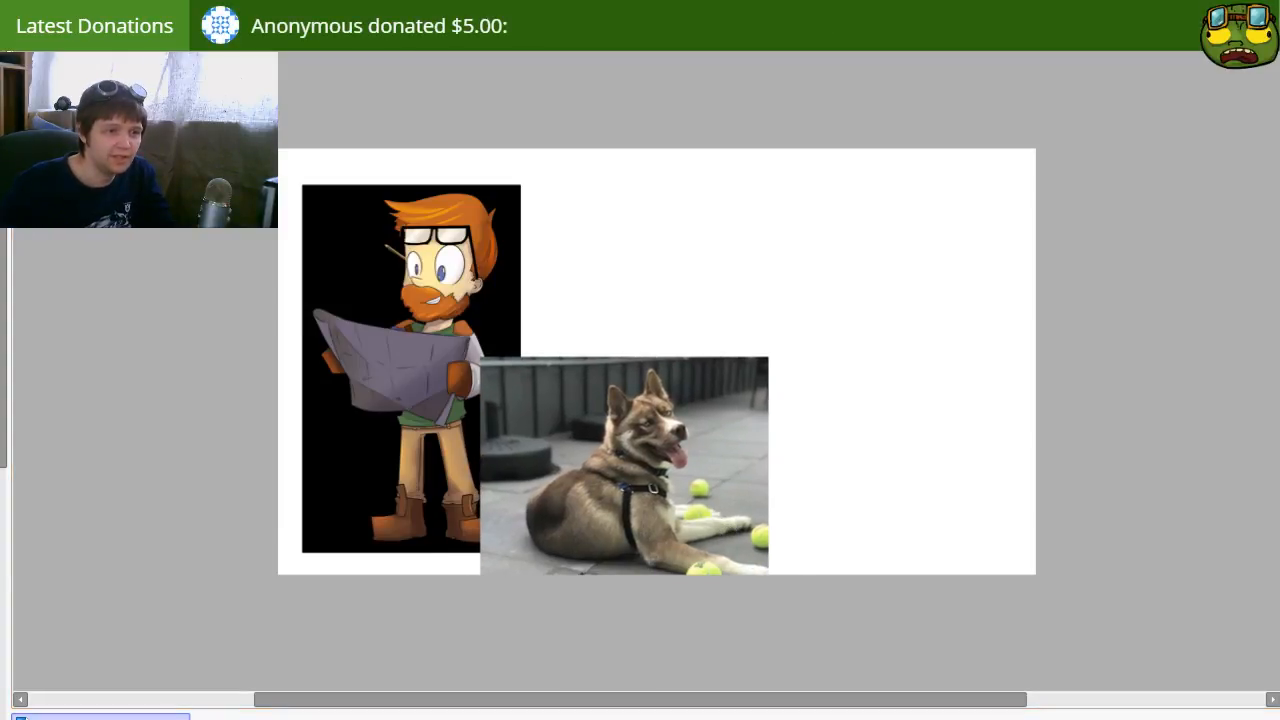
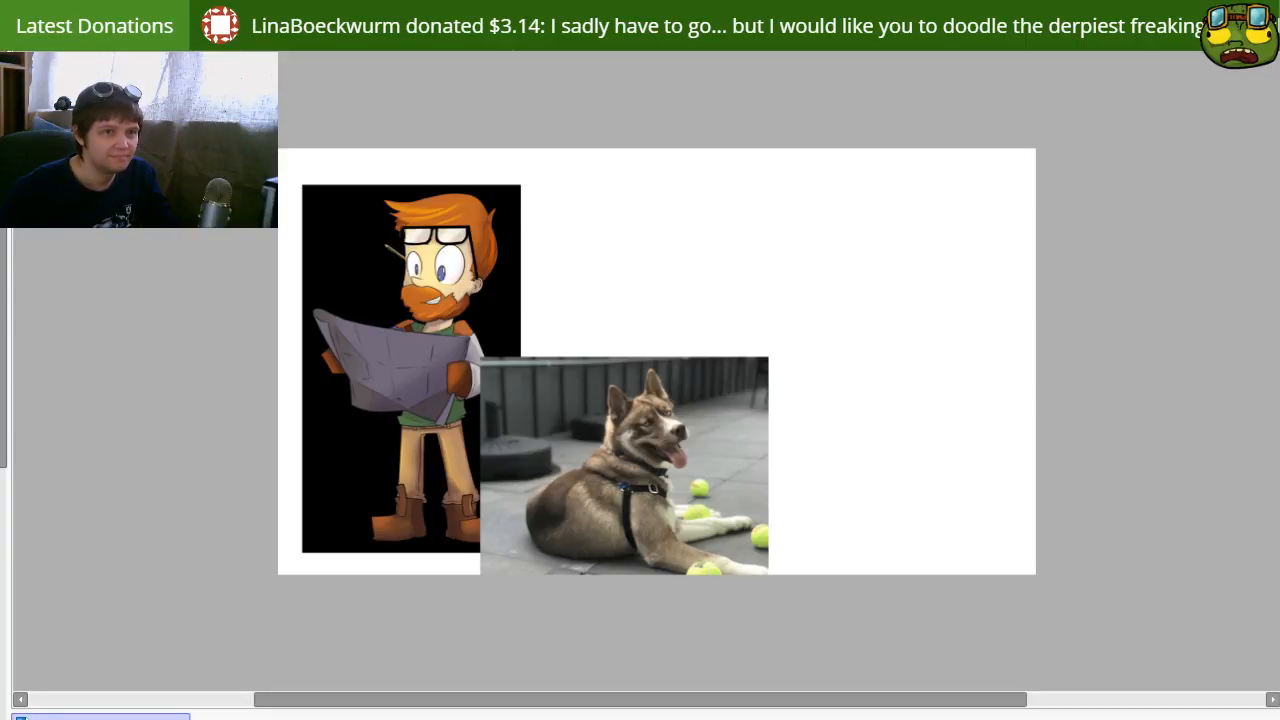
Step: Paste the running lifeguard picture onto the second blank canvas, shrink it to fit inside the canvas, then return to the dog reference canvas
click(980, 409)
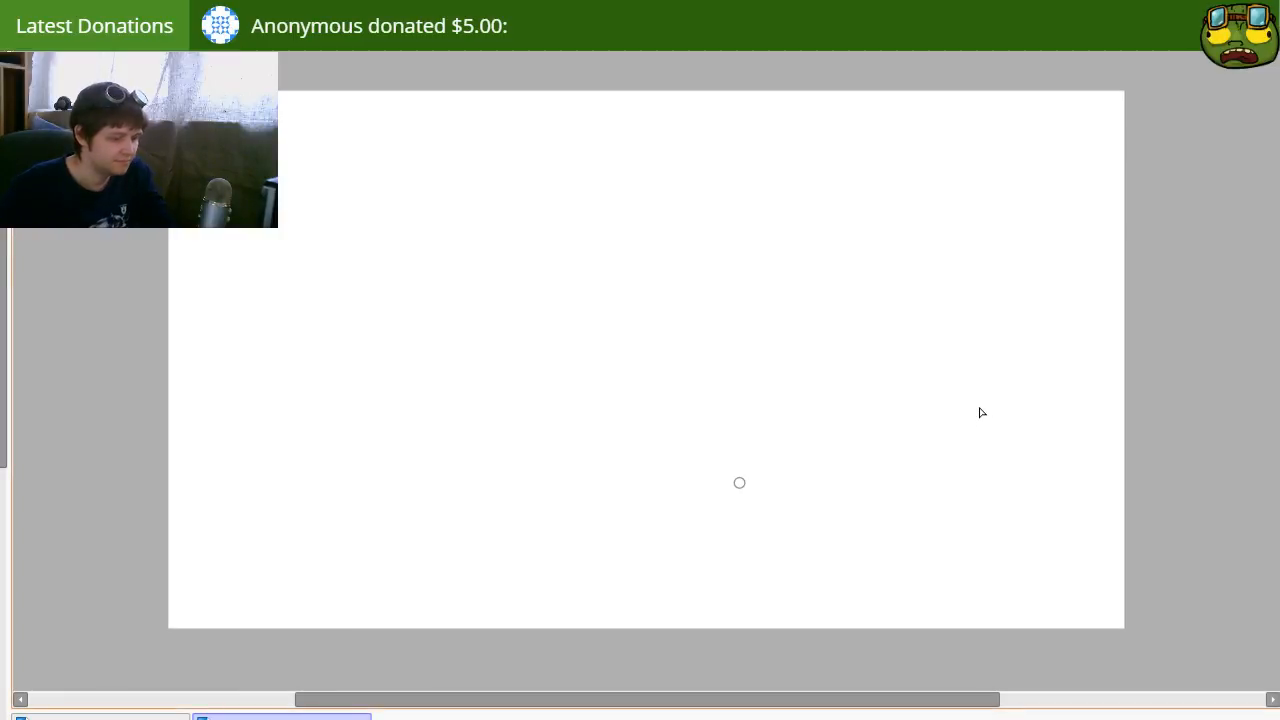
key(ctrl+v)
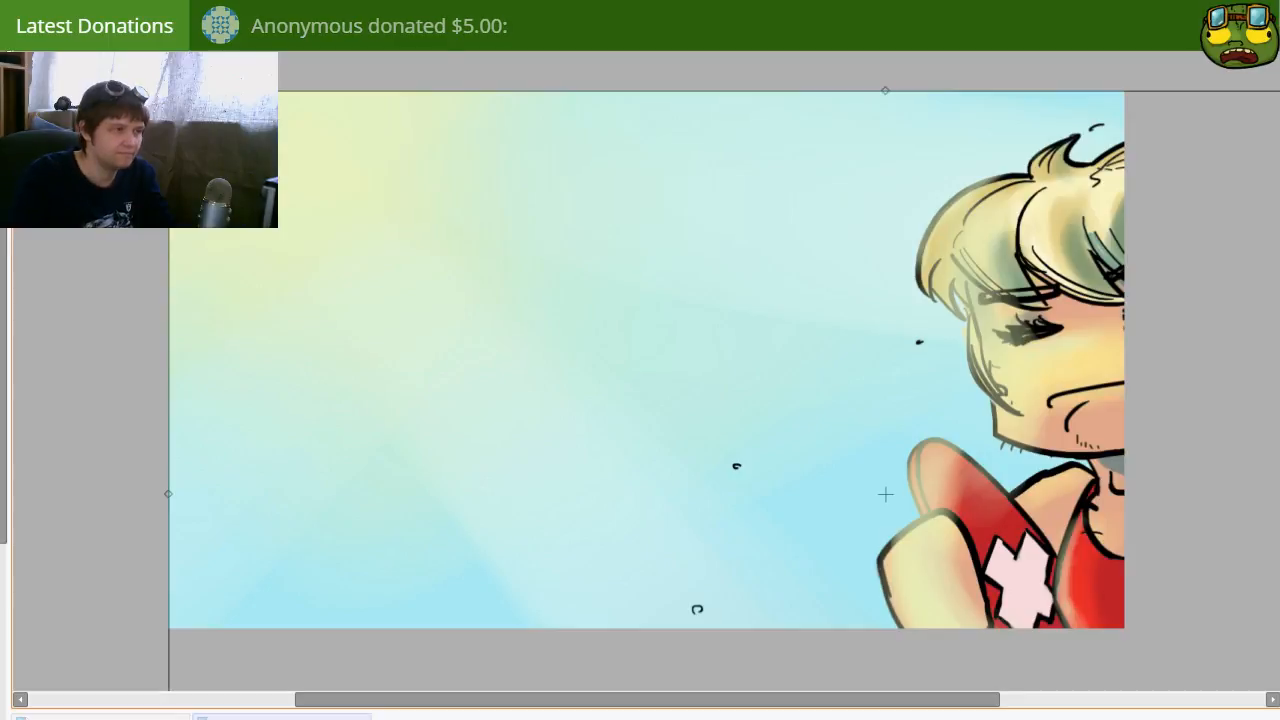
drag(168, 90, 722, 387)
drag(854, 466, 314, 209)
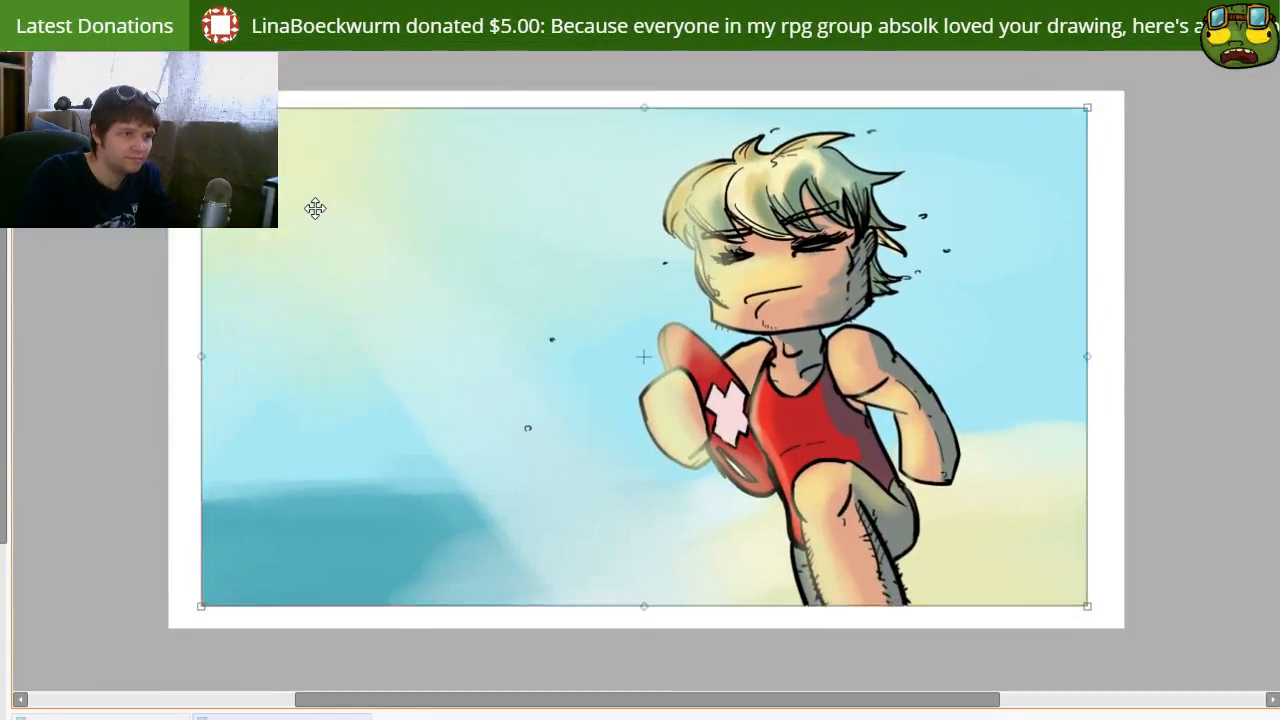
key(Return)
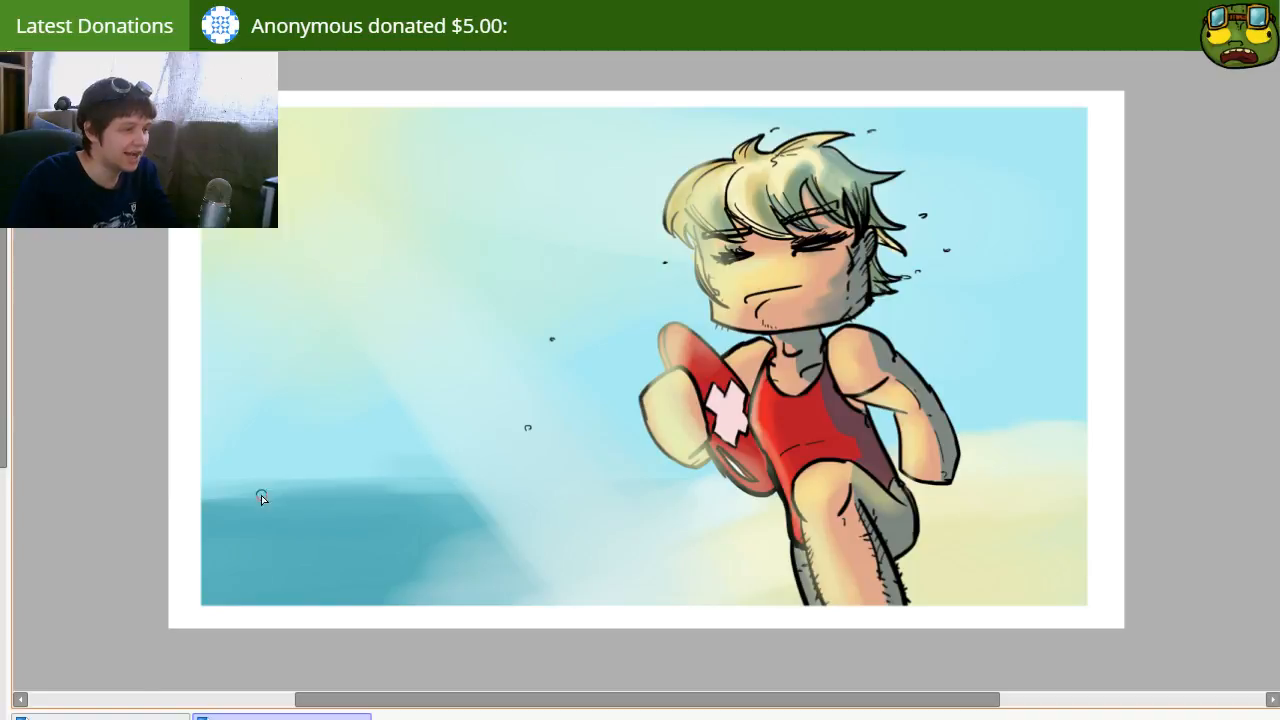
click(89, 712)
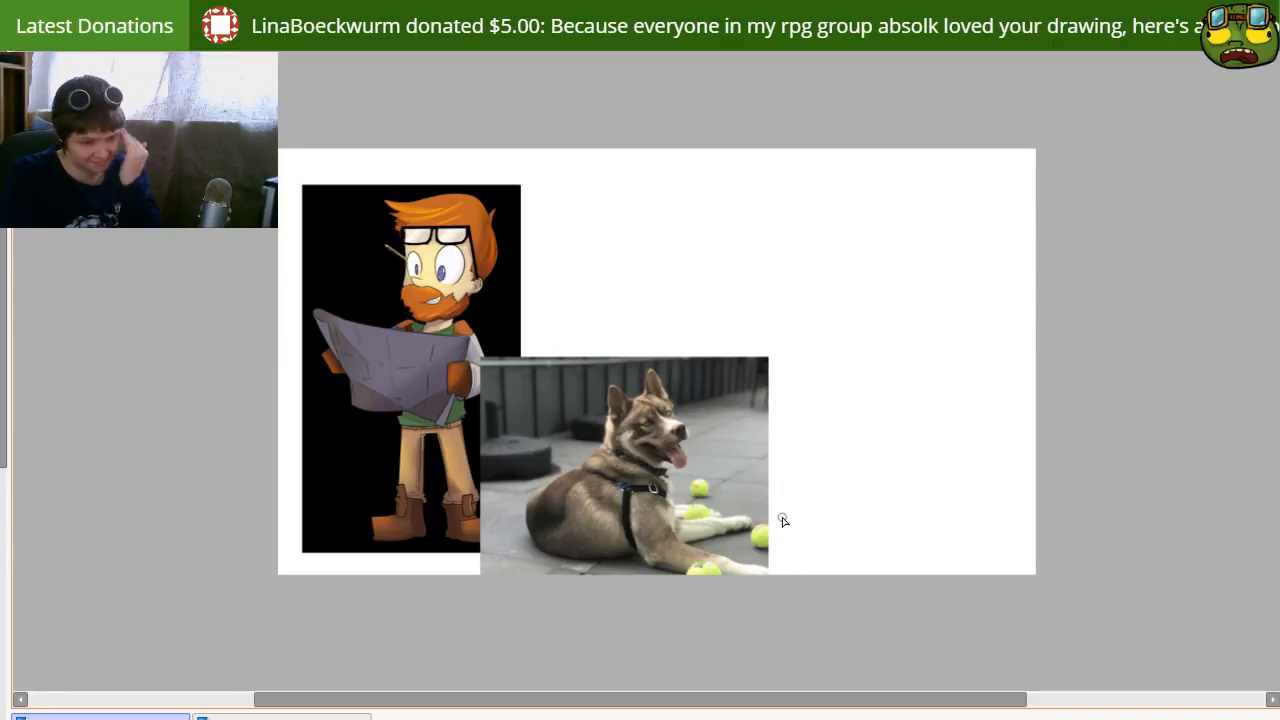
drag(845, 404, 822, 388)
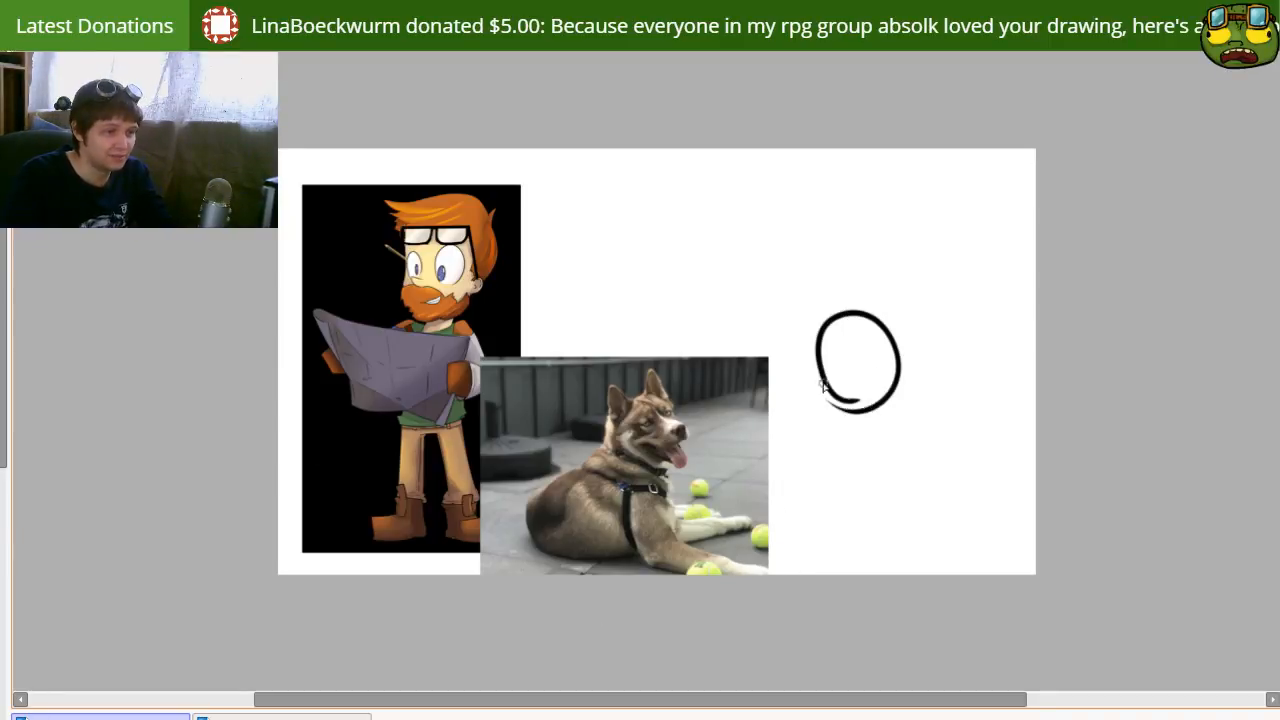
key(ctrl+z)
mouse_move(824, 338)
mouse_down()
mouse_move(830, 300)
mouse_move(848, 360)
mouse_move(820, 355)
mouse_up()
key(ctrl+z)
key(ctrl+z)
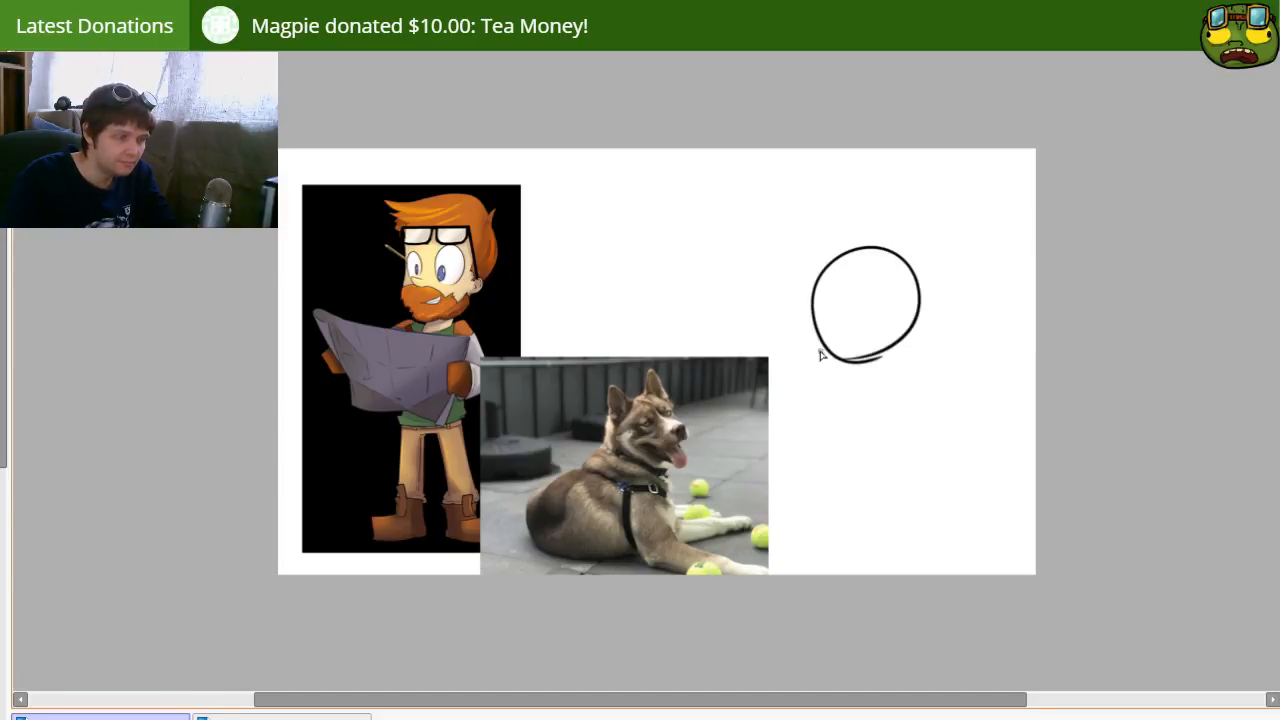
key(ctrl+z)
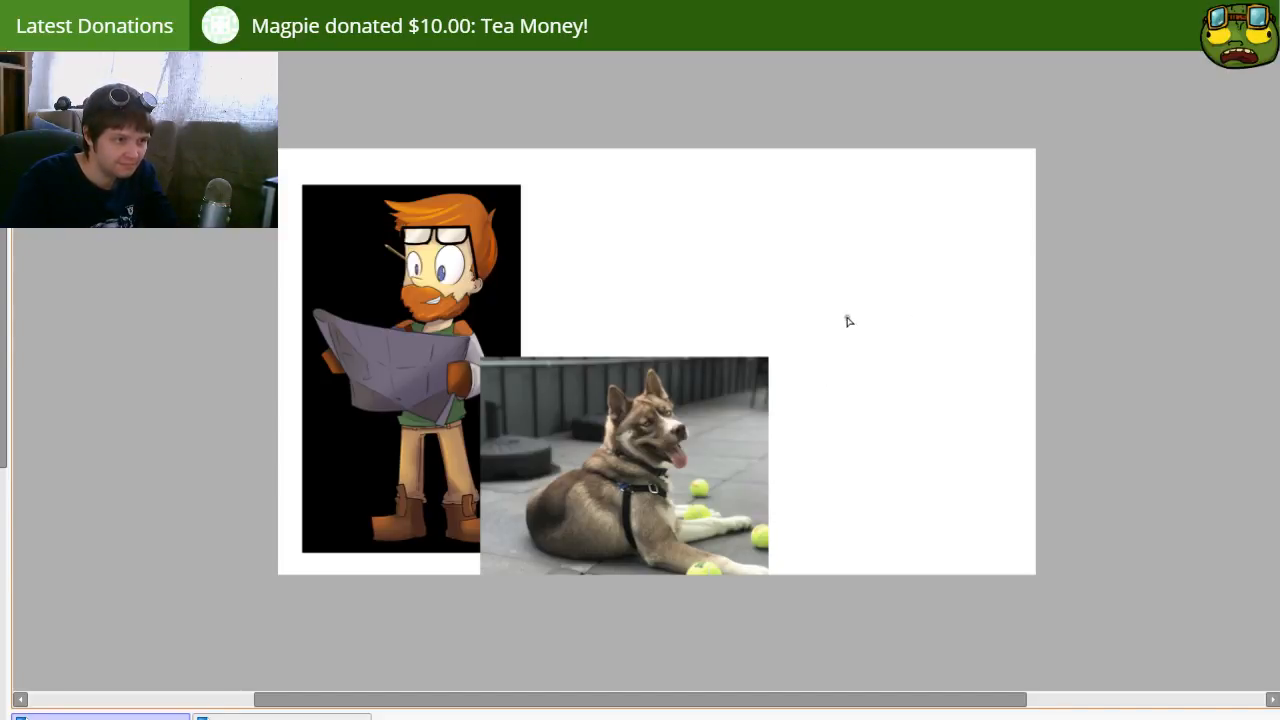
Step: Sketch the dog's head beside the dog photo as a circle with two pointed ears and a protruding muzzle
drag(845, 240, 806, 349)
mouse_move(775, 284)
mouse_down()
mouse_move(784, 200)
mouse_move(800, 229)
mouse_move(878, 201)
mouse_move(883, 283)
mouse_up()
key(e)
drag(809, 347, 876, 339)
key(b)
mouse_move(800, 328)
mouse_down()
mouse_move(834, 340)
mouse_move(905, 318)
mouse_move(917, 289)
mouse_move(910, 314)
mouse_move(838, 333)
mouse_up()
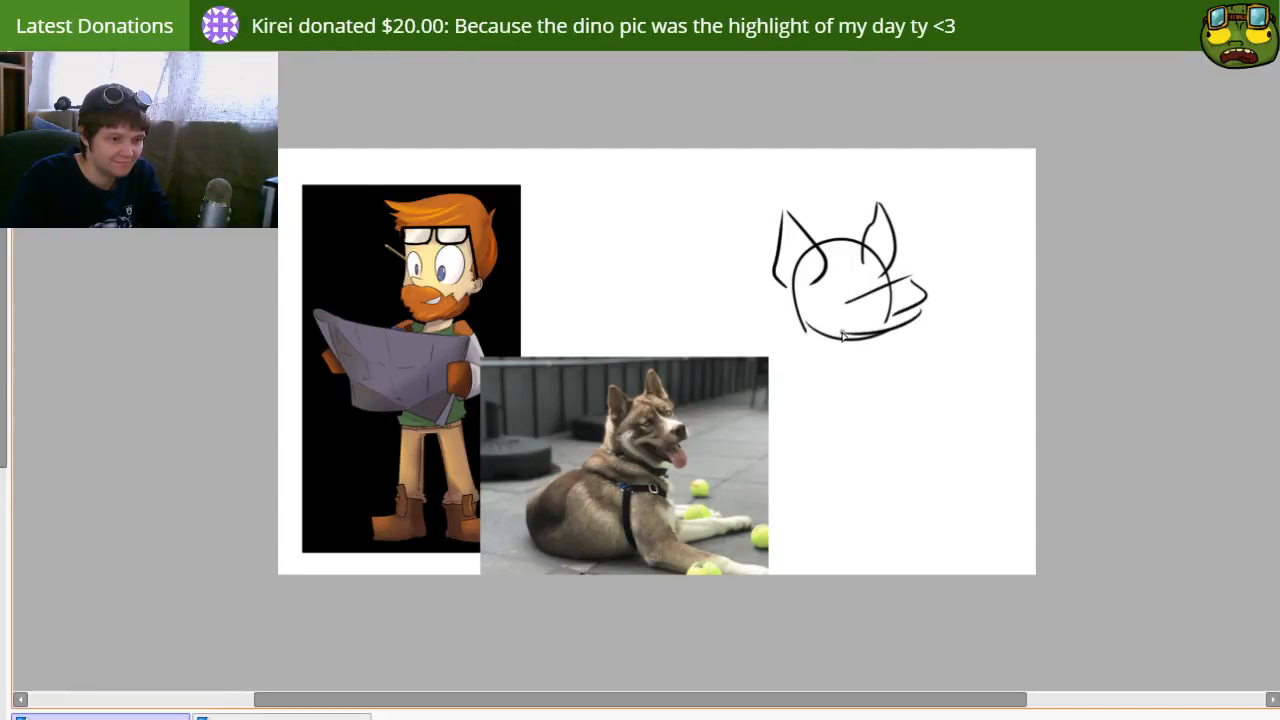
Step: Draw the dog's open mouth with fangs, its lower jaw and nose, plus light guide lines between the eyes
mouse_move(867, 333)
mouse_down()
mouse_move(922, 327)
mouse_move(929, 308)
mouse_move(926, 331)
mouse_move(913, 303)
mouse_up()
key(e)
key(b)
mouse_move(825, 327)
mouse_down()
mouse_move(846, 350)
mouse_move(893, 353)
mouse_move(912, 337)
mouse_move(900, 356)
mouse_up()
key(ctrl+z)
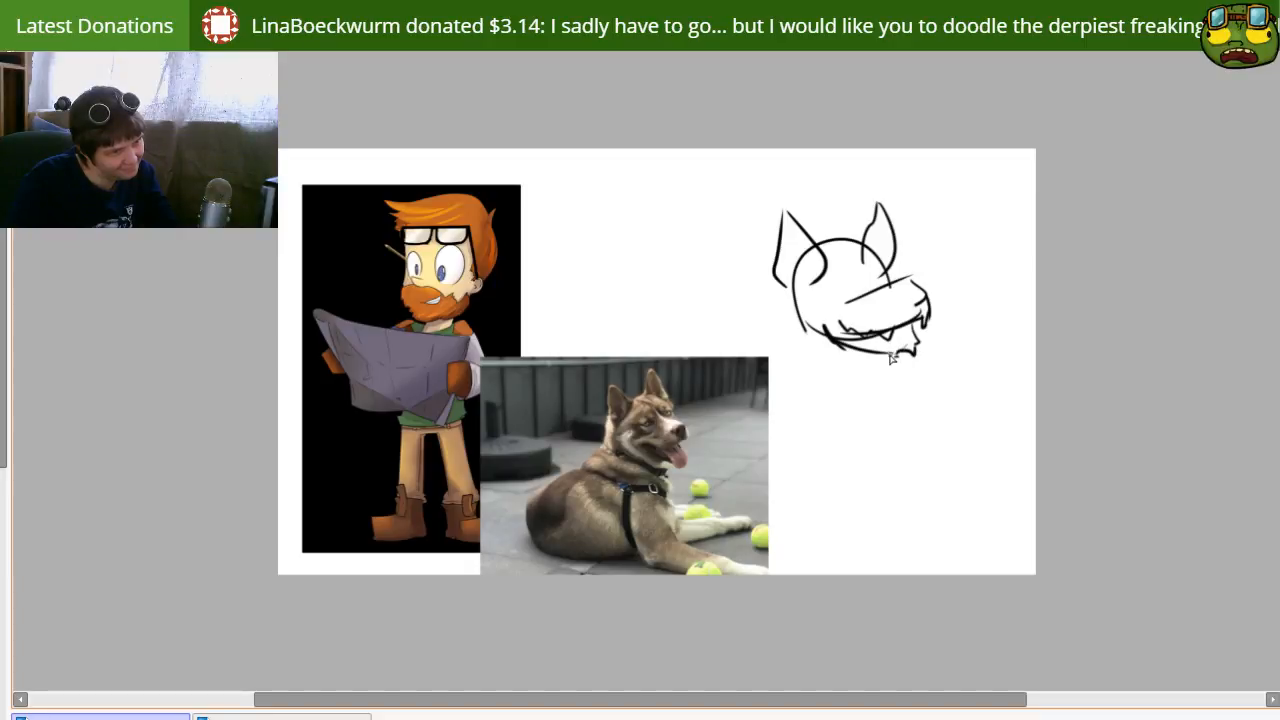
mouse_move(888, 283)
mouse_down()
mouse_move(926, 292)
mouse_move(896, 299)
mouse_up()
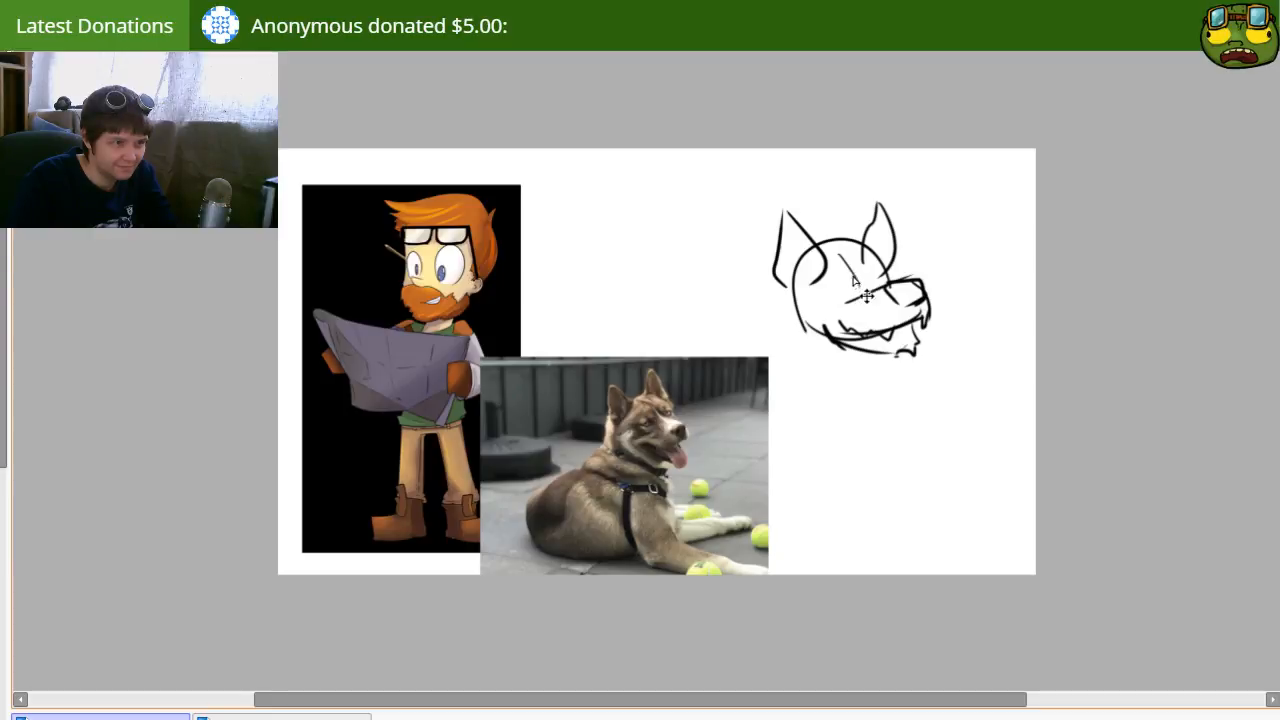
mouse_move(847, 262)
mouse_down()
mouse_move(859, 299)
mouse_move(884, 290)
mouse_up()
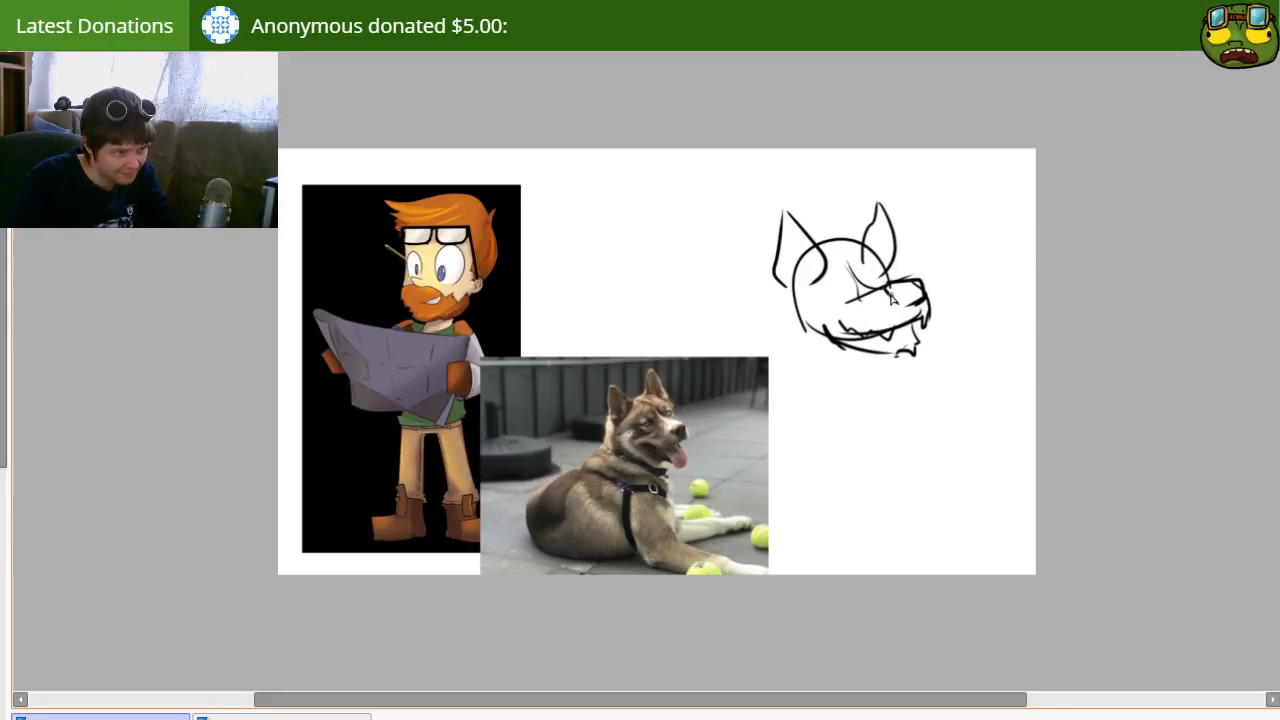
Step: Round off both ear tips and erase the parts of the head circle that cross the ears
key(e)
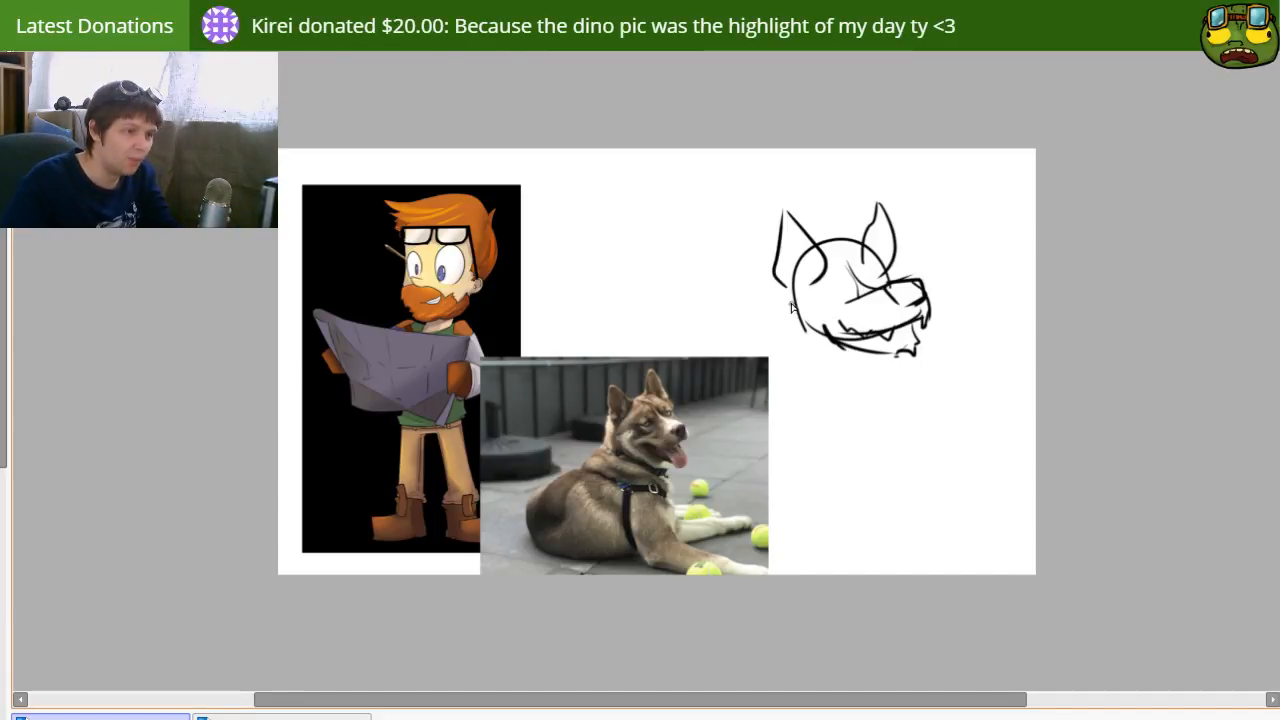
mouse_move(838, 334)
mouse_down()
mouse_move(850, 371)
mouse_move(844, 311)
mouse_up()
drag(813, 271, 819, 297)
key(e)
mouse_move(794, 214)
mouse_down()
mouse_move(800, 203)
mouse_move(806, 216)
mouse_up()
key(n)
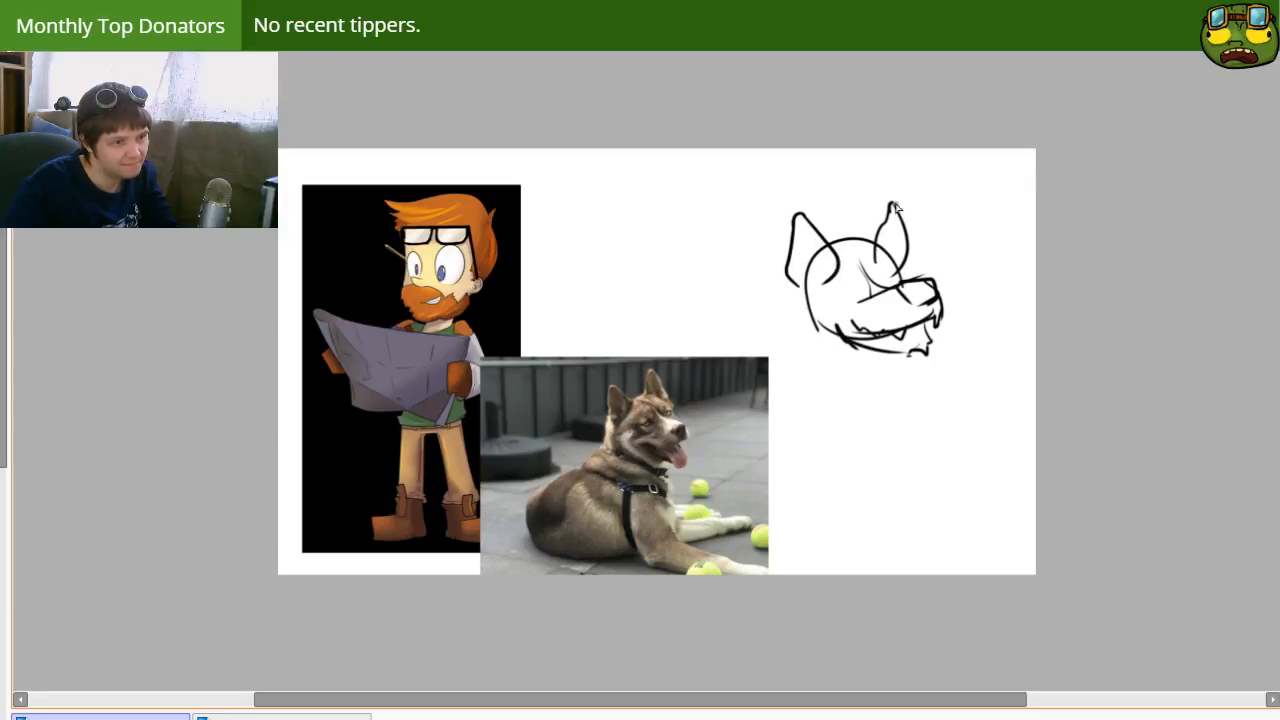
key(e)
mouse_move(891, 209)
mouse_down()
mouse_move(909, 250)
mouse_move(882, 222)
mouse_move(895, 210)
mouse_move(899, 262)
mouse_move(892, 241)
mouse_move(872, 258)
mouse_move(886, 268)
mouse_move(815, 268)
mouse_up()
key(n)
key(ctrl+z)
key(e)
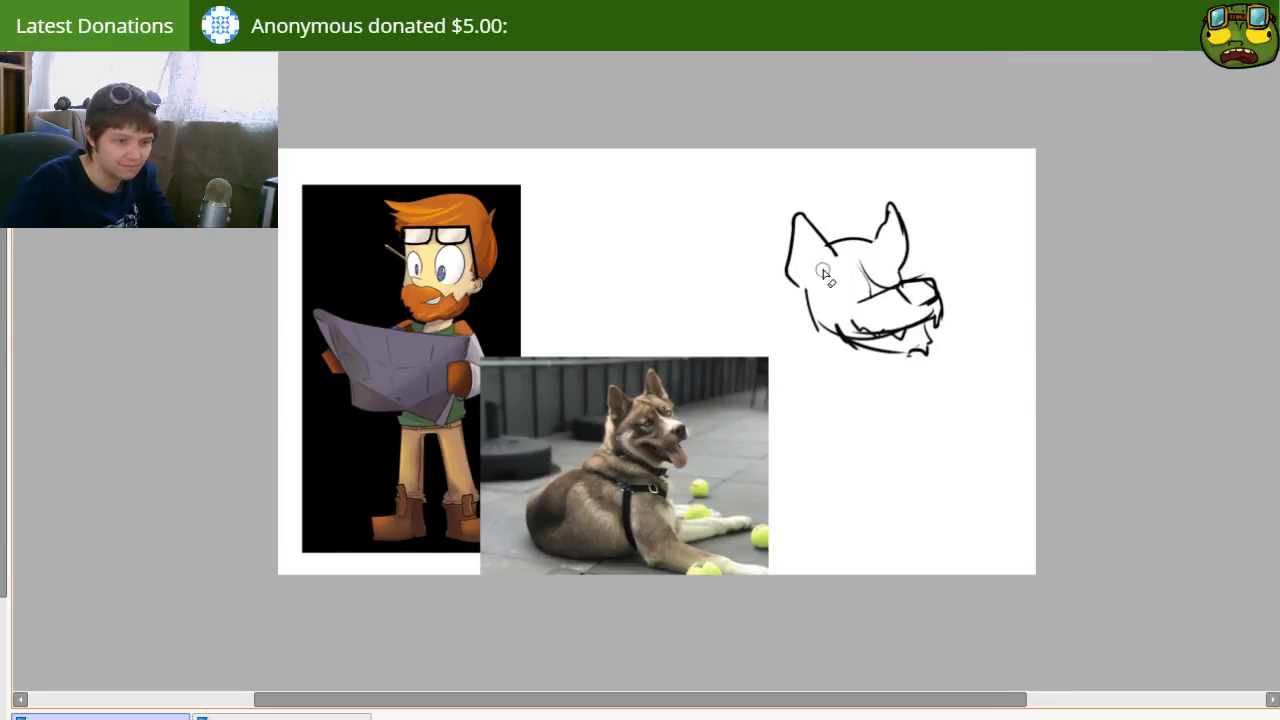
Step: Erase the cheek arc and the guide lines across the face, then darken the nose outline and upper mouth line
mouse_move(743, 296)
mouse_down()
mouse_move(780, 380)
mouse_move(737, 409)
mouse_move(769, 440)
mouse_up()
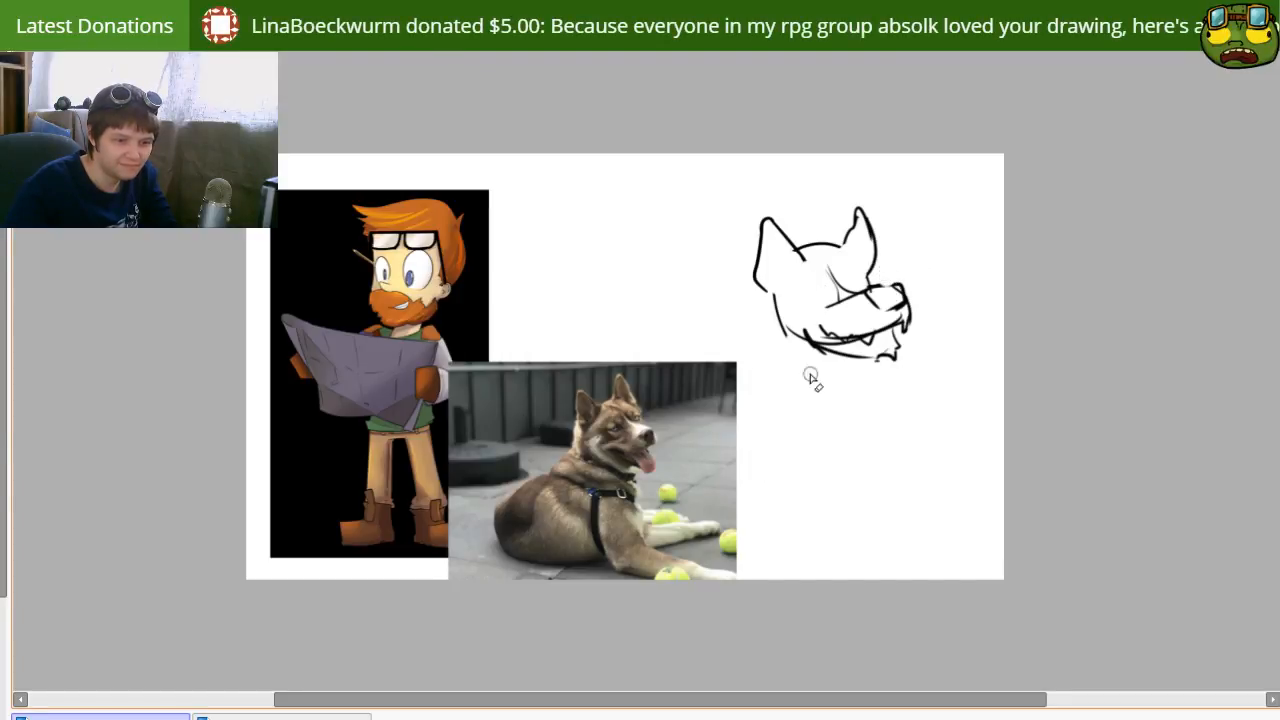
drag(843, 358, 760, 357)
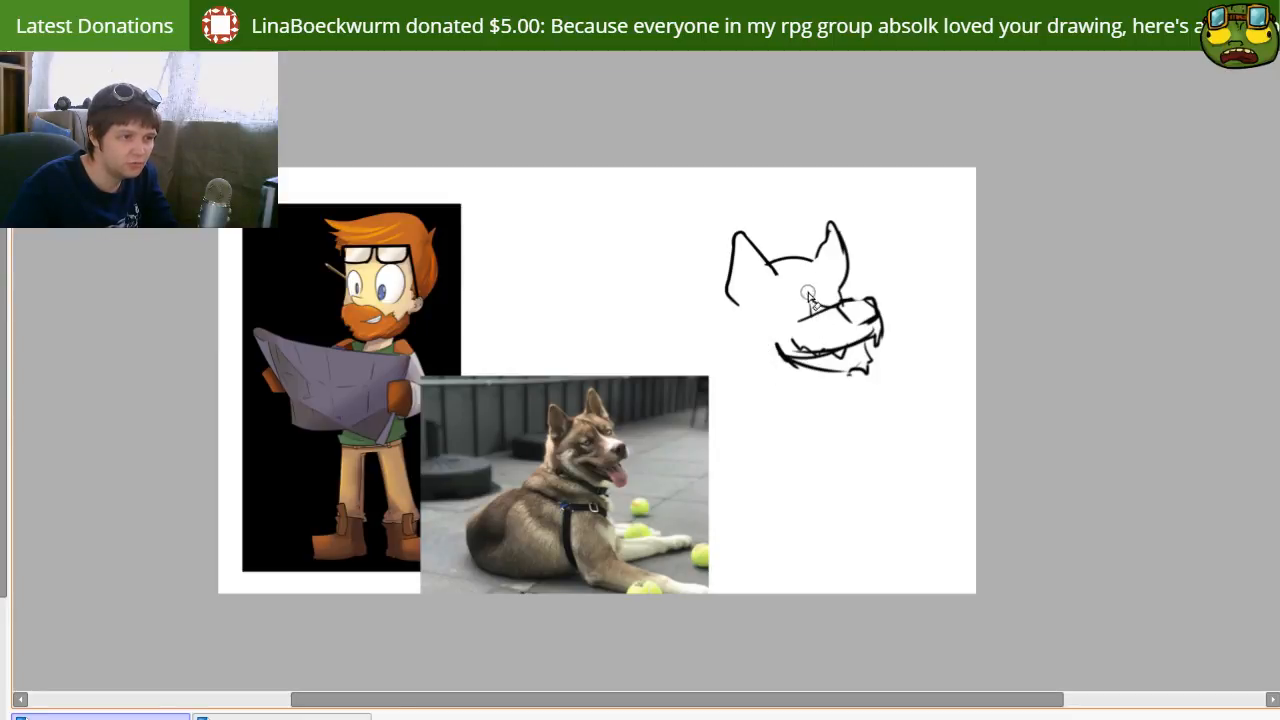
drag(838, 300, 860, 323)
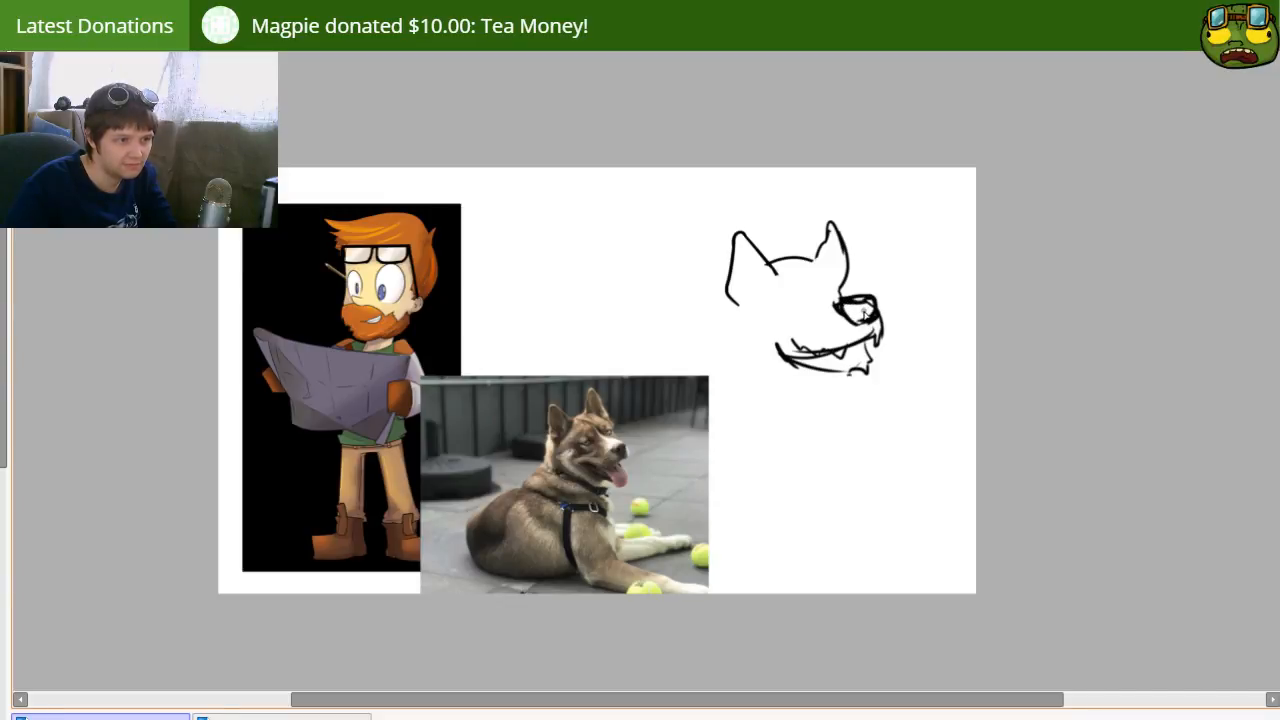
key(e)
mouse_move(783, 347)
mouse_down()
mouse_move(798, 361)
mouse_move(818, 364)
mouse_move(797, 355)
mouse_move(815, 354)
mouse_up()
key(n)
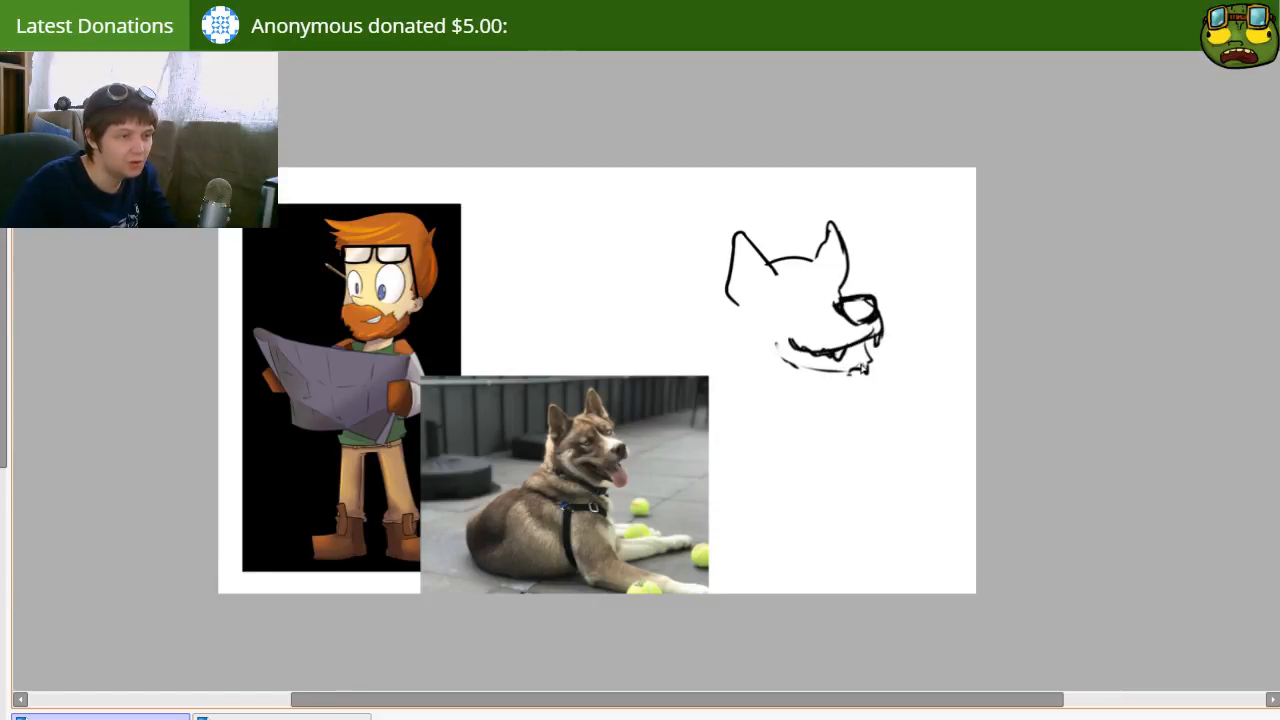
Step: Redraw the lower jaw line and add a curved cheek and a fur ruff beneath the jaw
mouse_move(772, 342)
mouse_down()
mouse_move(795, 368)
mouse_move(863, 380)
mouse_up()
key(e)
drag(768, 352, 772, 374)
key(ctrl+z)
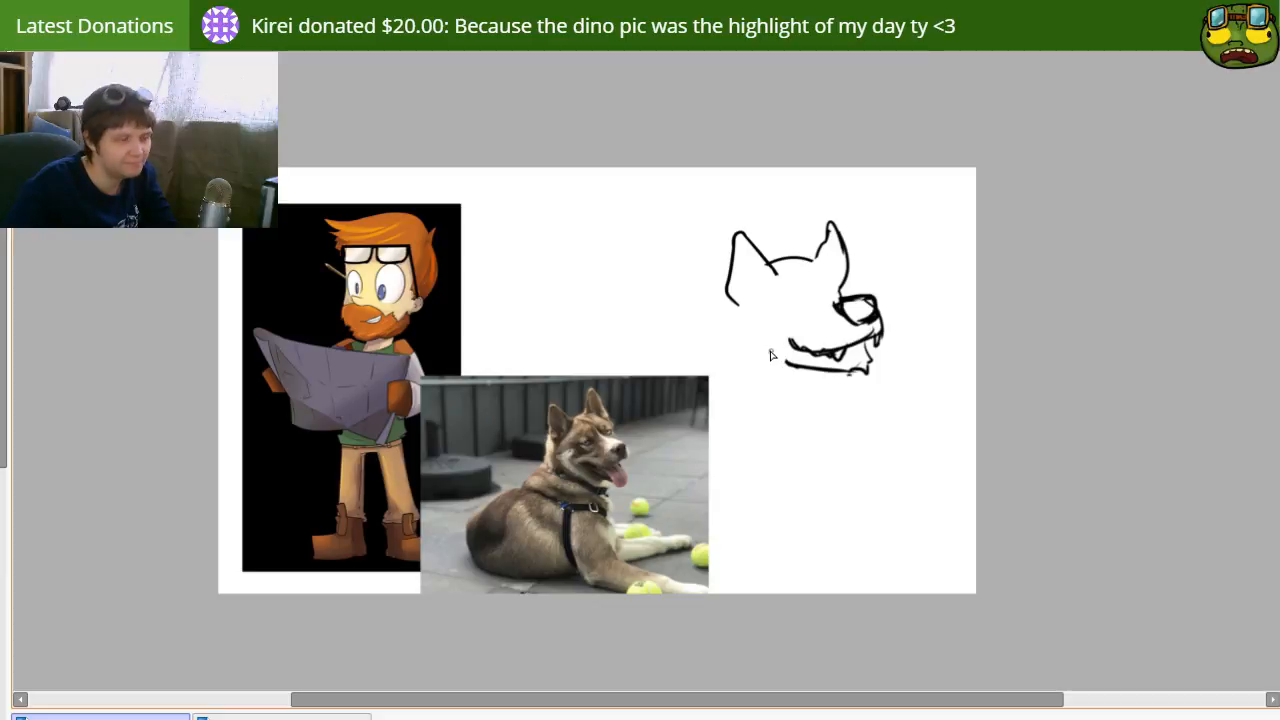
mouse_move(758, 322)
mouse_down()
mouse_move(755, 359)
mouse_move(771, 358)
mouse_move(785, 390)
mouse_move(856, 394)
mouse_up()
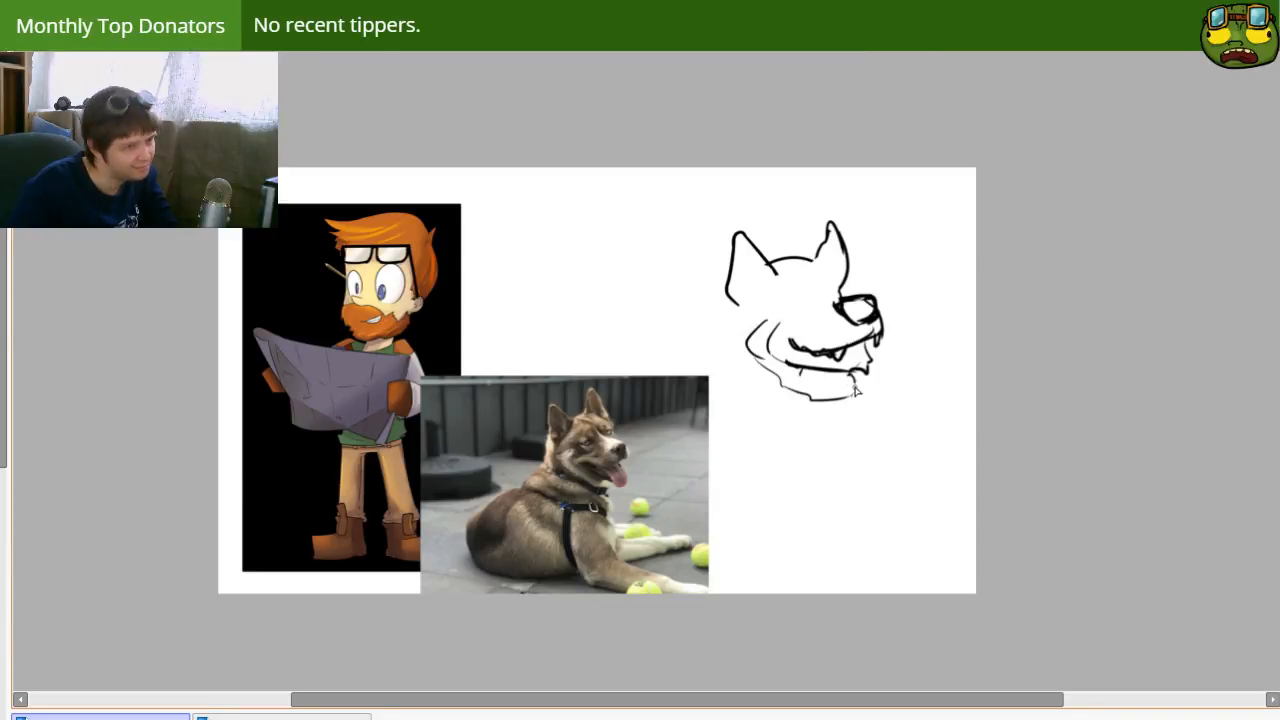
Step: Replace the smooth top of the dog's head with a jagged fur line between the ears
drag(778, 260, 811, 258)
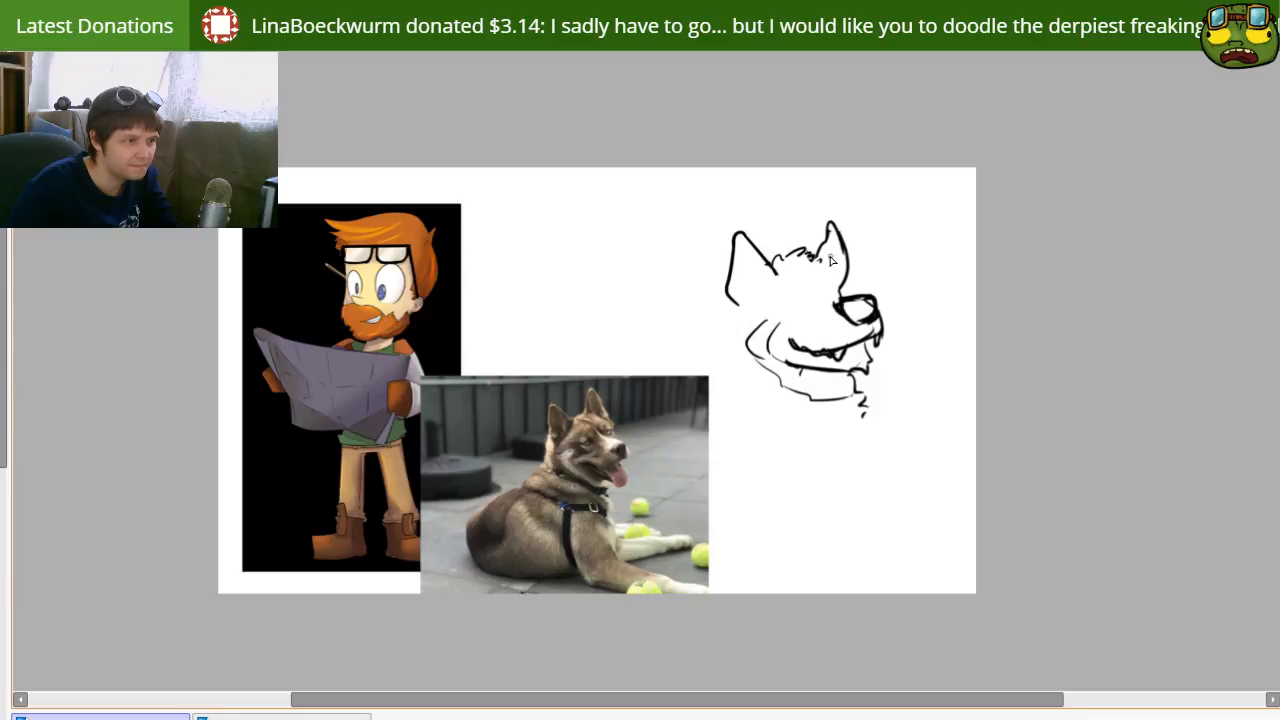
key(ctrl+z)
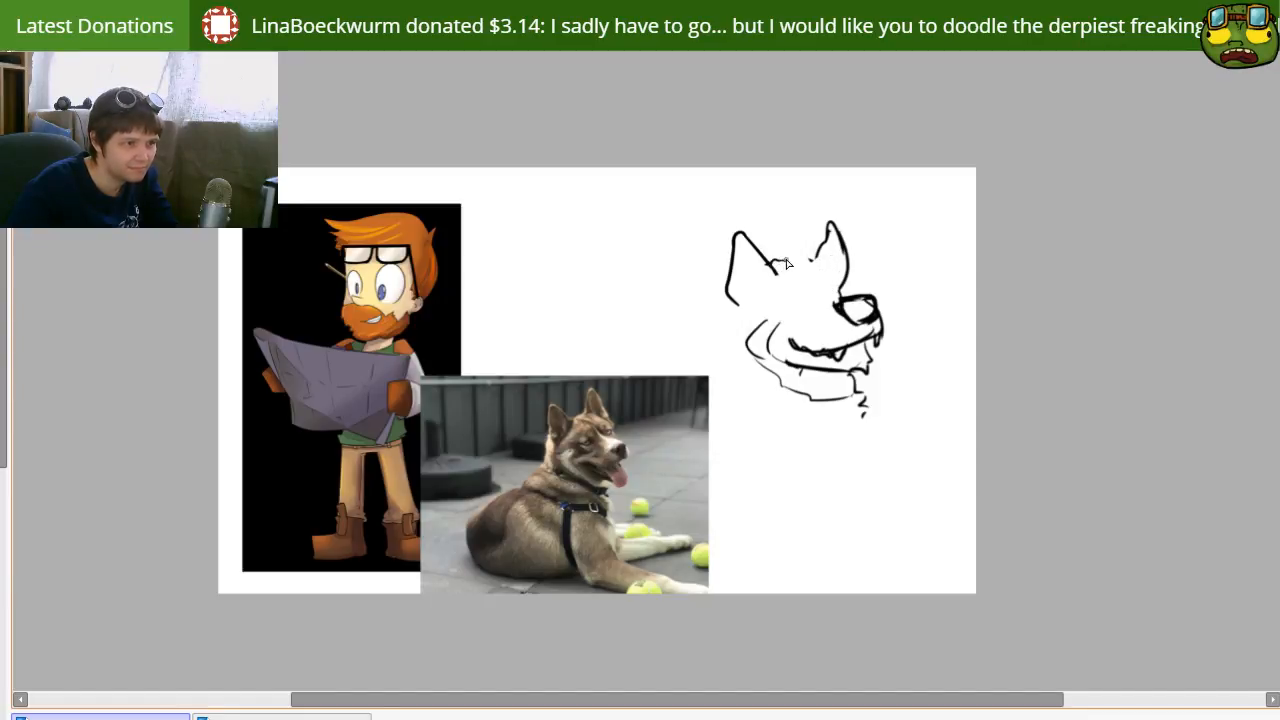
drag(792, 263, 815, 256)
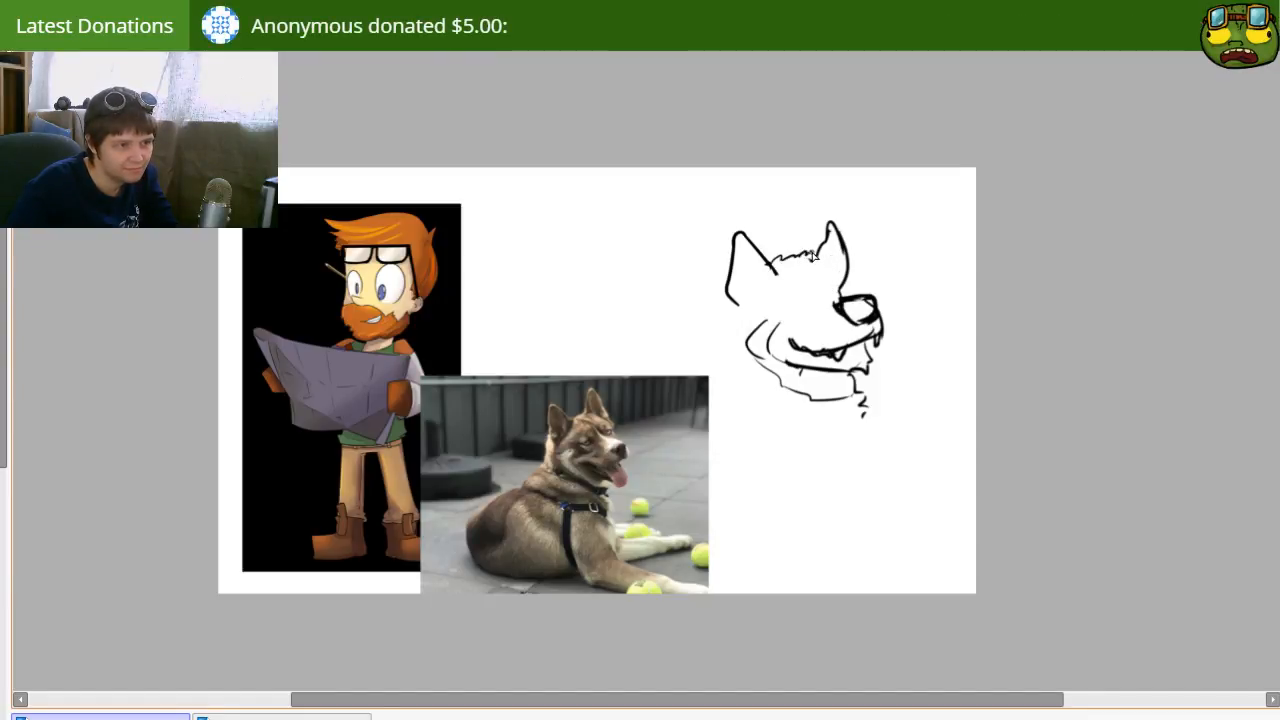
Step: Add inner contours to both ears and draw two small oval eyes above the muzzle
drag(778, 393, 731, 378)
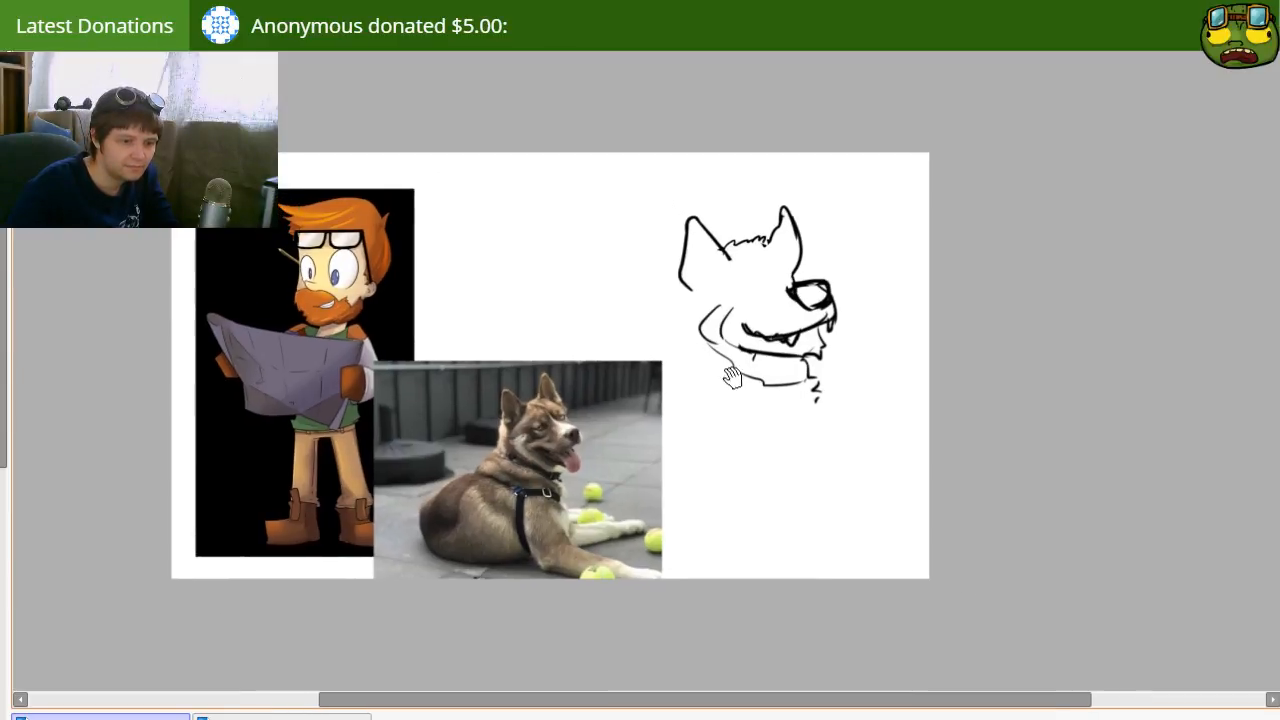
drag(691, 232, 685, 280)
key(ctrl+z)
drag(696, 223, 733, 261)
key(ctrl+z)
drag(789, 227, 786, 267)
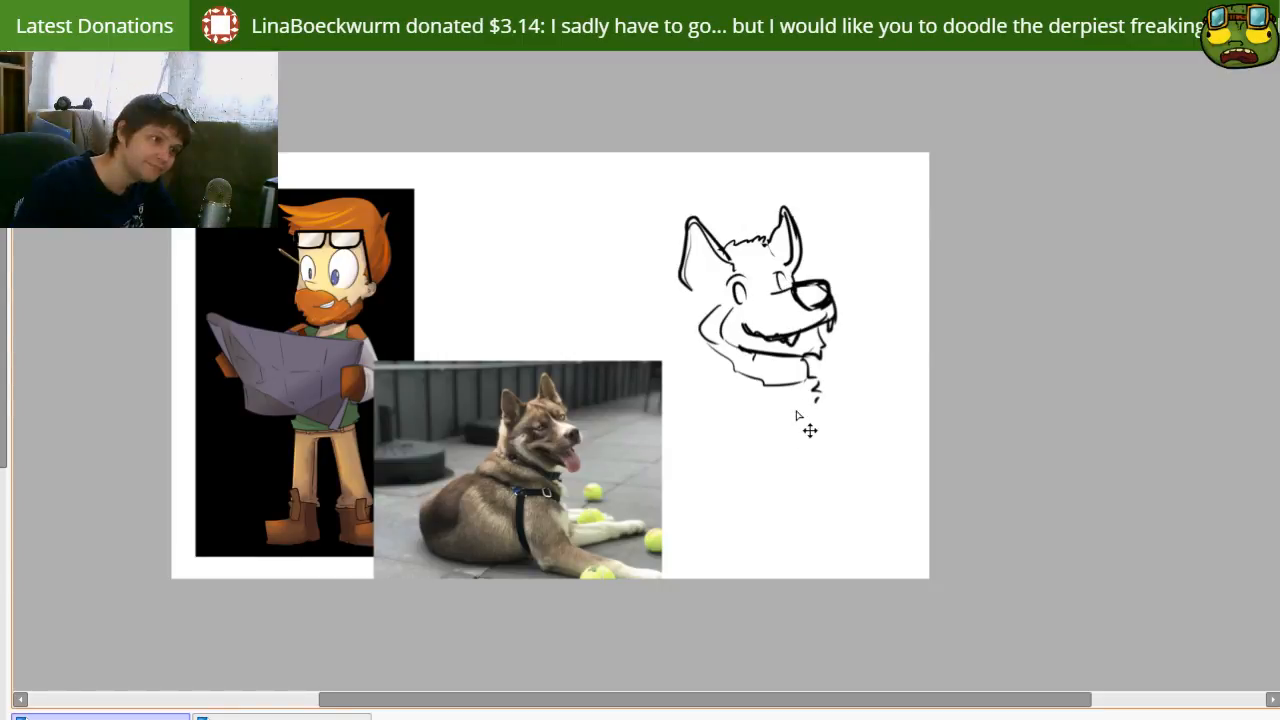
drag(742, 283, 750, 290)
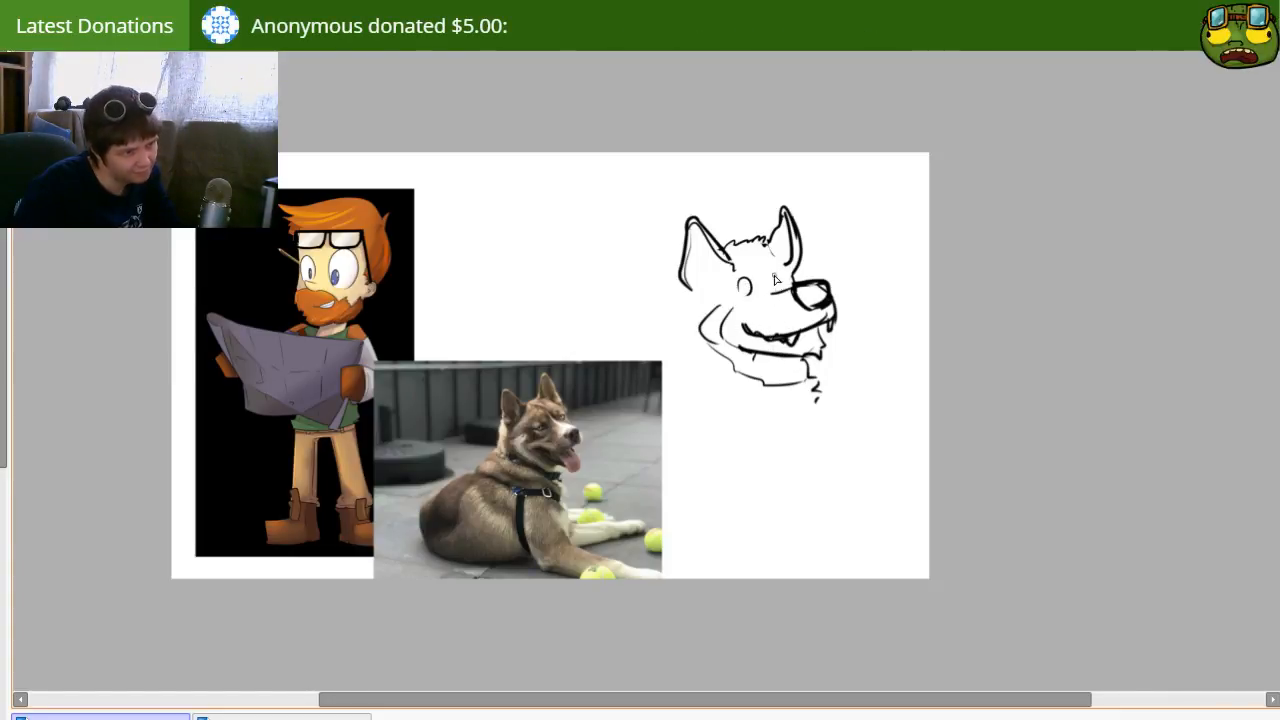
drag(779, 274, 784, 291)
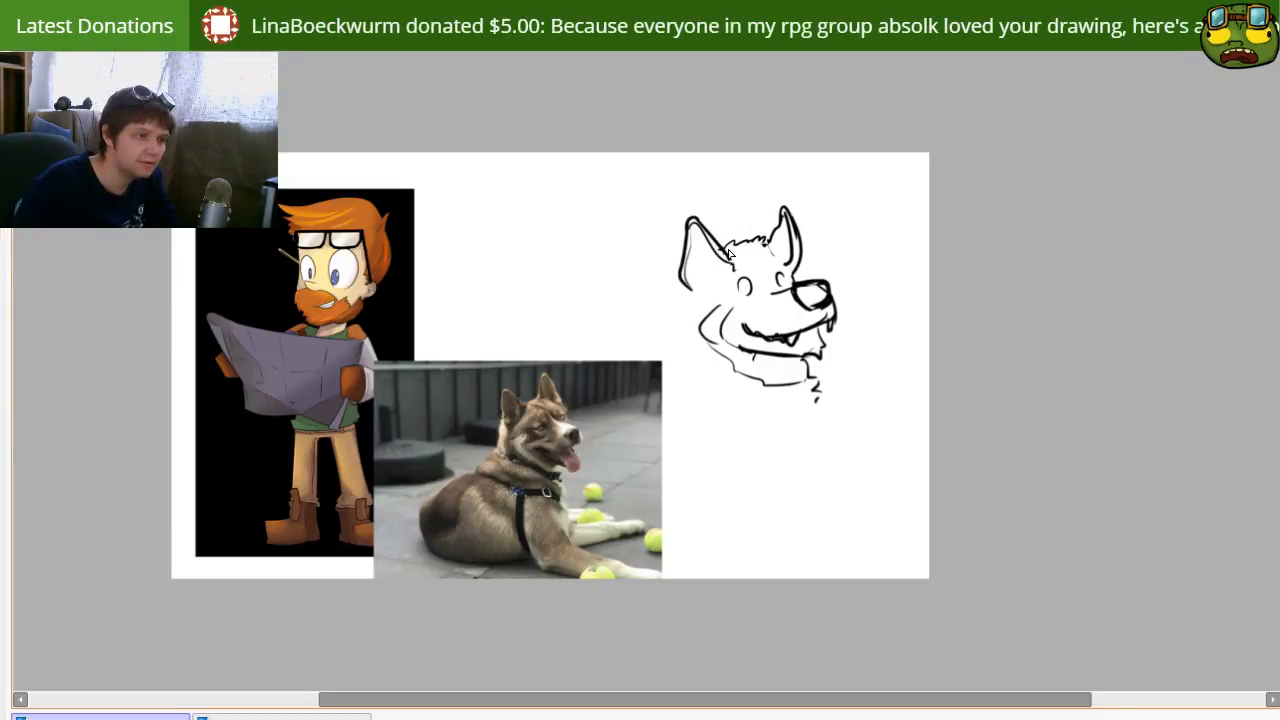
Step: Lasso the dog's near ear and transform it so it stands more upright on the head
mouse_move(713, 229)
mouse_down()
mouse_move(678, 211)
mouse_move(671, 292)
mouse_up()
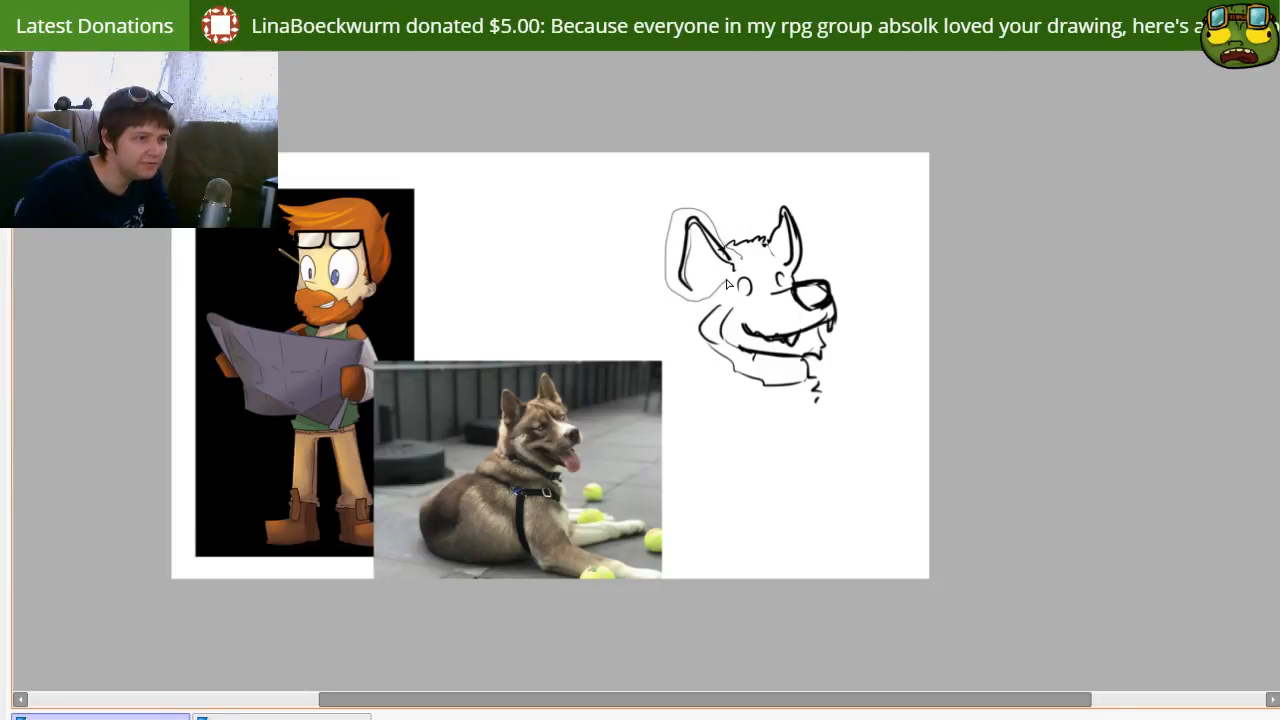
mouse_move(737, 263)
mouse_down()
mouse_move(709, 284)
mouse_move(729, 255)
mouse_move(741, 286)
mouse_move(705, 285)
mouse_move(721, 269)
mouse_move(707, 256)
mouse_move(694, 288)
mouse_move(691, 369)
mouse_up()
key(ctrl+t)
key(Return)
key(ctrl+d)
key(ctrl+z)
Step: Draw the back of the neck as a long line running down from the fur below the near ear
drag(691, 289, 690, 368)
key(ctrl+z)
drag(689, 308, 689, 373)
key(ctrl+z)
drag(689, 306, 690, 383)
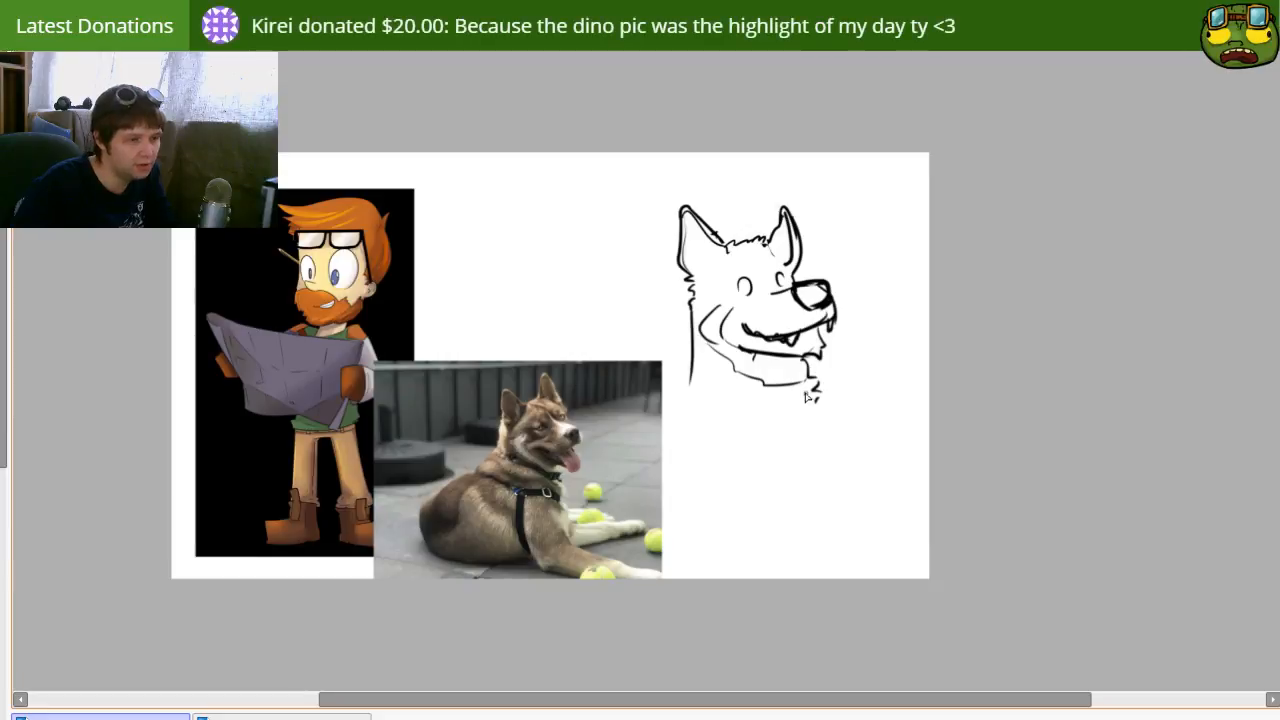
Step: Erase the cheek and ruff lines, then draw the chest fur below the jaw and extend the back of the neck outward
mouse_move(813, 380)
mouse_down()
mouse_move(803, 371)
mouse_move(820, 395)
mouse_move(716, 366)
mouse_move(697, 335)
mouse_move(725, 328)
mouse_up()
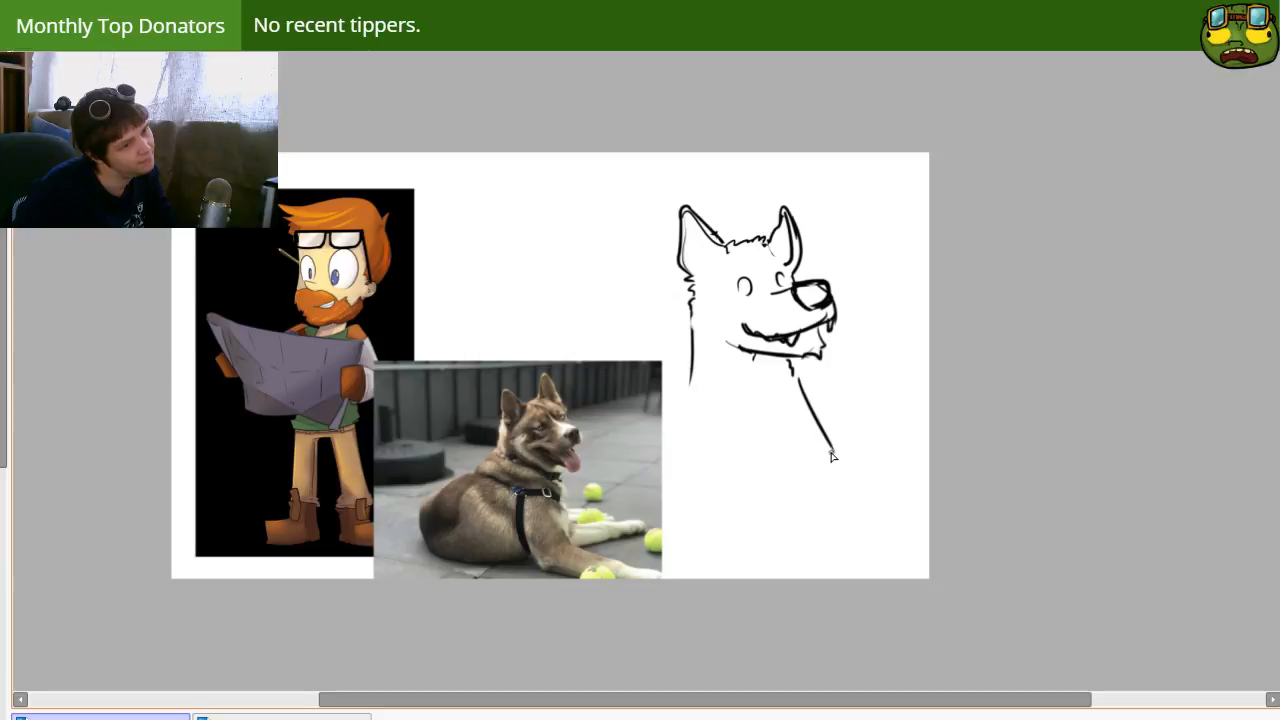
drag(795, 382, 805, 455)
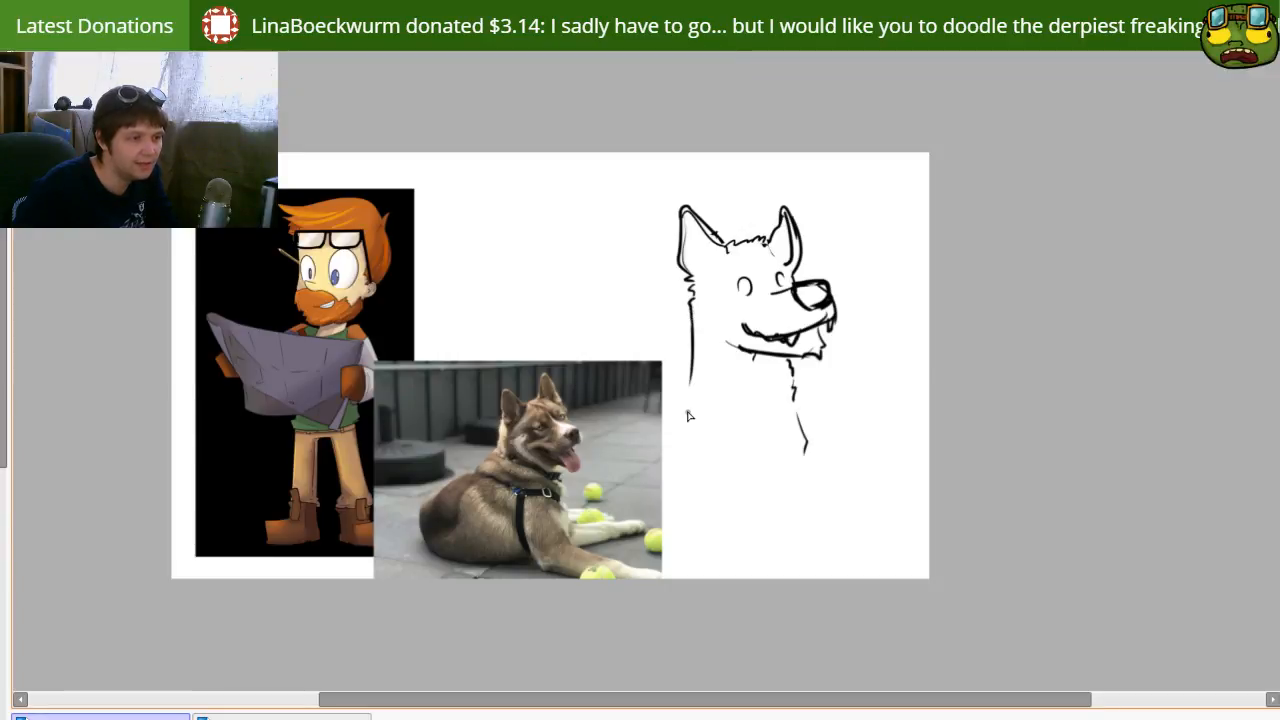
mouse_move(693, 371)
mouse_down()
mouse_move(700, 450)
mouse_move(696, 386)
mouse_move(691, 430)
mouse_up()
key(ctrl+z)
key(ctrl+z)
drag(696, 362, 678, 433)
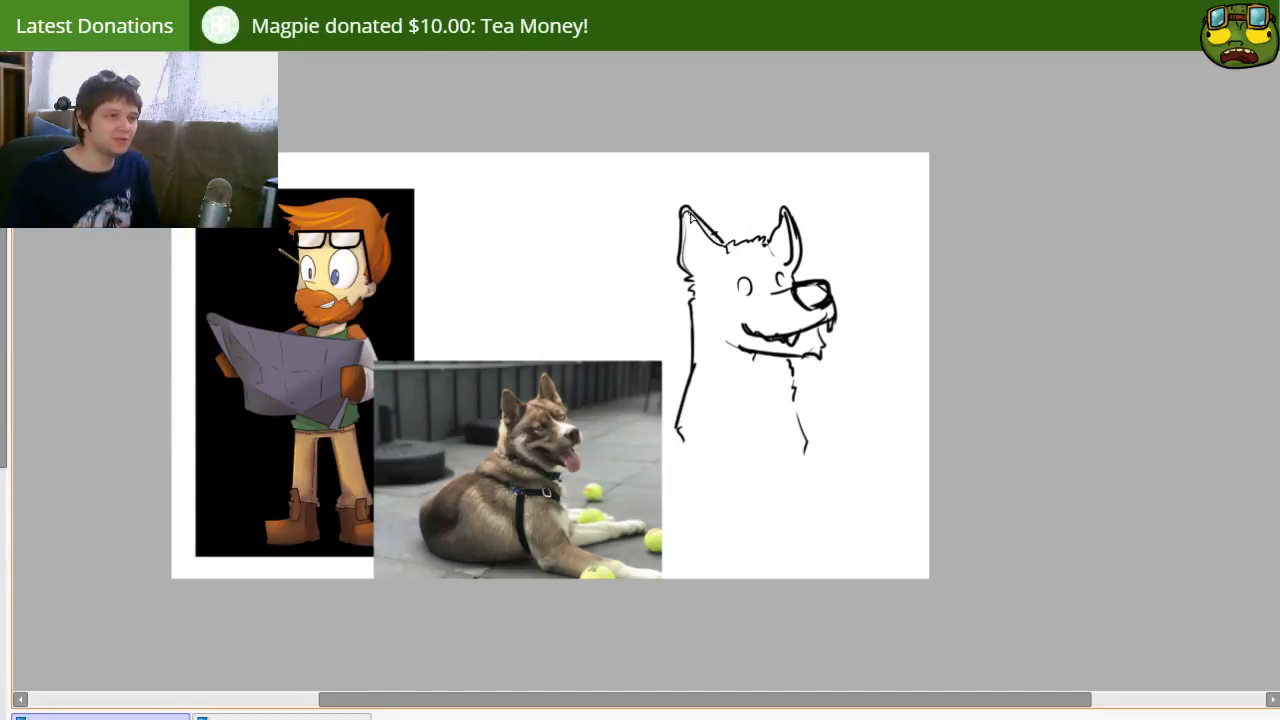
Step: Redraw the dog's far ear narrower and more pointed, and redraw the mouth as a thinner line reaching farther into the cheek
key(e)
key(])
mouse_move(769, 247)
mouse_down()
mouse_move(789, 262)
mouse_move(785, 225)
mouse_move(800, 258)
mouse_move(795, 215)
mouse_move(803, 273)
mouse_up()
key(n)
key(e)
mouse_move(784, 208)
mouse_down()
mouse_move(778, 234)
mouse_move(802, 203)
mouse_move(798, 235)
mouse_up()
key(n)
key(ctrl+z)
key(ctrl+z)
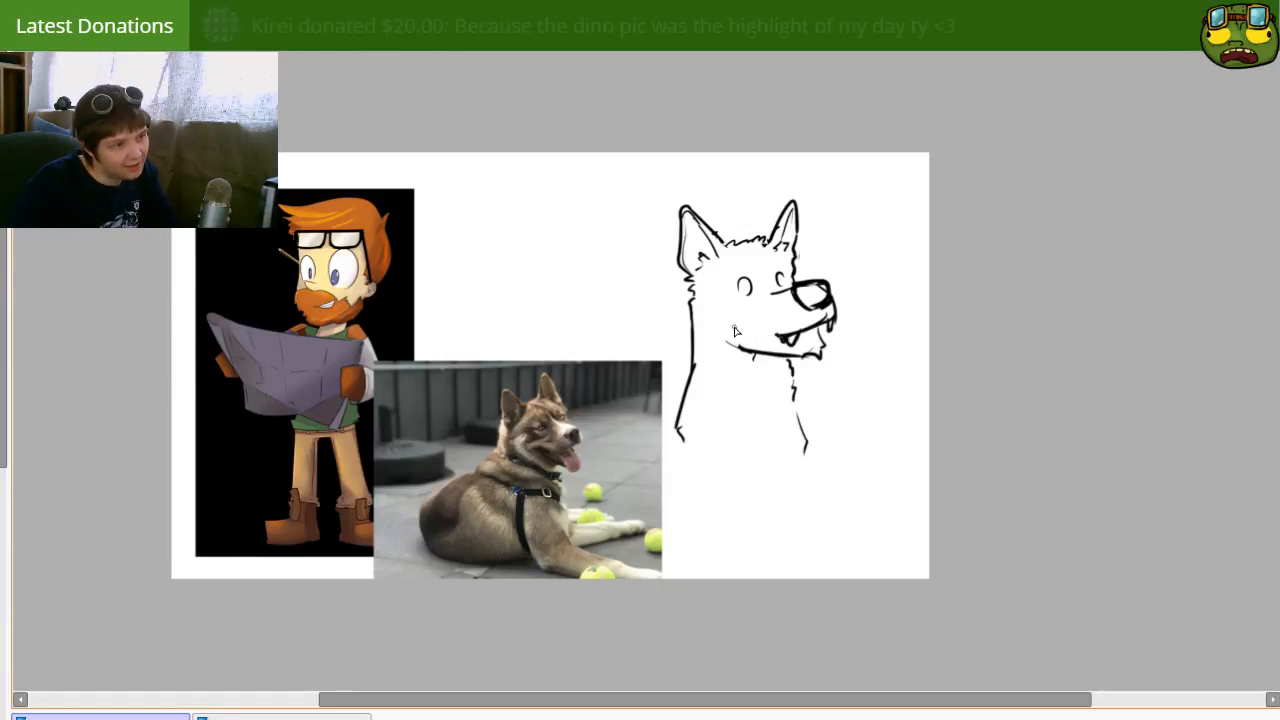
drag(750, 334, 772, 342)
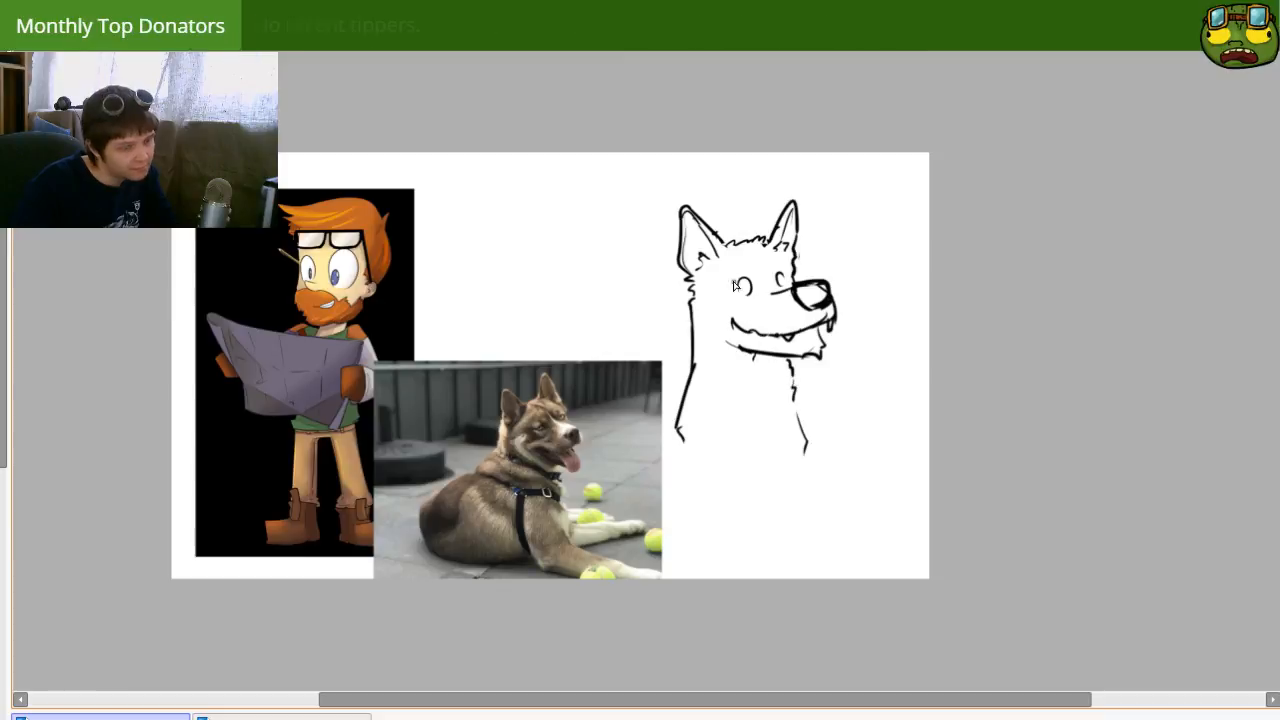
Step: Draw the dog's tongue hanging over the front of the lower jaw, with a crease inside it
mouse_move(820, 338)
mouse_down()
mouse_move(802, 369)
mouse_move(825, 346)
mouse_up()
key(n)
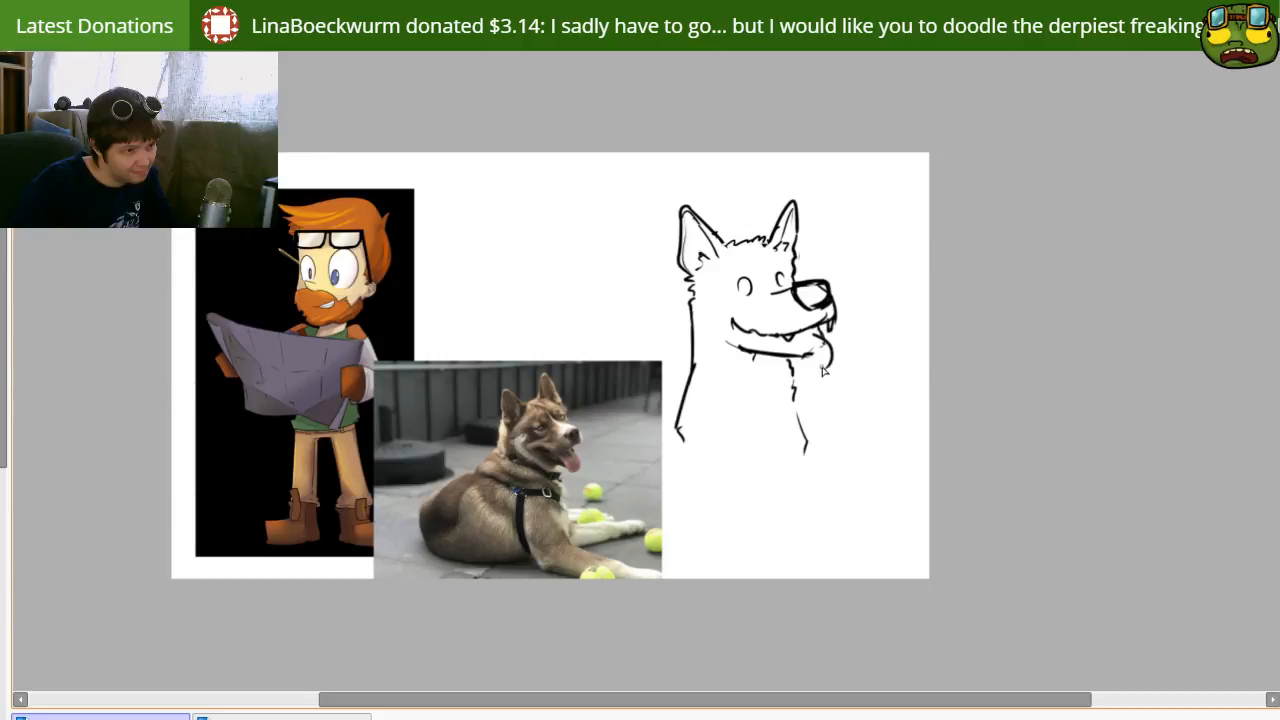
mouse_move(812, 333)
mouse_down()
mouse_move(812, 372)
mouse_move(812, 350)
mouse_up()
key(n)
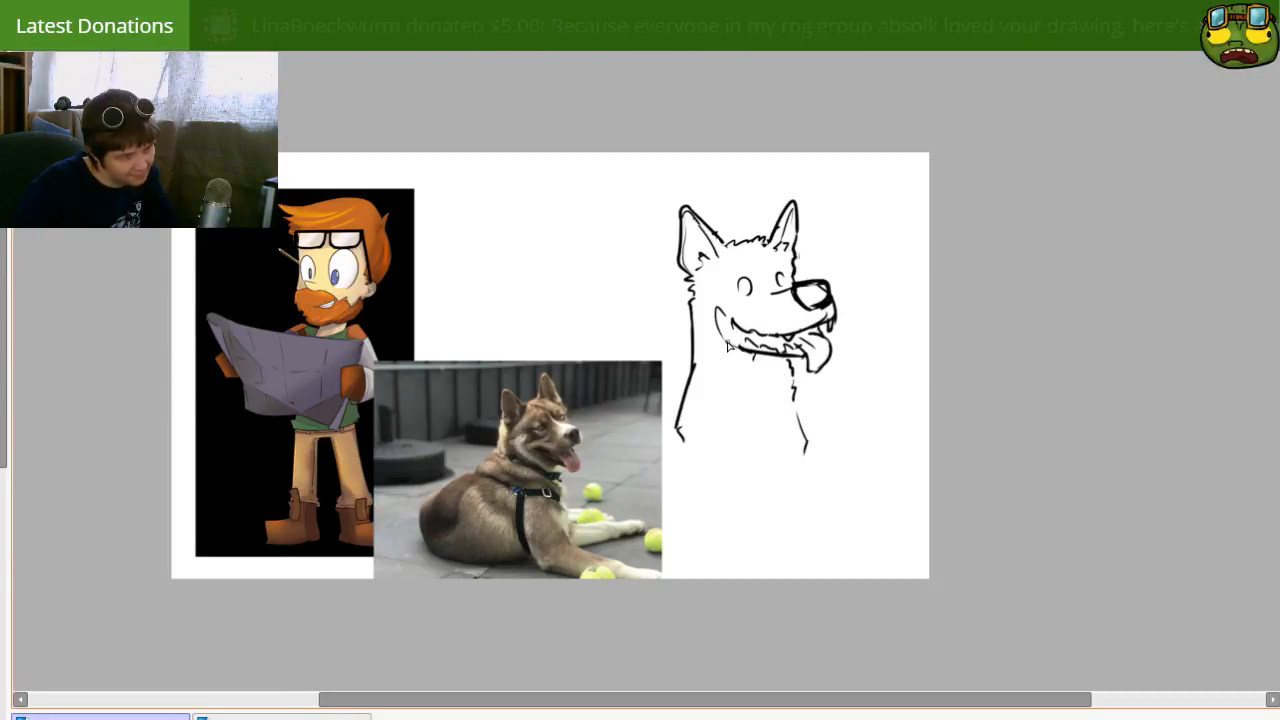
mouse_move(734, 297)
mouse_down()
mouse_move(755, 335)
mouse_move(731, 304)
mouse_up()
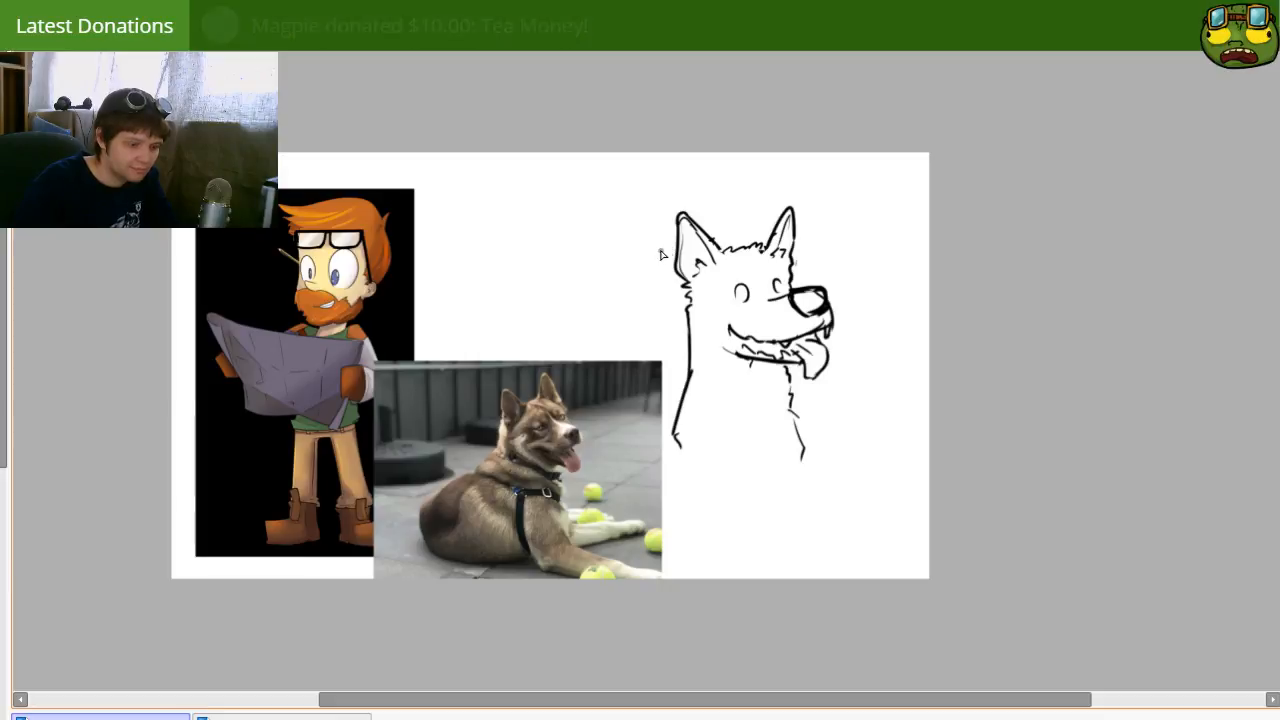
Step: Lasso the dog's near ear, rotate it upright and move it inward on the head, then deselect it
mouse_move(680, 297)
mouse_down()
mouse_move(658, 232)
mouse_move(725, 236)
mouse_up()
key(ctrl+t)
drag(757, 180, 771, 189)
mouse_move(709, 238)
mouse_down()
mouse_move(688, 228)
mouse_move(698, 219)
mouse_up()
drag(775, 208, 769, 217)
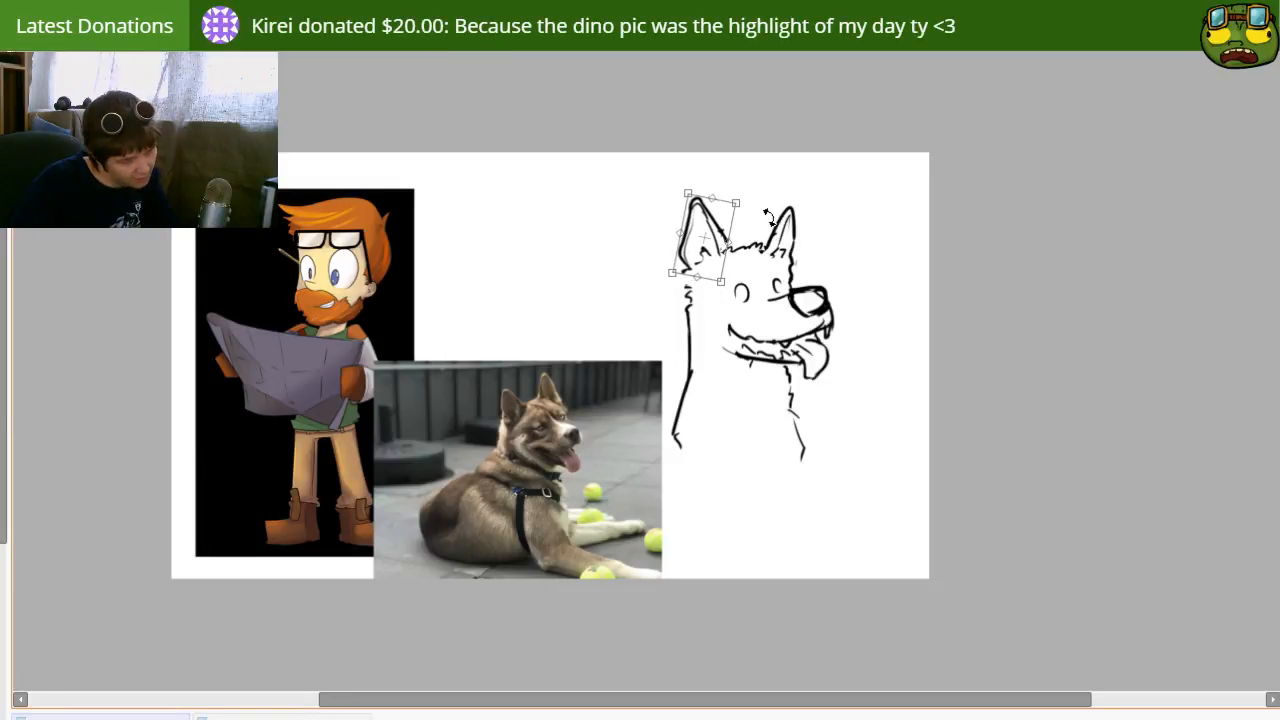
key(Return)
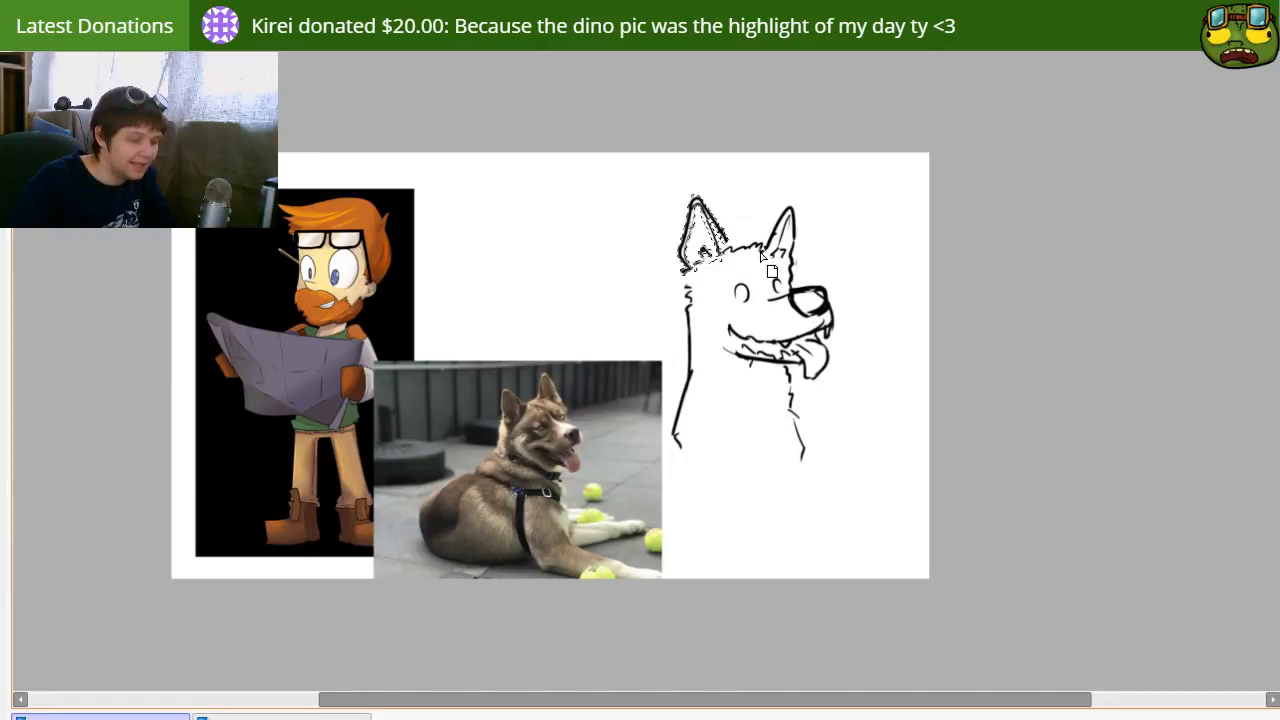
key(ctrl+d)
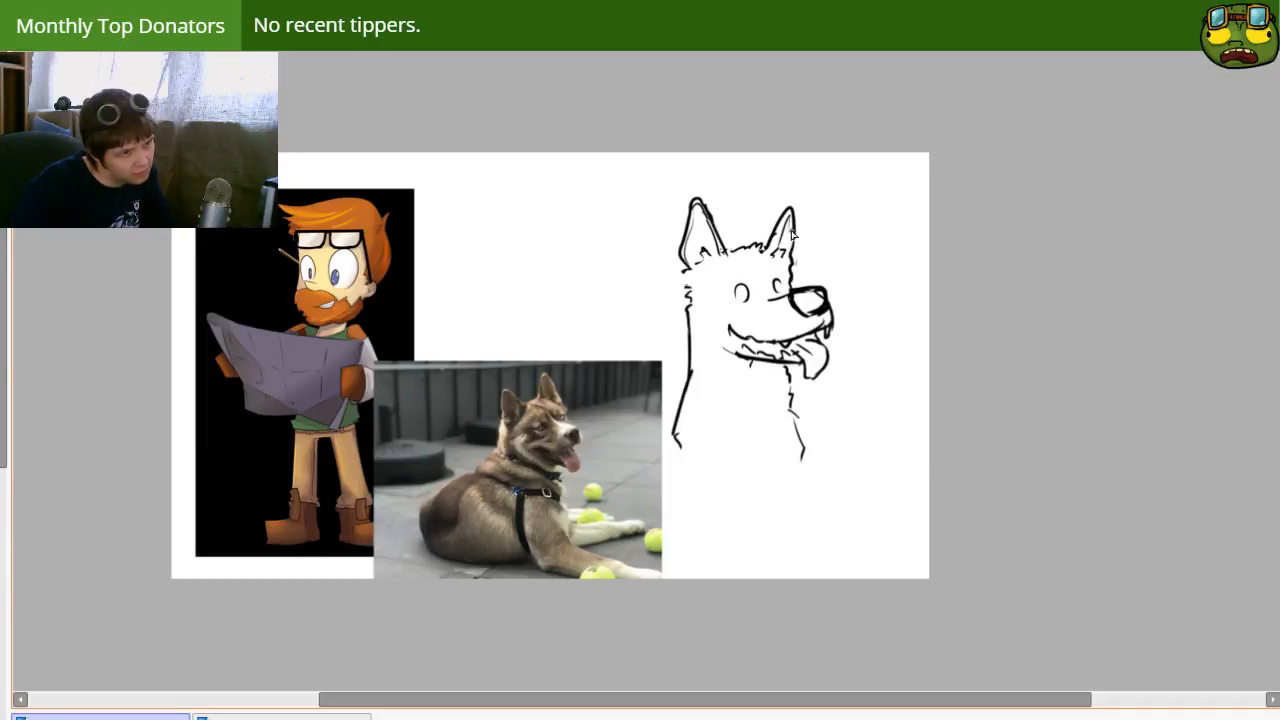
Step: Lasso the dog's far ear, rotate it more upright and shift it toward the crown, then deselect it
mouse_move(765, 235)
mouse_down()
mouse_move(782, 267)
mouse_move(788, 188)
mouse_move(765, 233)
mouse_up()
key(ctrl+t)
mouse_move(863, 240)
mouse_down()
mouse_move(861, 222)
mouse_move(849, 226)
mouse_up()
key(Return)
drag(792, 258, 784, 248)
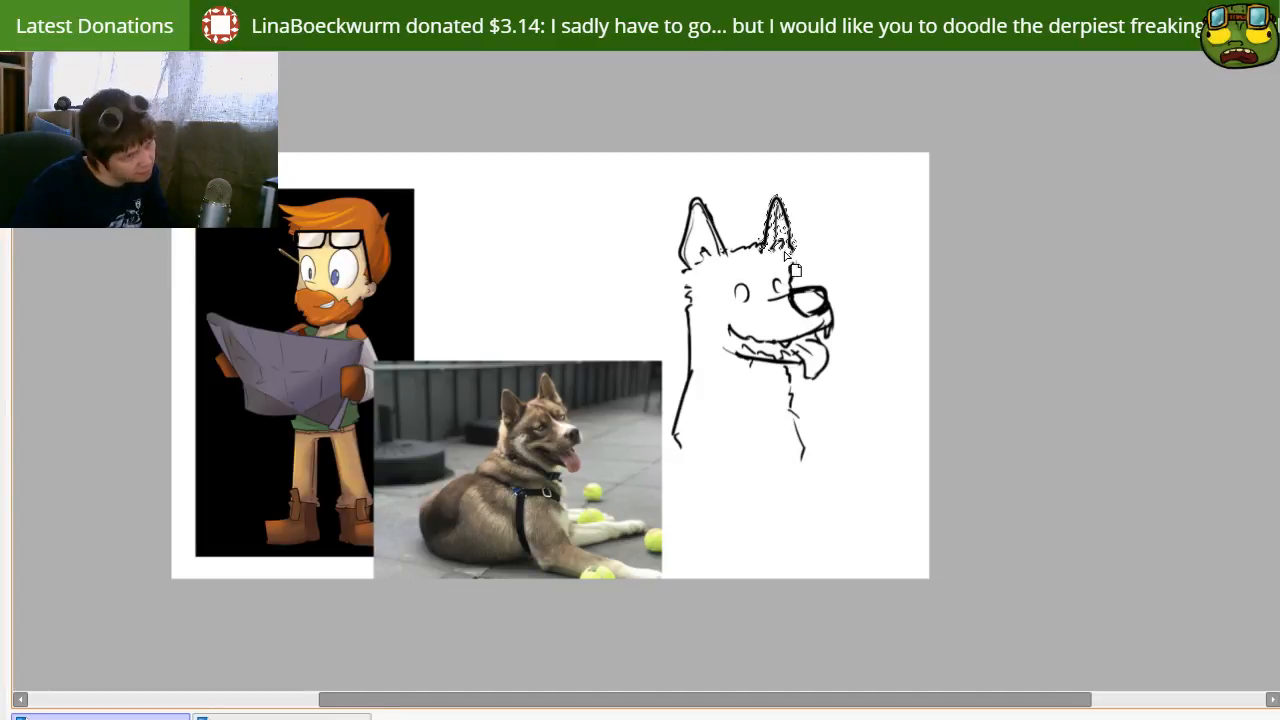
key(ctrl+d)
Step: Move the far ear closer to the near ear and redraw the forehead edge from its base to the muzzle
key(ctrl+d)
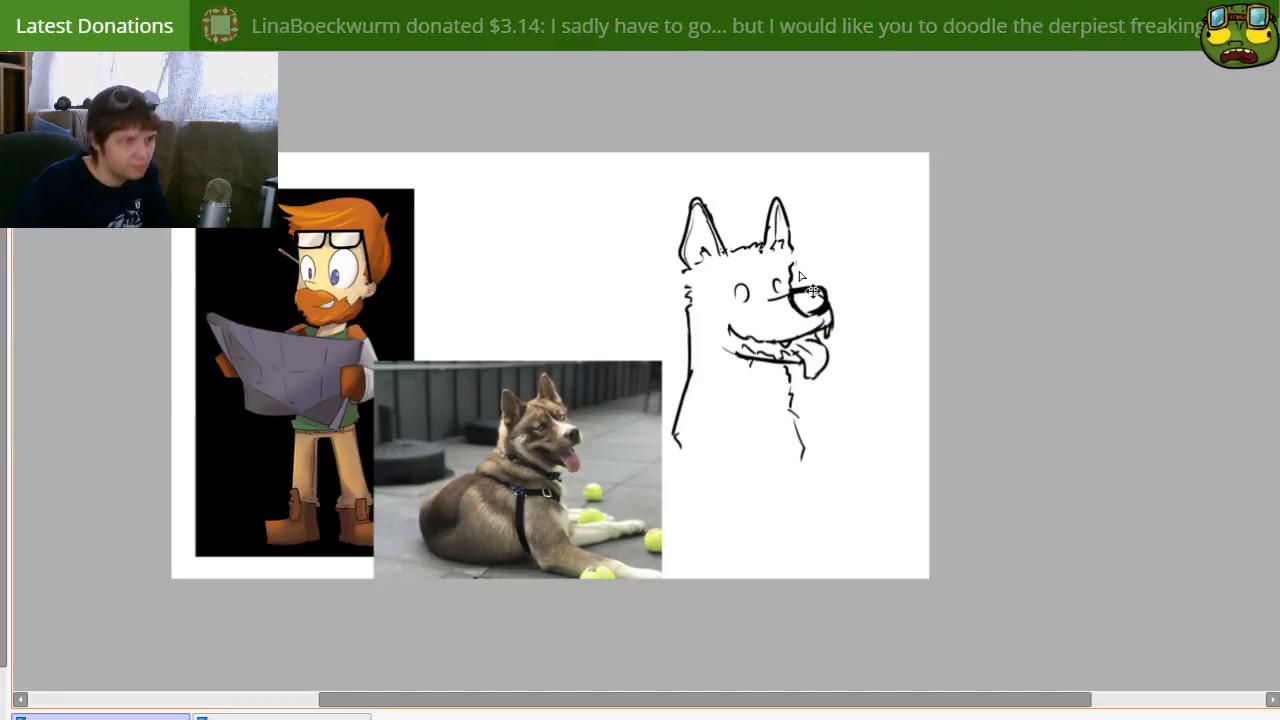
key(e)
drag(793, 274, 790, 181)
key(n)
mouse_move(784, 251)
mouse_down()
mouse_move(766, 240)
mouse_move(792, 285)
mouse_move(792, 267)
mouse_up()
key(ctrl+d)
key(e)
key(ctrl+z)
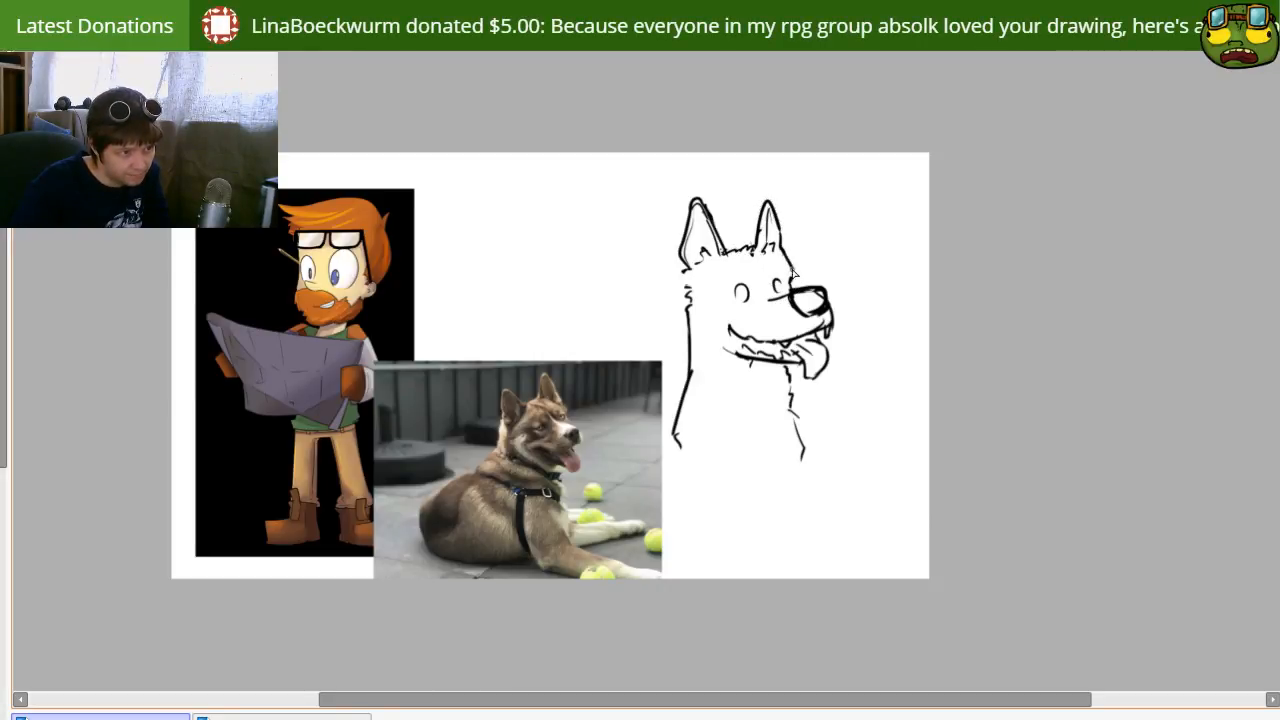
key(ctrl+z)
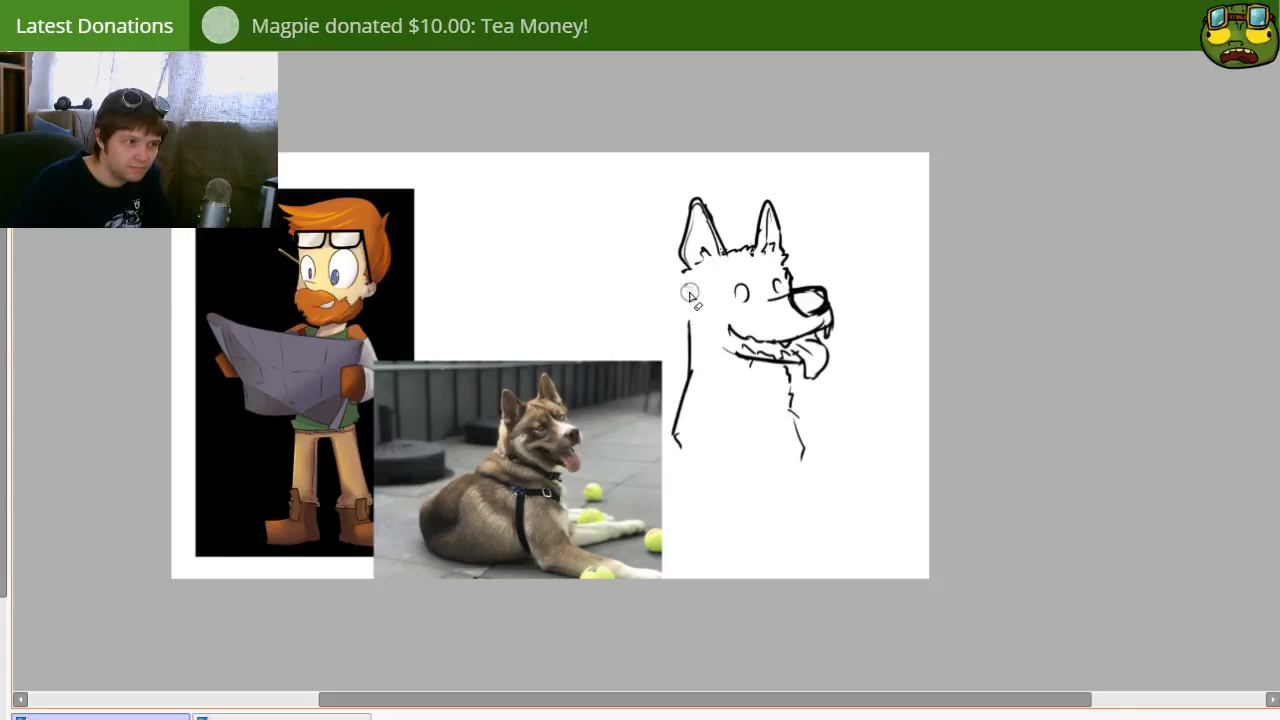
Step: Redraw the back of the neck as a straight line from below the near ear, with a small fur tuft partway down
key(ctrl+z)
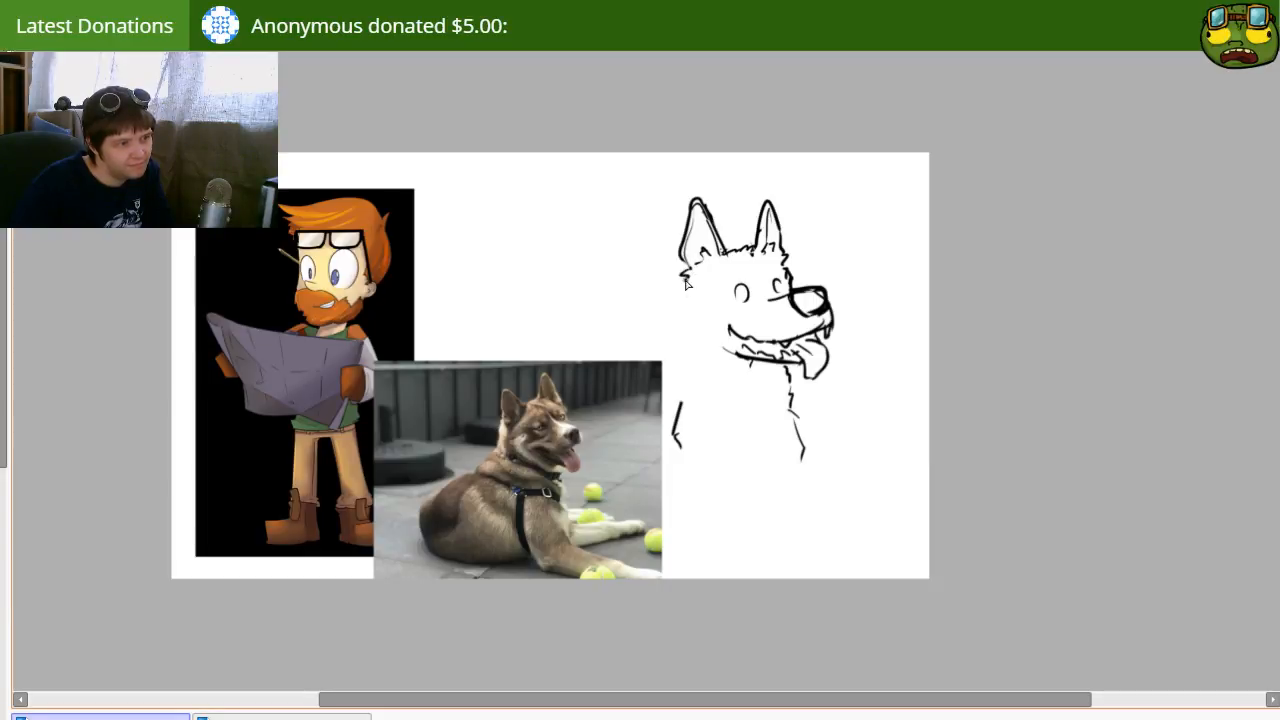
mouse_move(689, 290)
mouse_down()
mouse_move(710, 350)
mouse_move(692, 345)
mouse_move(674, 430)
mouse_up()
key(ctrl+z)
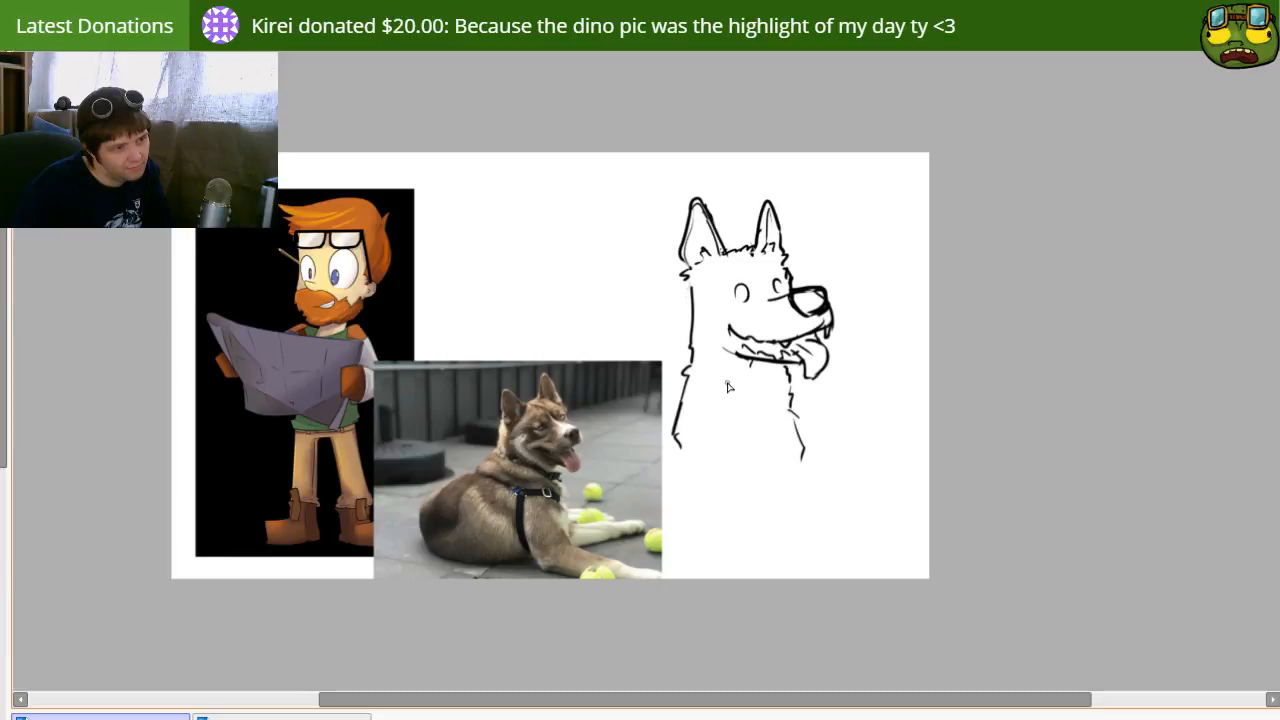
Step: Erase the lower jaw line and redraw it slightly lower, curving up to the tongue
key(e)
mouse_move(729, 358)
mouse_down()
mouse_move(793, 386)
mouse_move(798, 370)
mouse_up()
key(n)
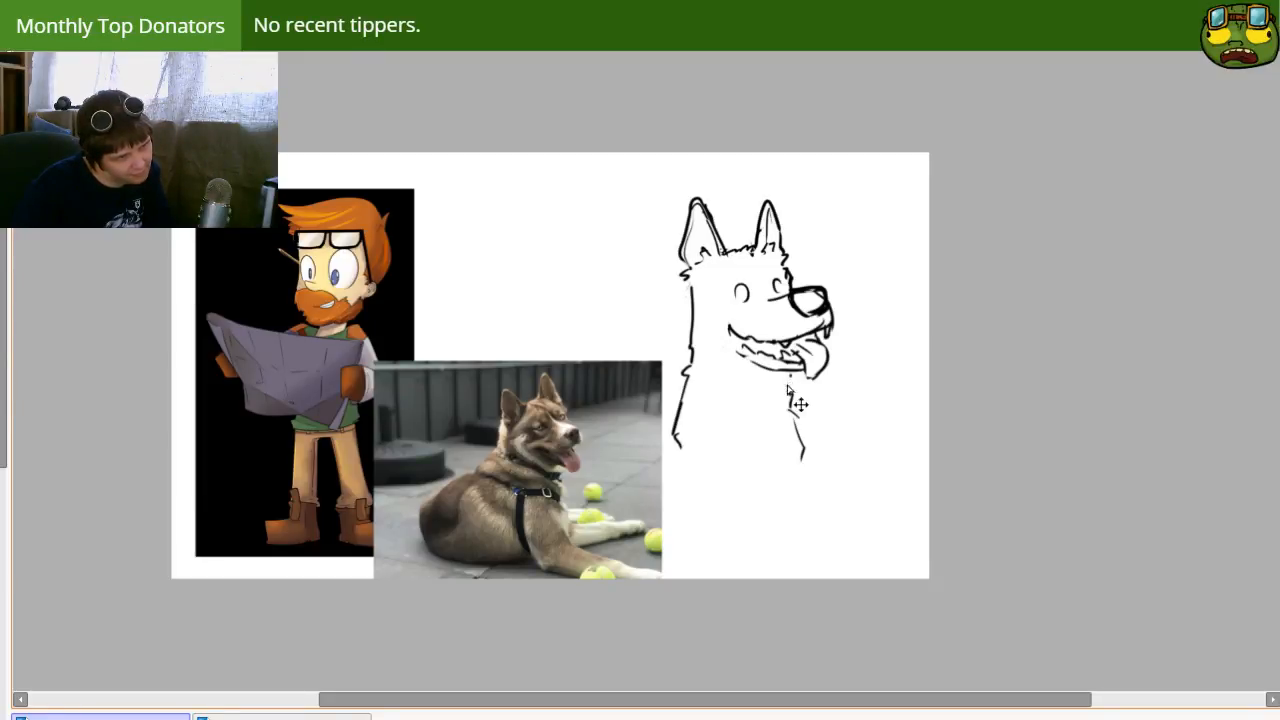
Step: Draw a curved collar band around the neck below the jaw, erasing the old chest line in front
drag(692, 369, 788, 373)
key(ctrl+z)
mouse_move(693, 364)
mouse_down()
mouse_move(791, 394)
mouse_move(810, 460)
mouse_up()
key(e)
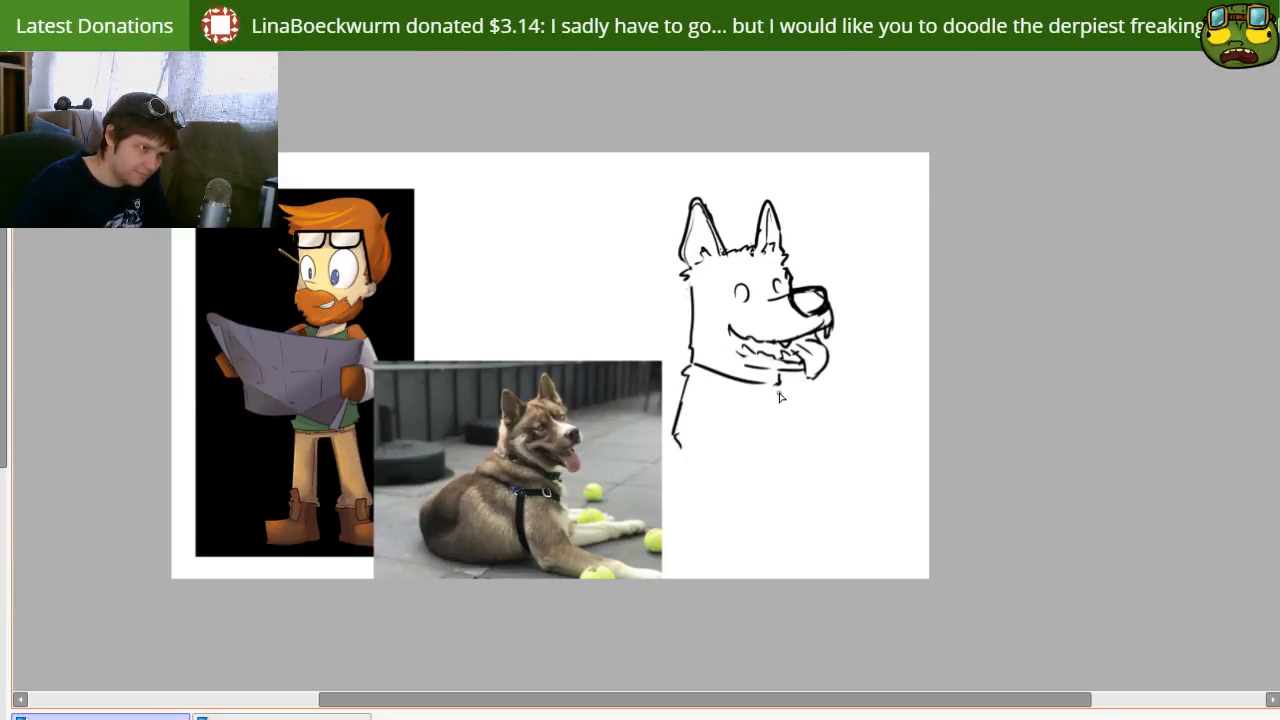
drag(686, 368, 788, 385)
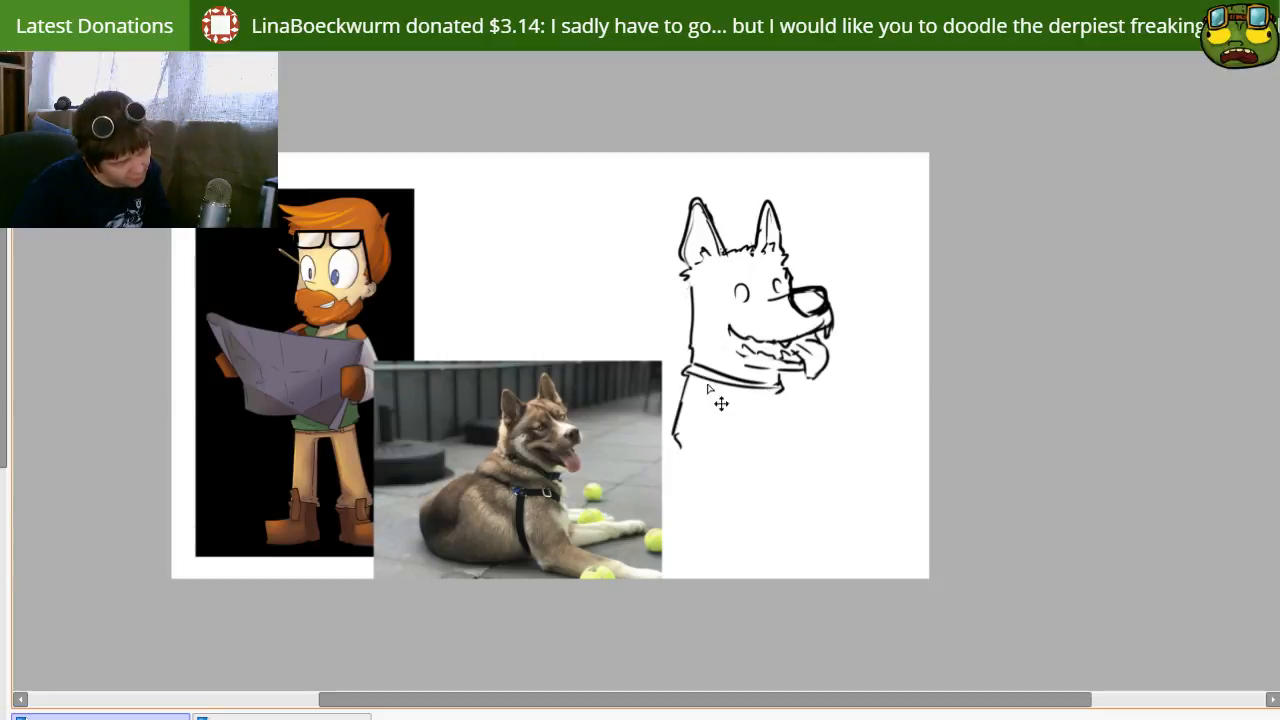
drag(686, 369, 797, 388)
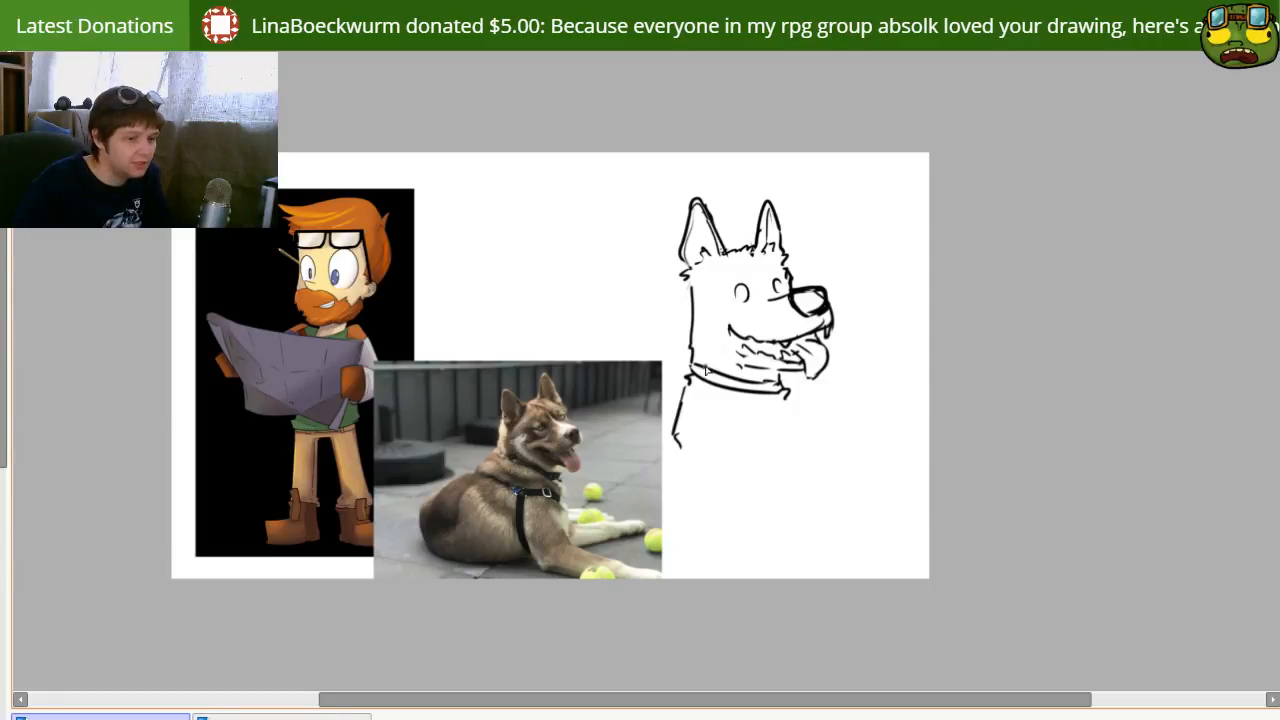
drag(769, 382, 768, 382)
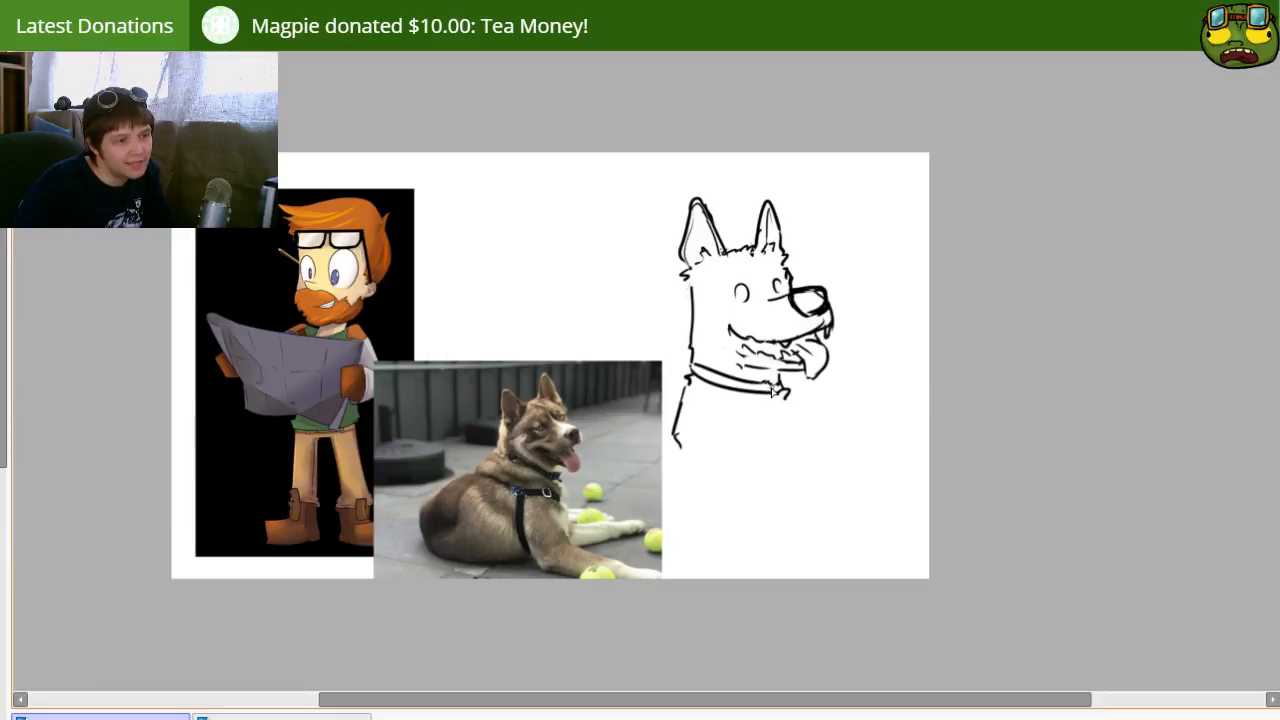
Step: Draw the front of the chest as a long, slightly slanted line running down from the collar
drag(786, 396, 799, 442)
key(ctrl+z)
drag(786, 396, 799, 486)
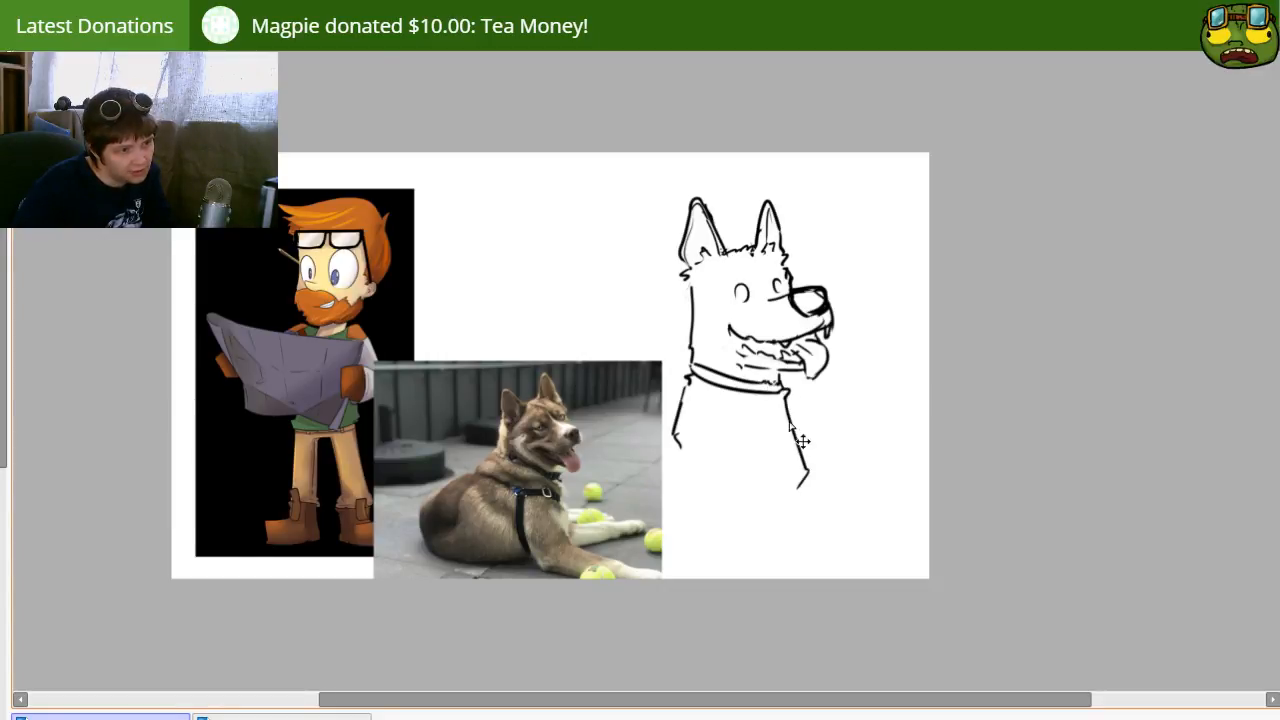
key(ctrl+z)
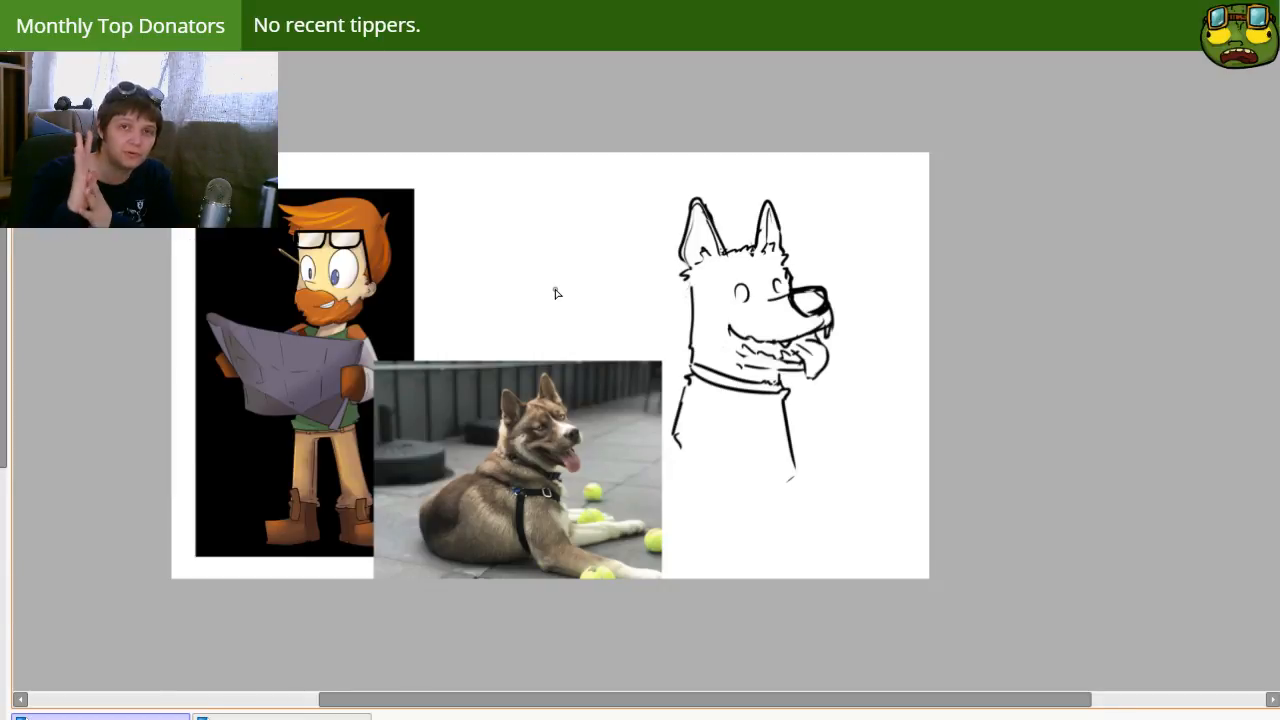
Step: Draw a buckle with a small tag beside it on the front of the dog's collar
mouse_move(630, 442)
mouse_down()
mouse_move(603, 391)
mouse_move(735, 492)
mouse_up()
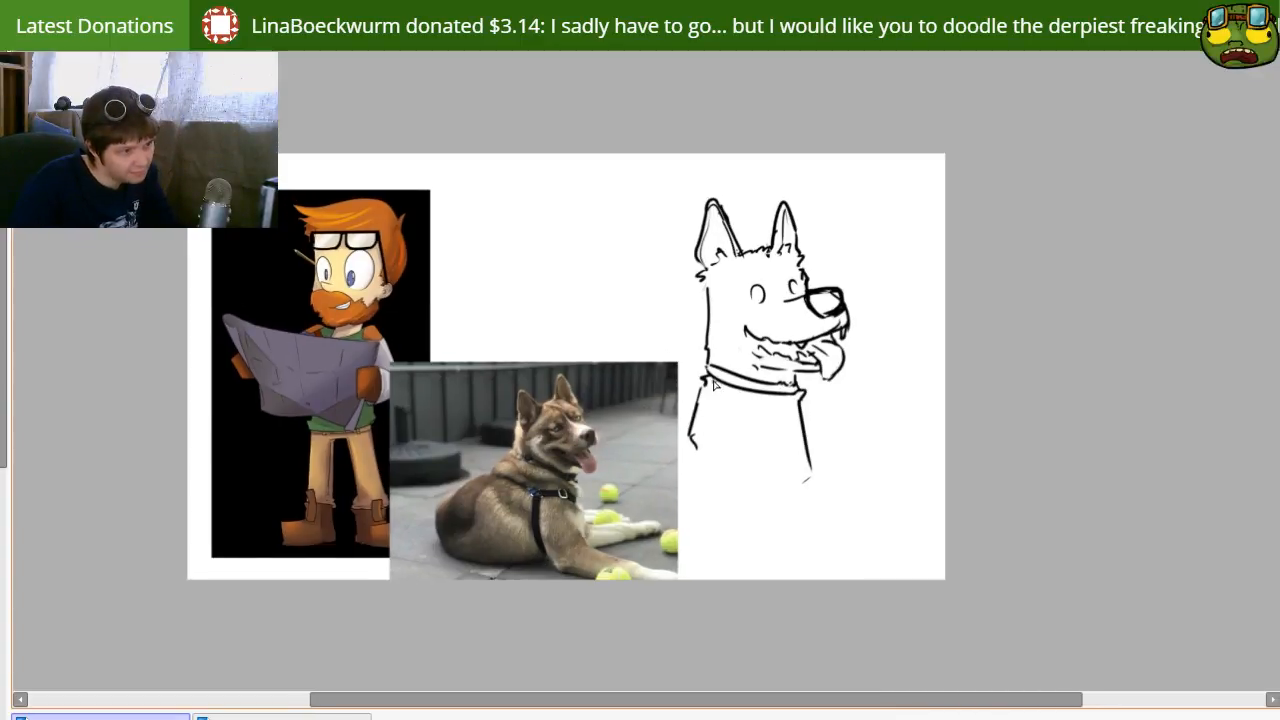
mouse_move(760, 390)
mouse_down()
mouse_move(779, 401)
mouse_move(778, 387)
mouse_move(769, 401)
mouse_move(768, 388)
mouse_move(785, 406)
mouse_up()
key(ctrl+z)
key(e)
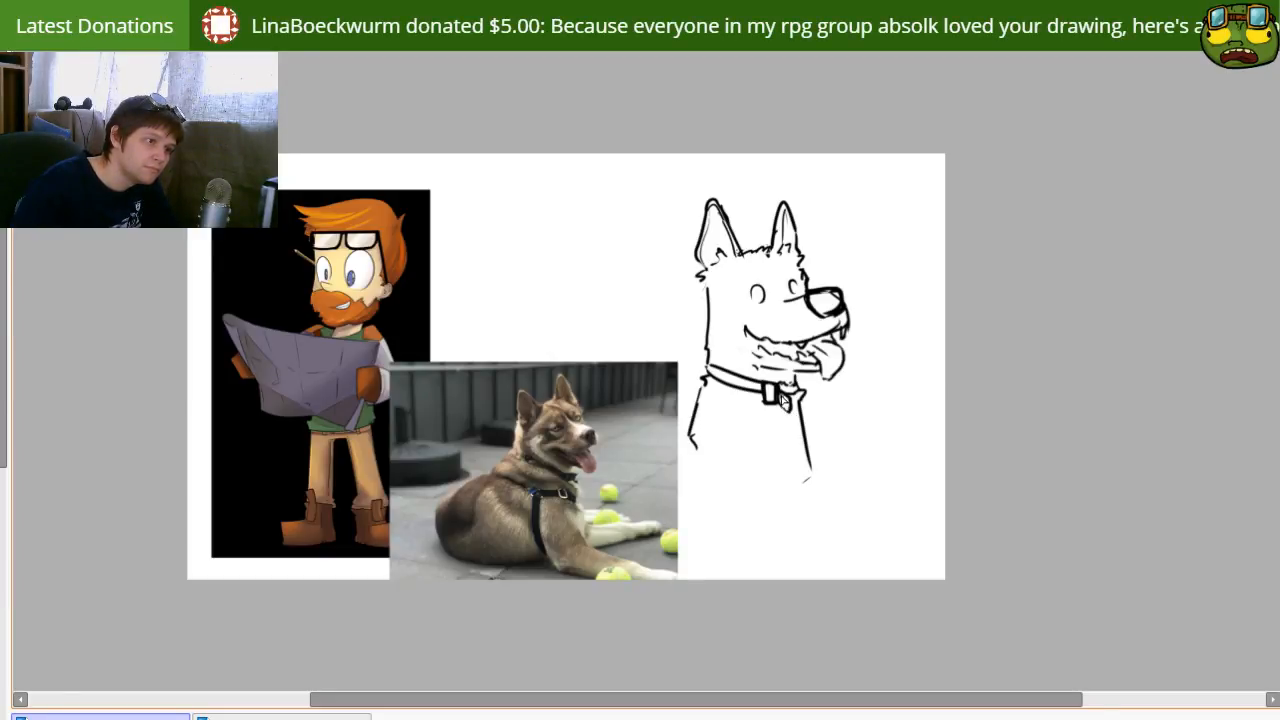
Step: Replace the straight back-of-neck line with jagged fur between the near ear and the collar
drag(773, 467, 754, 498)
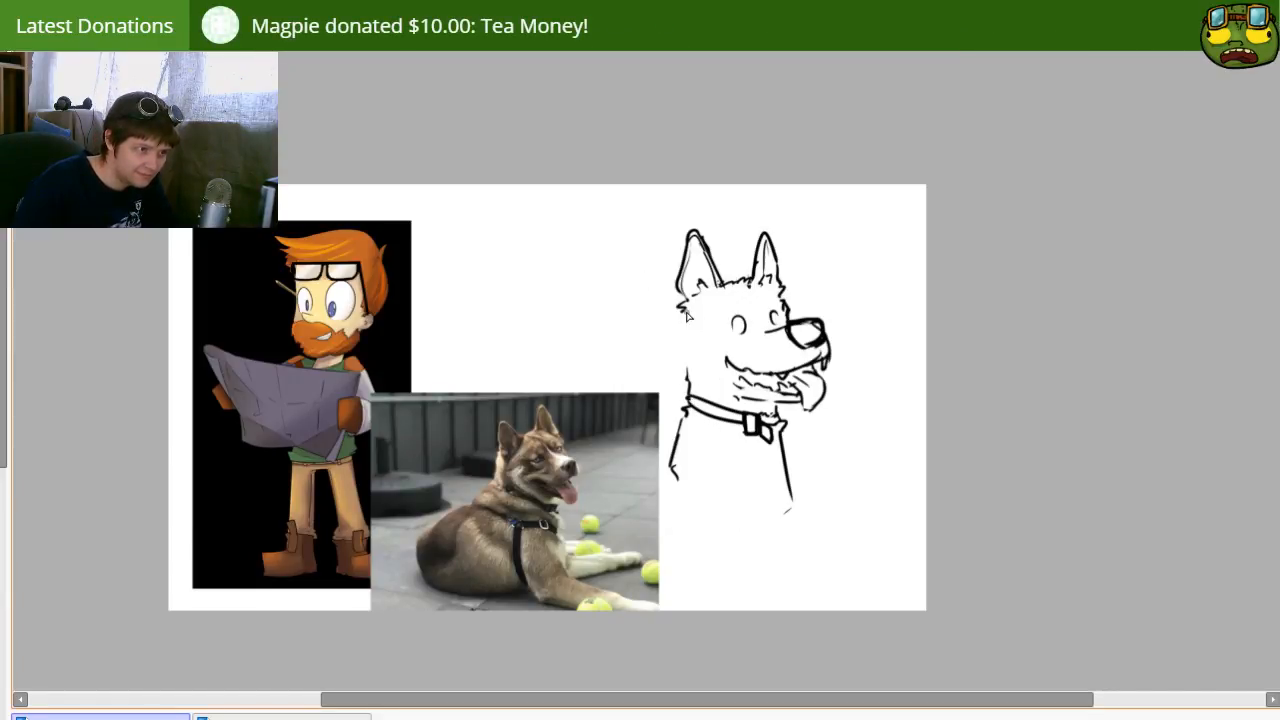
drag(691, 347, 689, 373)
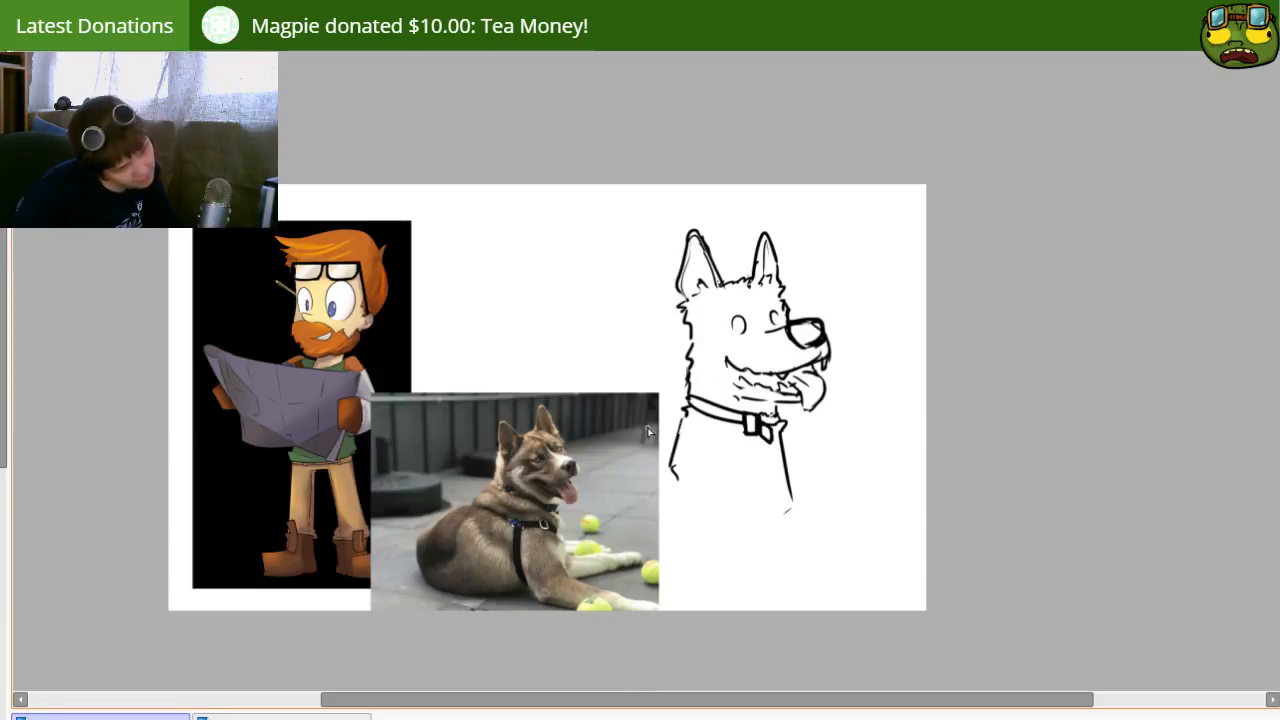
drag(682, 357, 684, 394)
key(ctrl+z)
key(ctrl+z)
drag(691, 322, 681, 356)
drag(683, 360, 683, 387)
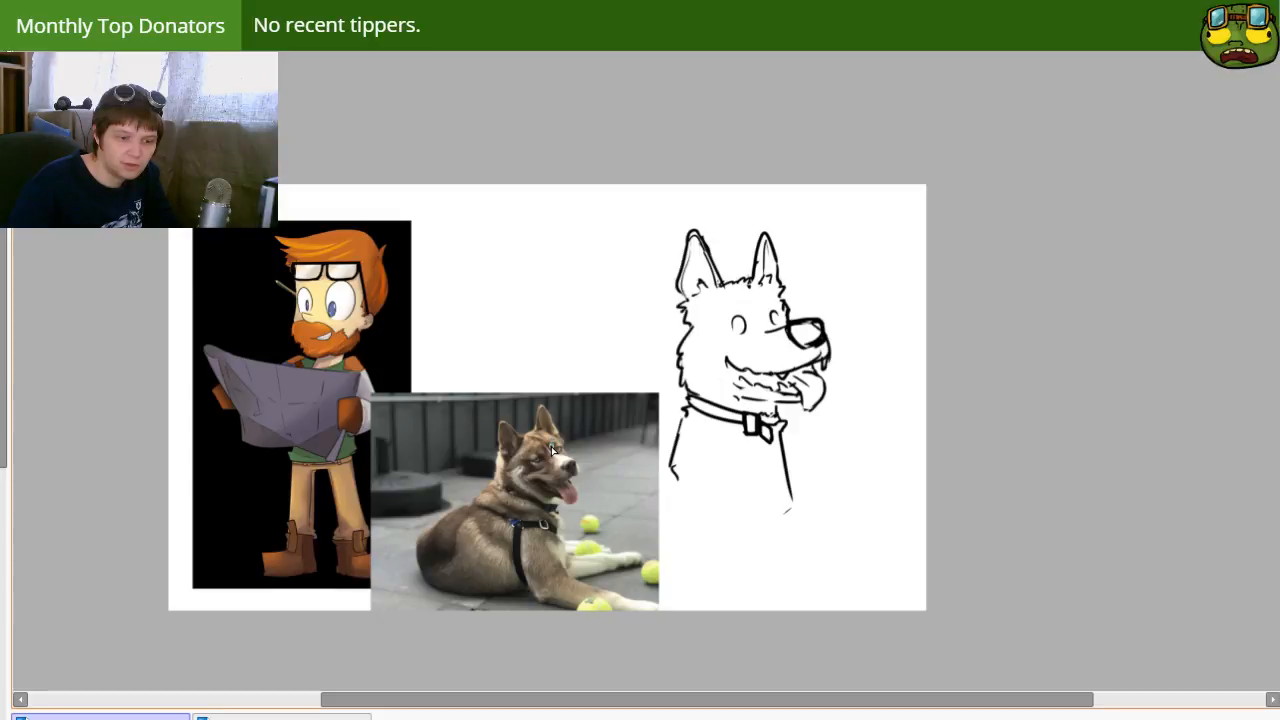
Step: Erase the neck fur and redraw it with larger spikes bulging farther outward behind the cheek
key(e)
mouse_move(652, 343)
mouse_down()
mouse_move(686, 338)
mouse_move(710, 358)
mouse_move(689, 383)
mouse_up()
key(e)
key(n)
drag(684, 326, 676, 363)
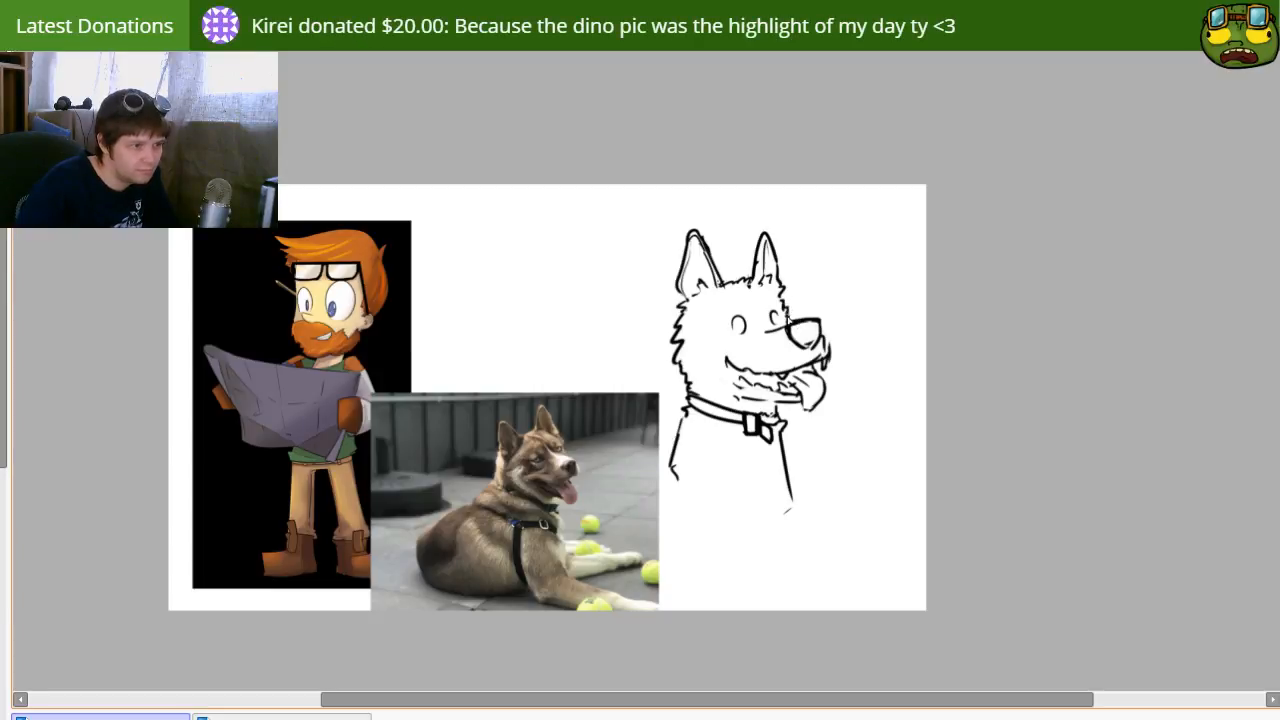
Step: Erase the slanted chest line and draw a rounded chest edge curving outward just below the collar
drag(814, 465, 762, 465)
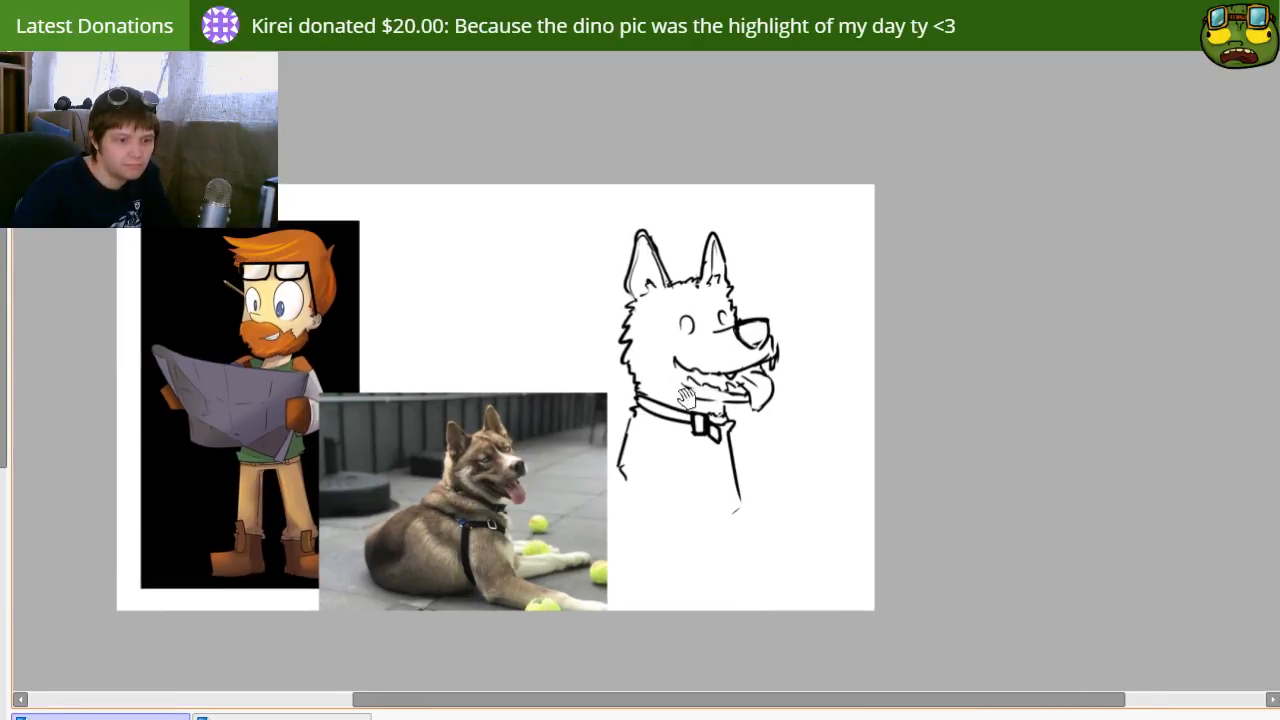
mouse_move(743, 520)
mouse_down()
mouse_move(766, 526)
mouse_move(734, 534)
mouse_move(757, 511)
mouse_up()
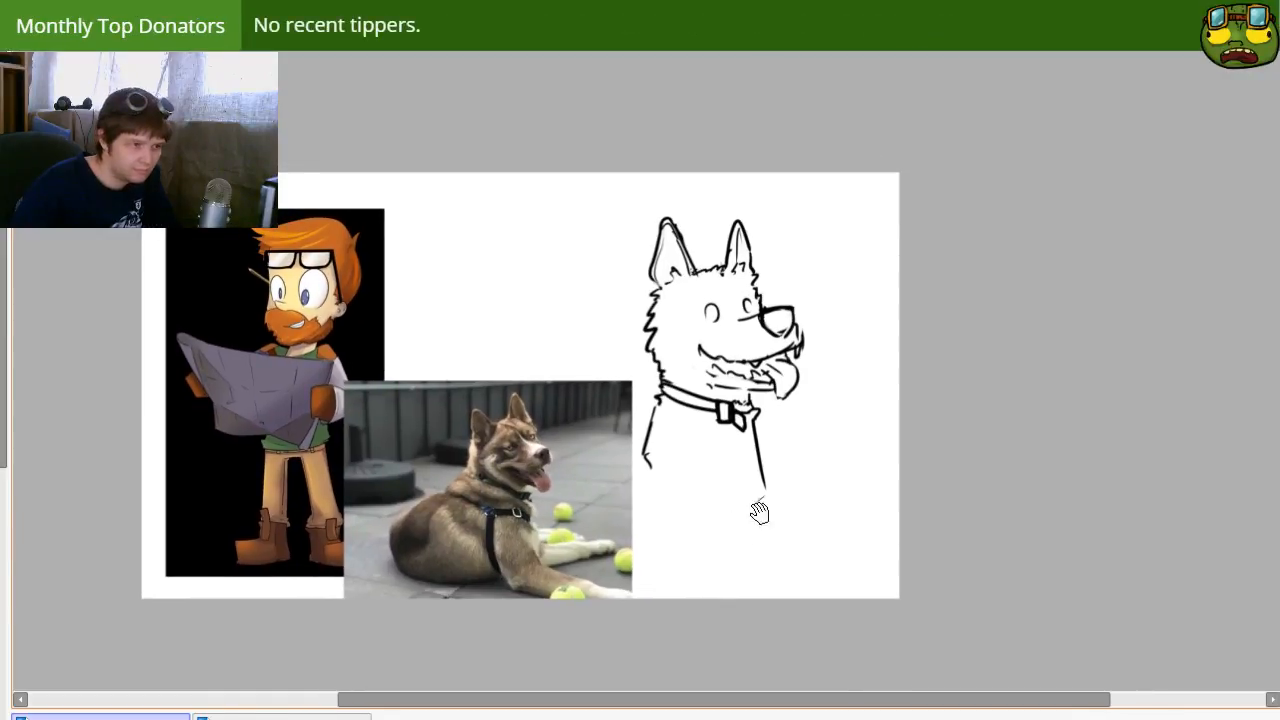
ctrl+shift+click(752, 430)
mouse_move(754, 422)
mouse_down()
mouse_move(759, 412)
mouse_move(766, 480)
mouse_up()
key(n)
drag(755, 408, 768, 425)
drag(767, 425, 767, 493)
key(ctrl+z)
key(ctrl+z)
key(ctrl+z)
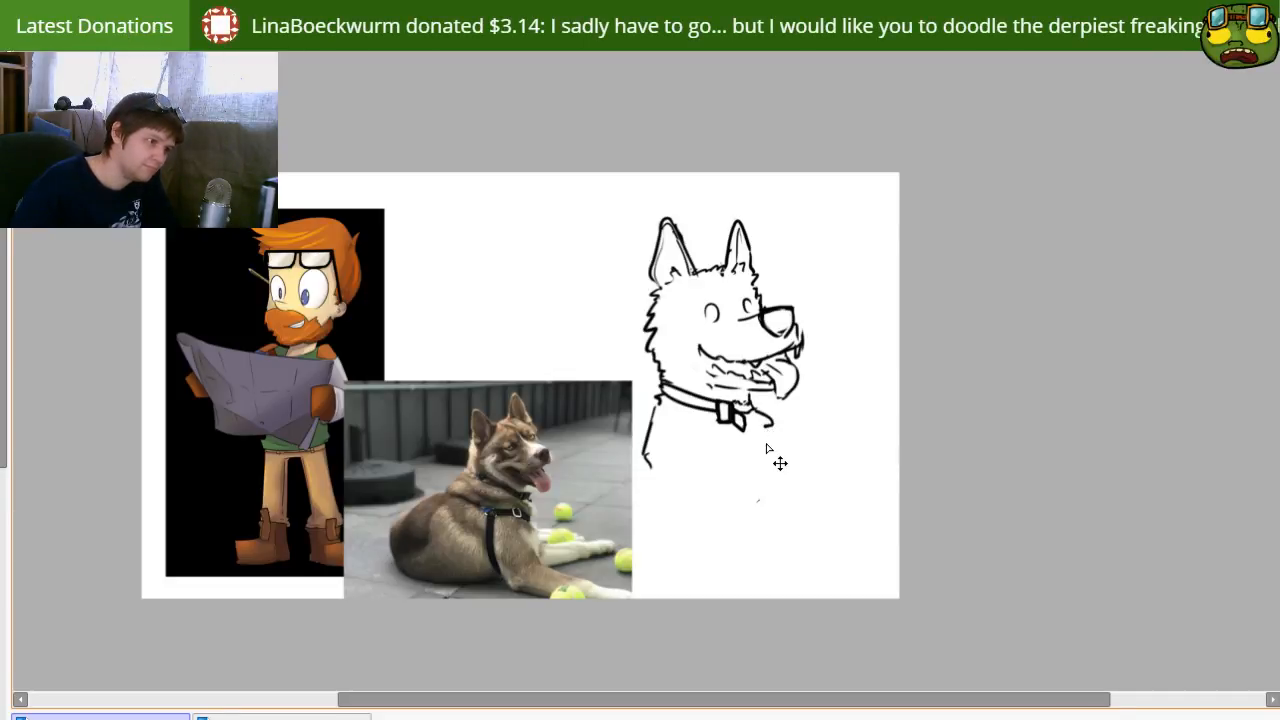
Step: Draw the chest front down into the far foreleg and extend the sloping back to near the canvas's bottom edge
mouse_move(757, 420)
mouse_down()
mouse_move(760, 488)
mouse_move(742, 502)
mouse_move(768, 482)
mouse_move(779, 553)
mouse_up()
key(ctrl+z)
drag(768, 471, 780, 595)
mouse_move(695, 460)
mouse_down()
mouse_move(751, 456)
mouse_move(720, 463)
mouse_move(628, 548)
mouse_up()
key(ctrl+z)
key(ctrl+z)
key(ctrl+z)
mouse_move(669, 466)
mouse_down()
mouse_move(634, 565)
mouse_move(642, 590)
mouse_up()
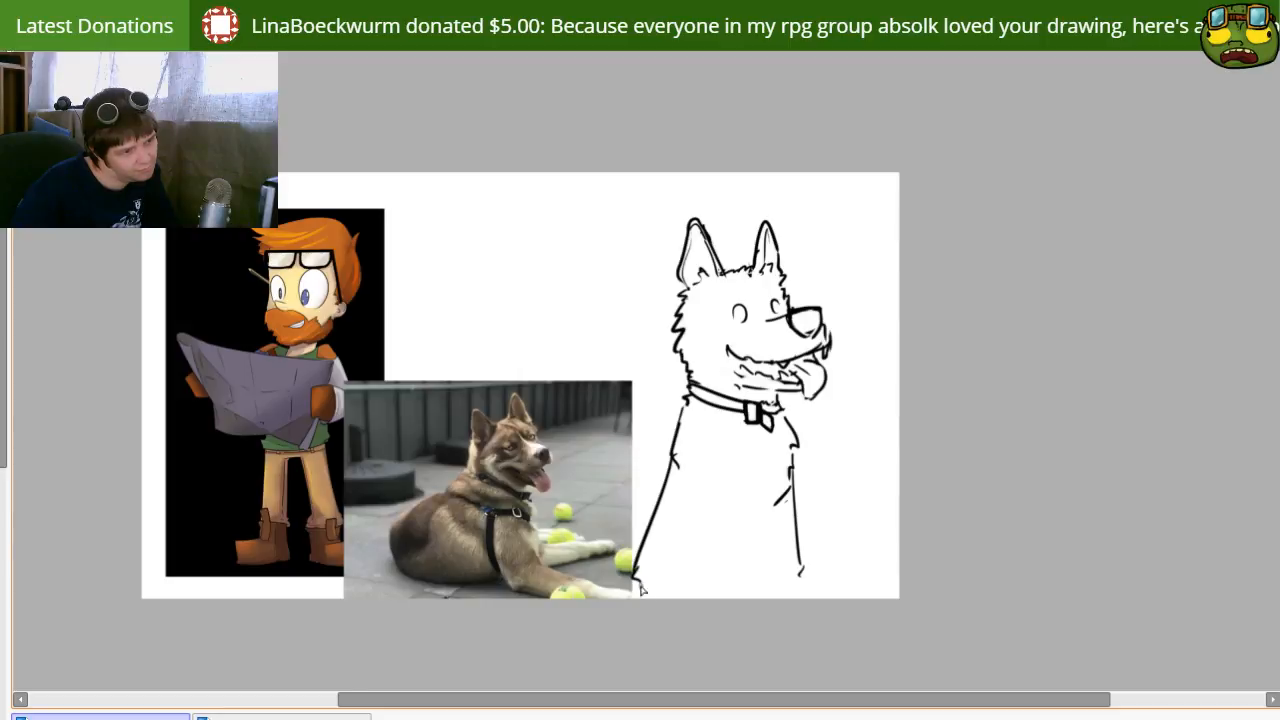
Step: Draw the curved shoulder, both edges of the near foreleg and a fur tuft between the forelegs
drag(672, 484, 699, 516)
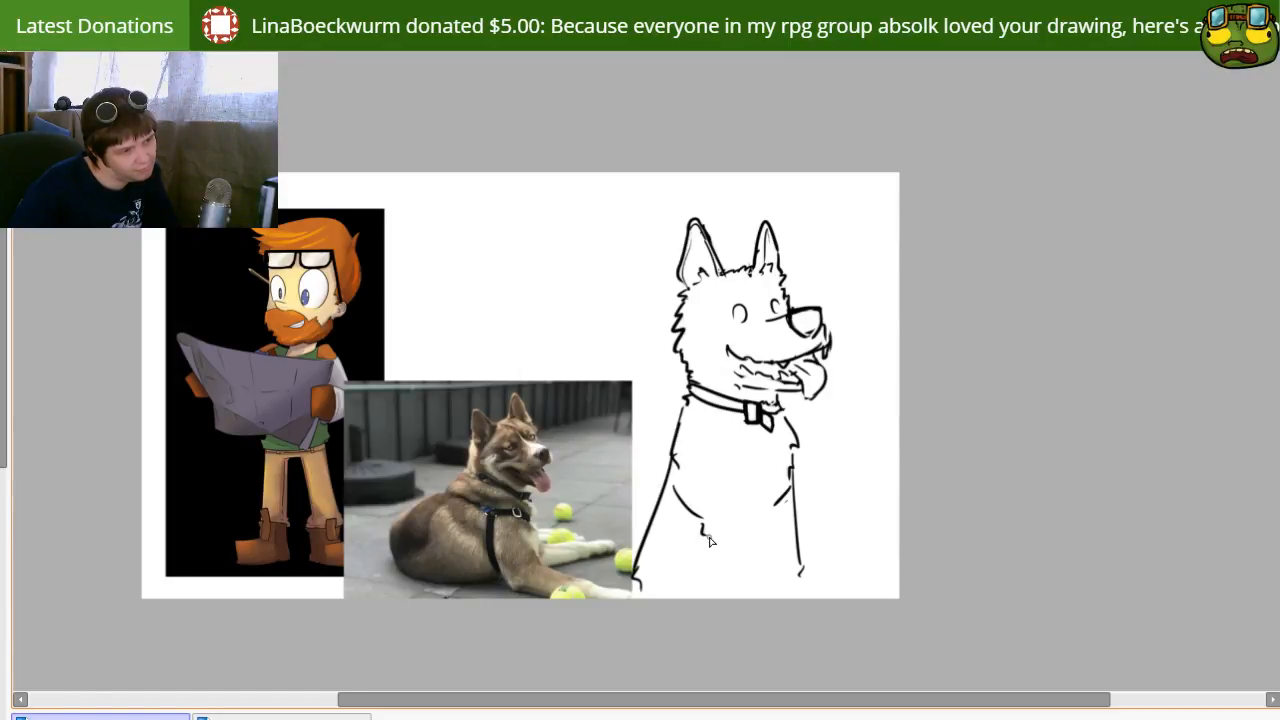
mouse_move(757, 458)
mouse_down()
mouse_move(752, 530)
mouse_move(738, 532)
mouse_move(754, 598)
mouse_up()
key(ctrl+z)
key(e)
drag(740, 461, 745, 490)
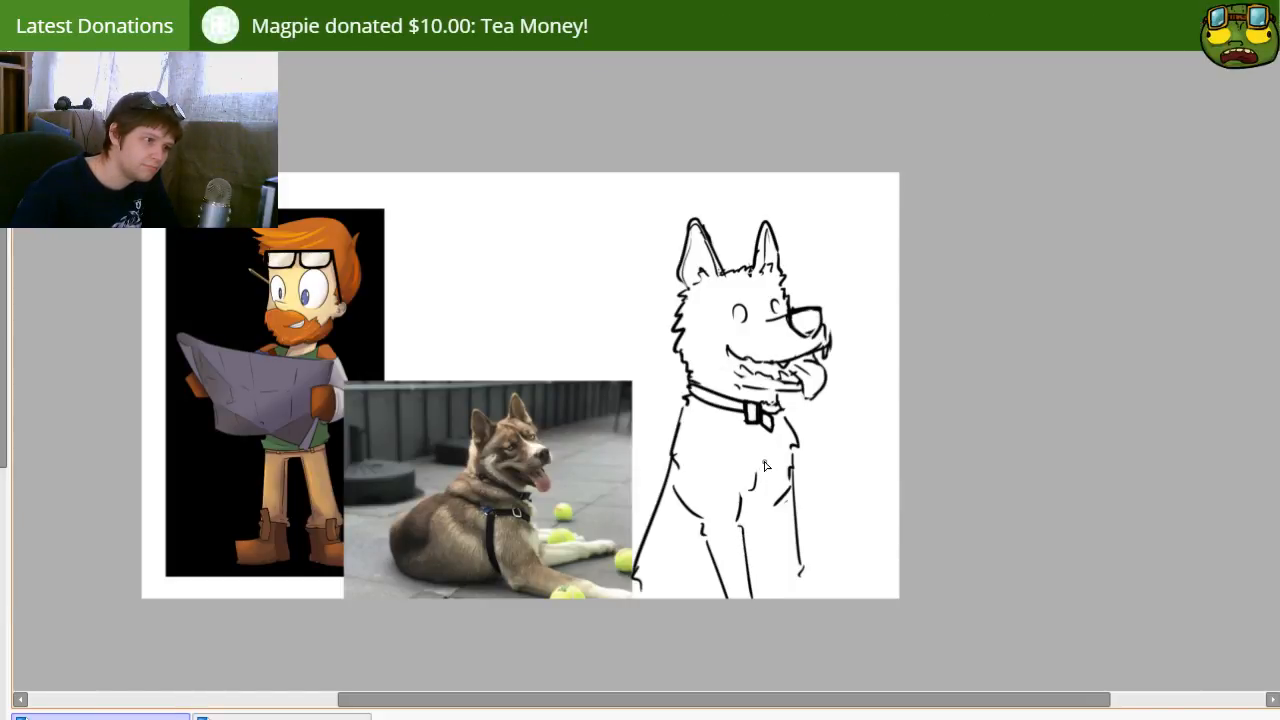
drag(706, 411, 743, 453)
key(ctrl+z)
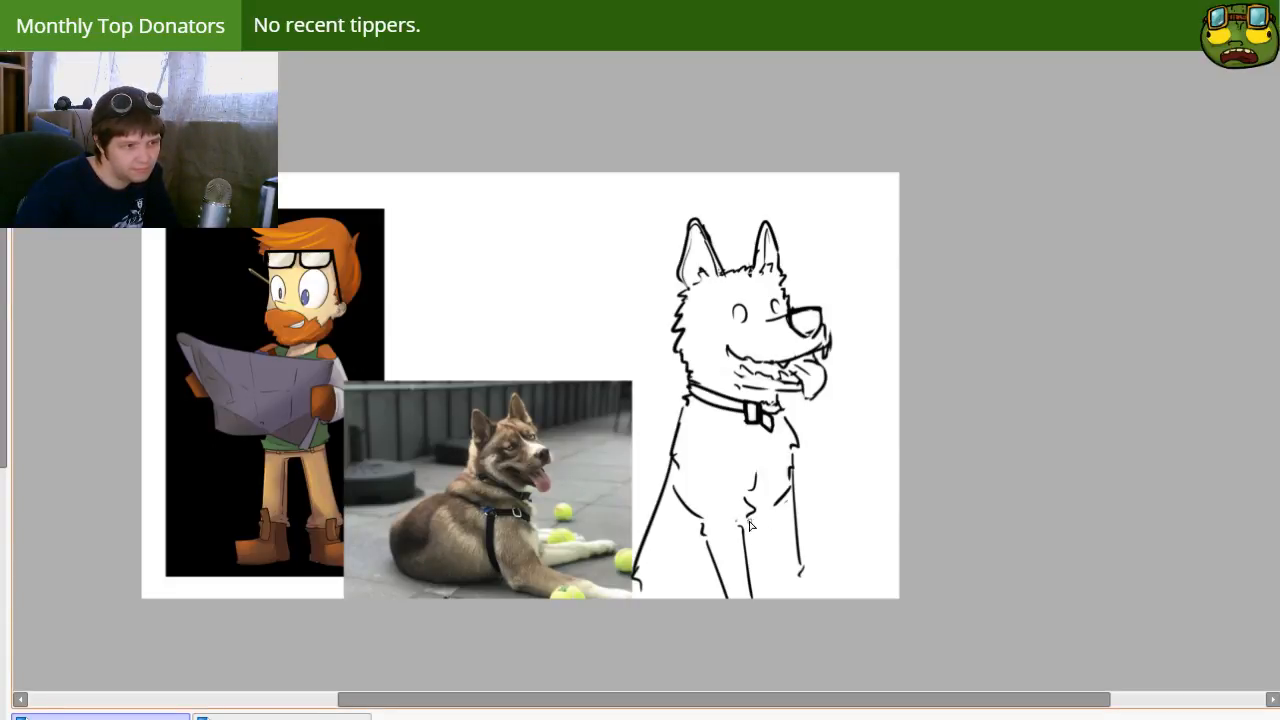
Step: Redraw both of the dog's eyes as small upright ovals and move the near eye farther from the muzzle
mouse_move(743, 410)
mouse_down()
mouse_move(719, 398)
mouse_move(731, 416)
mouse_up()
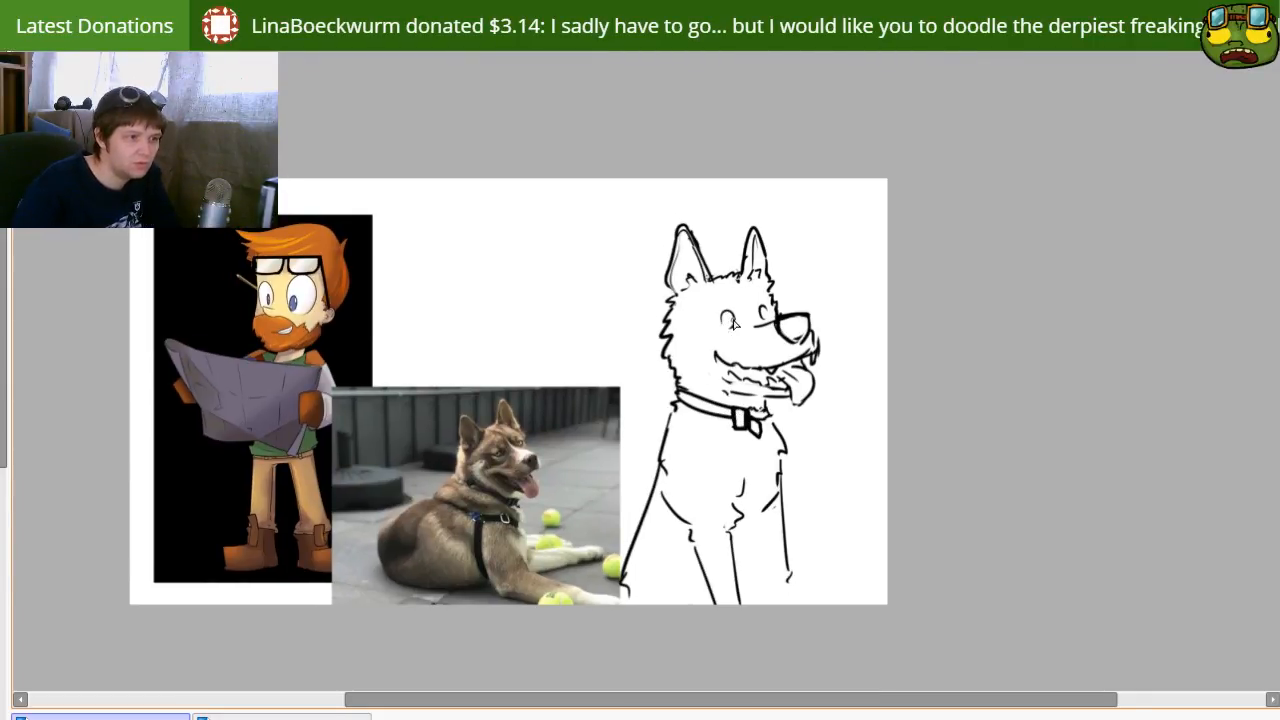
key(e)
mouse_move(727, 310)
mouse_down()
mouse_move(733, 330)
mouse_move(725, 315)
mouse_move(757, 310)
mouse_move(729, 315)
mouse_up()
key(e)
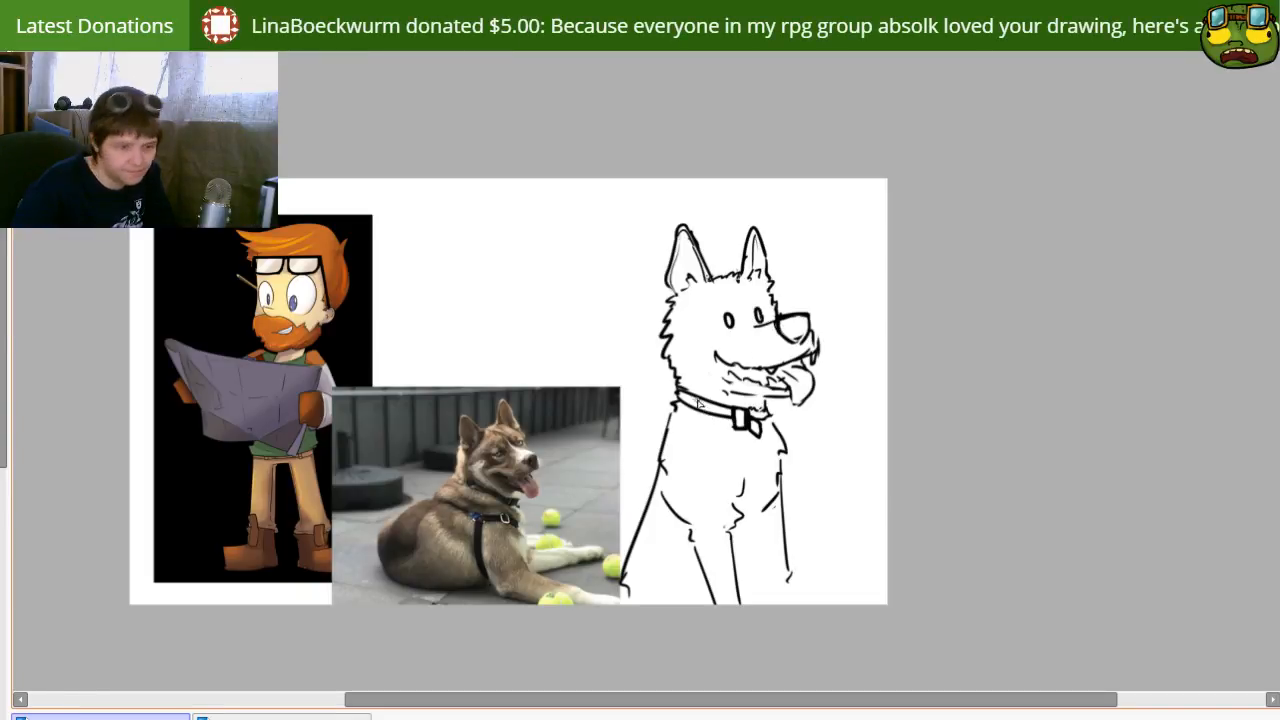
mouse_move(720, 317)
mouse_down()
mouse_move(740, 303)
mouse_move(728, 321)
mouse_up()
key(ctrl+d)
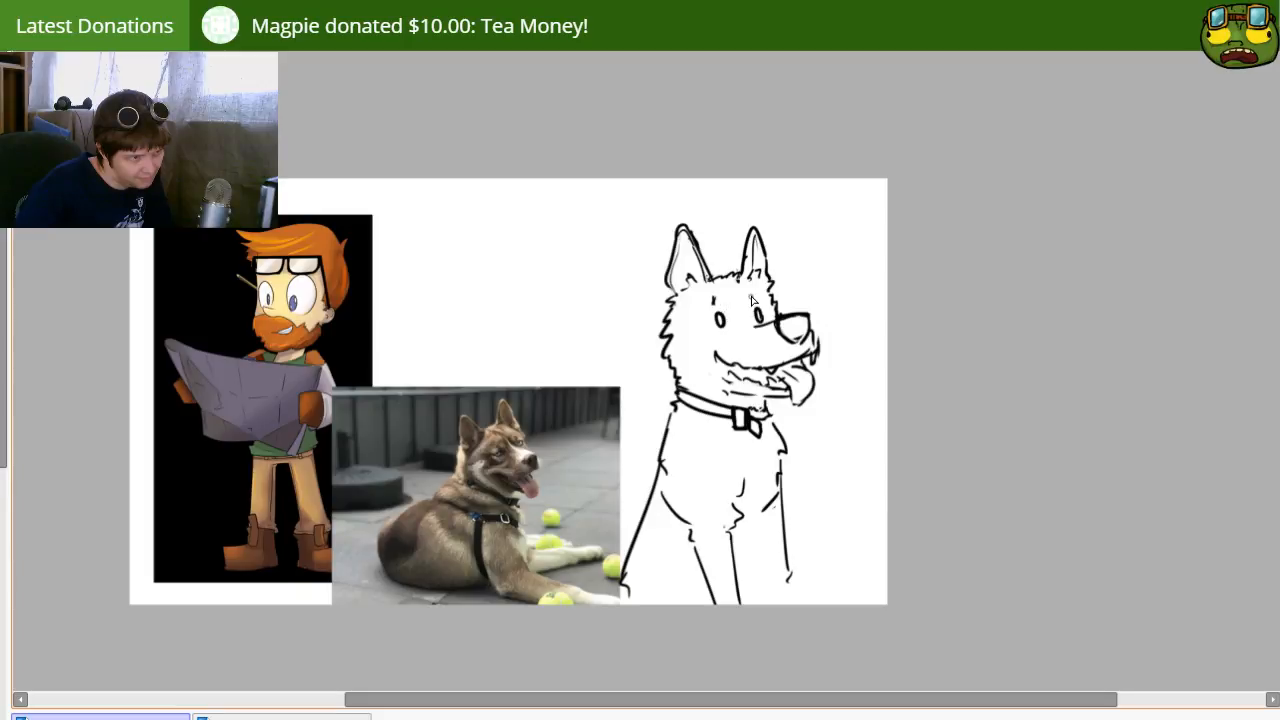
Step: Redraw the chest front below the collar and draw the far foreleg's inner and outer edges down to the canvas's bottom edge
mouse_move(788, 448)
mouse_down()
mouse_move(723, 333)
mouse_move(776, 371)
mouse_up()
key(e)
drag(771, 415, 778, 499)
key(b)
drag(767, 414, 781, 543)
key(ctrl+z)
mouse_move(764, 402)
mouse_down()
mouse_move(771, 462)
mouse_move(740, 518)
mouse_up()
key(e)
key(b)
drag(740, 452, 752, 524)
key(ctrl+z)
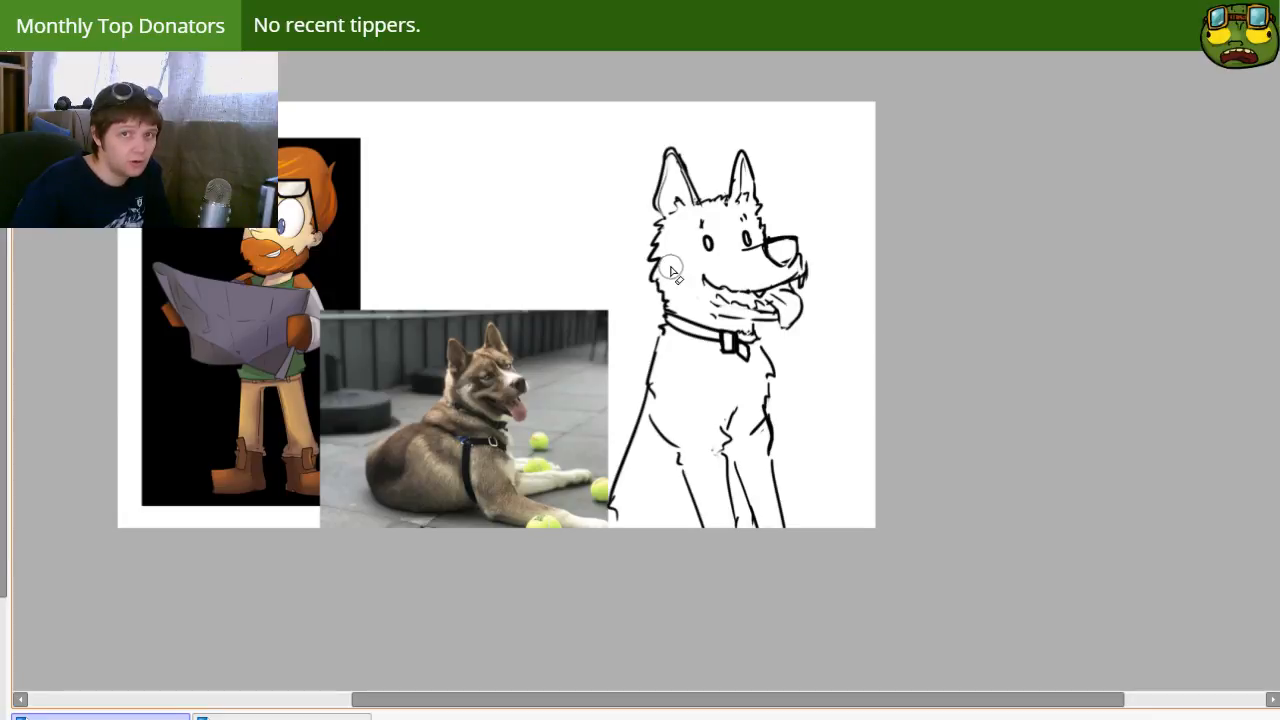
drag(766, 346, 773, 412)
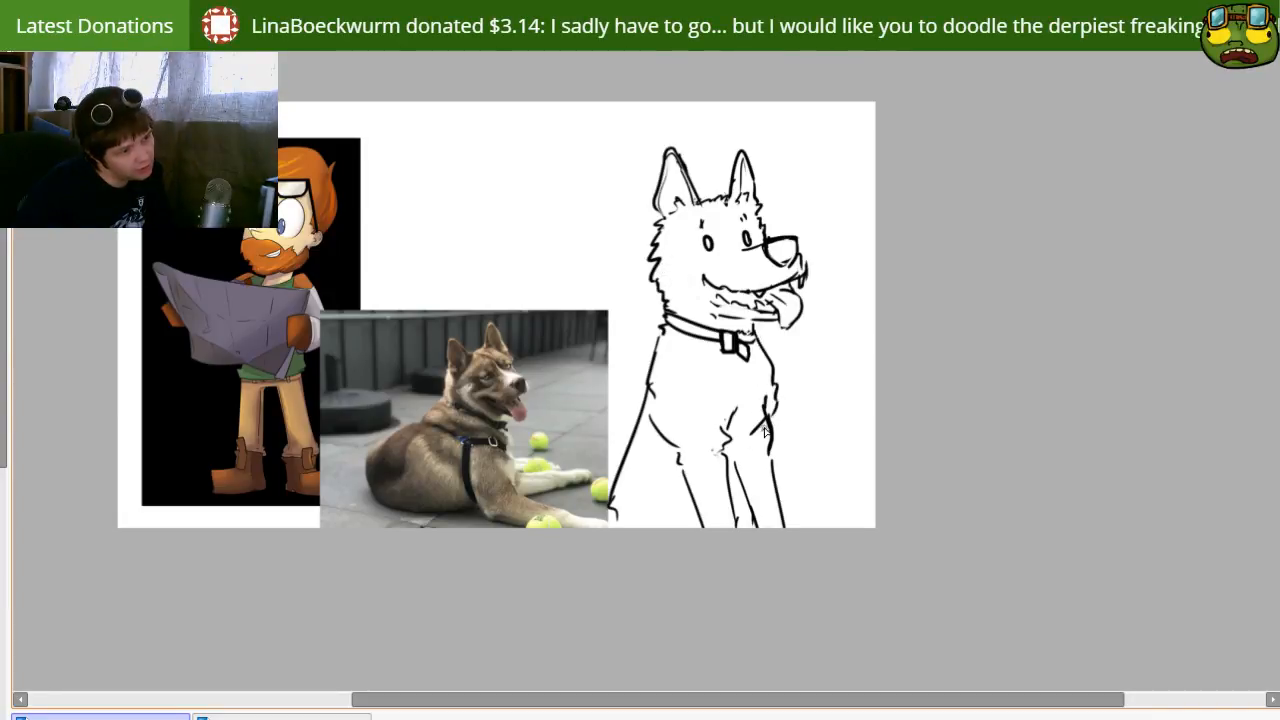
Step: Erase the dog's back line and redraw it as one smooth curve from the collar to the canvas's bottom edge
drag(660, 340, 634, 426)
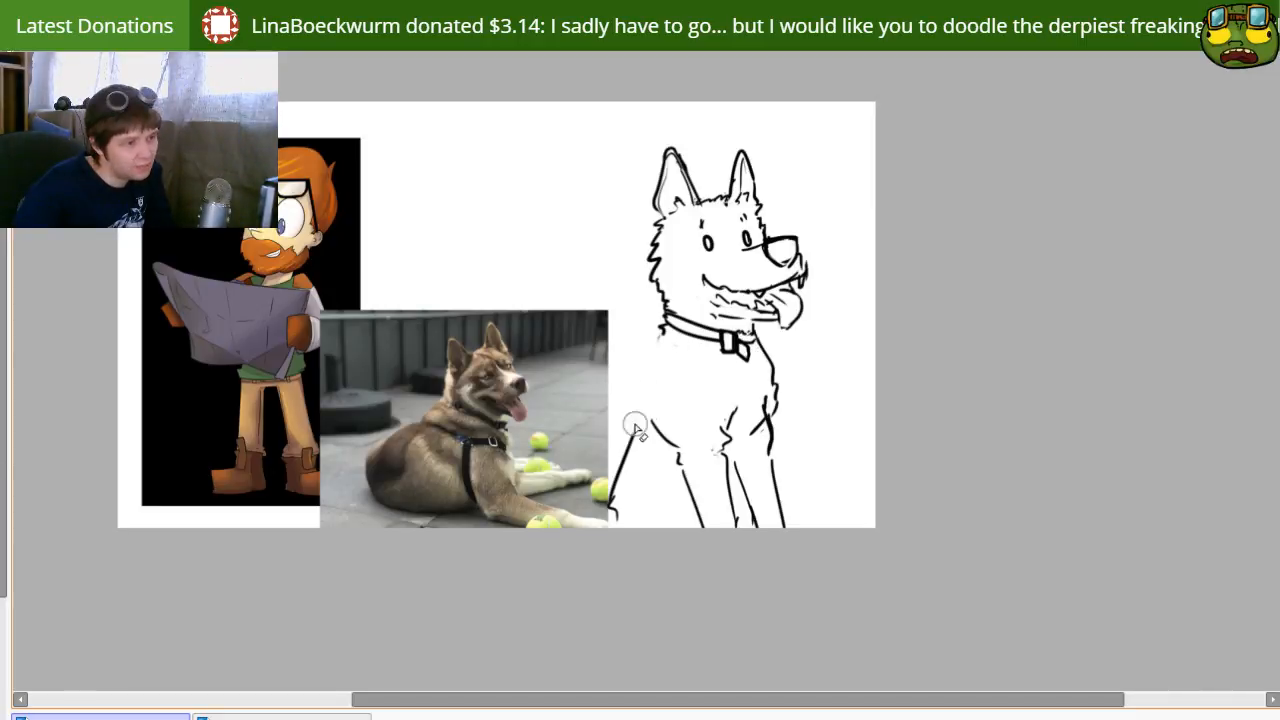
drag(664, 328, 628, 414)
mouse_move(668, 326)
mouse_down()
mouse_move(616, 444)
mouse_move(626, 561)
mouse_up()
key(e)
drag(622, 484, 610, 564)
key(n)
mouse_move(628, 416)
mouse_down()
mouse_move(605, 545)
mouse_move(626, 416)
mouse_move(609, 440)
mouse_up()
key(ctrl+z)
mouse_move(656, 386)
mouse_down()
mouse_move(680, 391)
mouse_move(660, 383)
mouse_up()
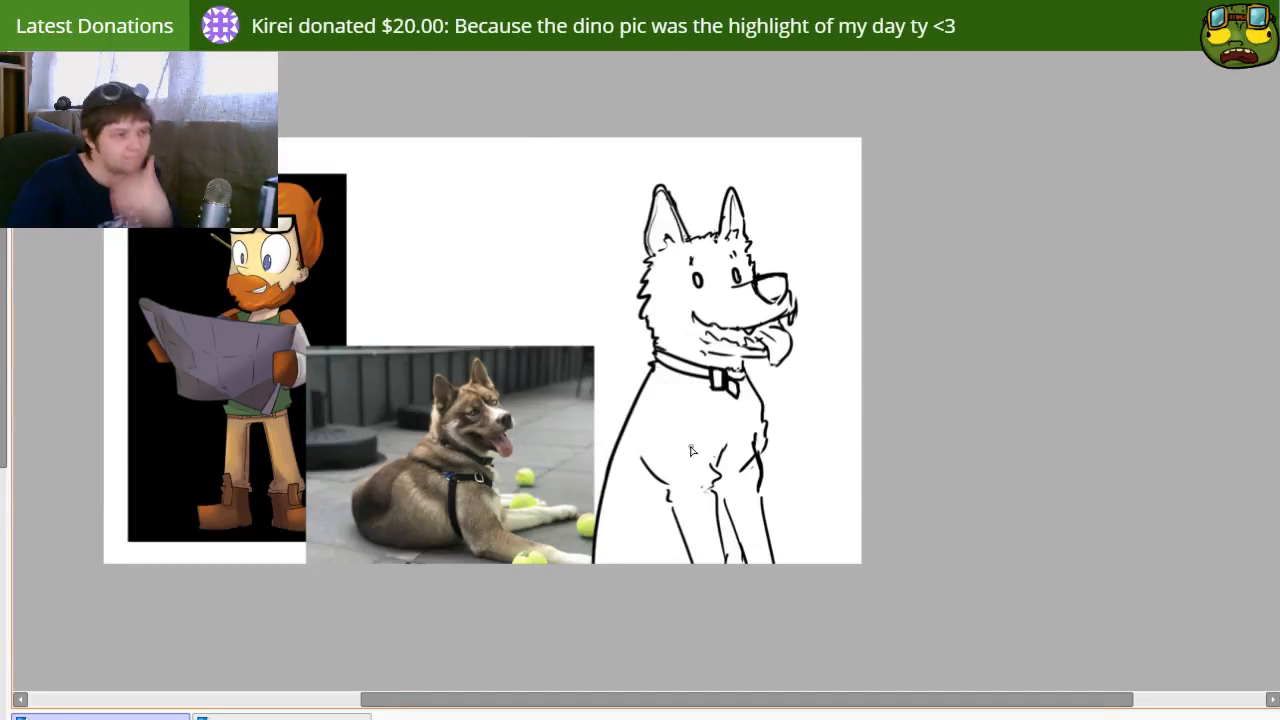
Step: Replace the smooth back with a bumpier line that starts at a rounded shoulder hump and ends over the photo's corner
key([)
drag(650, 372, 606, 490)
mouse_move(655, 366)
mouse_down()
mouse_move(605, 469)
mouse_move(585, 556)
mouse_up()
key(ctrl+z)
drag(605, 468, 592, 562)
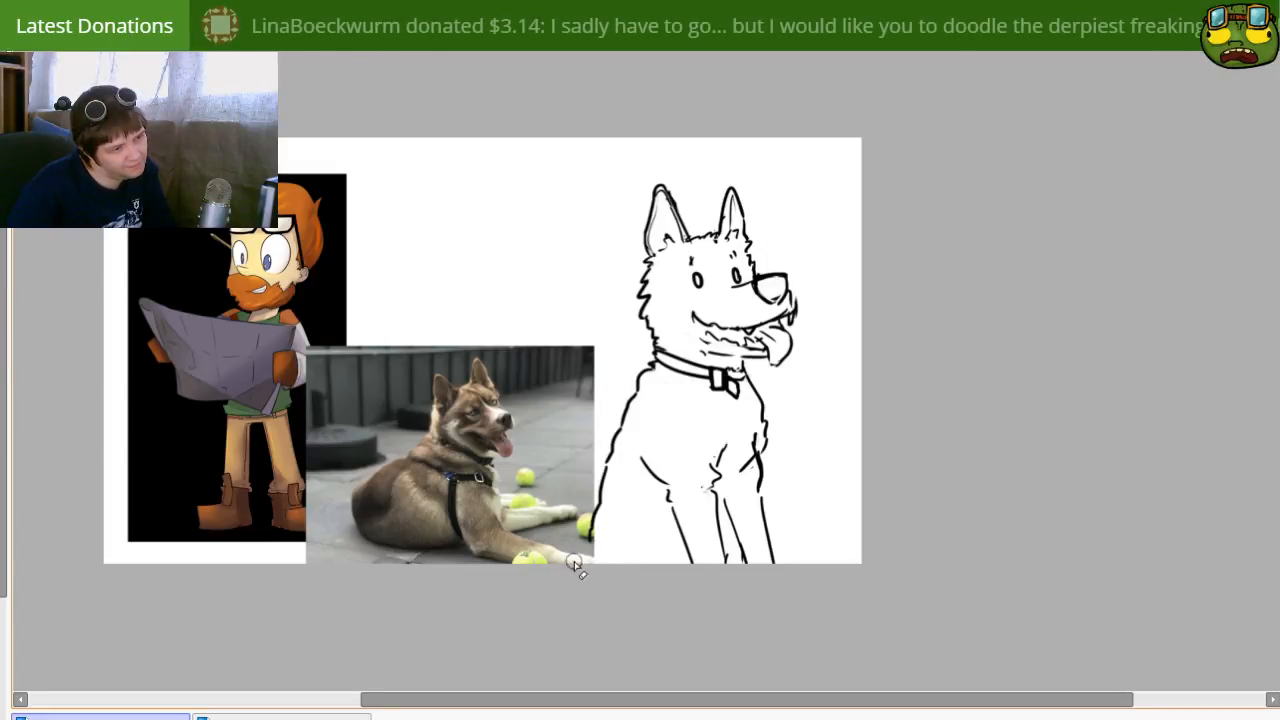
drag(590, 533, 581, 551)
key(e)
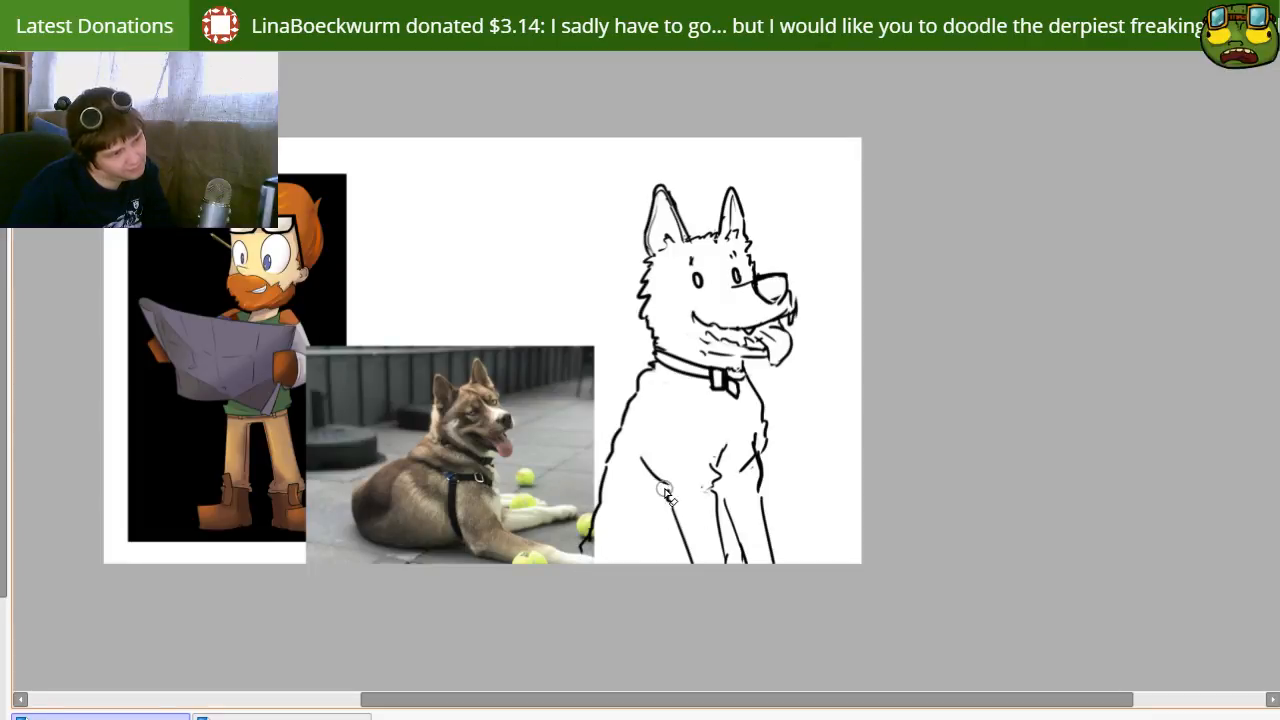
Step: Erase the near shoulder's curve and redraw it as a steeper line running through an elbow fur tuft into the foreleg
drag(644, 462, 667, 484)
key(n)
drag(657, 428, 656, 494)
key(ctrl+z)
drag(664, 417, 655, 489)
key(ctrl+z)
key(ctrl+z)
drag(653, 426, 669, 498)
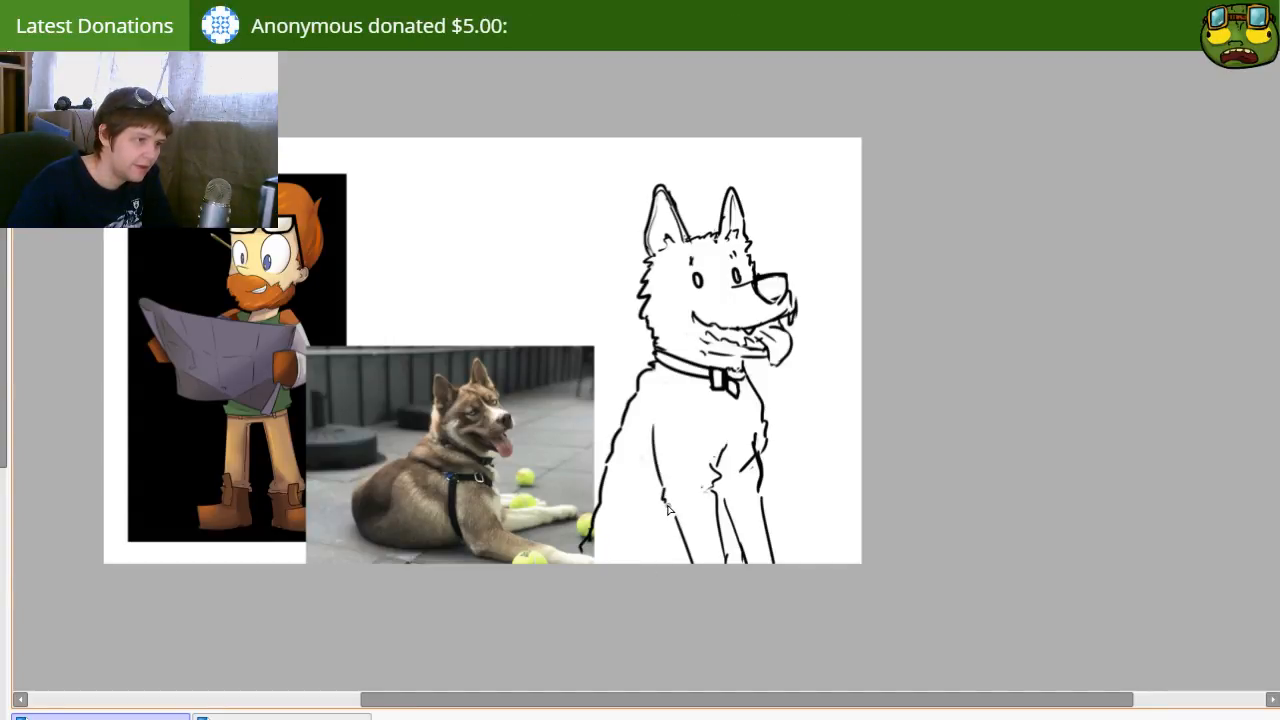
drag(671, 514, 711, 612)
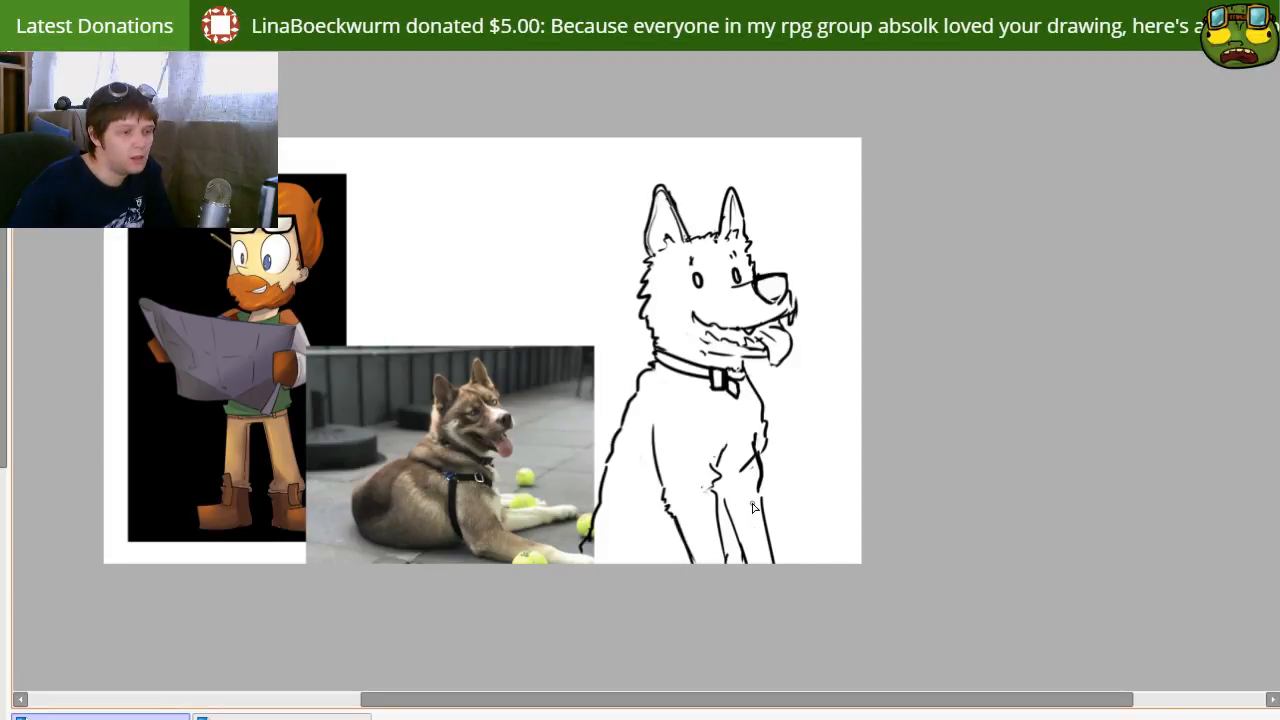
Step: Clean up the crossing chest lines and redraw the chest front and the far foreleg's outer edge as one contour
drag(755, 436, 767, 494)
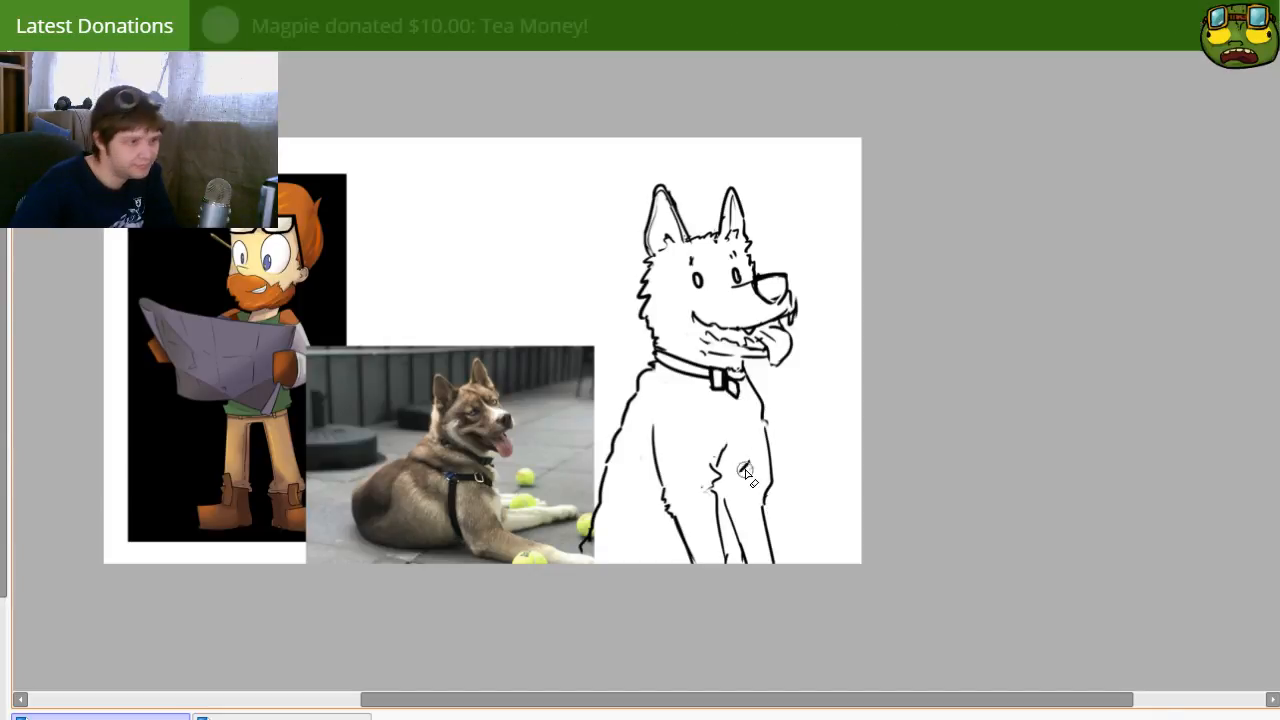
key(e)
mouse_move(742, 558)
mouse_down()
mouse_move(728, 503)
mouse_move(767, 432)
mouse_move(769, 546)
mouse_up()
key(n)
drag(763, 421, 777, 588)
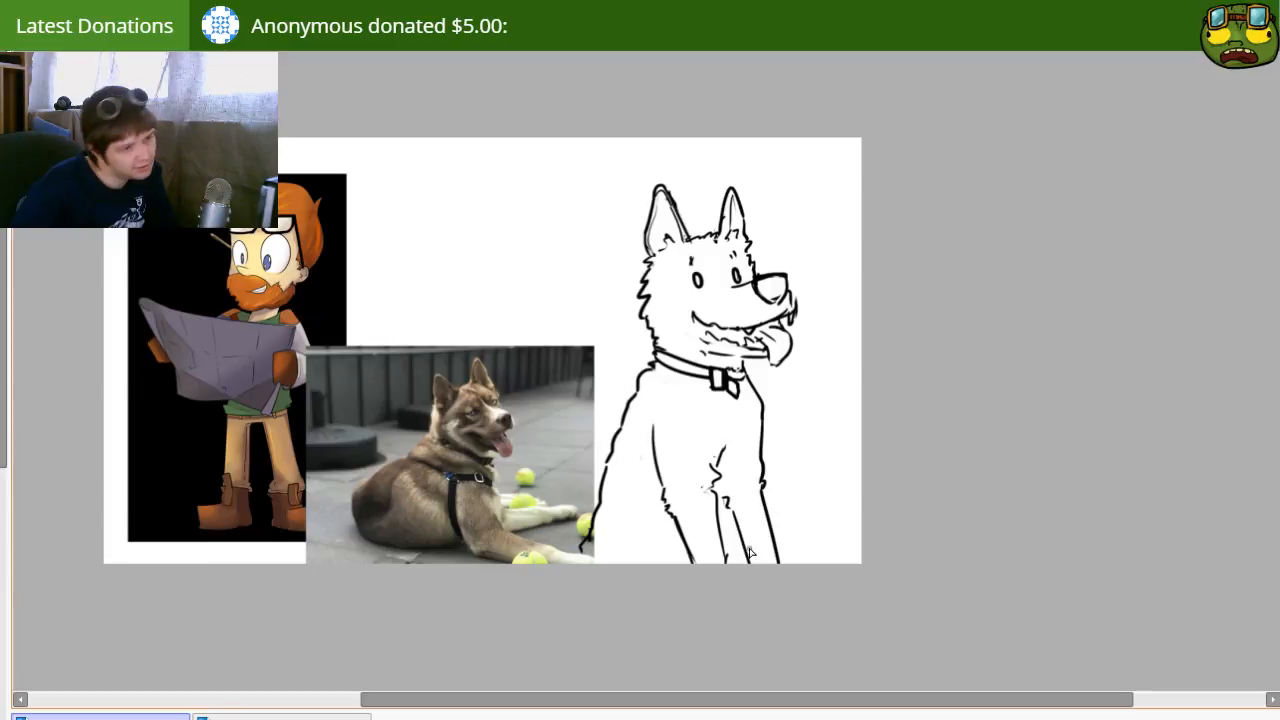
Step: Erase the far foreleg's inner lines, redraw its inner edge, and add fur marks across the chest
mouse_move(746, 404)
mouse_down()
mouse_move(757, 486)
mouse_move(760, 422)
mouse_move(720, 462)
mouse_up()
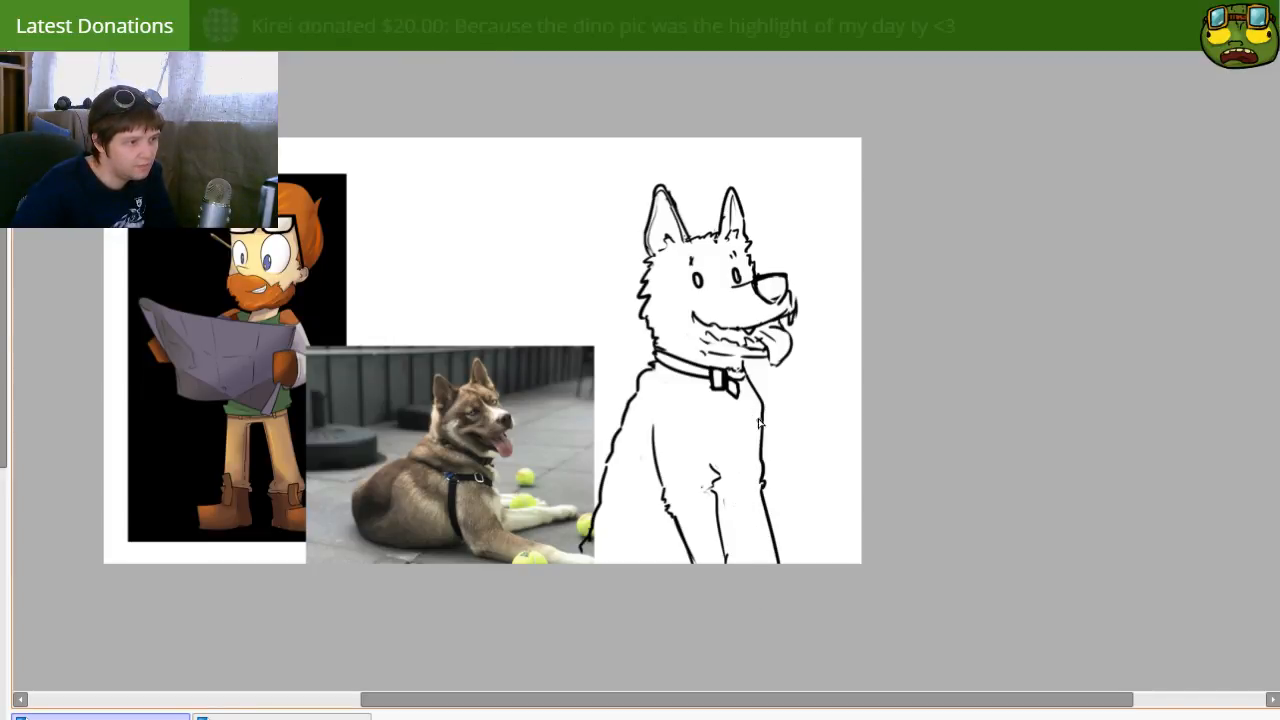
mouse_move(688, 395)
mouse_down()
mouse_move(707, 429)
mouse_move(737, 421)
mouse_move(760, 442)
mouse_move(756, 416)
mouse_move(738, 463)
mouse_up()
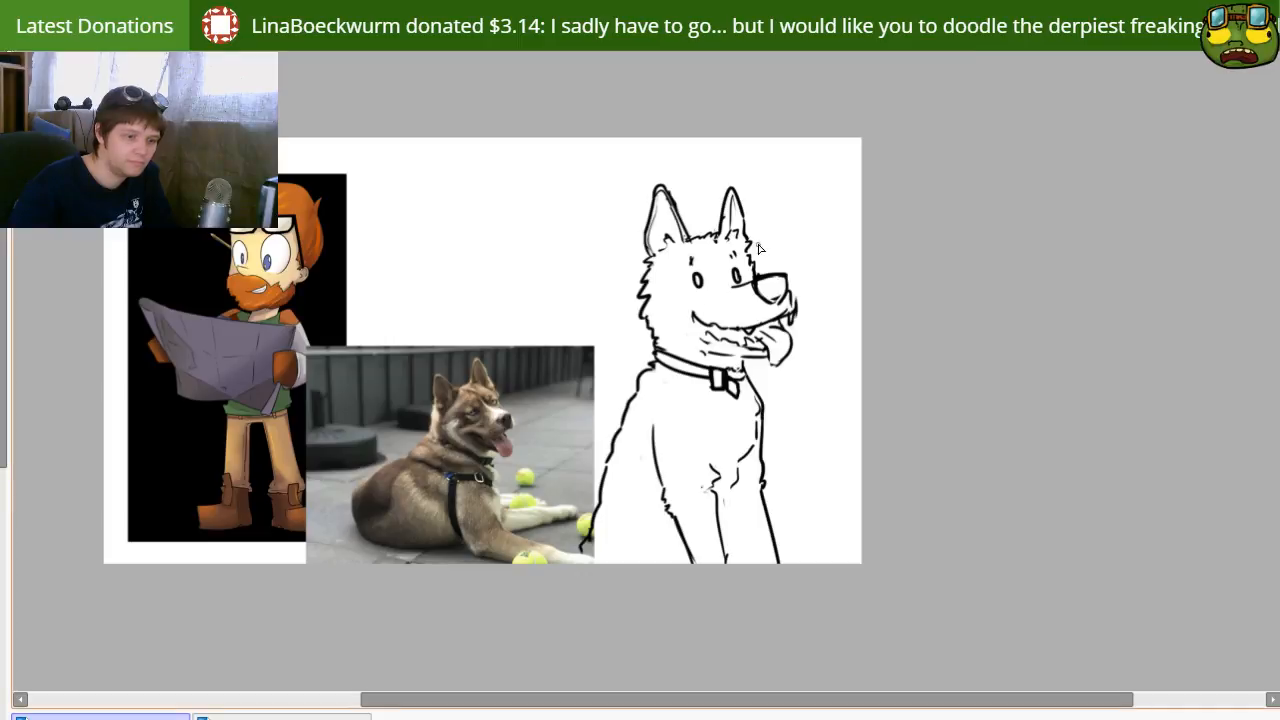
drag(851, 497, 823, 494)
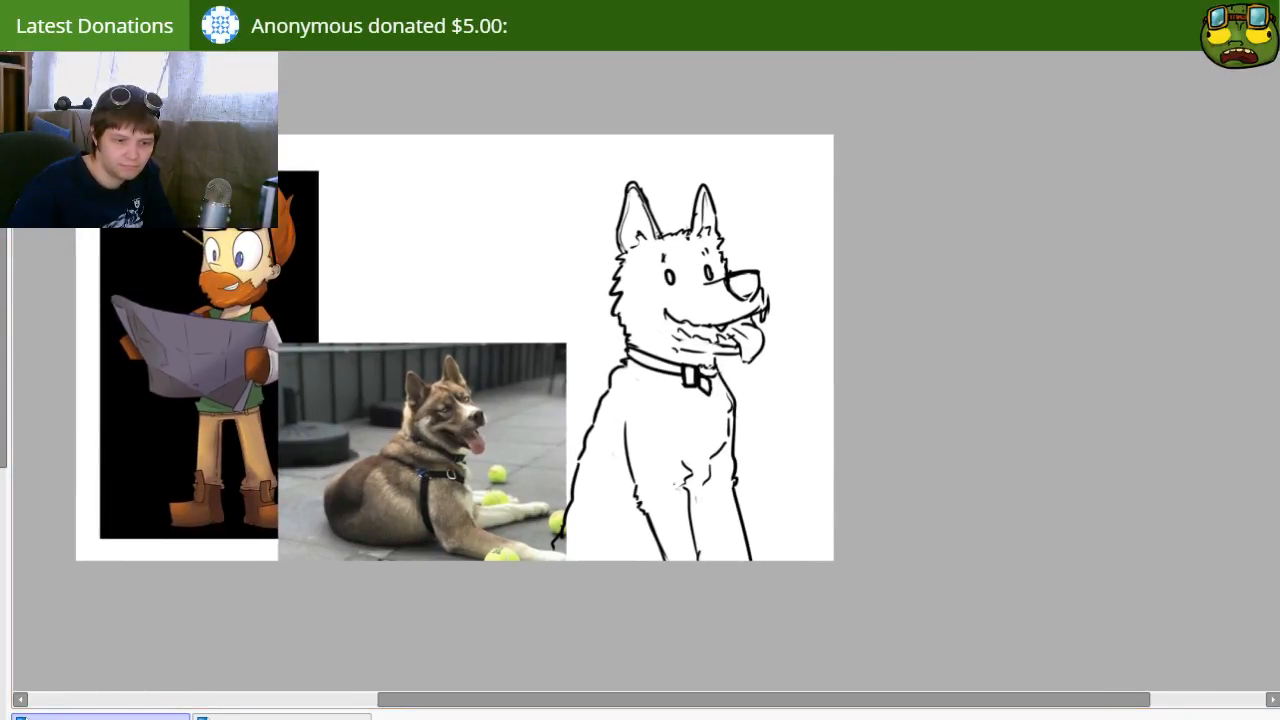
mouse_move(862, 475)
mouse_down()
mouse_move(794, 443)
mouse_move(828, 483)
mouse_up()
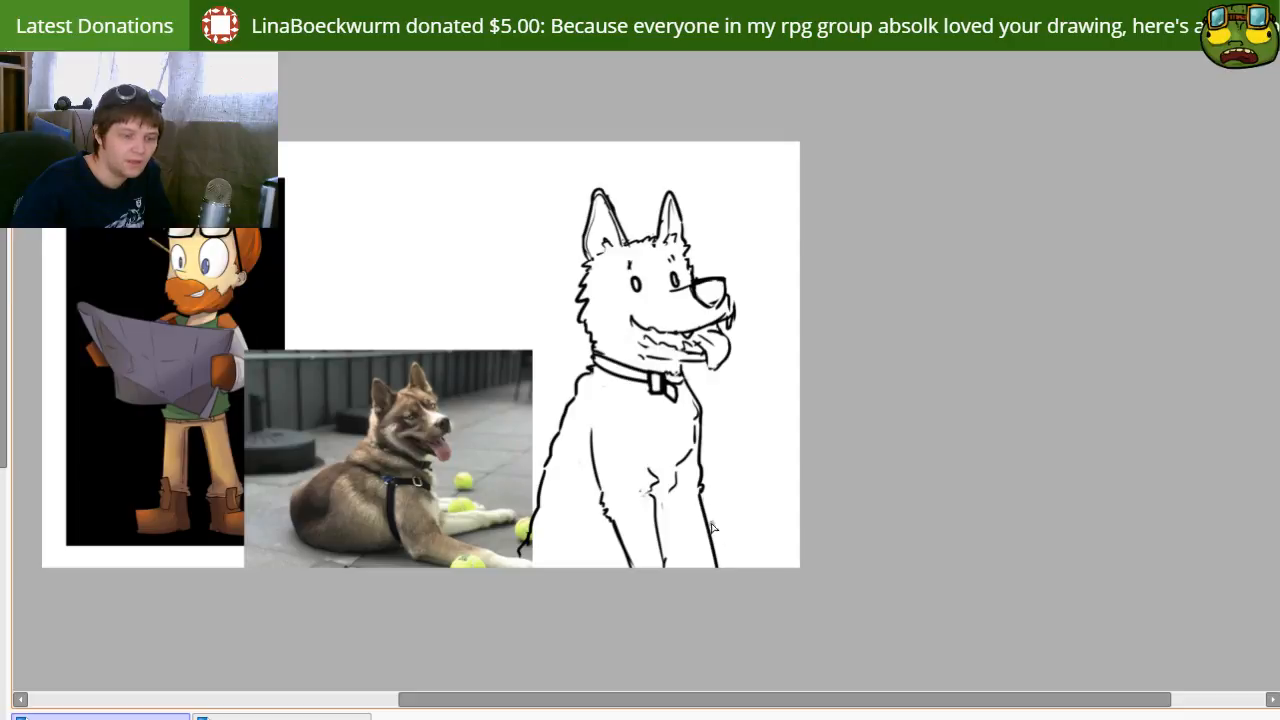
drag(654, 434, 716, 482)
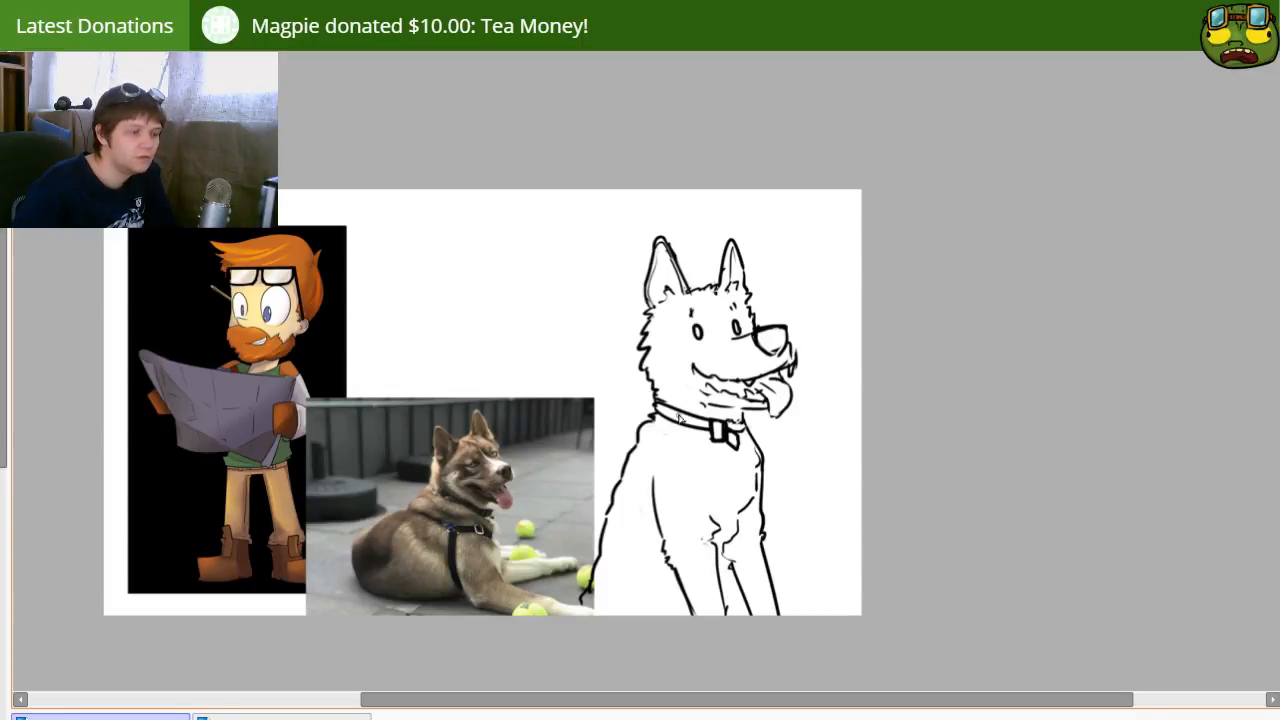
drag(693, 453, 725, 479)
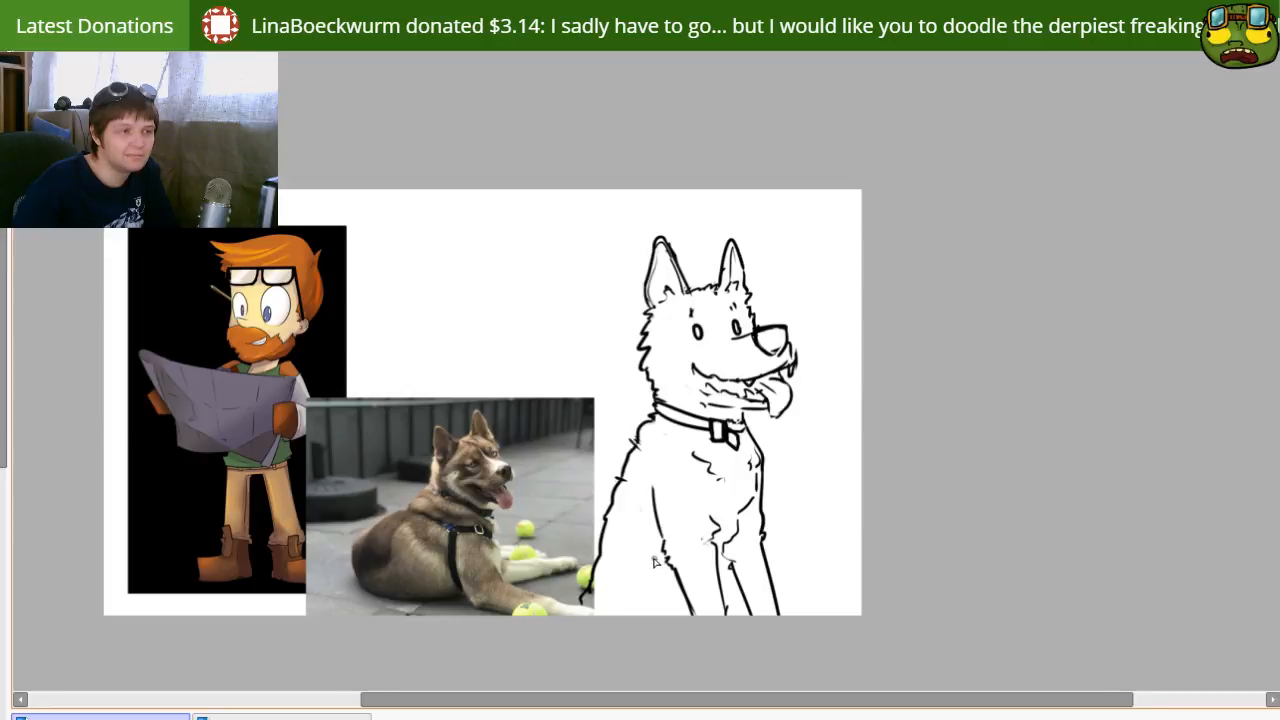
Step: Erase the back below the shoulder hump and redraw it sloping wider, ending in a small wavy tip over the dog photo
key(e)
key(])
drag(638, 444, 584, 588)
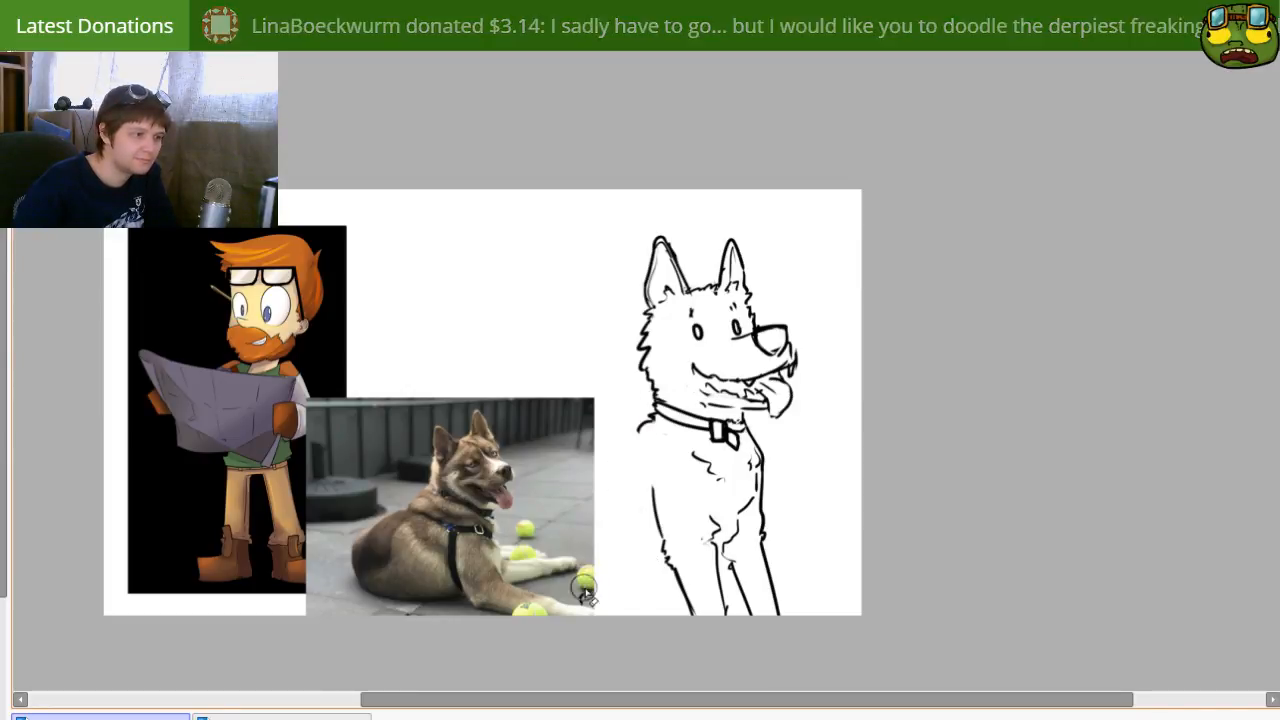
drag(617, 480, 602, 610)
key(ctrl+z)
drag(625, 468, 576, 590)
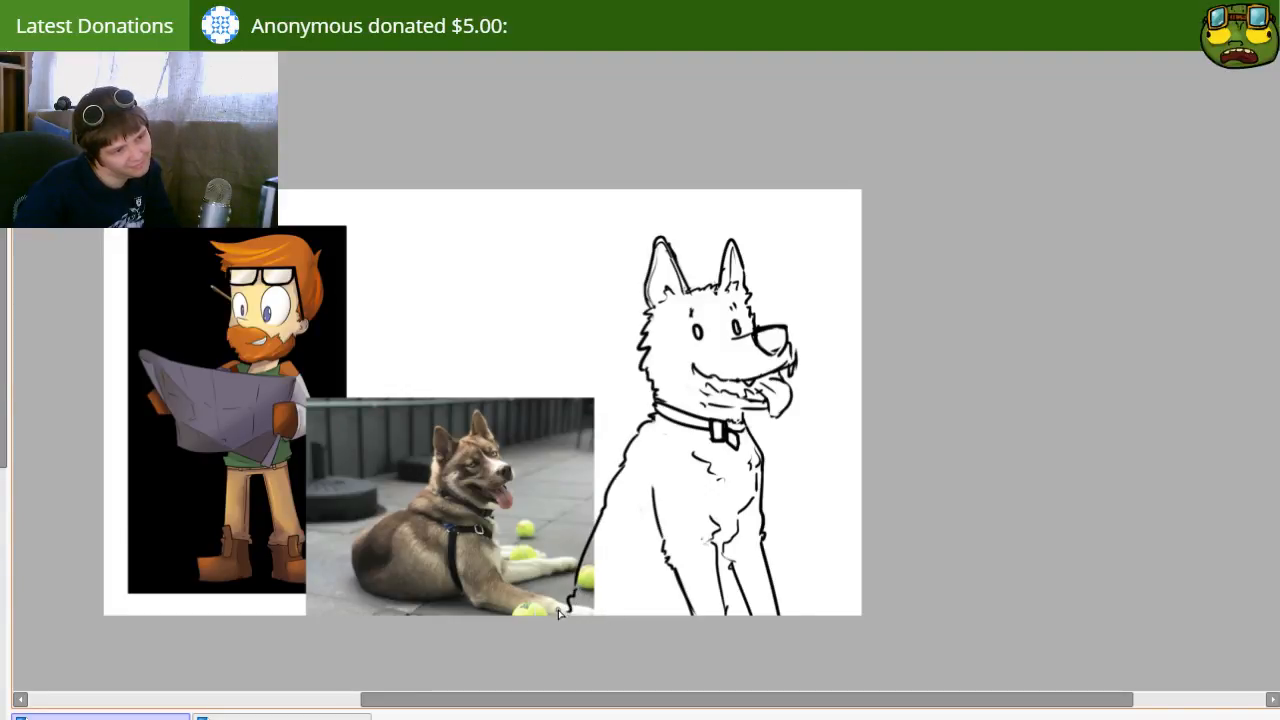
Step: Move the dog sketch slightly up so its legs end just above the canvas's bottom edge
mouse_move(628, 524)
mouse_down()
mouse_move(547, 521)
mouse_move(567, 530)
mouse_move(565, 518)
mouse_move(620, 495)
mouse_move(655, 514)
mouse_up()
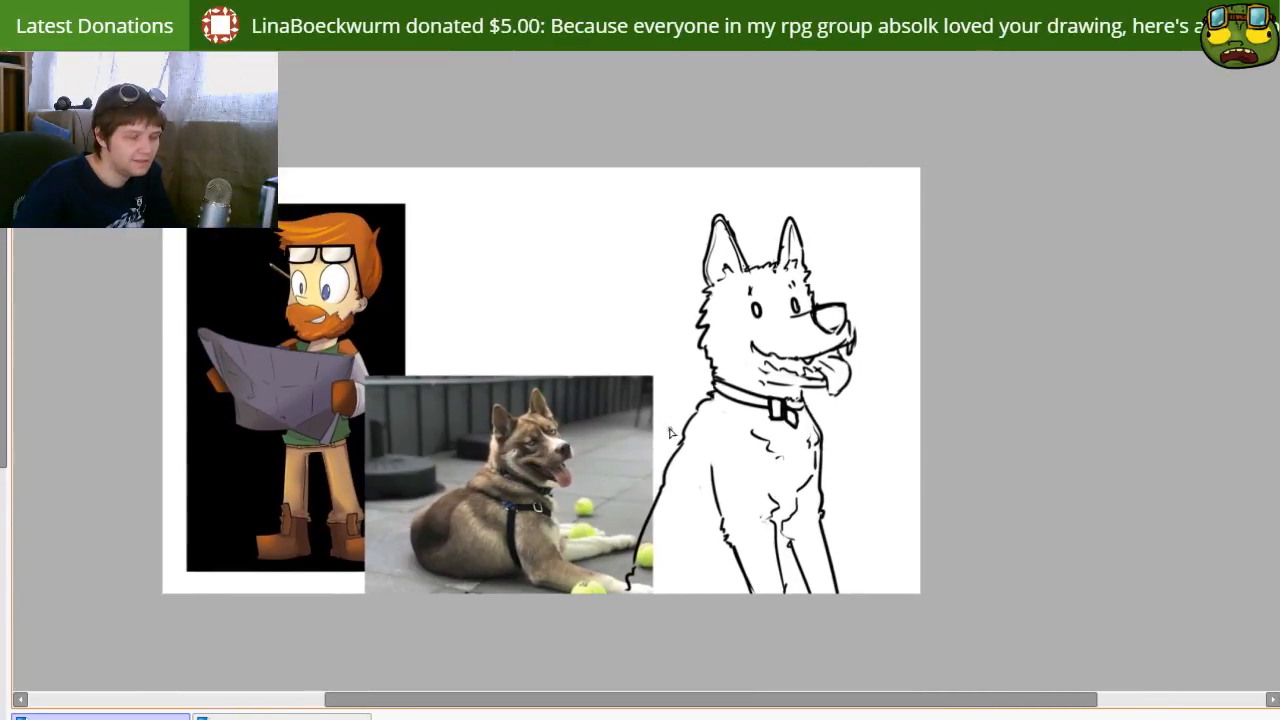
mouse_move(800, 477)
mouse_down()
mouse_move(806, 460)
mouse_move(790, 455)
mouse_up()
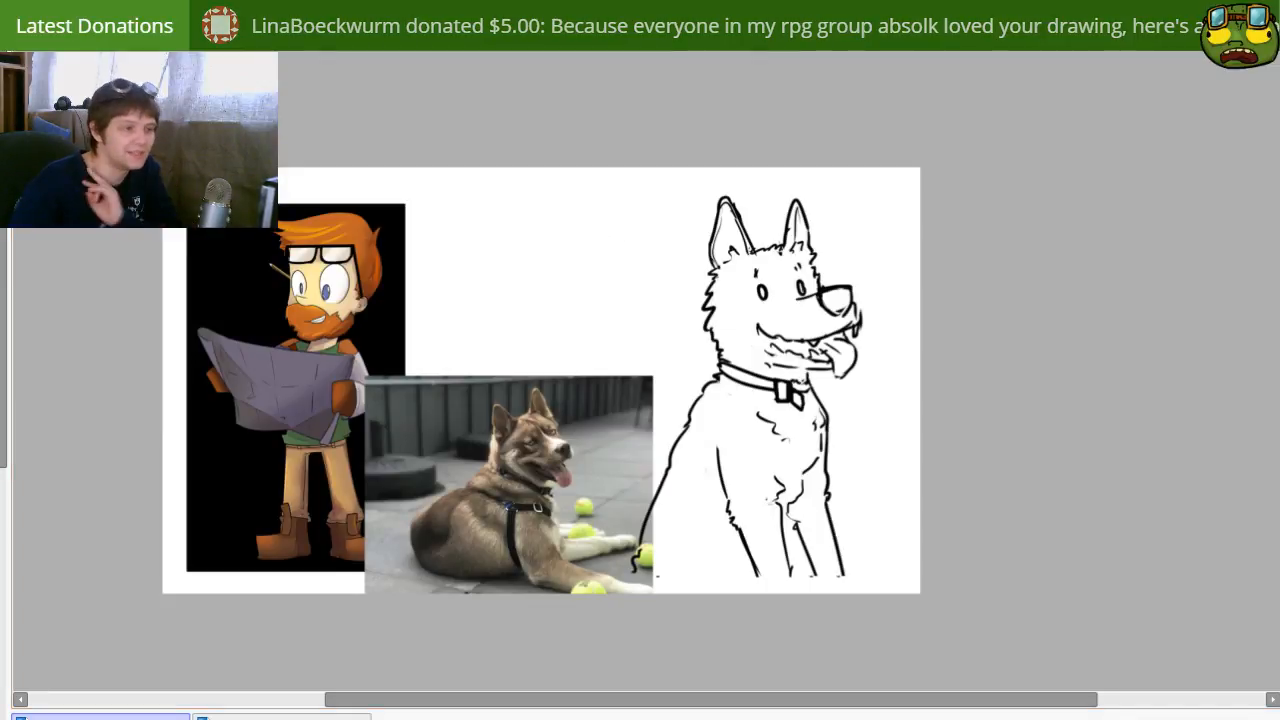
drag(690, 430, 647, 397)
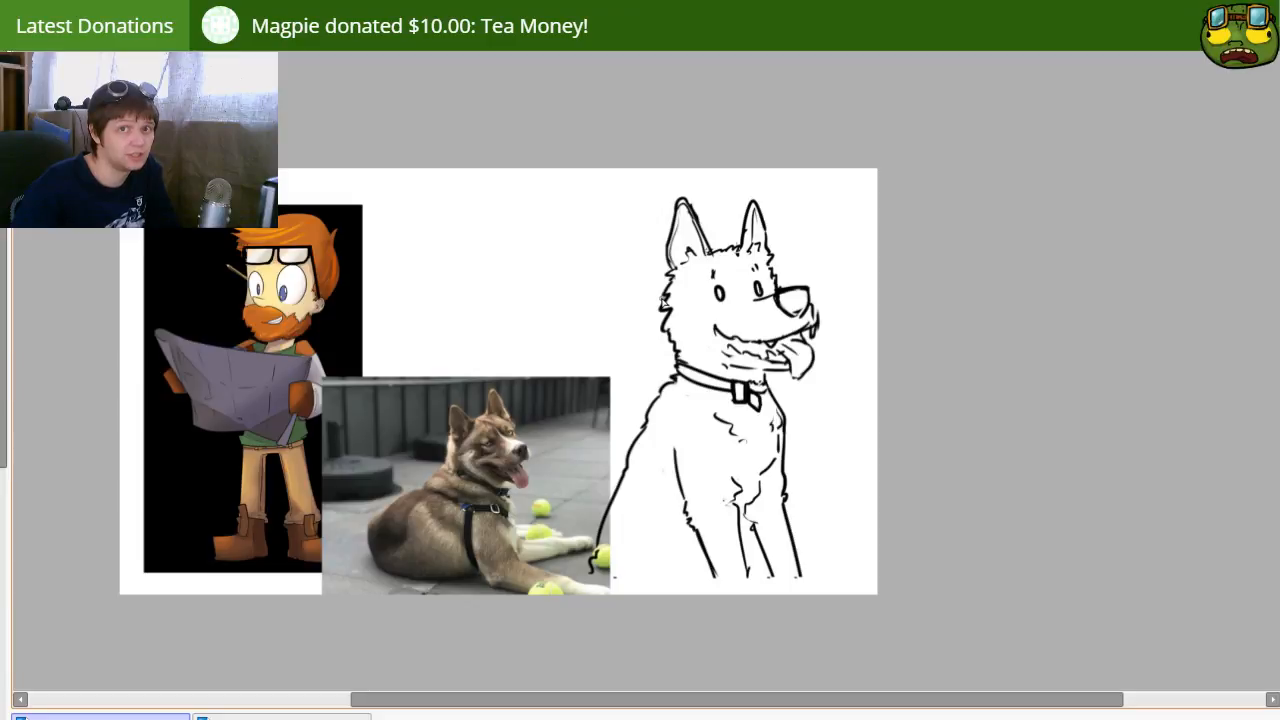
drag(606, 372, 625, 416)
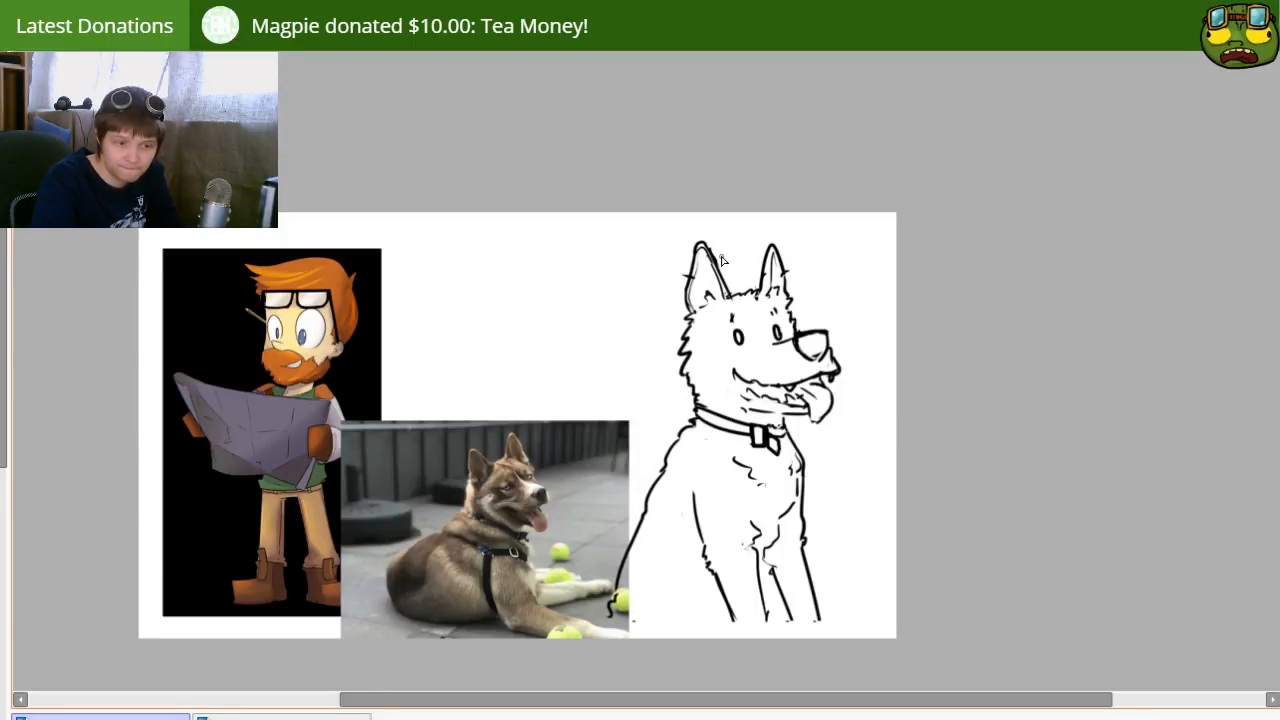
mouse_move(729, 450)
mouse_down()
mouse_move(685, 404)
mouse_move(739, 454)
mouse_move(722, 430)
mouse_up()
drag(633, 491, 636, 507)
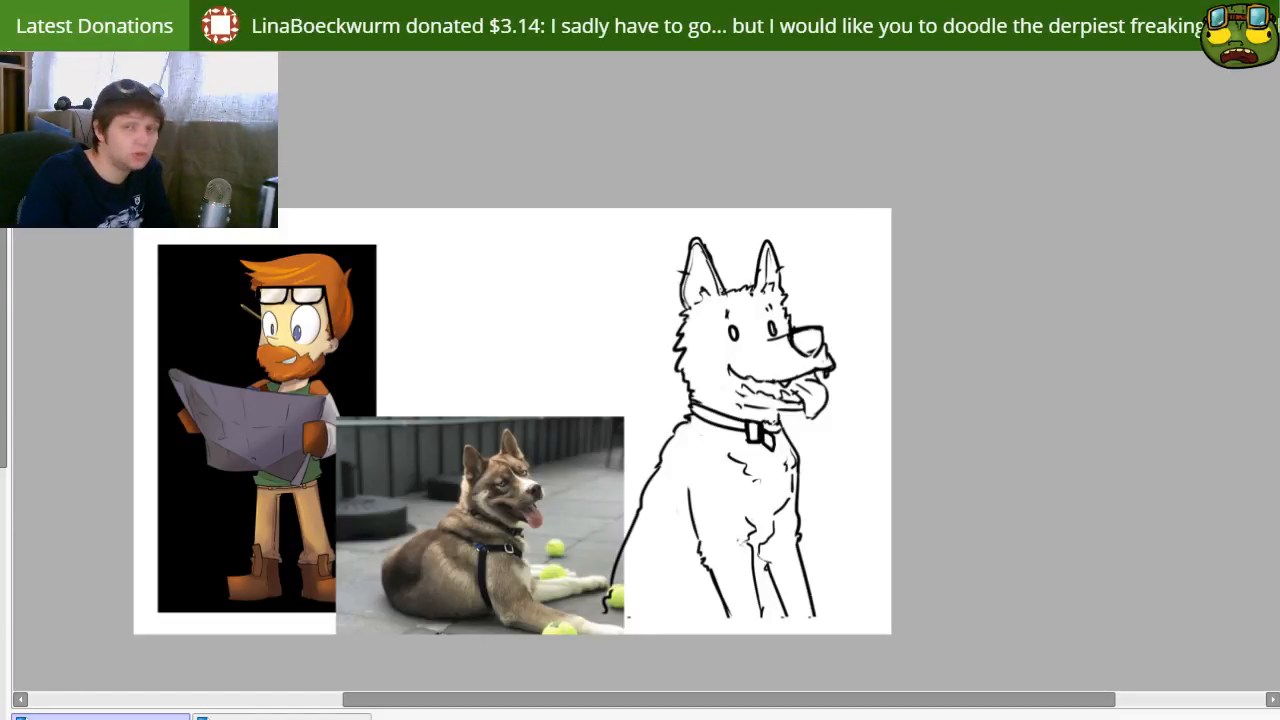
Step: Rearrange the canvas with the bearded character and dog photo at opposite sides and the dog sketch between them
scroll(640, 370, up, 3)
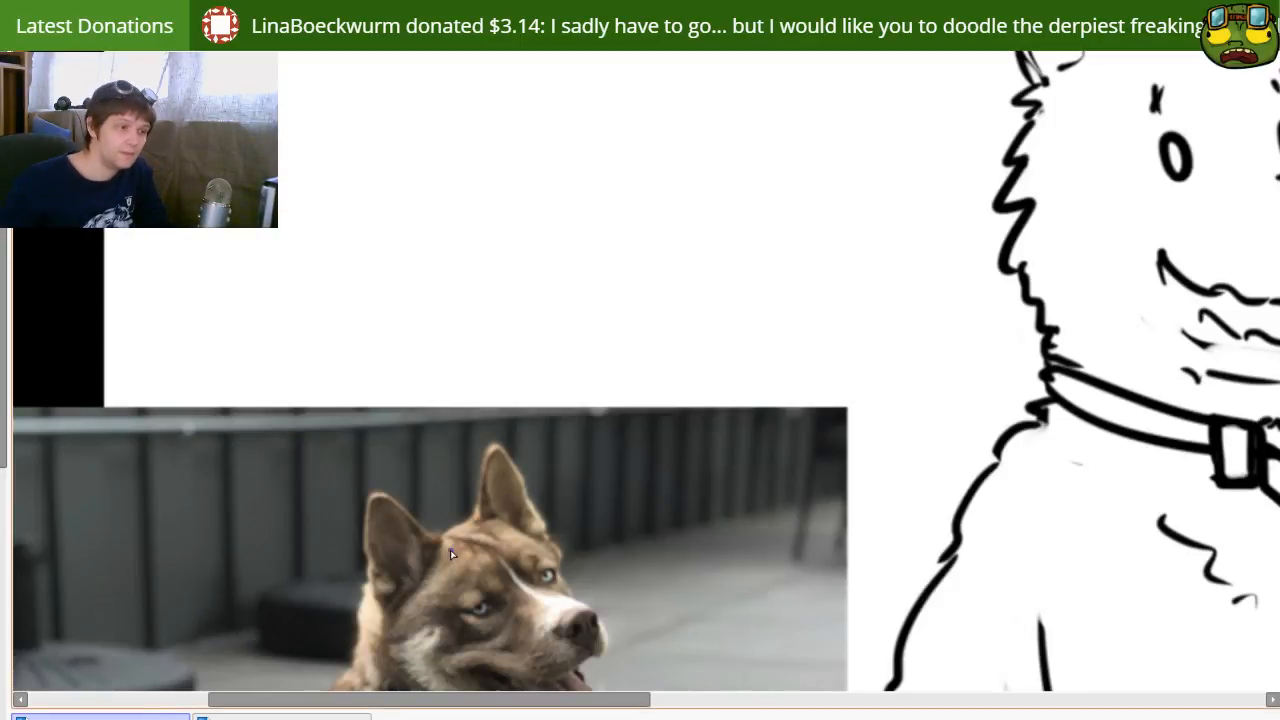
scroll(549, 334, down, 3)
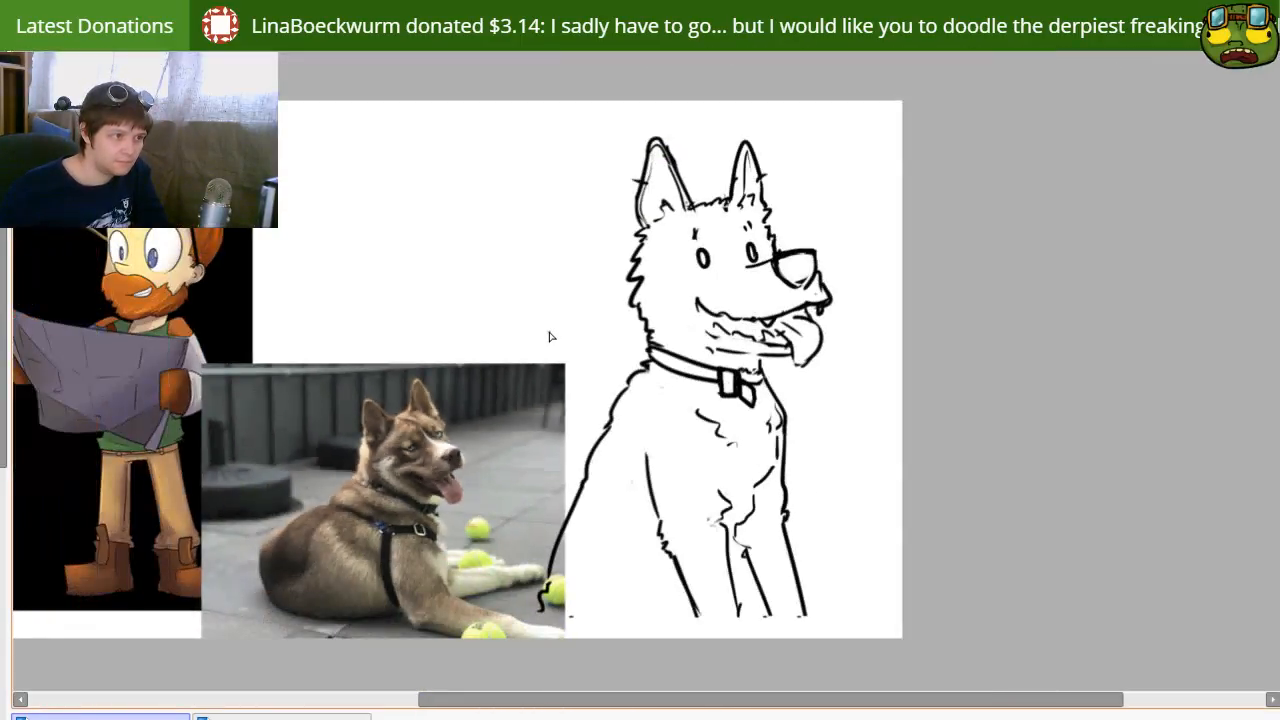
drag(648, 418, 373, 408)
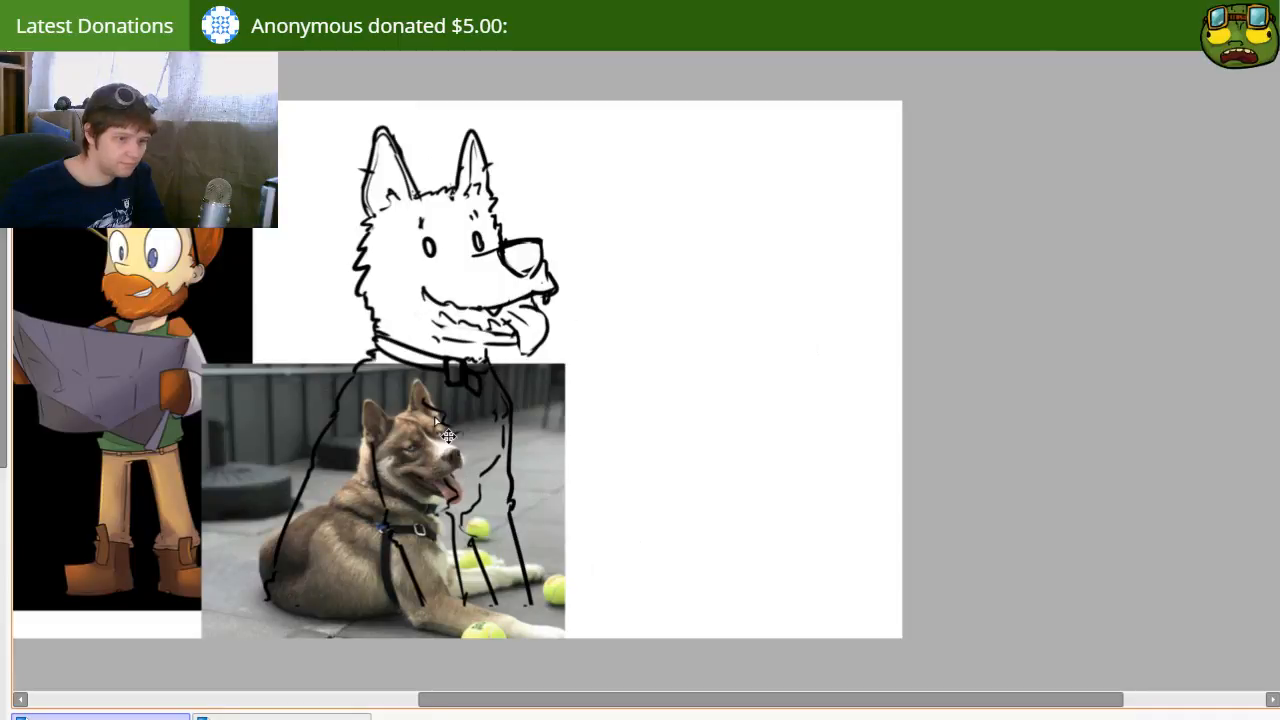
drag(700, 571, 960, 562)
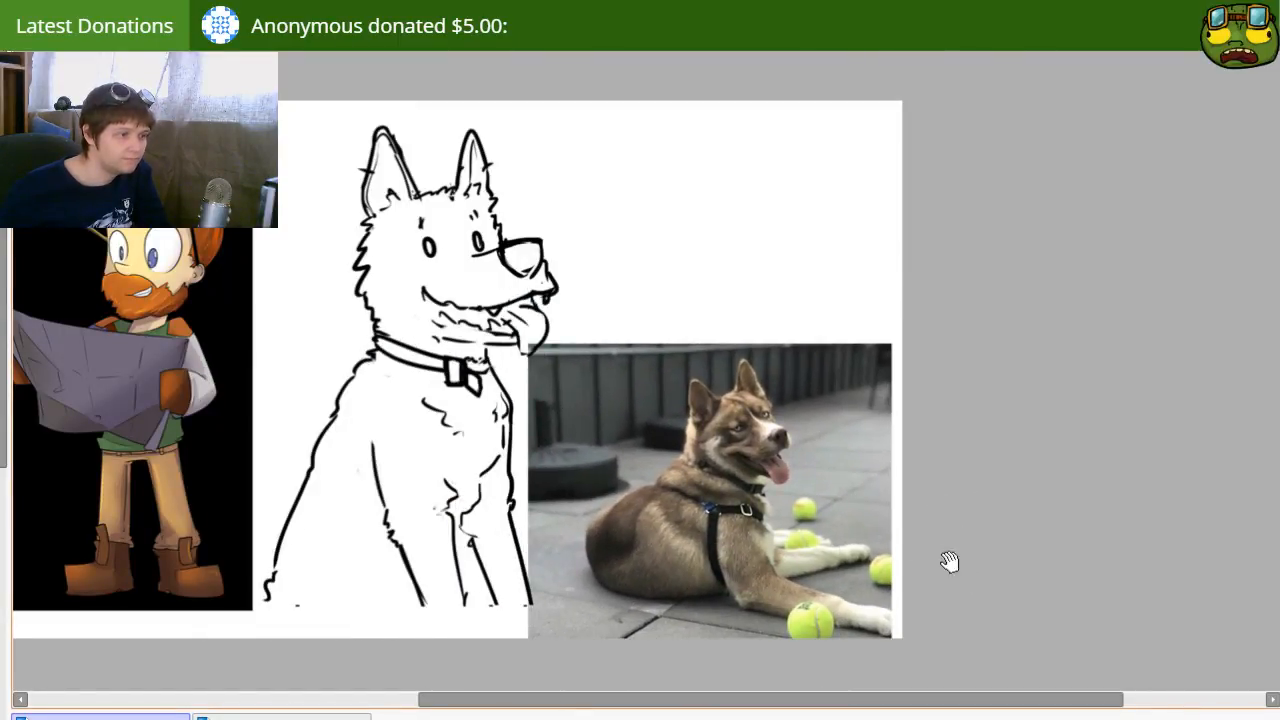
drag(430, 442, 546, 474)
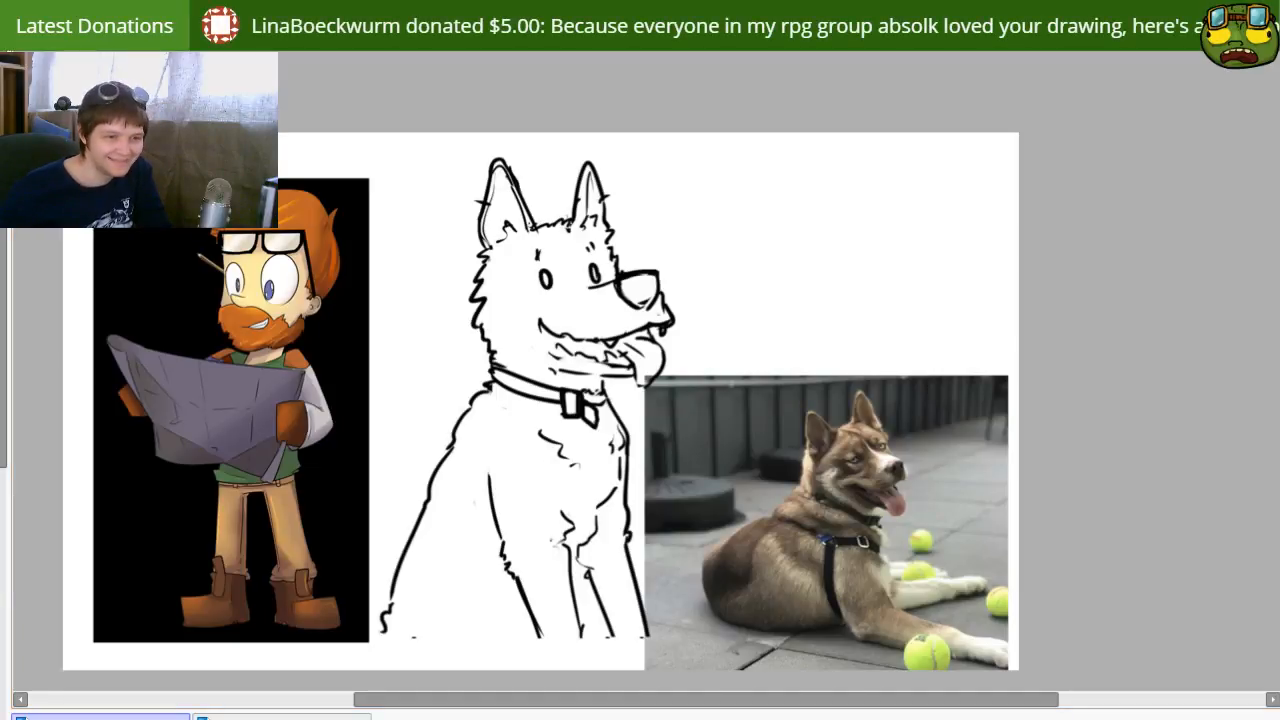
drag(600, 557, 530, 597)
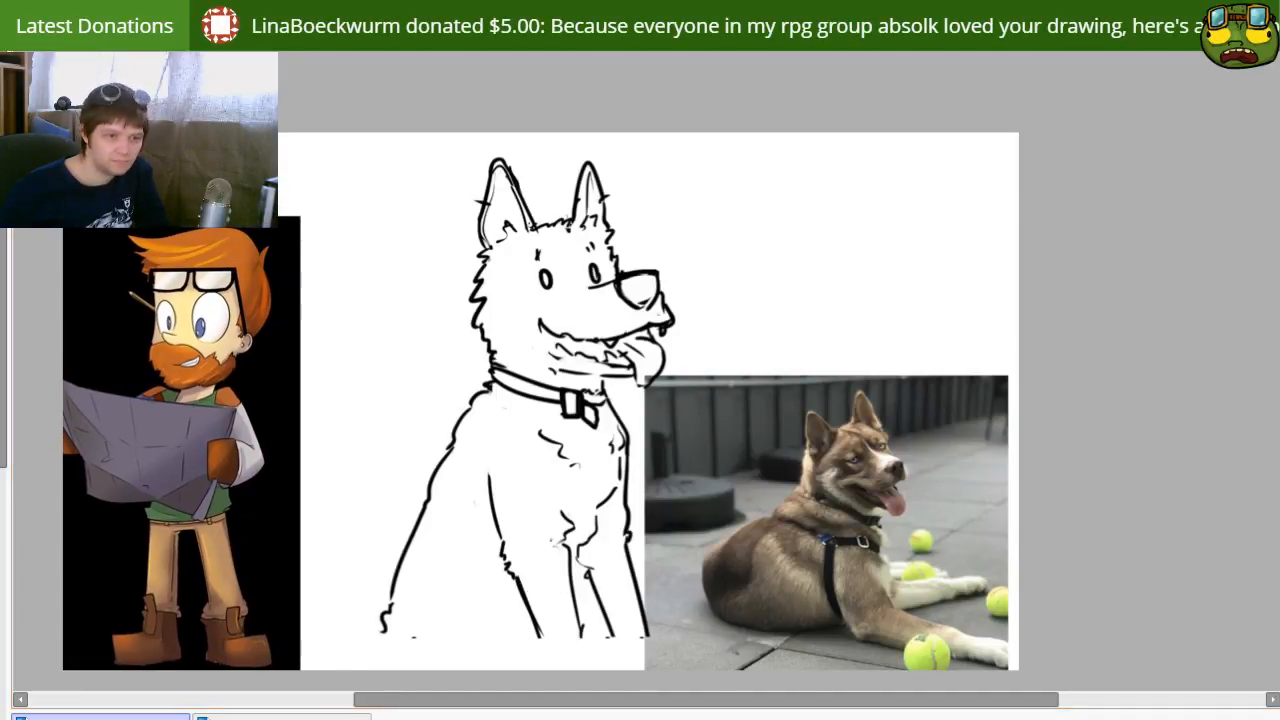
mouse_move(602, 462)
mouse_down()
mouse_move(540, 472)
mouse_move(554, 466)
mouse_up()
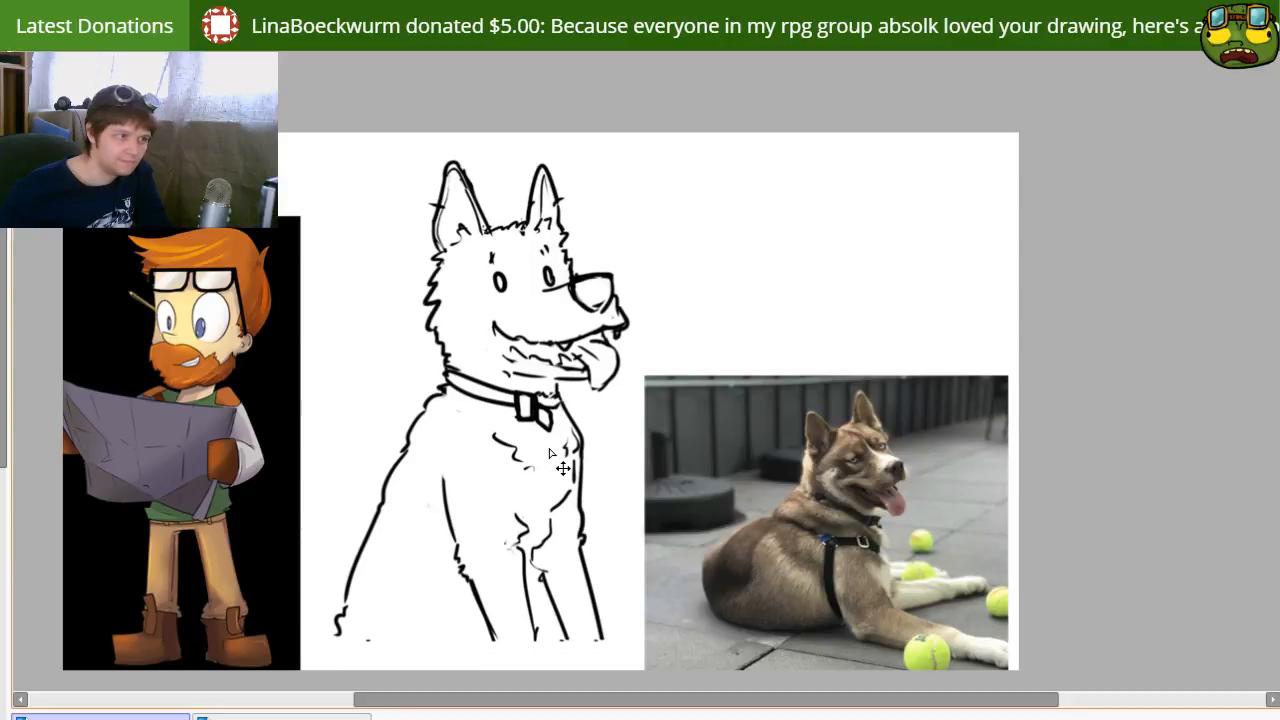
Step: Fade the dog sketch to light grey and ink the upper cheek fur below the near ear with a thinner brush
drag(1279, 262, 1277, 262)
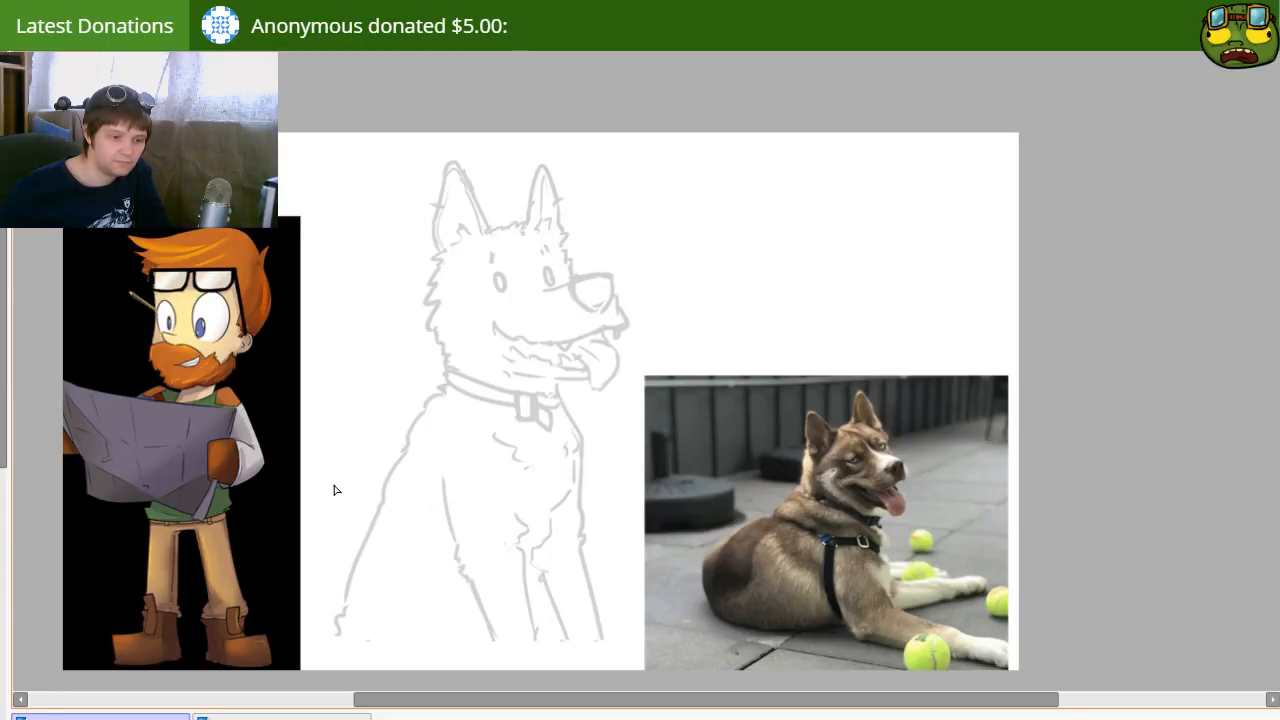
scroll(336, 490, up, 2)
drag(532, 137, 449, 308)
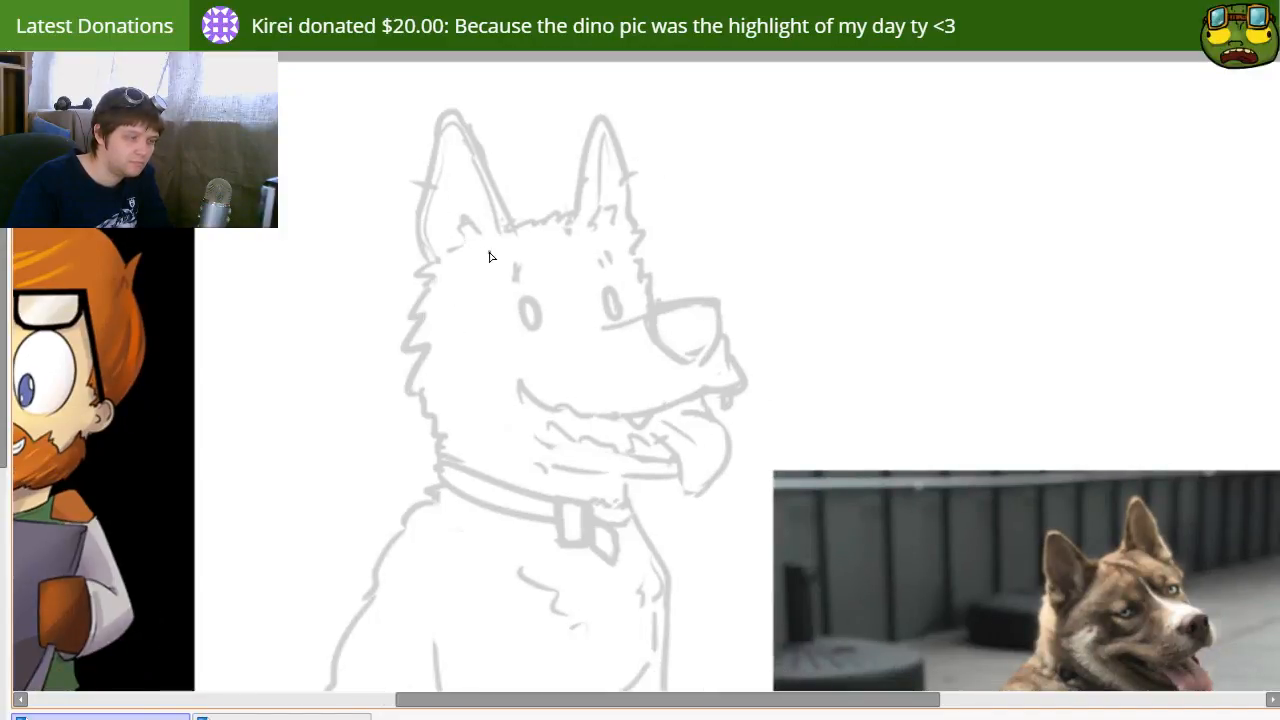
key(bracketleft)
key(bracketleft)
mouse_move(437, 260)
mouse_down()
mouse_move(418, 282)
mouse_move(428, 285)
mouse_move(411, 280)
mouse_move(416, 326)
mouse_move(392, 378)
mouse_up()
key(ctrl+z)
Step: Ink the lower cheek as rounded fur tufts curving in to the collar
key(ctrl+z)
key(ctrl+z)
key(ctrl+z)
mouse_move(422, 323)
mouse_down()
mouse_move(417, 390)
mouse_move(440, 436)
mouse_up()
key(ctrl+z)
drag(400, 394, 436, 459)
key(ctrl+z)
mouse_move(406, 391)
mouse_down()
mouse_move(413, 430)
mouse_move(466, 462)
mouse_up()
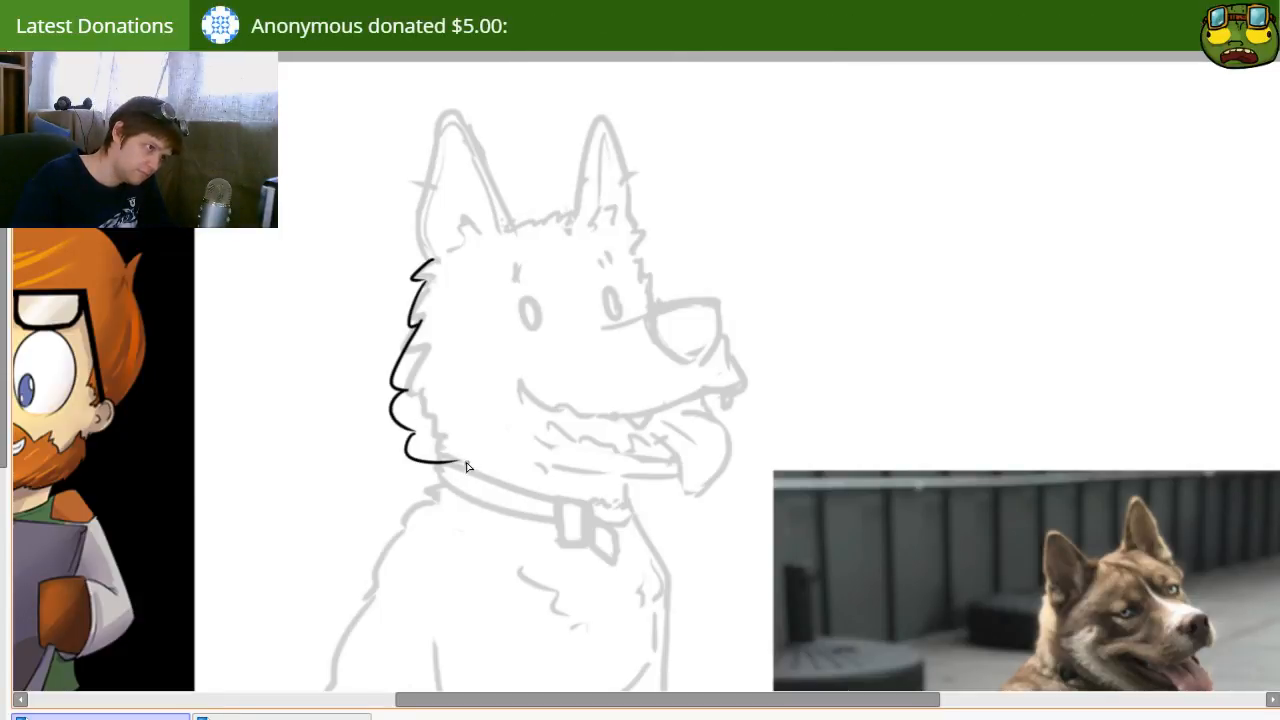
Step: Ink the short furry edge of the face between the far ear and the muzzle
mouse_move(633, 240)
mouse_down()
mouse_move(652, 265)
mouse_move(652, 246)
mouse_move(640, 262)
mouse_move(644, 251)
mouse_move(649, 290)
mouse_move(672, 284)
mouse_move(646, 256)
mouse_move(662, 298)
mouse_up()
key(ctrl+z)
key(ctrl+z)
Step: Erase the rounded cheek tufts and re-ink the cheek edge with pointed fur spikes from the near ear to the collar
key(ctrl+z)
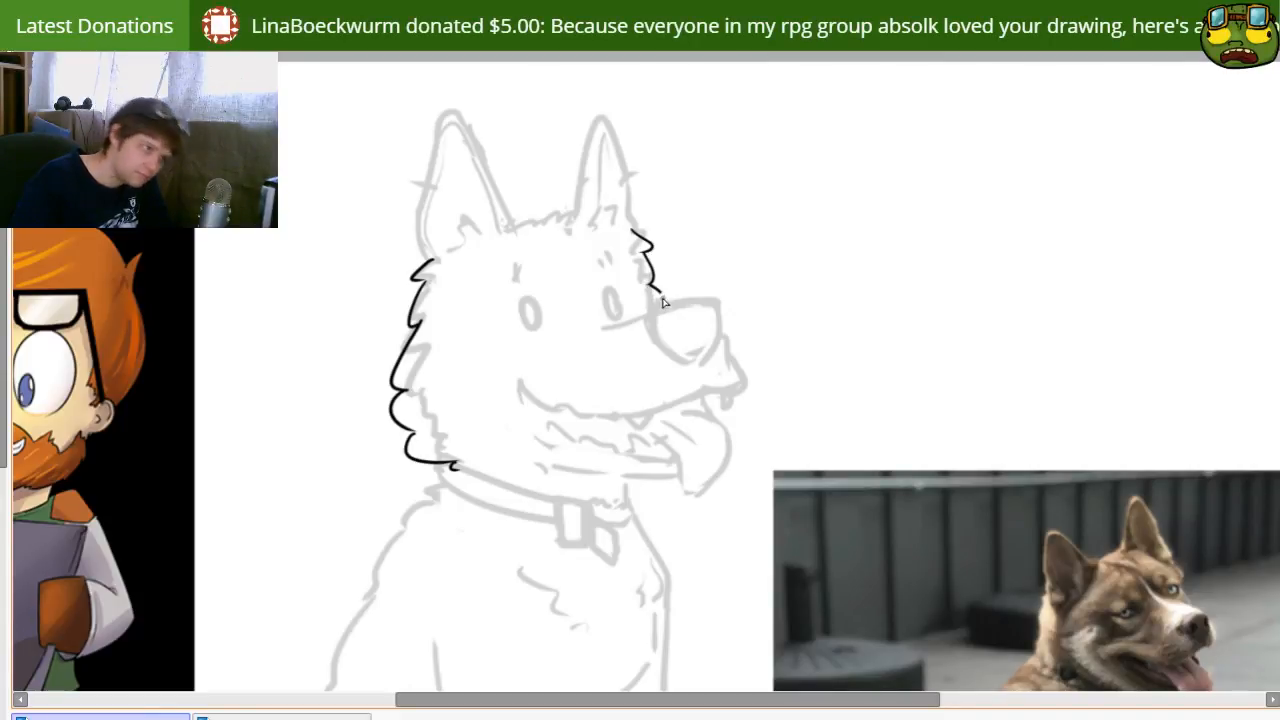
key(ctrl+z)
key(ctrl+z)
drag(397, 505, 470, 465)
key(e)
mouse_move(486, 420)
mouse_down()
mouse_move(463, 305)
mouse_move(500, 318)
mouse_move(507, 240)
mouse_move(486, 222)
mouse_move(492, 248)
mouse_move(508, 238)
mouse_move(487, 287)
mouse_up()
key(n)
key(ctrl+z)
key(ctrl+z)
mouse_move(509, 222)
mouse_down()
mouse_move(489, 340)
mouse_move(514, 381)
mouse_move(490, 368)
mouse_move(509, 403)
mouse_move(538, 405)
mouse_up()
key(ctrl+z)
key(ctrl+z)
drag(476, 364, 518, 406)
drag(680, 400, 586, 423)
drag(503, 442, 491, 430)
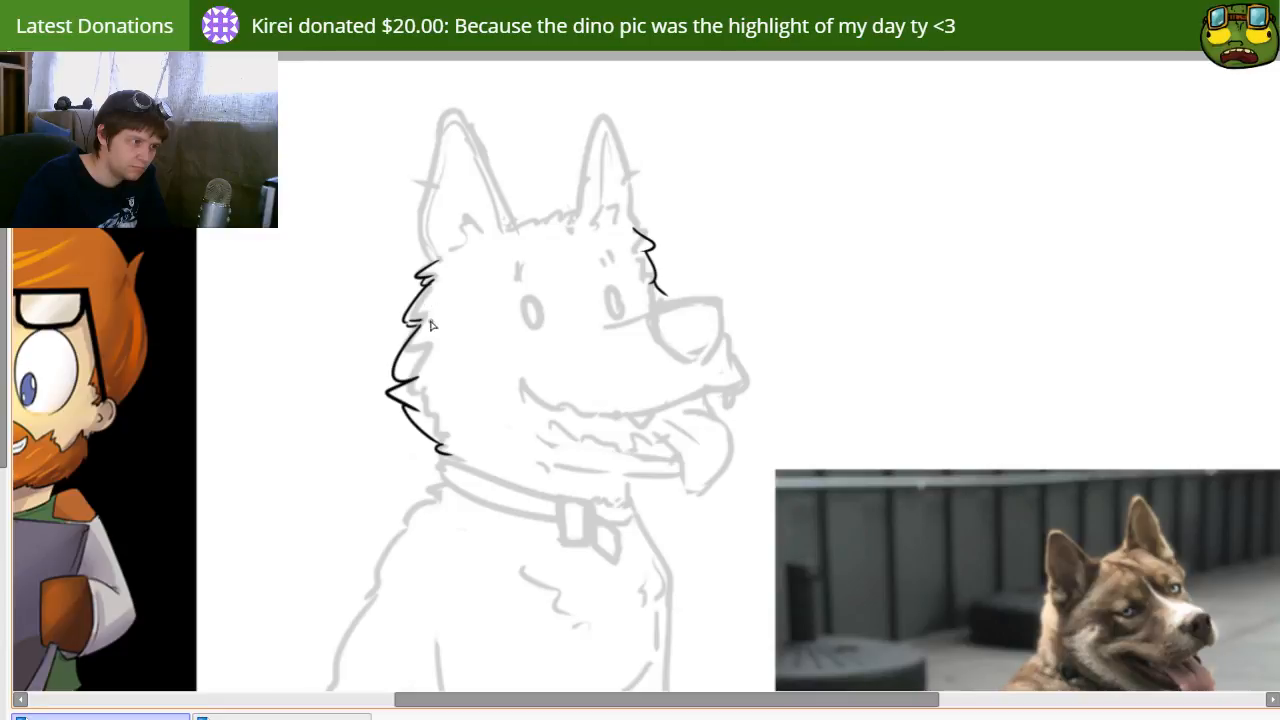
Step: Touch up the near cheek fur and extend the far face edge with a small fur tip down to the muzzle
drag(413, 385, 440, 424)
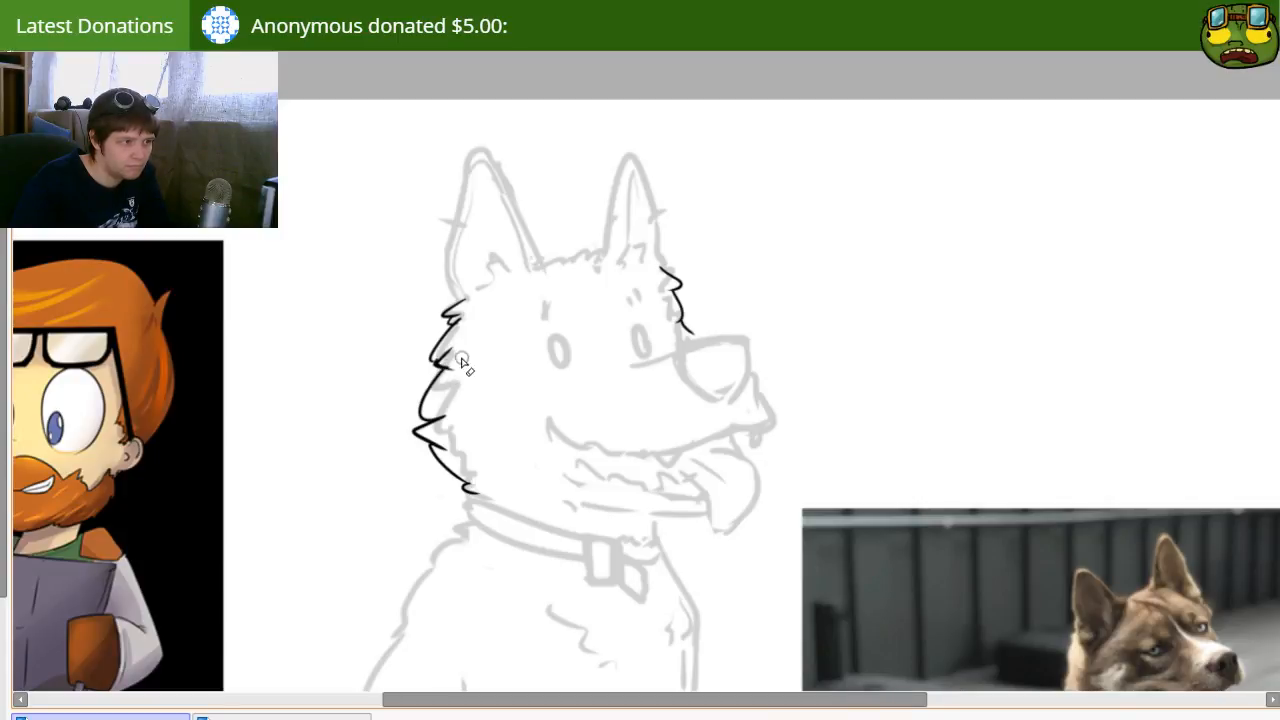
drag(644, 410, 656, 520)
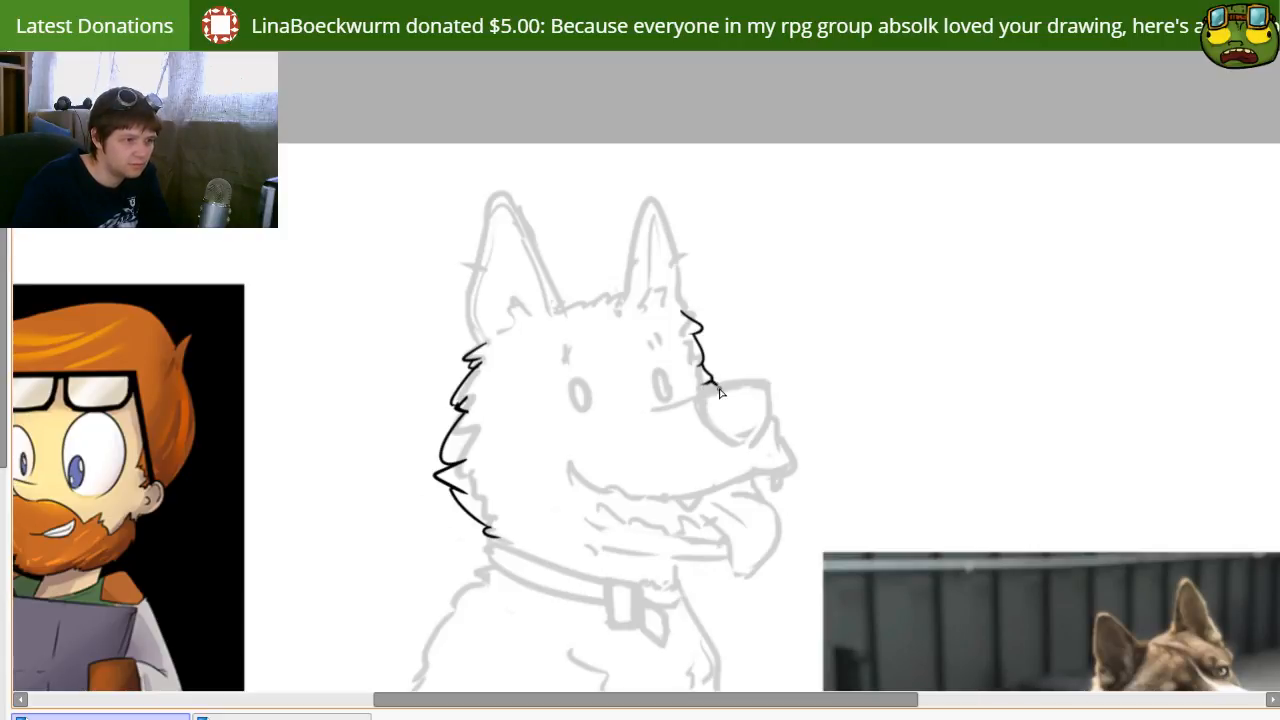
drag(743, 560, 717, 522)
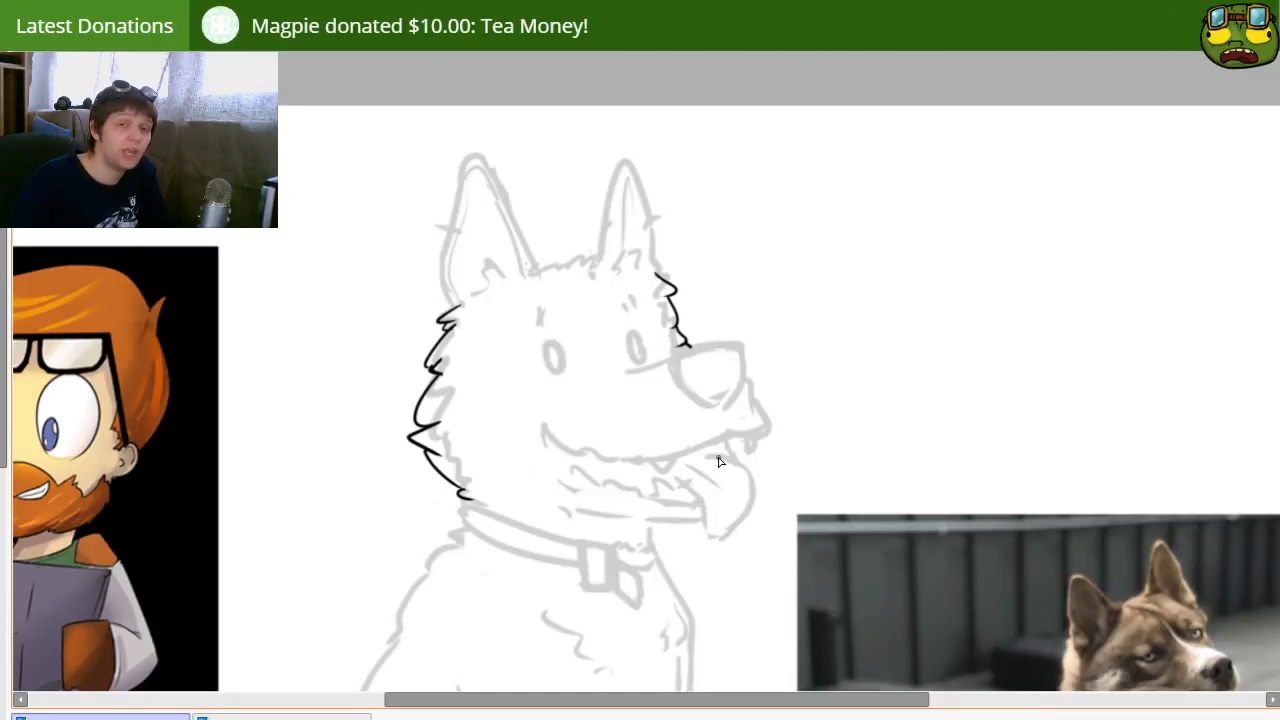
drag(594, 411, 571, 414)
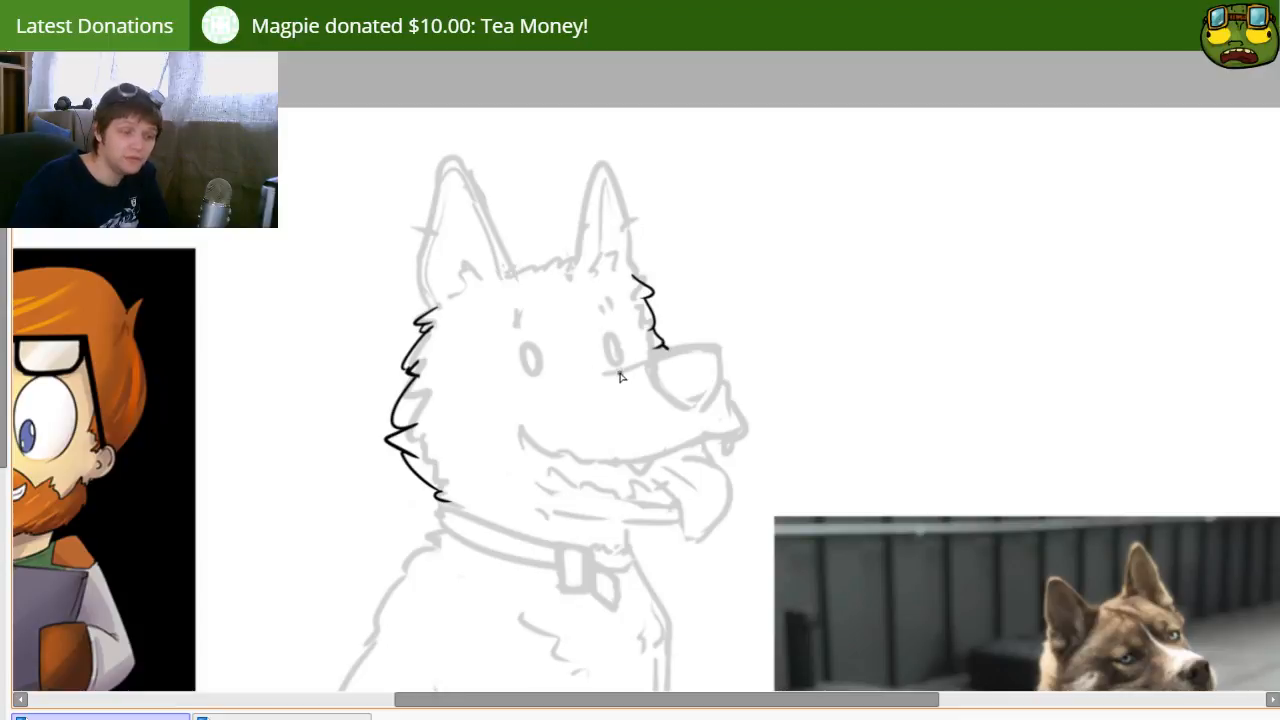
Step: Select the inked fur edge on the far side of the face, shift it slightly down and inward, and deselect it
mouse_move(624, 238)
mouse_down()
mouse_move(703, 343)
mouse_move(640, 240)
mouse_up()
drag(668, 294, 663, 305)
key(ctrl+d)
key(n)
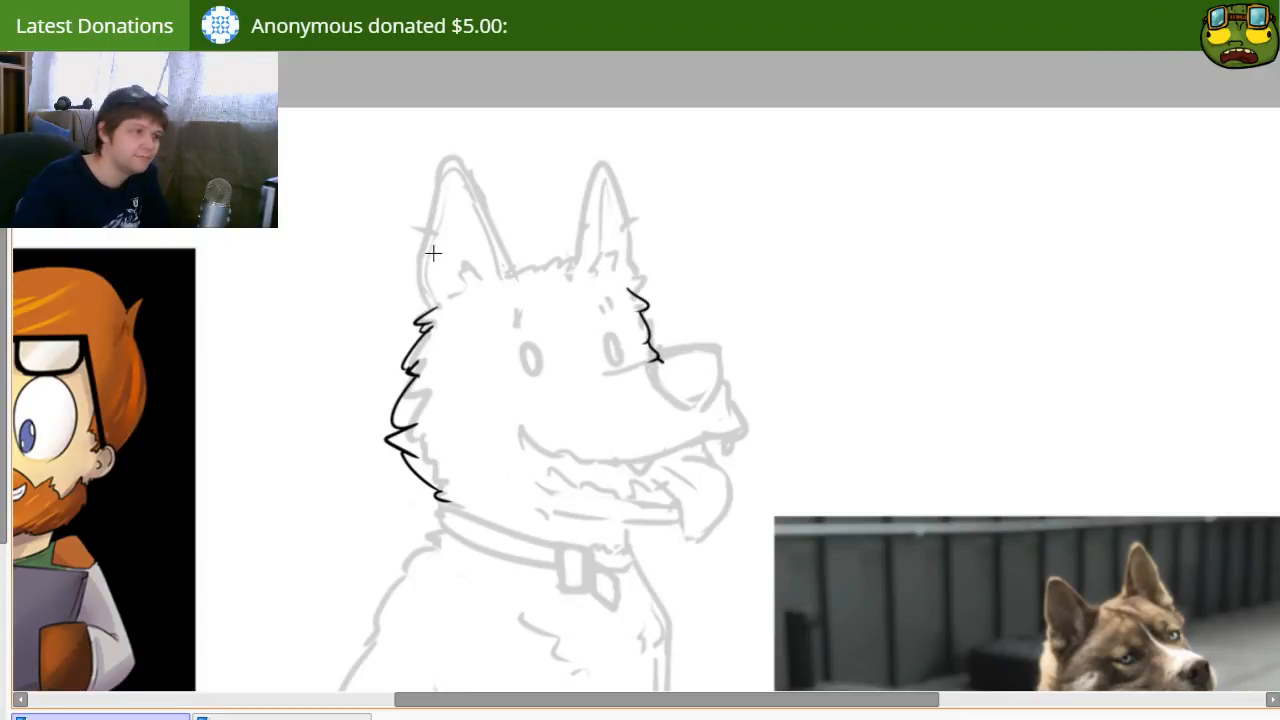
key(n)
drag(531, 363, 541, 382)
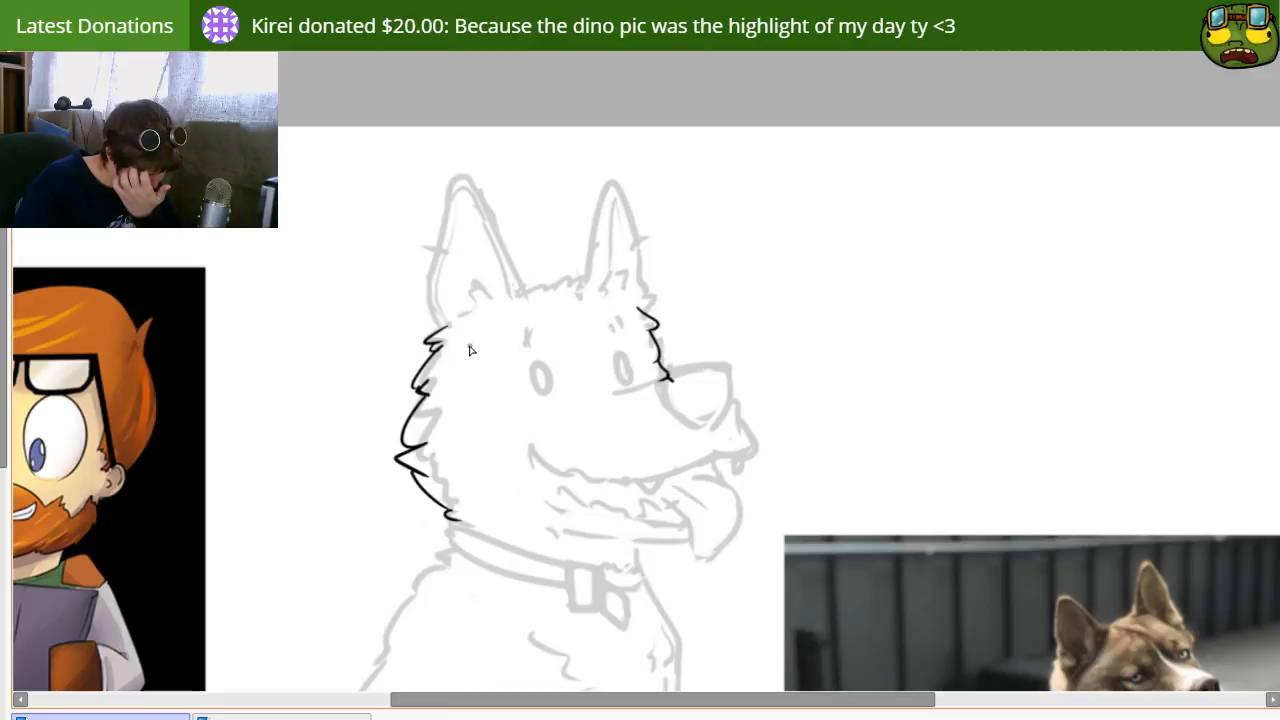
Step: Ink the near ear's outline from the cheek fur up around the rounded tip and down to the head
mouse_move(436, 322)
mouse_down()
mouse_move(470, 170)
mouse_move(445, 220)
mouse_move(501, 240)
mouse_move(450, 223)
mouse_move(456, 173)
mouse_move(534, 310)
mouse_up()
key(e)
key(ctrl+z)
key(ctrl+z)
mouse_move(449, 229)
mouse_down()
mouse_move(536, 314)
mouse_move(533, 302)
mouse_move(588, 269)
mouse_up()
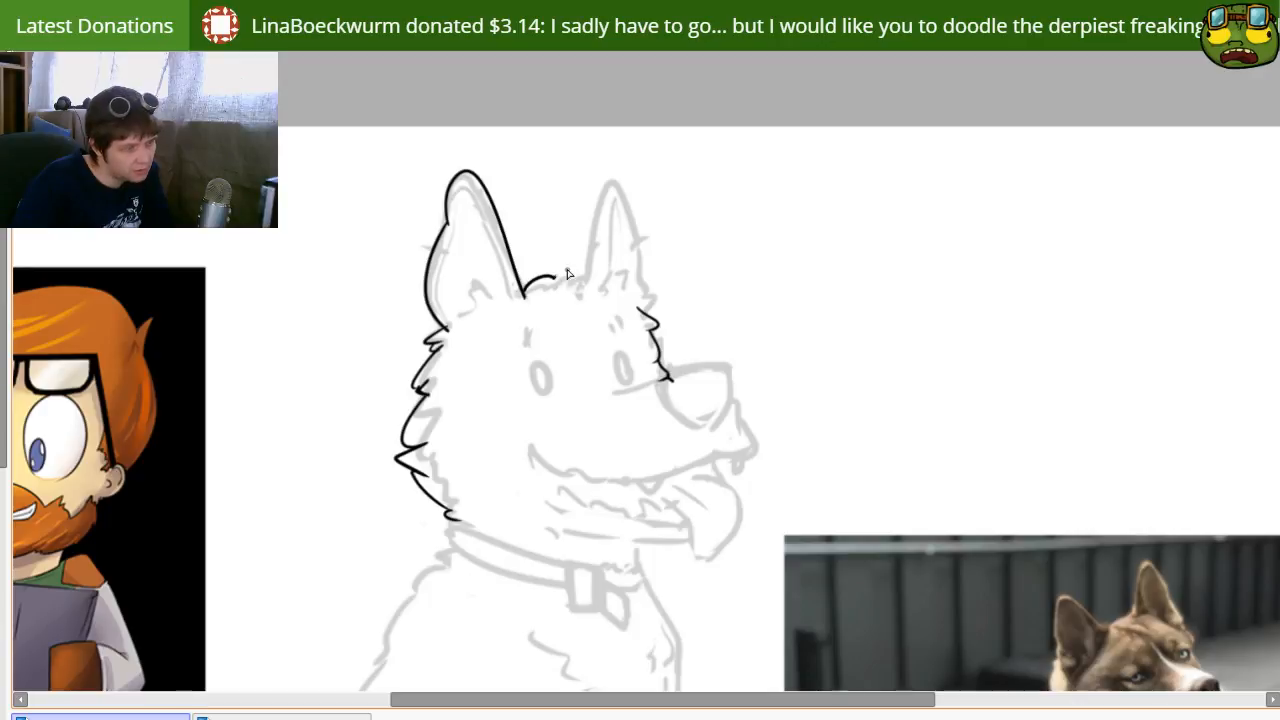
Step: Ink the top of the head between the ears as a low row of small fur bumps
key(ctrl+z)
mouse_move(525, 297)
mouse_down()
mouse_move(570, 286)
mouse_move(550, 281)
mouse_up()
key(ctrl+z)
key(ctrl+z)
key(ctrl+z)
key(ctrl+z)
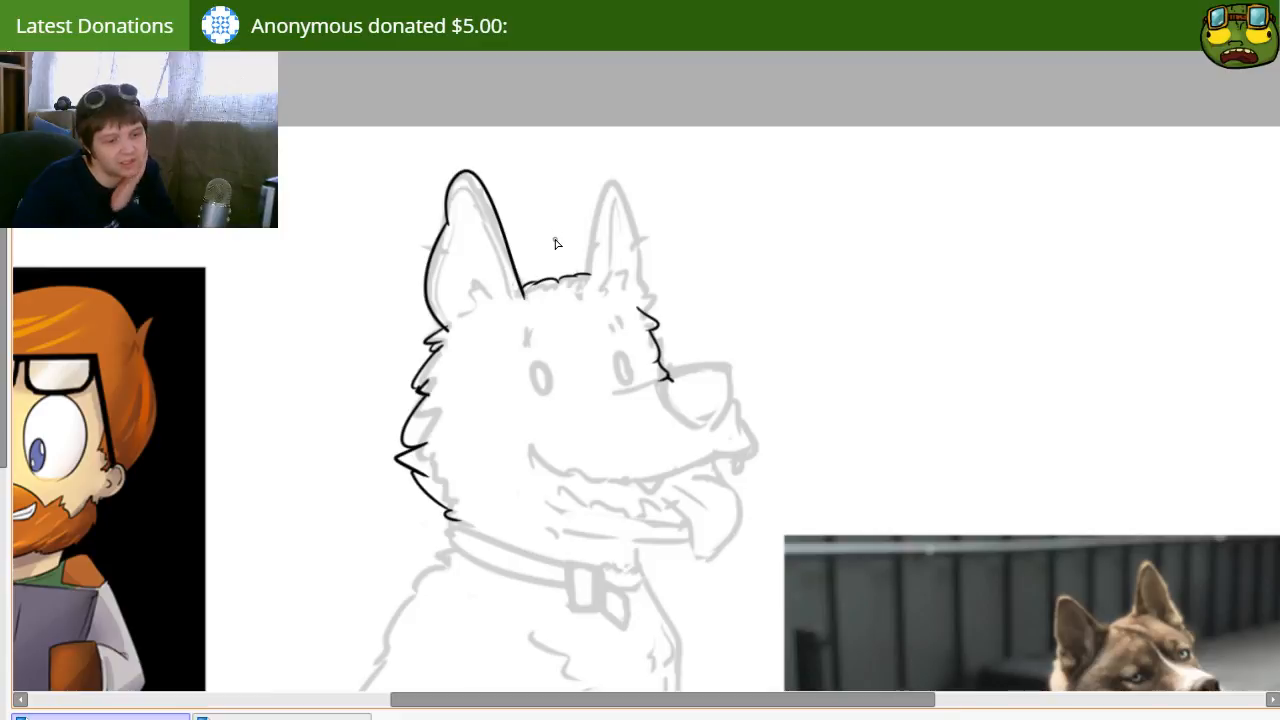
Step: Ink the far ear's outline from the head up around the tip and down the outer side to the face fur
mouse_move(591, 285)
mouse_down()
mouse_move(595, 233)
mouse_move(616, 179)
mouse_up()
key(ctrl+z)
mouse_move(611, 172)
mouse_down()
mouse_move(624, 236)
mouse_move(632, 206)
mouse_move(650, 298)
mouse_up()
key(ctrl+z)
drag(630, 216, 650, 298)
key(ctrl+z)
drag(631, 217, 645, 317)
key(ctrl+z)
drag(628, 210, 650, 305)
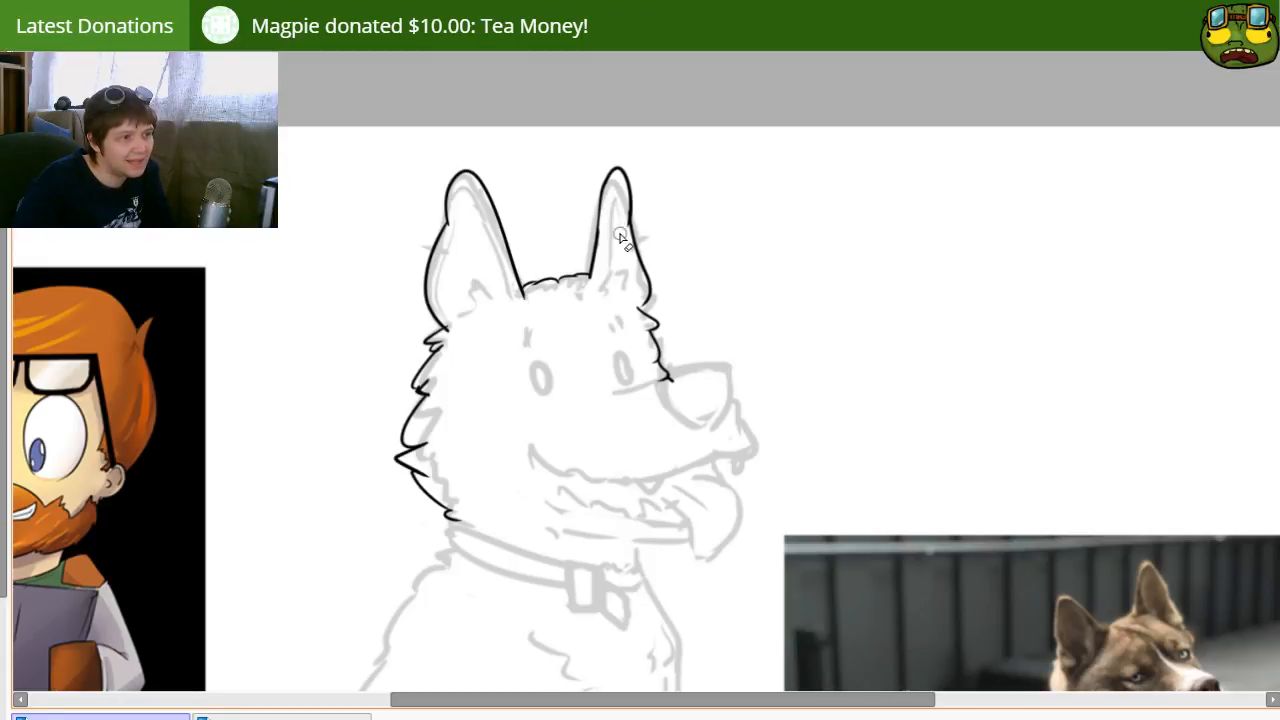
Step: Ink the inner contour of the near ear from its tip down the side facing the head and around the base
drag(488, 331, 557, 364)
drag(525, 300, 468, 254)
drag(474, 177, 508, 286)
key(ctrl+z)
mouse_move(476, 172)
mouse_down()
mouse_move(521, 289)
mouse_move(464, 316)
mouse_up()
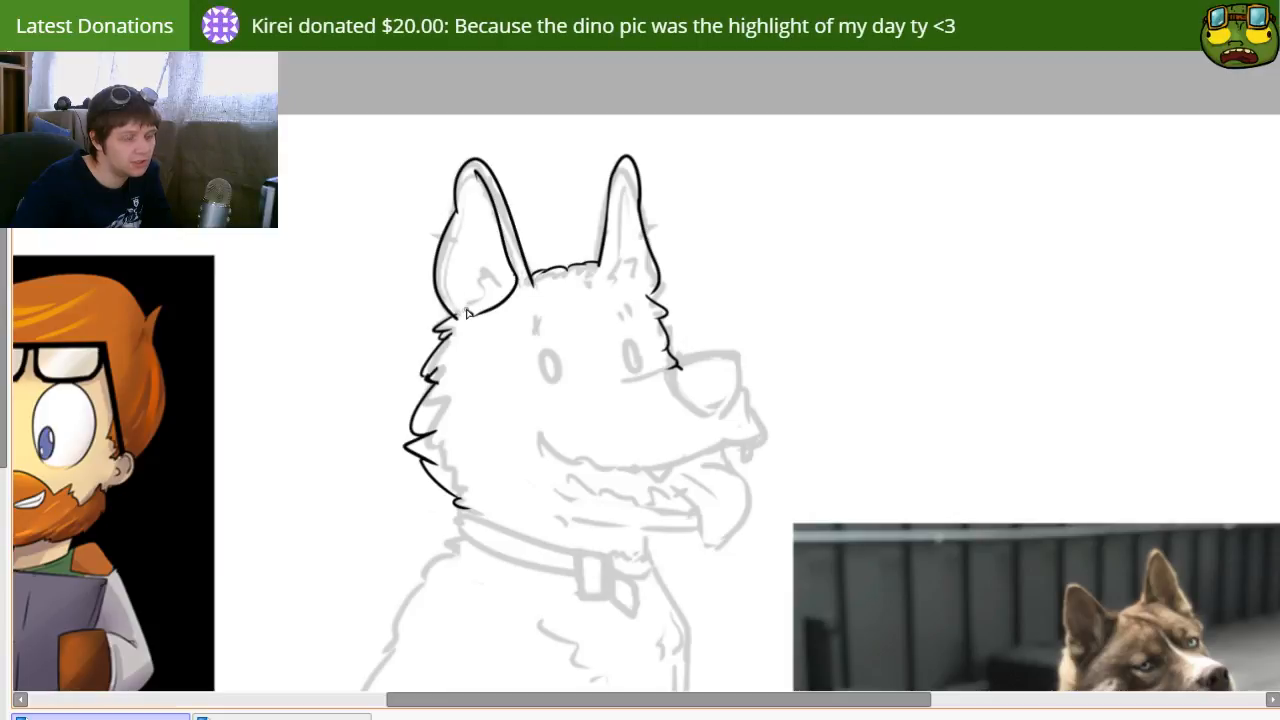
Step: Ink the outer rim line inside the near ear and connect its base to the cheek fur
drag(464, 317, 446, 264)
key(ctrl+z)
drag(463, 192, 451, 274)
key(ctrl+z)
mouse_move(456, 230)
mouse_down()
mouse_move(452, 288)
mouse_move(491, 307)
mouse_move(452, 277)
mouse_move(453, 241)
mouse_move(462, 312)
mouse_up()
key(ctrl+z)
key(ctrl+z)
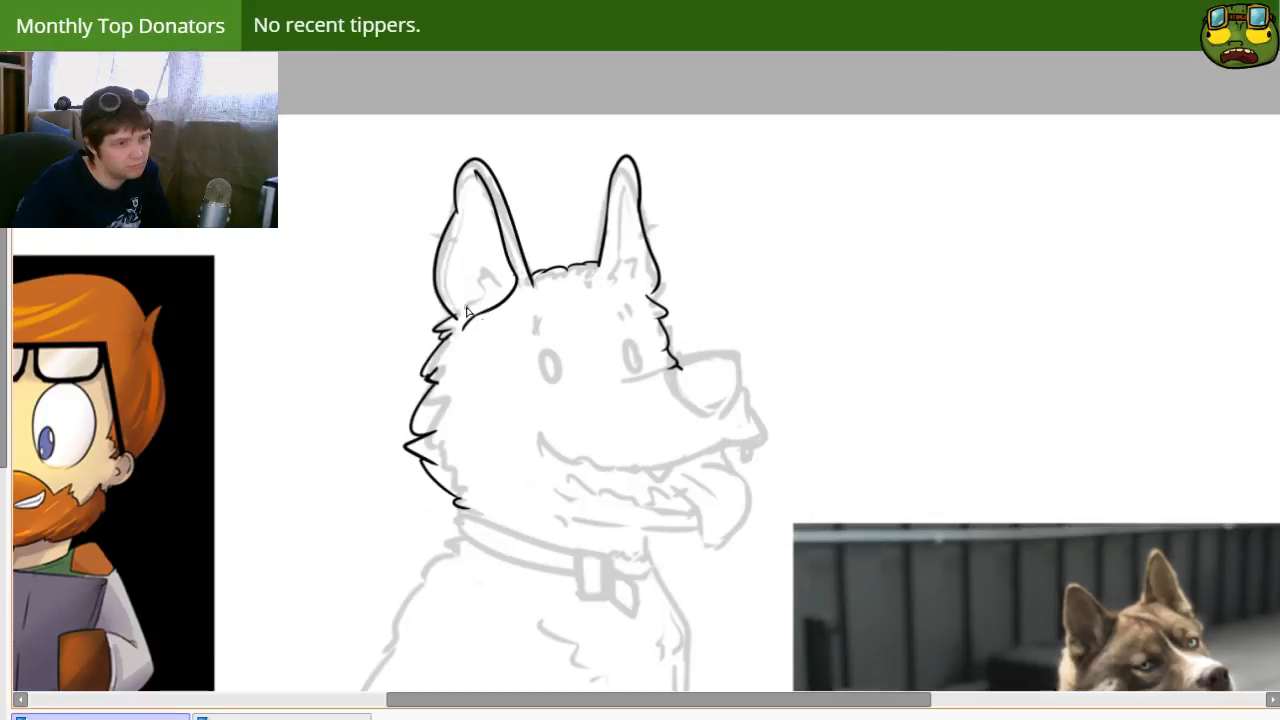
Step: Erase the smooth lower corner of the near ear's inner contour and ink pointed fur tufts across the ear base
mouse_move(457, 243)
mouse_down()
mouse_move(480, 317)
mouse_move(459, 310)
mouse_move(471, 317)
mouse_move(511, 286)
mouse_move(465, 295)
mouse_up()
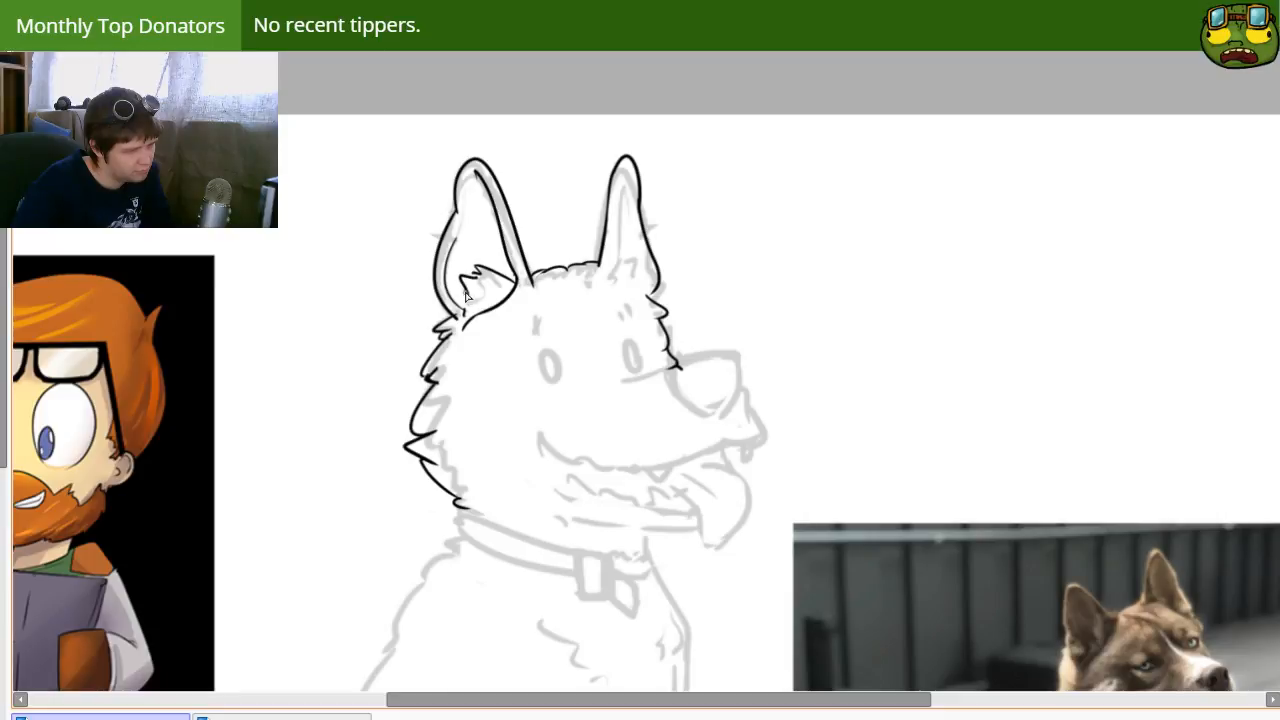
key(ctrl+z)
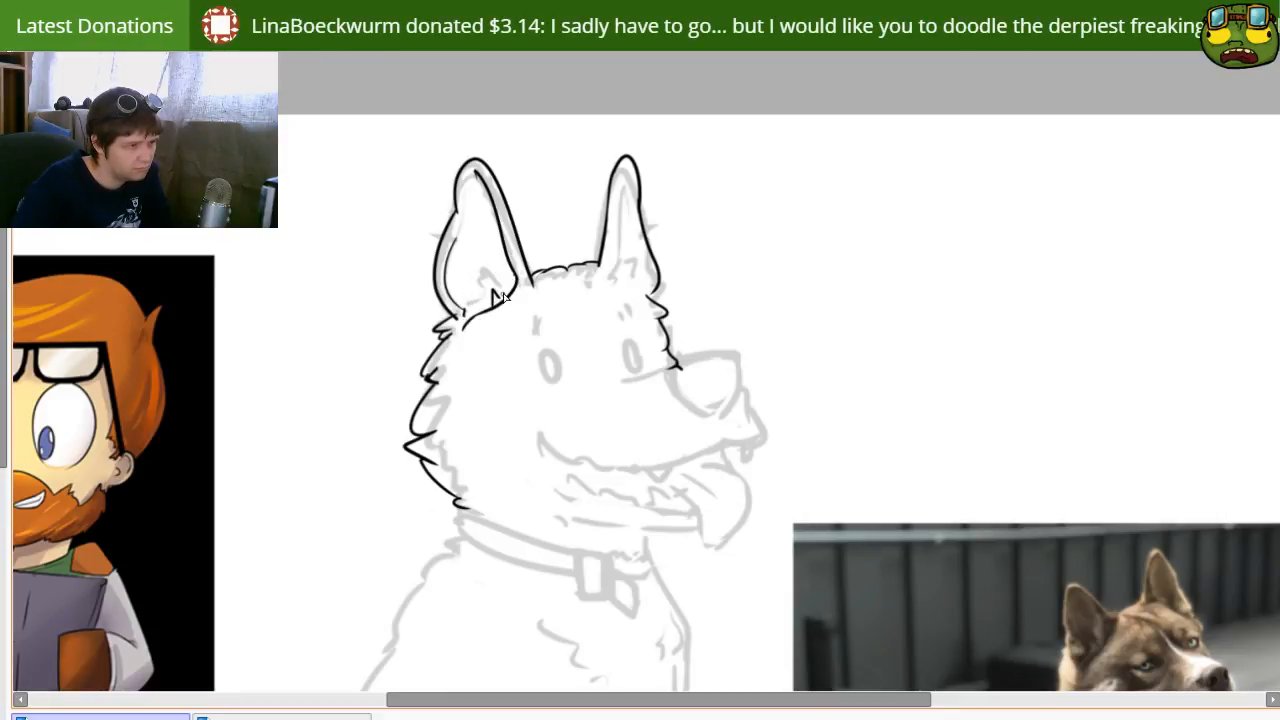
key(ctrl+z)
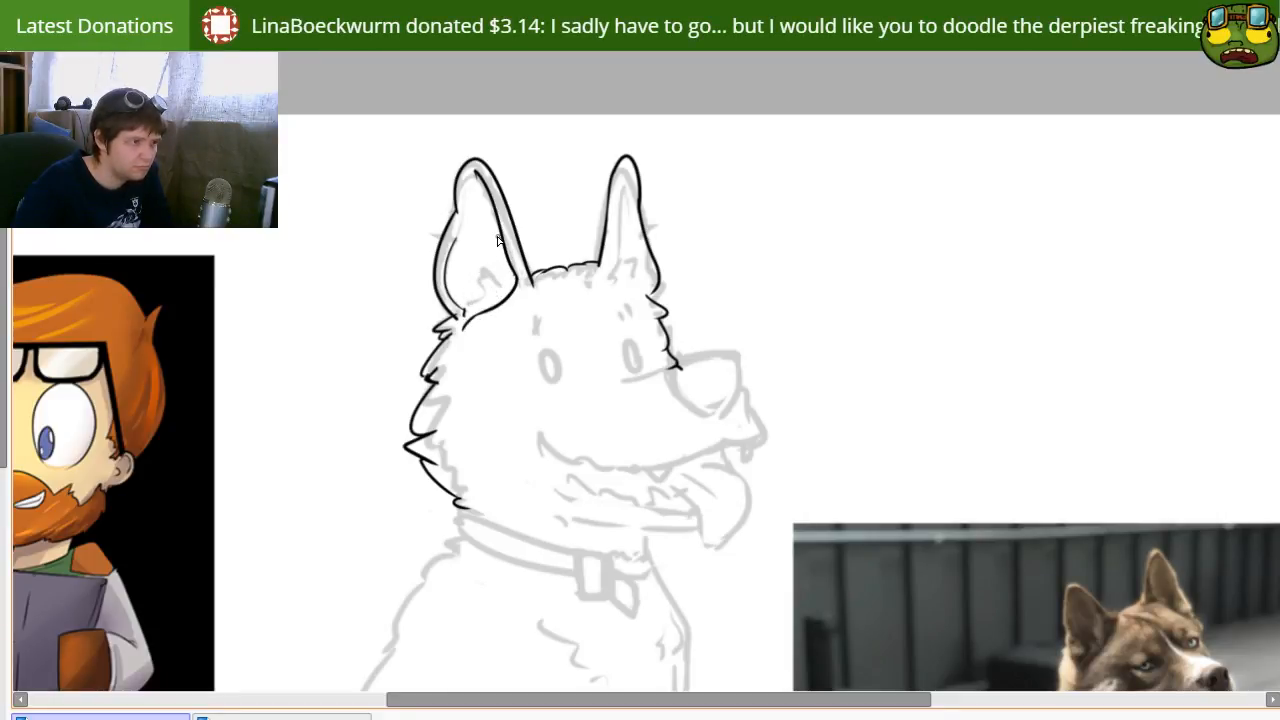
key(e)
drag(512, 268, 493, 287)
key(b)
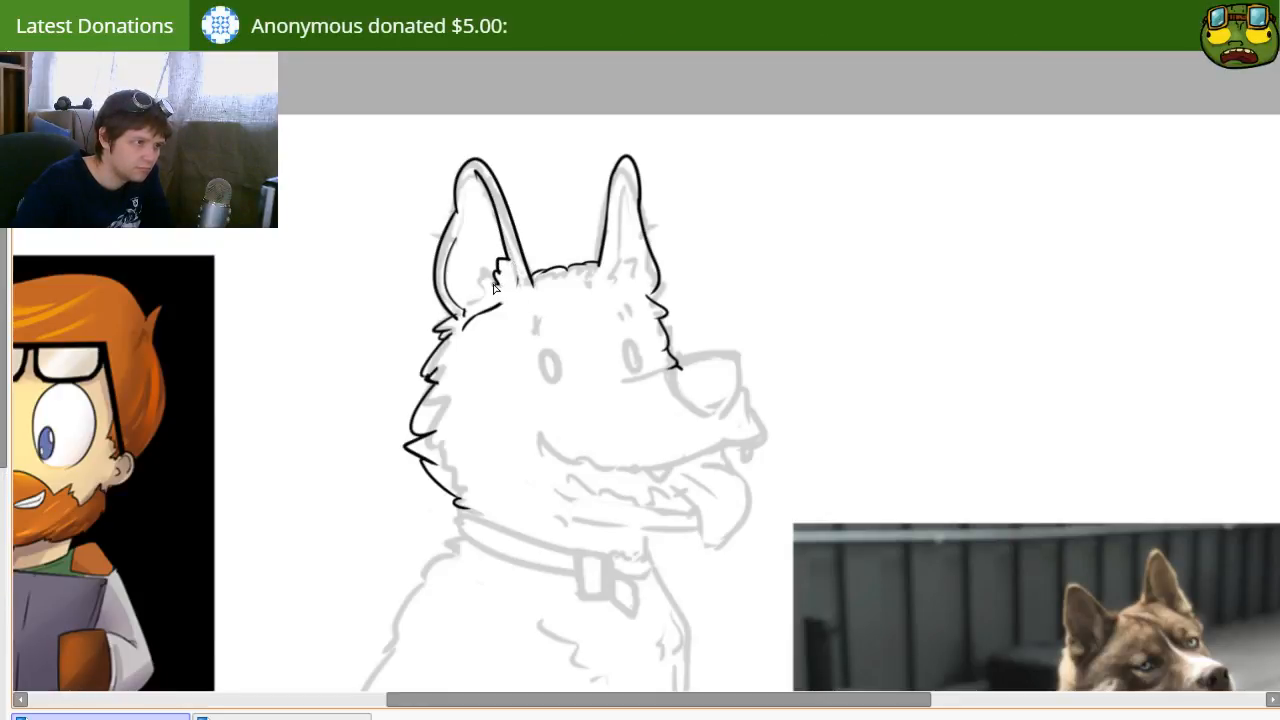
key(ctrl+z)
drag(500, 268, 495, 292)
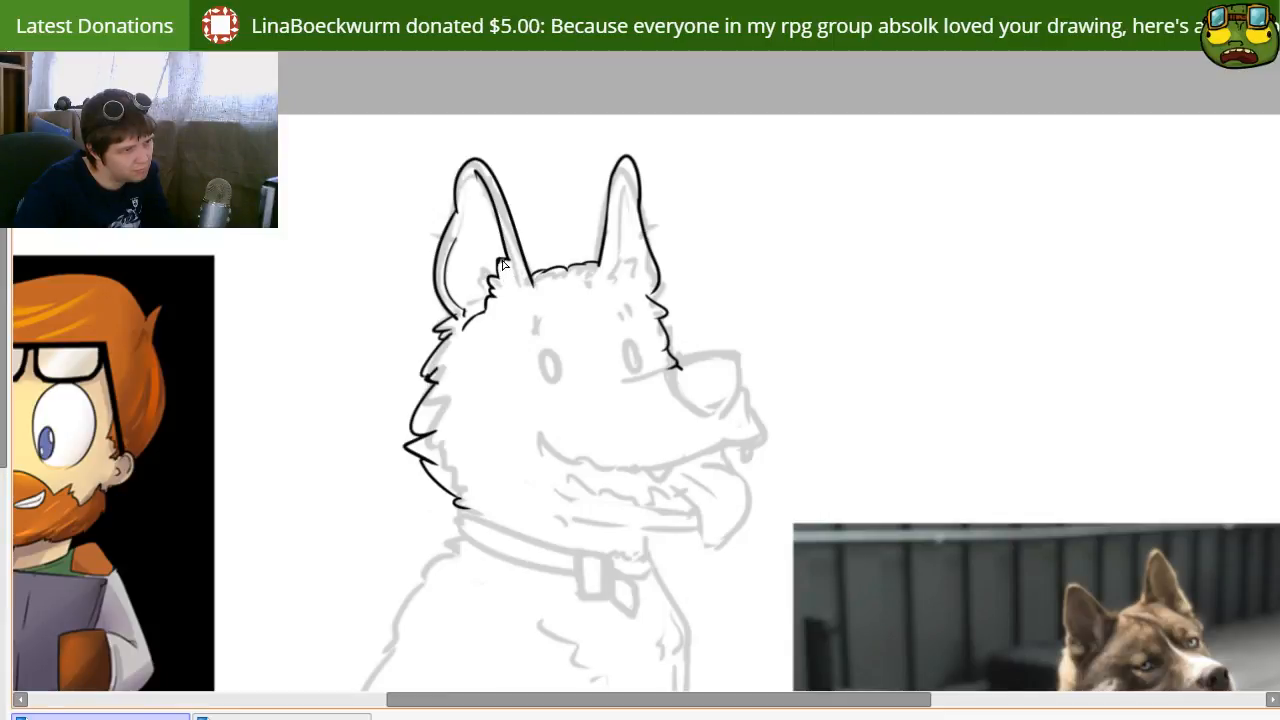
Step: Ink the inner contour of the far ear with a small fur tuft at its base
drag(628, 182, 640, 280)
key(ctrl+z)
drag(630, 166, 642, 261)
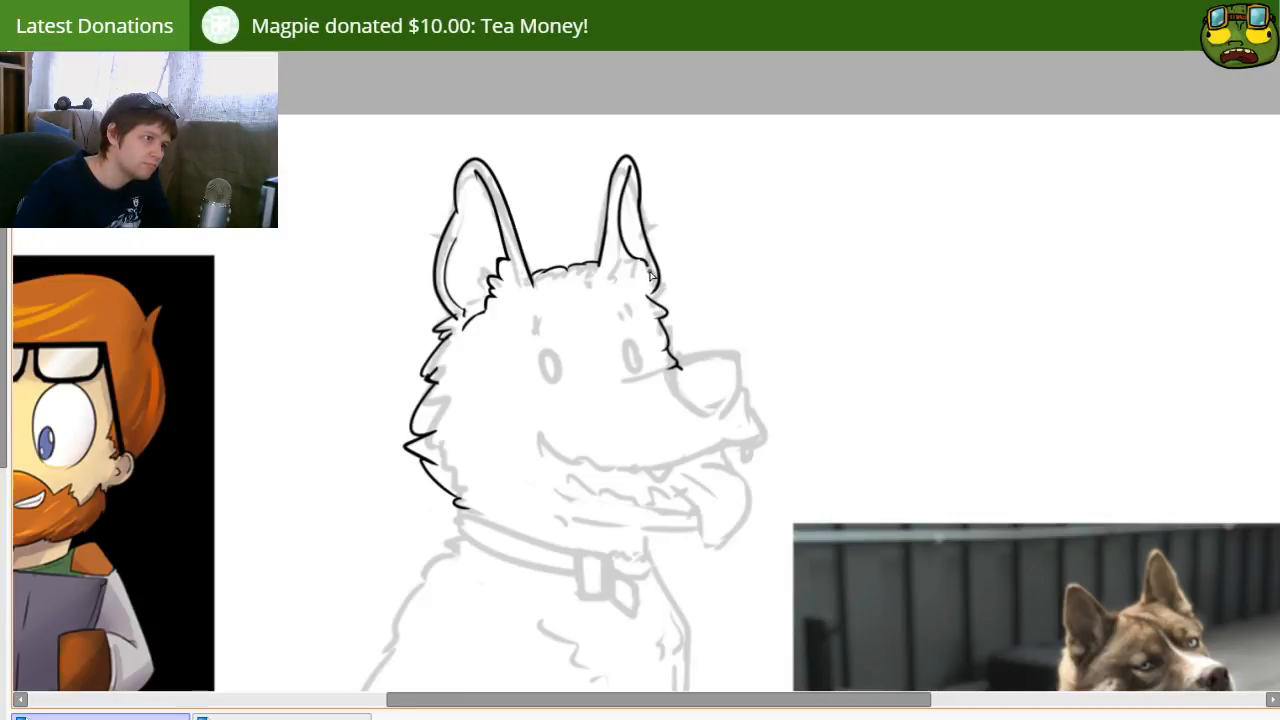
Step: Ink the muzzle's bridge line from below the far eye and continue it over the rounded top of the nose
mouse_move(619, 395)
mouse_down()
mouse_move(638, 340)
mouse_move(704, 310)
mouse_move(614, 337)
mouse_up()
key(ctrl+z)
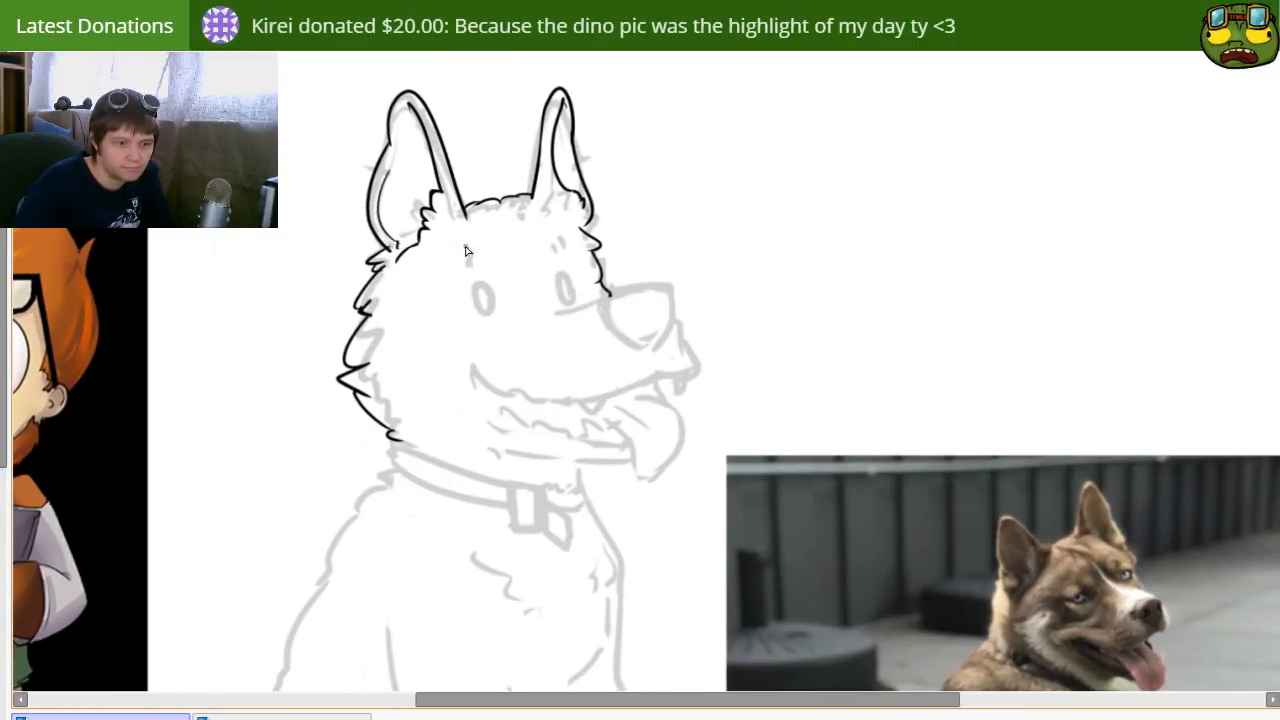
mouse_move(530, 310)
mouse_down()
mouse_move(629, 275)
mouse_move(614, 292)
mouse_up()
key(ctrl+z)
key(ctrl+z)
mouse_move(538, 314)
mouse_down()
mouse_move(672, 291)
mouse_move(668, 322)
mouse_move(641, 330)
mouse_up()
key(ctrl+z)
key(ctrl+z)
key(ctrl+z)
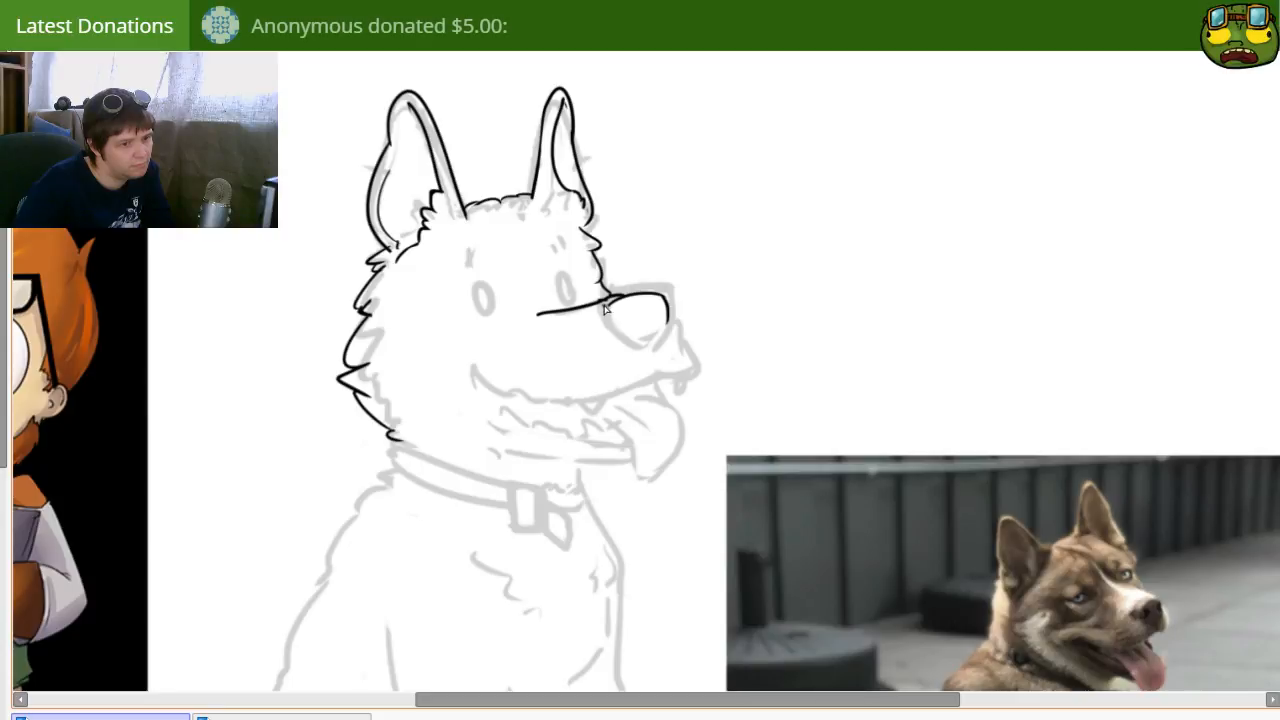
Step: Complete the rounded nose with two nostrils and a centre line, and ink the front of the muzzle below it
mouse_move(590, 326)
mouse_down()
mouse_move(649, 344)
mouse_move(672, 321)
mouse_move(645, 343)
mouse_up()
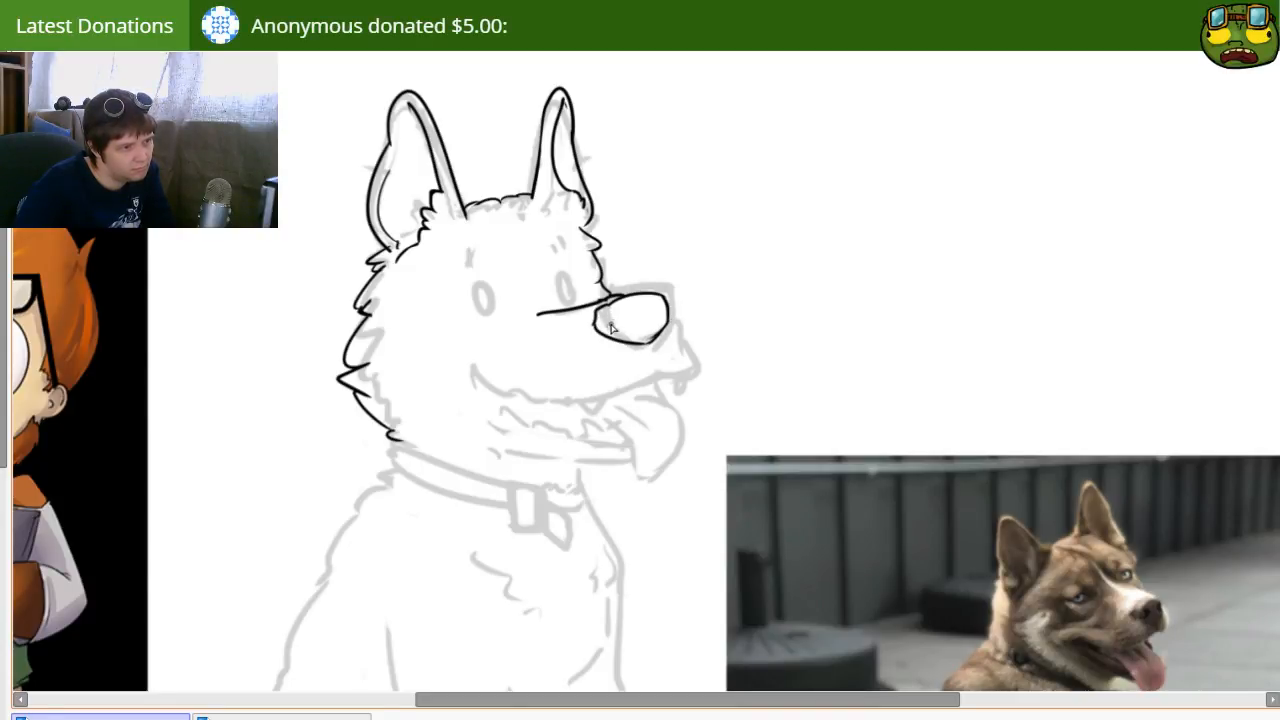
drag(617, 331, 630, 316)
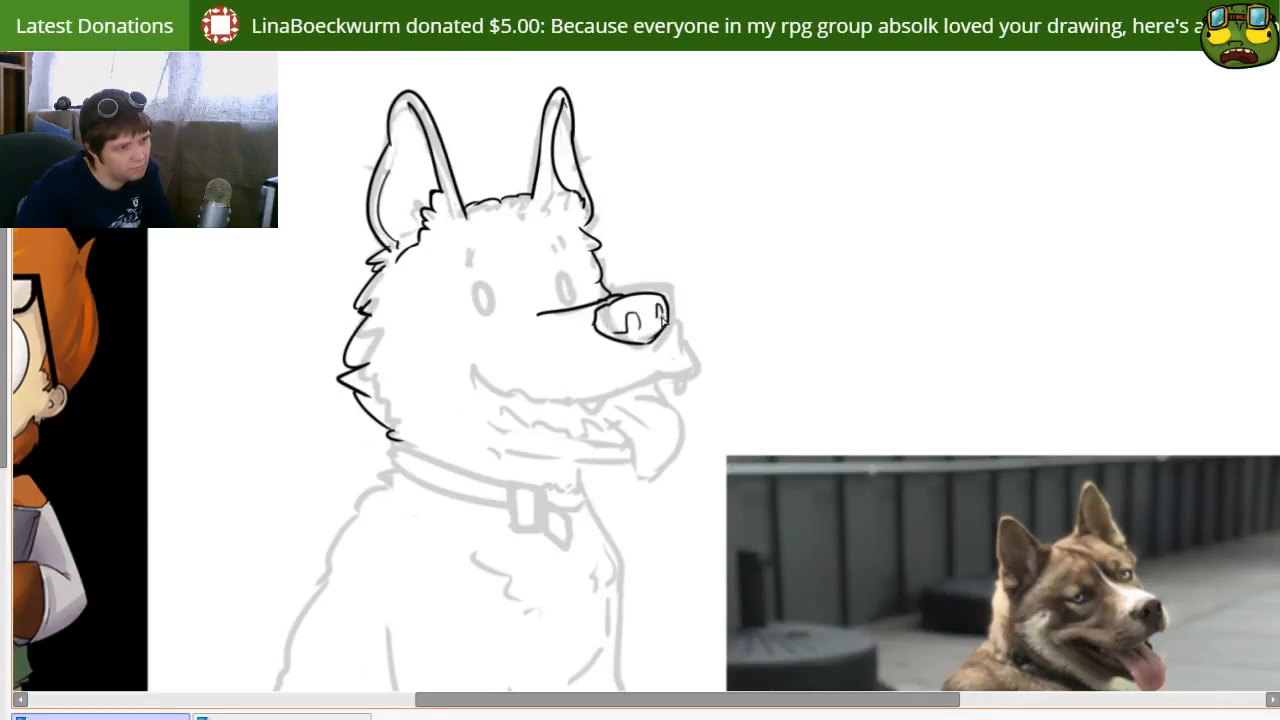
mouse_move(645, 297)
mouse_down()
mouse_move(650, 336)
mouse_move(699, 369)
mouse_up()
key(ctrl+z)
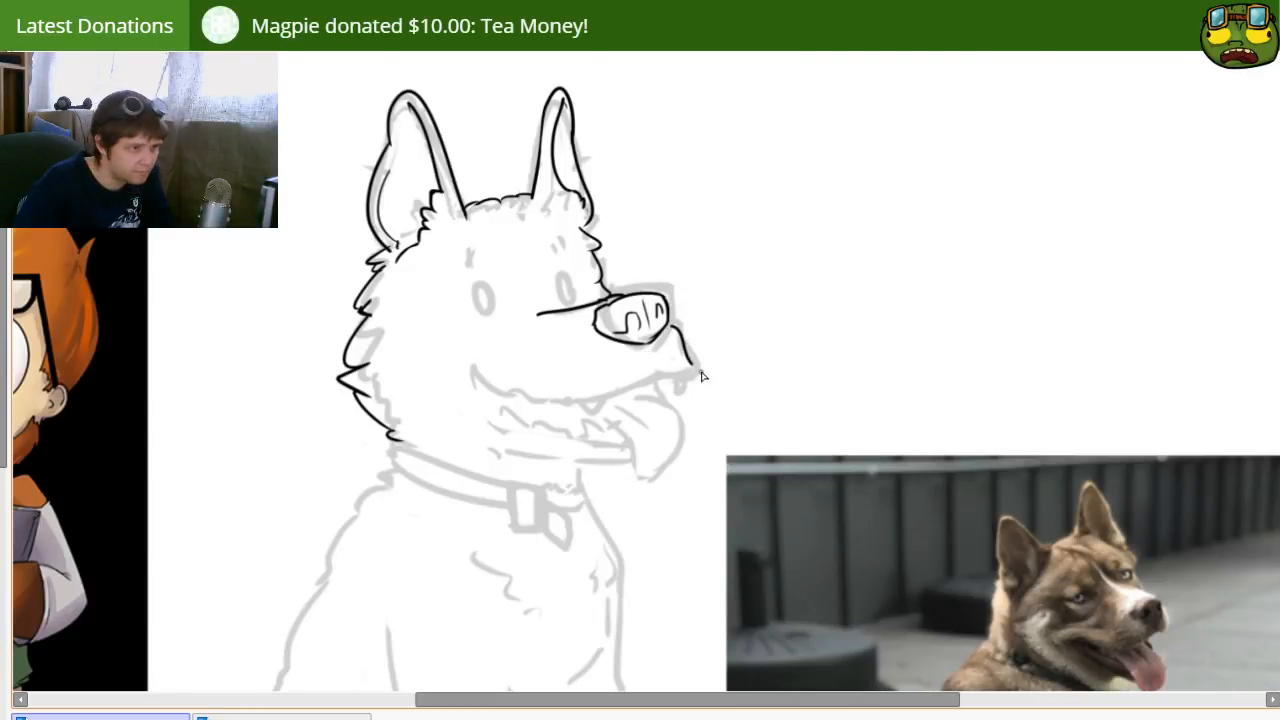
key(ctrl+z)
mouse_move(669, 324)
mouse_down()
mouse_move(700, 360)
mouse_move(659, 382)
mouse_move(682, 380)
mouse_move(695, 359)
mouse_move(655, 377)
mouse_move(650, 397)
mouse_move(653, 375)
mouse_move(685, 373)
mouse_up()
key(e)
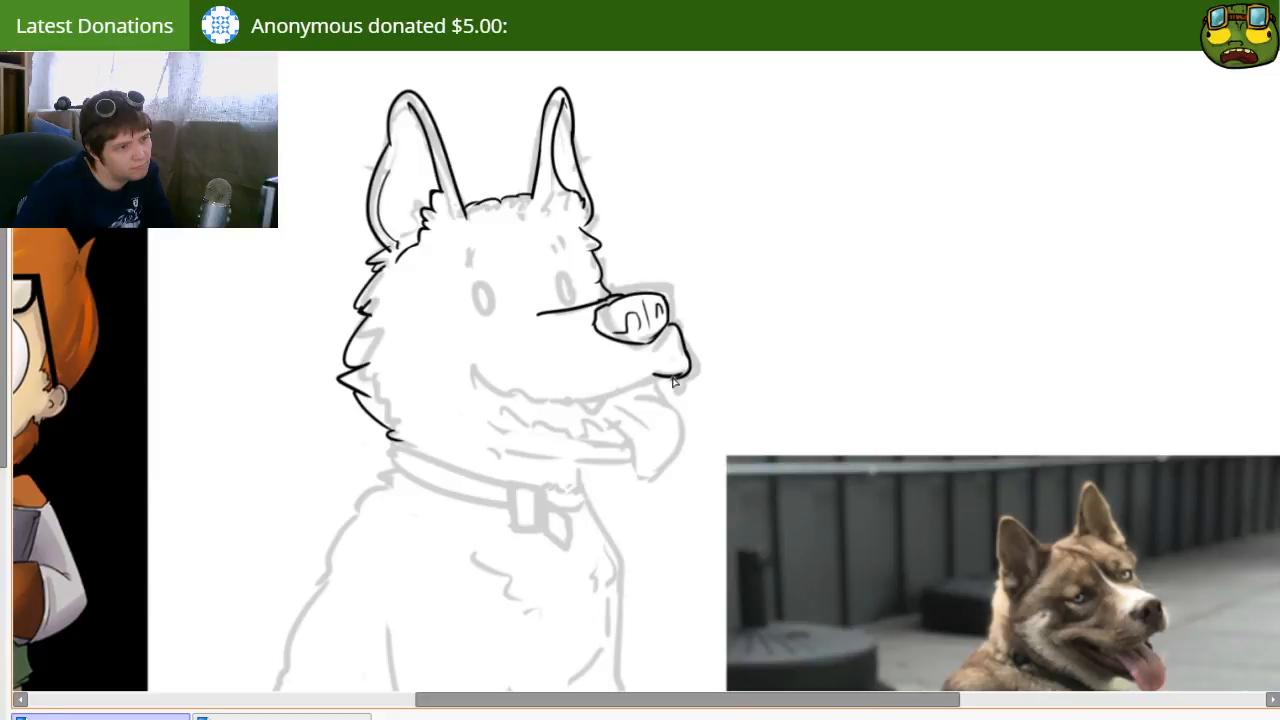
Step: Ink the smiling upper mouth line from the cheek corner to the front lip and dot whisker spots on the muzzle
mouse_move(503, 417)
mouse_down()
mouse_move(598, 341)
mouse_move(617, 438)
mouse_move(571, 466)
mouse_move(574, 491)
mouse_up()
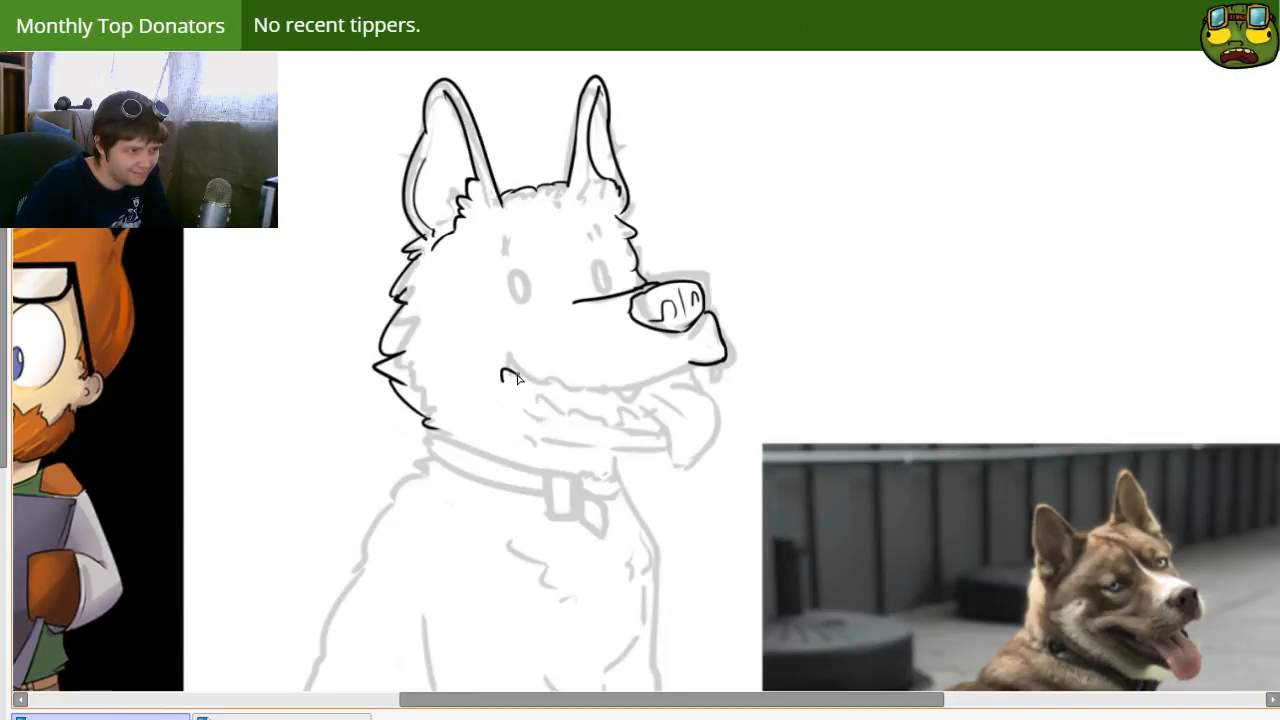
drag(505, 368, 632, 387)
key(ctrl+z)
mouse_move(532, 374)
mouse_down()
mouse_move(577, 392)
mouse_move(697, 360)
mouse_up()
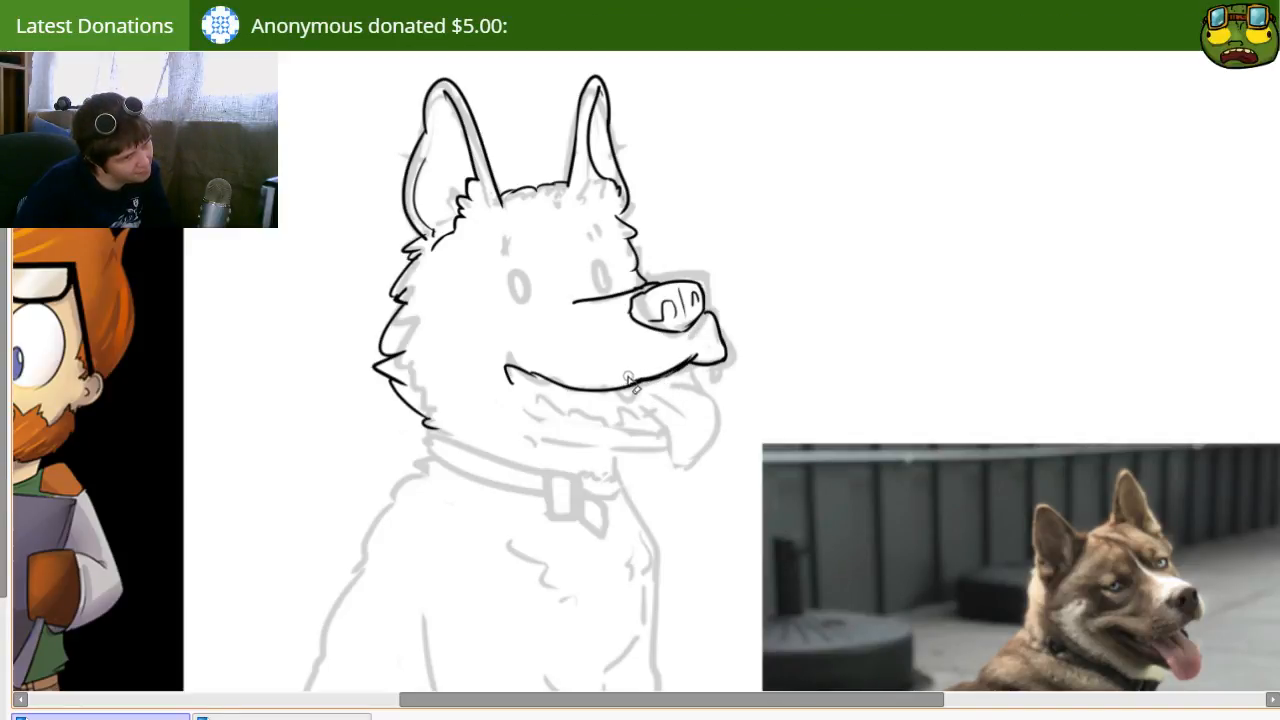
click(590, 343)
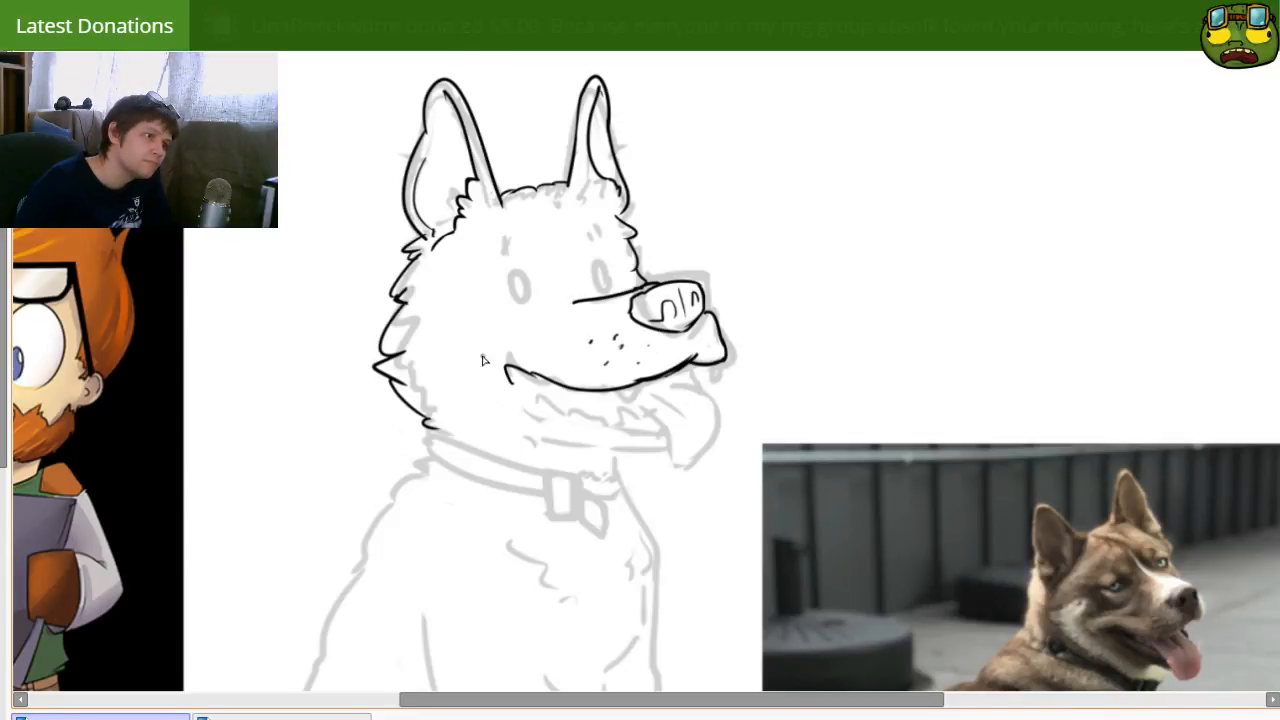
Step: Ink the lower jaw as one long smooth curve from the mouth corner forward past the tongue
drag(512, 379, 666, 429)
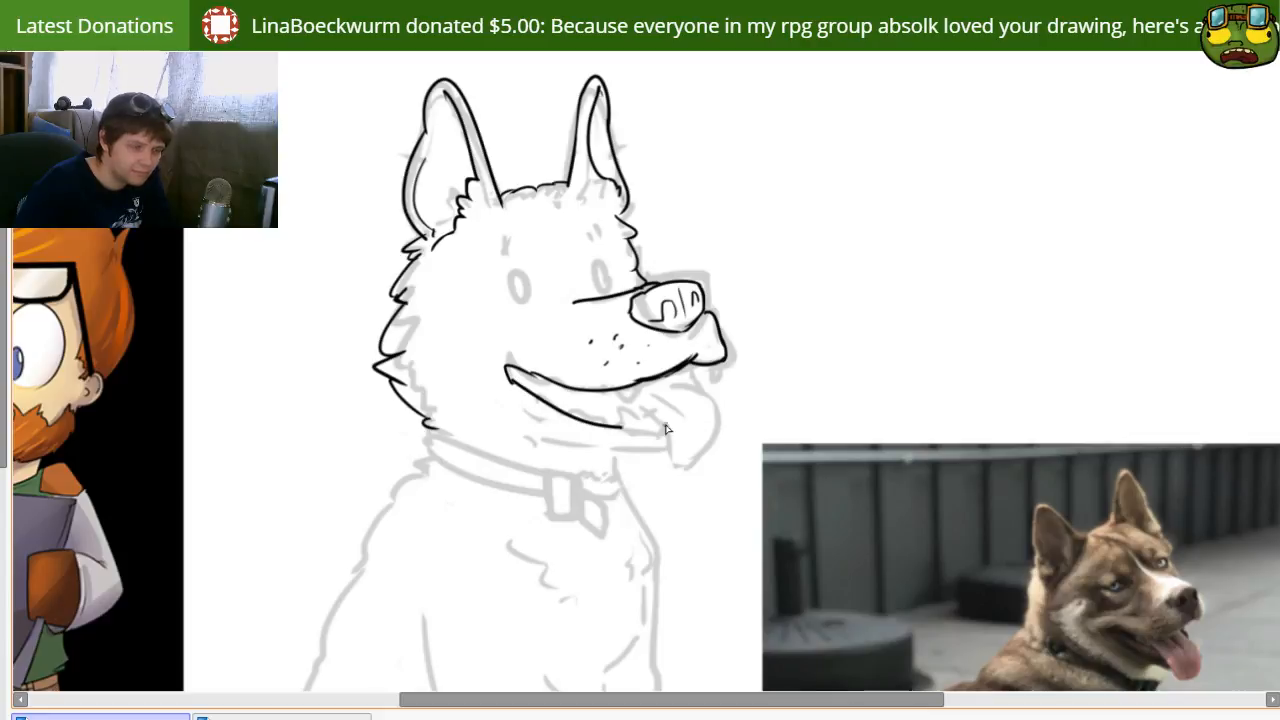
key(ctrl+z)
mouse_move(512, 379)
mouse_down()
mouse_move(604, 423)
mouse_move(701, 408)
mouse_up()
key(ctrl+z)
drag(508, 370, 703, 429)
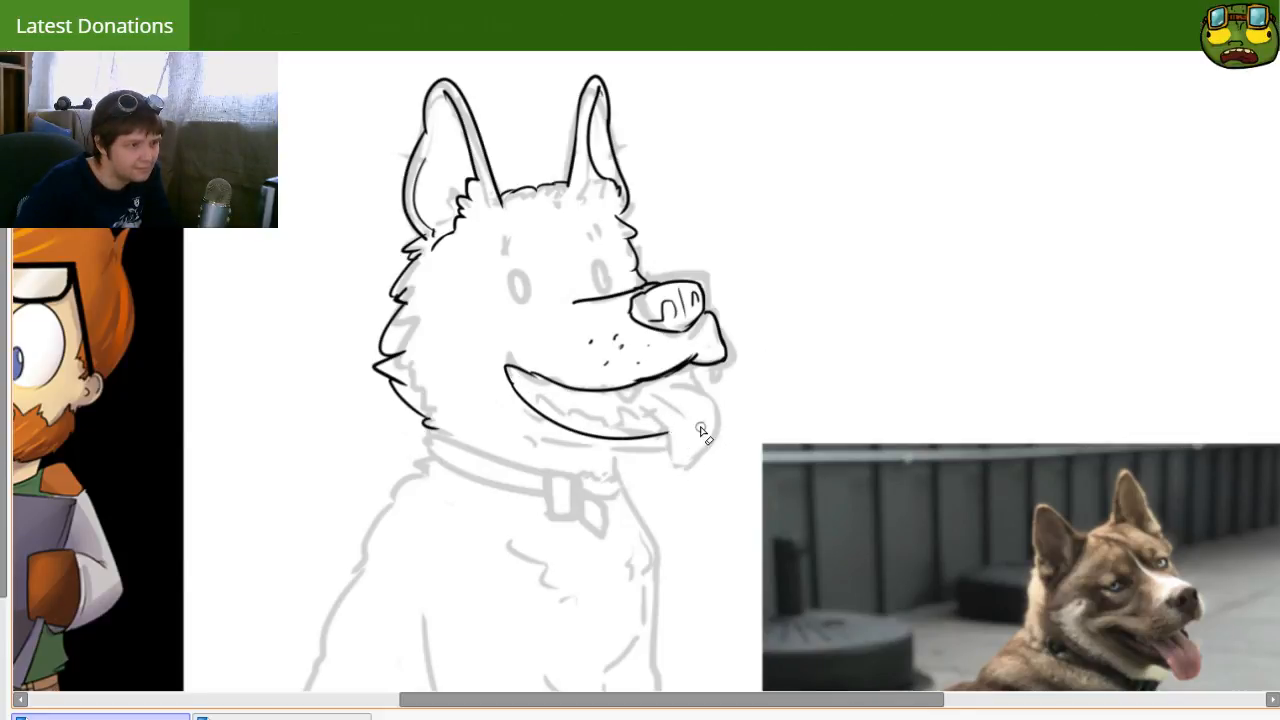
key(ctrl+z)
key(ctrl+z)
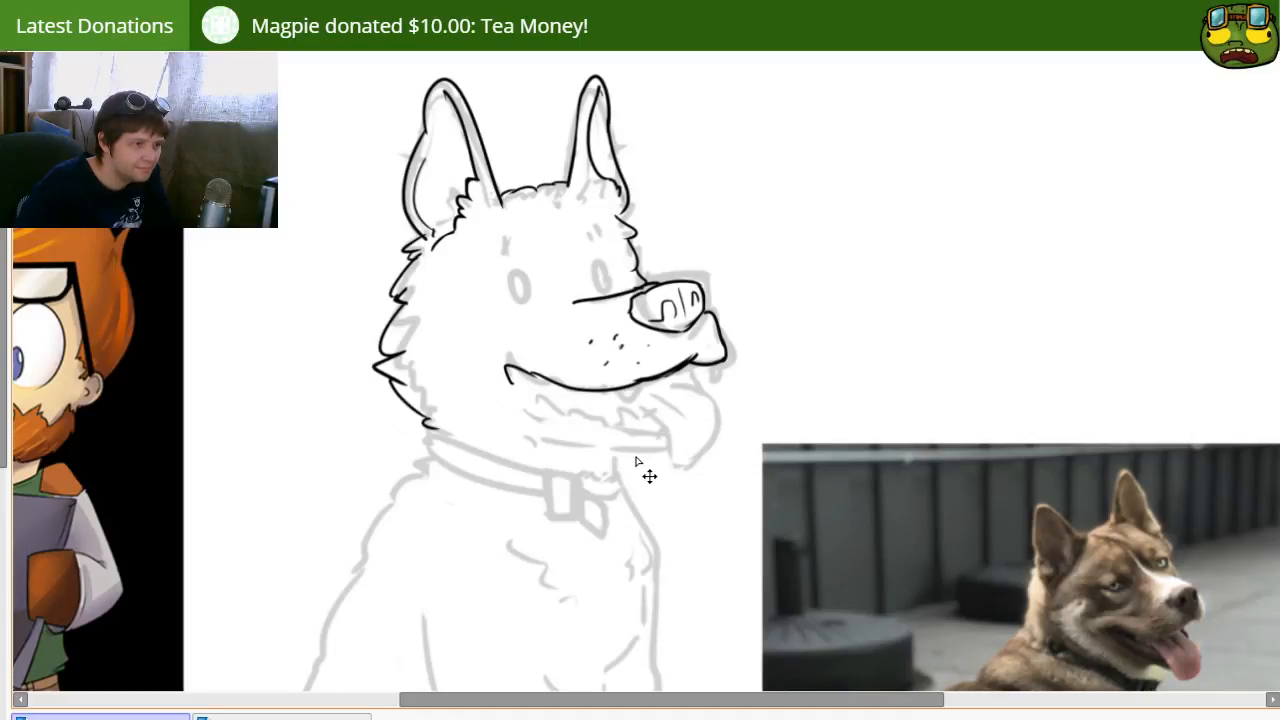
drag(512, 372, 722, 422)
key(ctrl+z)
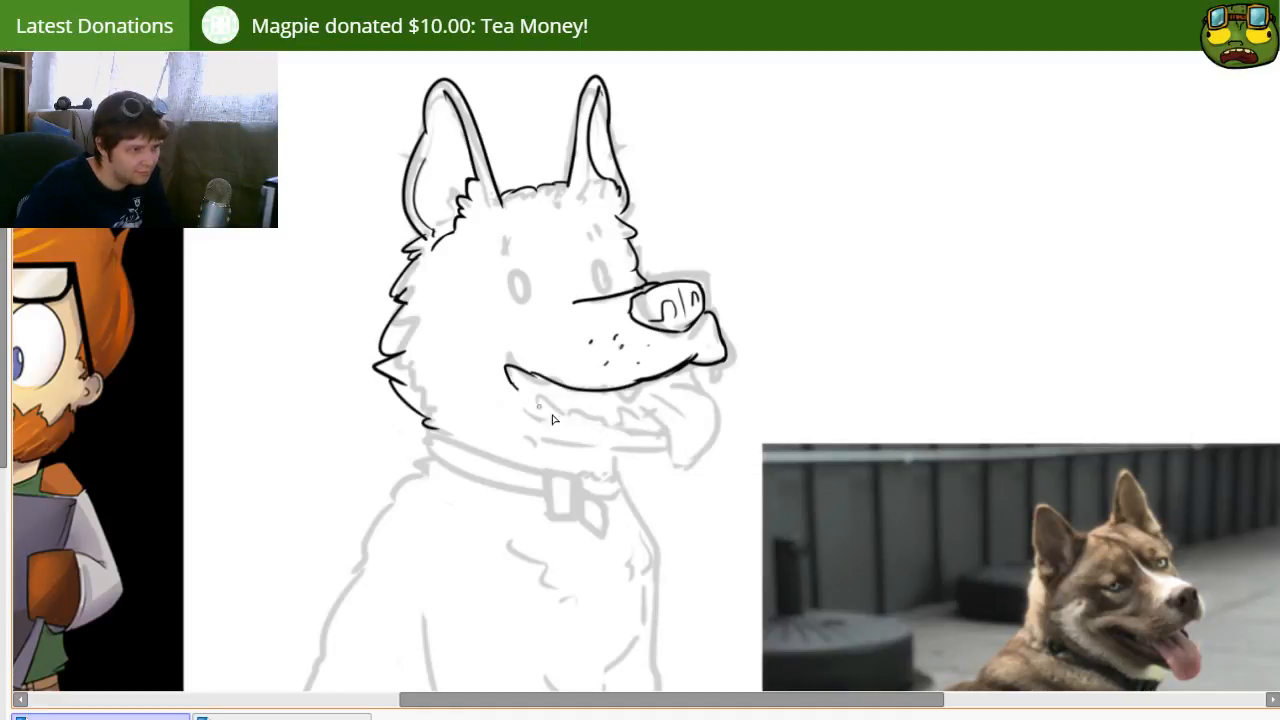
drag(506, 368, 756, 428)
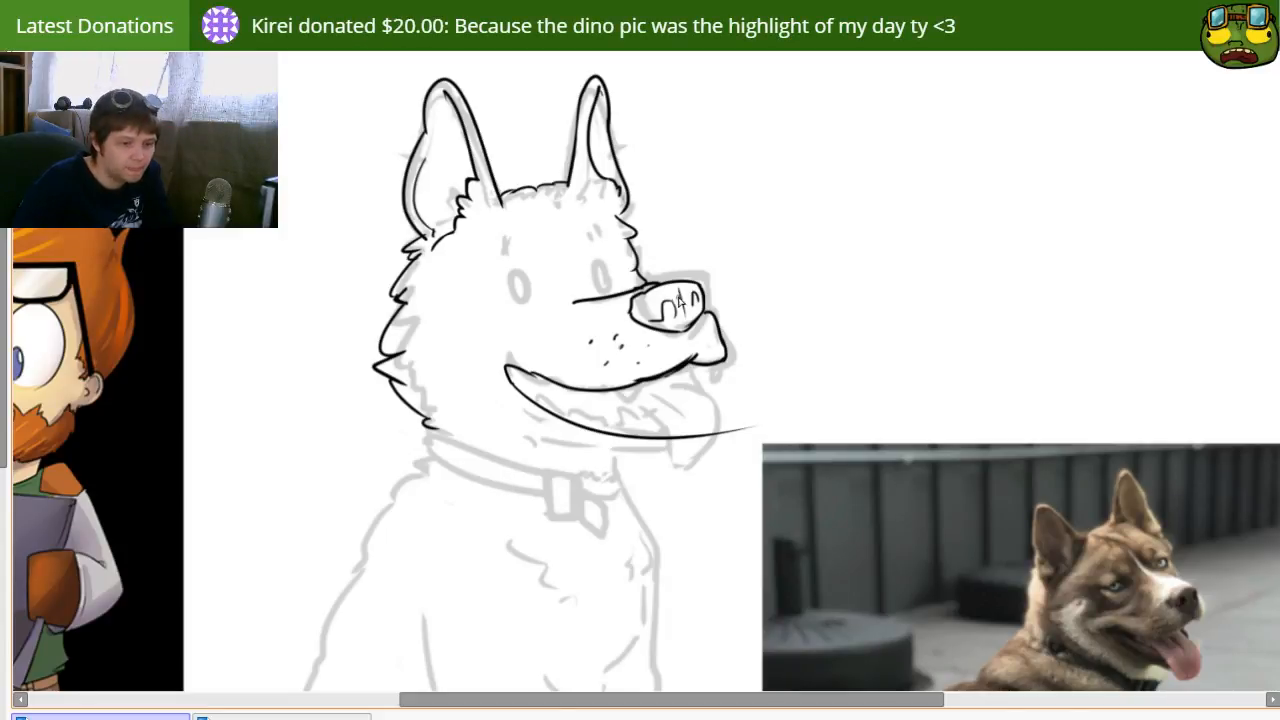
Step: Clean the stray mark off the nose's centre line and add small whisker dots to the front of the muzzle
key(e)
key(bracketright)
key(bracketright)
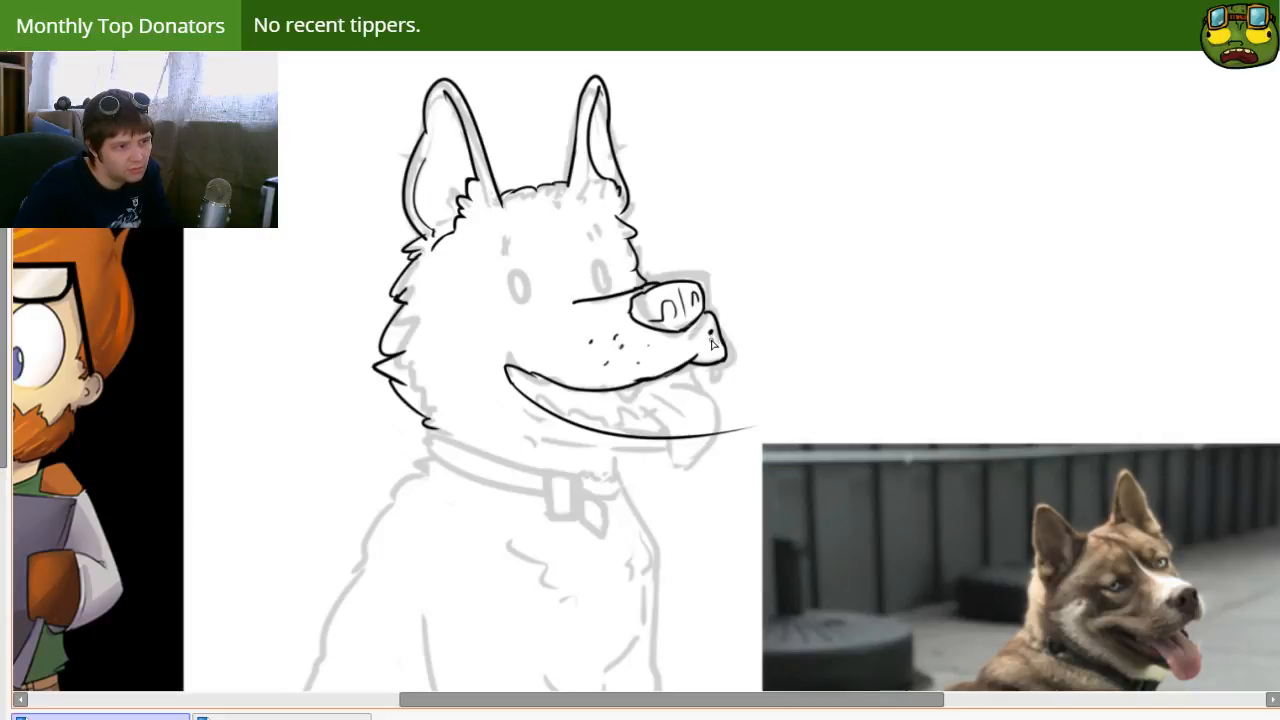
drag(706, 355, 708, 336)
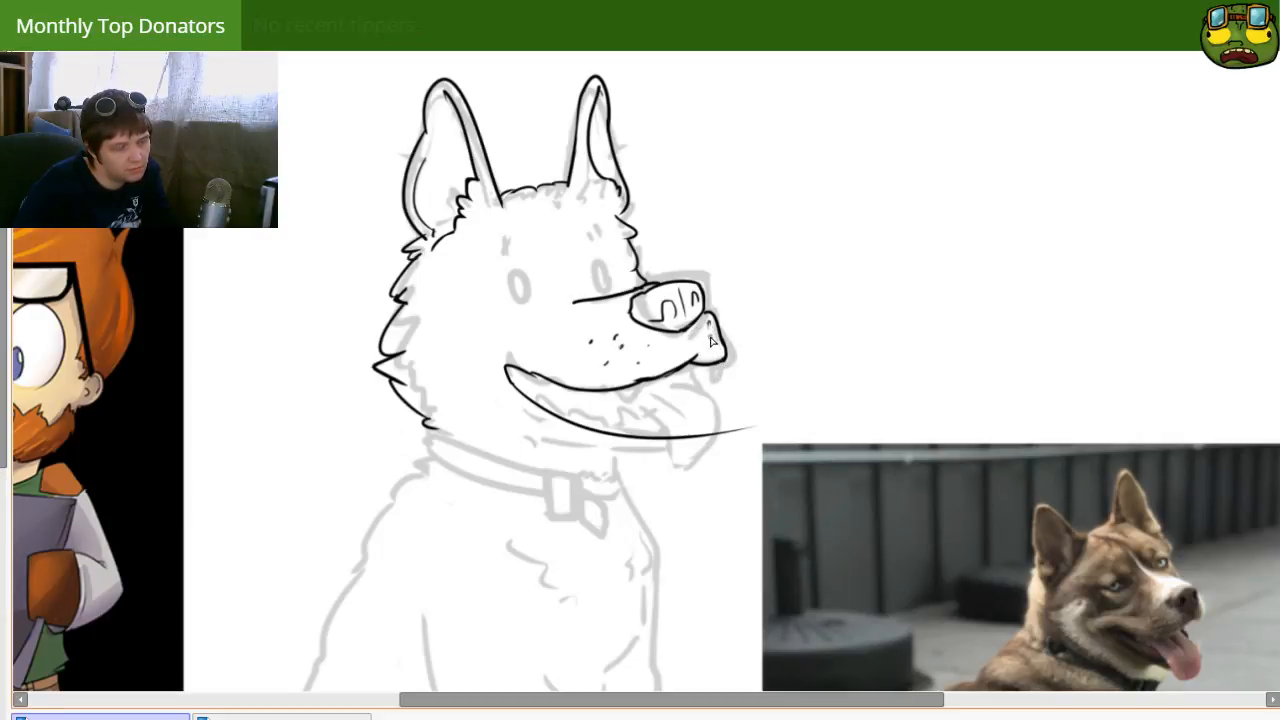
Step: Erase the jaw line's overshoot across the tongue and ink a pointed tooth below the front lip
key(space)
drag(722, 533, 674, 446)
drag(624, 525, 618, 537)
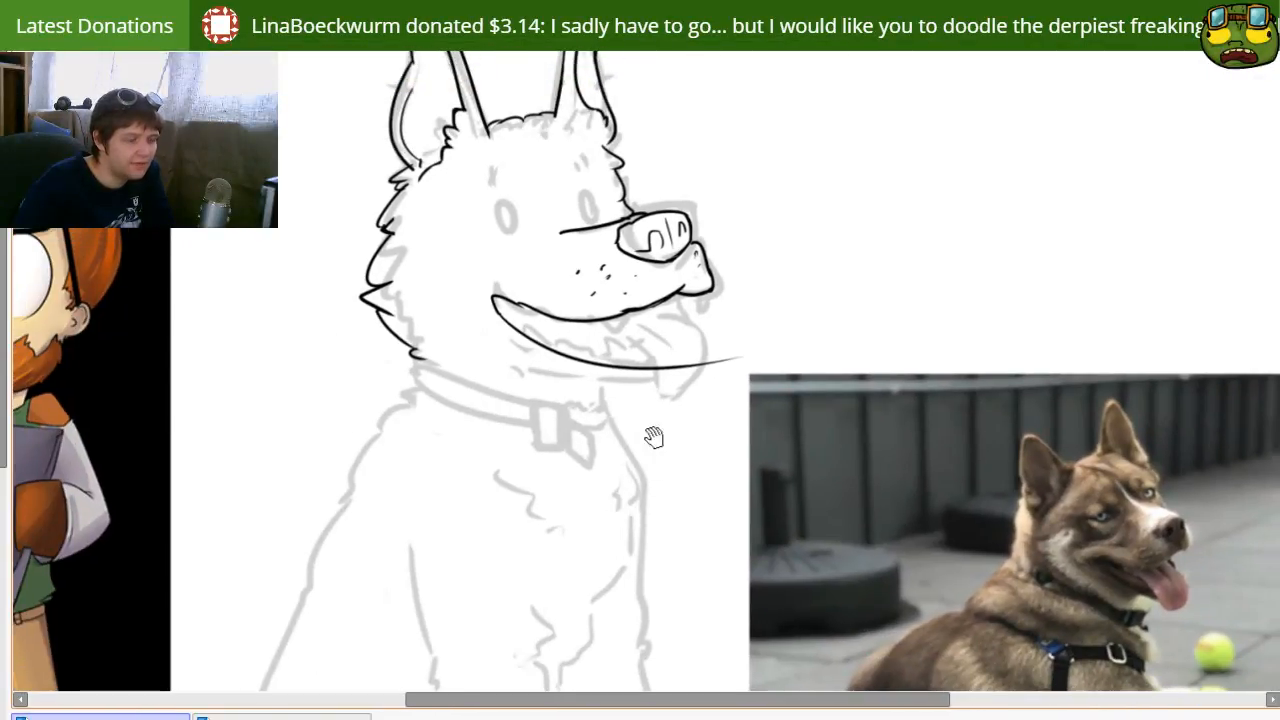
mouse_move(709, 361)
mouse_down()
mouse_move(729, 360)
mouse_move(666, 368)
mouse_up()
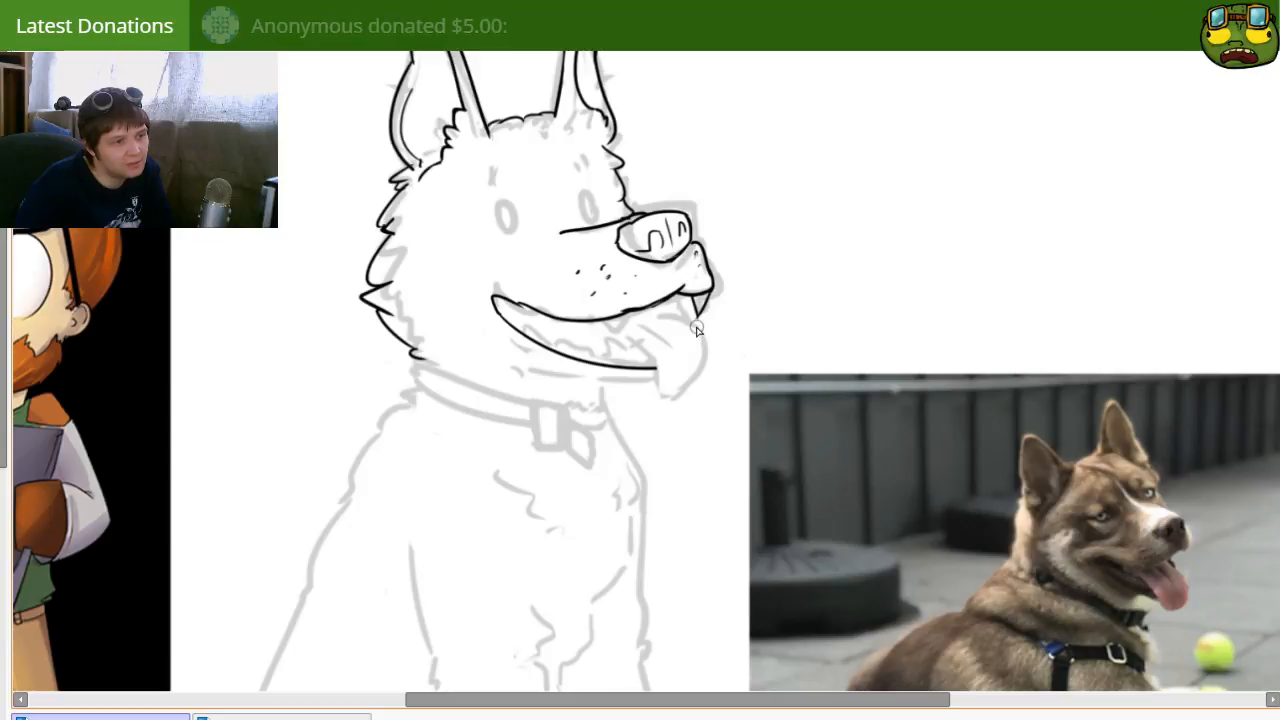
Step: Ink two short fangs under the upper lip, a row of small teeth behind them, and a pointed lower tooth near the tongue
drag(635, 314, 608, 328)
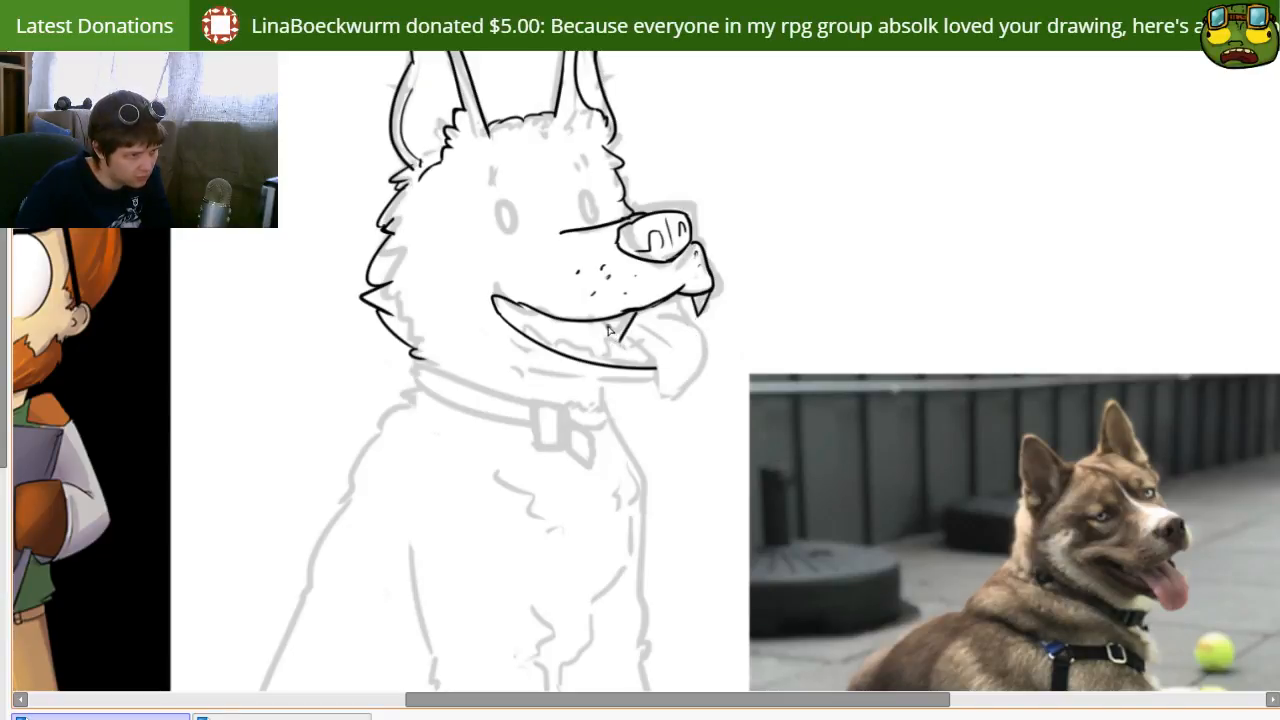
key(ctrl+z)
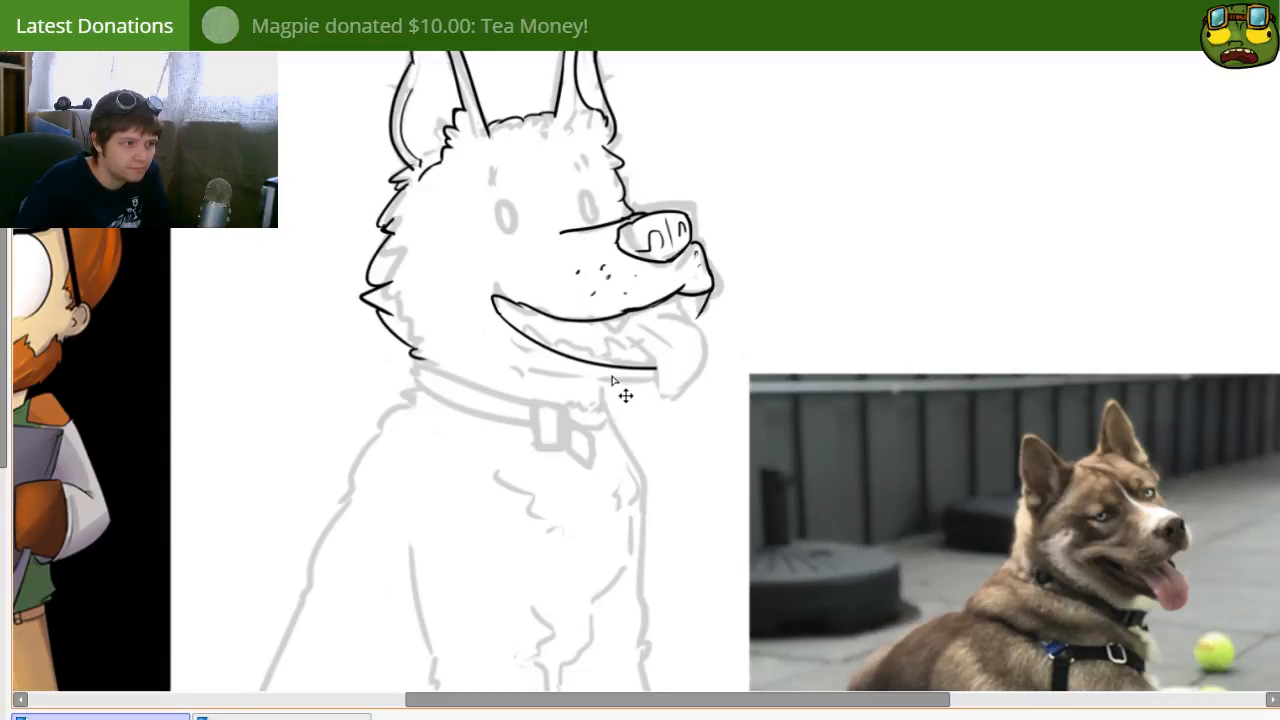
mouse_move(684, 415)
mouse_down()
mouse_move(657, 408)
mouse_move(665, 365)
mouse_up()
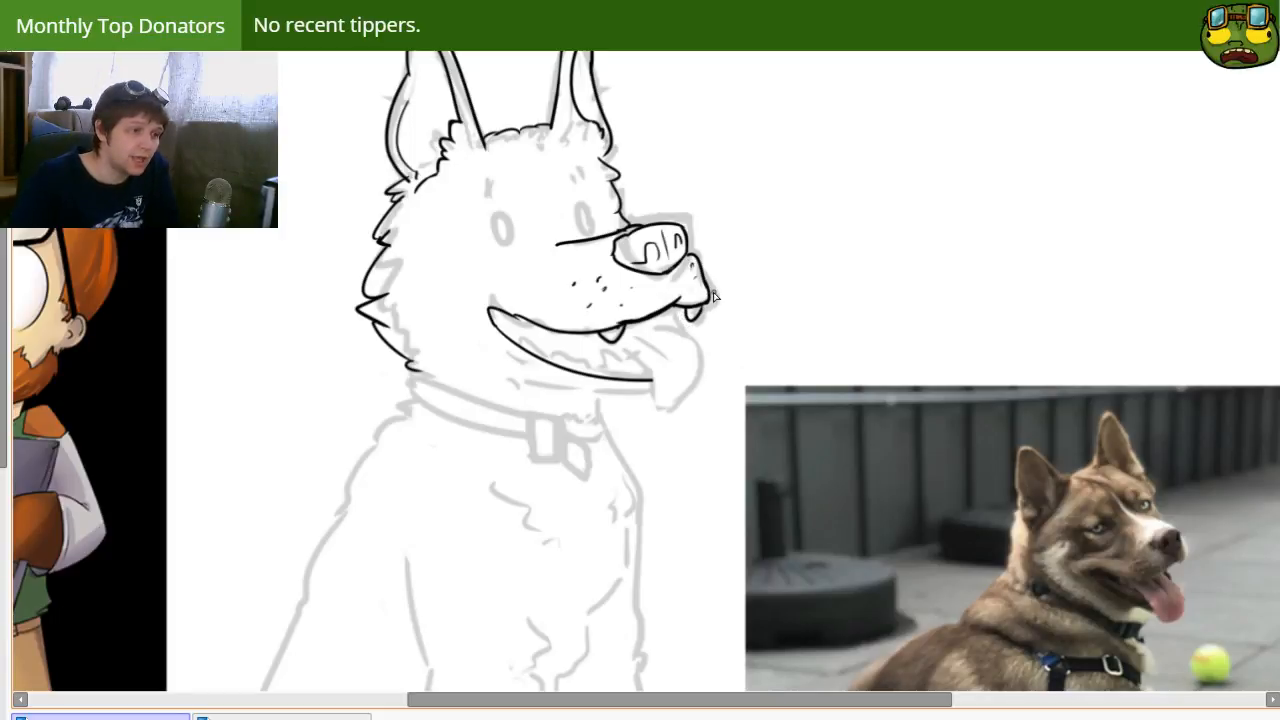
key(e)
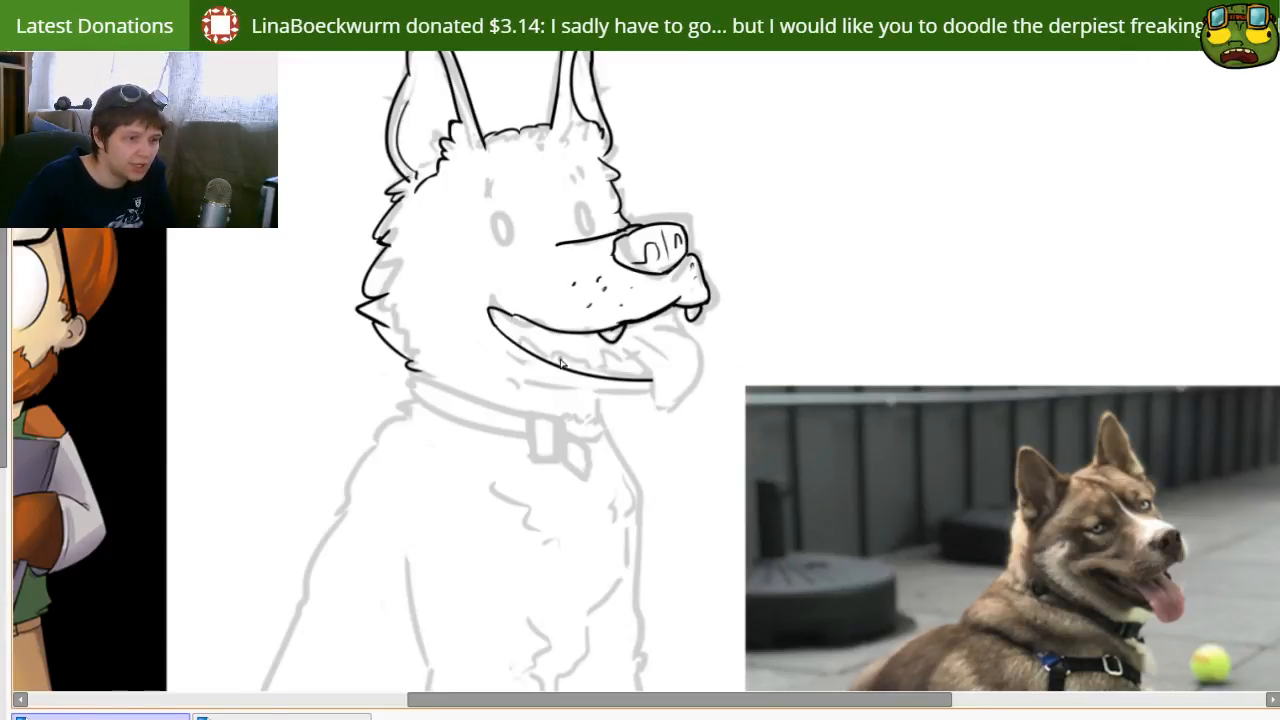
drag(557, 332, 590, 334)
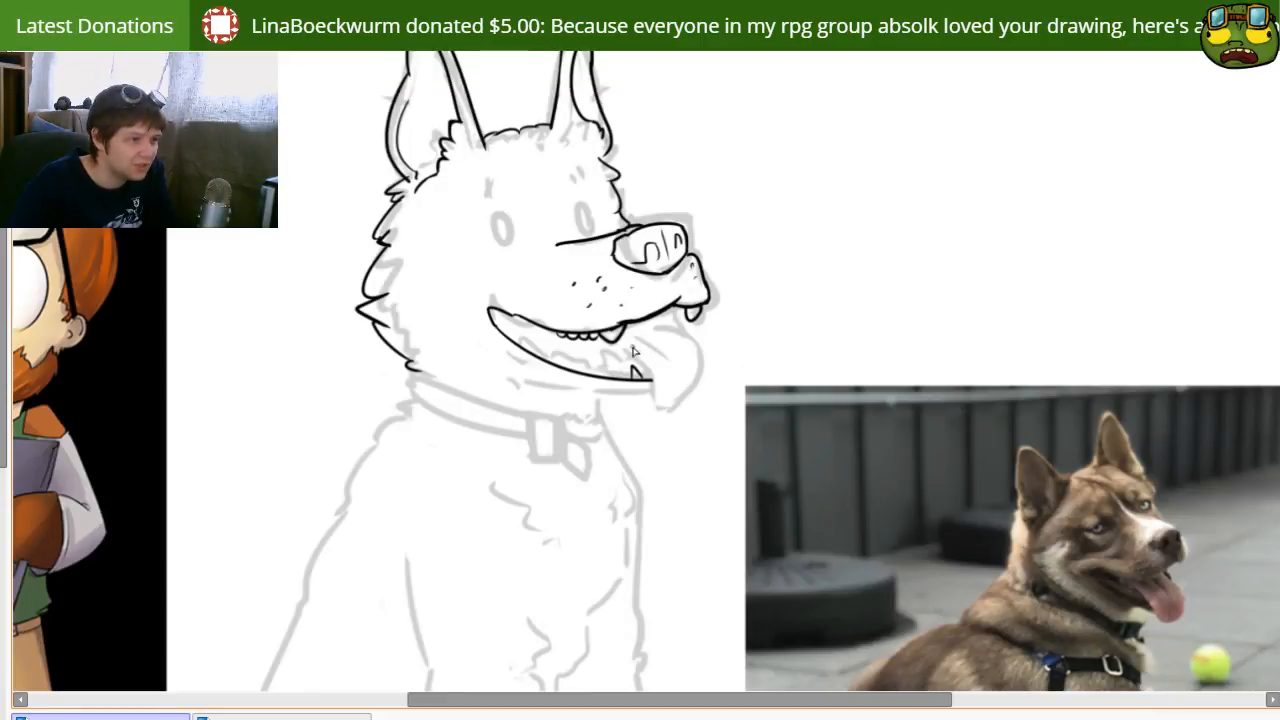
Step: Ink the tongue hanging over the front of the lower jaw, with a curved crease along its middle
drag(611, 356, 690, 367)
key(ctrl+z)
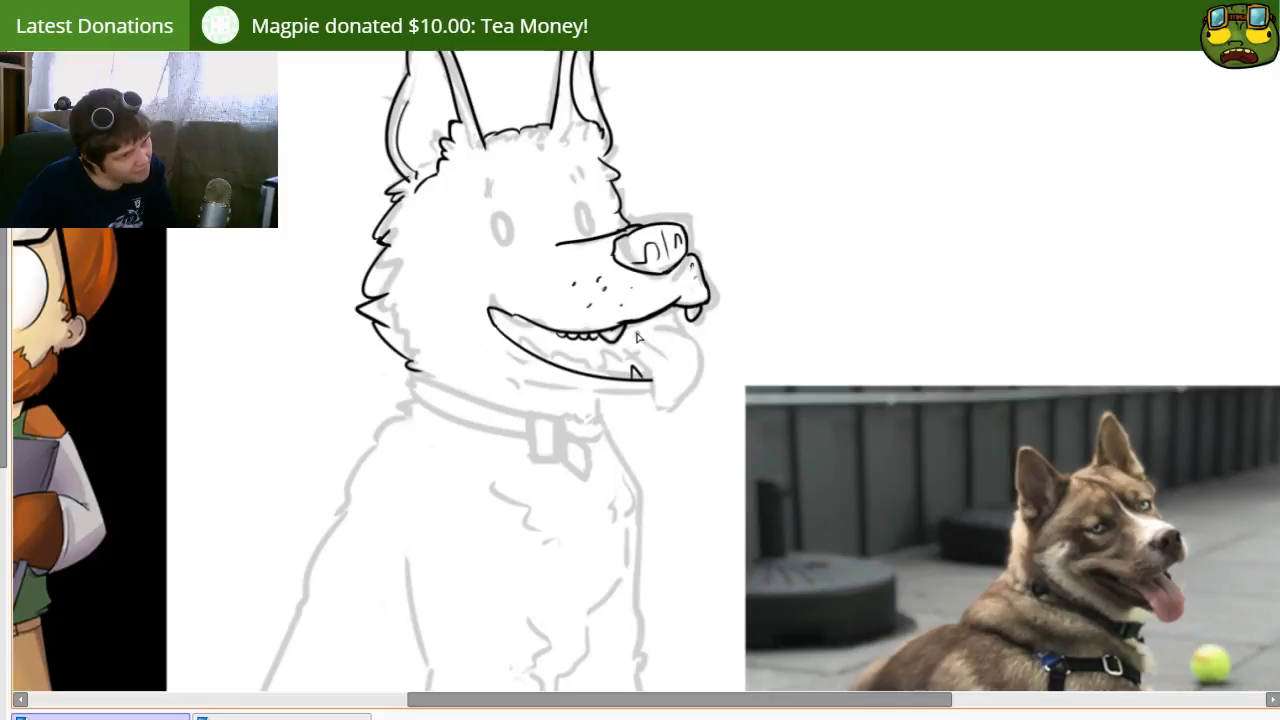
mouse_move(632, 323)
mouse_down()
mouse_move(688, 378)
mouse_move(678, 401)
mouse_up()
key(ctrl+z)
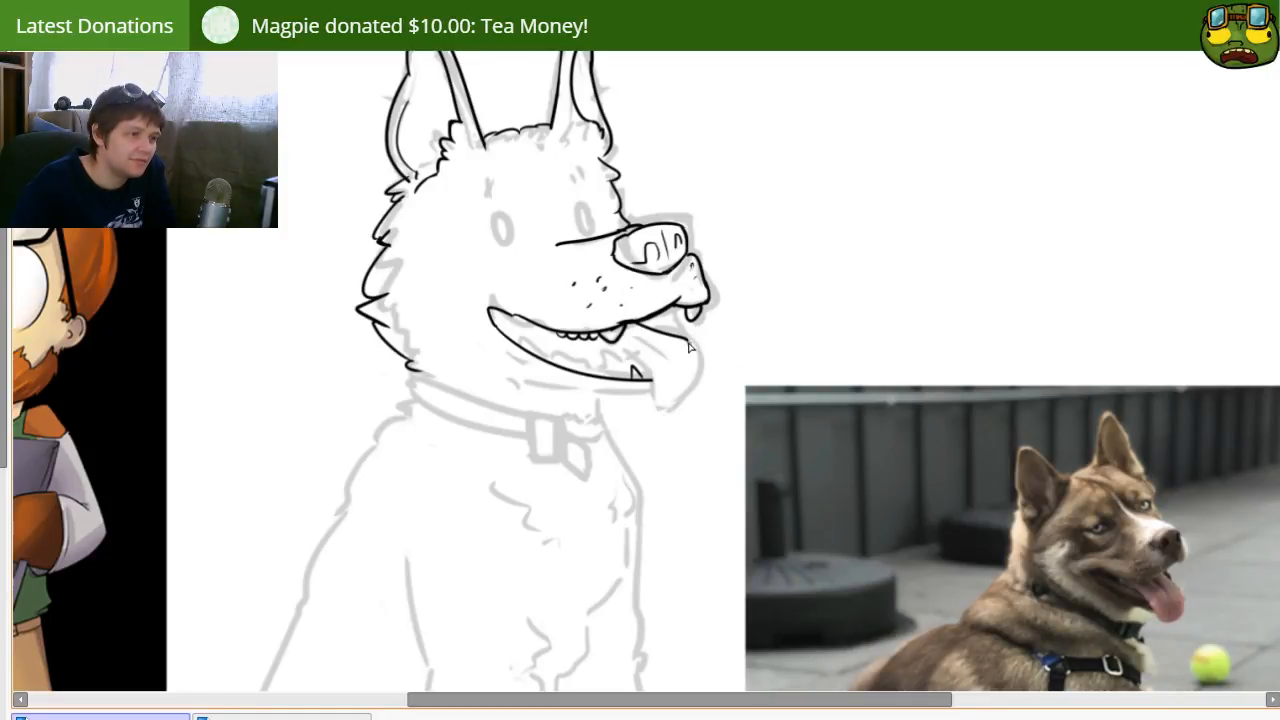
drag(687, 338, 670, 404)
key(ctrl+z)
mouse_move(687, 343)
mouse_down()
mouse_move(658, 404)
mouse_move(672, 408)
mouse_move(696, 360)
mouse_up()
key(ctrl+z)
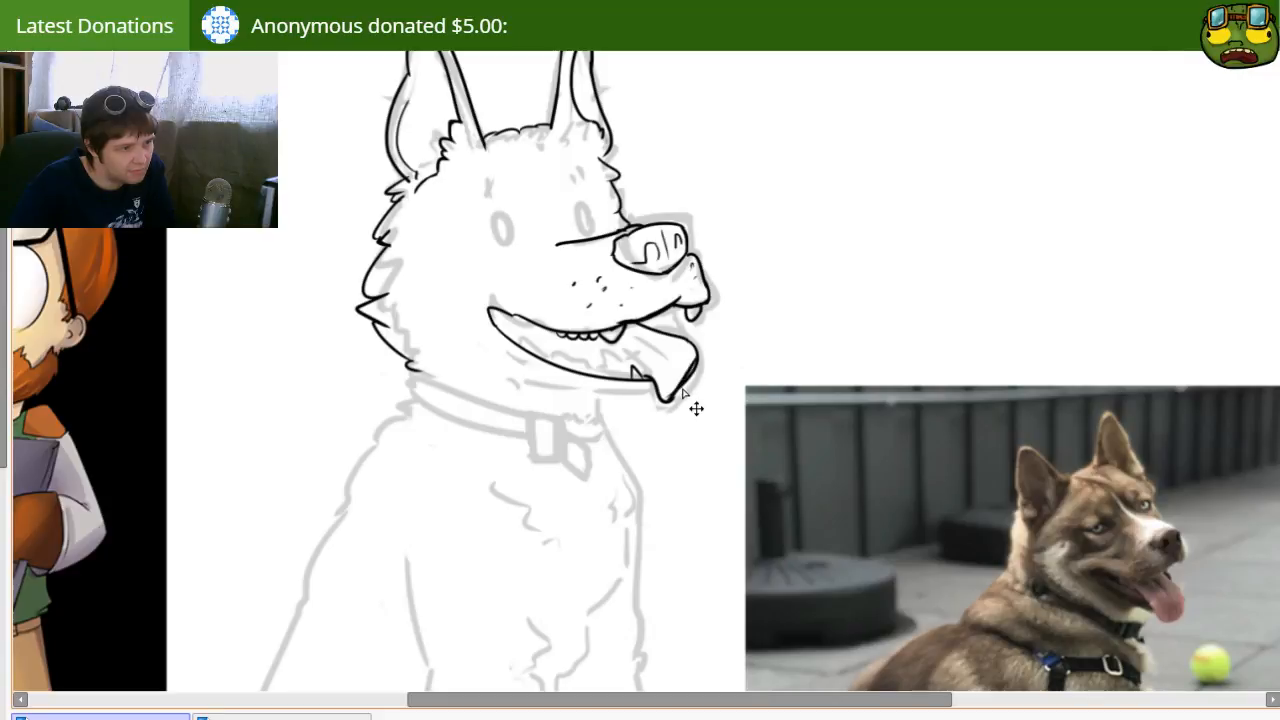
key(n)
drag(638, 344, 678, 376)
Step: Ink a thin second lip line along the lower jaw, starting at the mouth corner and merging into the jaw curve
mouse_move(507, 321)
mouse_down()
mouse_move(560, 361)
mouse_move(600, 359)
mouse_up()
key(ctrl+z)
key(ctrl+z)
drag(492, 314, 605, 377)
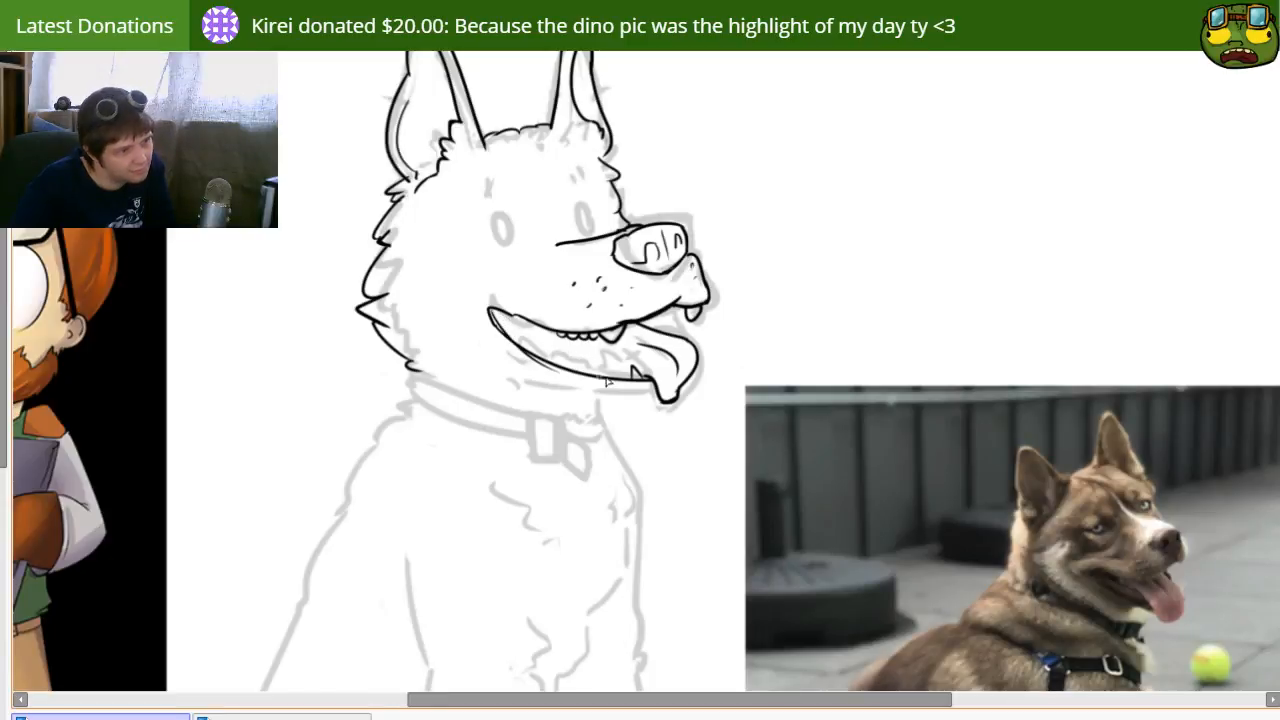
key(ctrl+z)
drag(492, 314, 592, 368)
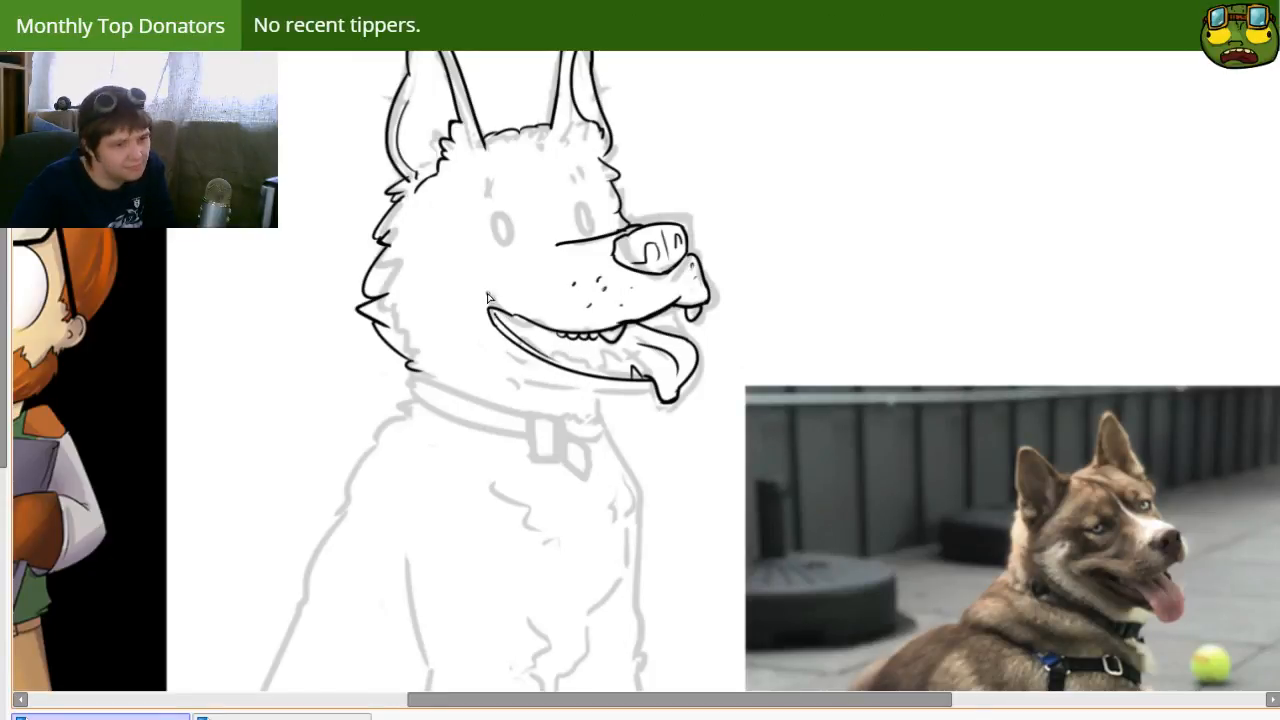
key(ctrl+z)
drag(492, 312, 540, 354)
key(ctrl+z)
drag(490, 311, 566, 363)
Step: Ink the chin's underside as a smooth line just below the lower jaw, ending at the tongue tip
mouse_move(602, 440)
mouse_down()
mouse_move(583, 457)
mouse_move(680, 440)
mouse_move(622, 434)
mouse_up()
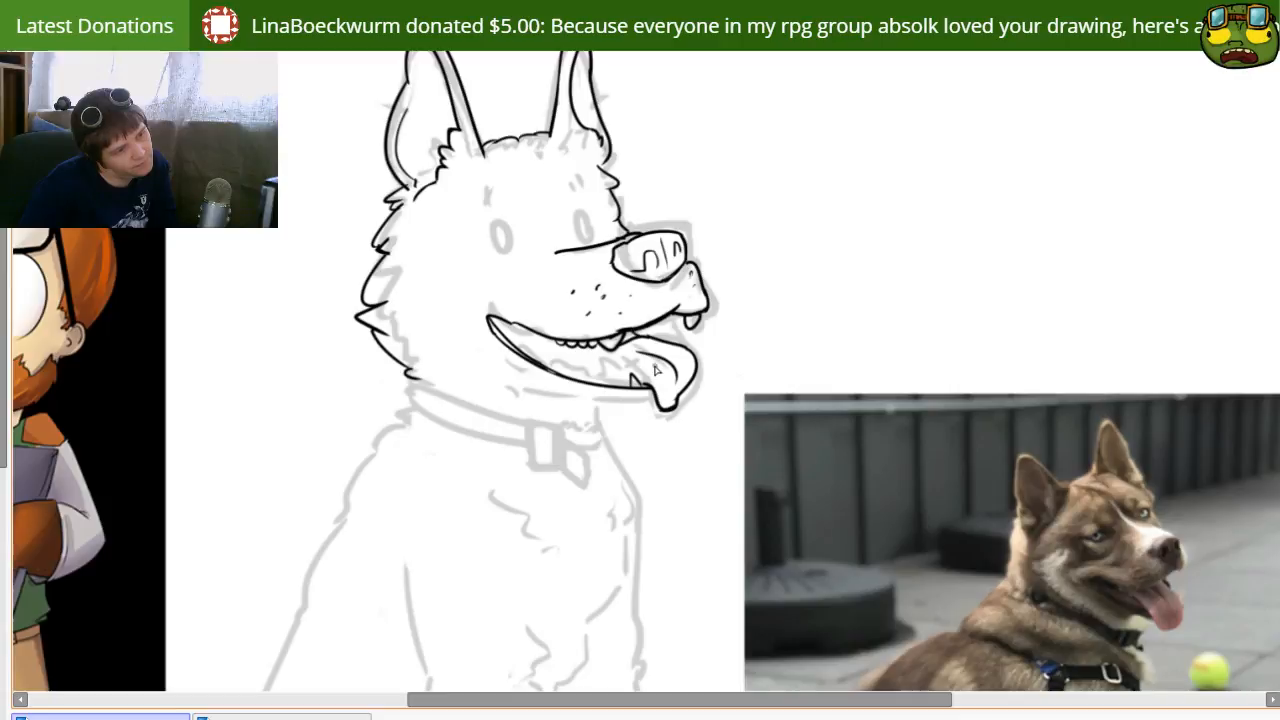
drag(628, 523, 602, 558)
drag(580, 478, 751, 381)
drag(755, 439, 523, 397)
drag(495, 293, 515, 344)
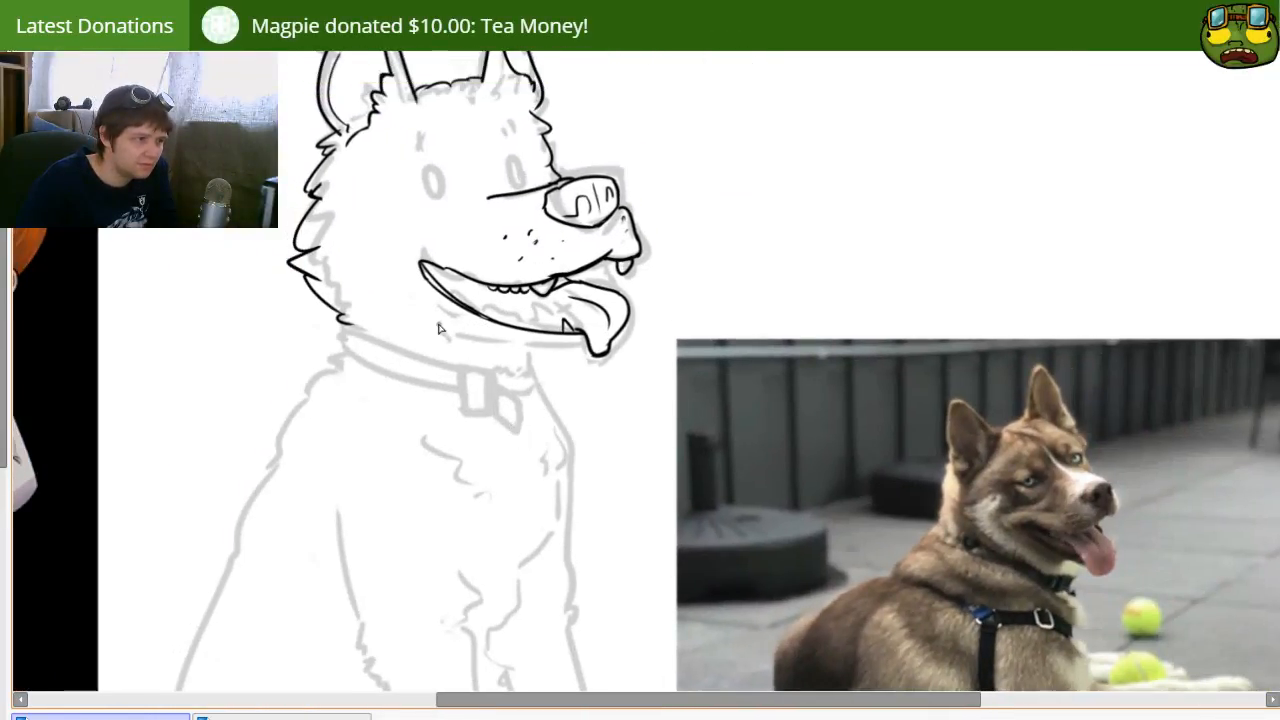
drag(470, 338, 586, 346)
key(ctrl+z)
mouse_move(477, 323)
mouse_down()
mouse_move(584, 347)
mouse_move(562, 356)
mouse_up()
key(ctrl+z)
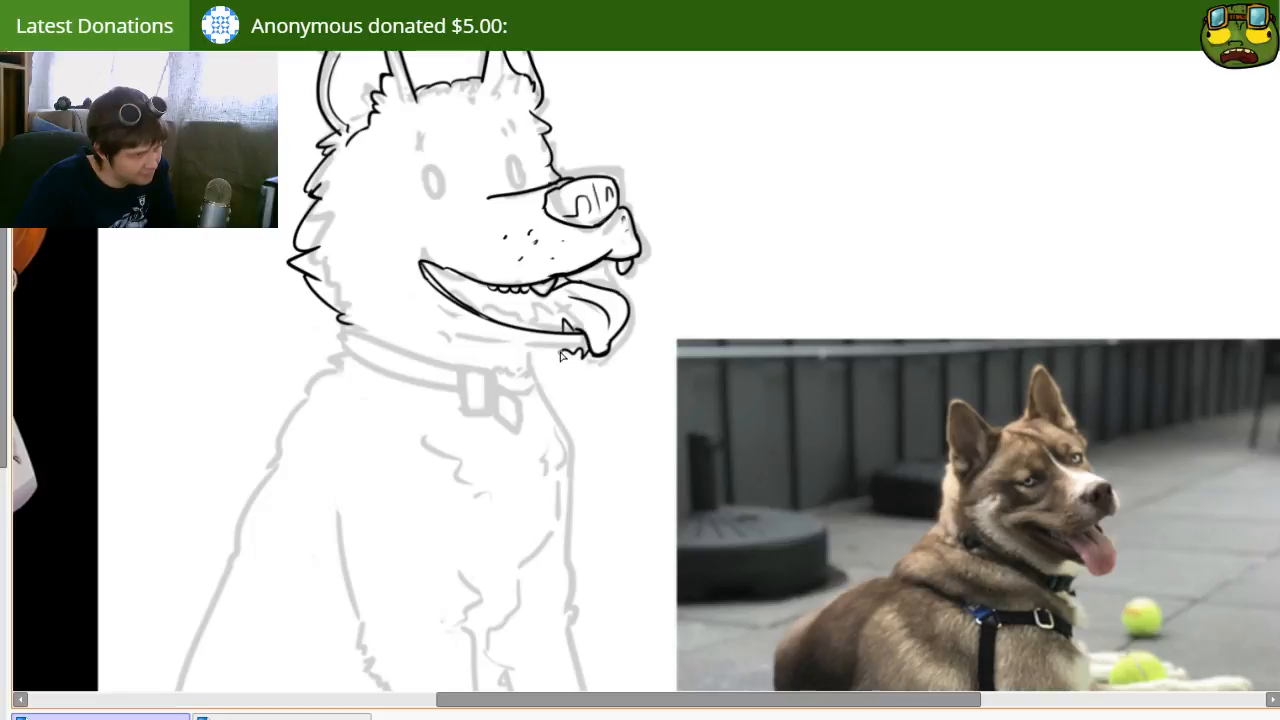
mouse_move(455, 307)
mouse_down()
mouse_move(563, 352)
mouse_move(600, 350)
mouse_up()
key(ctrl+z)
key(ctrl+z)
key(ctrl+z)
drag(501, 343, 591, 349)
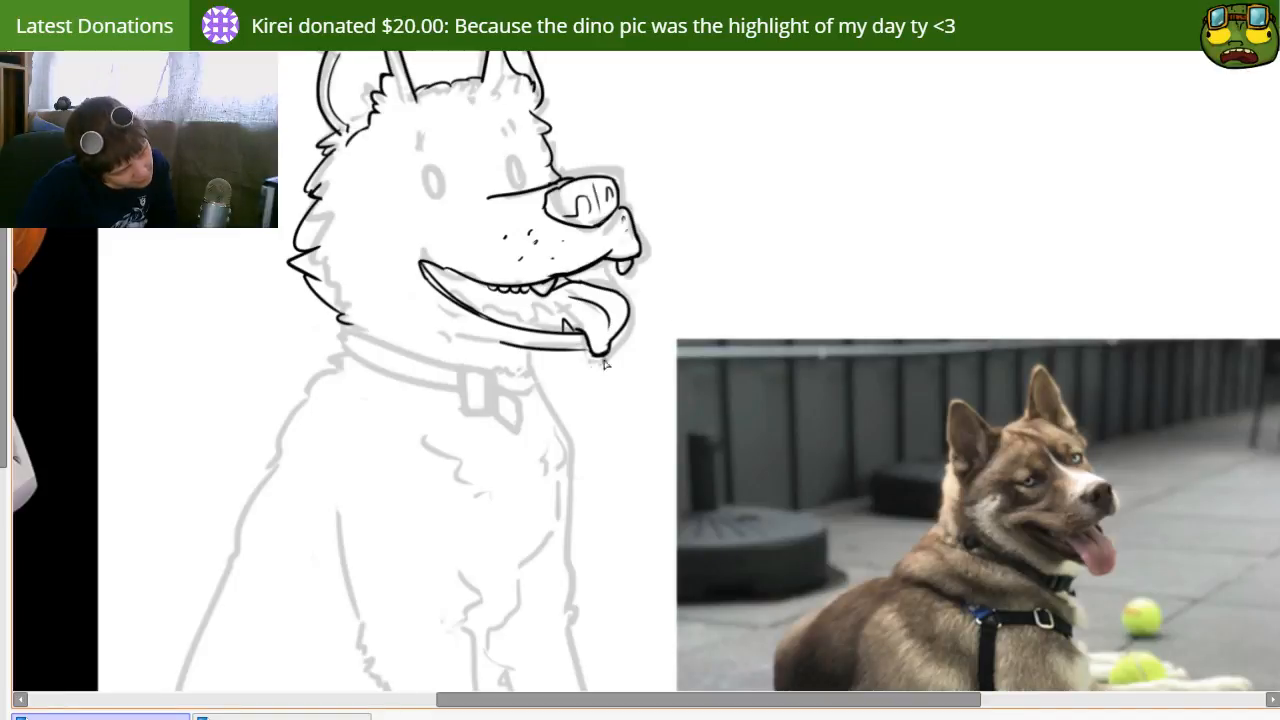
Step: Ink the neck fur's lower edge with pointed tufts from the back of the head to beneath the chin
drag(489, 389, 517, 398)
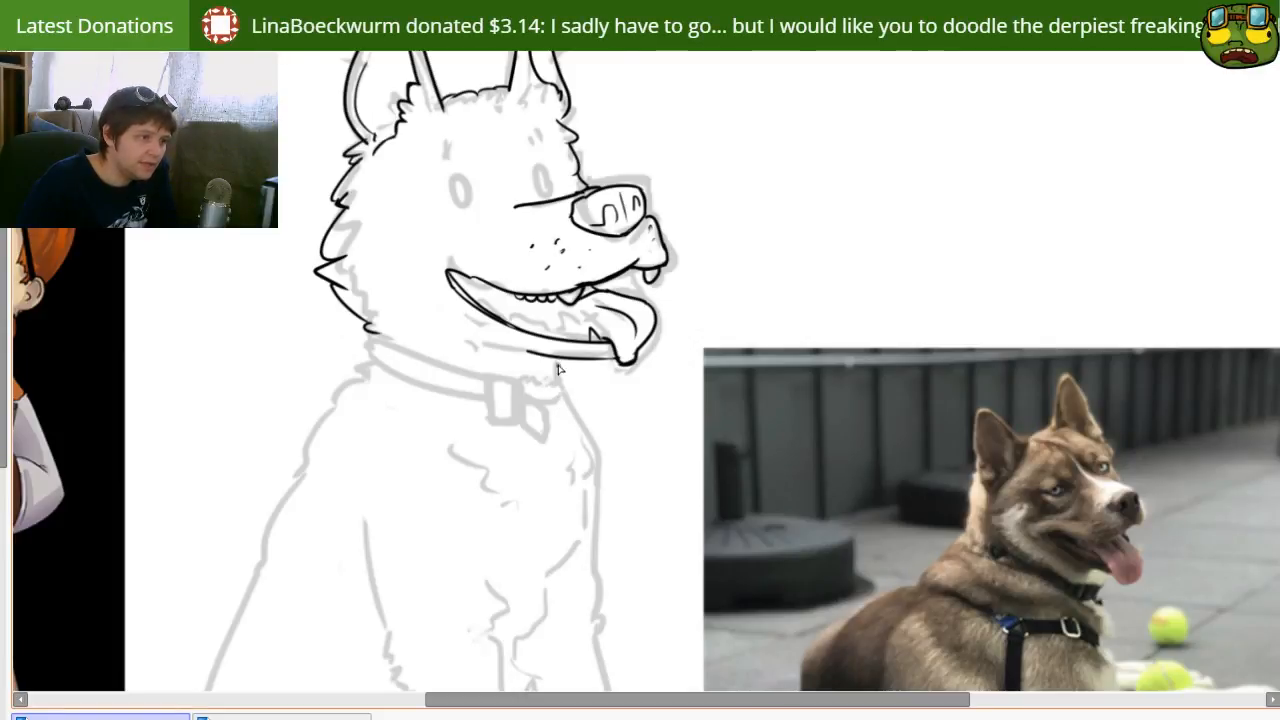
drag(487, 369, 529, 383)
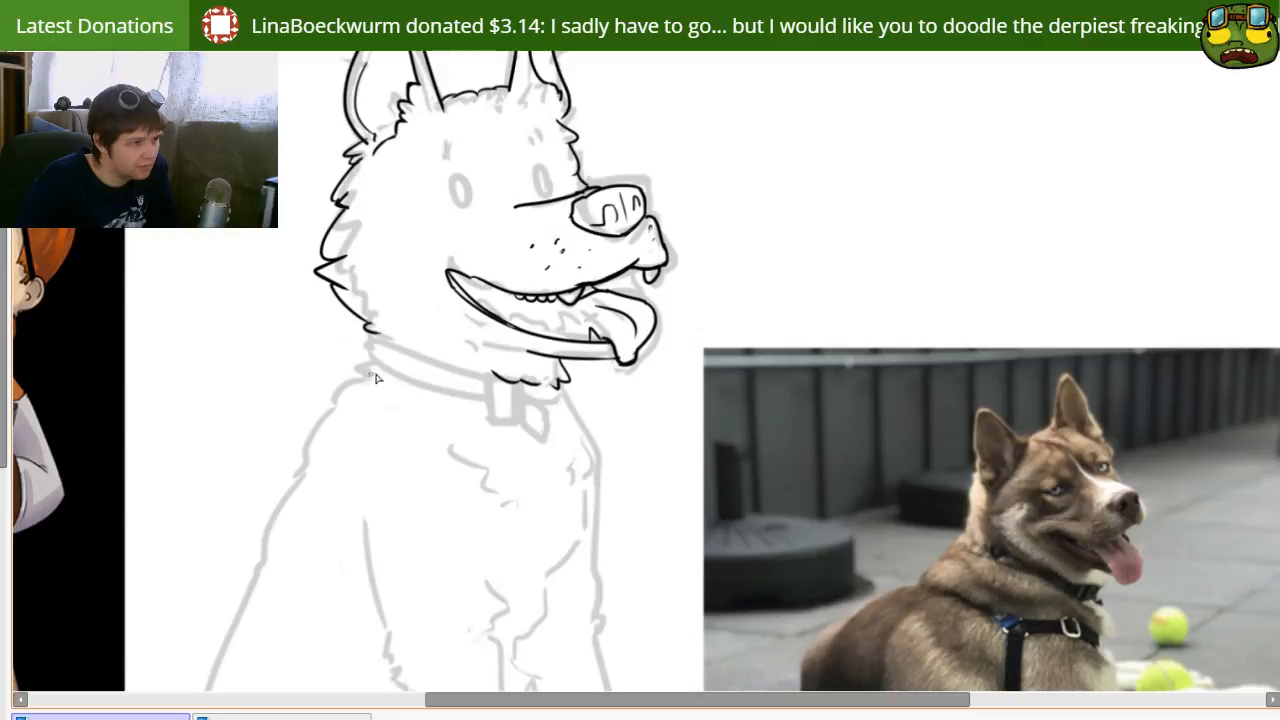
mouse_move(404, 342)
mouse_down()
mouse_move(446, 394)
mouse_move(440, 418)
mouse_up()
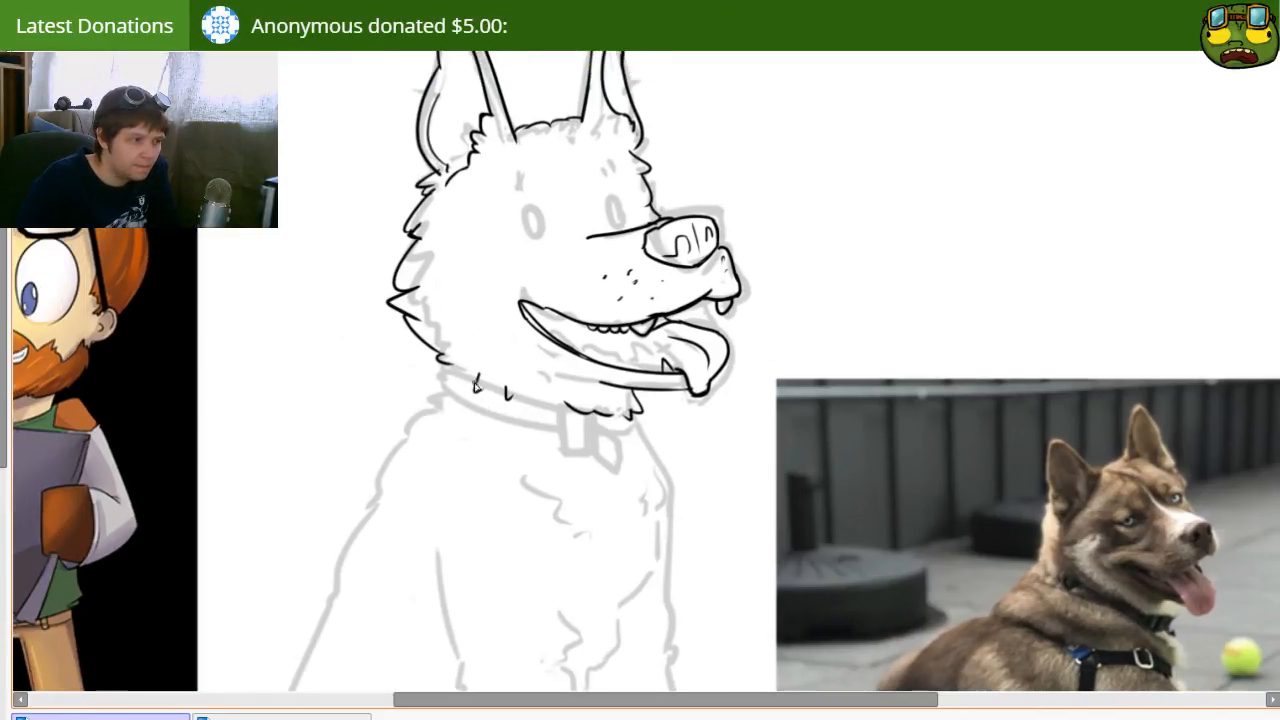
mouse_move(446, 364)
mouse_down()
mouse_move(490, 385)
mouse_move(475, 379)
mouse_up()
key(ctrl+z)
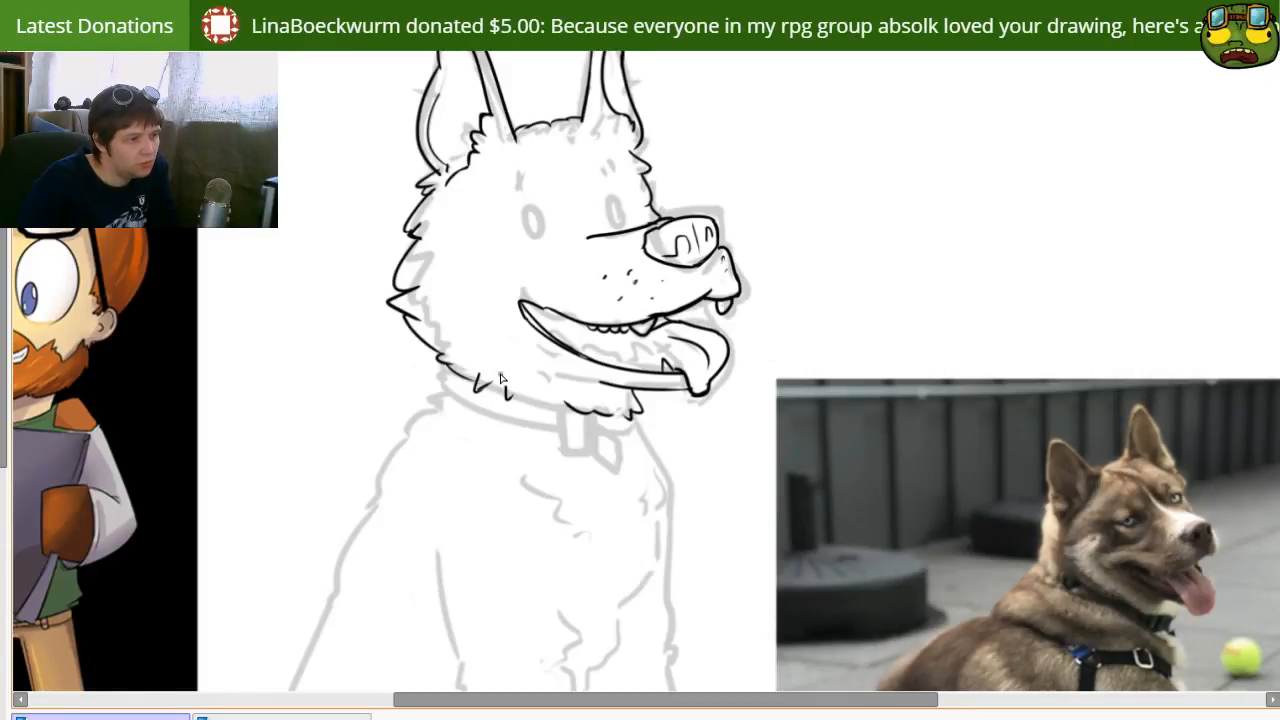
drag(513, 398, 610, 420)
key(ctrl+z)
drag(512, 399, 603, 412)
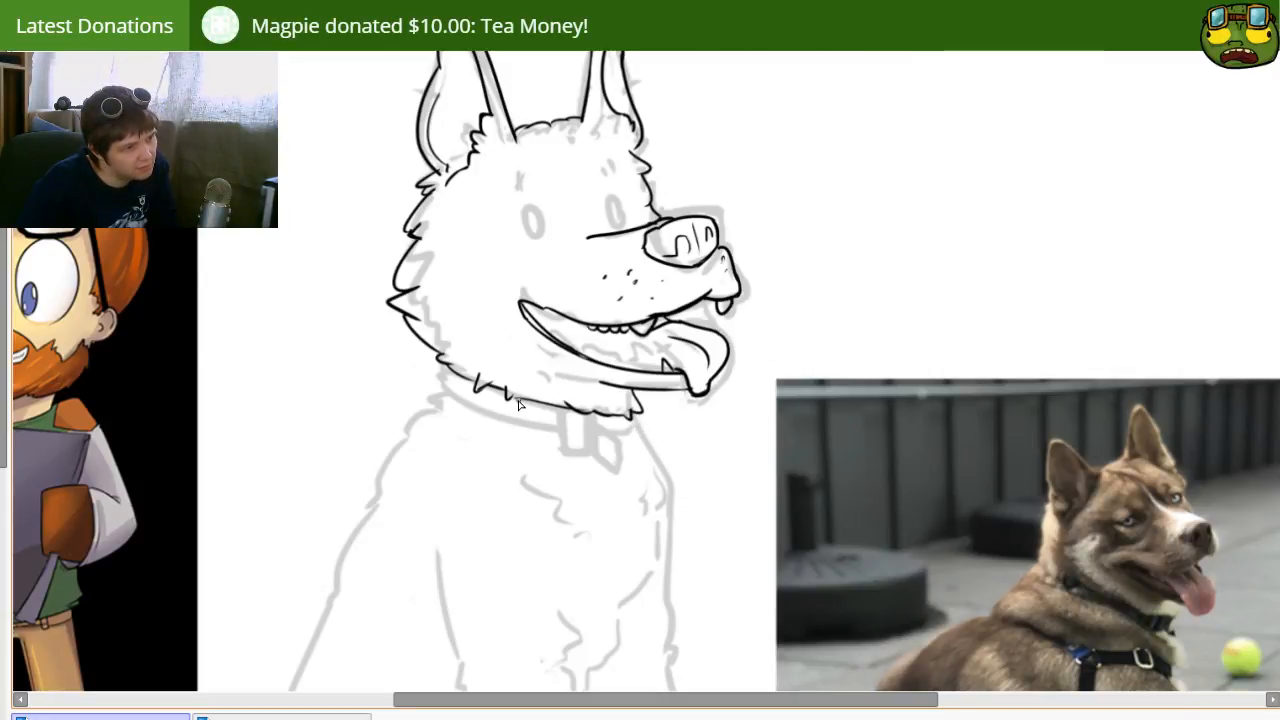
Step: Ink the collar band as a long curve wrapping around the neck below the fur edge
drag(428, 442, 474, 453)
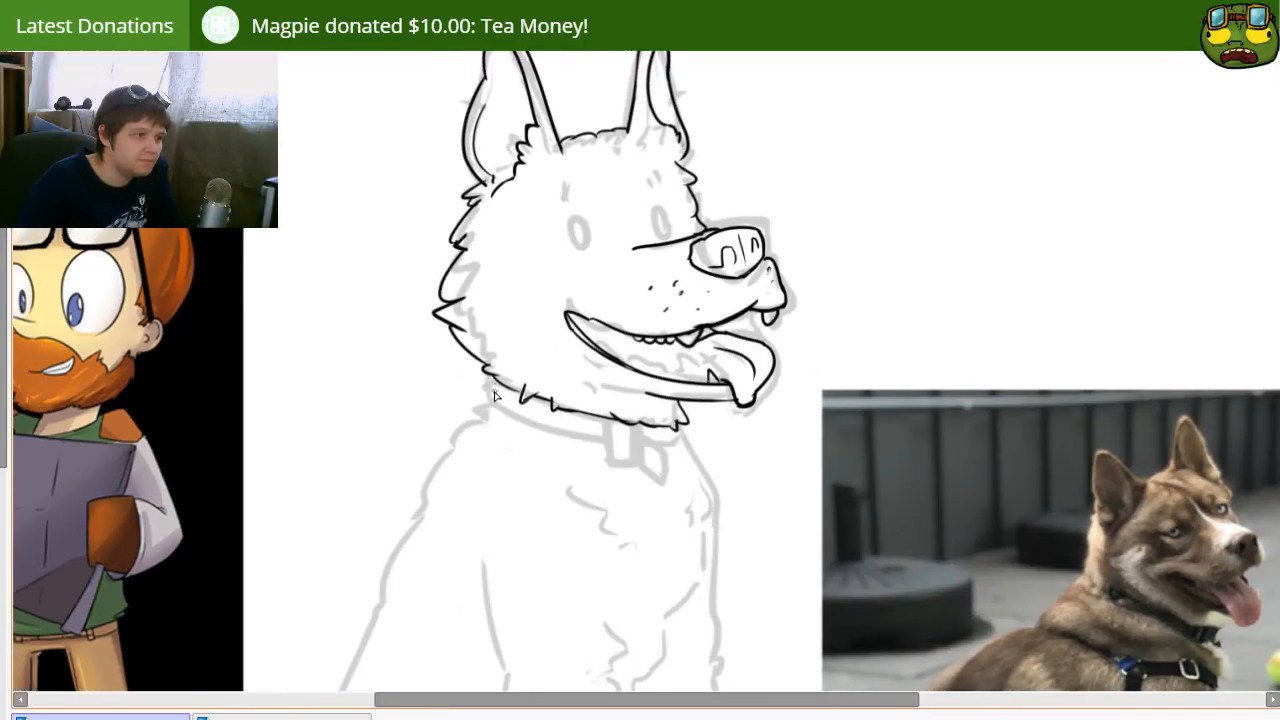
drag(480, 400, 643, 456)
key(ctrl+z)
drag(480, 401, 739, 425)
key(e)
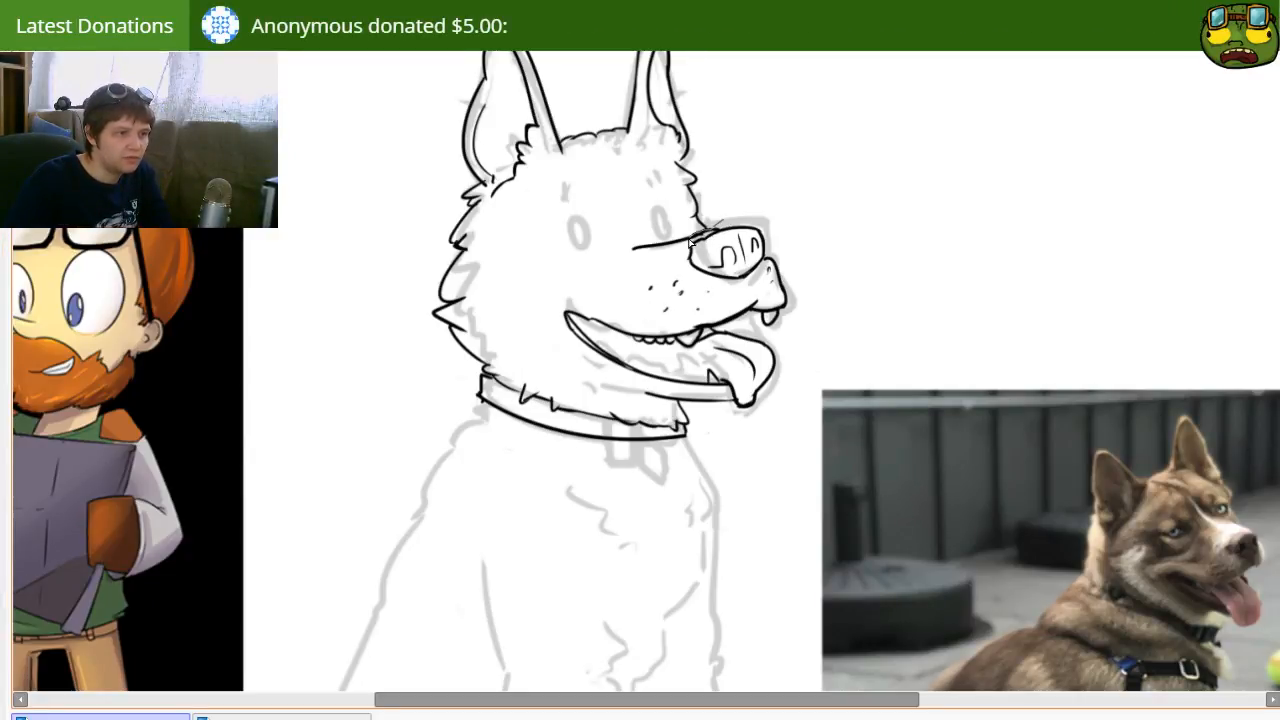
Step: Select the inked nose, transform it to sit slightly further forward on the muzzle, and deselect it
mouse_move(760, 272)
mouse_down()
mouse_move(775, 223)
mouse_move(764, 243)
mouse_up()
key(ctrl+t)
drag(704, 216, 688, 224)
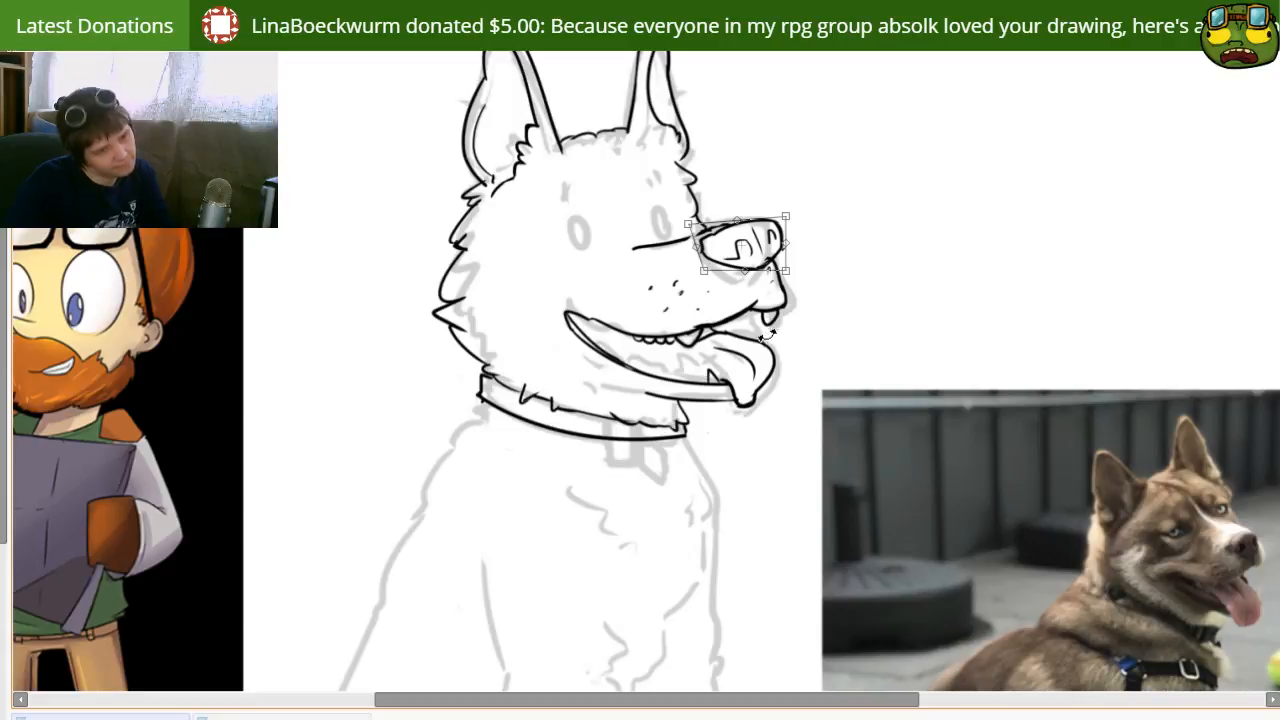
key(Return)
mouse_move(796, 281)
mouse_down()
mouse_move(780, 264)
mouse_move(787, 286)
mouse_up()
key(ctrl+d)
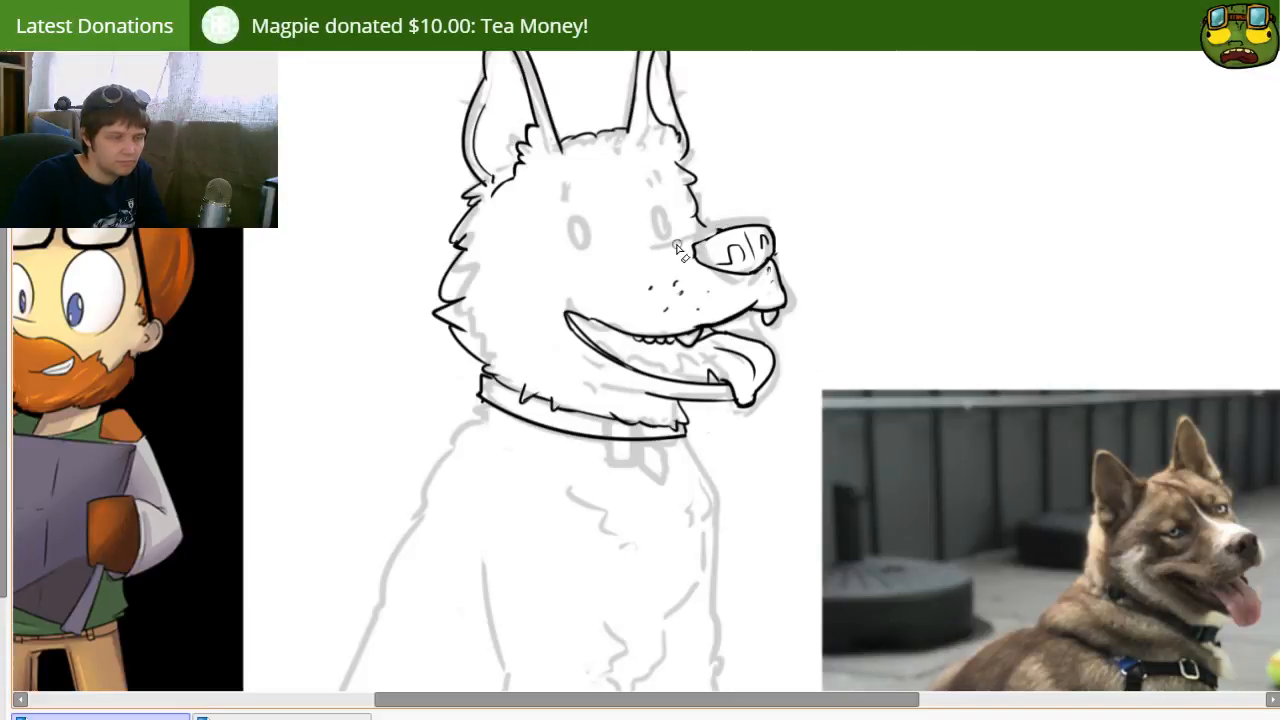
Step: Redraw the muzzle's bridge line from below the far eye to the repositioned nose
drag(647, 246, 734, 233)
key(ctrl+z)
drag(647, 246, 717, 235)
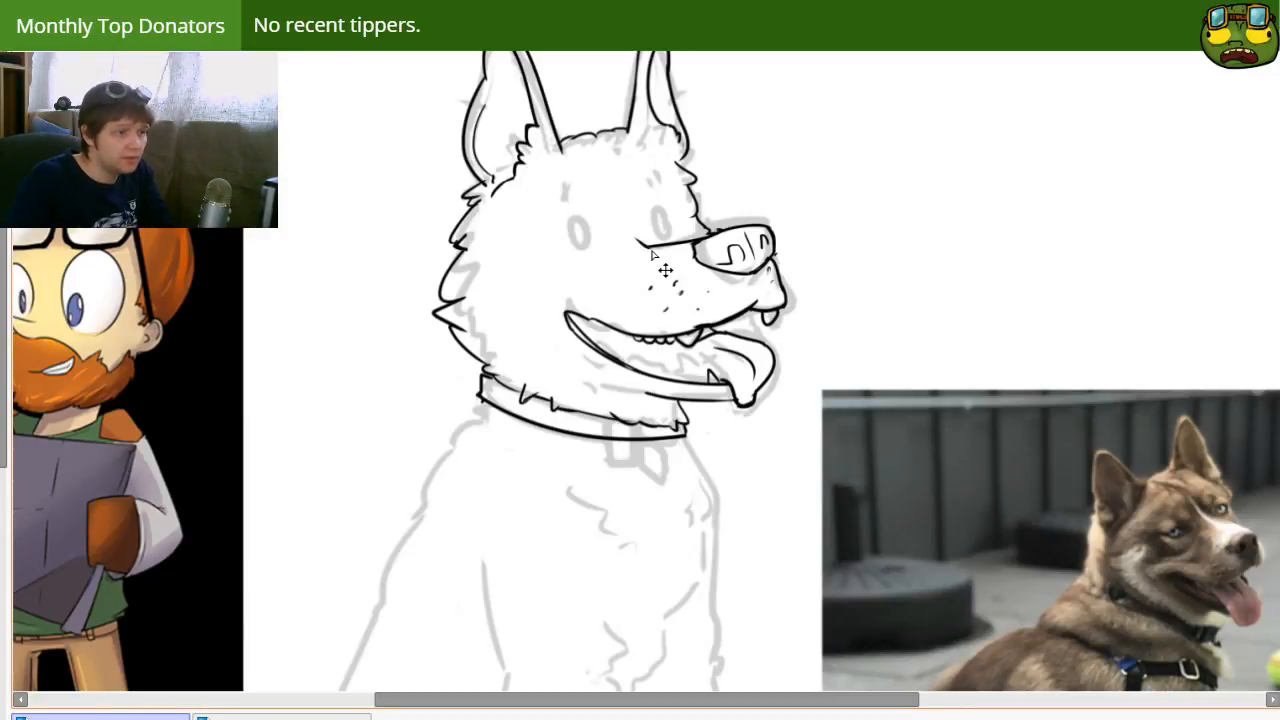
drag(633, 254, 602, 168)
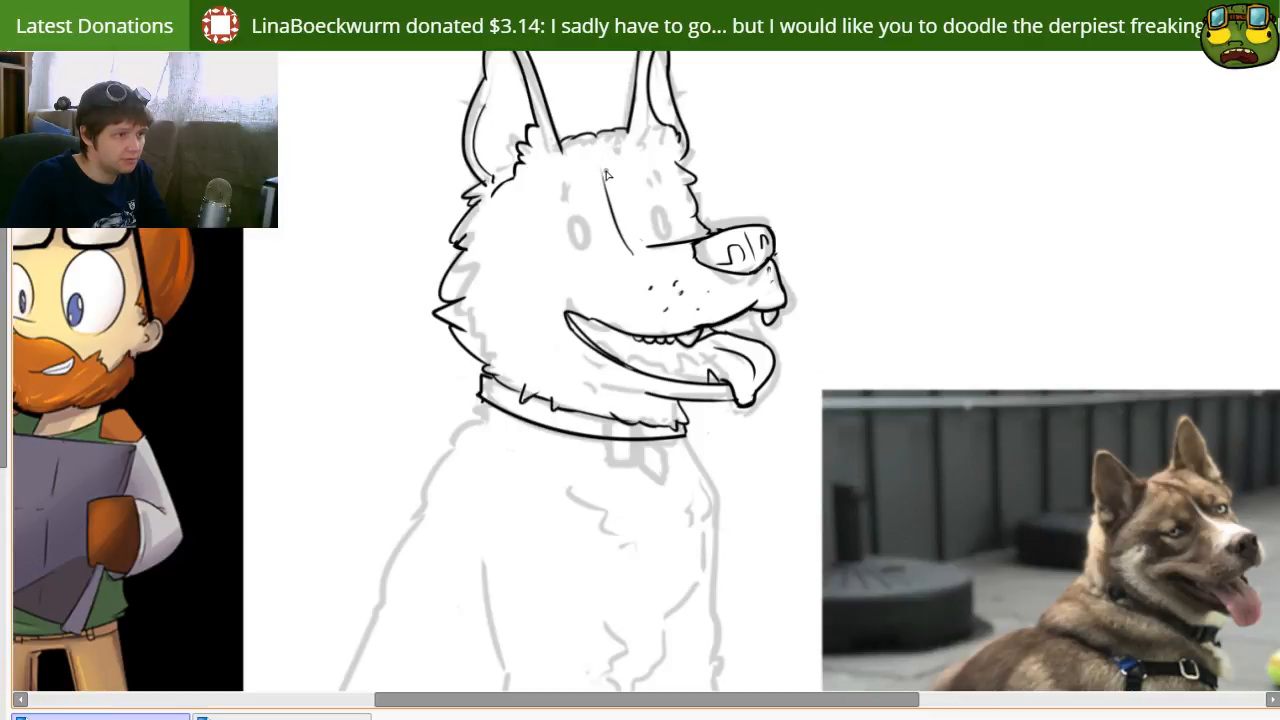
key(ctrl+z)
Step: Ink the near eye as an upright oval with an inner iris ring and pupil details
mouse_move(571, 221)
mouse_down()
mouse_move(579, 234)
mouse_move(561, 256)
mouse_up()
key(ctrl+z)
key(ctrl+z)
key(ctrl+z)
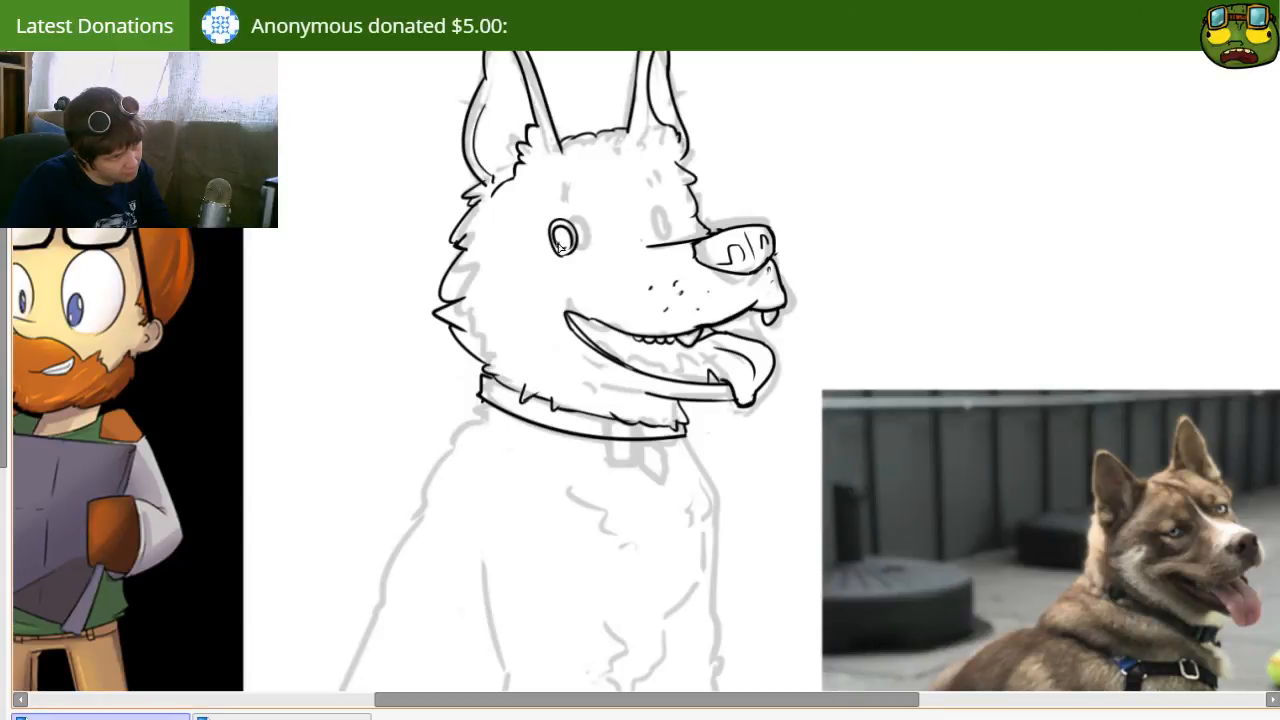
mouse_move(560, 227)
mouse_down()
mouse_move(559, 245)
mouse_move(572, 246)
mouse_move(556, 236)
mouse_up()
key(ctrl+z)
key(ctrl+z)
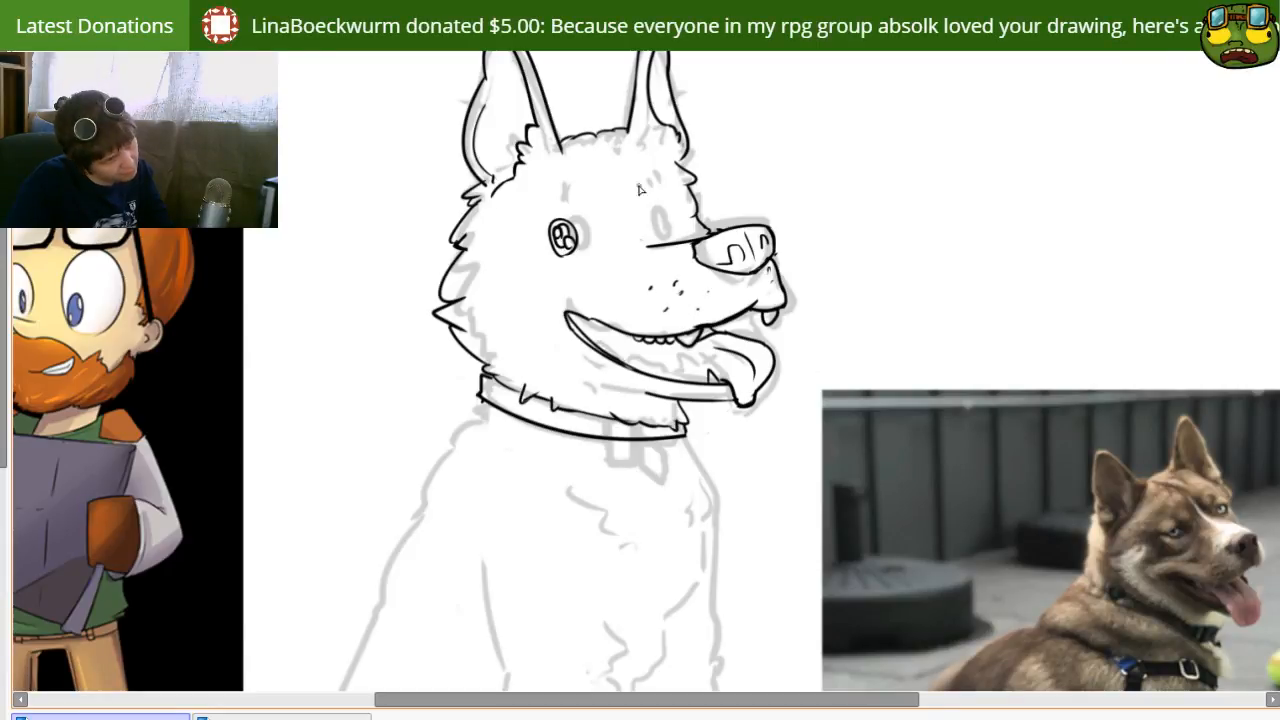
Step: Ink the far eye as a smaller, narrower oval with a matching pupil over the sketched eye
drag(659, 233, 663, 231)
key(ctrl+z)
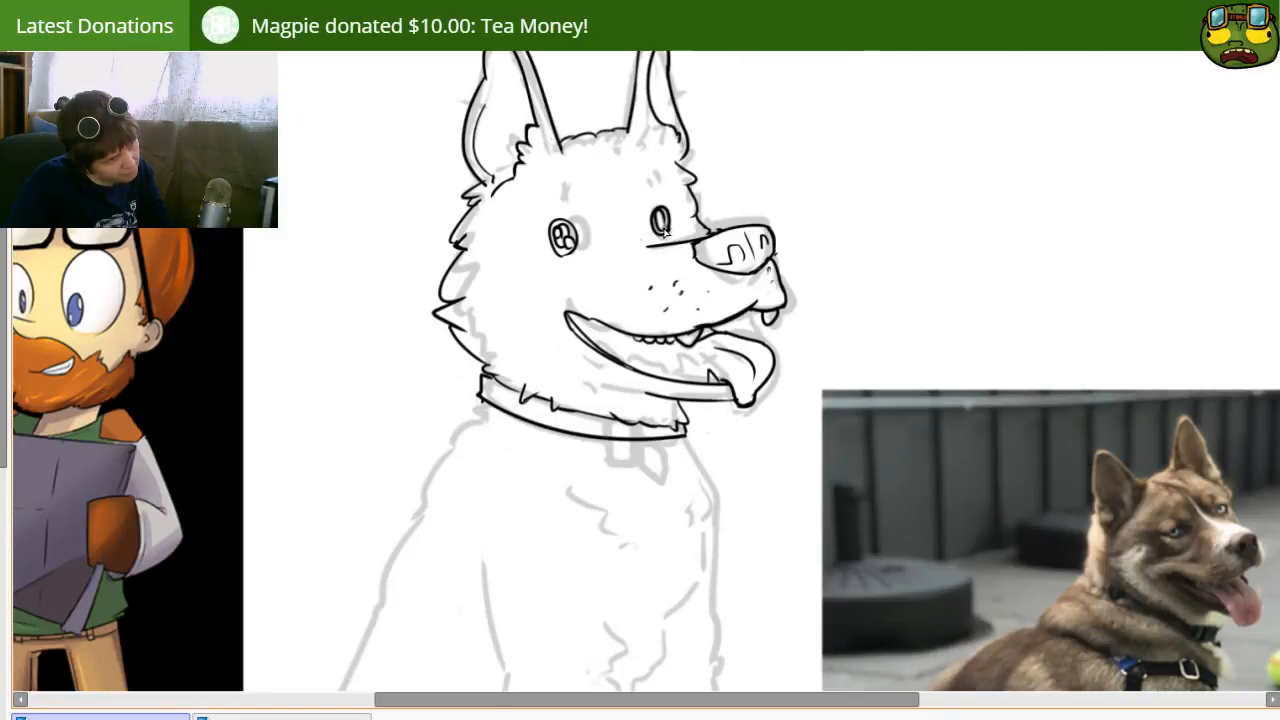
key(ctrl+z)
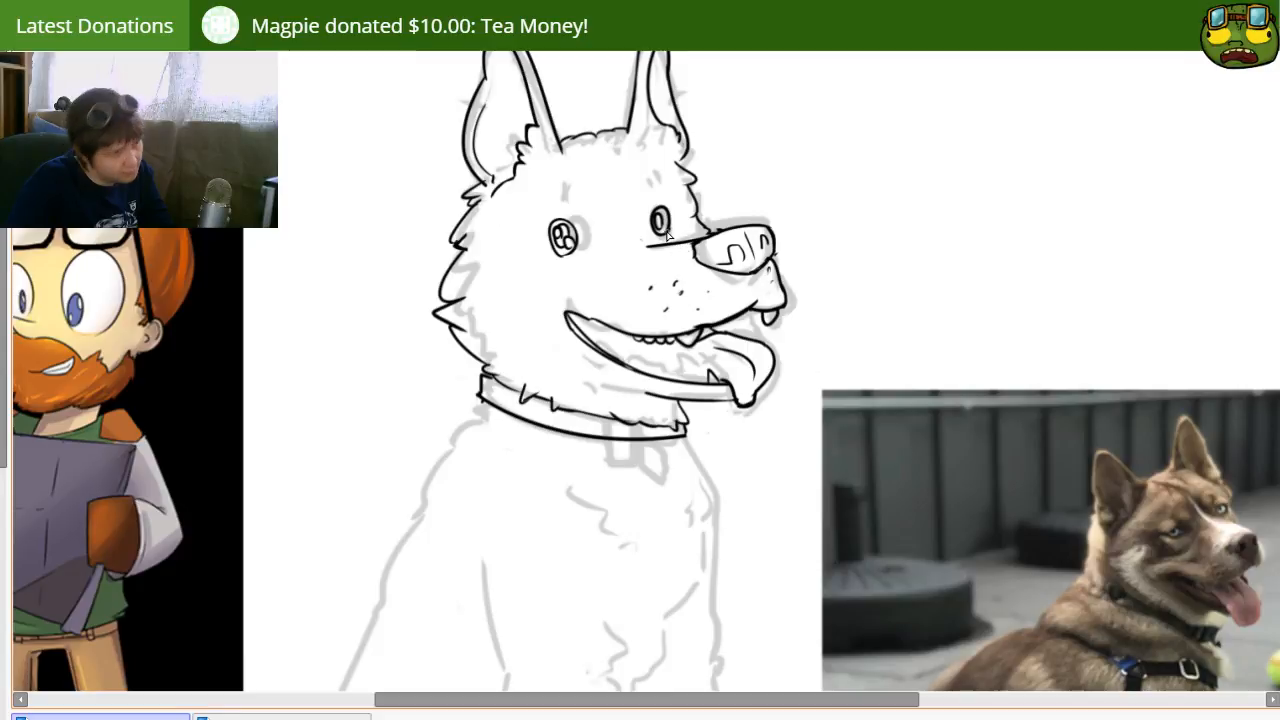
key([)
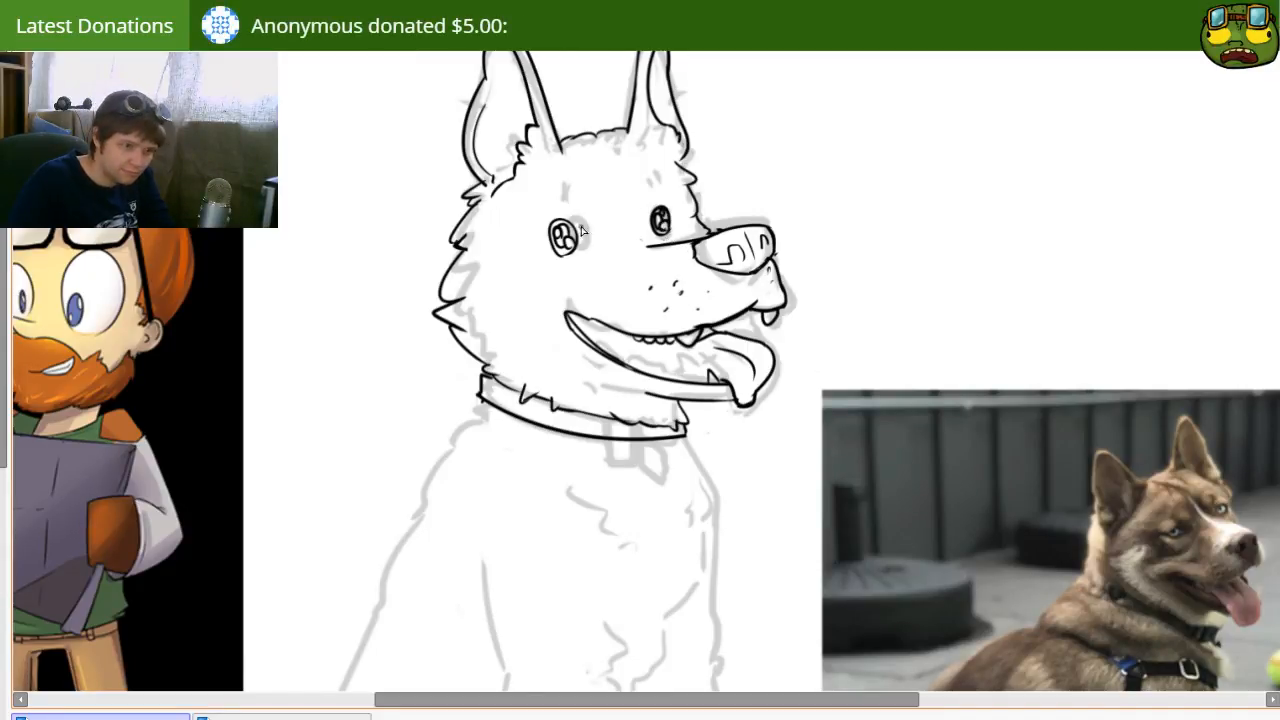
Step: Select the near eye, move it closer to the far eye onto its sketched position, and deselect it
drag(556, 372, 645, 362)
mouse_move(633, 423)
mouse_down()
mouse_move(671, 420)
mouse_move(546, 437)
mouse_move(481, 498)
mouse_move(549, 523)
mouse_move(546, 503)
mouse_up()
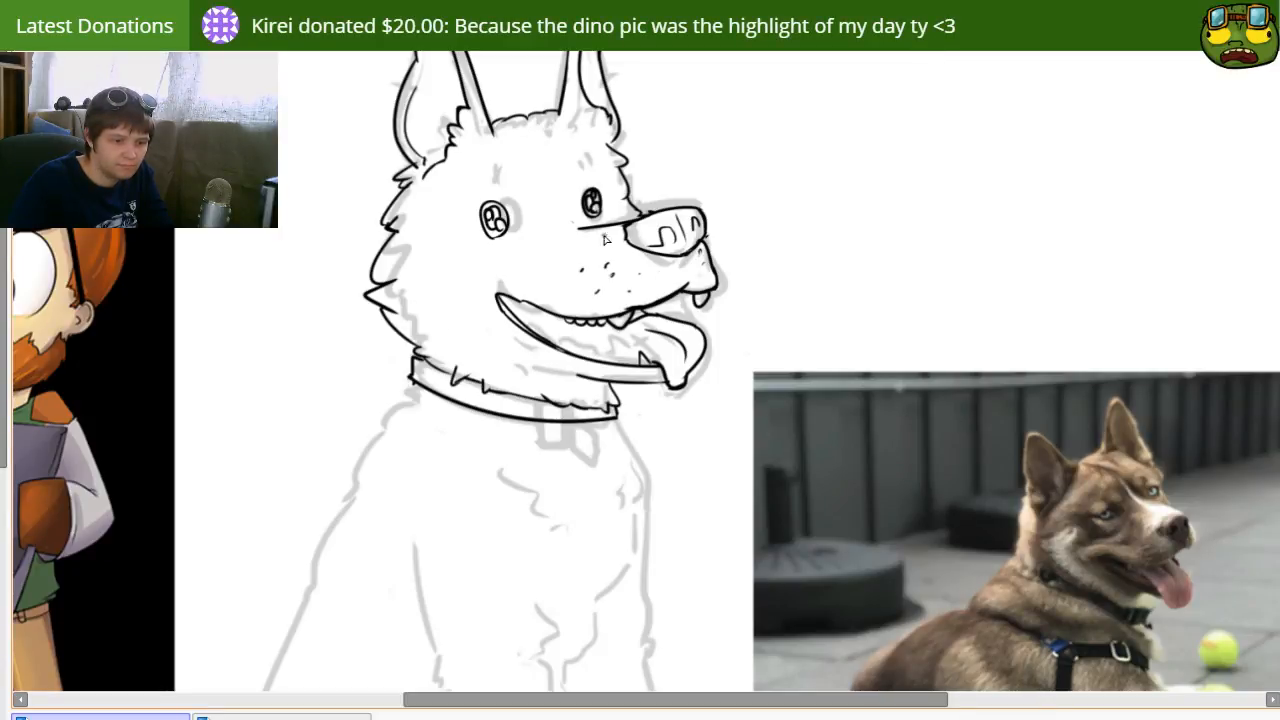
drag(695, 172, 700, 230)
mouse_move(537, 292)
mouse_down()
mouse_move(569, 263)
mouse_move(554, 252)
mouse_up()
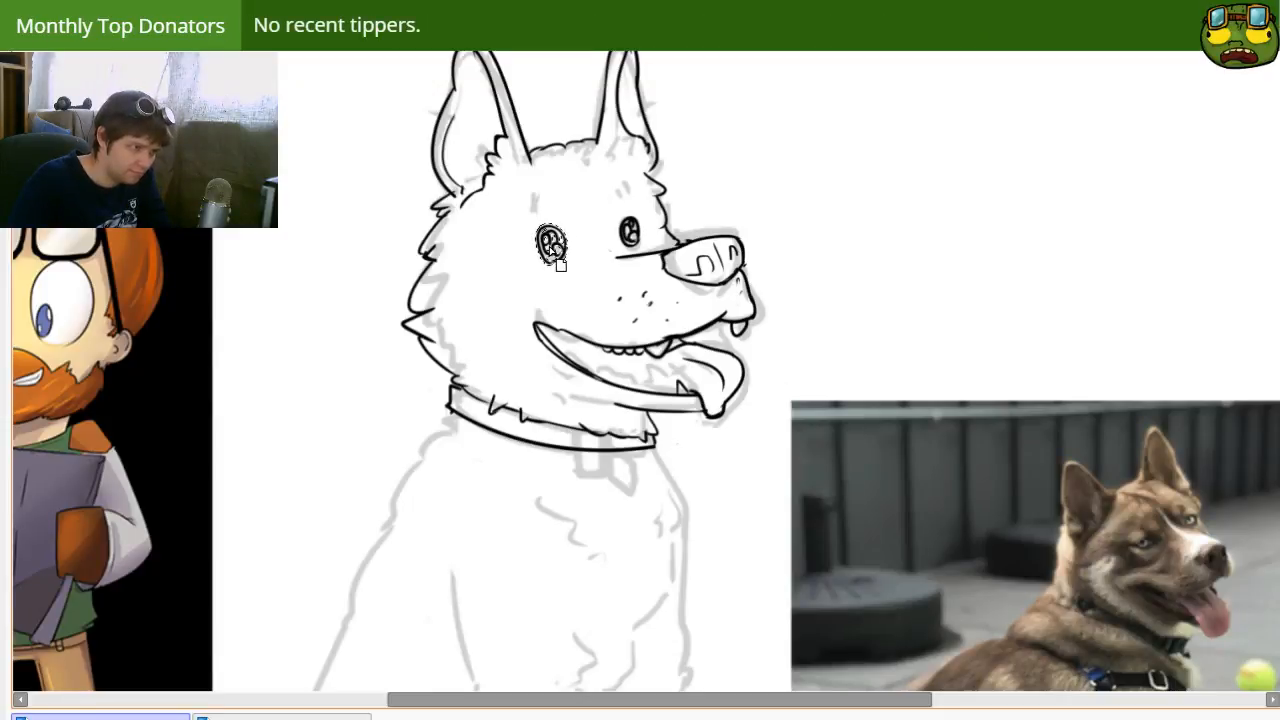
key(ctrl+d)
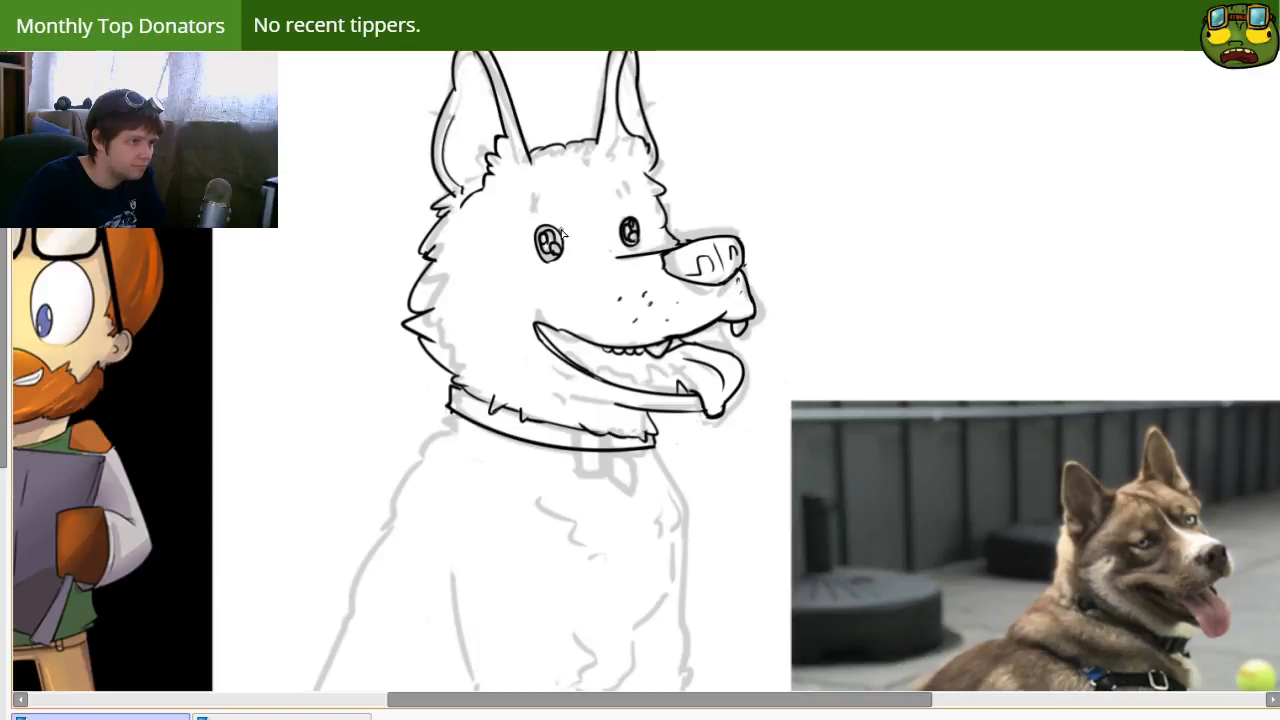
Step: Ink a short vertical eyebrow mark above the near eye
drag(584, 276, 600, 234)
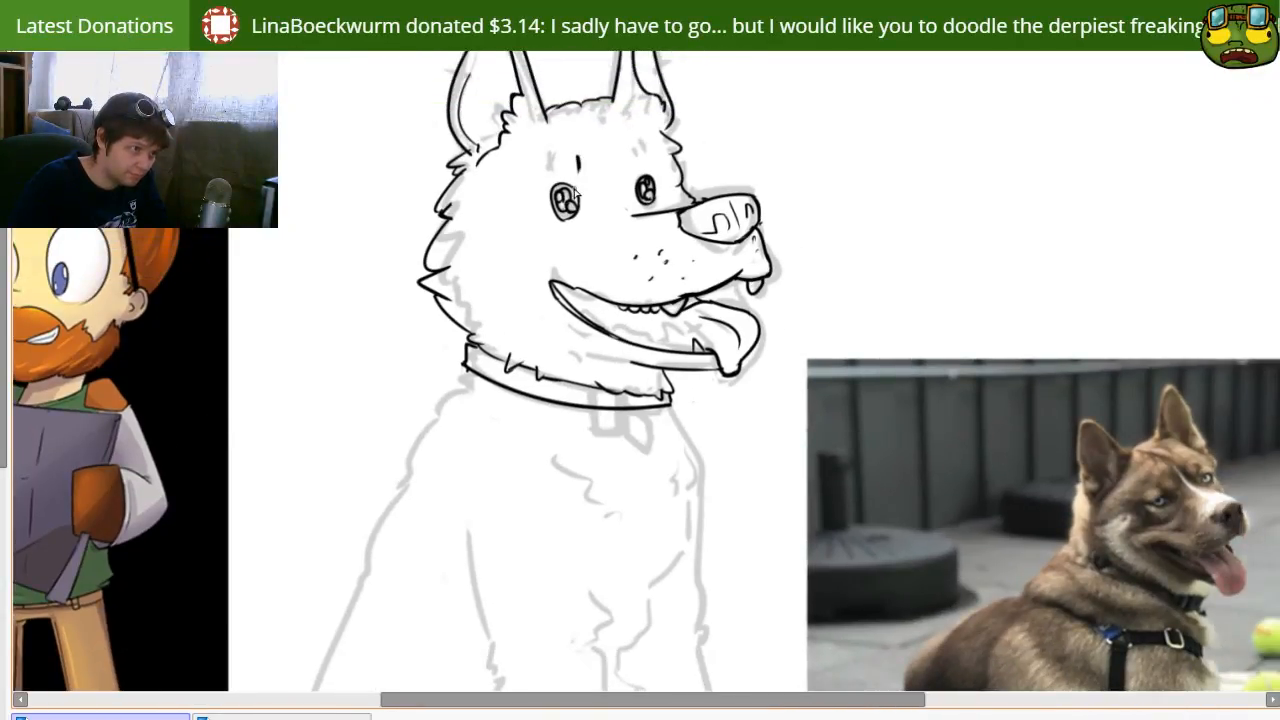
drag(608, 426, 606, 374)
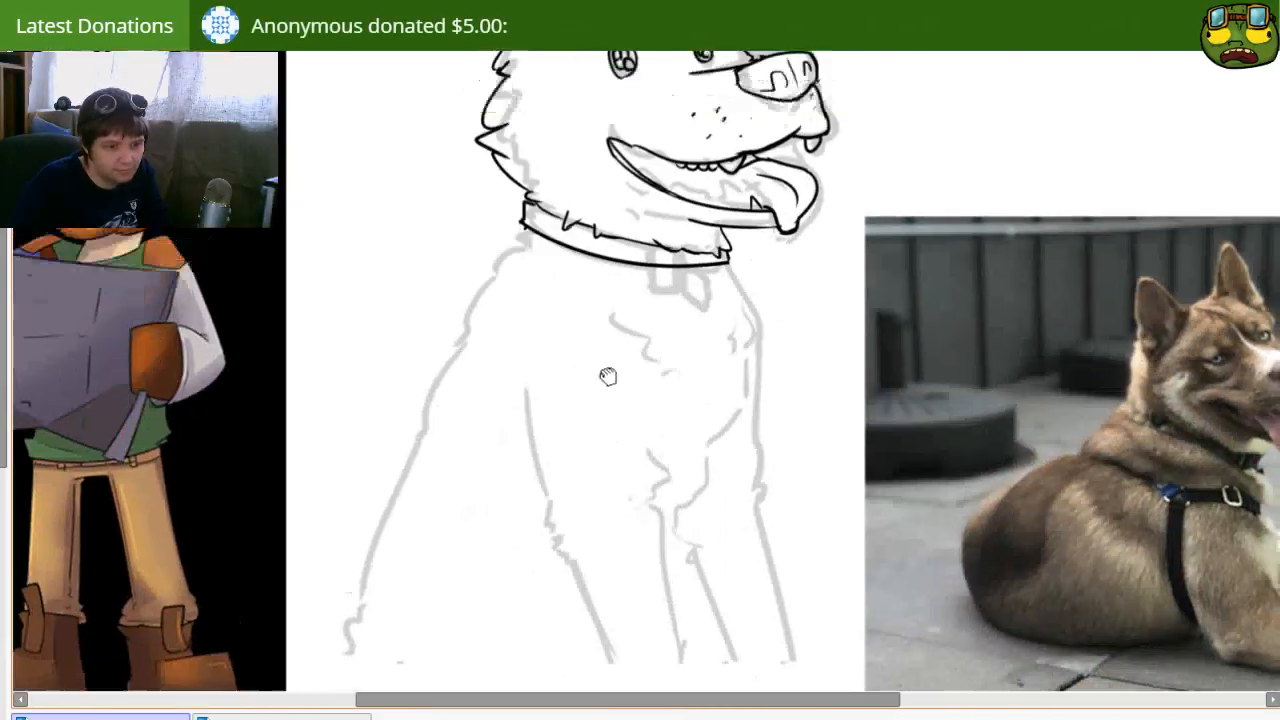
Step: Ink a rectangular buckle at the front of the collar with a short strap end beside it
drag(591, 429, 560, 429)
drag(706, 437, 626, 482)
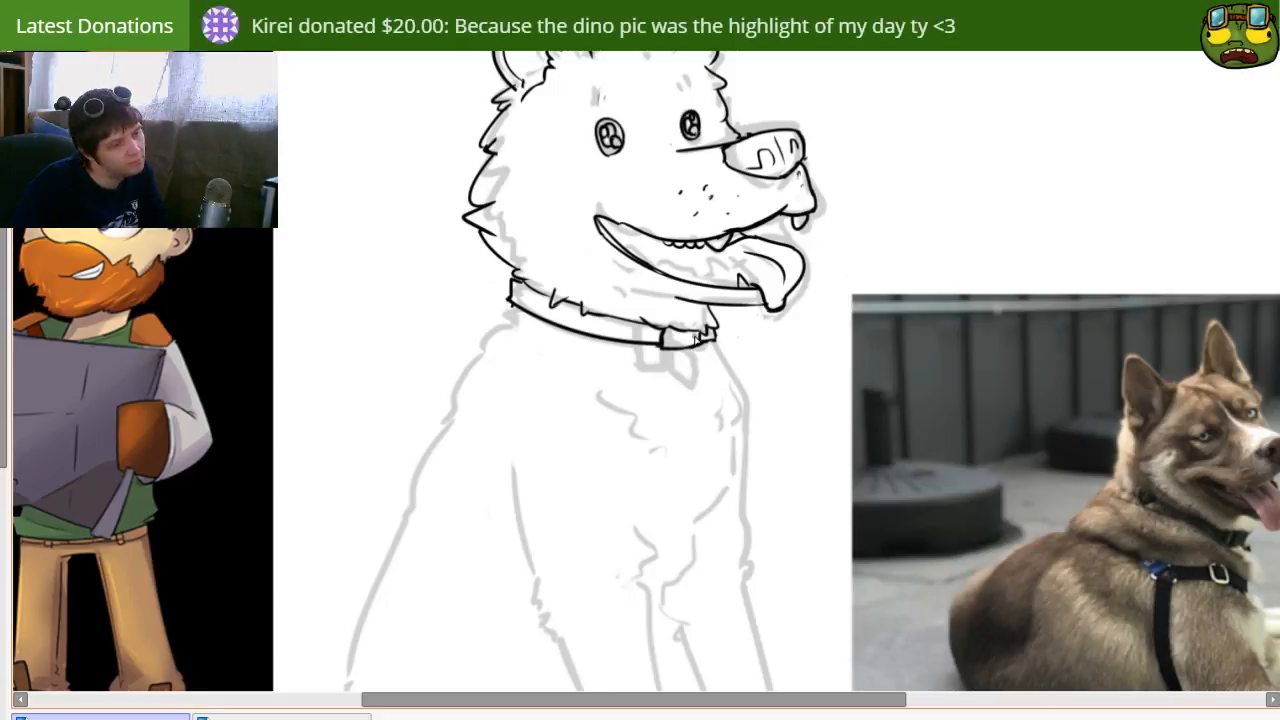
key(ctrl+z)
drag(698, 350, 707, 373)
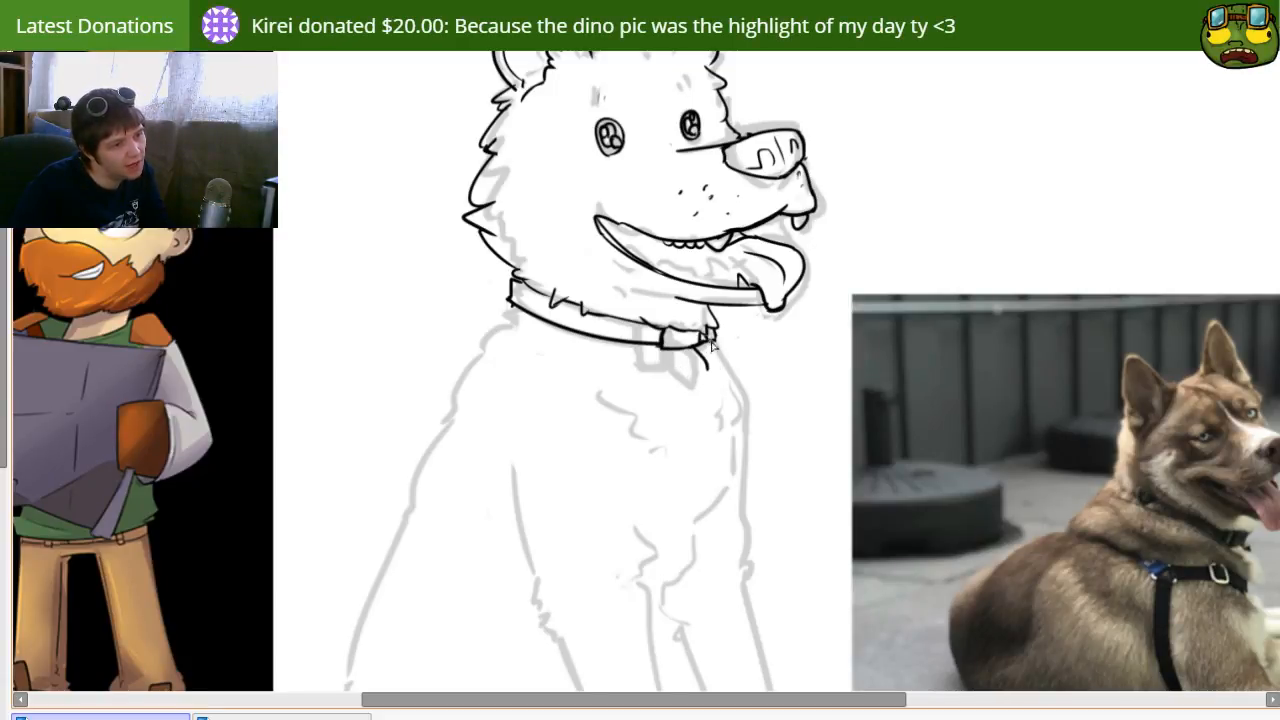
key(ctrl+z)
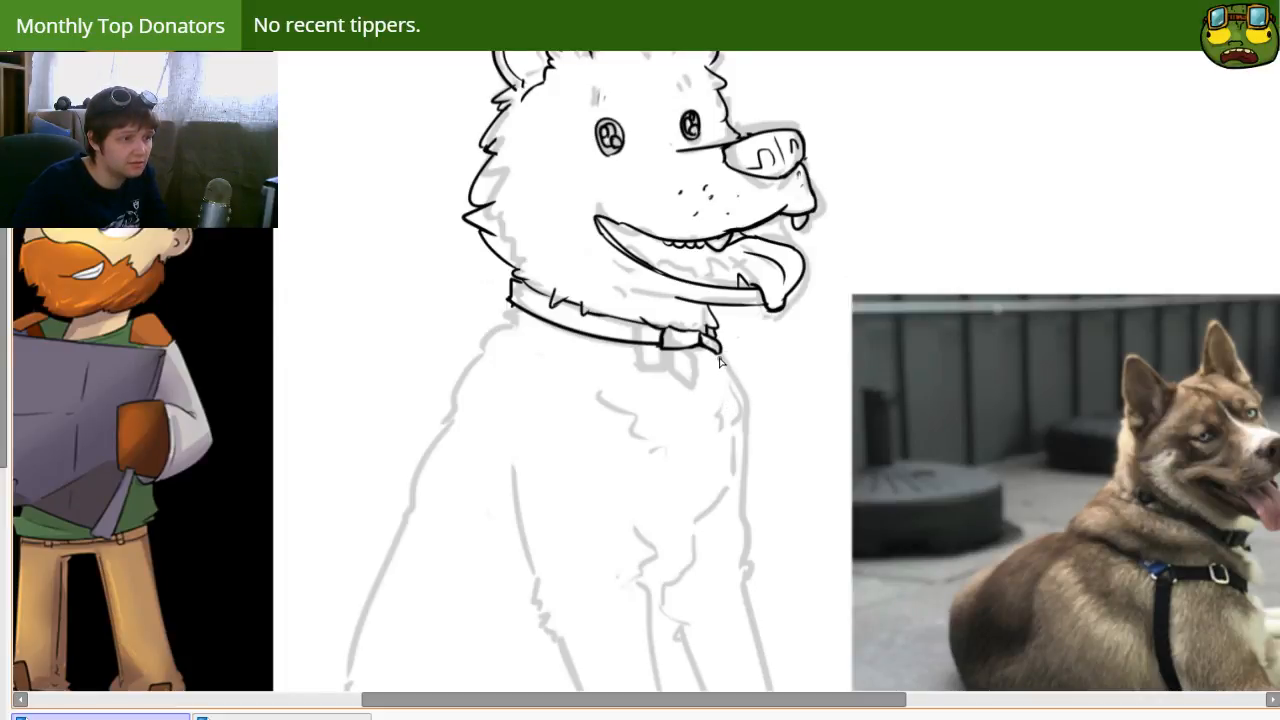
Step: Ink fur tufts under the collar's back edge and the chest outline down the far front leg, with a fur notch at the elbow
drag(572, 477, 627, 505)
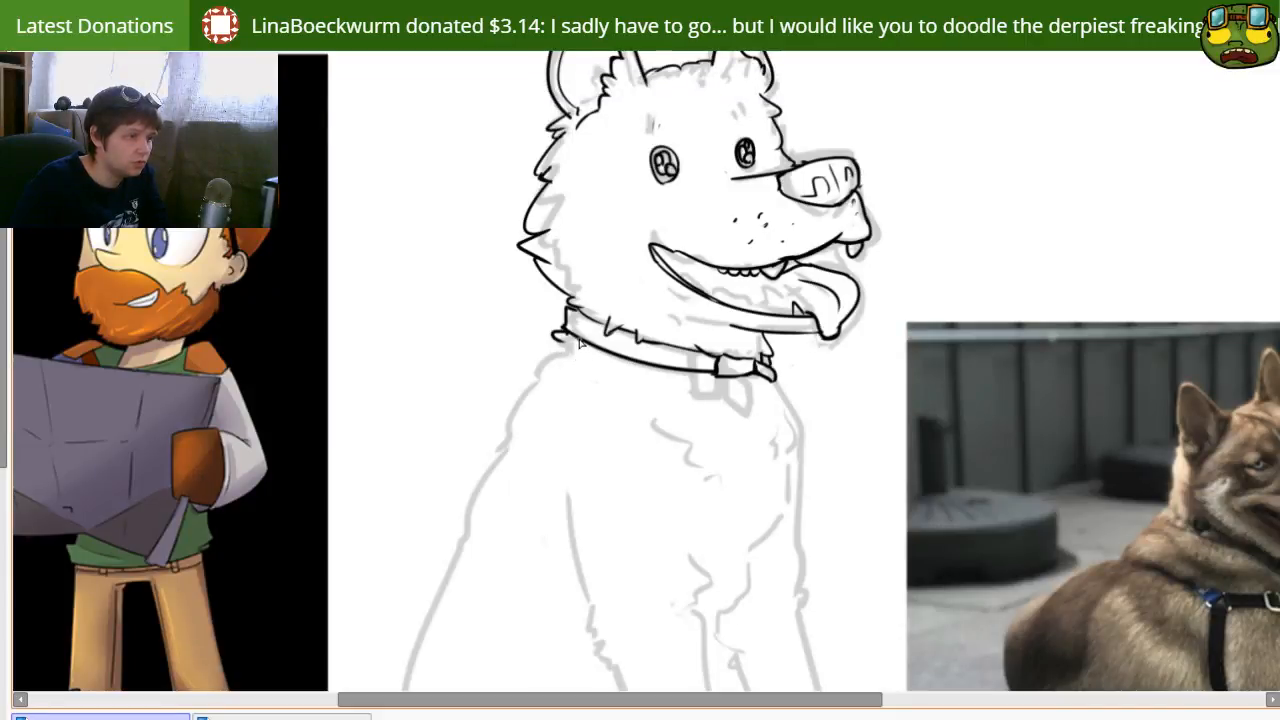
drag(733, 467, 605, 455)
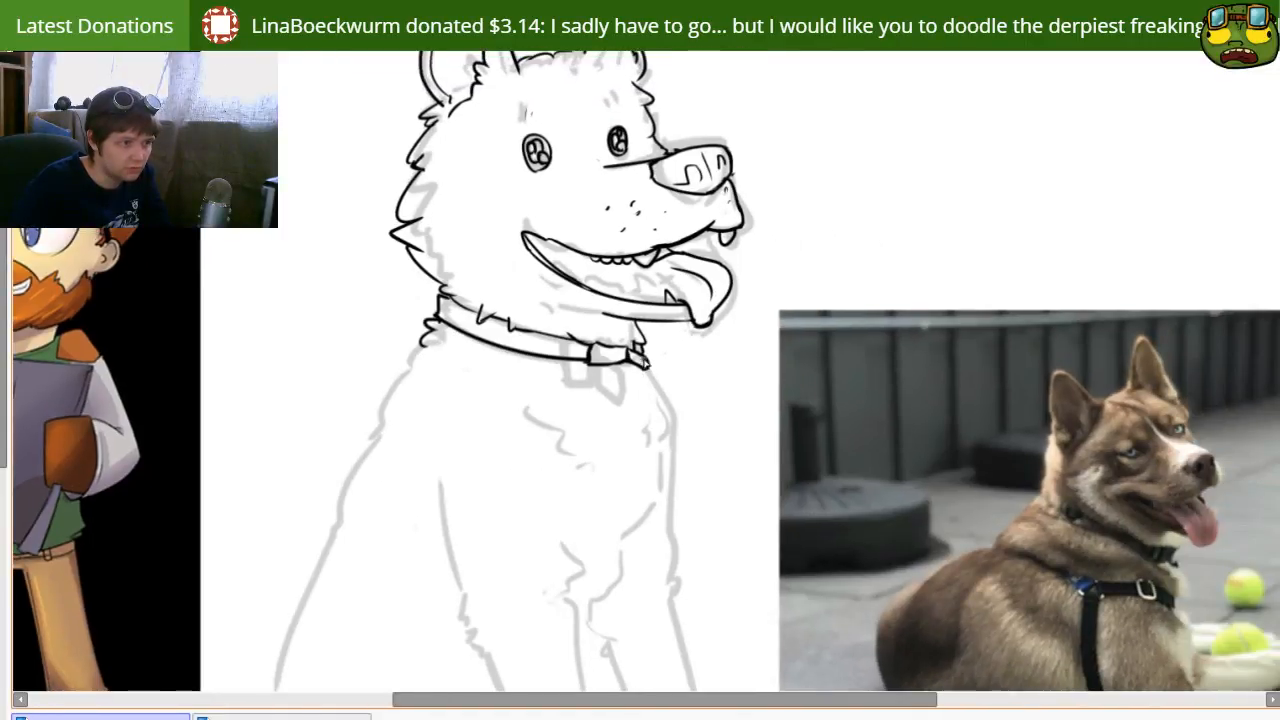
drag(652, 373, 679, 430)
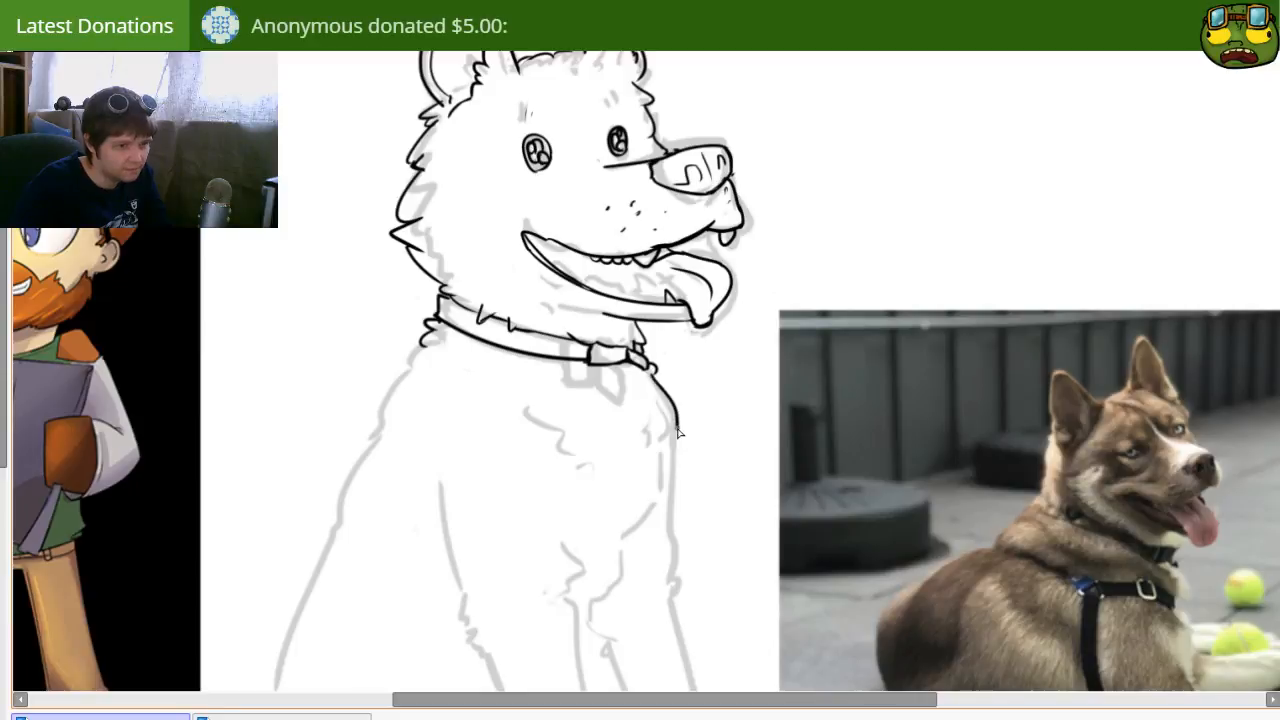
drag(654, 494, 680, 445)
drag(703, 380, 694, 501)
key(ctrl+z)
mouse_move(703, 379)
mouse_down()
mouse_move(687, 533)
mouse_move(708, 472)
mouse_up()
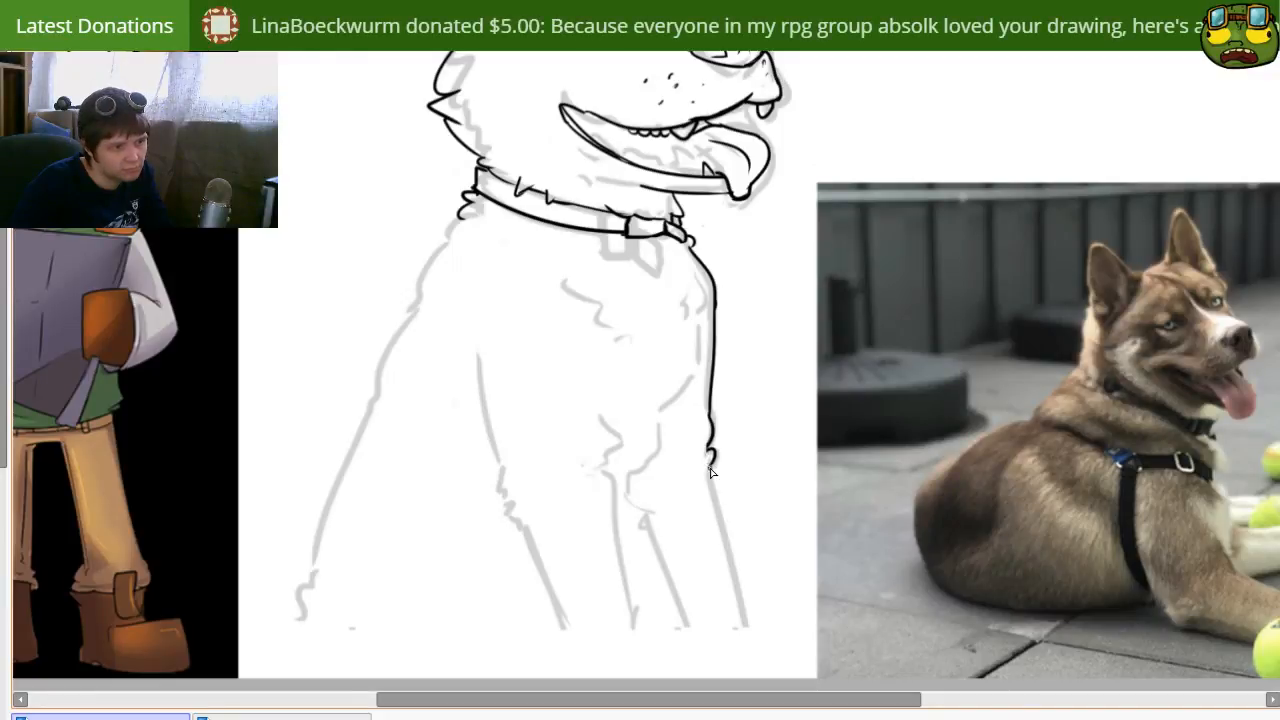
mouse_move(736, 550)
mouse_down()
mouse_move(678, 441)
mouse_move(760, 692)
mouse_move(741, 613)
mouse_up()
key(e)
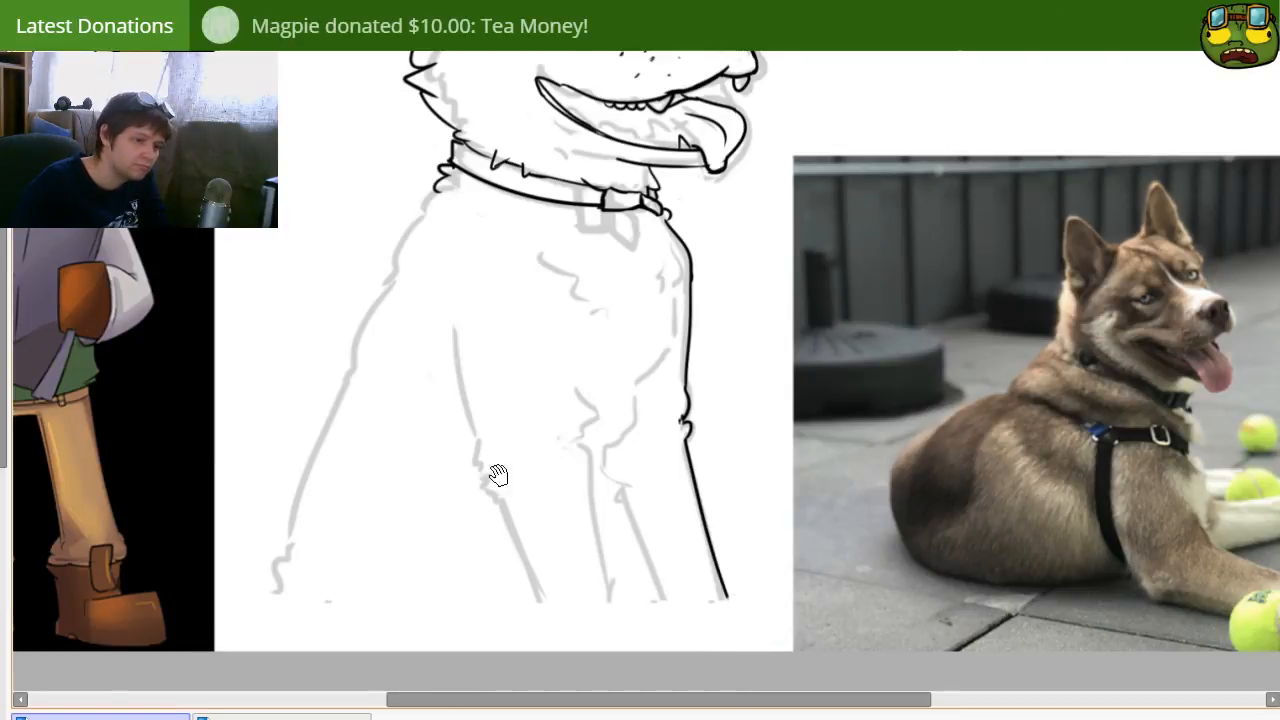
Step: Ink the dog's back outline from the collar down to the rump, with small fur breaks along the curve
drag(386, 466, 514, 520)
drag(568, 248, 504, 407)
key(ctrl+z)
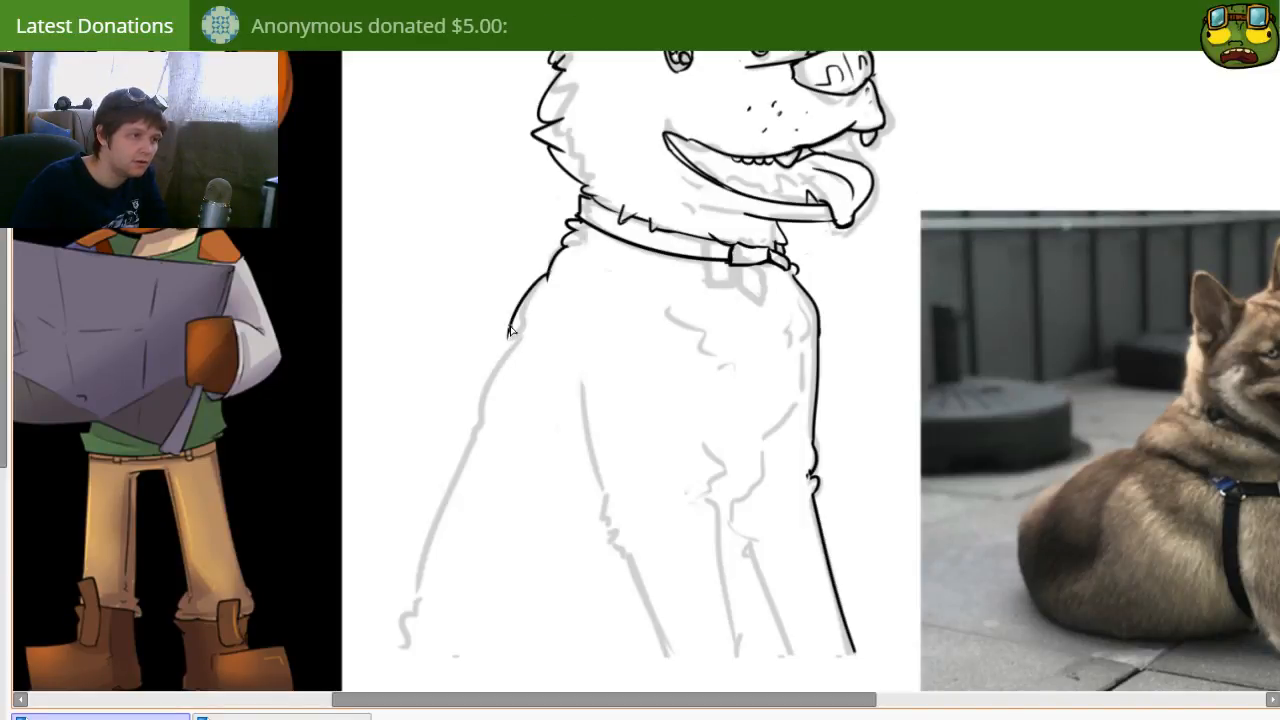
drag(549, 280, 476, 421)
key(ctrl+z)
drag(518, 337, 480, 429)
drag(475, 502, 555, 452)
drag(560, 376, 497, 547)
key(ctrl+z)
mouse_move(560, 375)
mouse_down()
mouse_move(517, 448)
mouse_move(476, 604)
mouse_up()
key(ctrl+z)
key(ctrl+z)
drag(495, 548, 473, 606)
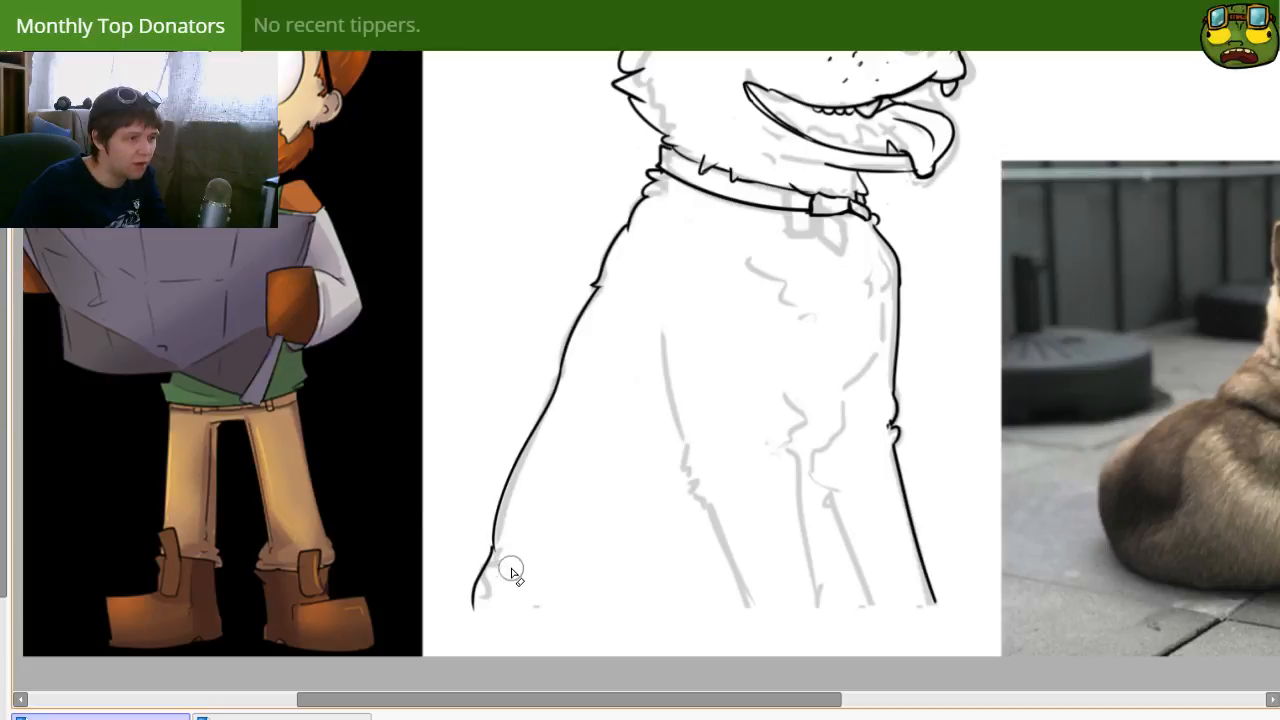
Step: Ink the outer contour of the near front leg, from a diagonal shoulder line past the elbow to the paw end
mouse_move(896, 492)
mouse_down()
mouse_move(783, 491)
mouse_move(769, 532)
mouse_move(717, 549)
mouse_move(722, 559)
mouse_up()
drag(679, 502, 697, 420)
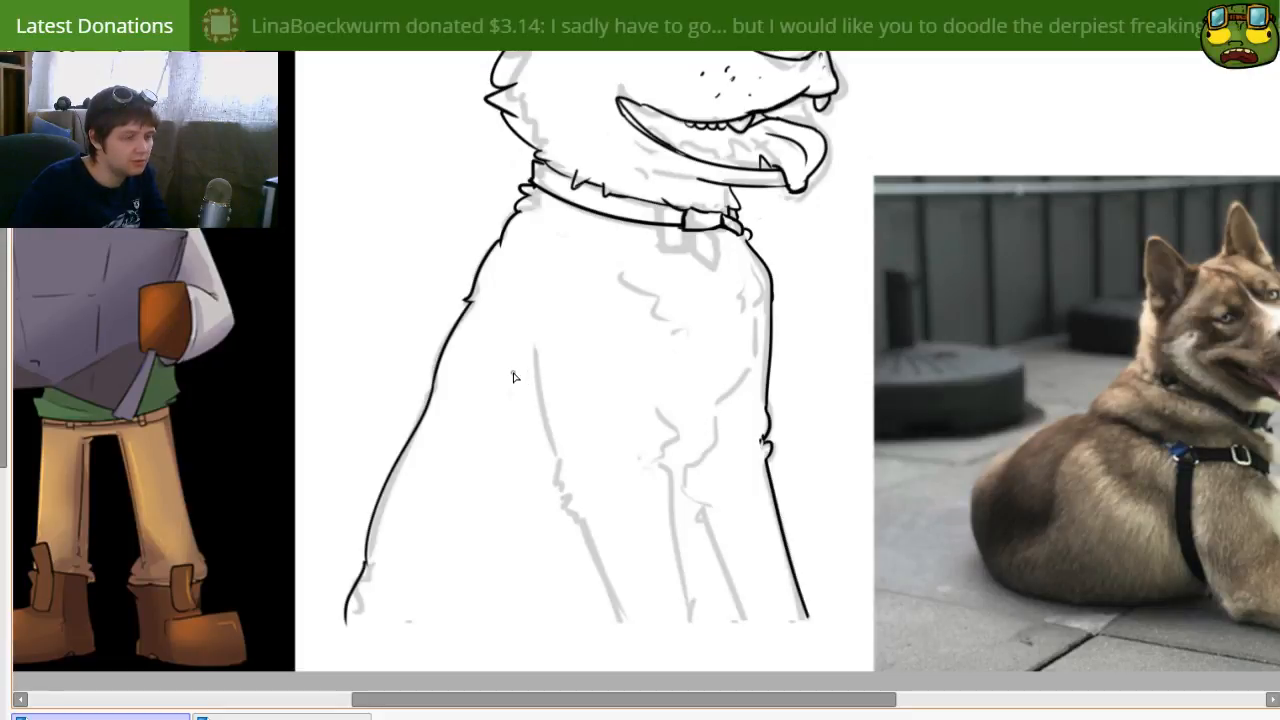
drag(500, 366, 553, 449)
key(ctrl+z)
drag(514, 394, 571, 462)
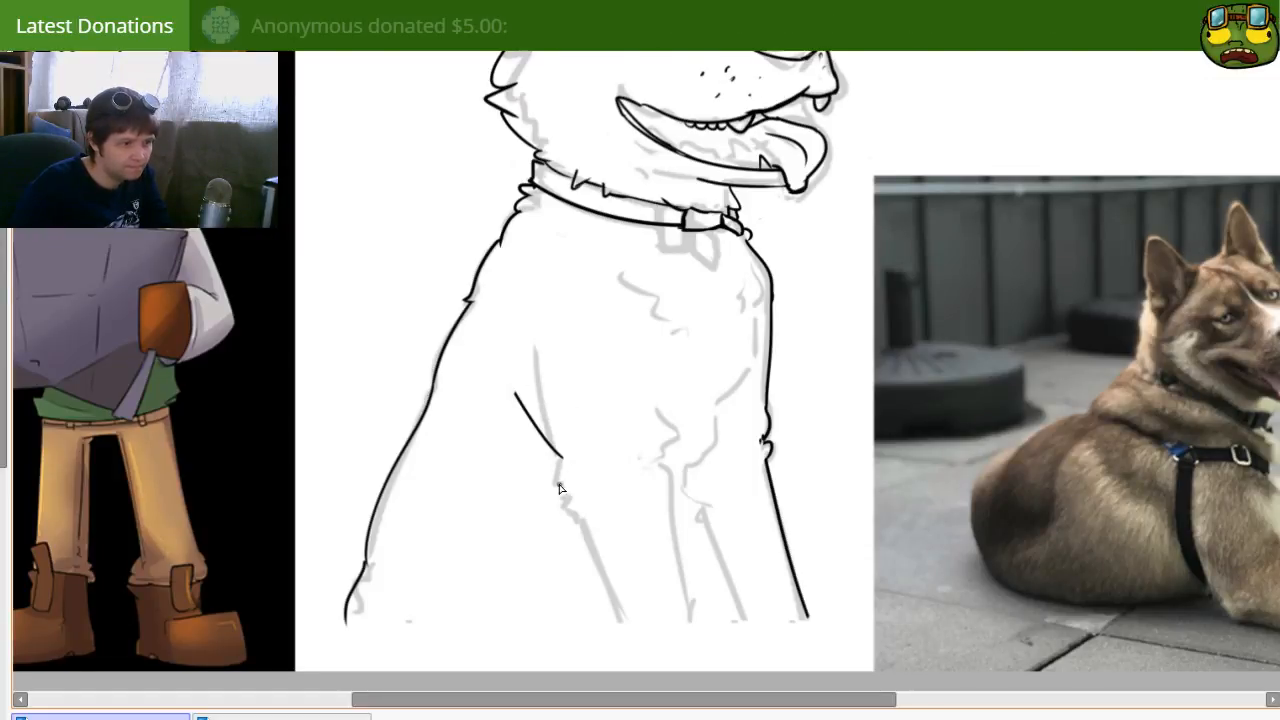
drag(564, 490, 650, 628)
key(ctrl+z)
drag(560, 488, 650, 654)
mouse_move(664, 519)
mouse_down()
mouse_move(620, 520)
mouse_move(646, 509)
mouse_up()
Step: Ink the near front leg's inner contour, curving from the chest to the elbow and down between the legs
drag(755, 408, 660, 472)
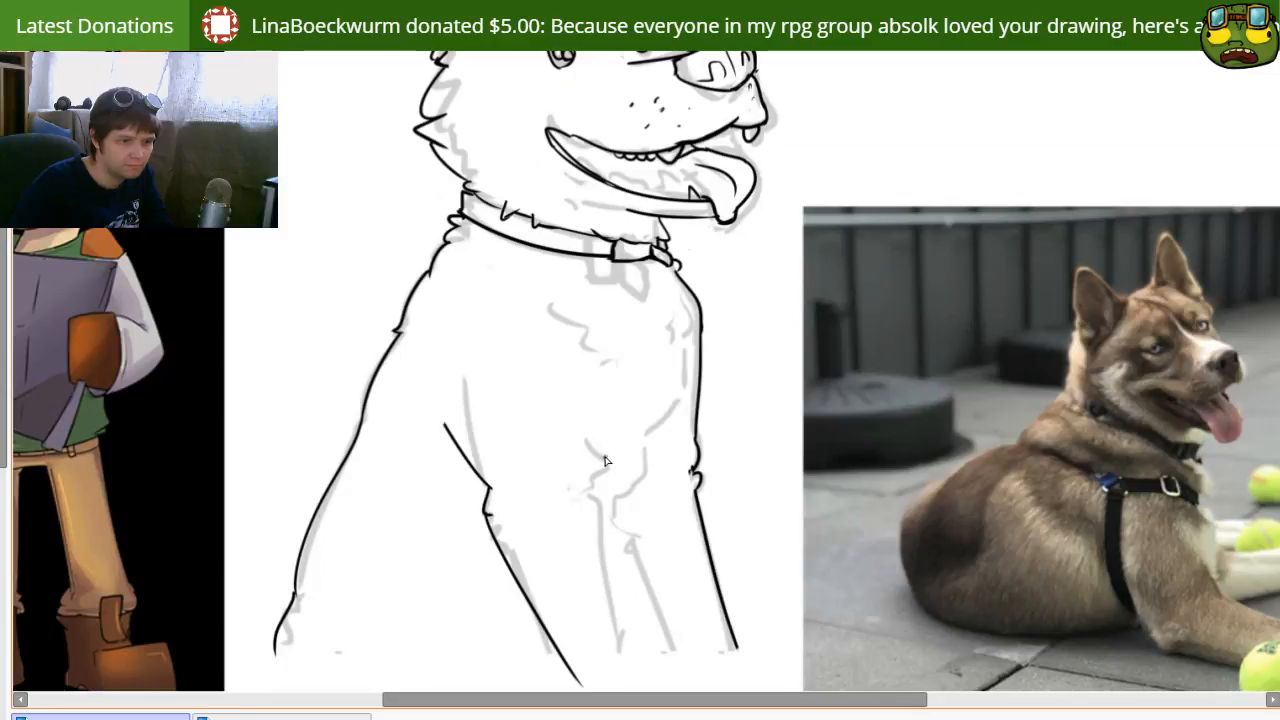
mouse_move(635, 413)
mouse_down()
mouse_move(598, 513)
mouse_move(620, 650)
mouse_up()
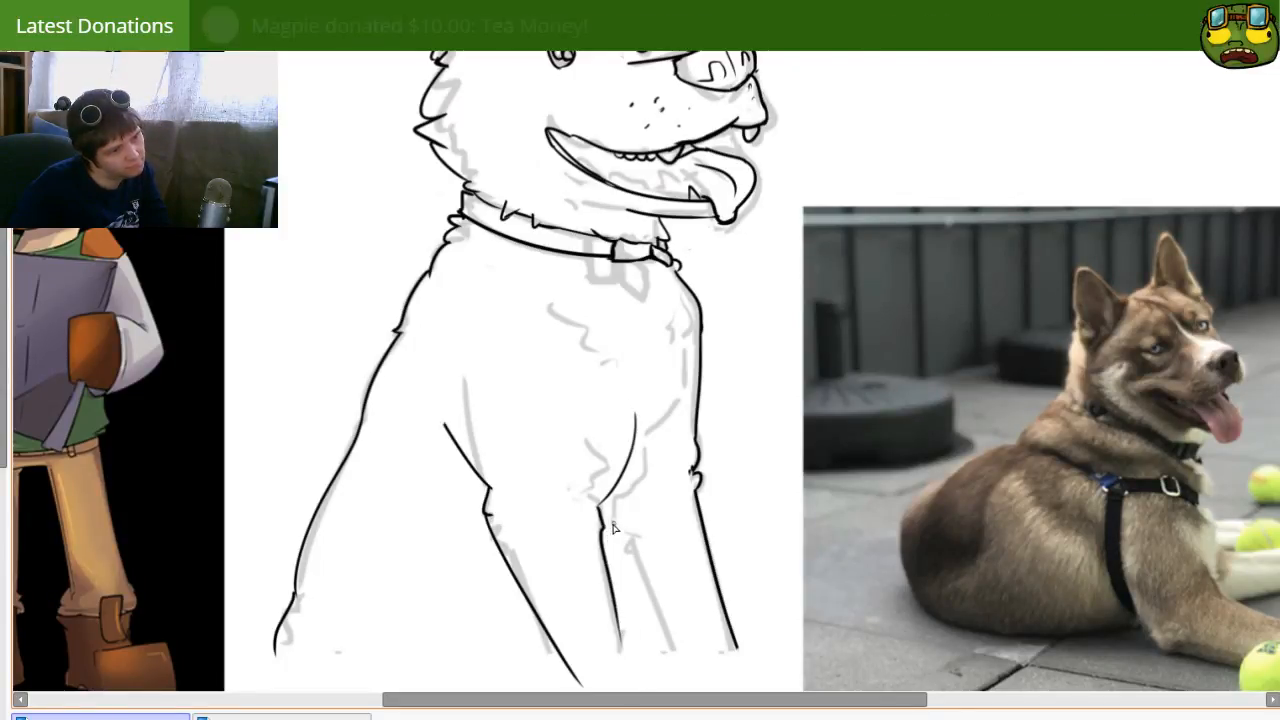
drag(602, 544, 636, 684)
key(ctrl+z)
drag(612, 582, 632, 688)
key(ctrl+z)
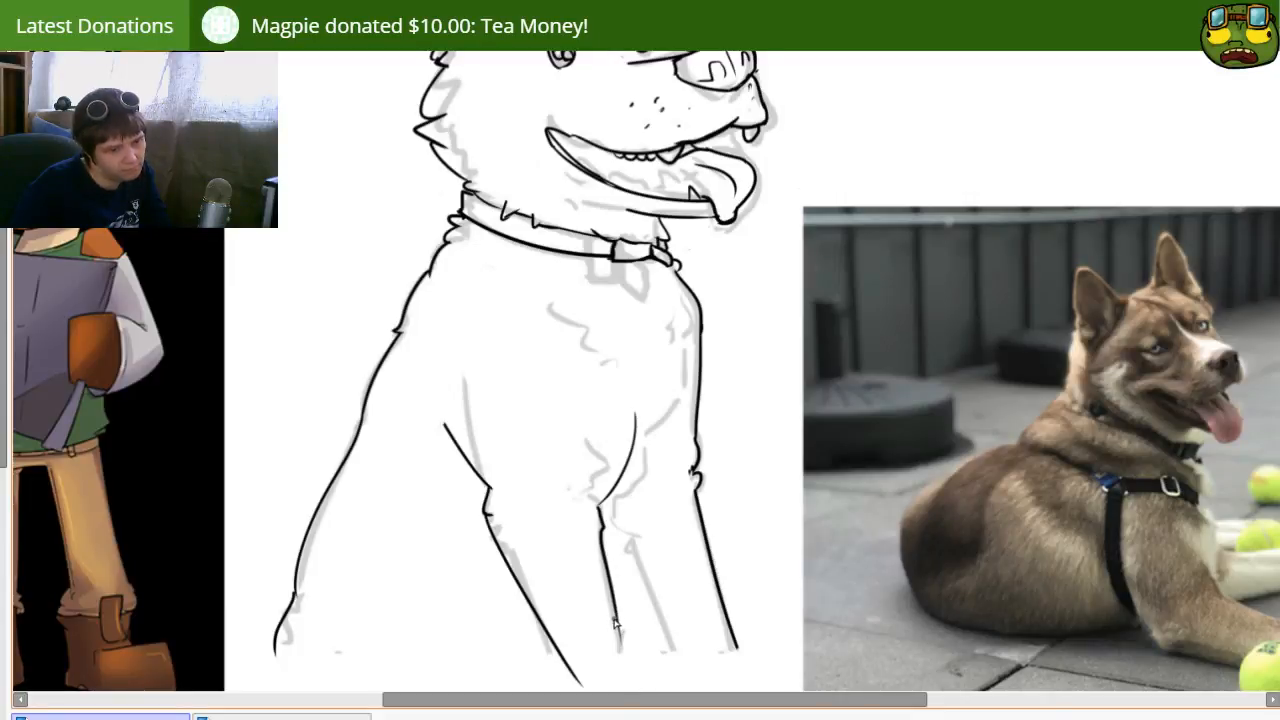
drag(604, 563, 628, 676)
key(ctrl+z)
drag(609, 582, 629, 680)
Step: Ink the far front leg's inner edge diagonally downward from a small fur tuft beside the near elbow
mouse_move(684, 587)
mouse_down()
mouse_move(670, 573)
mouse_move(677, 582)
mouse_up()
key(ctrl+z)
drag(620, 530, 680, 688)
key(ctrl+z)
drag(602, 540, 677, 660)
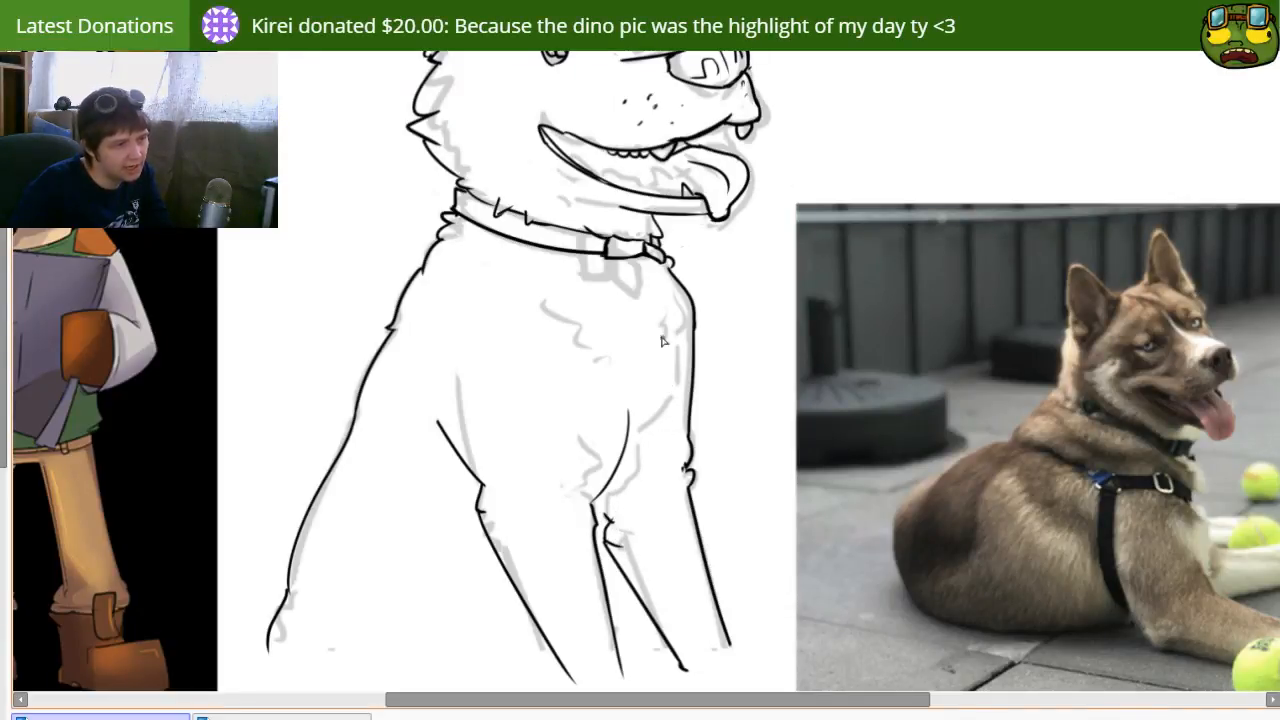
Step: Ink the far shoulder crease inside the chest outline and short fur marks at the top of the far leg
mouse_move(680, 312)
mouse_down()
mouse_move(693, 388)
mouse_move(644, 442)
mouse_up()
key(ctrl+z)
key(ctrl+z)
drag(670, 334, 672, 418)
drag(637, 464, 618, 490)
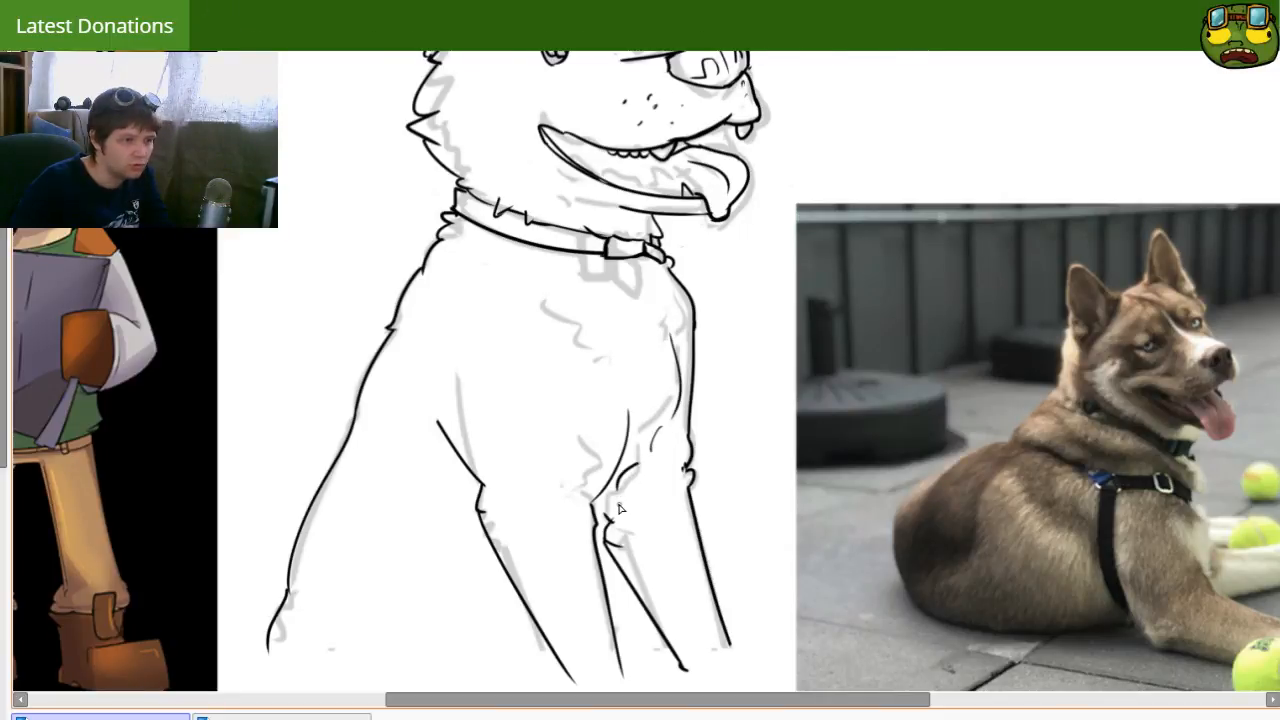
drag(711, 414, 624, 518)
drag(624, 473, 635, 497)
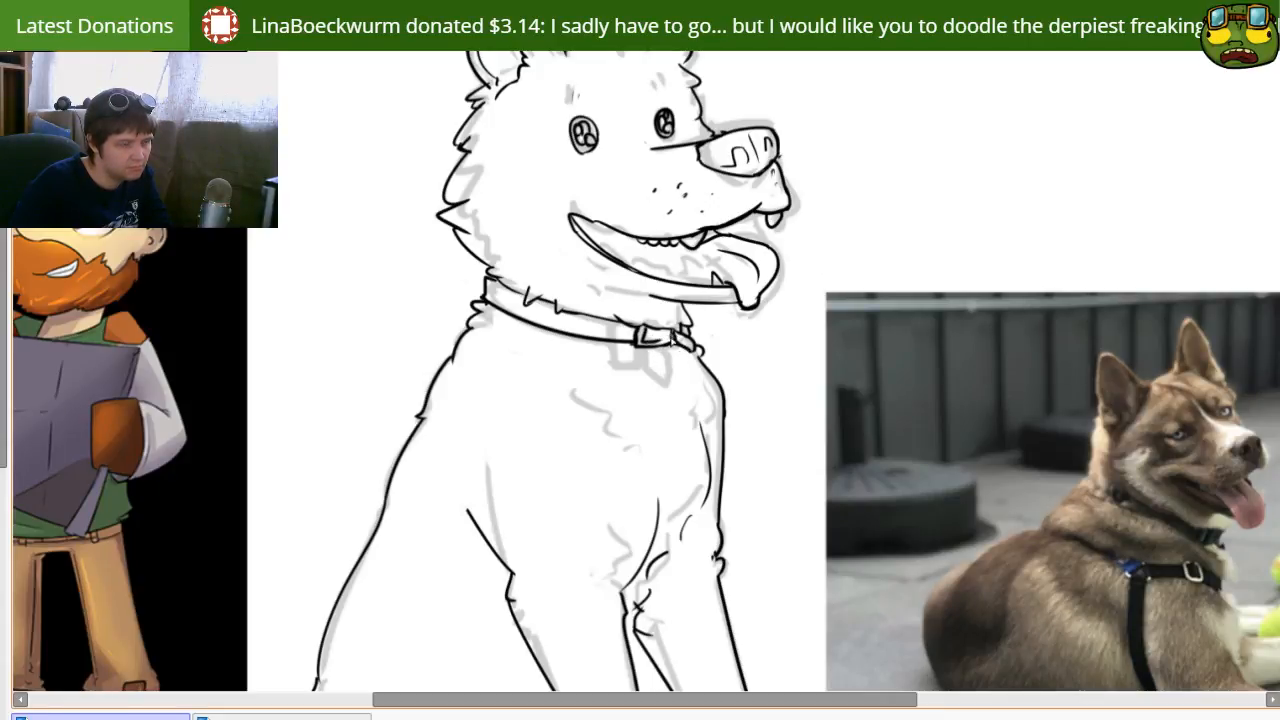
Step: Ink a curved jaw line beneath the open mouth and a small zigzag fur mark on the cheek
mouse_move(616, 415)
mouse_down()
mouse_move(603, 463)
mouse_move(620, 466)
mouse_move(595, 486)
mouse_move(632, 432)
mouse_up()
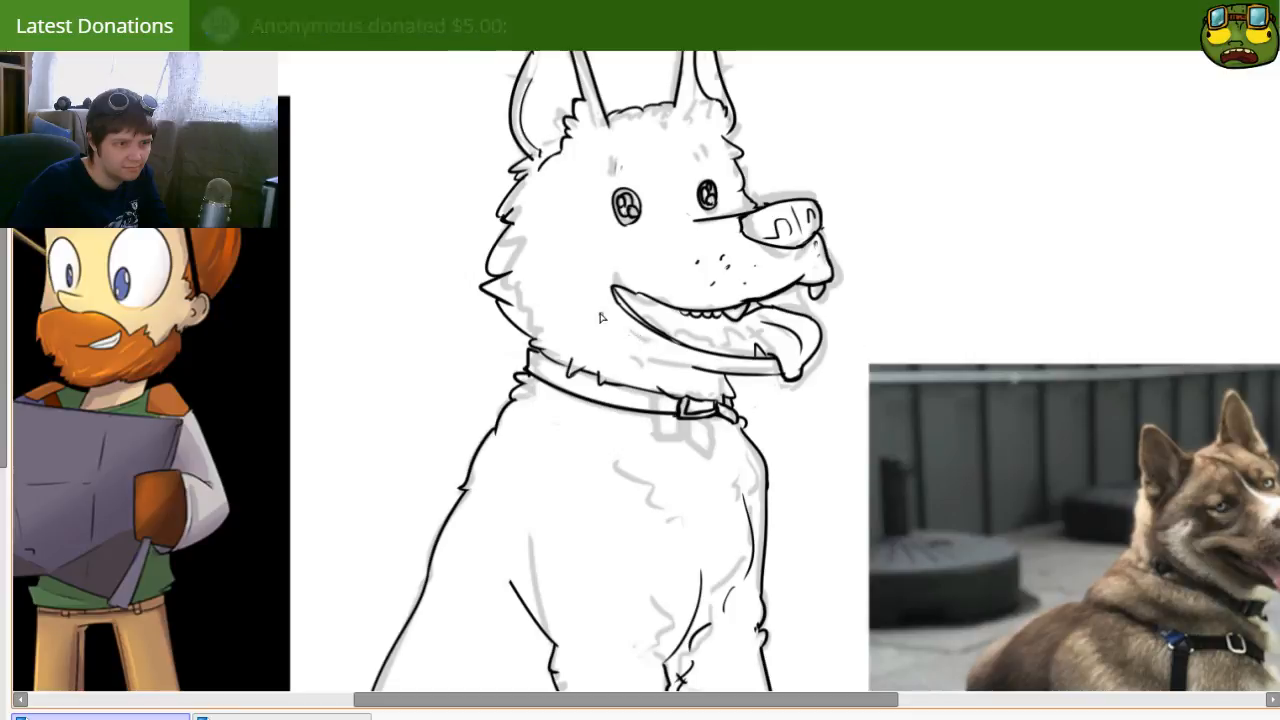
drag(608, 344, 681, 361)
key(ctrl+z)
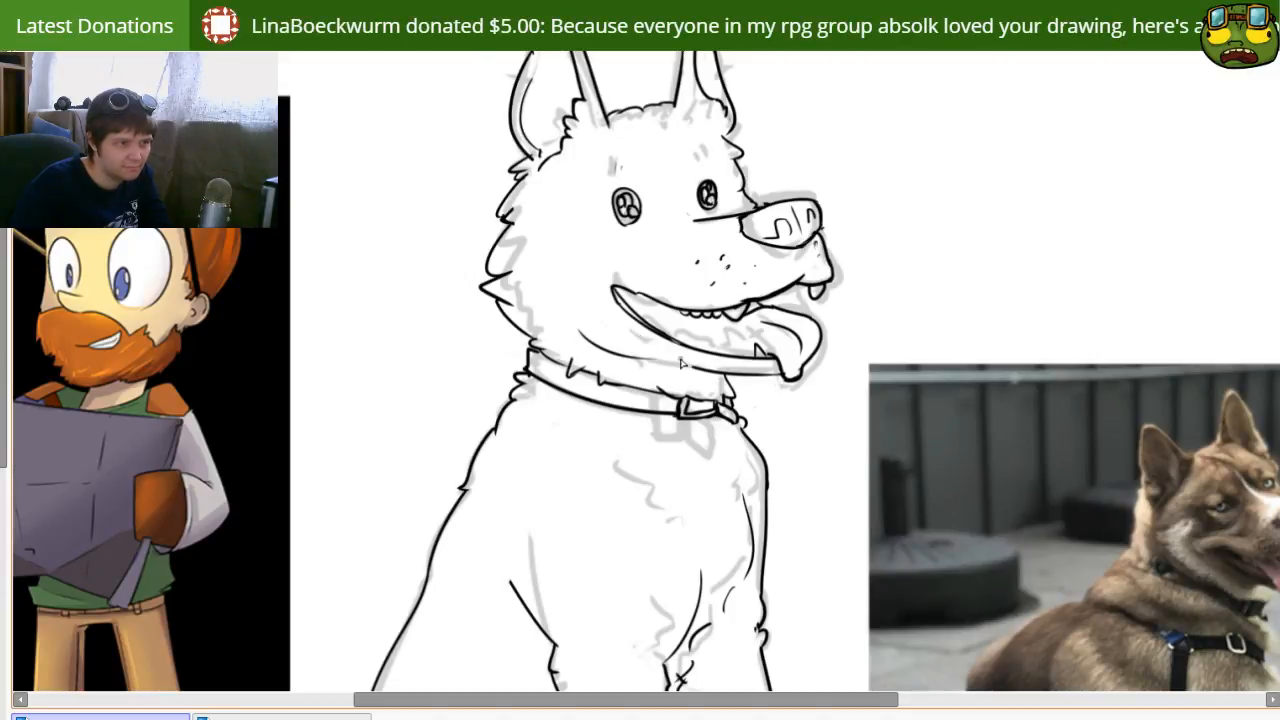
drag(725, 531, 686, 660)
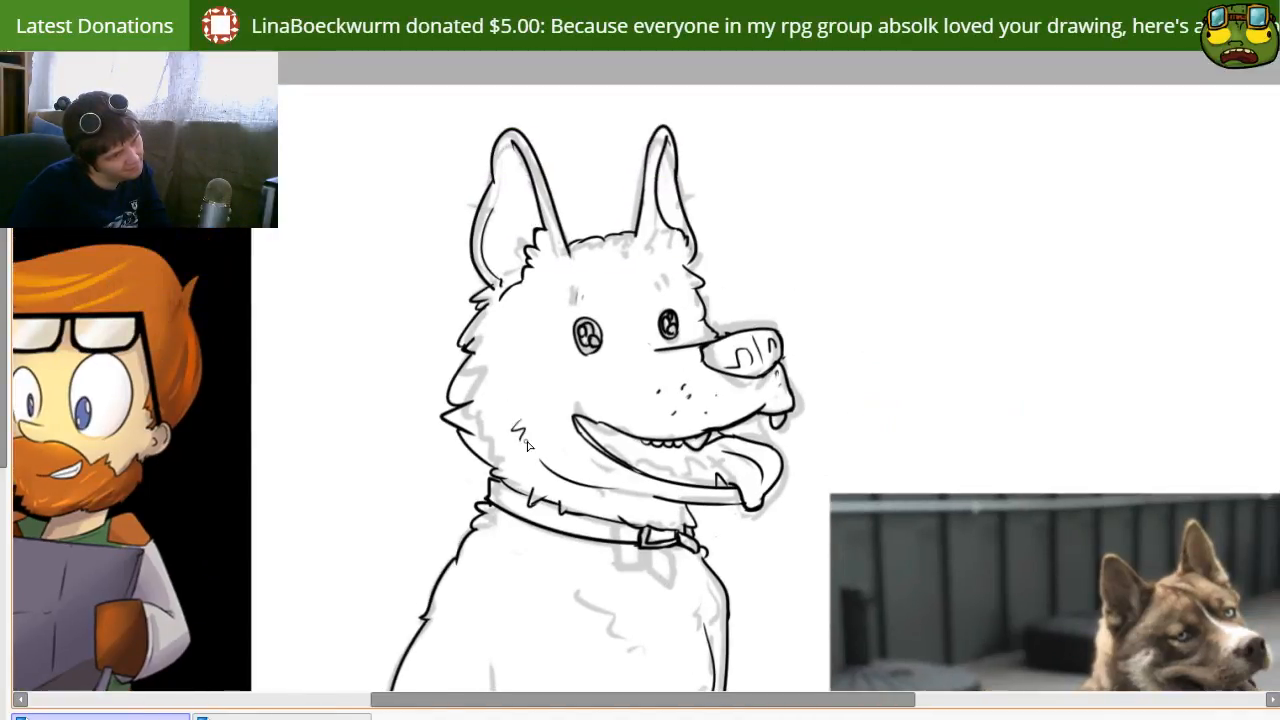
drag(528, 445, 591, 396)
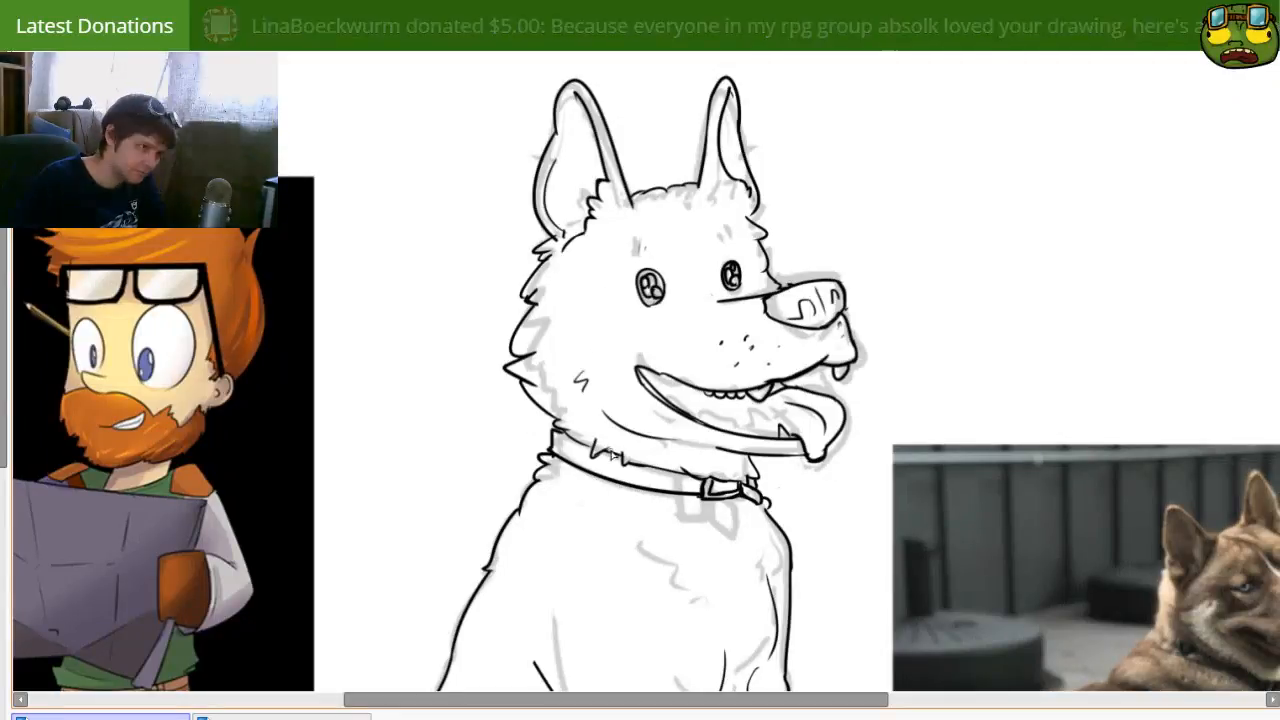
drag(597, 508, 646, 466)
drag(561, 574, 625, 448)
Step: Hide the faded sketch and show the whole inked dog between the two references
drag(1028, 383, 1014, 440)
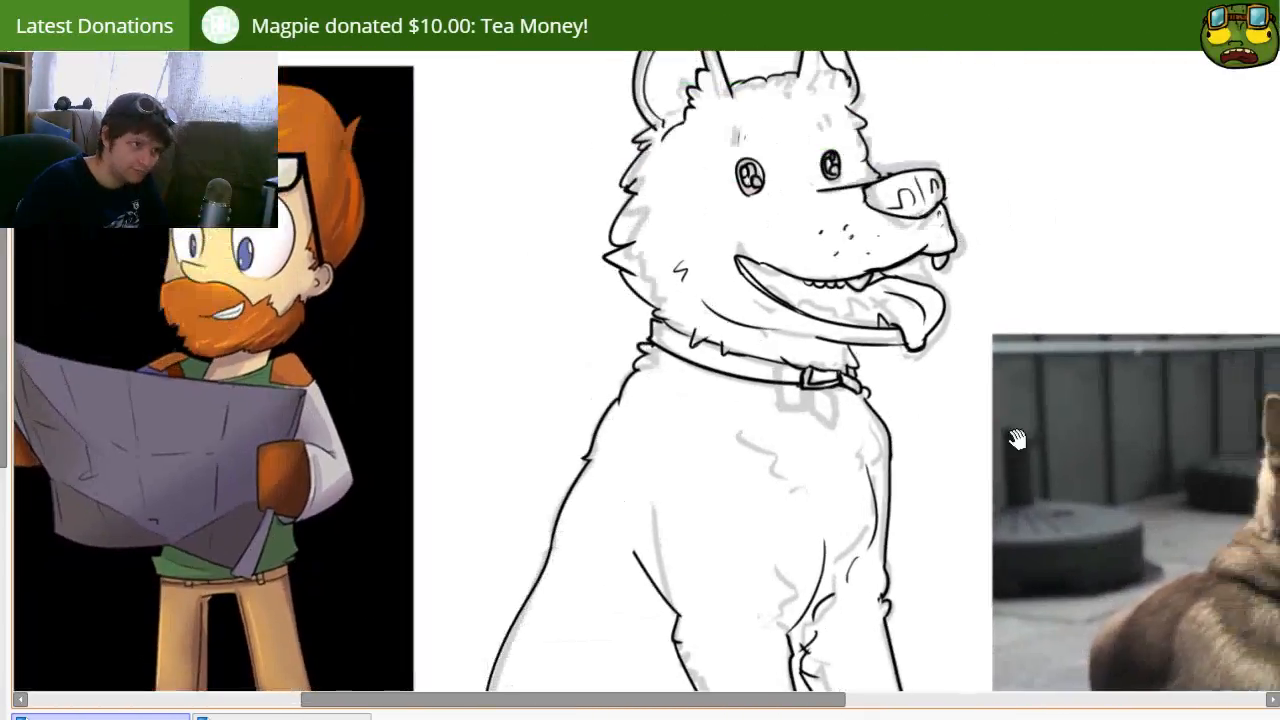
drag(1076, 349, 1062, 375)
scroll(1062, 375, down, 5)
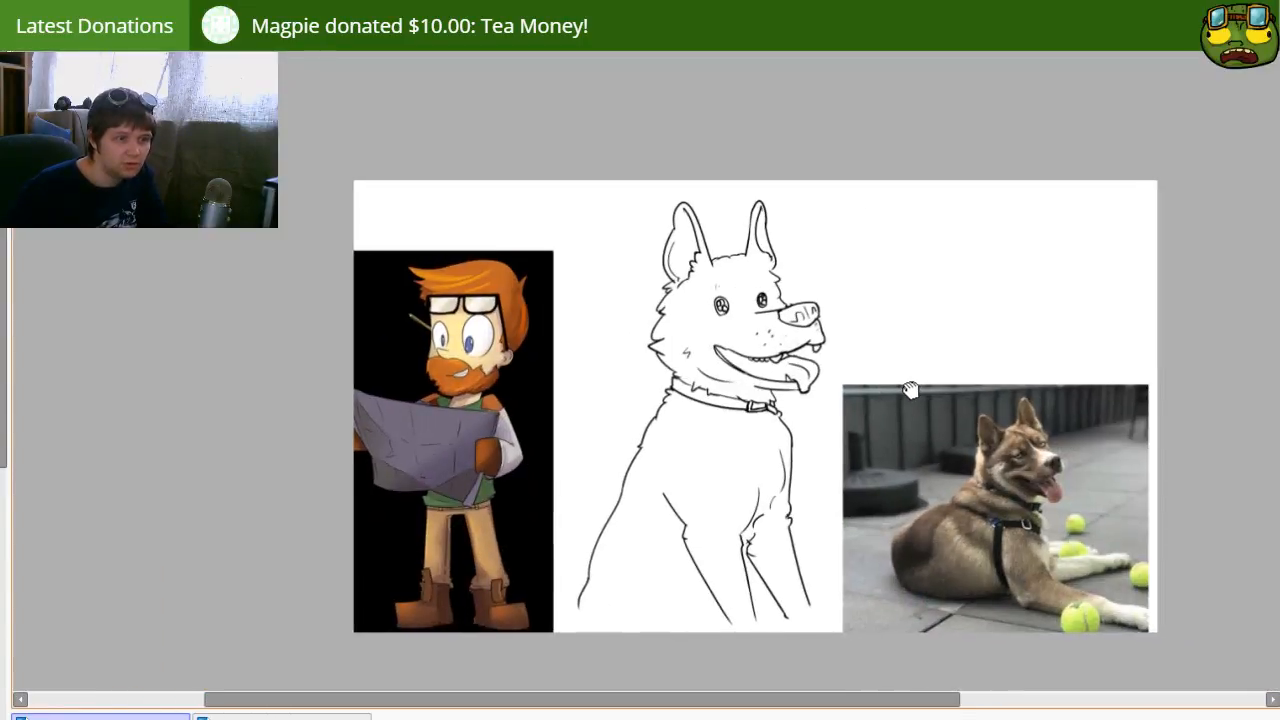
drag(910, 390, 900, 389)
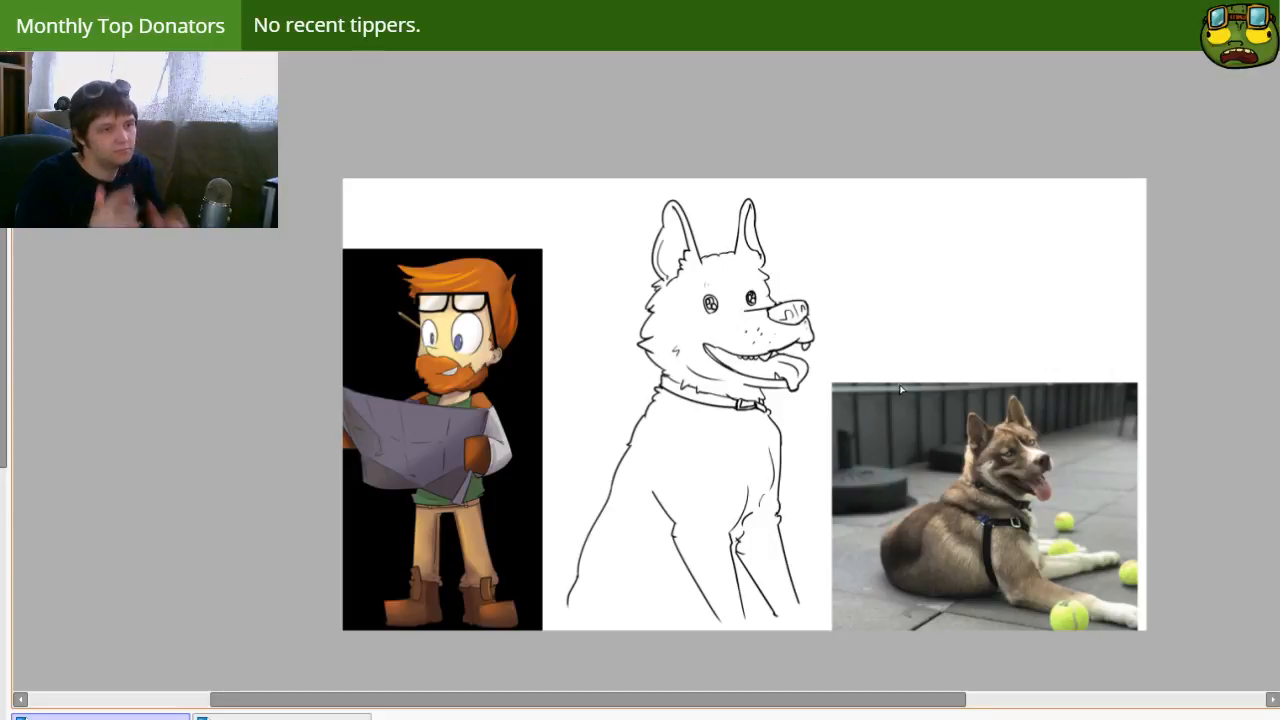
Step: Erase the far ear's inner line and rework it with thin ink strokes
key(e)
drag(748, 219, 752, 211)
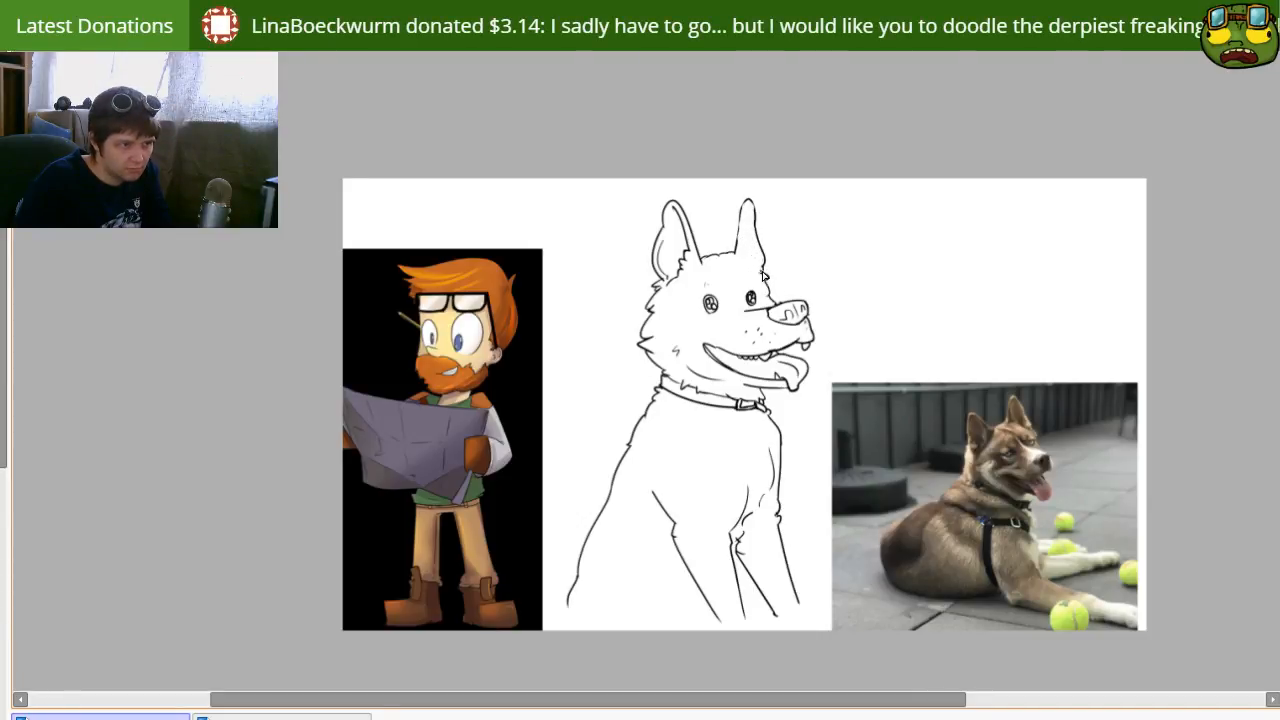
key(ctrl+z)
drag(751, 208, 759, 266)
key(ctrl+z)
key(ctrl+z)
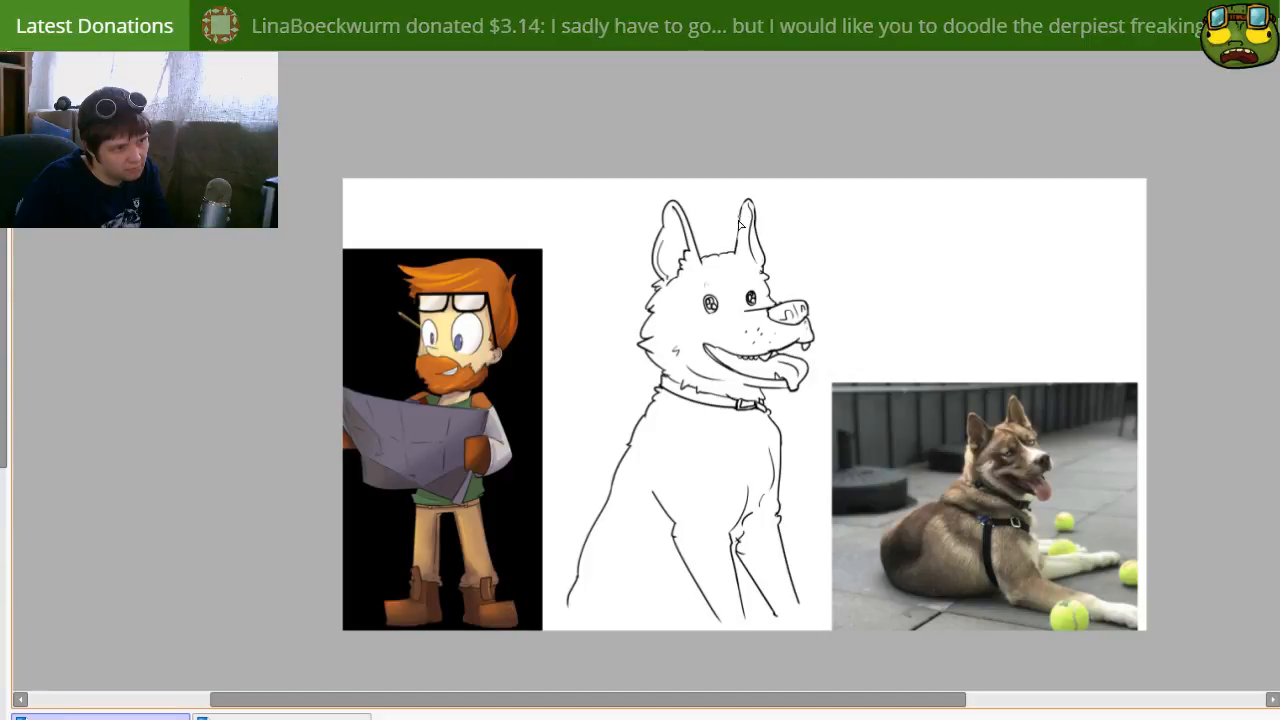
key(e)
key(bracketleft)
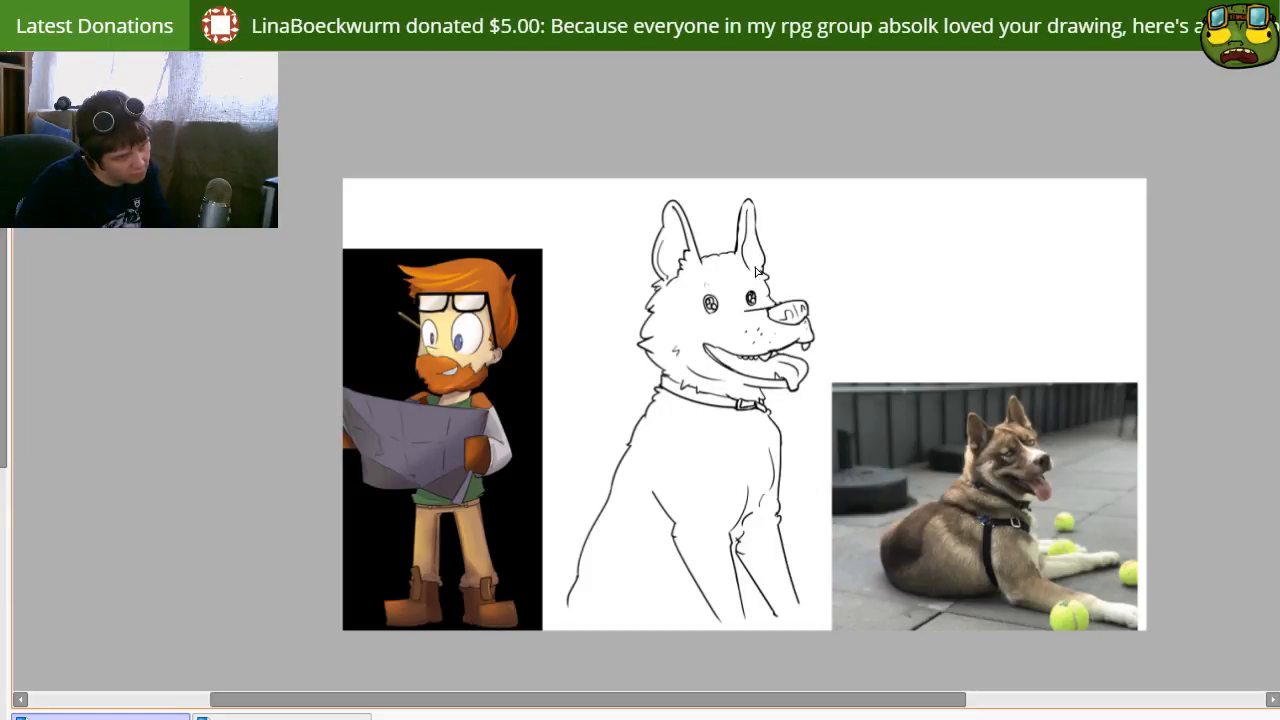
drag(732, 383, 723, 358)
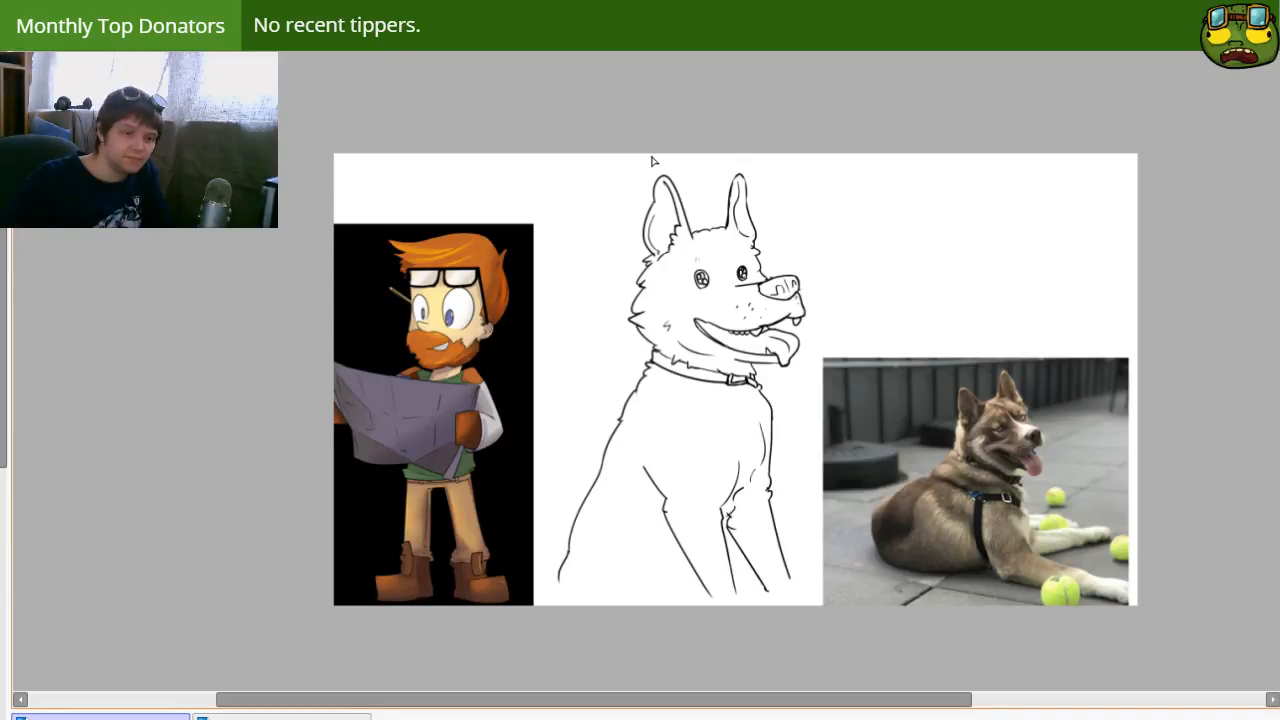
mouse_move(651, 431)
mouse_down()
mouse_move(629, 457)
mouse_move(623, 499)
mouse_up()
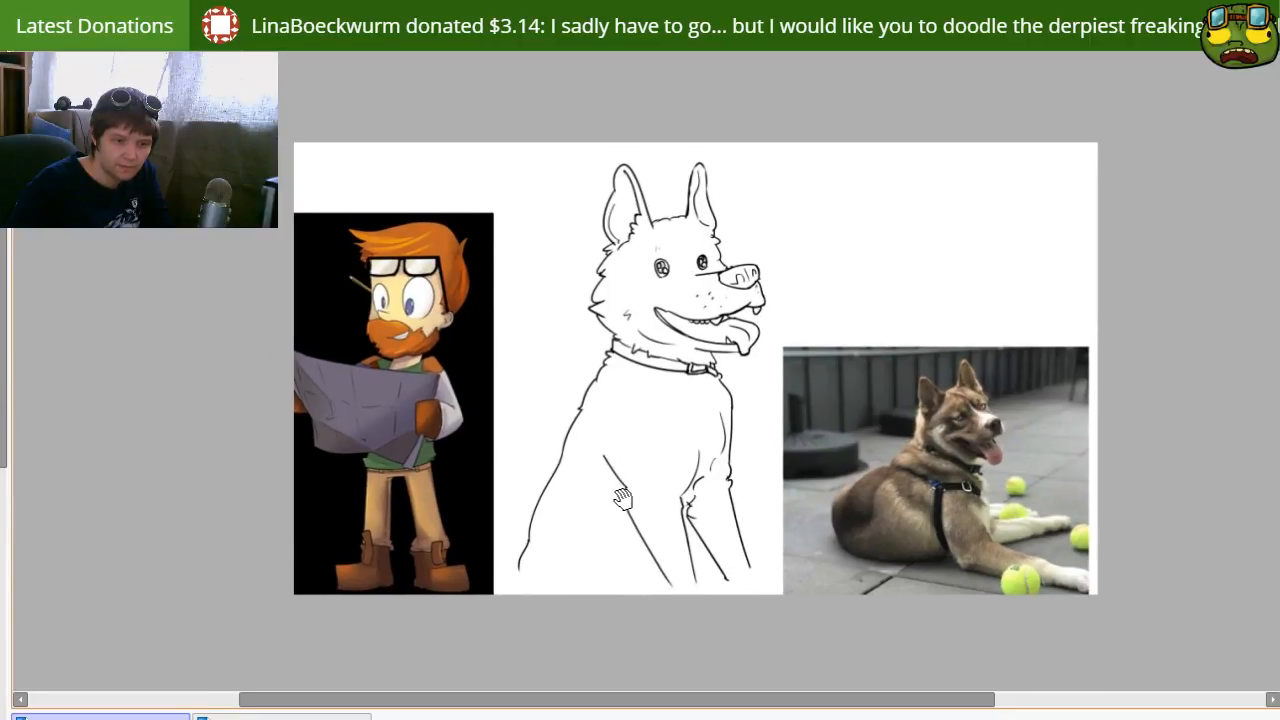
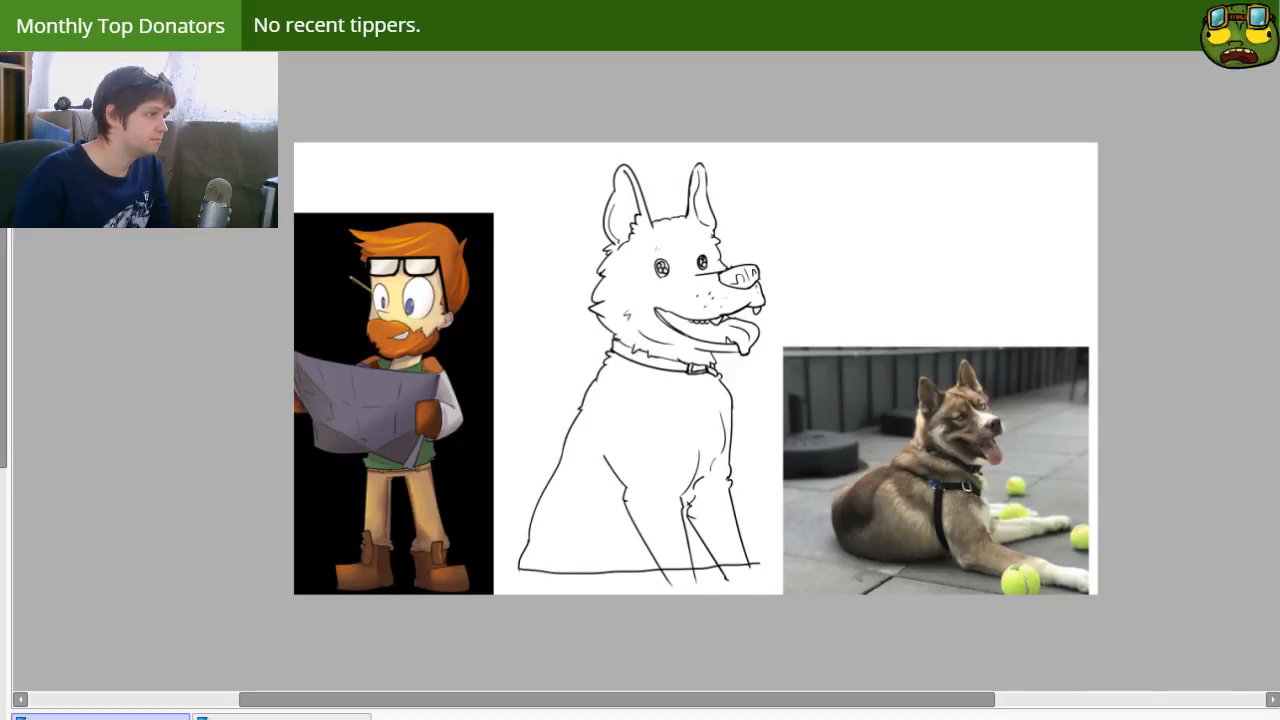
Step: Fill the dog's body below the collar with a flat light tan, and test the same fill on the head
click(624, 428)
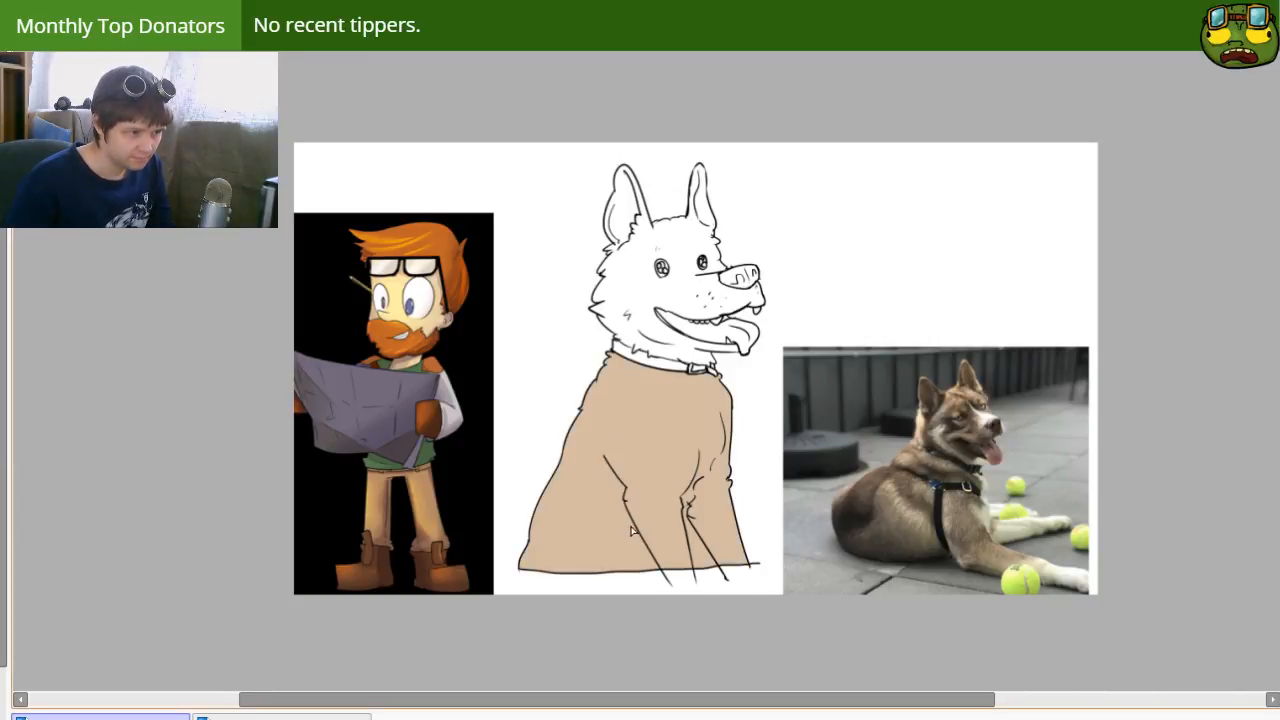
click(642, 280)
key(ctrl+z)
scroll(624, 256, up, 3)
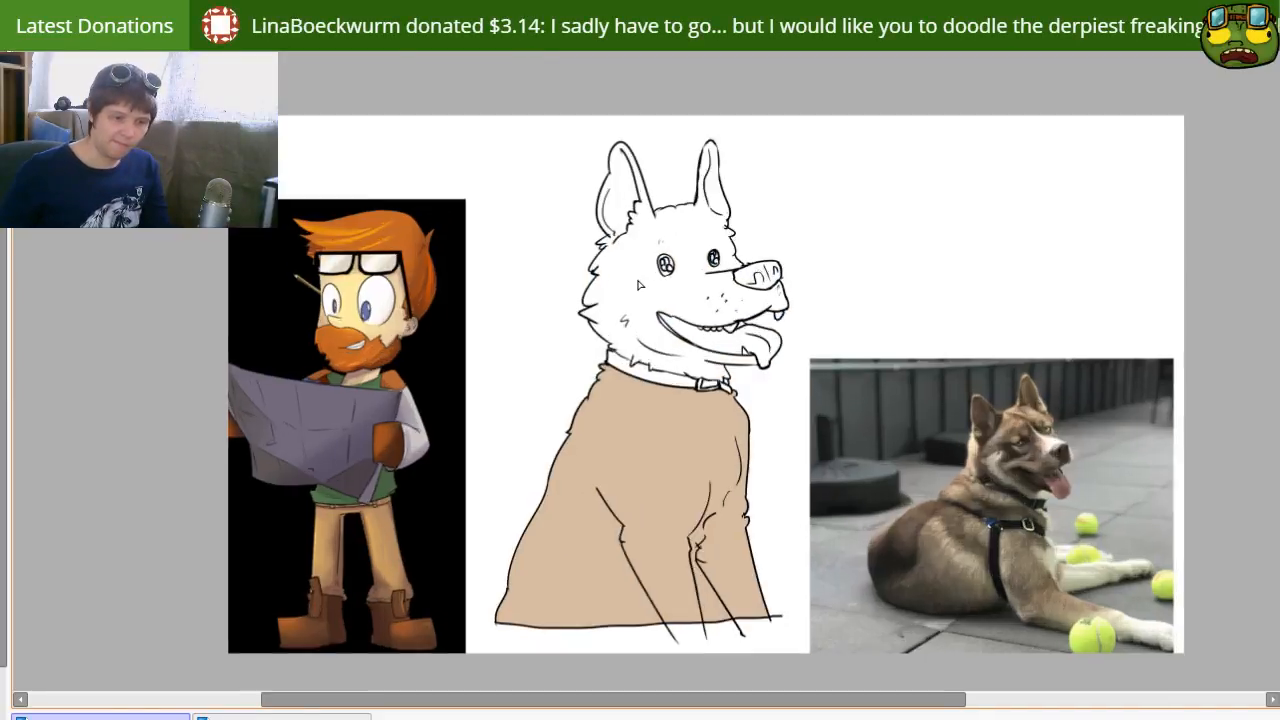
drag(764, 515, 666, 531)
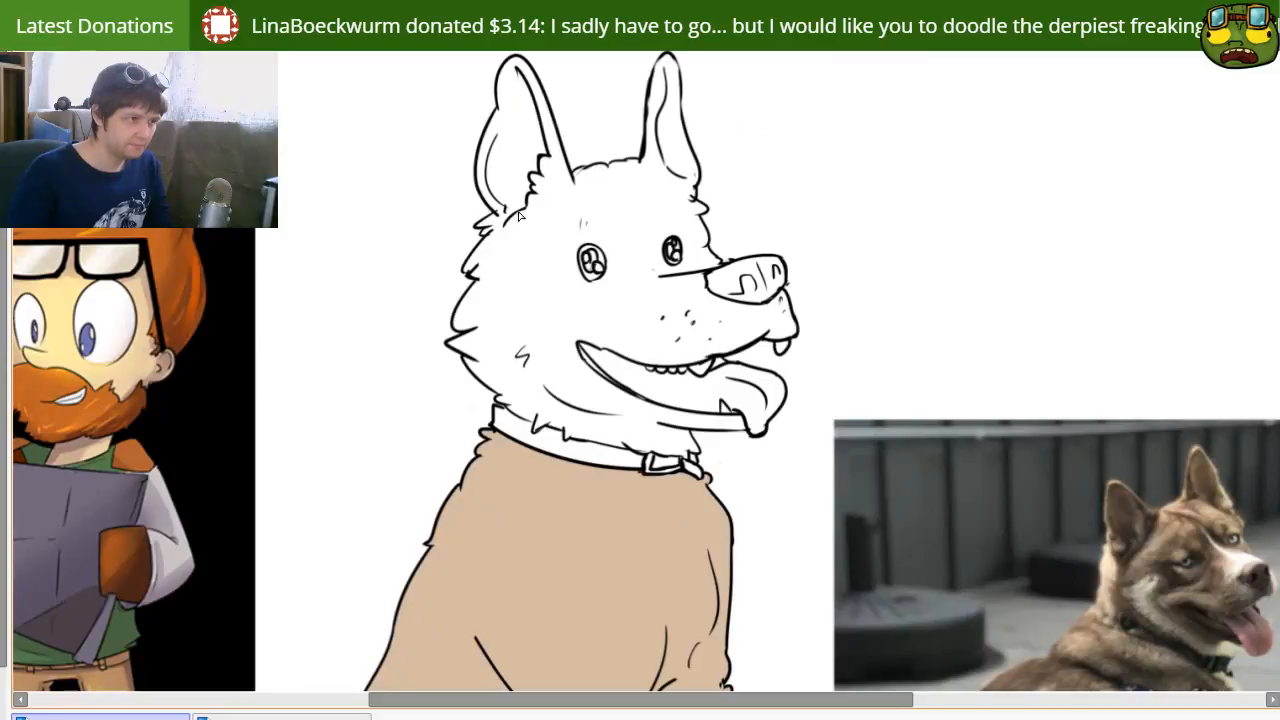
Step: Color the far ear light tan, seal the back and top edge of the head with tan strokes, and fill the face
mouse_move(663, 74)
mouse_down()
mouse_move(651, 145)
mouse_move(658, 100)
mouse_move(670, 178)
mouse_move(666, 62)
mouse_move(672, 100)
mouse_up()
key(ctrl+z)
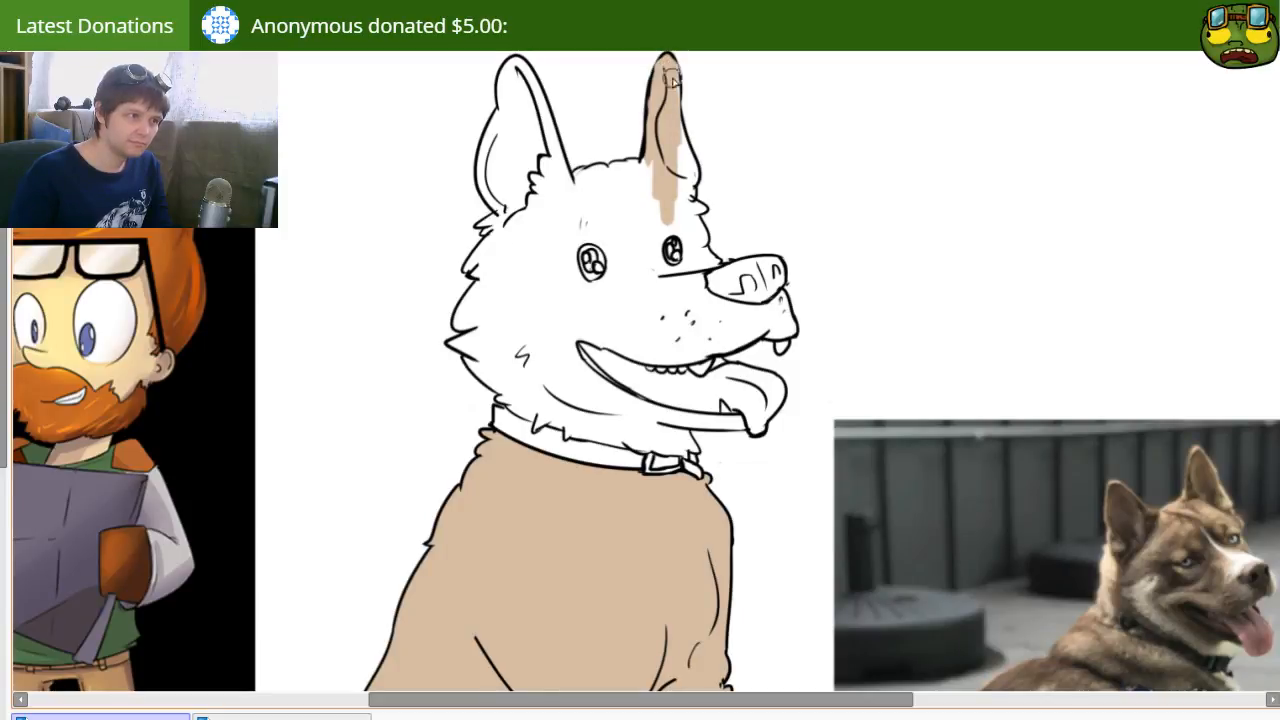
click(680, 292)
key(ctrl+z)
key(b)
mouse_move(512, 399)
mouse_down()
mouse_move(452, 344)
mouse_move(496, 324)
mouse_move(459, 317)
mouse_move(482, 296)
mouse_move(480, 262)
mouse_move(470, 268)
mouse_move(559, 183)
mouse_move(613, 167)
mouse_up()
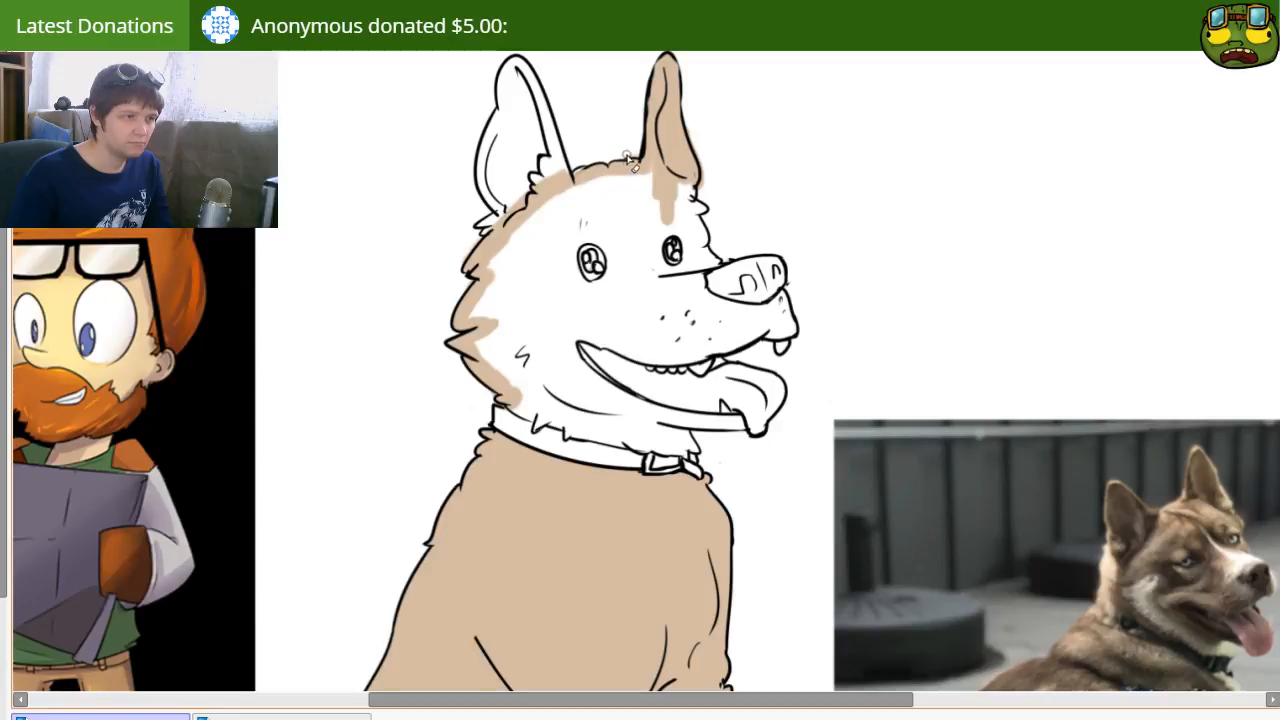
mouse_move(723, 302)
mouse_down()
mouse_move(663, 286)
mouse_move(707, 274)
mouse_up()
click(641, 294)
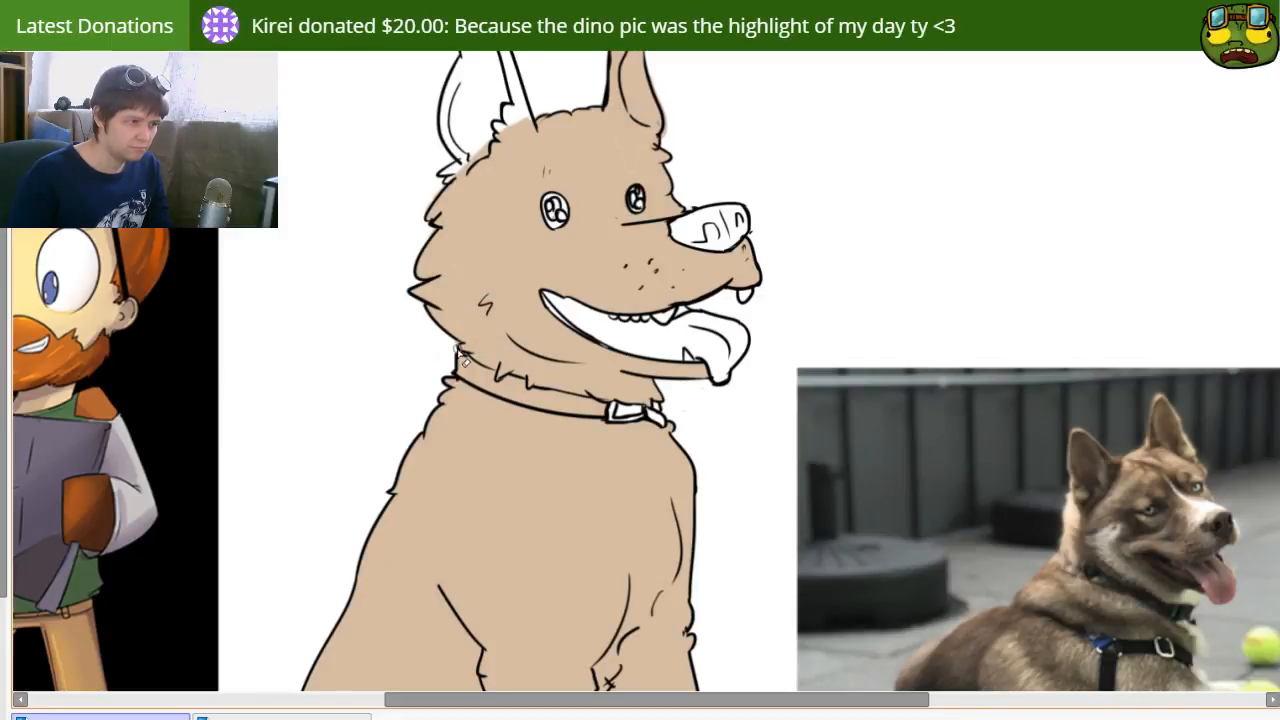
Step: Color the near ear light tan and erase the color spilling outside the fur outline at its base
drag(487, 94, 528, 194)
click(524, 189)
click(499, 281)
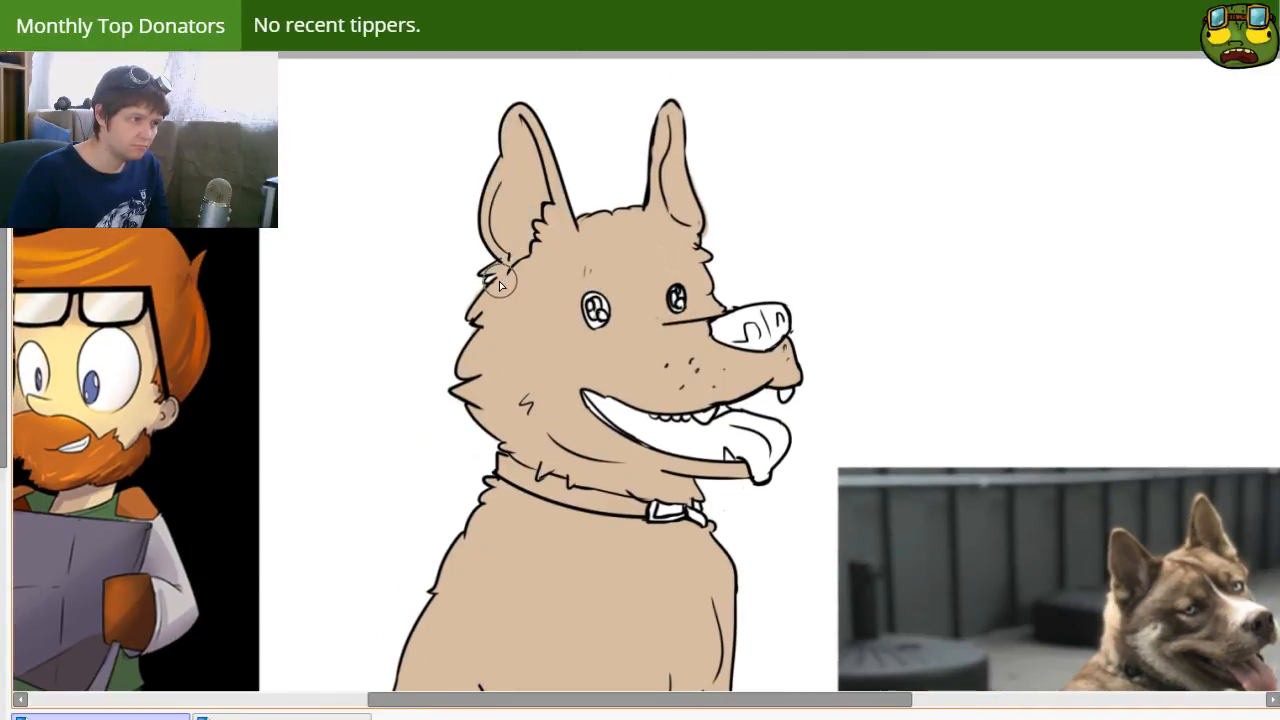
key(e)
key([)
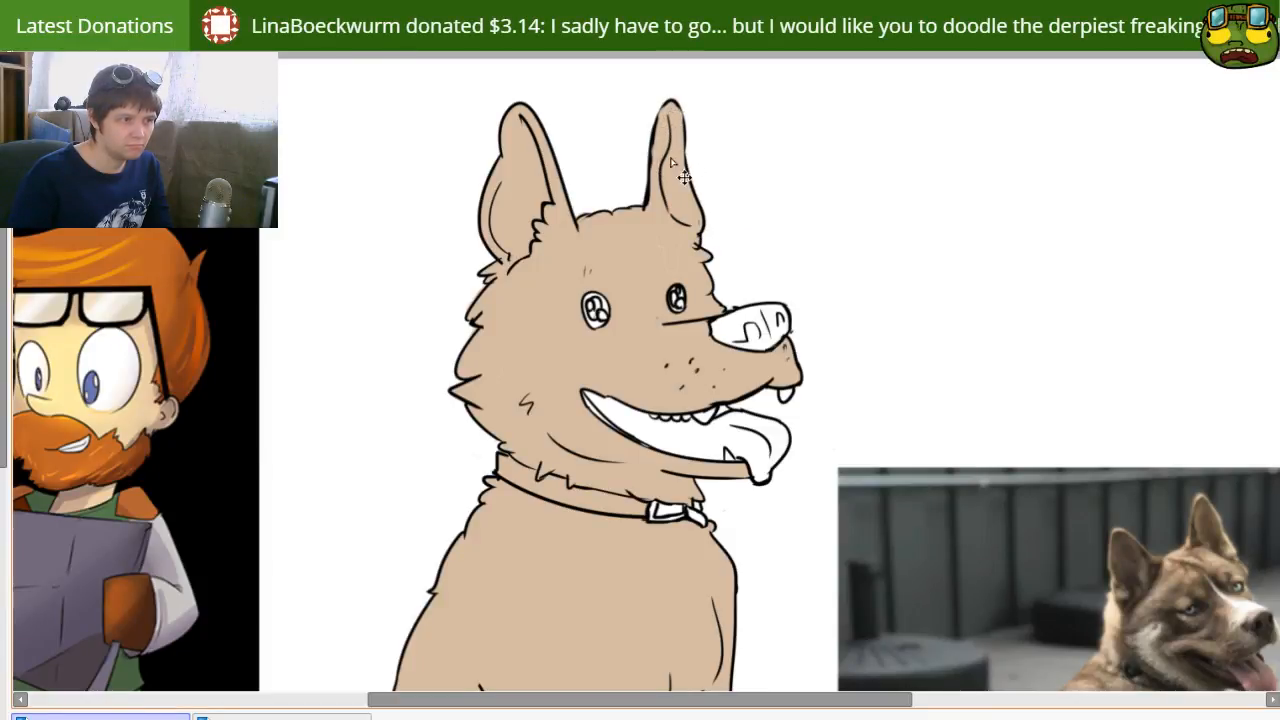
Step: Cover the remaining white areas of the nose, open mouth, tongue and front tooth with the same light tan
key(space)
mouse_move(638, 256)
mouse_down()
mouse_move(603, 211)
mouse_move(603, 122)
mouse_up()
mouse_move(577, 215)
mouse_down()
mouse_move(611, 174)
mouse_move(617, 62)
mouse_up()
mouse_move(625, 301)
mouse_down()
mouse_move(627, 233)
mouse_move(600, 390)
mouse_move(631, 260)
mouse_move(622, 347)
mouse_move(663, 409)
mouse_move(638, 418)
mouse_up()
drag(652, 326, 680, 333)
drag(610, 217, 620, 320)
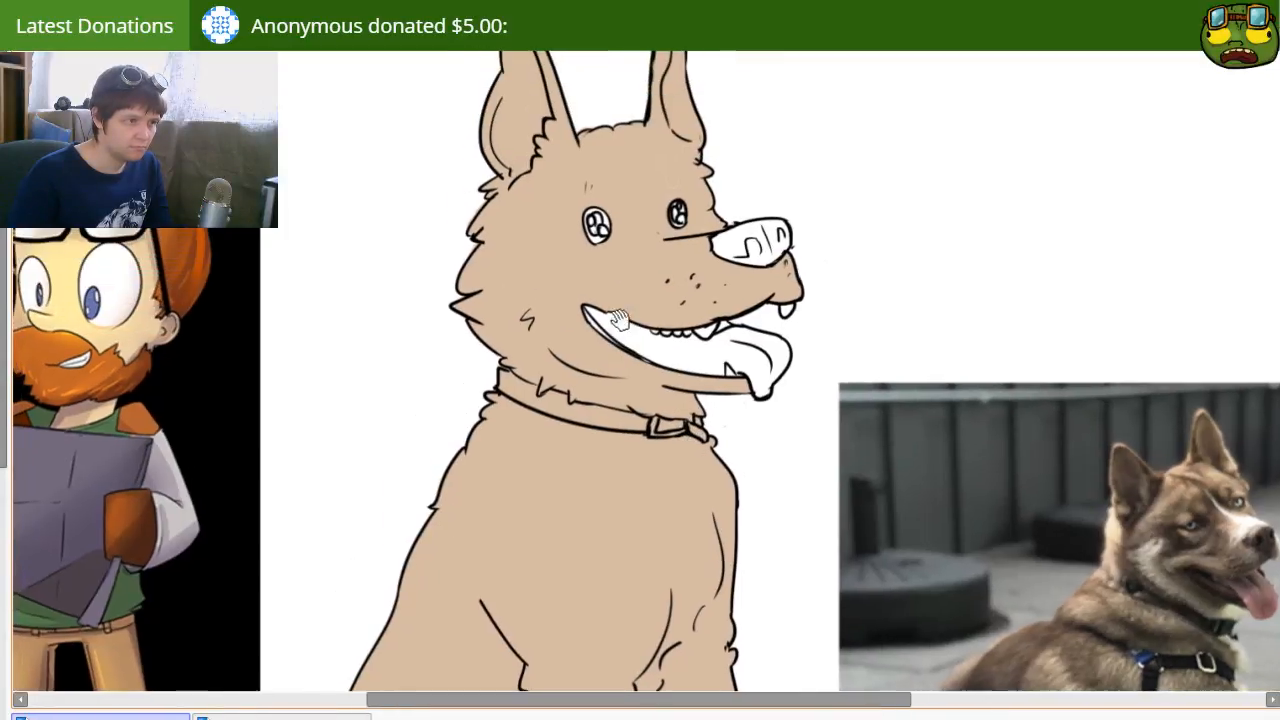
mouse_move(710, 247)
mouse_down()
mouse_move(760, 235)
mouse_move(740, 255)
mouse_move(780, 255)
mouse_move(774, 239)
mouse_up()
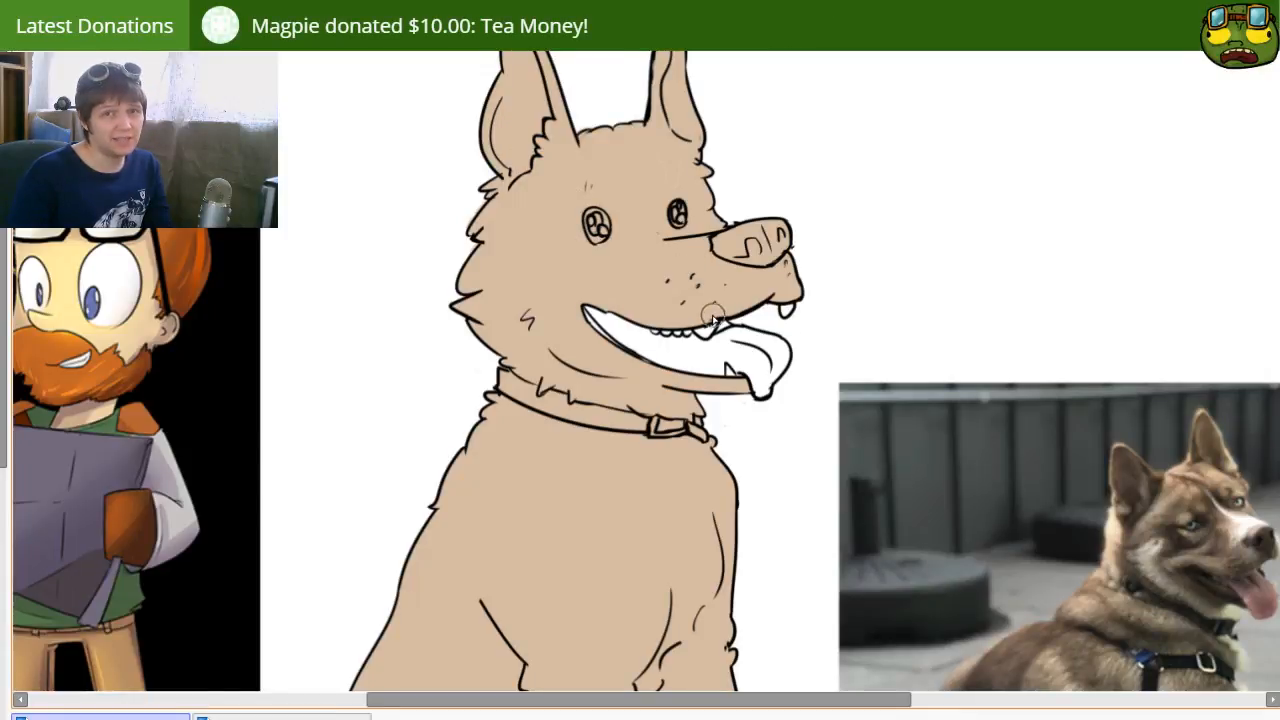
mouse_move(575, 305)
mouse_down()
mouse_move(600, 350)
mouse_move(655, 370)
mouse_move(715, 375)
mouse_move(722, 345)
mouse_move(733, 365)
mouse_move(760, 360)
mouse_move(748, 375)
mouse_move(735, 350)
mouse_move(727, 372)
mouse_up()
drag(795, 300, 778, 301)
drag(788, 306, 789, 306)
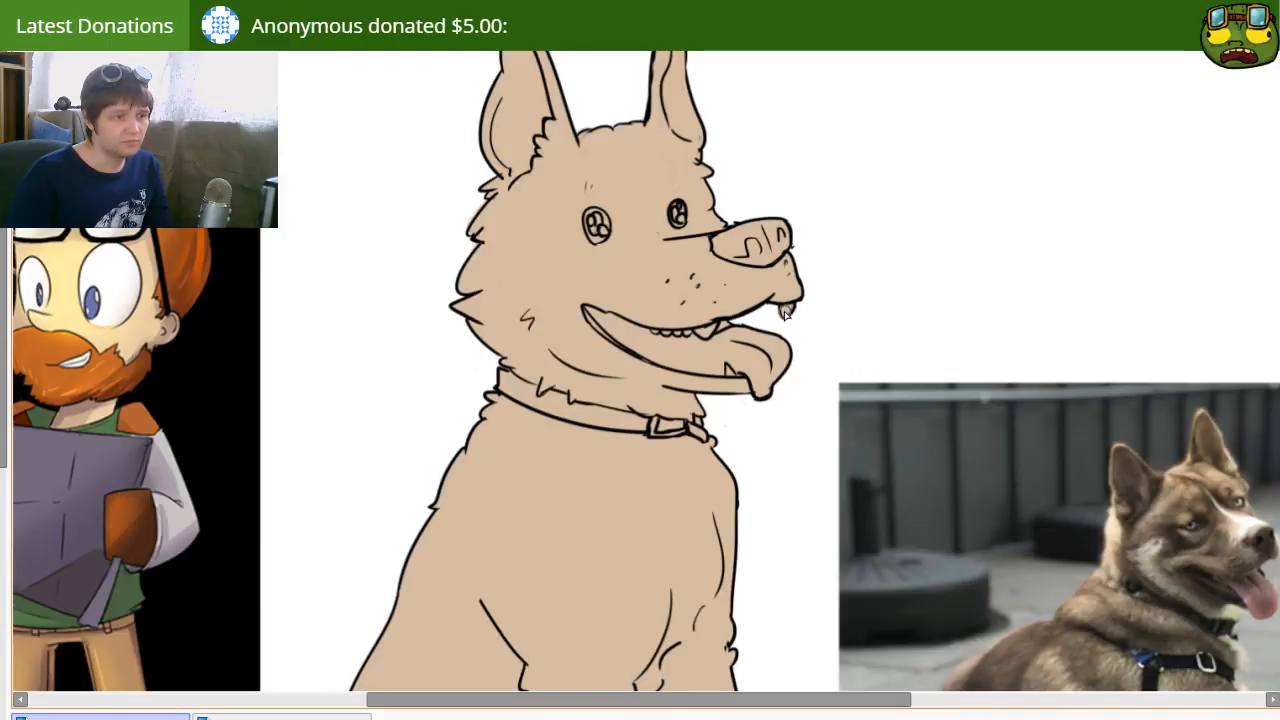
drag(556, 376, 545, 244)
drag(580, 335, 541, 192)
drag(536, 329, 552, 365)
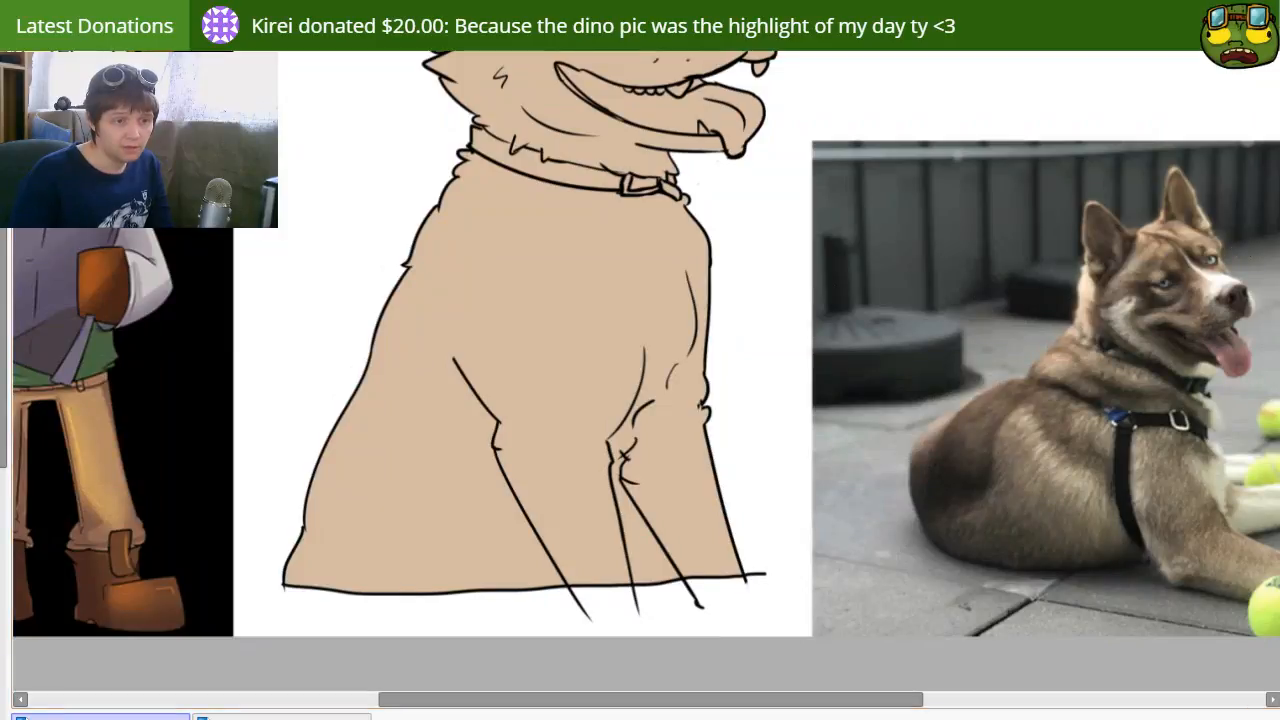
drag(446, 438, 546, 500)
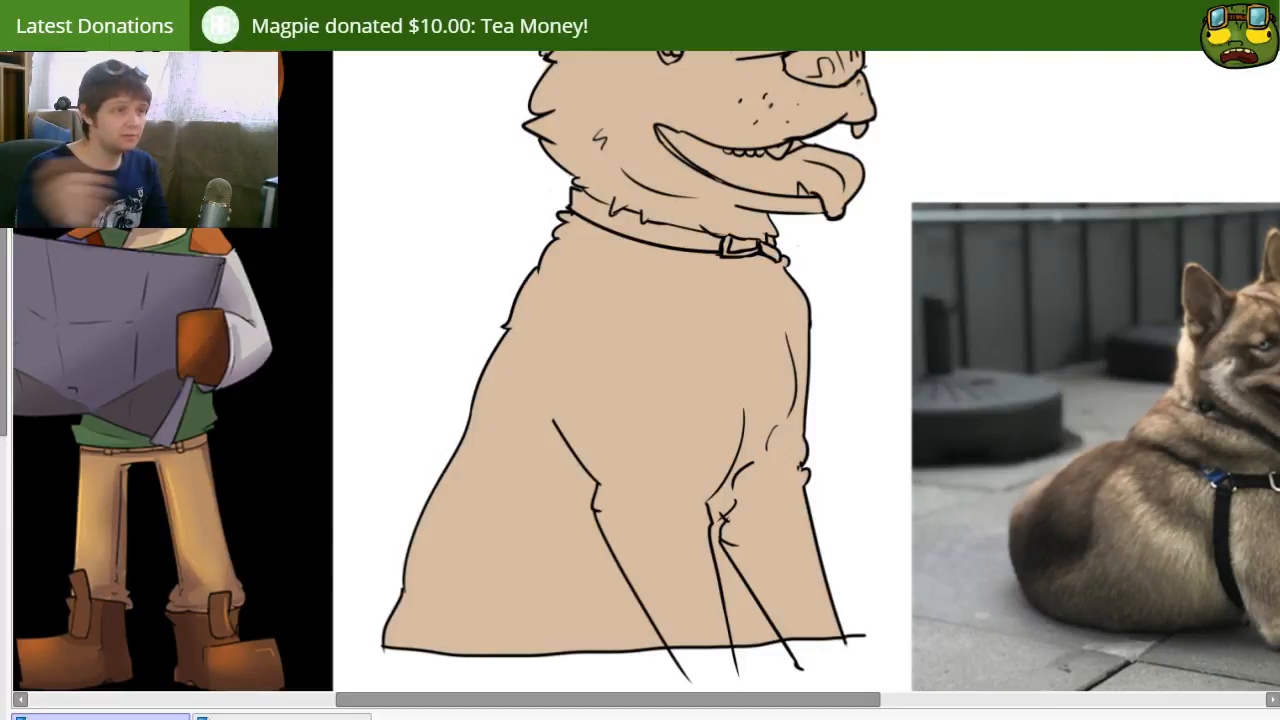
drag(637, 370, 599, 494)
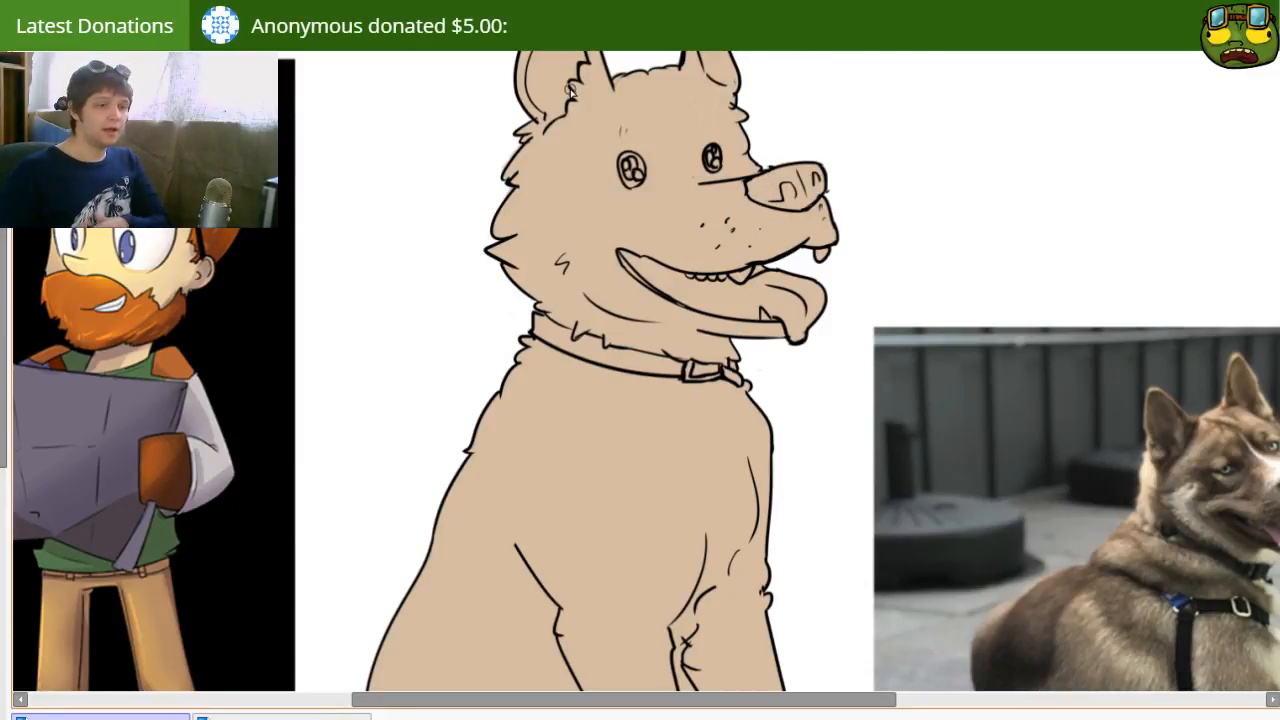
drag(638, 499, 634, 238)
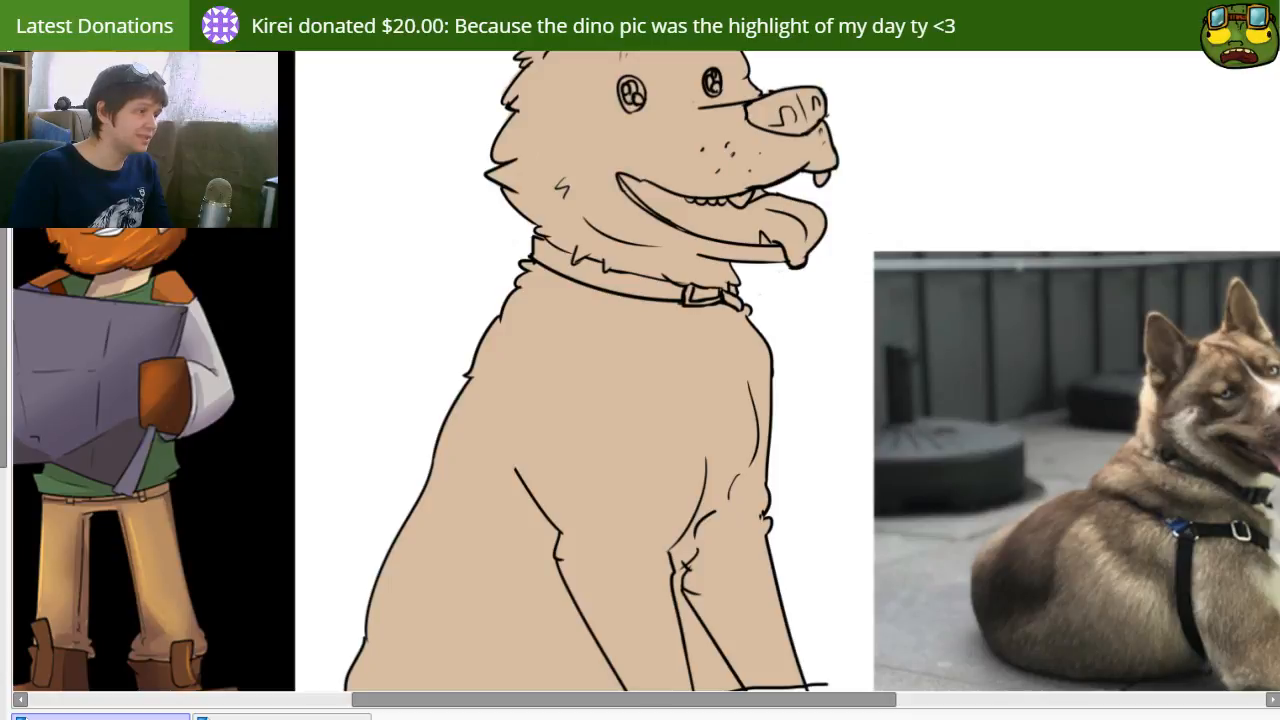
drag(380, 539, 419, 484)
drag(619, 383, 614, 388)
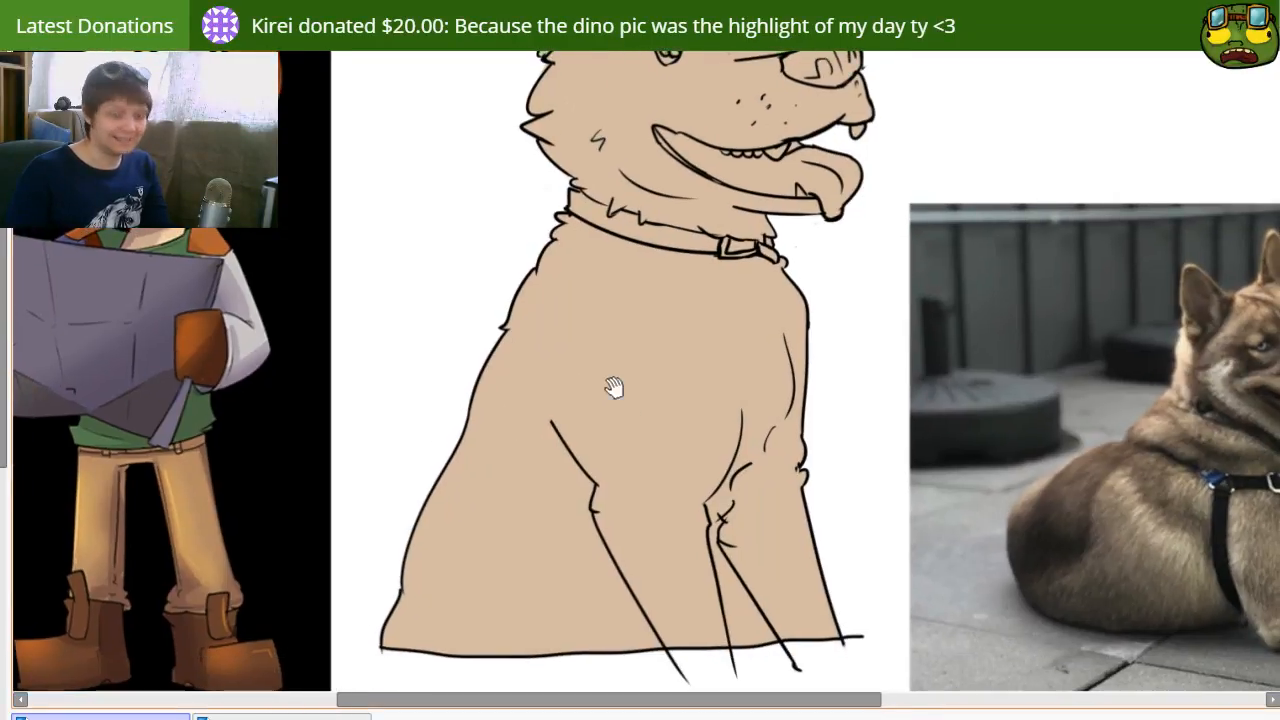
Step: Paint a dark brown band down the dog's back from the collar to the base
drag(566, 236, 474, 476)
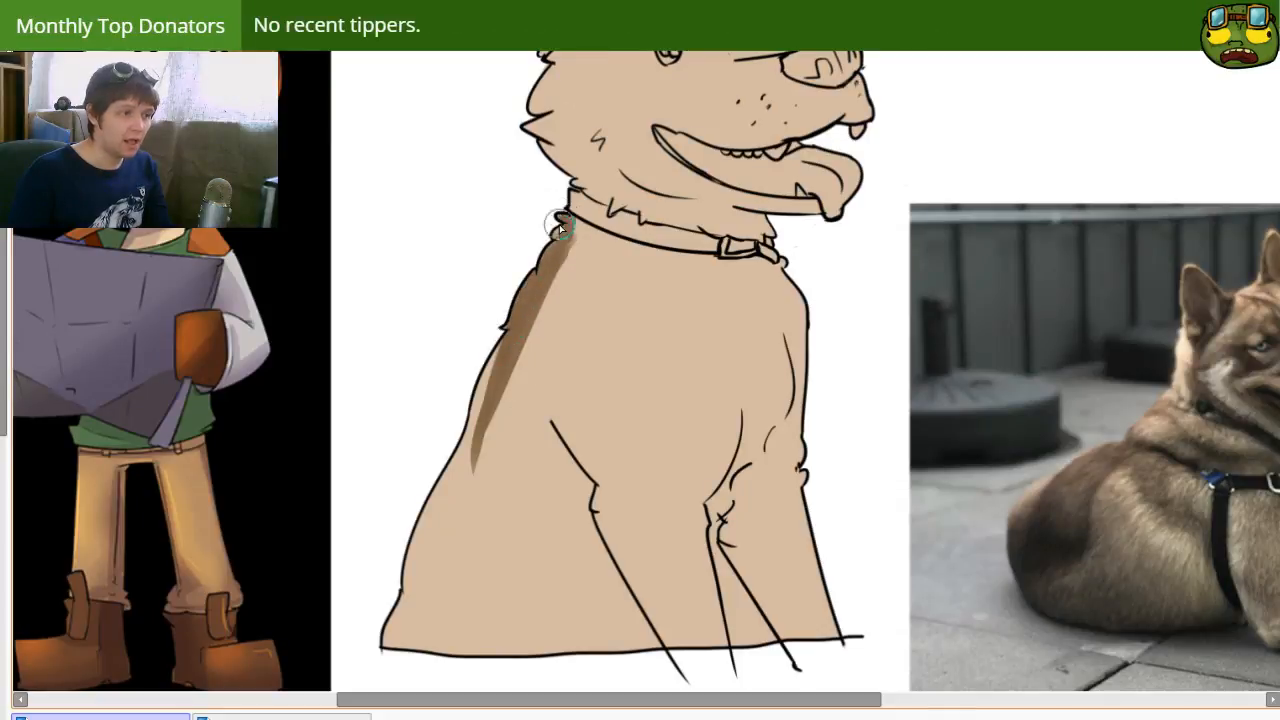
mouse_move(580, 228)
mouse_down()
mouse_move(455, 502)
mouse_move(471, 416)
mouse_move(494, 362)
mouse_move(454, 524)
mouse_move(437, 509)
mouse_move(444, 488)
mouse_move(397, 650)
mouse_up()
mouse_move(471, 429)
mouse_down()
mouse_move(412, 630)
mouse_move(430, 630)
mouse_up()
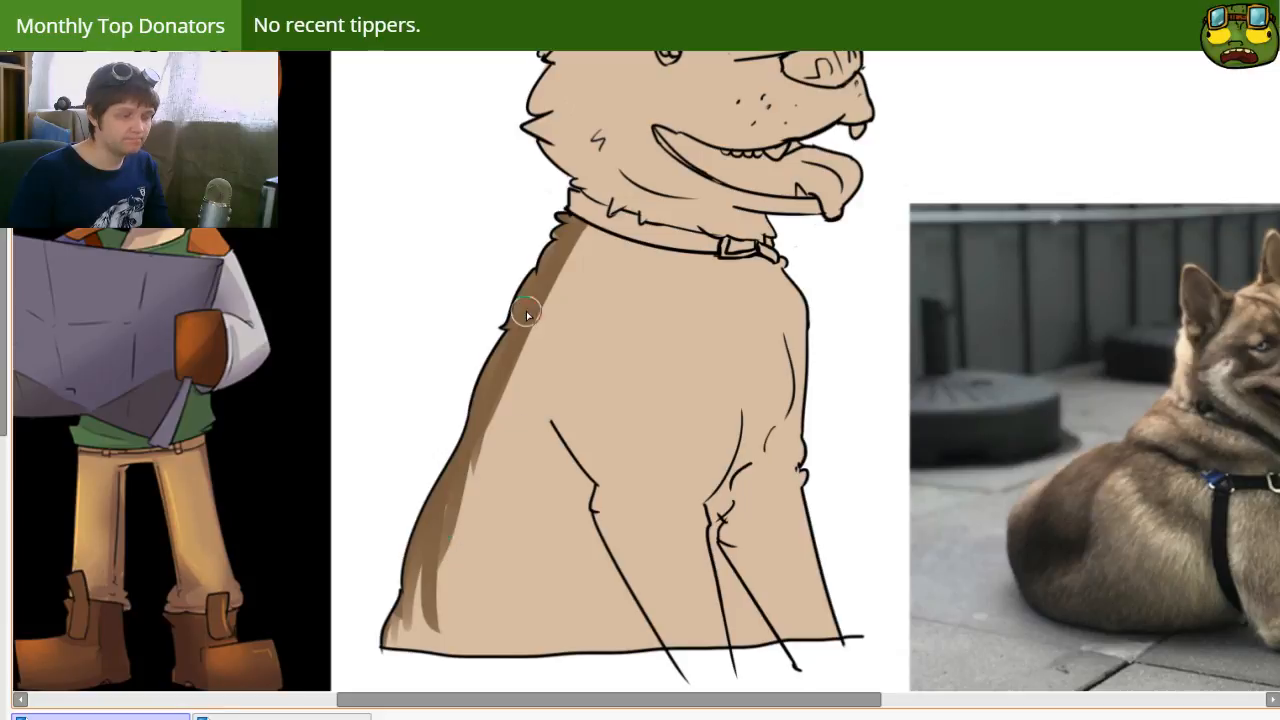
Step: Widen the brown back marking and give its inner edge jagged fur tufts from the collar down to the base
drag(526, 312, 518, 482)
drag(515, 410, 500, 495)
drag(492, 405, 485, 470)
drag(503, 366, 486, 470)
drag(473, 405, 483, 505)
mouse_move(462, 462)
mouse_down()
mouse_move(467, 543)
mouse_move(451, 451)
mouse_move(476, 440)
mouse_move(478, 543)
mouse_up()
drag(457, 488, 454, 581)
drag(438, 531, 422, 637)
drag(387, 598, 404, 624)
mouse_move(430, 545)
mouse_down()
mouse_move(455, 619)
mouse_move(396, 590)
mouse_move(408, 674)
mouse_up()
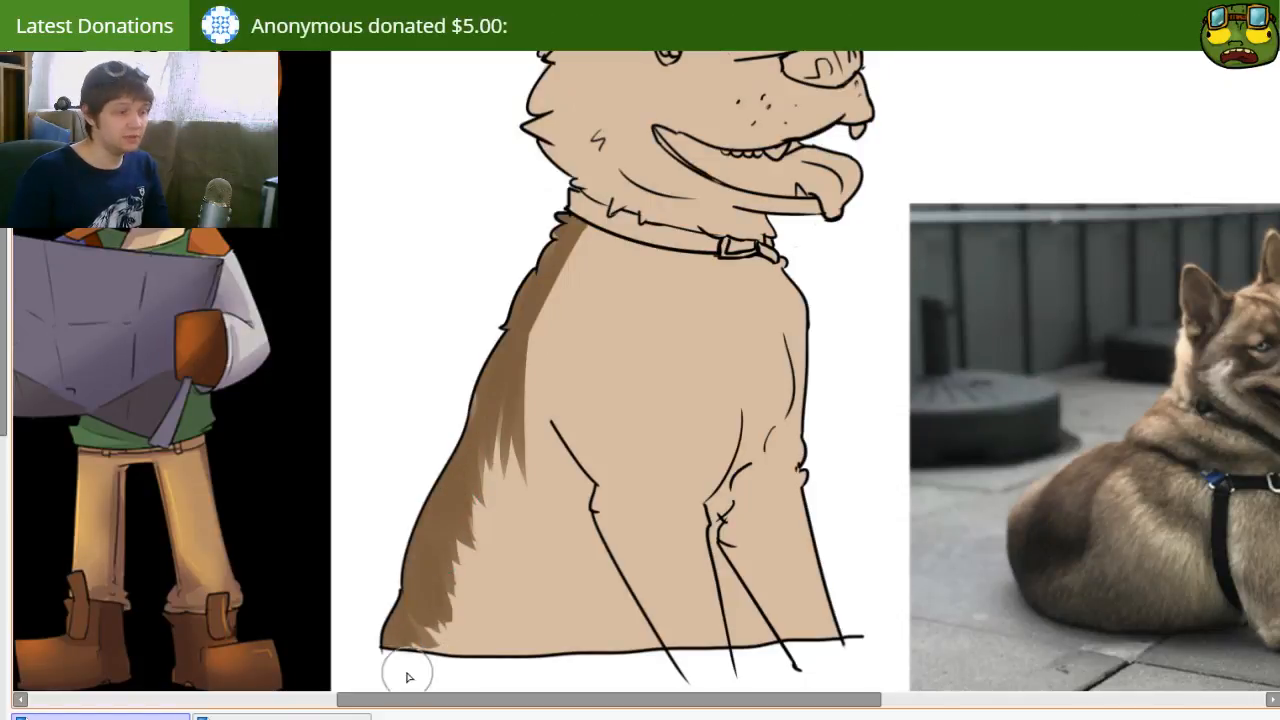
drag(460, 455, 506, 491)
Step: Paint brown fur along the back of the head and a brown band across the cheek and lower jaw
scroll(503, 414, up, 2)
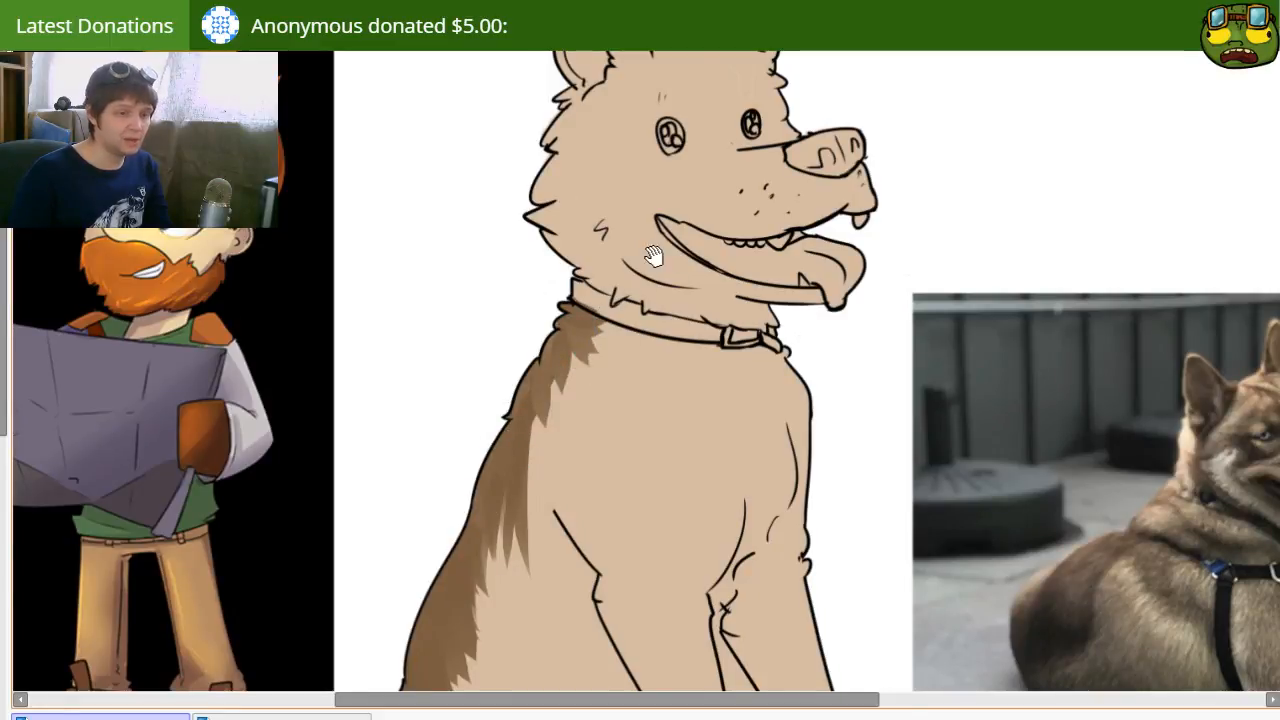
scroll(610, 280, up, 2)
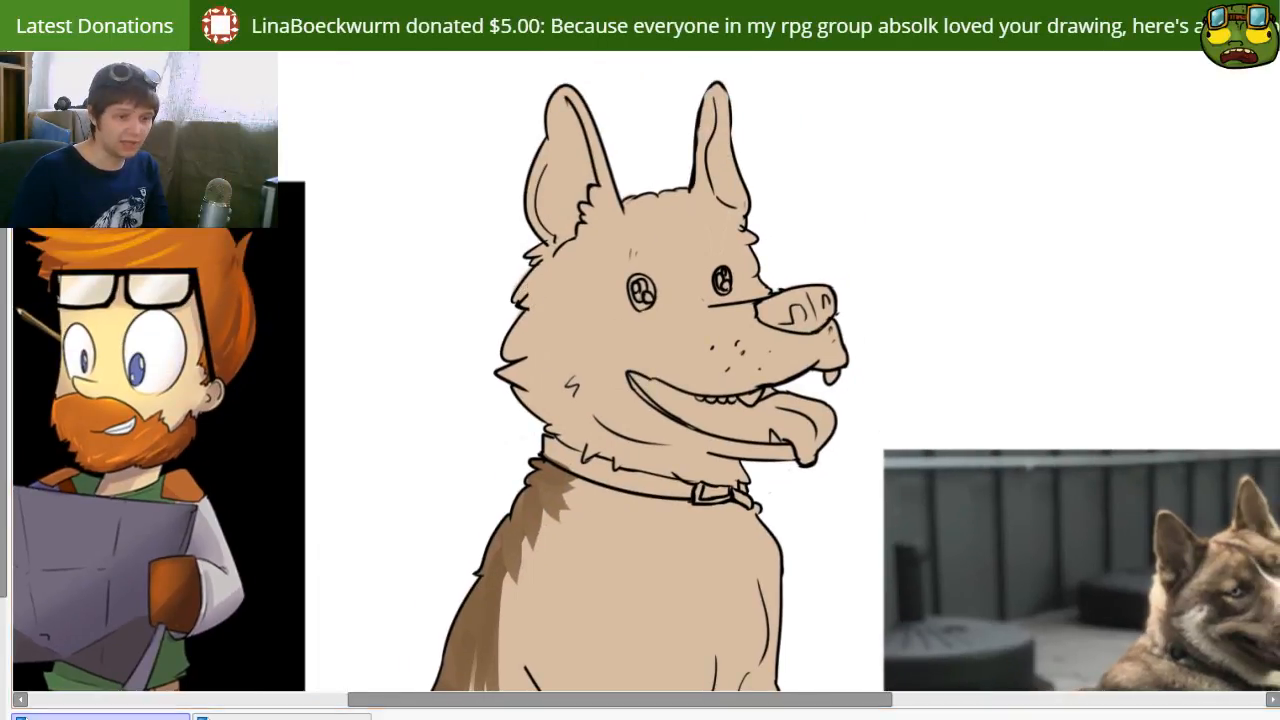
key(])
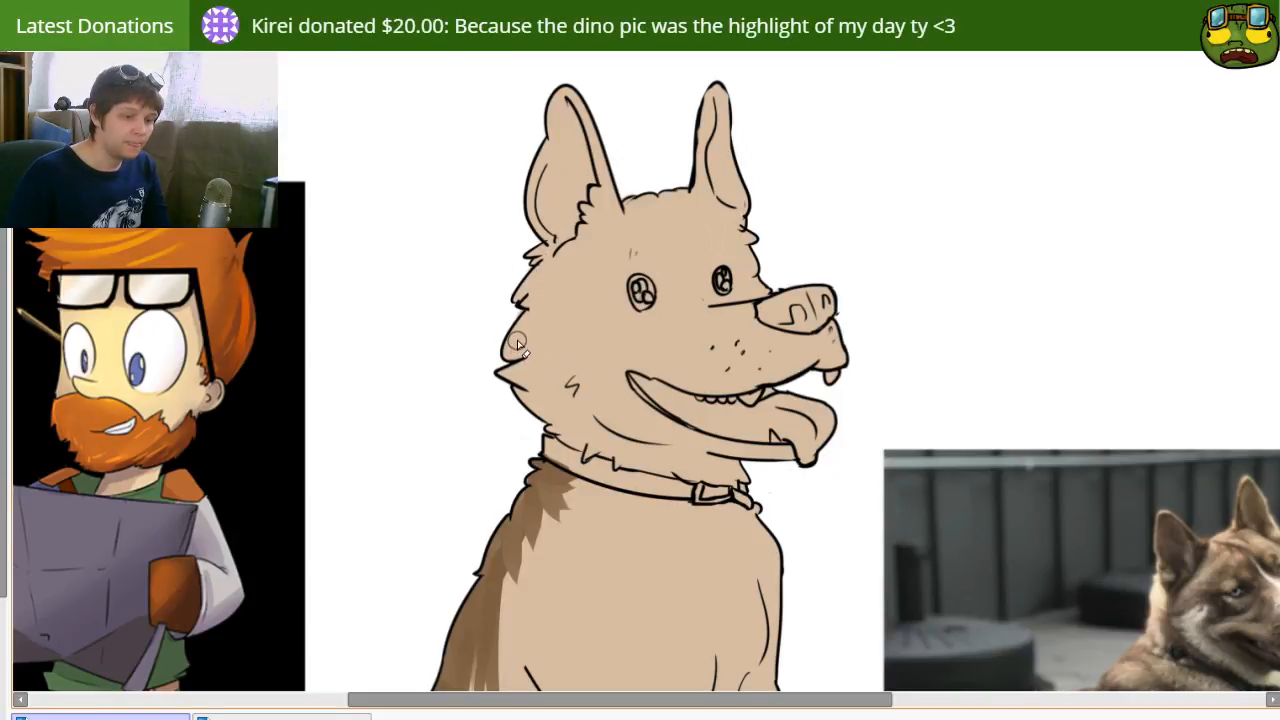
key(b)
mouse_move(556, 232)
mouse_down()
mouse_move(518, 240)
mouse_move(562, 233)
mouse_up()
key(e)
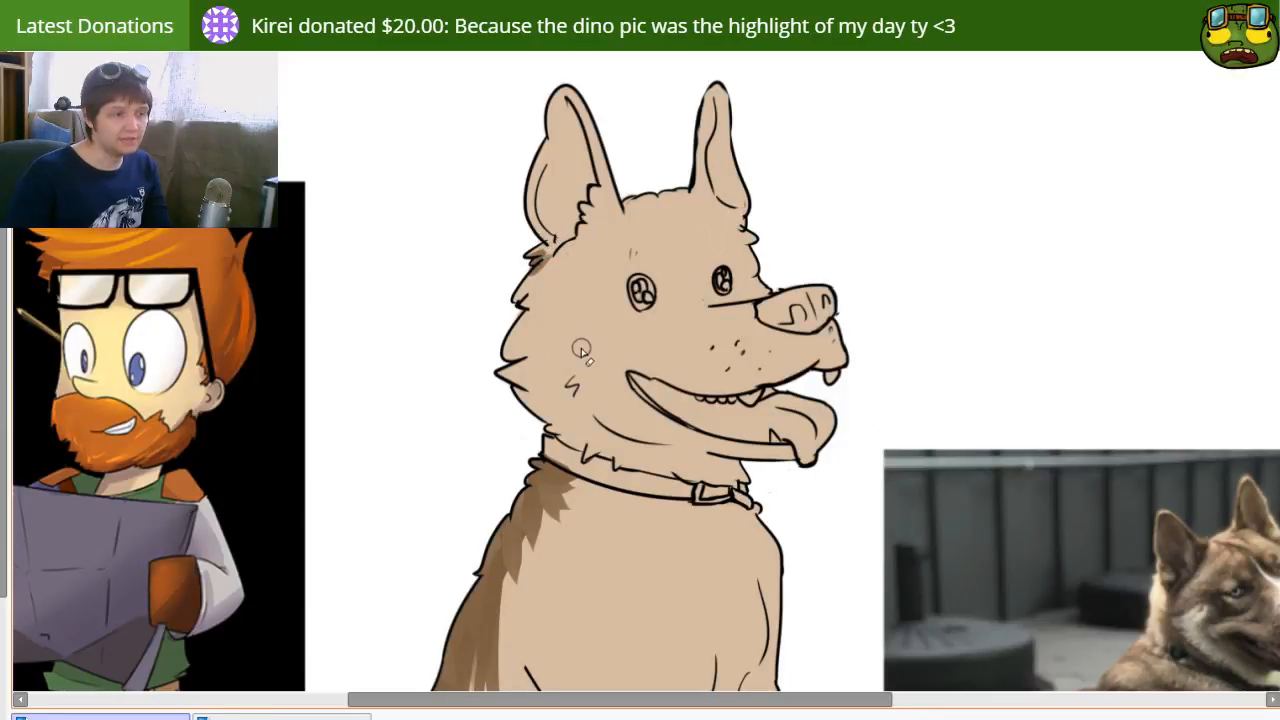
key(b)
mouse_move(547, 248)
mouse_down()
mouse_move(525, 288)
mouse_move(563, 257)
mouse_move(522, 308)
mouse_move(512, 398)
mouse_move(535, 357)
mouse_move(574, 434)
mouse_move(588, 350)
mouse_move(605, 395)
mouse_move(590, 360)
mouse_move(583, 372)
mouse_move(662, 440)
mouse_move(608, 329)
mouse_move(620, 365)
mouse_up()
mouse_move(526, 329)
mouse_down()
mouse_move(623, 389)
mouse_move(508, 317)
mouse_move(732, 373)
mouse_up()
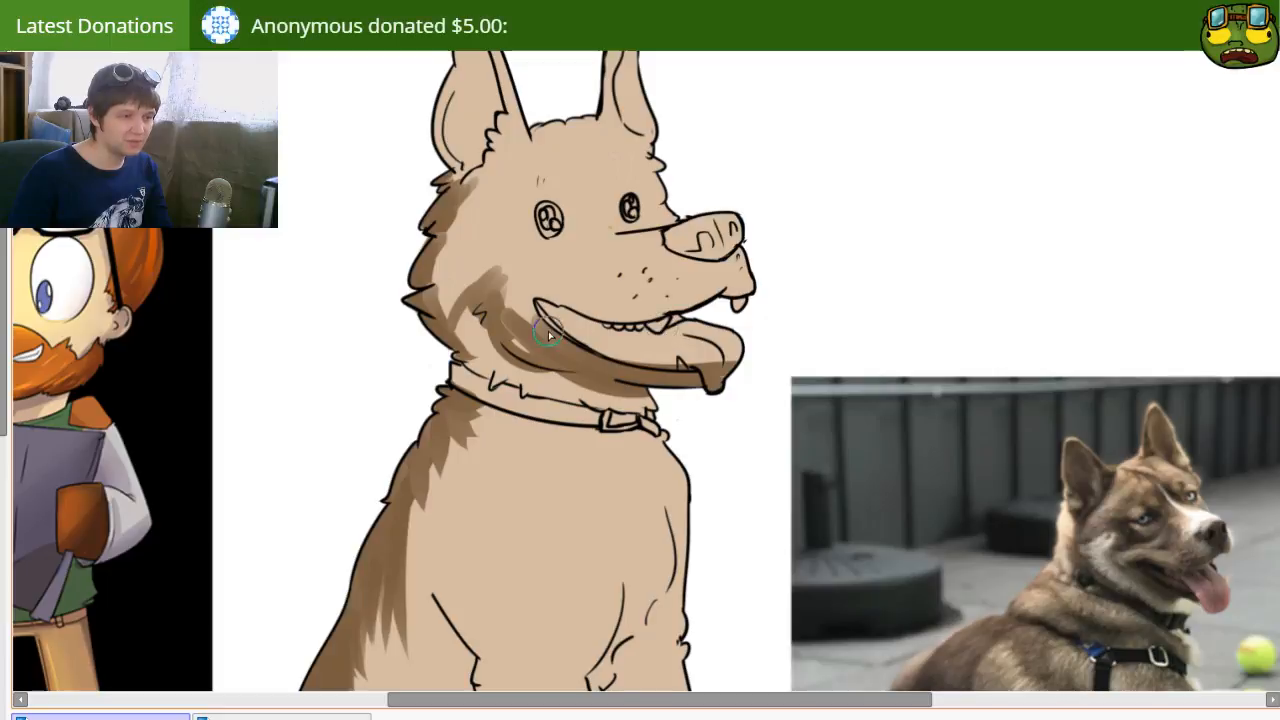
Step: Solidify the brown cheek and jaw band, and erase the brown overlapping the tongue and the cheek's edge
mouse_move(503, 288)
mouse_down()
mouse_move(575, 307)
mouse_move(604, 340)
mouse_up()
key(e)
mouse_move(709, 366)
mouse_down()
mouse_move(713, 384)
mouse_move(738, 364)
mouse_up()
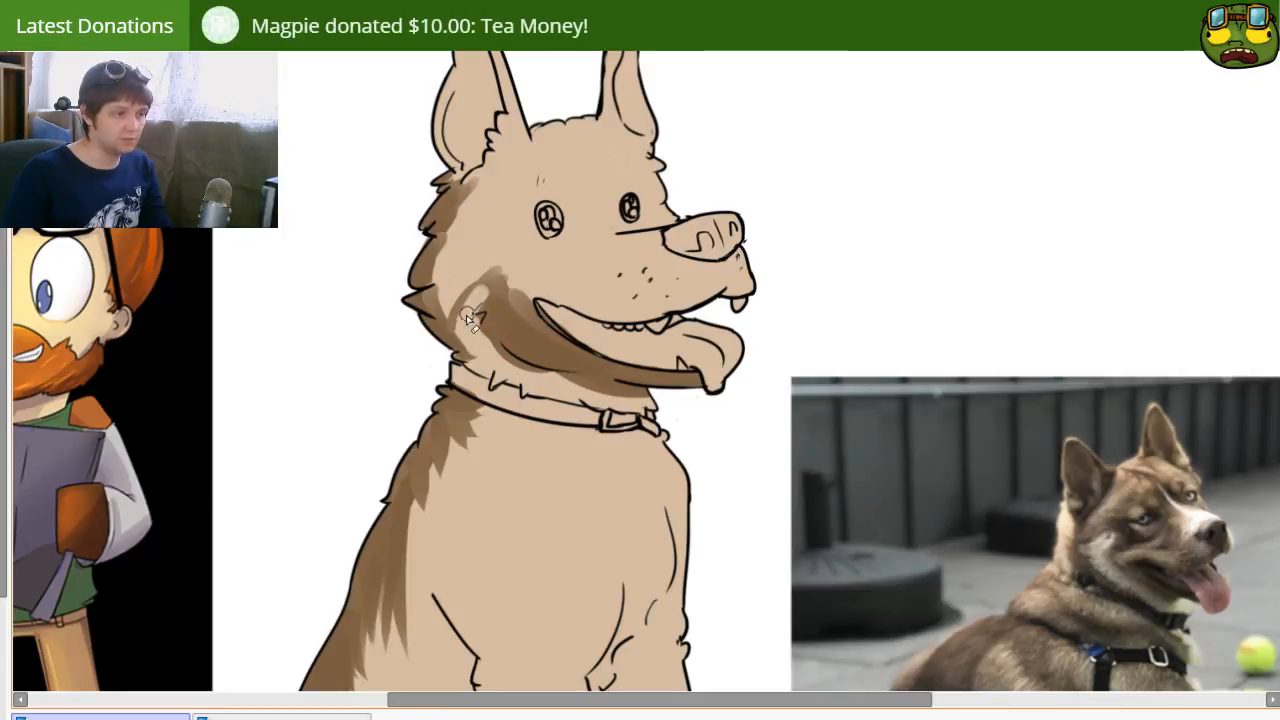
key([)
key([)
key([)
key([)
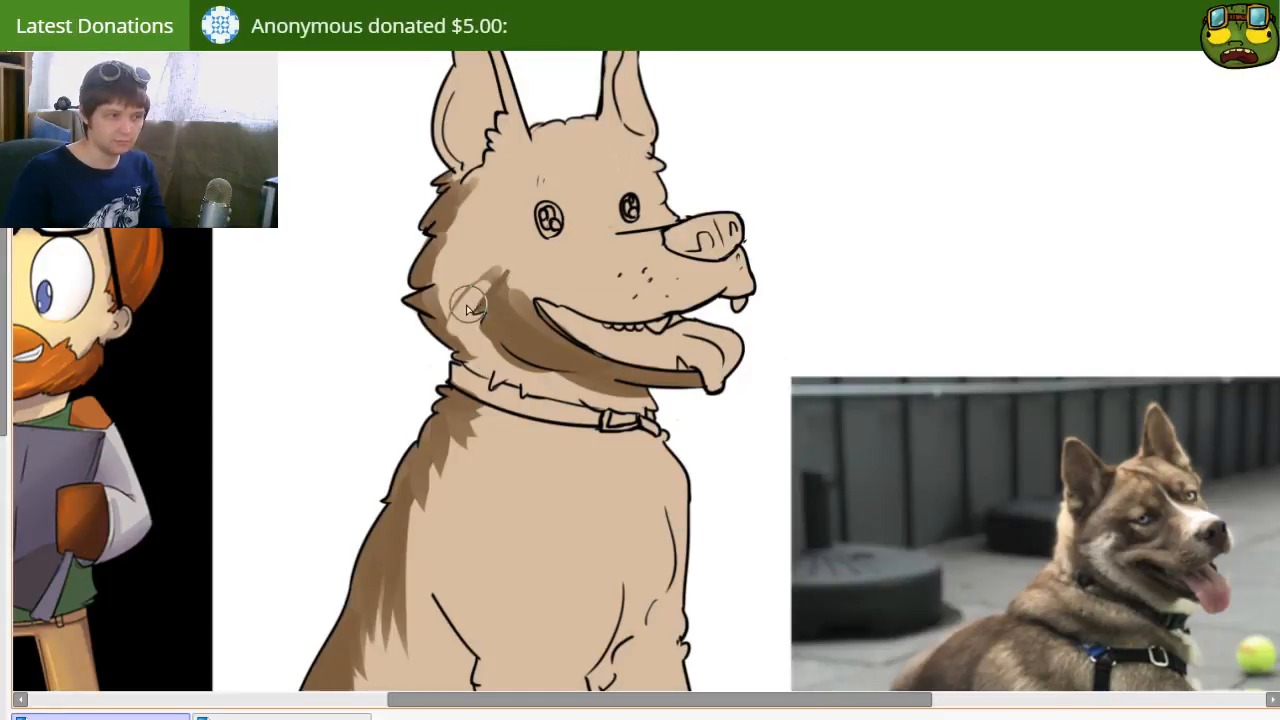
Step: Extend the brown across the back of the head and up the near ear's front rim, cleaning the ear's fur edge
drag(470, 232, 432, 332)
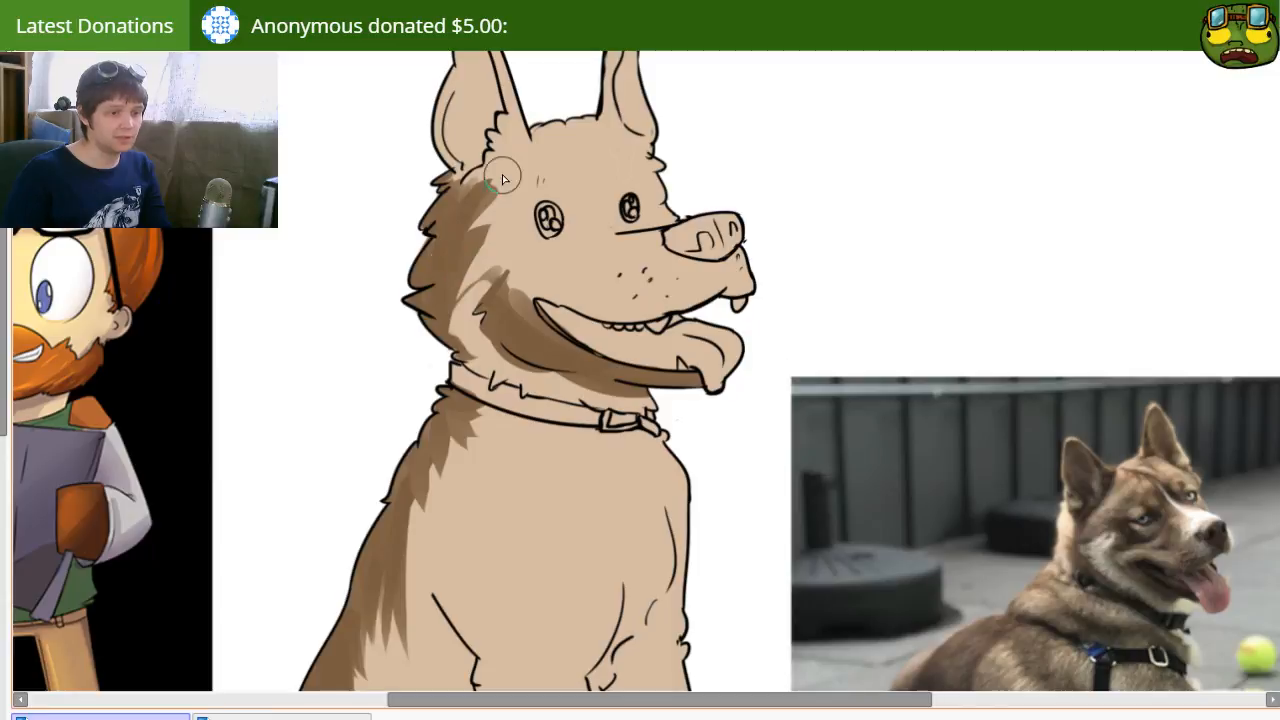
drag(491, 156, 497, 213)
drag(487, 74, 519, 160)
drag(479, 75, 514, 149)
drag(502, 100, 524, 180)
mouse_move(526, 127)
mouse_down()
mouse_move(525, 160)
mouse_move(506, 204)
mouse_move(504, 177)
mouse_move(502, 224)
mouse_up()
key(e)
drag(508, 167, 487, 196)
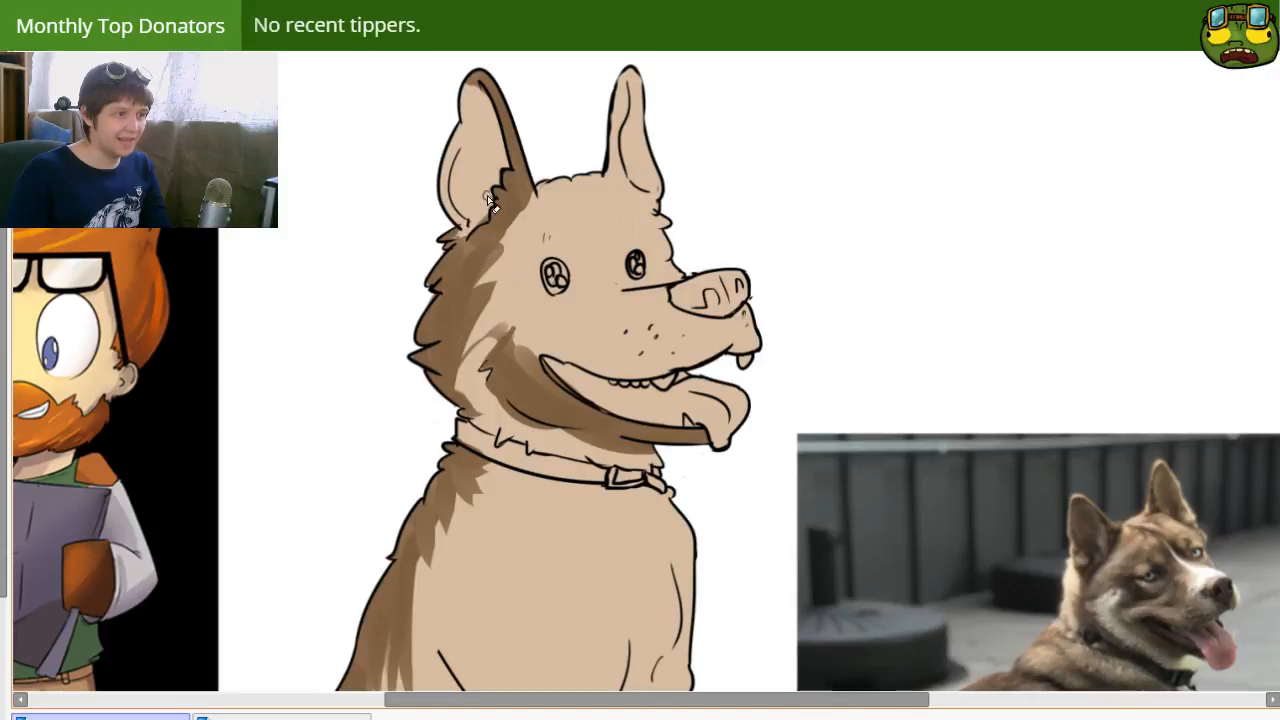
Step: Paint brown along the top of the head and down the inner side of the far ear
drag(515, 283, 493, 259)
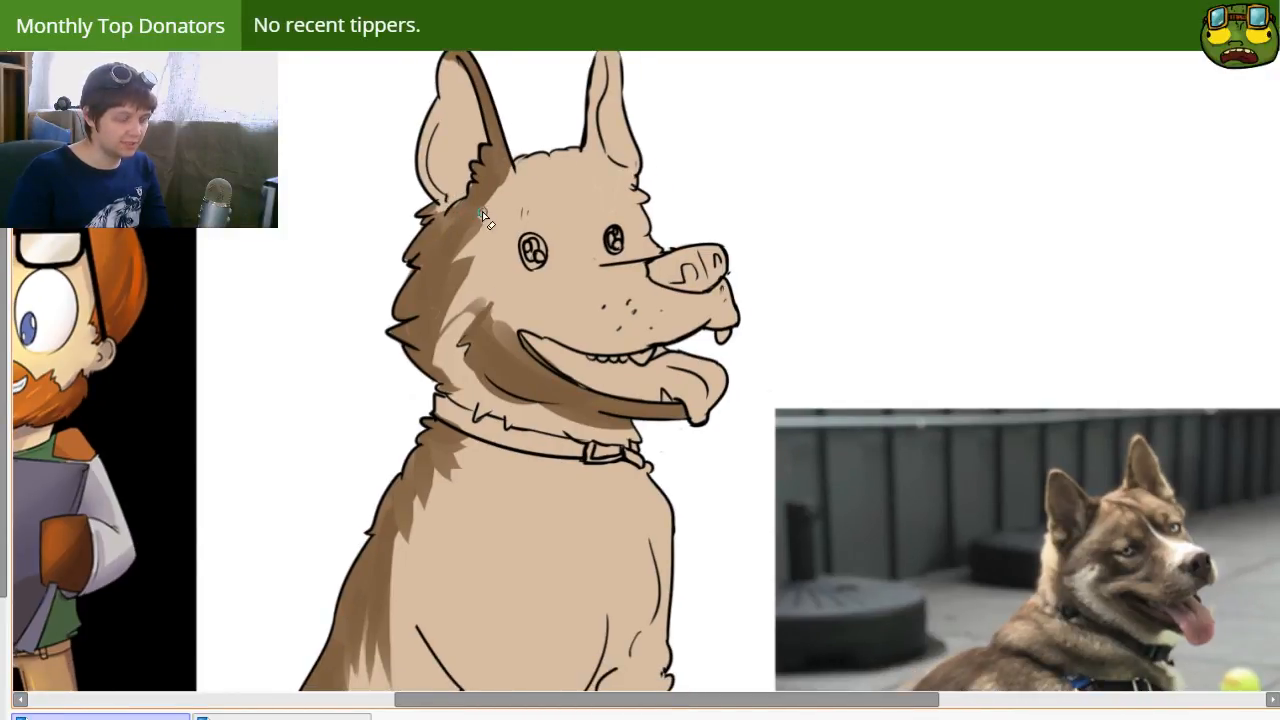
key(b)
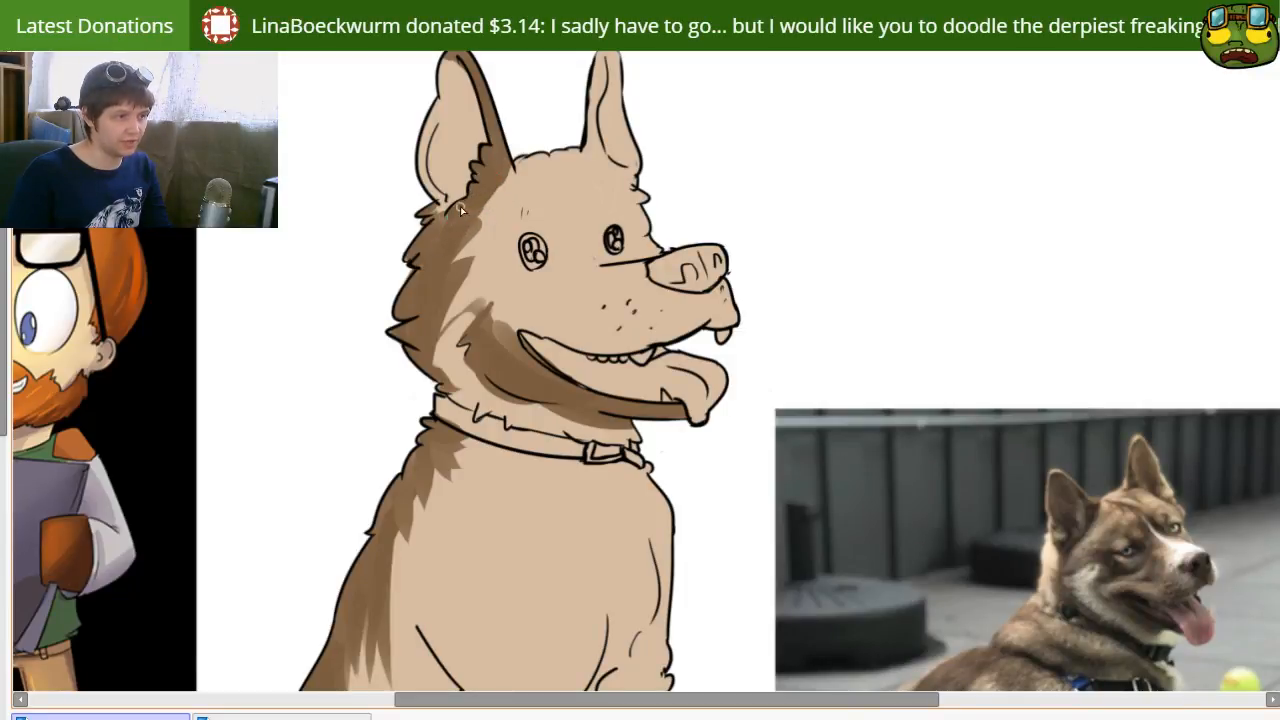
drag(485, 245, 572, 156)
drag(560, 113, 560, 155)
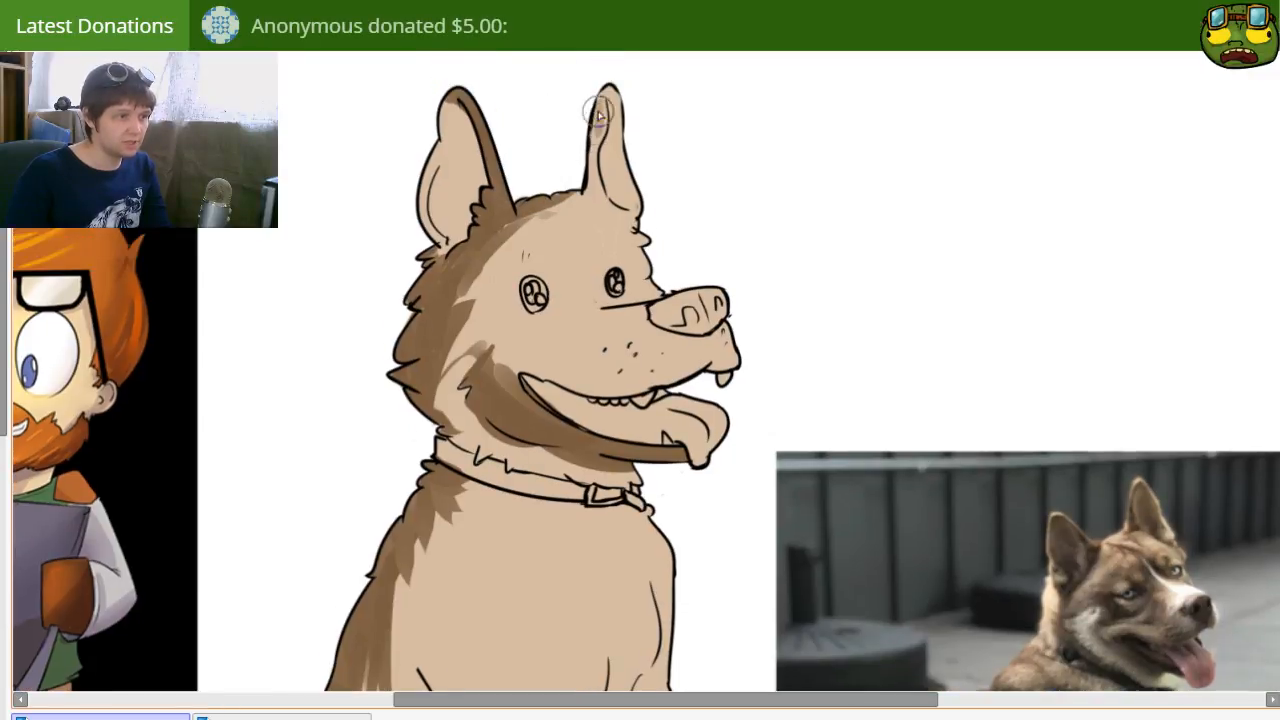
mouse_move(590, 100)
mouse_down()
mouse_move(599, 188)
mouse_move(615, 150)
mouse_move(616, 173)
mouse_move(604, 127)
mouse_up()
key(e)
key(b)
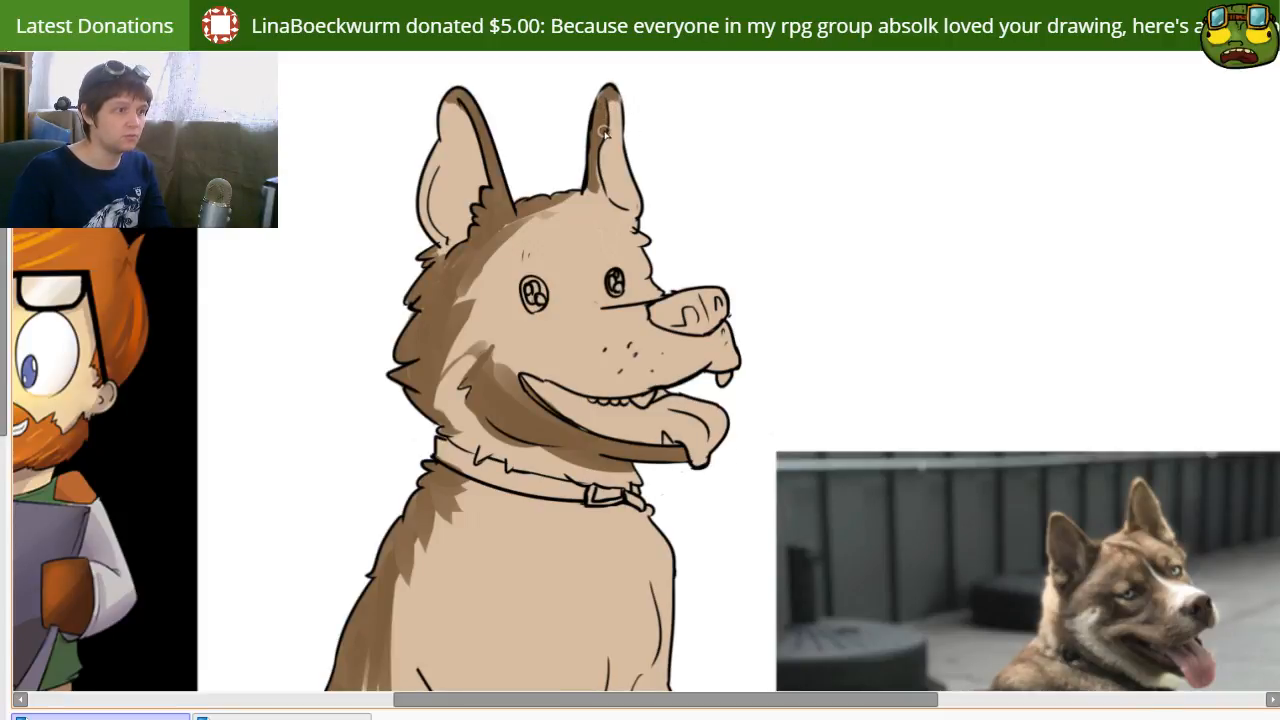
Step: Paint a brown patch around the far eye, from the ear base to the muzzle, with a curved inner edge
drag(652, 294, 590, 255)
mouse_move(547, 200)
mouse_down()
mouse_move(505, 156)
mouse_move(506, 168)
mouse_move(533, 157)
mouse_move(548, 177)
mouse_move(506, 179)
mouse_move(604, 244)
mouse_move(554, 207)
mouse_move(587, 267)
mouse_up()
drag(514, 176, 566, 250)
key(ctrl+z)
drag(514, 178, 580, 254)
key(ctrl+z)
mouse_move(519, 186)
mouse_down()
mouse_move(596, 269)
mouse_move(576, 278)
mouse_move(552, 261)
mouse_move(602, 254)
mouse_move(559, 242)
mouse_move(571, 221)
mouse_move(571, 235)
mouse_move(534, 196)
mouse_move(546, 220)
mouse_move(526, 154)
mouse_move(550, 190)
mouse_move(528, 148)
mouse_move(595, 233)
mouse_up()
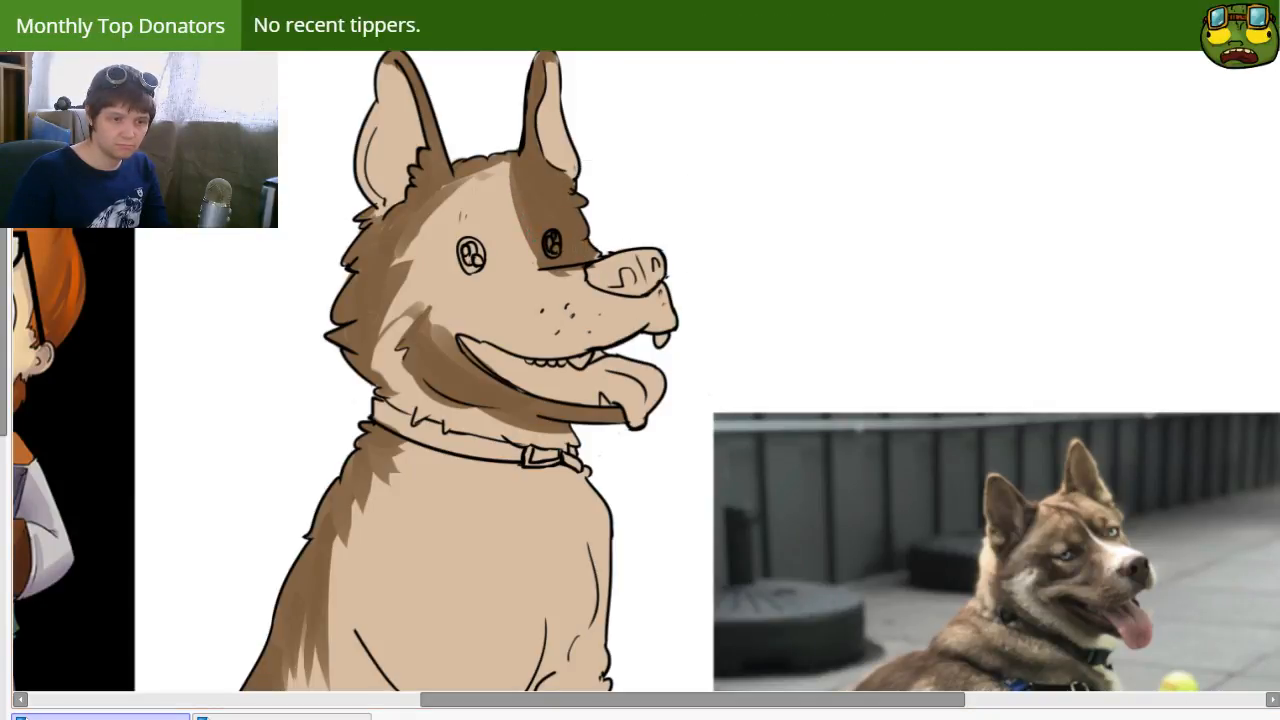
Step: Cover the near side of the forehead, the central stripe, the muzzle and most of the nose with brown
mouse_move(449, 231)
mouse_down()
mouse_move(429, 229)
mouse_move(443, 194)
mouse_move(440, 228)
mouse_up()
mouse_move(384, 338)
mouse_down()
mouse_move(409, 294)
mouse_move(368, 335)
mouse_move(439, 291)
mouse_move(415, 294)
mouse_move(425, 251)
mouse_up()
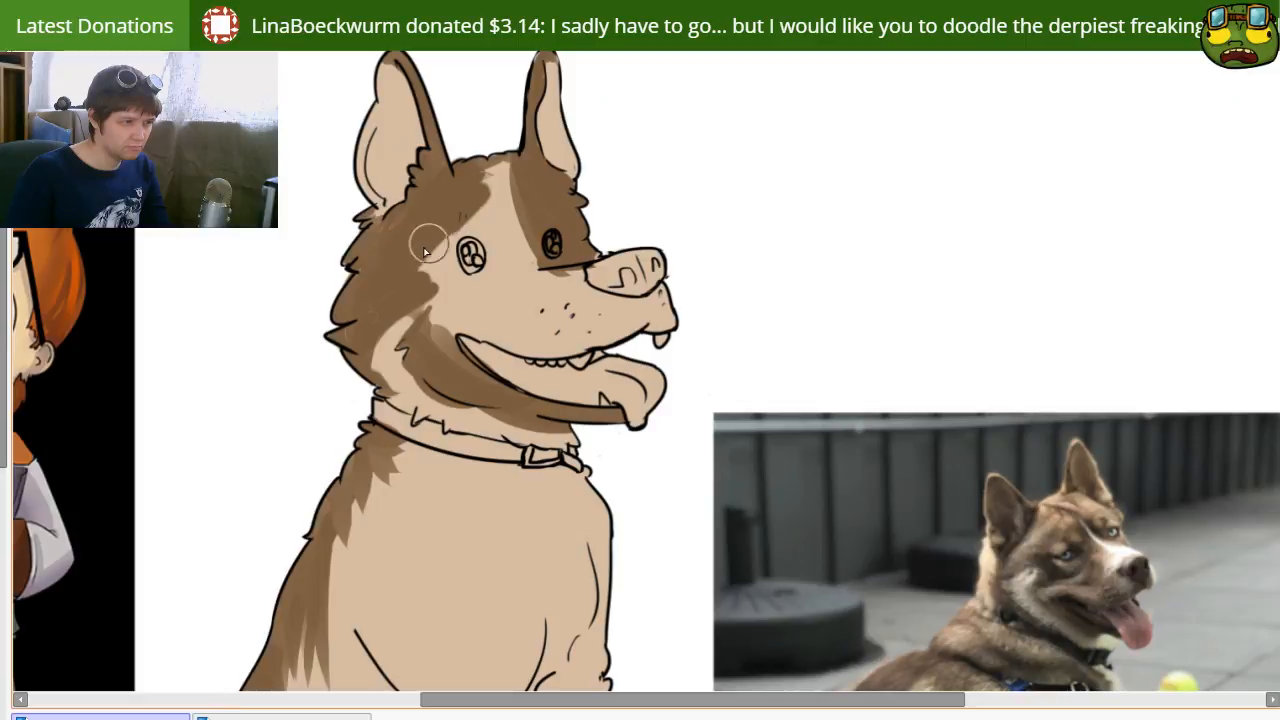
drag(520, 157, 483, 201)
mouse_move(525, 249)
mouse_down()
mouse_move(406, 190)
mouse_move(458, 323)
mouse_move(483, 289)
mouse_move(426, 261)
mouse_move(440, 328)
mouse_move(430, 300)
mouse_move(474, 333)
mouse_move(548, 305)
mouse_move(583, 308)
mouse_move(524, 274)
mouse_move(507, 289)
mouse_move(661, 317)
mouse_move(528, 339)
mouse_move(570, 338)
mouse_move(515, 318)
mouse_move(653, 258)
mouse_up()
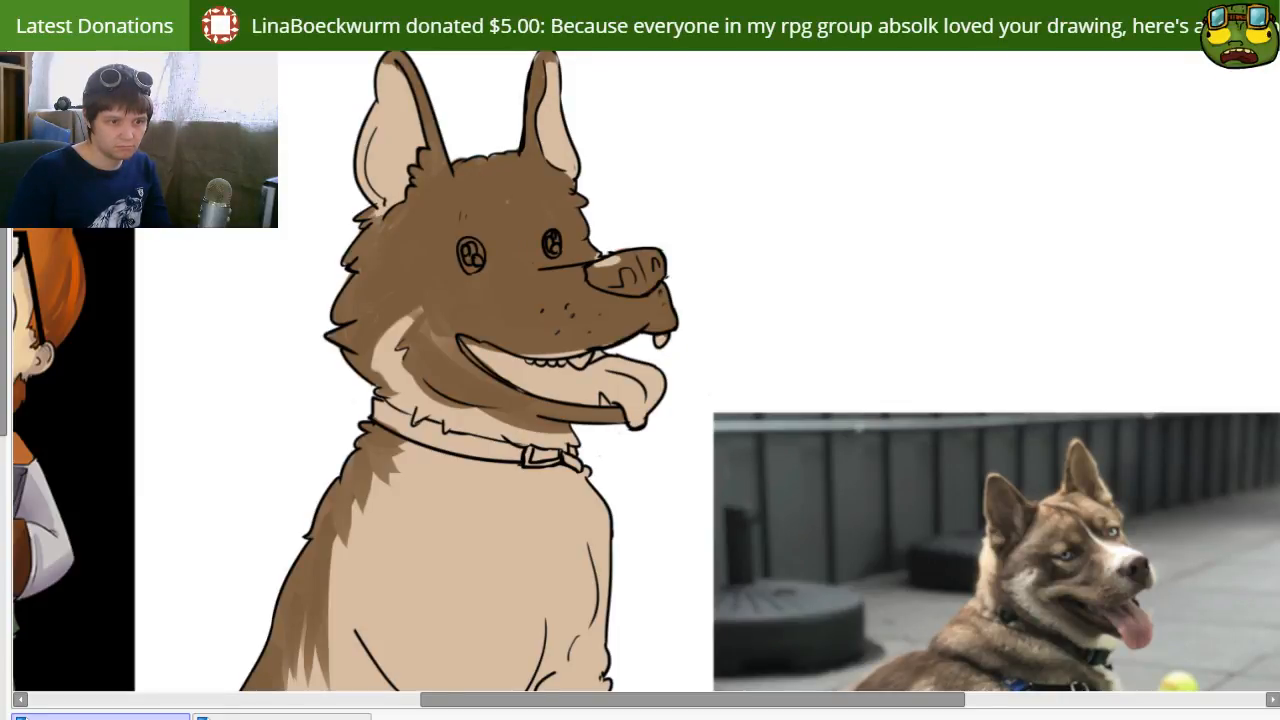
Step: Cover the remaining light gap on the nose and the tooth under the upper lip with brown
drag(602, 284, 600, 272)
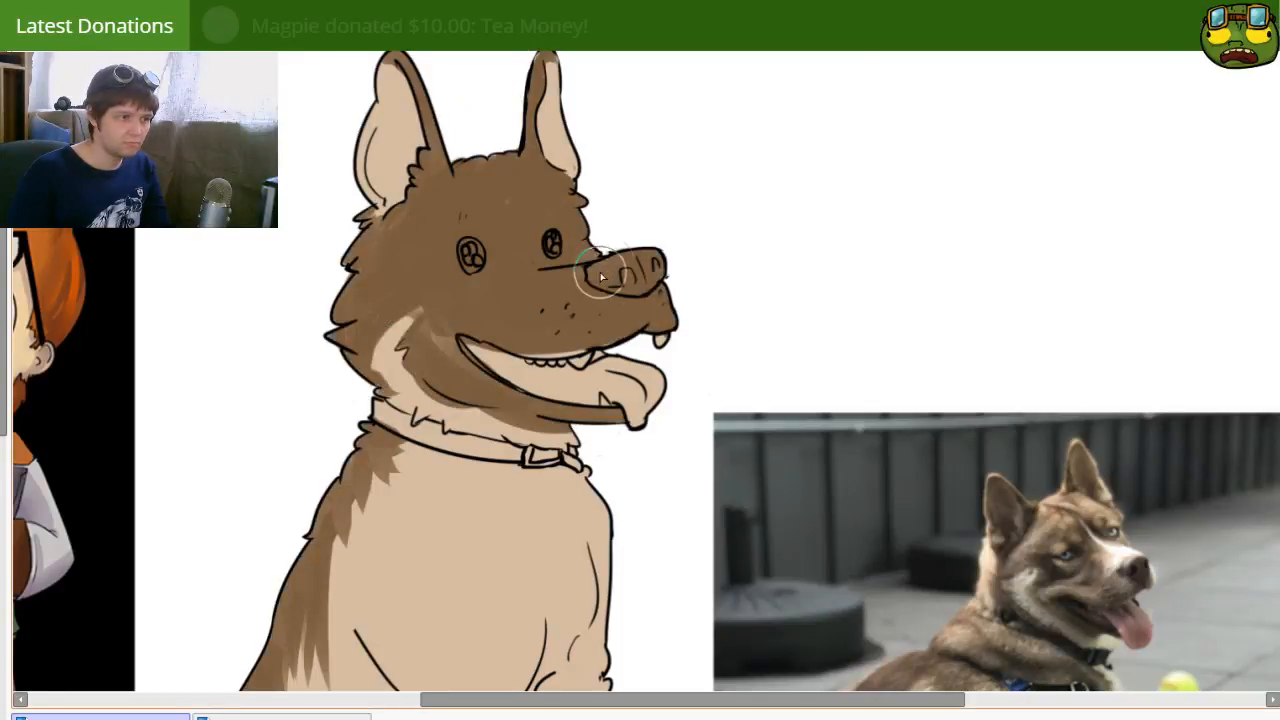
mouse_move(603, 373)
mouse_down()
mouse_move(586, 363)
mouse_move(610, 361)
mouse_move(571, 368)
mouse_move(608, 334)
mouse_up()
drag(685, 378, 567, 496)
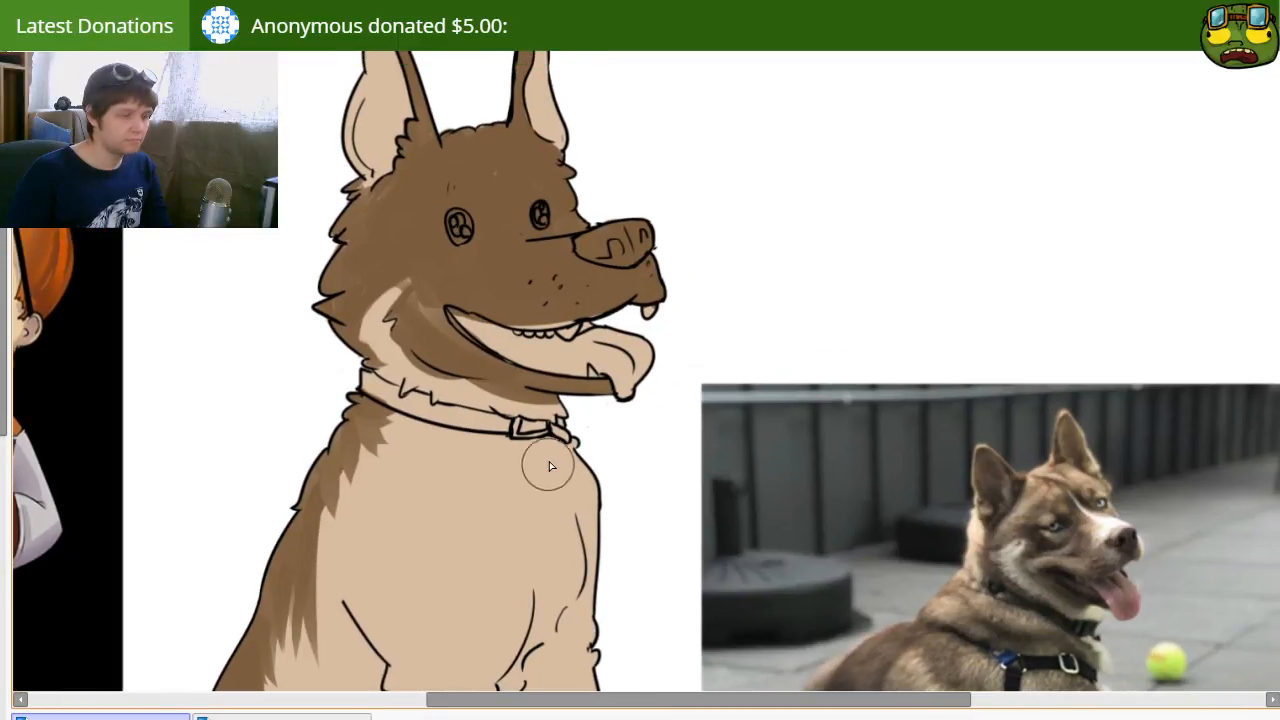
key(bracketright)
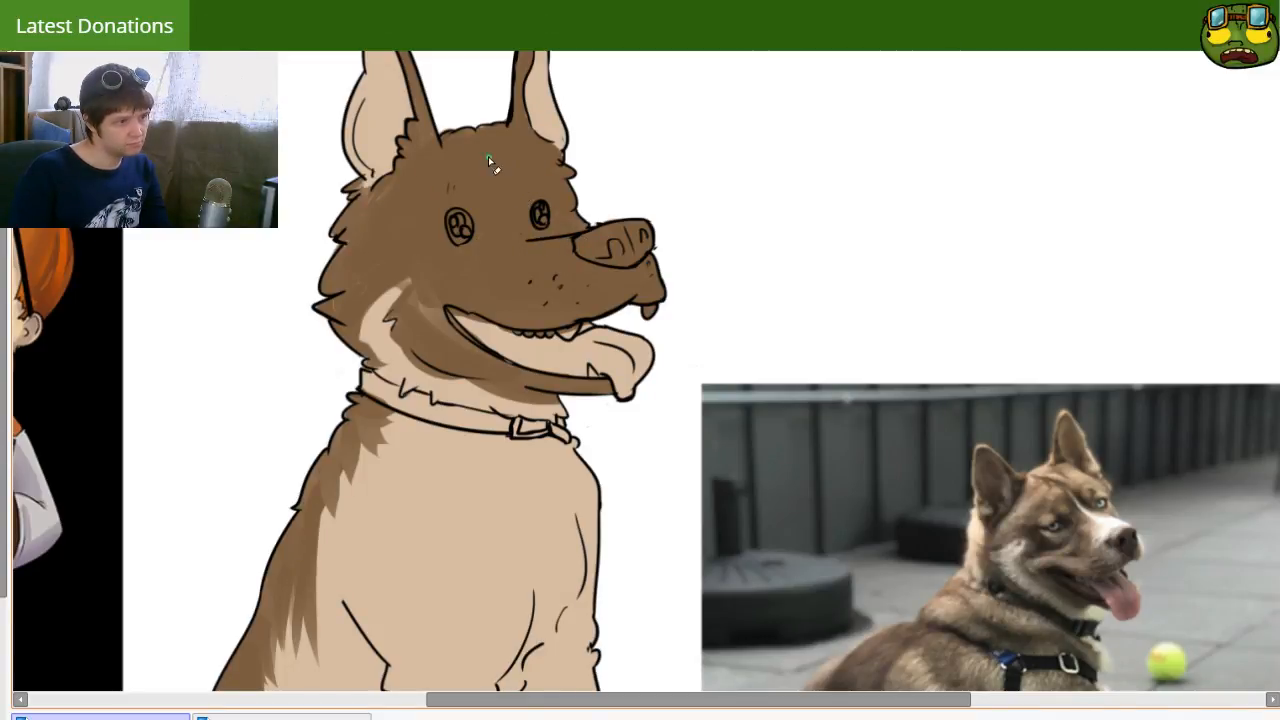
Step: Clear a narrow tan stripe through the brown from the forehead between the eyes down to the bridge of the muzzle
drag(488, 158, 548, 236)
key(ctrl+z)
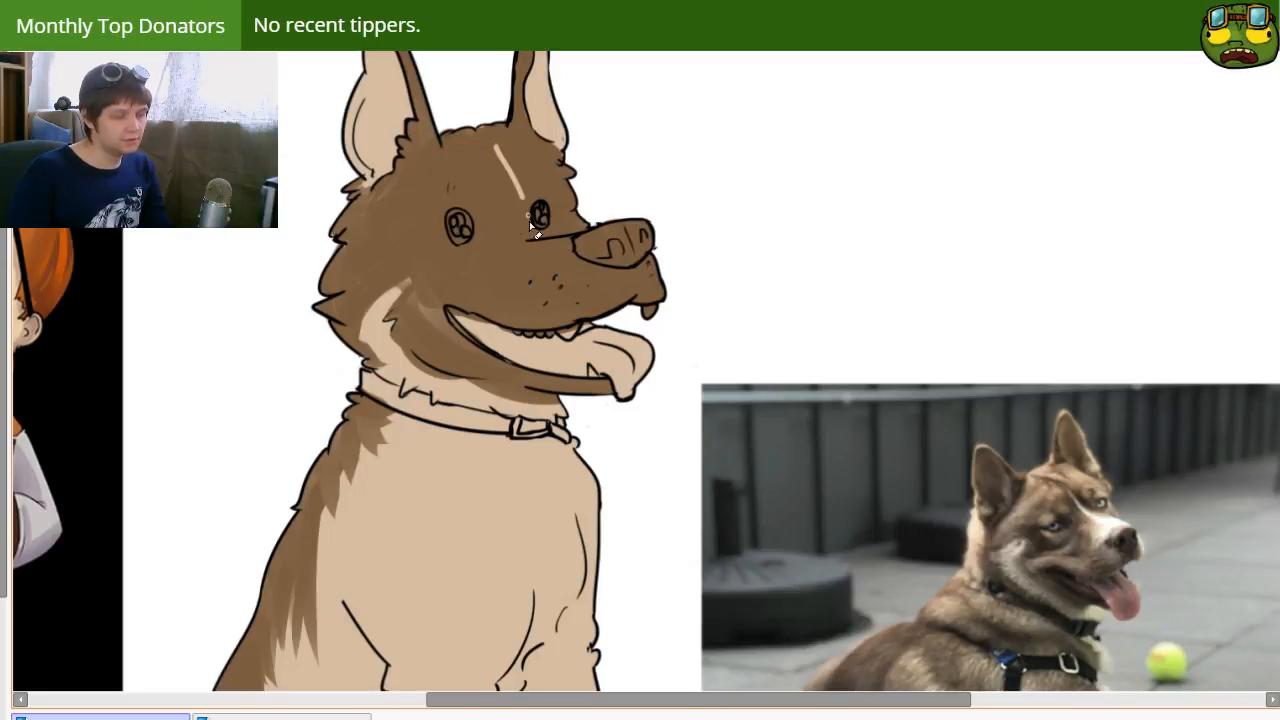
drag(495, 154, 528, 256)
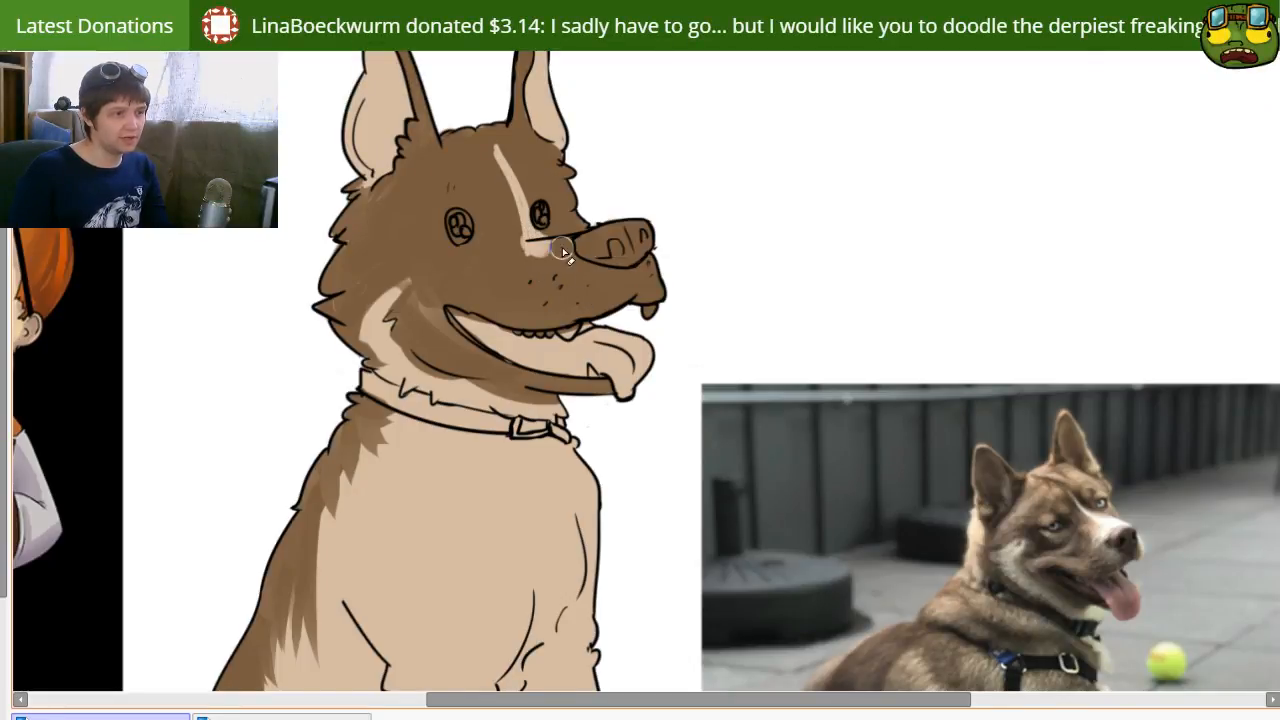
drag(563, 249, 537, 247)
Step: Widen the tan forehead stripe toward the near eye with a larger brush
key(bracketleft)
key(bracketleft)
key(bracketleft)
drag(496, 152, 531, 243)
key(ctrl+z)
key(bracketright)
key(bracketright)
key(bracketright)
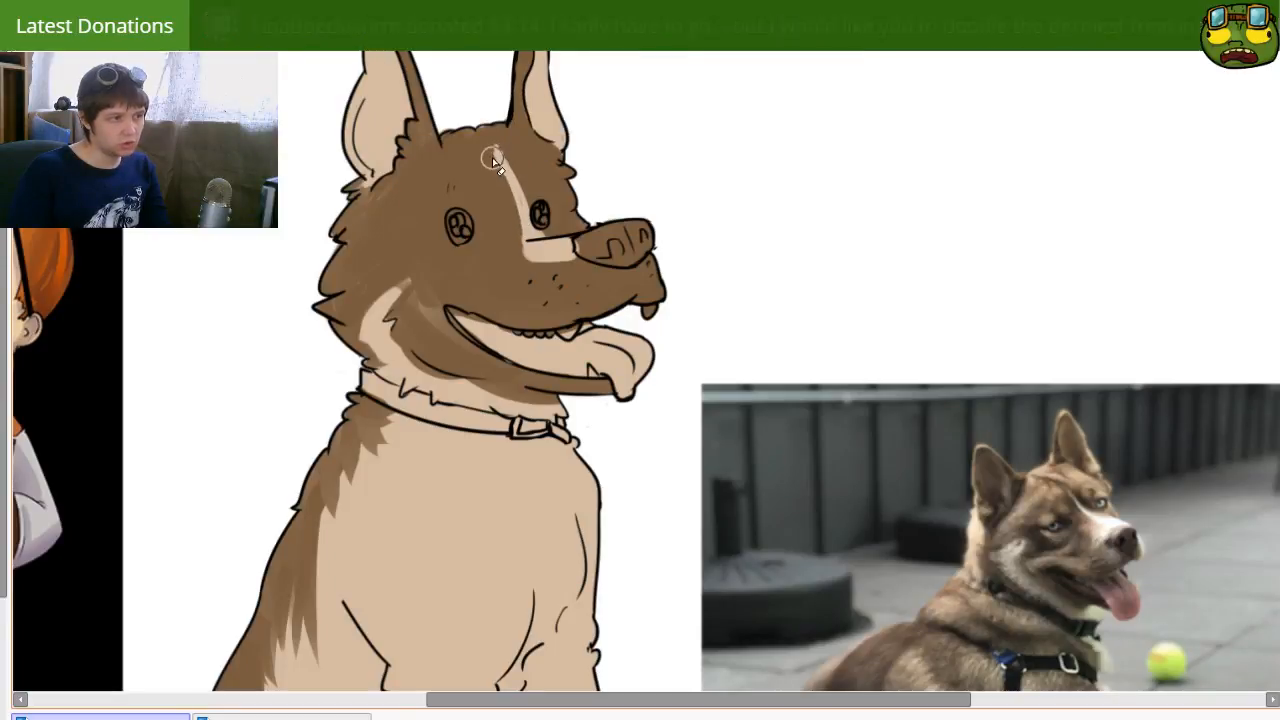
drag(484, 145, 523, 244)
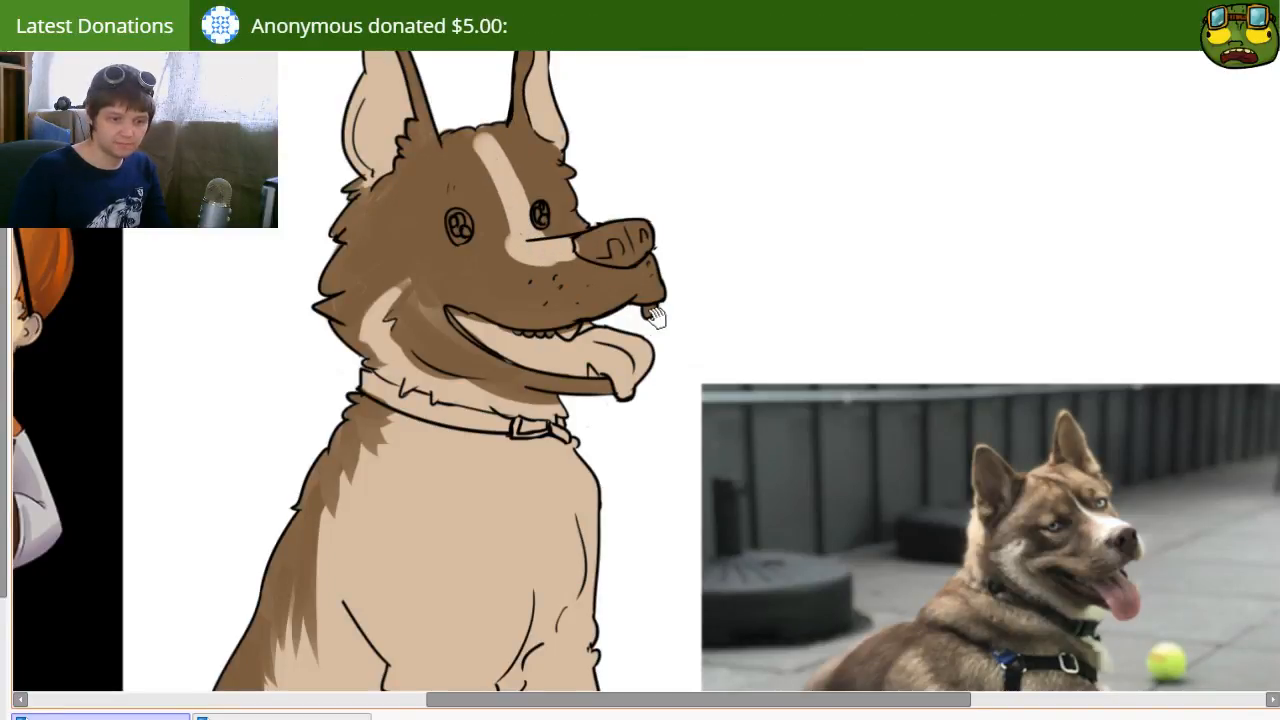
Step: Clear the front of the muzzle to tan and extend a tan band along the upper lip around the mouth corner
scroll(612, 307, up, 1)
mouse_move(587, 295)
mouse_down()
mouse_move(659, 277)
mouse_move(643, 290)
mouse_move(661, 296)
mouse_move(579, 318)
mouse_move(555, 280)
mouse_up()
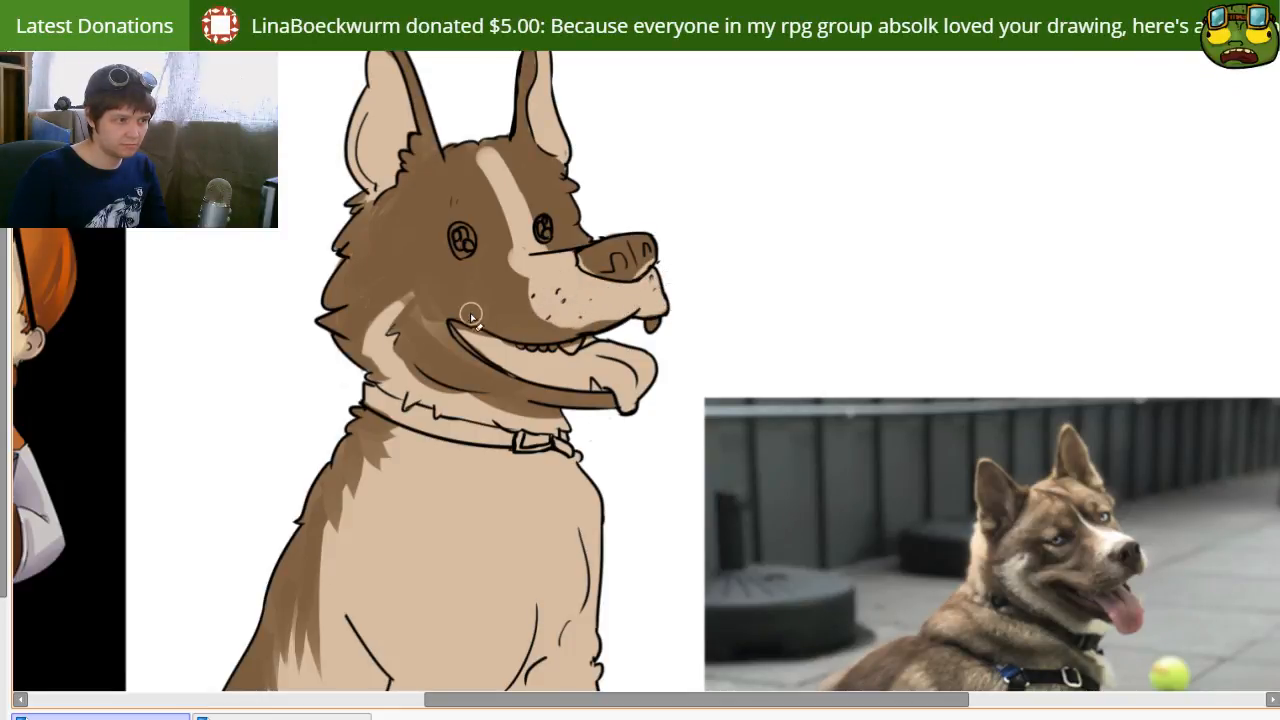
drag(468, 318, 558, 323)
key(ctrl+z)
mouse_move(438, 320)
mouse_down()
mouse_move(604, 333)
mouse_move(480, 311)
mouse_move(556, 330)
mouse_up()
key(ctrl+z)
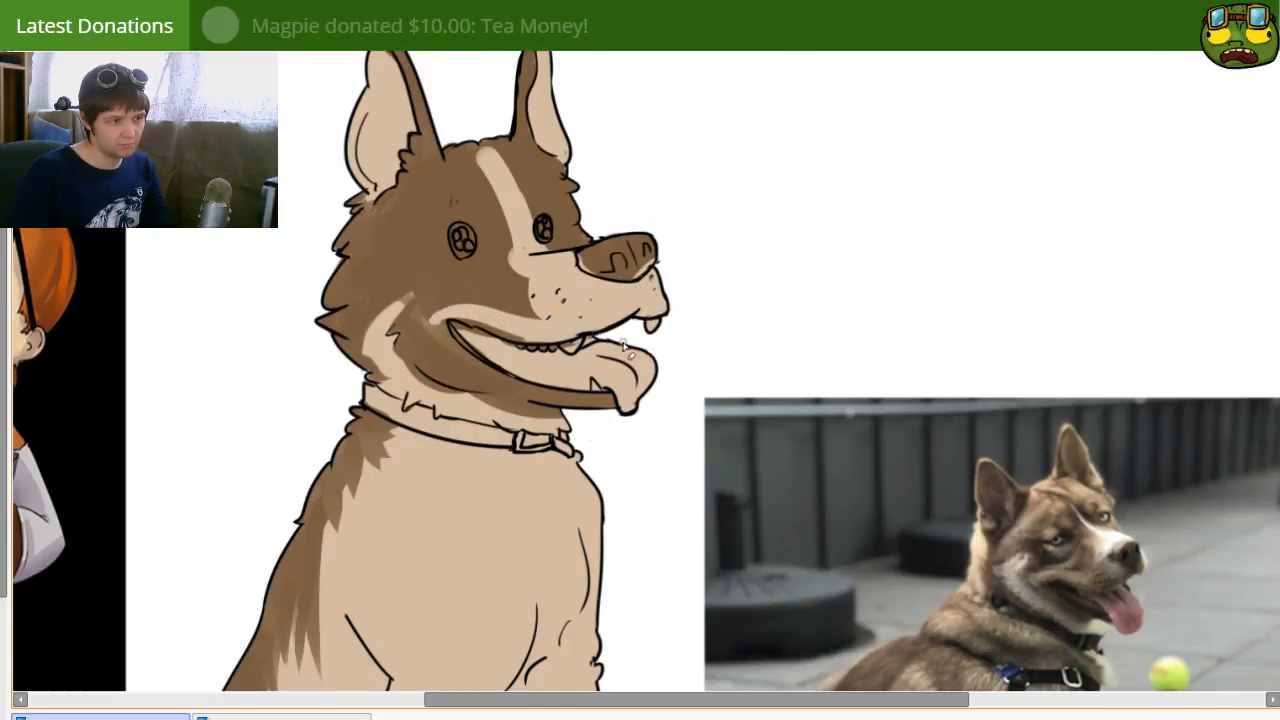
drag(456, 327, 539, 354)
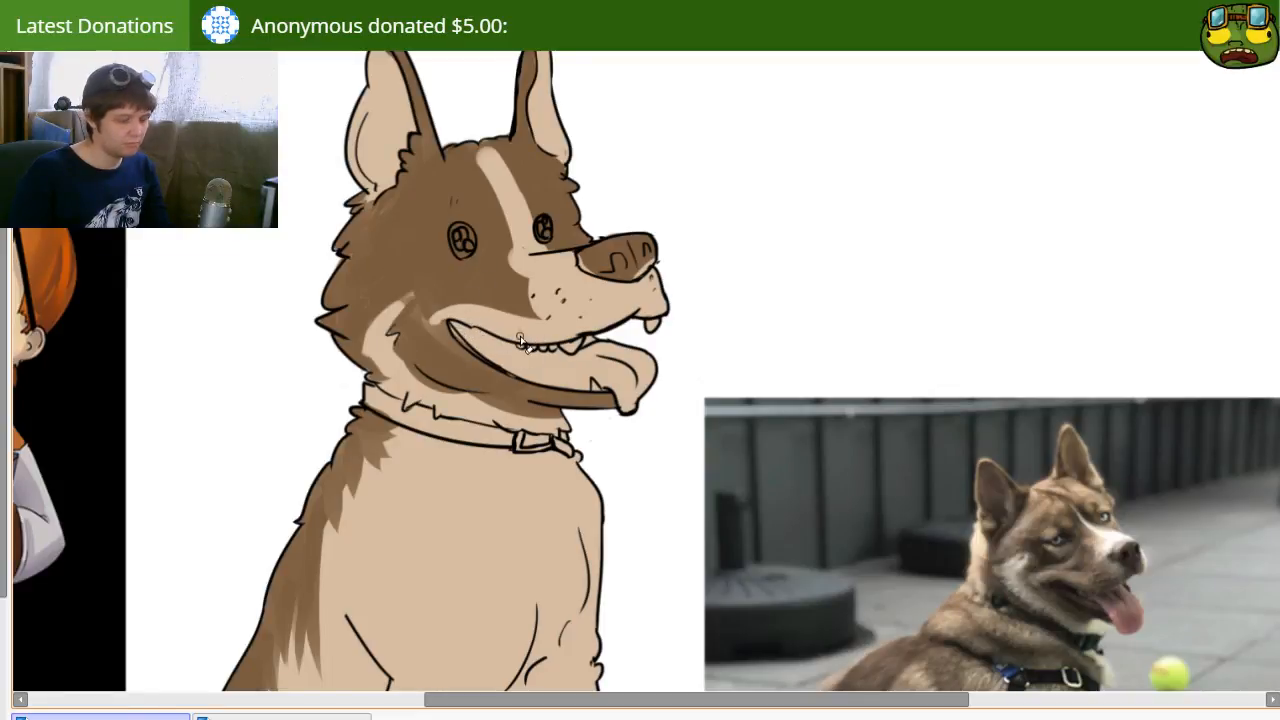
Step: Narrow the tan forehead stripe with brown and shade soft brown over the whisker dots on the muzzle
key(bracketleft)
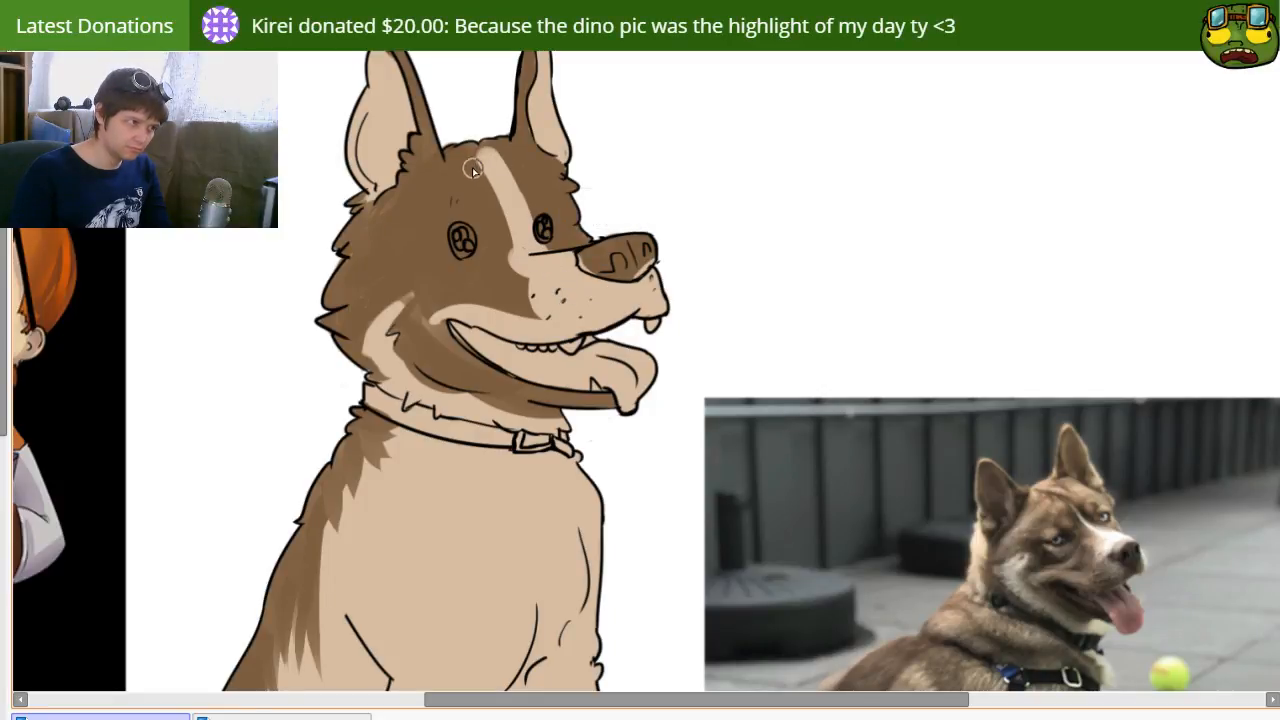
drag(477, 188, 520, 285)
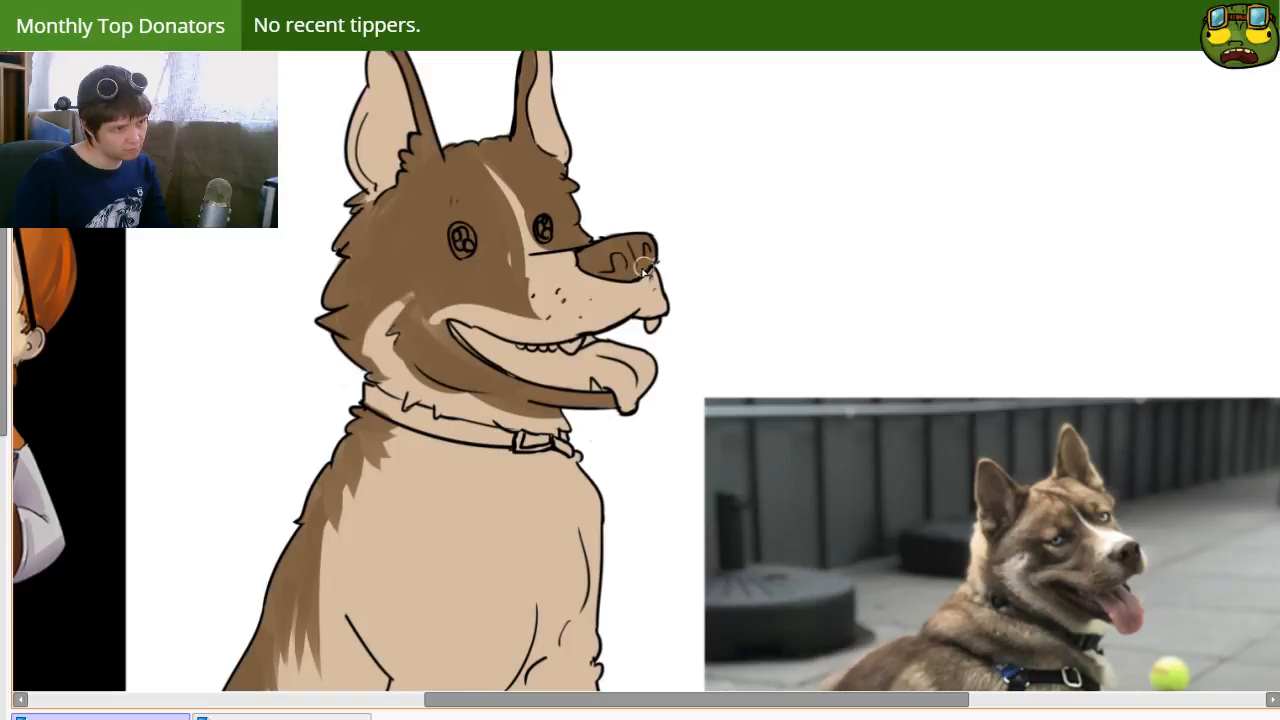
mouse_move(683, 378)
mouse_down()
mouse_move(648, 291)
mouse_move(646, 343)
mouse_up()
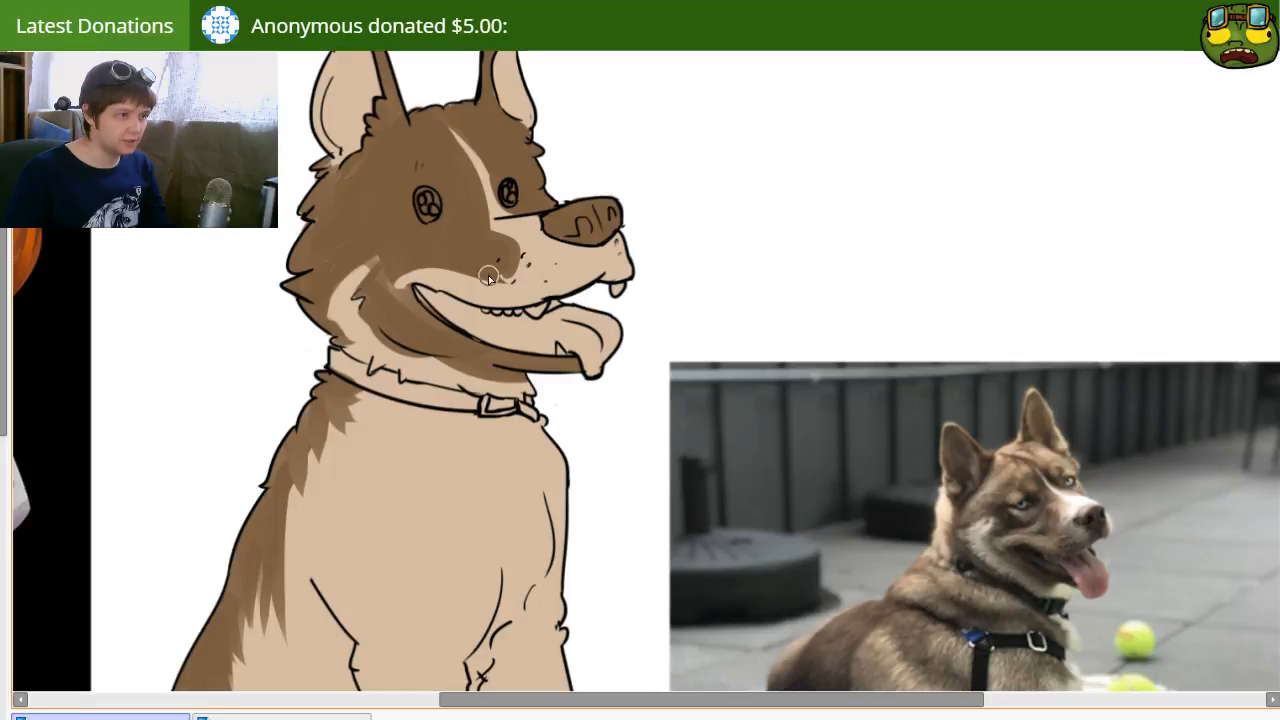
drag(517, 256, 488, 280)
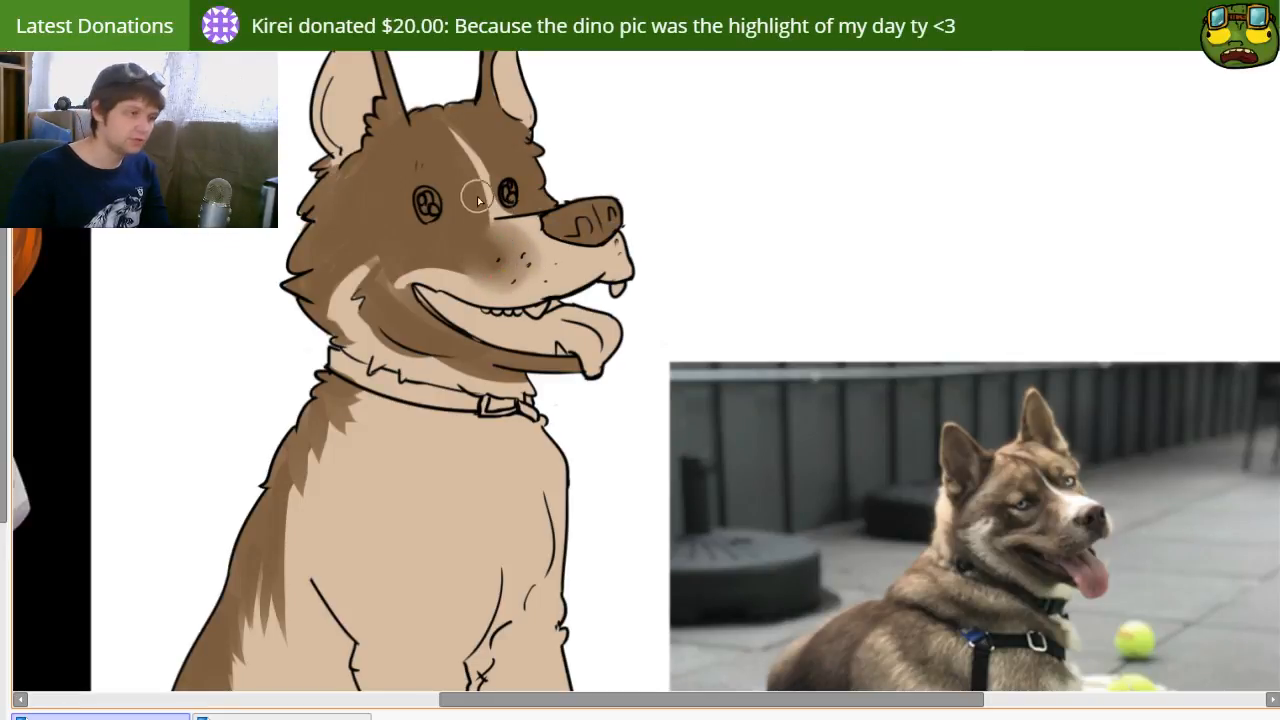
Step: Reshape the tan cheek patch behind the mouth, trimming its upper tip and widening it toward the back of the neck
key(b)
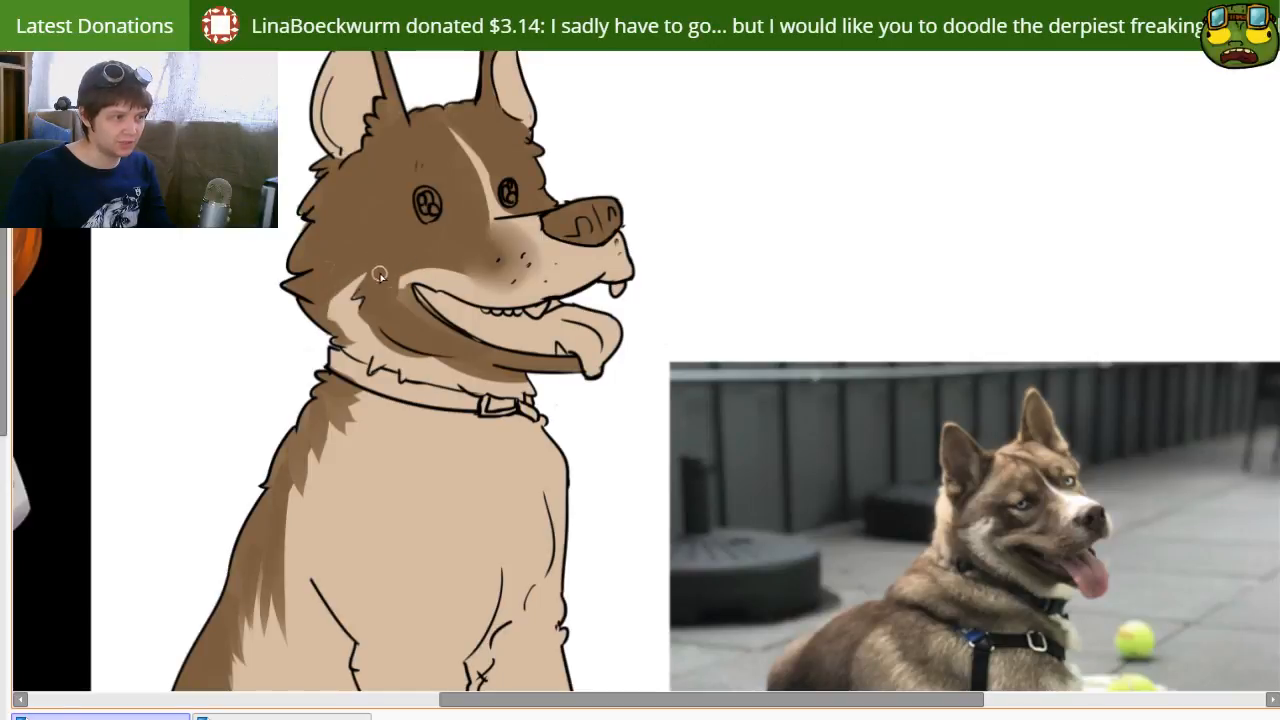
key(e)
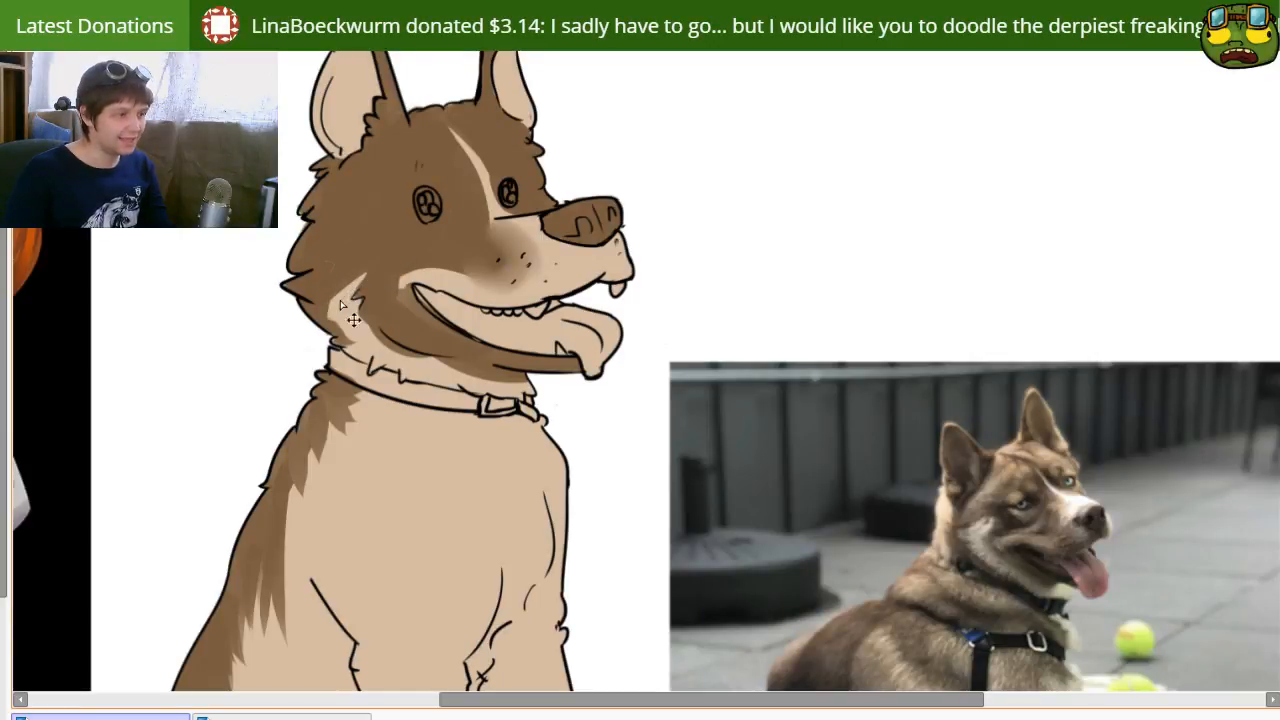
mouse_move(368, 272)
mouse_down()
mouse_move(333, 305)
mouse_move(381, 296)
mouse_move(352, 290)
mouse_move(372, 256)
mouse_up()
key(b)
key(bracketleft)
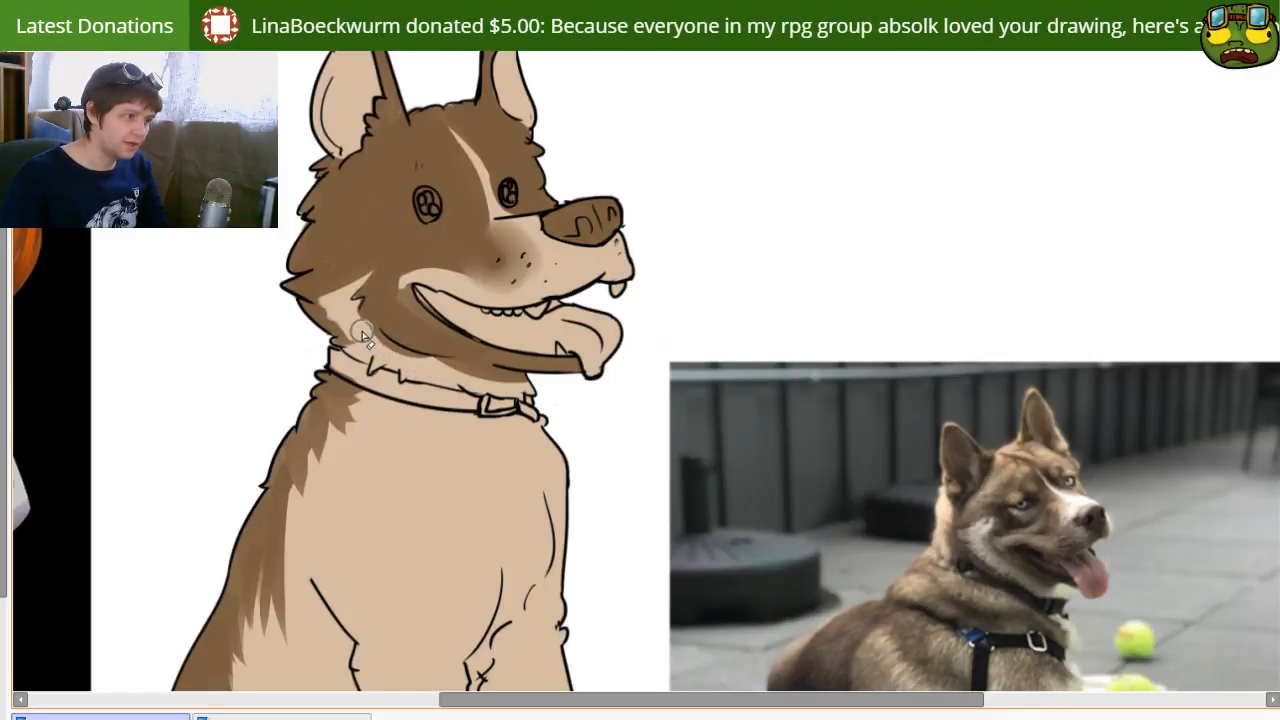
Step: Clear the brown from the neck under the jaw and even out the brown along the lower jaw and mouth corner
mouse_move(395, 358)
mouse_down()
mouse_move(524, 393)
mouse_move(446, 379)
mouse_move(541, 397)
mouse_up()
key(b)
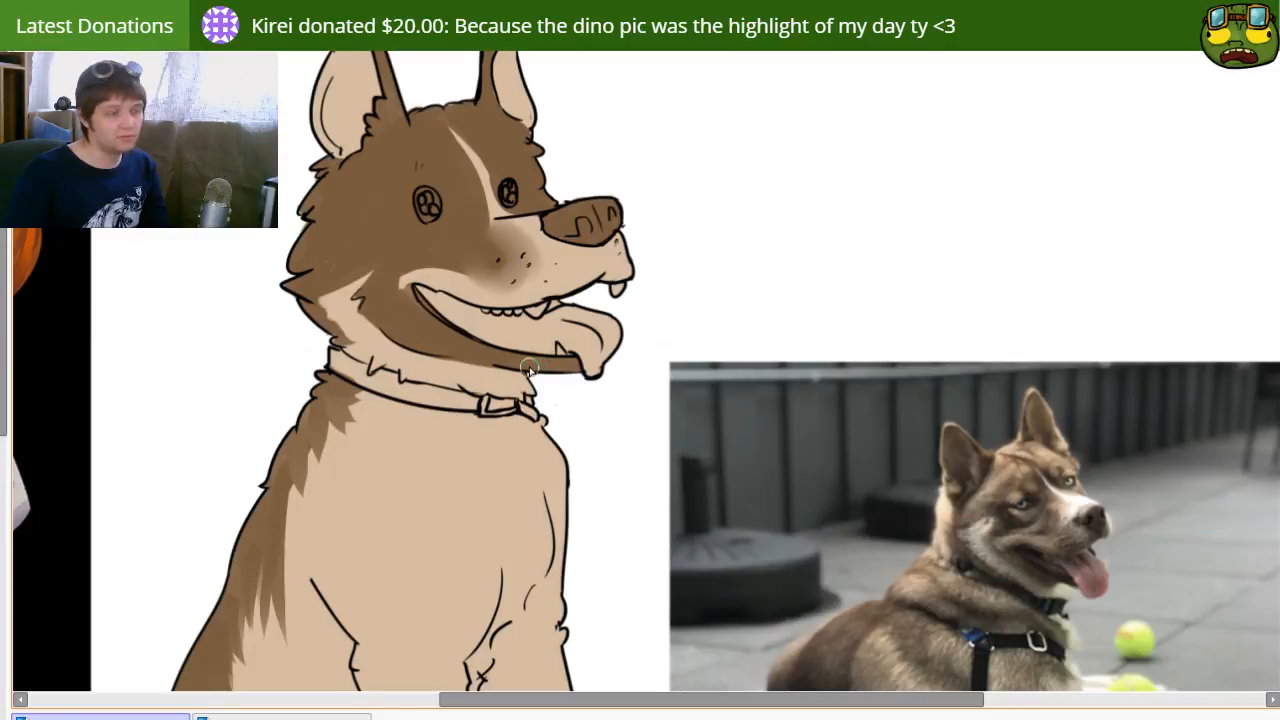
mouse_move(398, 268)
mouse_down()
mouse_move(471, 383)
mouse_move(472, 345)
mouse_up()
Step: Refine the brown edge at the tip of the far ear with the brush density at 100
key(0)
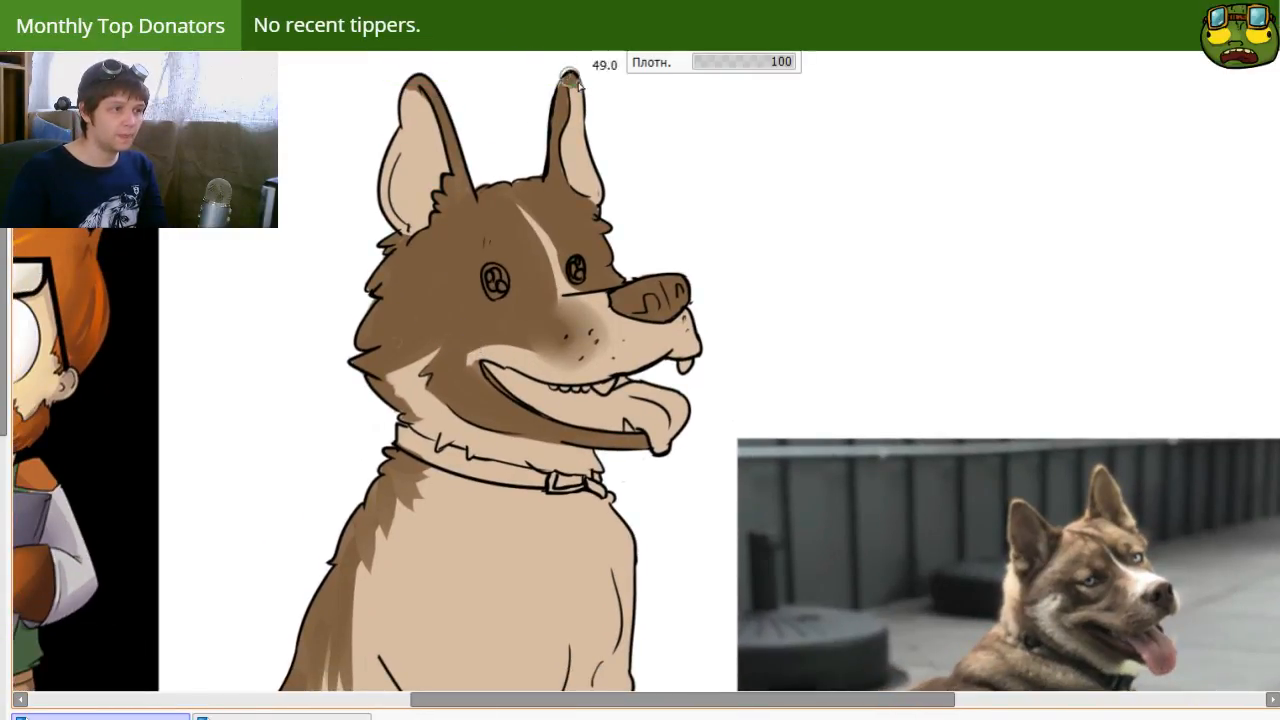
key(e)
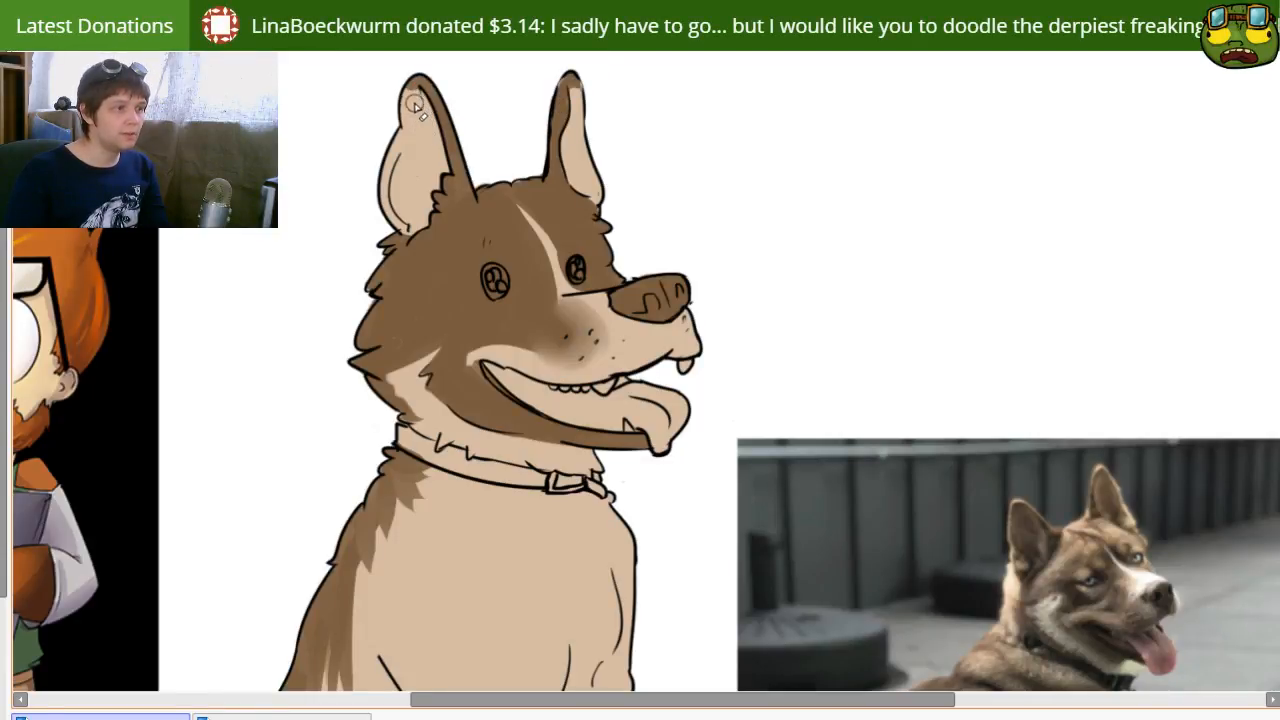
drag(579, 95, 571, 126)
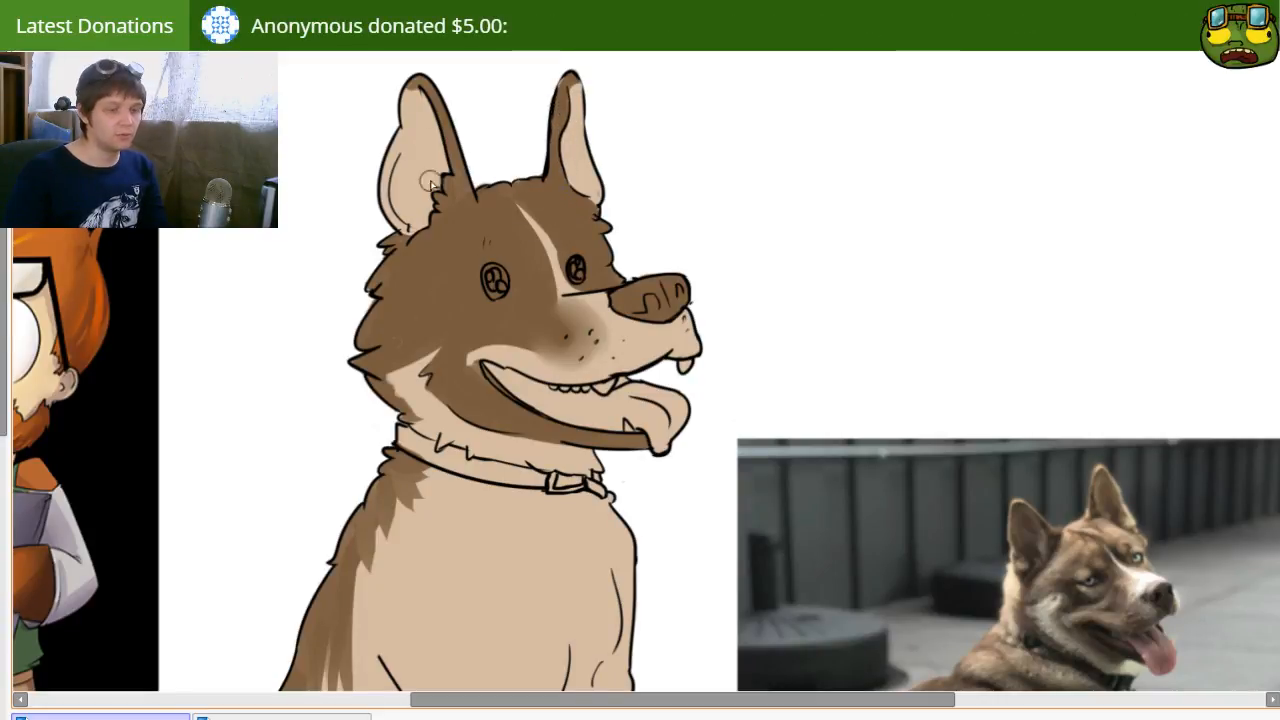
Step: Trim the soft brown shading on the muzzle back to a smaller patch beside the whisker dots
scroll(486, 423, down, 1)
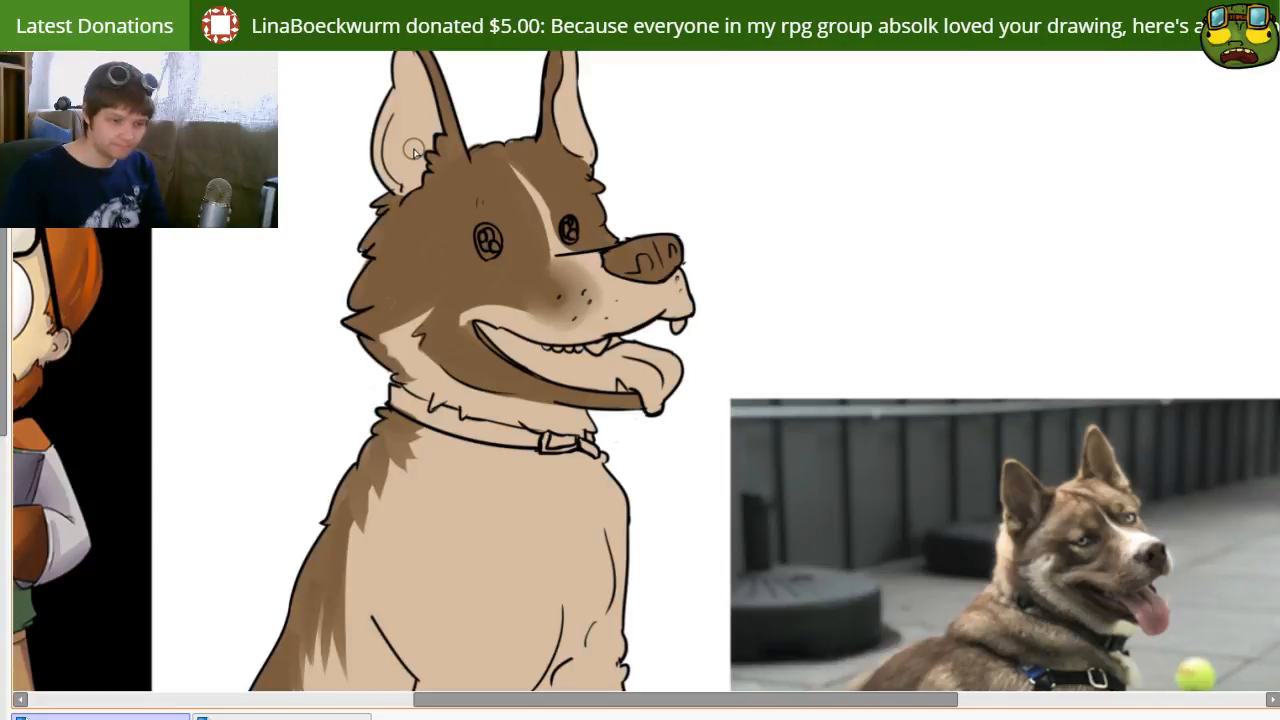
drag(412, 541, 494, 446)
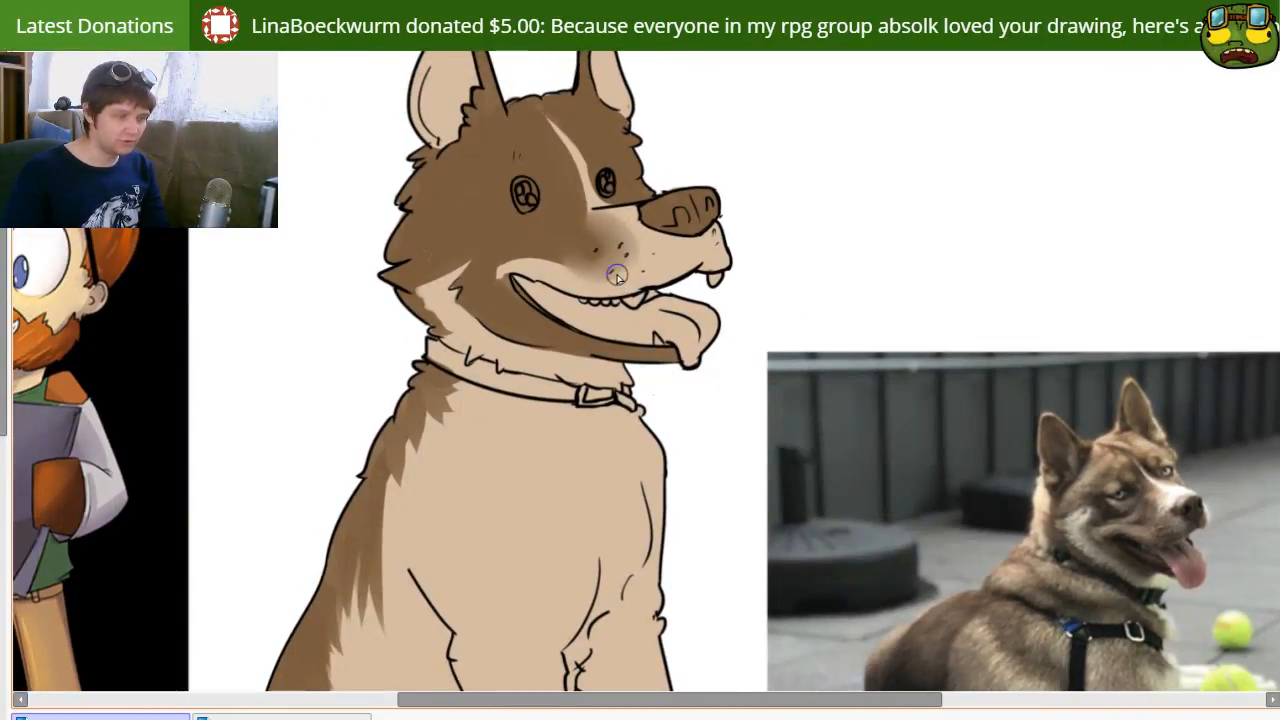
key(e)
mouse_move(620, 236)
mouse_down()
mouse_move(614, 283)
mouse_move(598, 289)
mouse_up()
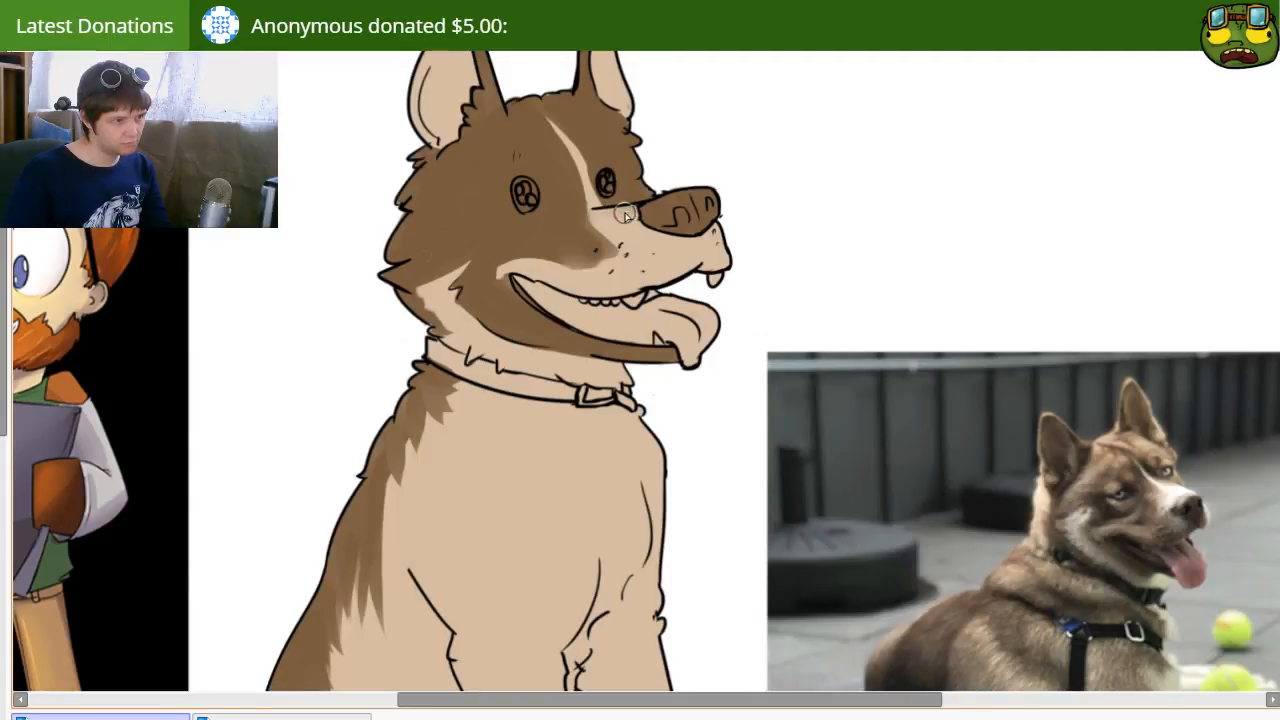
Step: Rework the brown muzzle patch at the whisker dots into a crisp rounded shape, undoing the strokes that reach too far forward
mouse_move(575, 422)
mouse_down()
mouse_move(565, 347)
mouse_move(490, 357)
mouse_move(489, 403)
mouse_move(440, 329)
mouse_move(488, 413)
mouse_move(446, 311)
mouse_move(445, 419)
mouse_move(471, 463)
mouse_up()
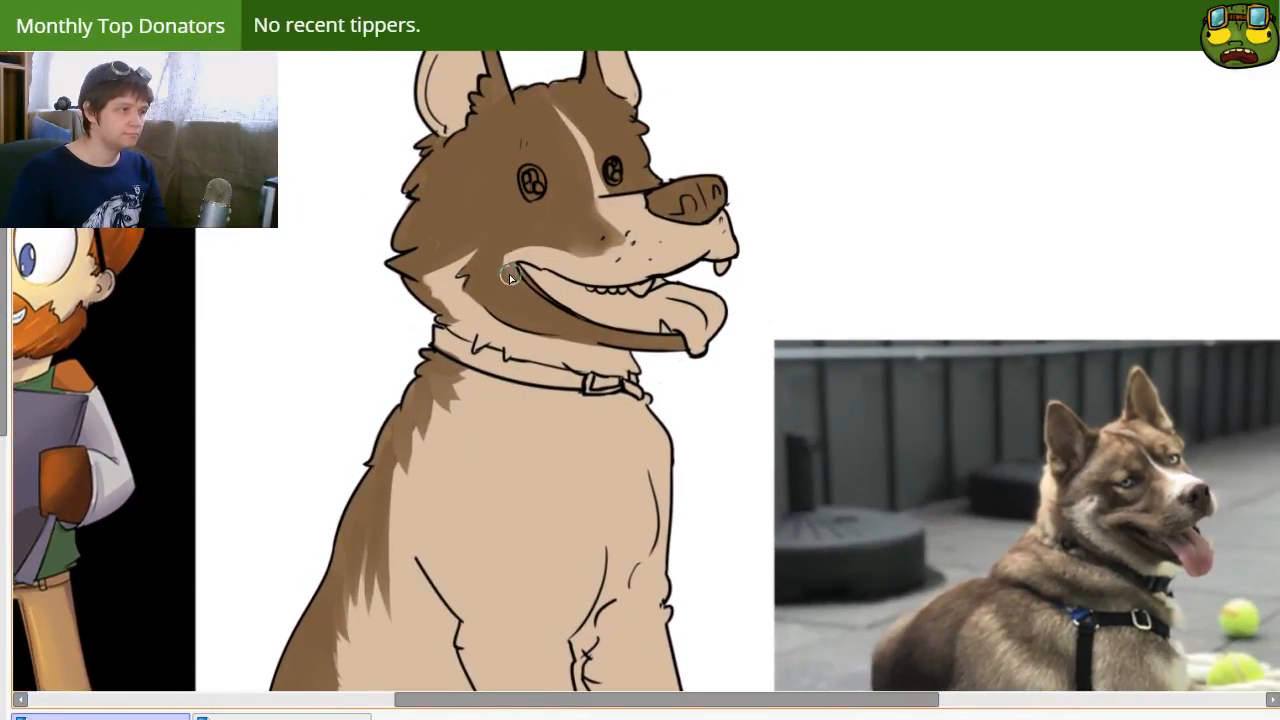
mouse_move(543, 237)
mouse_down()
mouse_move(636, 211)
mouse_move(588, 218)
mouse_move(639, 250)
mouse_move(542, 233)
mouse_move(634, 233)
mouse_move(579, 217)
mouse_move(602, 242)
mouse_move(576, 235)
mouse_move(587, 247)
mouse_move(627, 242)
mouse_move(584, 211)
mouse_move(636, 285)
mouse_up()
key(ctrl+z)
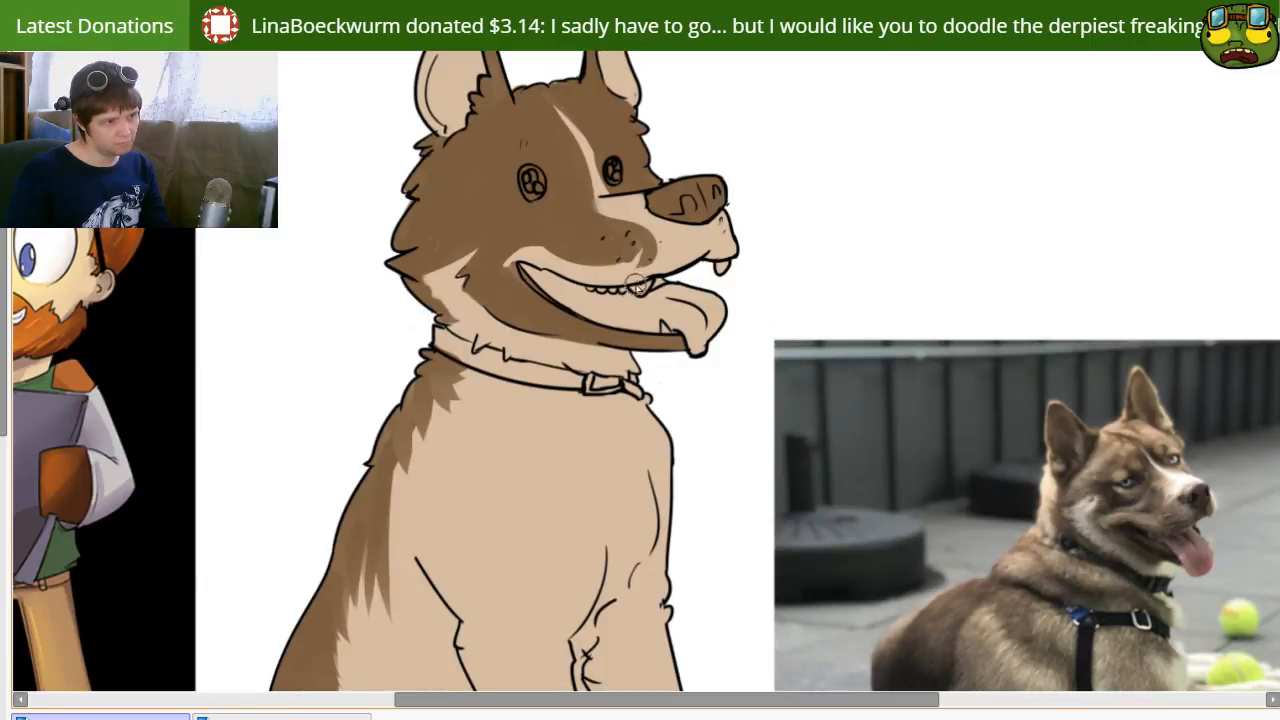
key(ctrl+z)
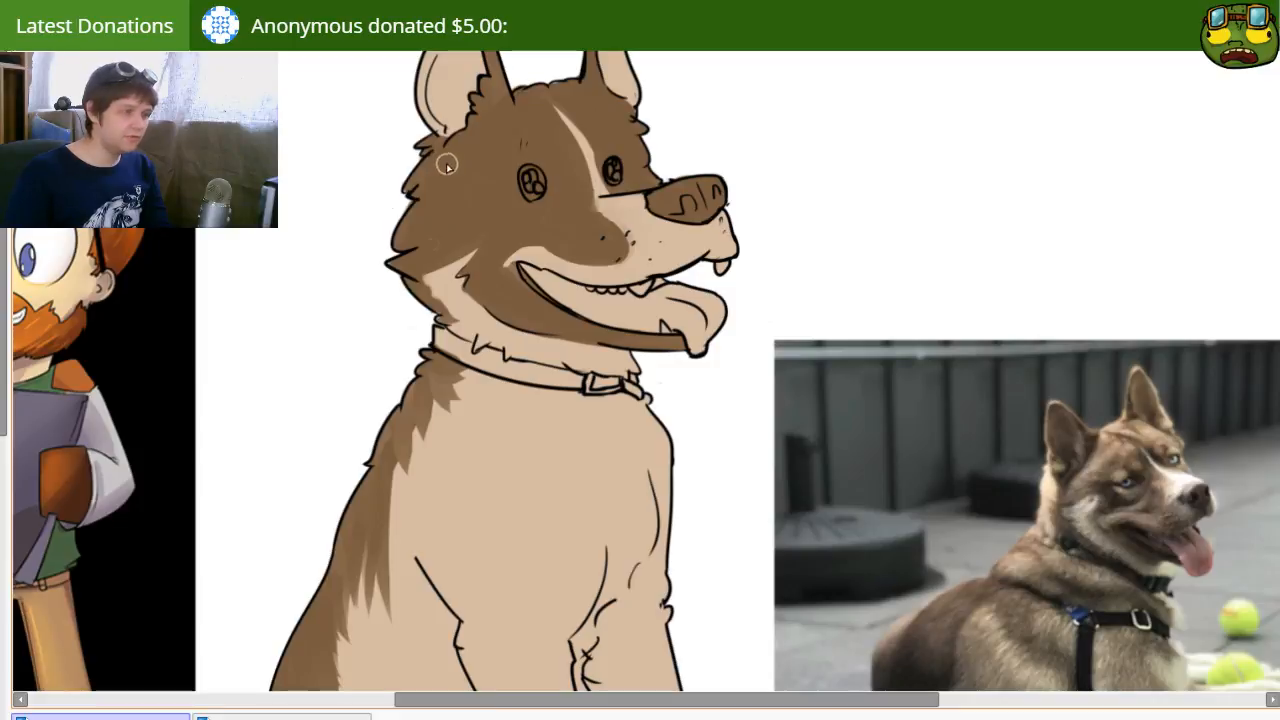
Step: Add tan fur streaks through the brown along the back of the head, below the near ear
drag(438, 165, 396, 218)
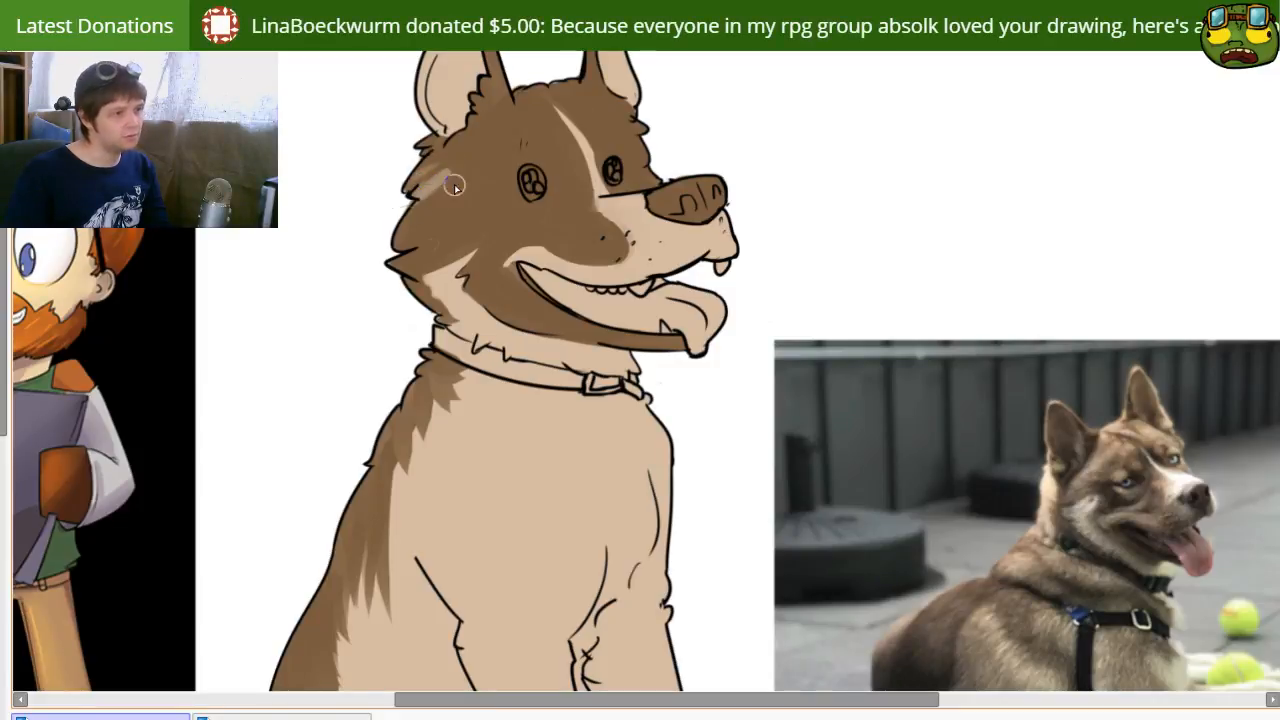
mouse_move(470, 165)
mouse_down()
mouse_move(436, 183)
mouse_move(447, 165)
mouse_move(423, 163)
mouse_move(408, 182)
mouse_move(401, 218)
mouse_move(432, 205)
mouse_move(403, 236)
mouse_move(430, 214)
mouse_move(414, 250)
mouse_move(440, 233)
mouse_move(428, 232)
mouse_move(456, 192)
mouse_move(430, 214)
mouse_move(436, 168)
mouse_up()
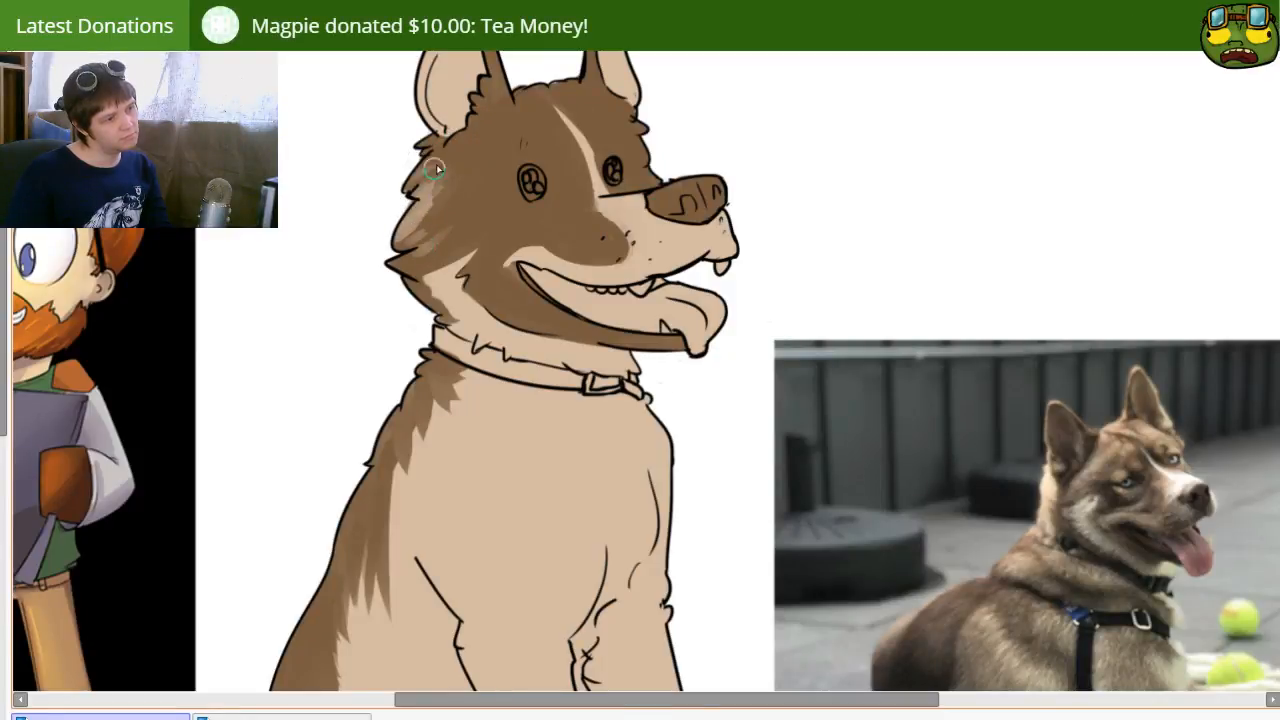
Step: Color both eyes bright cyan blue
drag(534, 368, 593, 391)
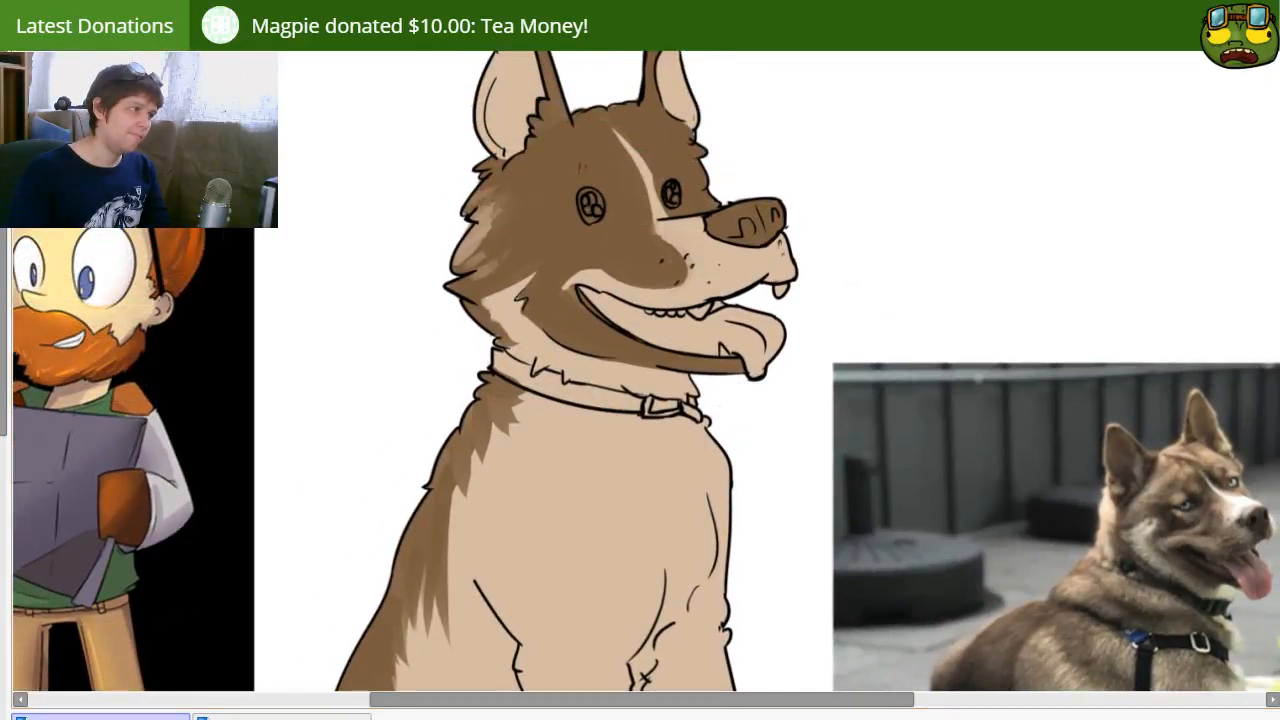
click(590, 205)
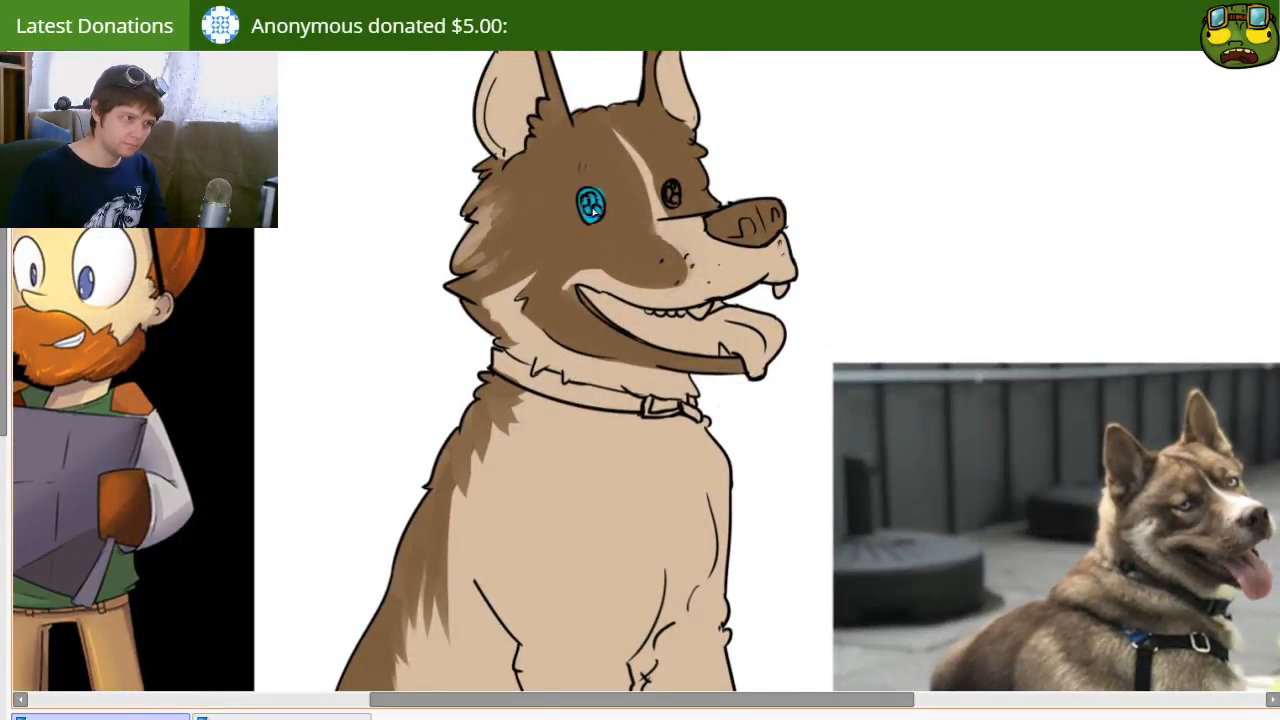
key(ctrl+z)
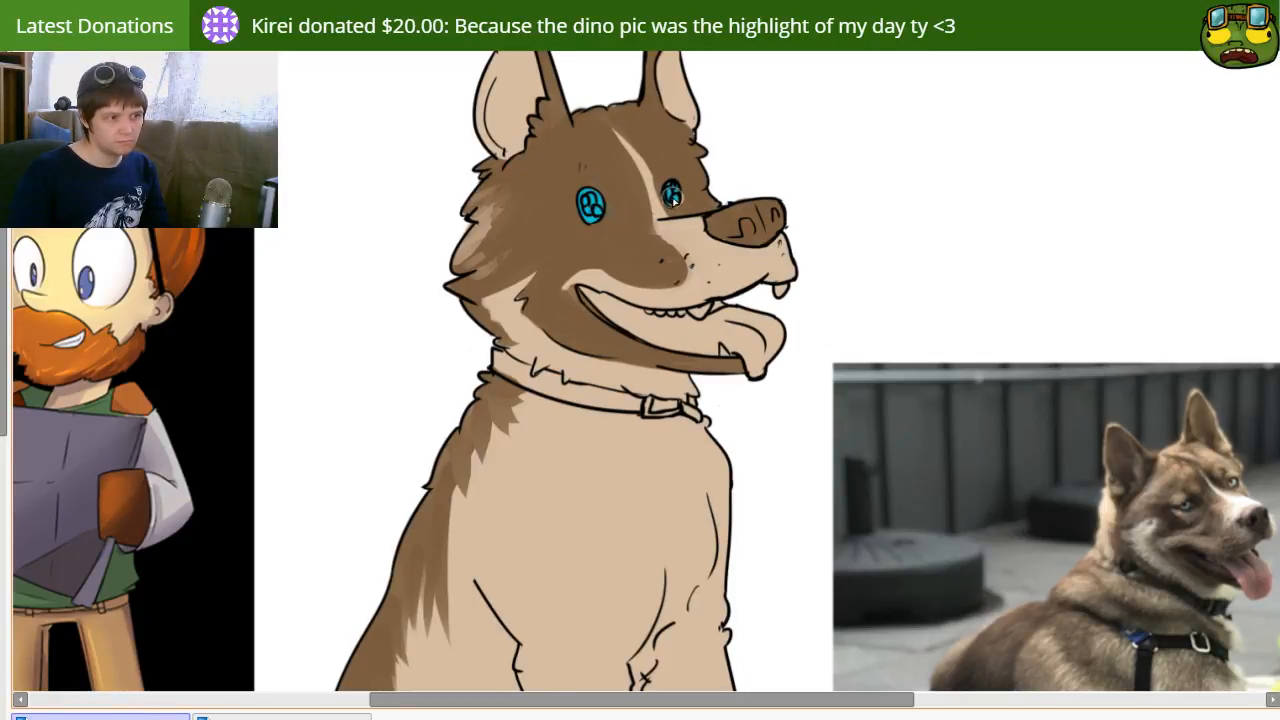
drag(667, 281, 611, 177)
drag(515, 200, 551, 259)
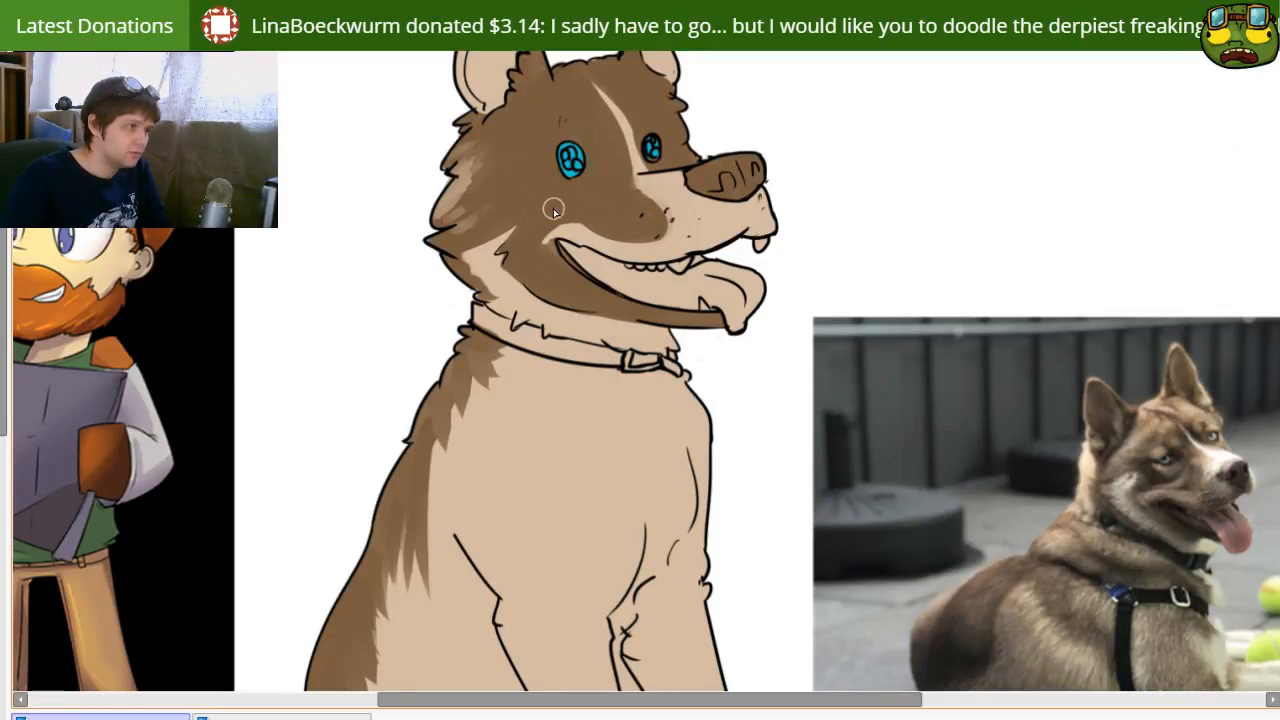
Step: Paint diagonal light brown strokes over the dog's shoulder, below the collar and beside the dark back fur
drag(568, 480, 577, 374)
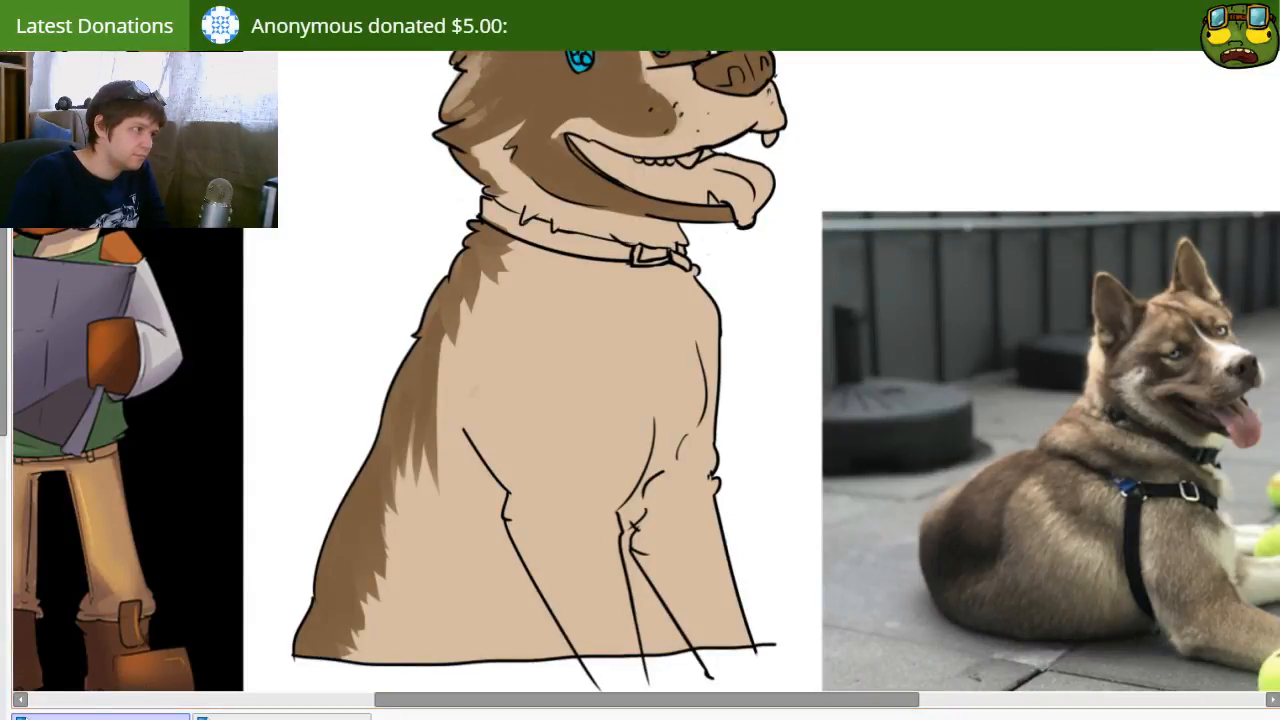
drag(486, 350, 578, 294)
drag(464, 388, 585, 305)
drag(453, 411, 545, 361)
drag(488, 419, 588, 348)
drag(532, 429, 570, 388)
drag(498, 341, 527, 338)
drag(492, 350, 545, 315)
Step: Extend the light brown shading down the near front leg and along the inner edge of the dark back fur
mouse_move(470, 402)
mouse_down()
mouse_move(575, 339)
mouse_move(495, 449)
mouse_move(585, 402)
mouse_move(518, 488)
mouse_up()
mouse_move(539, 520)
mouse_down()
mouse_move(544, 492)
mouse_move(606, 688)
mouse_move(568, 572)
mouse_up()
key(bracketleft)
mouse_move(495, 308)
mouse_down()
mouse_move(468, 292)
mouse_move(457, 323)
mouse_move(478, 300)
mouse_move(441, 400)
mouse_move(456, 372)
mouse_move(463, 407)
mouse_up()
drag(504, 486, 470, 446)
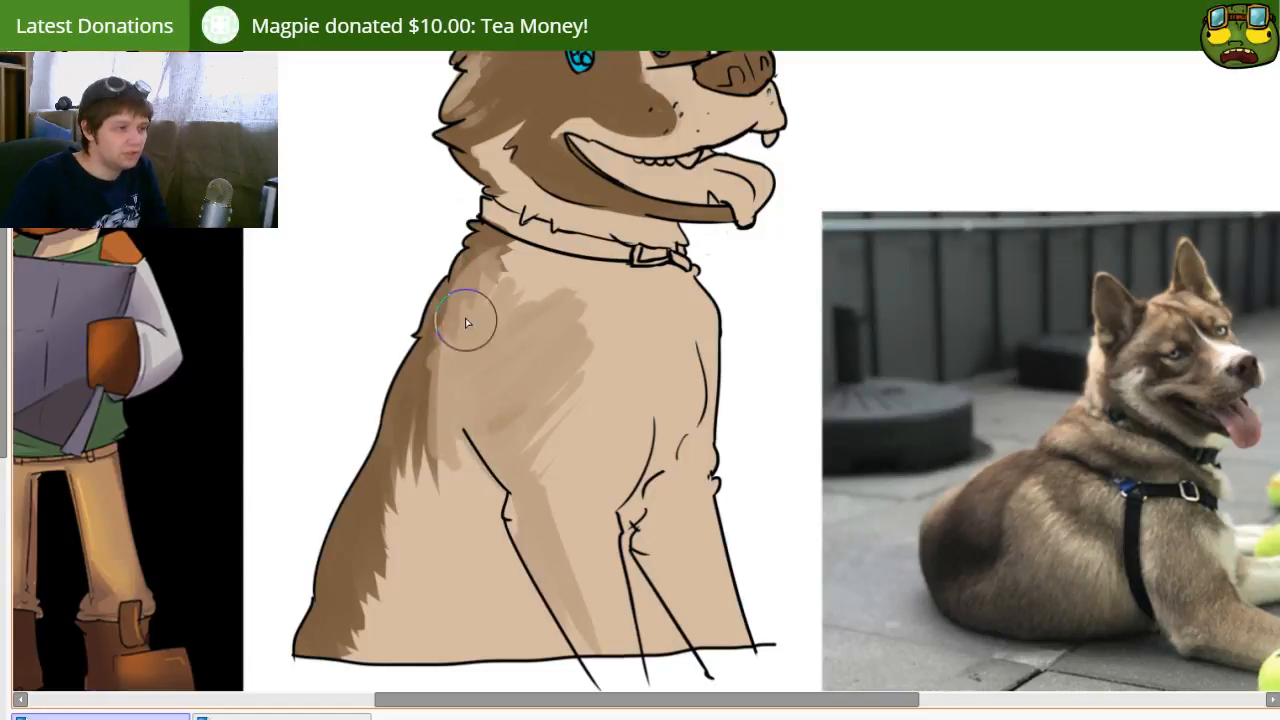
Step: Blend the light brown shading on the dog's shoulder smoothly into the dark fur along its back
mouse_move(477, 274)
mouse_down()
mouse_move(502, 247)
mouse_move(439, 381)
mouse_move(465, 397)
mouse_up()
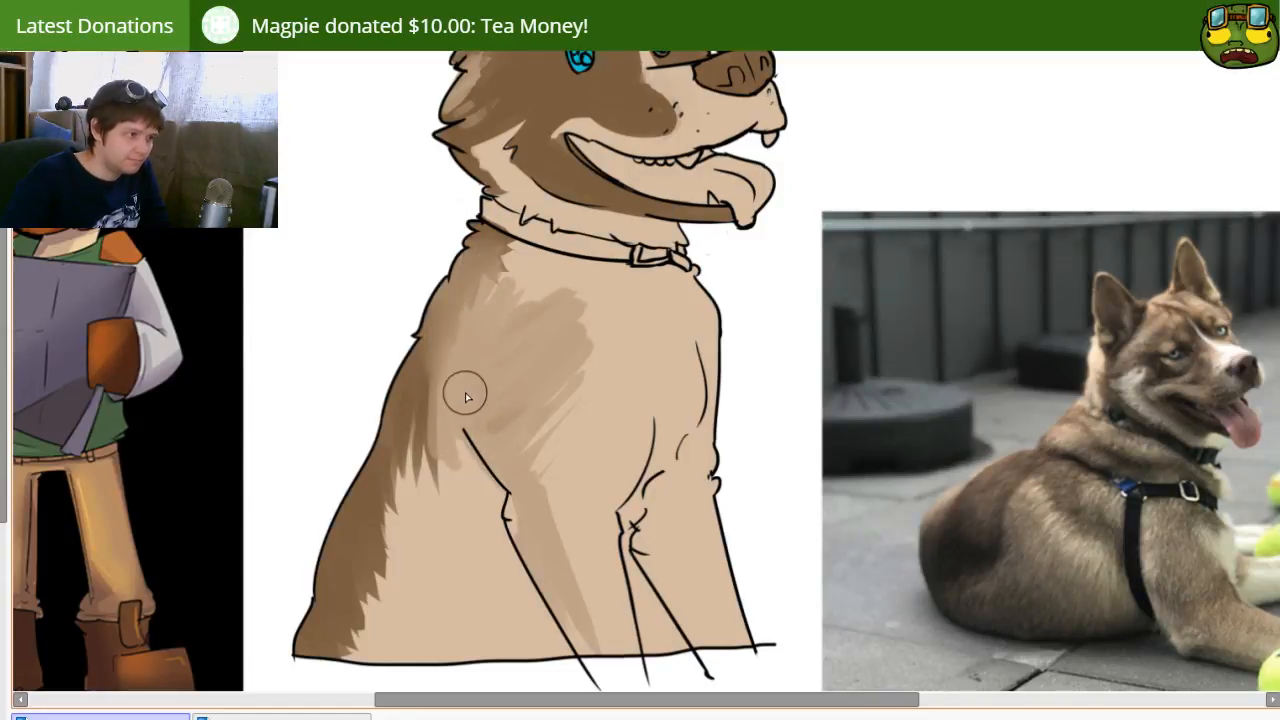
mouse_move(465, 337)
mouse_down()
mouse_move(484, 292)
mouse_move(532, 293)
mouse_move(497, 338)
mouse_move(547, 329)
mouse_move(557, 367)
mouse_move(544, 281)
mouse_move(572, 355)
mouse_move(538, 499)
mouse_up()
mouse_move(423, 385)
mouse_down()
mouse_move(464, 489)
mouse_move(427, 480)
mouse_move(427, 460)
mouse_move(415, 588)
mouse_move(467, 500)
mouse_move(477, 367)
mouse_move(479, 467)
mouse_move(435, 529)
mouse_up()
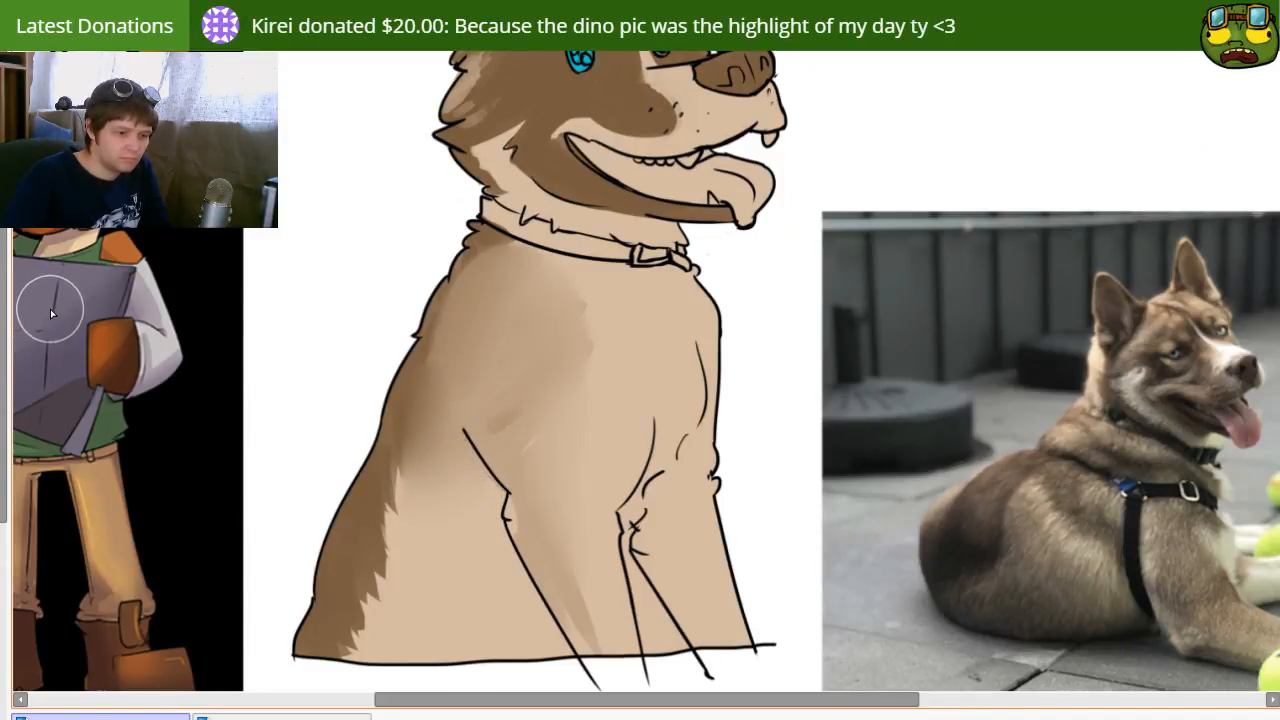
Step: Soften the edge of the dark back fur and brush faint light brown strokes over the lower flank
mouse_move(368, 504)
mouse_down()
mouse_move(386, 498)
mouse_move(424, 536)
mouse_move(441, 514)
mouse_move(431, 566)
mouse_move(388, 619)
mouse_up()
drag(446, 572, 390, 652)
drag(424, 640, 403, 657)
Step: Paint light brown shading down the near front leg and along its rear line up to the shoulder
drag(619, 449, 502, 510)
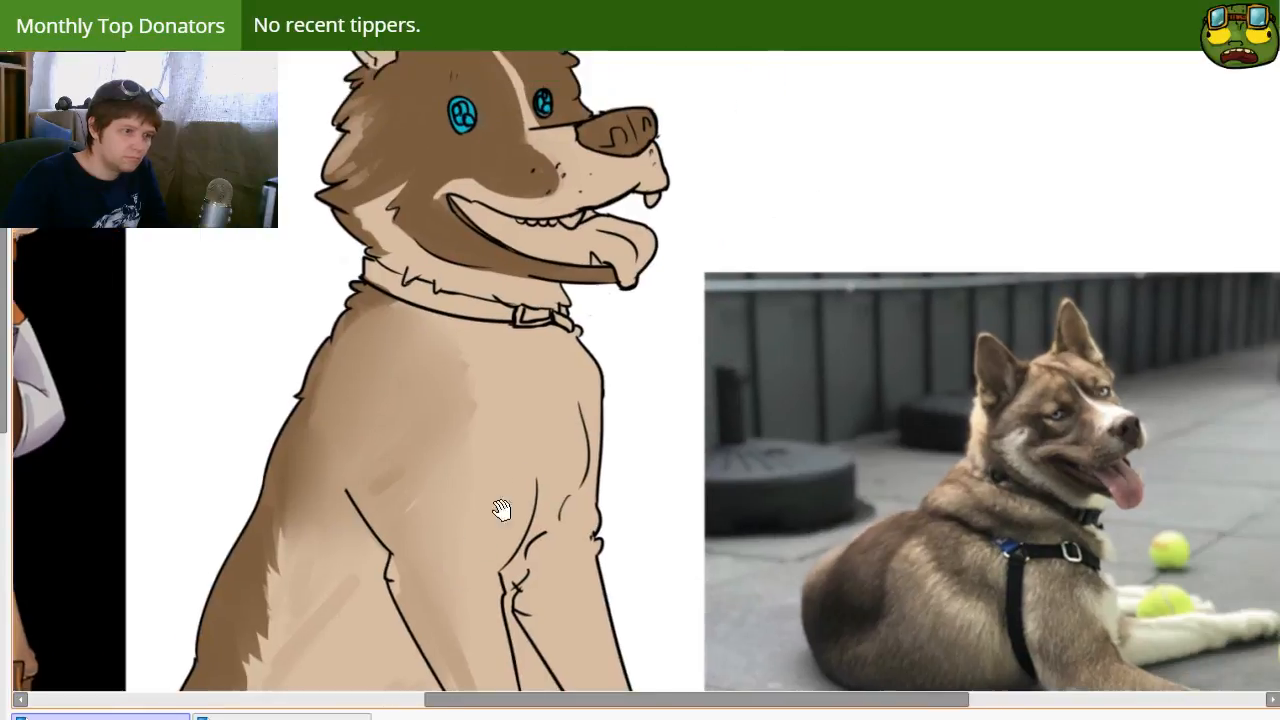
mouse_move(465, 432)
mouse_down()
mouse_move(443, 494)
mouse_move(449, 540)
mouse_move(529, 409)
mouse_move(457, 457)
mouse_move(563, 651)
mouse_up()
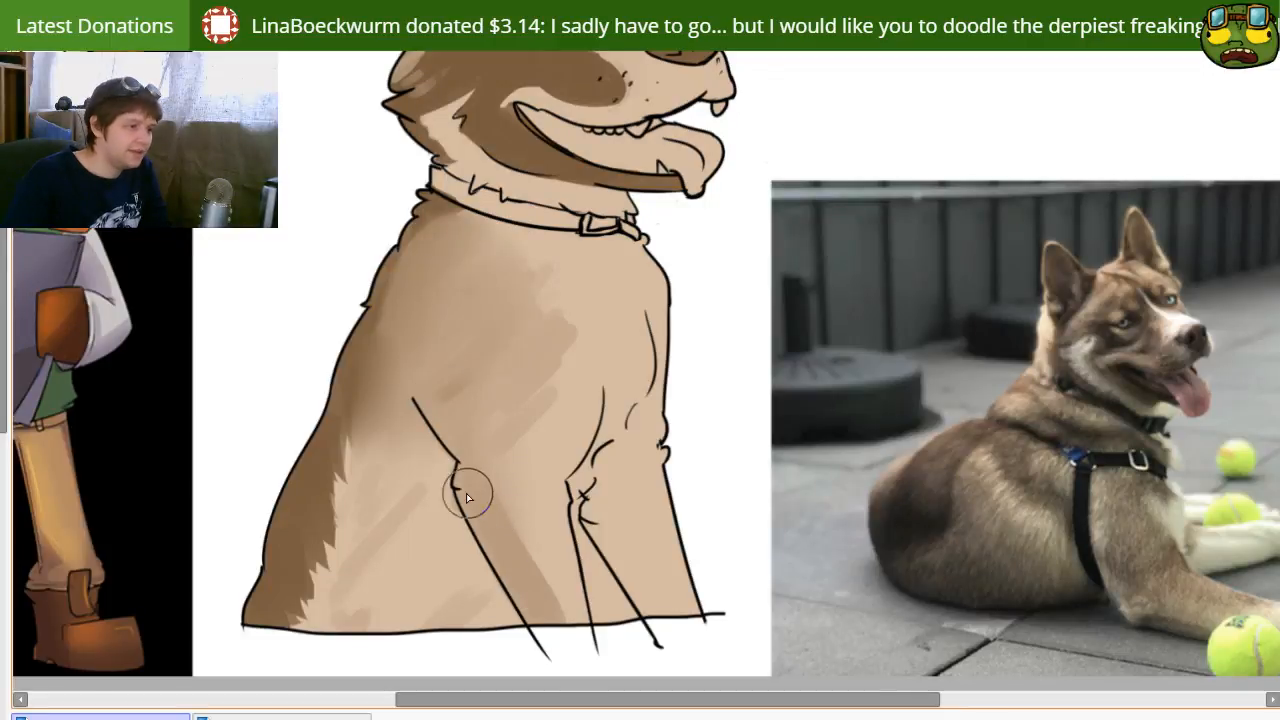
drag(468, 498, 513, 588)
drag(470, 490, 418, 376)
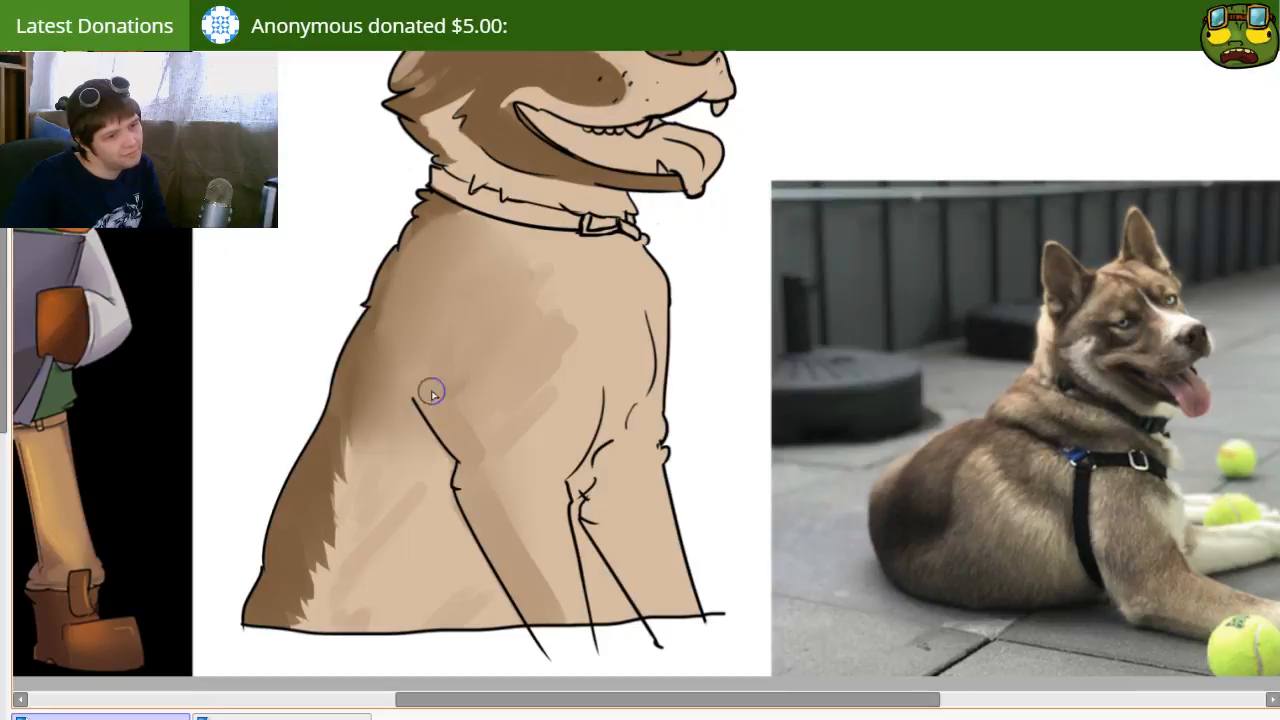
Step: Define the shoulder's front edge with a curved brown stroke down into the near leg and fill the area behind it
mouse_move(522, 312)
mouse_down()
mouse_move(542, 436)
mouse_move(502, 471)
mouse_up()
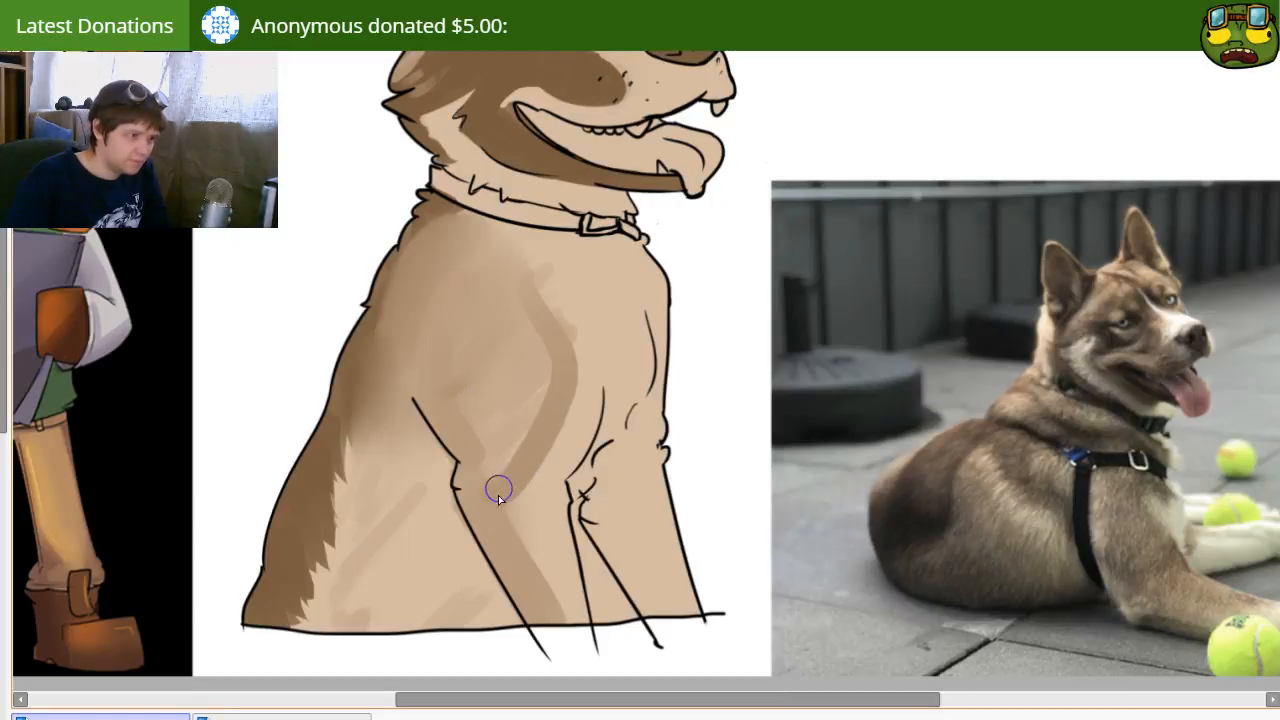
mouse_move(552, 434)
mouse_down()
mouse_move(545, 592)
mouse_move(517, 500)
mouse_move(530, 564)
mouse_up()
key(ctrl+z)
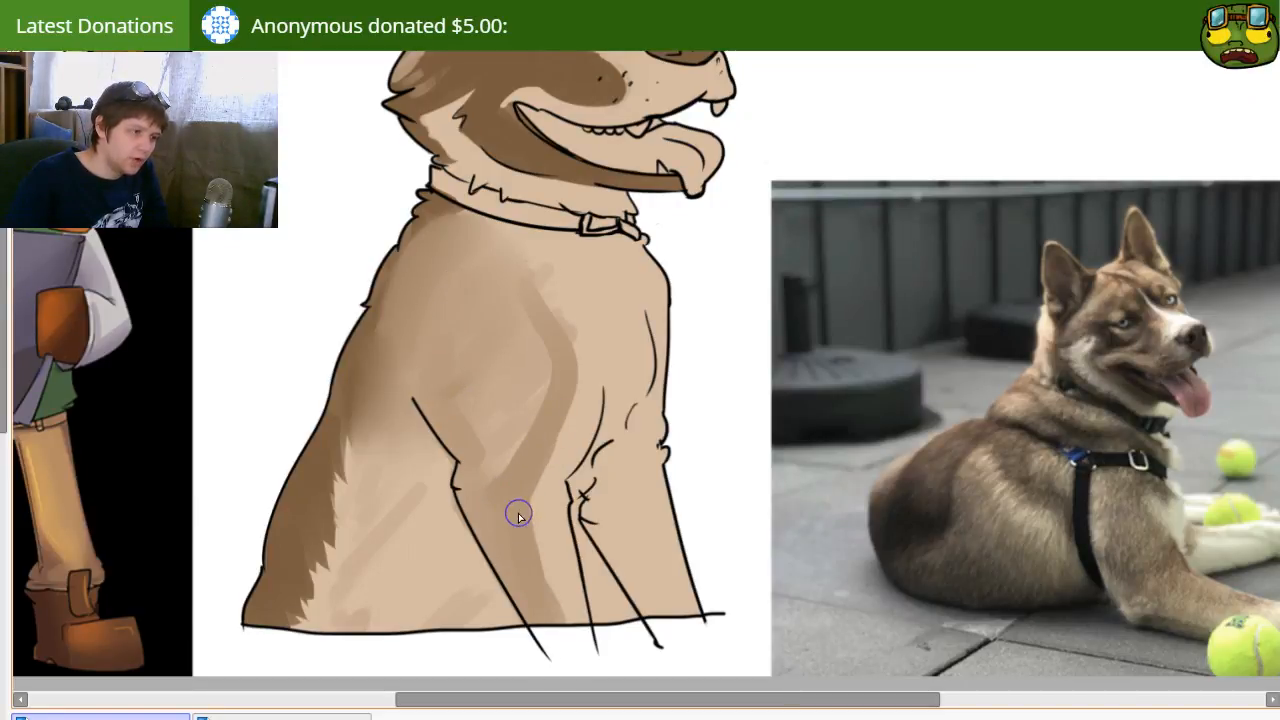
mouse_move(522, 487)
mouse_down()
mouse_move(510, 548)
mouse_move(471, 485)
mouse_move(521, 358)
mouse_move(519, 442)
mouse_move(525, 429)
mouse_move(495, 437)
mouse_move(485, 368)
mouse_move(498, 315)
mouse_move(486, 393)
mouse_move(464, 349)
mouse_move(478, 315)
mouse_up()
Step: Shade the upper chest below the collar, the chest's far edge and the outer side of the far front leg light brown
key(])
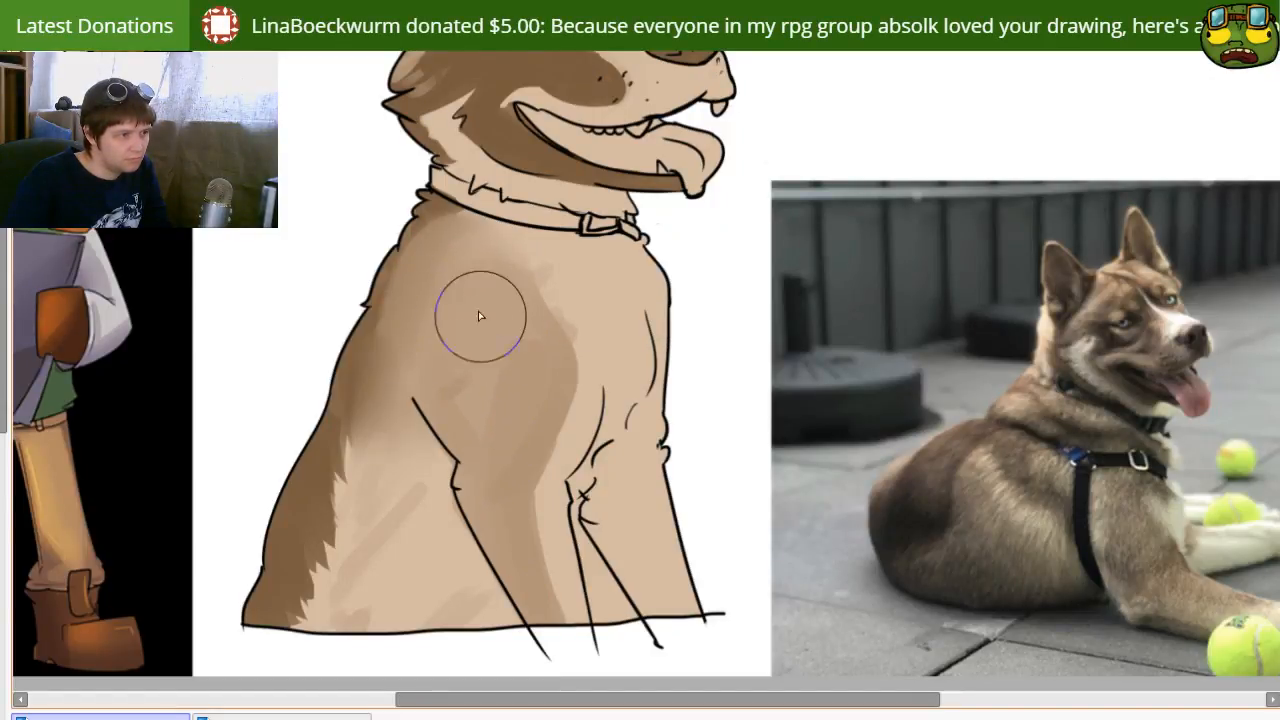
mouse_move(606, 458)
mouse_down()
mouse_move(551, 477)
mouse_move(602, 481)
mouse_move(568, 489)
mouse_move(527, 469)
mouse_move(547, 480)
mouse_up()
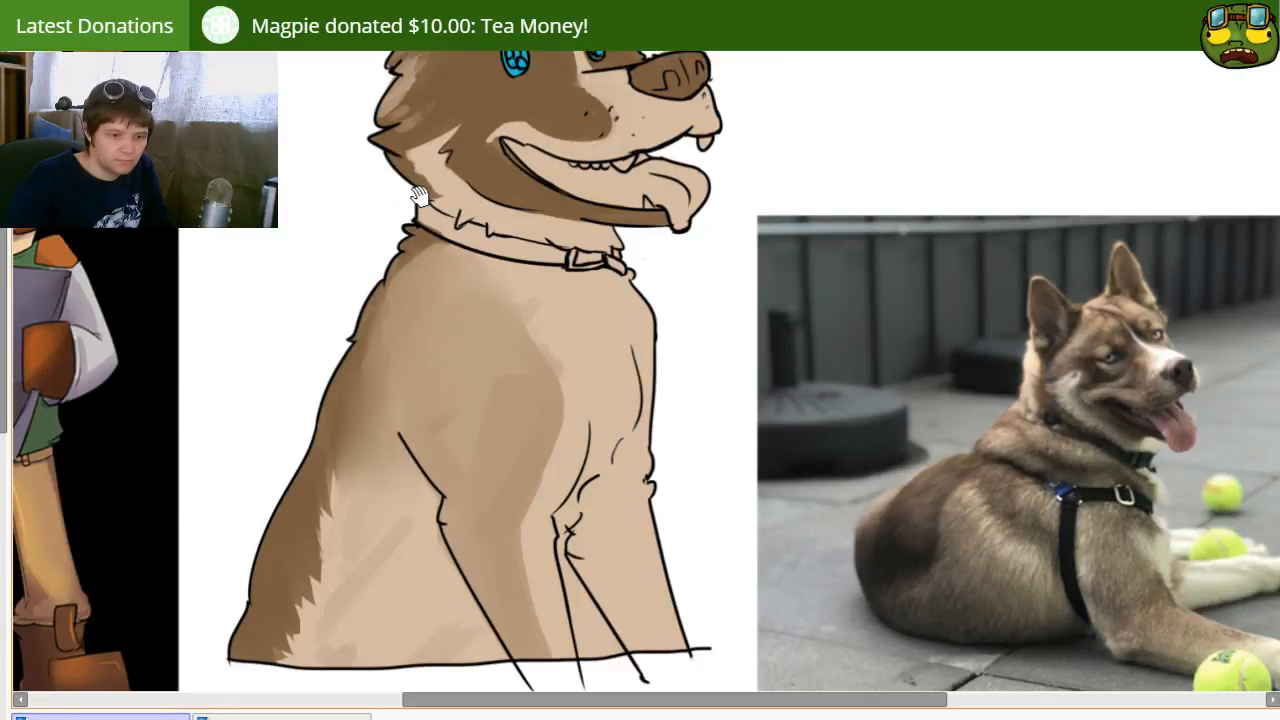
mouse_move(603, 470)
mouse_down()
mouse_move(654, 463)
mouse_move(660, 434)
mouse_up()
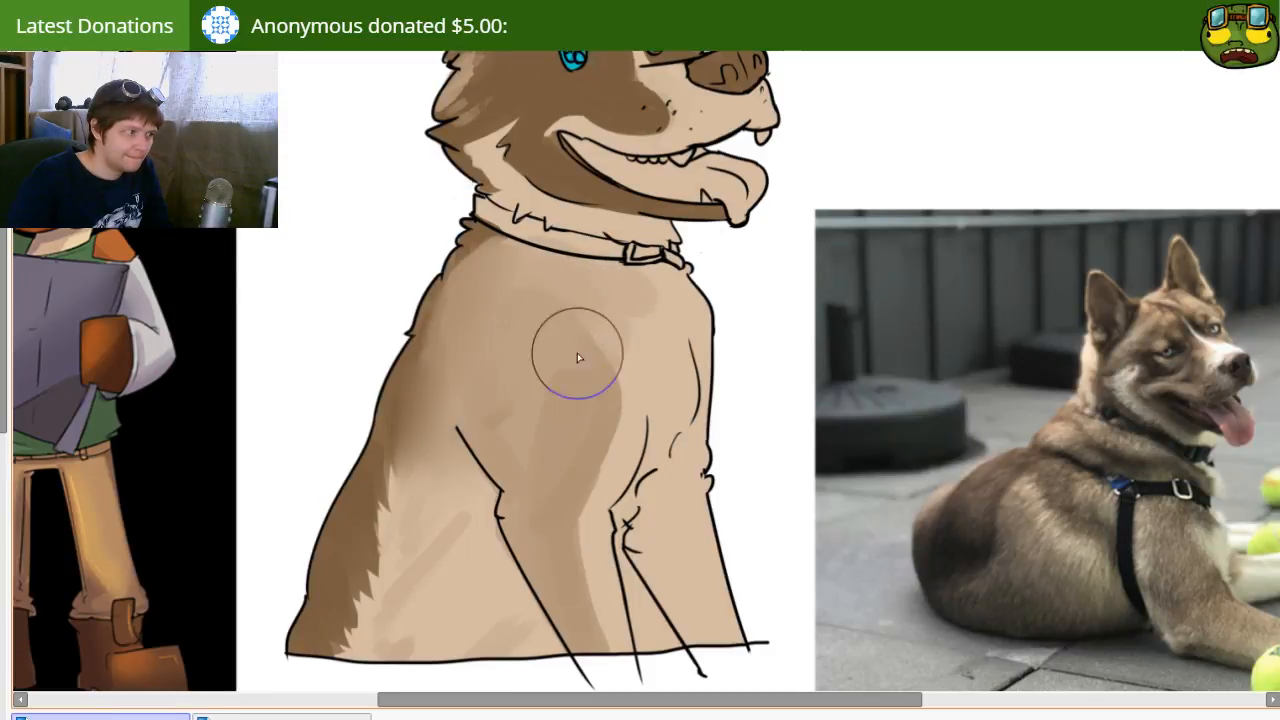
mouse_move(603, 296)
mouse_down()
mouse_move(639, 289)
mouse_move(627, 334)
mouse_move(643, 284)
mouse_move(683, 332)
mouse_move(693, 323)
mouse_move(713, 470)
mouse_up()
key([)
mouse_move(700, 412)
mouse_down()
mouse_move(692, 466)
mouse_move(686, 429)
mouse_move(680, 530)
mouse_move(718, 608)
mouse_move(700, 597)
mouse_up()
drag(664, 520, 728, 653)
mouse_move(666, 494)
mouse_down()
mouse_move(733, 625)
mouse_move(734, 612)
mouse_up()
drag(713, 367, 686, 447)
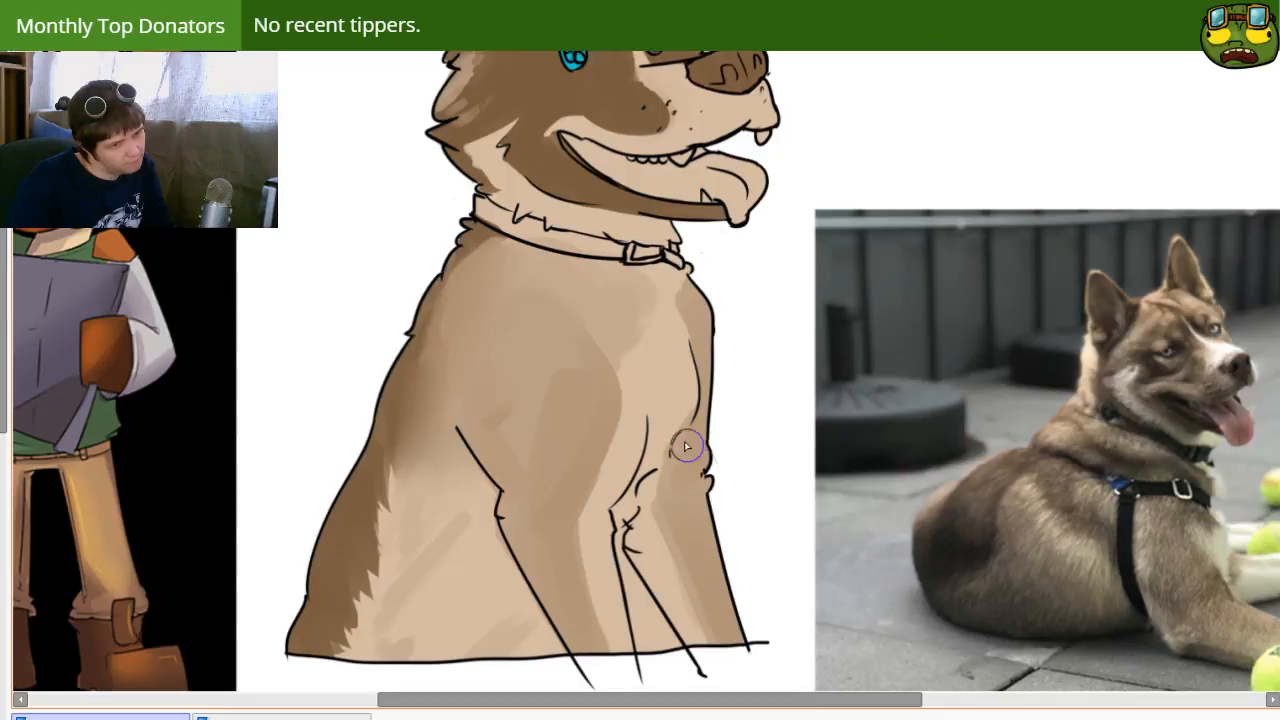
drag(708, 609, 700, 647)
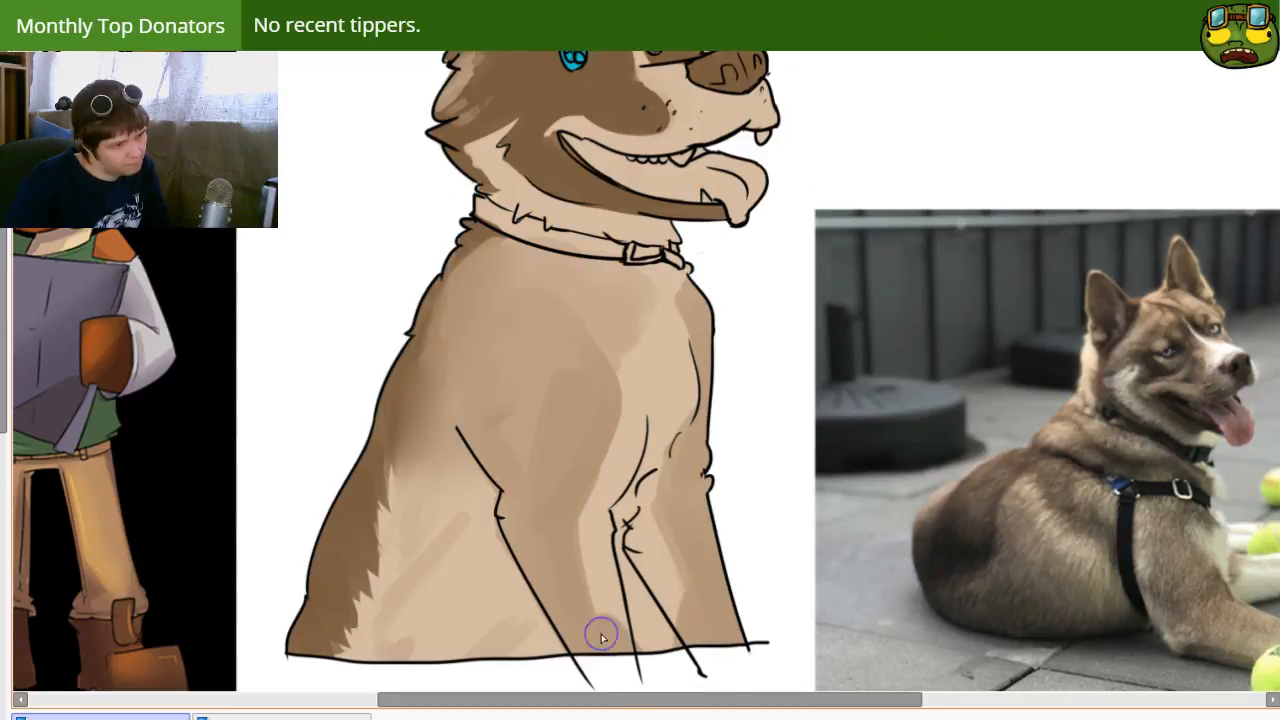
Step: Fill the gap between the two front legs and the crease above it with dark brown
drag(626, 495, 657, 461)
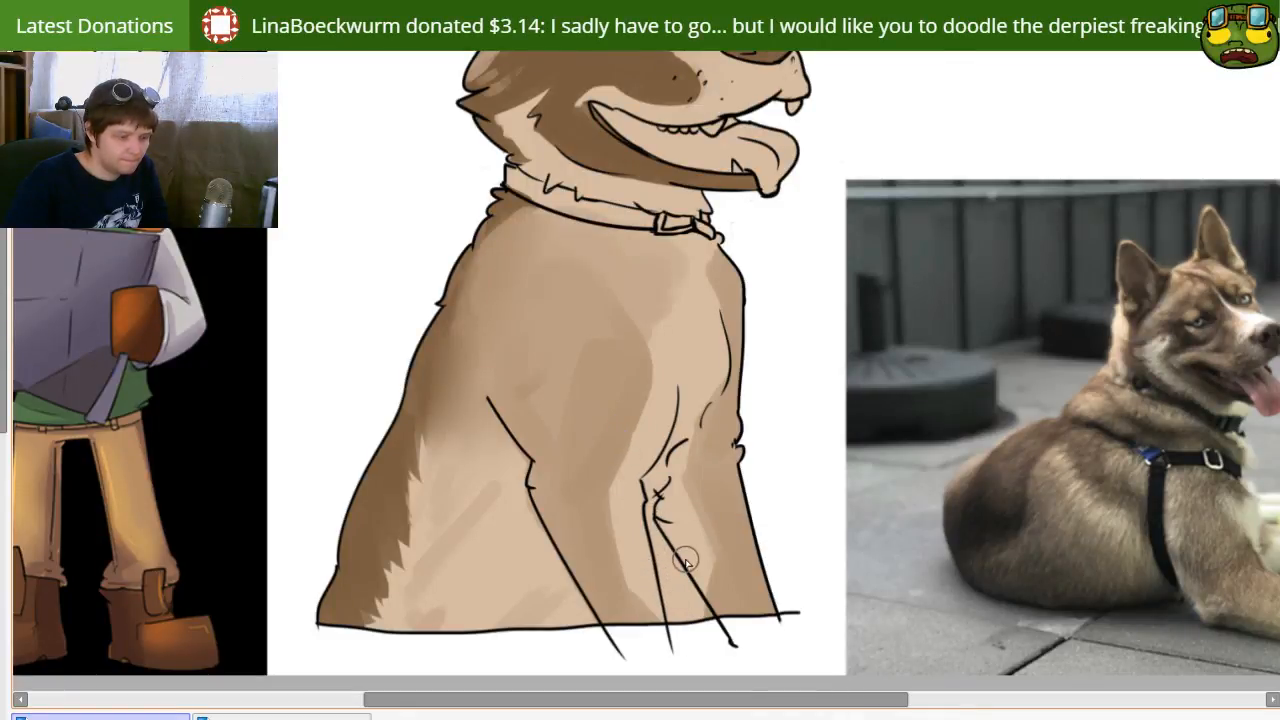
key([)
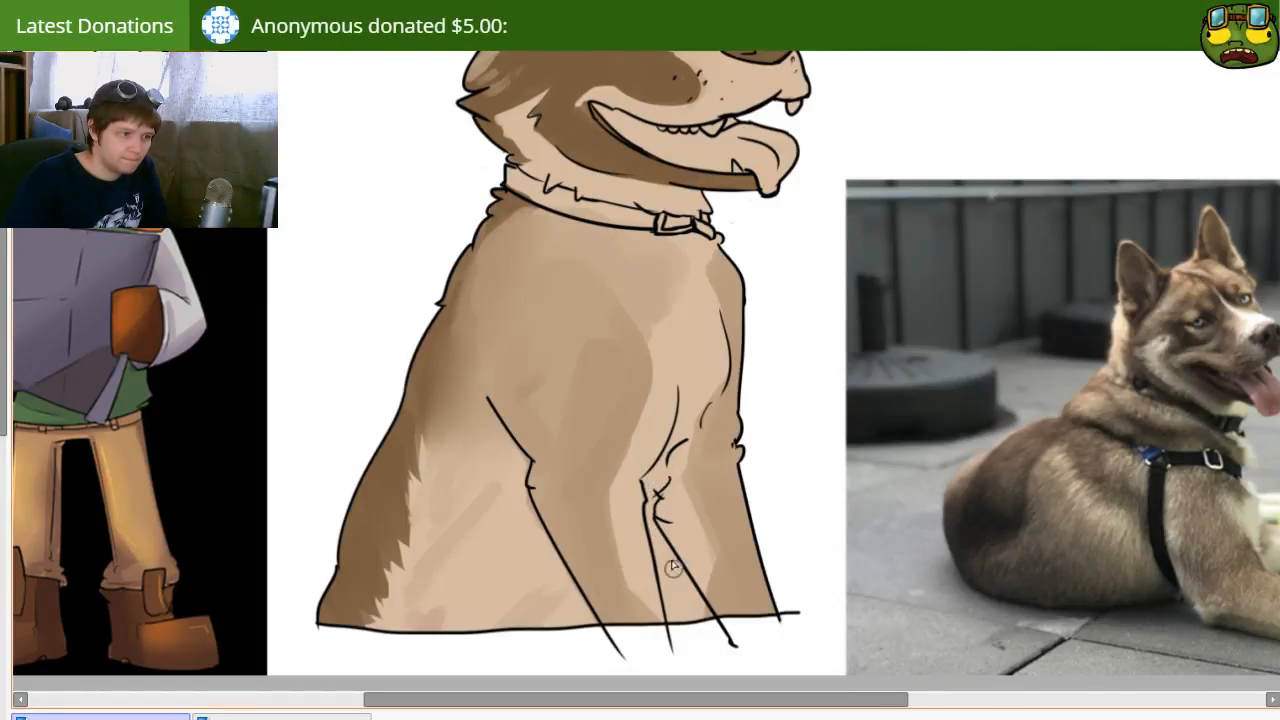
drag(675, 597, 670, 567)
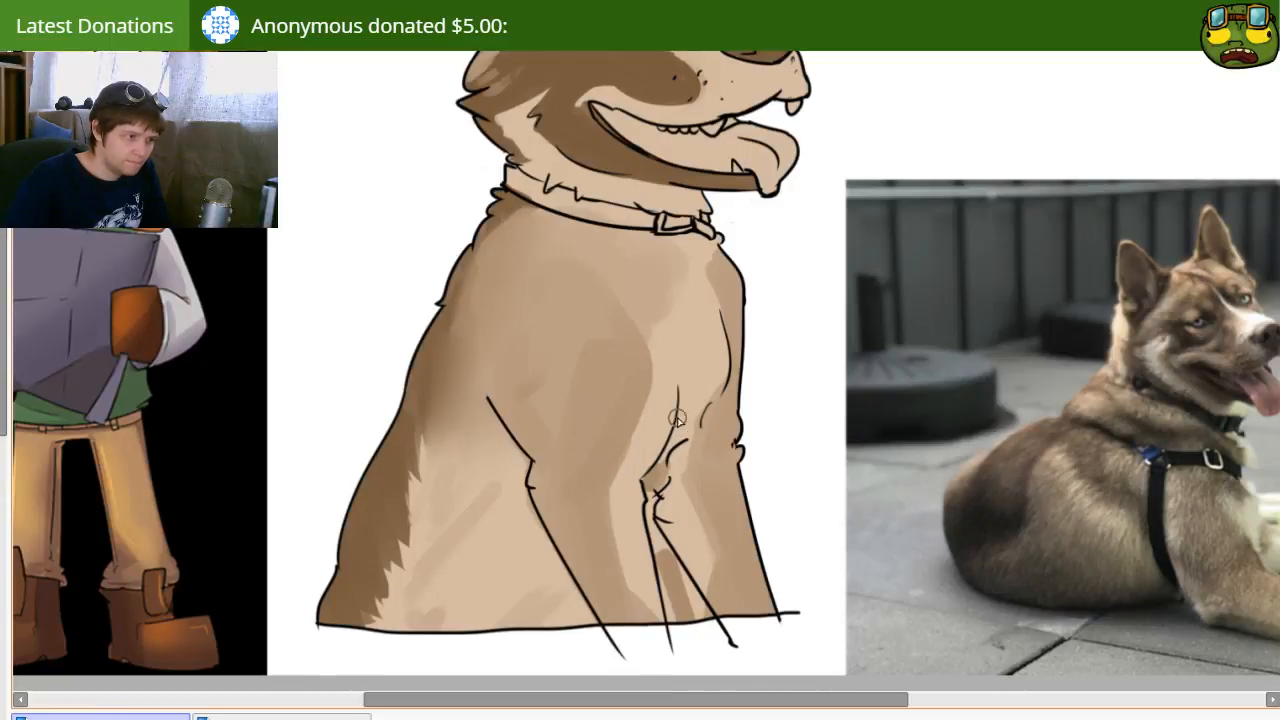
mouse_move(652, 484)
mouse_down()
mouse_move(656, 576)
mouse_move(664, 568)
mouse_move(685, 600)
mouse_move(671, 560)
mouse_up()
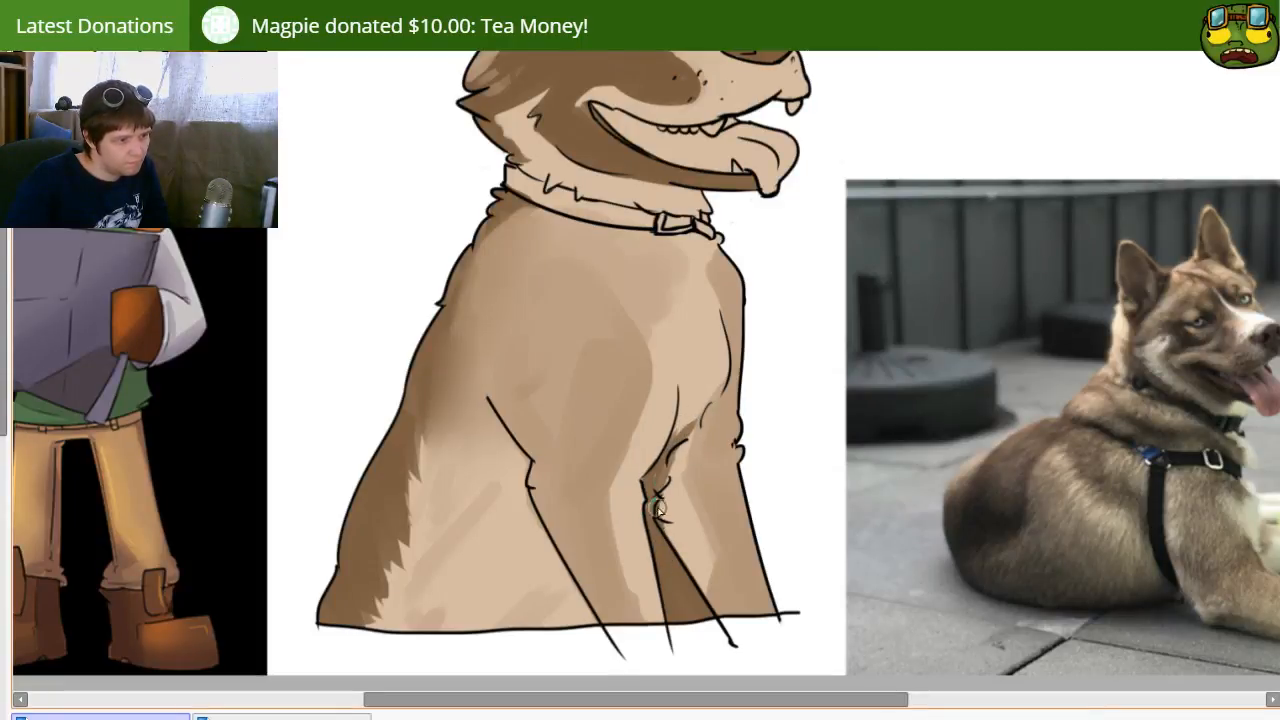
Step: Add thin dark brown shadows along the near front leg's rear line and the far leg's inner line
drag(657, 514, 744, 642)
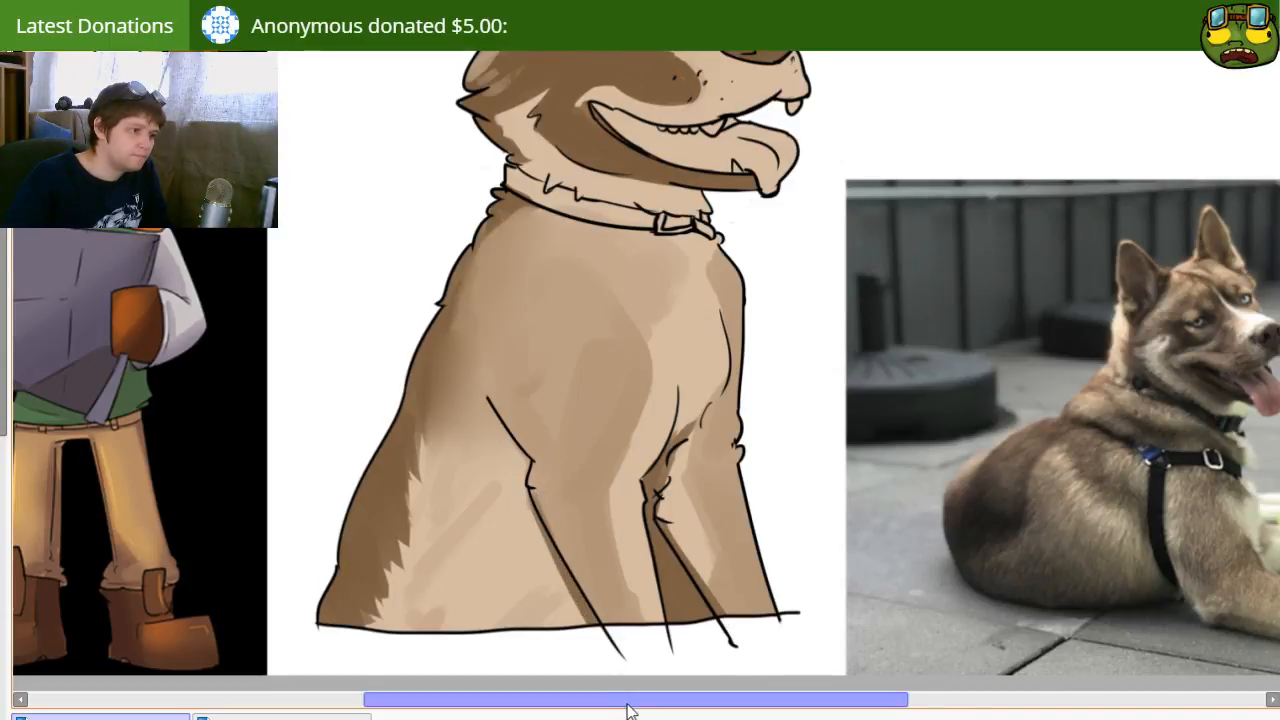
drag(488, 398, 536, 478)
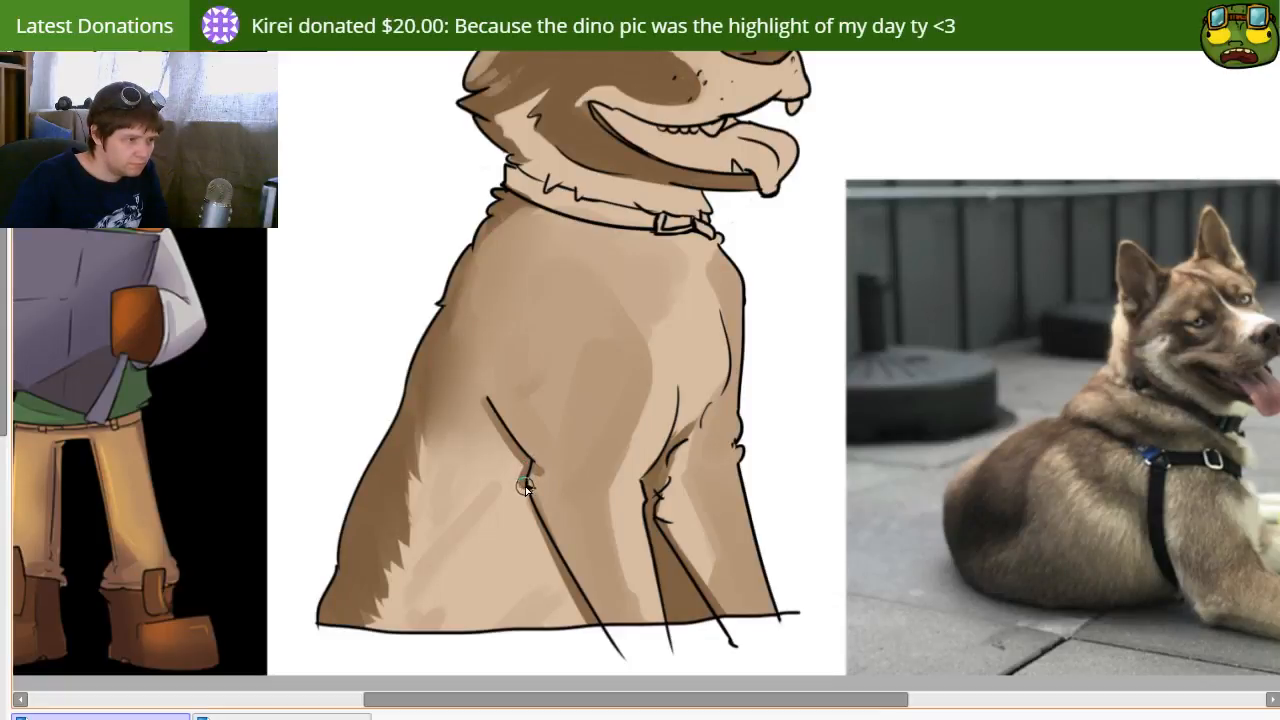
drag(534, 461, 526, 482)
drag(670, 526, 742, 634)
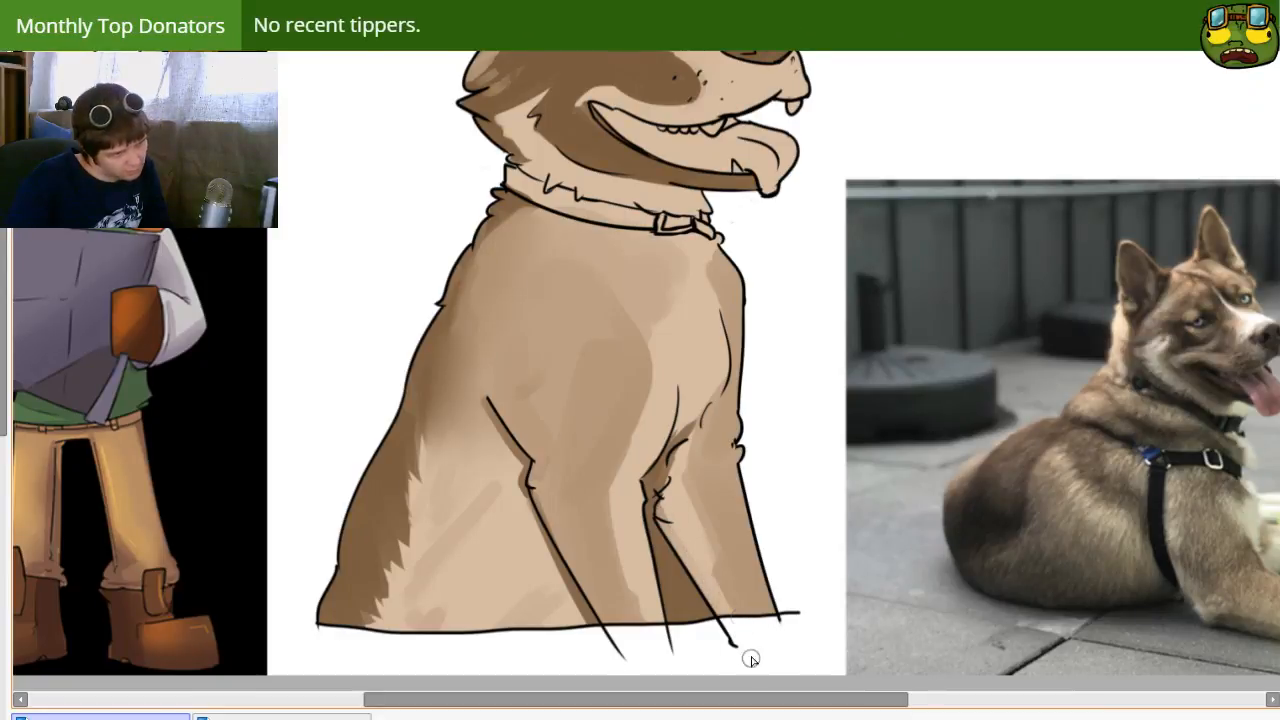
Step: Paint a darker brown fur patch with ragged edges over the upper shoulder, below the back of the collar
mouse_move(684, 316)
mouse_down()
mouse_move(677, 431)
mouse_move(591, 294)
mouse_move(595, 206)
mouse_up()
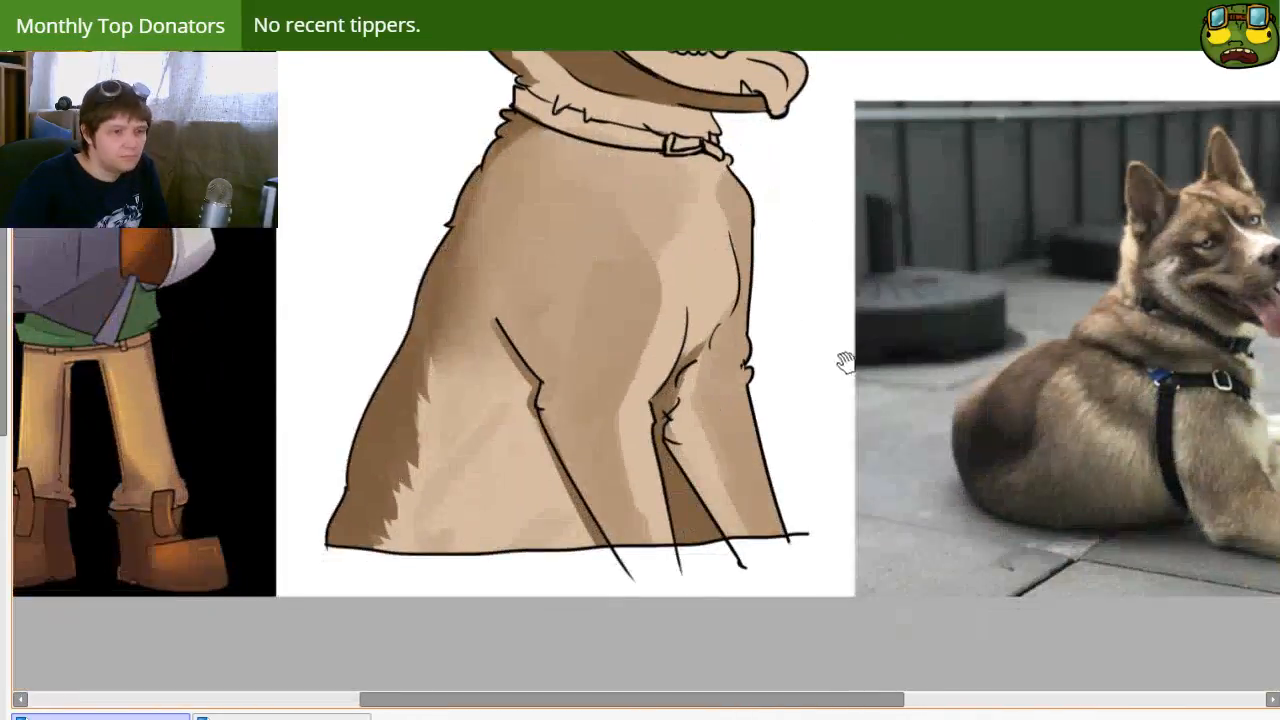
drag(779, 398, 642, 492)
drag(316, 293, 400, 388)
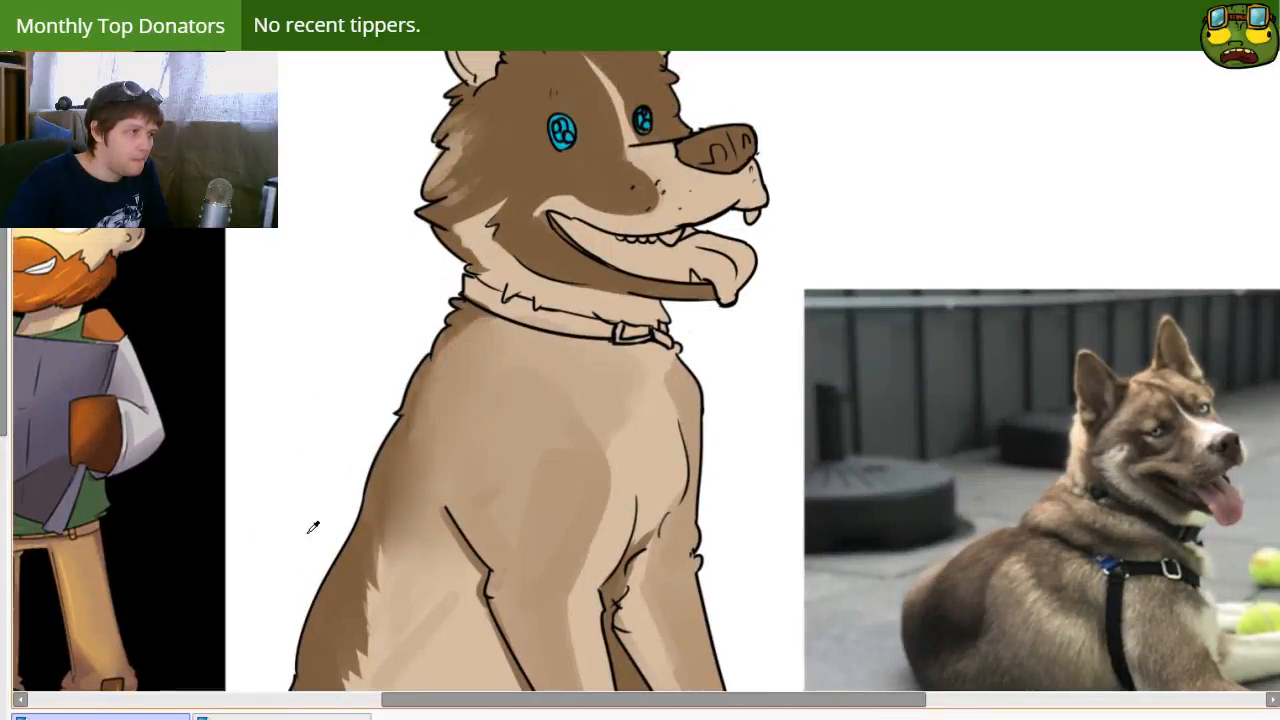
alt+click(397, 514)
key(])
key(])
key(])
drag(462, 371, 436, 450)
key(ctrl+z)
key(])
mouse_move(452, 398)
mouse_down()
mouse_move(460, 470)
mouse_move(460, 440)
mouse_up()
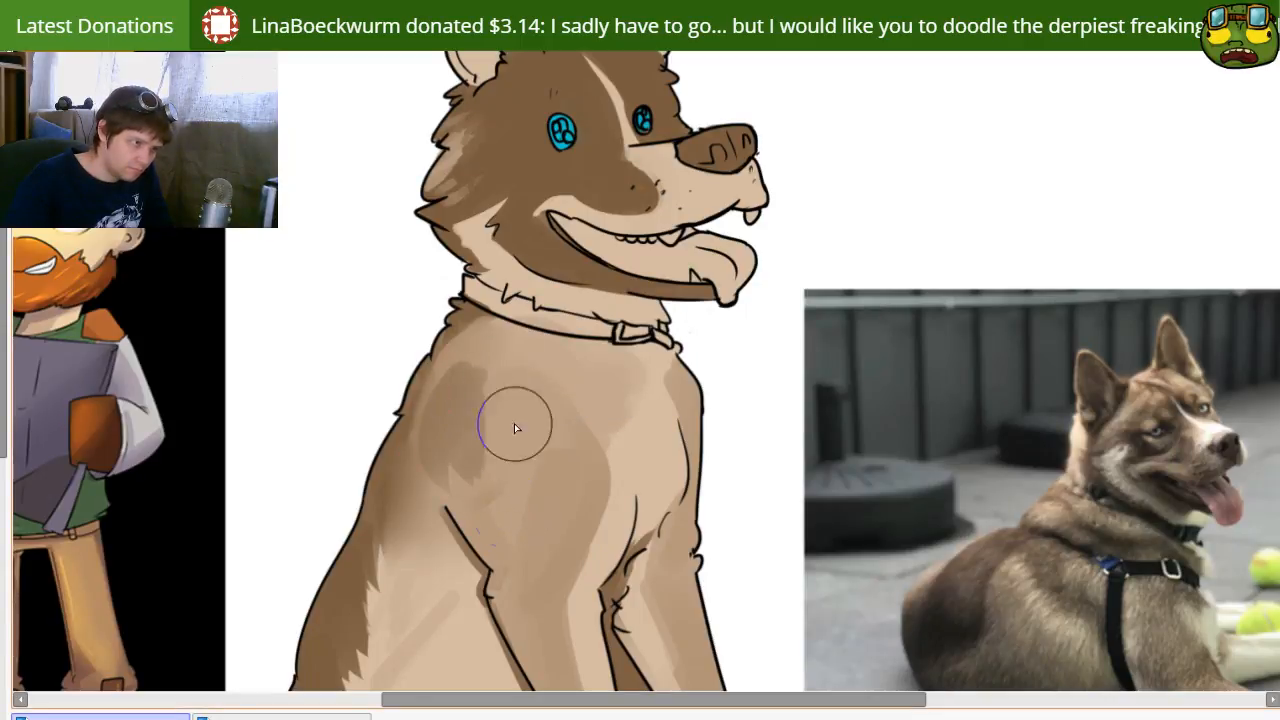
drag(479, 372, 512, 345)
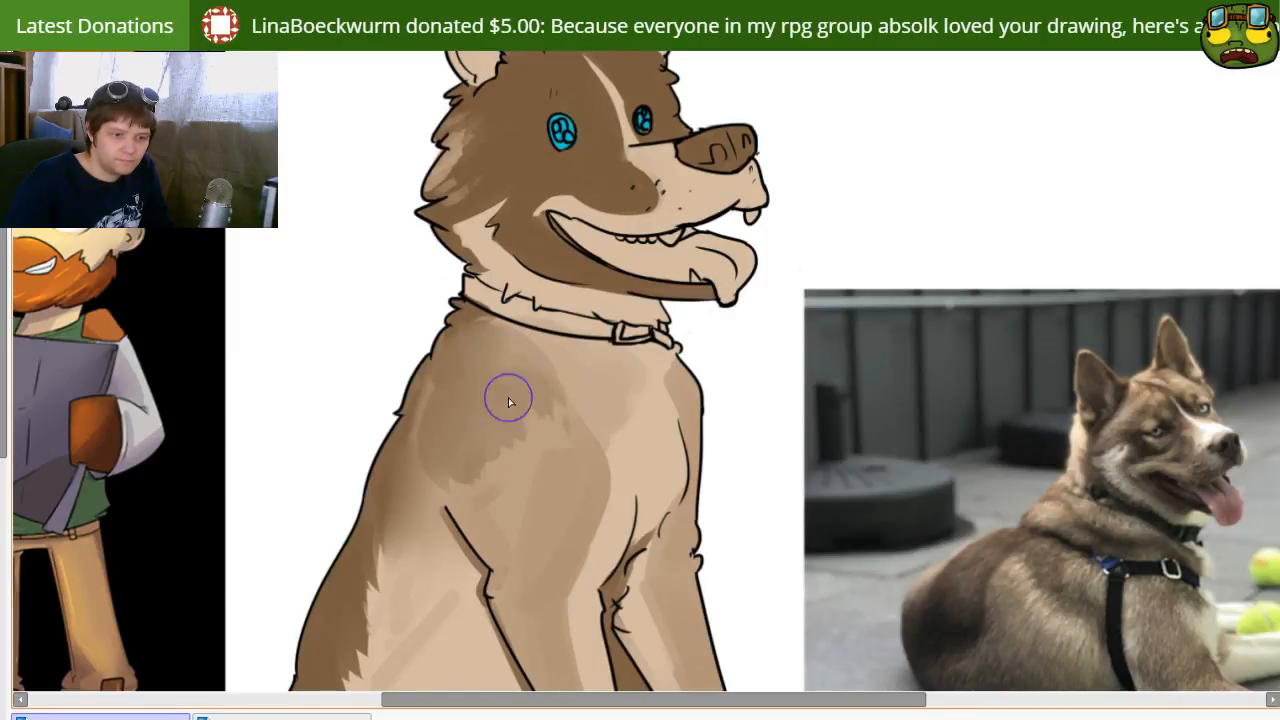
Step: Blend the darker shoulder patch into the surrounding fur and smooth the shading below the collar
mouse_move(568, 531)
mouse_down()
mouse_move(548, 449)
mouse_move(594, 497)
mouse_up()
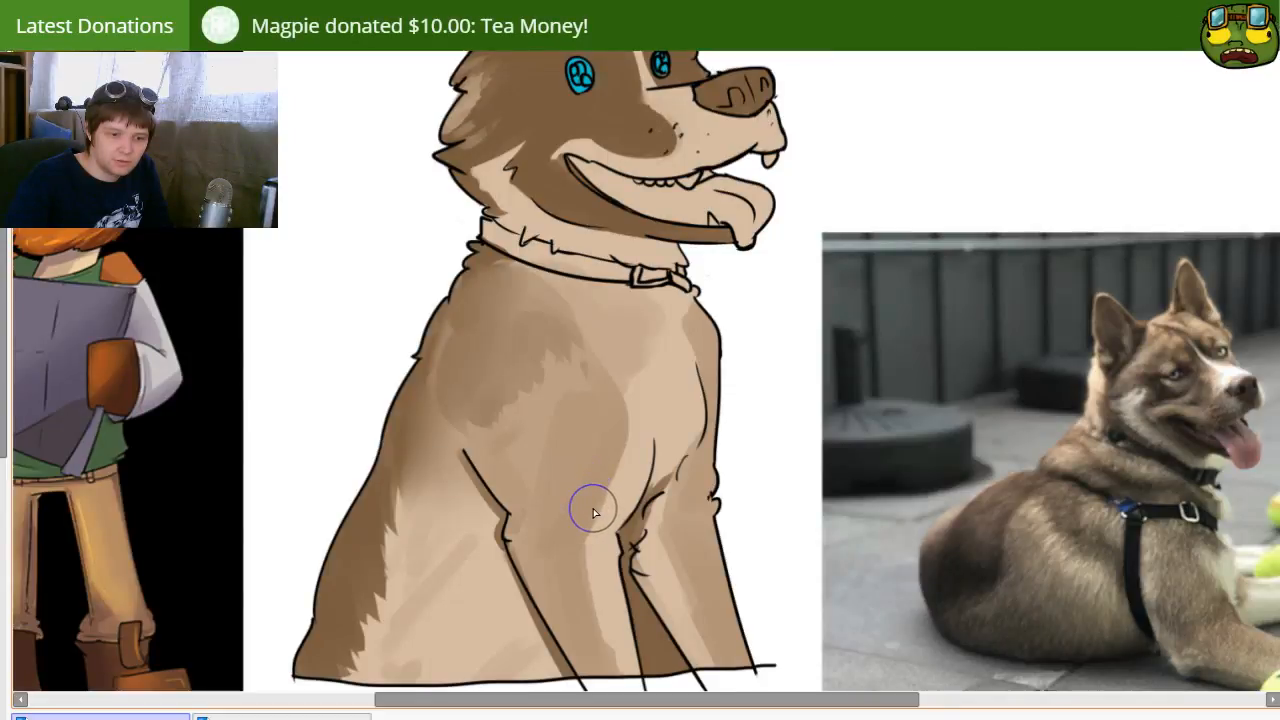
drag(643, 548, 554, 506)
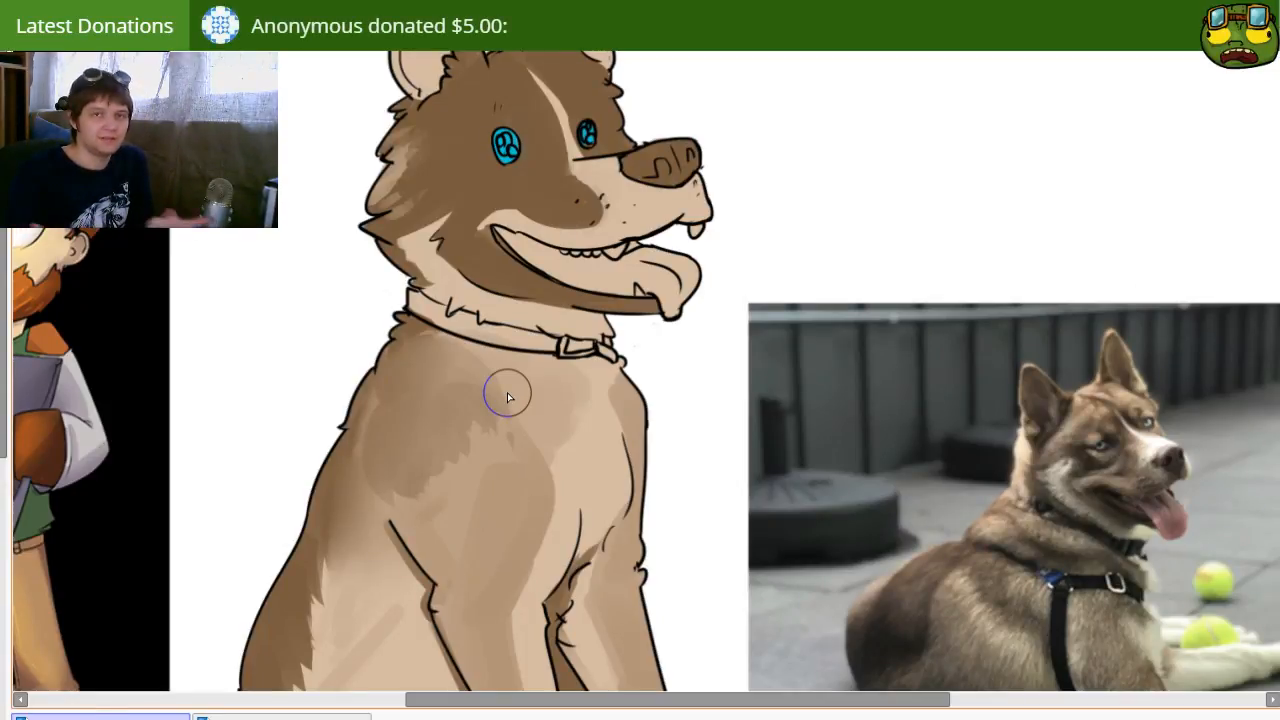
mouse_move(519, 655)
mouse_down()
mouse_move(451, 629)
mouse_move(517, 583)
mouse_move(513, 571)
mouse_up()
drag(353, 443, 394, 502)
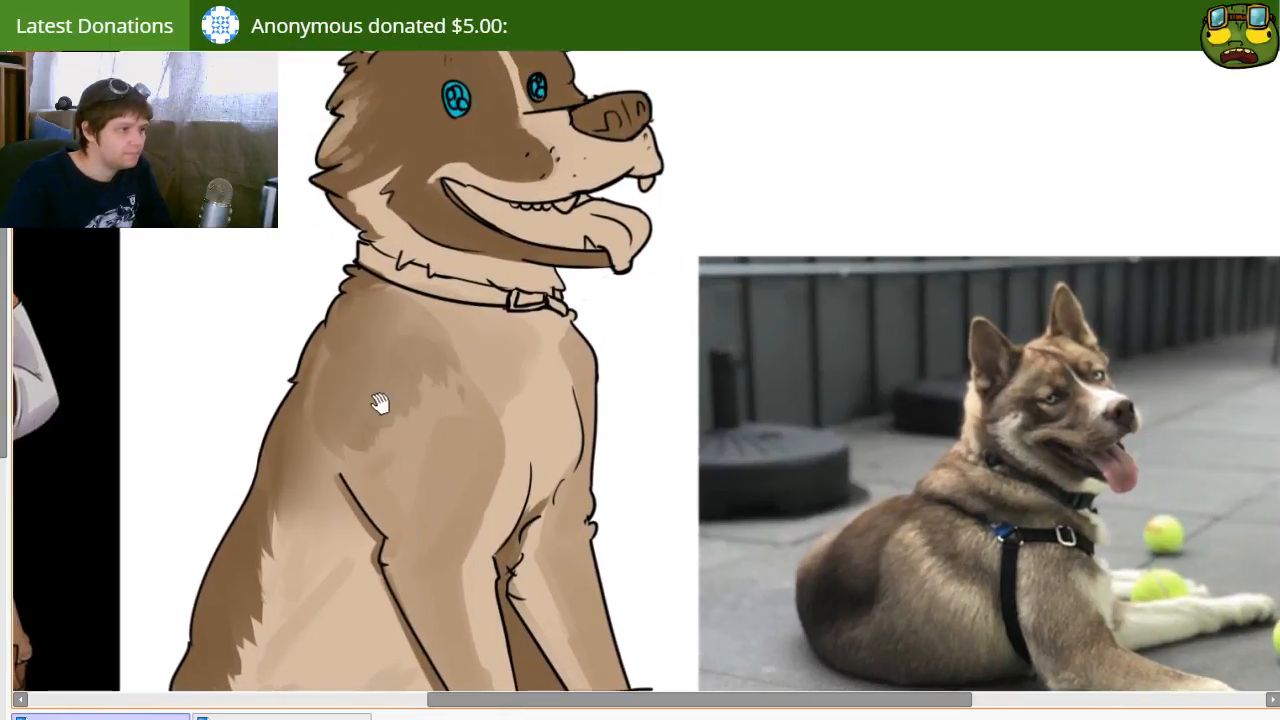
drag(369, 370, 410, 429)
key(])
drag(369, 466, 397, 474)
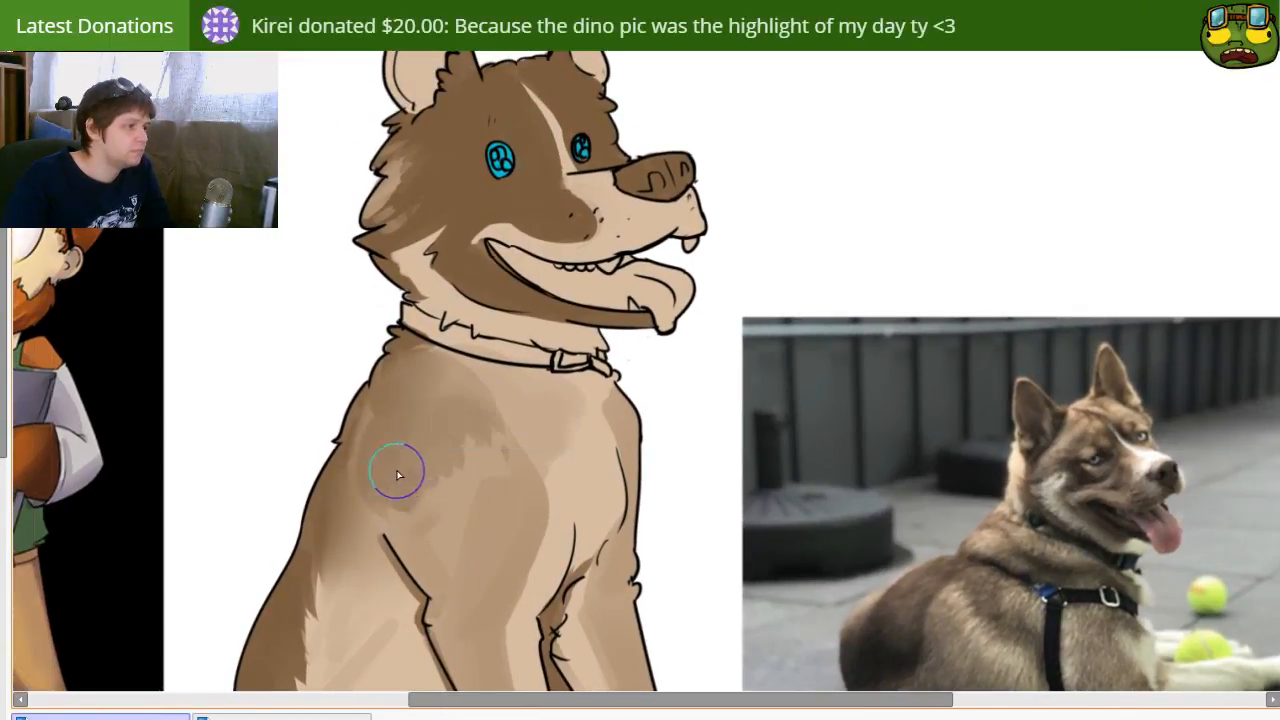
mouse_move(374, 416)
mouse_down()
mouse_move(361, 479)
mouse_move(374, 487)
mouse_move(373, 453)
mouse_move(459, 463)
mouse_move(415, 523)
mouse_move(458, 506)
mouse_move(426, 499)
mouse_move(473, 473)
mouse_move(462, 443)
mouse_move(464, 492)
mouse_move(454, 467)
mouse_move(411, 508)
mouse_move(447, 522)
mouse_move(455, 508)
mouse_move(438, 545)
mouse_move(440, 528)
mouse_move(376, 523)
mouse_move(418, 520)
mouse_move(451, 558)
mouse_move(491, 496)
mouse_move(477, 406)
mouse_move(450, 350)
mouse_up()
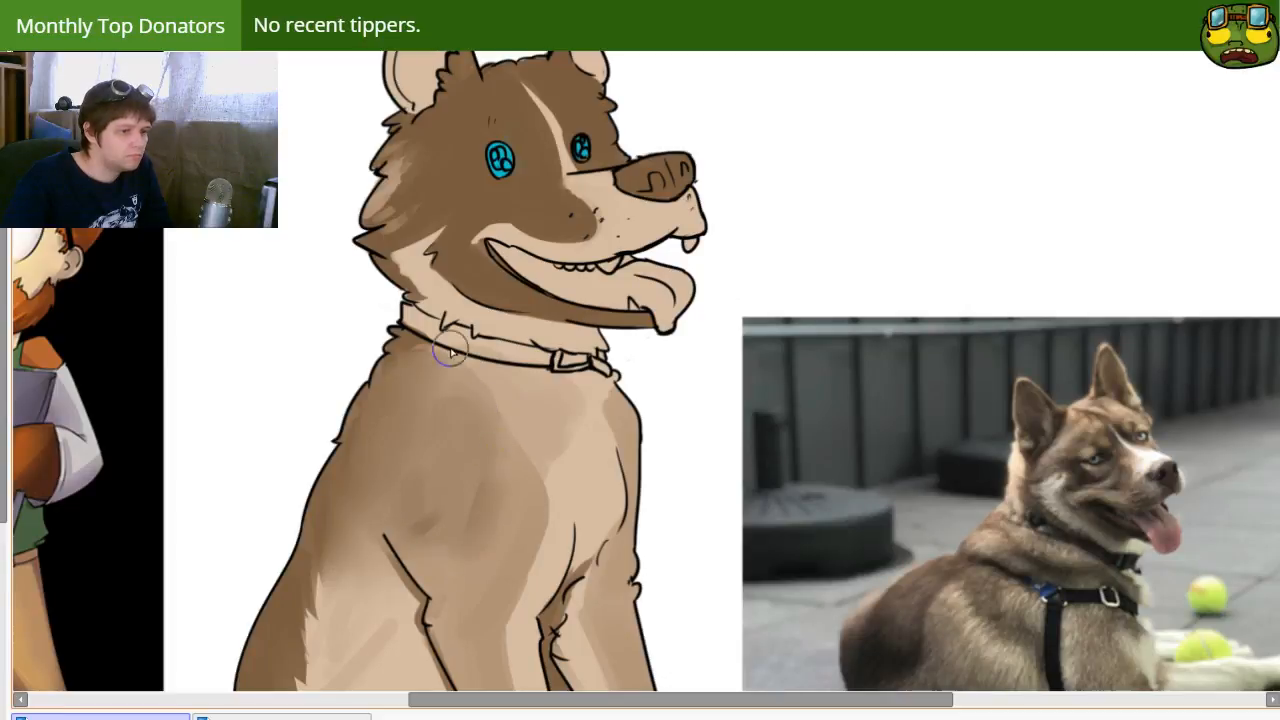
drag(465, 408, 548, 420)
mouse_move(541, 198)
mouse_down()
mouse_move(580, 181)
mouse_move(504, 268)
mouse_up()
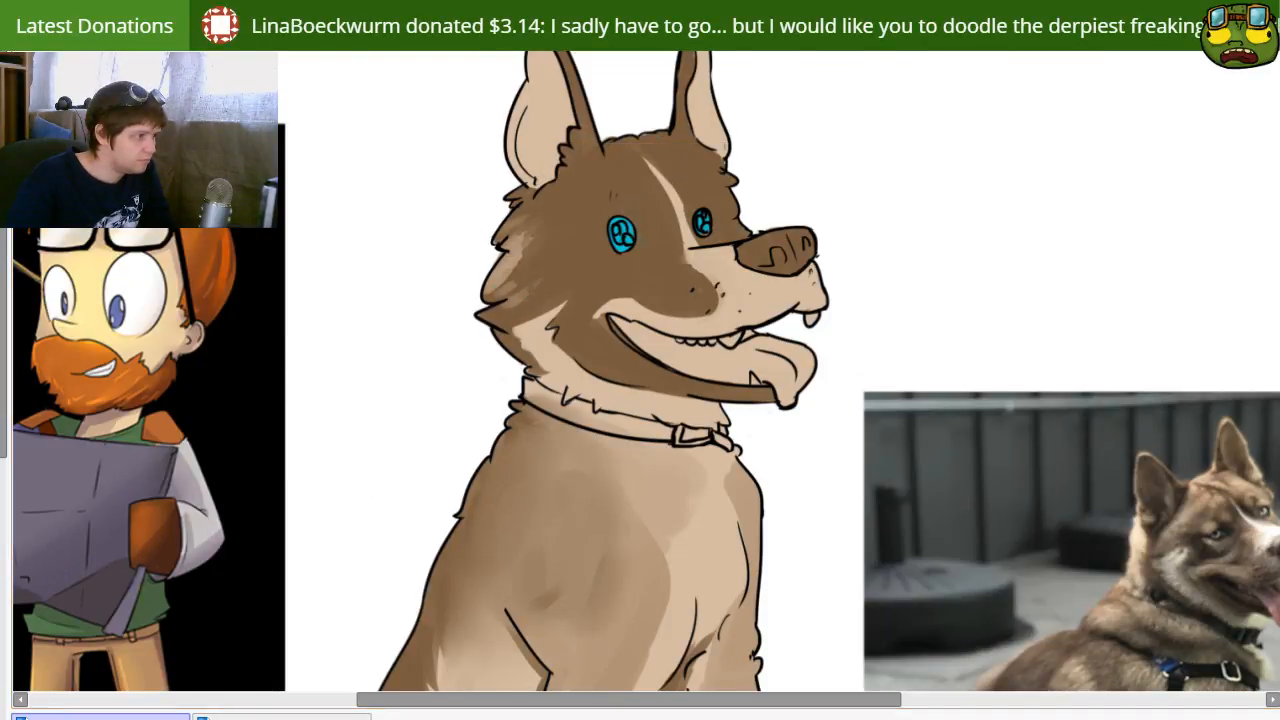
mouse_move(500, 238)
mouse_down()
mouse_move(547, 207)
mouse_move(584, 212)
mouse_move(491, 302)
mouse_up()
key(ctrl+z)
key(ctrl+z)
key(ctrl+z)
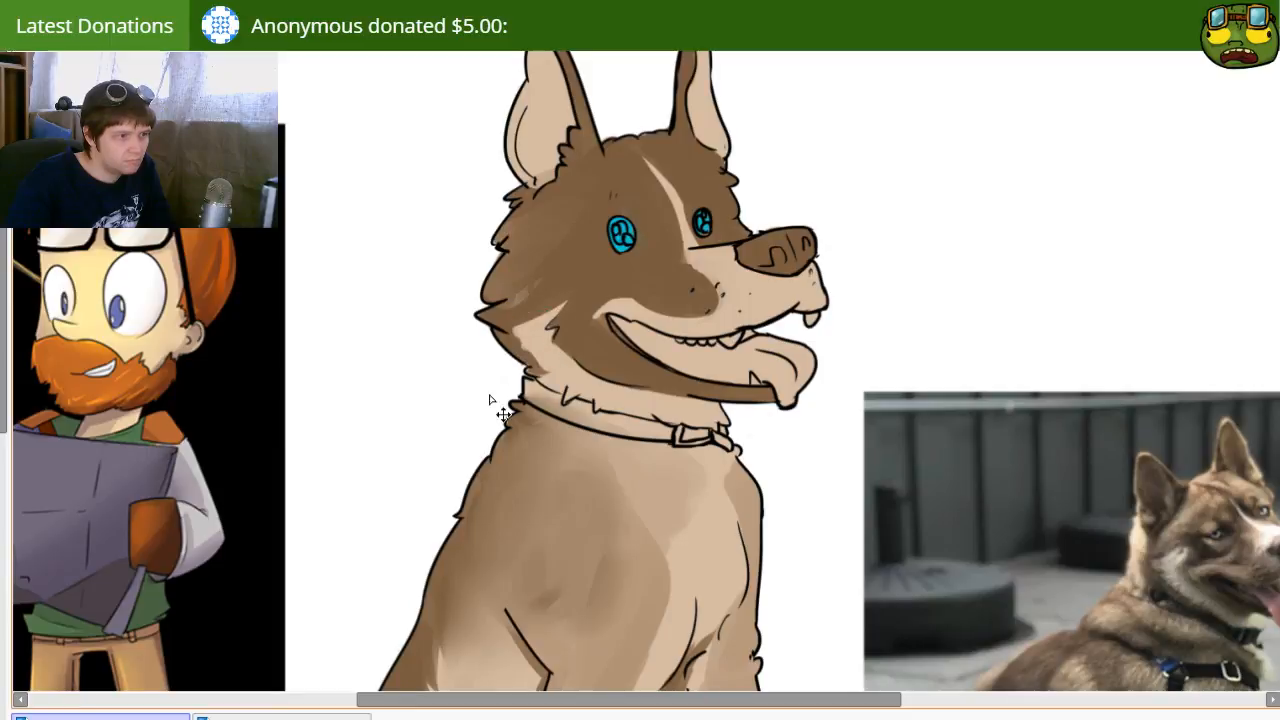
Step: Shade the neck fur just above the collar with light brown
ctrl+shift+click(587, 411)
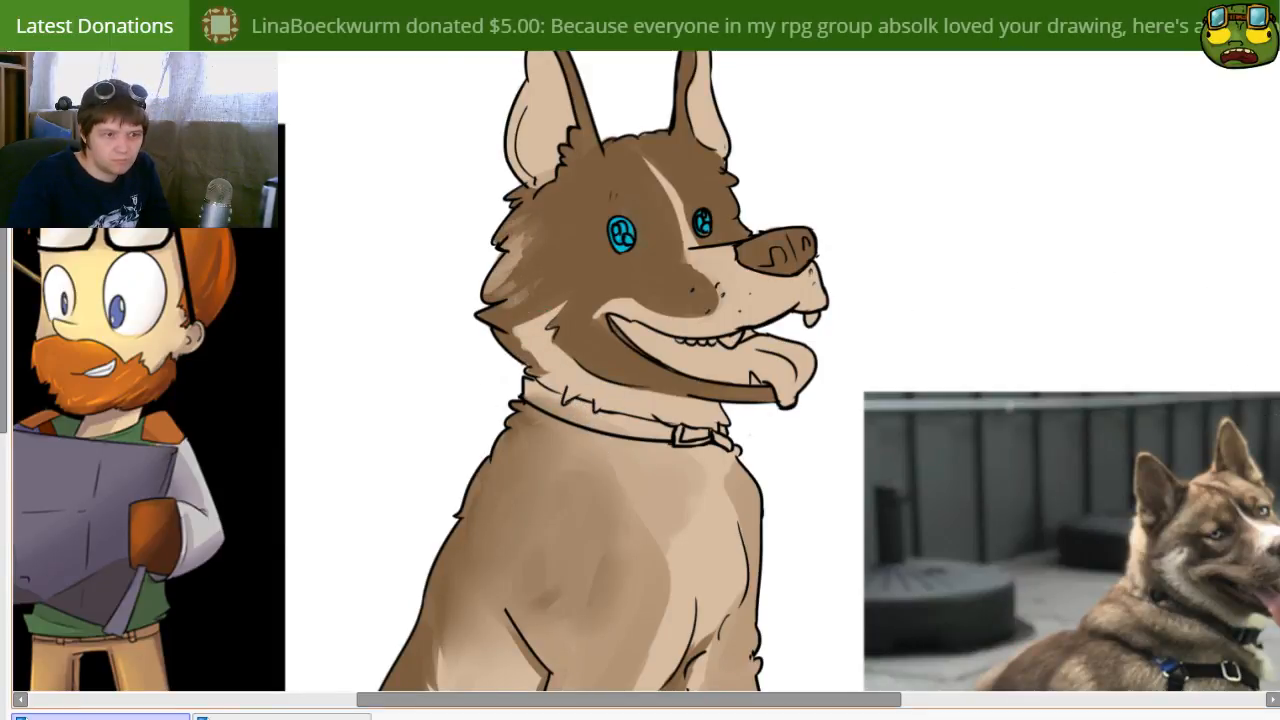
mouse_move(514, 290)
mouse_down()
mouse_move(525, 351)
mouse_move(566, 327)
mouse_move(535, 383)
mouse_move(562, 383)
mouse_move(544, 389)
mouse_move(571, 411)
mouse_move(632, 420)
mouse_up()
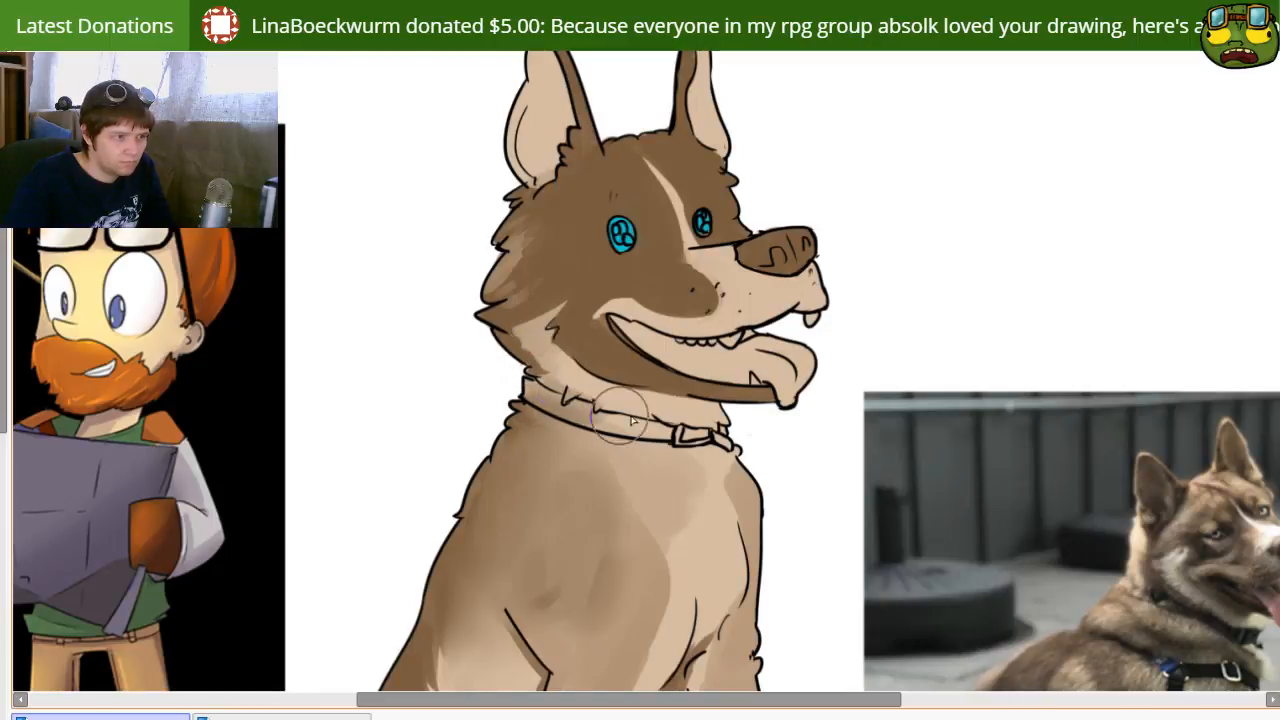
mouse_move(763, 445)
mouse_down()
mouse_move(711, 340)
mouse_move(671, 470)
mouse_up()
Step: Paint light brown fur patches over the dog's forehead, between the ears and around both eyes
key(bracketright)
key(bracketright)
key(bracketright)
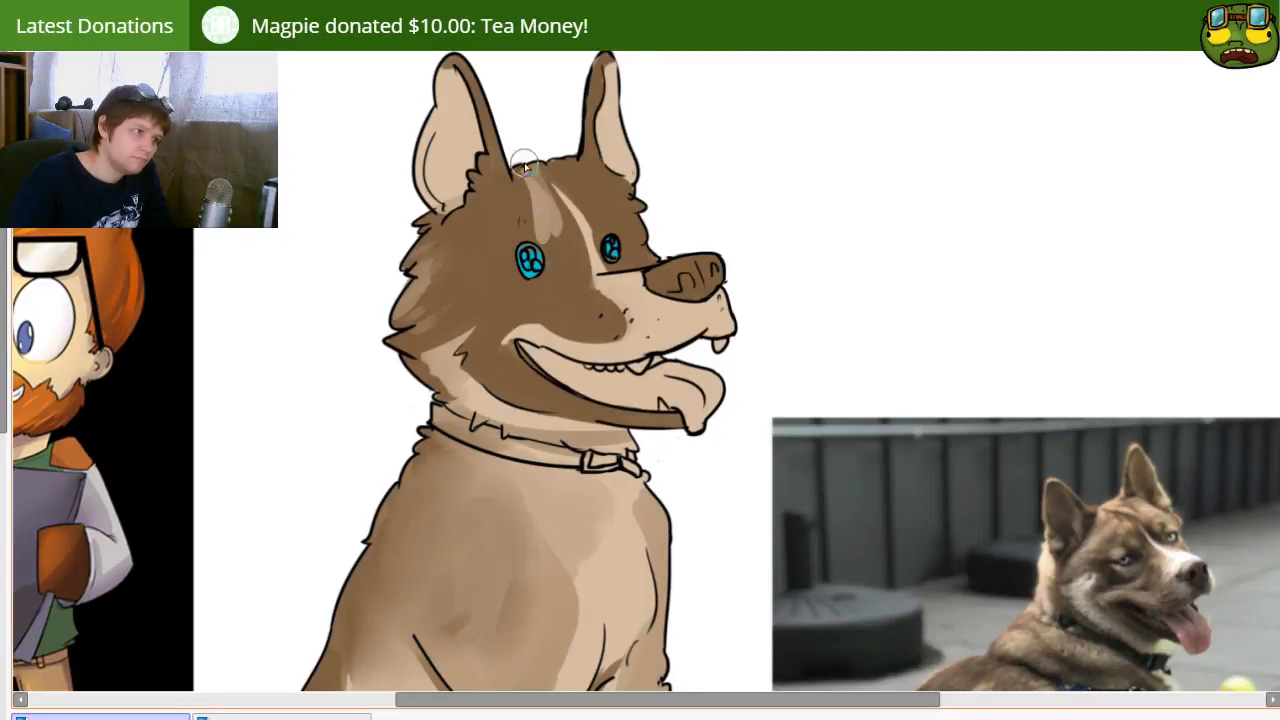
key(bracketleft)
mouse_move(503, 162)
mouse_down()
mouse_move(536, 223)
mouse_move(489, 206)
mouse_move(471, 240)
mouse_up()
key(bracketright)
key(bracketright)
mouse_move(540, 177)
mouse_down()
mouse_move(515, 219)
mouse_move(471, 214)
mouse_move(555, 167)
mouse_move(603, 236)
mouse_move(643, 222)
mouse_move(620, 245)
mouse_up()
mouse_move(538, 230)
mouse_down()
mouse_move(574, 252)
mouse_move(575, 288)
mouse_move(635, 320)
mouse_move(613, 333)
mouse_move(624, 316)
mouse_up()
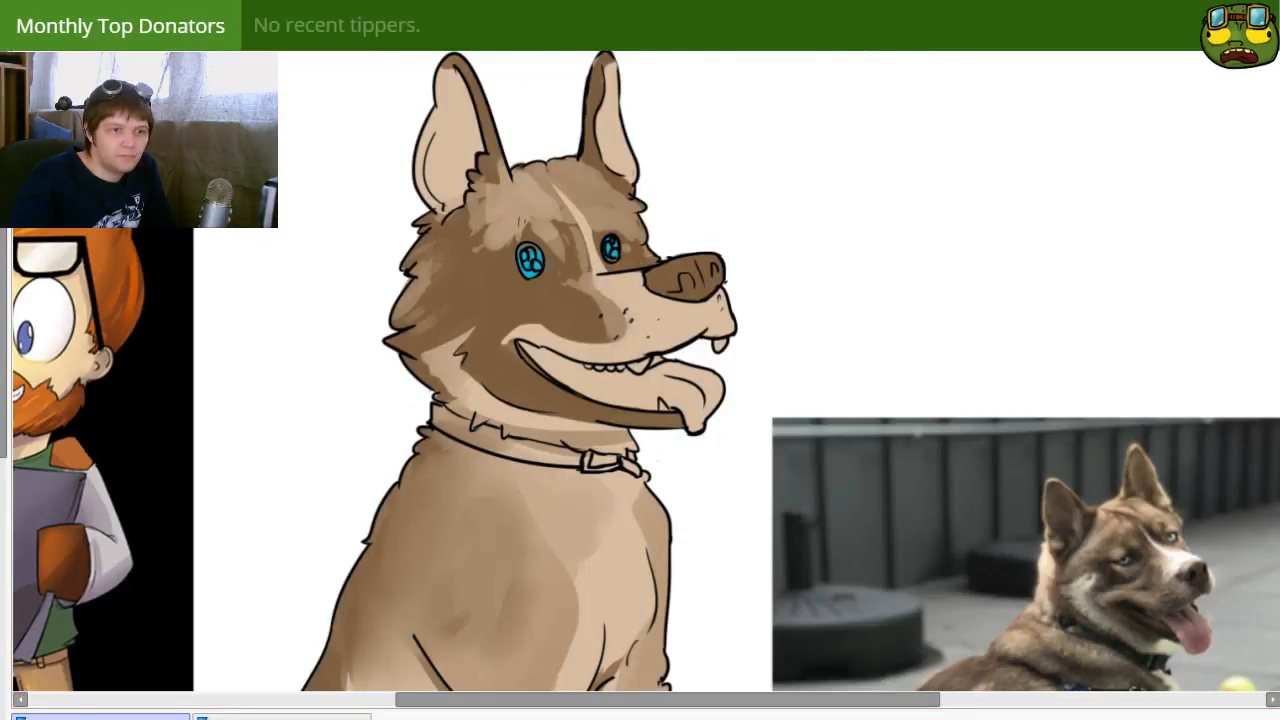
mouse_move(801, 408)
mouse_down()
mouse_move(829, 360)
mouse_move(794, 377)
mouse_up()
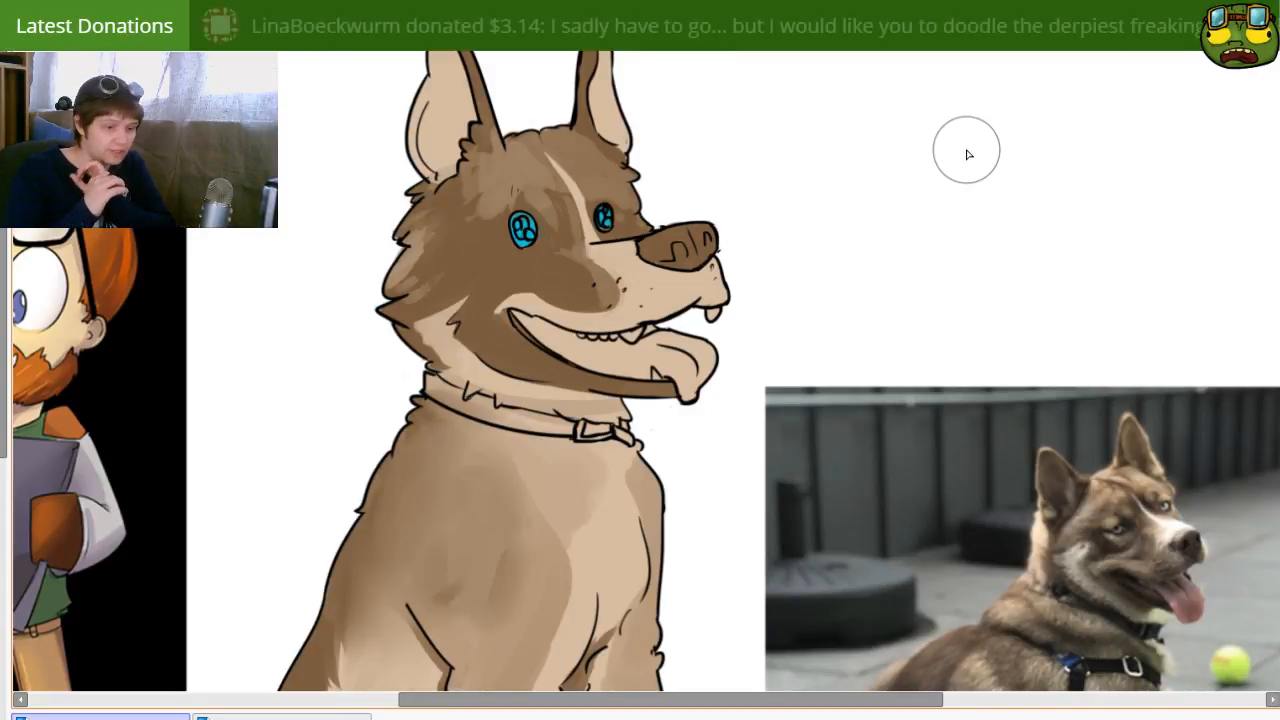
drag(476, 507, 628, 564)
drag(899, 554, 911, 498)
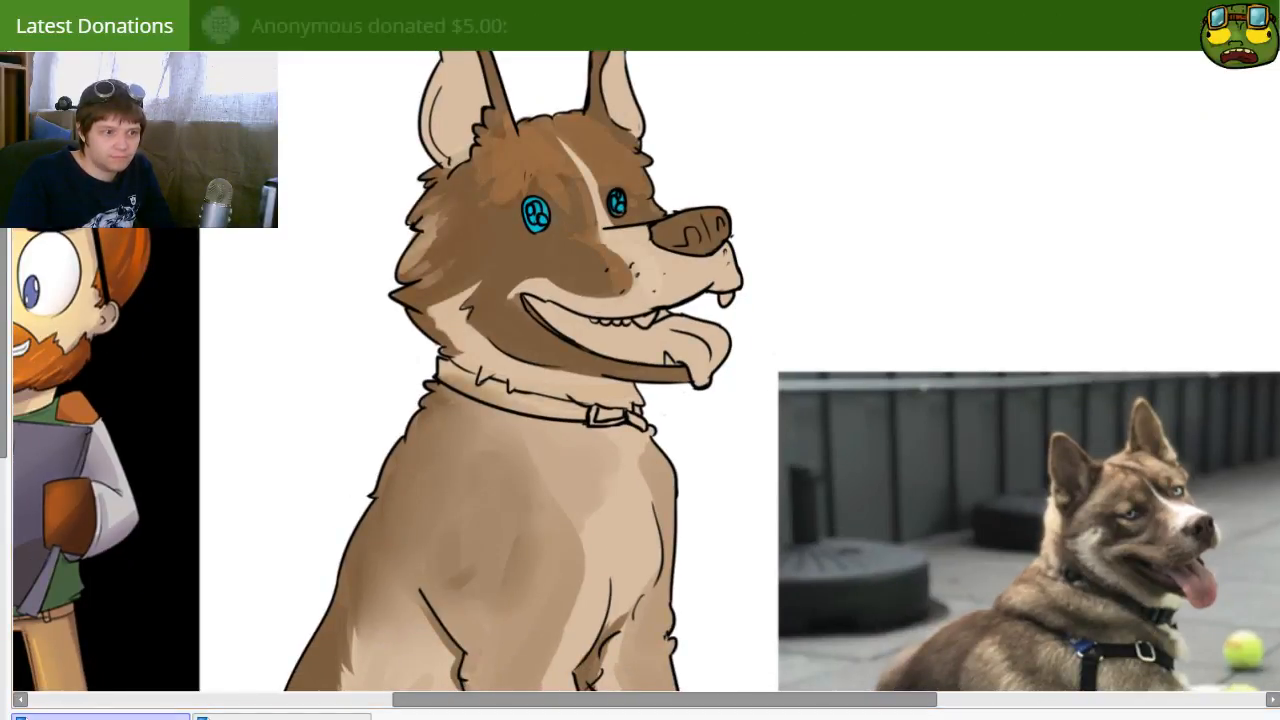
drag(419, 268, 425, 314)
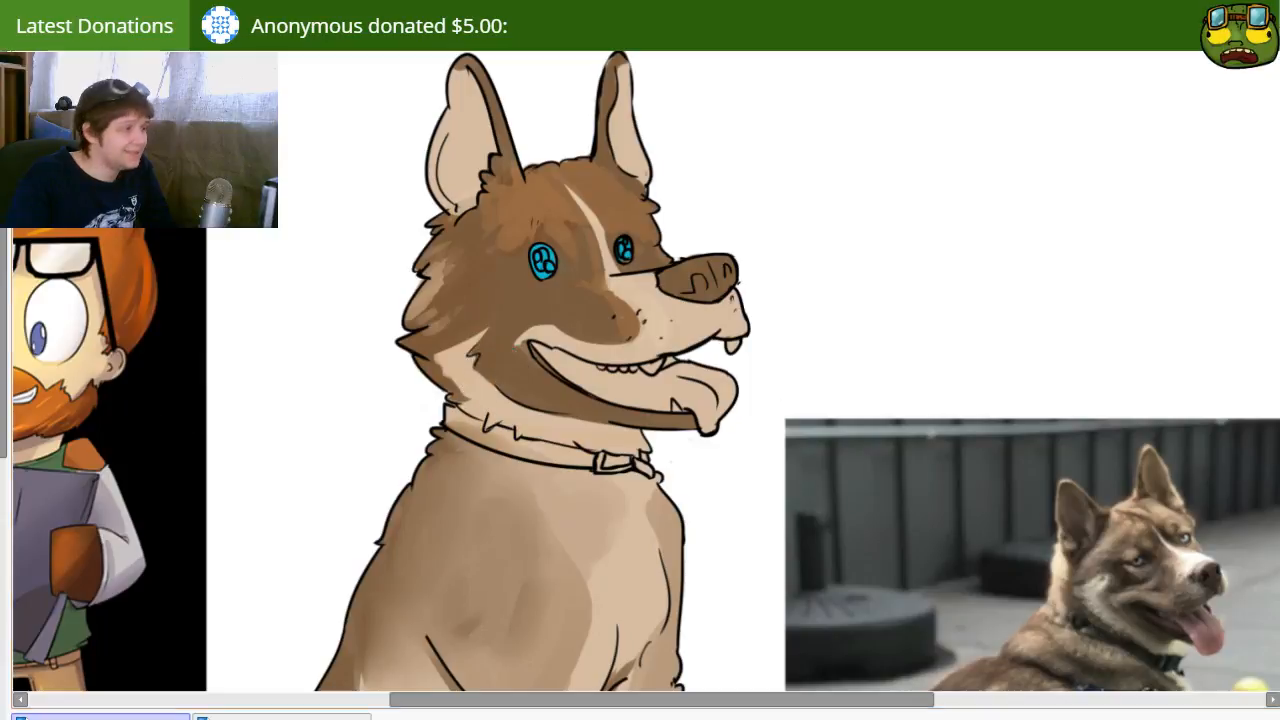
key([)
key([)
key([)
key([)
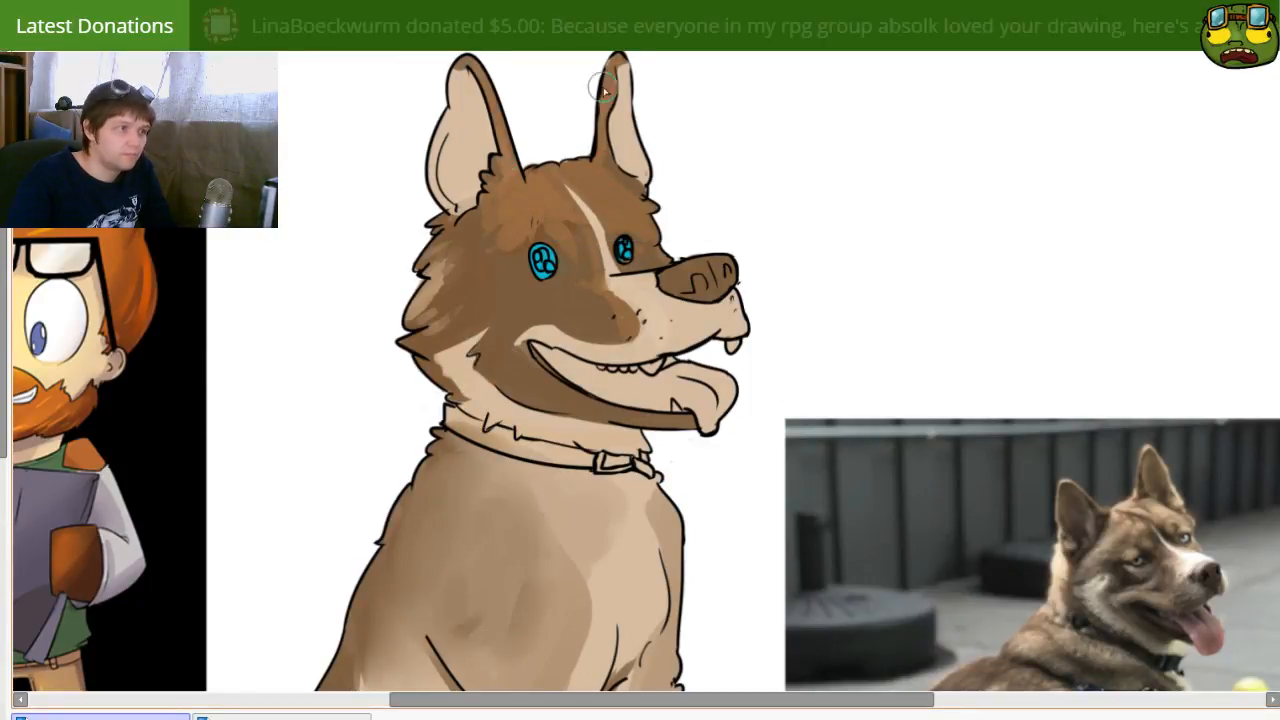
drag(574, 167, 567, 211)
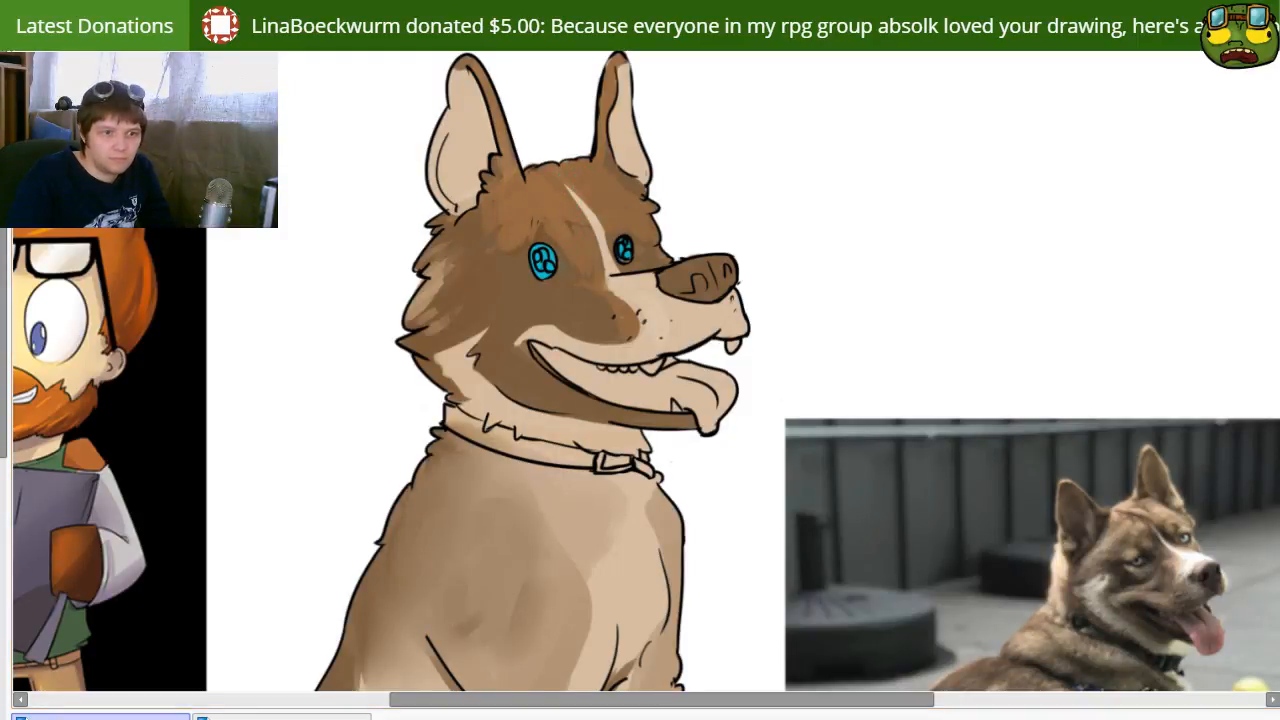
key(ctrl+z)
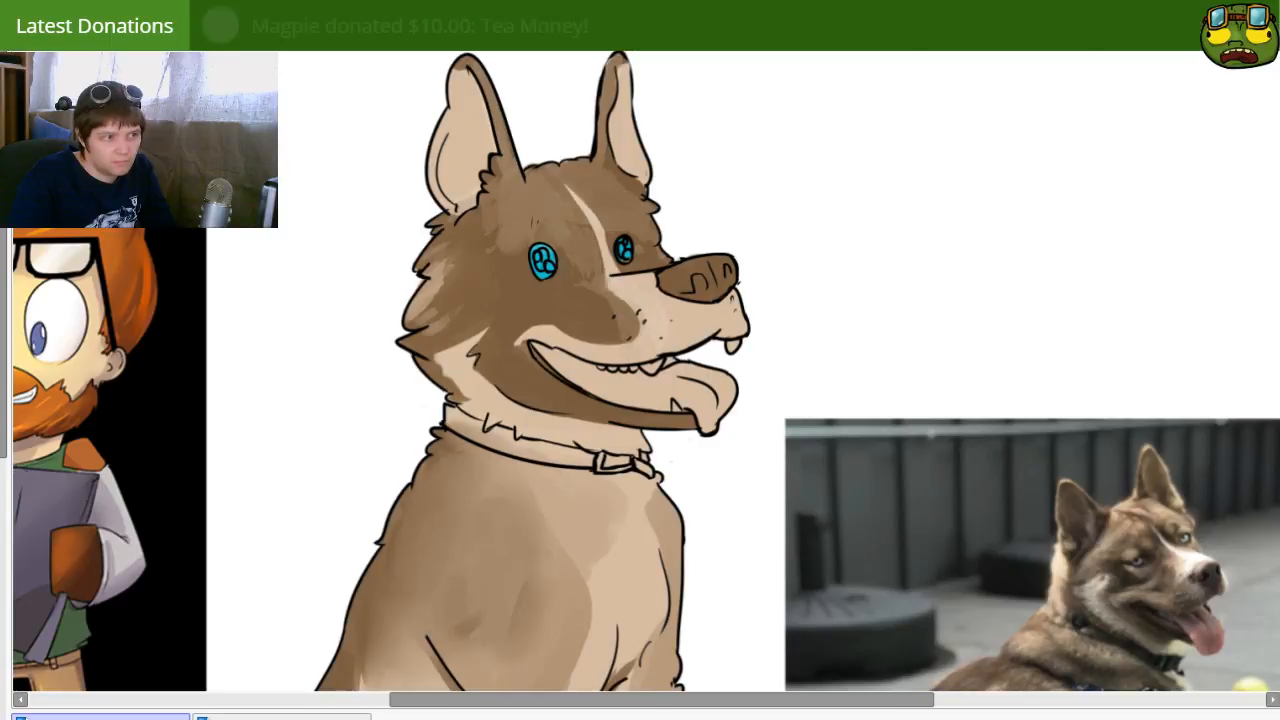
Step: Blend the light brown patches on the dog's forehead and cheek smoothly into the surrounding darker fur
mouse_move(580, 411)
mouse_down()
mouse_move(740, 411)
mouse_move(777, 275)
mouse_move(740, 330)
mouse_up()
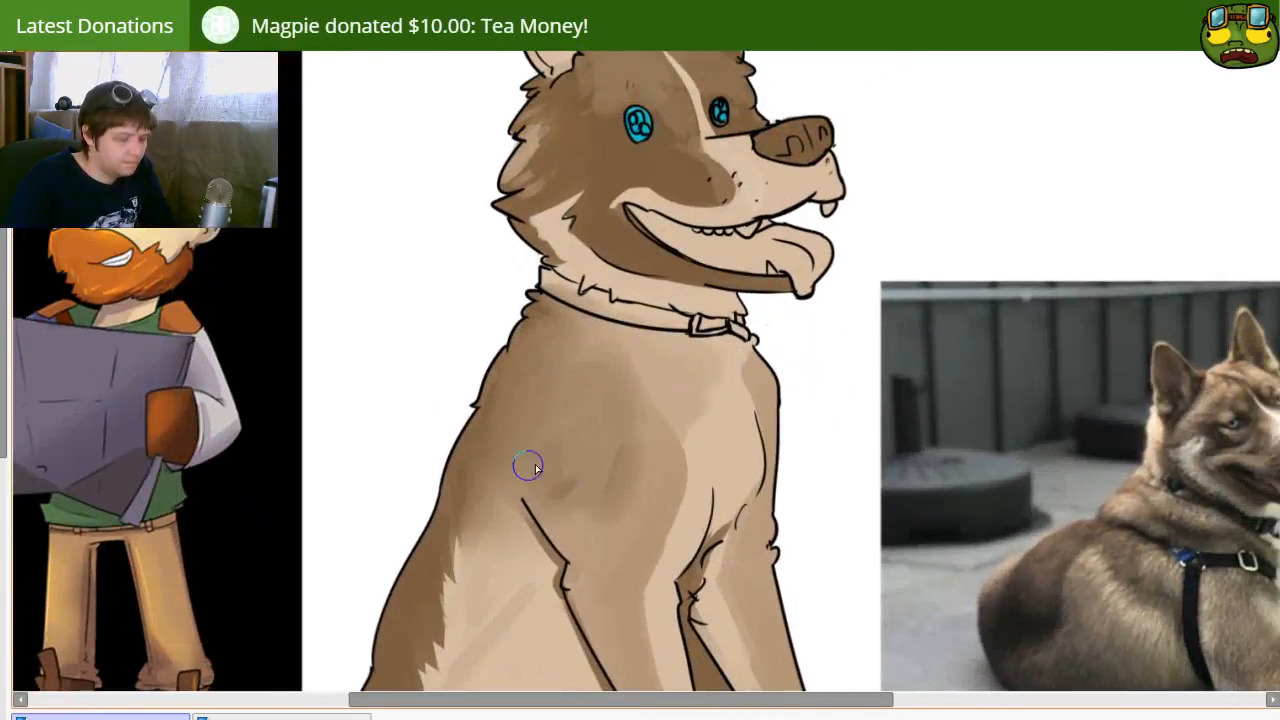
mouse_move(487, 436)
mouse_down()
mouse_move(528, 339)
mouse_move(500, 468)
mouse_up()
drag(510, 378, 497, 377)
drag(598, 188, 569, 291)
key(bracketright)
key(bracketright)
key(bracketright)
key(bracketright)
key(bracketright)
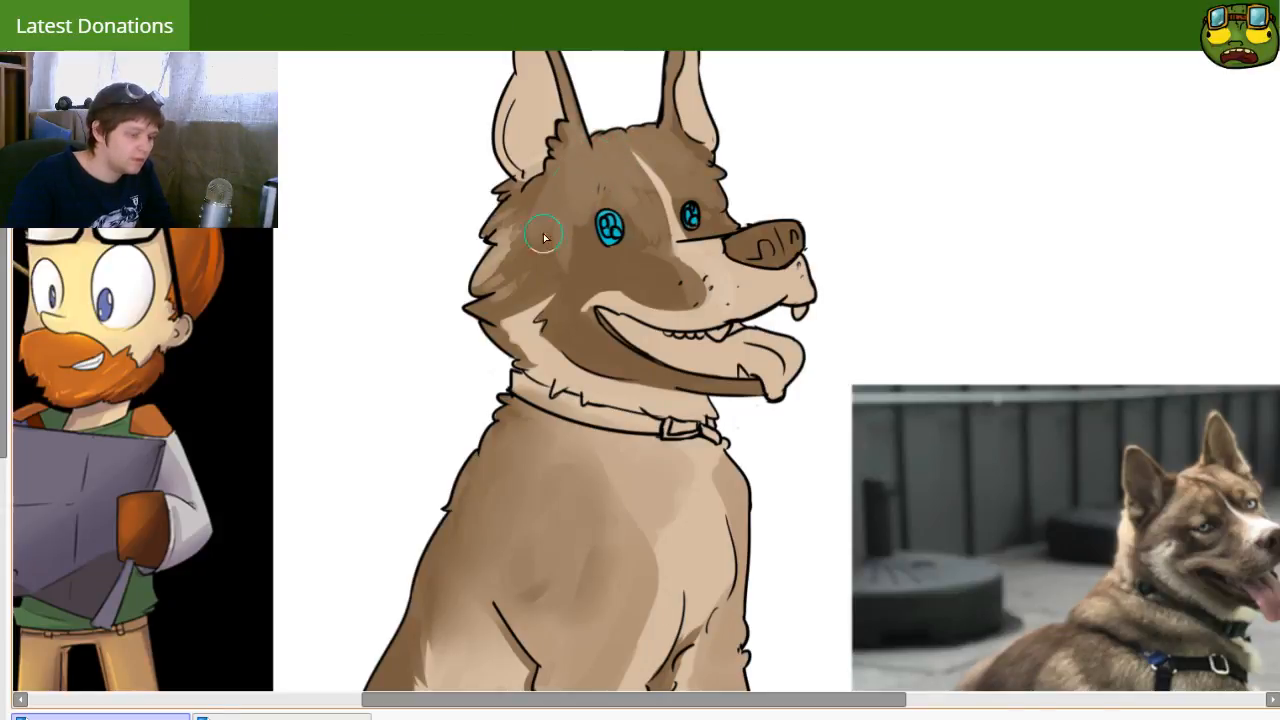
key(bracketright)
key(bracketleft)
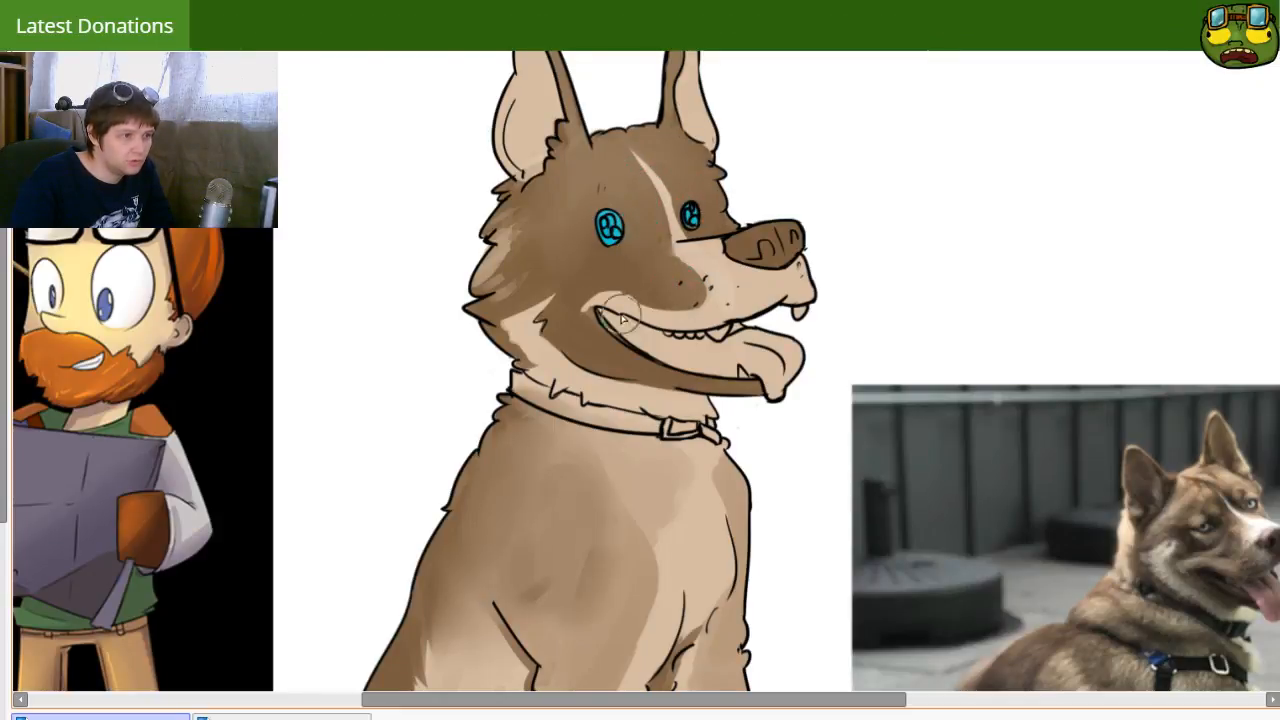
mouse_move(702, 282)
mouse_down()
mouse_move(673, 340)
mouse_move(700, 336)
mouse_up()
drag(612, 348, 588, 478)
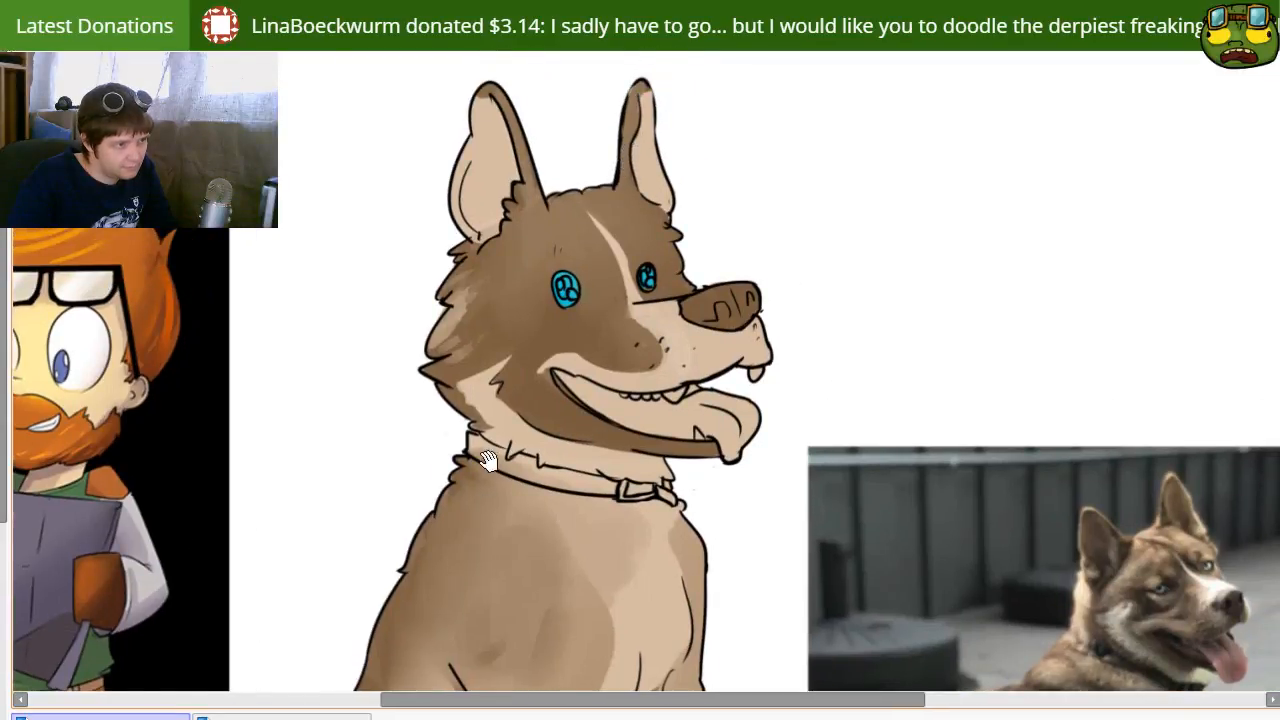
Step: Paint a lighter curved band along the rear edge of the shoulder, down to the top of the near foreleg
drag(487, 460, 551, 220)
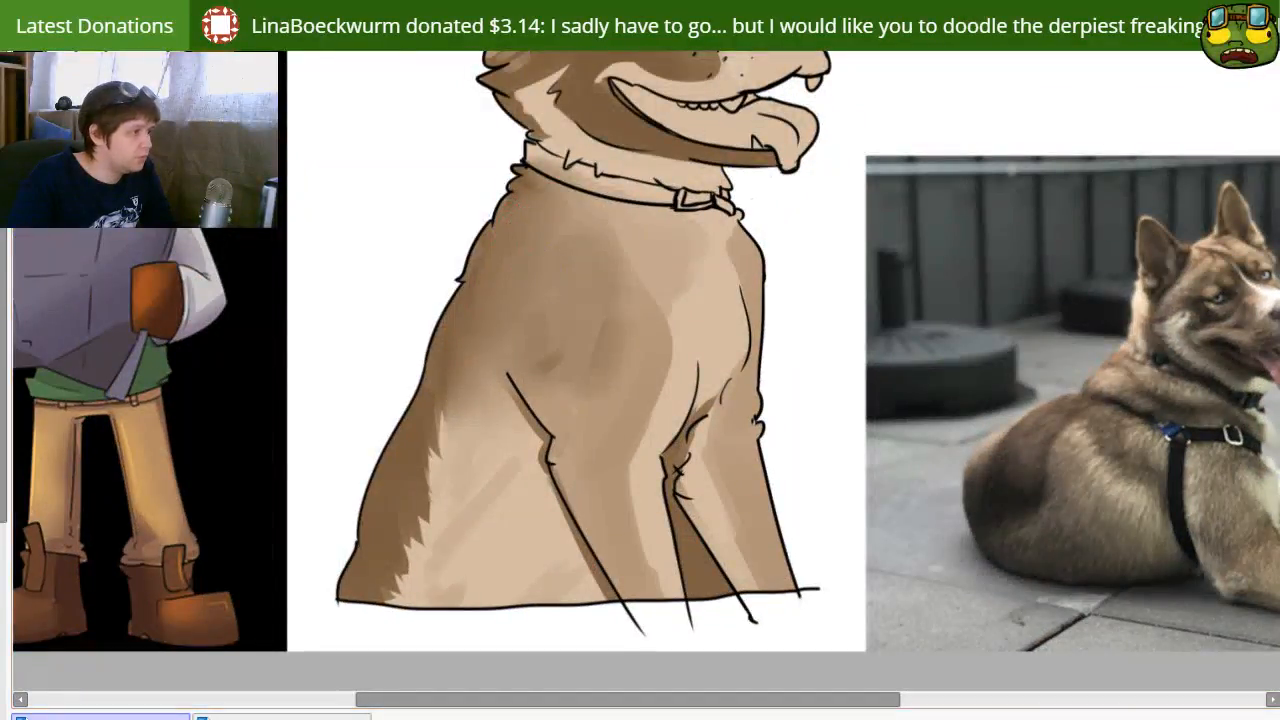
mouse_move(557, 249)
mouse_down()
mouse_move(510, 361)
mouse_move(545, 240)
mouse_up()
key(ctrl+z)
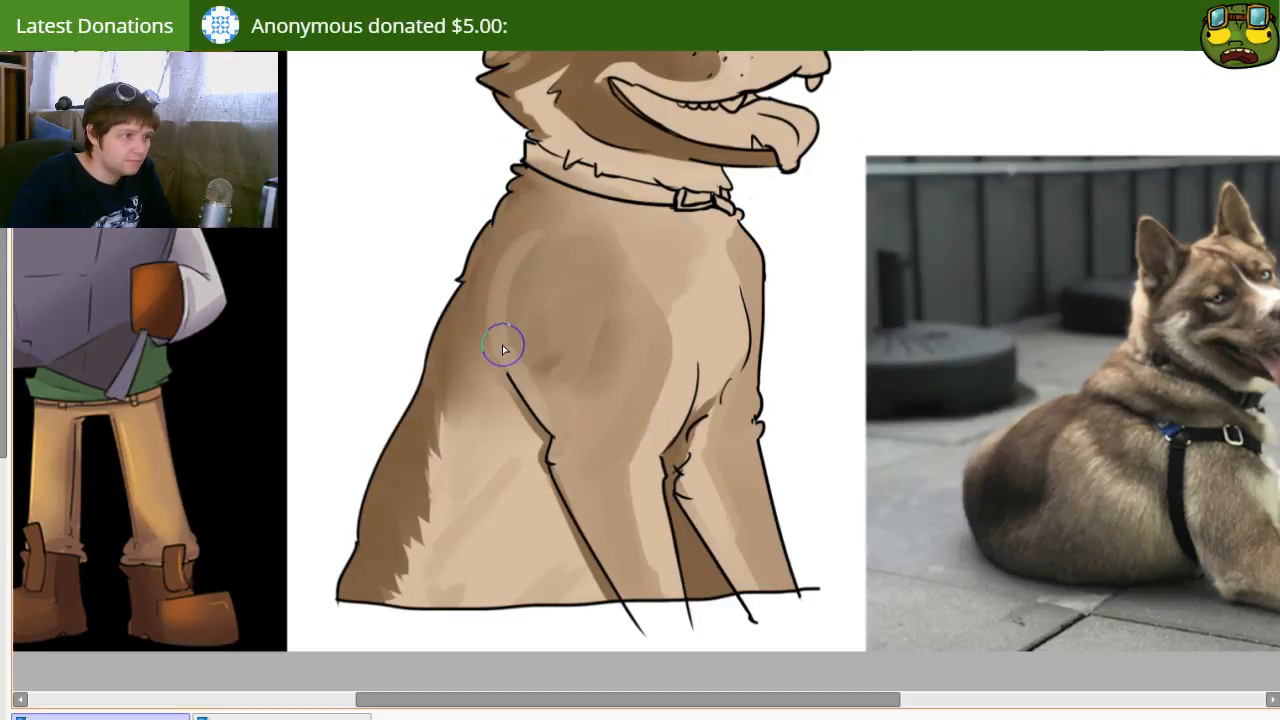
key([)
key([)
key([)
Step: Lighten and smooth the fur along the near foreleg and blend the lighter shoulder band into the shoulder
drag(557, 452, 512, 397)
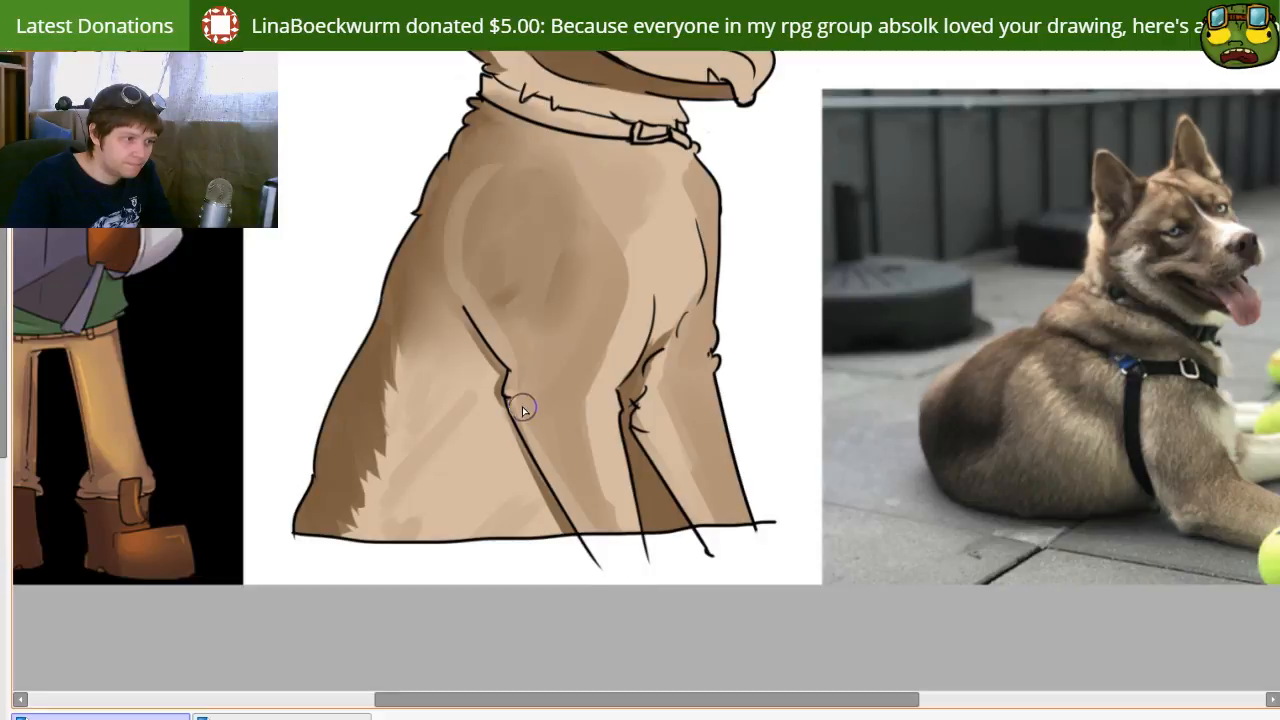
drag(570, 440, 588, 467)
drag(601, 518, 609, 528)
drag(536, 404, 532, 400)
mouse_move(503, 330)
mouse_down()
mouse_move(471, 266)
mouse_move(482, 208)
mouse_up()
drag(478, 277, 490, 187)
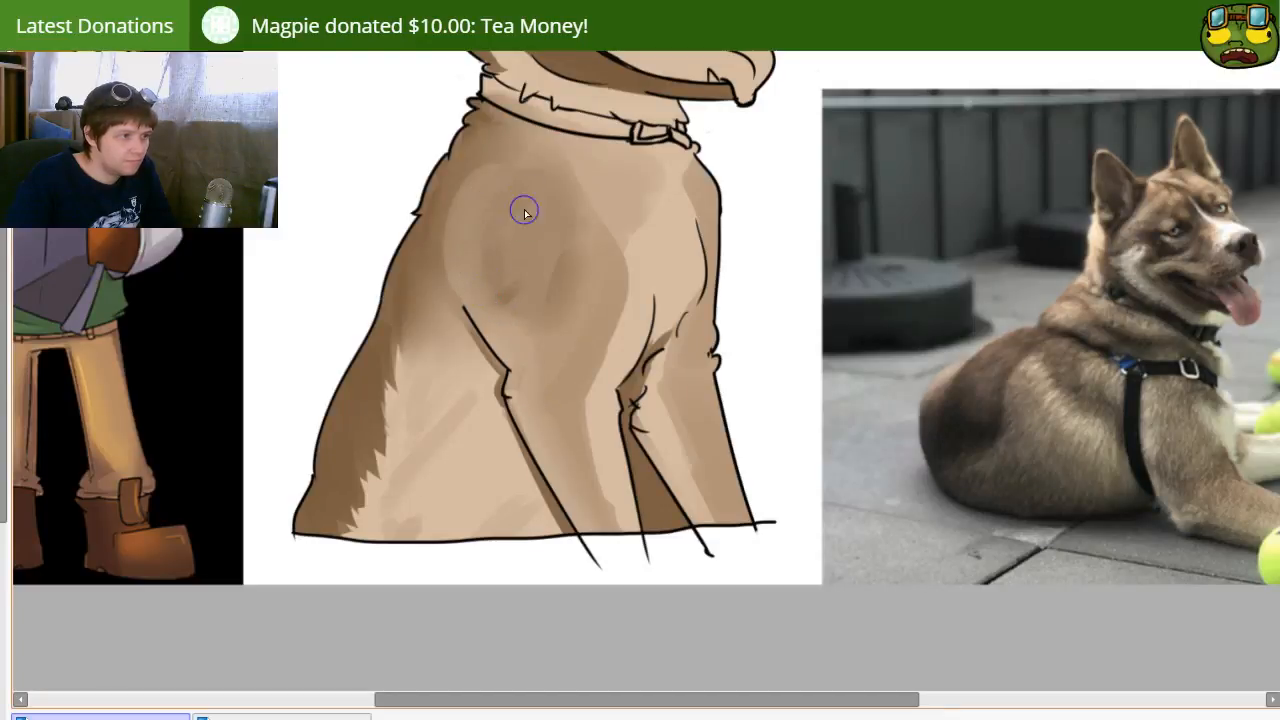
mouse_move(550, 280)
mouse_down()
mouse_move(561, 410)
mouse_move(606, 400)
mouse_move(571, 449)
mouse_move(534, 457)
mouse_move(517, 432)
mouse_move(518, 205)
mouse_up()
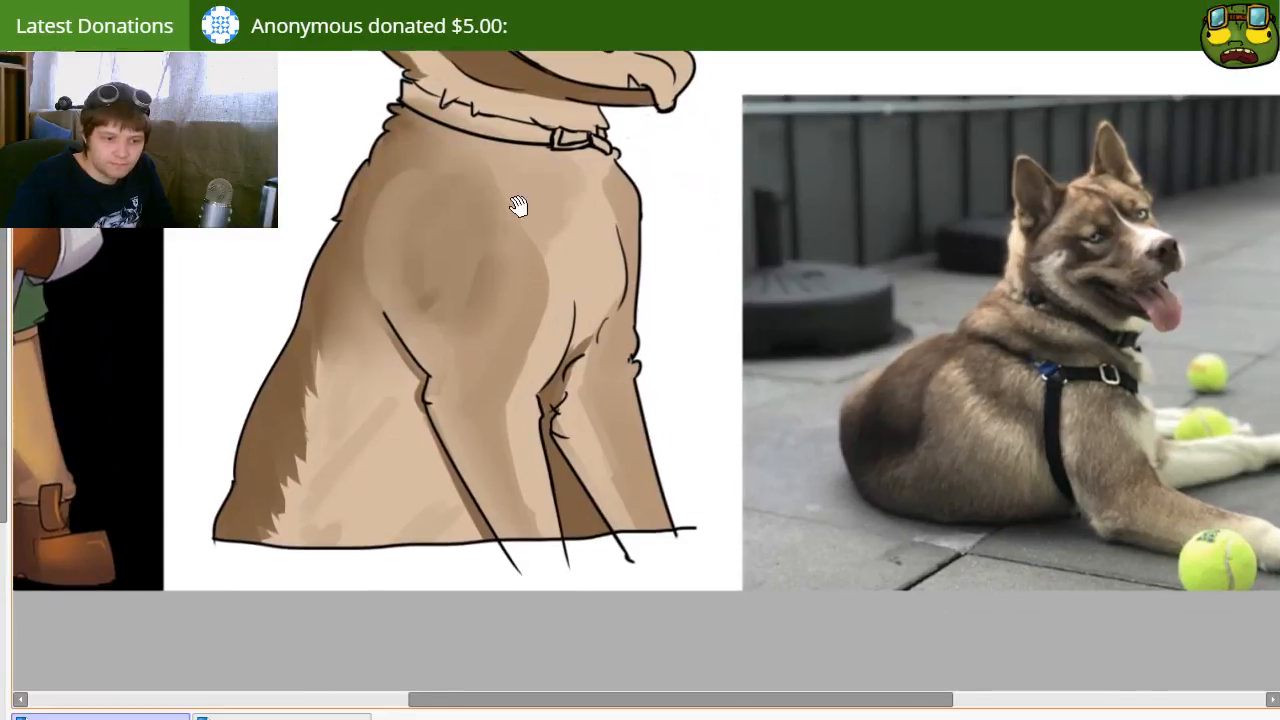
Step: Fill the dog's open mouth with dark brown and paint the tongue pink
drag(377, 148, 420, 248)
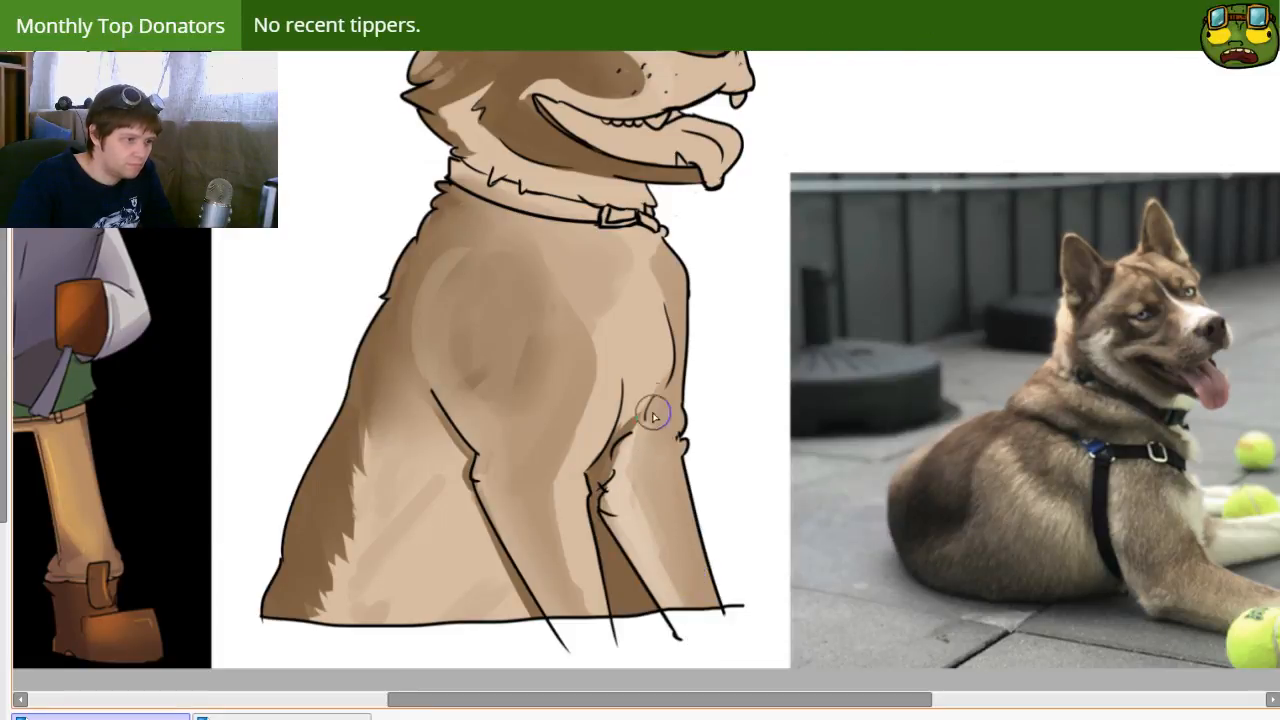
drag(480, 123, 518, 410)
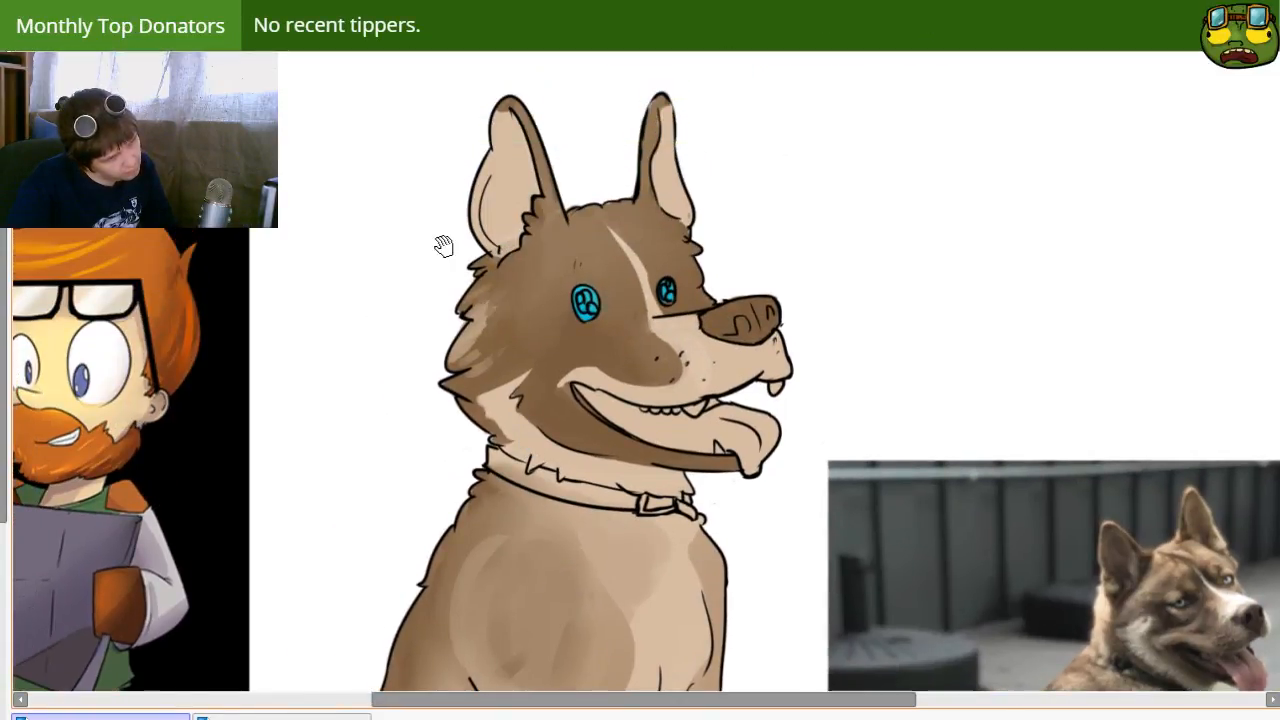
drag(470, 186, 474, 139)
drag(513, 332, 493, 286)
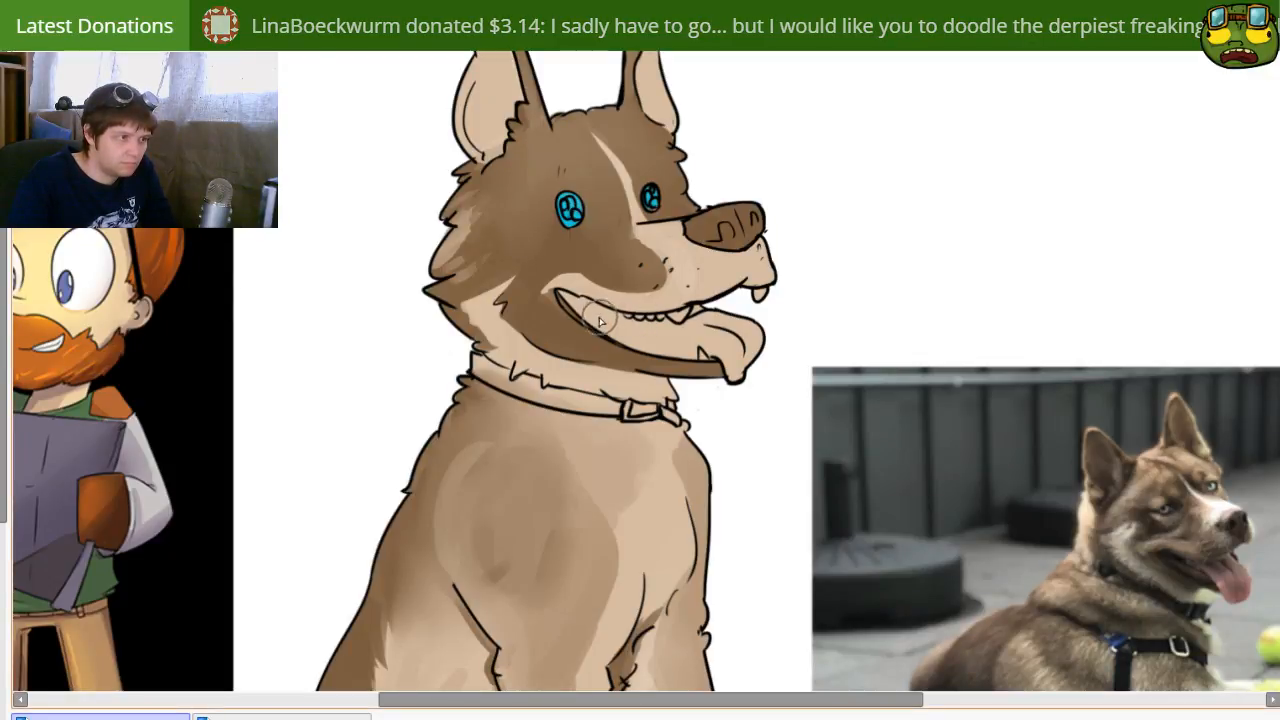
click(648, 342)
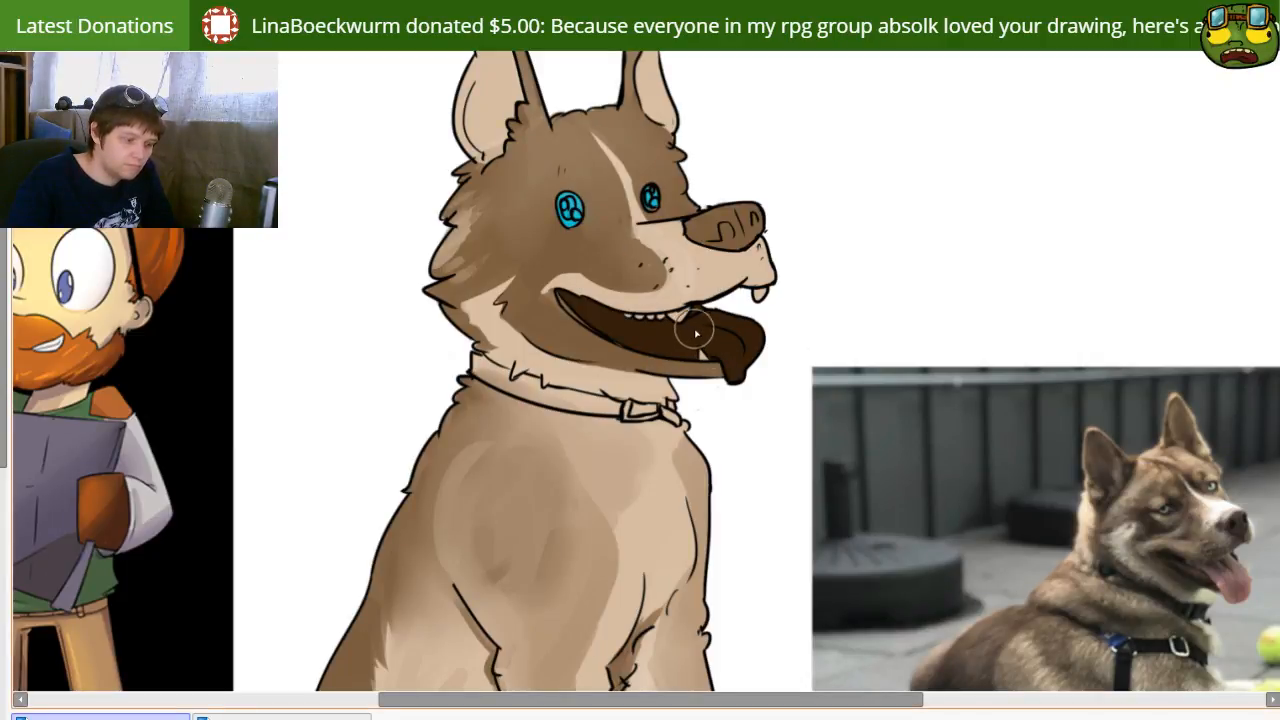
key(bracketleft)
mouse_move(738, 342)
mouse_down()
mouse_move(740, 375)
mouse_move(752, 346)
mouse_up()
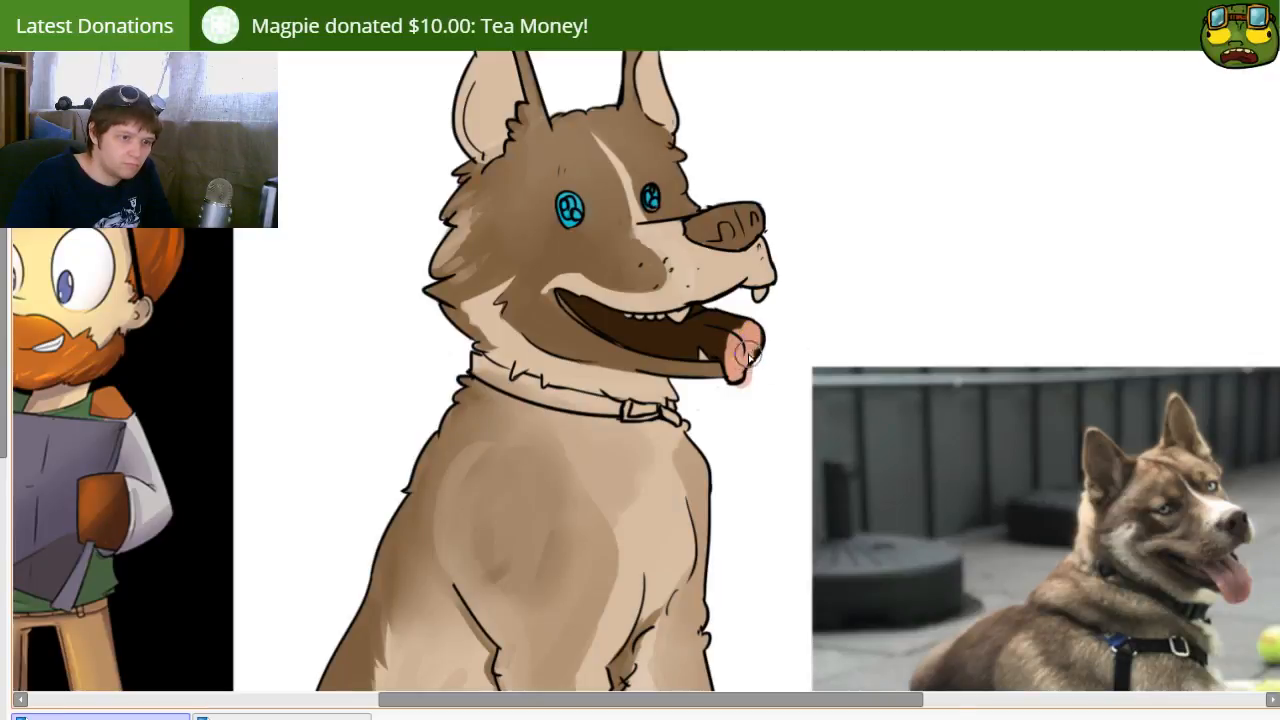
mouse_move(740, 334)
mouse_down()
mouse_move(709, 316)
mouse_move(694, 326)
mouse_move(720, 341)
mouse_move(742, 330)
mouse_move(730, 361)
mouse_move(701, 336)
mouse_move(721, 360)
mouse_move(698, 340)
mouse_move(610, 340)
mouse_move(693, 331)
mouse_move(606, 318)
mouse_move(687, 352)
mouse_move(635, 337)
mouse_move(646, 344)
mouse_move(621, 348)
mouse_move(602, 323)
mouse_move(616, 328)
mouse_move(584, 318)
mouse_move(626, 340)
mouse_move(689, 339)
mouse_move(635, 343)
mouse_move(645, 350)
mouse_move(639, 340)
mouse_move(724, 328)
mouse_move(676, 328)
mouse_up()
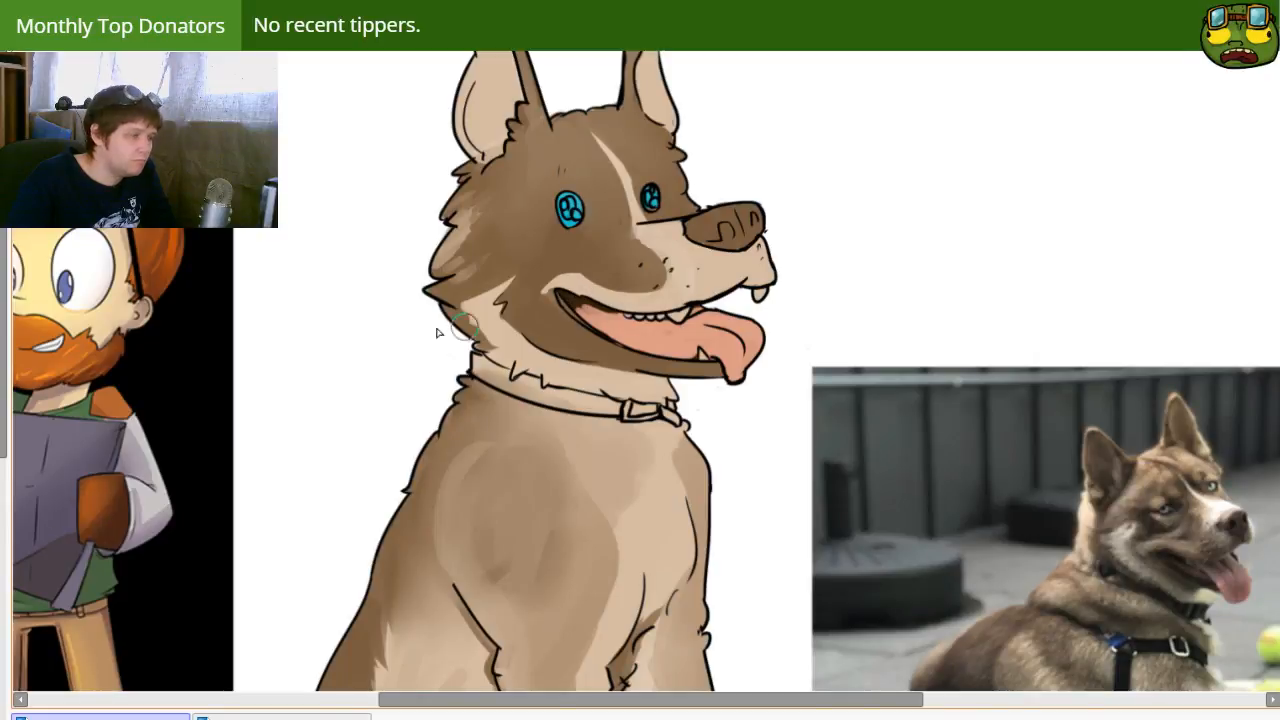
Step: Shade the back of the tongue with a soft dark gradient fading out from the corner of the mouth
click(657, 350)
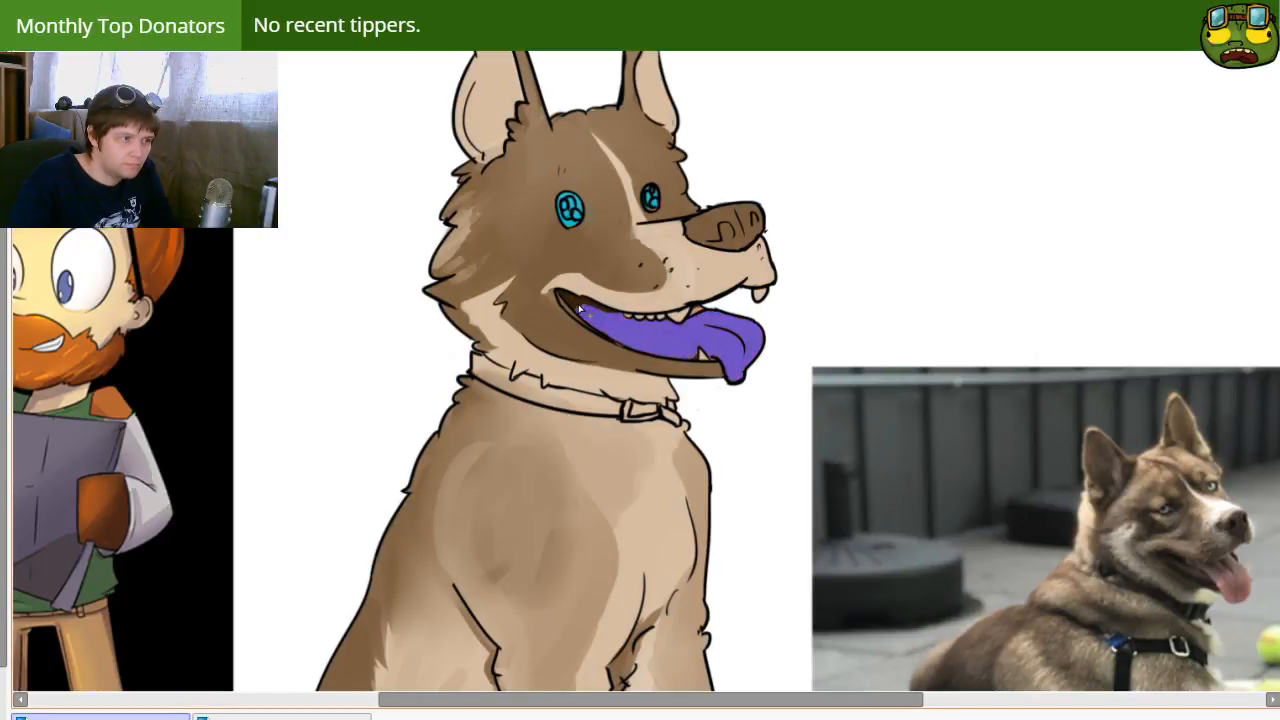
key(ctrl+z)
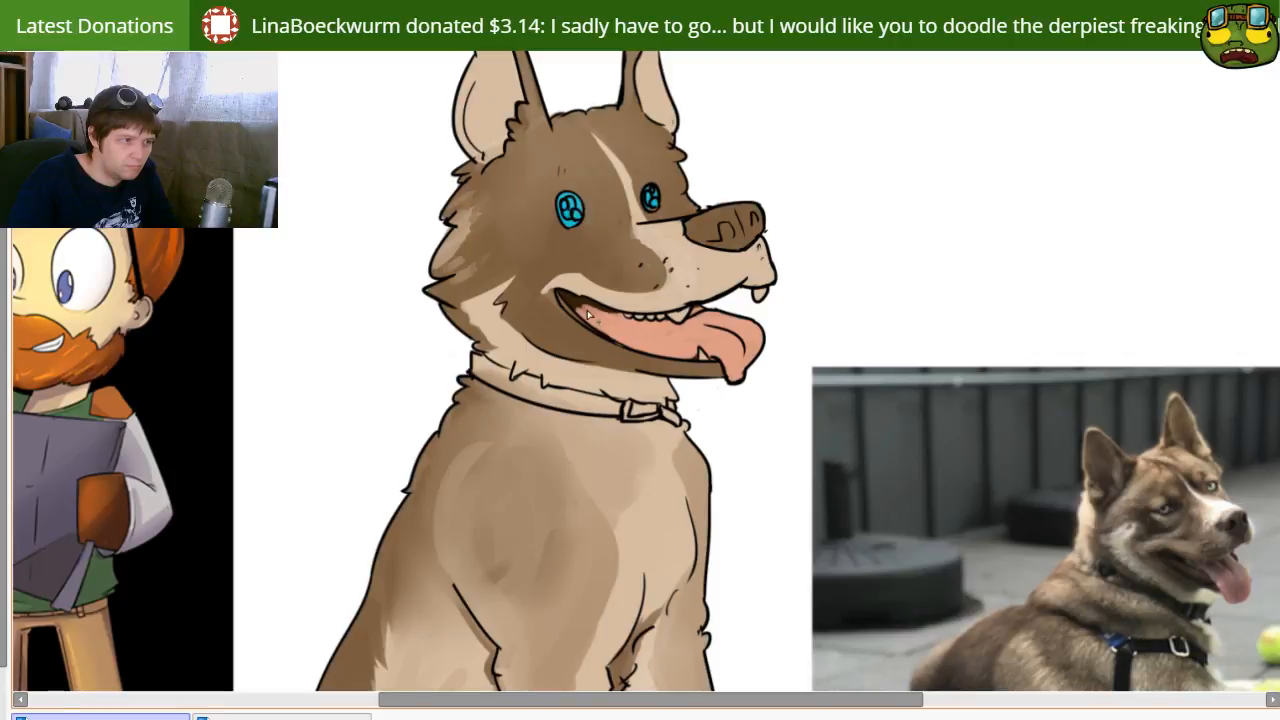
key(])
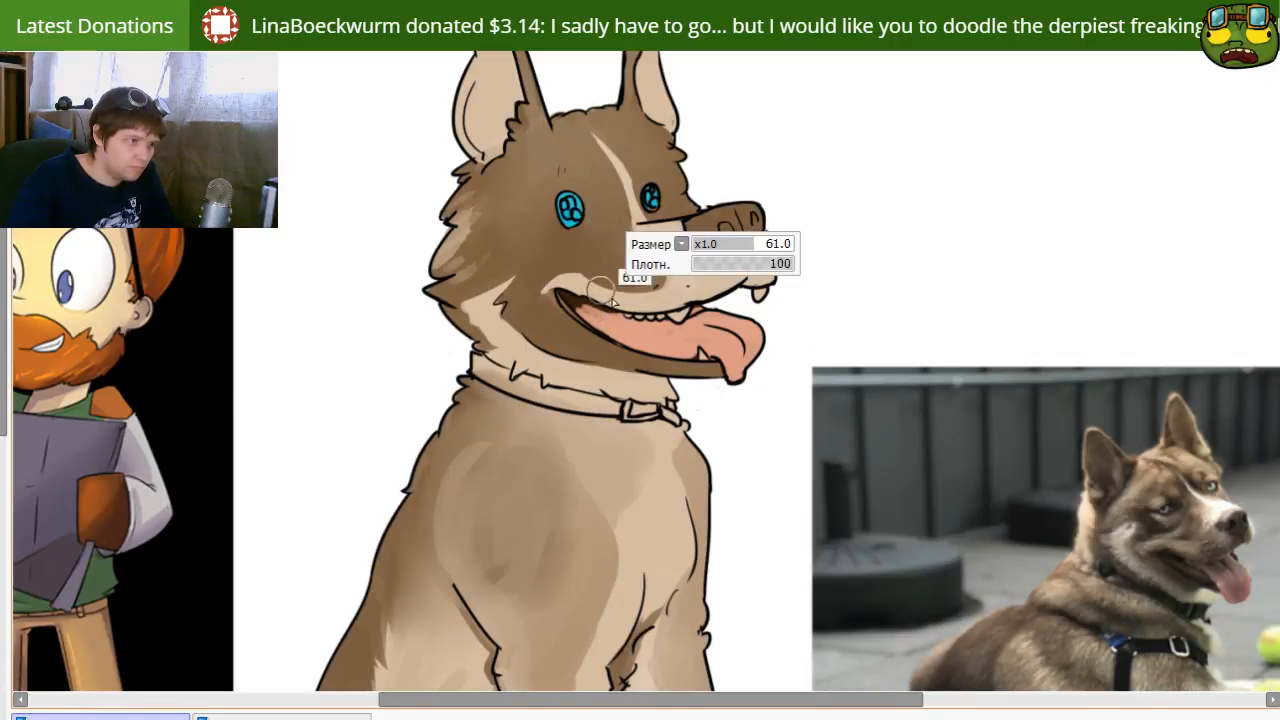
mouse_move(569, 297)
mouse_down()
mouse_move(636, 325)
mouse_move(599, 322)
mouse_move(579, 292)
mouse_move(650, 332)
mouse_move(596, 326)
mouse_move(634, 340)
mouse_move(608, 295)
mouse_move(658, 342)
mouse_move(617, 339)
mouse_move(629, 332)
mouse_move(608, 324)
mouse_move(678, 343)
mouse_move(581, 308)
mouse_up()
key(c)
key(])
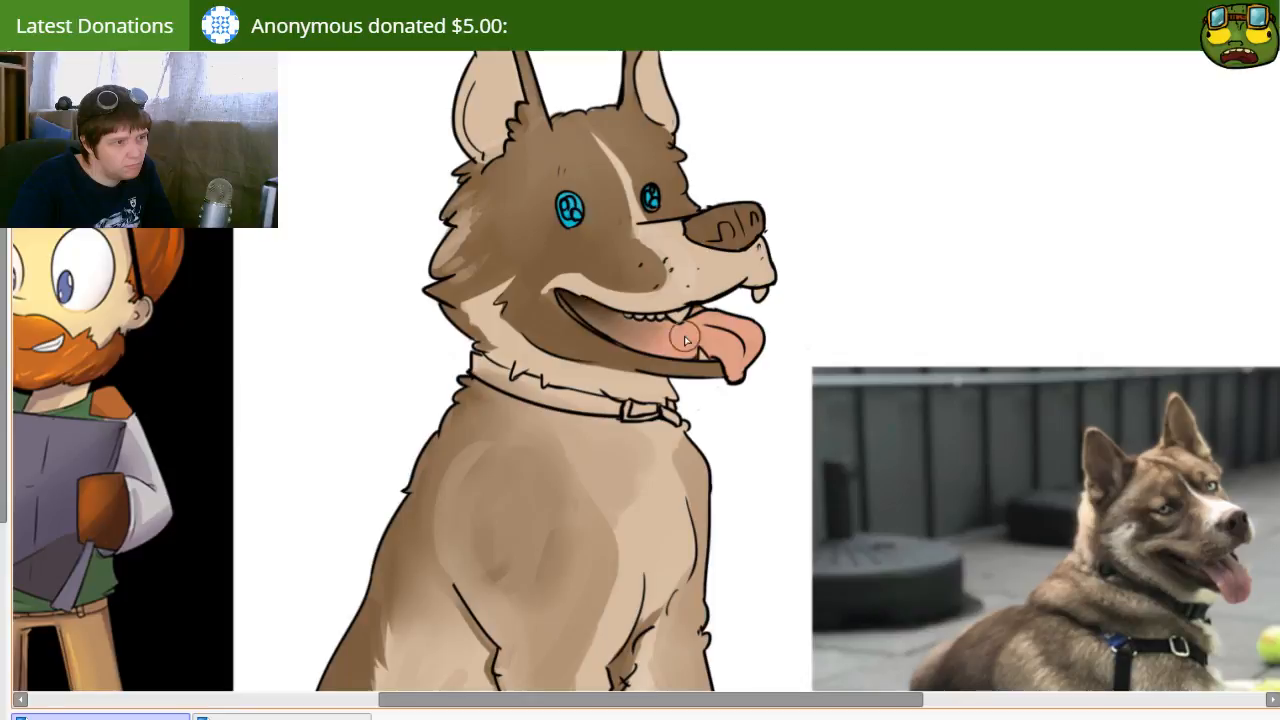
key(n)
key([)
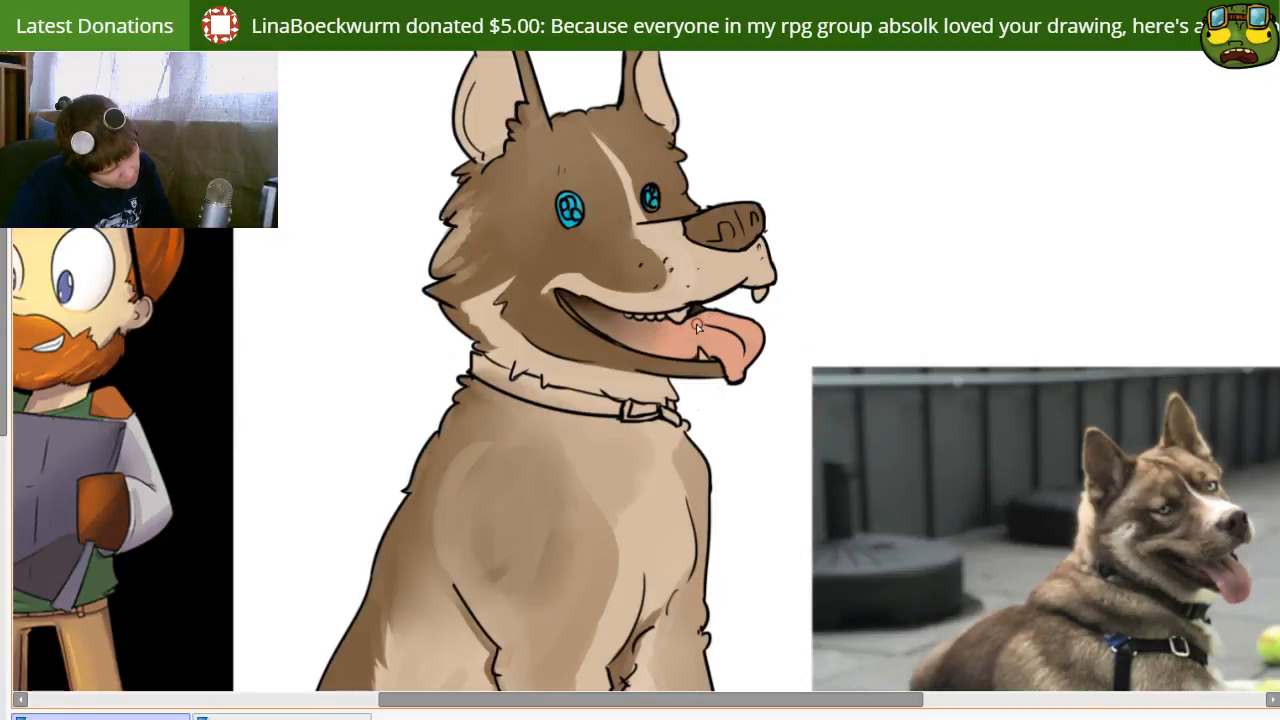
Step: Paint broad translucent brown shadows over the dog's back, flank, chest side and far foreleg
drag(543, 163, 549, 174)
scroll(687, 358, down, 1)
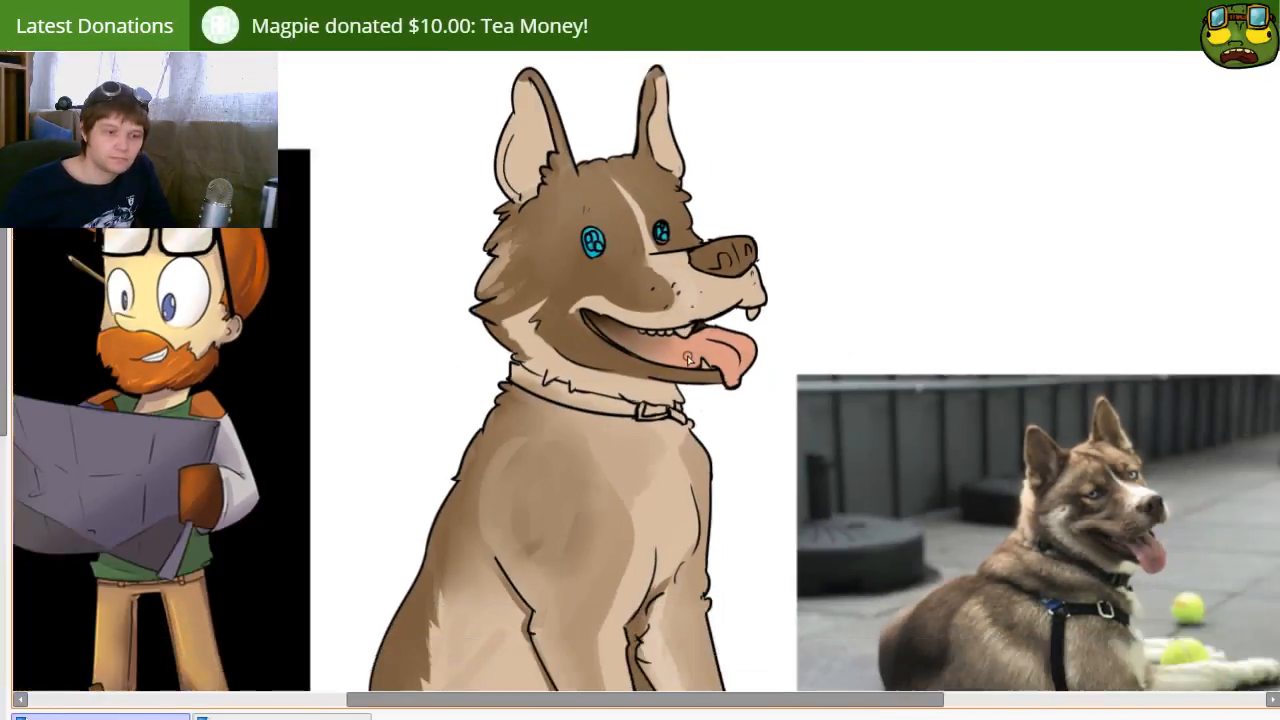
scroll(687, 358, down, 2)
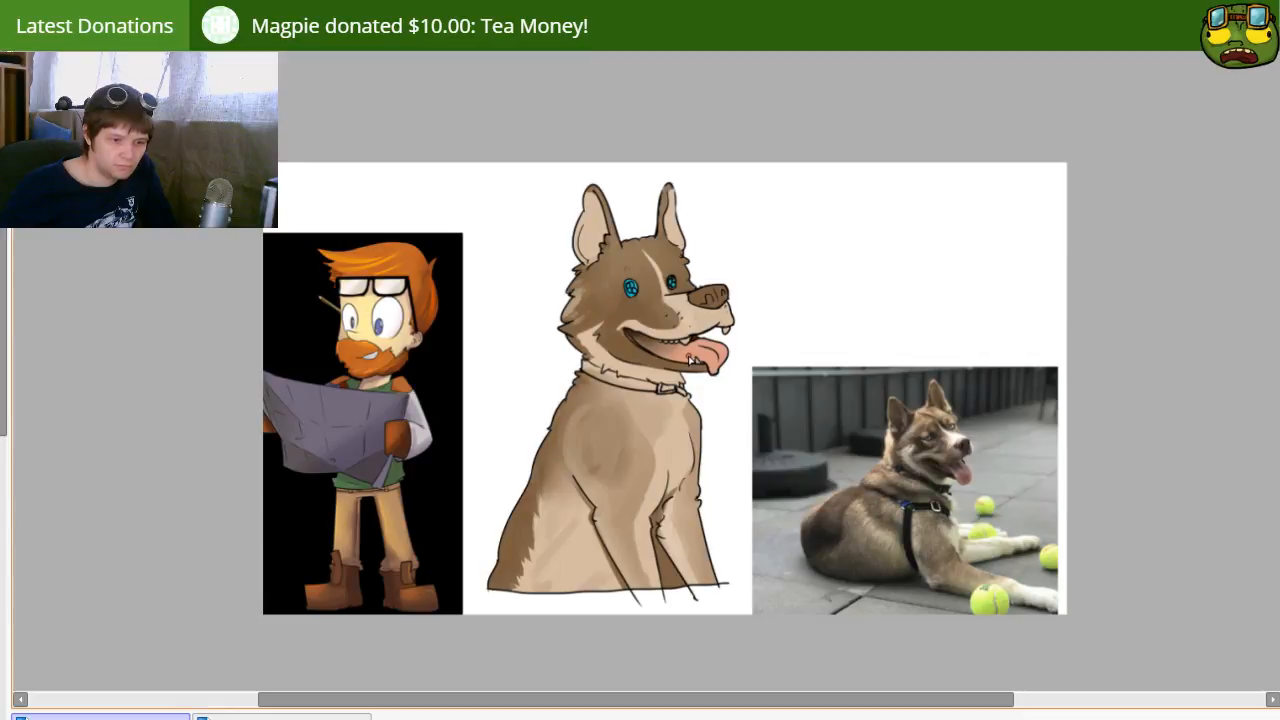
drag(920, 476, 779, 376)
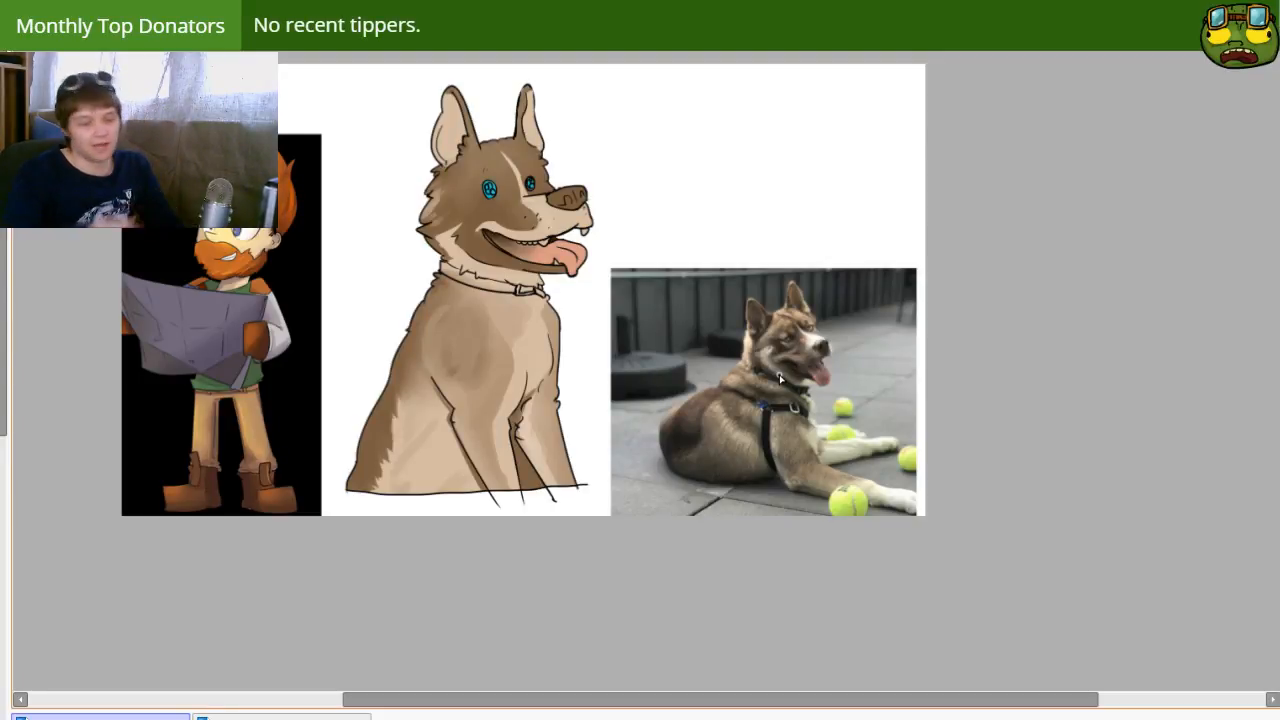
drag(418, 445, 451, 481)
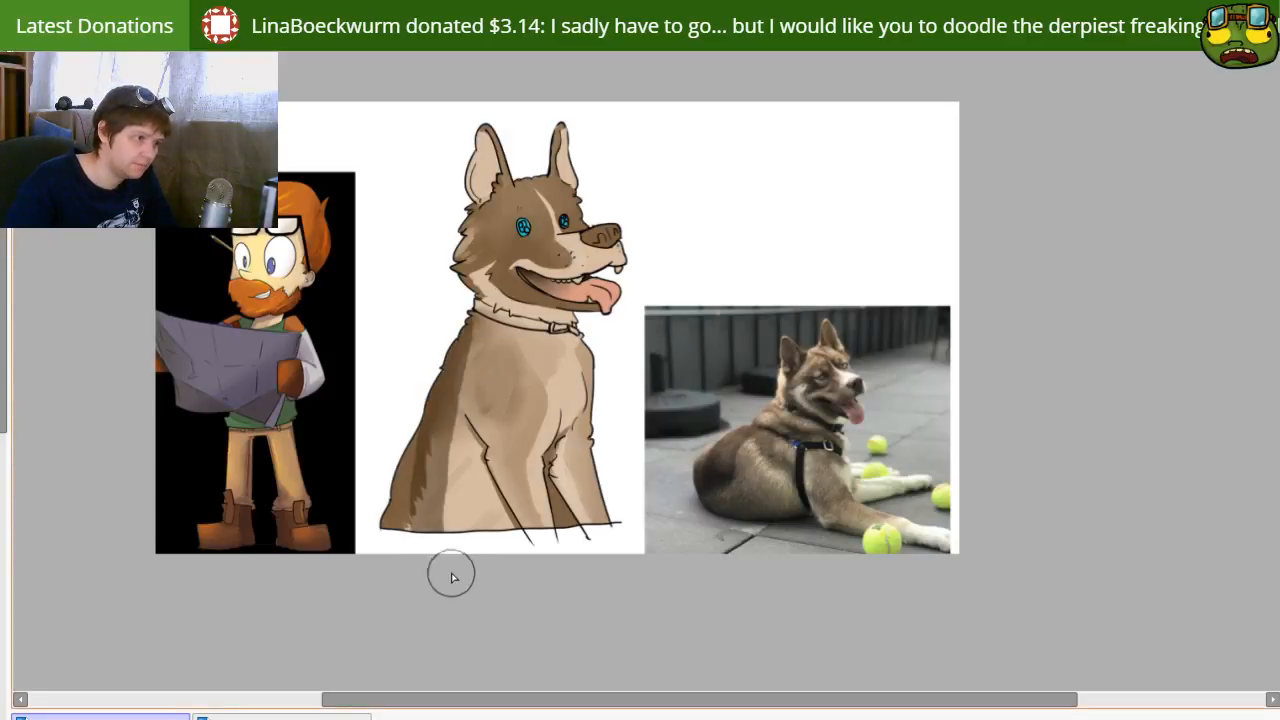
drag(438, 440, 392, 525)
drag(438, 430, 463, 526)
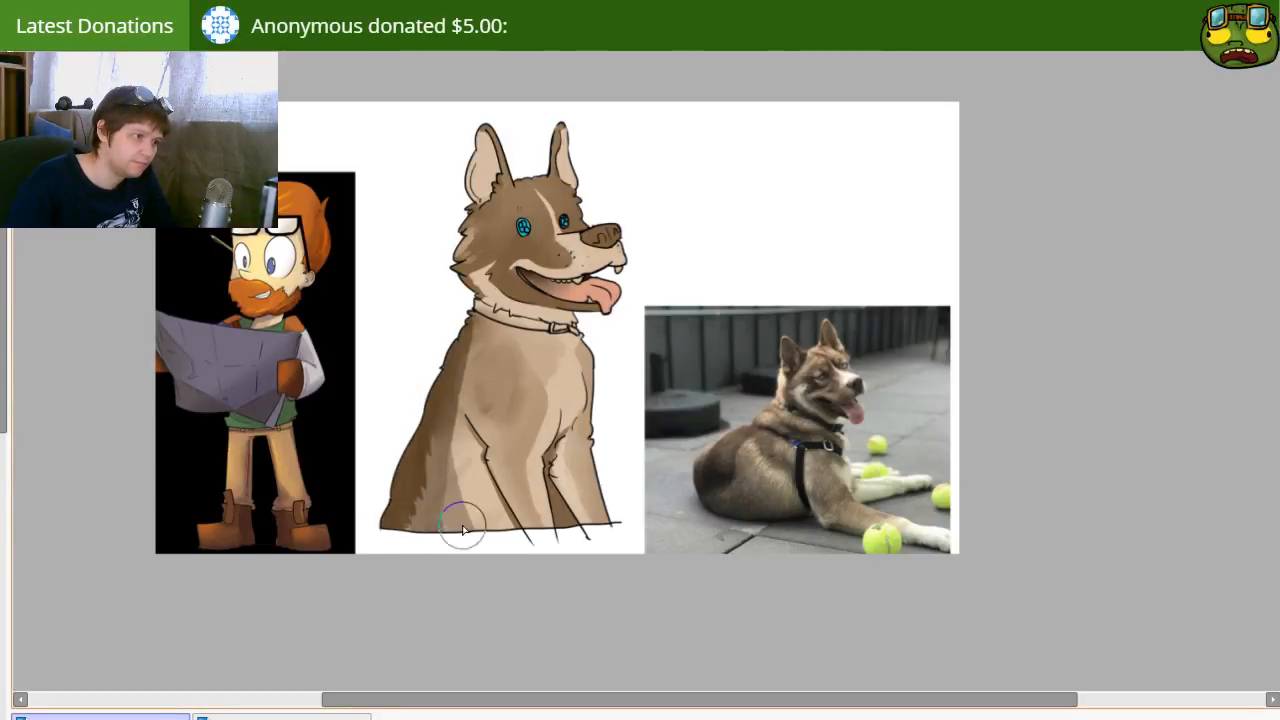
drag(458, 442, 498, 550)
mouse_move(585, 352)
mouse_down()
mouse_move(570, 345)
mouse_move(563, 454)
mouse_move(603, 520)
mouse_move(585, 404)
mouse_move(566, 504)
mouse_move(561, 468)
mouse_up()
drag(587, 362, 574, 418)
Step: Shade the neck and collar below the jaw with a brown shadow and soften the shading across the body
key(bracketleft)
key(bracketleft)
mouse_move(476, 302)
mouse_down()
mouse_move(592, 328)
mouse_move(470, 280)
mouse_move(592, 298)
mouse_move(484, 293)
mouse_move(652, 297)
mouse_move(491, 297)
mouse_move(576, 312)
mouse_up()
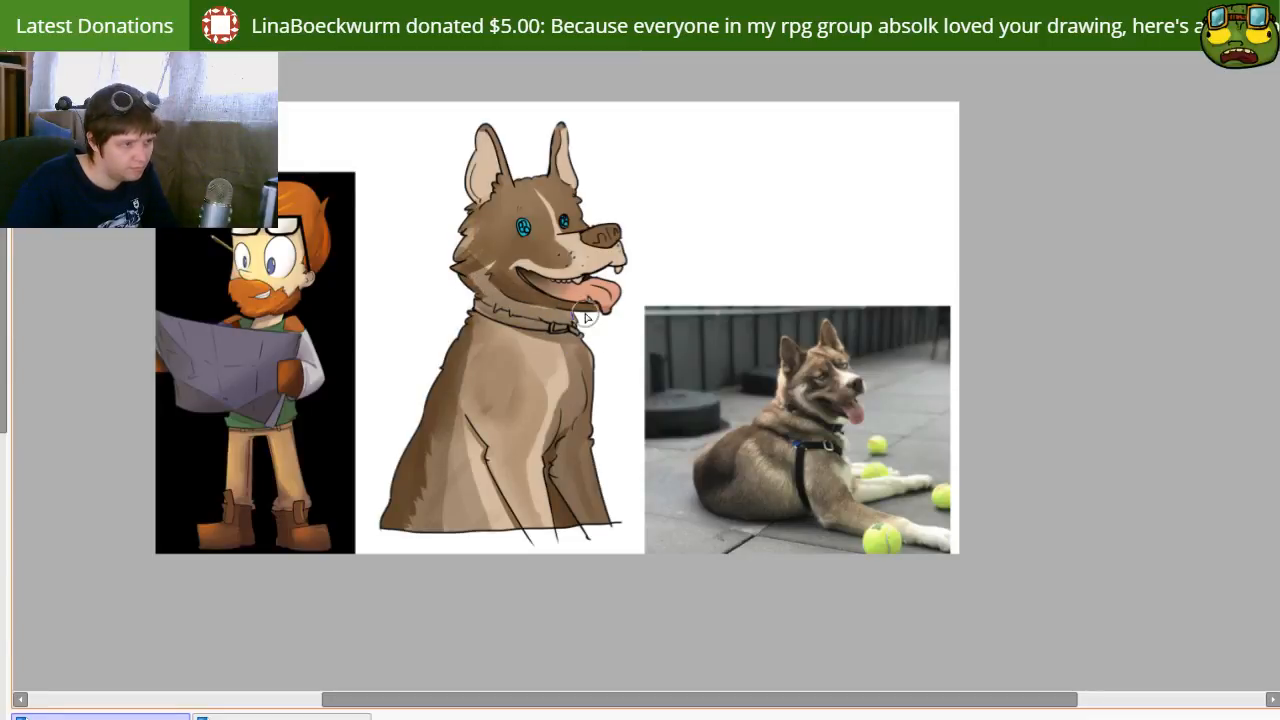
key(bracketright)
key(bracketright)
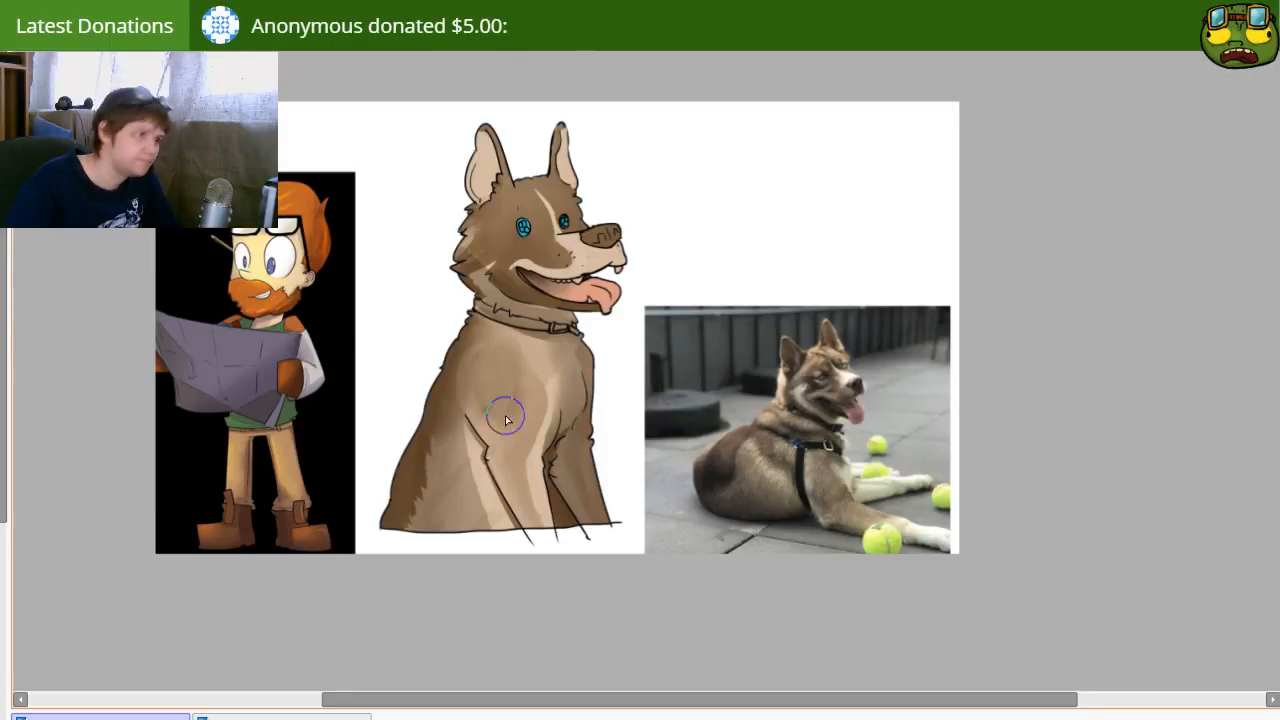
mouse_move(499, 350)
mouse_down()
mouse_move(508, 399)
mouse_move(492, 433)
mouse_up()
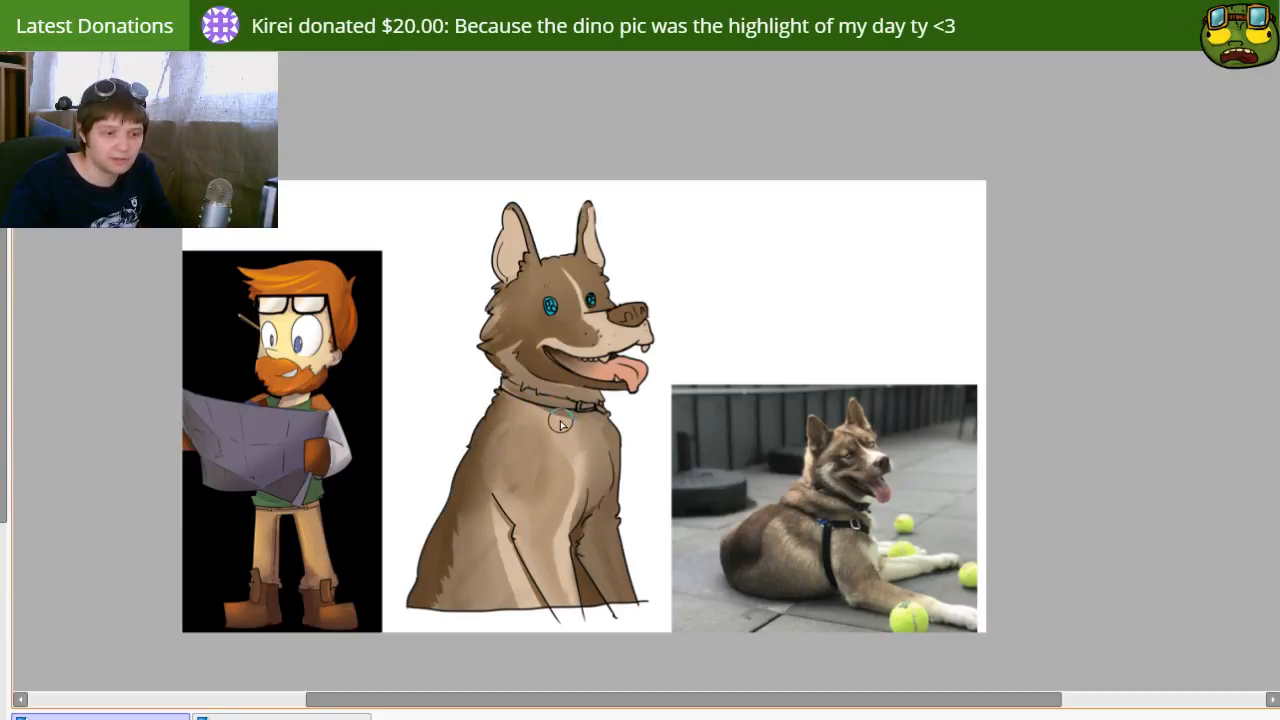
Step: Select the inner areas of both ears and shade them with a dark purple shadow tinting them muted pink
click(596, 255)
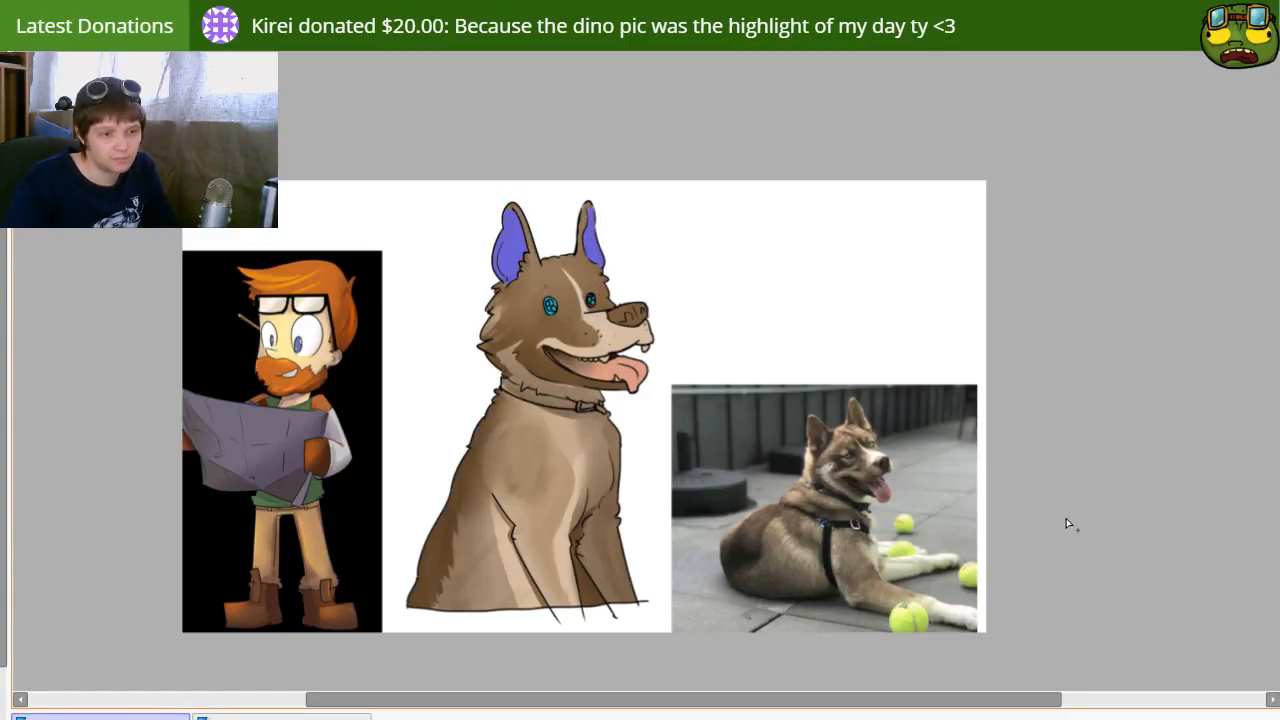
key(b)
key(])
mouse_move(484, 258)
mouse_down()
mouse_move(499, 256)
mouse_move(515, 212)
mouse_move(530, 265)
mouse_move(600, 215)
mouse_move(594, 252)
mouse_up()
key(ctrl+z)
key(ctrl+z)
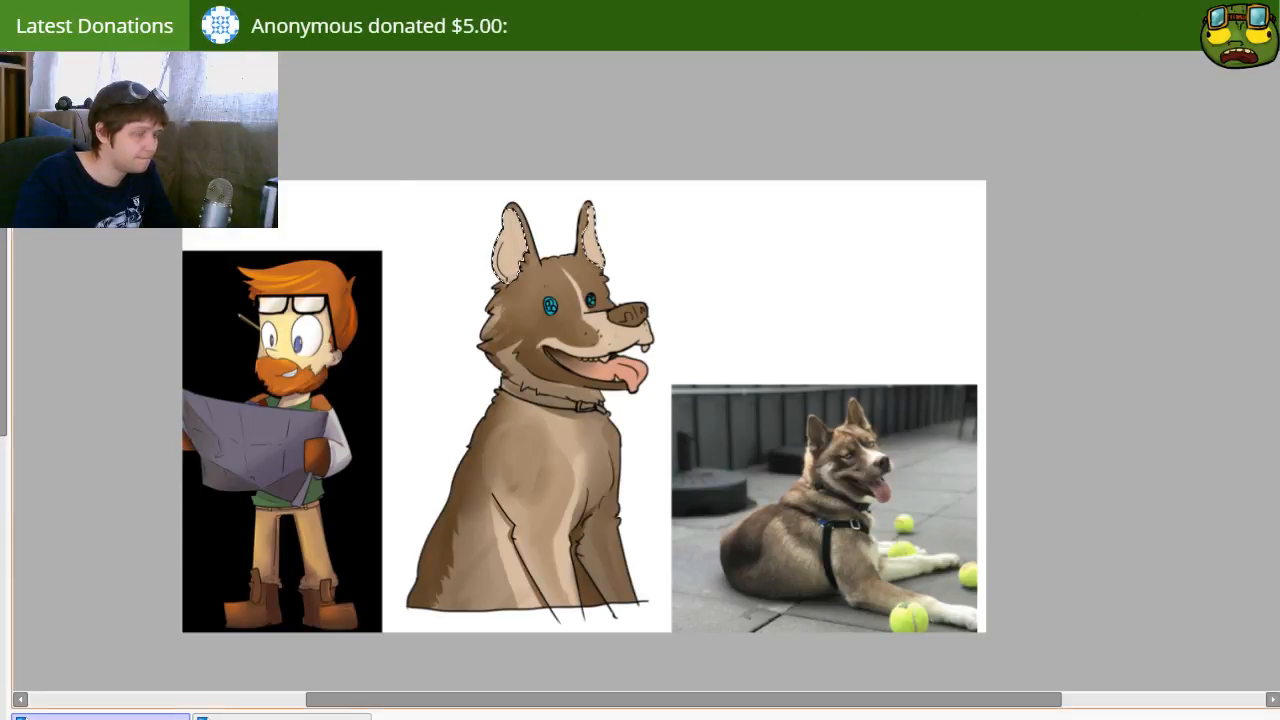
mouse_move(502, 248)
mouse_down()
mouse_move(531, 240)
mouse_move(514, 280)
mouse_move(536, 244)
mouse_move(516, 210)
mouse_move(518, 262)
mouse_up()
mouse_move(589, 207)
mouse_down()
mouse_move(586, 257)
mouse_move(586, 222)
mouse_up()
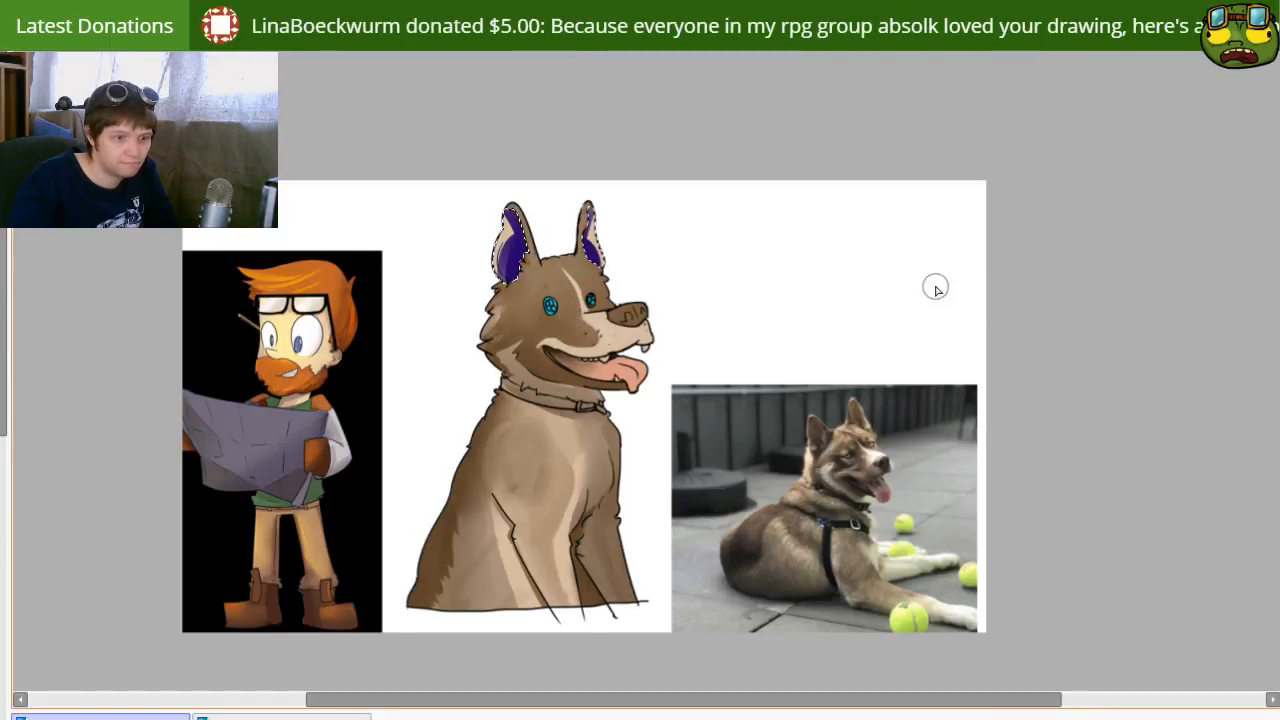
key(ctrl+d)
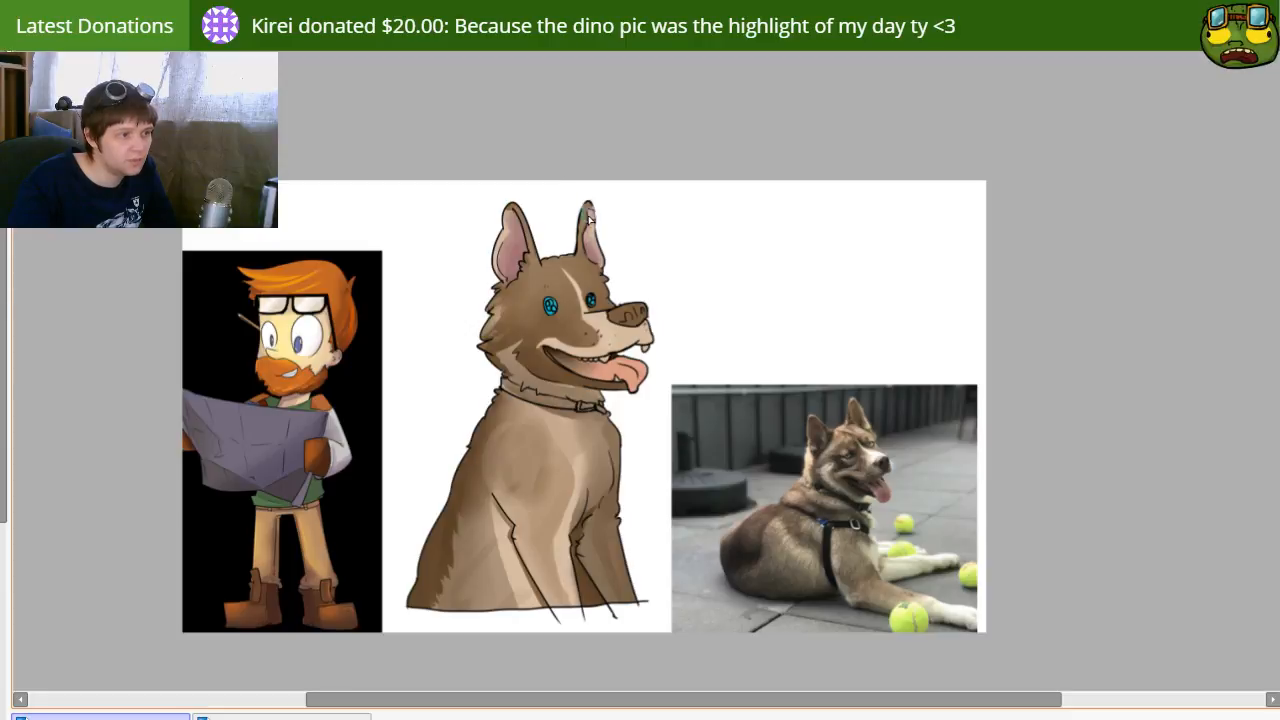
Step: Add soft purplish shading to the fur behind the cheek and to the neck around the collar
mouse_move(424, 231)
mouse_down()
mouse_move(386, 266)
mouse_move(461, 248)
mouse_up()
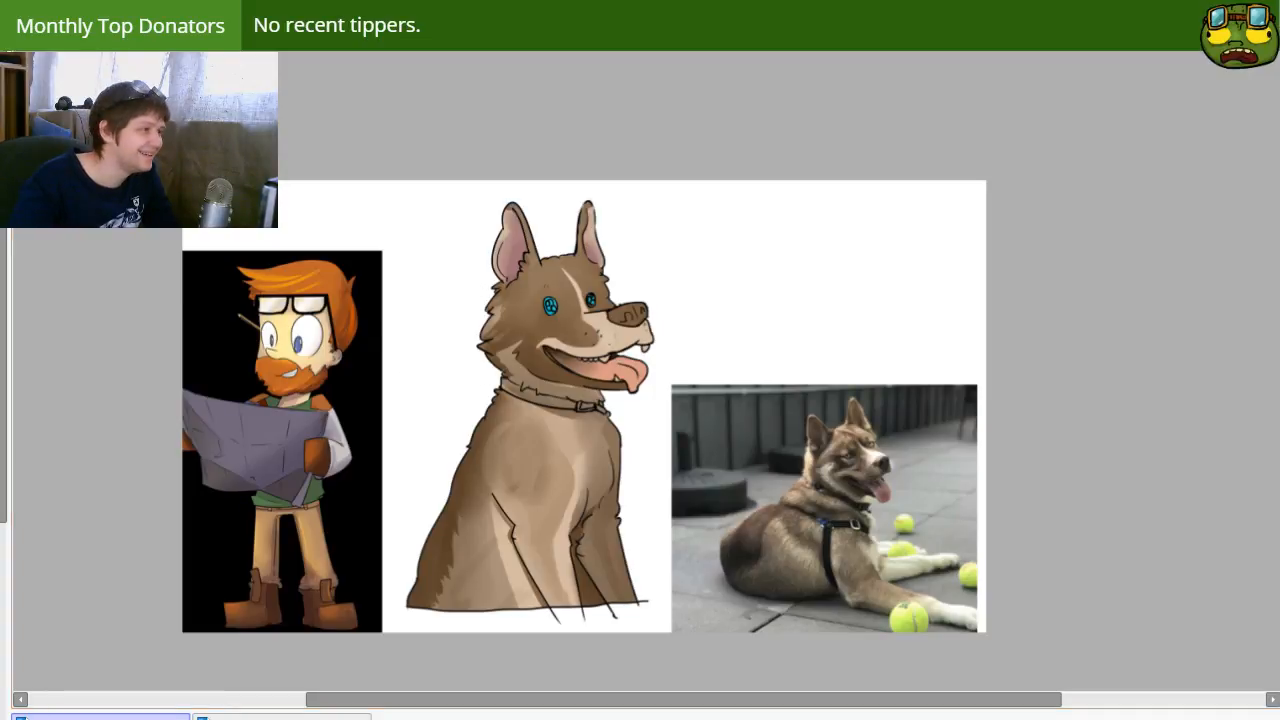
mouse_move(497, 303)
mouse_down()
mouse_move(468, 320)
mouse_move(517, 376)
mouse_up()
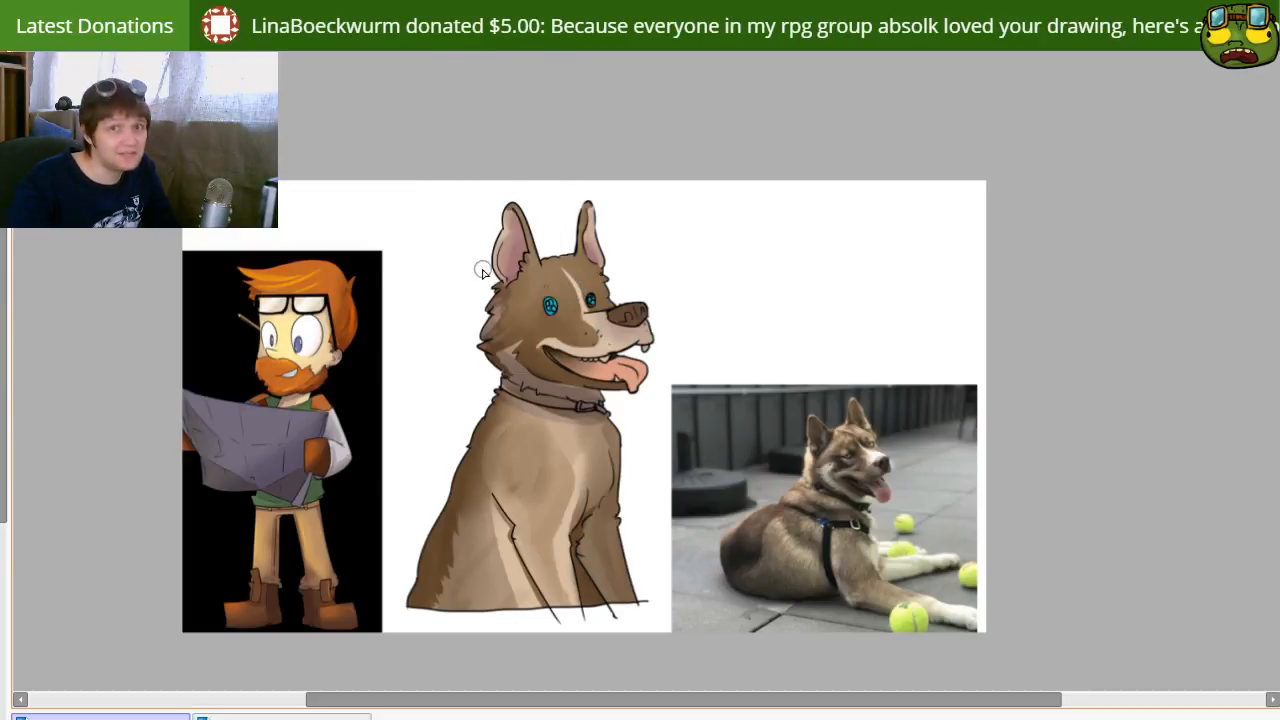
drag(534, 492, 522, 443)
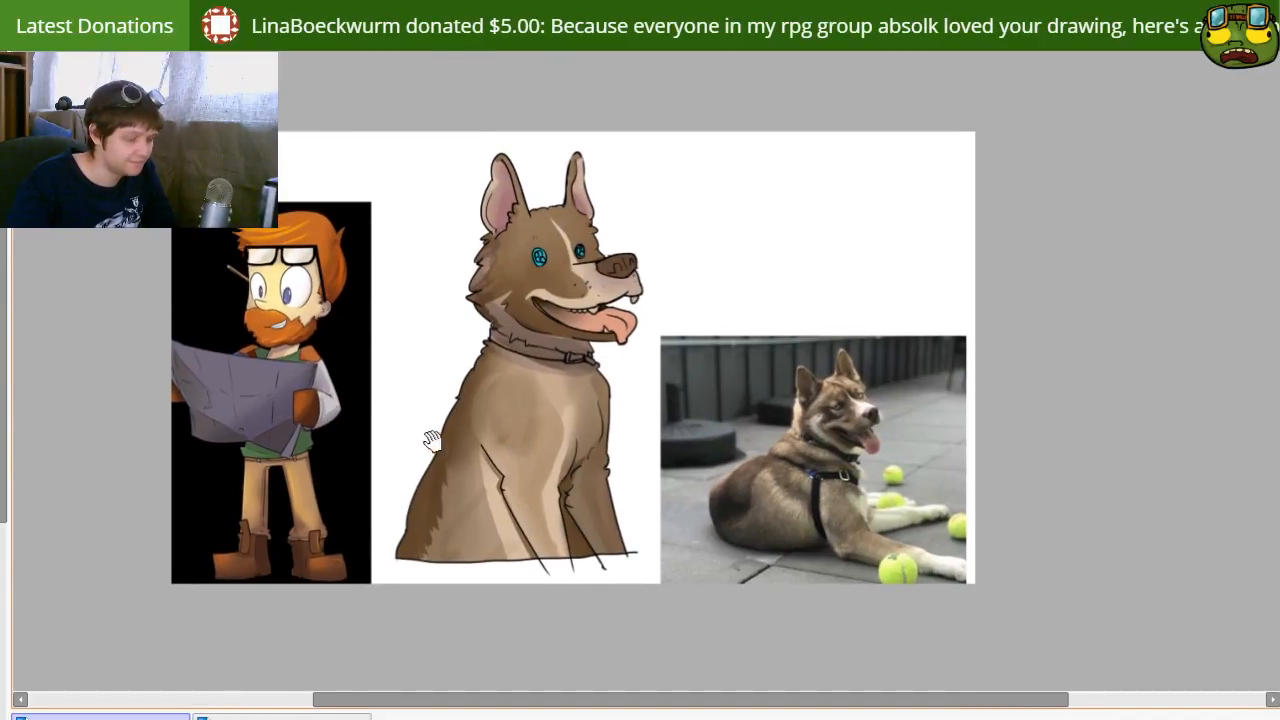
drag(478, 407, 475, 440)
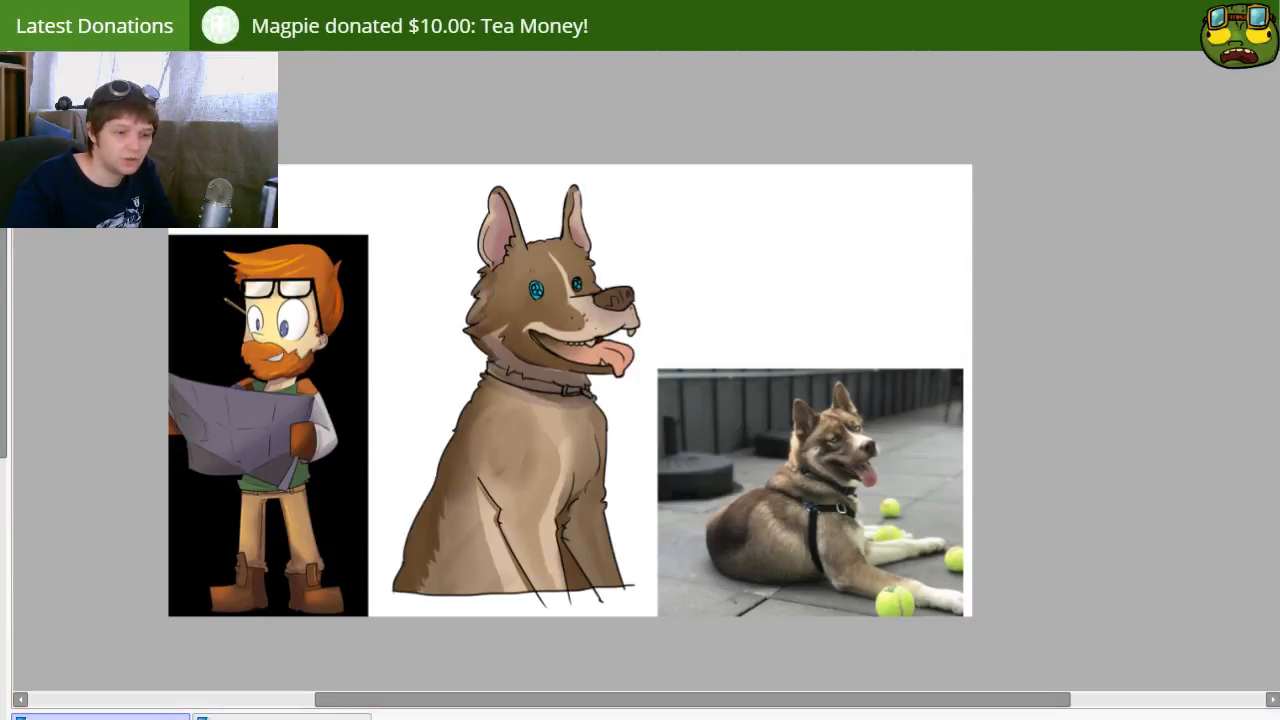
Step: Shade the dog's back and lower flank with broad soft purplish-brown strokes using a larger brush
key(bracketright)
key(bracketright)
key(bracketright)
key(bracketright)
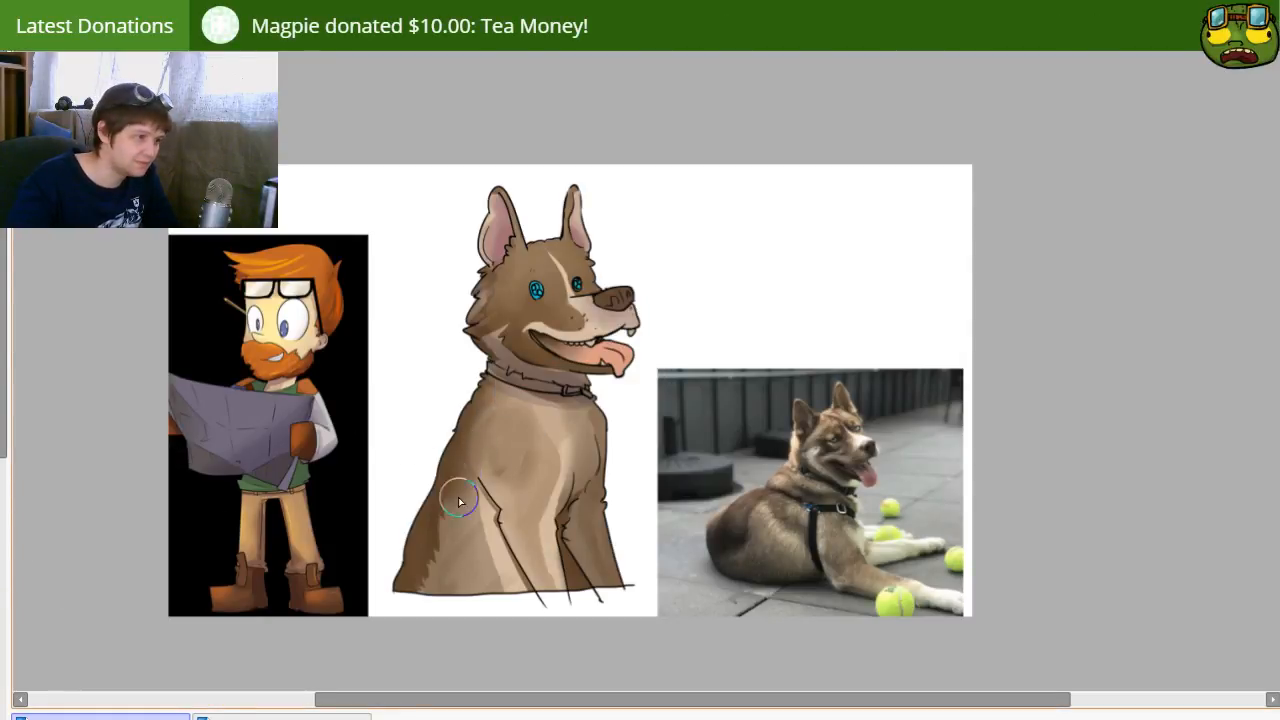
drag(440, 452, 489, 605)
drag(425, 512, 450, 613)
mouse_move(437, 491)
mouse_down()
mouse_move(432, 528)
mouse_move(409, 521)
mouse_move(439, 606)
mouse_up()
drag(409, 521, 425, 632)
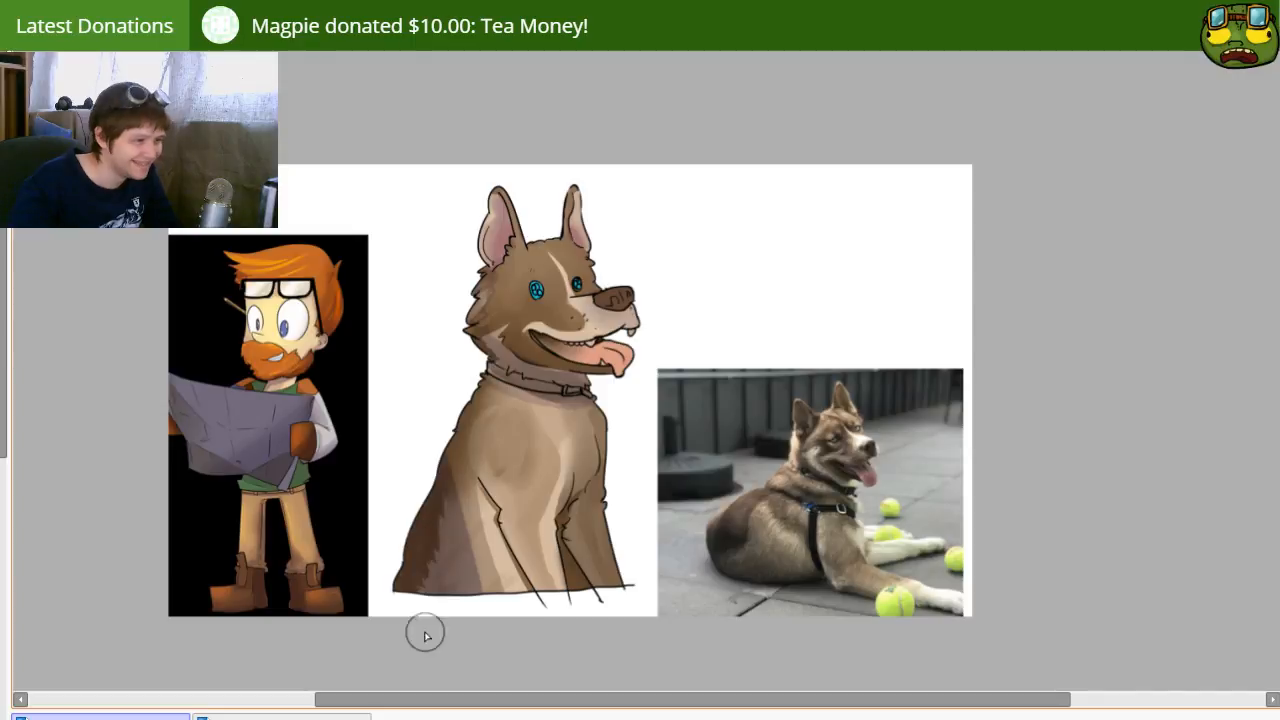
key(b)
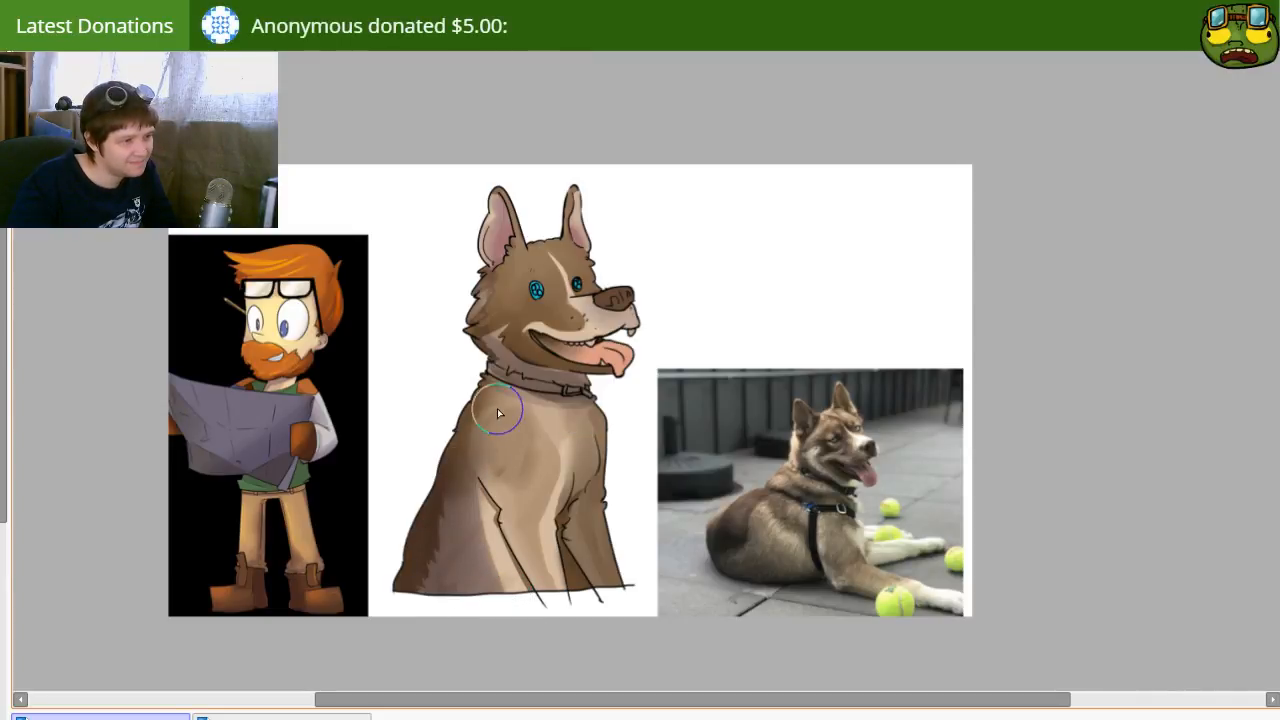
drag(467, 492, 518, 593)
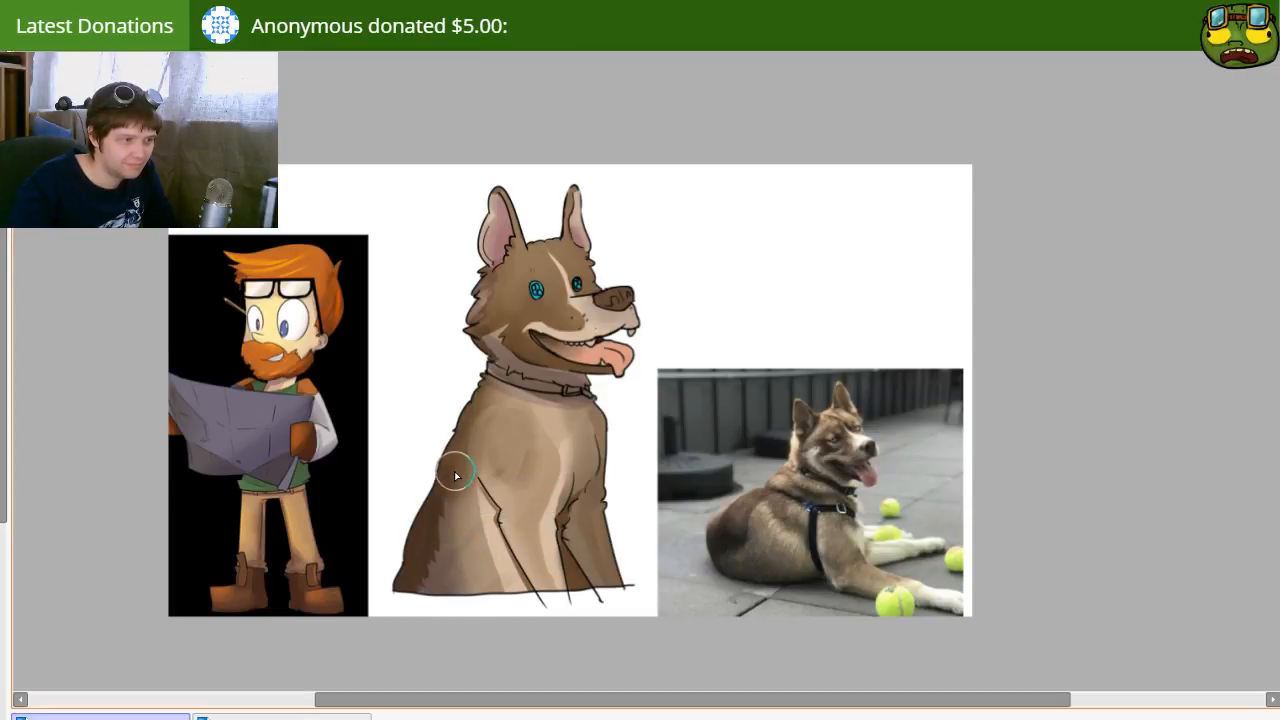
Step: Darken the far foreleg and the adjoining side of the chest with a soft purplish-brown shadow
drag(578, 533, 534, 498)
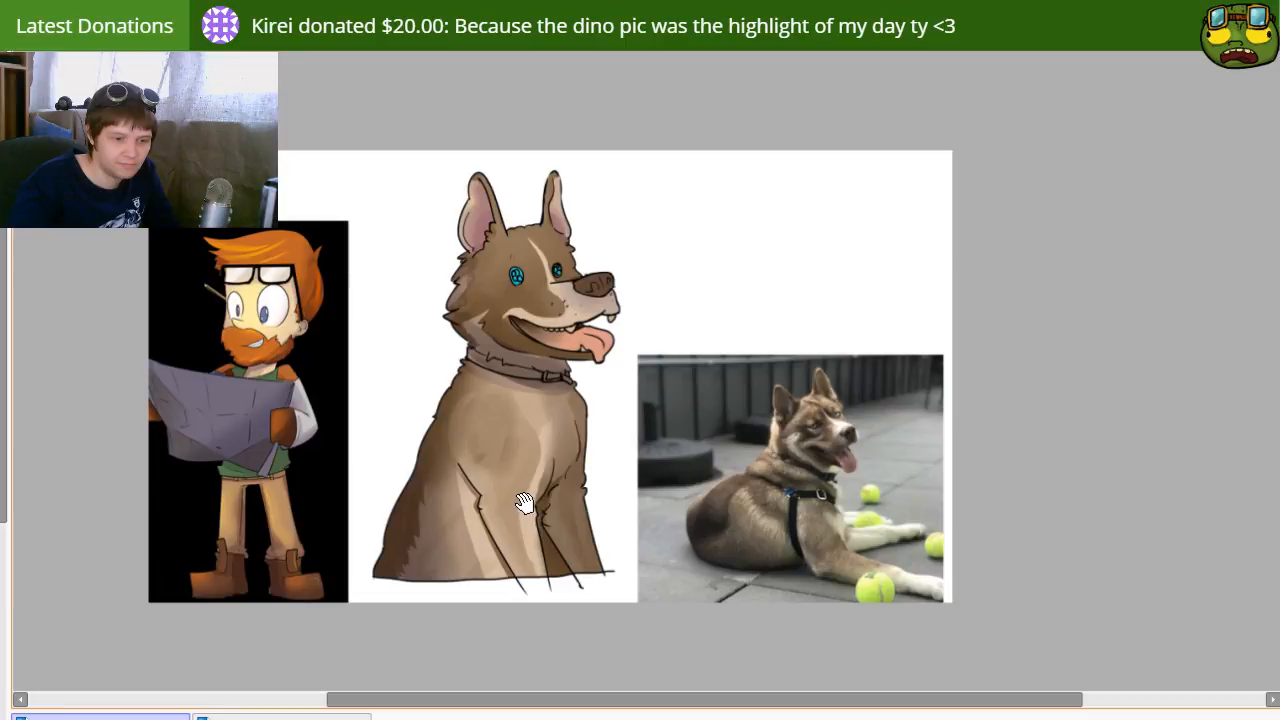
drag(495, 520, 512, 526)
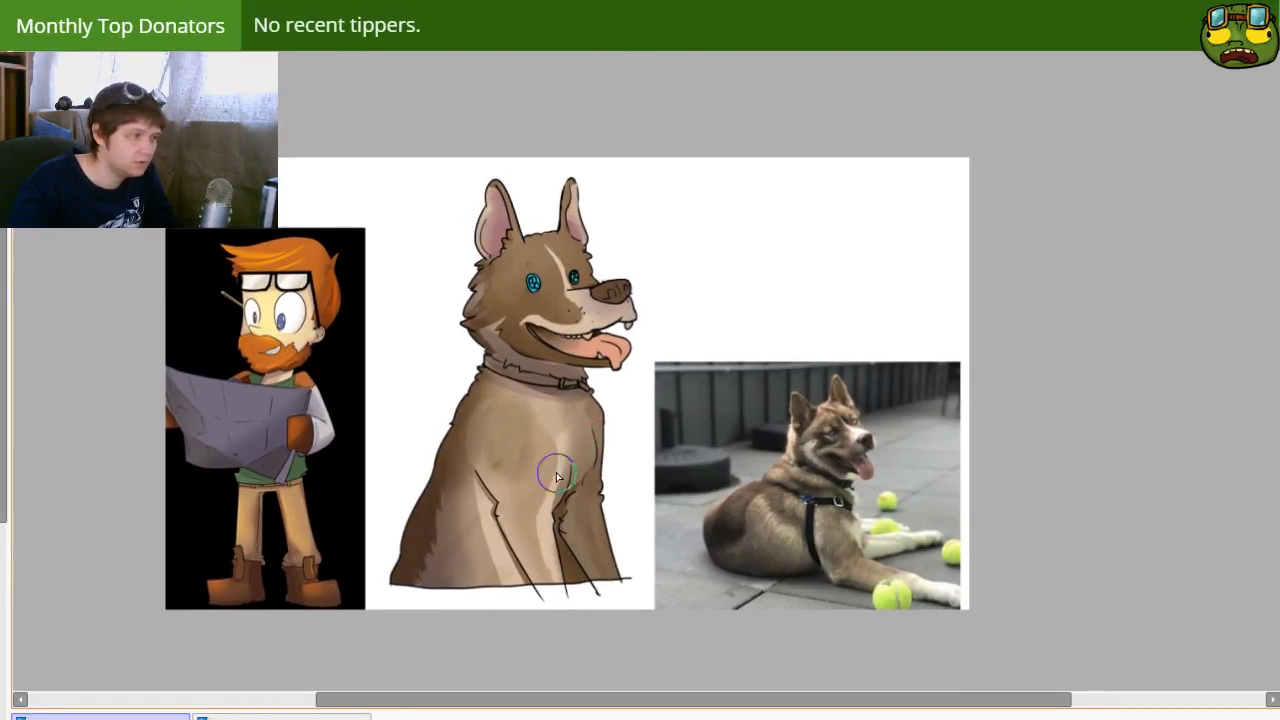
key(])
mouse_move(590, 482)
mouse_down()
mouse_move(571, 533)
mouse_move(615, 483)
mouse_move(576, 592)
mouse_move(624, 541)
mouse_move(571, 571)
mouse_move(561, 517)
mouse_move(610, 461)
mouse_move(576, 492)
mouse_move(612, 401)
mouse_move(589, 490)
mouse_move(599, 408)
mouse_move(602, 481)
mouse_up()
mouse_move(566, 531)
mouse_down()
mouse_move(556, 581)
mouse_move(552, 486)
mouse_move(567, 576)
mouse_move(605, 429)
mouse_up()
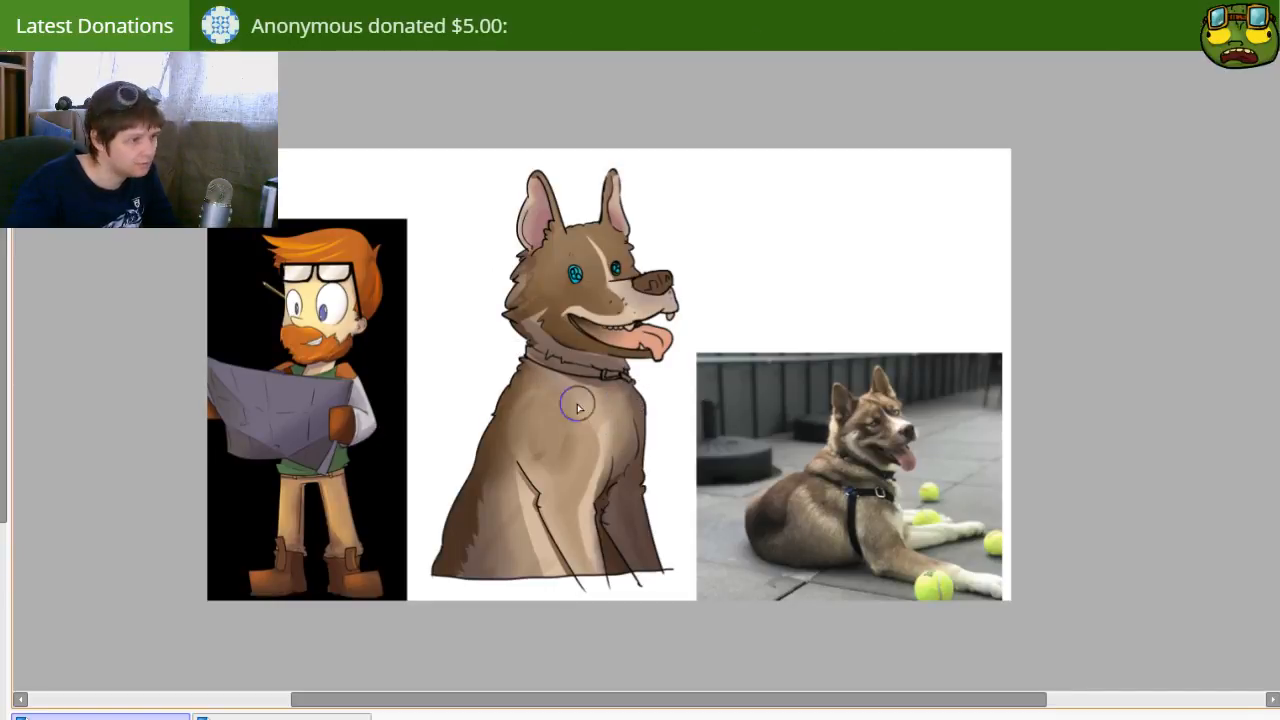
Step: Paint the dog's collar dark brown and clean up its edges
drag(461, 484, 510, 487)
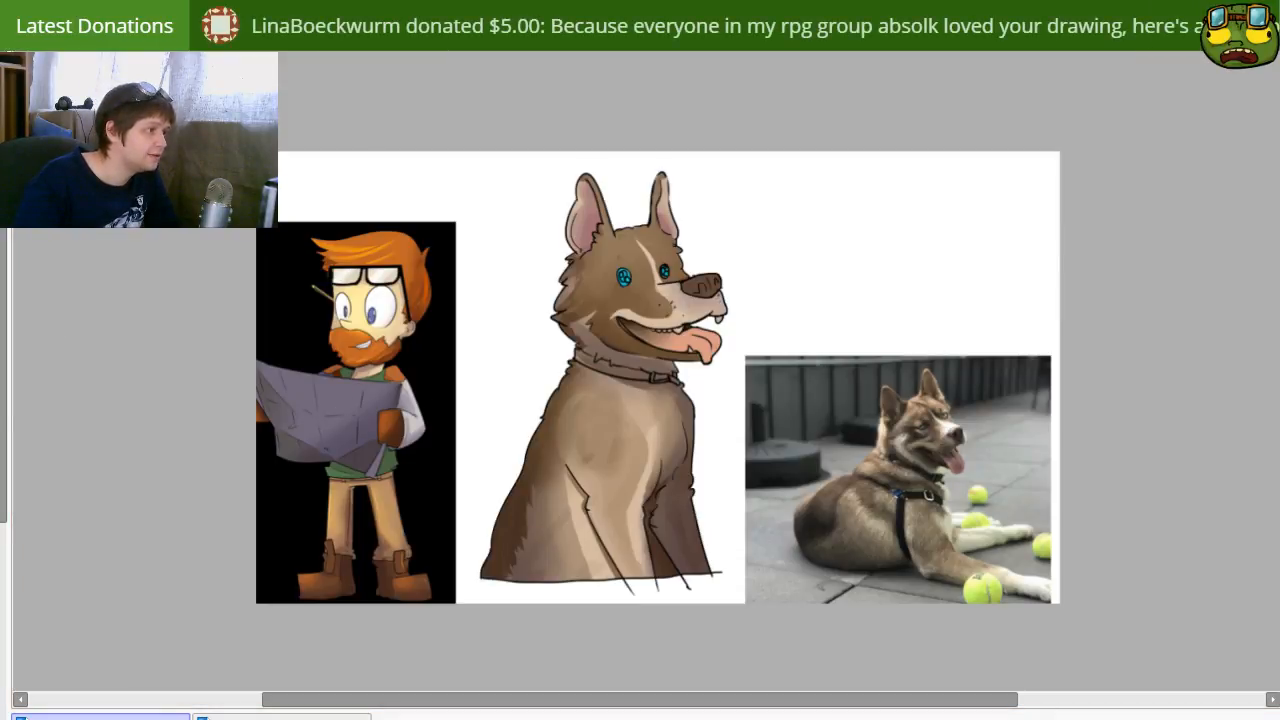
key(e)
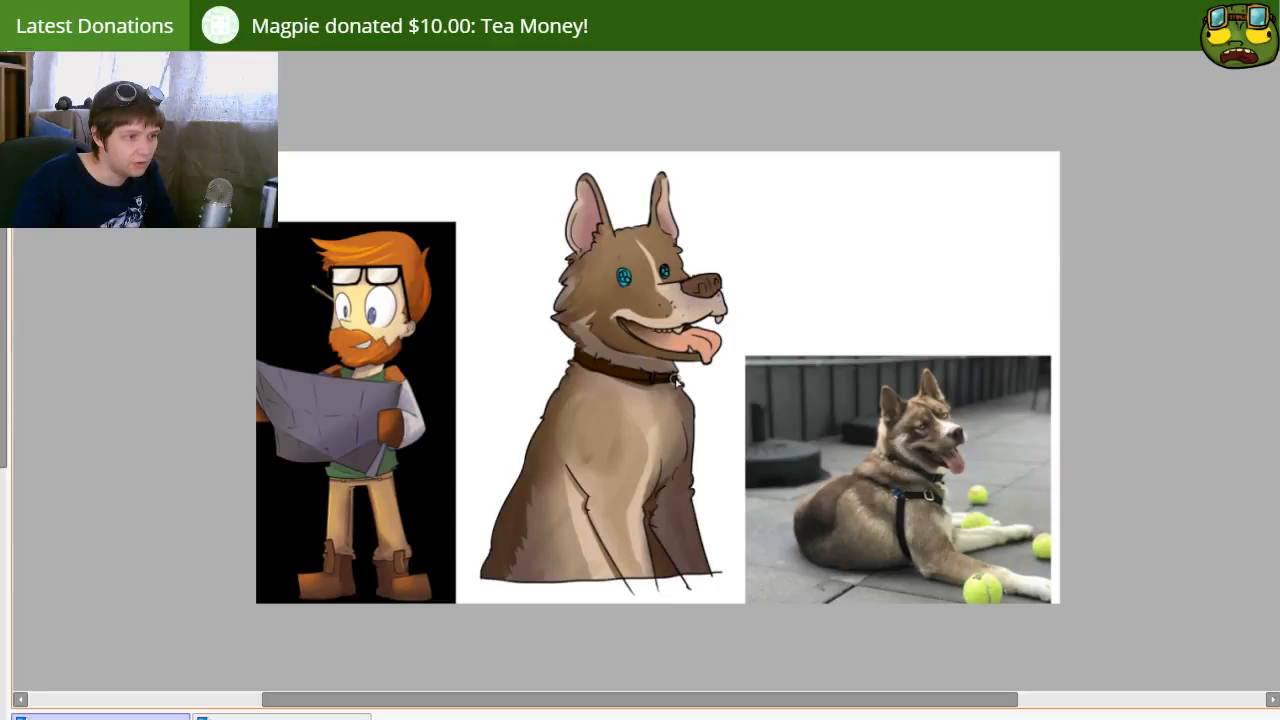
key(e)
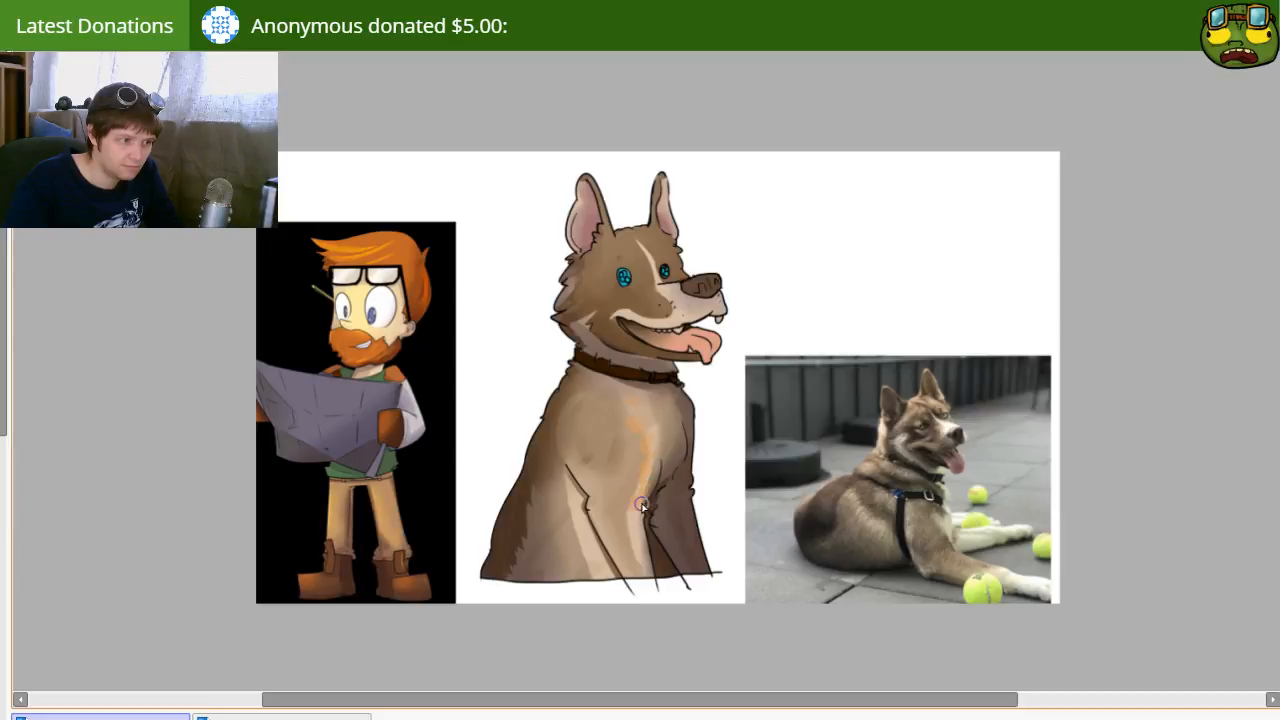
Step: Paint warm orange highlight strokes on the chest, shoulder, flank, far foreleg and the fur behind the cheek
drag(633, 554, 644, 579)
key(])
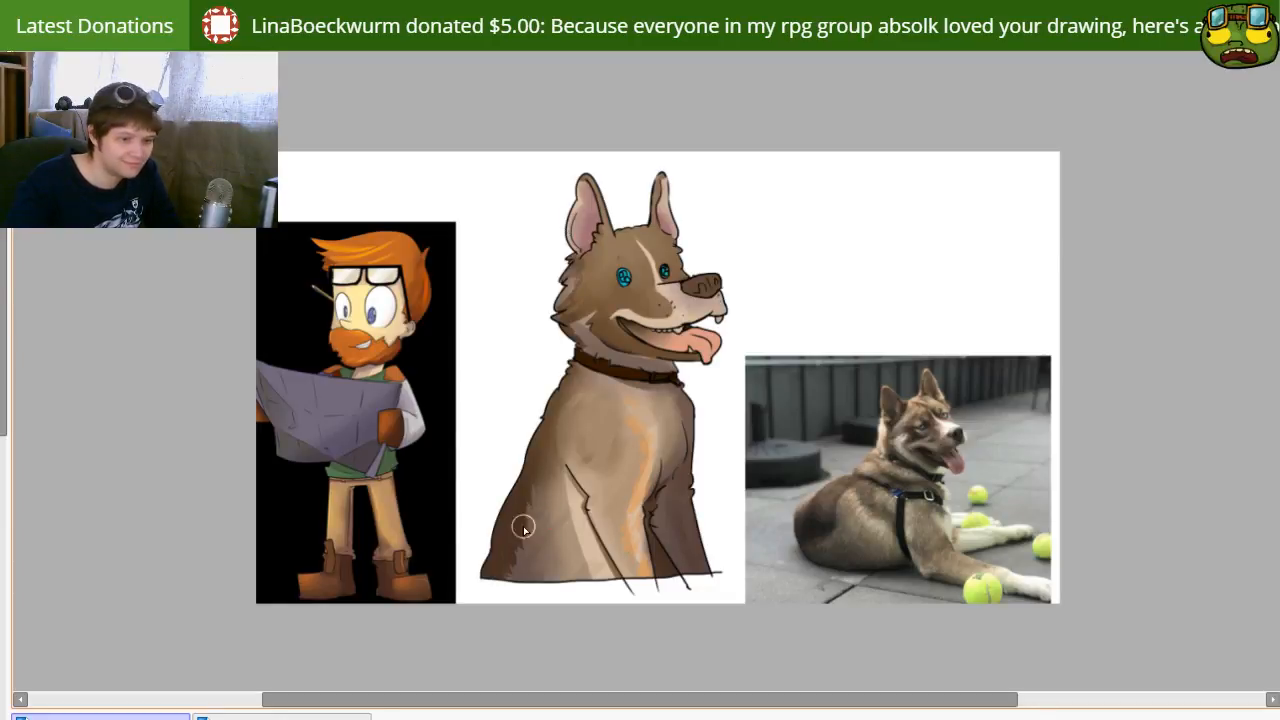
drag(648, 440, 642, 565)
mouse_move(703, 428)
mouse_down()
mouse_move(691, 470)
mouse_move(711, 571)
mouse_move(693, 497)
mouse_up()
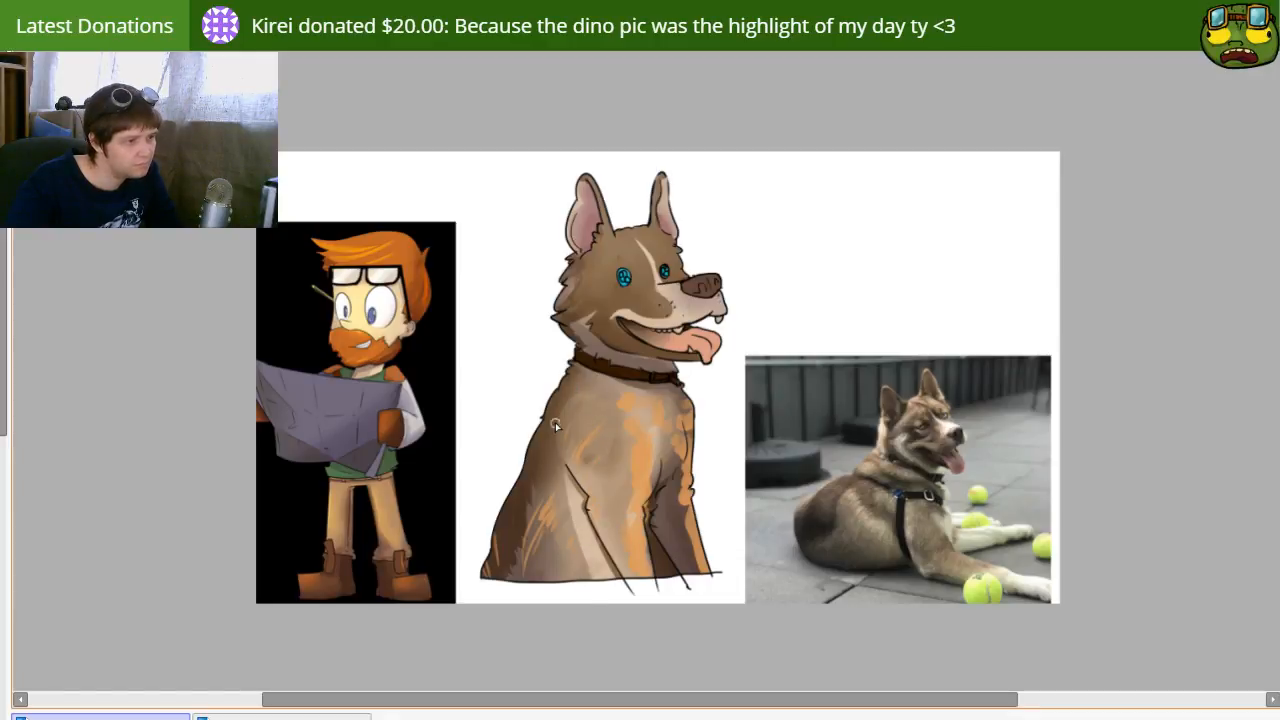
mouse_move(593, 314)
mouse_down()
mouse_move(583, 354)
mouse_move(563, 347)
mouse_up()
key(bracketleft)
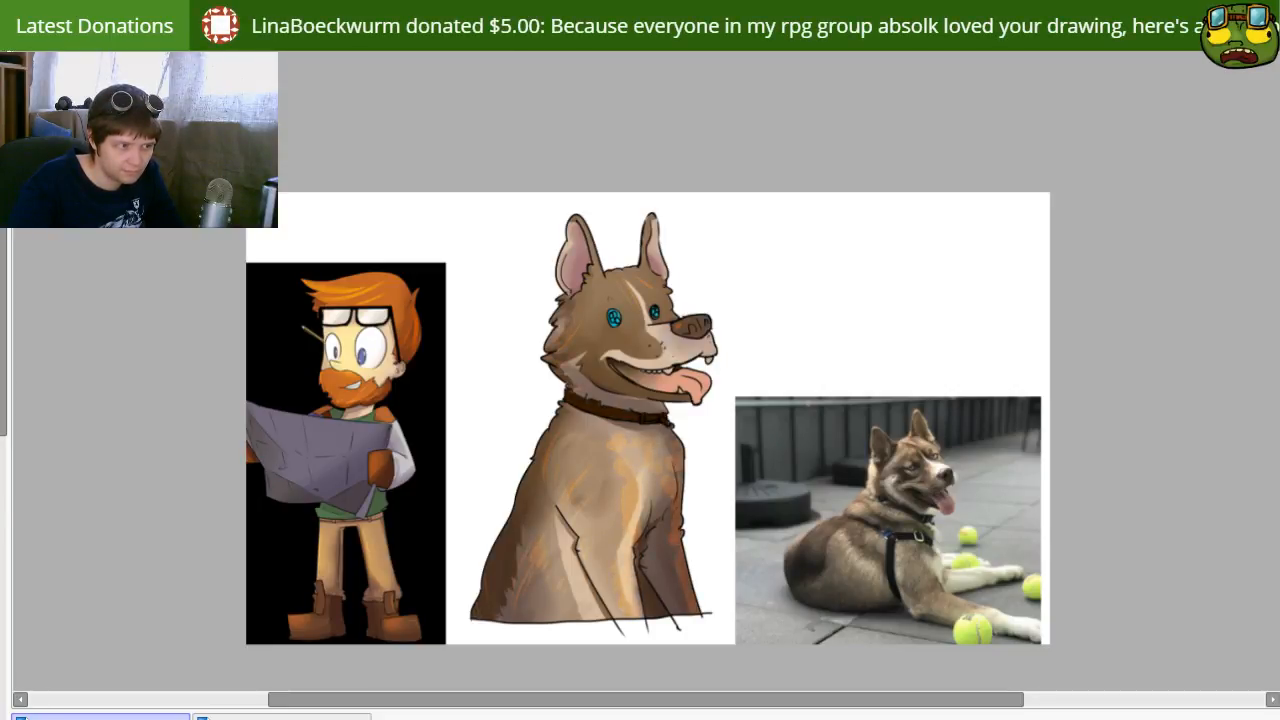
Step: Tone down the orange highlights and blend them into the fur across the body, foreleg and forehead
key(c)
drag(645, 483, 626, 455)
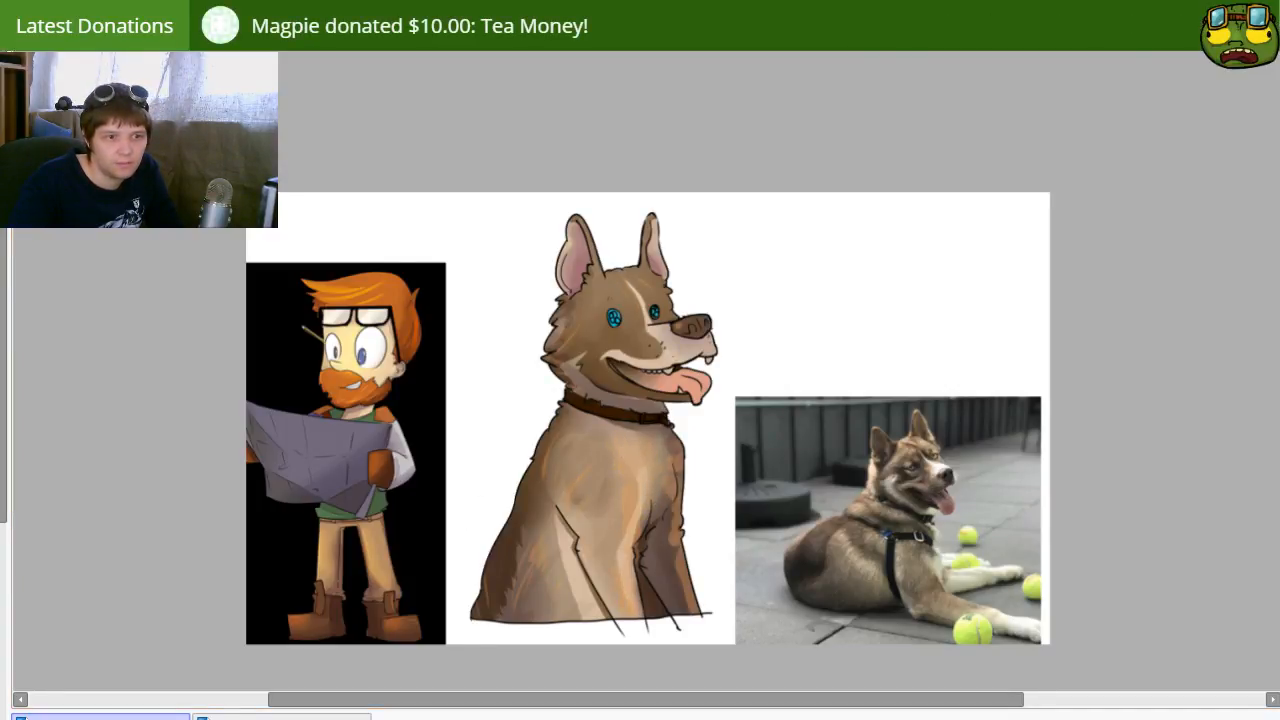
key(ctrl+z)
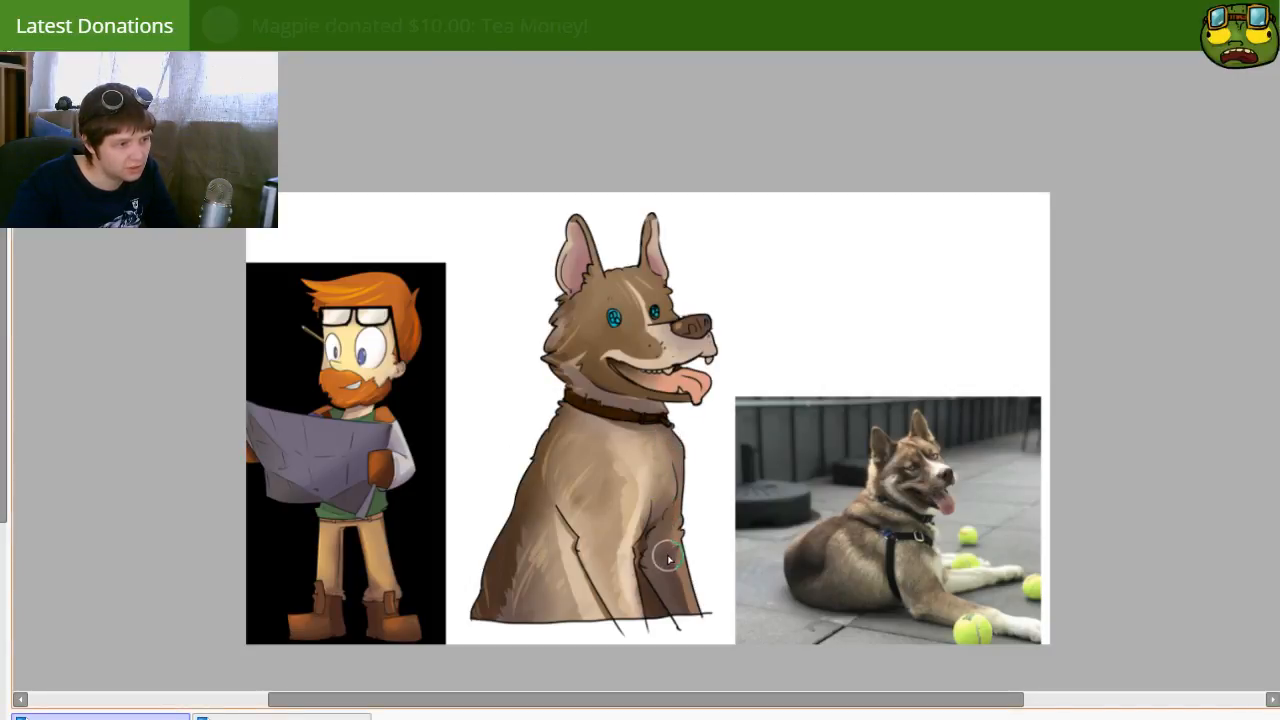
key([)
key([)
key([)
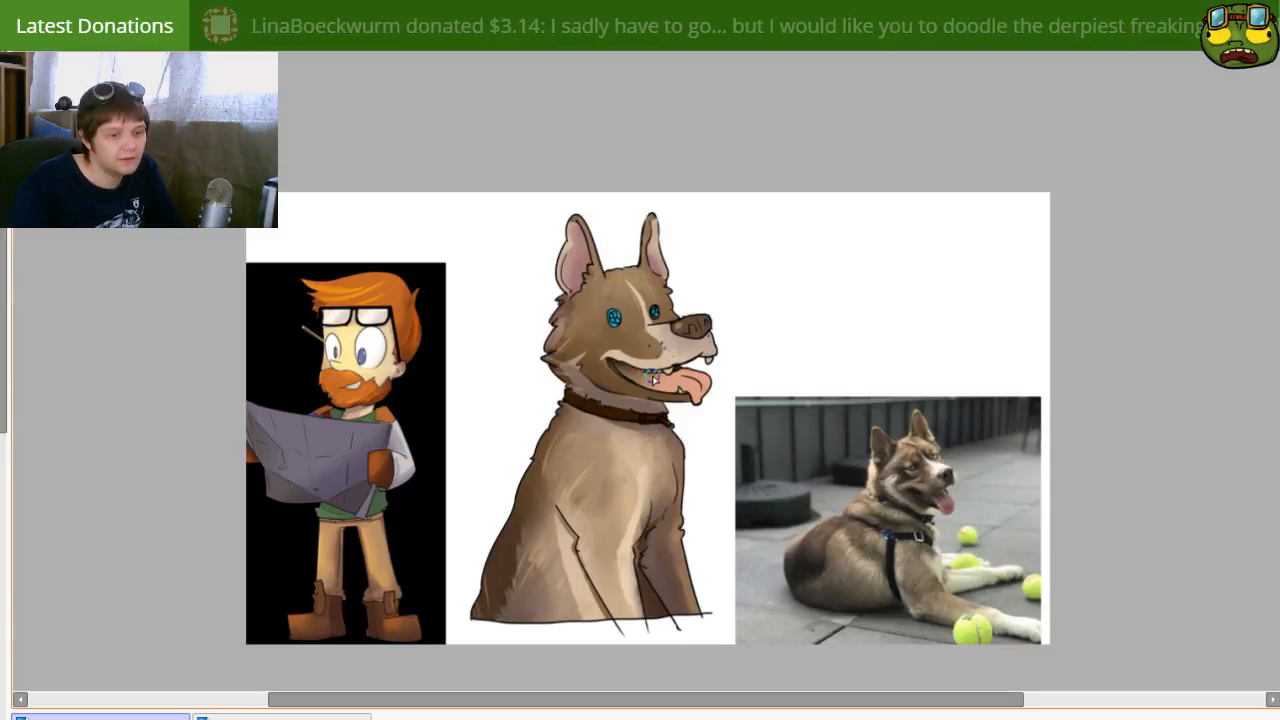
key(e)
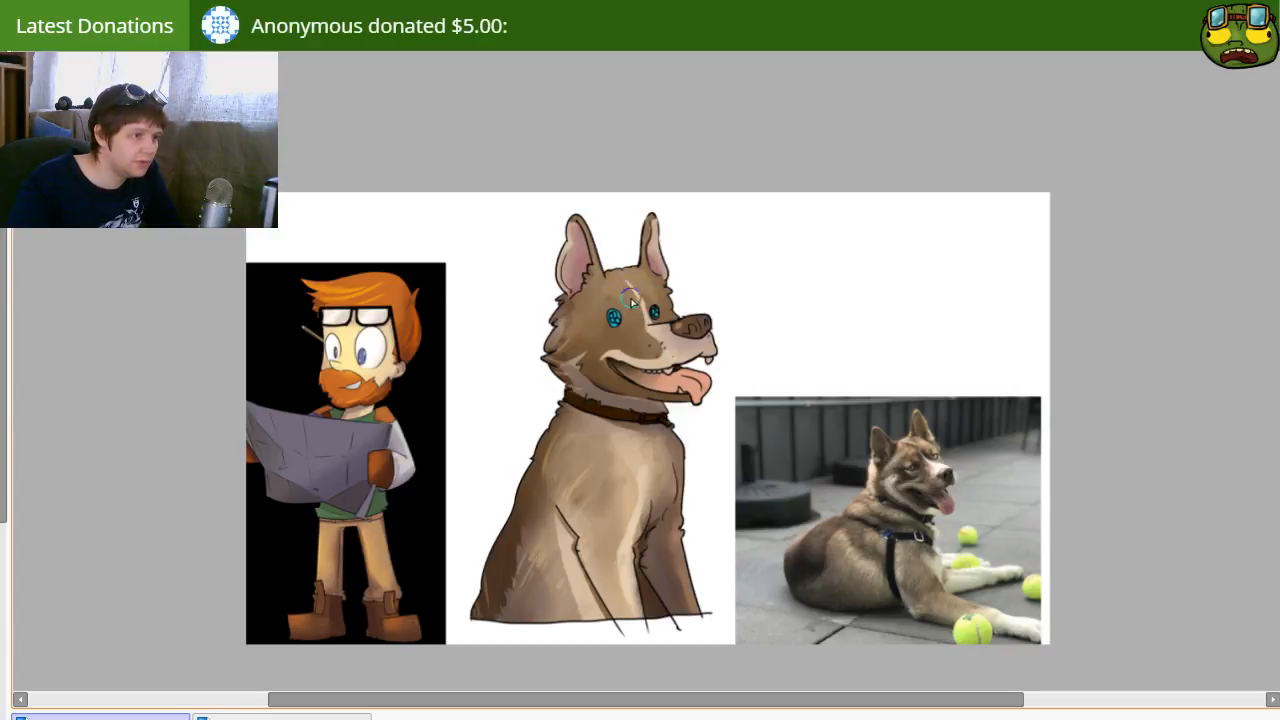
drag(632, 297, 636, 329)
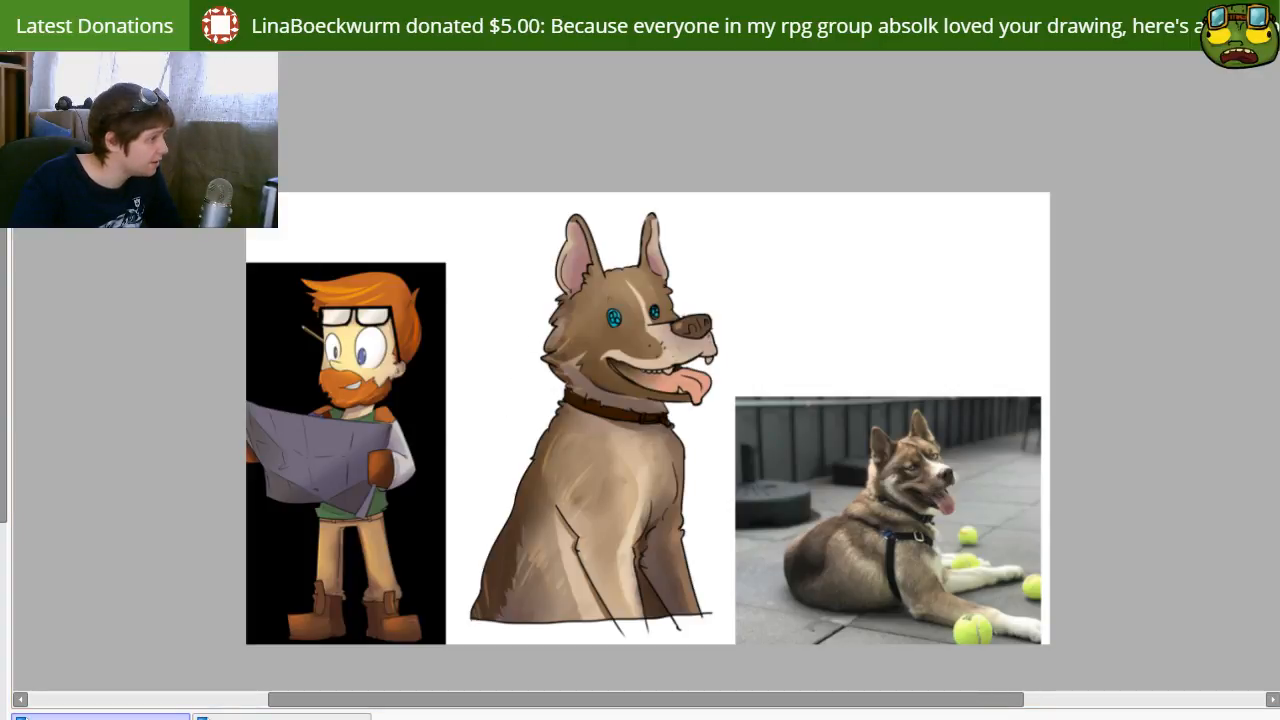
Step: Paint dark purple shadows over the inner ears, the fur behind the cheek, the neck and the collar
key(bracketright)
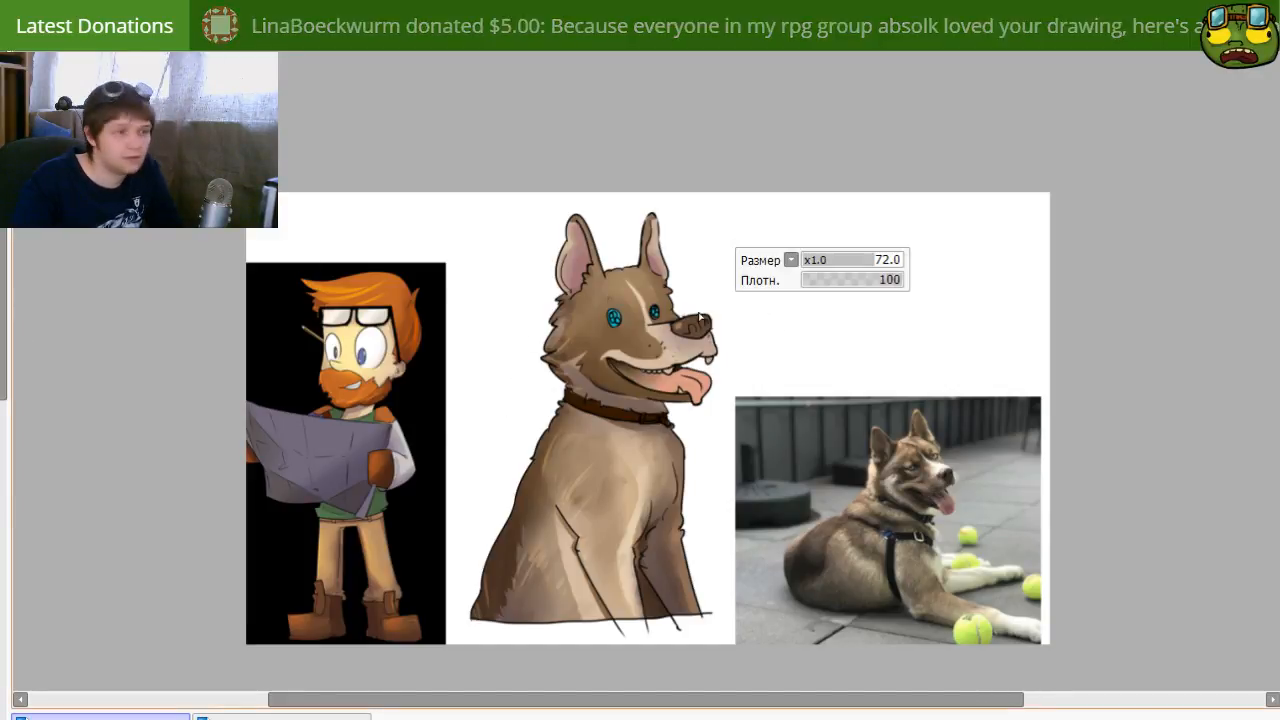
key(bracketright)
mouse_move(537, 249)
mouse_down()
mouse_move(564, 281)
mouse_move(557, 241)
mouse_move(569, 230)
mouse_move(578, 280)
mouse_up()
mouse_move(655, 222)
mouse_down()
mouse_move(666, 229)
mouse_move(660, 275)
mouse_up()
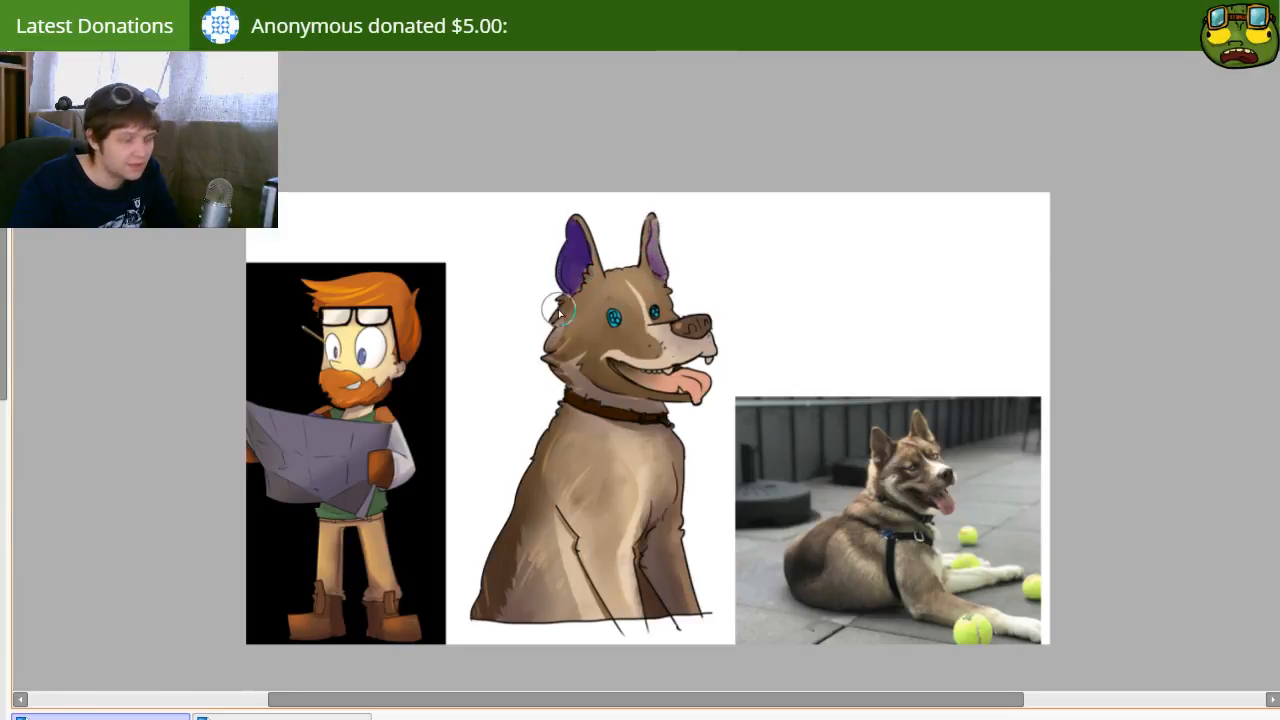
mouse_move(550, 321)
mouse_down()
mouse_move(558, 307)
mouse_move(552, 348)
mouse_move(600, 333)
mouse_up()
drag(541, 372, 625, 412)
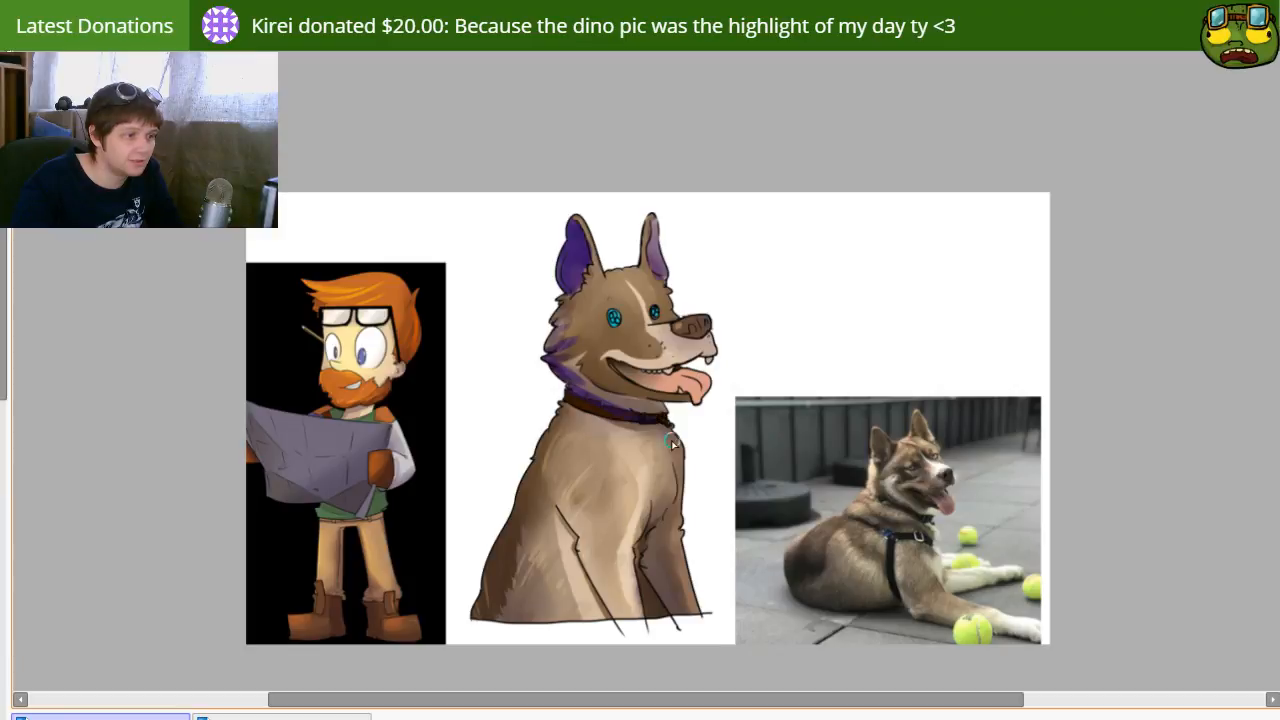
Step: Paint a thin purple shadow behind the shoulder and down the rear edge of the near foreleg, redoing unsatisfactory strokes
drag(585, 515, 597, 515)
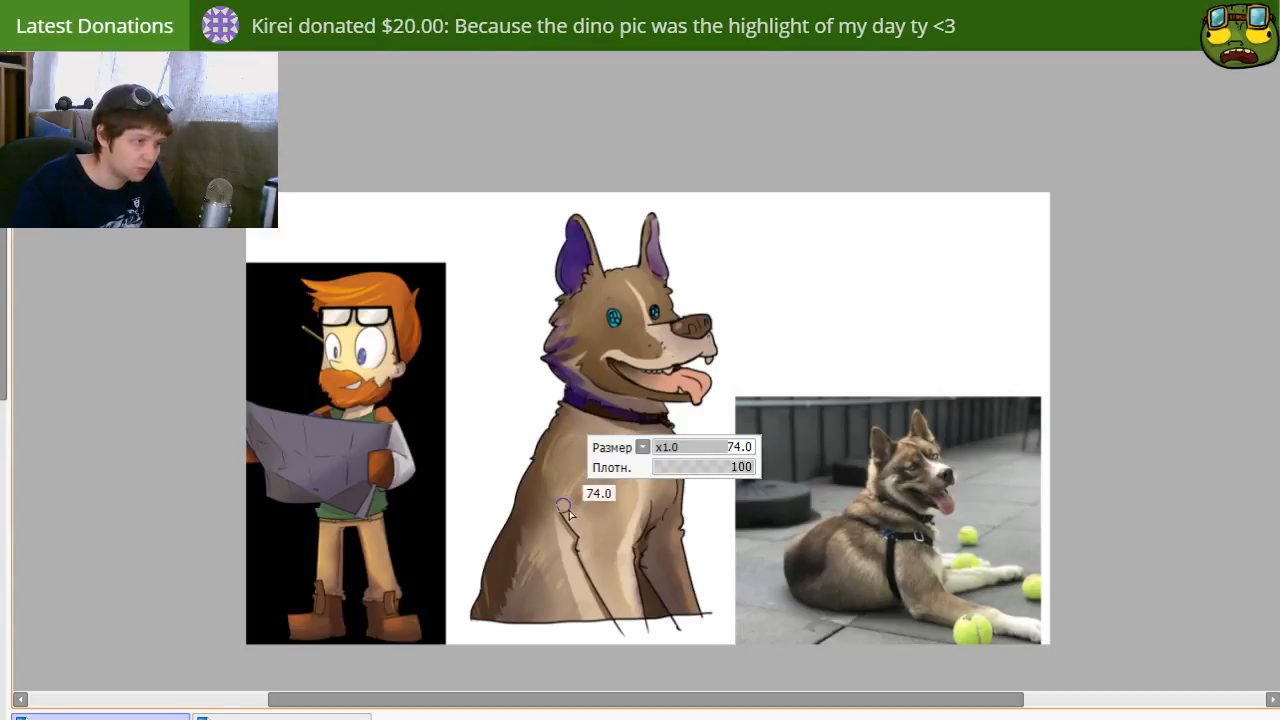
drag(549, 481, 584, 513)
key(ctrl+z)
mouse_move(555, 459)
mouse_down()
mouse_move(611, 552)
mouse_move(593, 534)
mouse_move(579, 543)
mouse_move(624, 614)
mouse_up()
key(ctrl+z)
drag(580, 547, 625, 645)
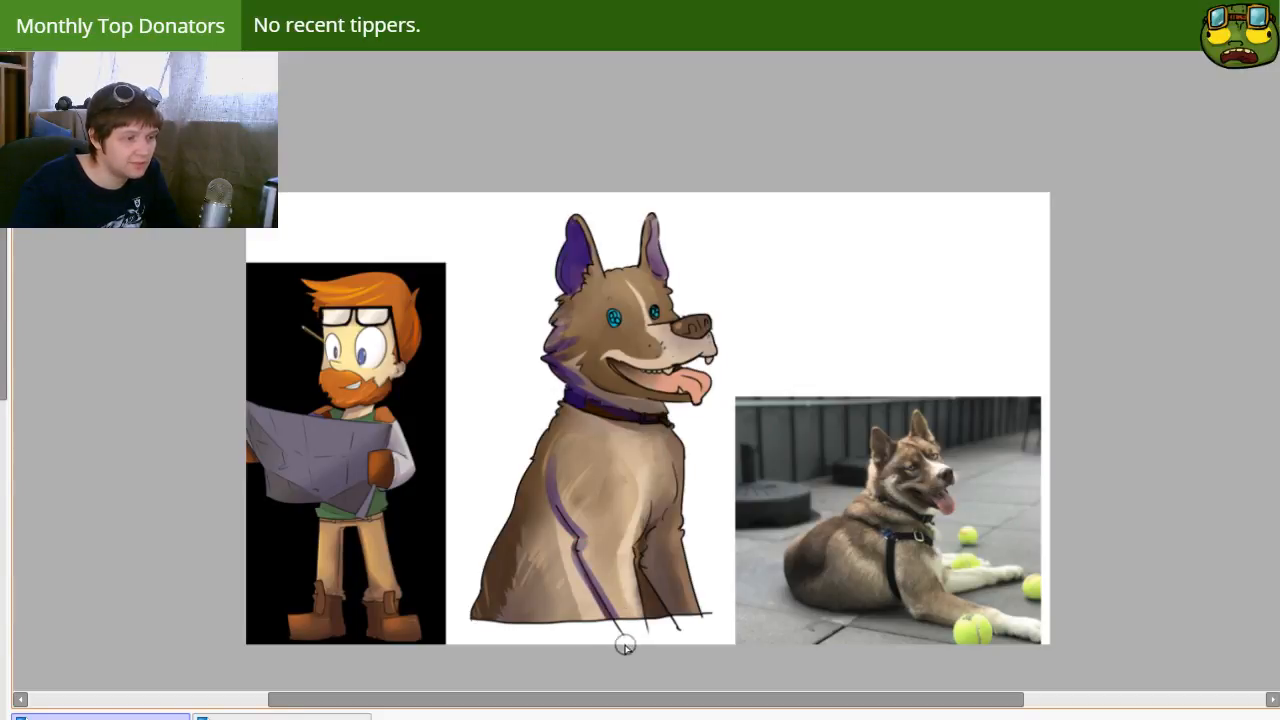
Step: Cover the far foreleg with solid dark purple shadow and extend it up the chest's edge to the collar
drag(660, 520, 640, 595)
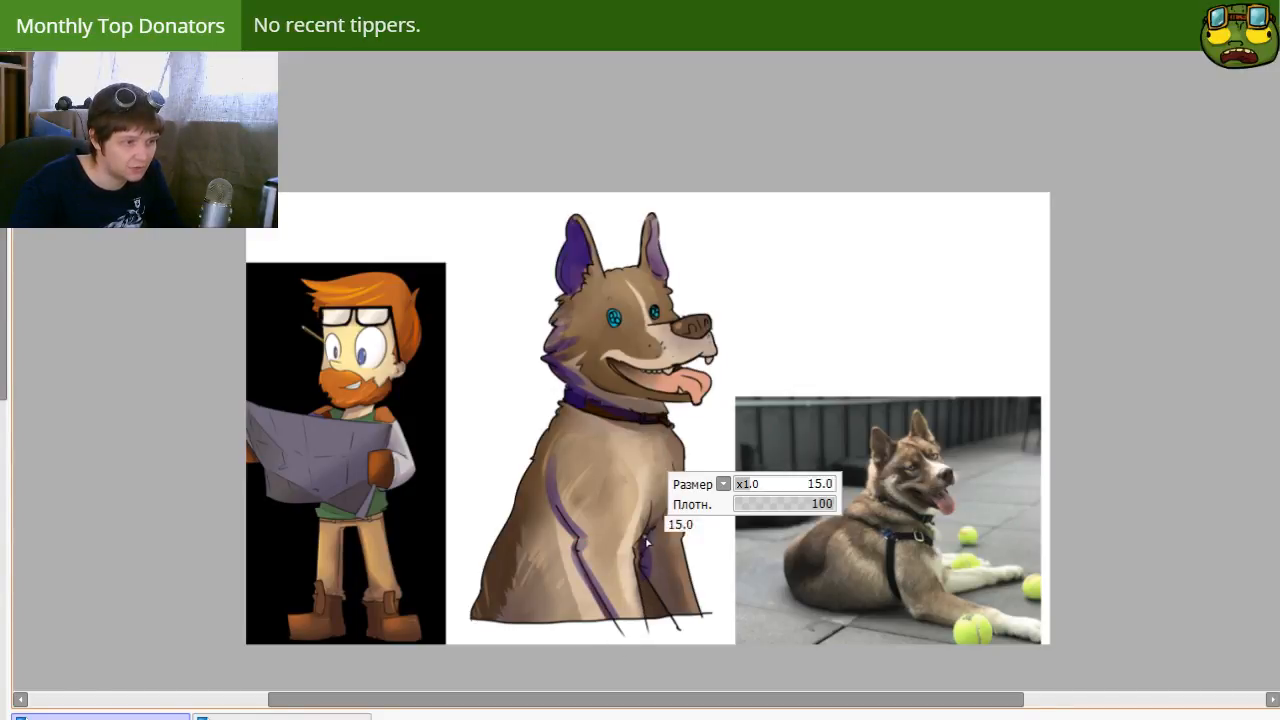
mouse_move(676, 500)
mouse_down()
mouse_move(643, 551)
mouse_move(646, 602)
mouse_move(653, 573)
mouse_move(660, 619)
mouse_move(676, 512)
mouse_move(690, 575)
mouse_move(671, 600)
mouse_up()
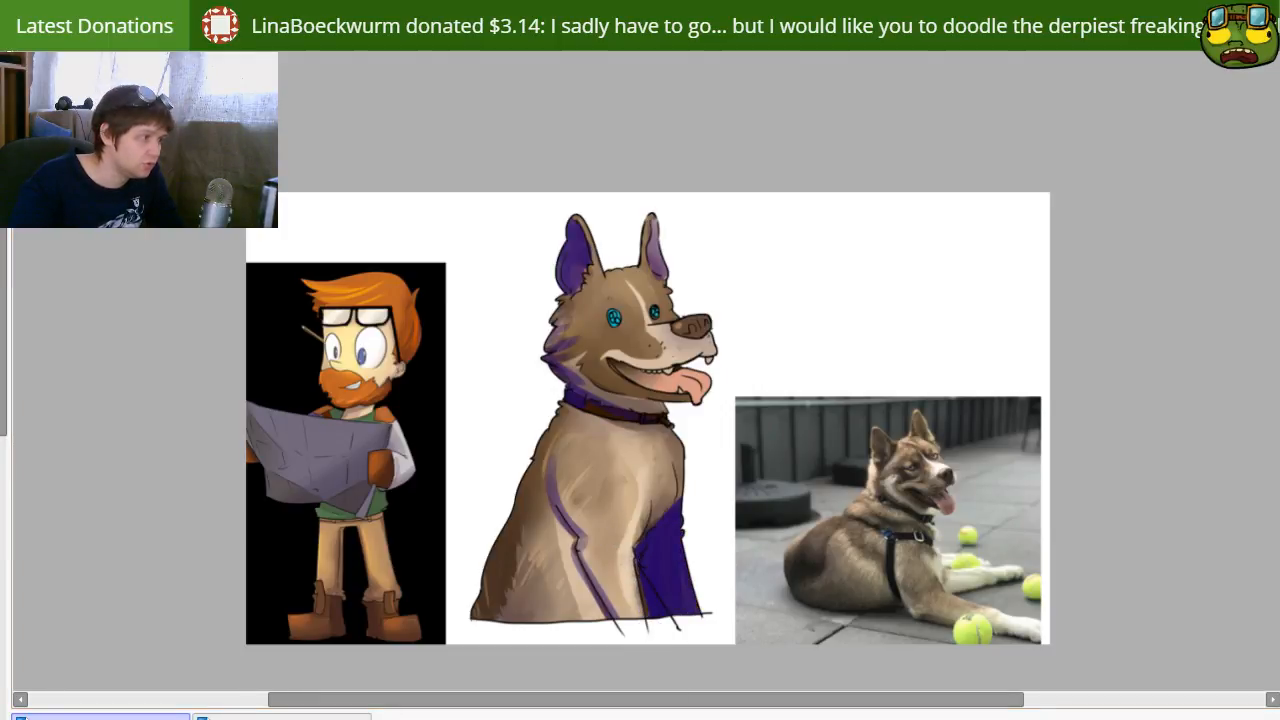
key([)
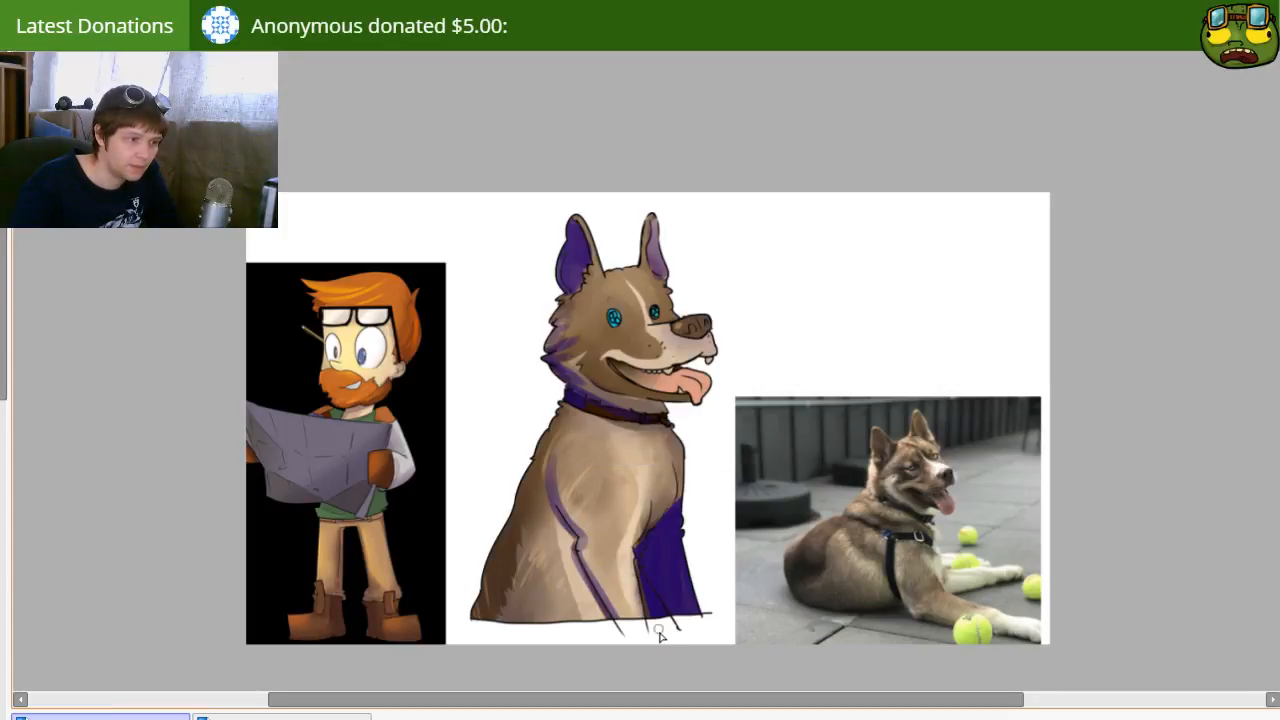
mouse_move(637, 563)
mouse_down()
mouse_move(690, 482)
mouse_move(666, 505)
mouse_move(674, 440)
mouse_move(684, 495)
mouse_move(672, 438)
mouse_up()
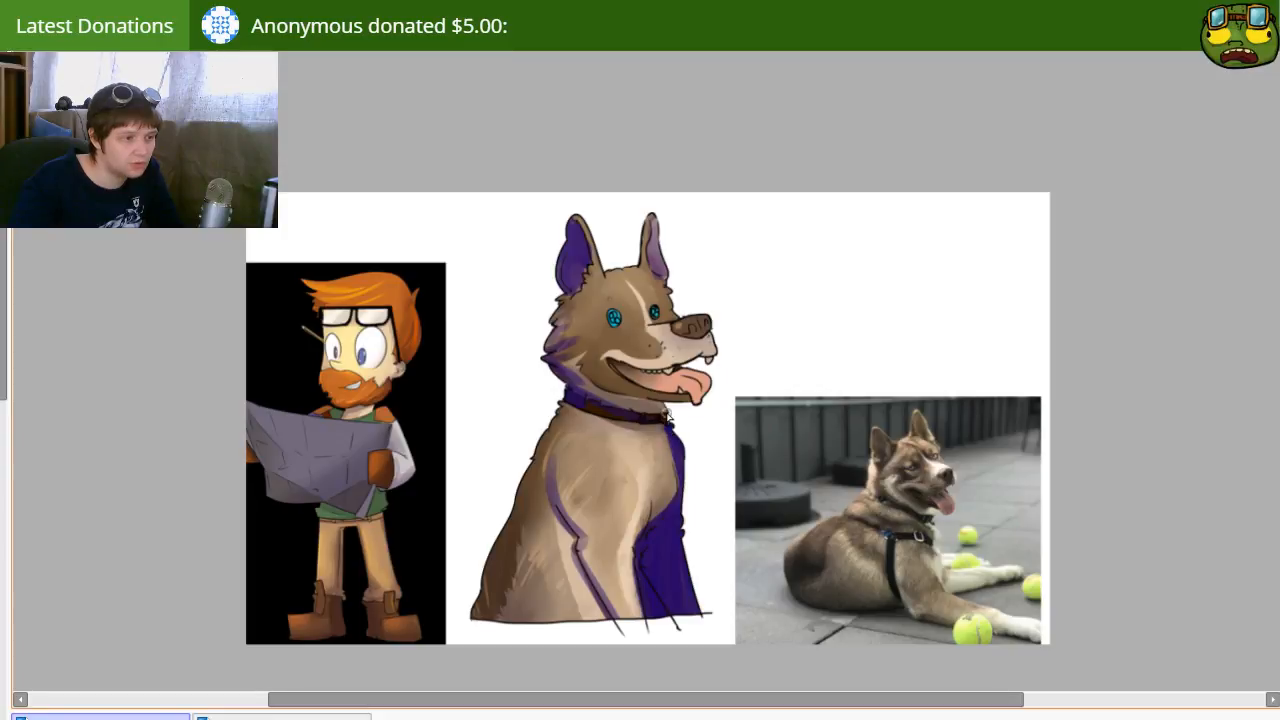
Step: Extend the purple shadow along the dog's back with a larger brush and tone all shadows down into the fur
drag(579, 390, 668, 404)
key(ctrl+z)
mouse_move(517, 520)
mouse_down()
mouse_move(531, 503)
mouse_move(502, 473)
mouse_move(482, 582)
mouse_up()
key(])
key(])
drag(490, 470, 478, 568)
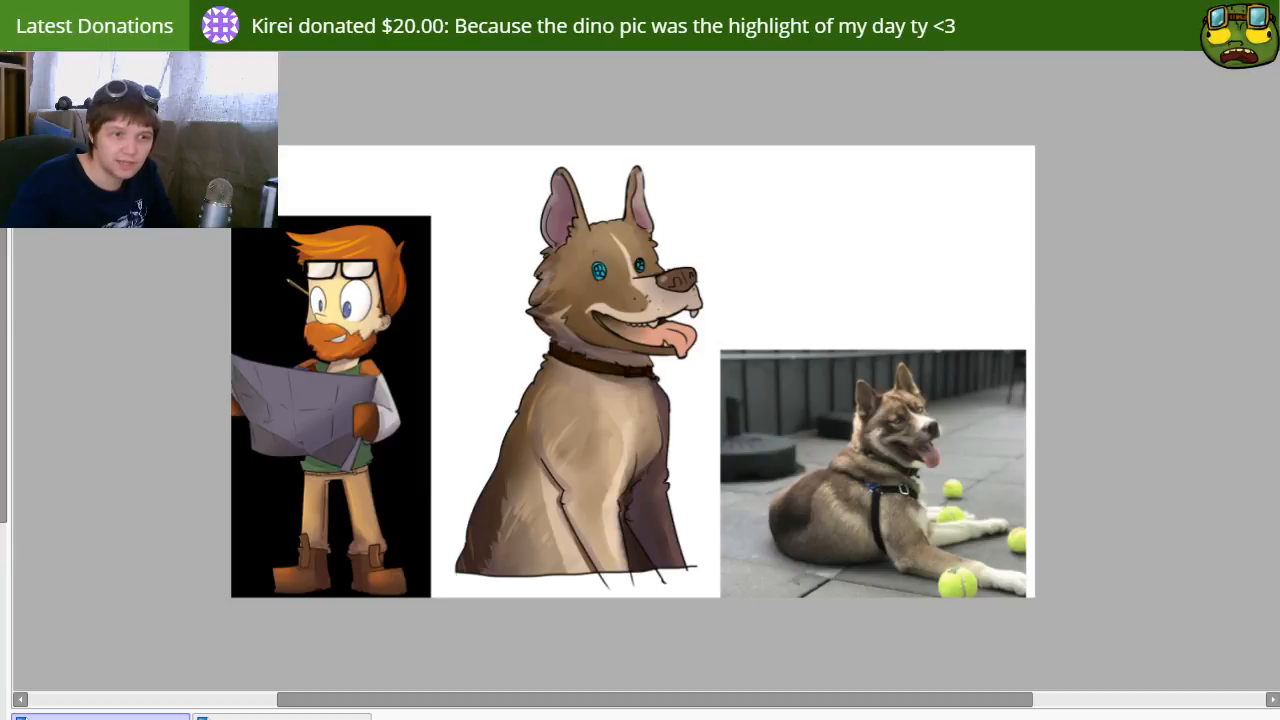
mouse_move(616, 514)
mouse_down()
mouse_move(649, 480)
mouse_move(627, 520)
mouse_up()
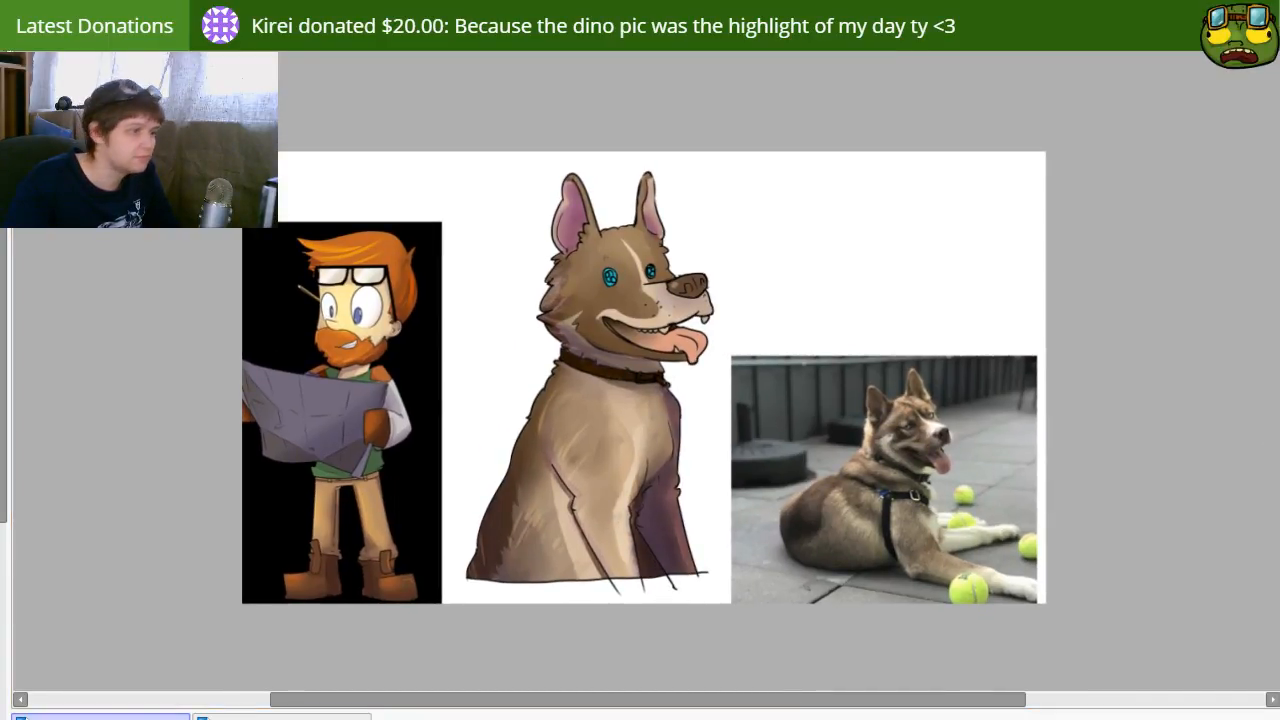
drag(651, 425, 634, 435)
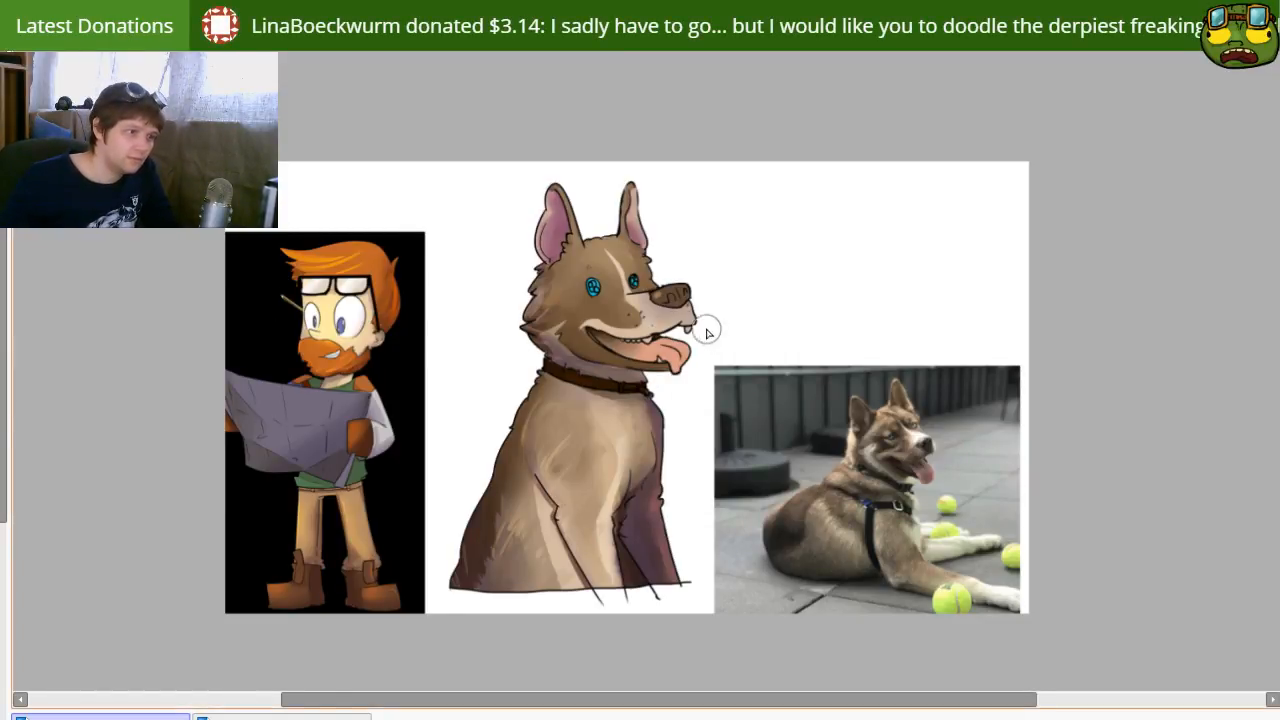
Step: Cover the scribbled line detail inside both eyes with flat light blue, redoing the strokes once
scroll(660, 311, up, 2)
scroll(663, 250, up, 1)
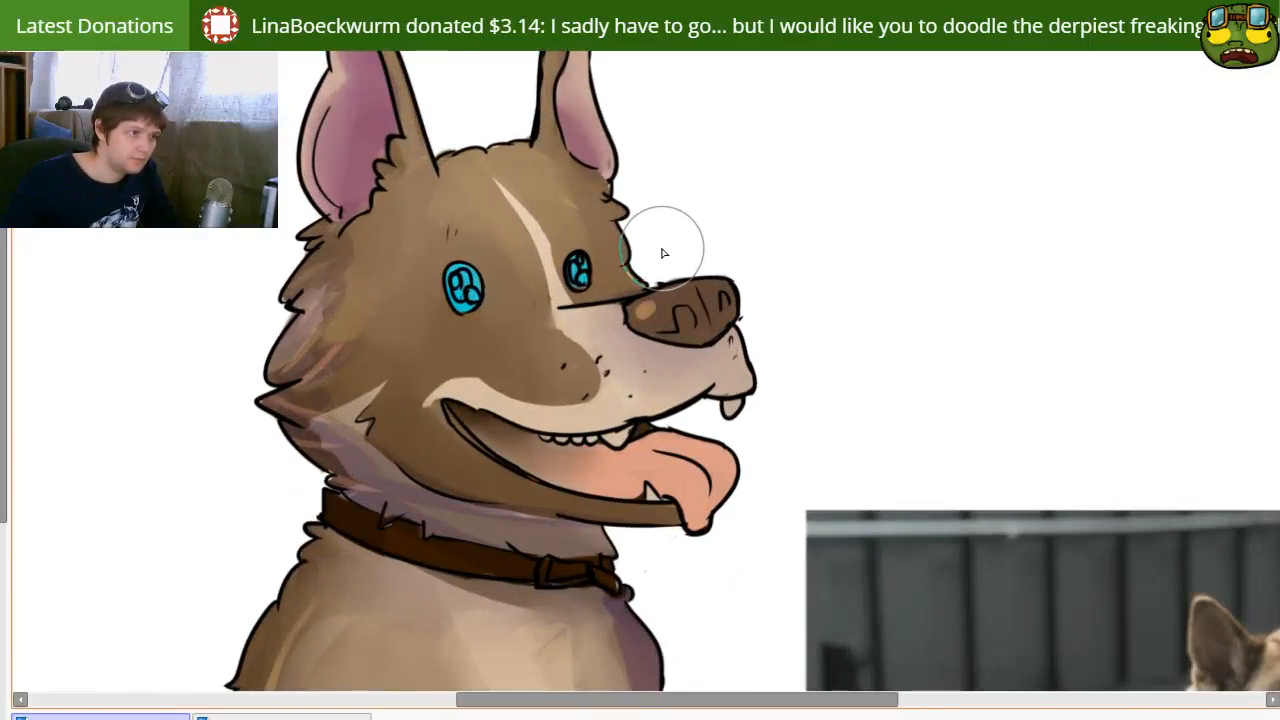
scroll(643, 338, up, 1)
right_click(609, 338)
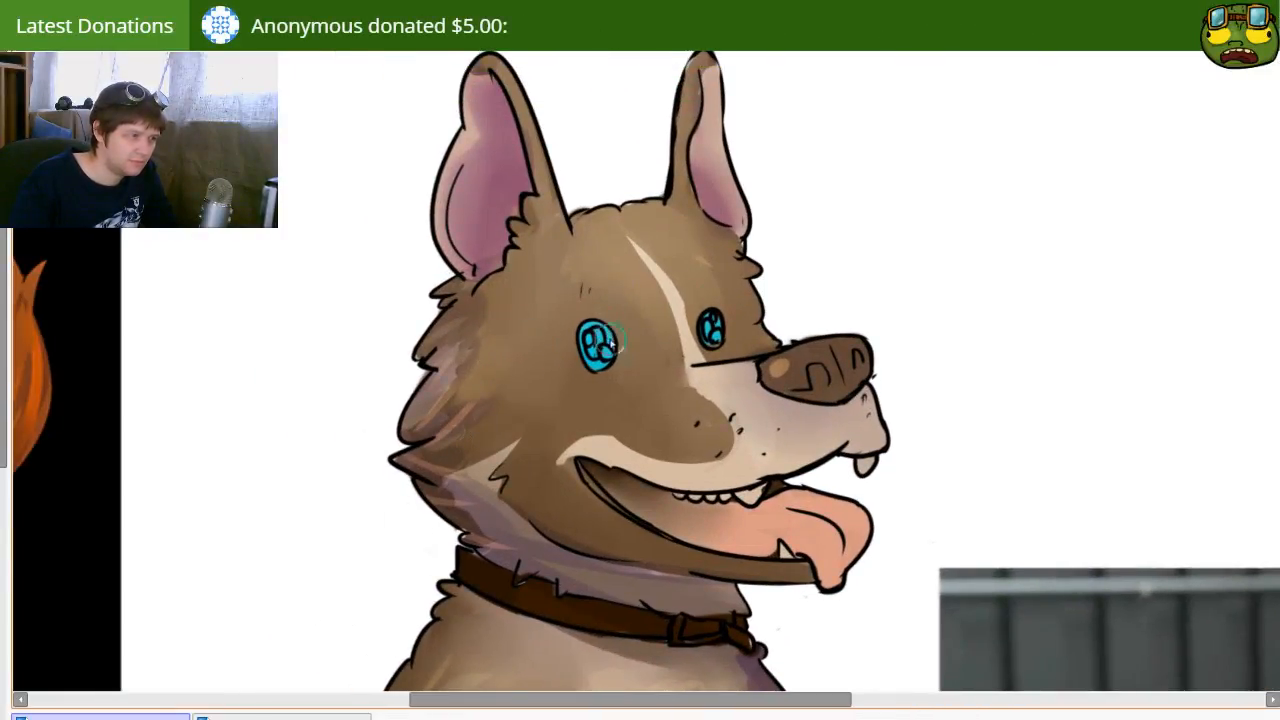
mouse_move(591, 334)
mouse_down()
mouse_move(603, 356)
mouse_move(589, 345)
mouse_up()
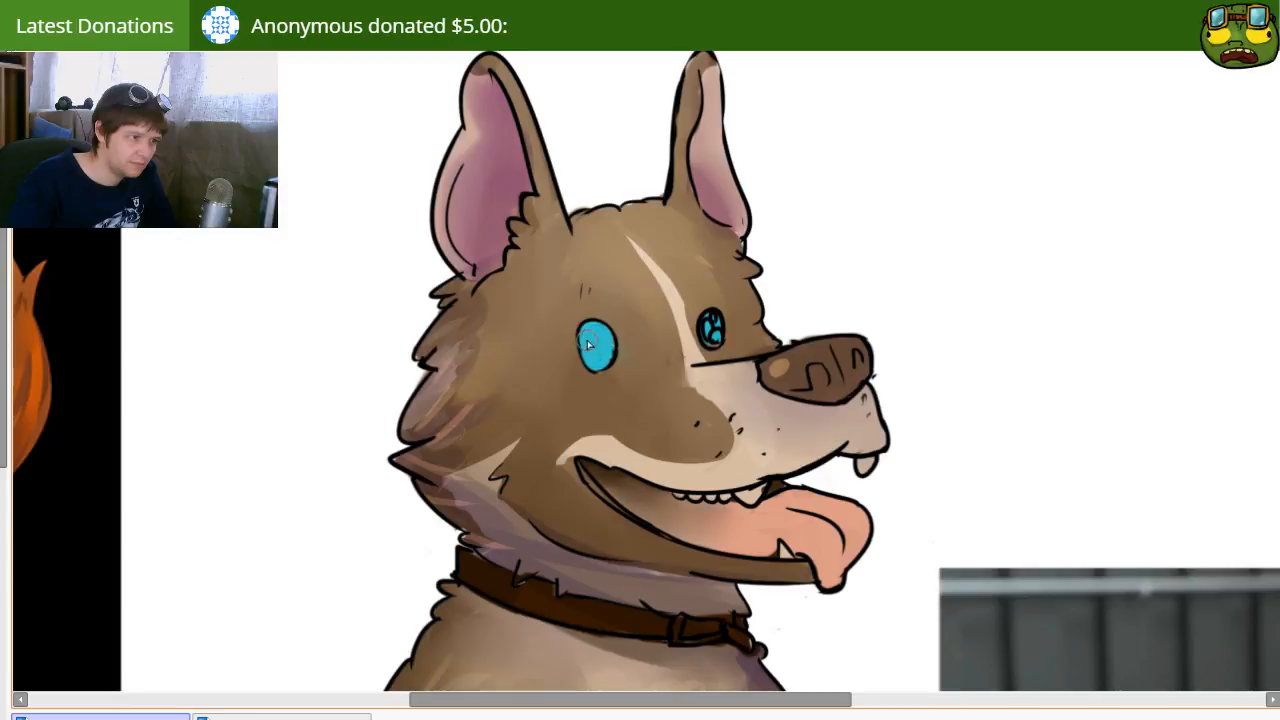
drag(712, 330, 714, 326)
mouse_move(578, 441)
mouse_down()
mouse_move(560, 423)
mouse_move(577, 441)
mouse_up()
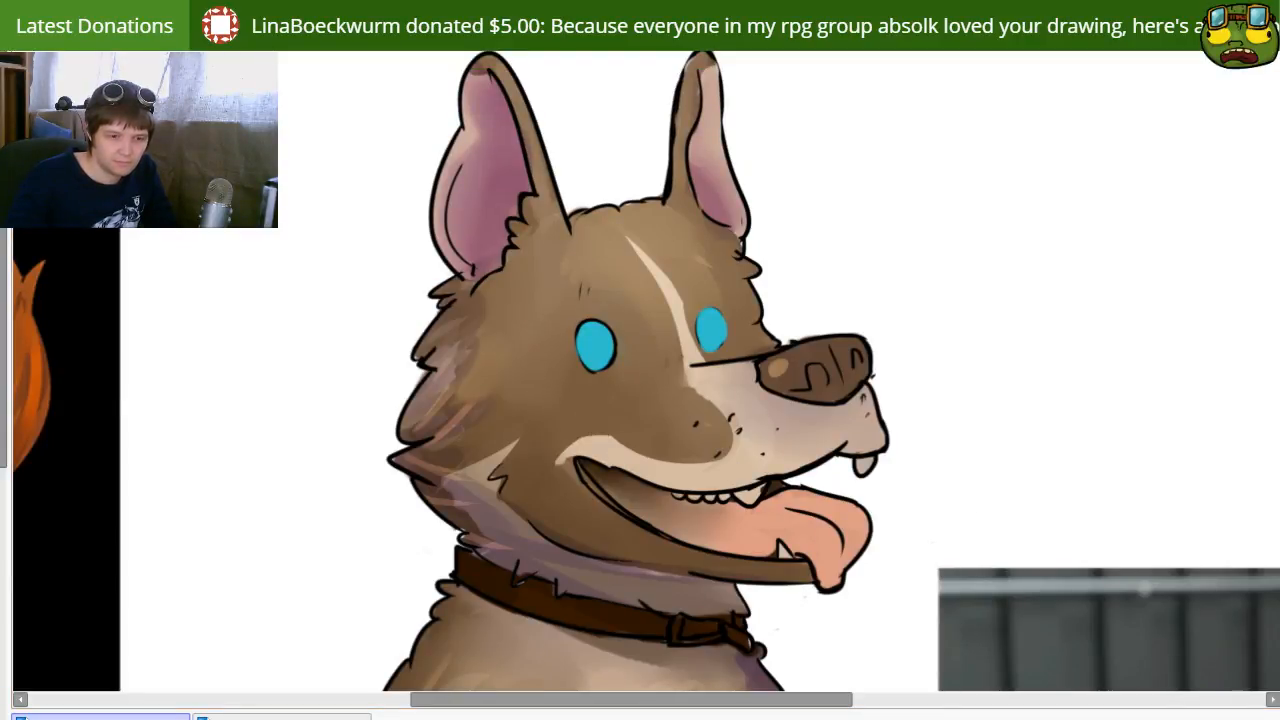
drag(723, 415, 642, 407)
drag(554, 469, 574, 446)
drag(507, 393, 557, 422)
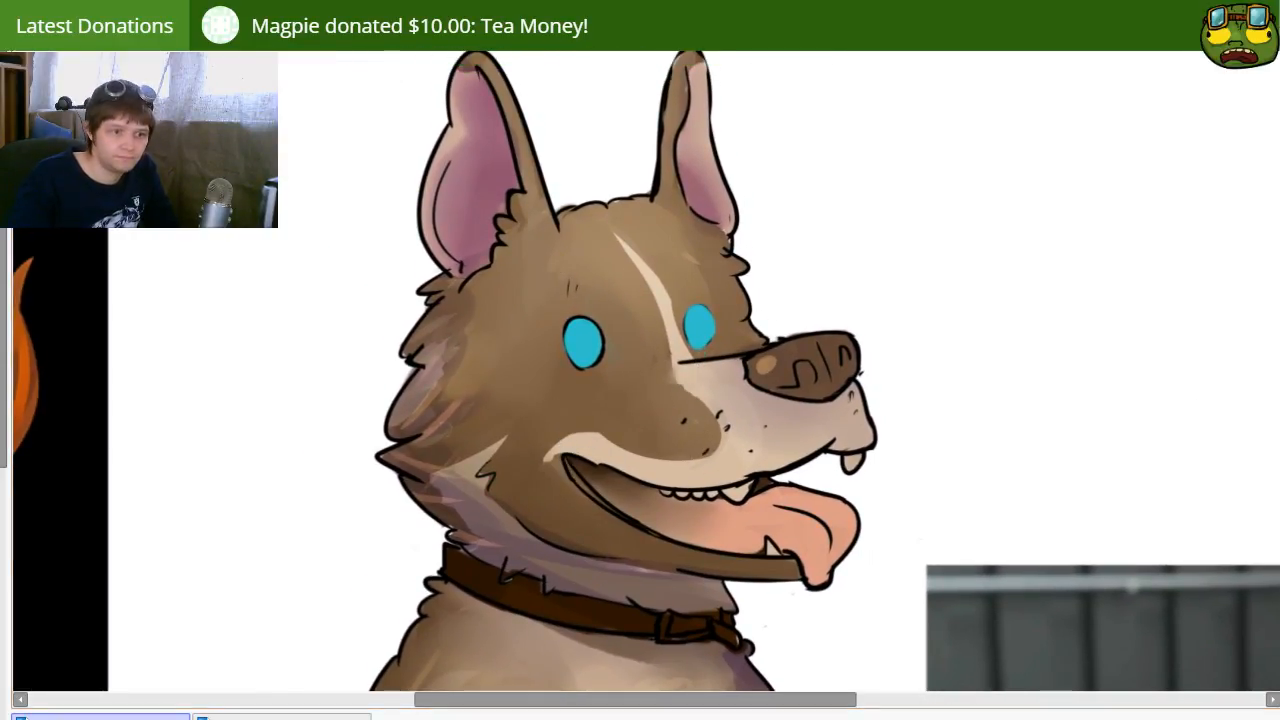
key(ctrl+z)
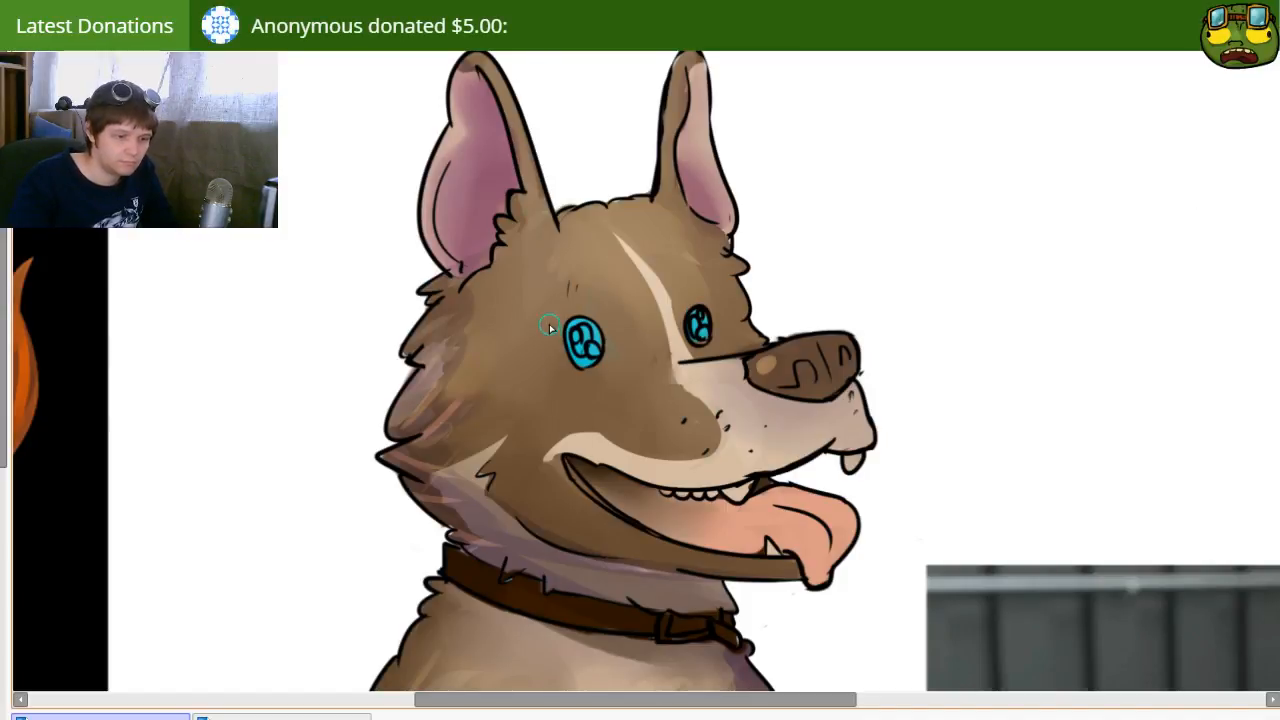
mouse_move(571, 339)
mouse_down()
mouse_move(584, 344)
mouse_move(581, 331)
mouse_move(582, 354)
mouse_move(571, 350)
mouse_up()
drag(701, 327, 704, 327)
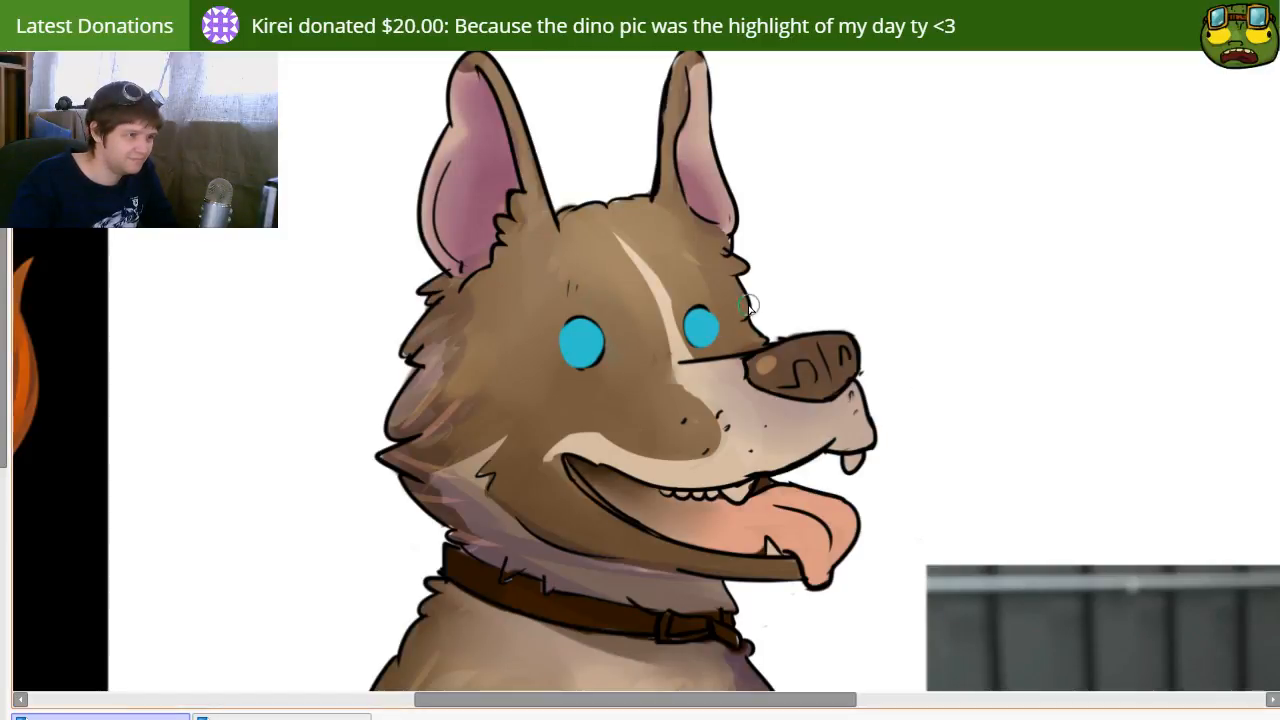
Step: Draw light blue angry brows and radiating glow lines around both of the dog's eyes
drag(706, 291, 840, 298)
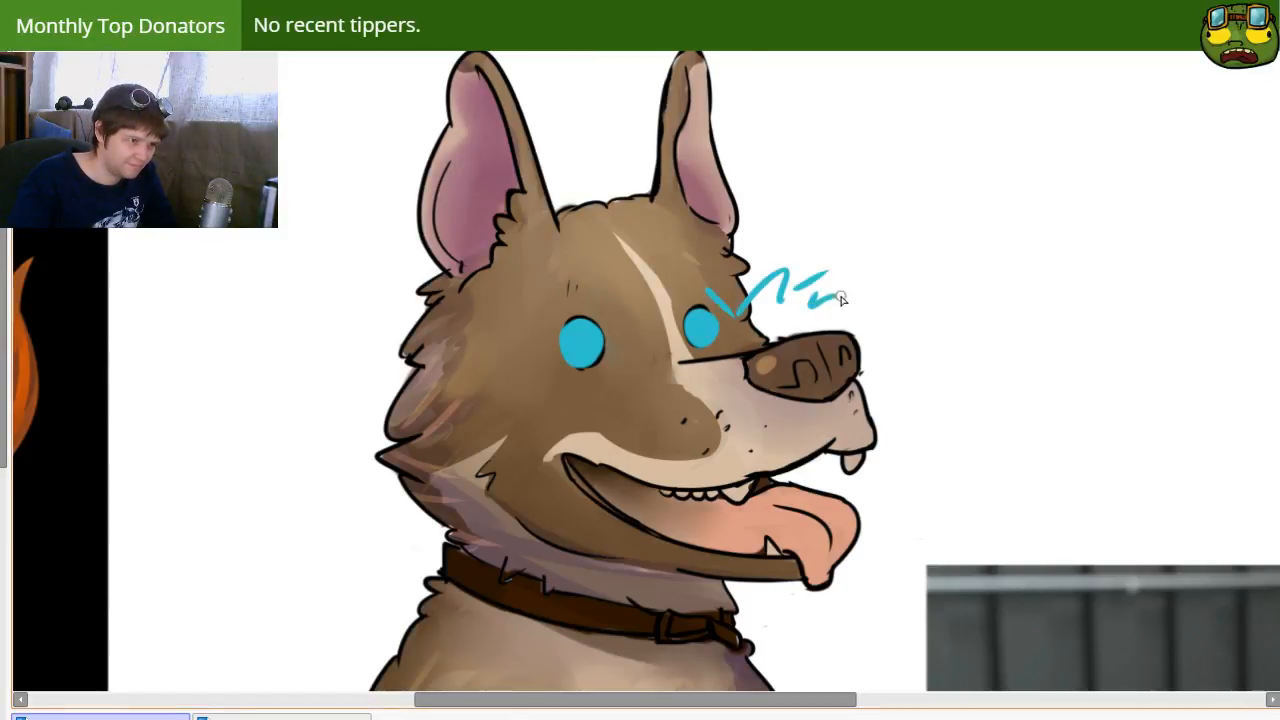
drag(745, 340, 835, 314)
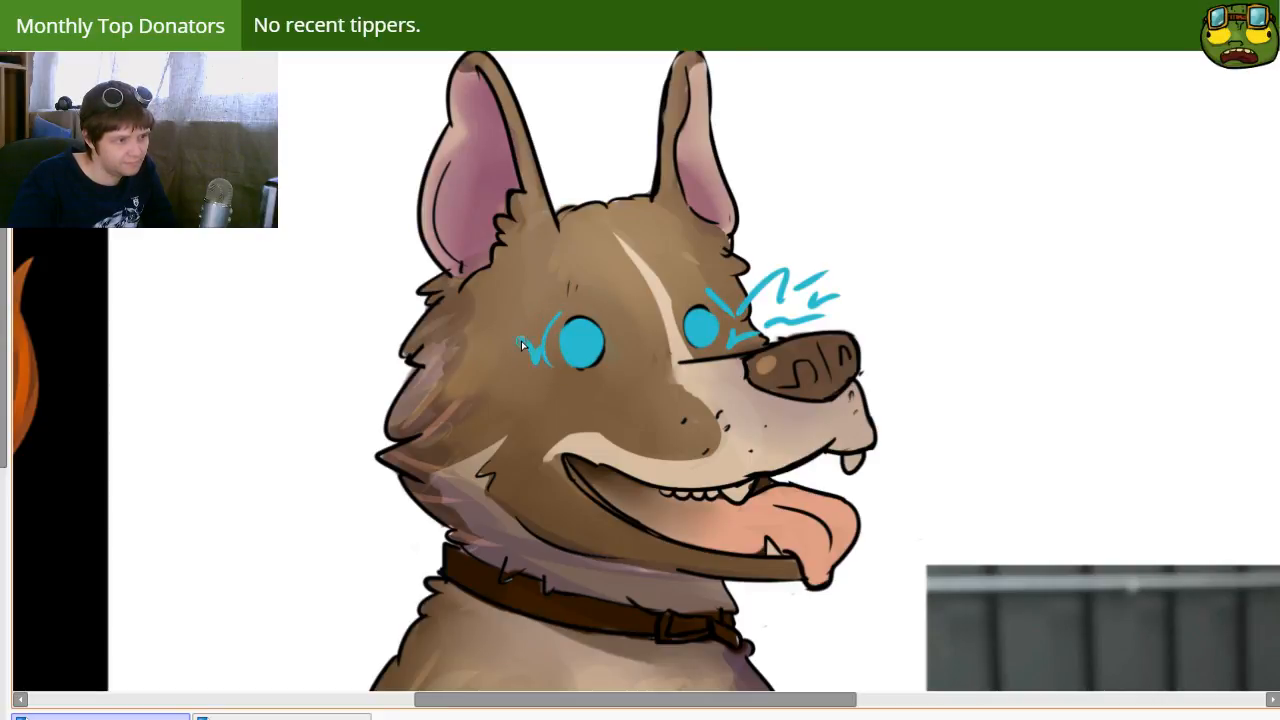
drag(495, 345, 382, 328)
key(ctrl+z)
drag(496, 343, 374, 348)
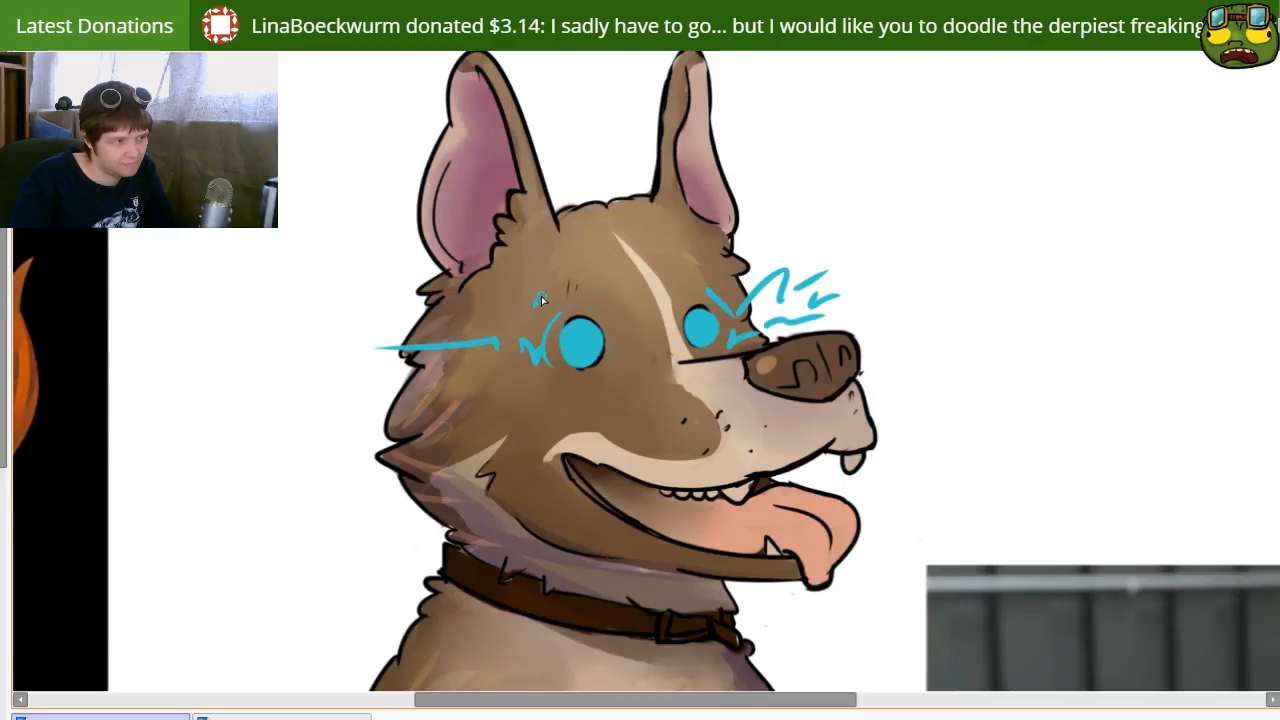
drag(503, 413, 440, 455)
mouse_move(601, 385)
mouse_down()
mouse_move(606, 376)
mouse_move(632, 400)
mouse_up()
mouse_move(604, 340)
mouse_down()
mouse_move(612, 306)
mouse_move(627, 303)
mouse_up()
drag(556, 286, 604, 330)
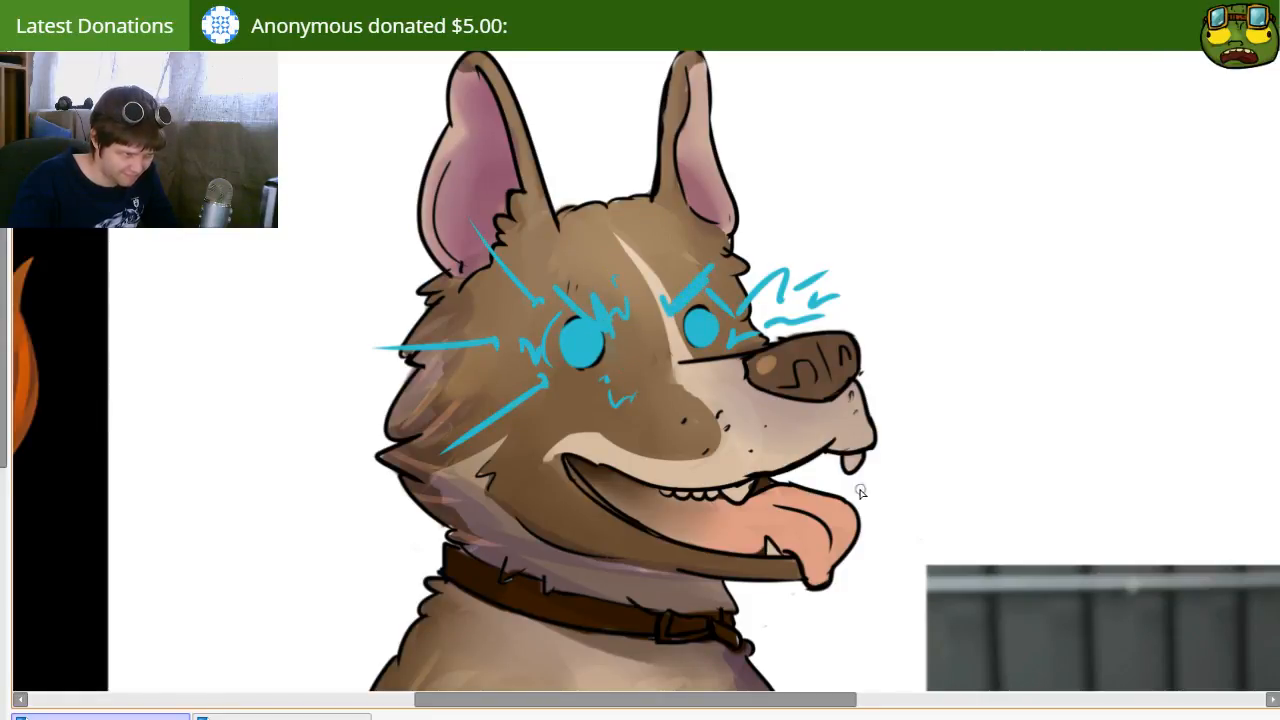
Step: Paint a glowing light blue energy beam shooting out of the dog's open mouth
mouse_move(645, 463)
mouse_down()
mouse_move(537, 397)
mouse_move(600, 411)
mouse_move(665, 468)
mouse_move(638, 472)
mouse_move(814, 434)
mouse_move(681, 466)
mouse_up()
mouse_move(548, 423)
mouse_down()
mouse_move(754, 507)
mouse_move(690, 447)
mouse_up()
mouse_move(808, 479)
mouse_down()
mouse_move(649, 423)
mouse_move(1275, 235)
mouse_up()
drag(590, 436, 1275, 330)
drag(641, 469, 1160, 527)
drag(730, 452, 1275, 432)
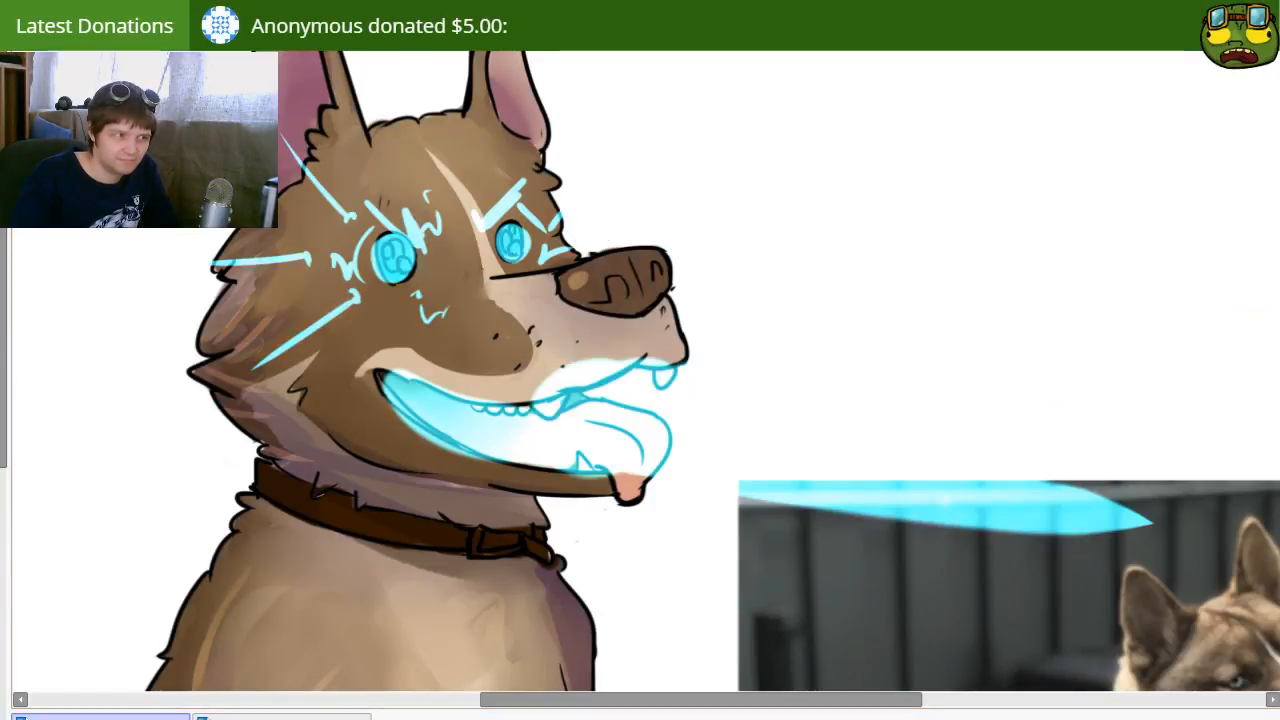
Step: Undo the mouth beam and the blue lines around the eyes, keeping the flat blue irises
scroll(910, 374, down, 5)
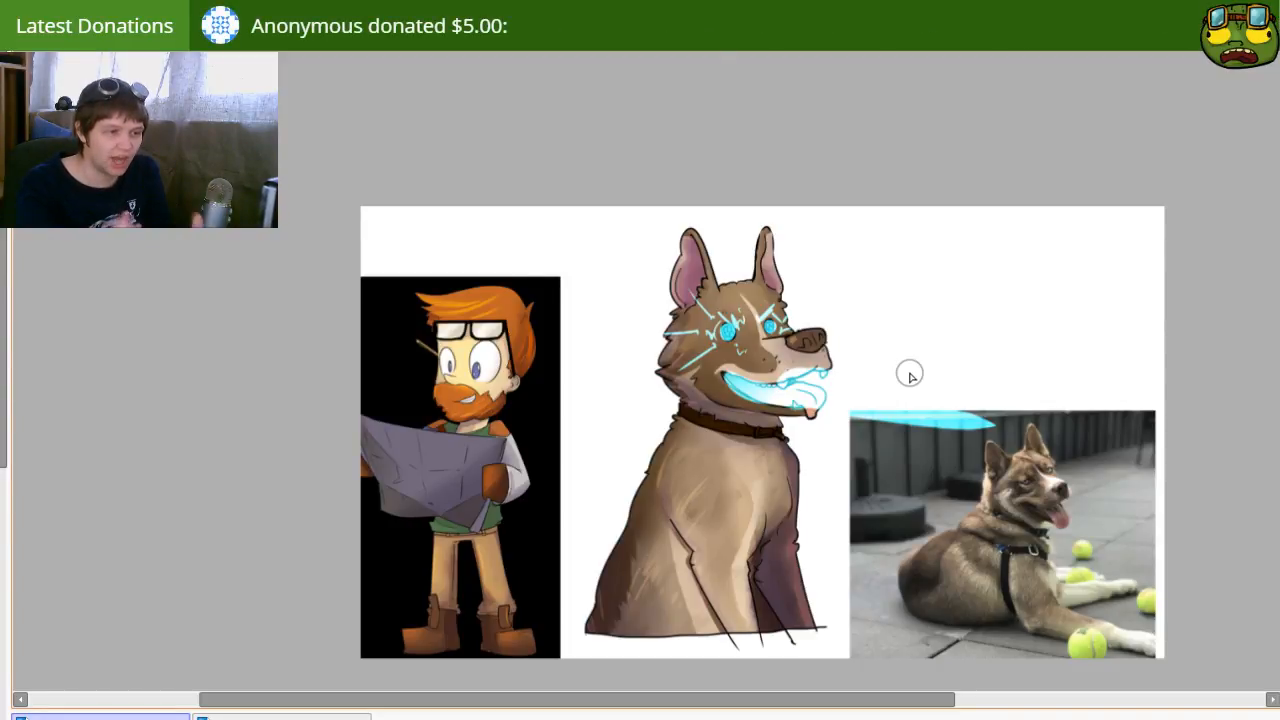
key(ctrl+z)
key(ctrl+z)
key(ctrl+z)
key(ctrl+z)
key(ctrl+z)
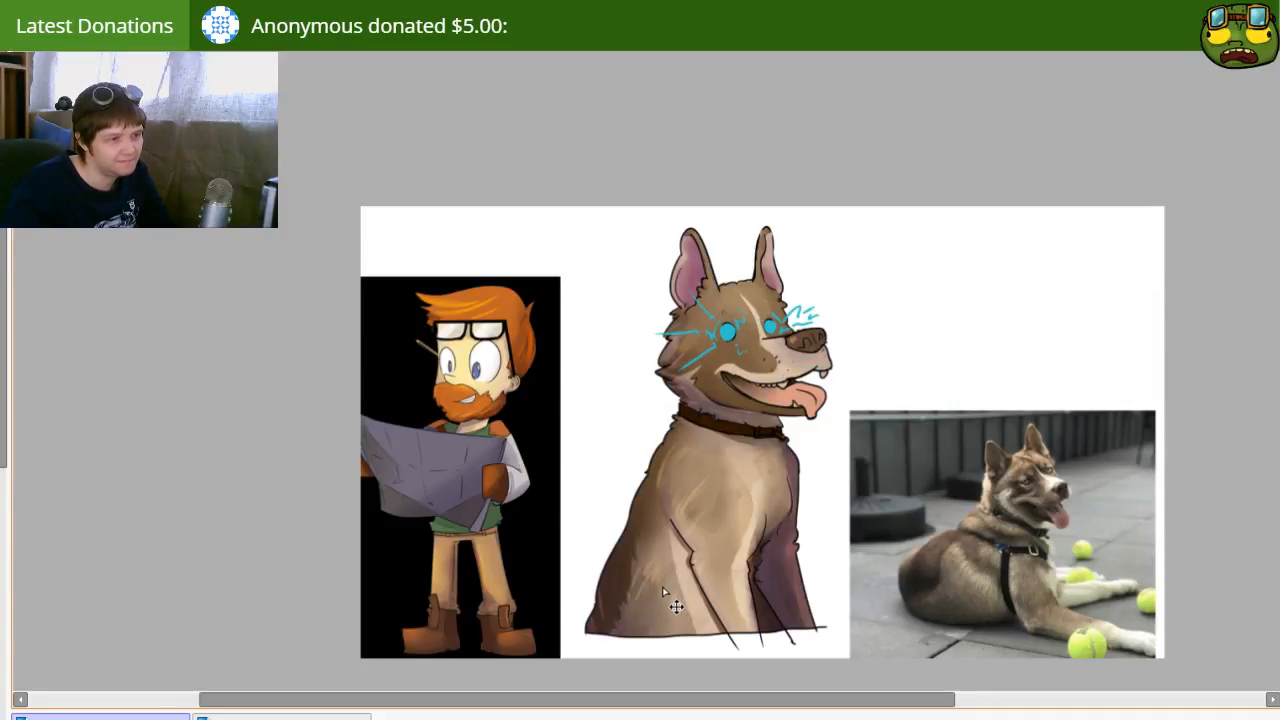
key(ctrl+z)
key(ctrl+z)
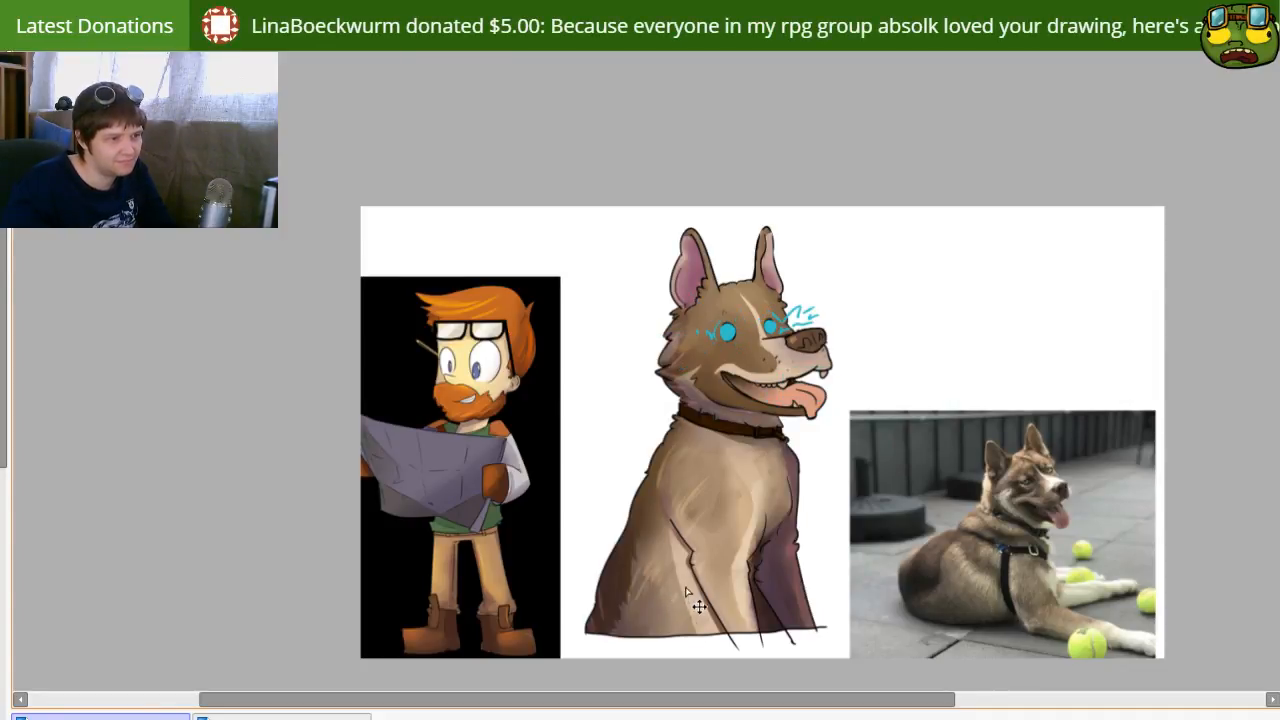
key(ctrl+z)
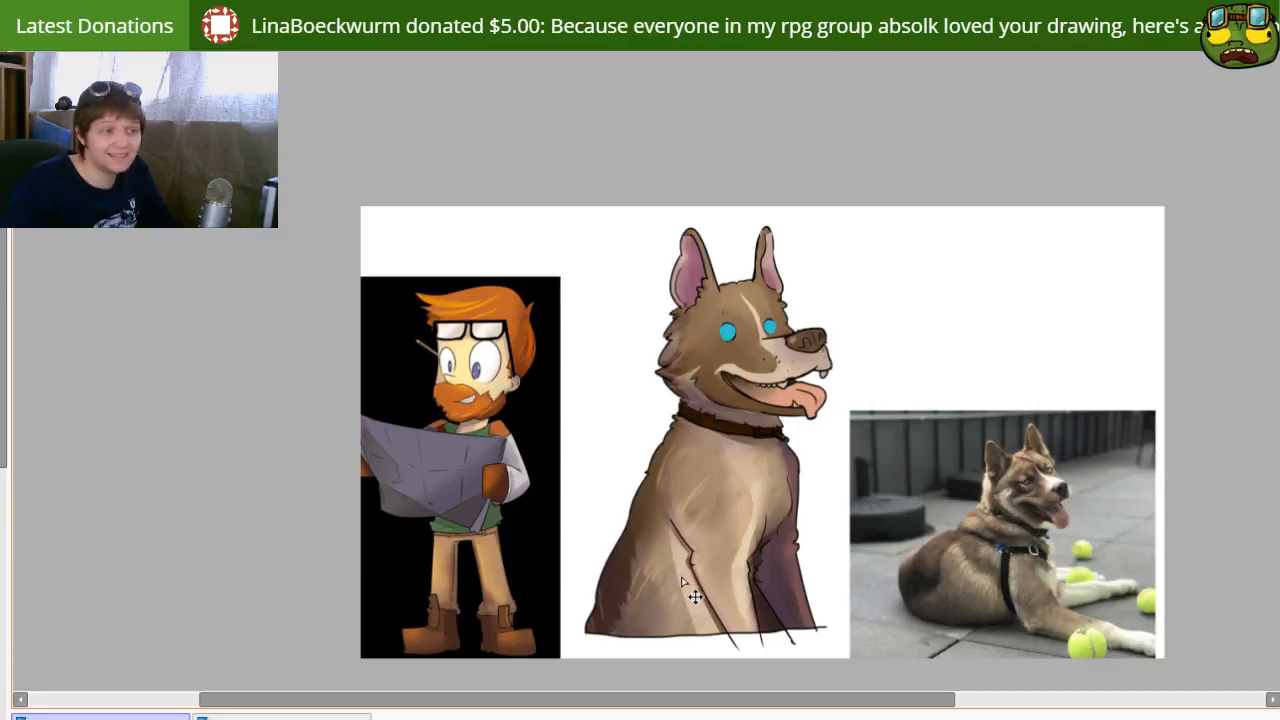
Step: Shade both irises with a soft darker blue, leaving a lighter blue rim along the upper outer edge
scroll(783, 322, up, 5)
scroll(783, 322, up, 4)
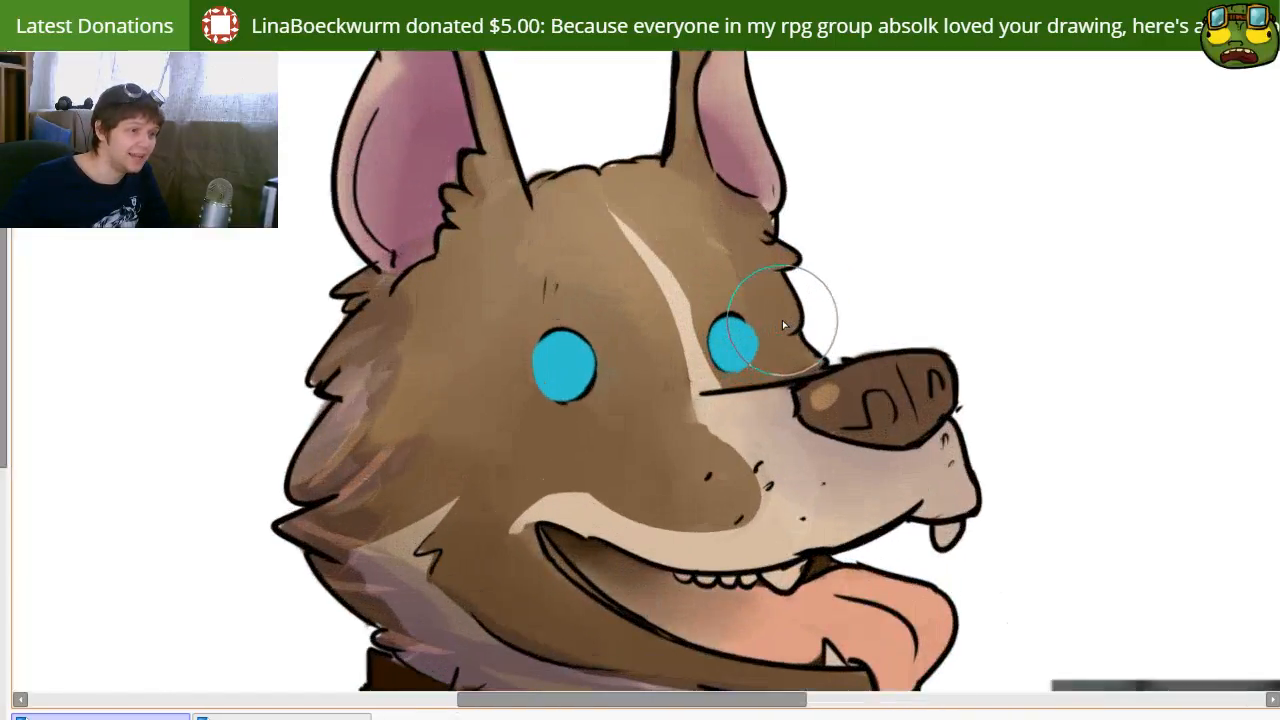
drag(553, 456, 634, 431)
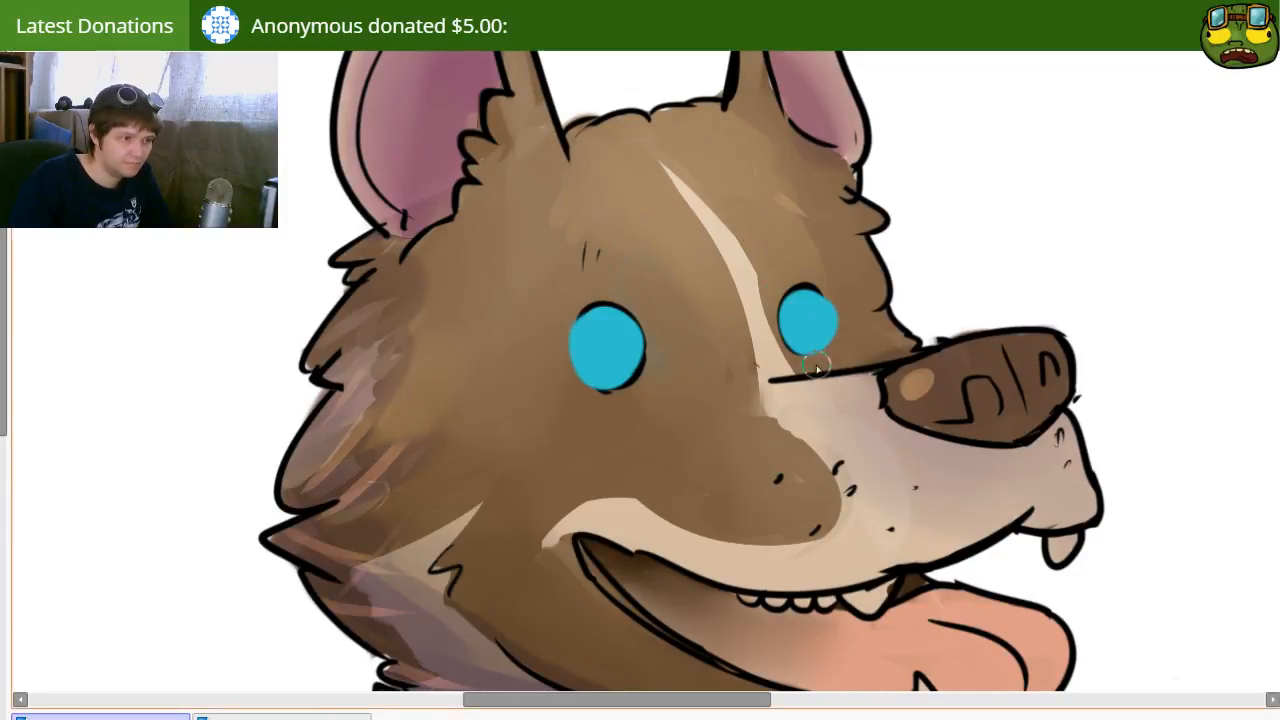
drag(838, 346, 822, 328)
mouse_move(640, 378)
mouse_down()
mouse_move(649, 347)
mouse_move(612, 397)
mouse_move(632, 347)
mouse_move(621, 401)
mouse_move(636, 346)
mouse_move(625, 390)
mouse_move(610, 370)
mouse_move(623, 343)
mouse_move(645, 369)
mouse_move(608, 379)
mouse_move(663, 364)
mouse_up()
key(b)
key(n)
mouse_move(817, 314)
mouse_down()
mouse_move(814, 334)
mouse_move(830, 328)
mouse_move(808, 306)
mouse_move(803, 331)
mouse_move(812, 318)
mouse_up()
mouse_move(651, 363)
mouse_down()
mouse_move(603, 367)
mouse_move(607, 337)
mouse_move(625, 357)
mouse_move(597, 370)
mouse_move(614, 333)
mouse_up()
drag(796, 322, 812, 332)
key(ctrl+z)
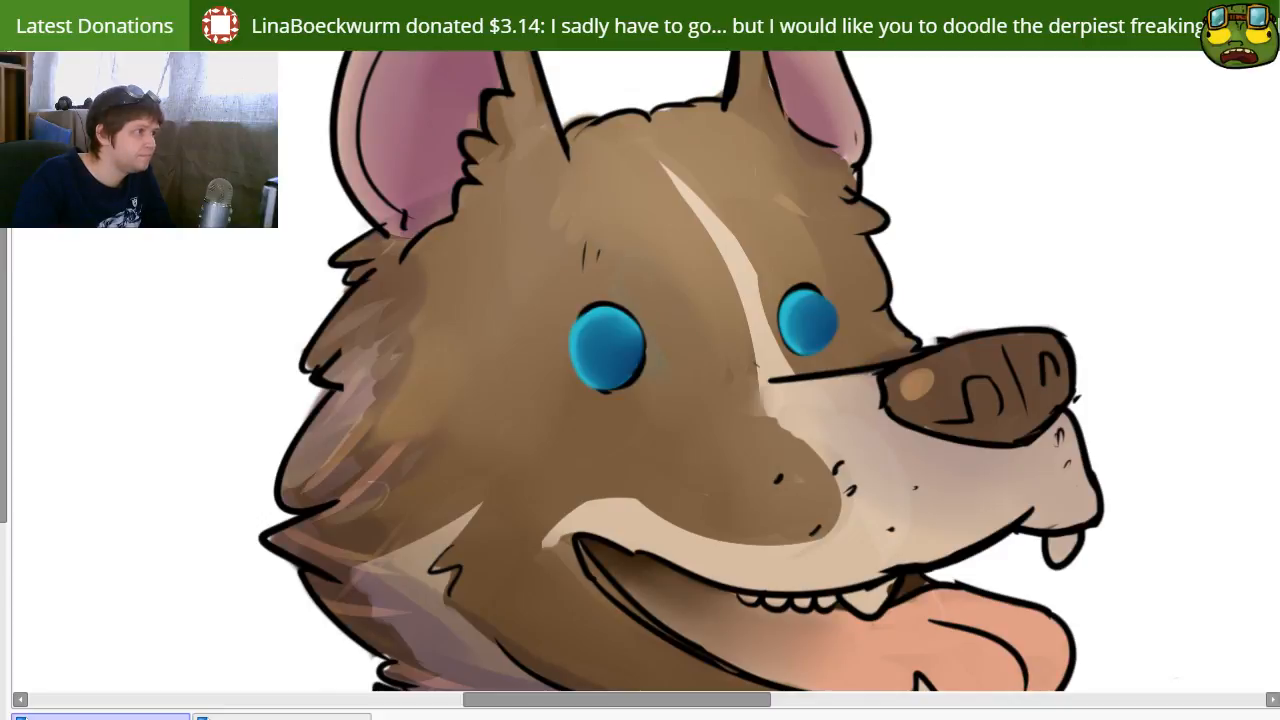
Step: Add white reflections to both eyes, with a large spot on one side and smaller spots opposite
key(b)
ctrl+click(634, 373)
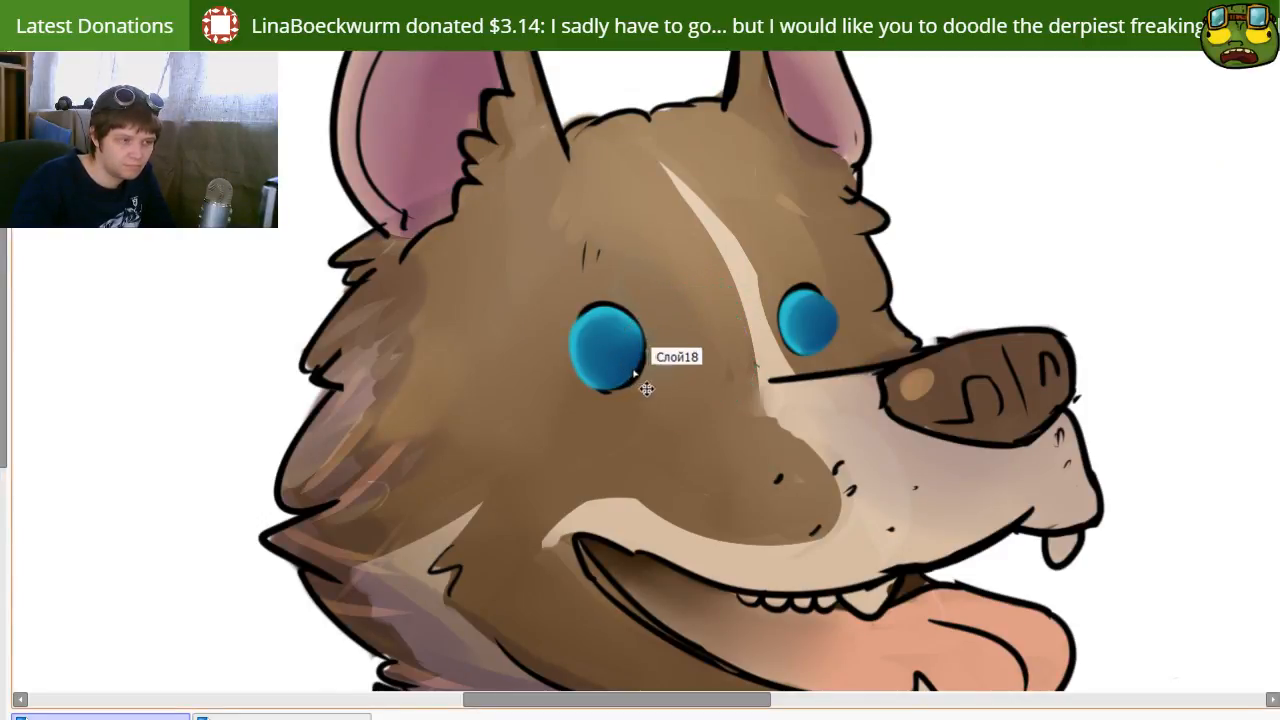
mouse_move(542, 345)
mouse_down()
mouse_move(582, 333)
mouse_move(631, 370)
mouse_up()
click(635, 337)
drag(792, 308, 791, 318)
click(832, 338)
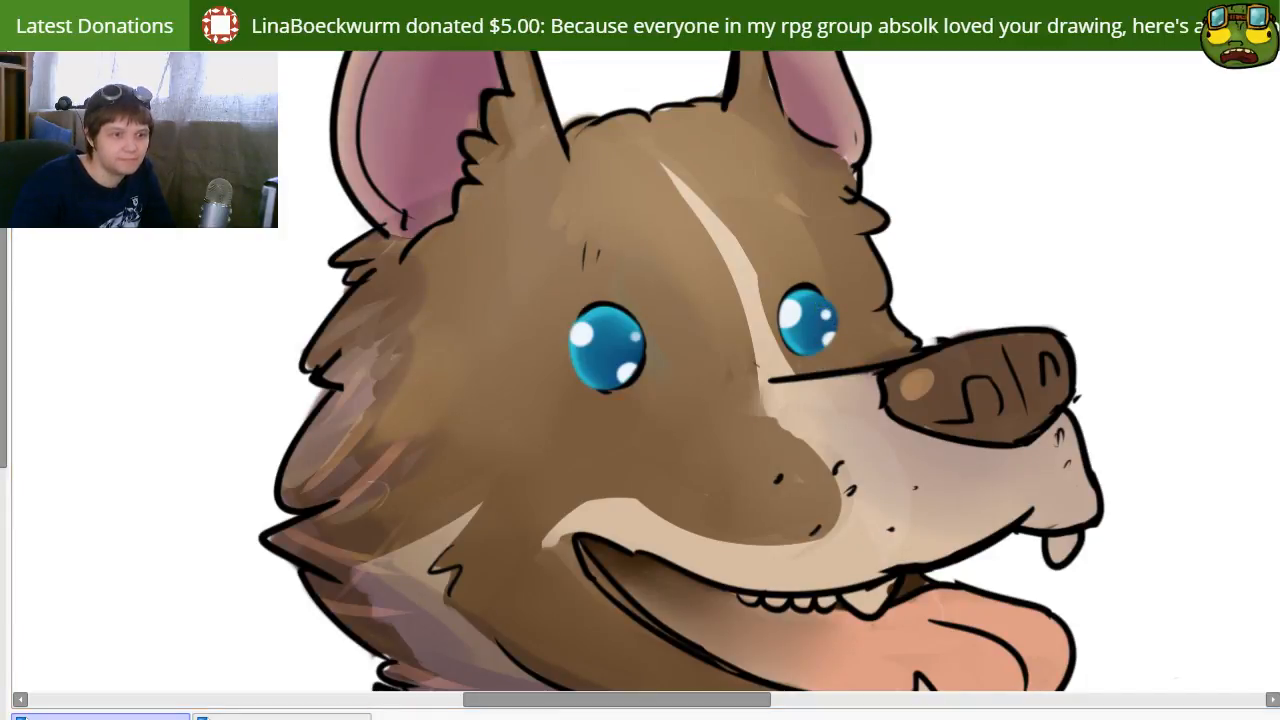
Step: Place a round black pupil in the center of each eye
key(bracketright)
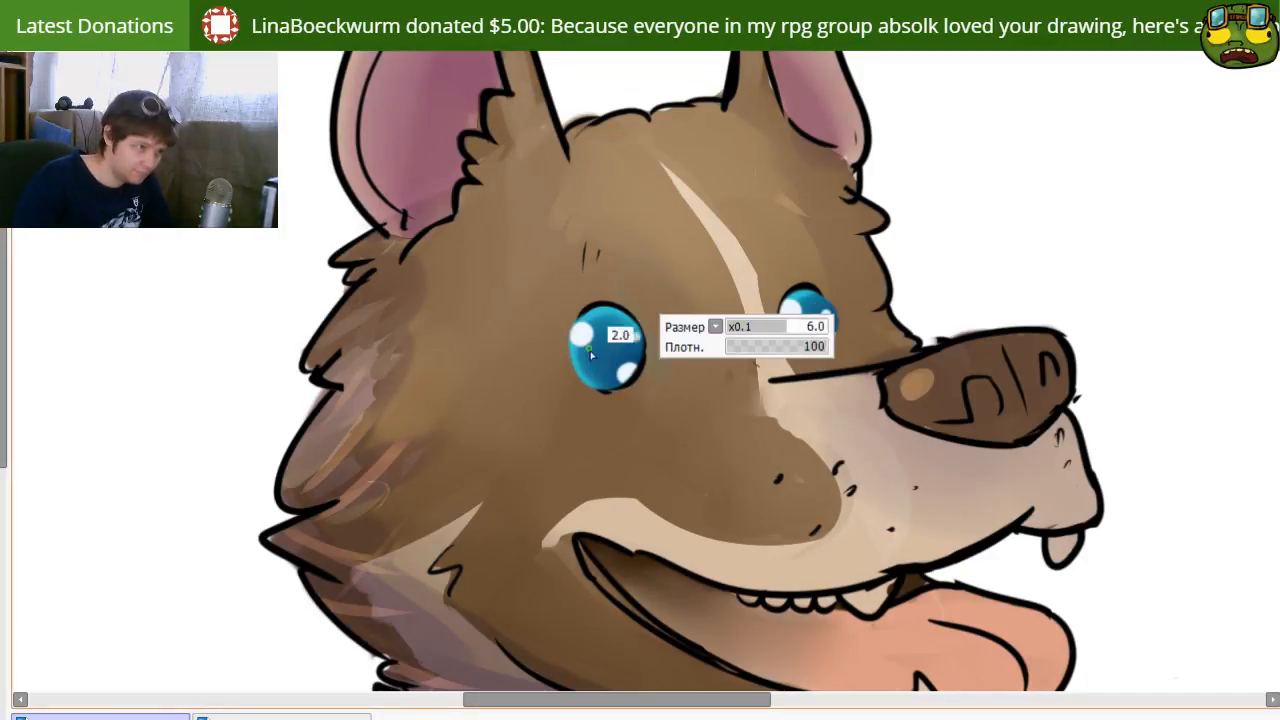
click(603, 349)
key(ctrl+z)
click(606, 346)
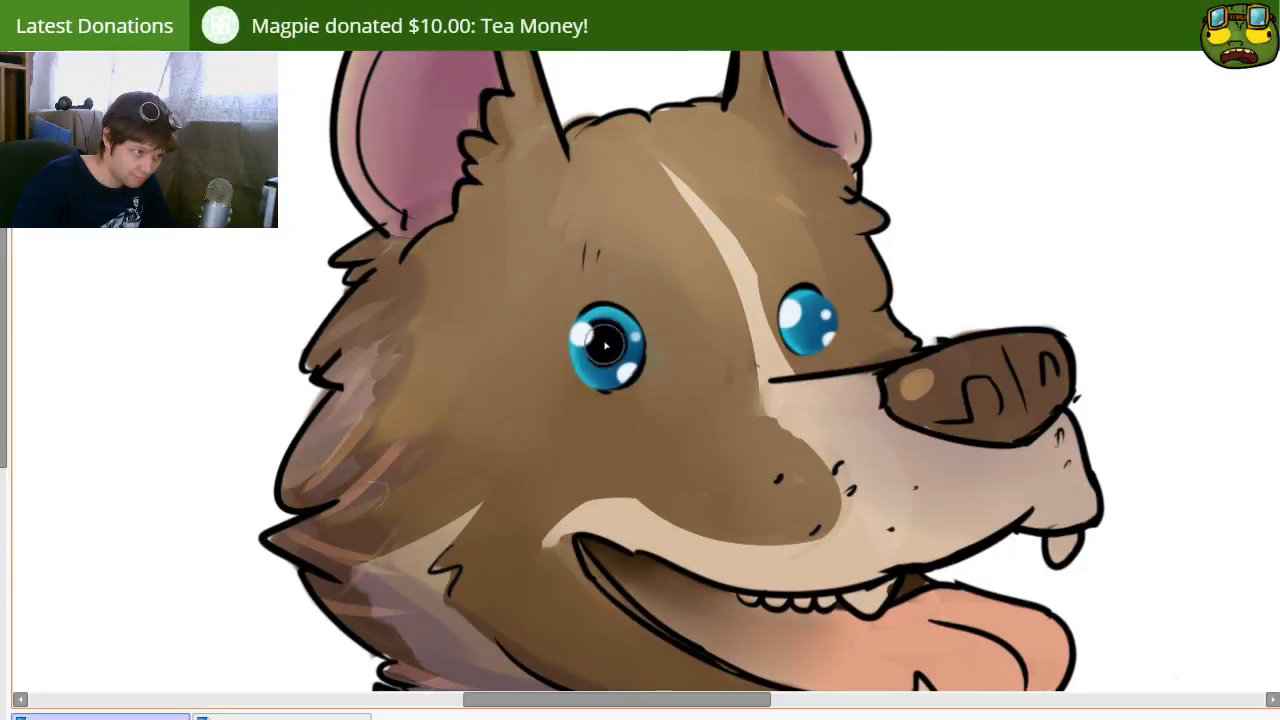
click(809, 323)
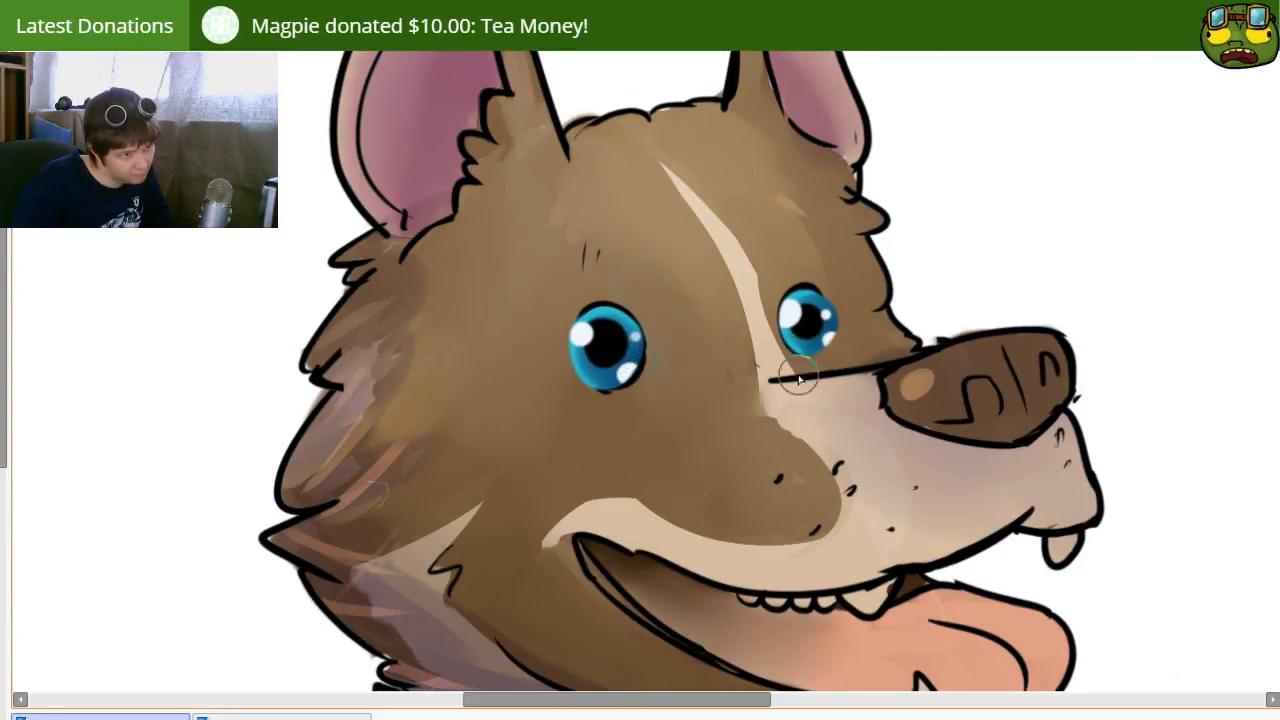
Step: Try drawing dark upper eyelid lines over both eyes, undoing unsatisfactory strokes
scroll(700, 373, down, 5)
scroll(725, 385, up, 5)
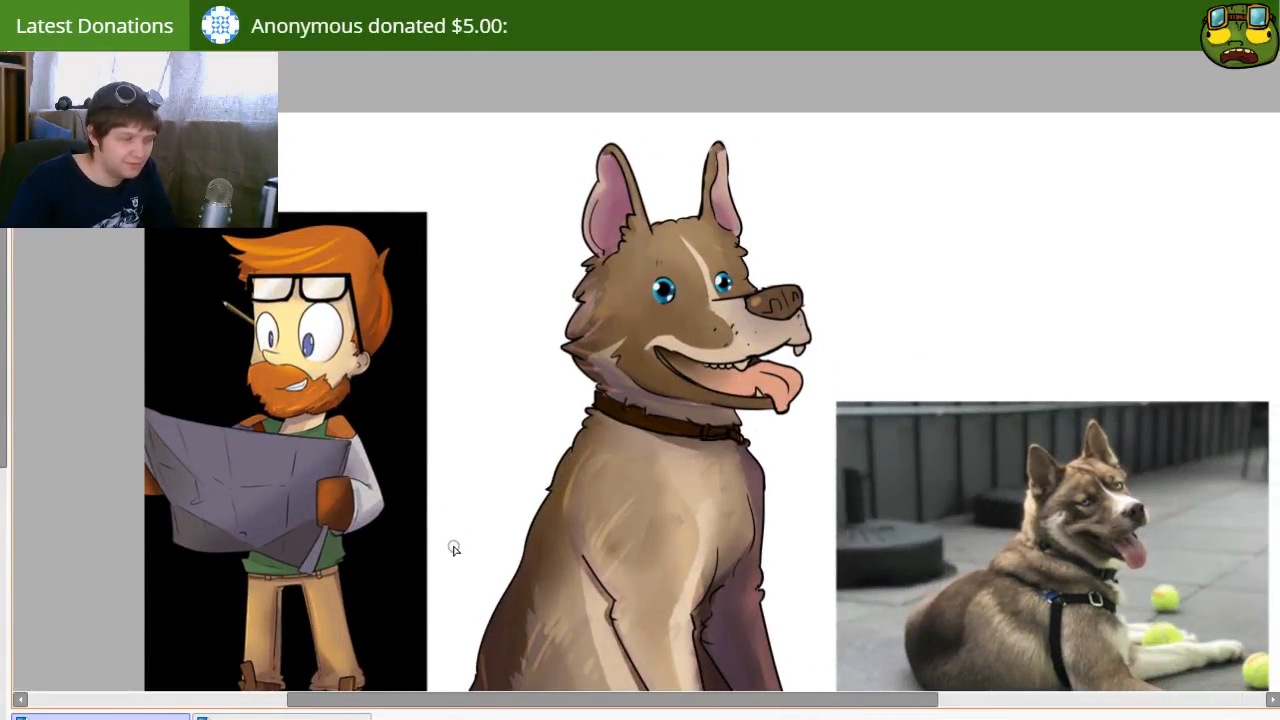
drag(716, 408, 671, 474)
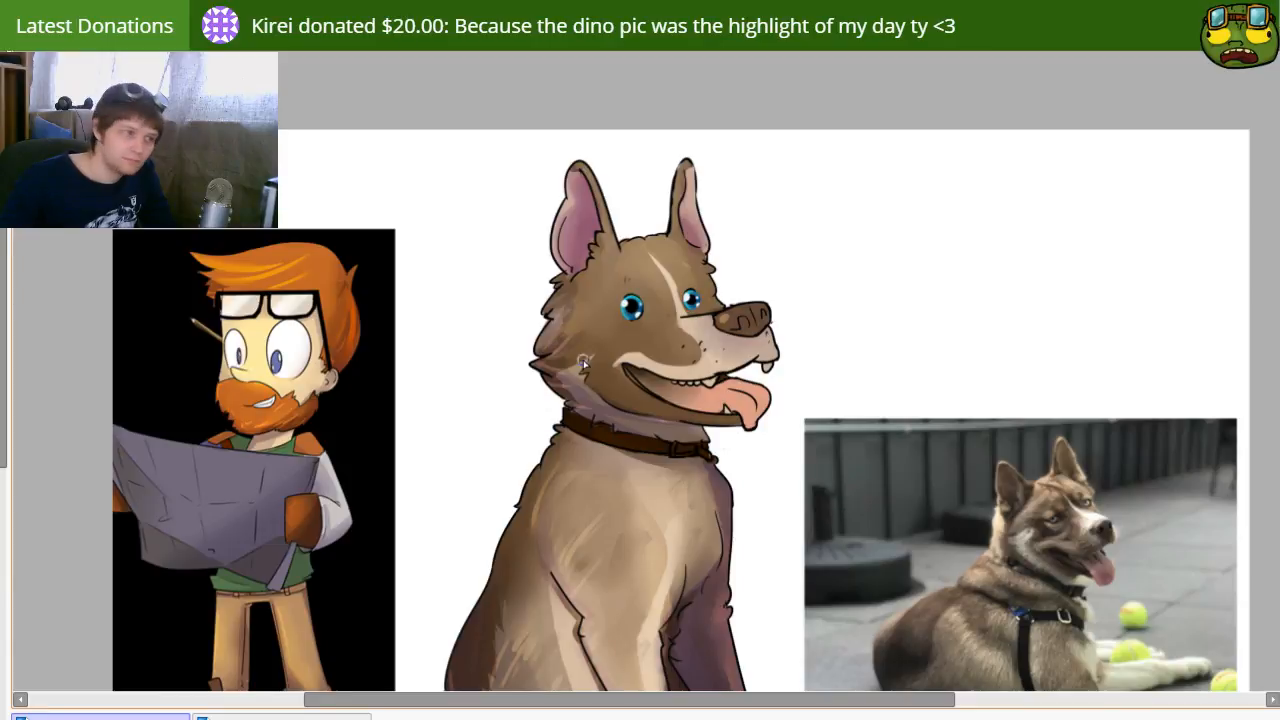
scroll(591, 351, up, 3)
mouse_move(582, 288)
mouse_down()
mouse_move(532, 439)
mouse_move(489, 448)
mouse_up()
drag(582, 333, 594, 343)
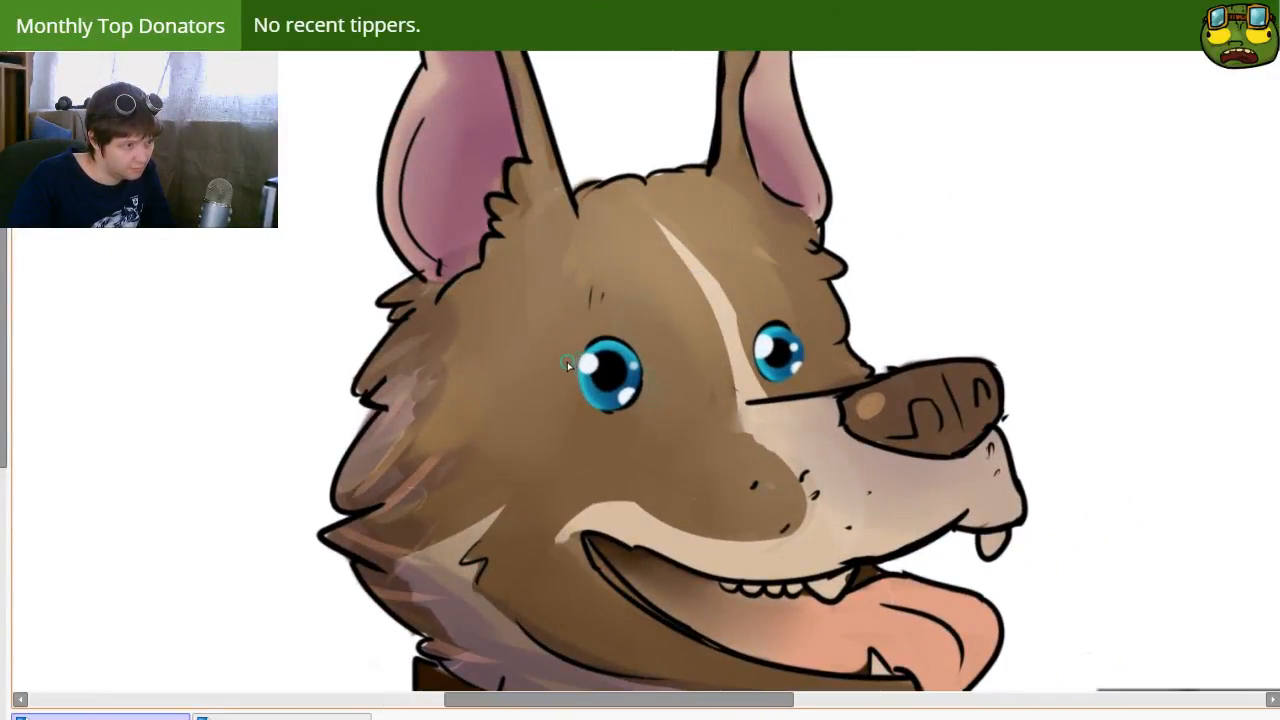
key(ctrl+z)
drag(574, 365, 647, 372)
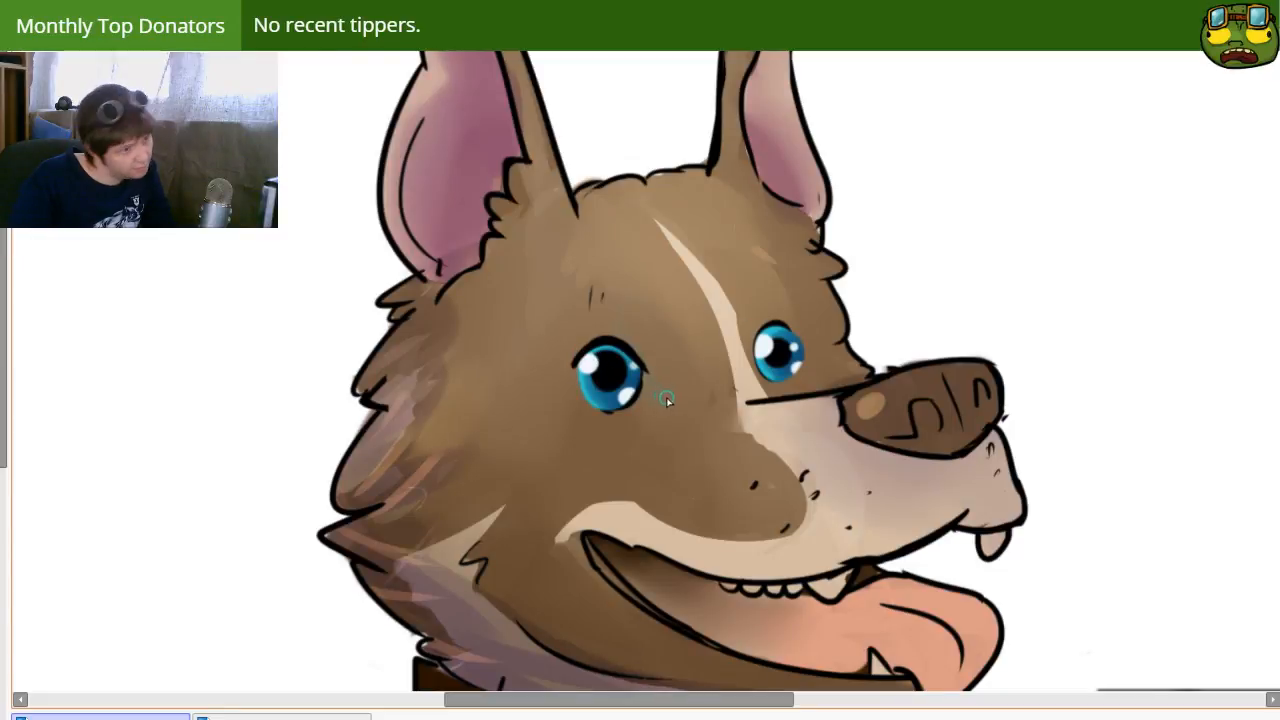
mouse_move(748, 344)
mouse_down()
mouse_move(777, 331)
mouse_move(846, 335)
mouse_move(833, 362)
mouse_up()
key(ctrl+z)
key(ctrl+z)
key(ctrl+z)
Step: Try curled lashes and a filled outer eye corner on the near eye, and undo the lash work on both eyes
mouse_move(588, 355)
mouse_down()
mouse_move(551, 369)
mouse_move(579, 362)
mouse_move(555, 370)
mouse_move(592, 381)
mouse_up()
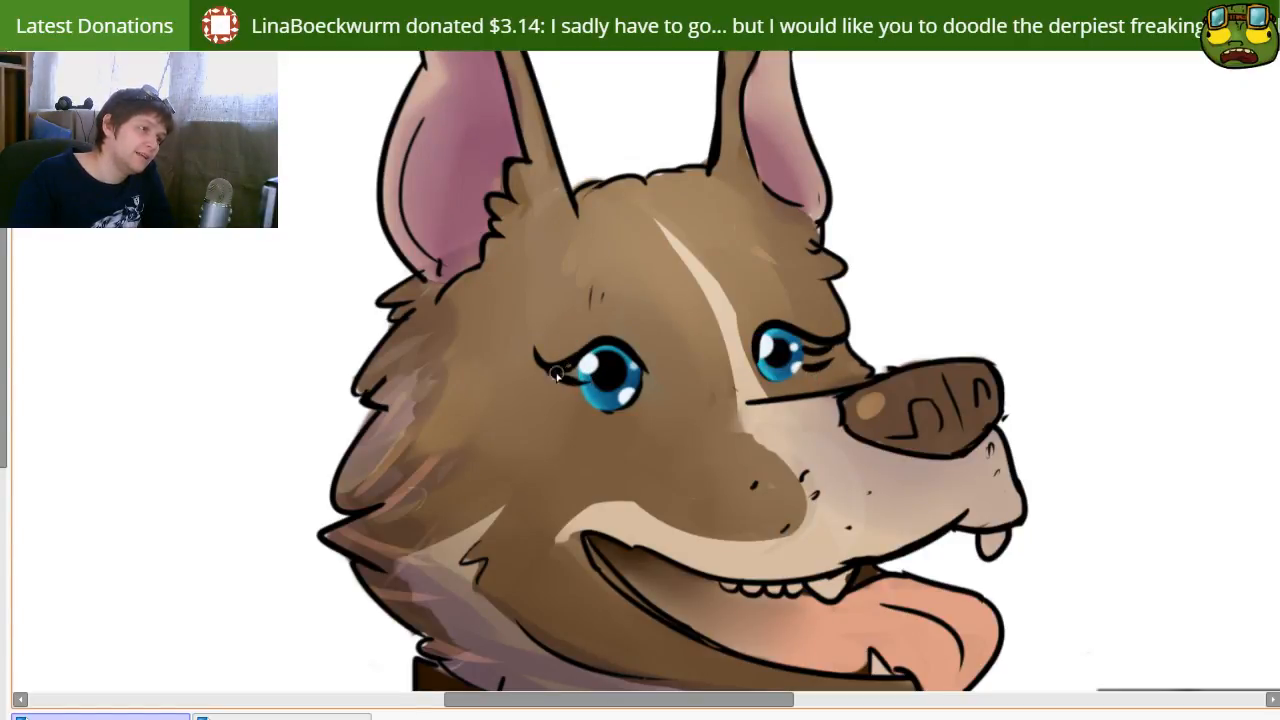
drag(562, 384, 591, 410)
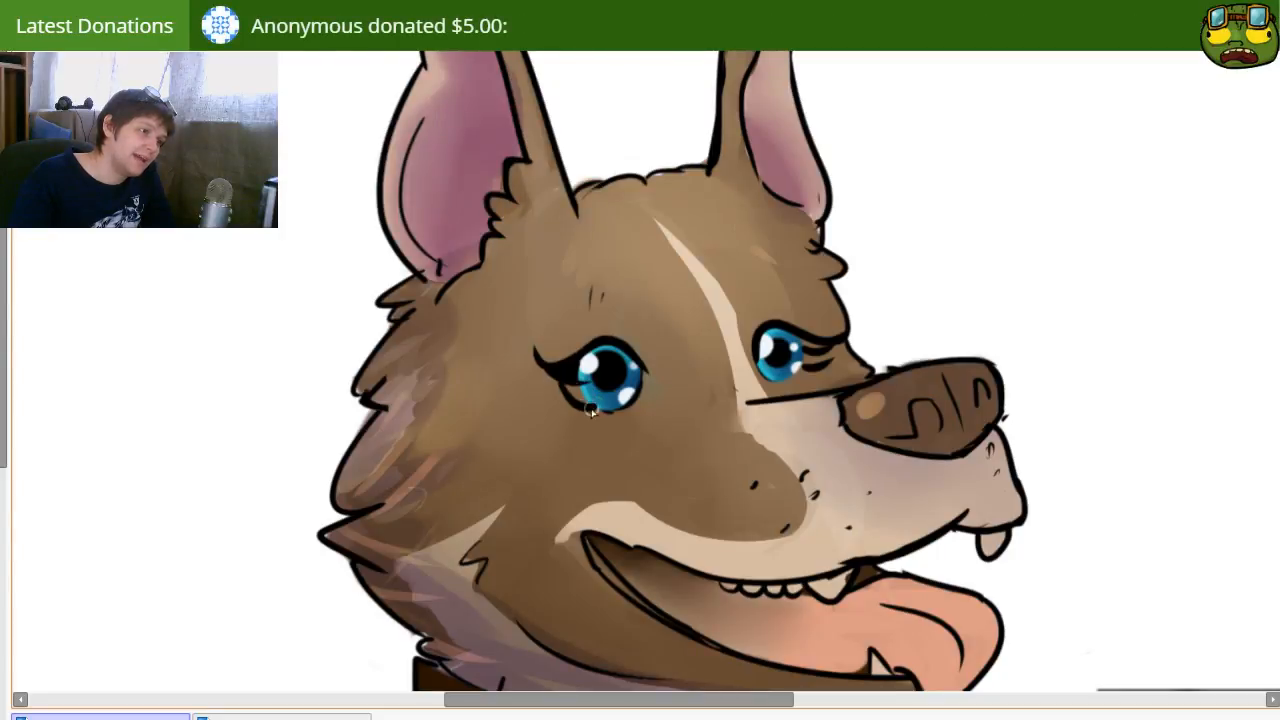
key(e)
key(n)
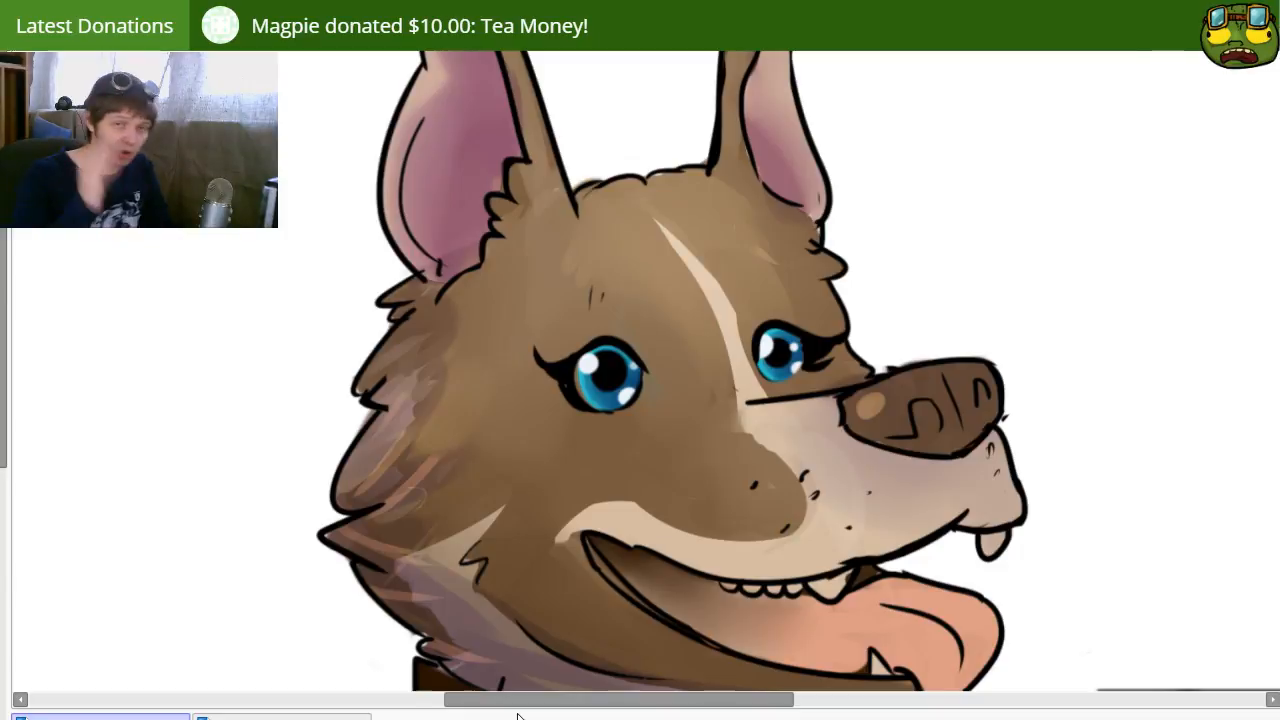
key(ctrl+z)
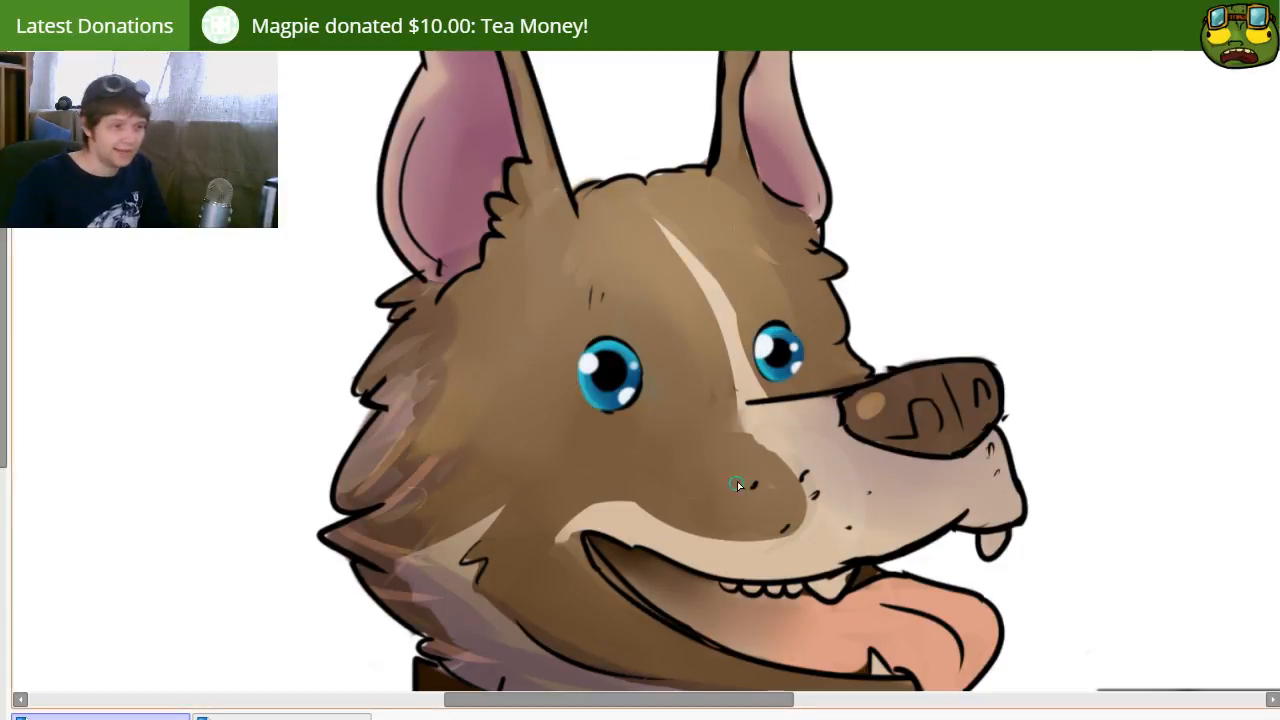
Step: Try thick dark upper eyelid lines on the far eye and undo the unsatisfactory strokes
drag(760, 369, 801, 339)
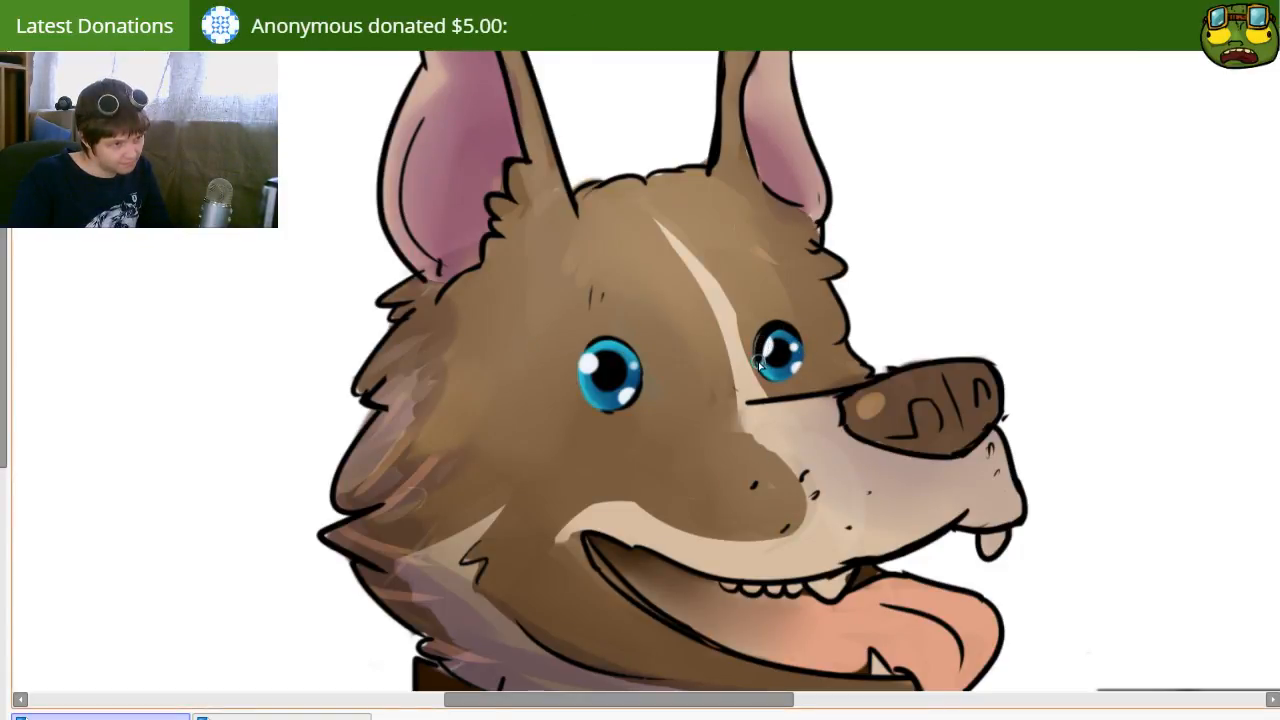
drag(767, 367, 788, 317)
key(bracketright)
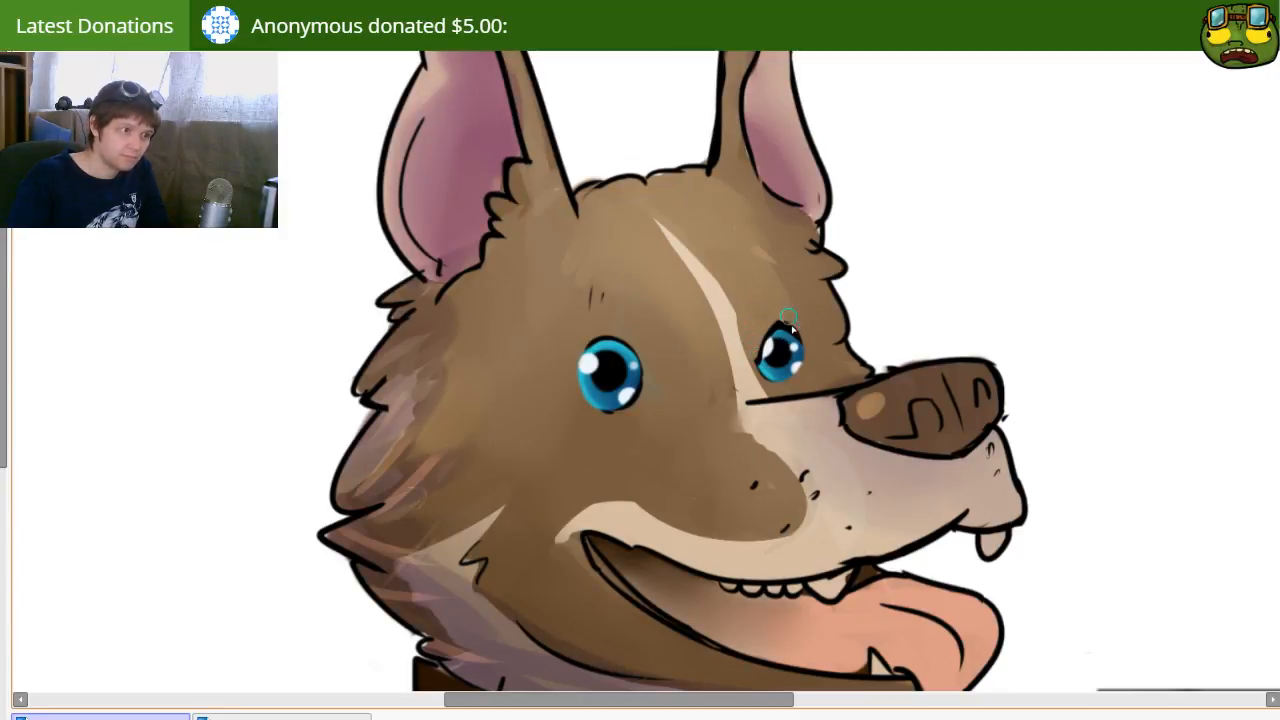
drag(757, 362, 792, 317)
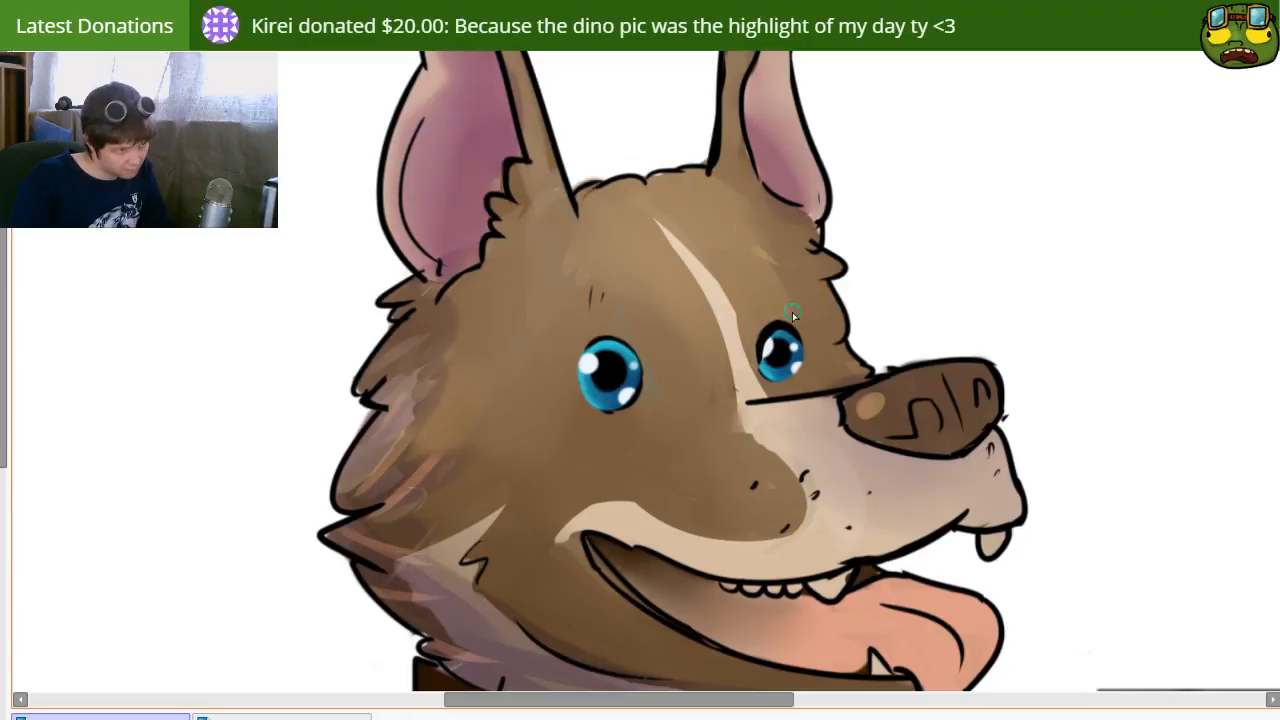
key(ctrl+z)
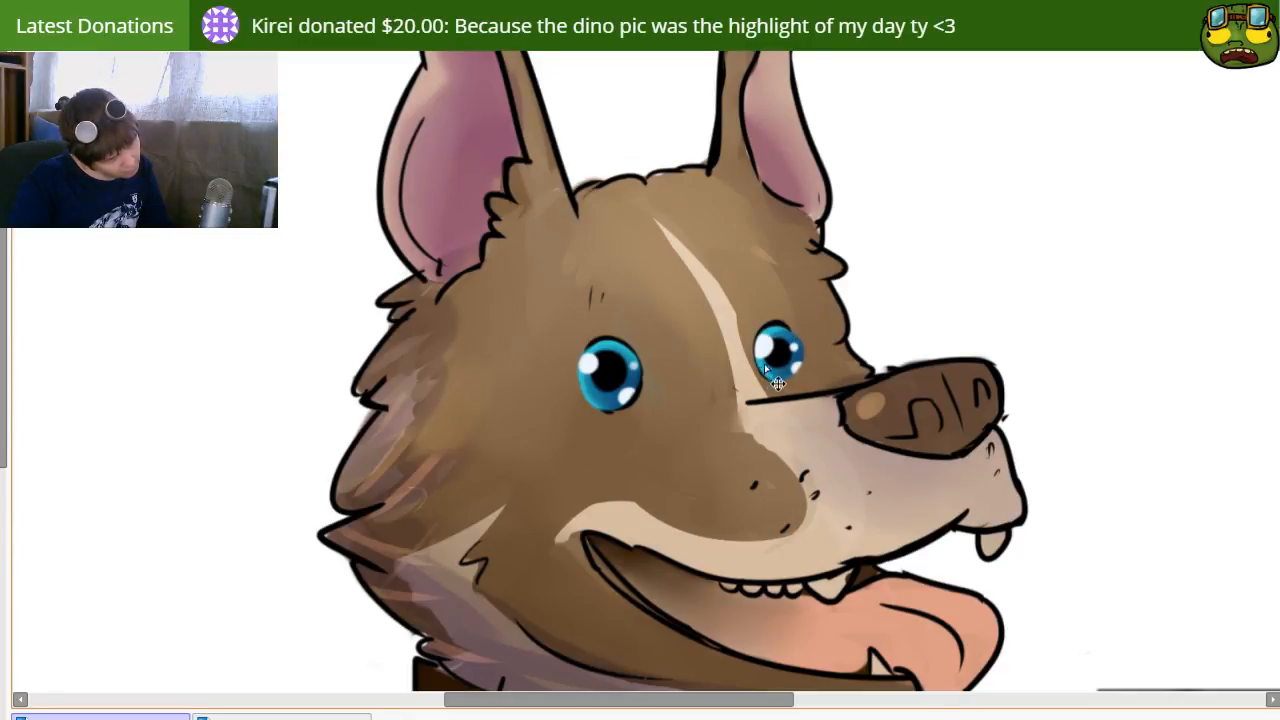
Step: Draw a thick black upper eyelid line over the near eye and a matching one over the far eye
key(bracketright)
mouse_move(583, 371)
mouse_down()
mouse_move(613, 345)
mouse_move(648, 362)
mouse_move(634, 386)
mouse_move(649, 392)
mouse_up()
key(ctrl+z)
key(ctrl+z)
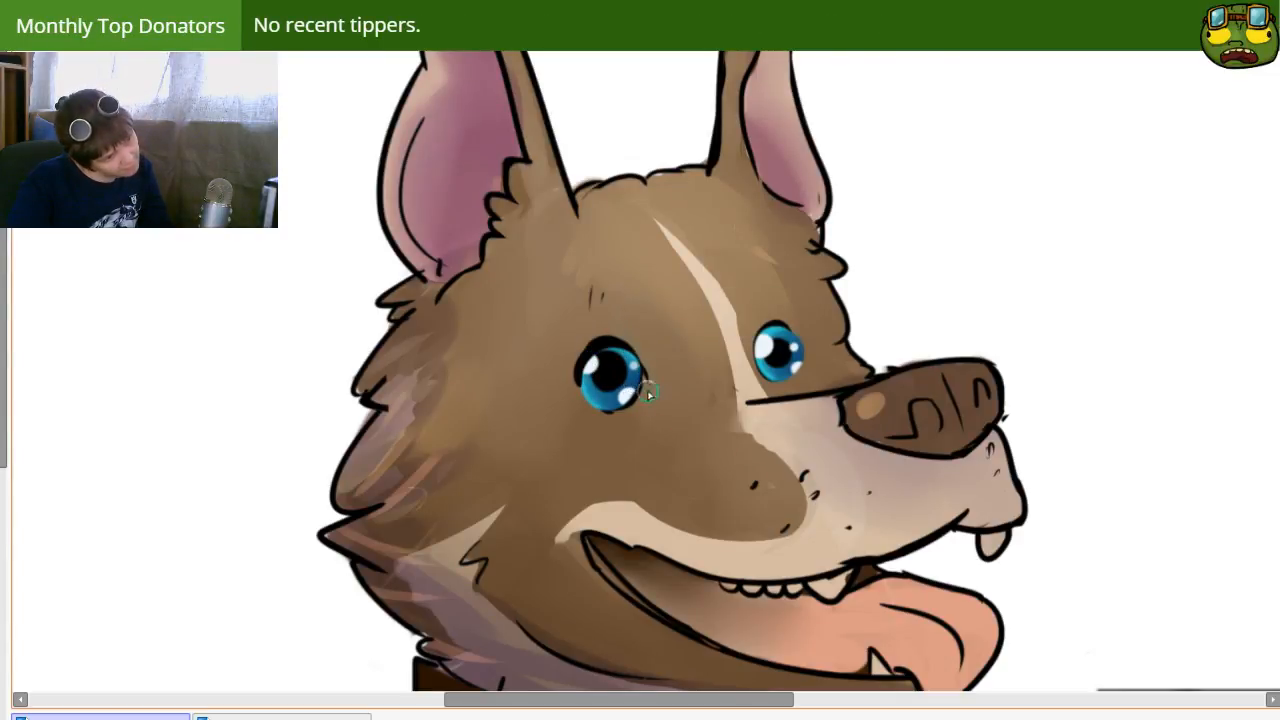
drag(754, 359, 801, 350)
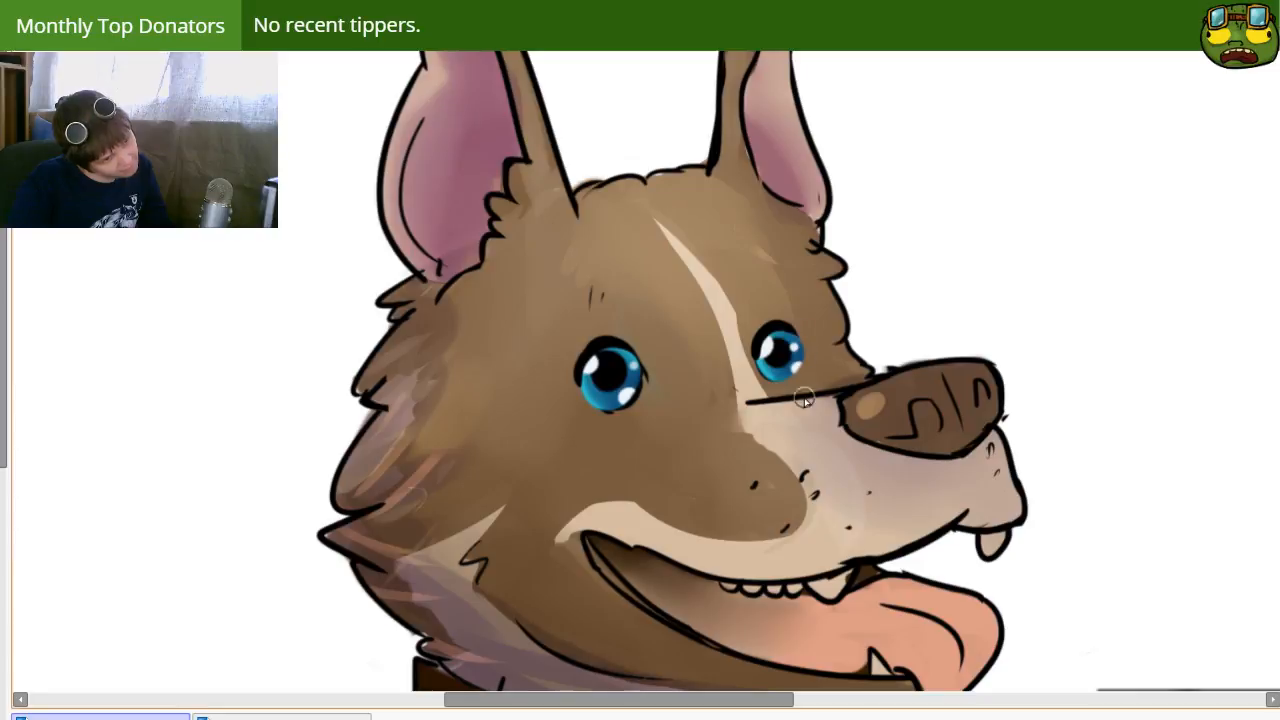
Step: Erase the stray end of the near eye's eyelid line at its inner corner and tidy the eye
key(e)
key(bracketleft)
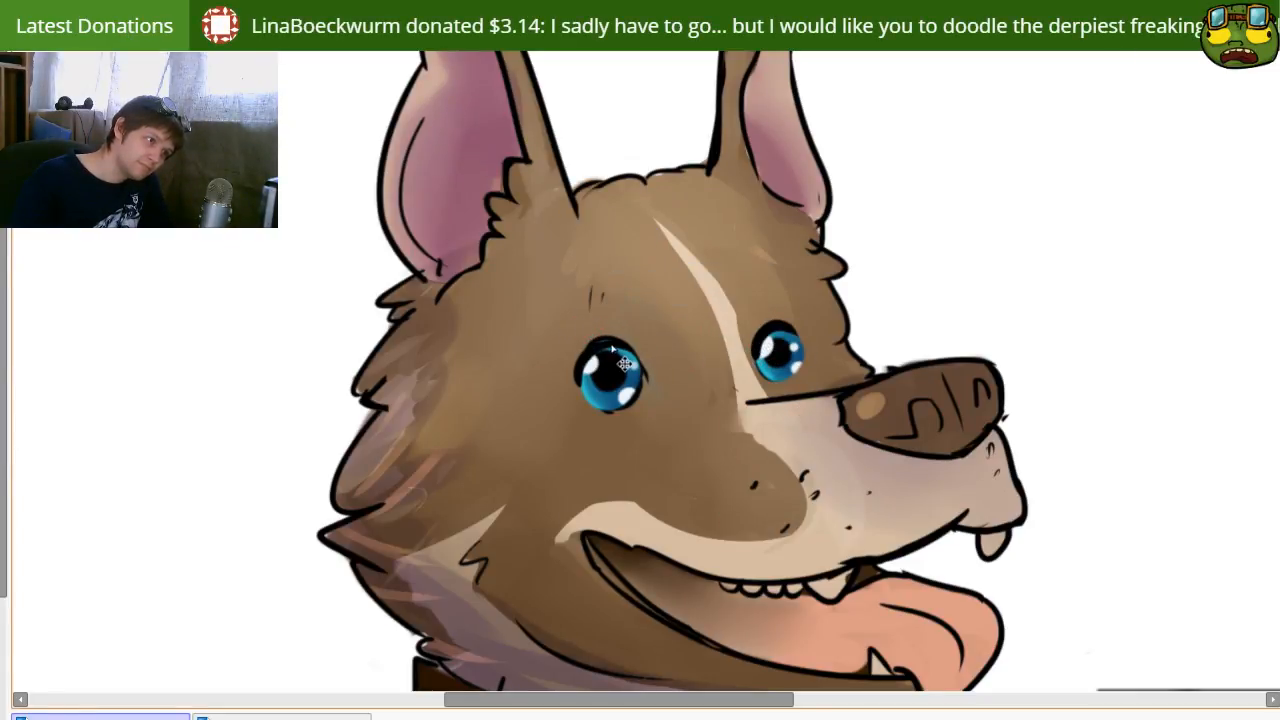
key(n)
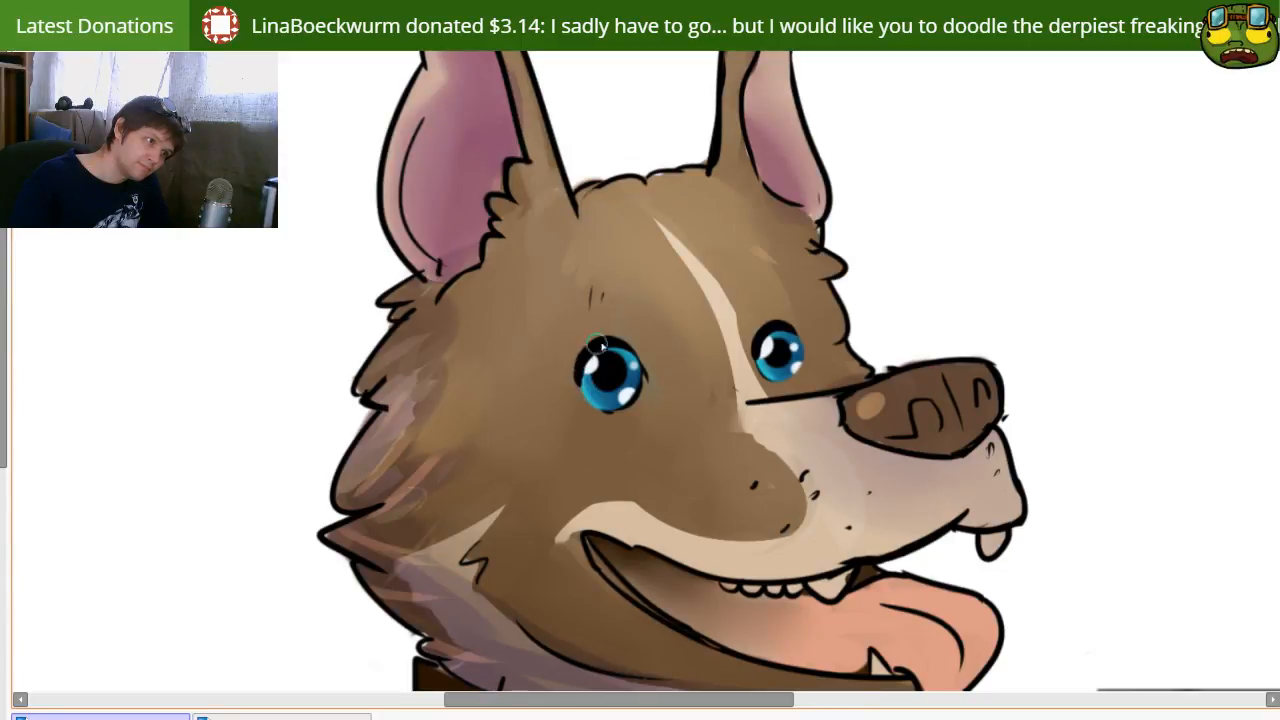
key(e)
drag(641, 388, 652, 370)
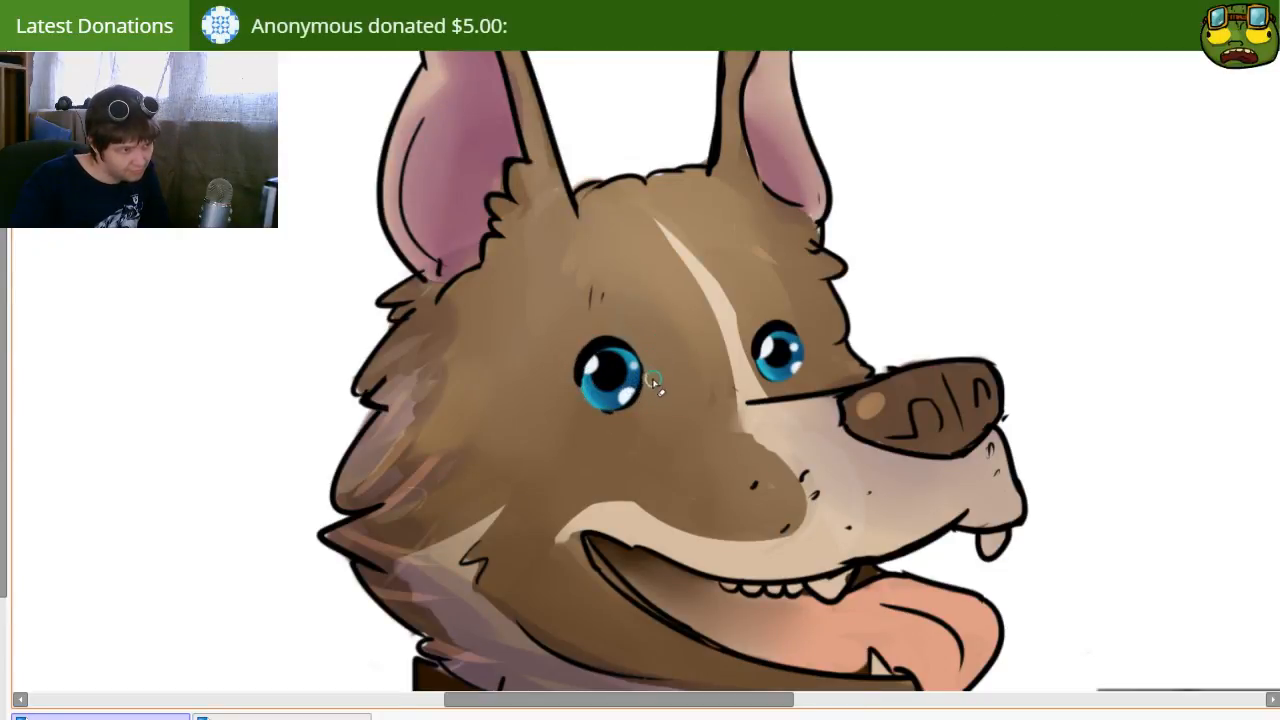
key(m)
drag(619, 373, 615, 368)
key(ctrl+z)
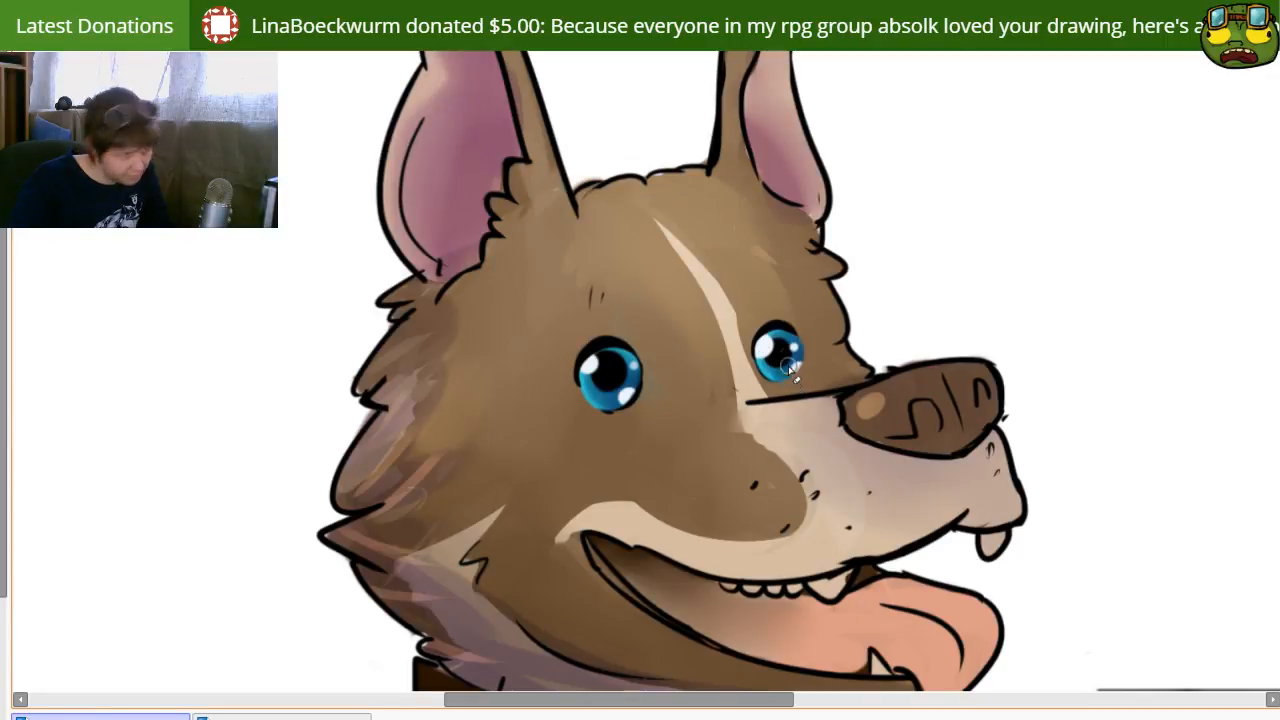
Step: Deepen the dark brown fur along the dog's back and refine the shading on its shoulder and neck
scroll(690, 484, down, 5)
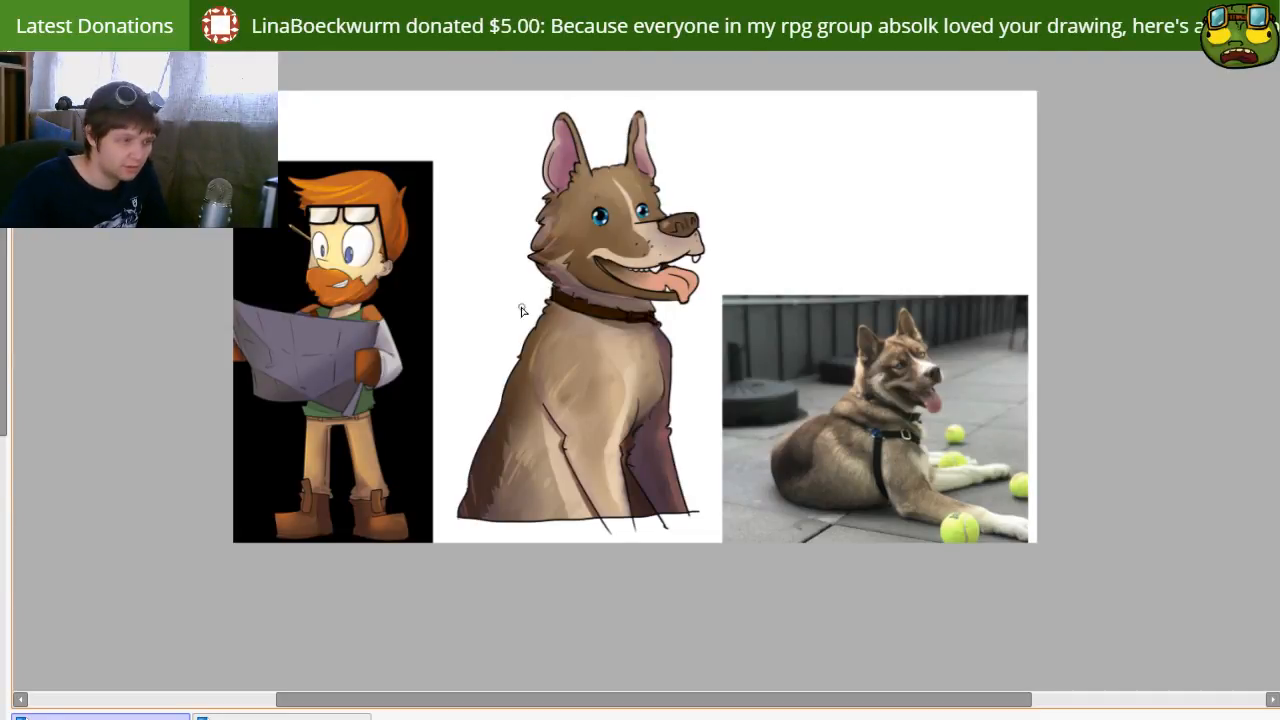
mouse_move(650, 332)
mouse_down()
mouse_move(625, 408)
mouse_move(688, 365)
mouse_up()
mouse_move(490, 386)
mouse_down()
mouse_move(546, 409)
mouse_move(508, 384)
mouse_up()
drag(669, 330, 654, 342)
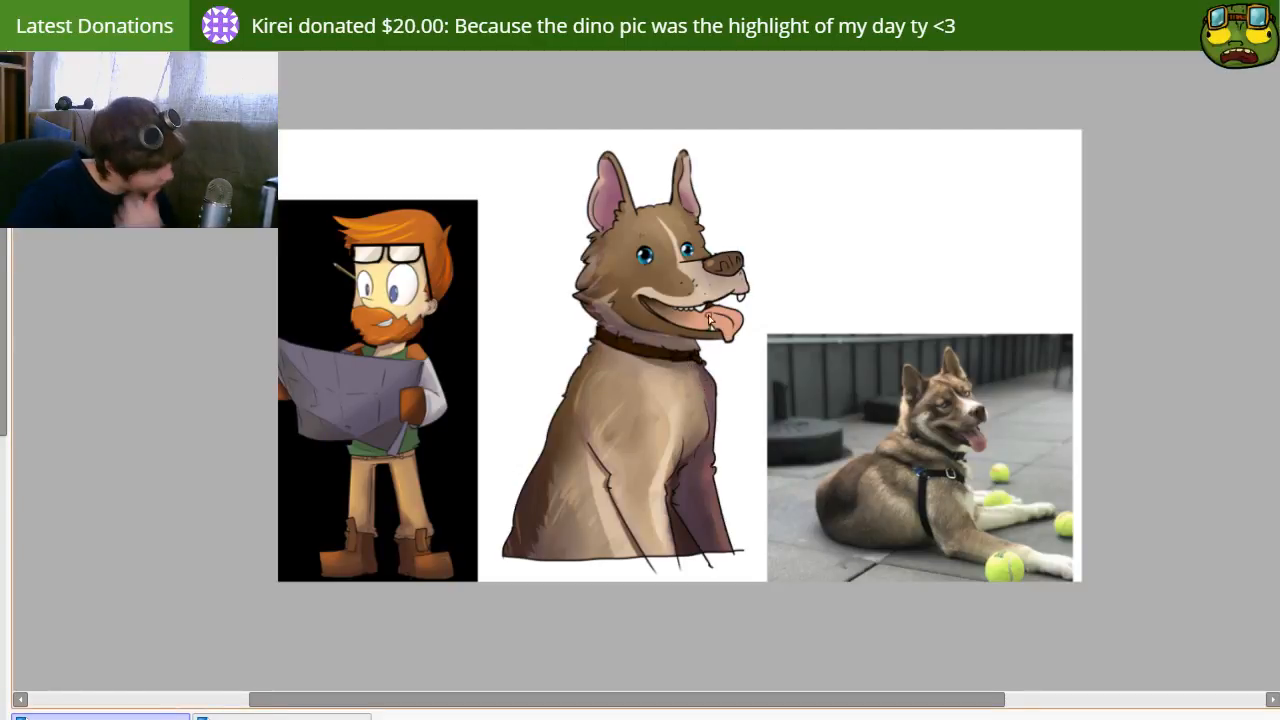
mouse_move(656, 285)
mouse_down()
mouse_move(612, 290)
mouse_move(615, 310)
mouse_move(666, 326)
mouse_up()
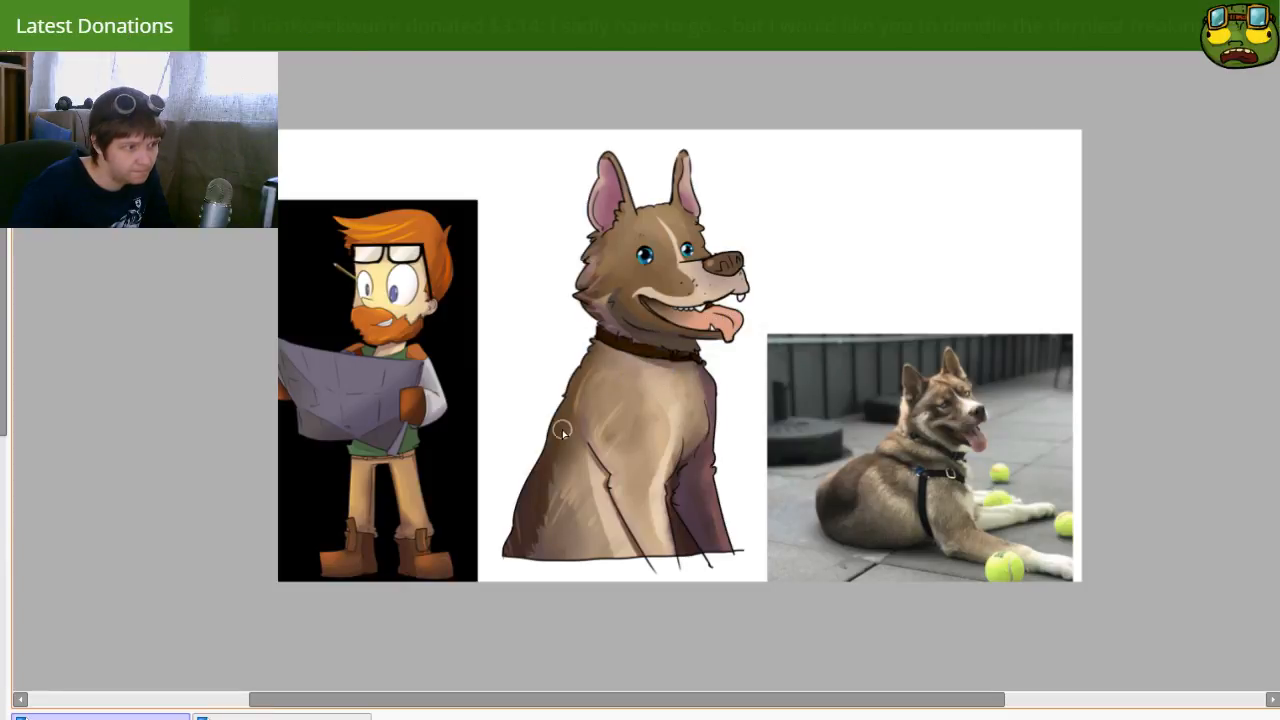
drag(531, 492, 553, 461)
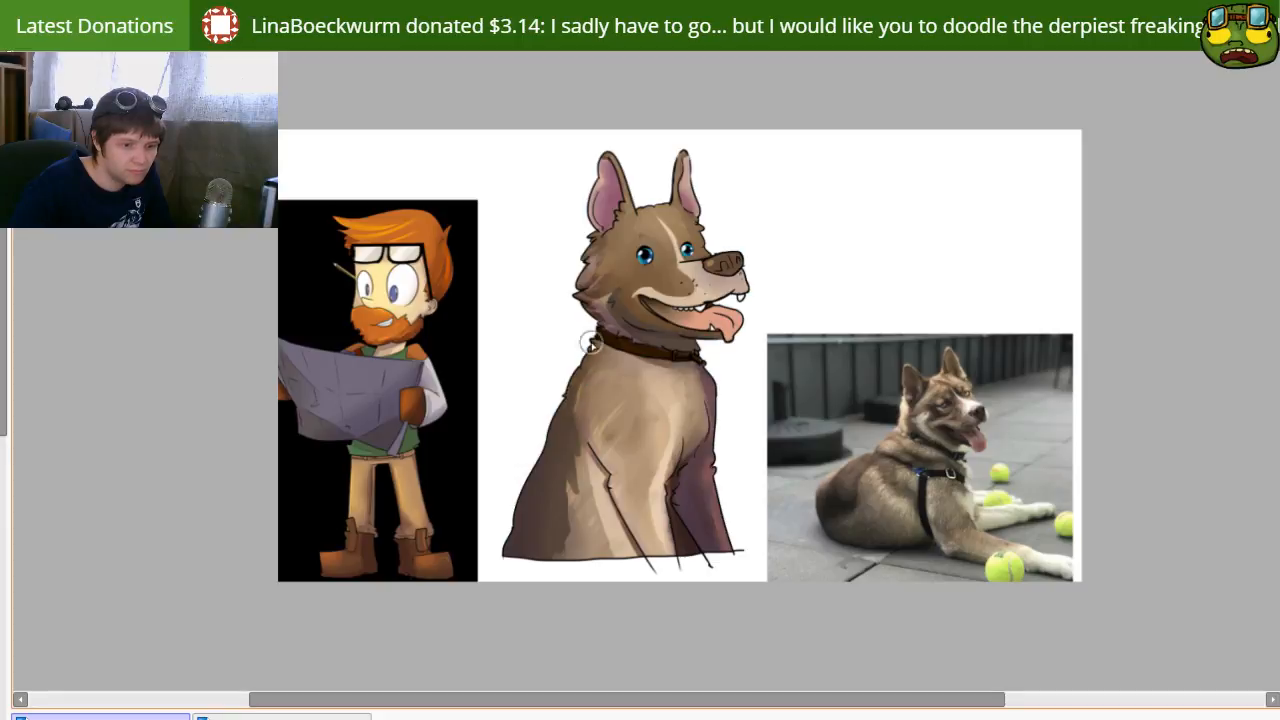
ctrl+alt+click(614, 412)
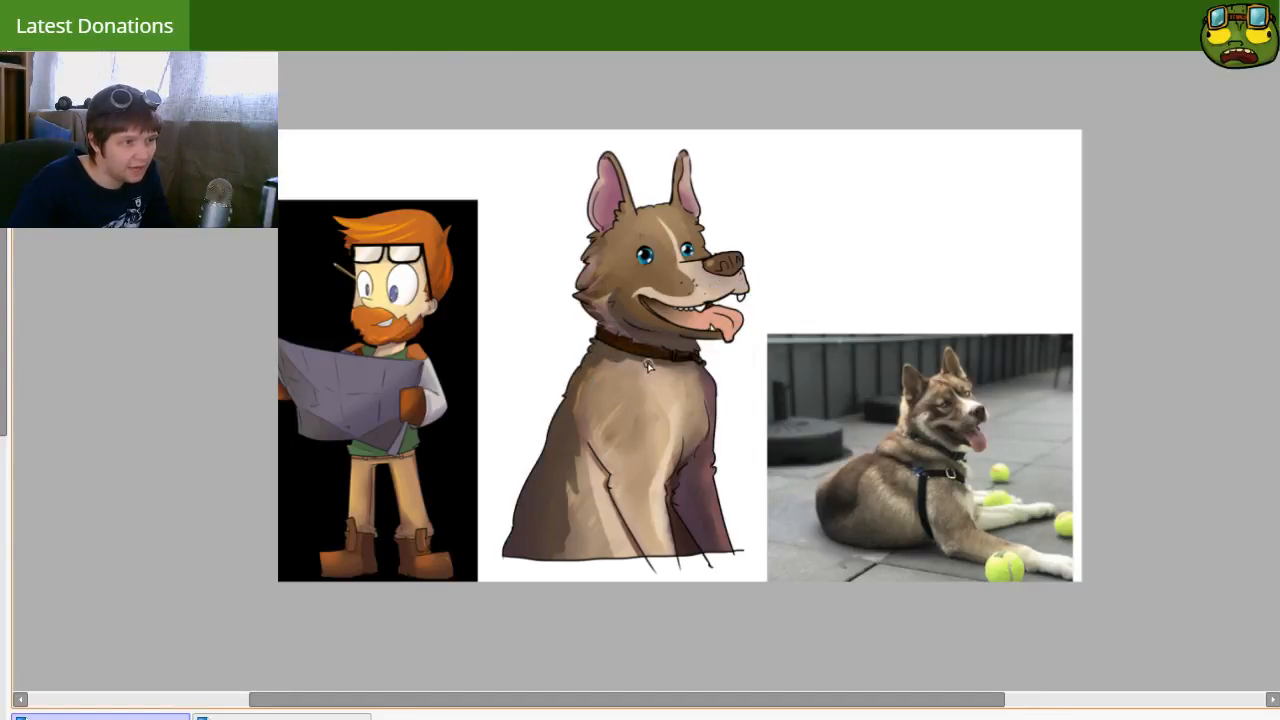
drag(614, 346, 614, 291)
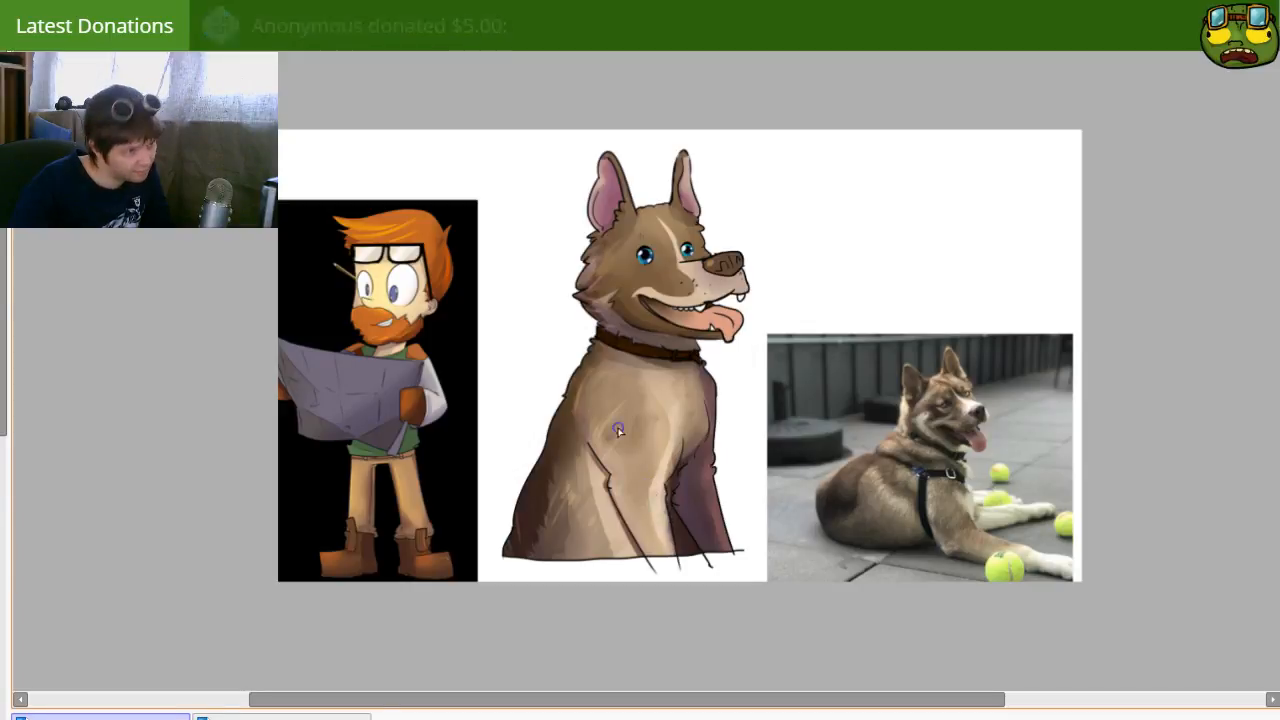
Step: Refine the pale stripe running down the dog's forehead between the eyes using a smaller brush
key(bracketleft)
drag(656, 219, 678, 264)
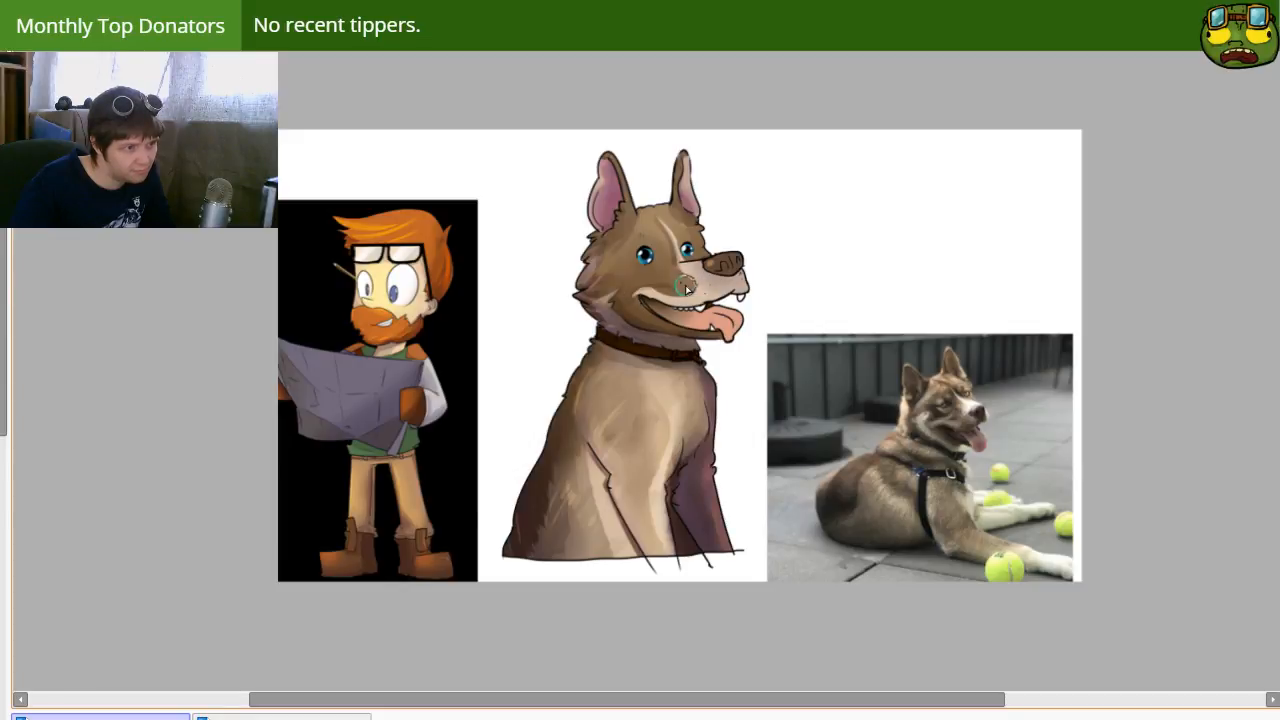
key(e)
key(bracketleft)
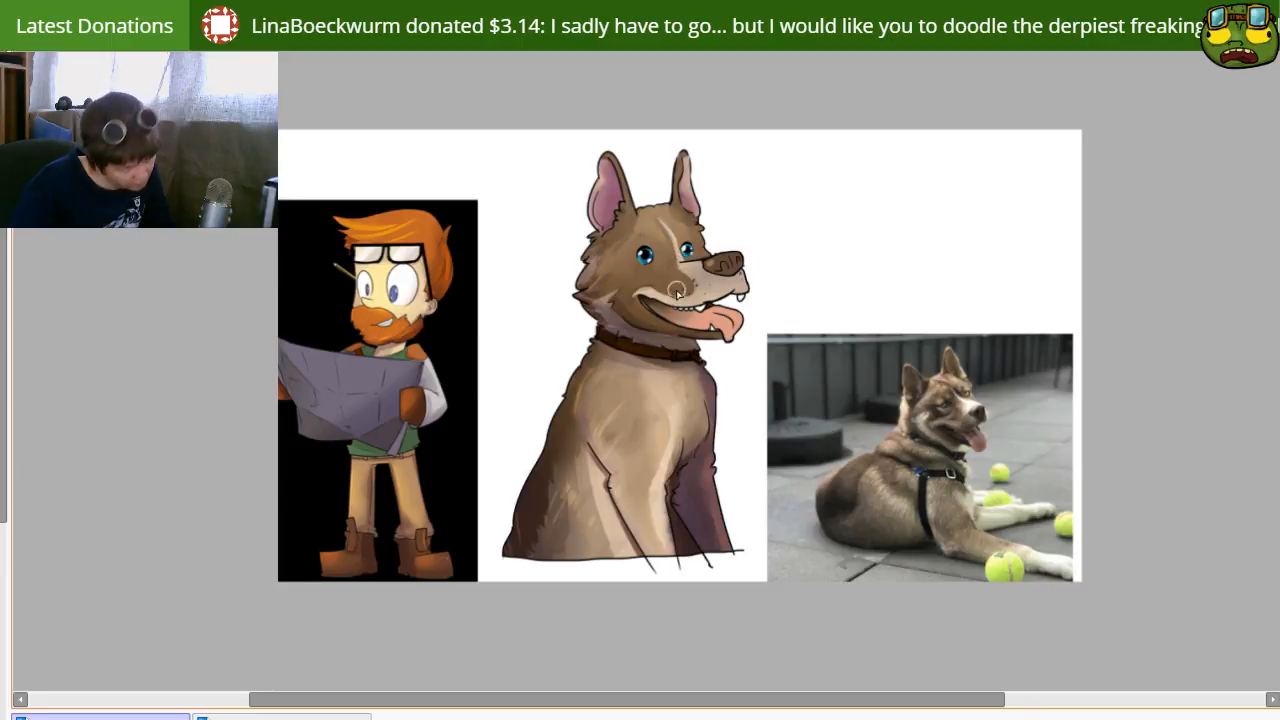
Step: Examine the white paws and forelegs of the dog in the reference photo
mouse_move(736, 460)
mouse_down()
mouse_move(689, 423)
mouse_move(744, 457)
mouse_move(726, 474)
mouse_up()
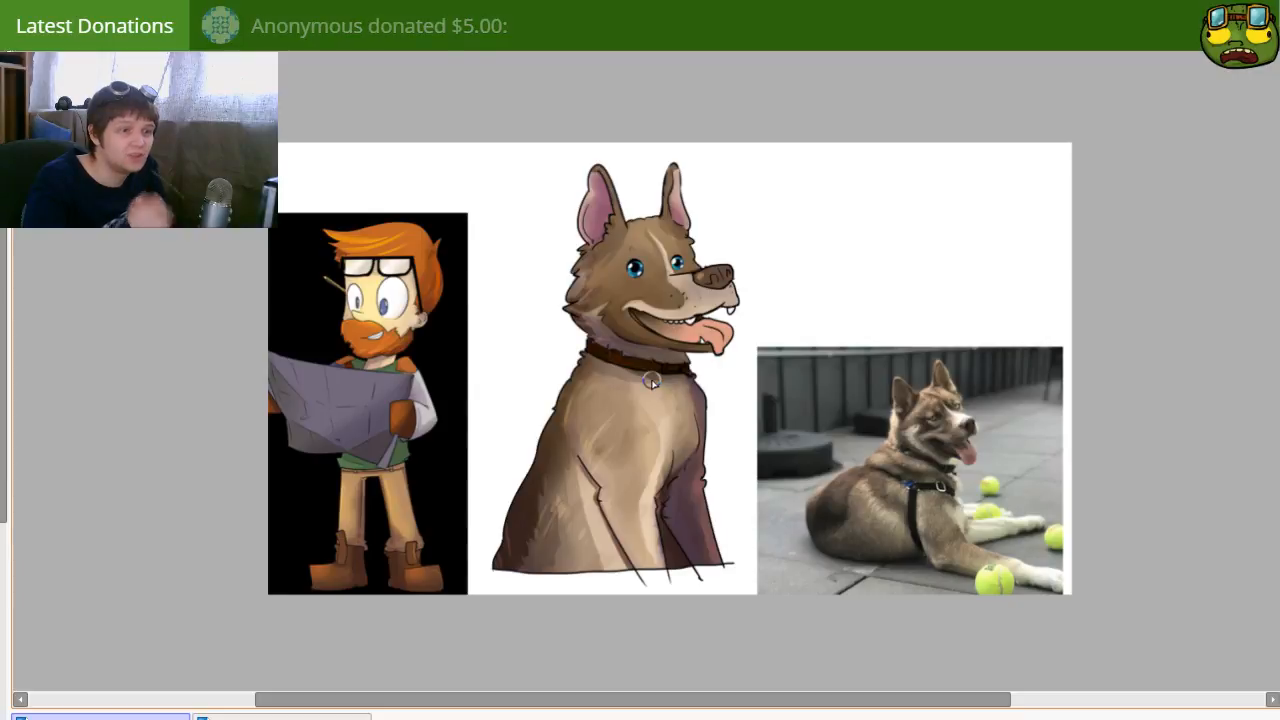
scroll(965, 420, up, 5)
mouse_move(973, 430)
mouse_down()
mouse_move(601, 170)
mouse_move(481, 45)
mouse_up()
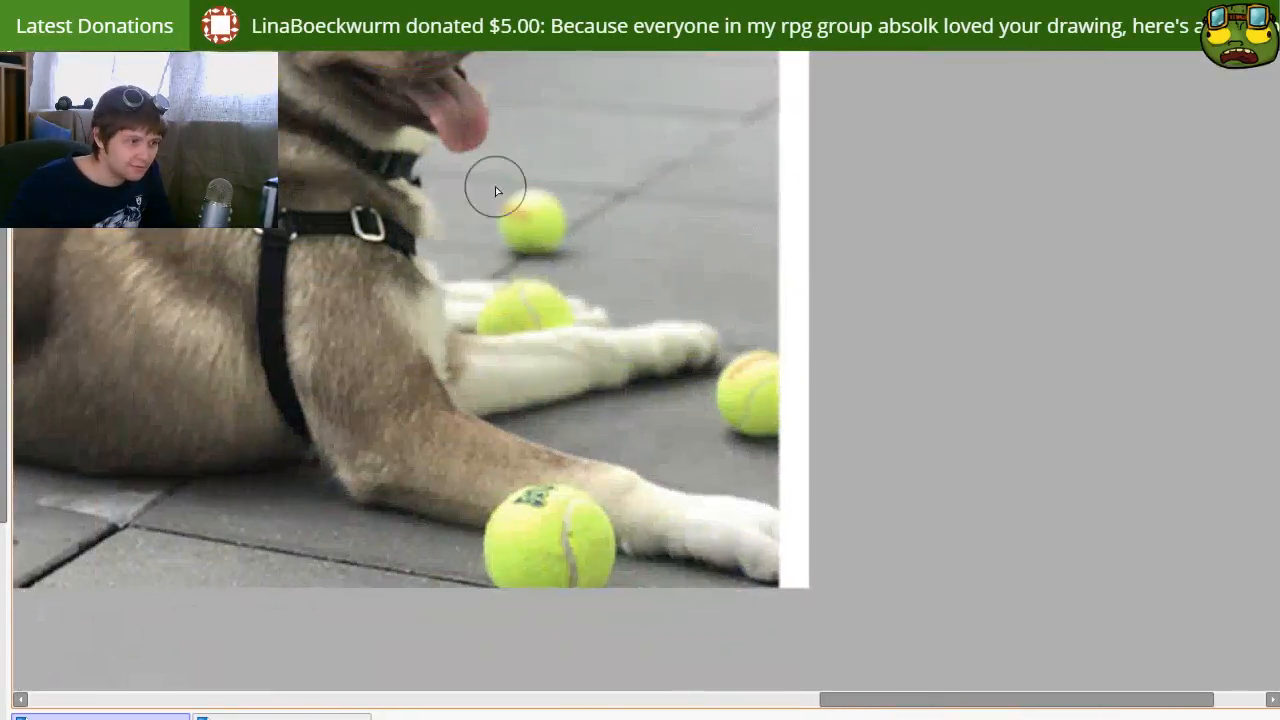
scroll(495, 188, up, 2)
mouse_move(657, 491)
mouse_down()
mouse_move(534, 189)
mouse_move(539, 207)
mouse_up()
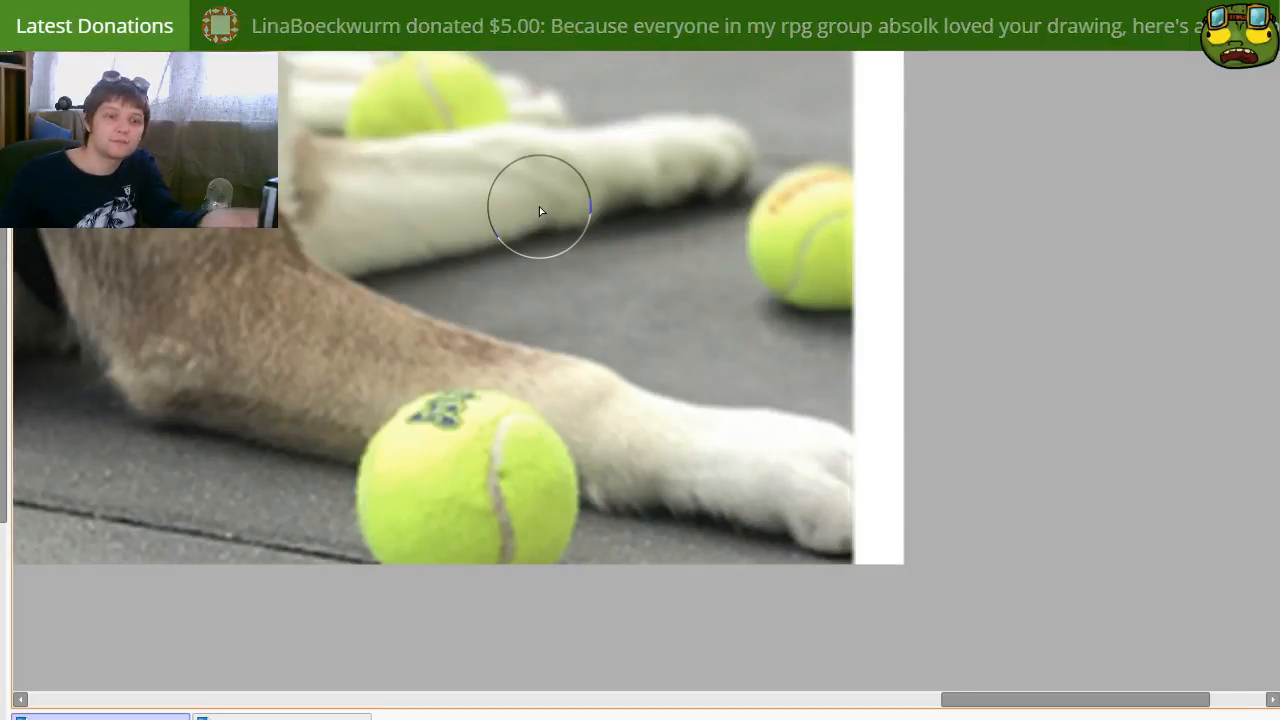
scroll(539, 206, down, 5)
mouse_move(428, 198)
mouse_down()
mouse_move(1046, 439)
mouse_move(1036, 453)
mouse_up()
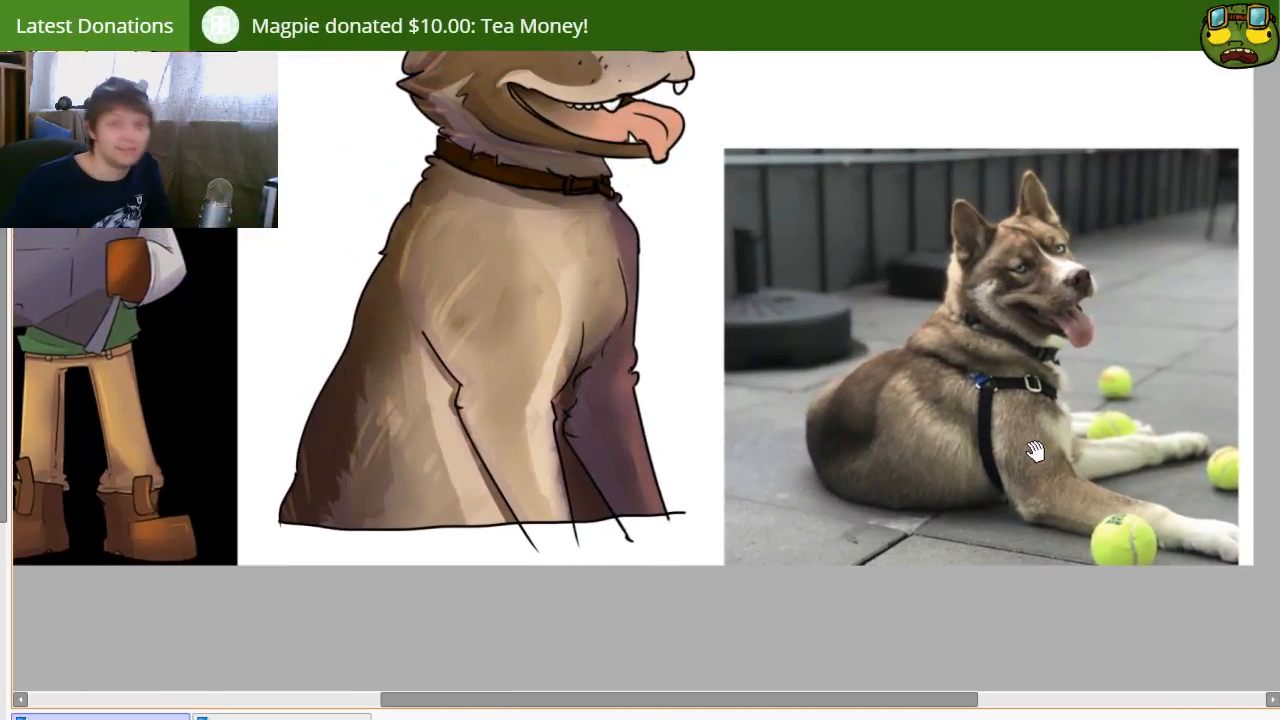
mouse_move(472, 451)
mouse_down()
mouse_move(534, 486)
mouse_move(509, 562)
mouse_up()
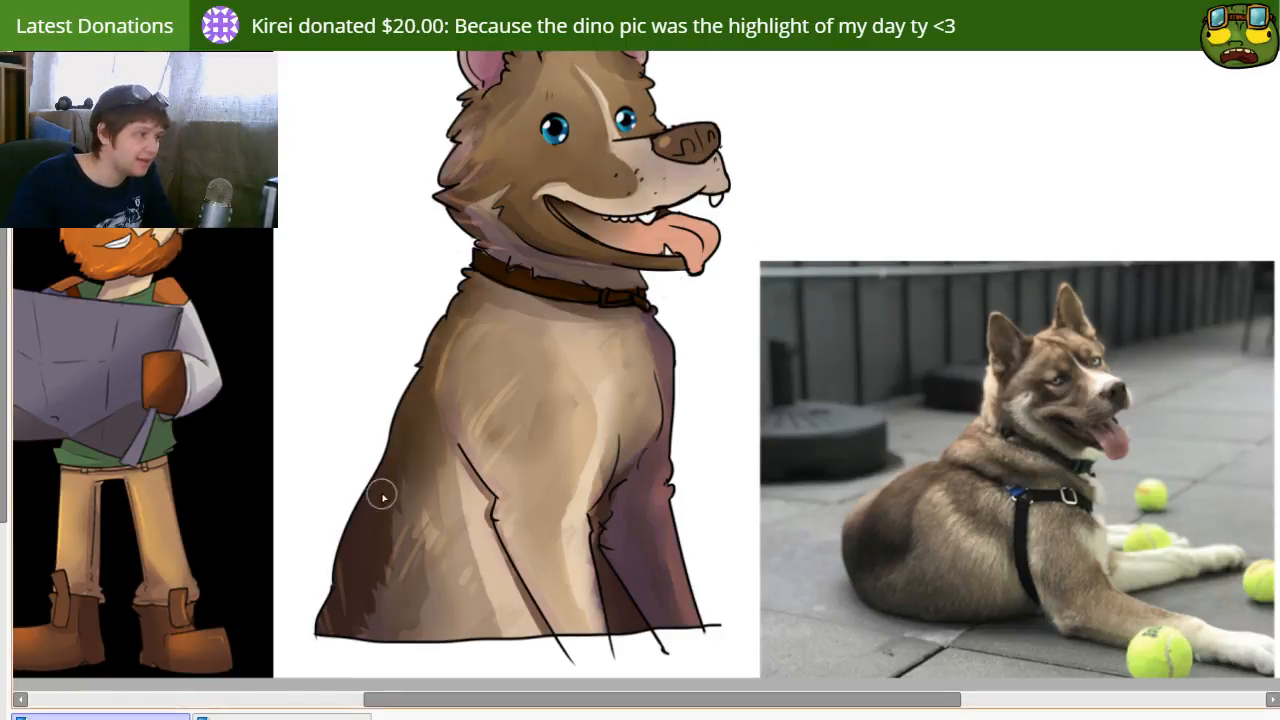
Step: Try painting a white sock marking on the lower end of the dog's near front leg
drag(514, 495, 458, 425)
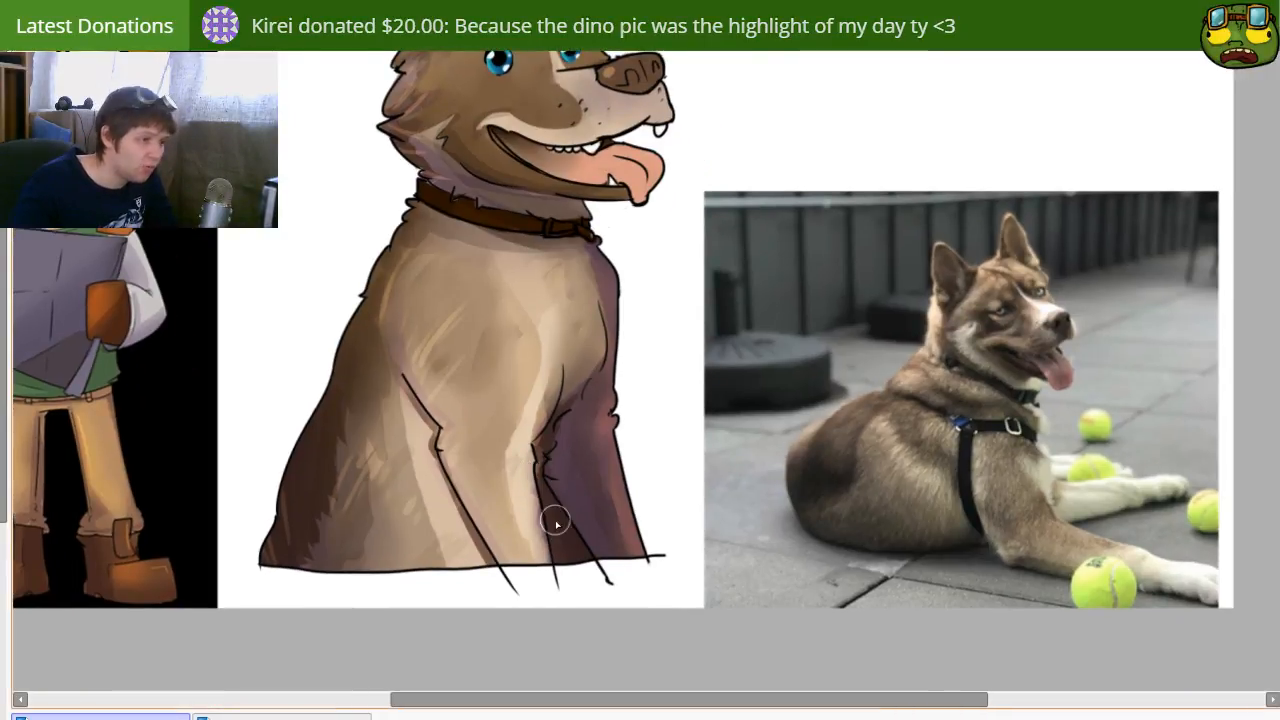
key([)
drag(482, 532, 541, 529)
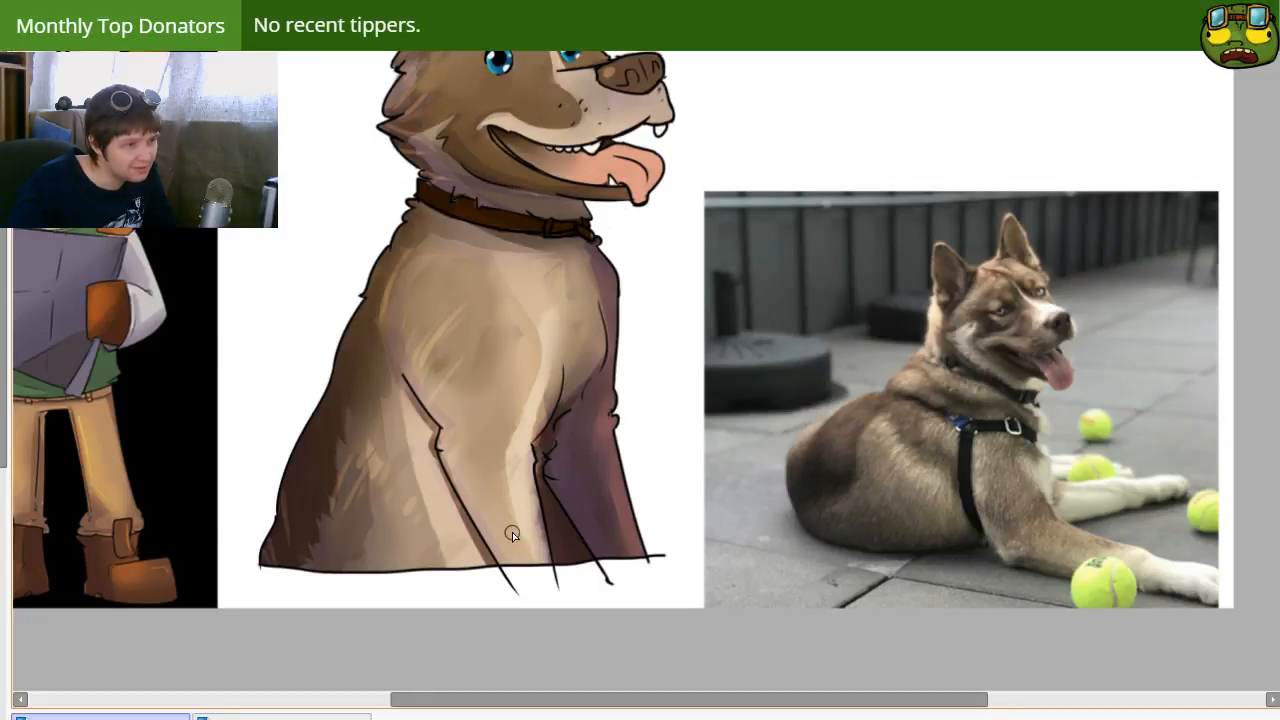
key(ctrl+z)
mouse_move(499, 557)
mouse_down()
mouse_move(539, 498)
mouse_move(546, 568)
mouse_move(523, 577)
mouse_move(508, 555)
mouse_move(525, 556)
mouse_up()
key(])
key(ctrl)
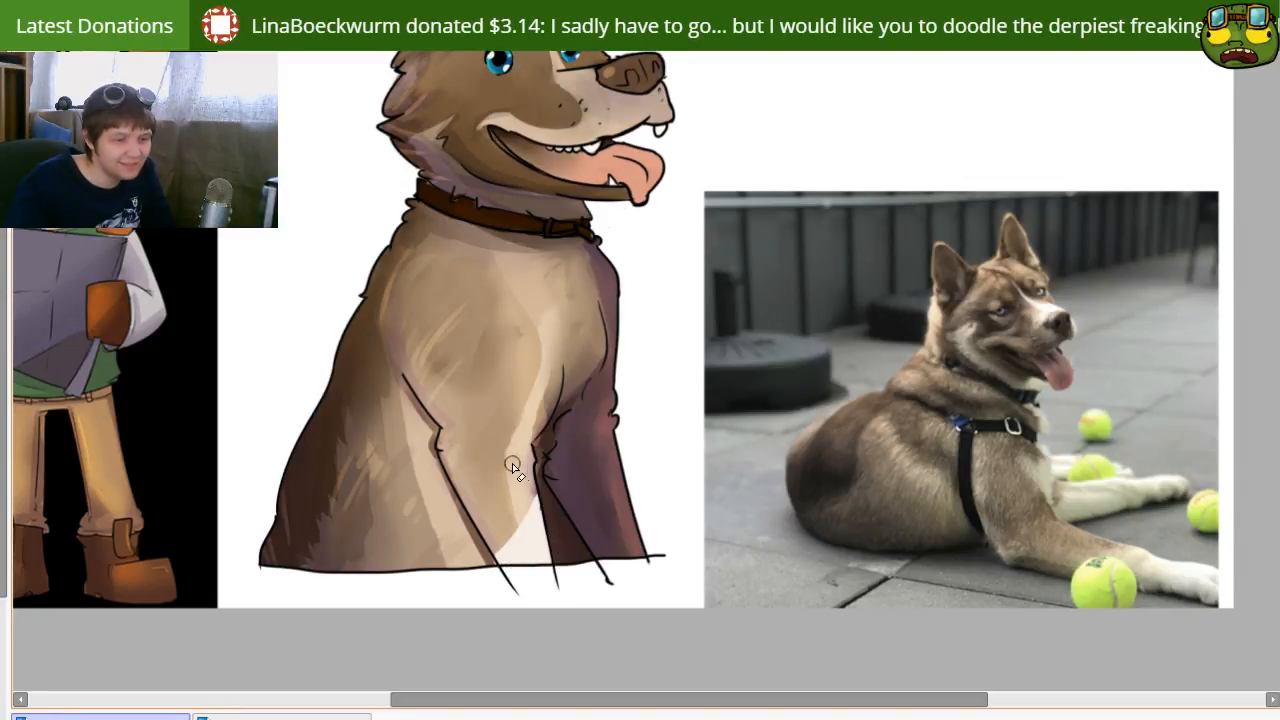
Step: Try a matching white sock marking on the far front leg, undoing and redrawing its upper edge
mouse_move(575, 503)
mouse_down()
mouse_move(629, 495)
mouse_move(598, 561)
mouse_up()
key(ctrl+z)
key(ctrl+z)
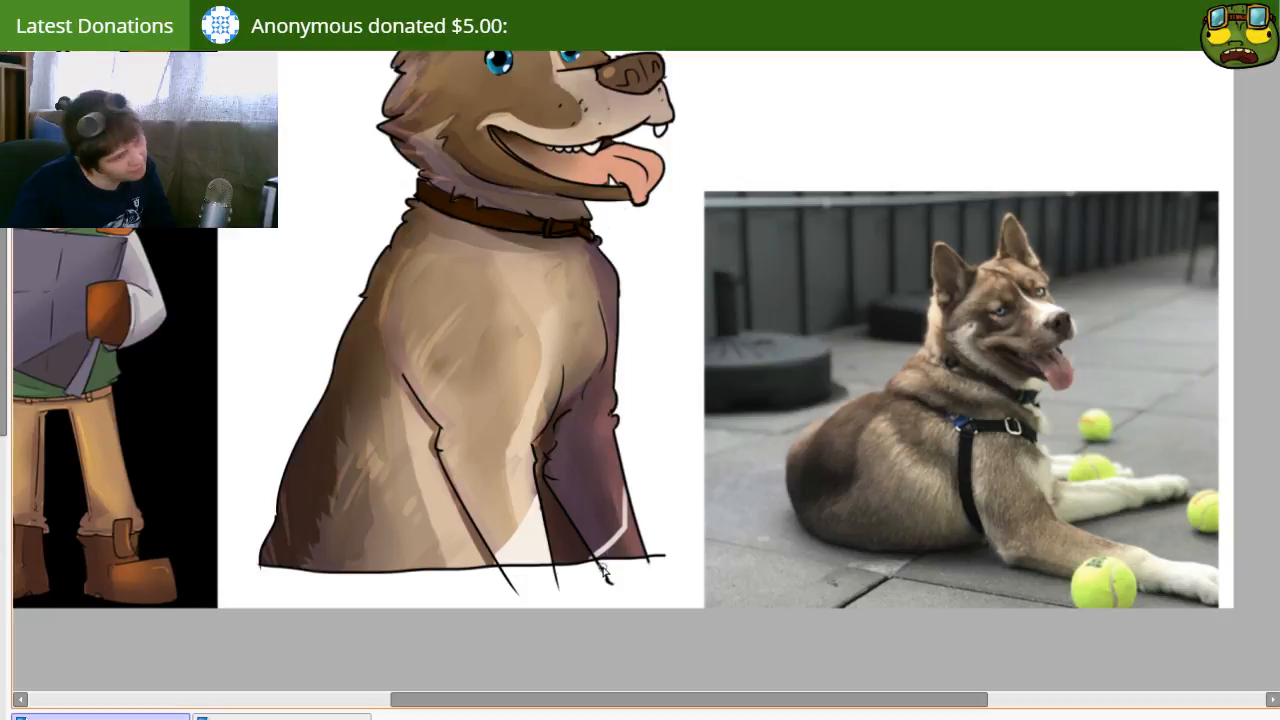
key(ctrl+z)
mouse_move(624, 482)
mouse_down()
mouse_move(608, 535)
mouse_move(576, 561)
mouse_move(601, 561)
mouse_move(629, 521)
mouse_move(634, 536)
mouse_move(631, 521)
mouse_move(638, 567)
mouse_move(646, 547)
mouse_move(606, 556)
mouse_up()
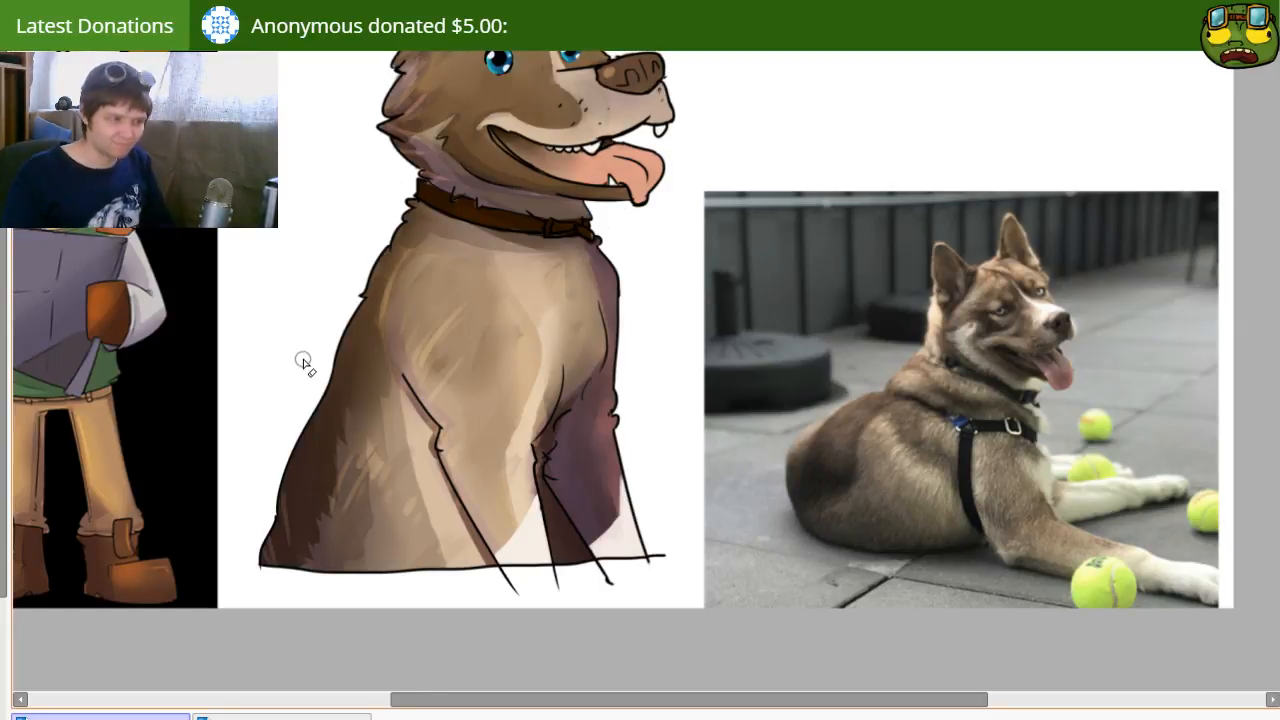
Step: Remove the solid white sock markings from the lower ends of both front legs
drag(421, 340, 469, 369)
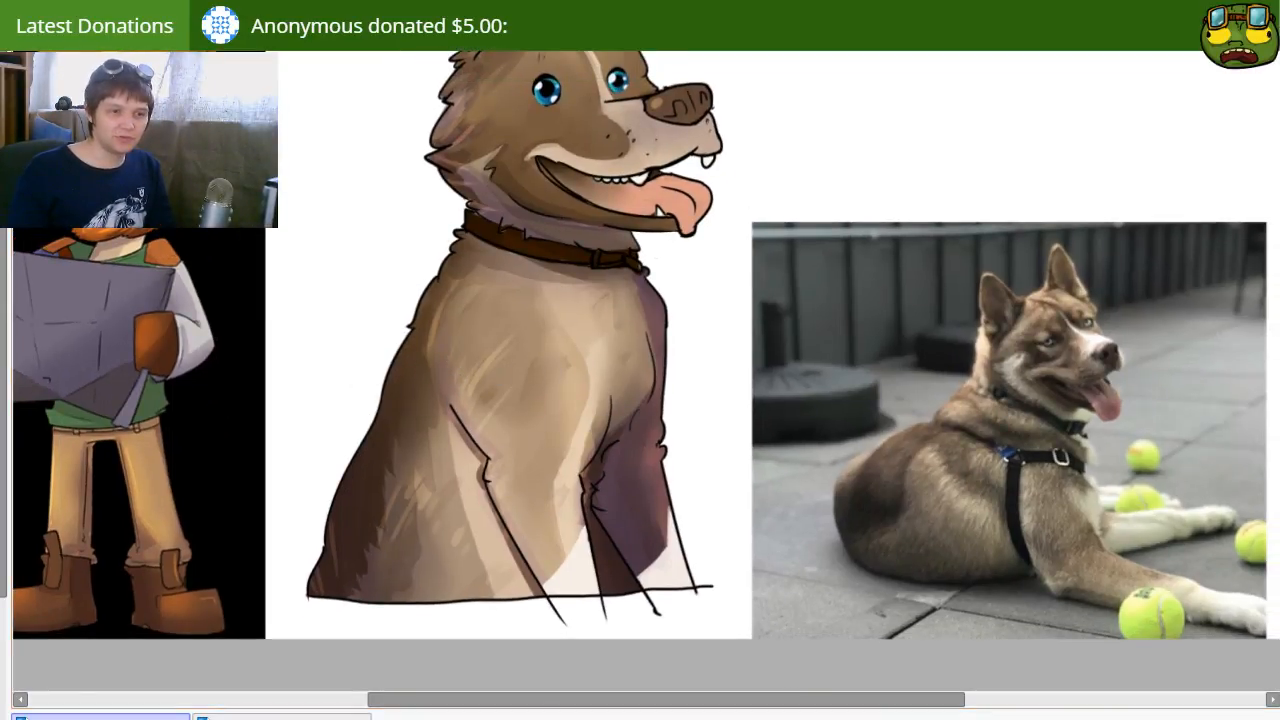
mouse_move(572, 566)
mouse_down()
mouse_move(660, 570)
mouse_move(588, 568)
mouse_up()
key(ctrl+z)
drag(673, 542, 655, 577)
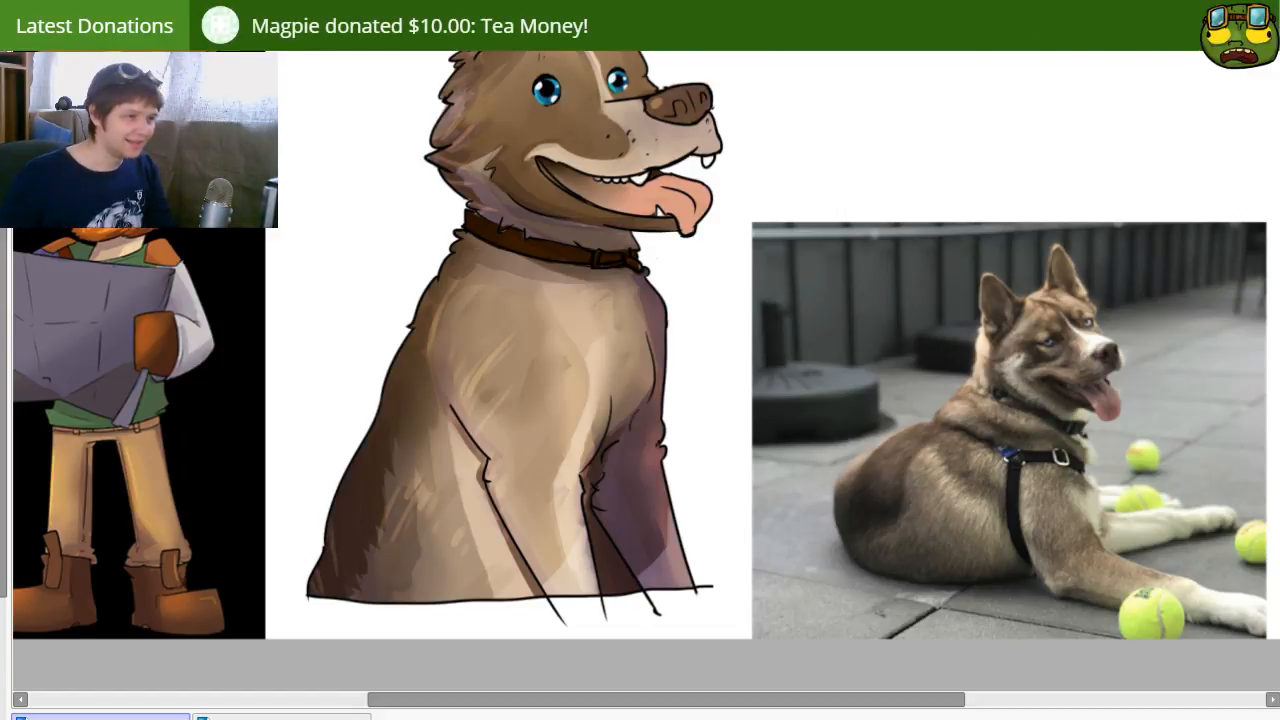
Step: Crop the canvas to a rectangle around the cartoon dog, cutting off both reference pictures and the ragged line ends below
scroll(474, 337, up, 2)
scroll(463, 334, down, 5)
drag(625, 259, 694, 302)
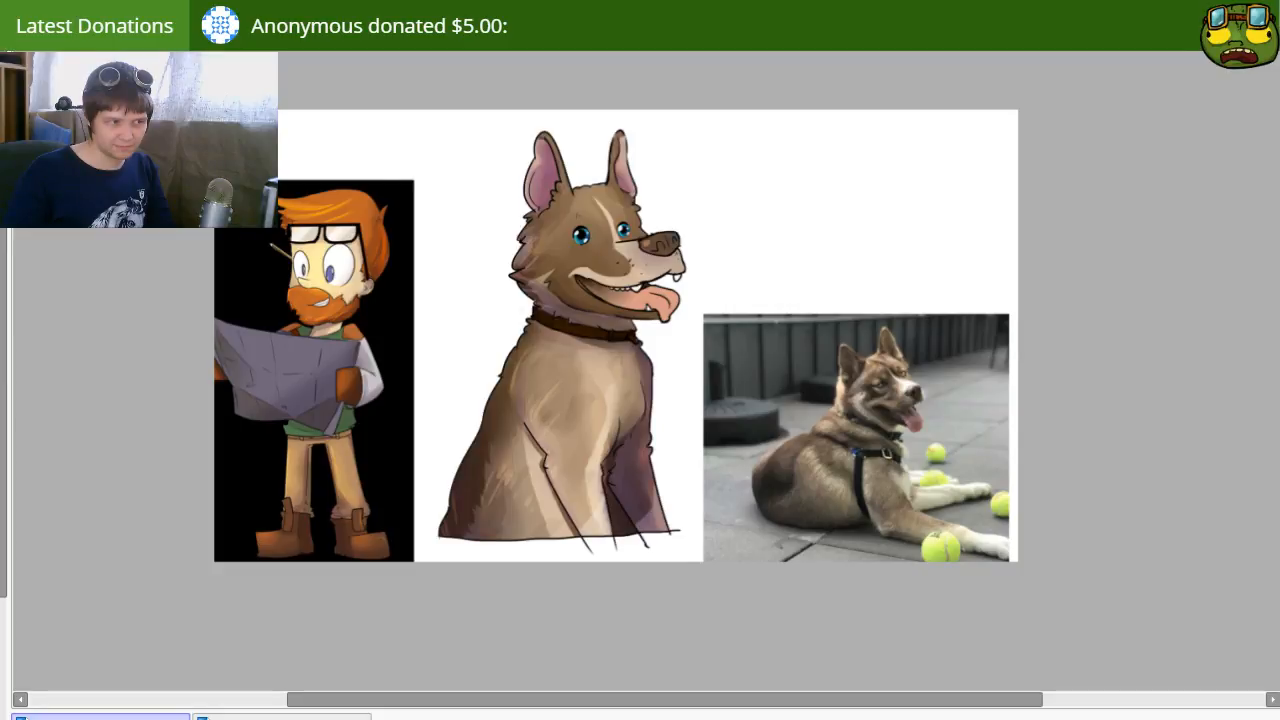
key(ctrl+z)
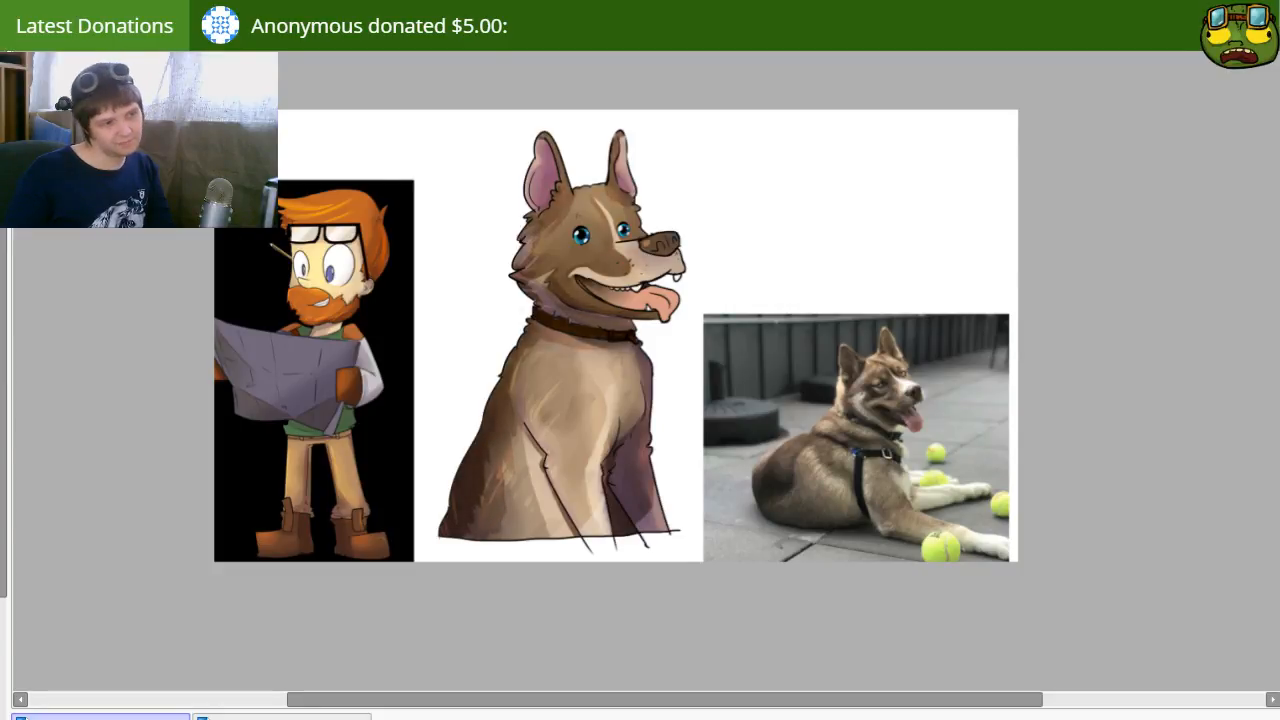
drag(1005, 410, 1091, 392)
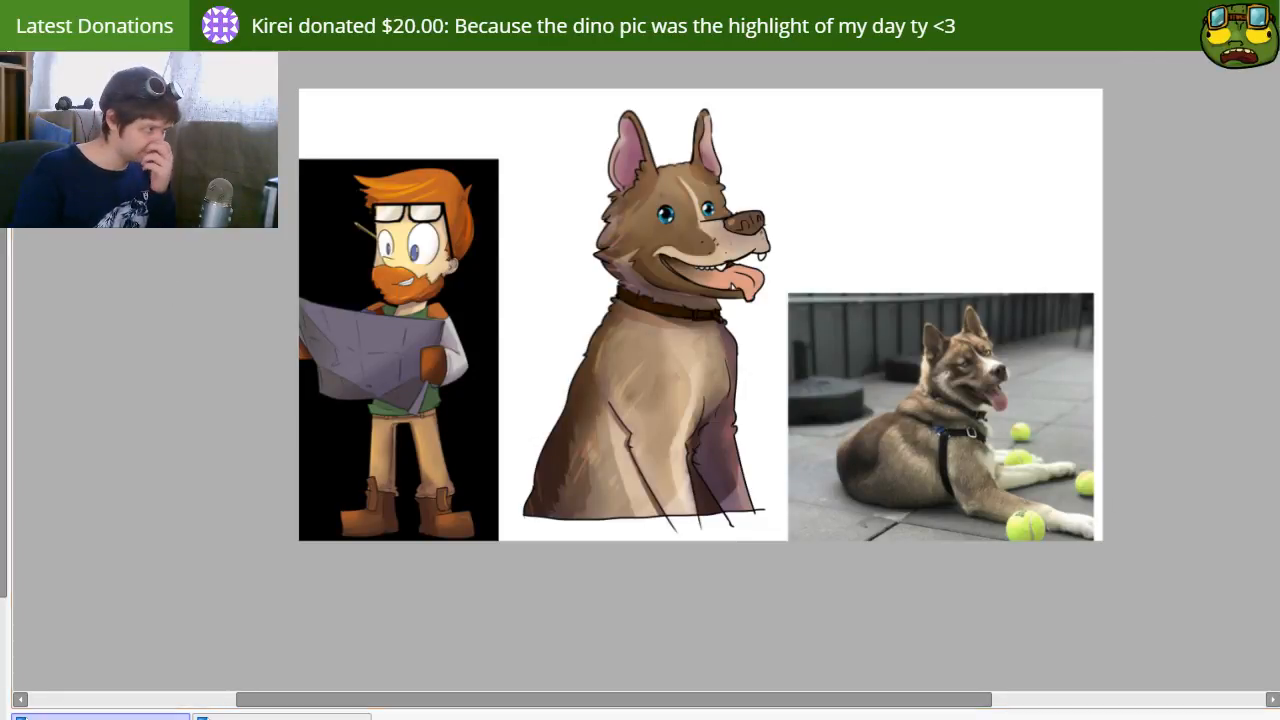
mouse_move(515, 89)
mouse_down()
mouse_move(566, 406)
mouse_move(773, 492)
mouse_move(777, 513)
mouse_up()
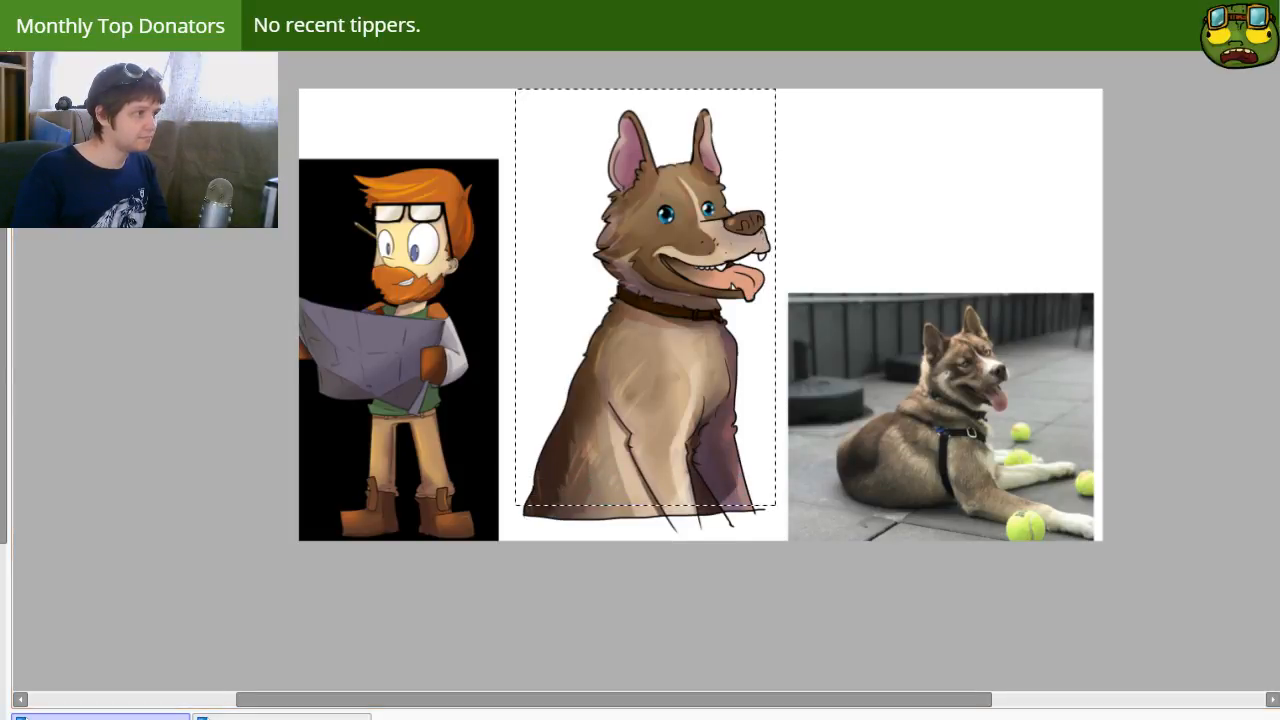
click(28, 215)
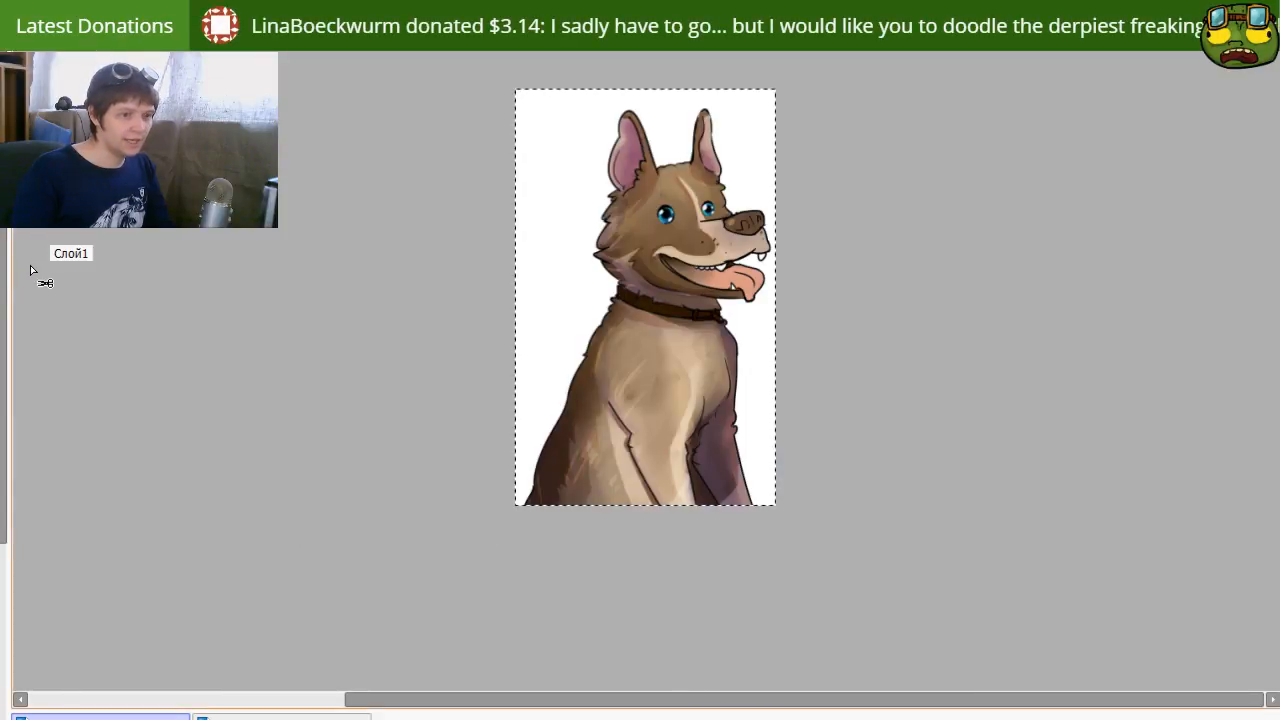
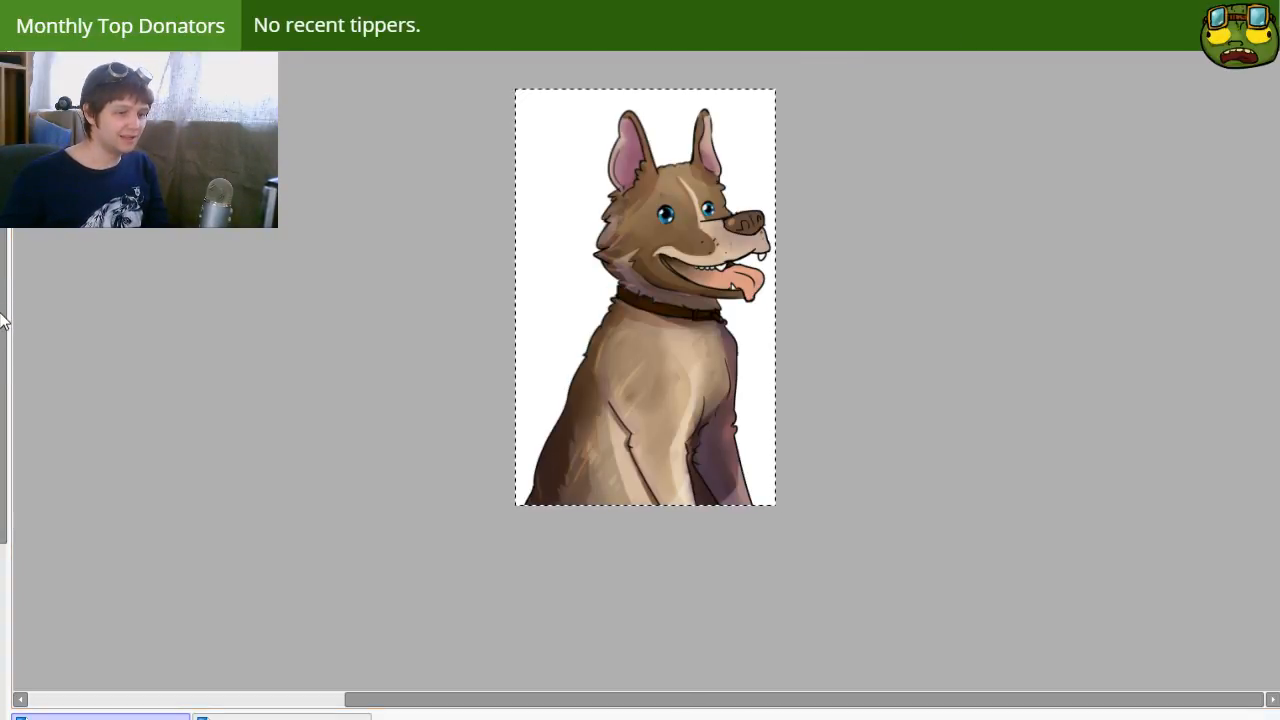
Step: Look through earlier artworks, including the beach lifeguard, the doctor-zombie-girl trio and the two cap-and-headset characters, and close the last one
click(627, 397)
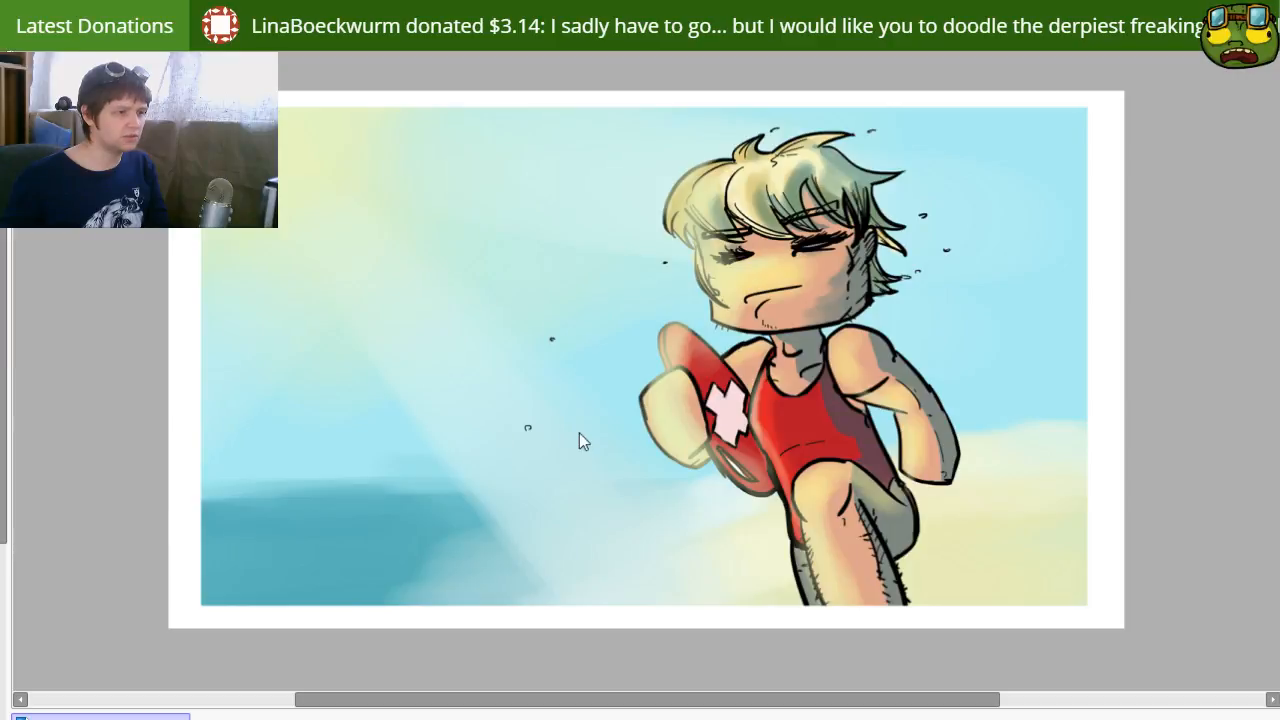
click(601, 413)
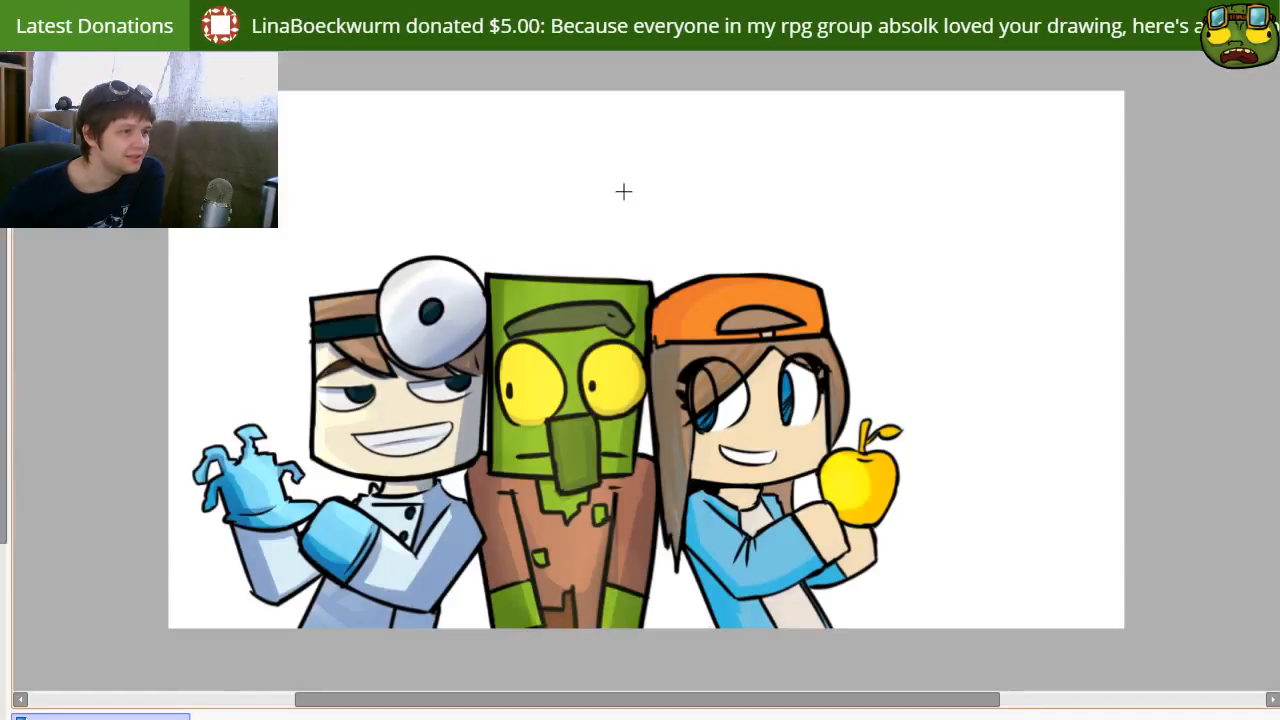
scroll(632, 304, up, 3)
drag(636, 353, 766, 163)
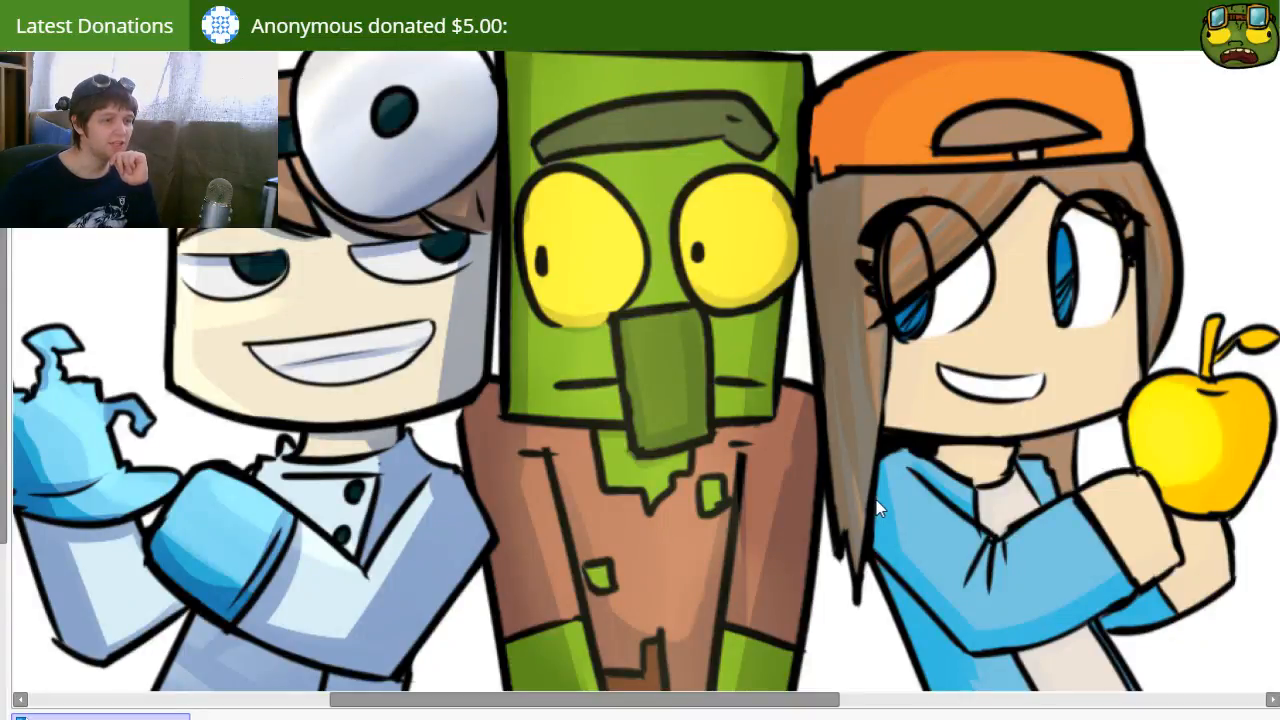
key(alt+Tab)
drag(791, 231, 1071, 715)
drag(768, 130, 768, 206)
click(703, 243)
click(658, 182)
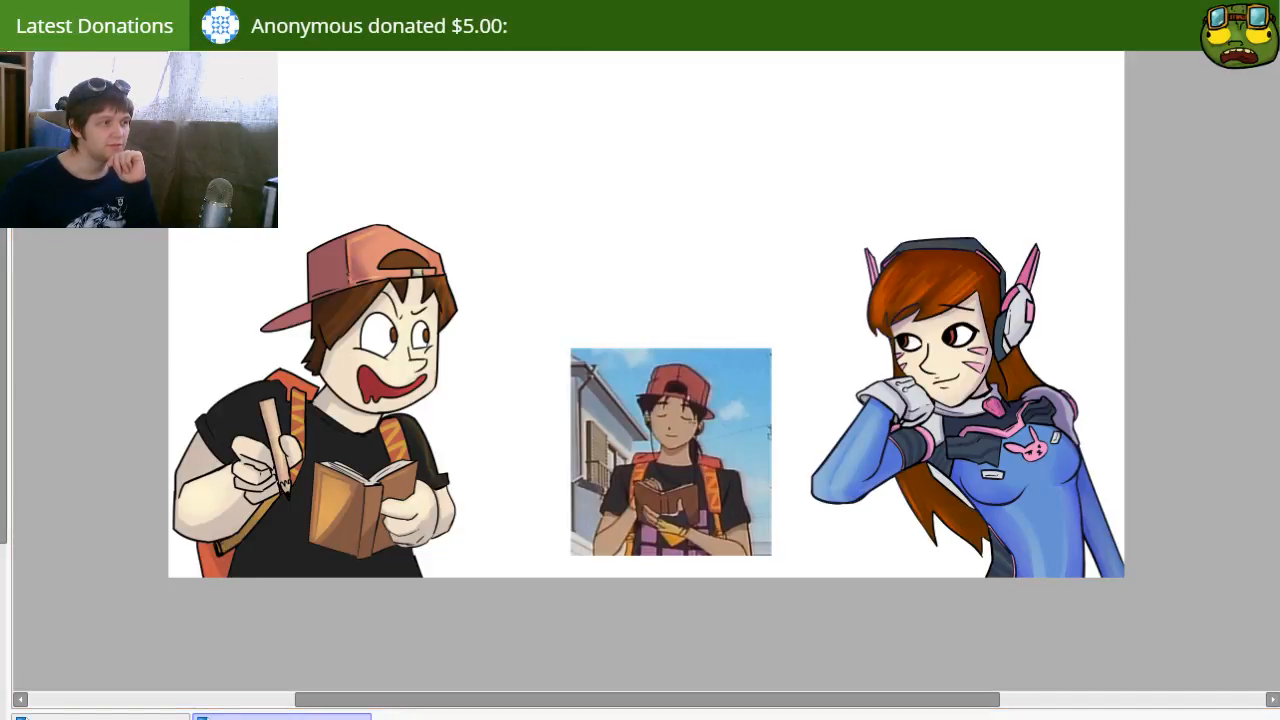
key(ctrl+w)
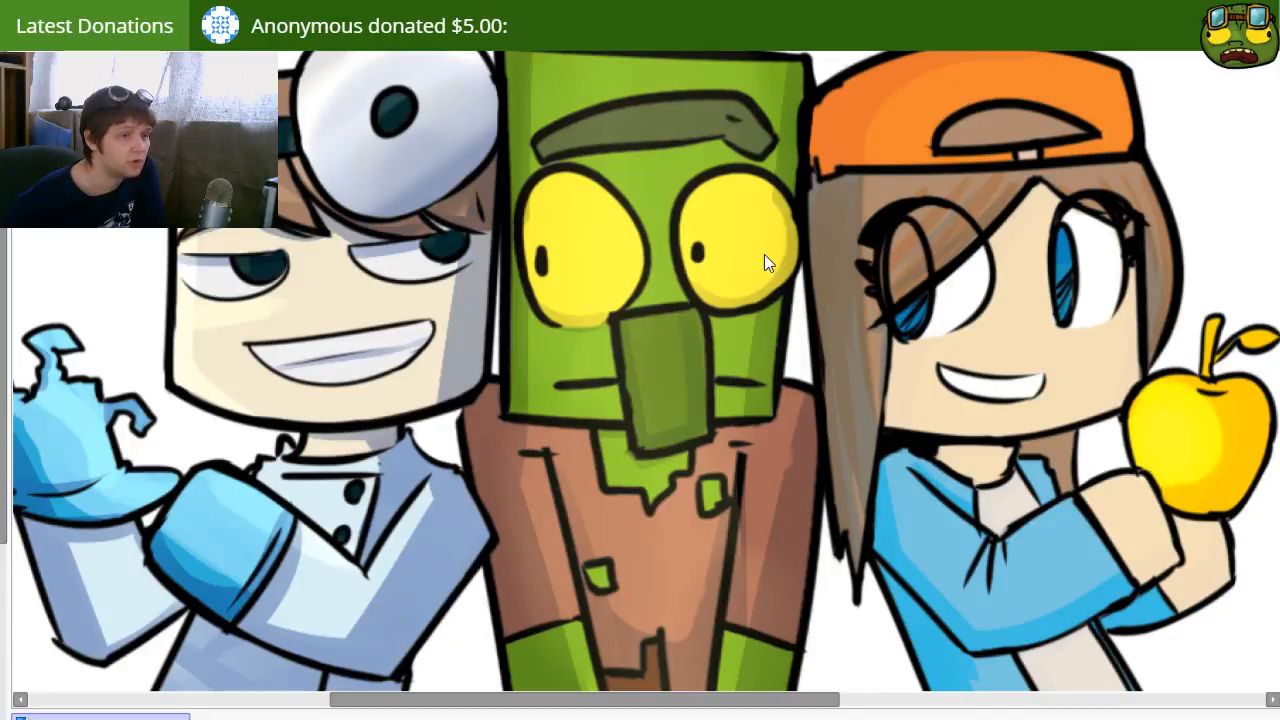
Step: Open the group drawing of the bearded man, goggled green character and pig, and fade it on white as a backdrop
double_click(642, 123)
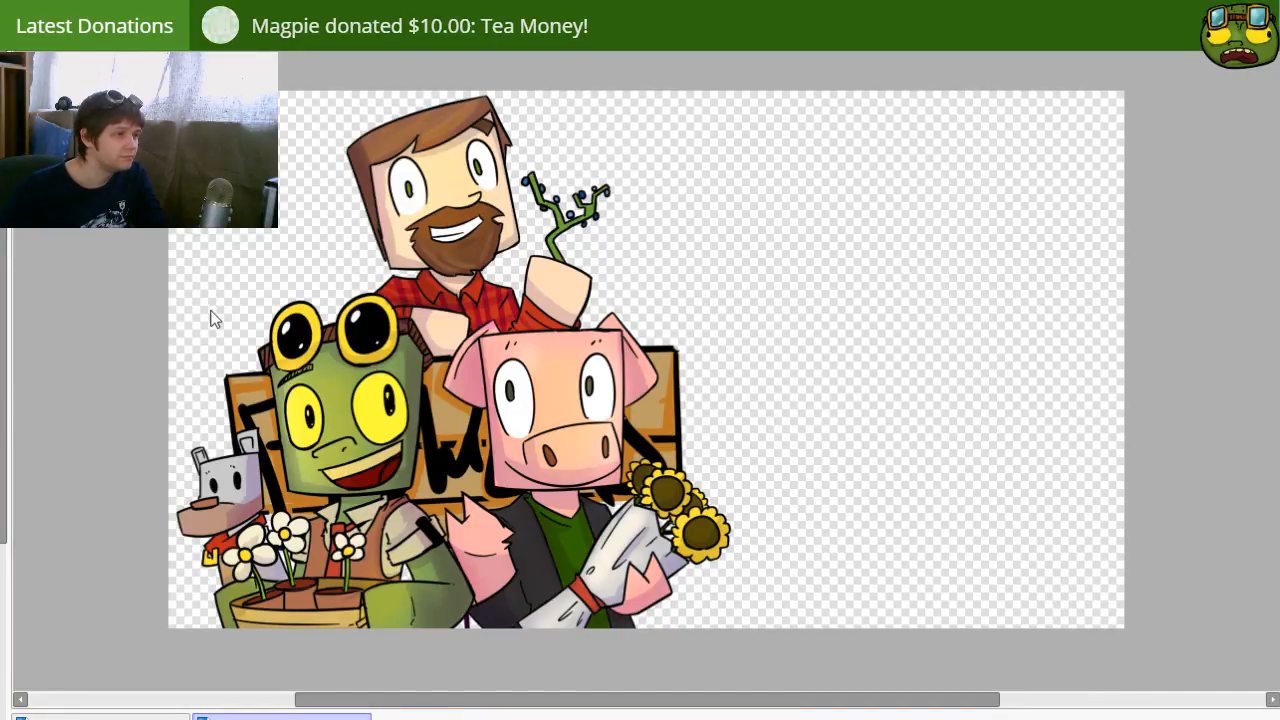
mouse_move(863, 294)
mouse_down()
mouse_move(883, 314)
mouse_move(871, 310)
mouse_up()
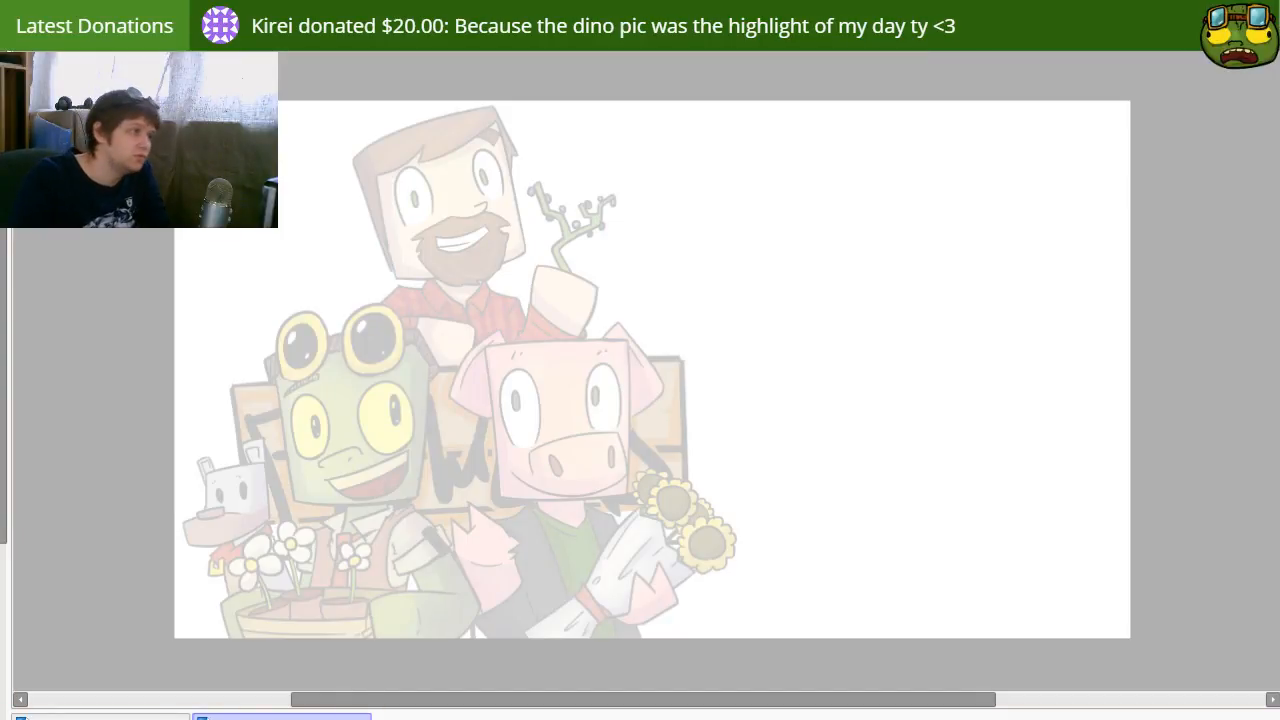
drag(389, 175, 406, 270)
key(ctrl+z)
key([)
drag(377, 180, 399, 305)
key(ctrl+z)
key(ctrl+z)
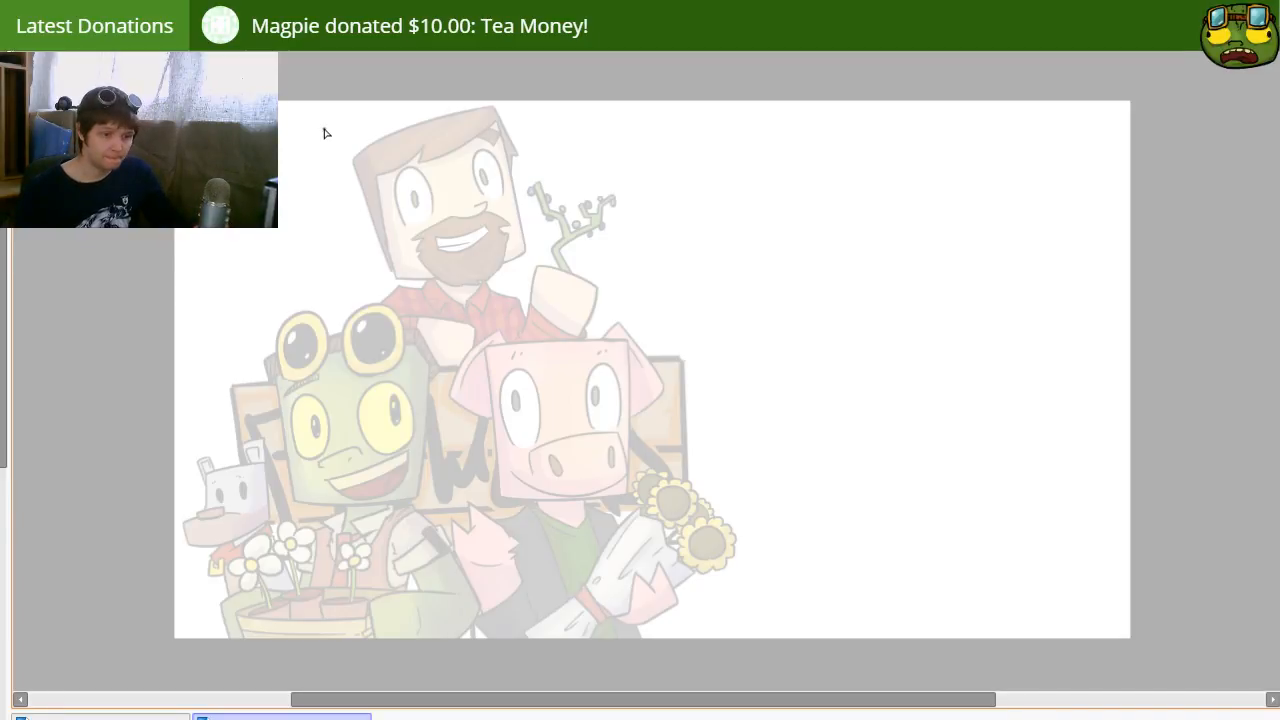
mouse_move(557, 463)
mouse_down()
mouse_move(499, 354)
mouse_move(486, 298)
mouse_up()
key(ctrl+z)
key(ctrl+z)
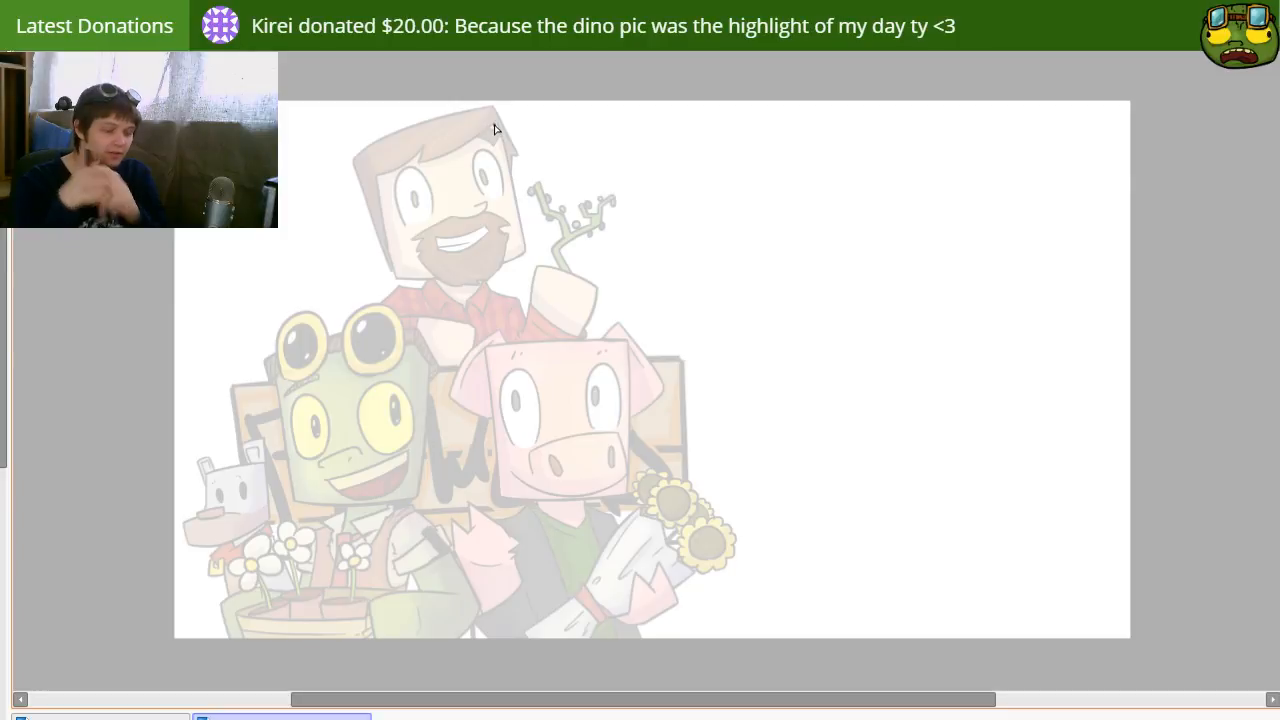
Step: Enlarge the brush and try out slanted strokes along the left side of the bearded man's head
key(bracketright)
key(bracketright)
key(bracketright)
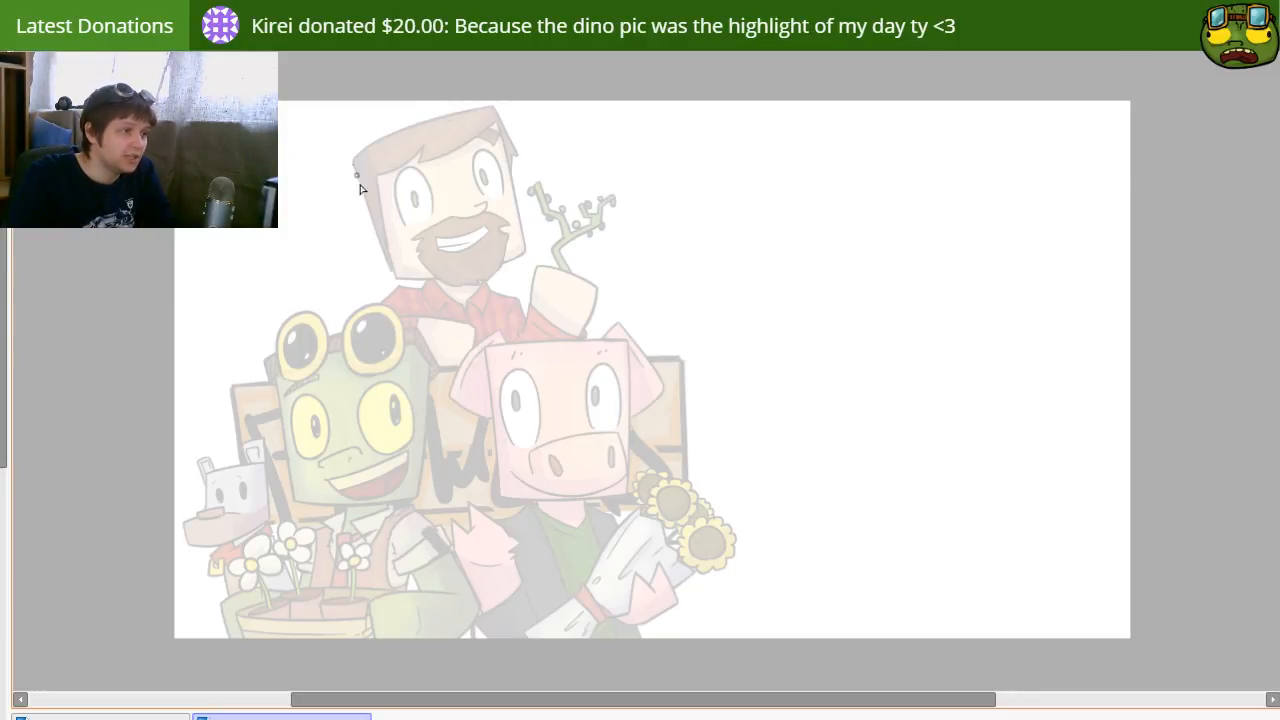
drag(362, 166, 408, 318)
key(ctrl+z)
key(ctrl+z)
drag(351, 143, 423, 320)
key(ctrl+z)
drag(346, 134, 428, 345)
key(ctrl+z)
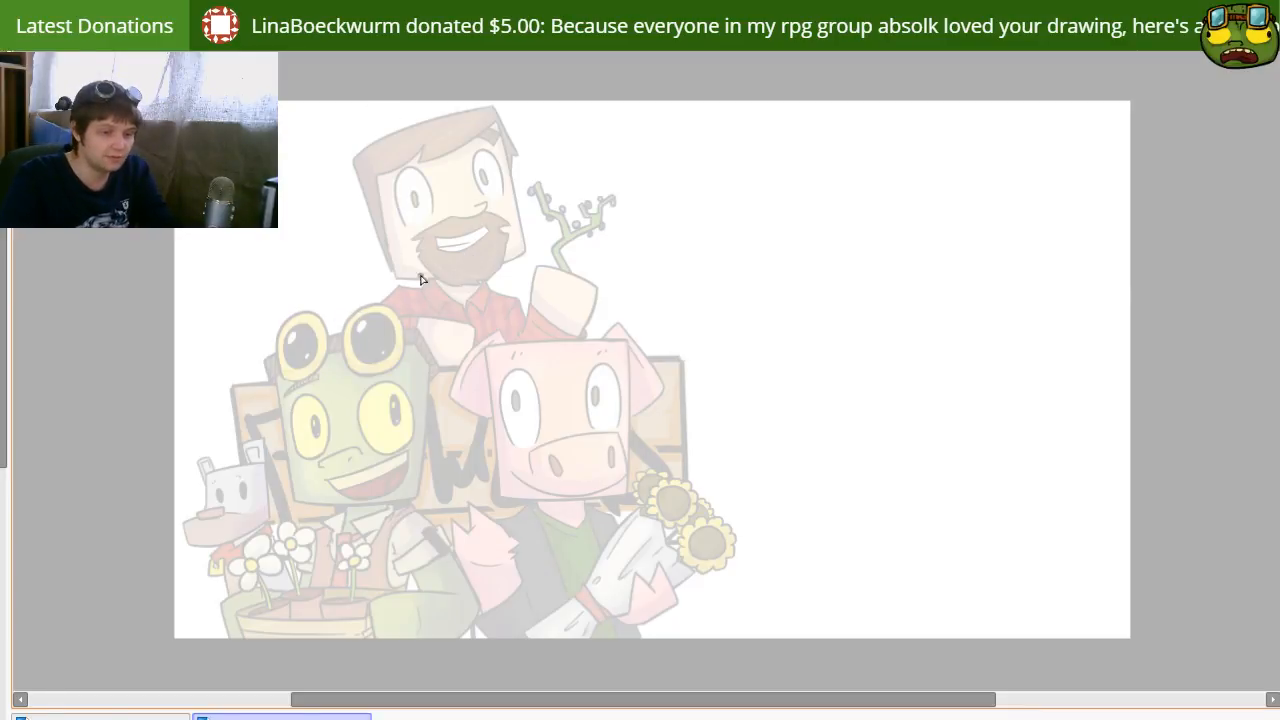
Step: Draw a straight slanted line for the left edge of a square head over the bearded man and erase its overshooting ends
drag(355, 162, 402, 305)
key(ctrl+z)
mouse_move(343, 137)
mouse_down()
mouse_move(428, 382)
mouse_move(416, 355)
mouse_up()
key(ctrl+z)
key(ctrl+z)
key(ctrl+z)
drag(345, 130, 430, 388)
key(ctrl+z)
key(ctrl+z)
mouse_move(343, 149)
mouse_down()
mouse_move(428, 396)
mouse_move(426, 367)
mouse_up()
key(e)
drag(345, 126, 334, 132)
mouse_move(409, 323)
mouse_down()
mouse_move(400, 298)
mouse_move(379, 303)
mouse_up()
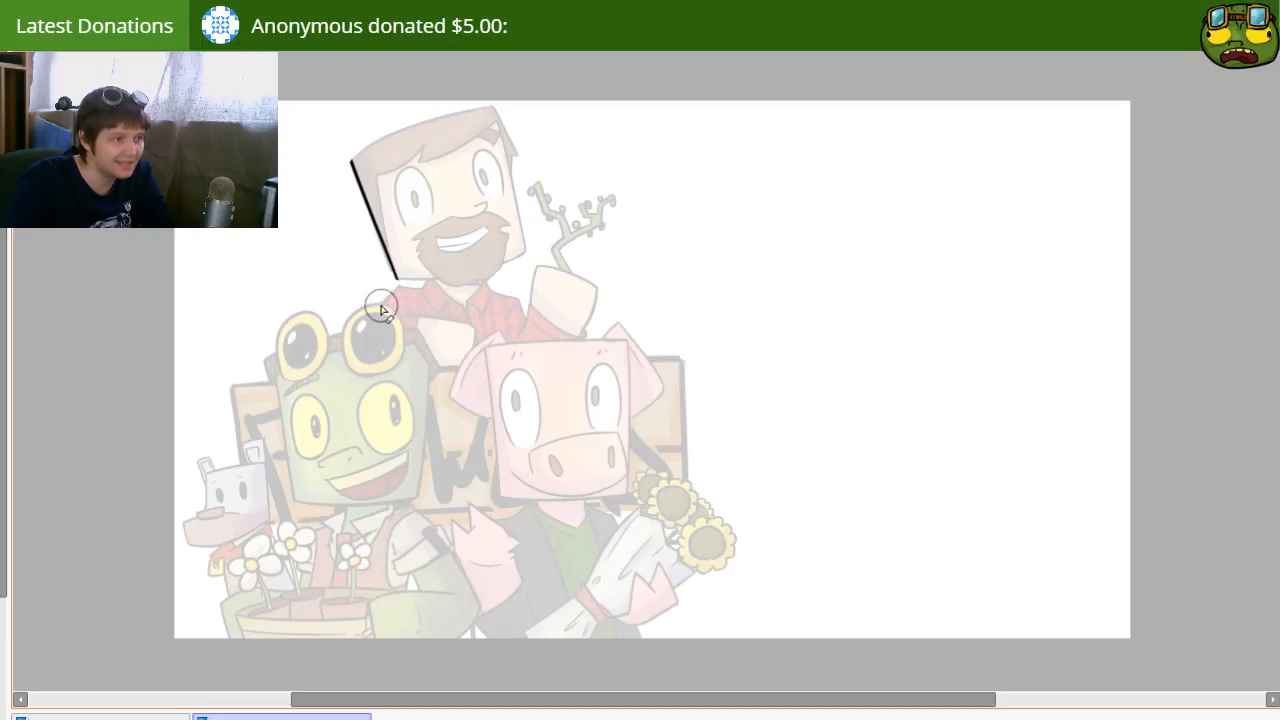
Step: Draw the right and bottom edges of the square head and erase the excess line beyond the corners
key(n)
drag(492, 102, 528, 272)
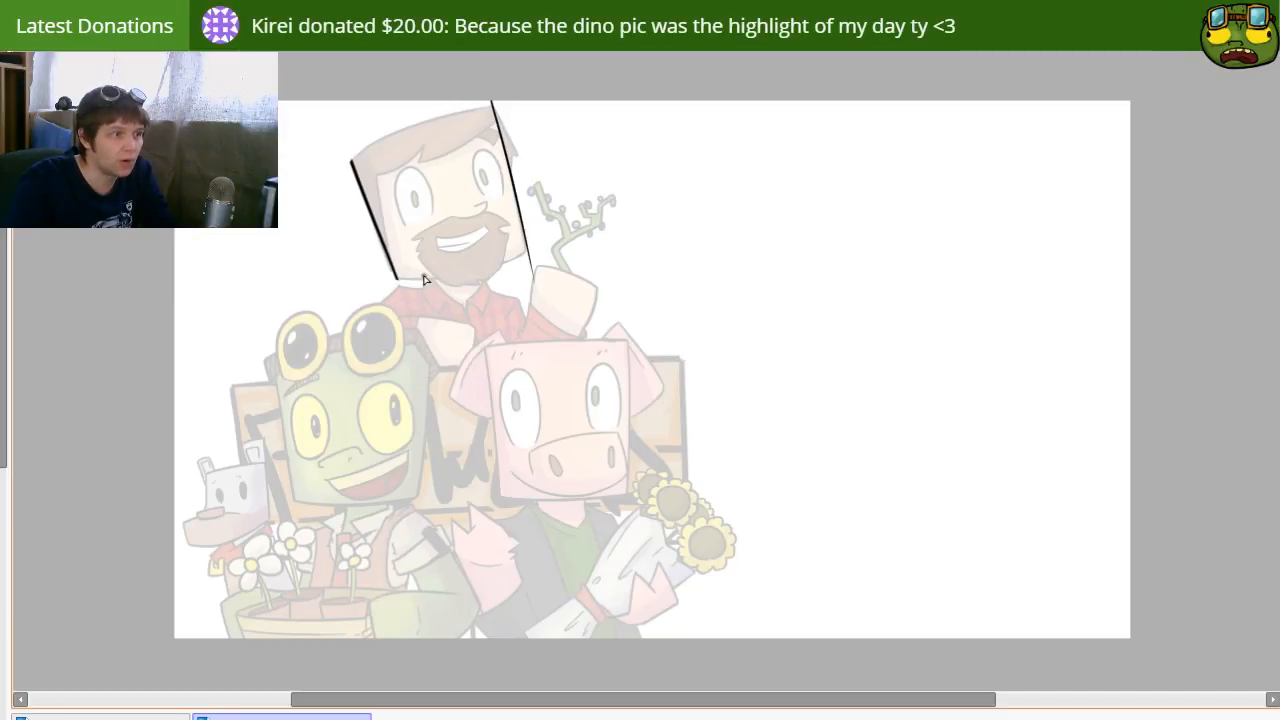
drag(395, 280, 580, 248)
key(ctrl+z)
drag(390, 283, 610, 234)
key(e)
drag(546, 277, 586, 257)
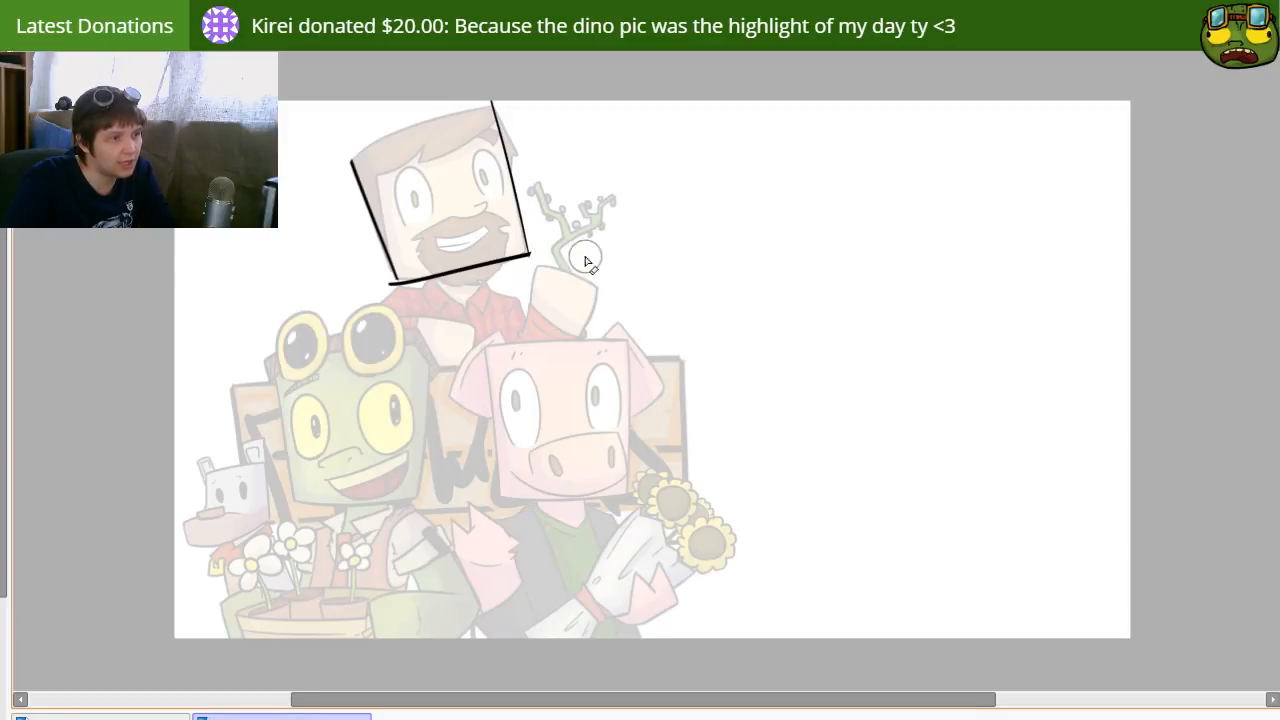
drag(391, 294, 390, 302)
key(n)
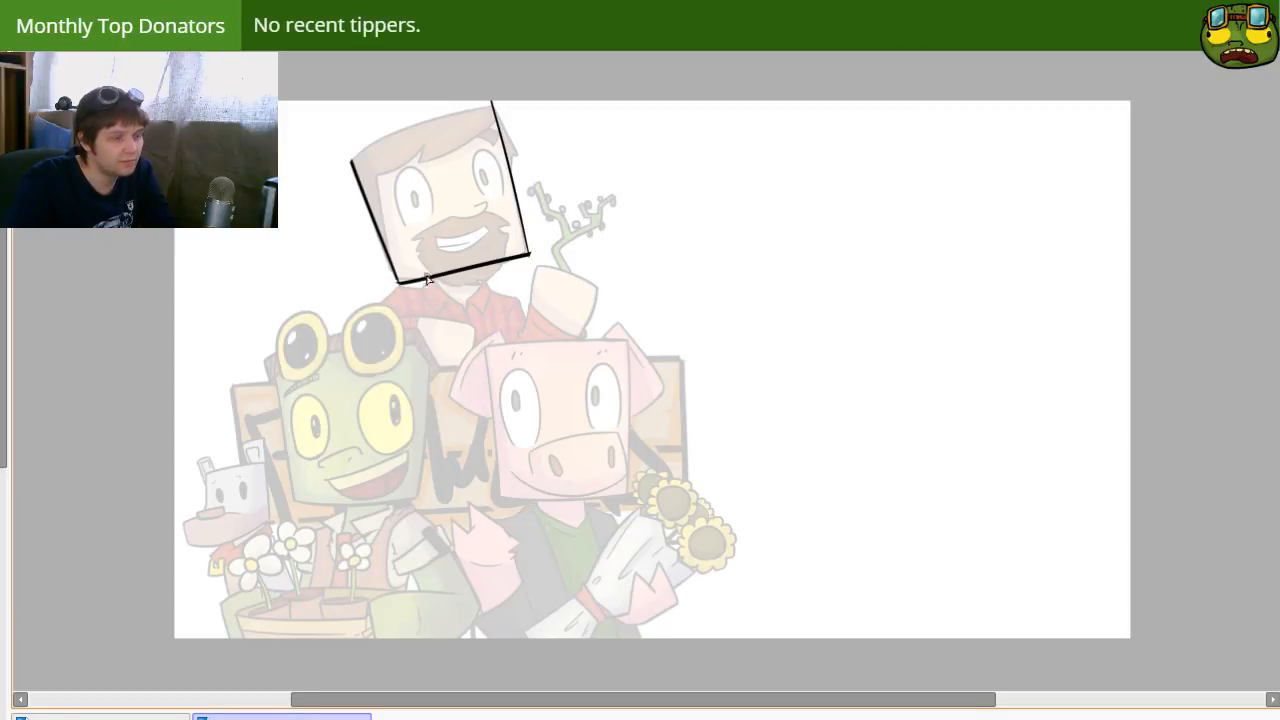
Step: Move the open head outline down and right, and close it with a slightly curved top edge
drag(448, 122, 500, 275)
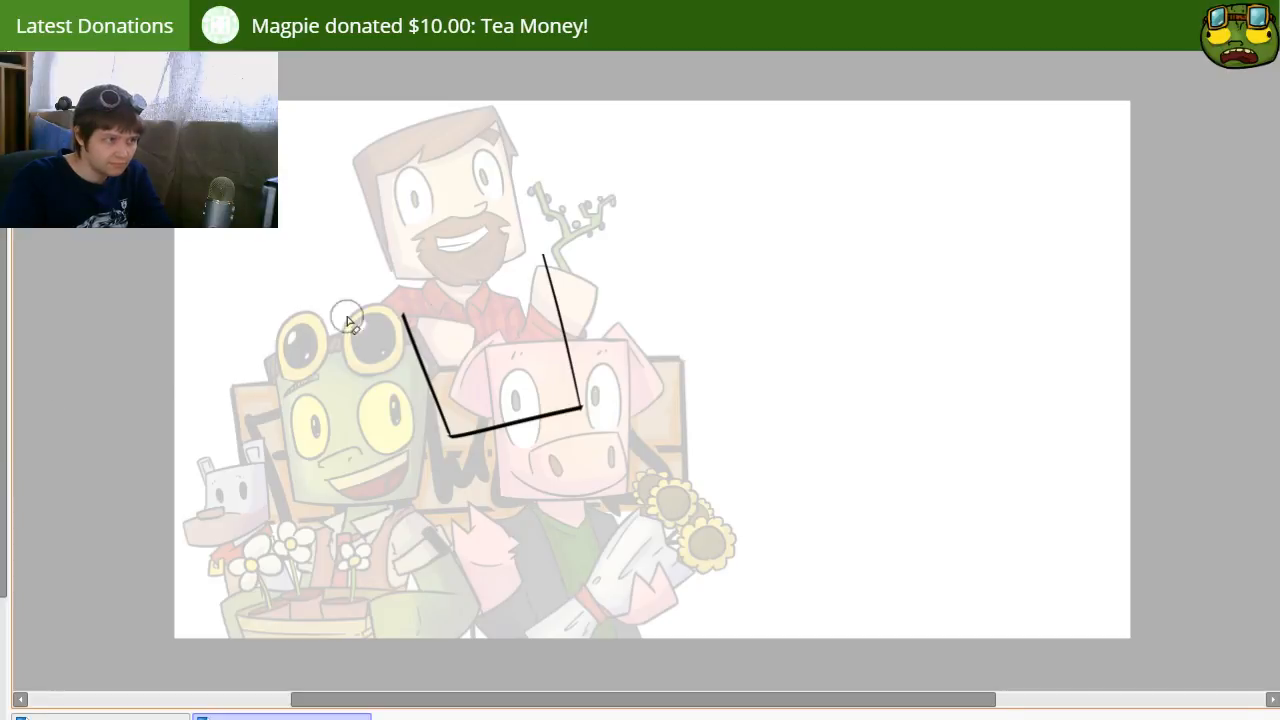
drag(540, 253, 554, 260)
key(n)
drag(403, 312, 573, 268)
key(ctrl+z)
drag(403, 316, 550, 278)
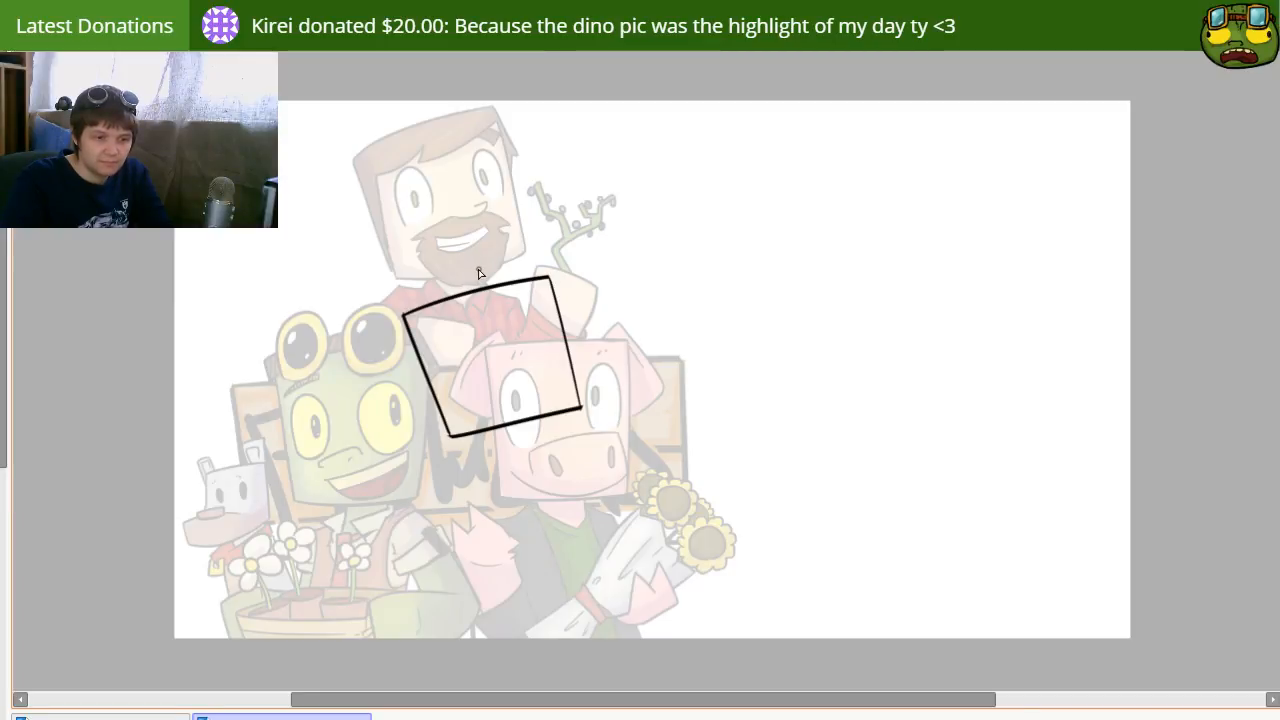
Step: Rotate the square head outline upright with a transform and move it over the goggled green character's face
key(ctrl+t)
mouse_move(509, 206)
mouse_down()
mouse_move(606, 254)
mouse_move(670, 341)
mouse_move(651, 314)
mouse_move(709, 274)
mouse_up()
key(Return)
key(ctrl+t)
key(Return)
mouse_move(529, 391)
mouse_down()
mouse_move(506, 283)
mouse_move(534, 319)
mouse_up()
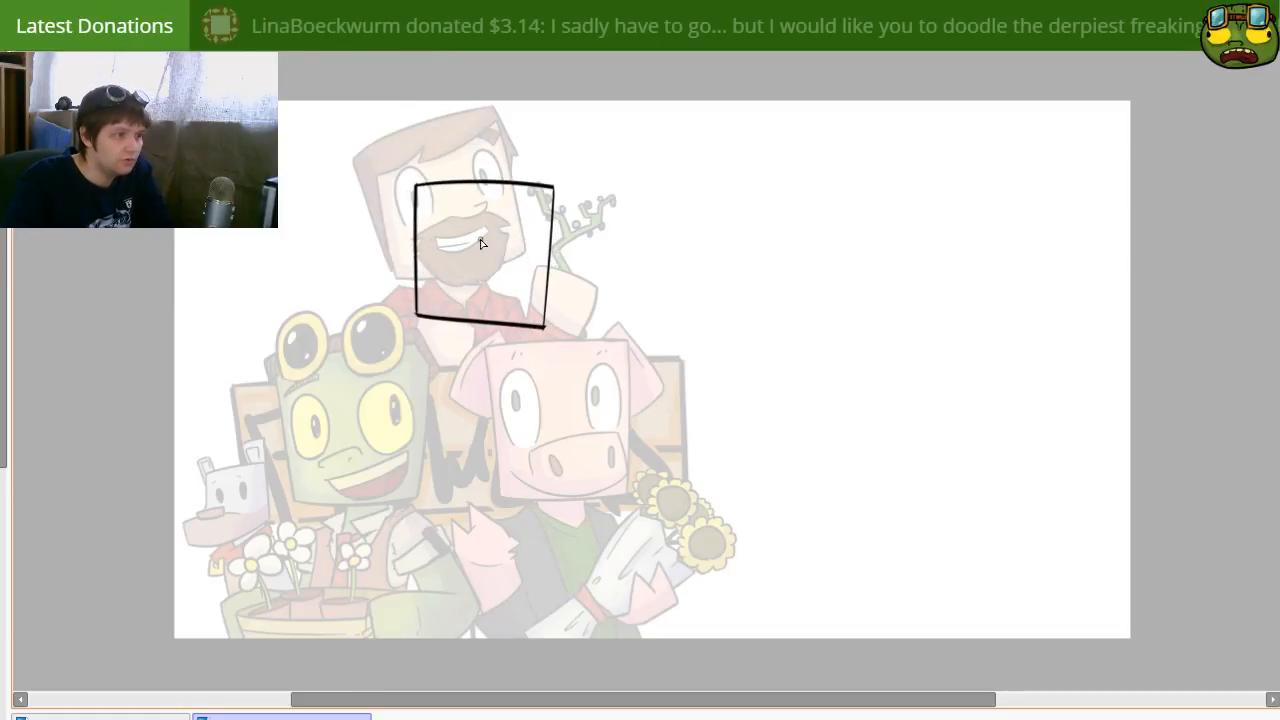
drag(511, 277, 544, 447)
drag(497, 367, 440, 229)
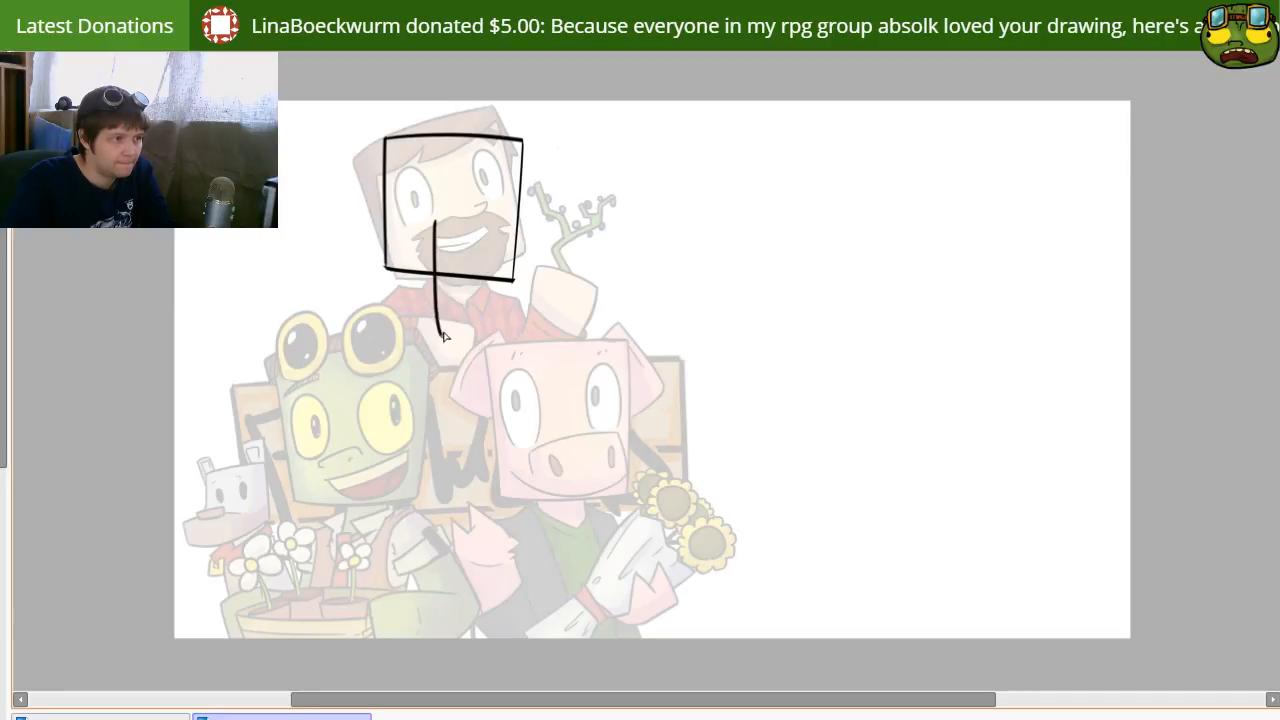
drag(457, 257, 369, 438)
Step: Draw the jagged left contour of the torso below the square head and its base line
drag(366, 432, 398, 463)
mouse_move(450, 495)
mouse_down()
mouse_move(410, 417)
mouse_move(421, 409)
mouse_move(362, 430)
mouse_move(379, 434)
mouse_move(390, 395)
mouse_move(402, 482)
mouse_move(366, 484)
mouse_move(374, 557)
mouse_up()
key(ctrl+z)
mouse_move(332, 486)
mouse_down()
mouse_move(368, 539)
mouse_move(340, 571)
mouse_move(418, 570)
mouse_up()
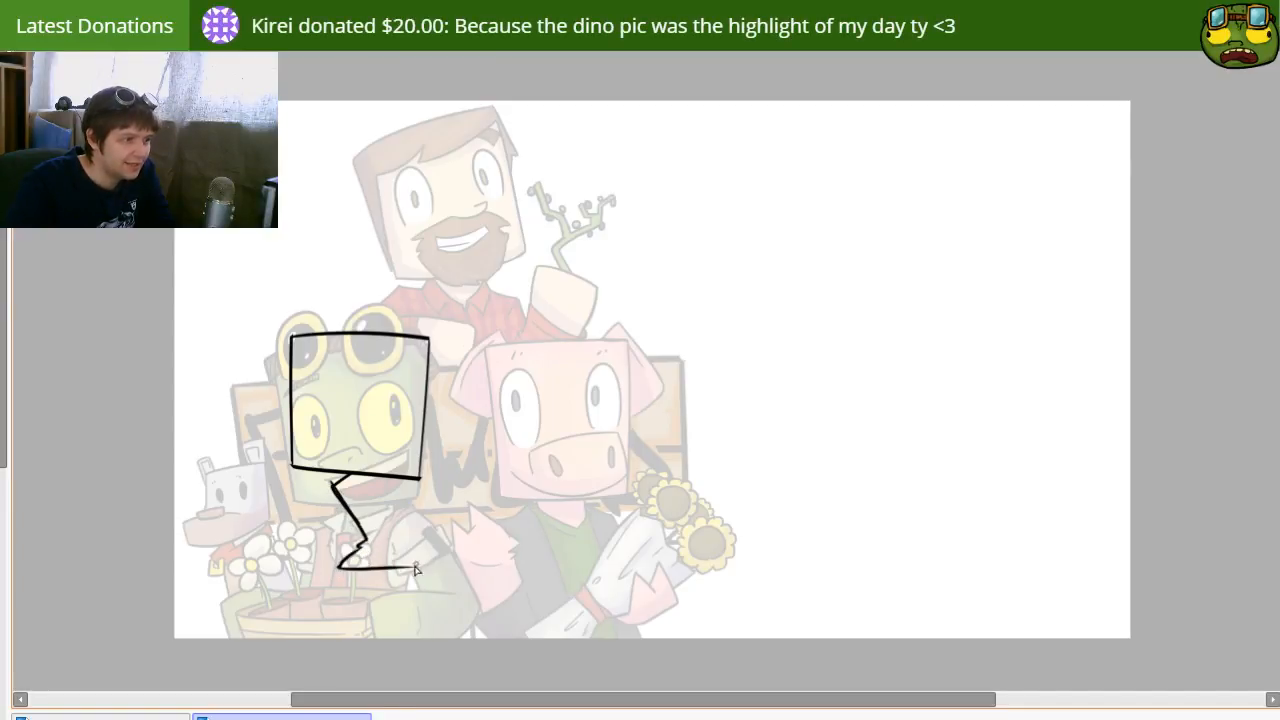
Step: Draw the right contour of the torso, angling out from the head's lower corner and back in to the base line
drag(421, 477, 450, 530)
key(ctrl+z)
mouse_move(420, 476)
mouse_down()
mouse_move(452, 517)
mouse_move(452, 572)
mouse_up()
key(ctrl+z)
drag(424, 467, 422, 582)
key(ctrl+z)
drag(422, 462, 442, 564)
key(ctrl+z)
key(ctrl+z)
mouse_move(421, 477)
mouse_down()
mouse_move(449, 524)
mouse_move(437, 571)
mouse_up()
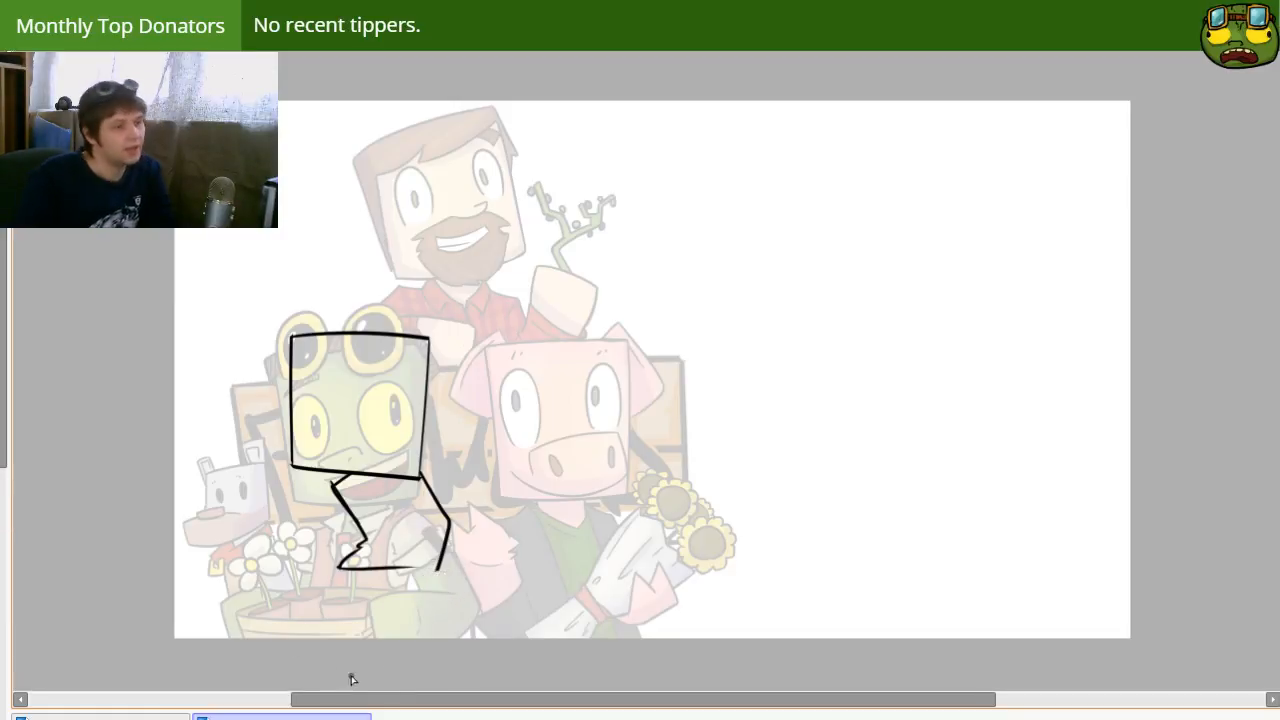
Step: Draw a long crate in front of the torso with a thick top board, bolts and plank lines, and nudge the sketch slightly up and left
drag(336, 569, 748, 569)
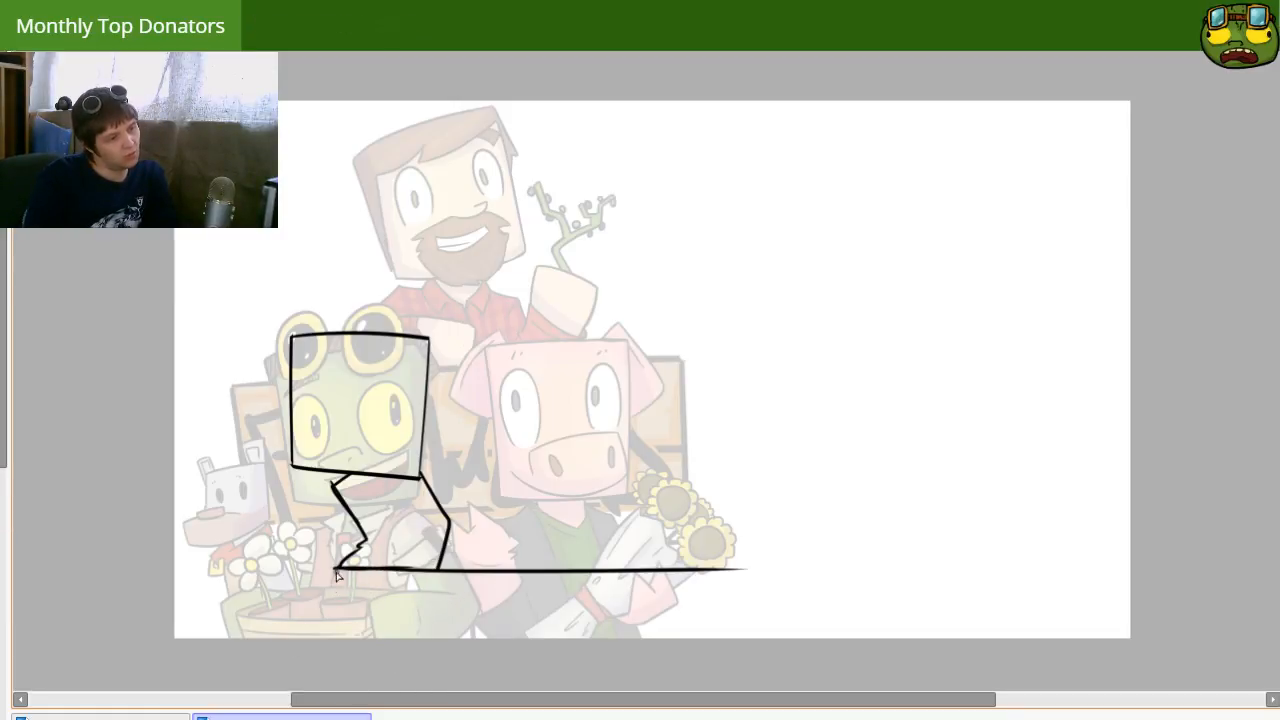
drag(337, 570, 698, 605)
key(e)
mouse_move(721, 561)
mouse_down()
mouse_move(707, 604)
mouse_move(701, 590)
mouse_up()
key(n)
key(ctrl+z)
key(ctrl+z)
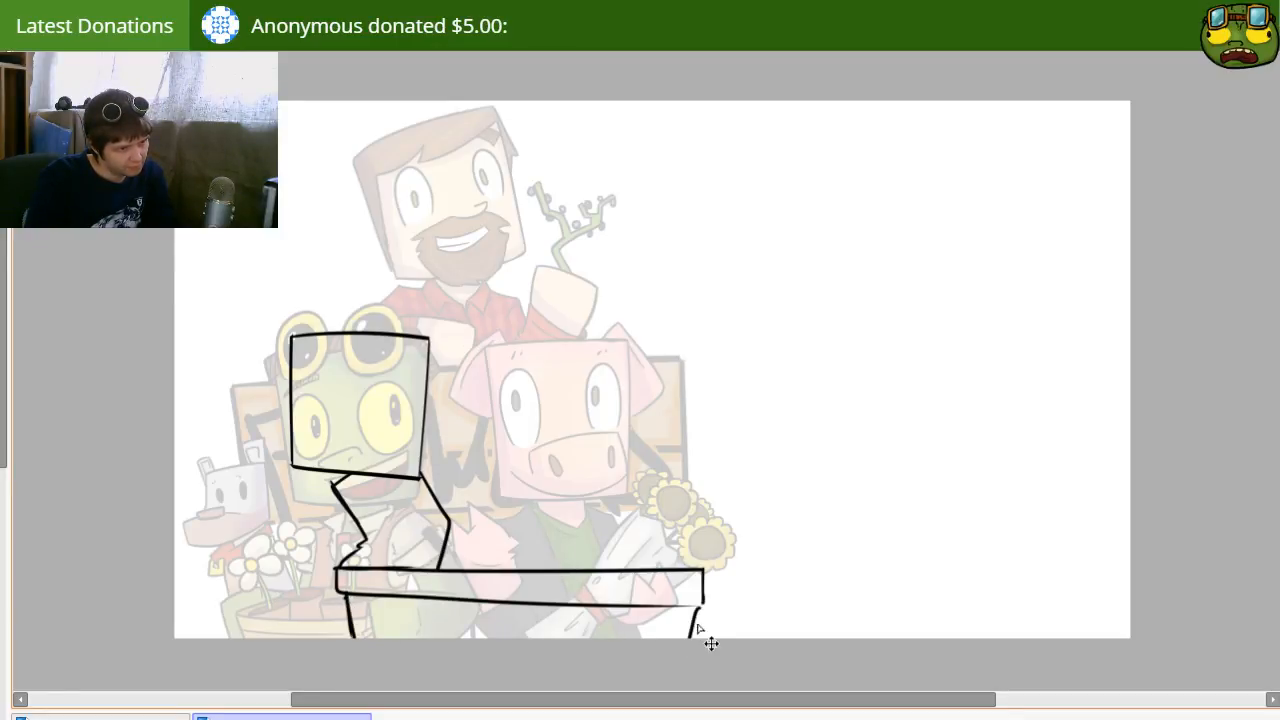
mouse_move(669, 618)
mouse_down()
mouse_move(661, 569)
mouse_move(663, 611)
mouse_up()
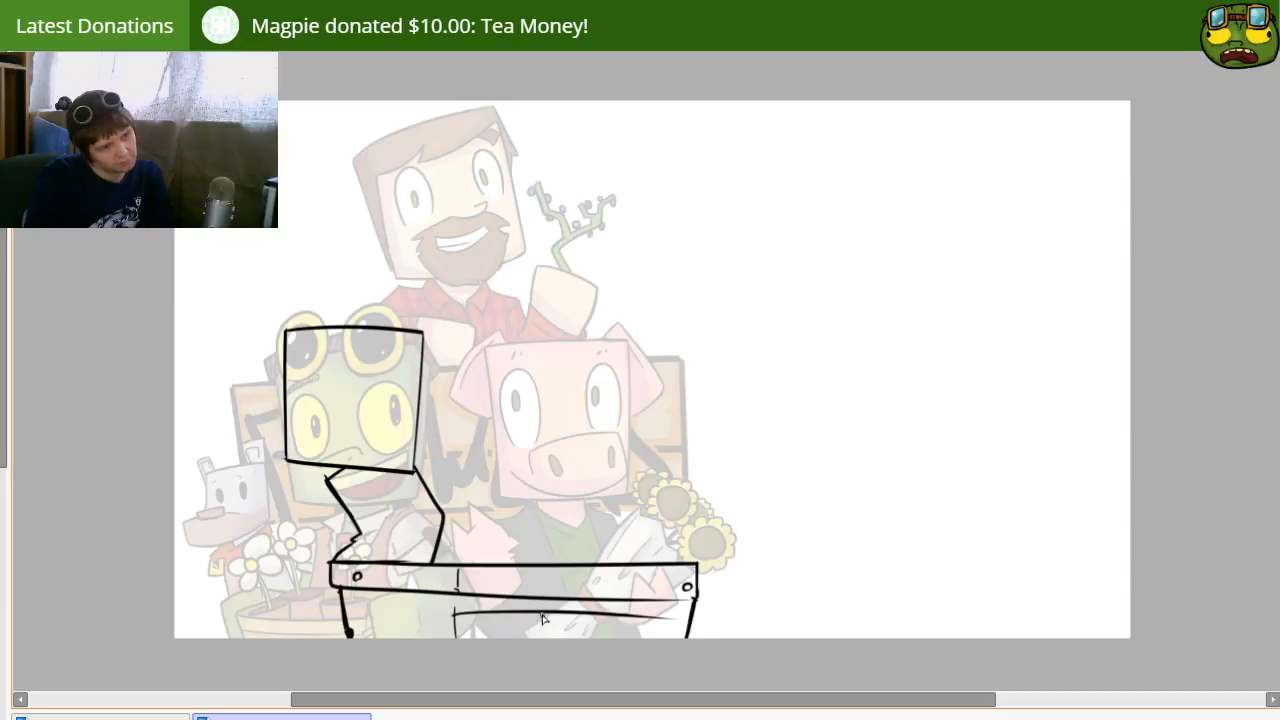
mouse_move(482, 630)
mouse_down()
mouse_move(690, 606)
mouse_move(664, 625)
mouse_up()
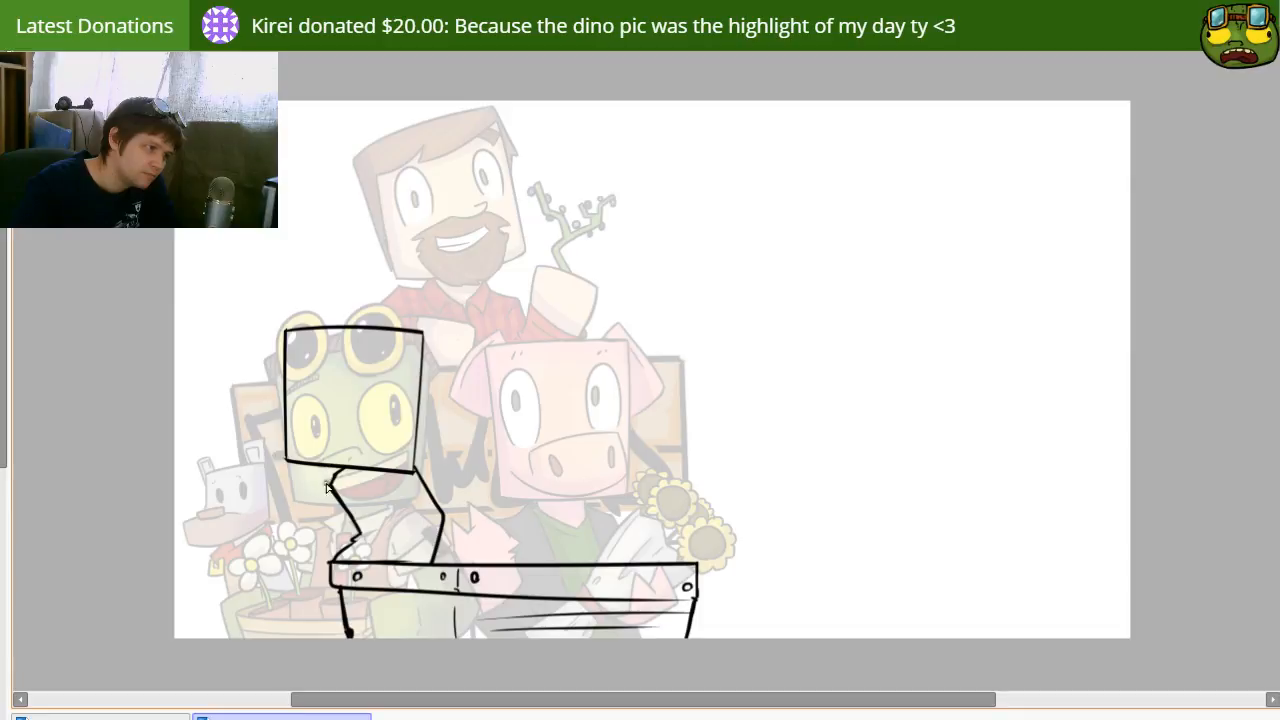
Step: Draw a tilted rectangular mouth low on the square face and divide it into teeth
drag(339, 444, 389, 417)
key(ctrl+z)
mouse_move(325, 445)
mouse_down()
mouse_move(405, 448)
mouse_move(330, 456)
mouse_up()
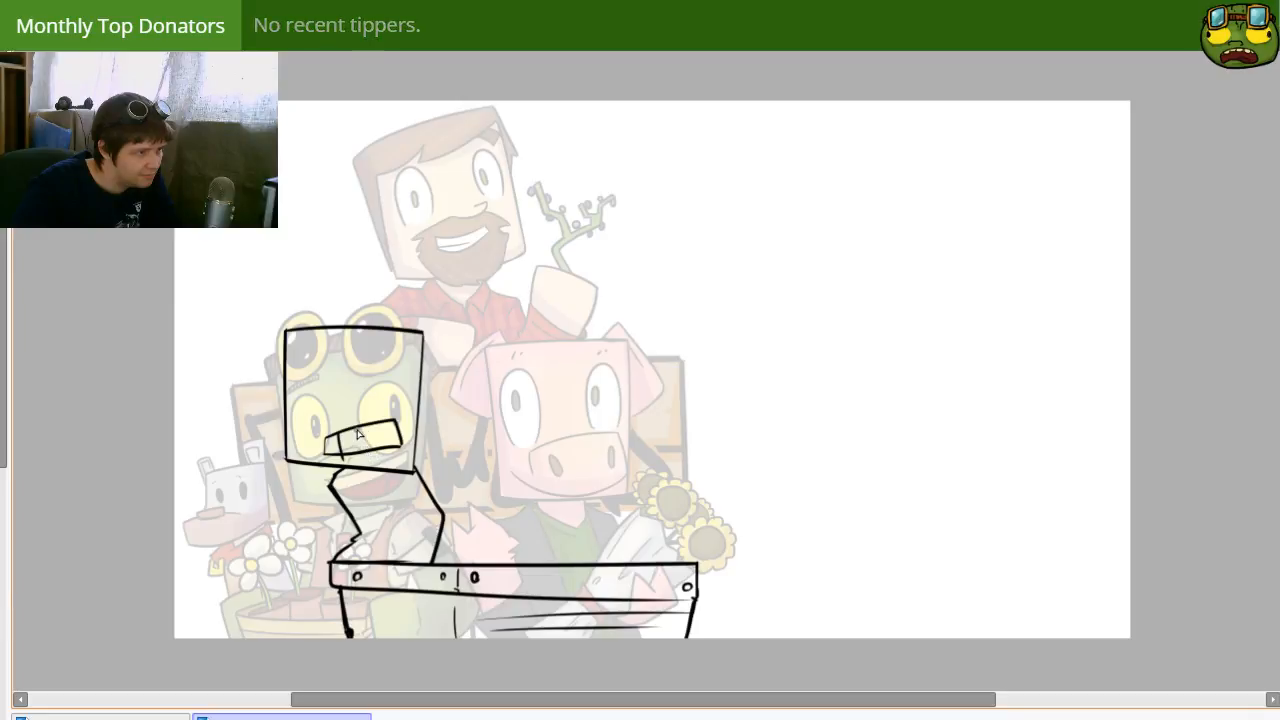
drag(382, 422, 385, 448)
Step: Reduce the brush size and draw two large round eyes with tiny pupils above the teeth
key(bracketleft)
key(bracketleft)
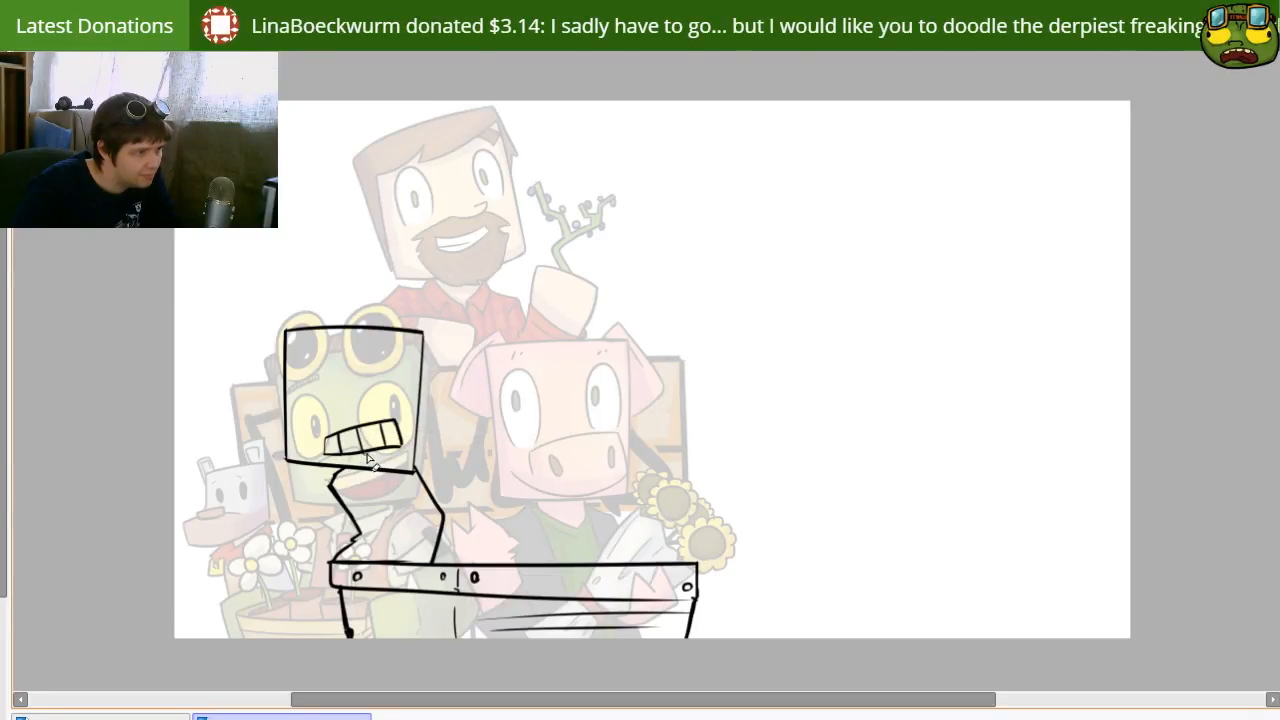
drag(309, 429, 287, 422)
mouse_move(386, 404)
mouse_down()
mouse_move(356, 400)
mouse_move(366, 403)
mouse_up()
key(ctrl+z)
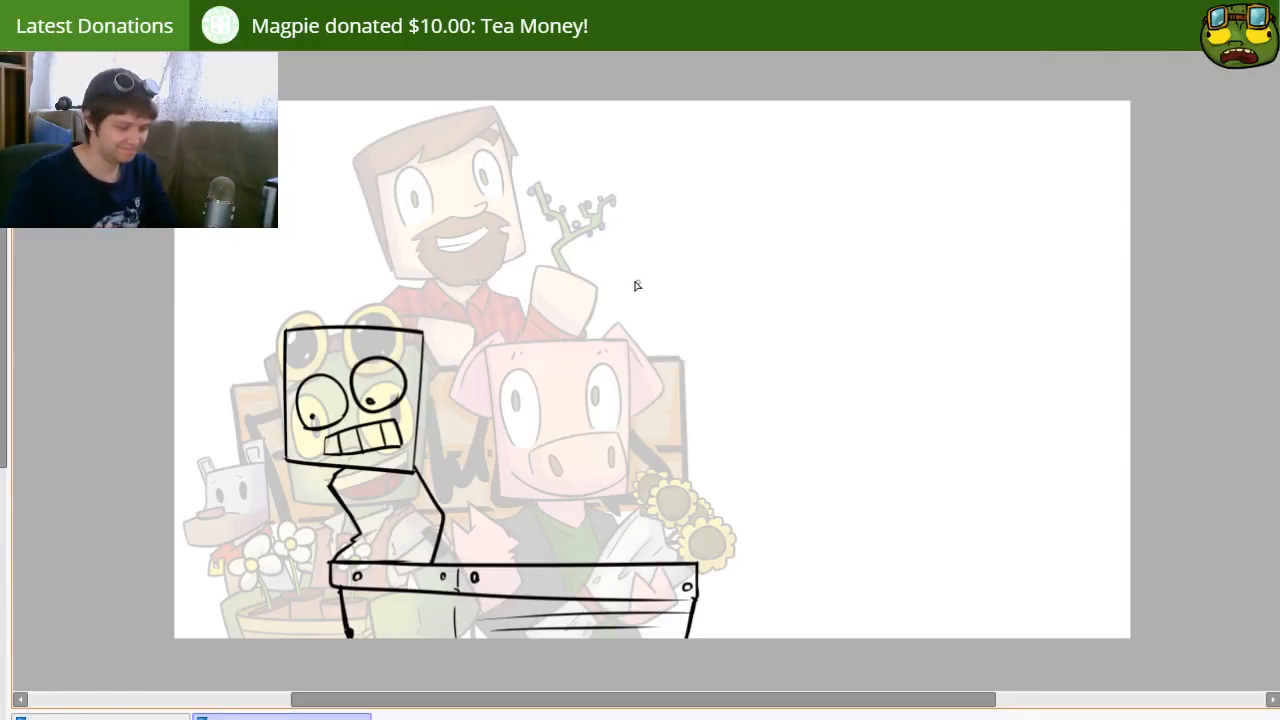
Step: Handwrite the title "Stranded Deep" in two lines on the empty right side of the canvas
mouse_move(727, 188)
ctrl+alt+mouse_down()
mouse_move(700, 200)
mouse_move(712, 244)
ctrl+alt+mouse_up()
mouse_move(780, 160)
mouse_down()
mouse_move(796, 246)
mouse_move(838, 226)
mouse_move(876, 240)
mouse_move(880, 224)
mouse_up()
drag(880, 238, 916, 162)
mouse_move(940, 222)
mouse_down()
mouse_move(968, 234)
mouse_move(988, 162)
mouse_up()
mouse_move(752, 285)
mouse_down()
mouse_move(772, 322)
mouse_move(768, 352)
mouse_up()
key(ctrl+z)
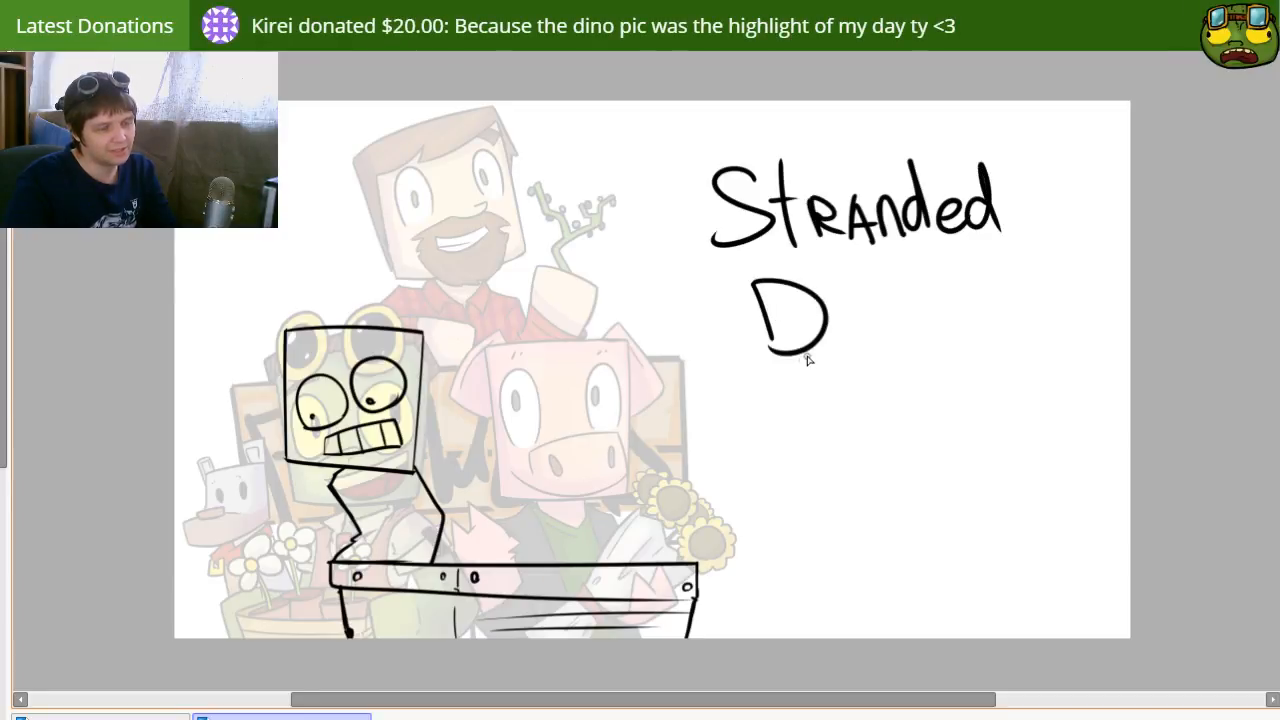
mouse_move(841, 333)
mouse_down()
mouse_move(878, 314)
mouse_move(887, 346)
mouse_move(924, 330)
mouse_move(940, 297)
mouse_move(922, 337)
mouse_move(880, 319)
mouse_move(880, 334)
mouse_move(908, 327)
mouse_move(889, 364)
mouse_move(880, 339)
mouse_move(920, 342)
mouse_up()
Step: Strike through the second "e" of "Deep" in red and write a red "R" above it
key(e)
key(e)
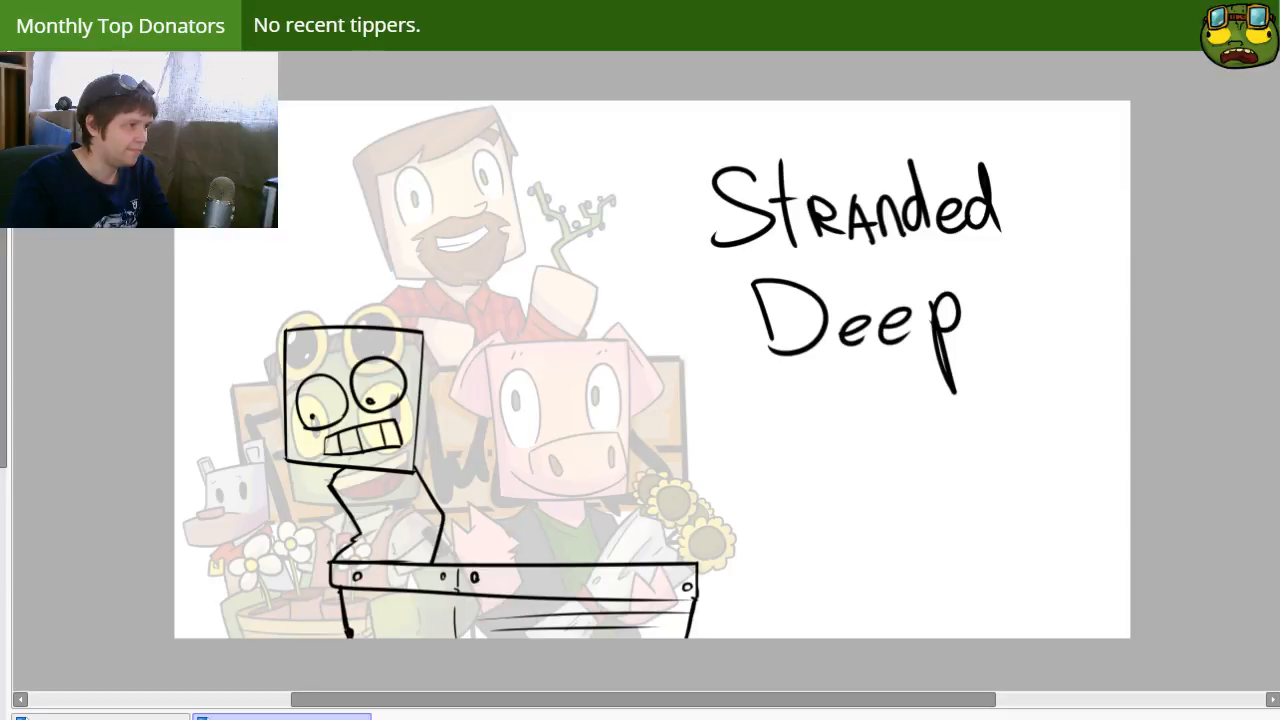
drag(879, 289, 898, 381)
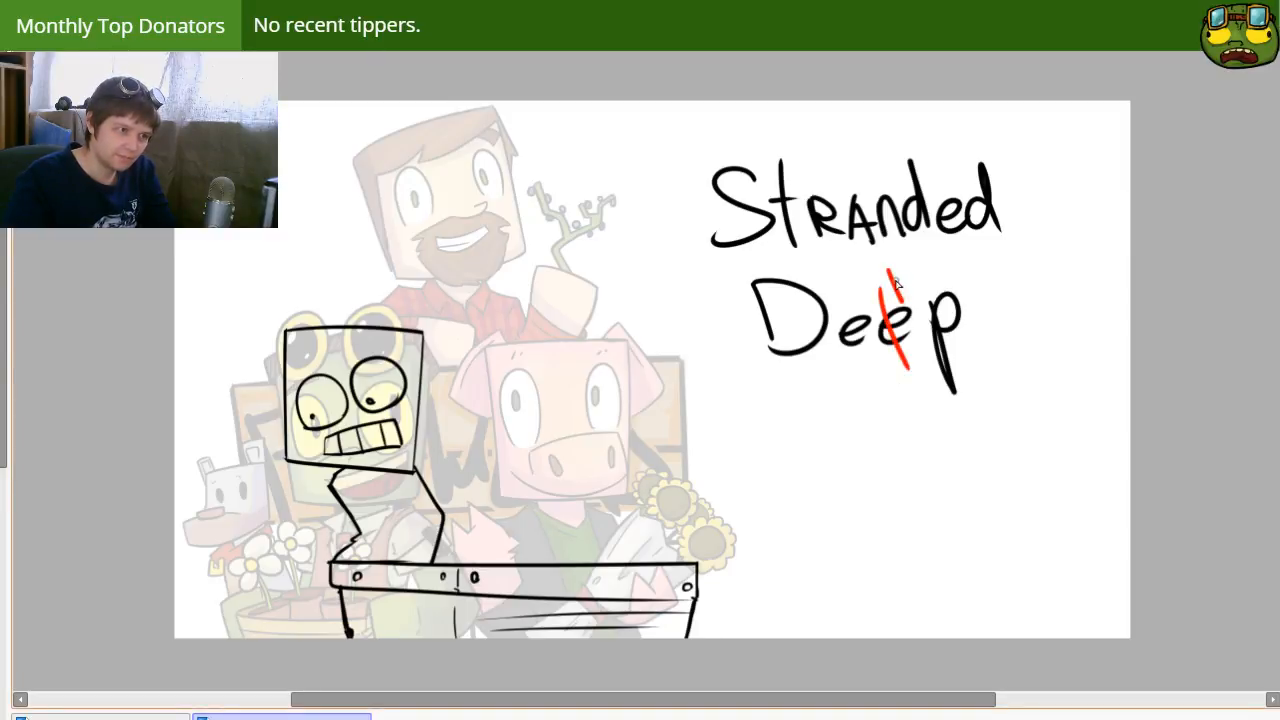
drag(897, 283, 916, 298)
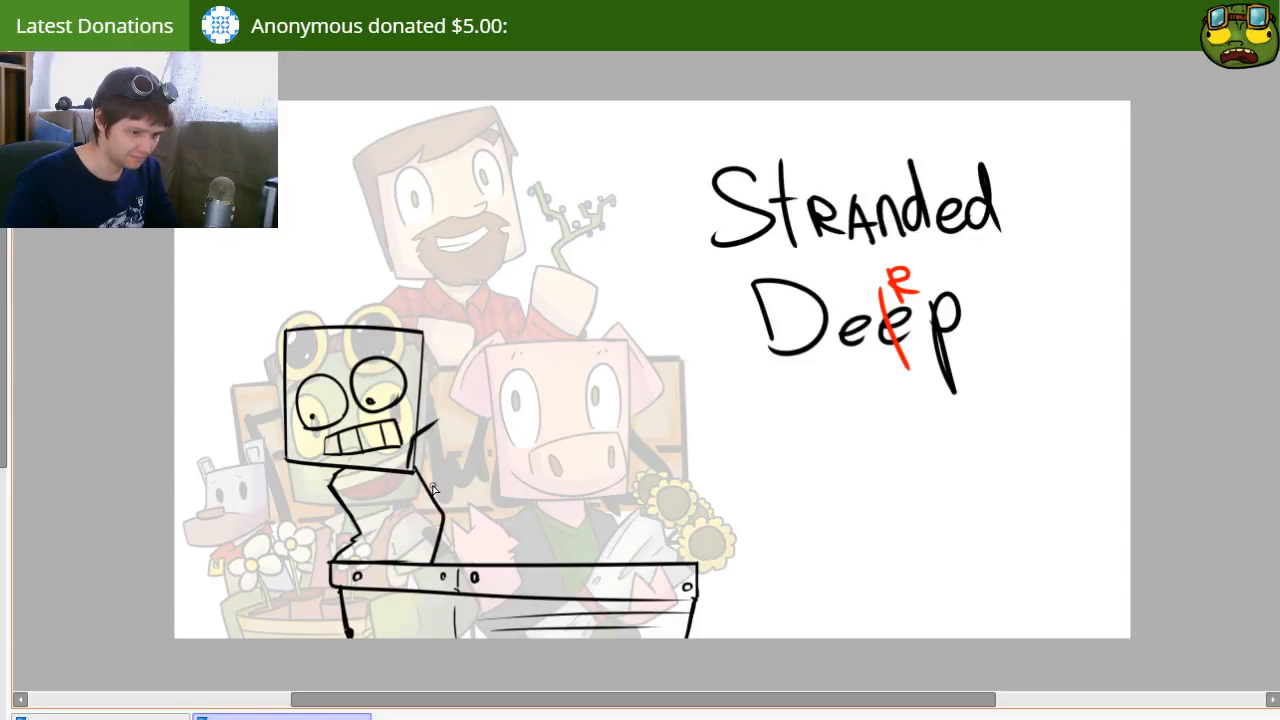
key(ctrl+z)
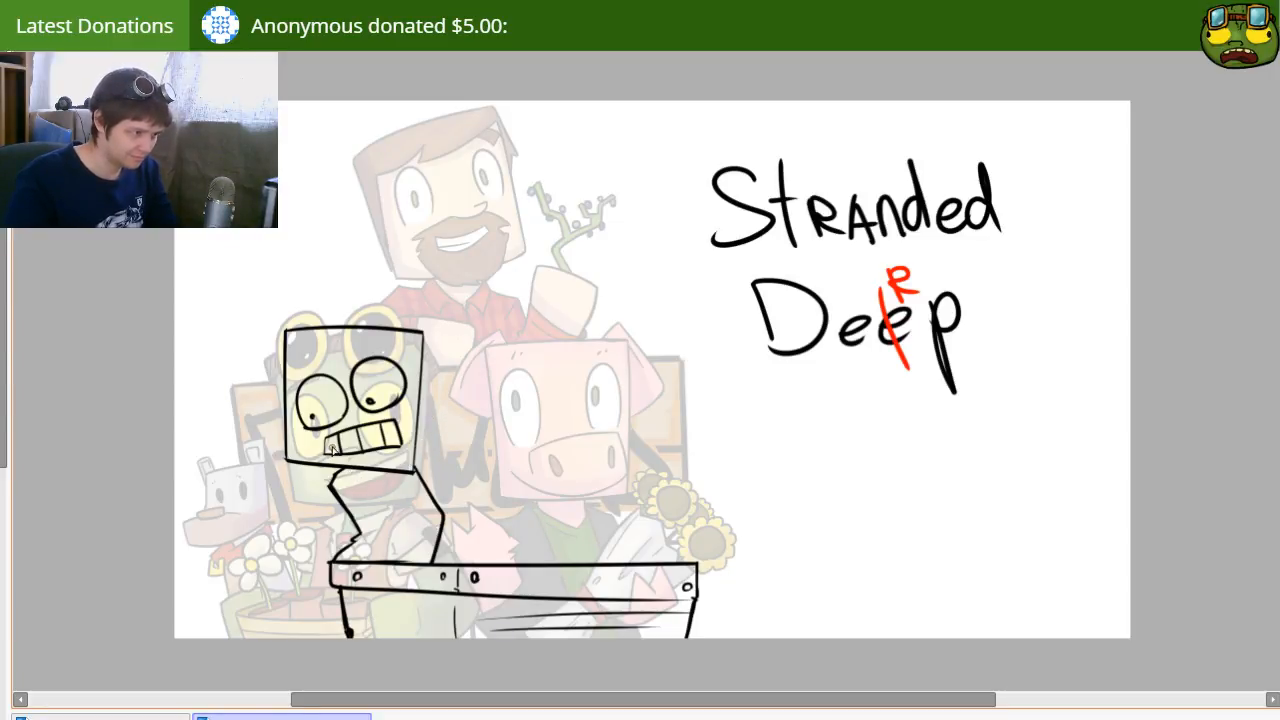
drag(402, 470, 428, 434)
key(ctrl+z)
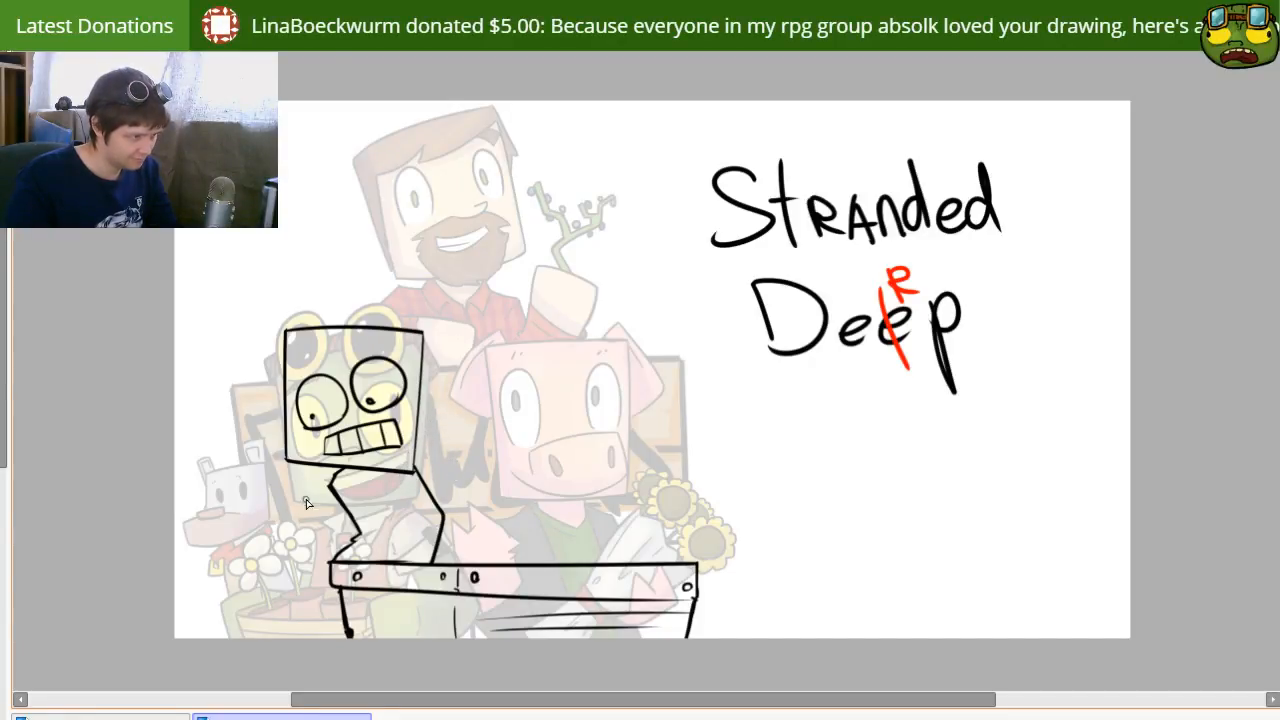
Step: Draw a blocky angular hand overlapping the left side of the torso, just above the crate
drag(305, 497, 366, 528)
key(ctrl+z)
mouse_move(297, 508)
mouse_down()
mouse_move(348, 538)
mouse_move(294, 506)
mouse_move(278, 534)
mouse_move(315, 556)
mouse_move(354, 532)
mouse_up()
key(ctrl+z)
key(ctrl+z)
mouse_move(302, 495)
mouse_down()
mouse_move(282, 532)
mouse_move(337, 558)
mouse_up()
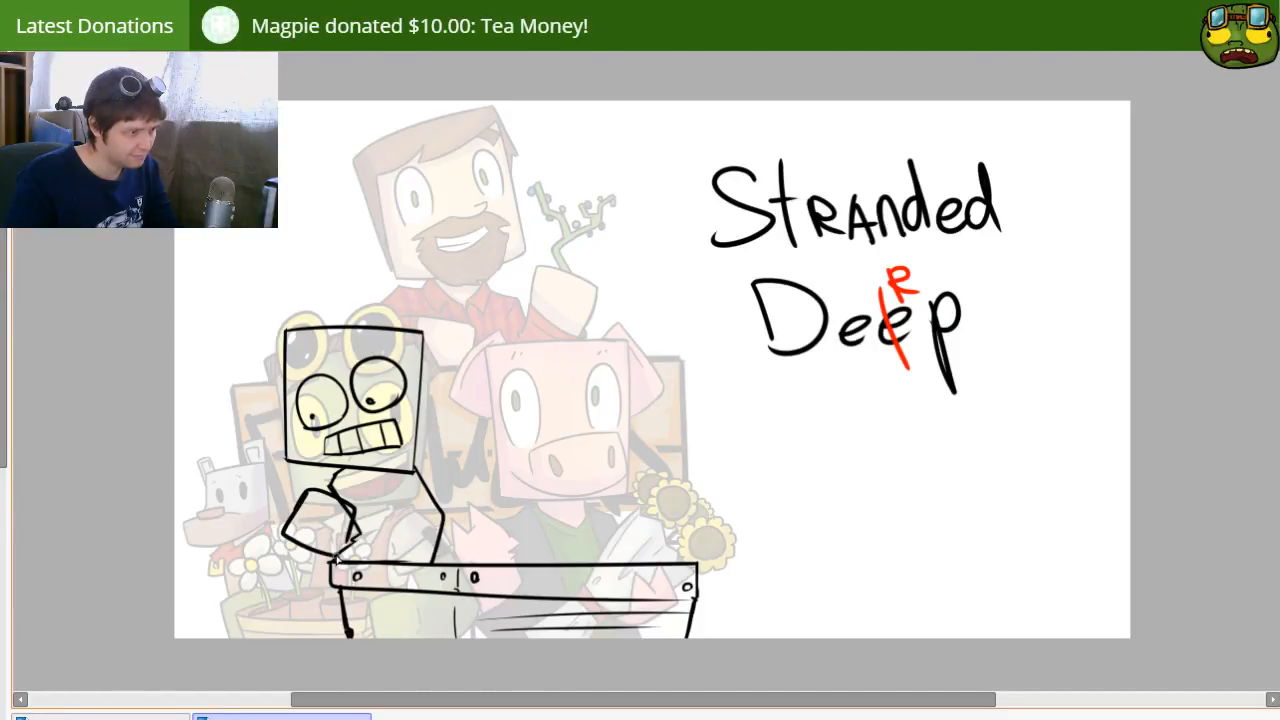
Step: Redraw the blocky hand at the torso's left side and draw a second raised blocky hand beside the head's right edge
key(ctrl+z)
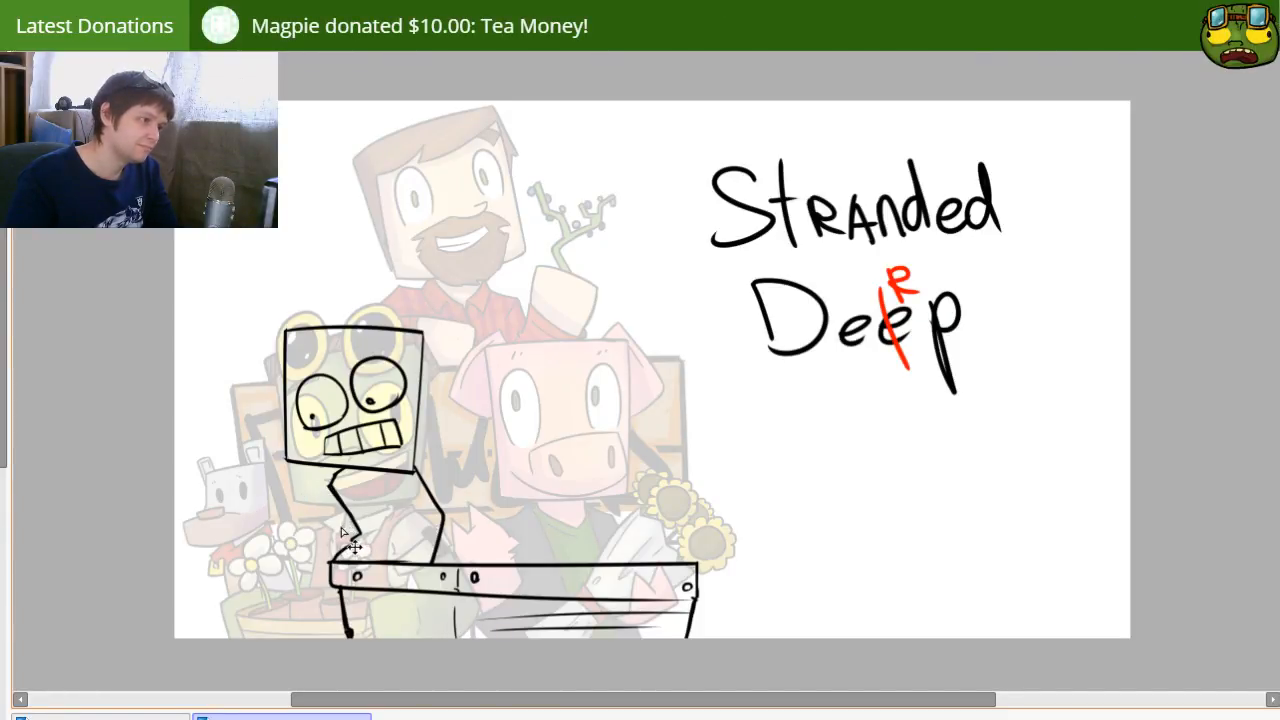
mouse_move(287, 497)
mouse_down()
mouse_move(333, 509)
mouse_move(339, 529)
mouse_move(298, 563)
mouse_move(326, 547)
mouse_move(276, 538)
mouse_move(312, 570)
mouse_move(341, 545)
mouse_up()
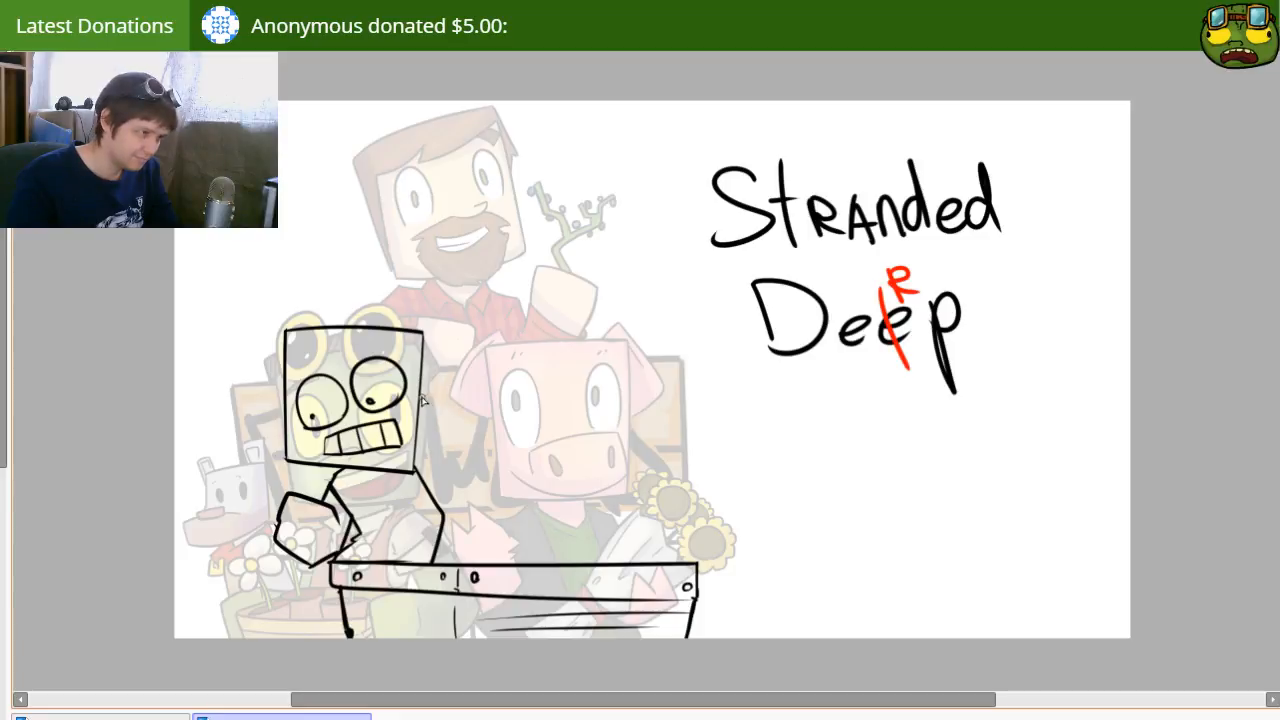
key(ctrl+z)
mouse_move(468, 397)
mouse_down()
mouse_move(472, 421)
mouse_move(431, 382)
mouse_move(471, 439)
mouse_up()
key(ctrl+z)
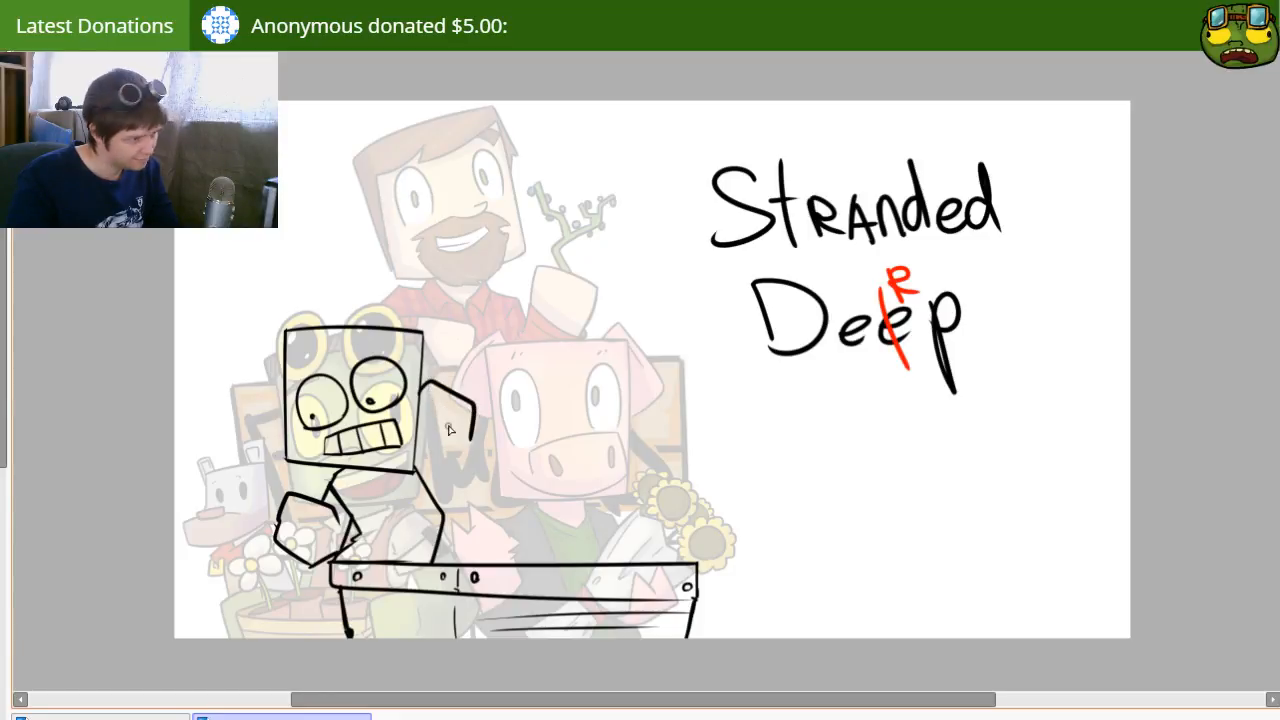
mouse_move(413, 403)
mouse_down()
mouse_move(439, 452)
mouse_move(470, 439)
mouse_move(416, 446)
mouse_move(419, 421)
mouse_move(470, 443)
mouse_move(450, 483)
mouse_move(419, 486)
mouse_move(432, 408)
mouse_move(434, 449)
mouse_up()
key(e)
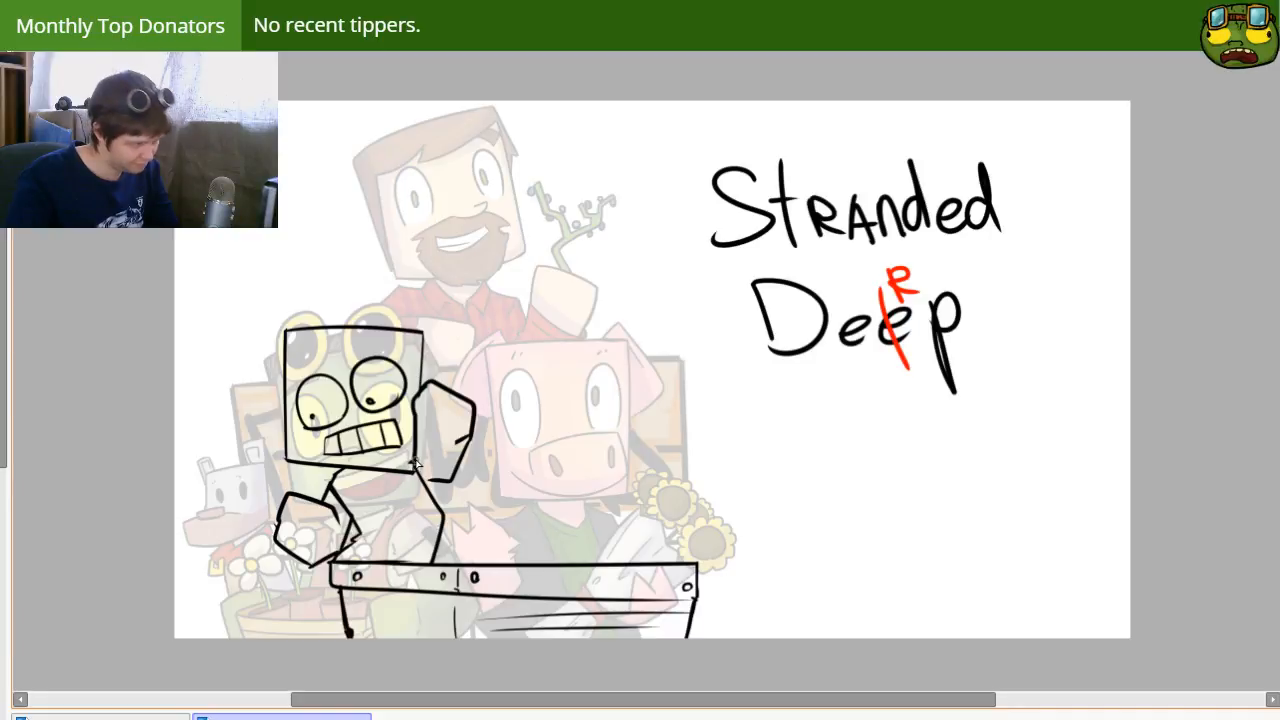
key(e)
mouse_move(424, 480)
mouse_down()
mouse_move(415, 462)
mouse_move(422, 474)
mouse_up()
Step: Draw a long straight diagonal shaft from the lower hand up to the raised hand, with a short crossbar at its upper end
key(n)
drag(258, 568, 516, 385)
key(ctrl+z)
drag(268, 562, 488, 393)
key(ctrl+z)
key(ctrl+z)
drag(465, 386, 492, 428)
key(ctrl+z)
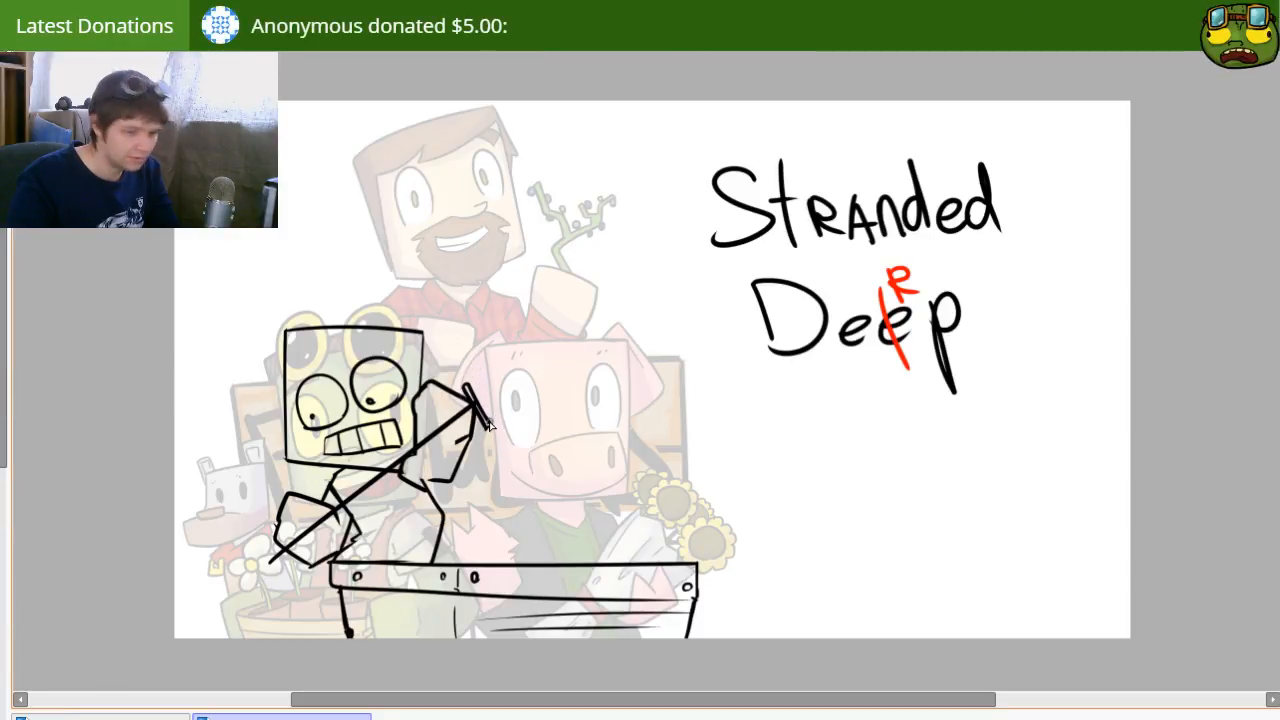
Step: Erase the hand and body lines in a narrow straight strip along the underside of the shaft, using a smaller eraser
key(e)
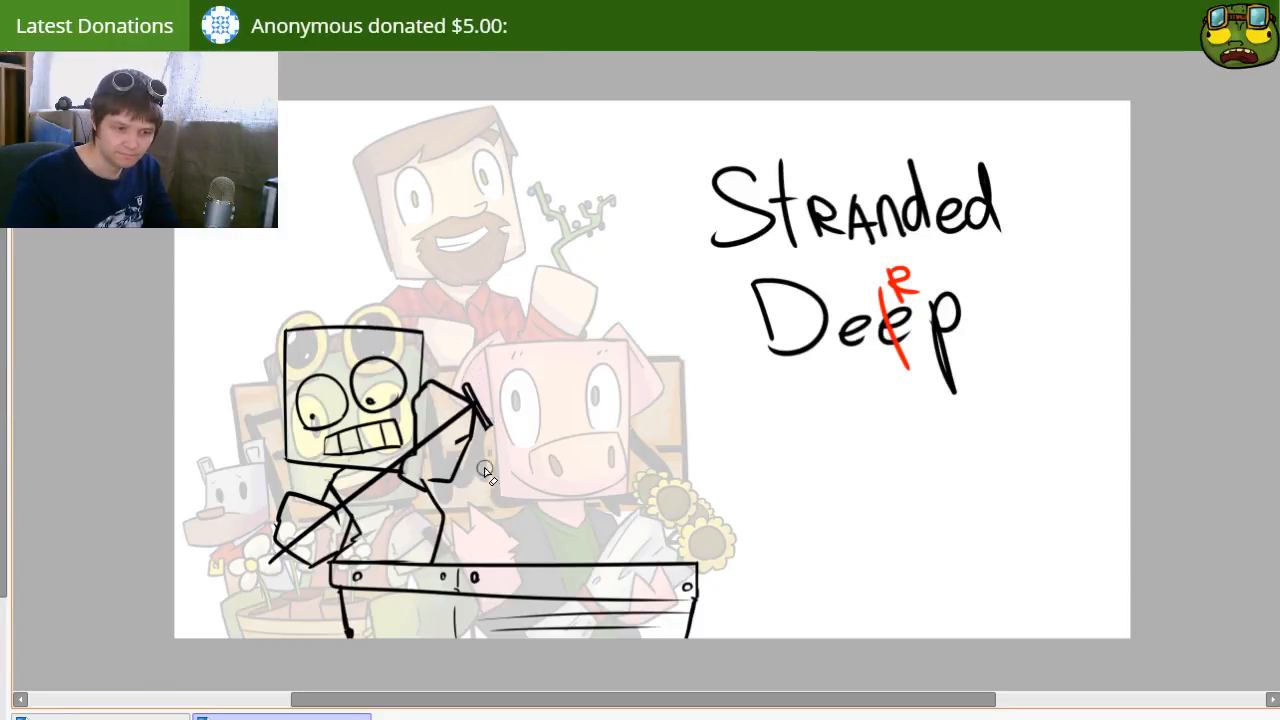
key([)
key([)
key([)
key([)
key([)
key([)
drag(430, 540, 508, 519)
key([)
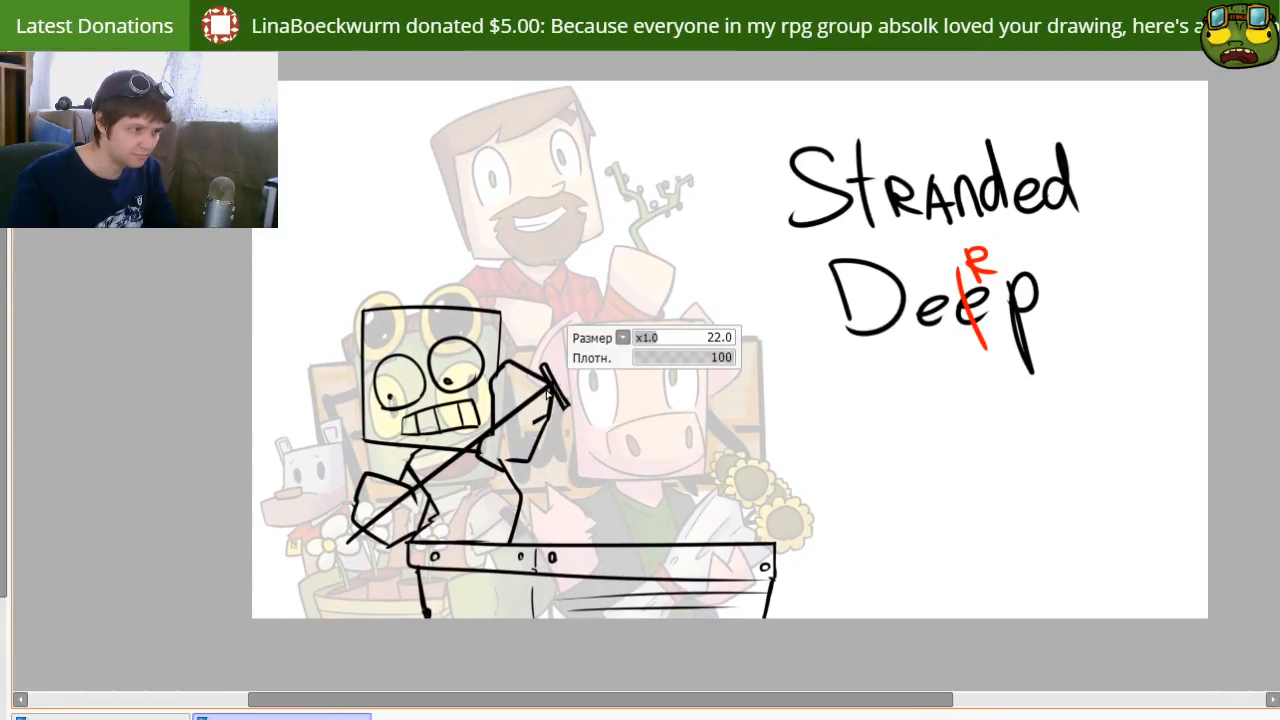
drag(548, 388, 495, 429)
key(ctrl+z)
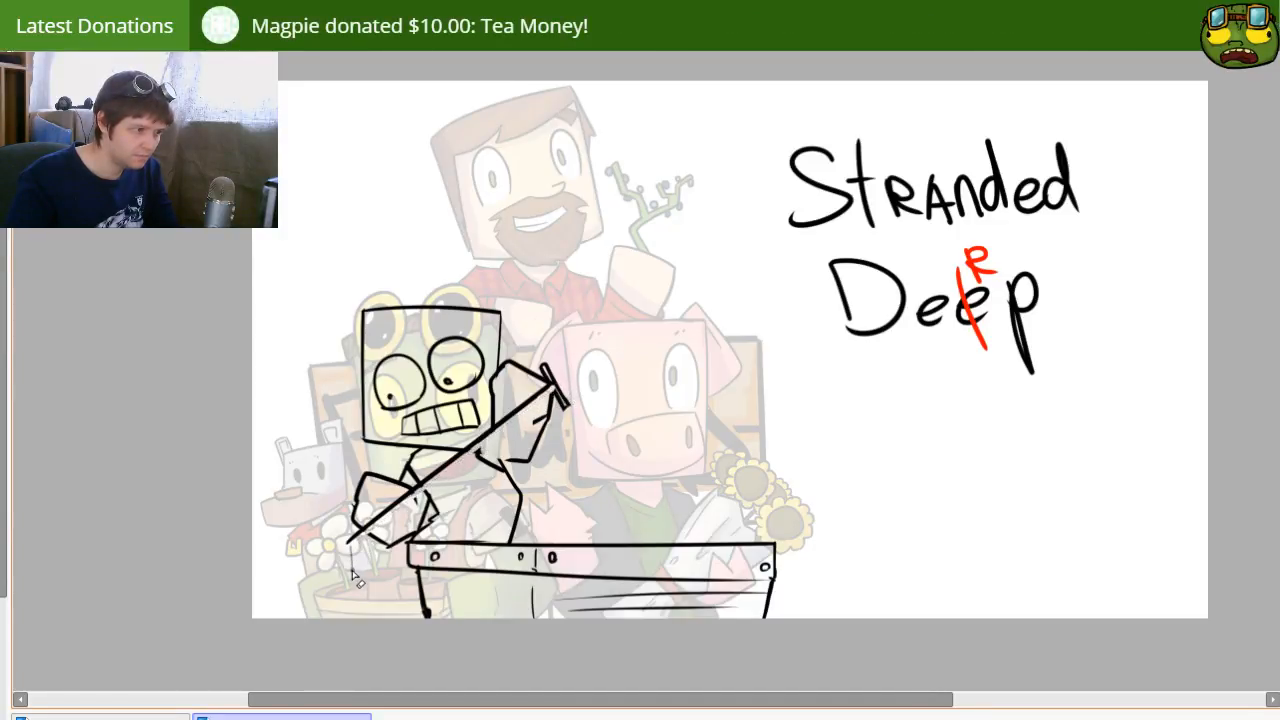
shift+click(554, 388)
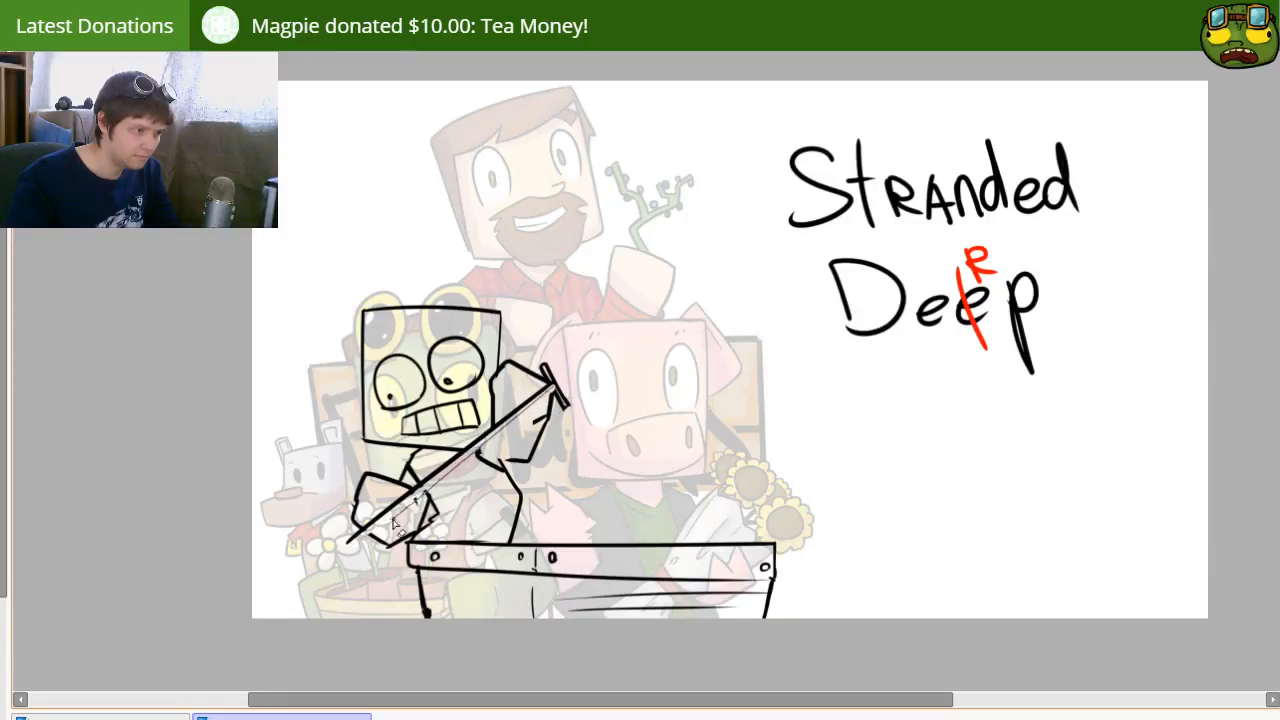
shift+click(353, 542)
shift+click(553, 388)
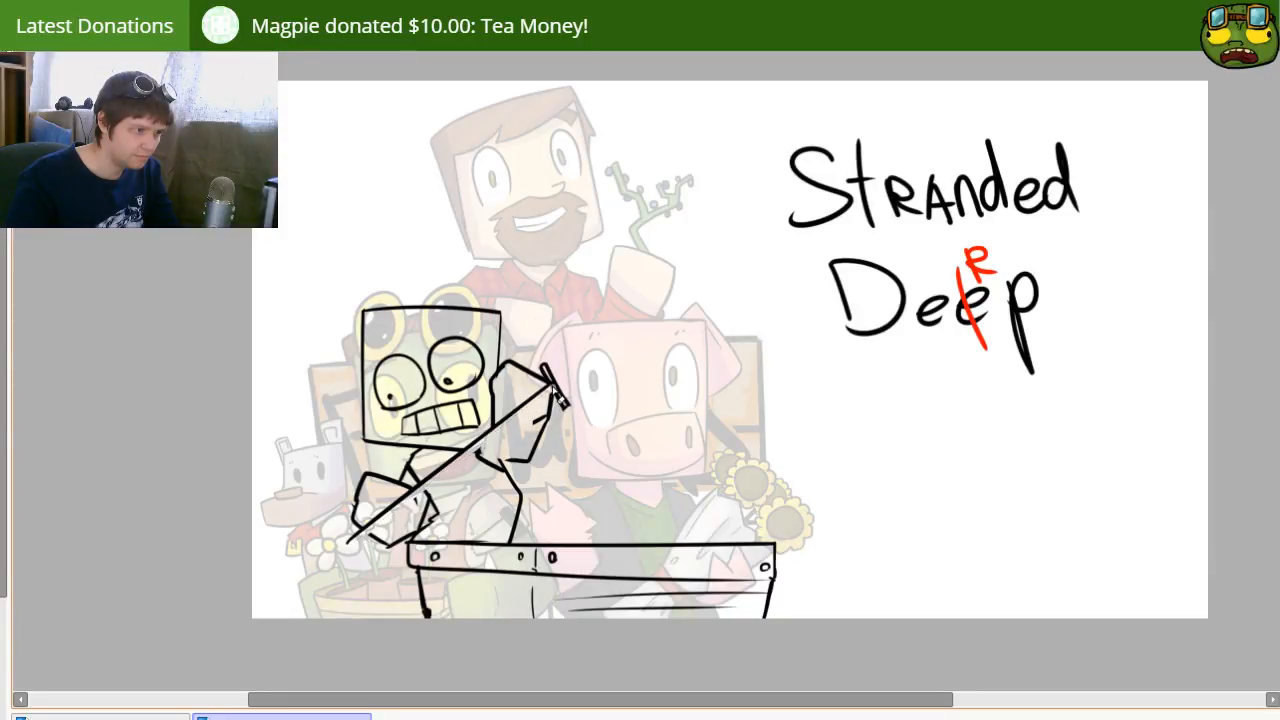
Step: Draw a second straight line parallel to the shaft so that it becomes a thin double-lined handle
drag(547, 410, 340, 562)
key(ctrl+z)
key(ctrl+z)
key(ctrl+z)
drag(558, 388, 350, 537)
key(ctrl+z)
mouse_move(557, 391)
mouse_down()
mouse_move(326, 553)
mouse_move(395, 521)
mouse_move(354, 549)
mouse_move(444, 479)
mouse_move(352, 546)
mouse_move(371, 533)
mouse_move(438, 580)
mouse_up()
key(ctrl+z)
key(ctrl+z)
Step: Draw a shovel blade at the handle's lower end, with a straight upper edge and a rounded outline
drag(368, 484, 435, 560)
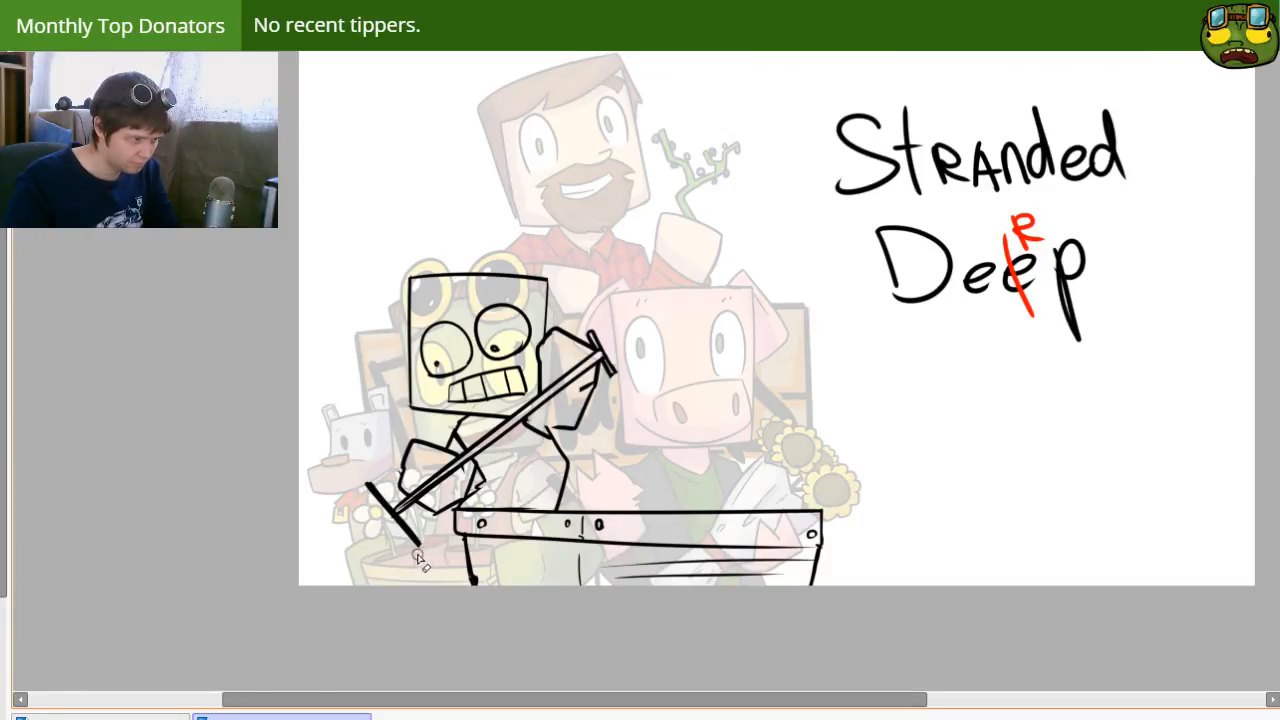
drag(370, 485, 334, 535)
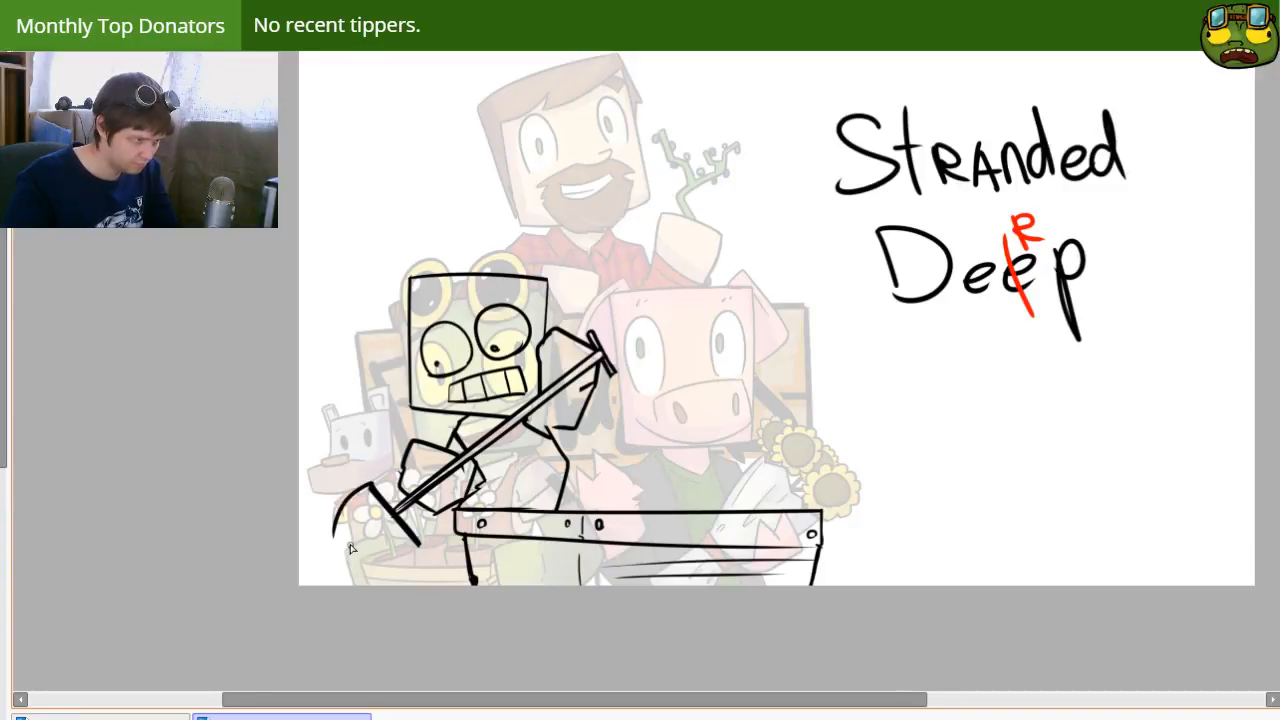
key(ctrl+z)
mouse_move(370, 486)
mouse_down()
mouse_move(343, 537)
mouse_move(360, 555)
mouse_move(351, 548)
mouse_move(419, 545)
mouse_up()
key(ctrl+z)
key(ctrl+z)
mouse_move(371, 487)
mouse_down()
mouse_move(415, 542)
mouse_move(345, 522)
mouse_move(412, 556)
mouse_up()
key(ctrl+z)
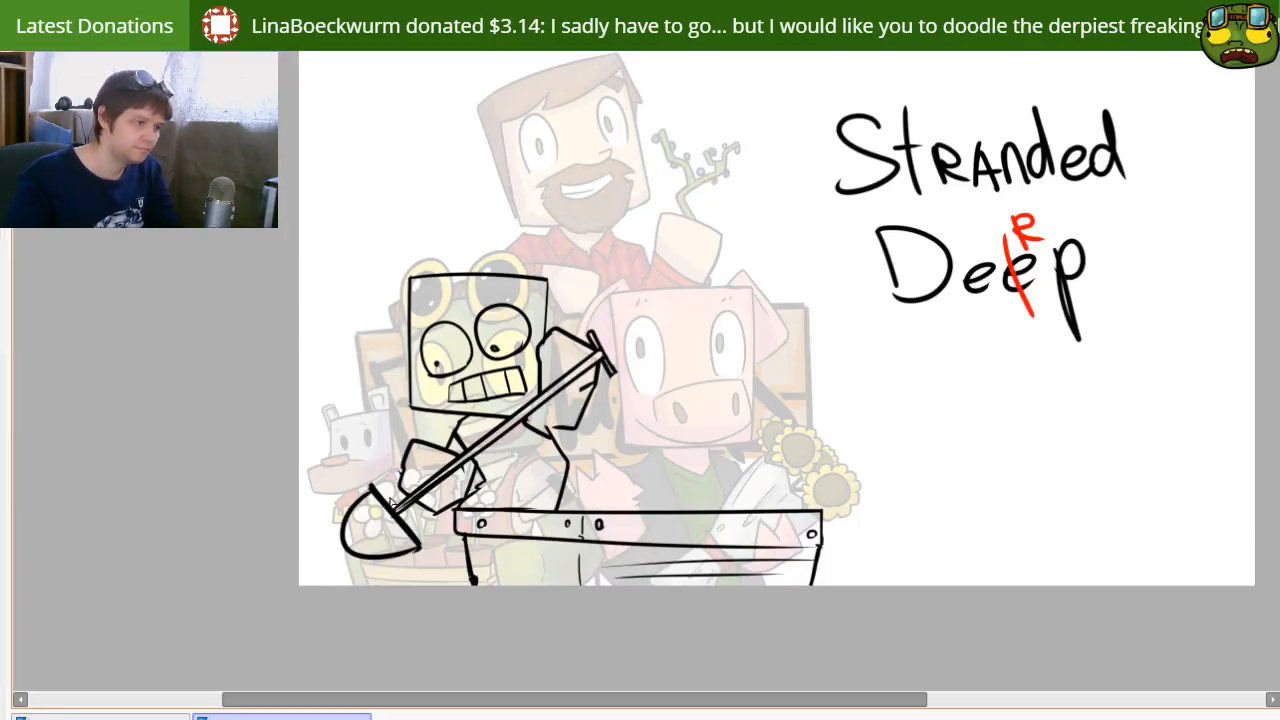
Step: Select the shovel blade, transform it to a slightly smaller size, and clean up where the handle meets it
drag(371, 486, 374, 584)
drag(426, 558, 419, 551)
key(ctrl+t)
drag(340, 560, 348, 562)
key(Return)
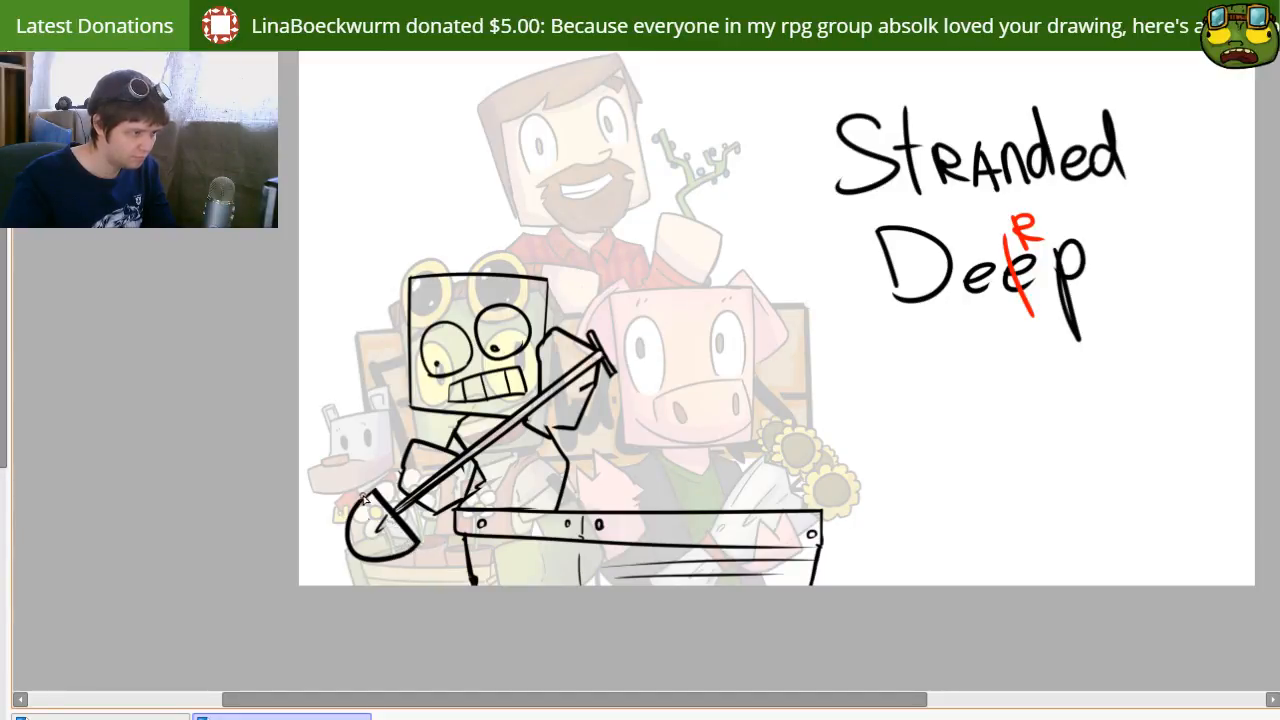
key(e)
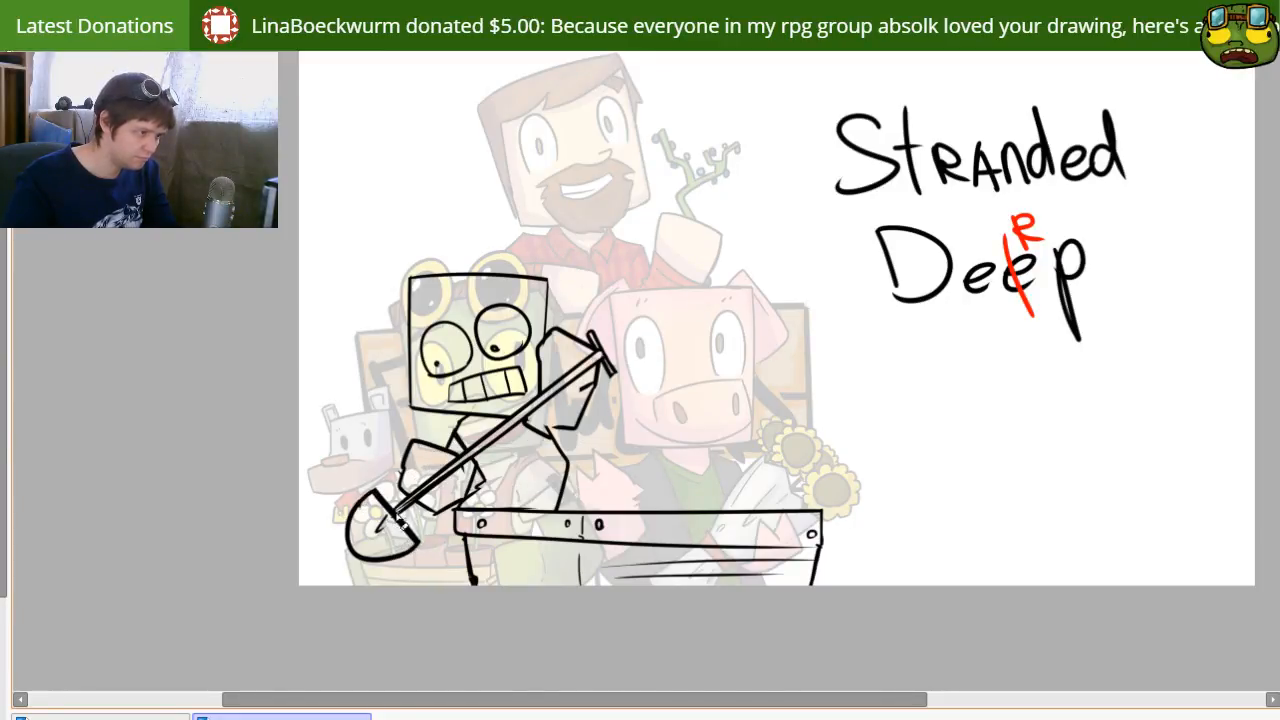
key(n)
Step: Draw a pair of round goggles with a strap and lens reflections on top of the character's head
drag(486, 541, 435, 535)
mouse_move(520, 515)
mouse_down()
mouse_move(566, 511)
mouse_move(524, 514)
mouse_up()
drag(374, 261, 378, 259)
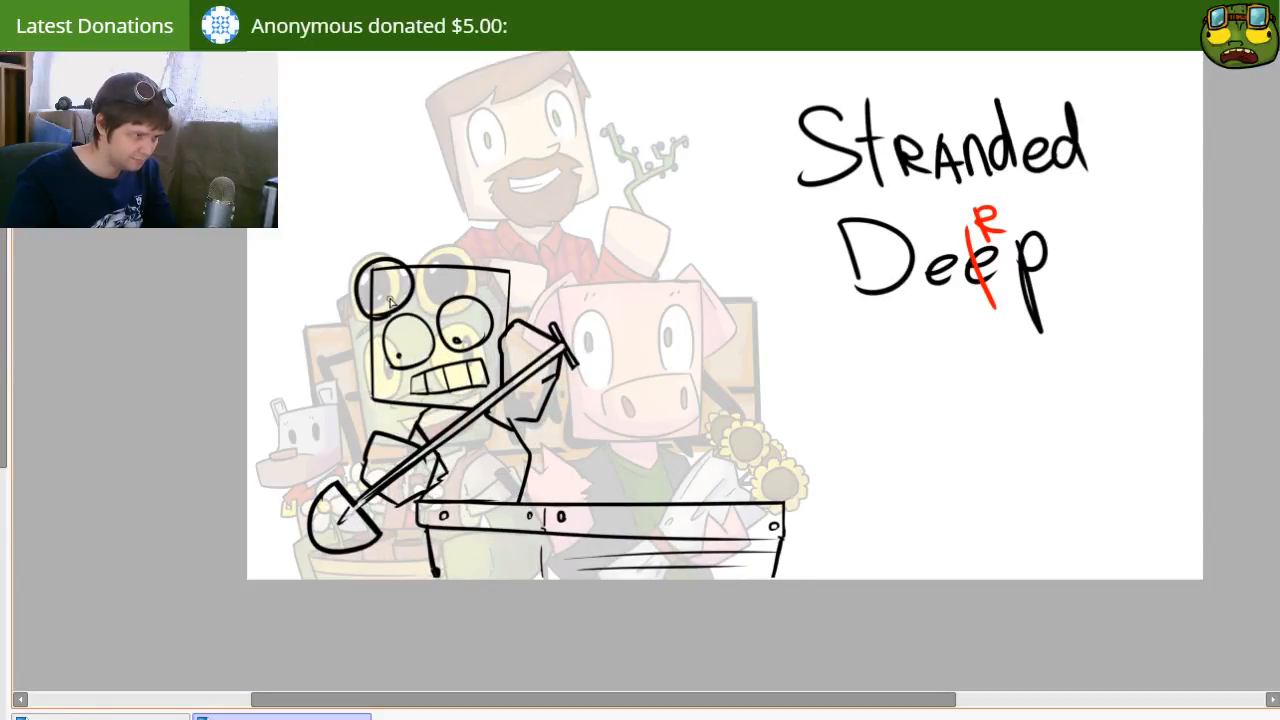
drag(441, 291, 450, 292)
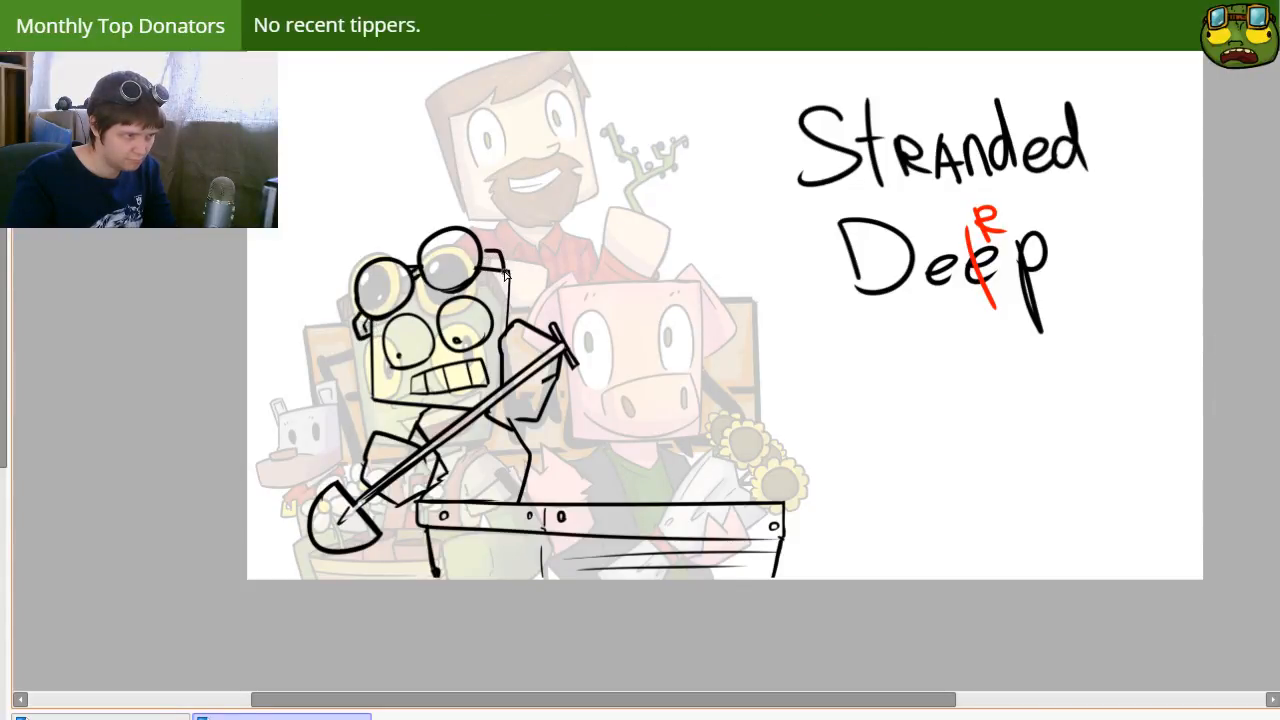
key([)
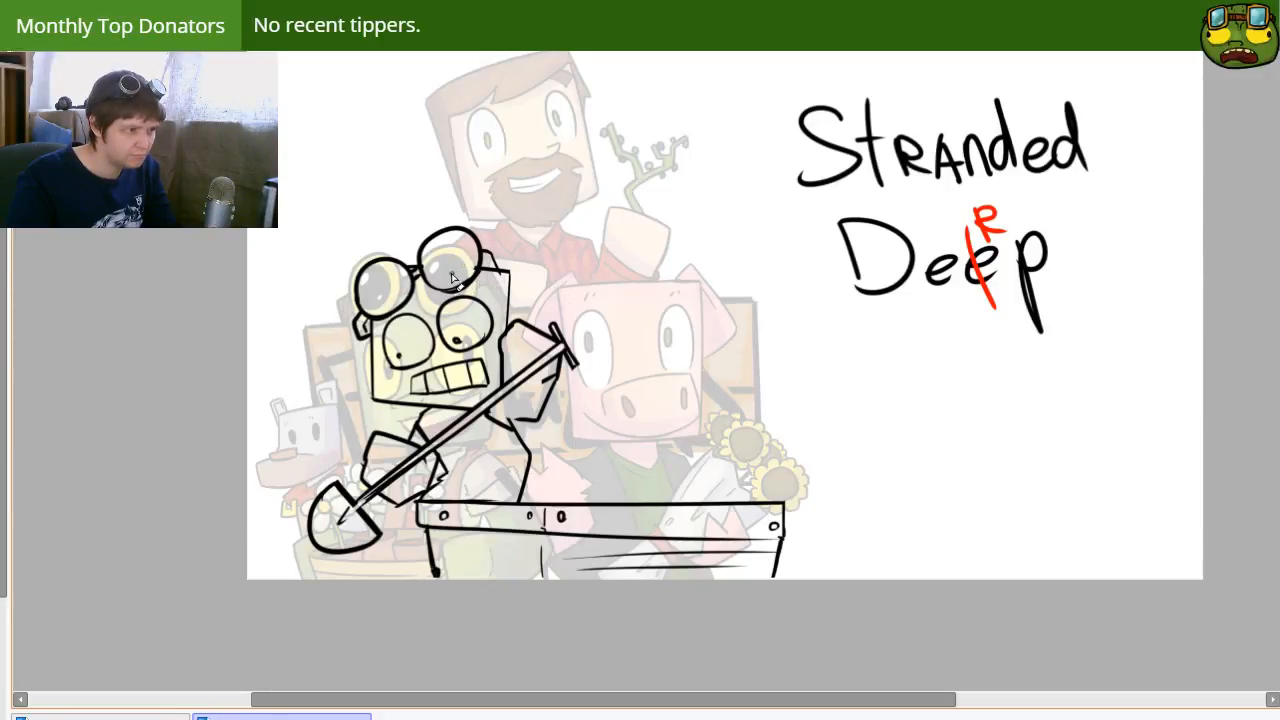
key(e)
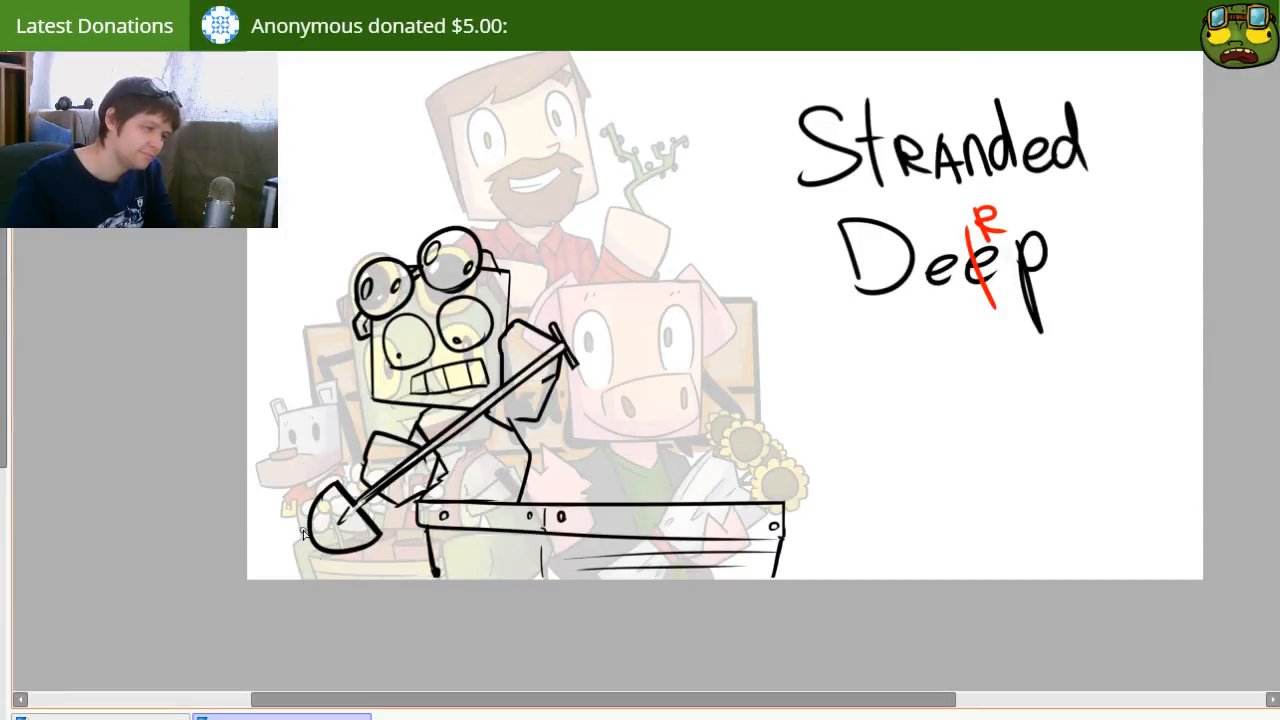
Step: Draw an angular skull-like head at the canvas's left edge, partly hidden behind the shovel blade
mouse_move(246, 484)
mouse_down()
mouse_move(311, 453)
mouse_move(327, 482)
mouse_up()
key(ctrl+z)
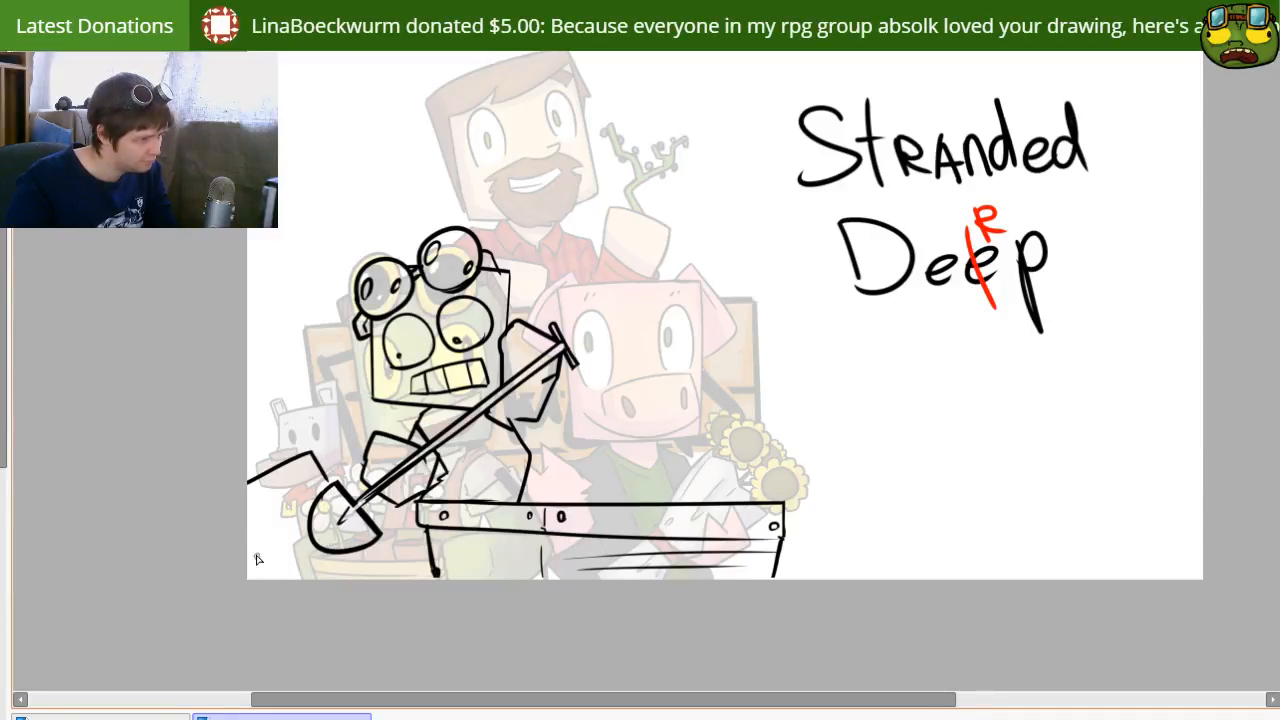
mouse_move(257, 510)
mouse_down()
mouse_move(293, 526)
mouse_move(261, 520)
mouse_move(318, 482)
mouse_up()
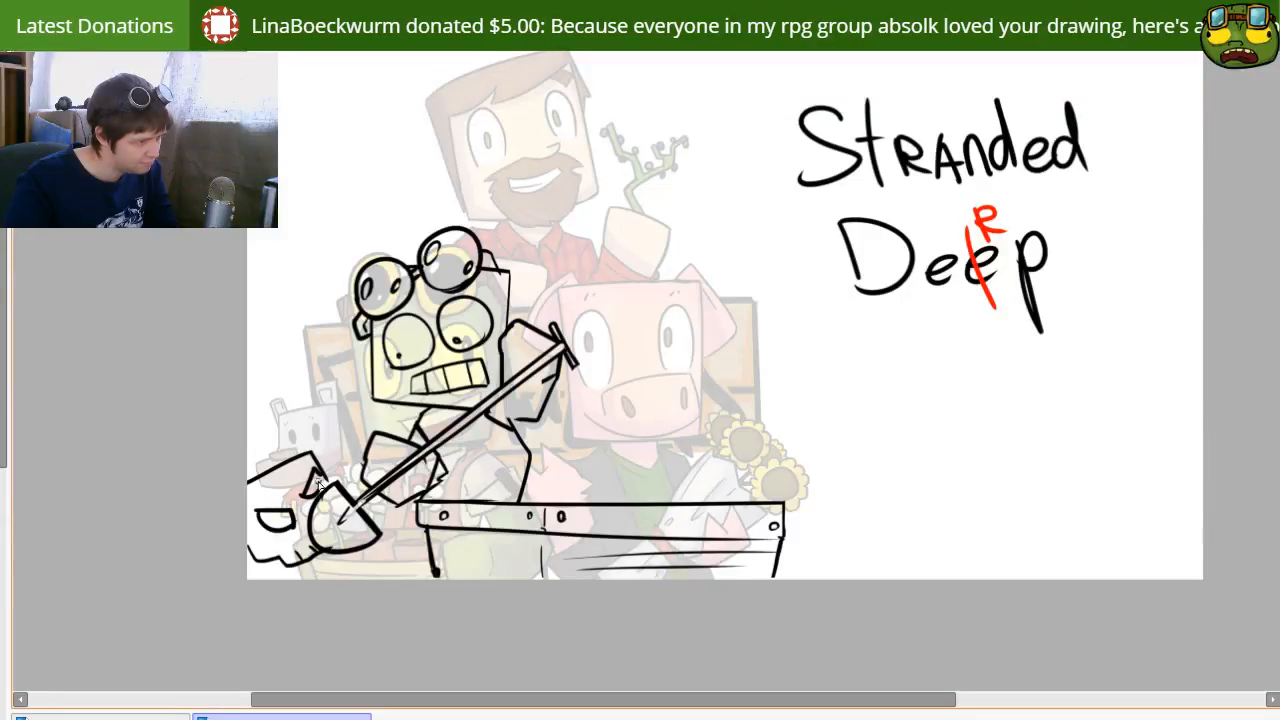
Step: Add a bent tube above the skull-like head and short slanted strokes beneath the shovel blade
mouse_move(330, 430)
mouse_down()
mouse_move(331, 466)
mouse_move(346, 412)
mouse_up()
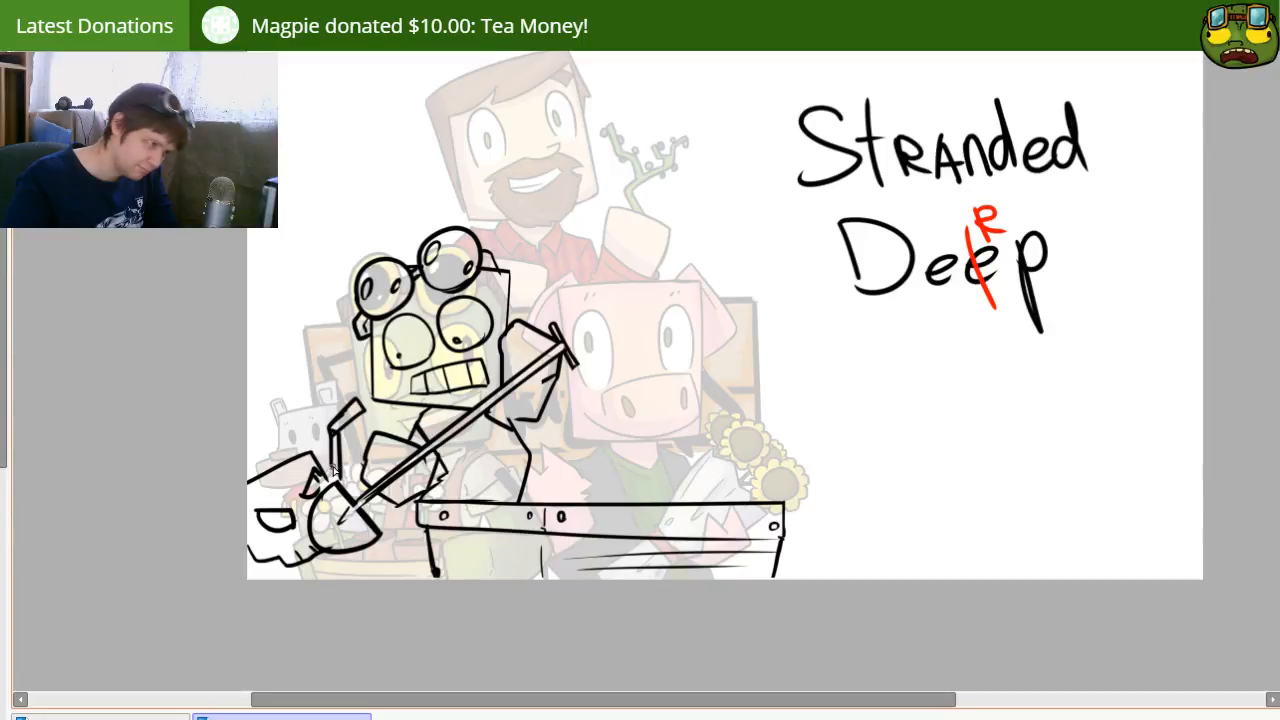
key(ctrl+z)
mouse_move(275, 561)
mouse_down()
mouse_move(282, 591)
mouse_move(314, 559)
mouse_move(328, 582)
mouse_move(292, 579)
mouse_move(352, 554)
mouse_move(330, 582)
mouse_move(302, 580)
mouse_move(325, 588)
mouse_move(347, 557)
mouse_move(304, 590)
mouse_up()
key(ctrl+z)
key(ctrl+z)
key(ctrl+z)
key(ctrl+z)
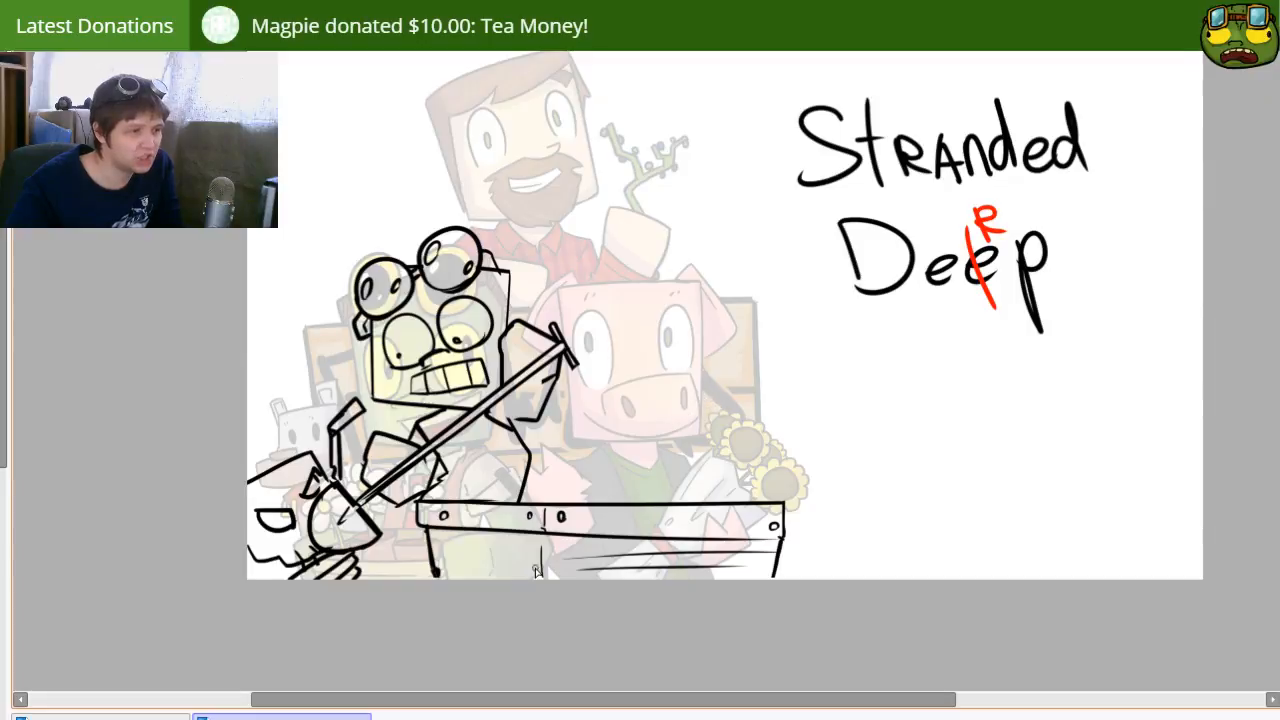
Step: Sketch clothing details on the torso behind the shovel handle, with a ragged vest edge and hanging strips
drag(397, 673, 363, 676)
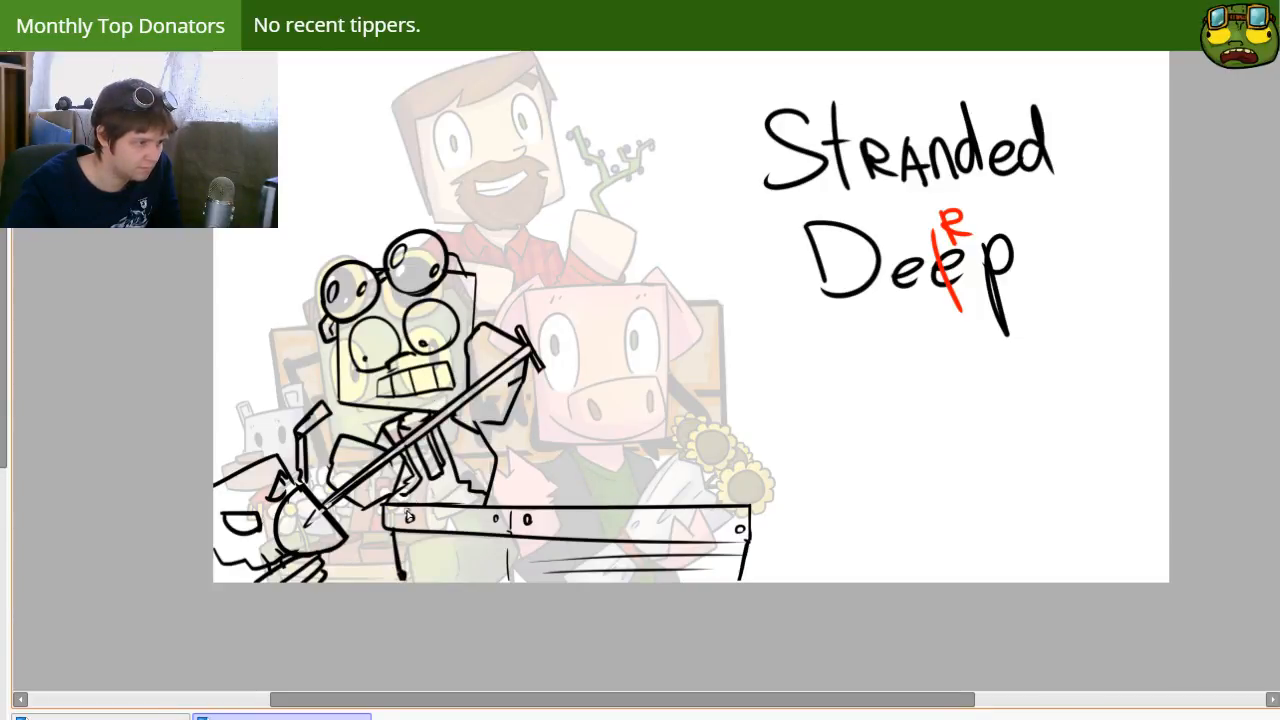
drag(691, 429, 605, 426)
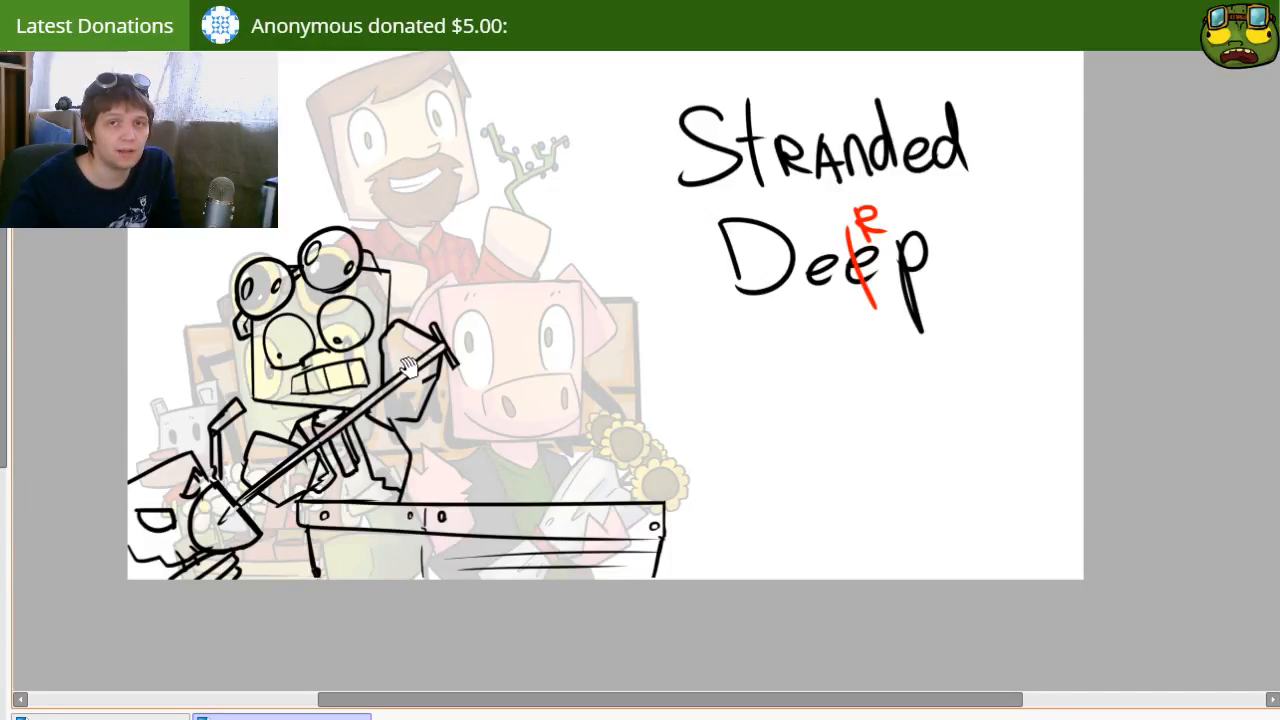
drag(420, 440, 484, 455)
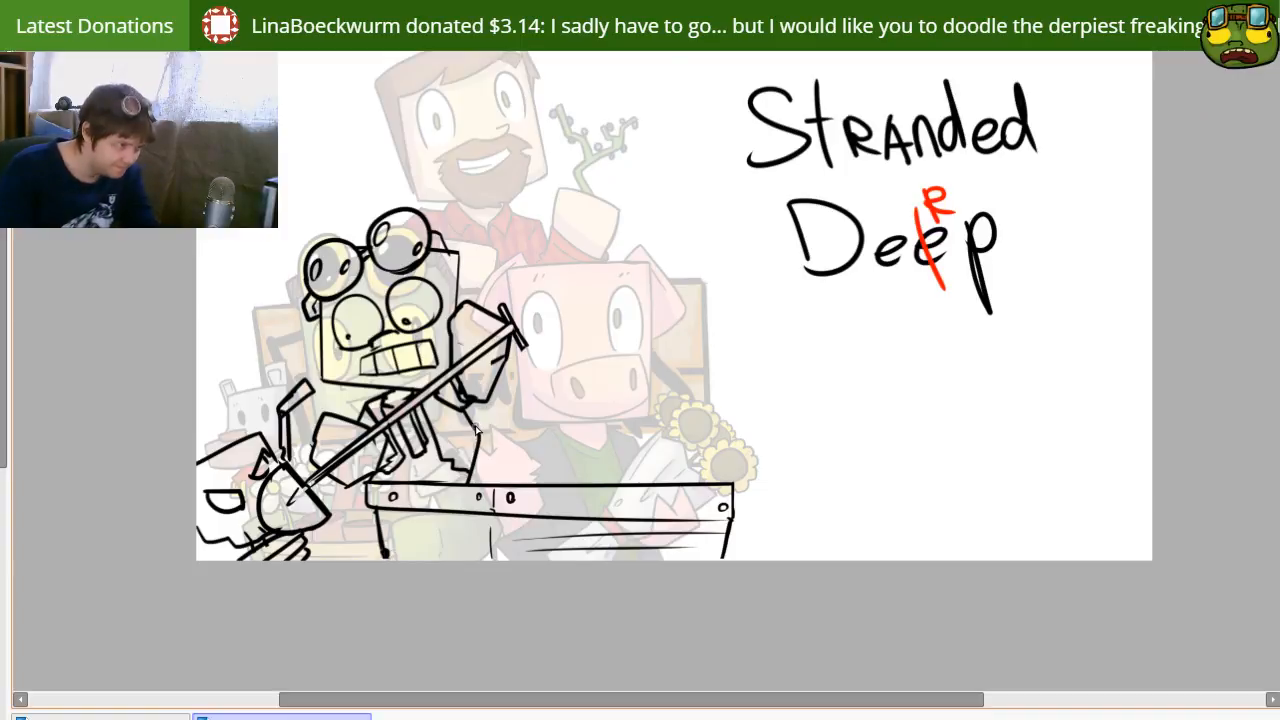
drag(526, 335, 550, 394)
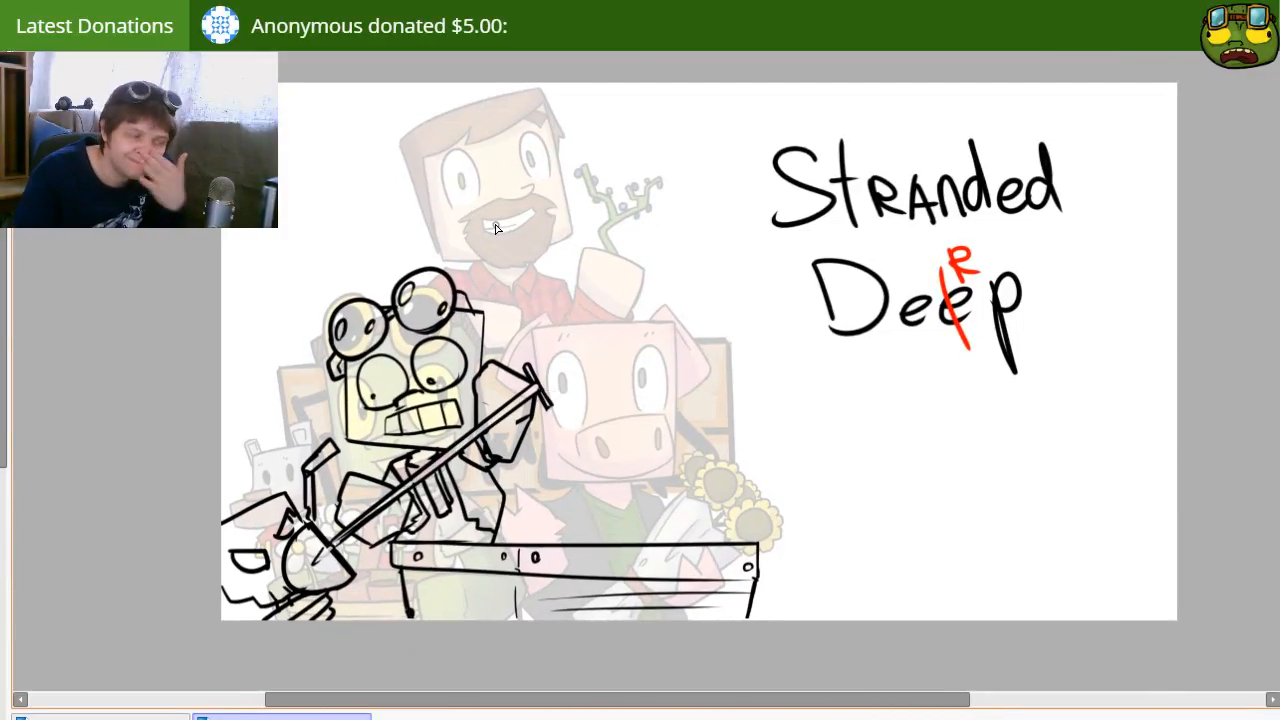
drag(626, 353, 610, 464)
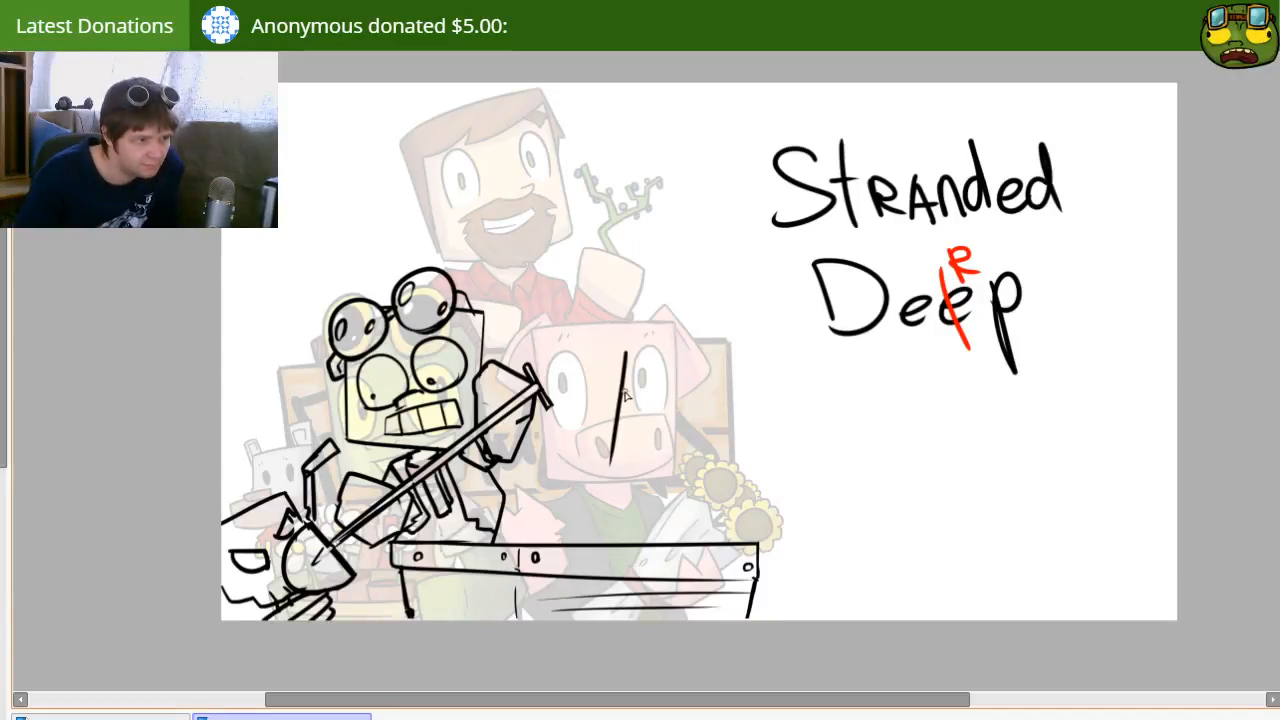
drag(629, 351, 737, 342)
key(ctrl+z)
key(ctrl+z)
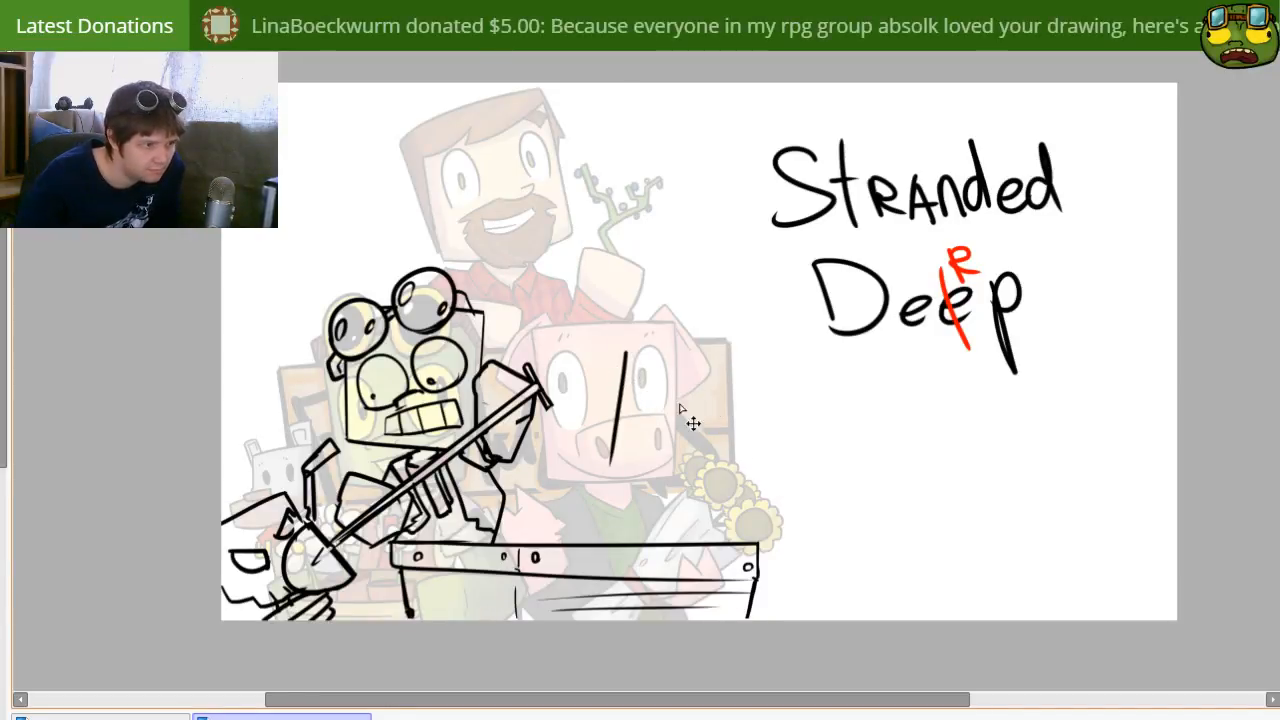
mouse_move(652, 338)
mouse_down()
mouse_move(638, 455)
mouse_move(700, 346)
mouse_move(778, 370)
mouse_up()
key(ctrl+z)
key(ctrl+z)
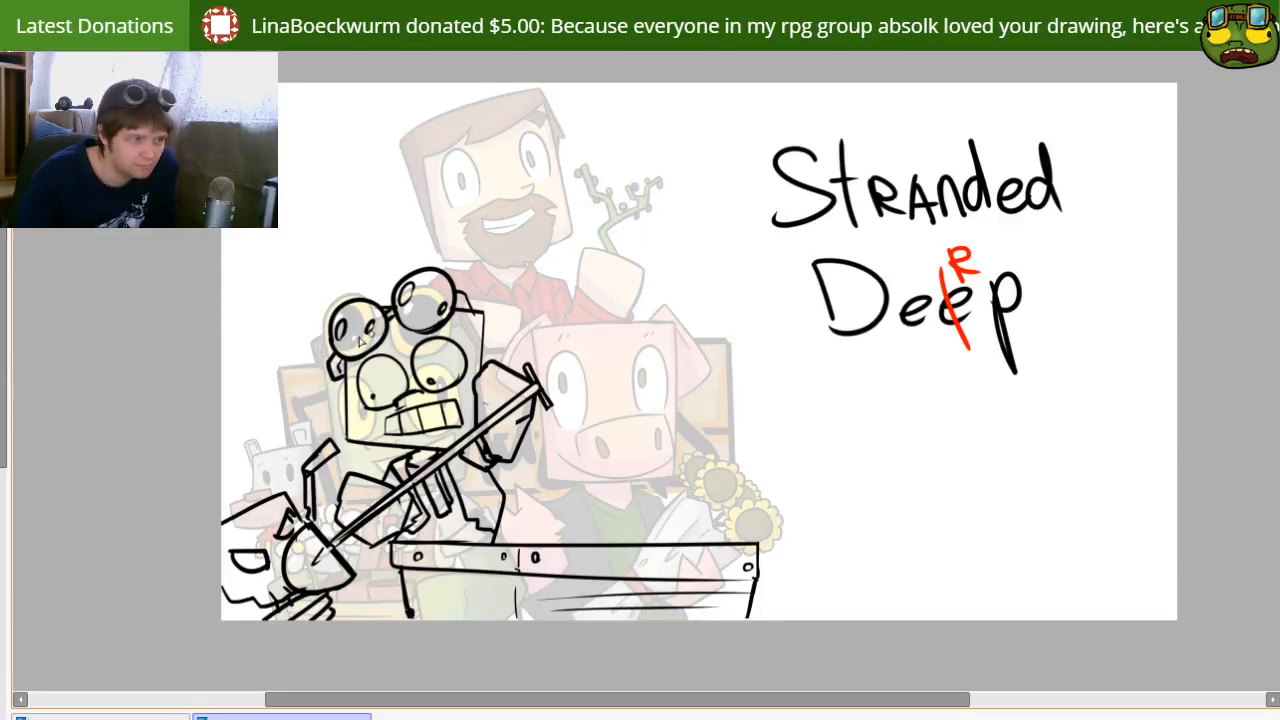
Step: Draw a slightly tilted square head outline above the crate's right end, over the faded pig
drag(348, 406, 343, 460)
mouse_move(357, 306)
mouse_down()
mouse_move(521, 324)
mouse_move(467, 475)
mouse_up()
drag(347, 440, 756, 452)
key(e)
mouse_move(788, 327)
mouse_down()
mouse_move(769, 468)
mouse_move(792, 344)
mouse_move(799, 376)
mouse_move(761, 451)
mouse_up()
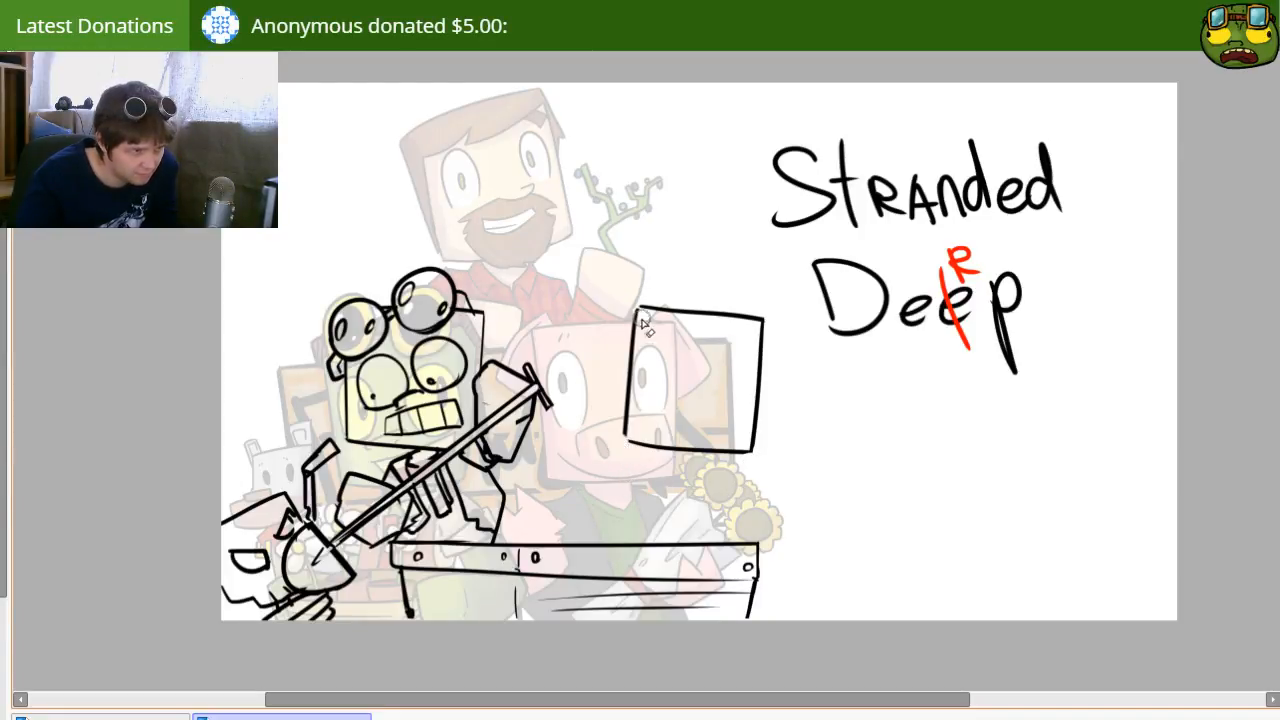
Step: Redraw the left edge of the new square head as one straight line and clean up the old edge
drag(641, 279, 629, 515)
key(ctrl+z)
mouse_move(651, 286)
mouse_down()
mouse_move(619, 512)
mouse_move(606, 500)
mouse_up()
key(ctrl+z)
key(ctrl+z)
drag(645, 270, 626, 482)
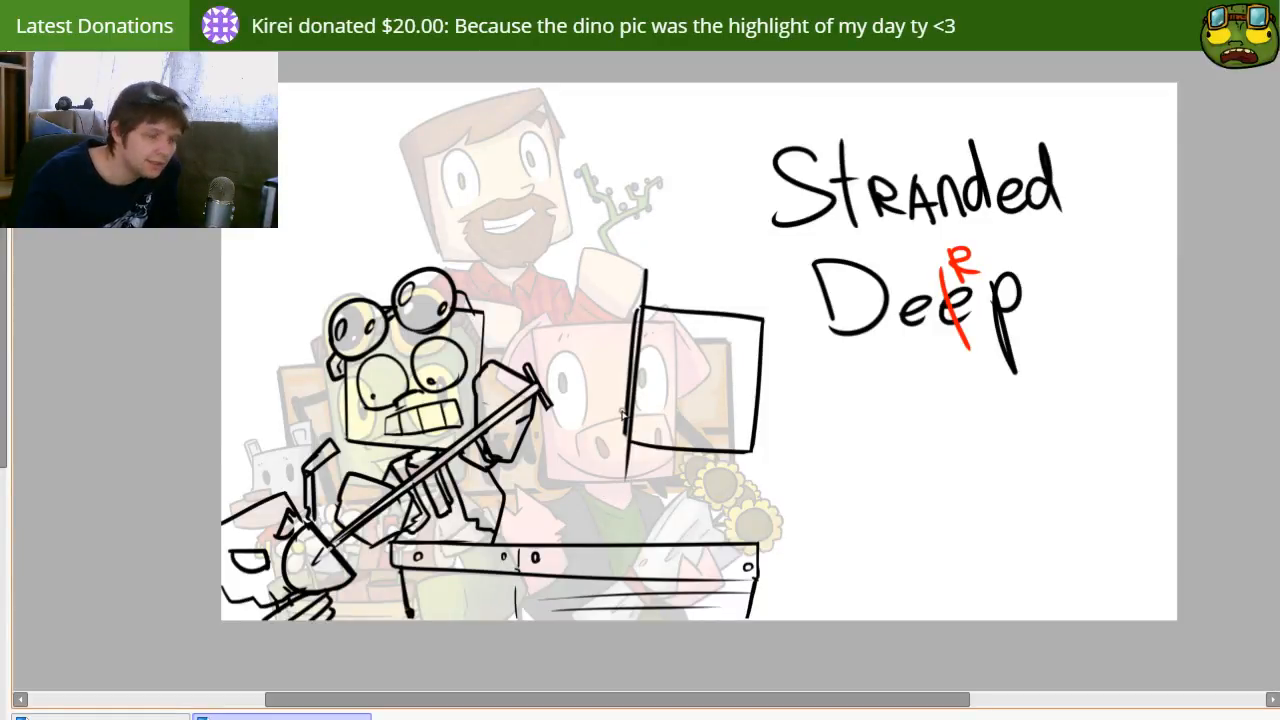
key(ctrl+z)
mouse_move(646, 288)
mouse_down()
mouse_move(627, 474)
mouse_move(650, 276)
mouse_move(626, 302)
mouse_move(617, 426)
mouse_up()
key(ctrl+z)
key(e)
key(ctrl+z)
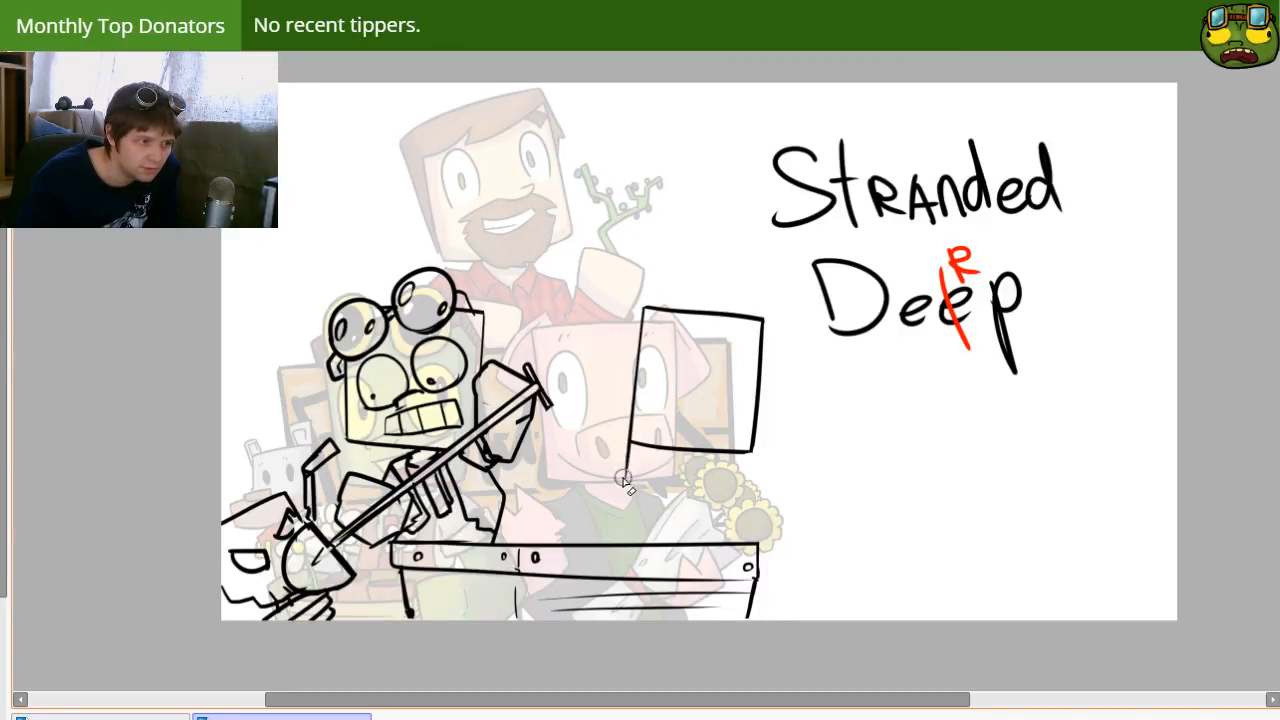
Step: Select the new square head and transform it, rotating it slightly counterclockwise and shifting it to the left
mouse_move(728, 400)
mouse_down()
mouse_move(438, 394)
mouse_move(491, 373)
mouse_move(485, 382)
mouse_up()
drag(436, 332, 717, 341)
key(Return)
key(ctrl+t)
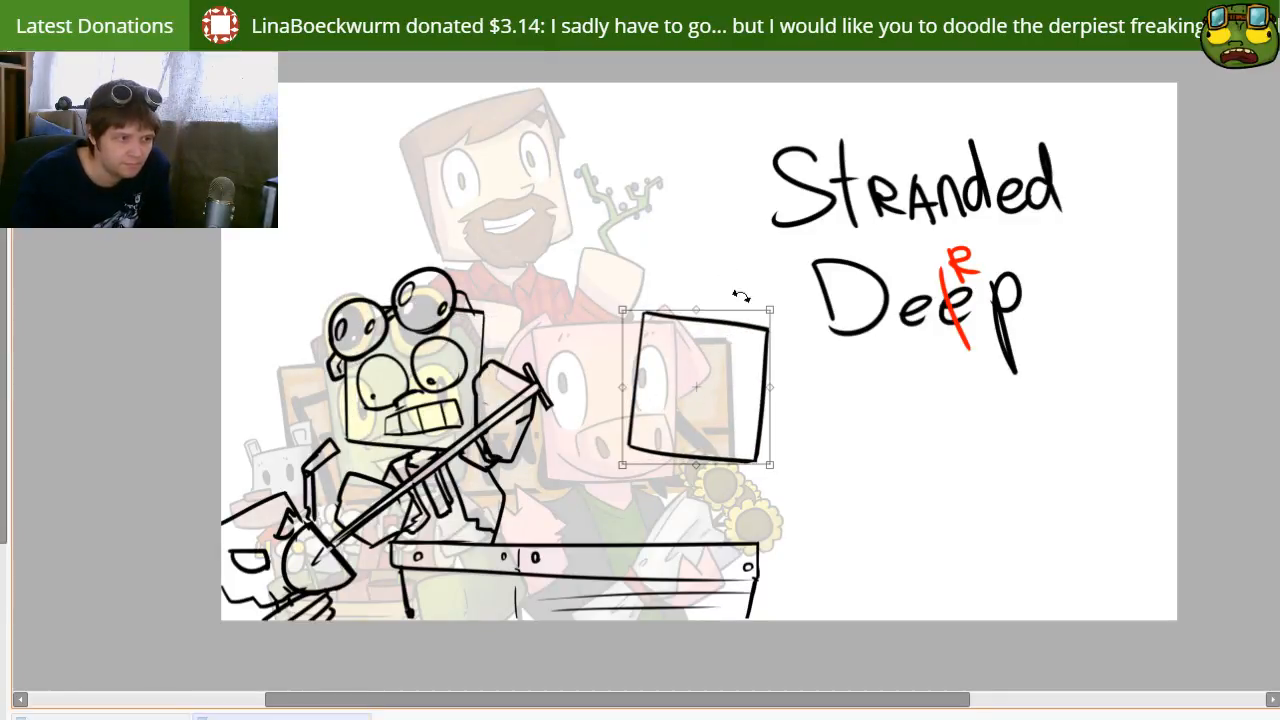
drag(742, 295, 720, 258)
key(Return)
mouse_move(796, 428)
mouse_down()
mouse_move(741, 373)
mouse_move(774, 411)
mouse_up()
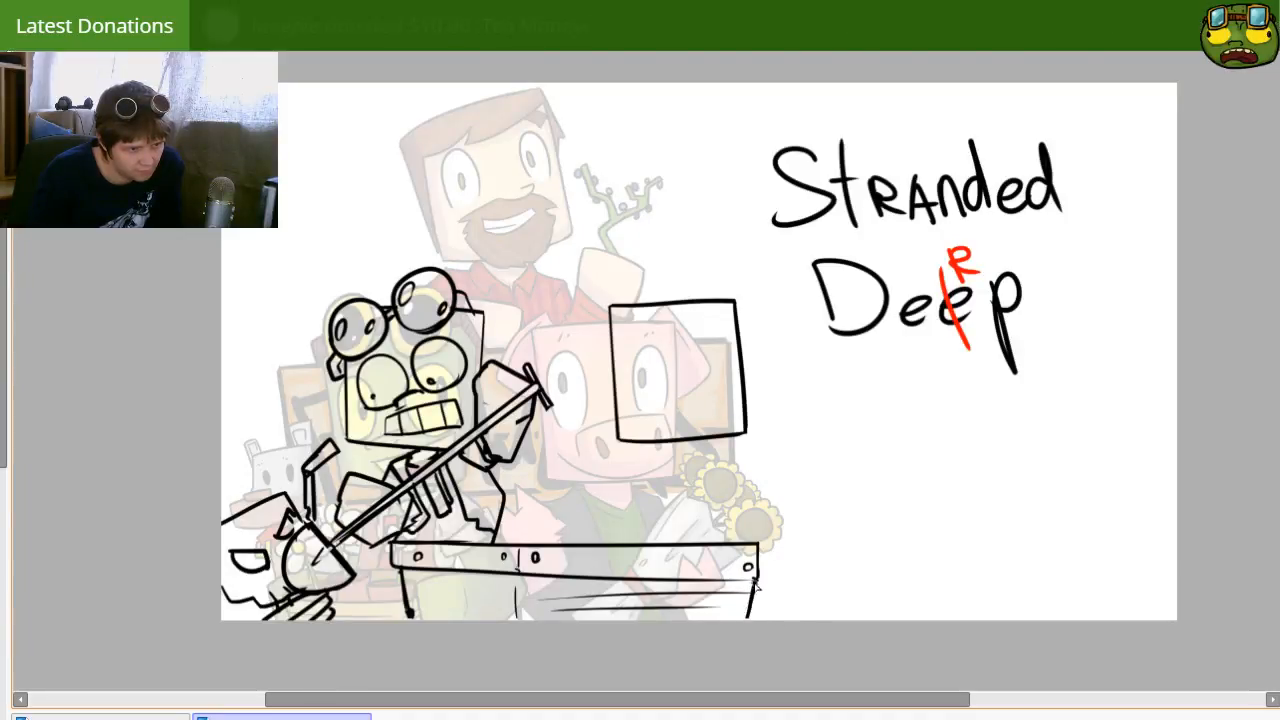
Step: Draw a horizontal ground line from the crate's right side to the right edge of the canvas
drag(758, 607, 1028, 611)
key(ctrl+z)
drag(775, 610, 1176, 608)
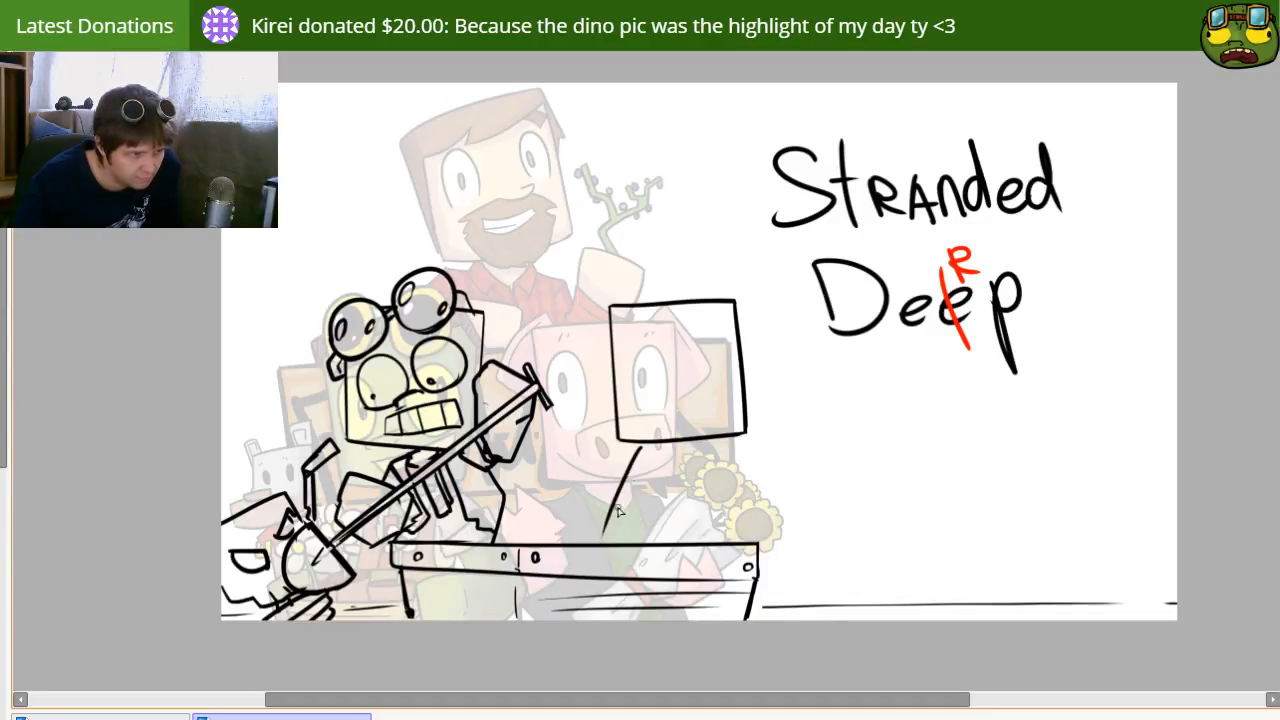
Step: Draw the two torso sides from the empty square head down to the crate and erase the overlapping ends
drag(641, 448, 603, 535)
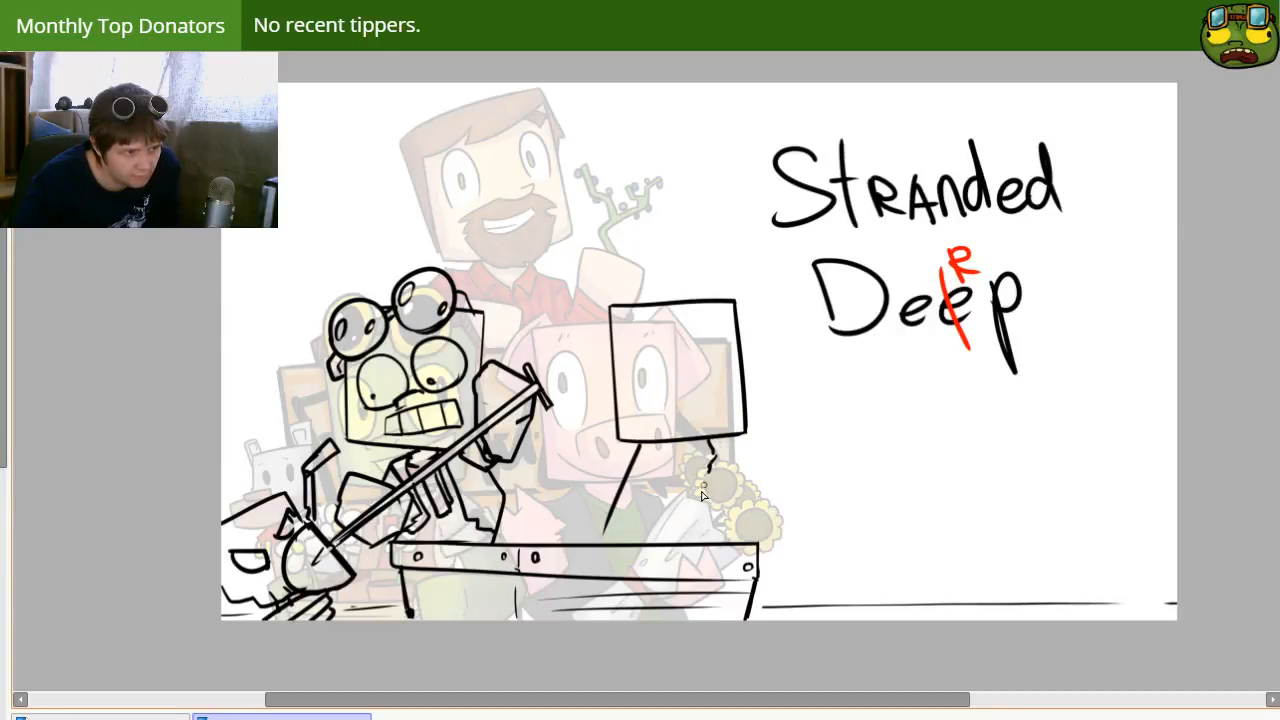
drag(709, 485, 698, 553)
drag(605, 531, 600, 545)
key(e)
drag(694, 557, 697, 557)
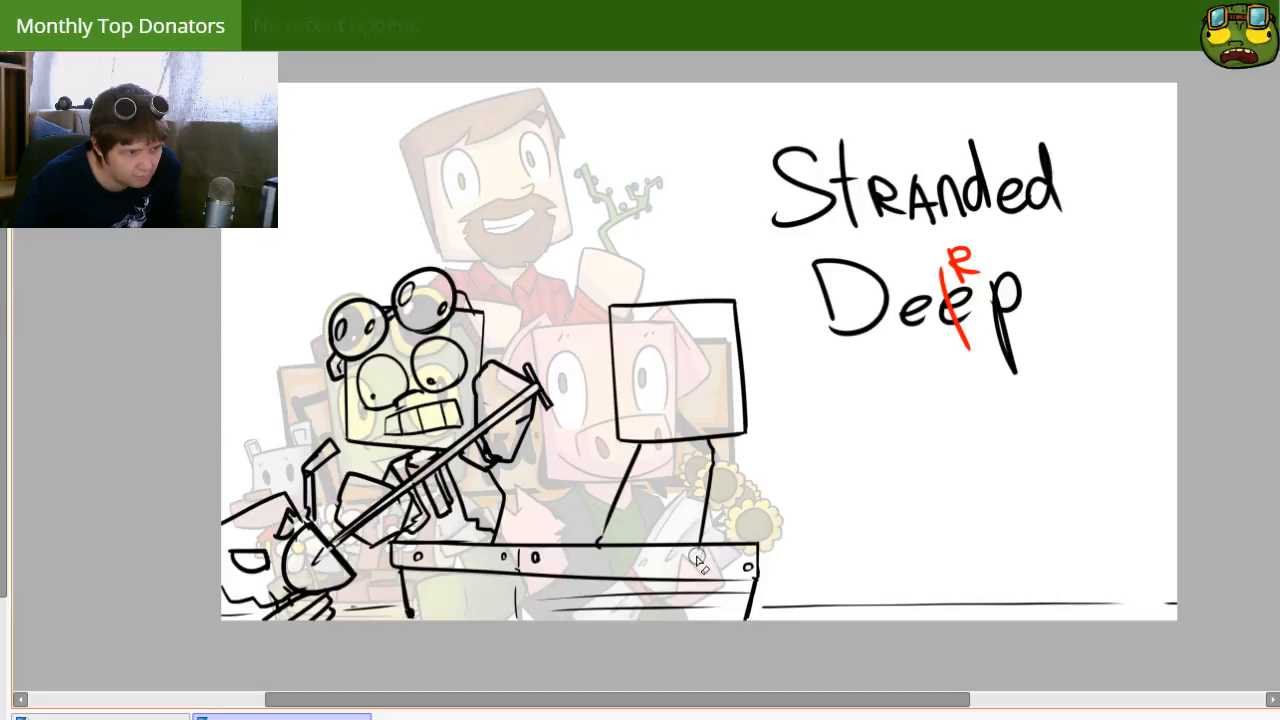
key(e)
drag(606, 560, 600, 560)
Step: Sketch a ragged beard hanging below the square head's jaw, with a small mouth and nose
mouse_move(660, 441)
mouse_down()
mouse_move(669, 475)
mouse_move(662, 445)
mouse_move(693, 476)
mouse_move(706, 438)
mouse_move(688, 463)
mouse_move(658, 397)
mouse_move(666, 436)
mouse_move(682, 396)
mouse_move(663, 440)
mouse_up()
key(ctrl+z)
key(ctrl+z)
mouse_move(712, 396)
mouse_down()
mouse_move(731, 411)
mouse_move(726, 433)
mouse_up()
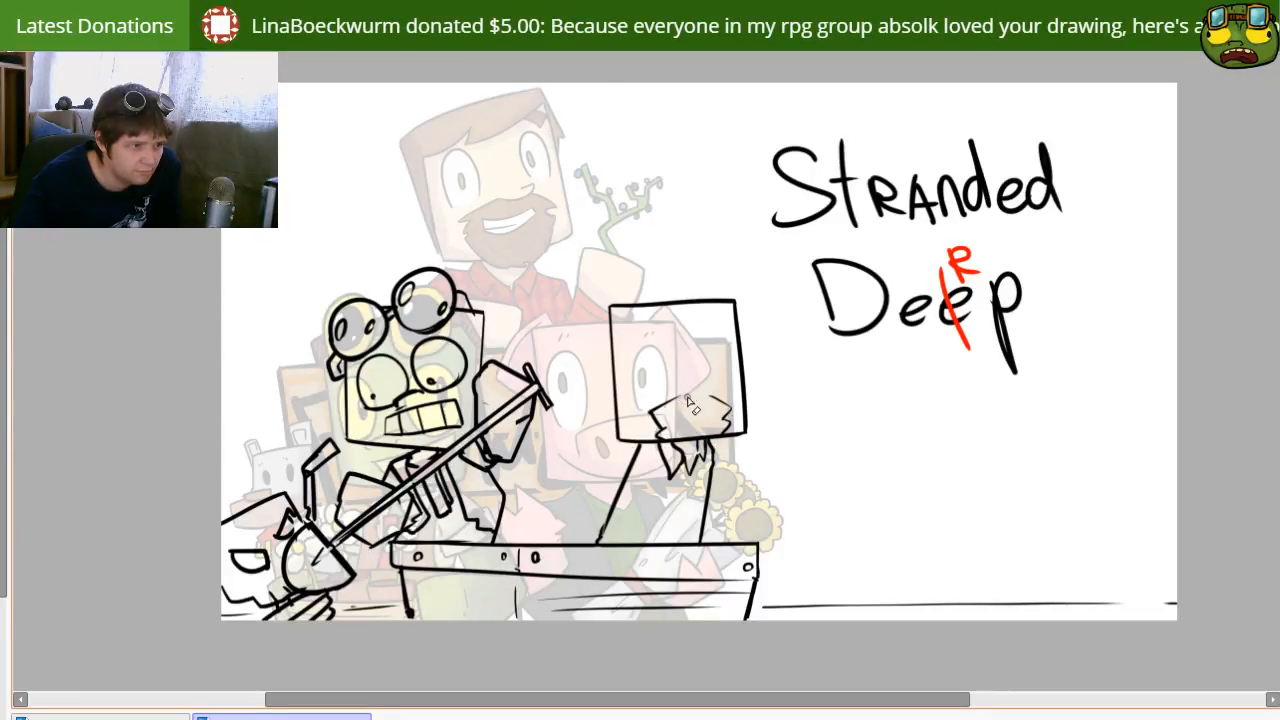
drag(684, 391, 702, 394)
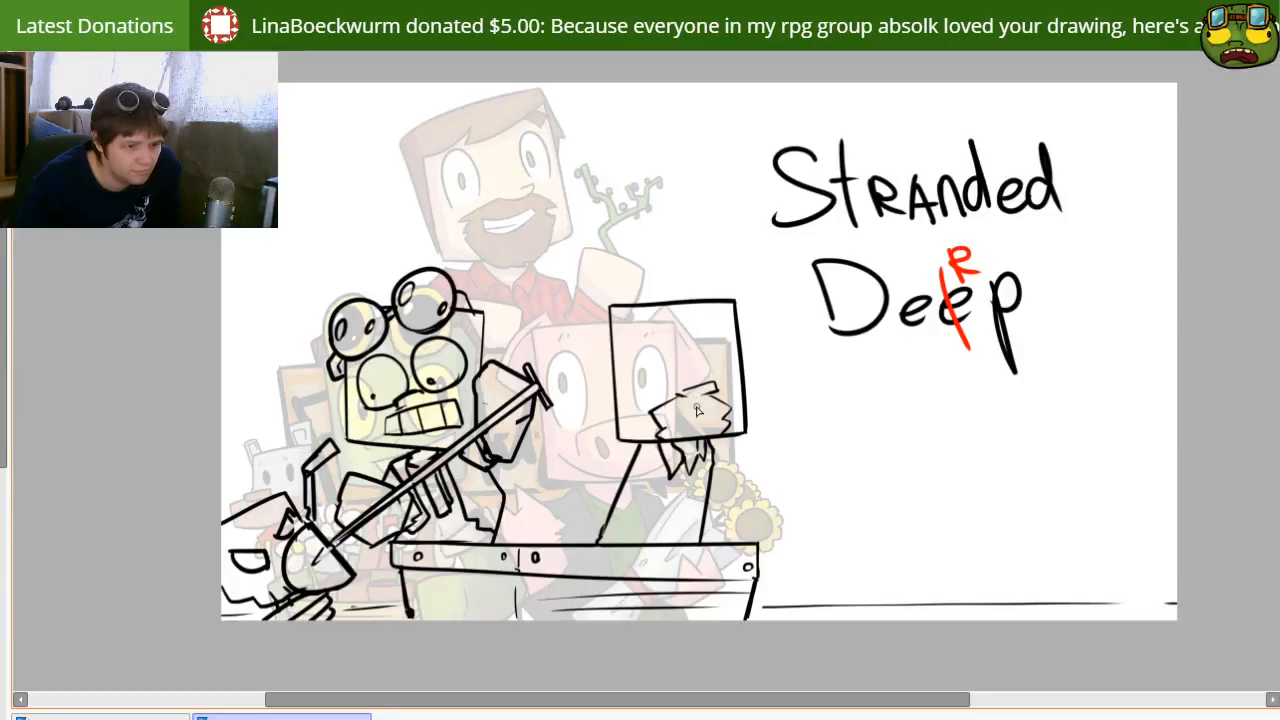
drag(680, 396, 716, 391)
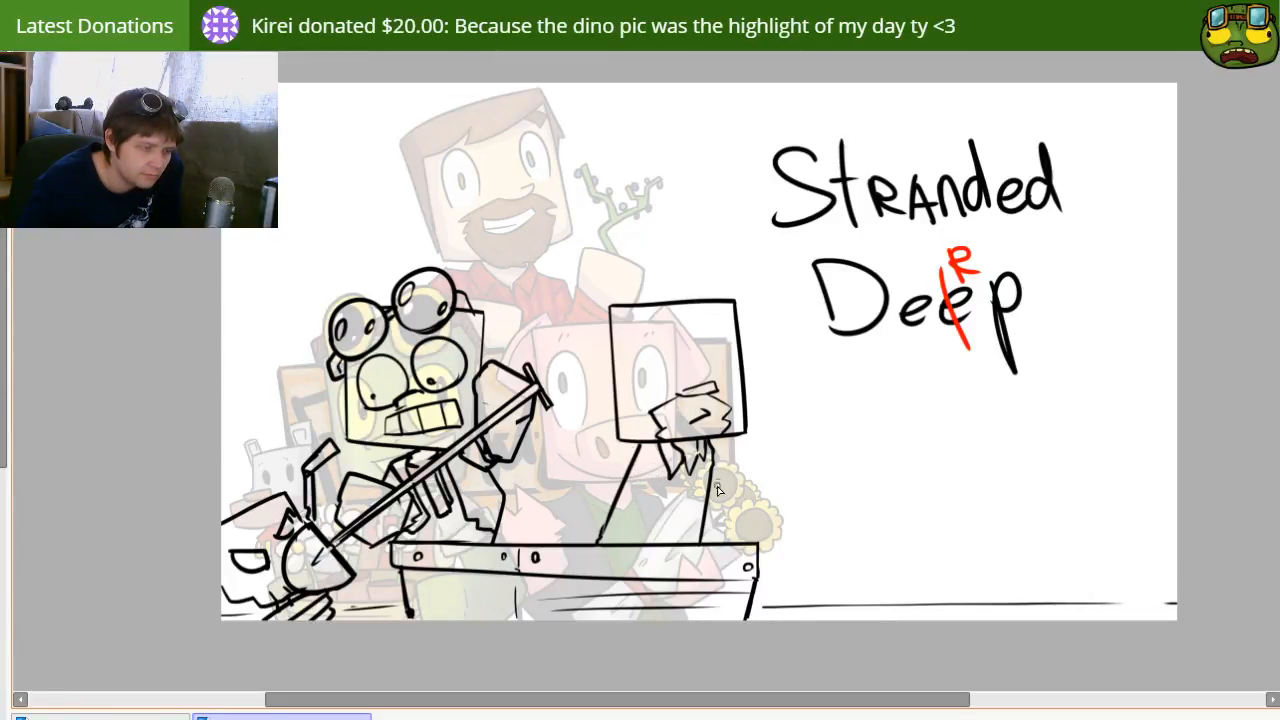
drag(713, 443, 757, 495)
key(ctrl+z)
drag(716, 444, 759, 488)
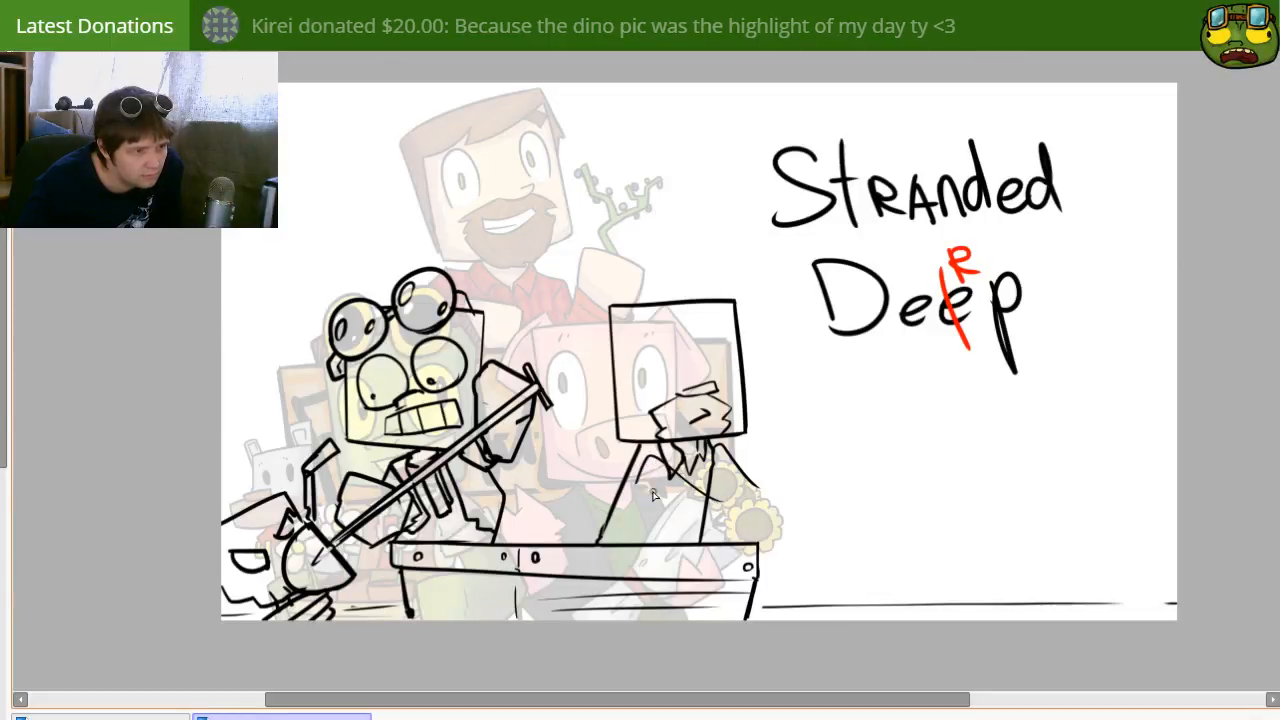
drag(733, 456, 772, 522)
key(ctrl+z)
drag(738, 452, 776, 508)
mouse_move(630, 494)
mouse_down()
mouse_move(670, 478)
mouse_move(704, 512)
mouse_move(636, 487)
mouse_move(701, 543)
mouse_up()
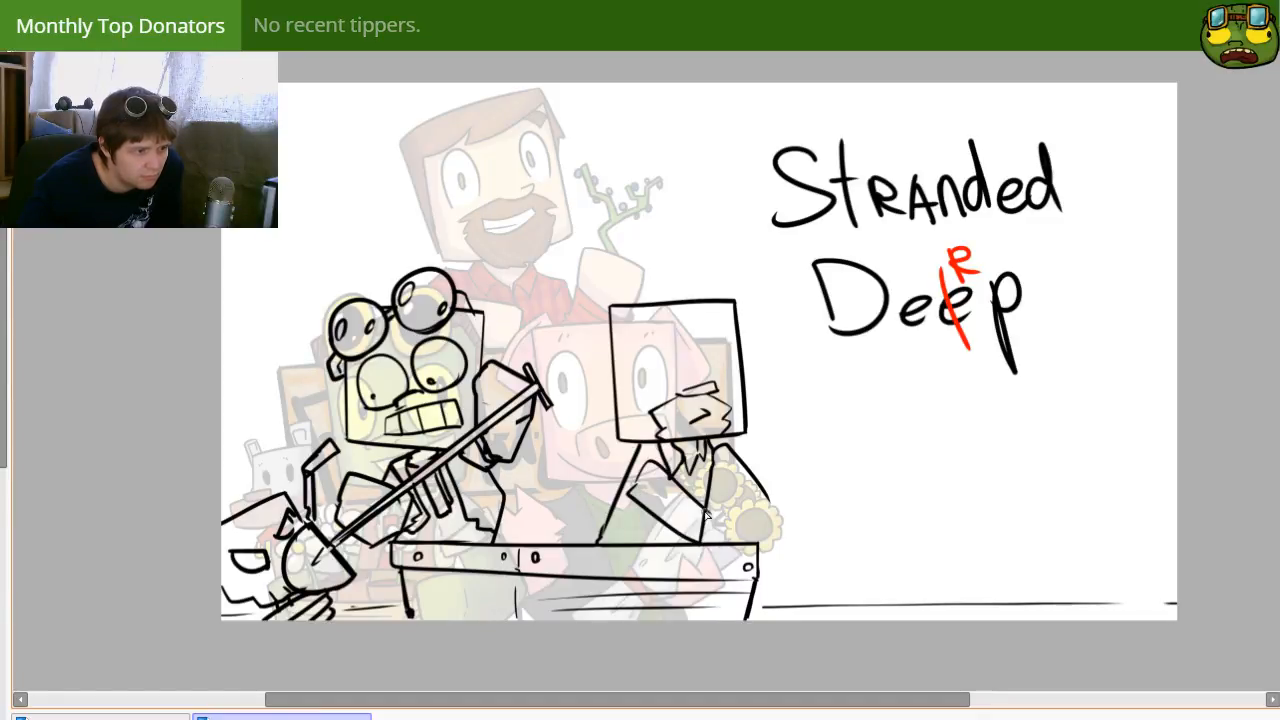
key(ctrl+z)
key(ctrl+z)
key(ctrl+z)
Step: Draw the bearded character's bent arm across the torso, ending in a blocky fist above the crate's right end
mouse_move(712, 443)
mouse_down()
mouse_move(742, 538)
mouse_move(745, 520)
mouse_move(711, 535)
mouse_move(710, 519)
mouse_move(754, 494)
mouse_move(770, 532)
mouse_move(731, 540)
mouse_up()
key(ctrl+z)
drag(641, 448, 725, 498)
key(ctrl+z)
mouse_move(638, 450)
mouse_down()
mouse_move(666, 448)
mouse_move(722, 527)
mouse_up()
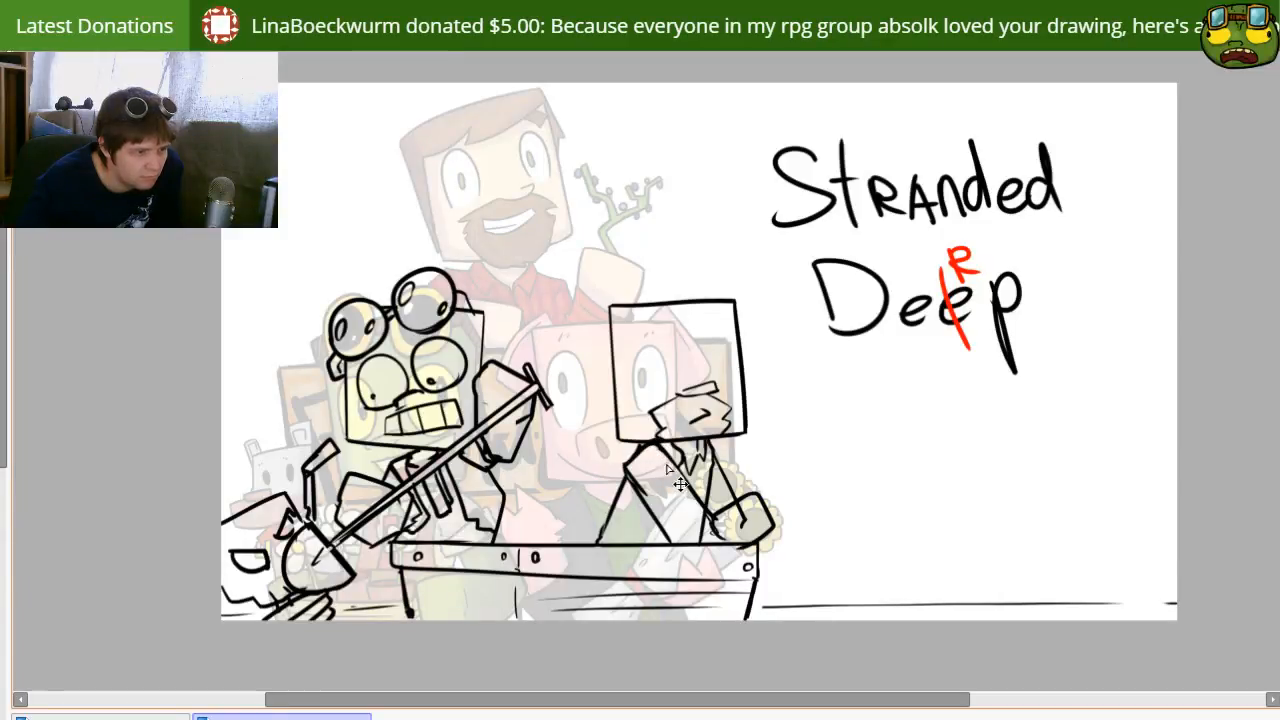
drag(662, 451, 717, 524)
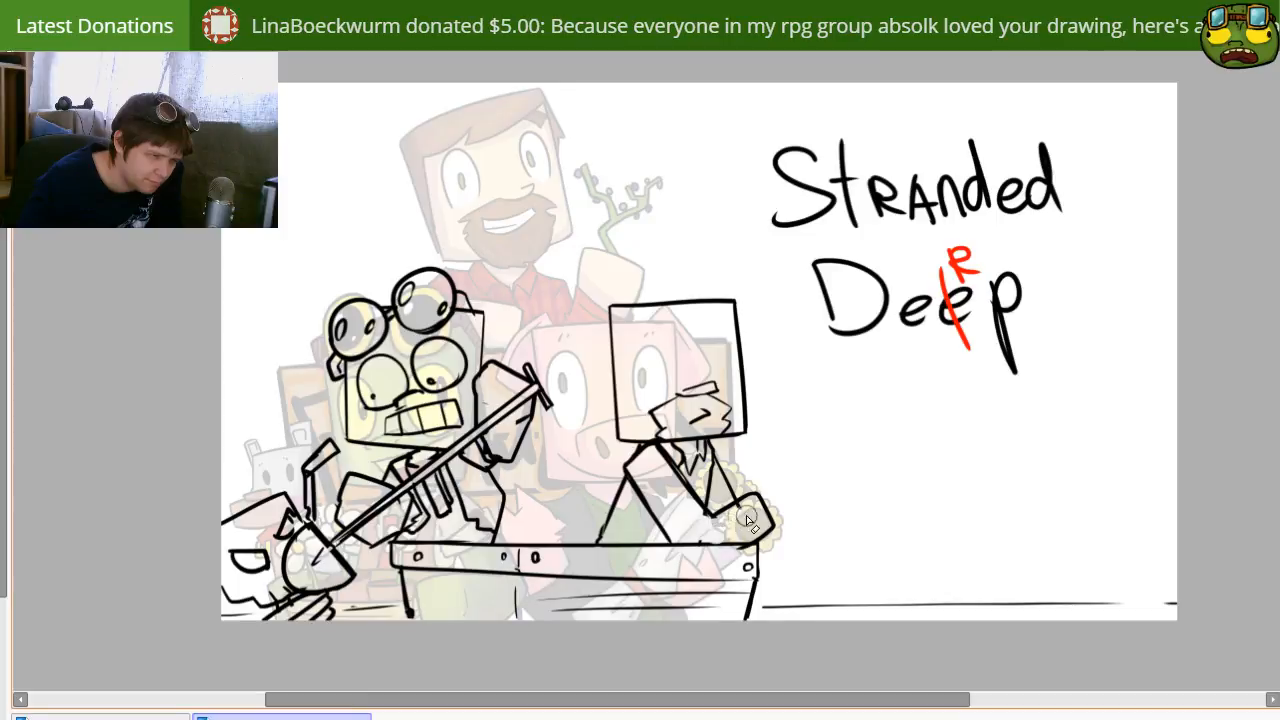
Step: Draw a curved fishing rod rising from the fist, with a line and small hook hanging from its tip
drag(741, 498, 791, 413)
key(ctrl+z)
mouse_move(741, 502)
mouse_down()
mouse_move(820, 392)
mouse_move(750, 492)
mouse_move(788, 439)
mouse_up()
drag(822, 396, 838, 495)
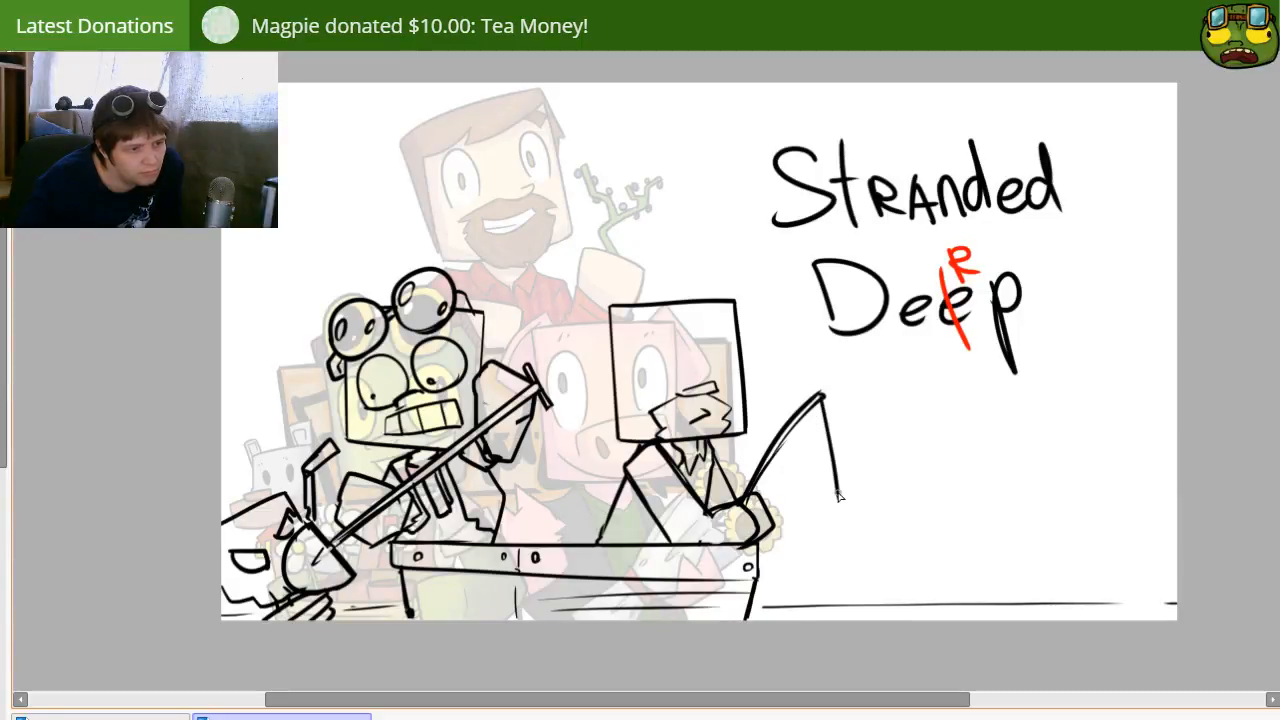
key(ctrl+z)
drag(822, 395, 833, 476)
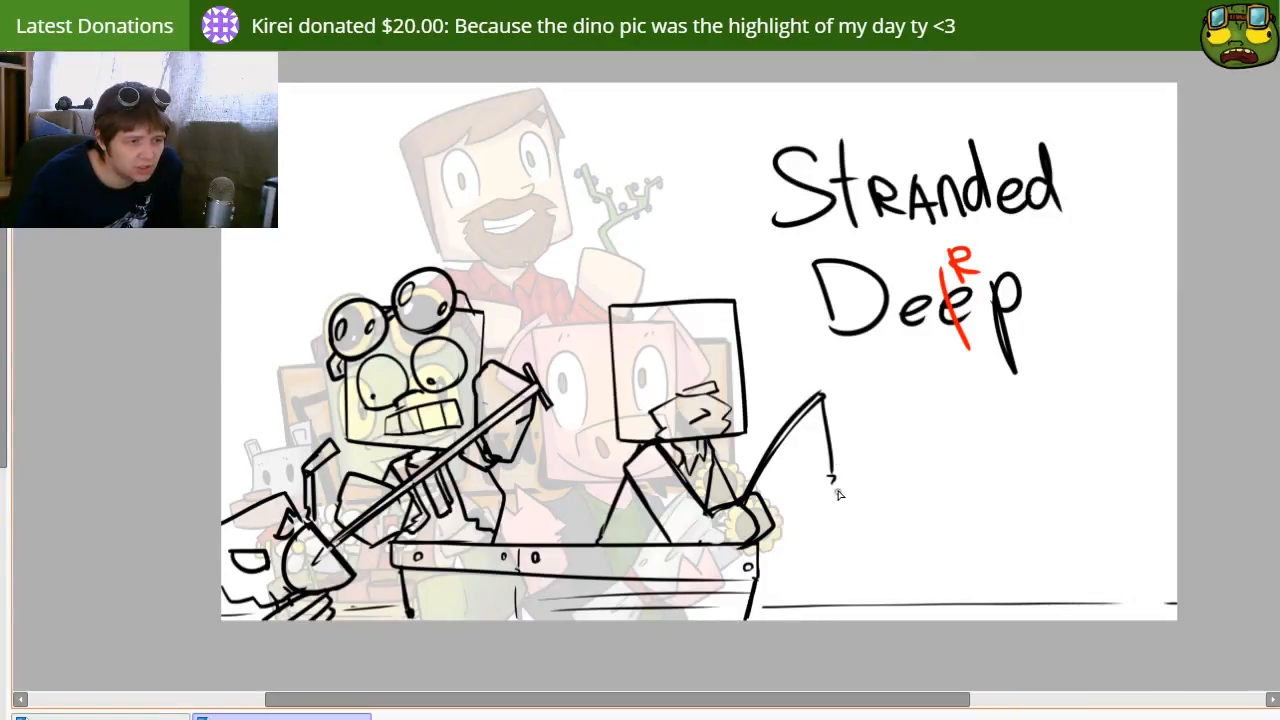
Step: Draw a tapered flowerpot below the fishing hook, with a wrinkled leafy plant growing out of it
mouse_move(835, 498)
mouse_down()
mouse_move(856, 490)
mouse_move(849, 530)
mouse_move(835, 517)
mouse_move(858, 495)
mouse_move(862, 537)
mouse_up()
key(ctrl+z)
key(ctrl+z)
key(ctrl+z)
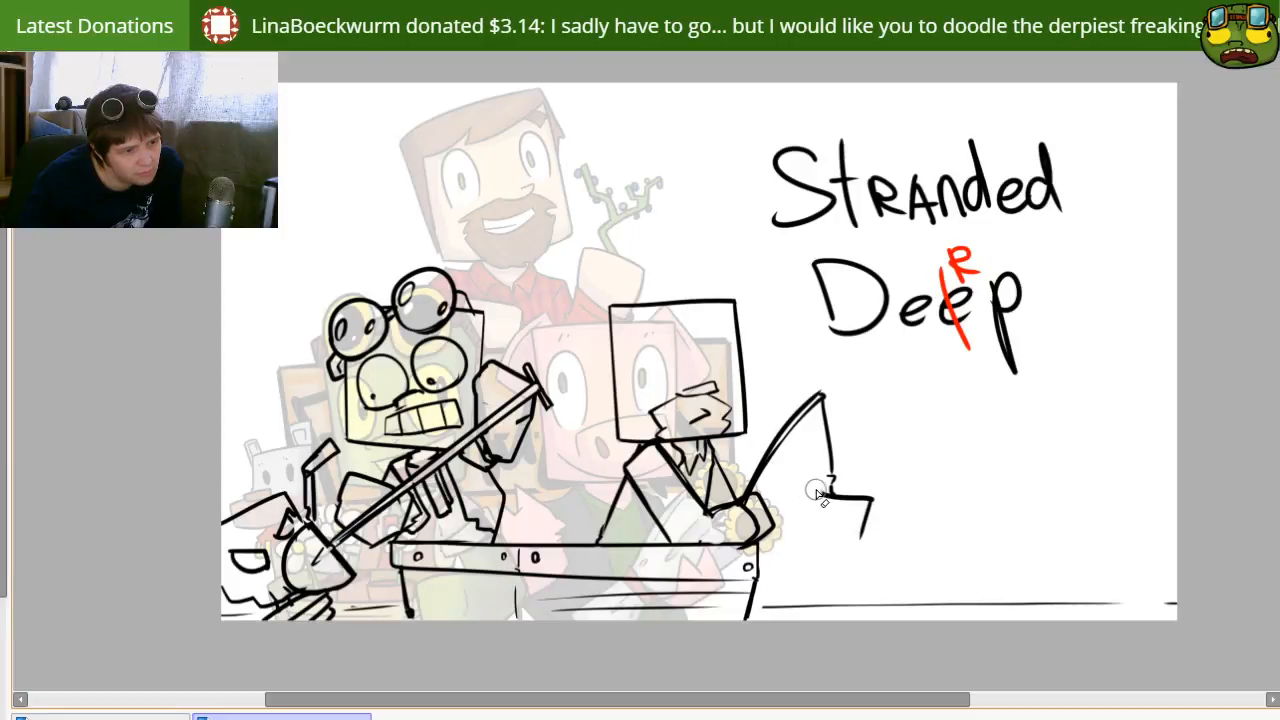
mouse_move(822, 496)
mouse_down()
mouse_move(824, 539)
mouse_move(866, 540)
mouse_up()
key(ctrl+z)
mouse_move(822, 494)
mouse_down()
mouse_move(824, 541)
mouse_move(866, 540)
mouse_up()
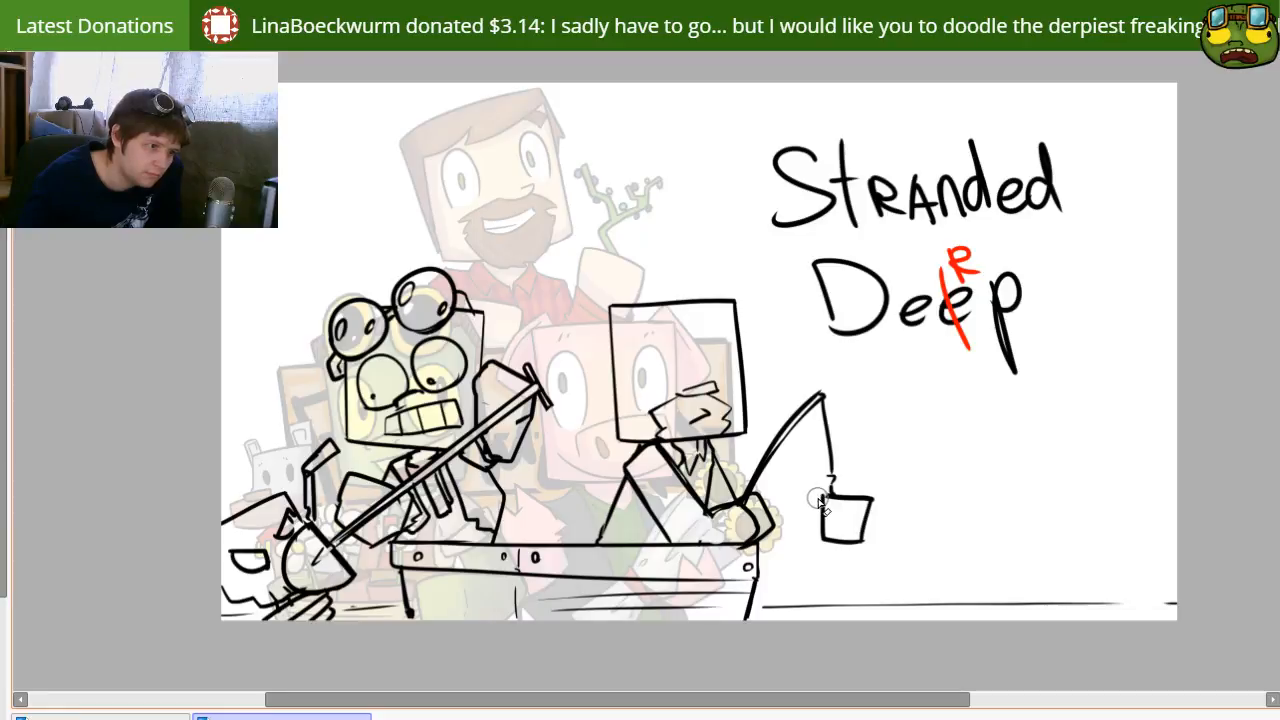
drag(872, 498, 863, 542)
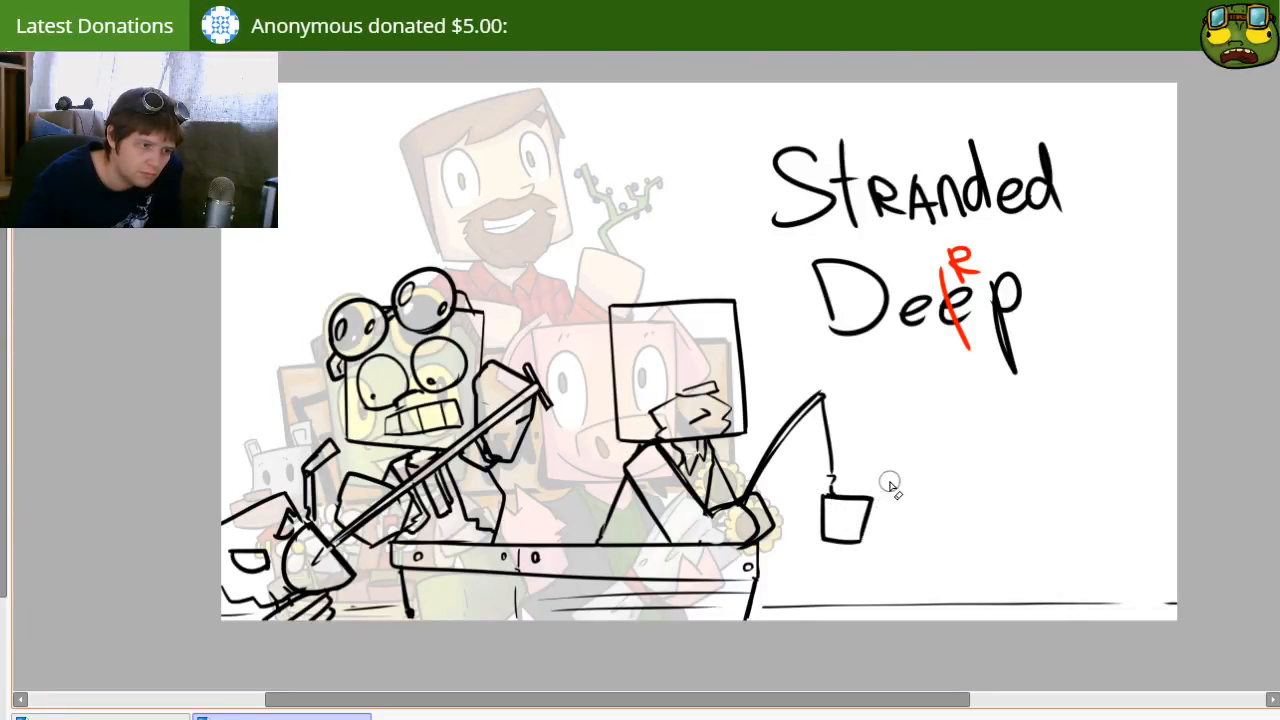
drag(818, 548, 855, 551)
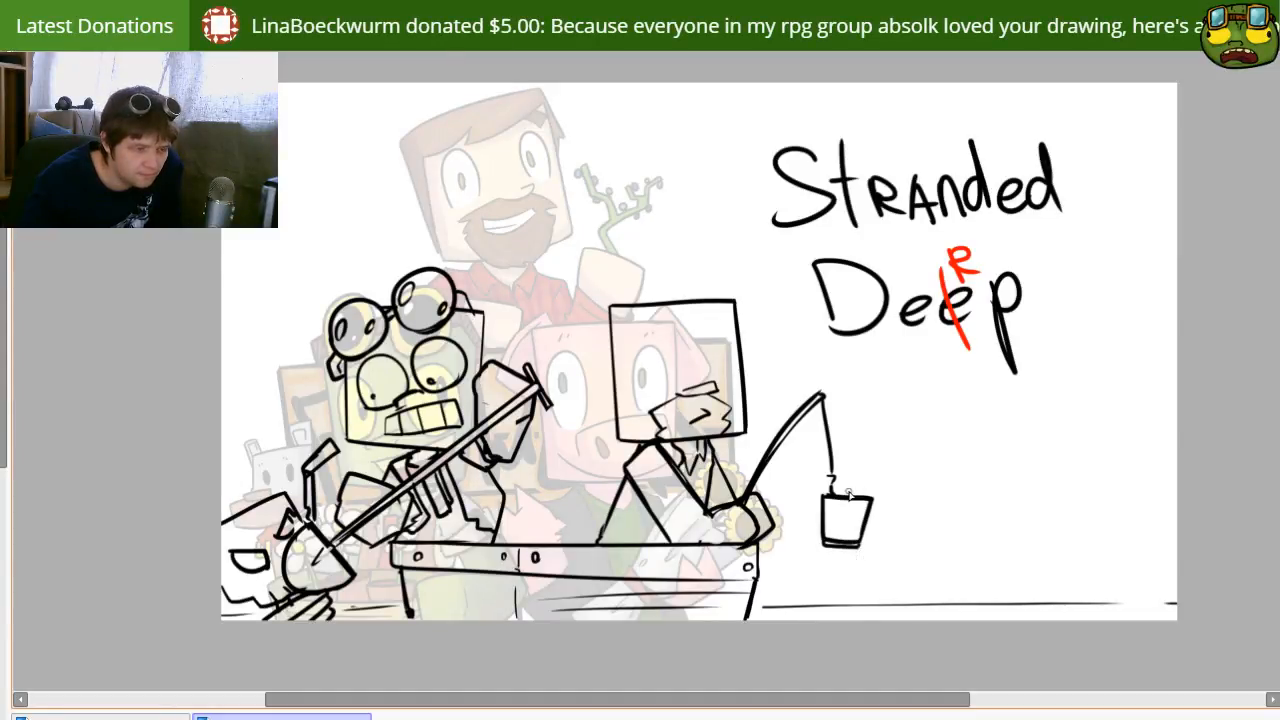
mouse_move(849, 493)
mouse_down()
mouse_move(848, 448)
mouse_move(859, 480)
mouse_move(850, 434)
mouse_move(886, 454)
mouse_move(899, 444)
mouse_move(861, 502)
mouse_move(901, 481)
mouse_move(915, 462)
mouse_move(907, 429)
mouse_move(864, 428)
mouse_up()
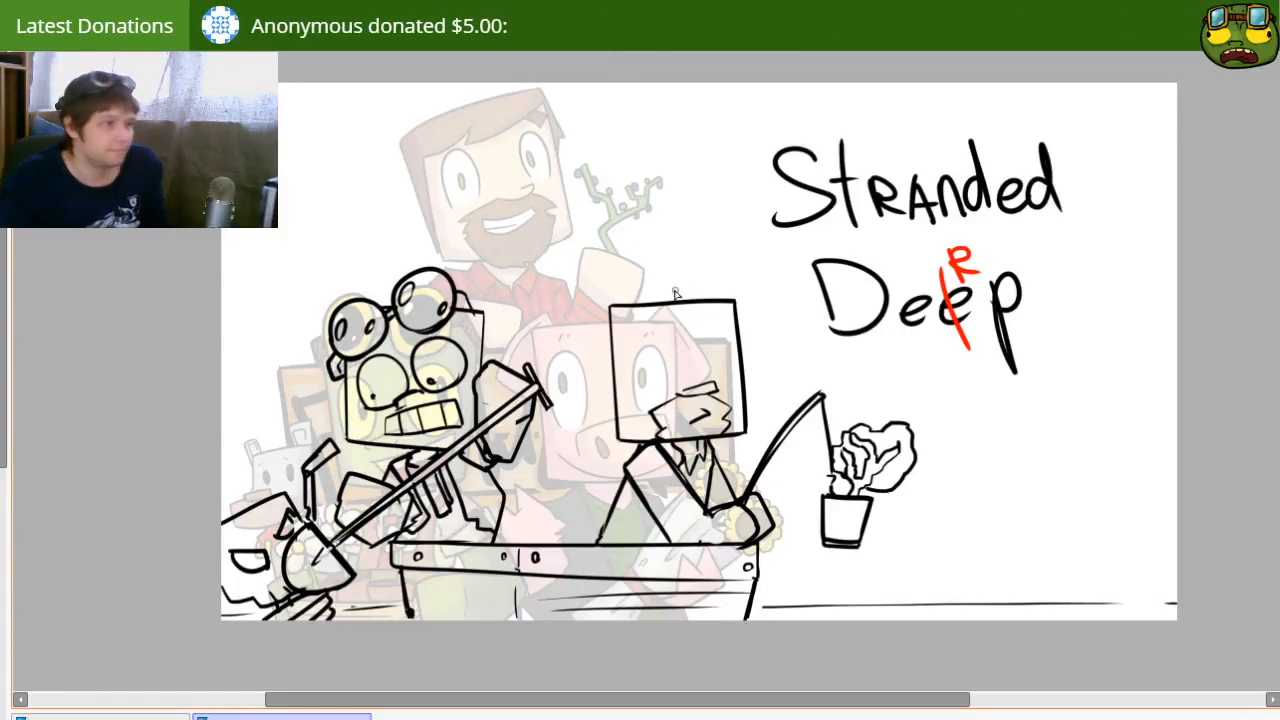
Step: Draw a swept, jagged fringe and side hair on the bearded character's head
mouse_move(733, 311)
mouse_down()
mouse_move(671, 351)
mouse_move(684, 357)
mouse_move(643, 360)
mouse_up()
key(ctrl+z)
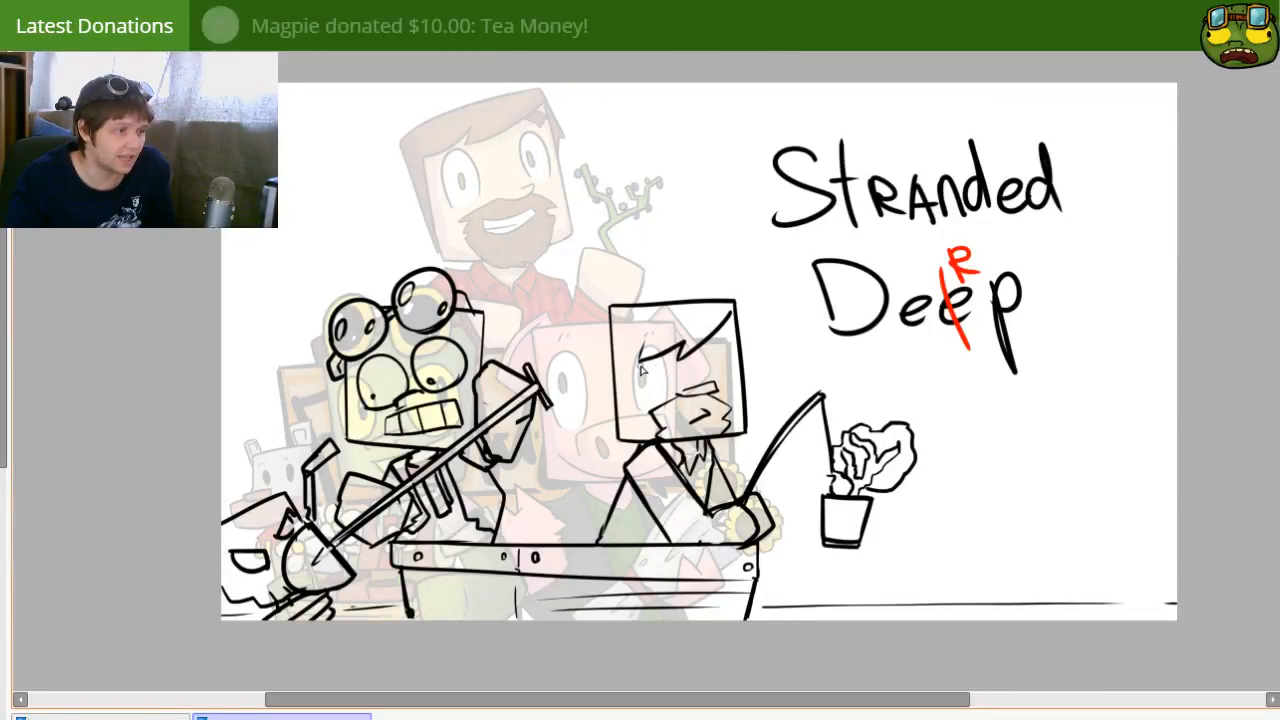
drag(640, 368, 624, 440)
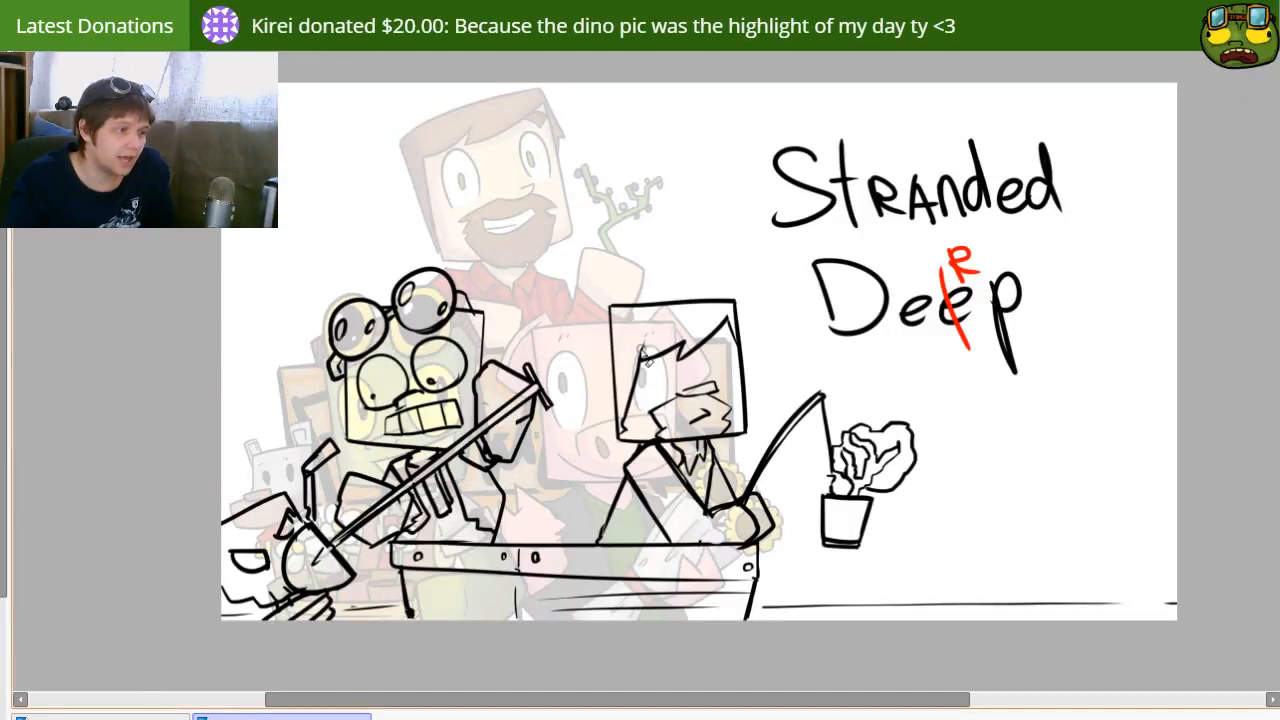
drag(633, 336, 628, 368)
key(ctrl+z)
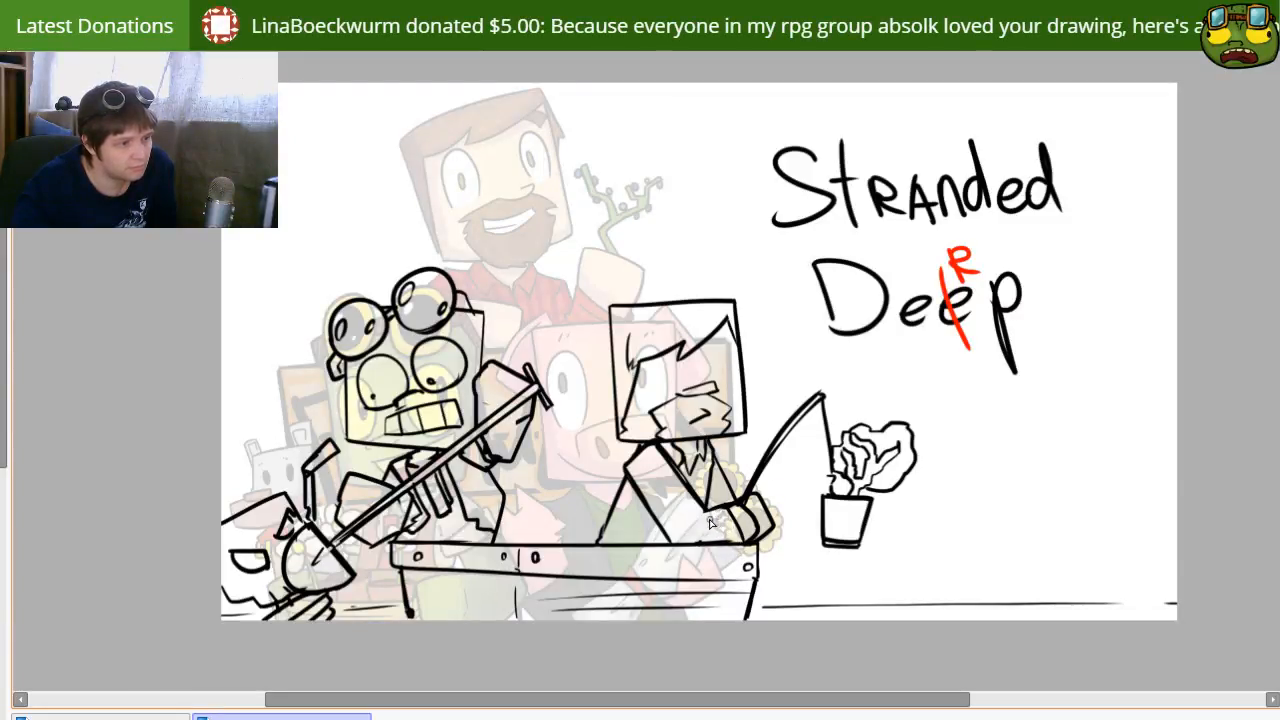
Step: Draw two half-closed eyes on the bearded face and a small angular patch above the right one
mouse_move(590, 486)
mouse_down()
mouse_move(587, 439)
mouse_move(589, 472)
mouse_up()
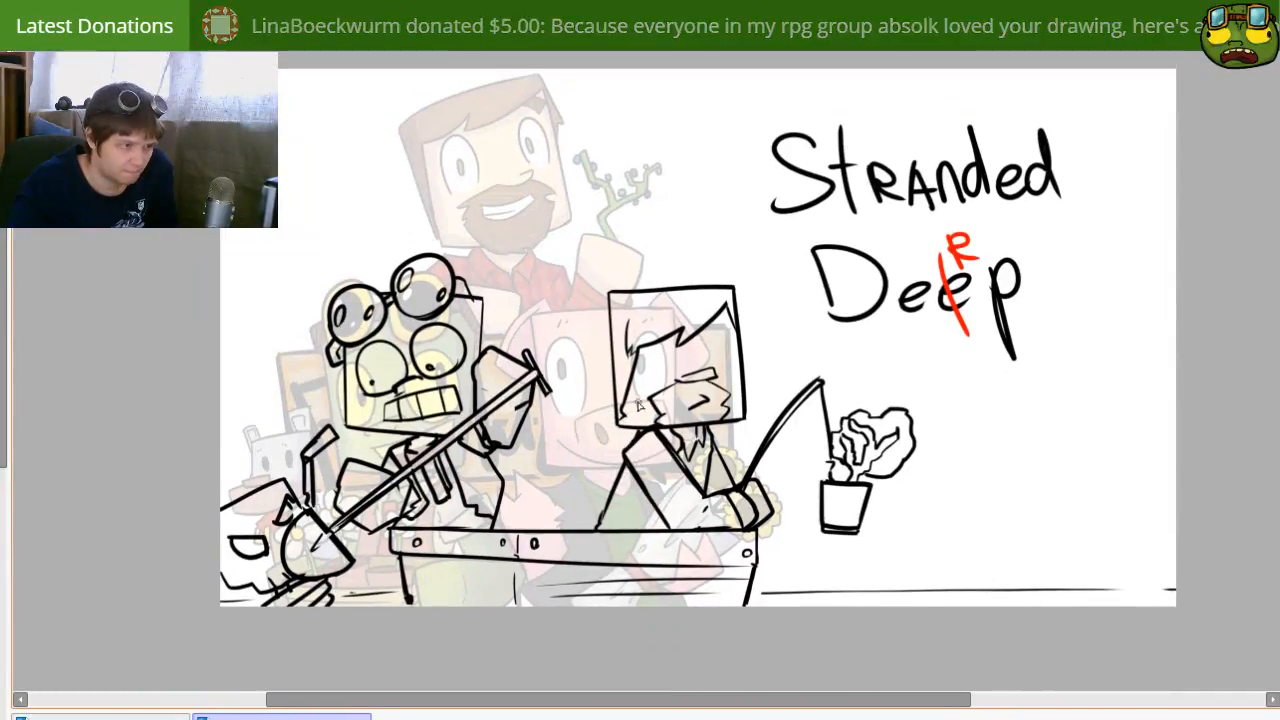
mouse_move(669, 360)
mouse_down()
mouse_move(690, 361)
mouse_move(678, 380)
mouse_up()
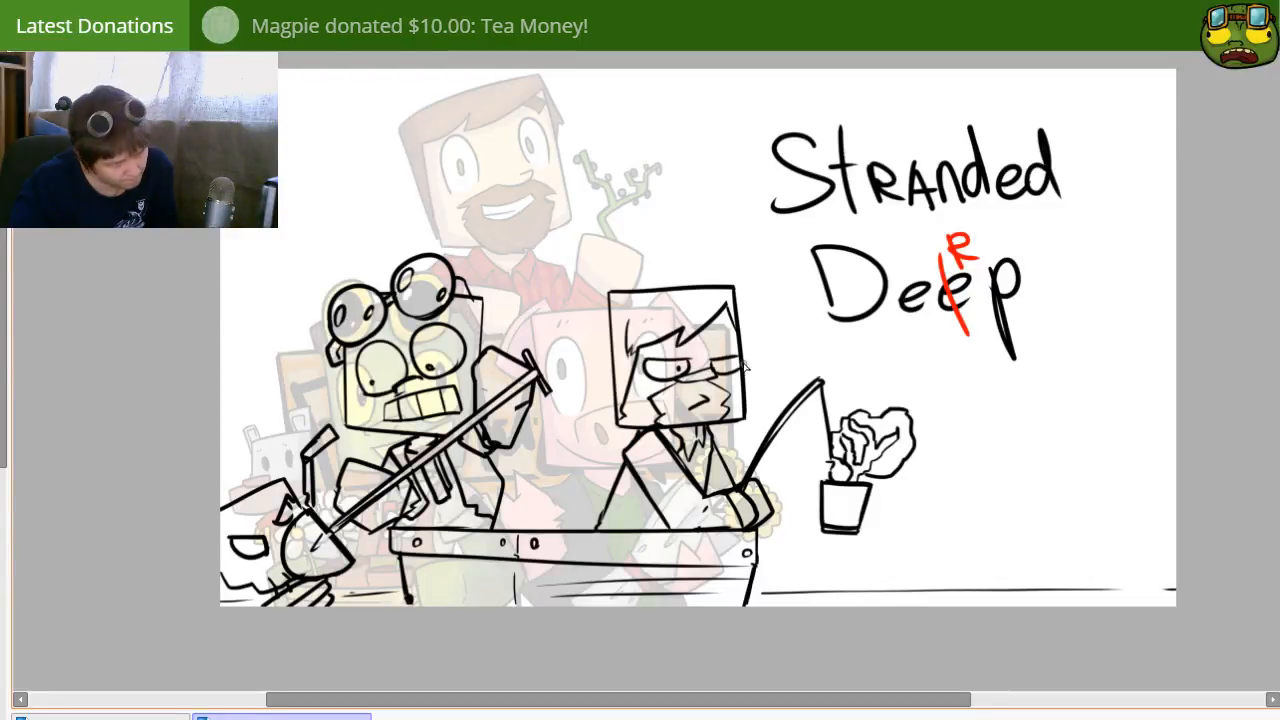
mouse_move(710, 342)
mouse_down()
mouse_move(734, 334)
mouse_move(730, 353)
mouse_up()
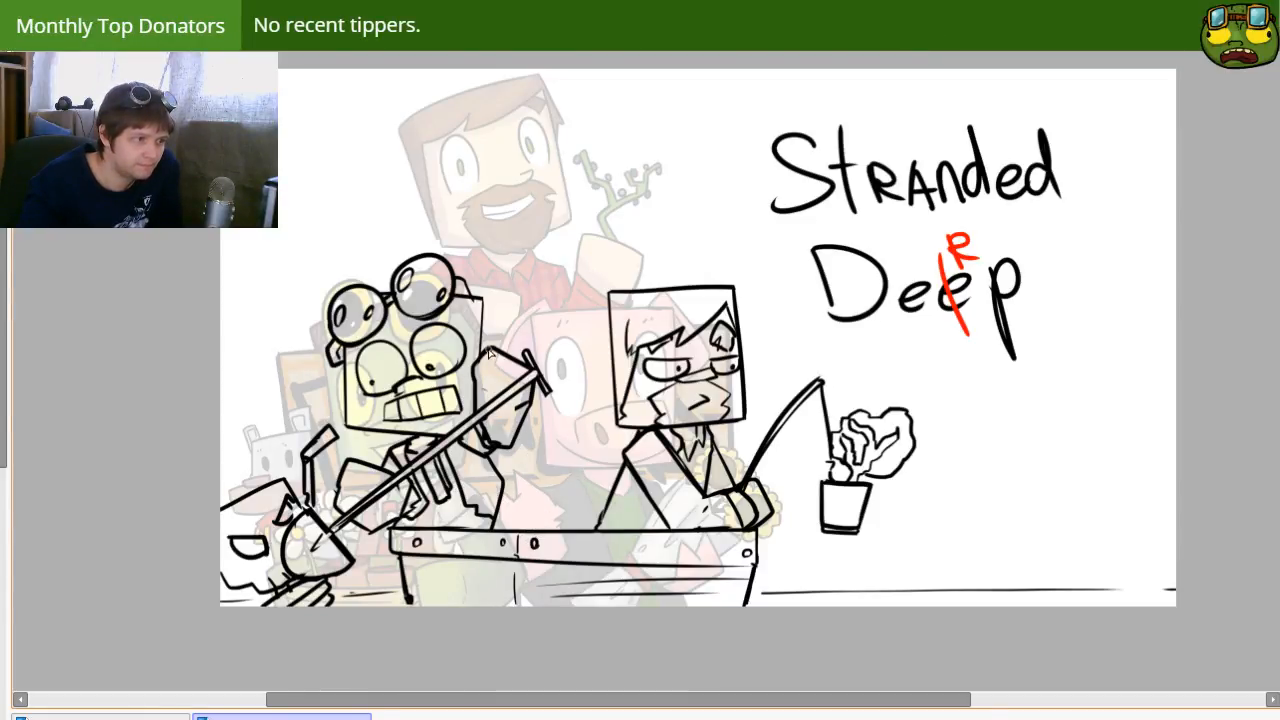
Step: Draw a third, tilted square head partly hidden behind the bearded head, with a small open mouth
drag(512, 355, 606, 351)
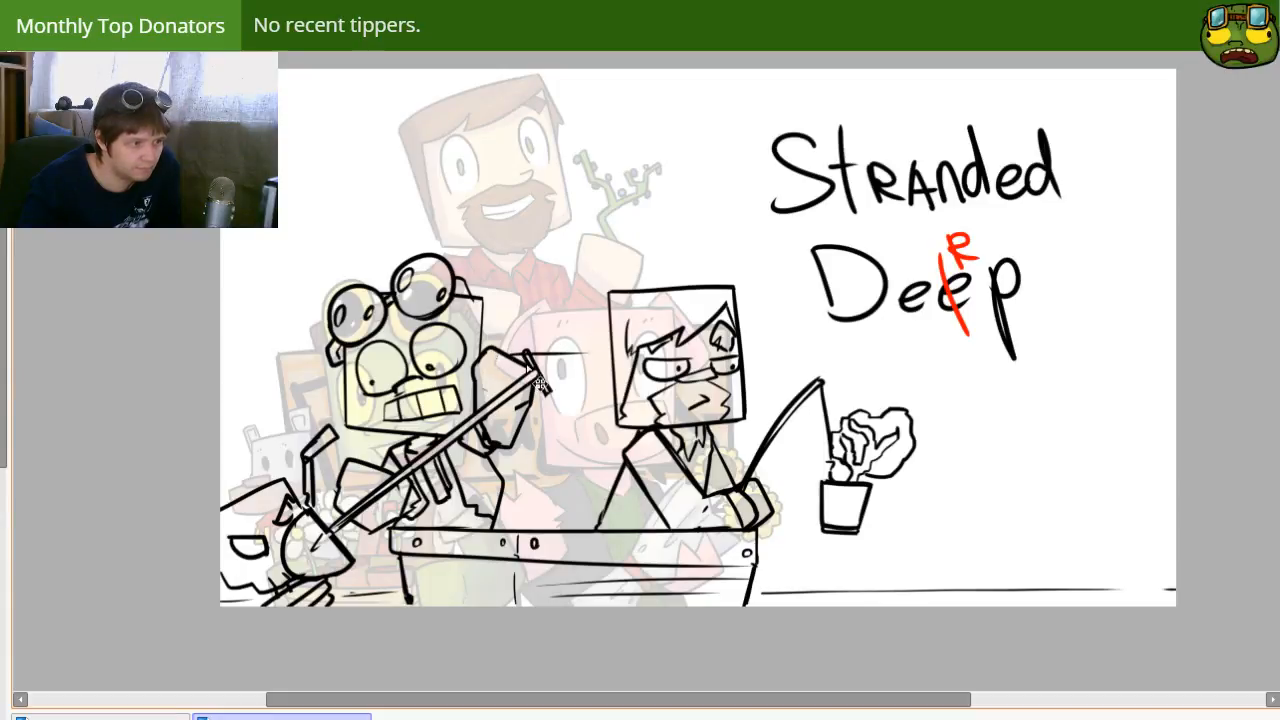
key(ctrl+z)
mouse_move(532, 302)
mouse_down()
mouse_move(553, 324)
mouse_move(534, 305)
mouse_move(614, 264)
mouse_up()
key(ctrl+z)
drag(530, 300, 614, 264)
key(ctrl+z)
mouse_move(530, 300)
mouse_down()
mouse_move(636, 255)
mouse_move(654, 292)
mouse_up()
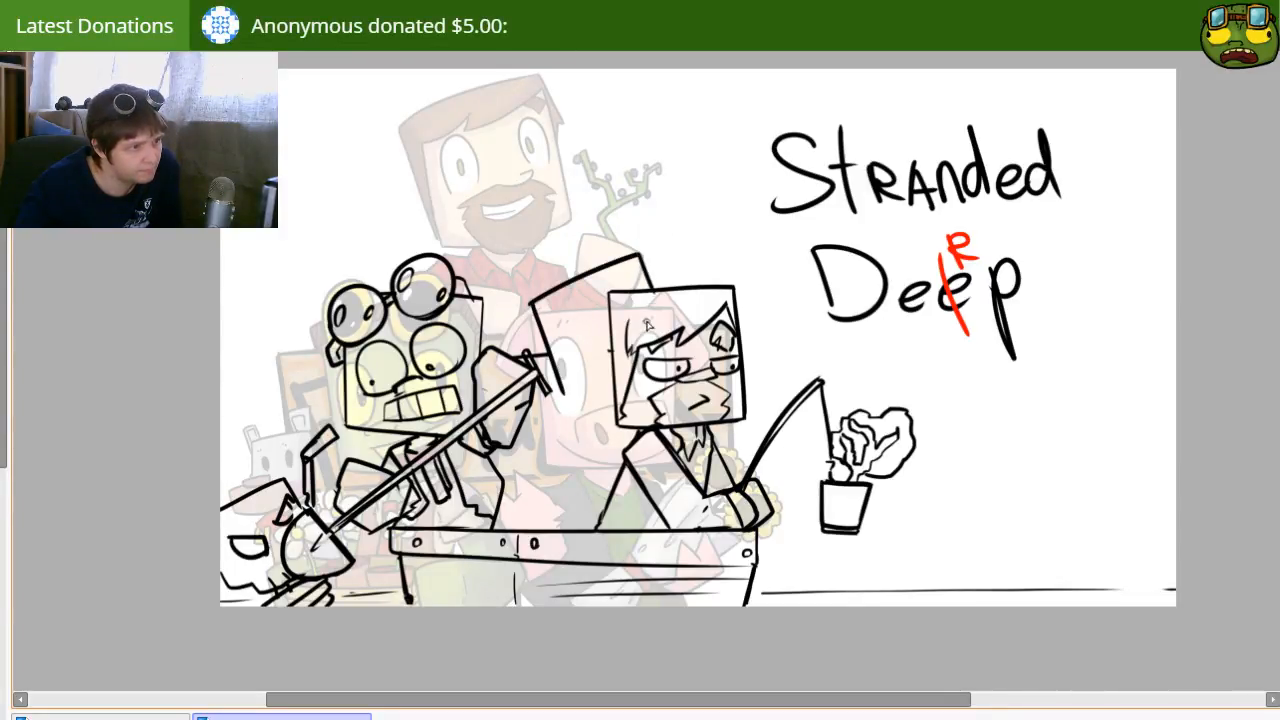
mouse_move(563, 395)
mouse_down()
mouse_move(608, 408)
mouse_move(597, 397)
mouse_move(612, 394)
mouse_move(607, 348)
mouse_move(595, 398)
mouse_up()
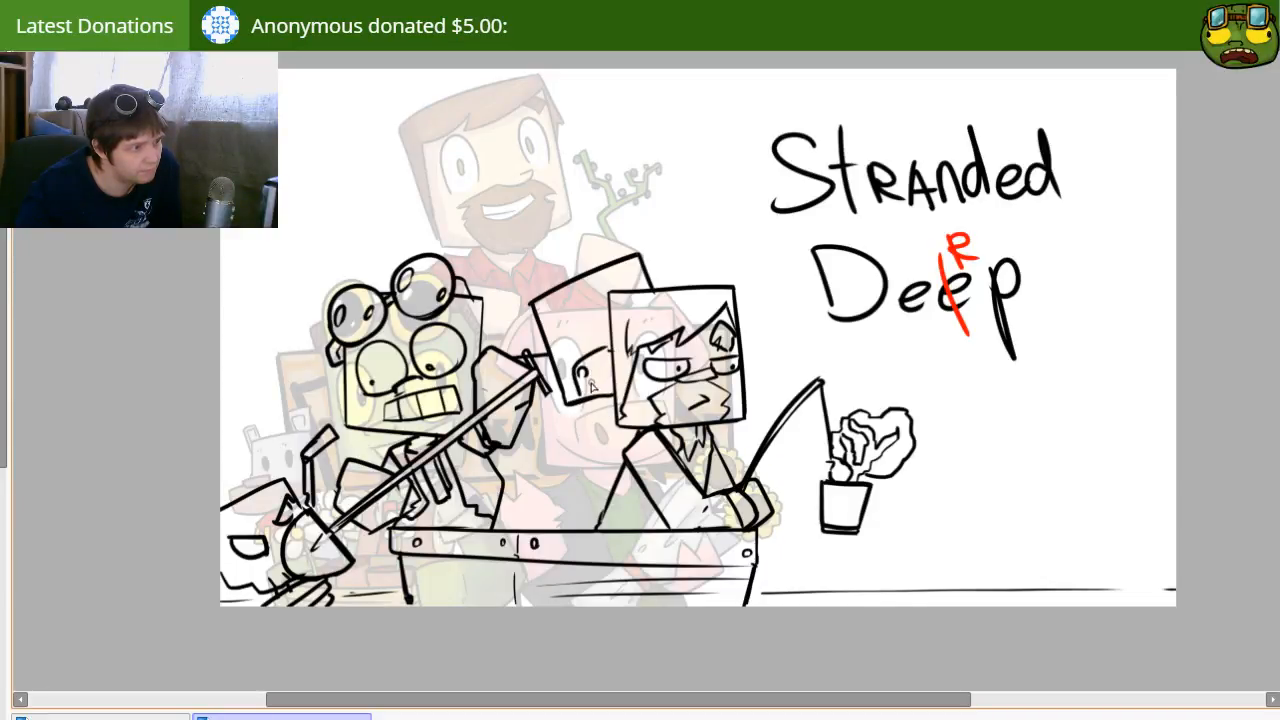
Step: Add a round eye, two curved horns and a stepped hair edge to the tilted head
drag(554, 324, 558, 352)
key(ctrl+z)
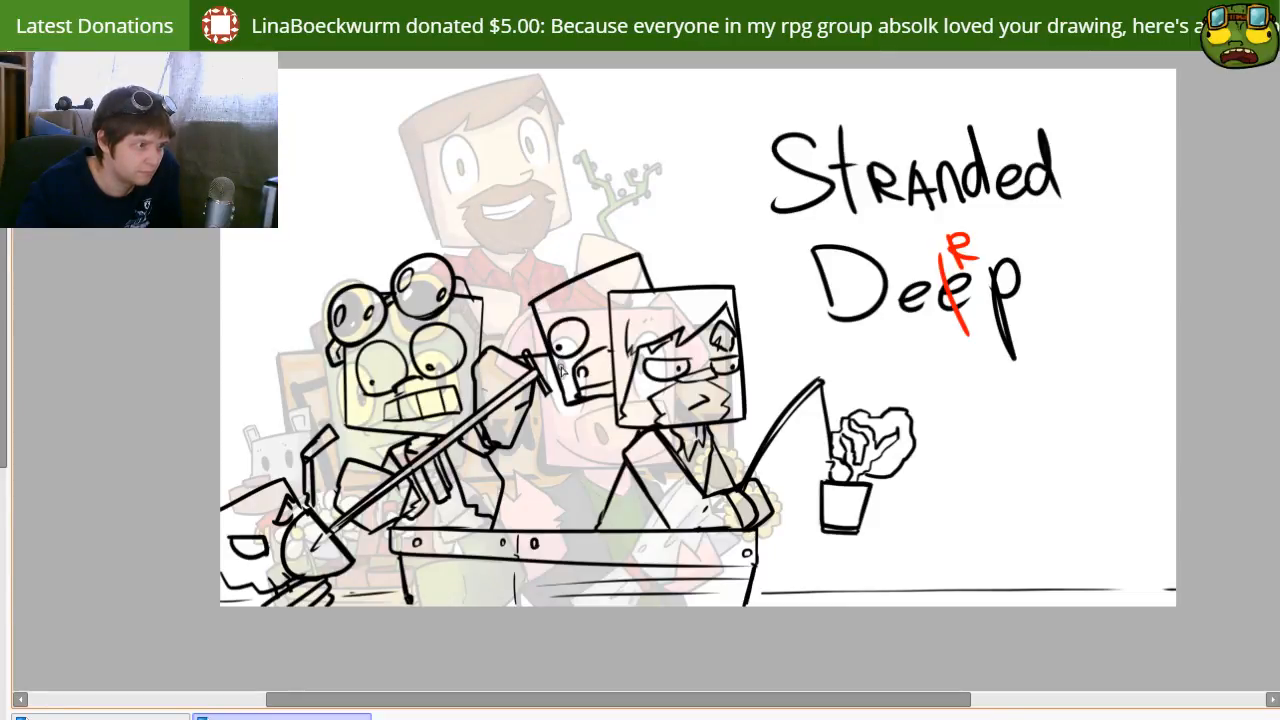
mouse_move(535, 301)
mouse_down()
mouse_move(505, 286)
mouse_move(505, 325)
mouse_move(537, 325)
mouse_up()
mouse_move(636, 266)
mouse_down()
mouse_move(641, 216)
mouse_move(656, 268)
mouse_up()
key(ctrl+z)
mouse_move(642, 217)
mouse_down()
mouse_move(663, 244)
mouse_move(650, 279)
mouse_up()
mouse_move(562, 289)
mouse_down()
mouse_move(576, 320)
mouse_move(593, 305)
mouse_up()
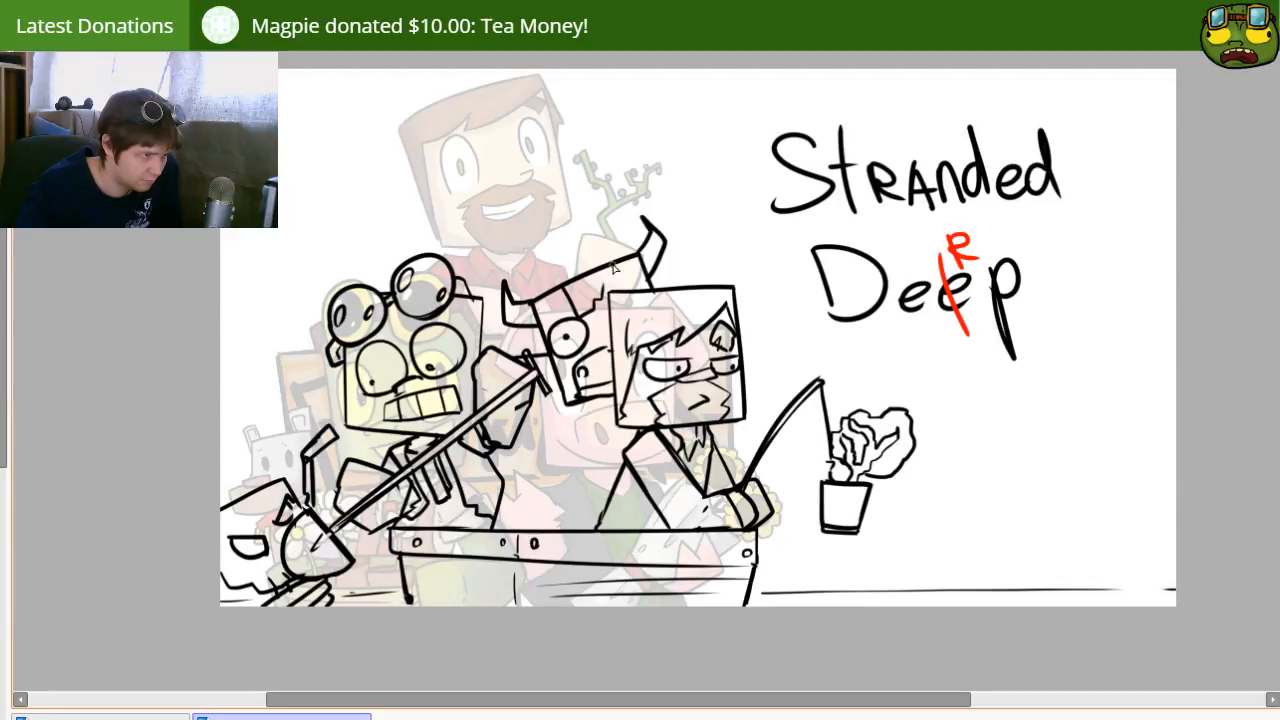
Step: Sketch the horned character's body between the two others as upright strips behind the crate, with a small square shape above
mouse_move(495, 460)
mouse_down()
mouse_move(625, 459)
mouse_move(558, 530)
mouse_up()
mouse_move(606, 466)
mouse_down()
mouse_move(607, 529)
mouse_move(577, 528)
mouse_up()
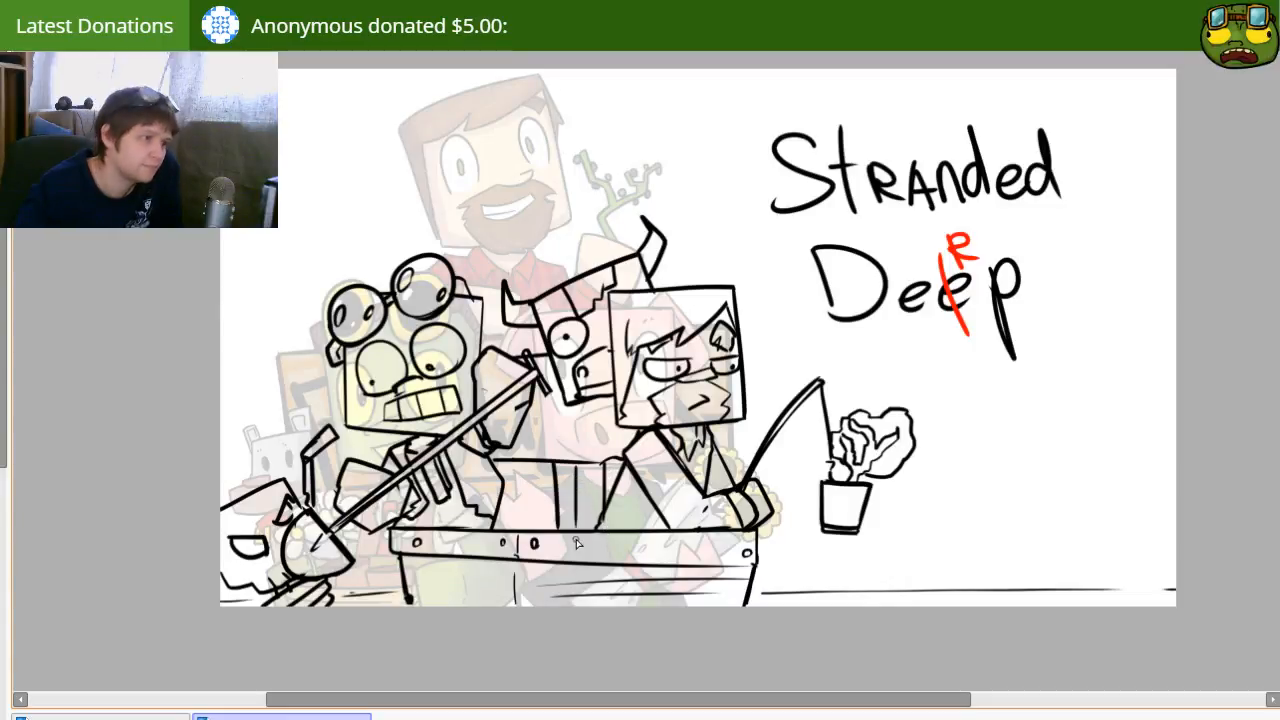
key(ctrl+z)
drag(566, 464, 569, 507)
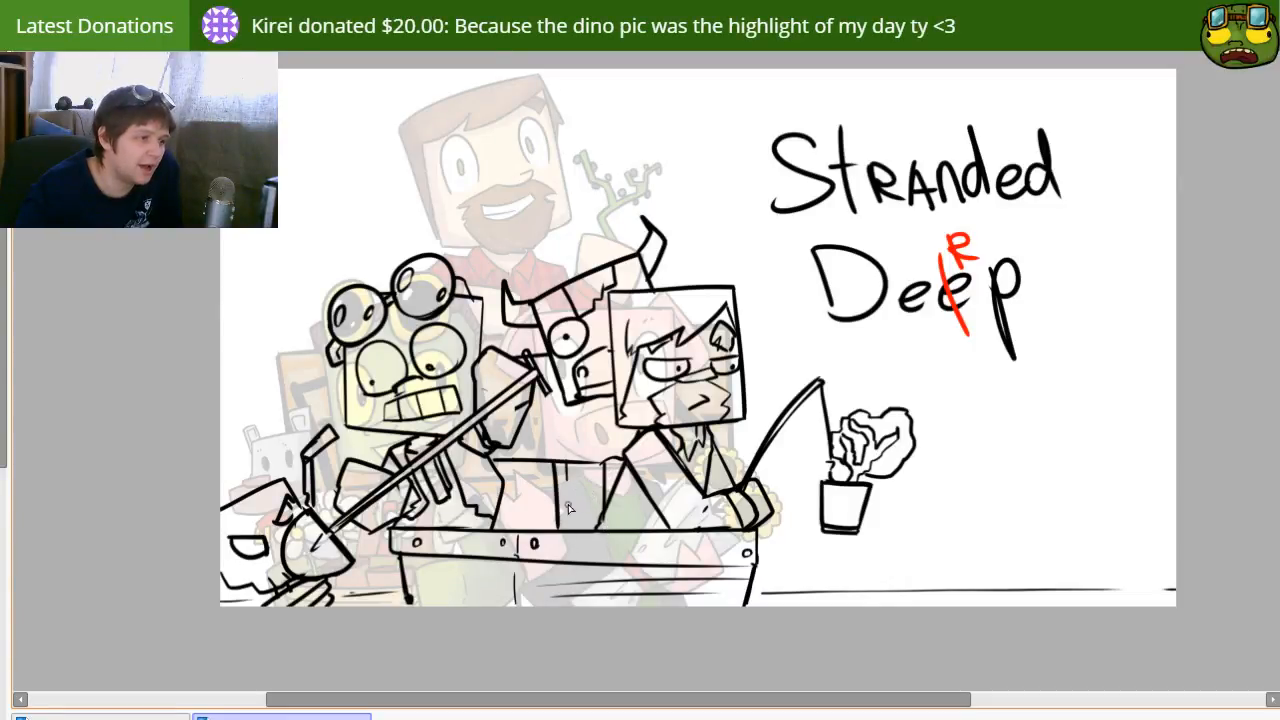
key(ctrl+z)
drag(513, 458, 516, 530)
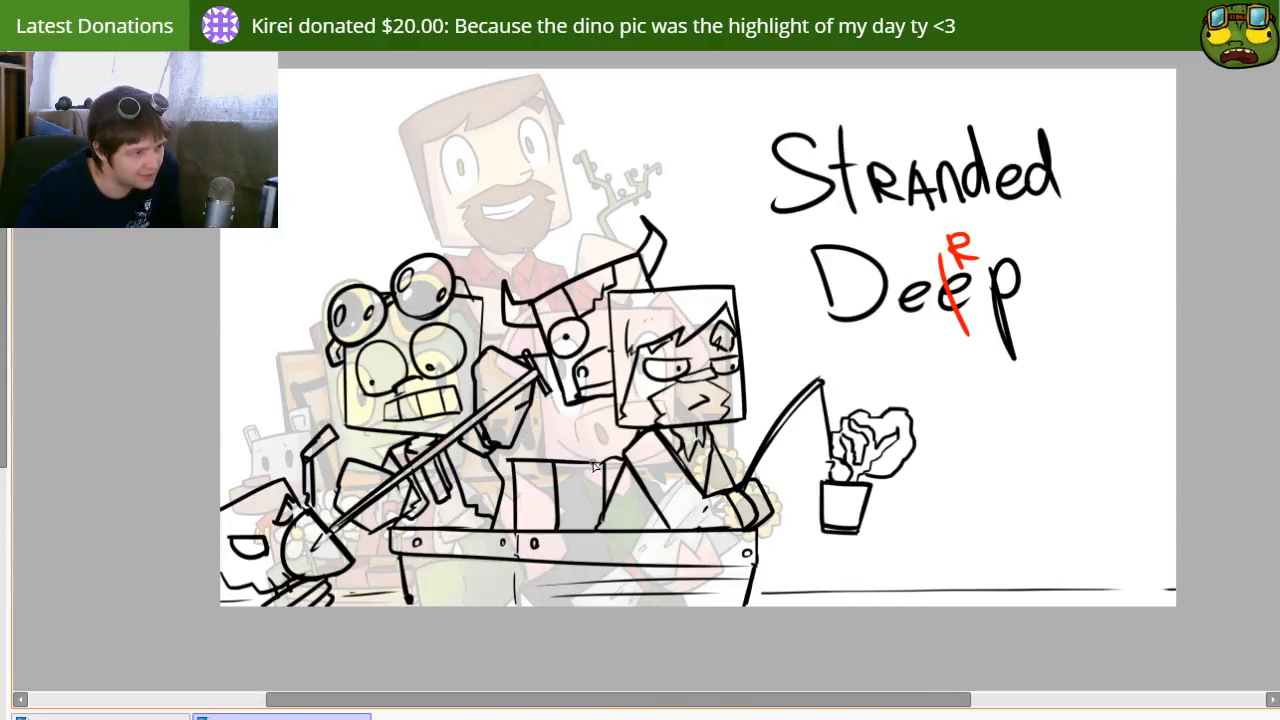
drag(537, 466, 545, 540)
drag(514, 461, 580, 442)
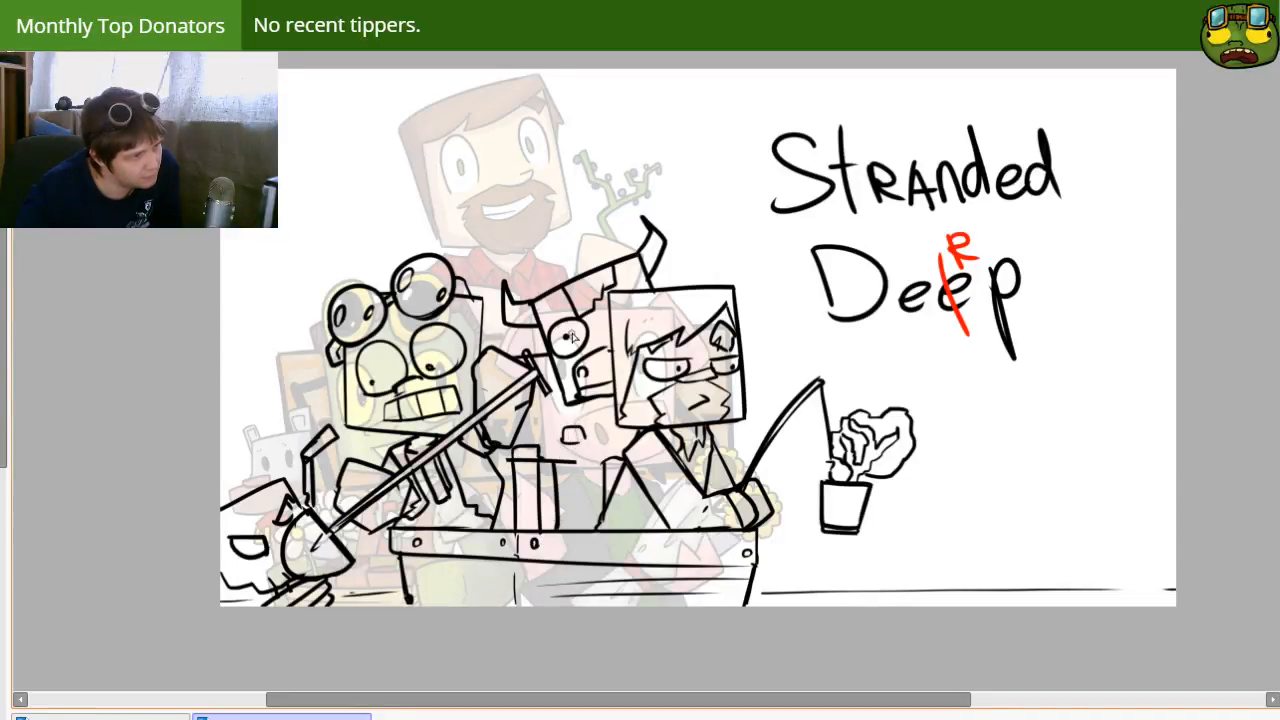
Step: Draw a small round skull and a T-shaped bolt on top of the horned head
mouse_move(606, 260)
mouse_down()
mouse_move(593, 249)
mouse_move(612, 220)
mouse_move(632, 244)
mouse_move(623, 256)
mouse_up()
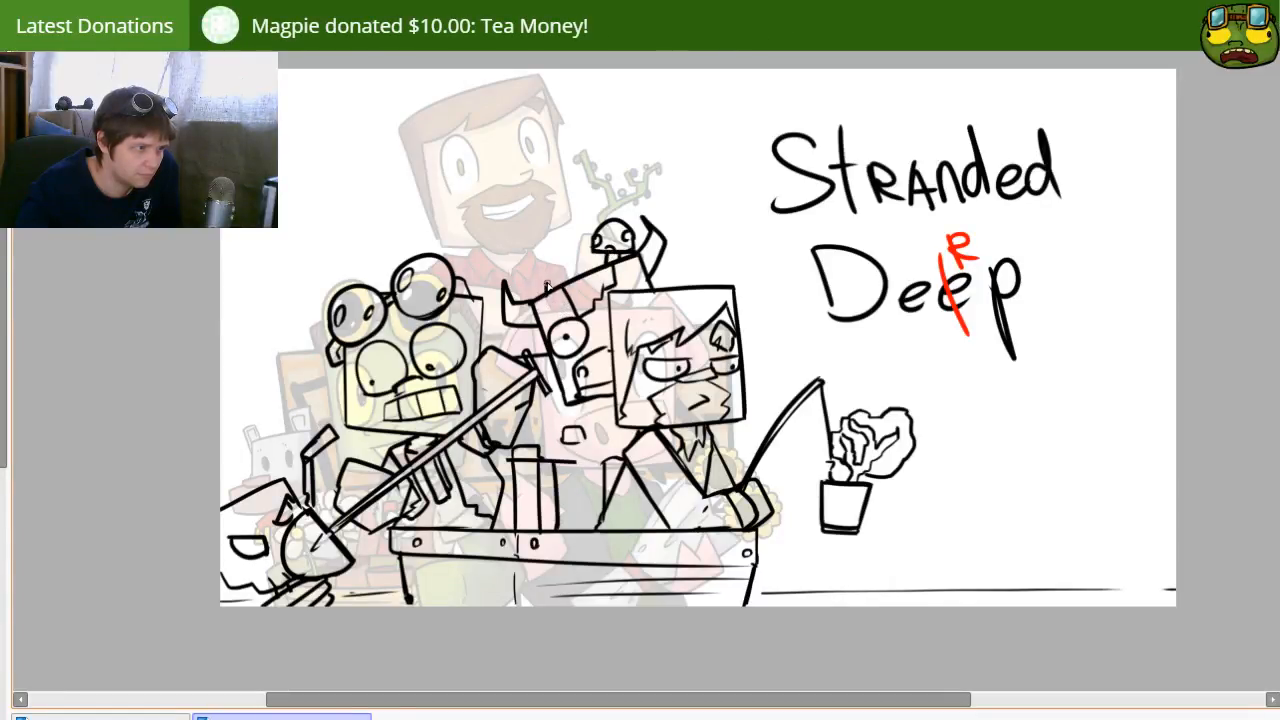
drag(537, 287, 566, 263)
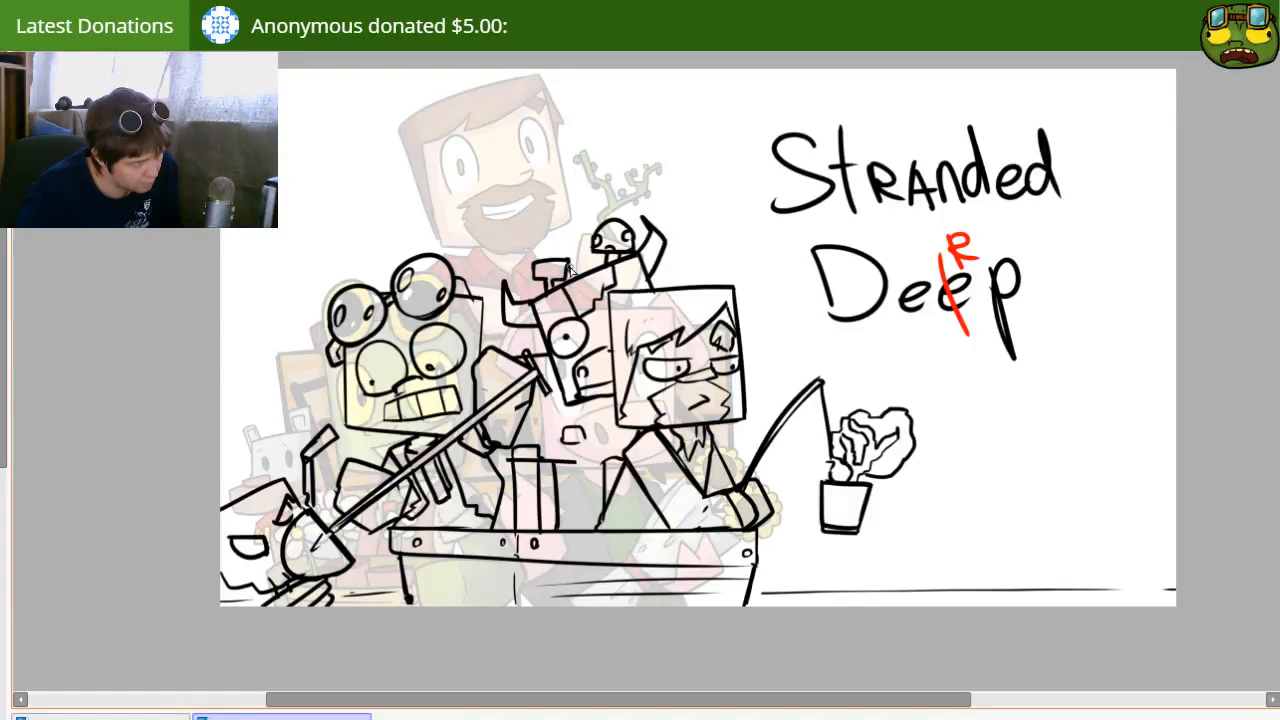
drag(536, 278, 566, 281)
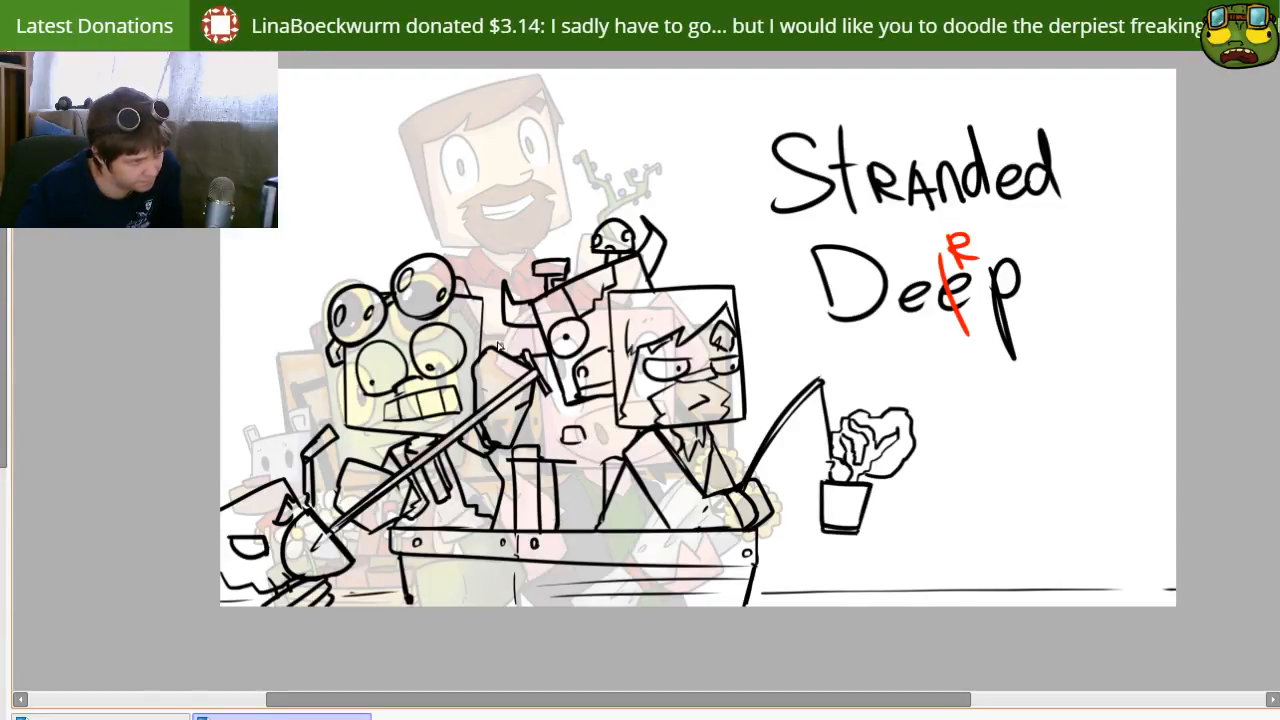
drag(557, 272, 582, 279)
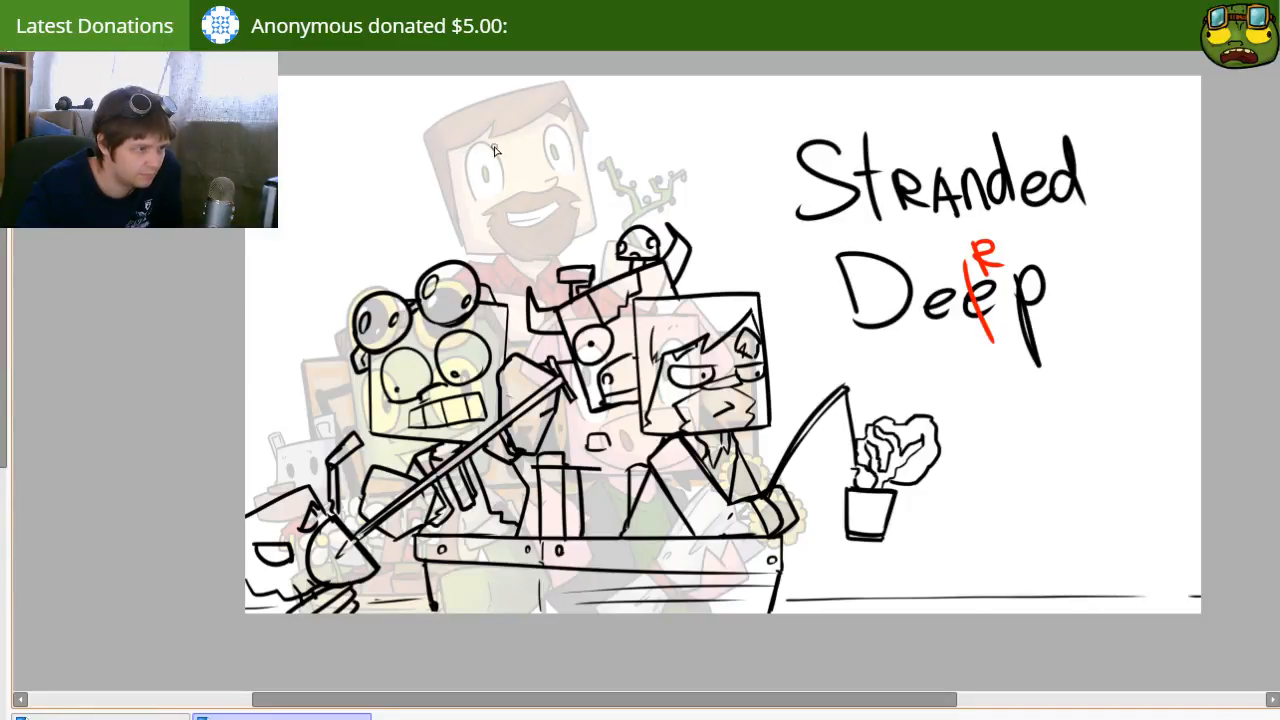
drag(471, 125, 489, 214)
key(ctrl+z)
mouse_move(473, 125)
mouse_down()
mouse_move(573, 100)
mouse_move(604, 112)
mouse_up()
key(ctrl+z)
mouse_move(473, 120)
mouse_down()
mouse_move(586, 97)
mouse_move(612, 206)
mouse_up()
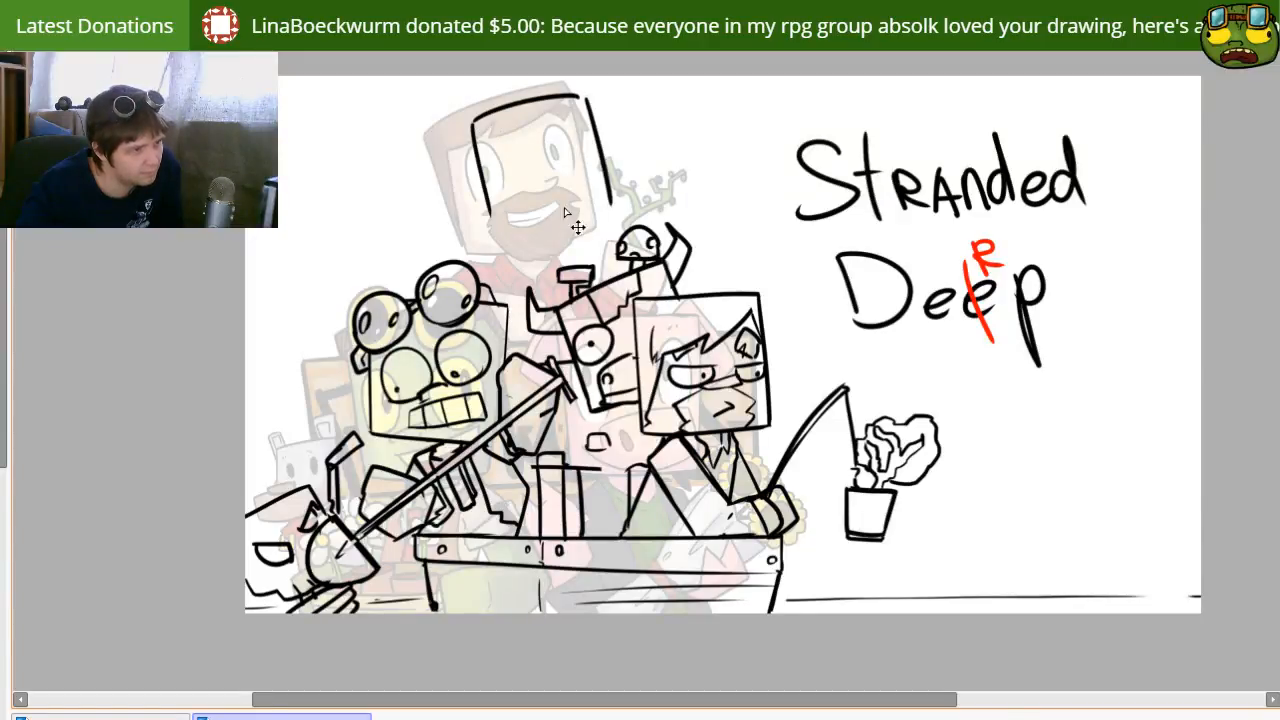
drag(490, 220, 616, 210)
key(ctrl+z)
key(ctrl+z)
key(ctrl+z)
key(ctrl+z)
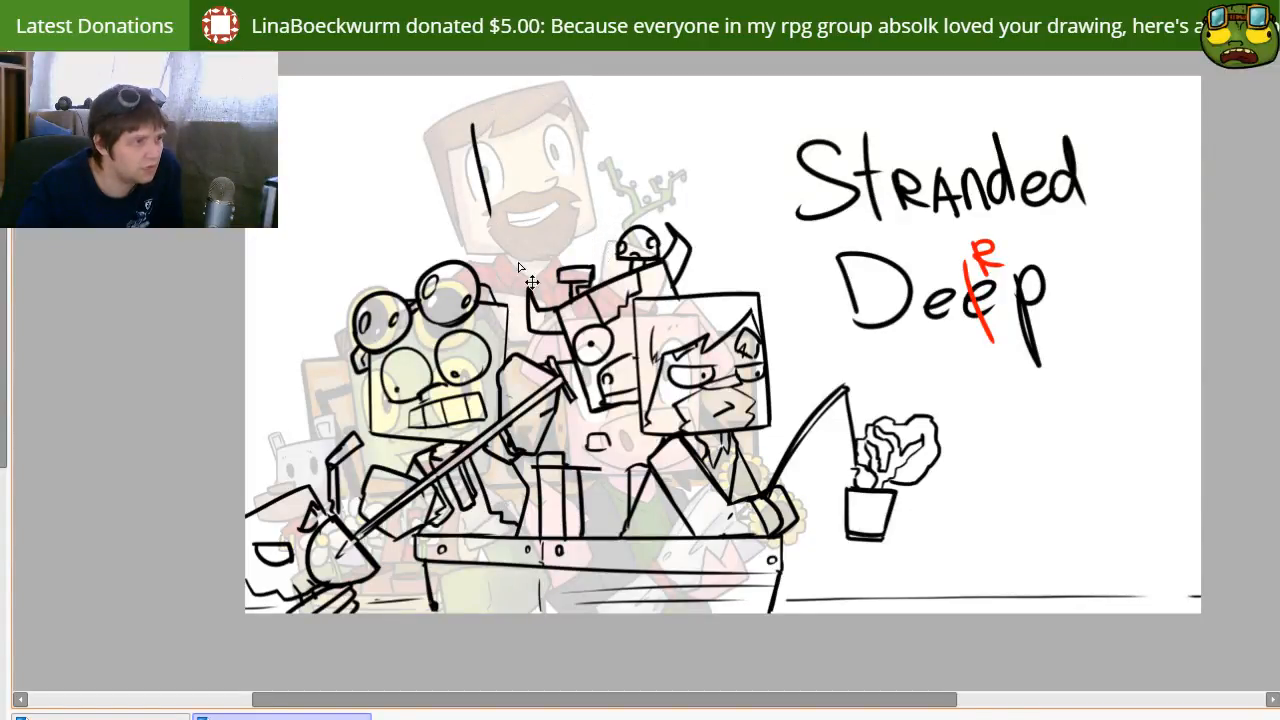
Step: Draw a large square head outline, then shrink and move it above the group, over the faded bearded face
mouse_move(374, 279)
mouse_down()
mouse_move(369, 449)
mouse_move(509, 307)
mouse_move(487, 470)
mouse_up()
drag(371, 436, 543, 445)
mouse_move(471, 467)
mouse_down()
mouse_move(620, 298)
mouse_move(567, 291)
mouse_up()
key(ctrl+t)
mouse_move(742, 231)
mouse_down()
mouse_move(738, 189)
mouse_move(741, 204)
mouse_up()
mouse_move(558, 296)
mouse_down()
mouse_move(597, 234)
mouse_move(643, 224)
mouse_move(601, 249)
mouse_up()
key(Return)
Step: Erase the overshooting corner lines of the new square head and slightly reshape its outline with a transform
key(e)
drag(609, 107, 606, 94)
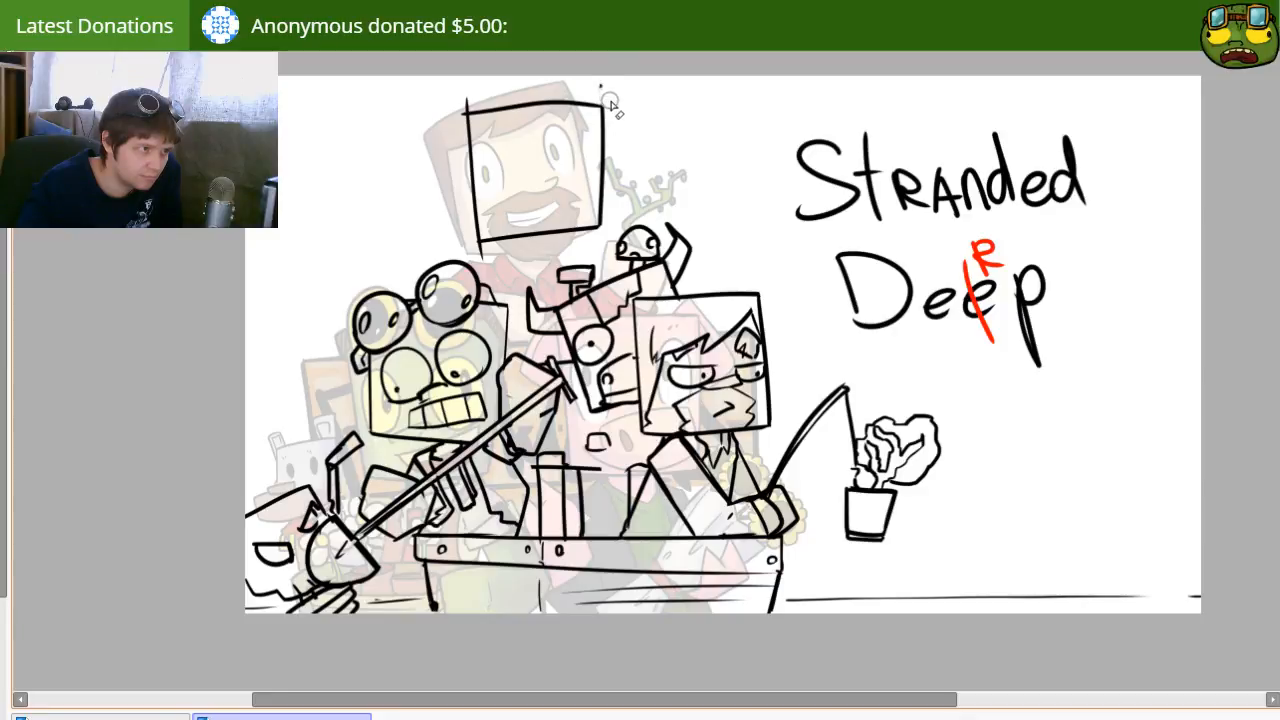
mouse_move(473, 99)
mouse_down()
mouse_move(457, 112)
mouse_move(455, 94)
mouse_up()
key(ctrl+t)
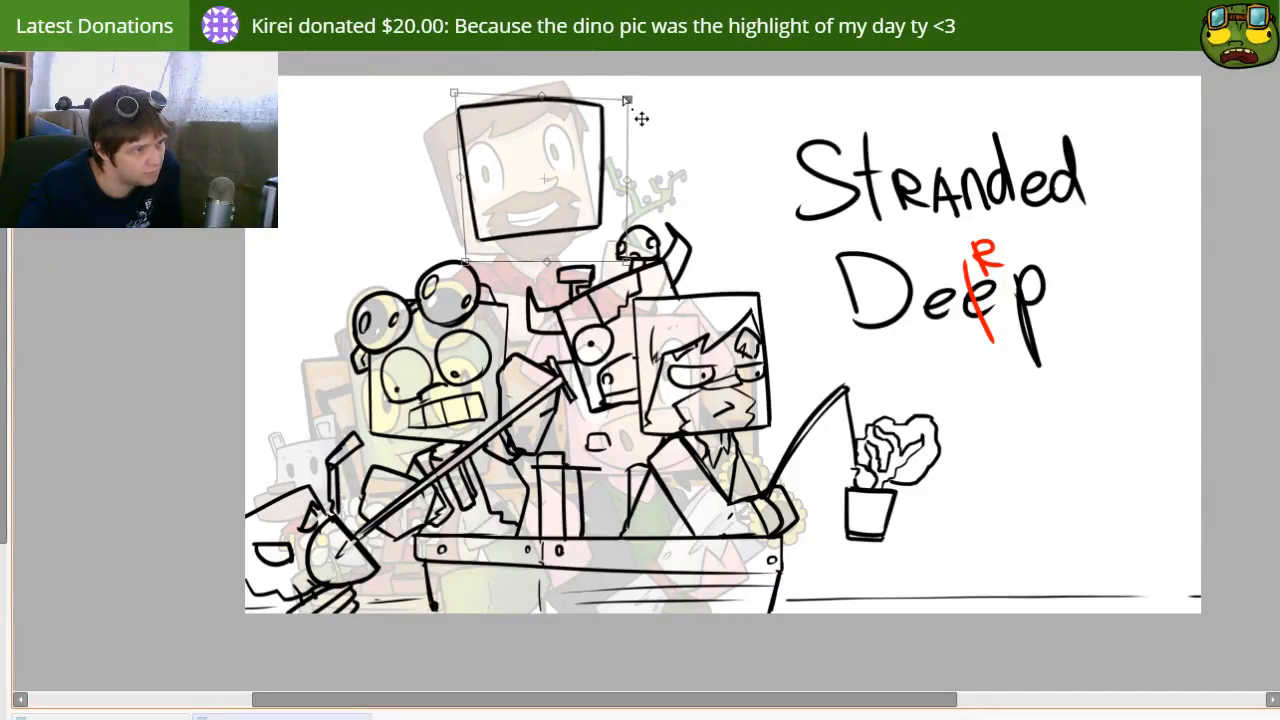
drag(625, 98, 614, 94)
drag(627, 264, 627, 268)
key(Return)
mouse_move(633, 205)
mouse_down()
mouse_move(653, 230)
mouse_move(630, 213)
mouse_move(642, 211)
mouse_up()
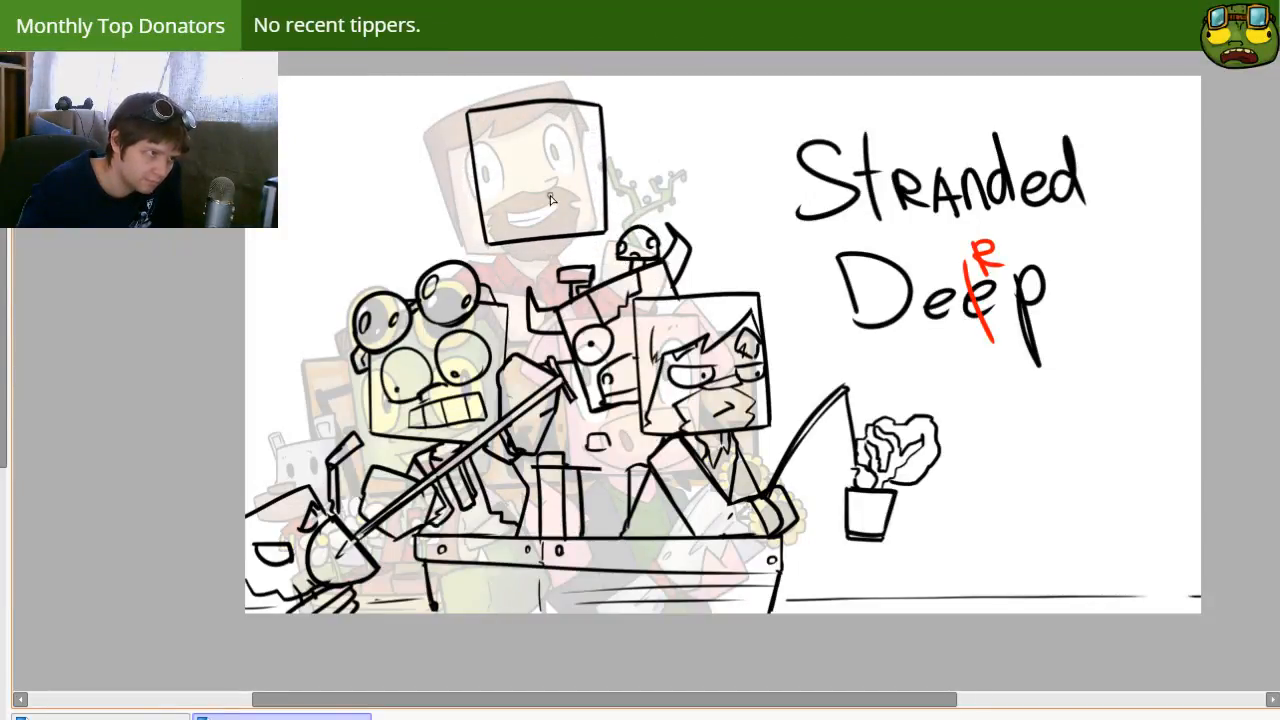
Step: Draw a rectangular snout with two closely spaced nostrils low on the square head, and hide the faded group drawing
mouse_move(513, 194)
mouse_down()
mouse_move(592, 181)
mouse_move(597, 226)
mouse_move(522, 230)
mouse_move(581, 228)
mouse_move(530, 207)
mouse_move(581, 206)
mouse_up()
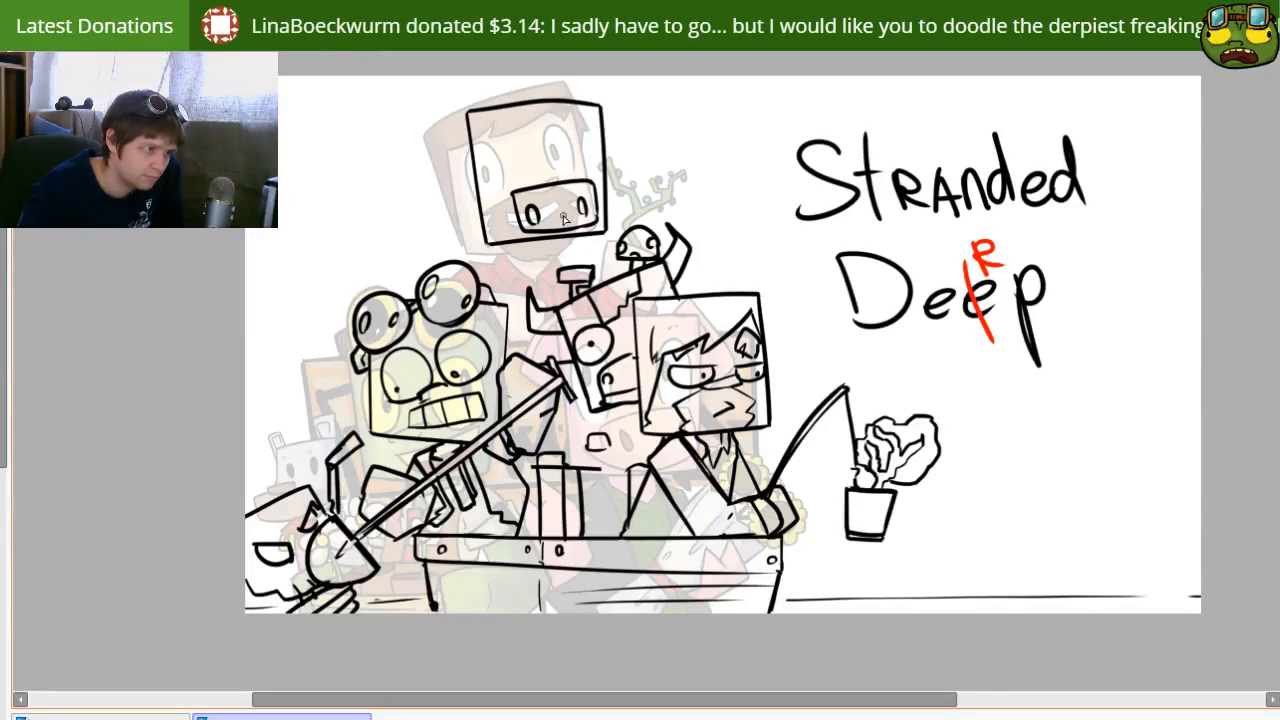
click(2, 400)
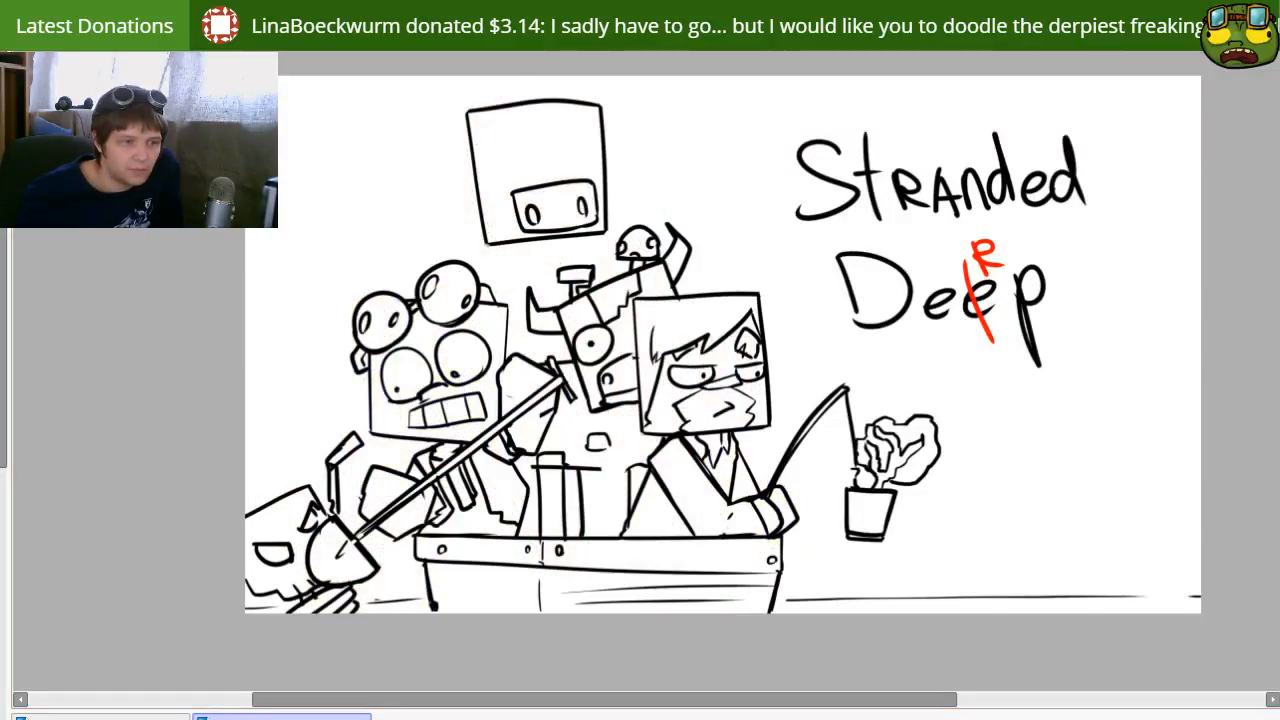
key(e)
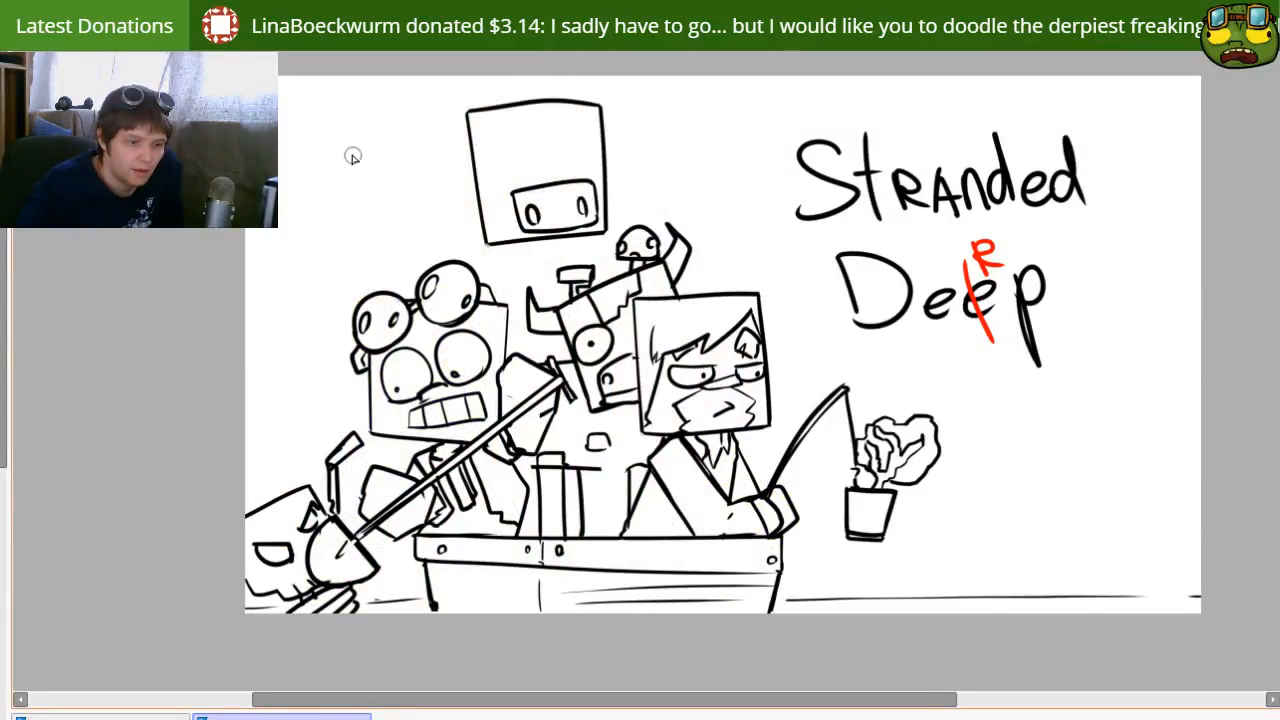
mouse_move(500, 207)
mouse_down()
mouse_move(580, 208)
mouse_move(554, 217)
mouse_up()
key(n)
key(ctrl+z)
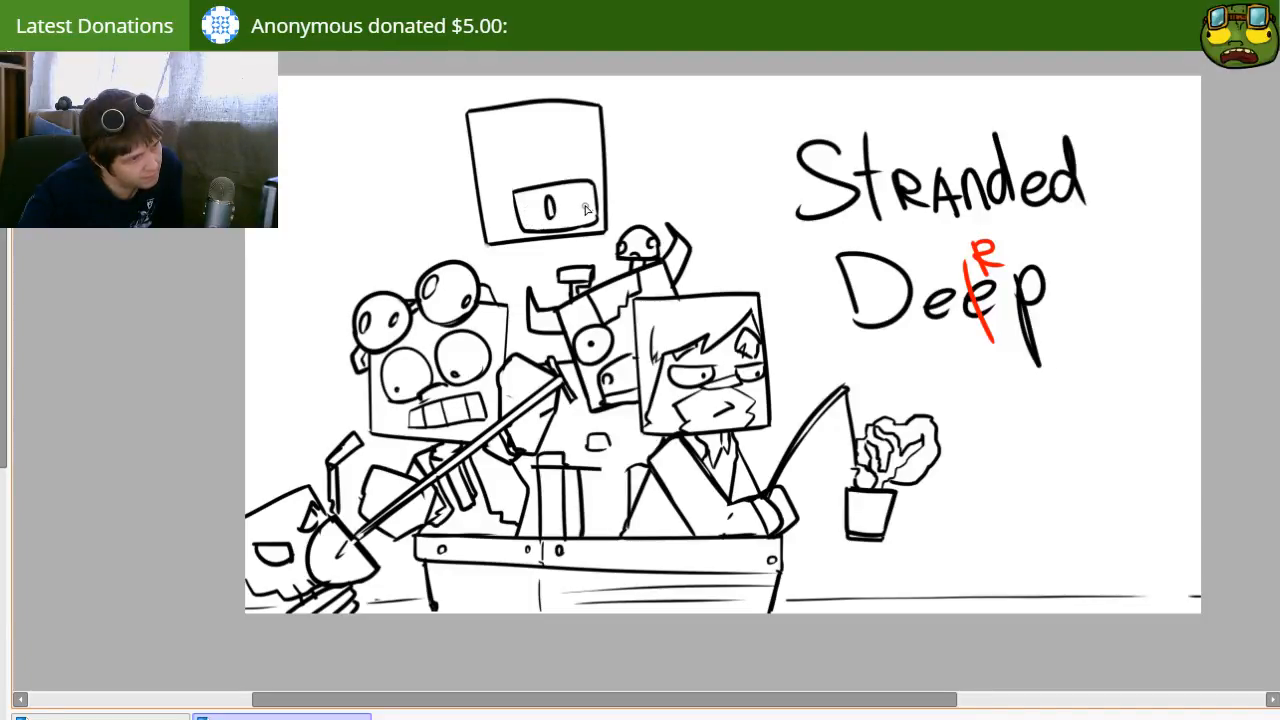
drag(577, 194, 580, 216)
Step: Sketch the pig character's shoulders and open jacket beneath the head, and add a folded ear at each upper corner
key(e)
key(bracketright)
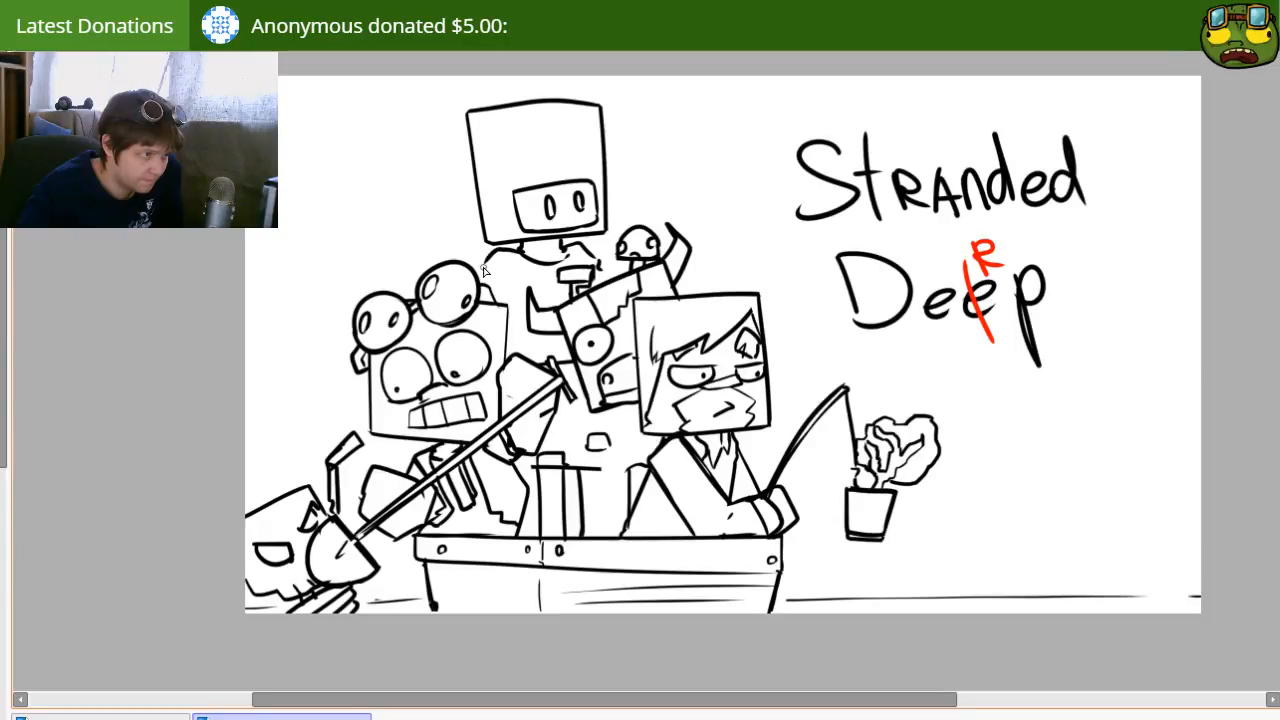
drag(508, 258, 483, 291)
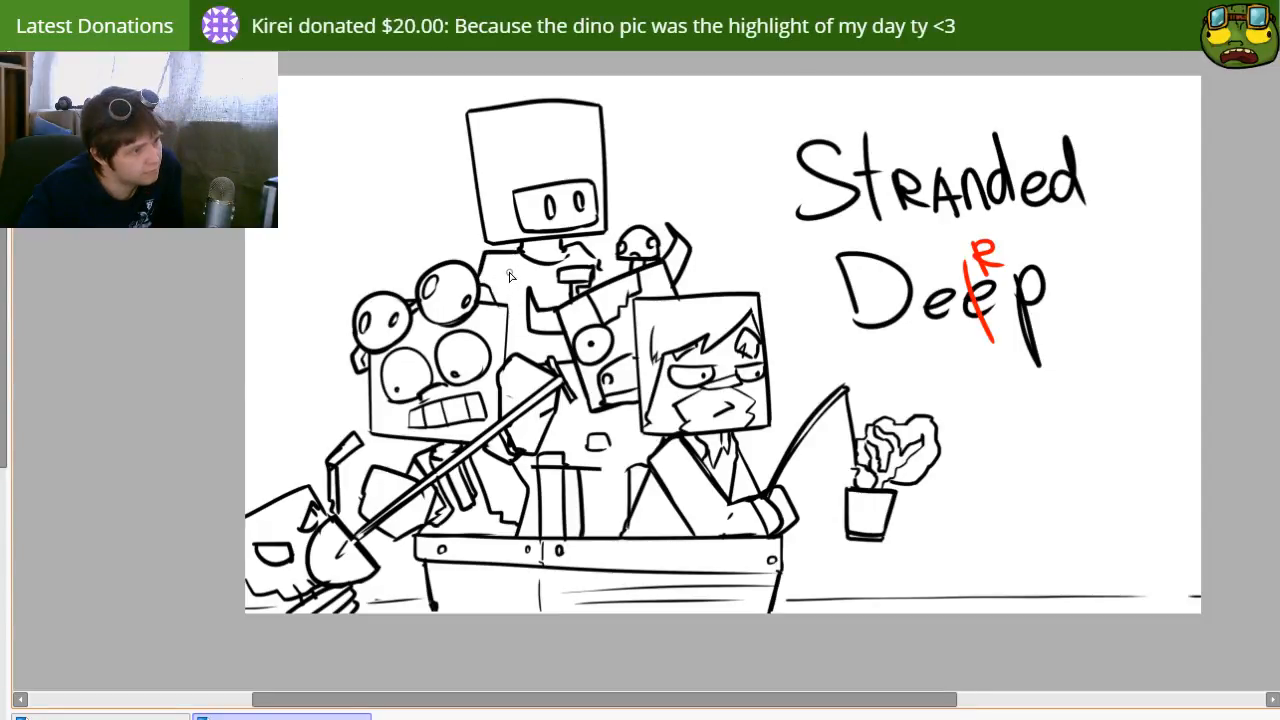
drag(524, 256, 548, 302)
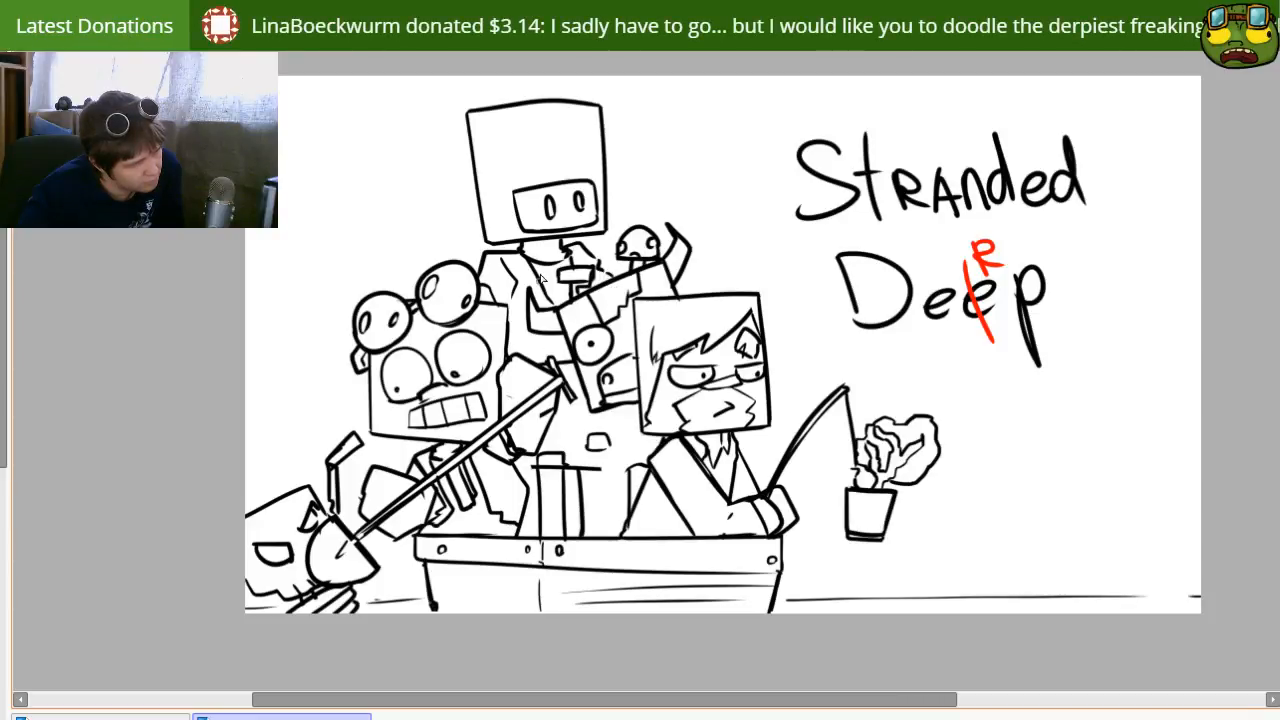
mouse_move(476, 112)
mouse_down()
mouse_move(444, 134)
mouse_move(442, 155)
mouse_move(470, 172)
mouse_up()
mouse_move(591, 108)
mouse_down()
mouse_move(636, 133)
mouse_move(616, 165)
mouse_up()
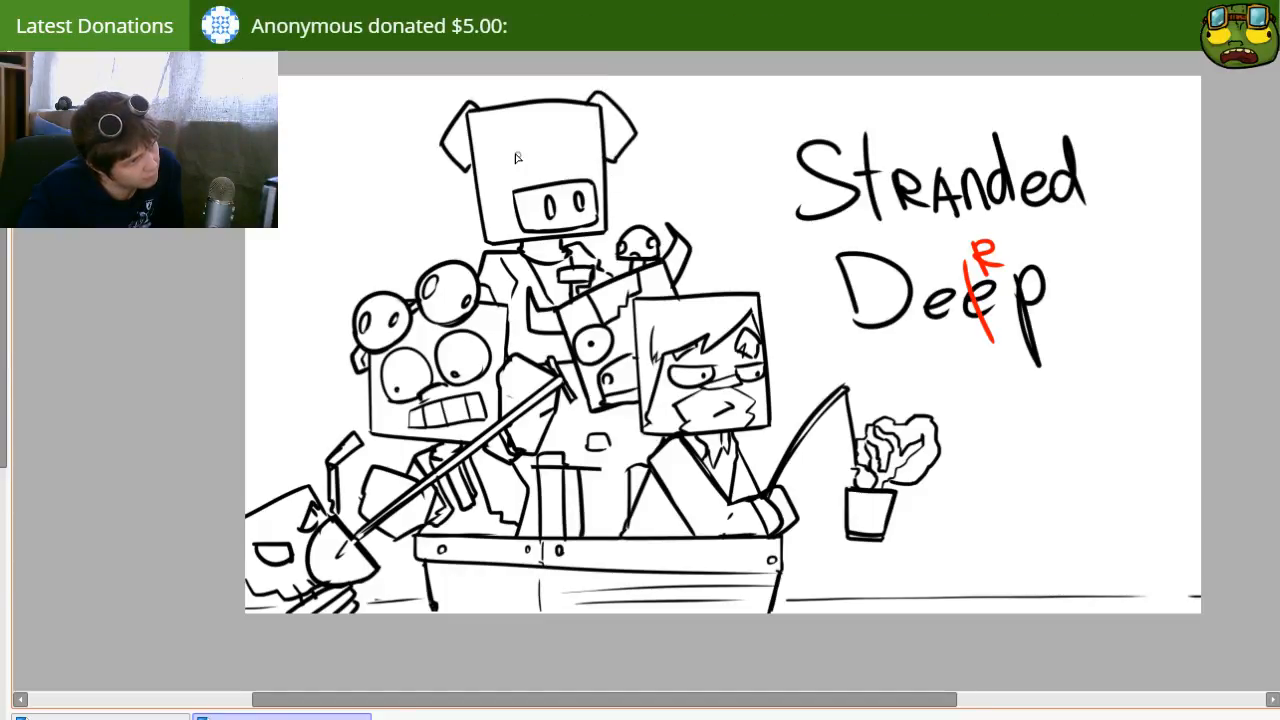
Step: Draw a tall oval left eye on the pig head and an angular shoulder shape behind the small skull
mouse_move(493, 181)
mouse_down()
mouse_move(520, 198)
mouse_move(534, 168)
mouse_move(528, 190)
mouse_up()
key(ctrl+z)
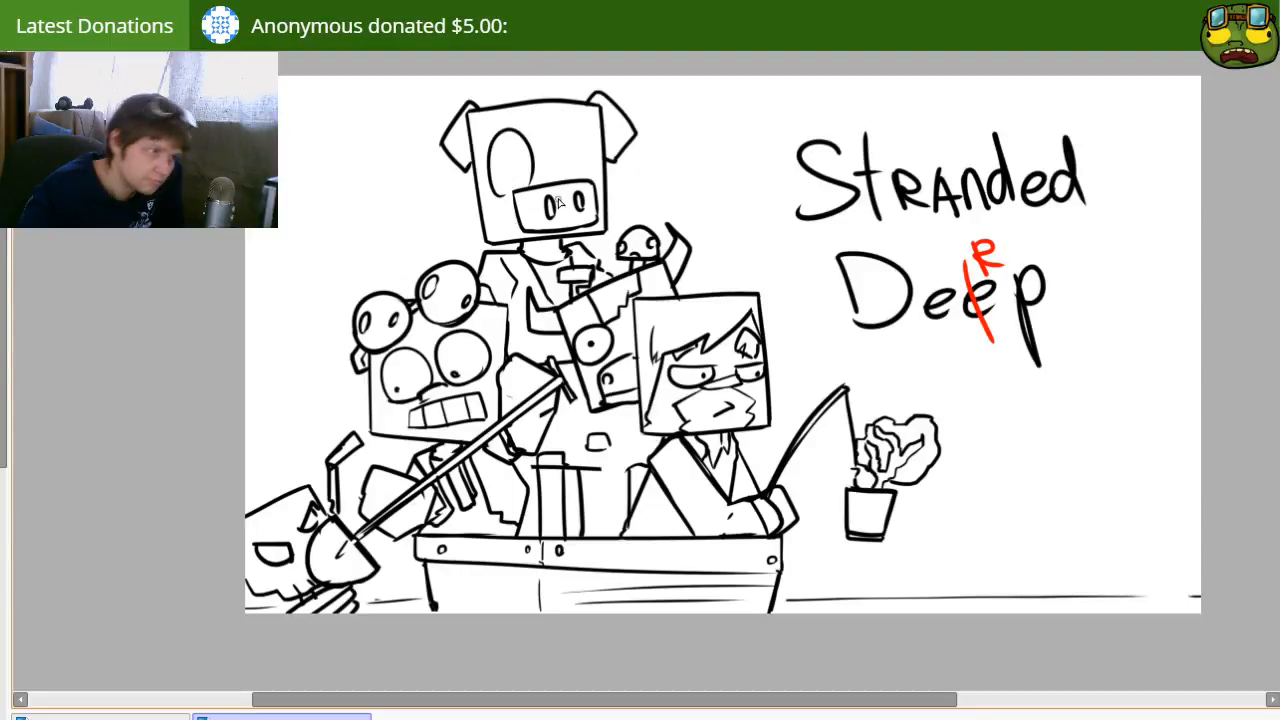
drag(610, 204, 660, 248)
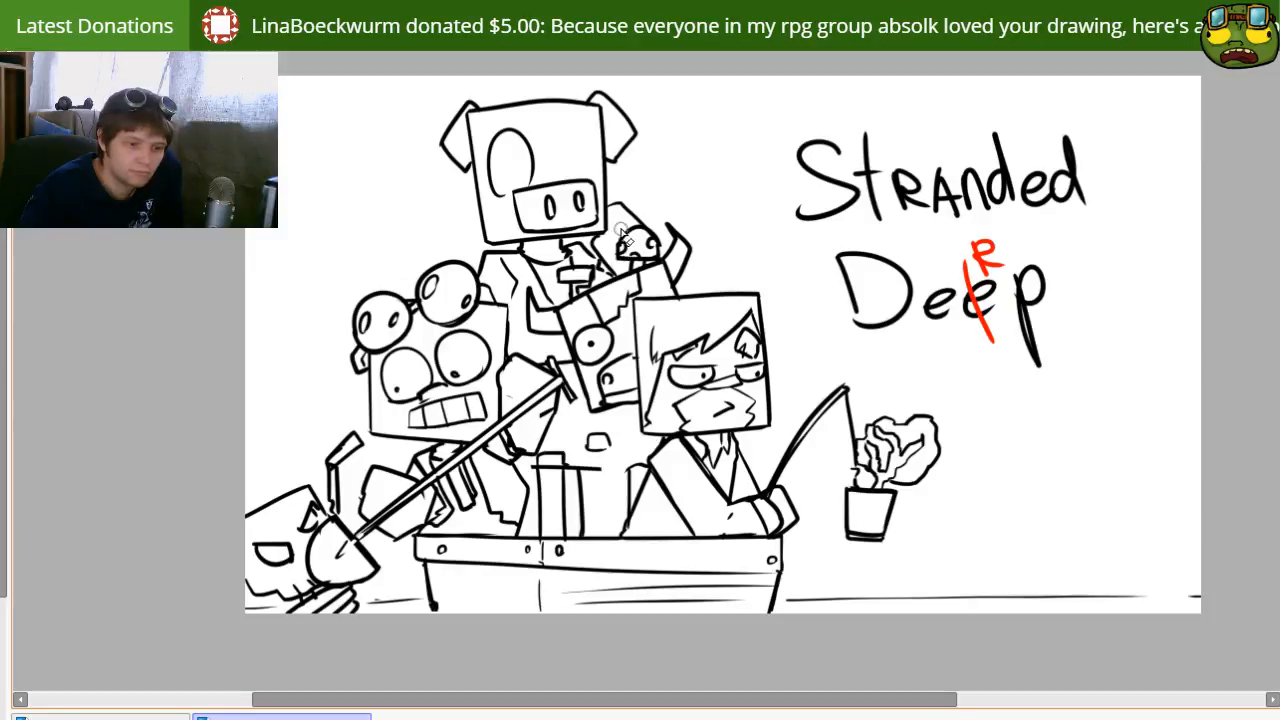
key(n)
drag(617, 207, 596, 238)
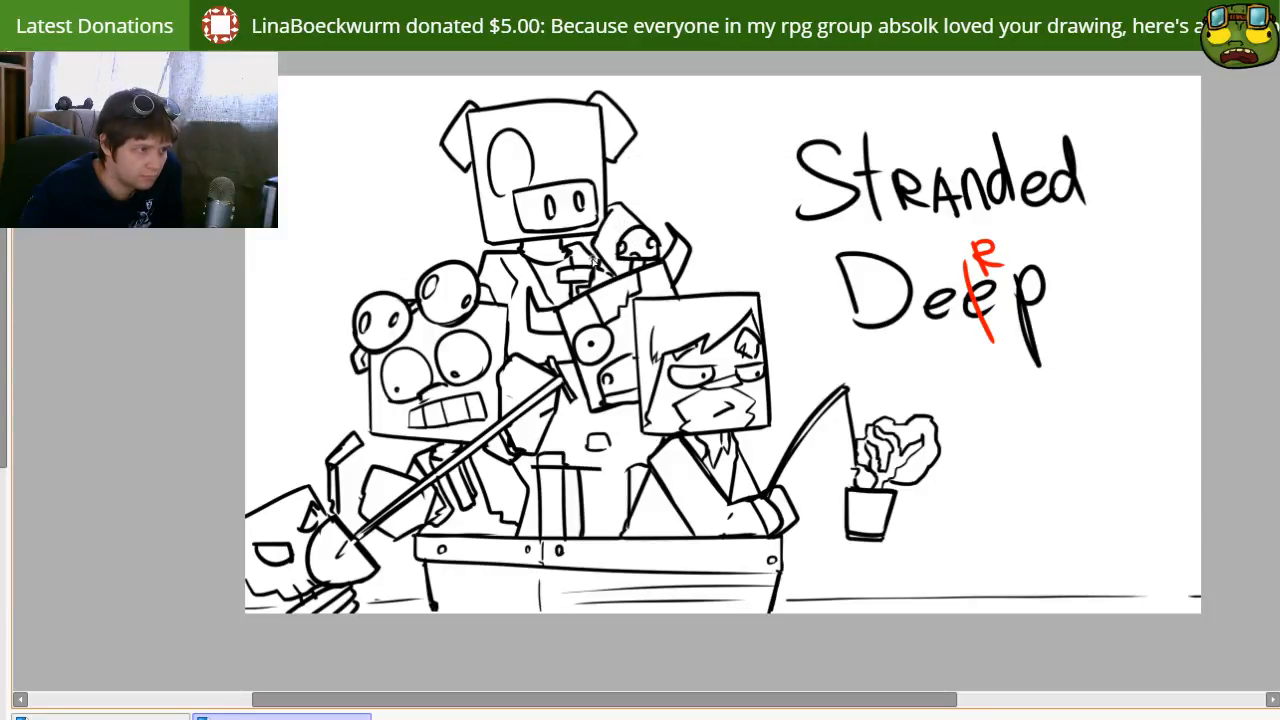
Step: Add the pig's second tall eye above the snout and an oval pupil at the right side of each eye
mouse_move(572, 183)
mouse_down()
mouse_move(590, 165)
mouse_move(562, 163)
mouse_move(592, 154)
mouse_move(522, 164)
mouse_move(580, 156)
mouse_move(588, 179)
mouse_up()
key(ctrl+z)
key(e)
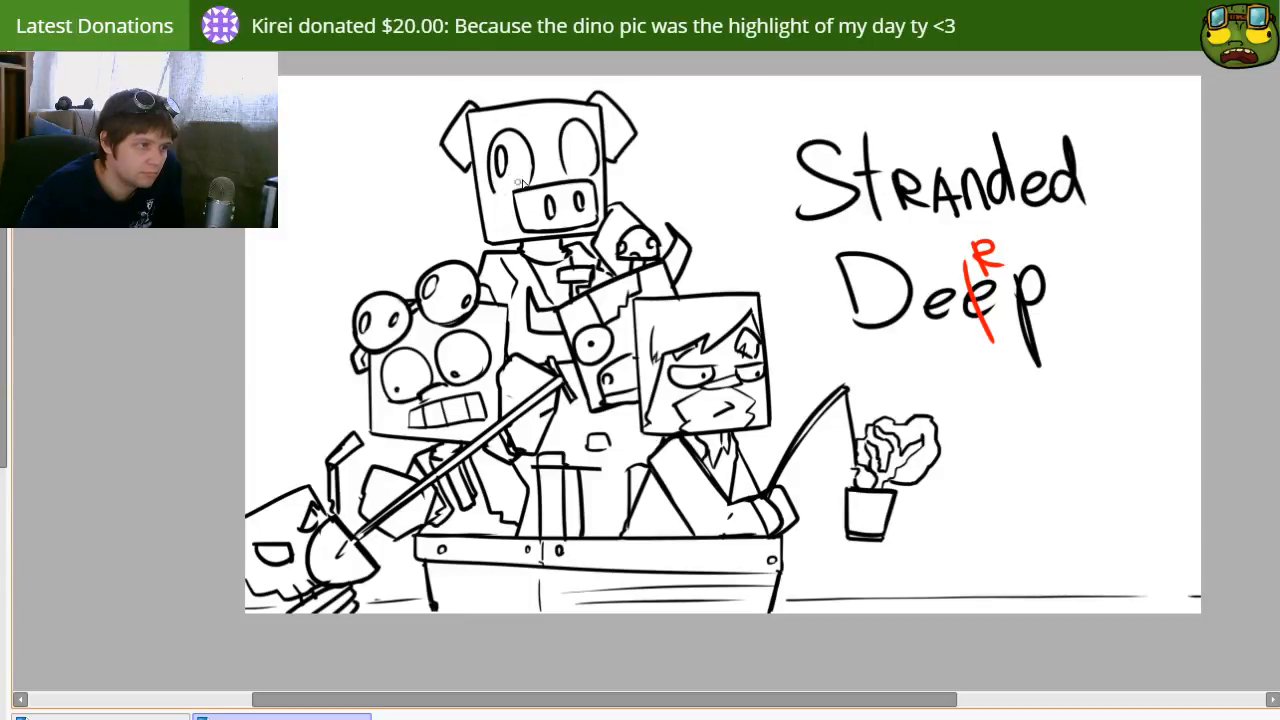
key(ctrl+z)
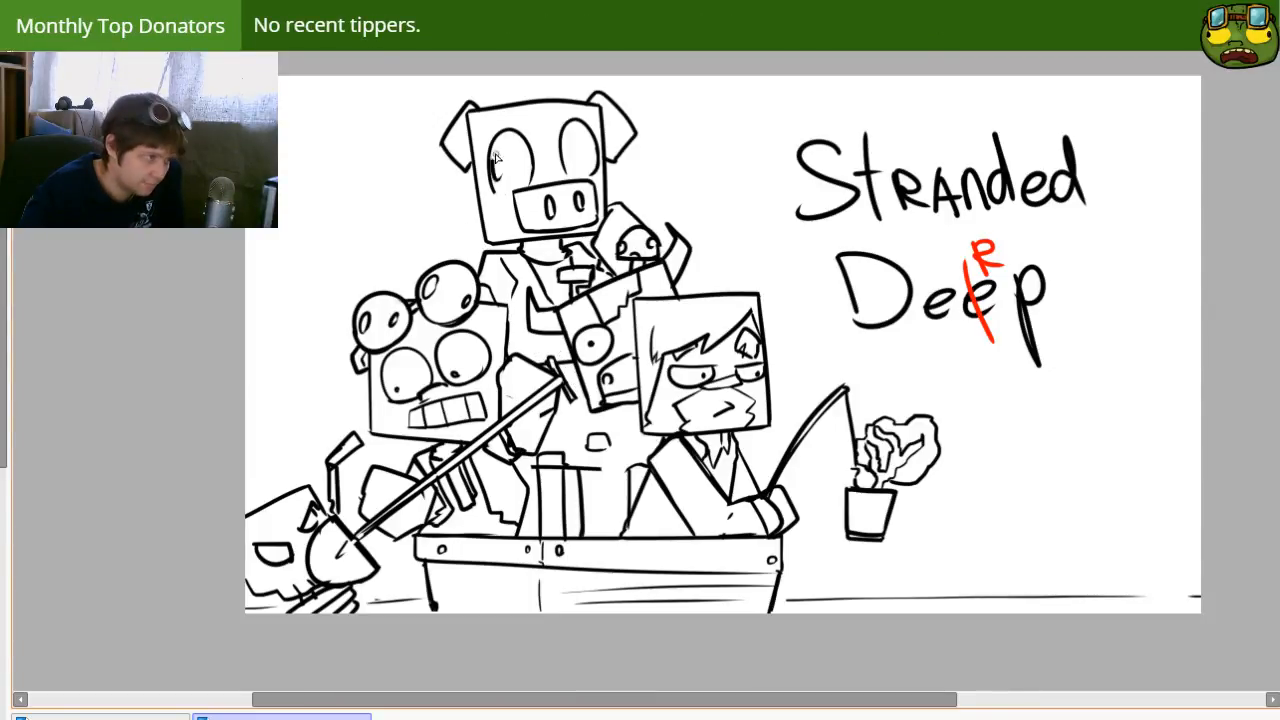
drag(511, 162, 503, 190)
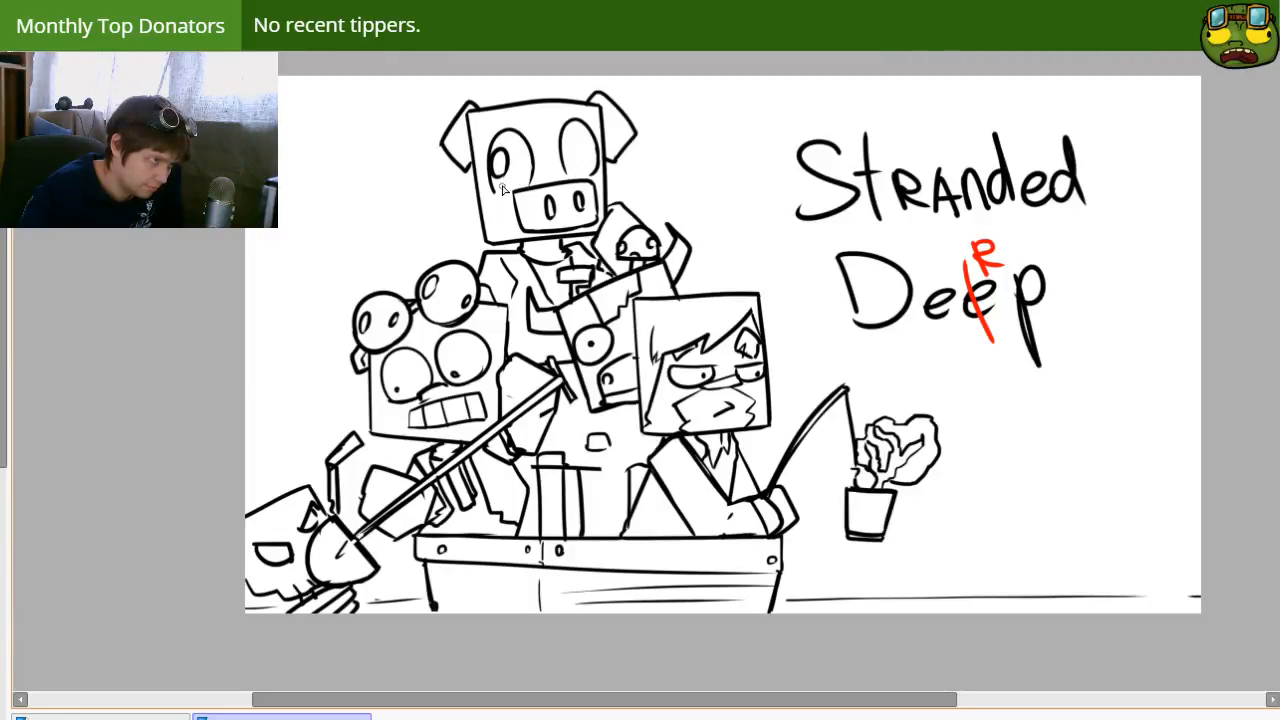
key(ctrl+z)
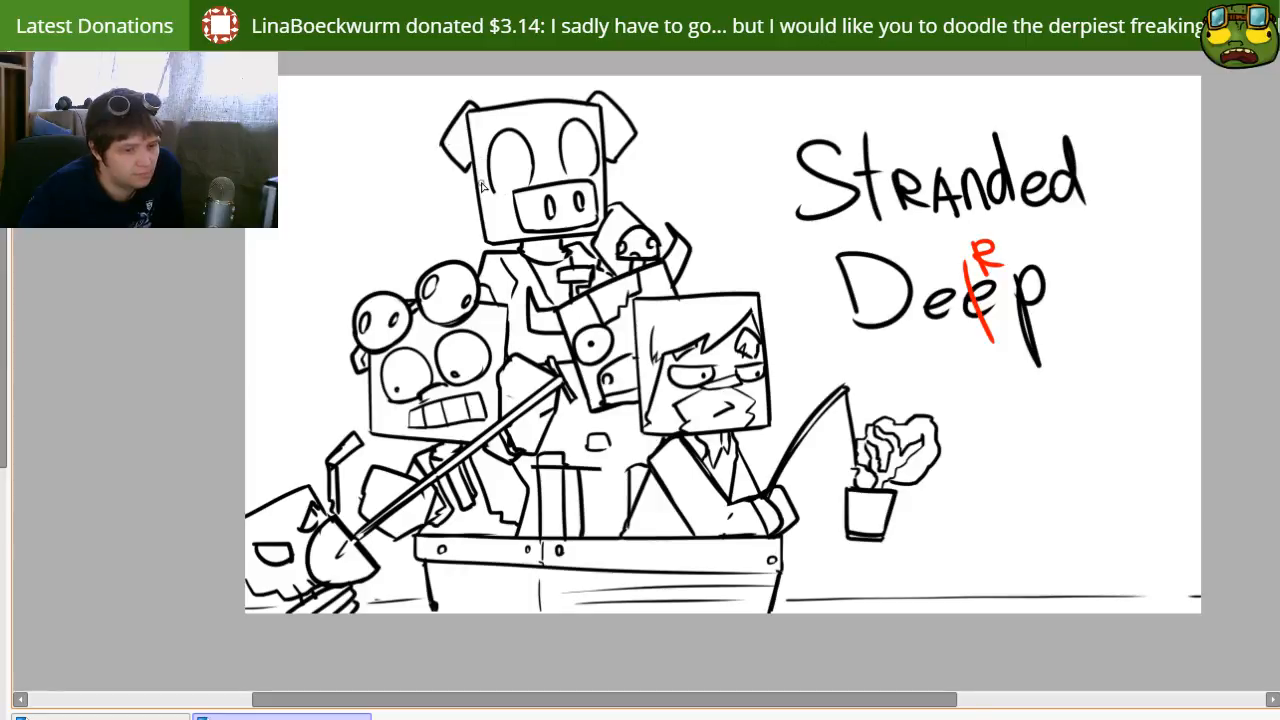
mouse_move(508, 148)
mouse_down()
mouse_move(530, 182)
mouse_move(527, 163)
mouse_move(592, 167)
mouse_up()
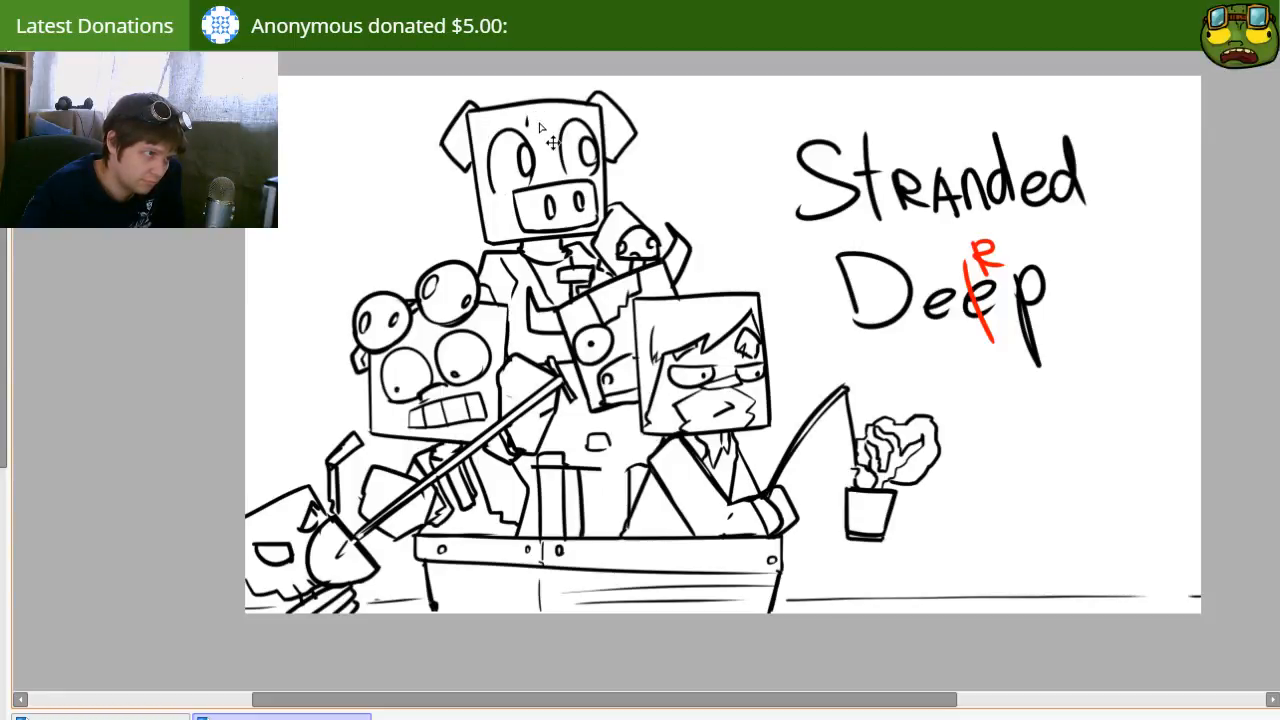
drag(486, 119, 528, 113)
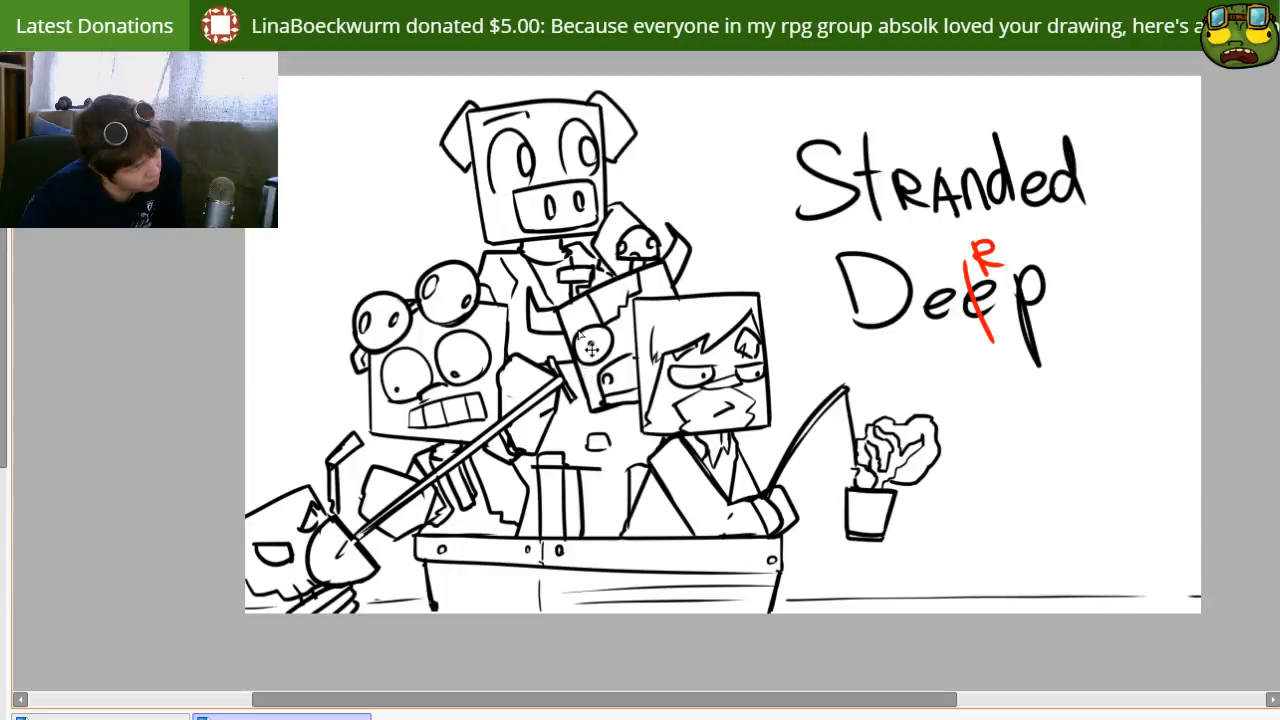
key(ctrl+z)
key(ctrl+z)
mouse_move(502, 115)
mouse_down()
mouse_move(524, 122)
mouse_move(536, 108)
mouse_up()
key(ctrl+z)
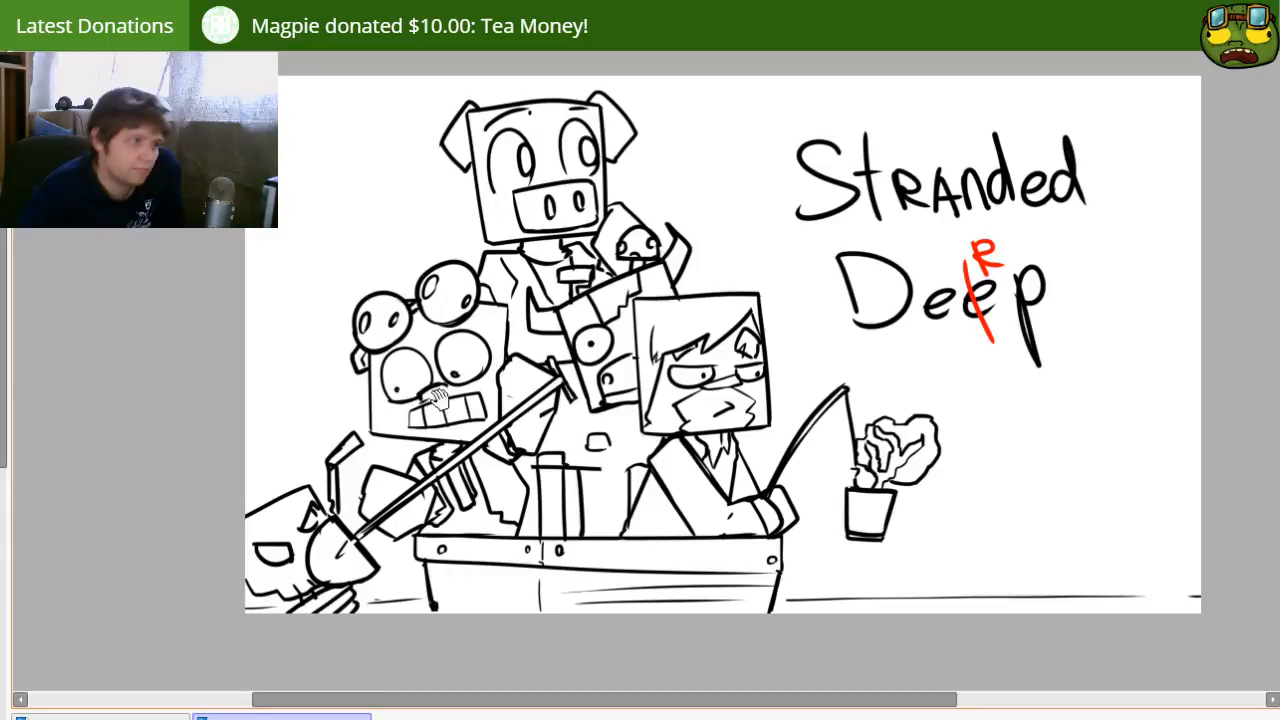
drag(485, 475, 506, 399)
drag(503, 350, 491, 407)
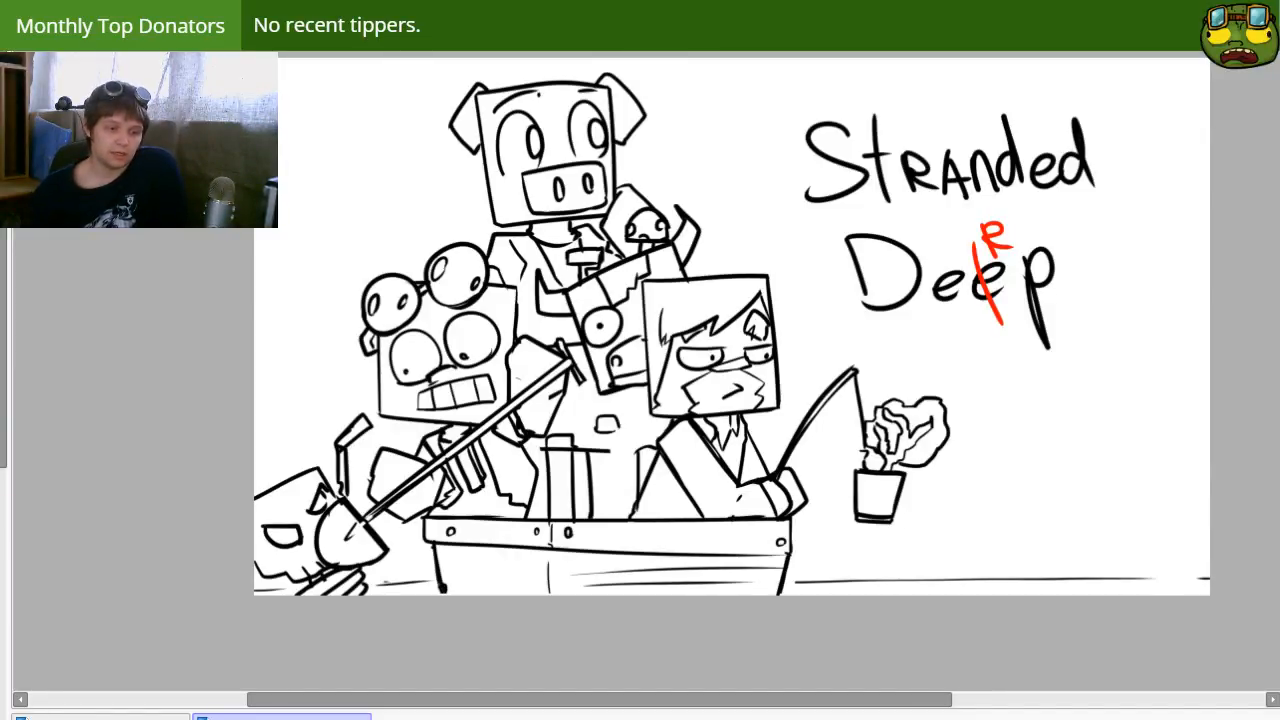
drag(894, 344, 815, 371)
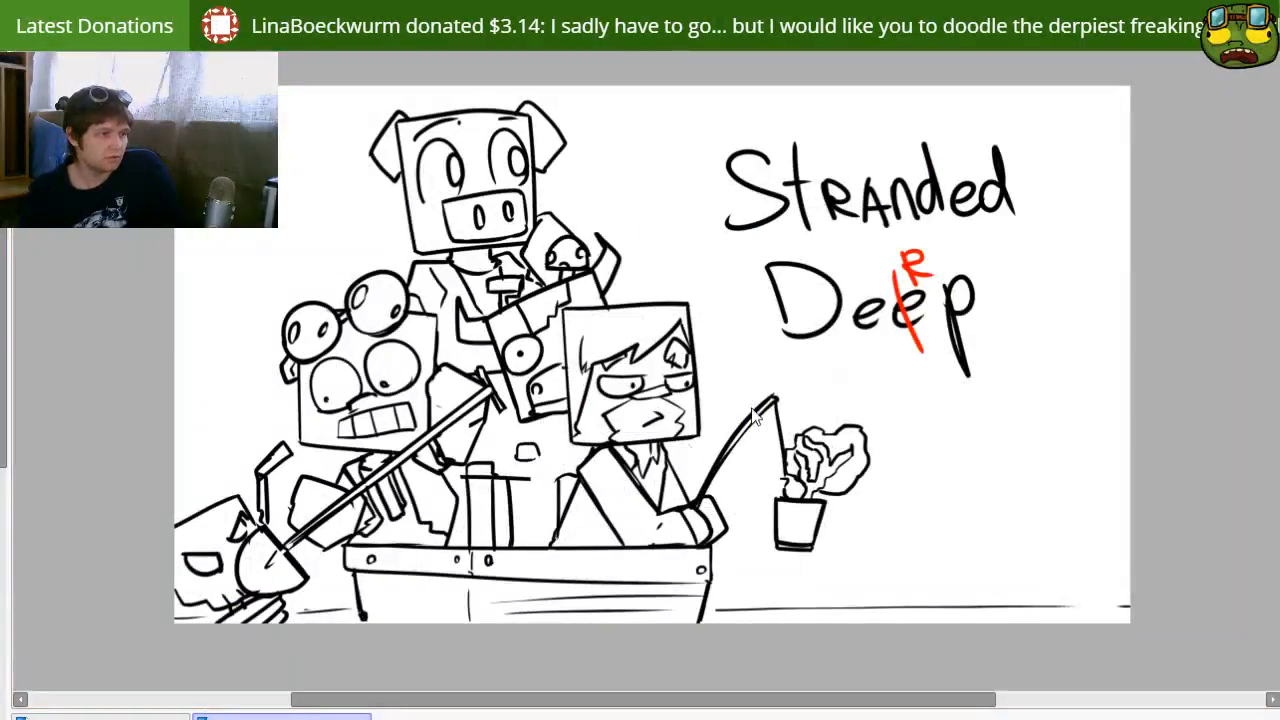